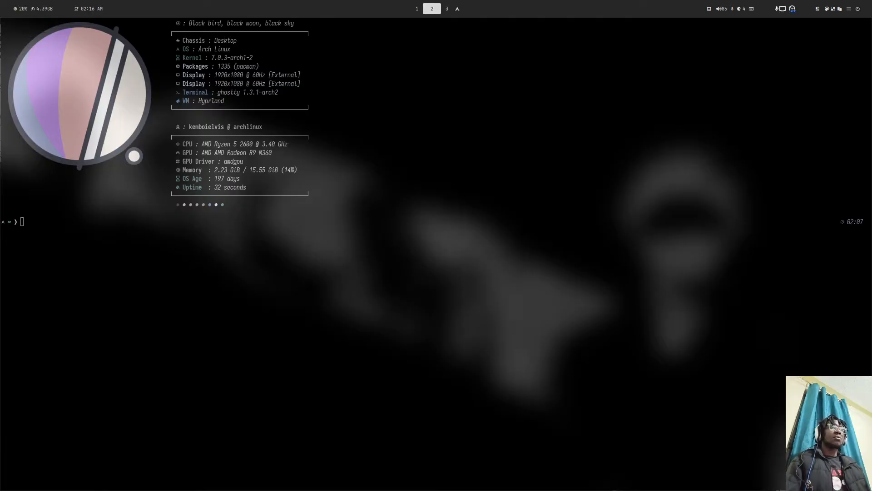
- Move the terminal back and forth between workspaces 2 and 3, ending on workspace 2
key("super+1")
key("super+2")
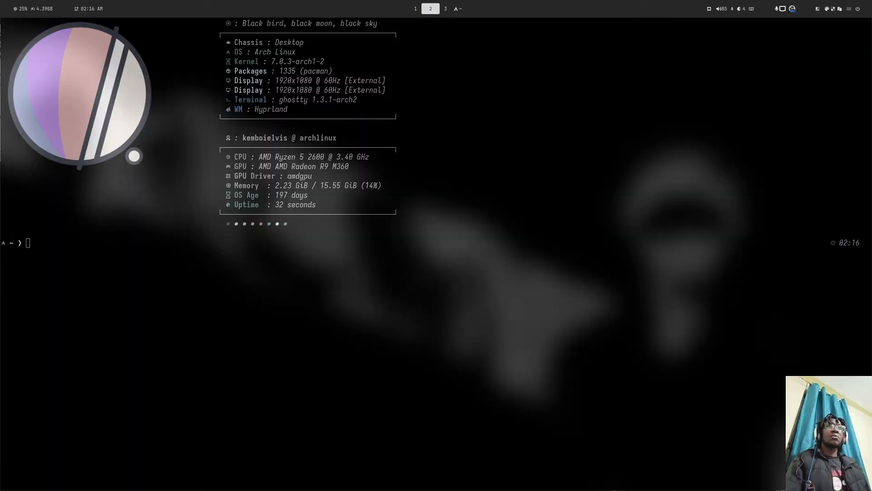
key("super+shift+3")
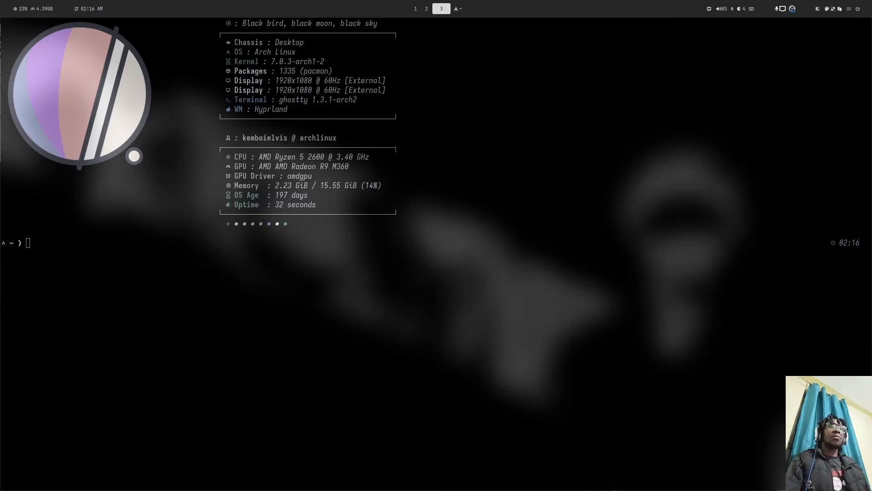
key("super+shift+2")
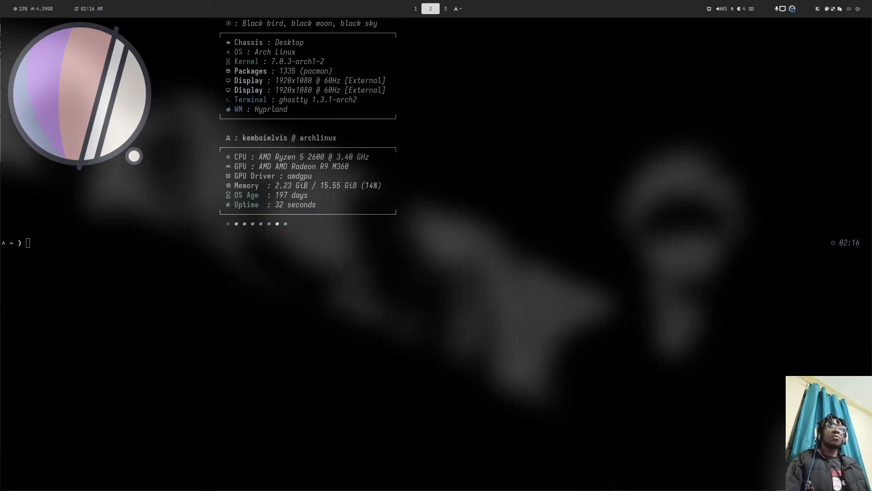
key("super+shift+3")
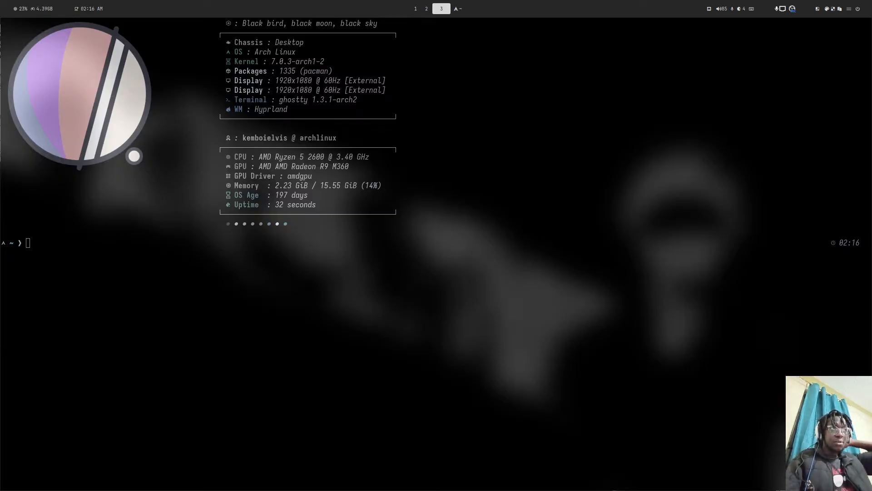
key("super+shift+2")
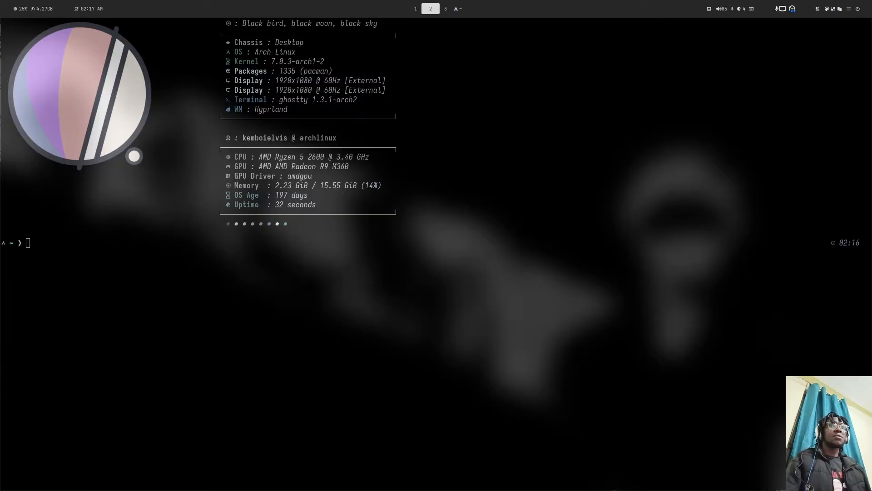
- In the workspace 1 terminal, list the home directory, clear the screen, and list it again
key("super+1")
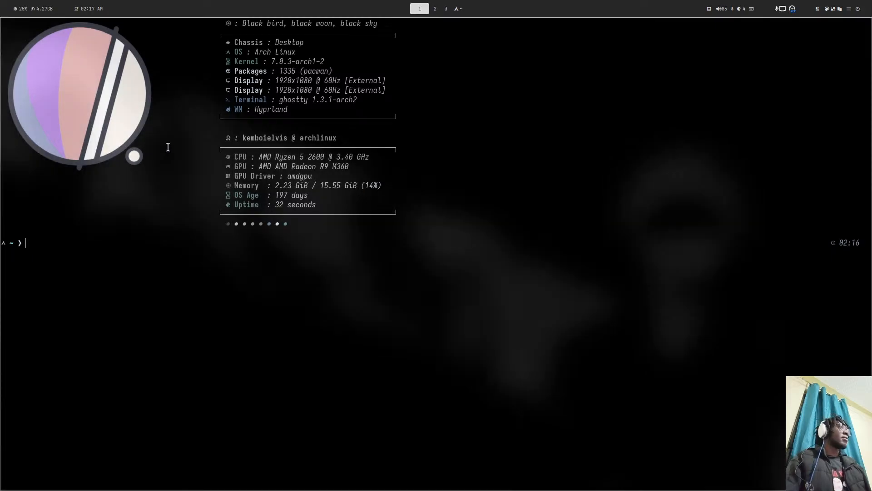
type("ls")
key("Return")
type("clear")
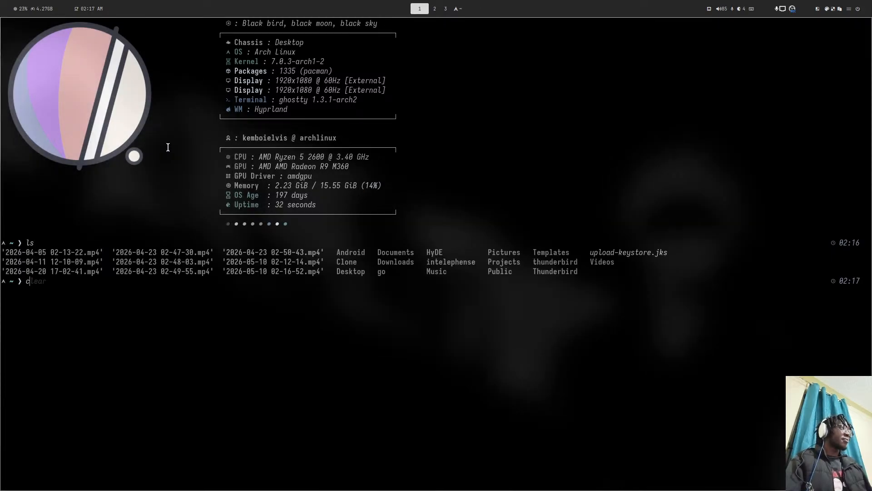
key("Return")
type("ls")
key("Return")
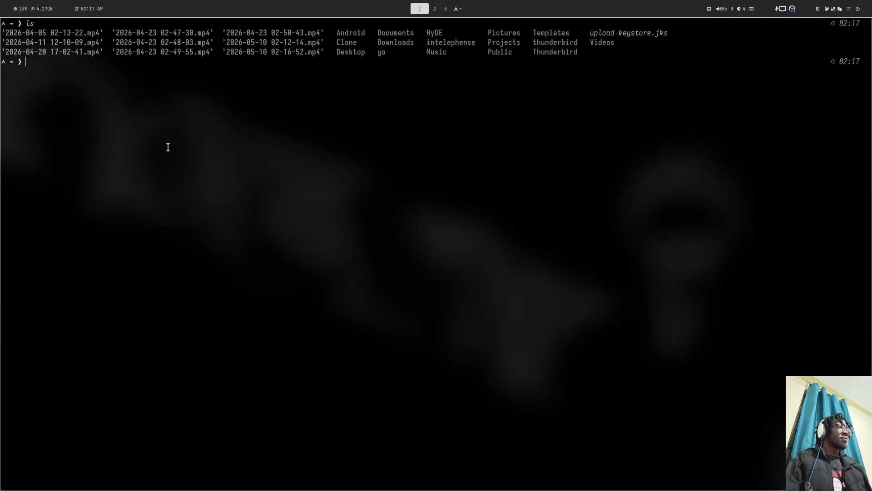
key("super+2")
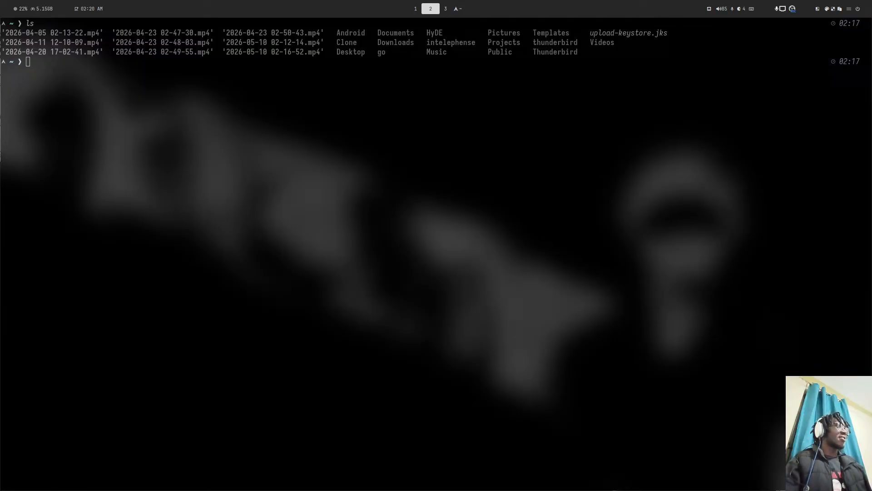
- Change into ~/Desktop/opensource/nethserver/ns-apps and list its ns8 module folders
key("super+shift+1")
type("cd ~")
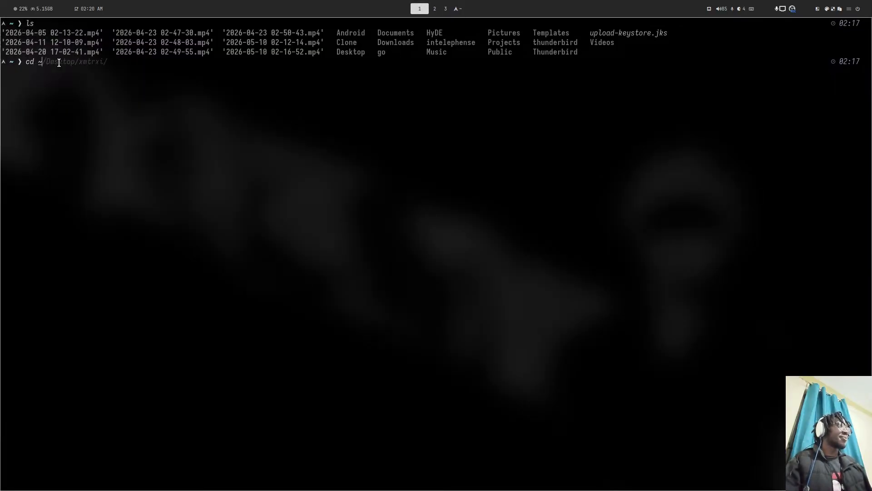
type("/Deskt")
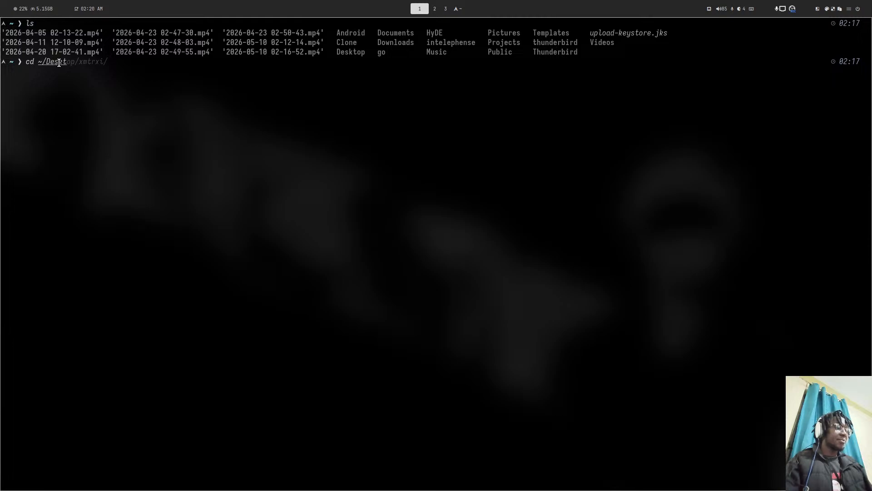
type("op/w")
key("BackSpace")
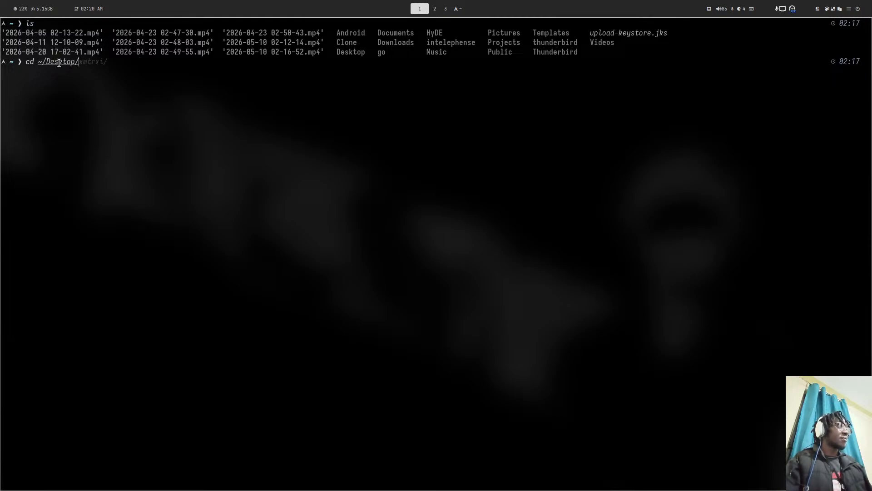
type("op")
key("Right")
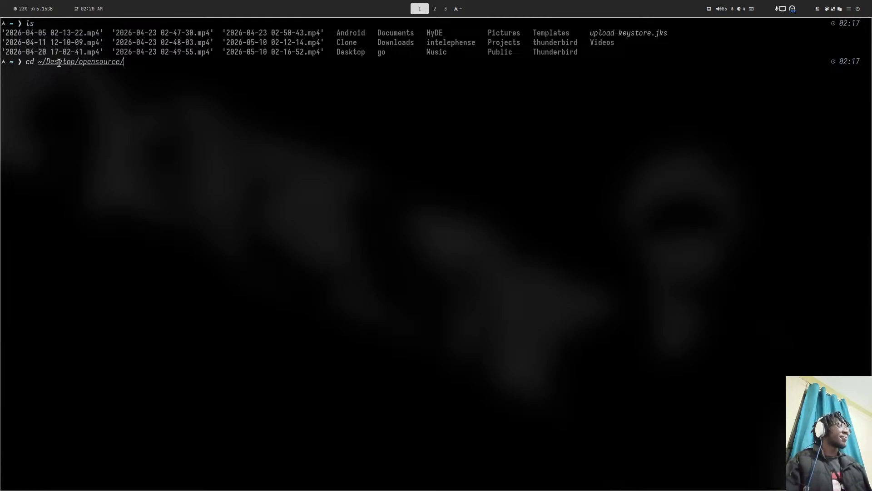
type("ne")
key("ctrl+Right")
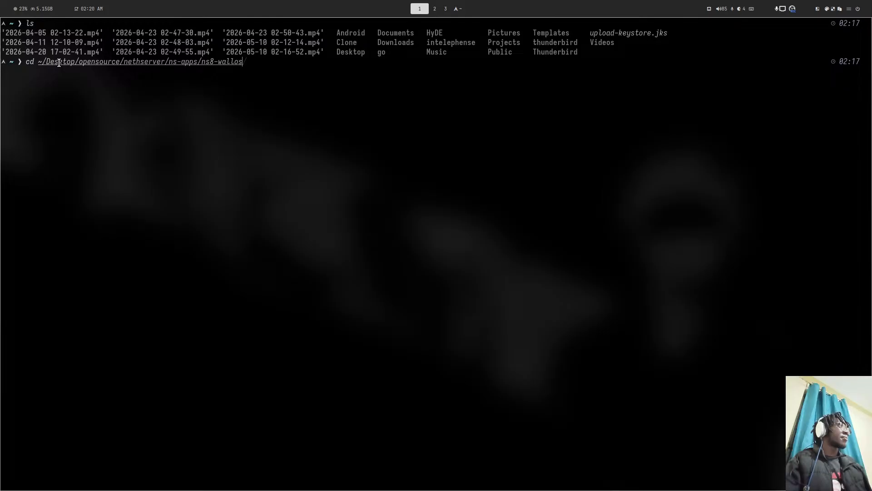
key("BackSpace")
key("BackSpace")
key("BackSpace")
key("BackSpace")
key("BackSpace")
key("BackSpace")
key("BackSpace")
key("BackSpace")
key("BackSpace")
key("BackSpace")
key("Return")
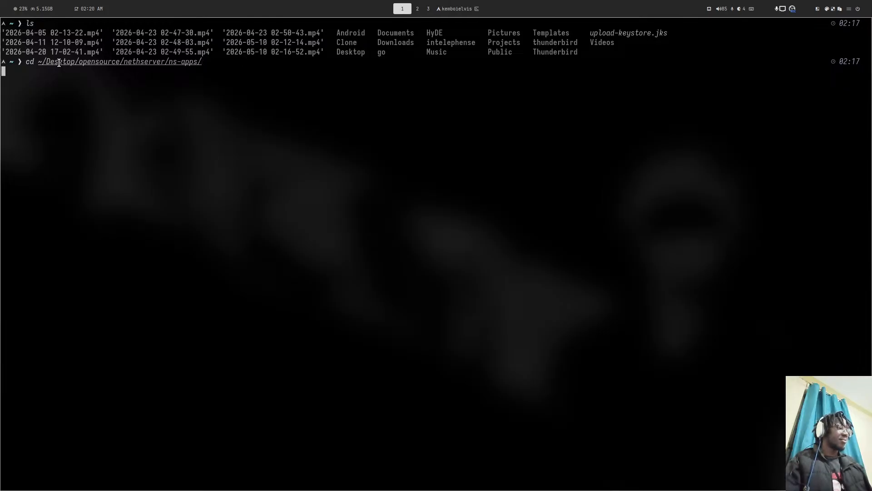
type("ls")
key("Return")
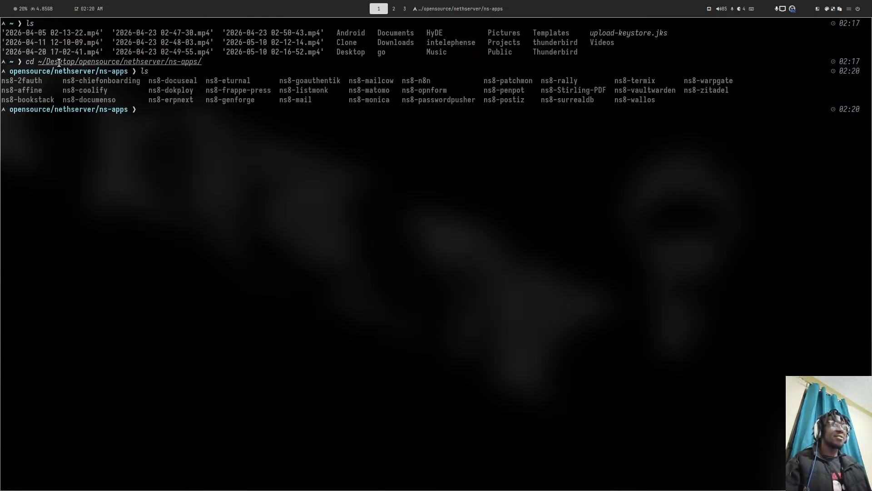
- Enter the ns8-vaultwarden repository and list its files
key("super+2")
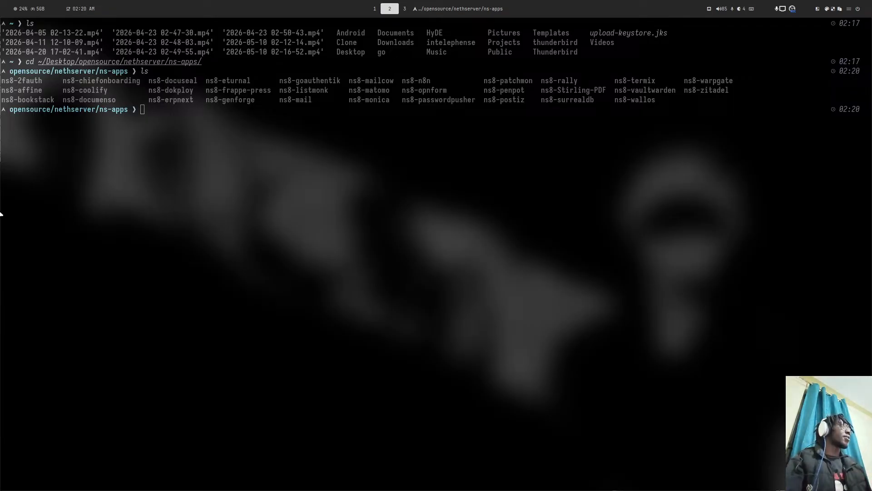
key("super+shift+1")
type("cd ~")
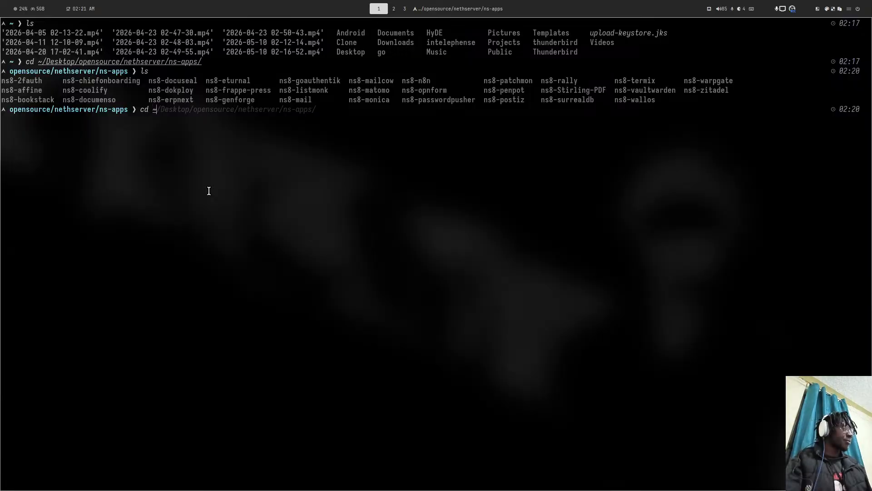
key("BackSpace")
type("ns")
key("BackSpace")
key("BackSpace")
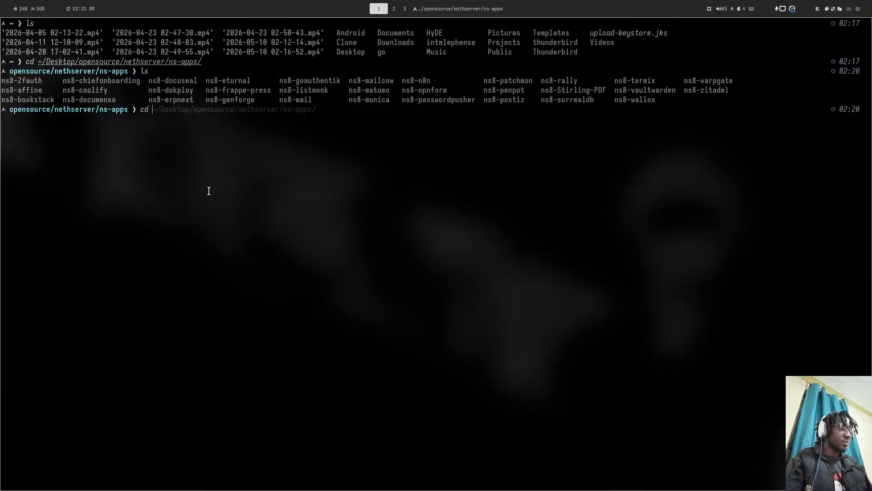
type("ns8-vaultwarden")
key("Return")
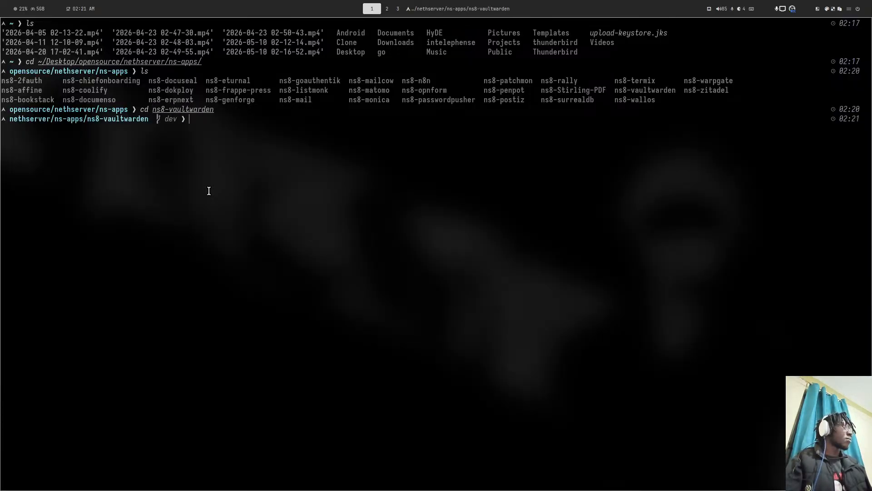
type("ls")
key("Return")
- Launch lazygit, move Brave to workspace 4, and pull the latest dev commits
type("lazygit")
key("Return")
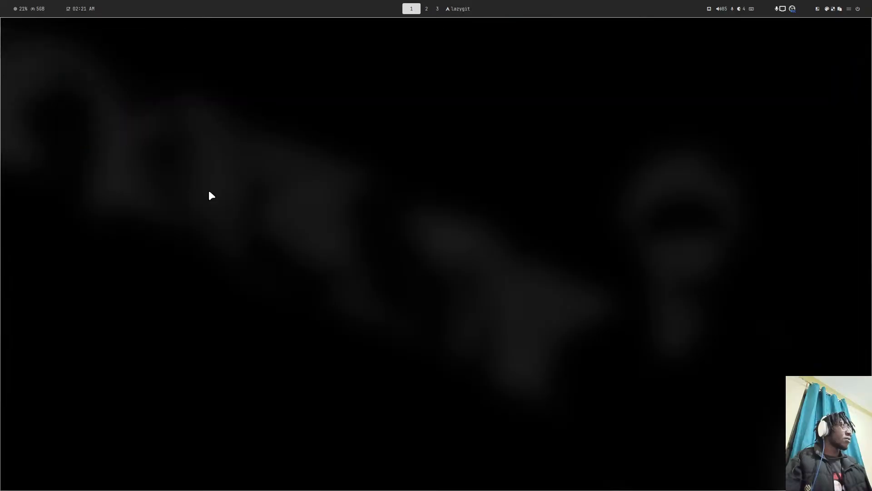
key("super+2")
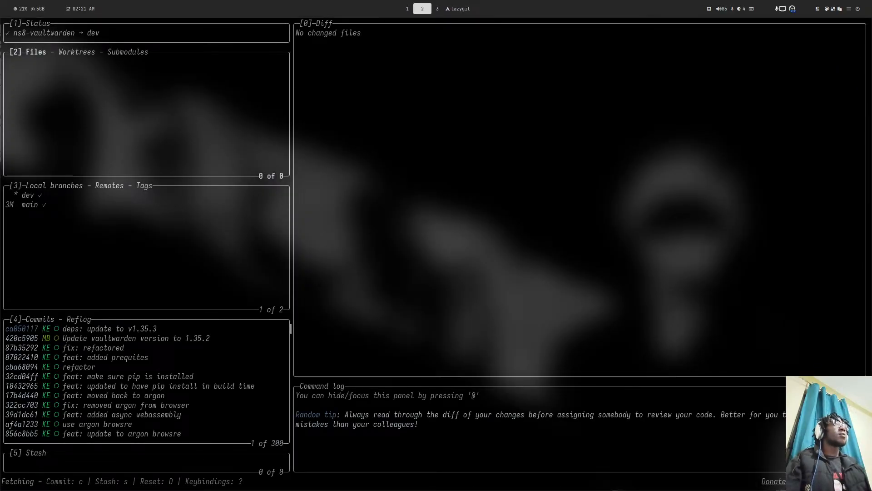
left_click_drag(1, 90, 133, 90)
key("super+shift+4")
key("super+1")
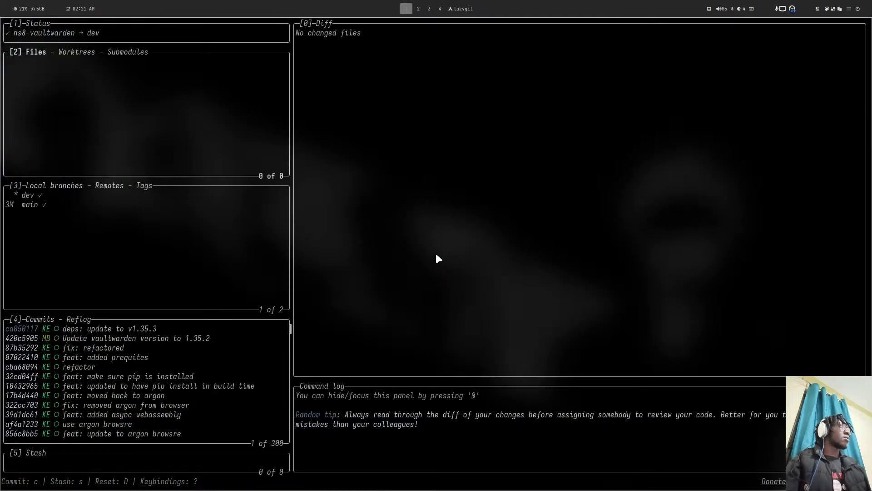
key("p")
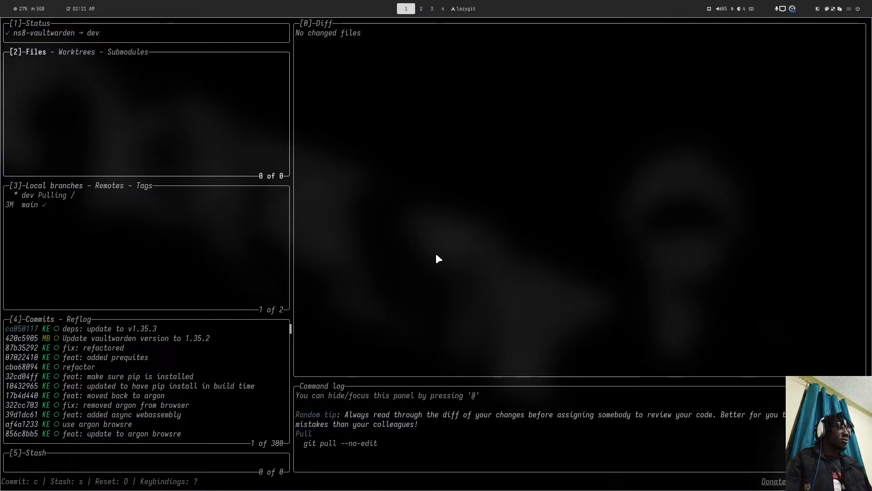
key("super+4")
- Go to the geniusdynamics GitHub organization and open the ns8-vaultwarden repository
type("github.com/geniusdynamics")
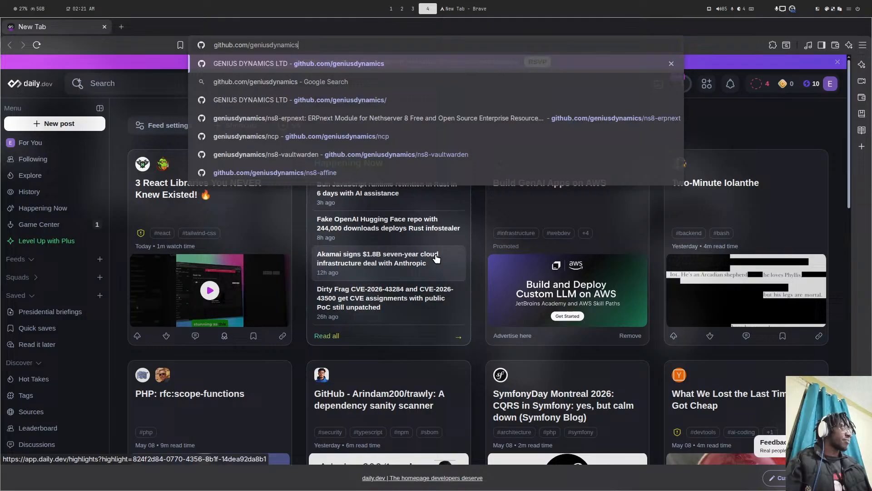
key("Return")
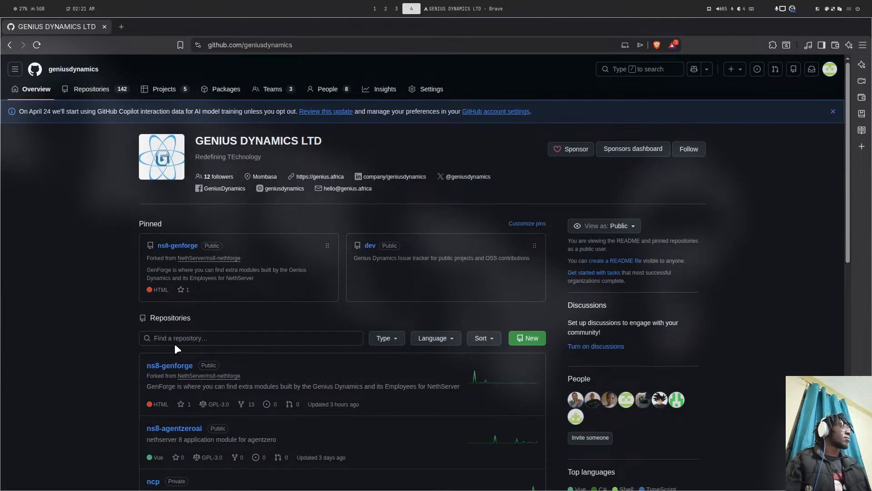
left_click(177, 337)
type("ns")
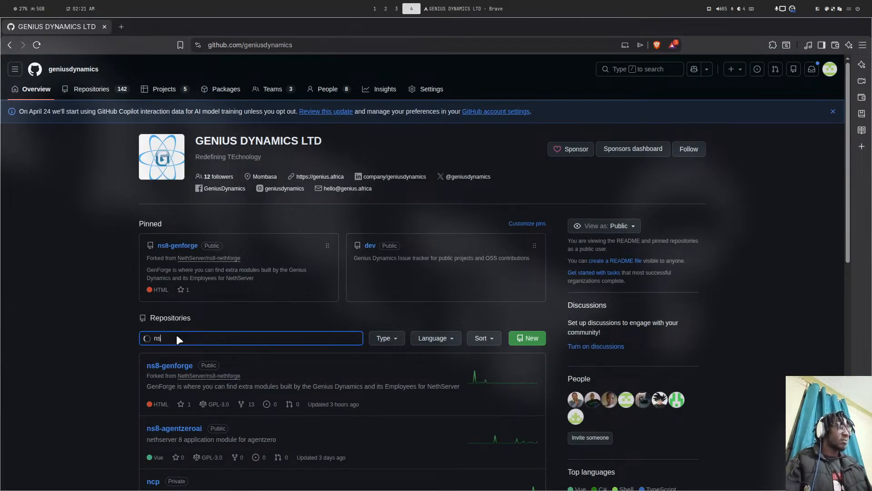
type("8")
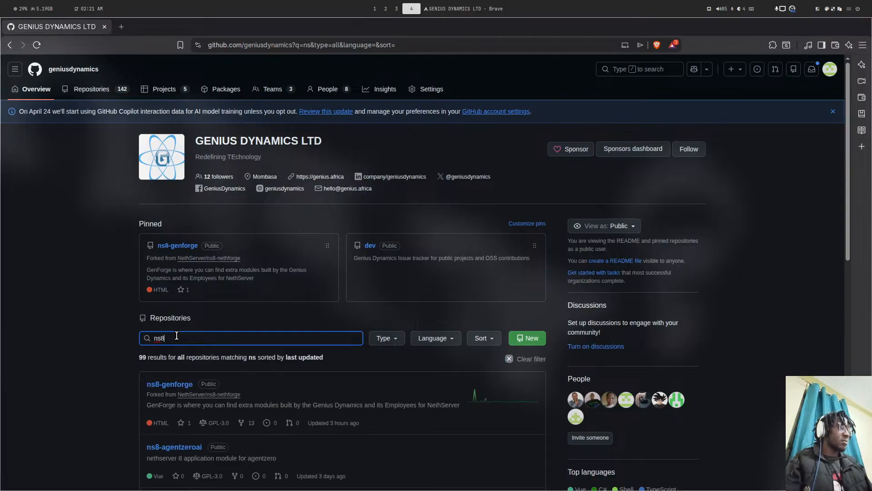
type("-vau")
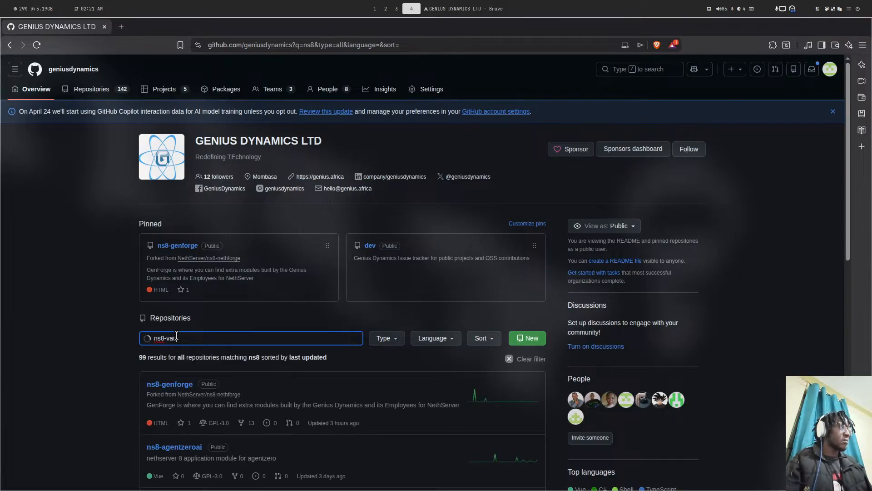
left_click(173, 386)
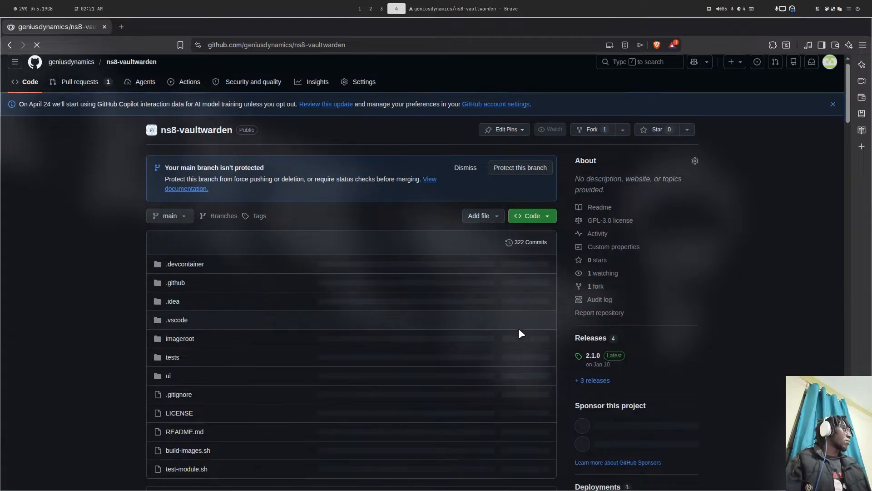
- Open build-images.sh and highlight the vaultwarden_version line showing 1.35.2
scroll(519, 328, "down", 5)
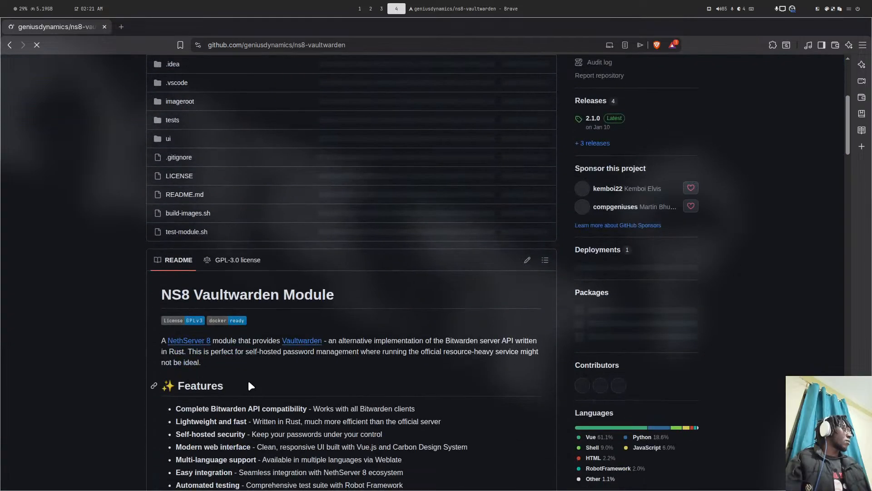
left_click(182, 212)
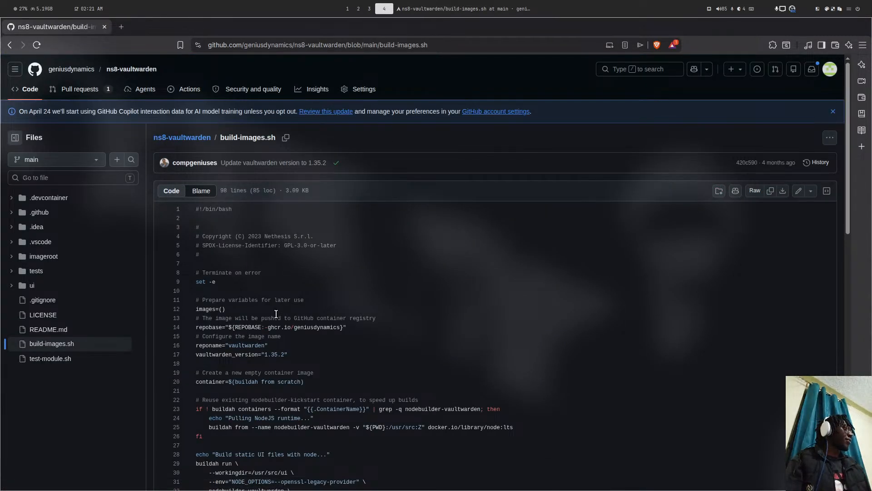
scroll(276, 318, "down", 2)
left_click_drag(263, 245, 305, 233)
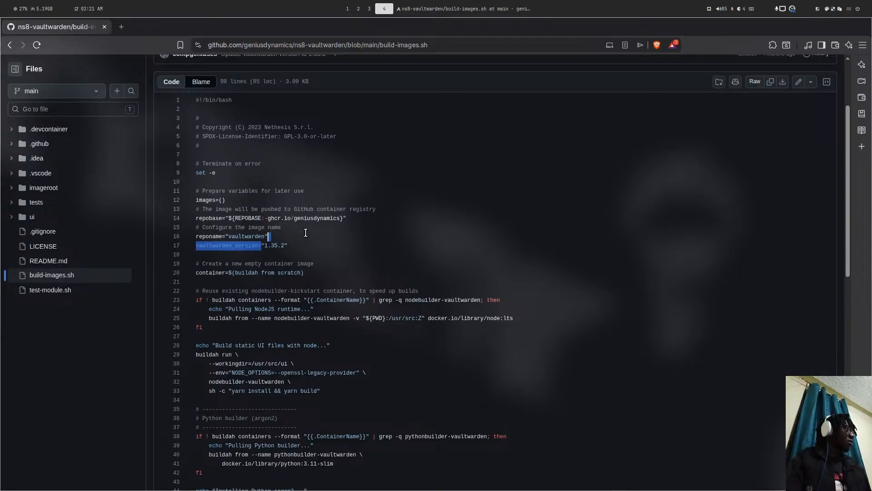
- Search 'vaultwarden dokcer' in a new tab and view Docker Hub's vaultwarden/server tags, newest 1.36.0
left_click(121, 27)
type("va")
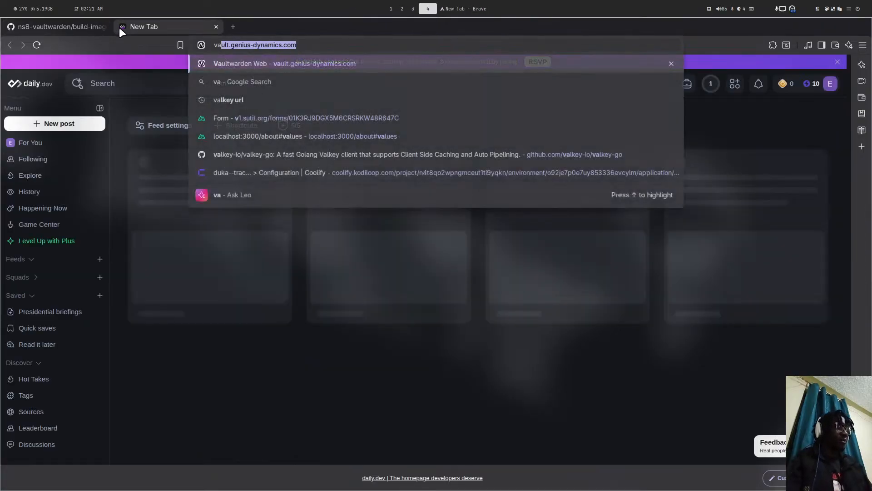
type("ultwarde")
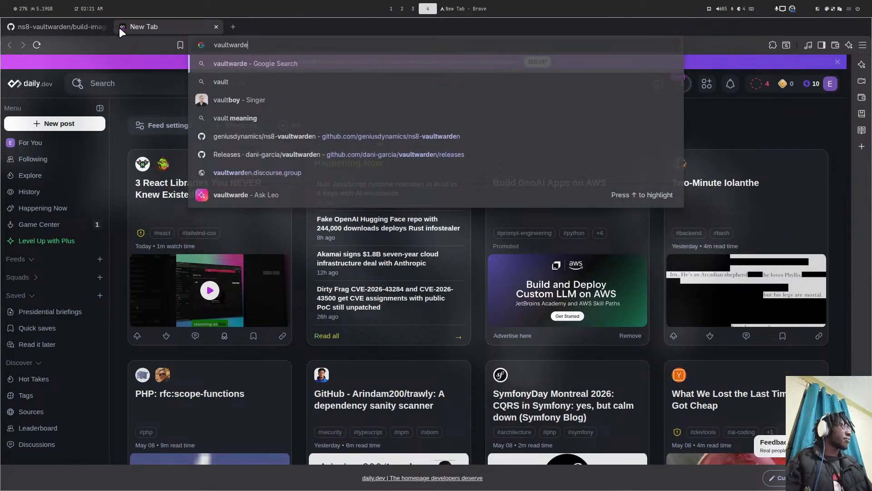
type("n dokcer")
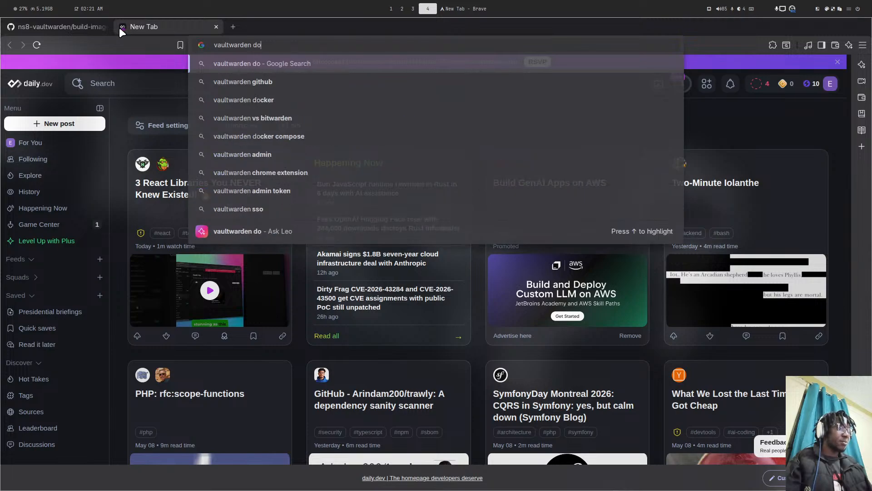
key("Return")
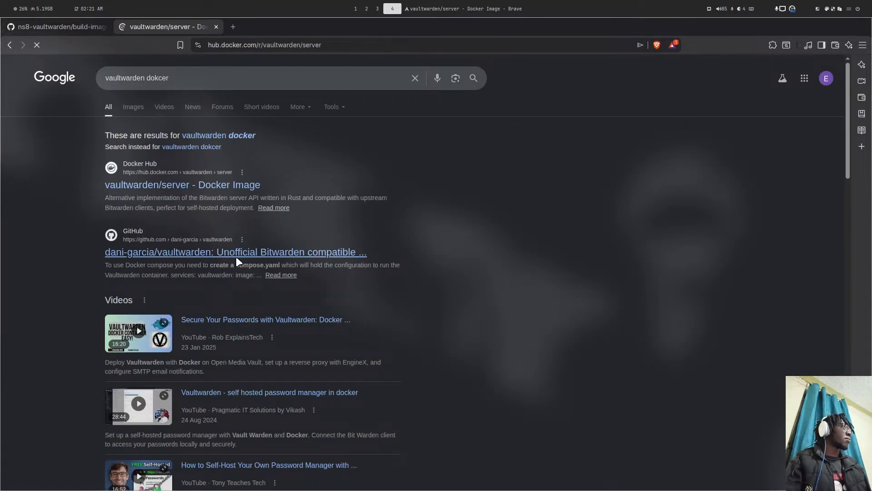
left_click(72, 22)
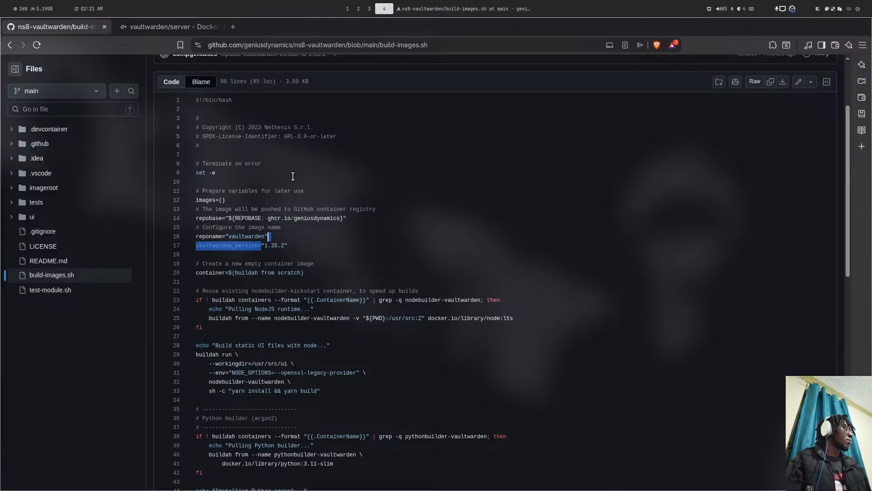
scroll(303, 257, "down", 5)
scroll(303, 257, "down", 7)
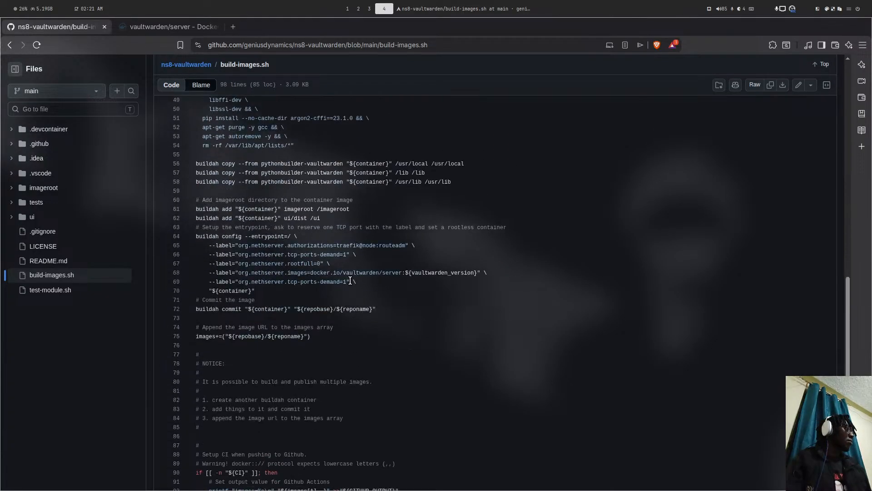
left_click(202, 30)
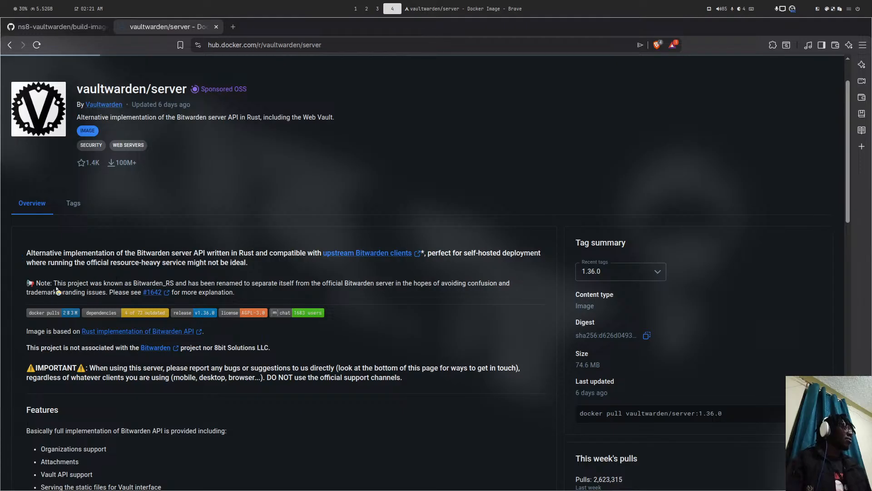
scroll(56, 287, "down", 2)
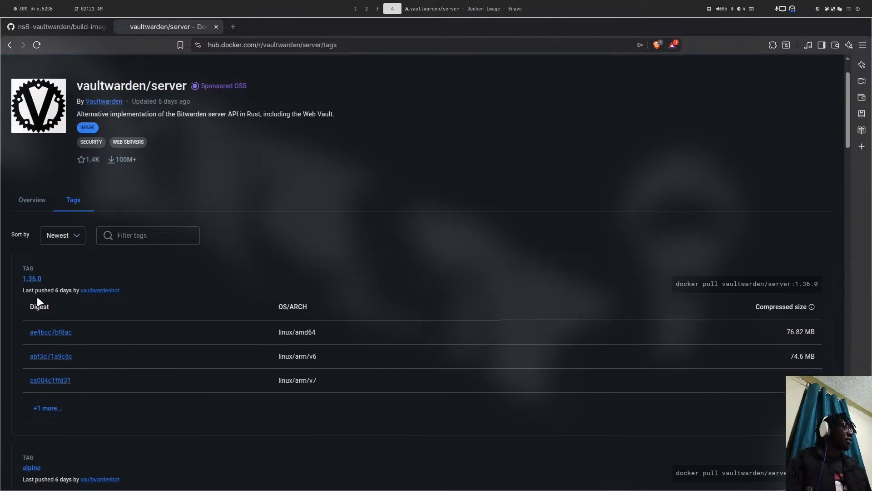
- Quit lazygit, start Neovim, and open build-images.sh through the file finder
key("super+1")
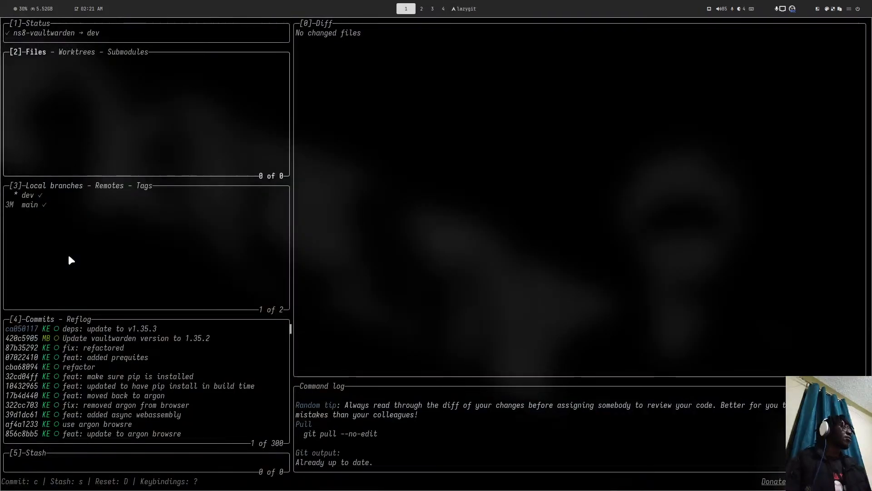
type("qnvim")
key("Return")
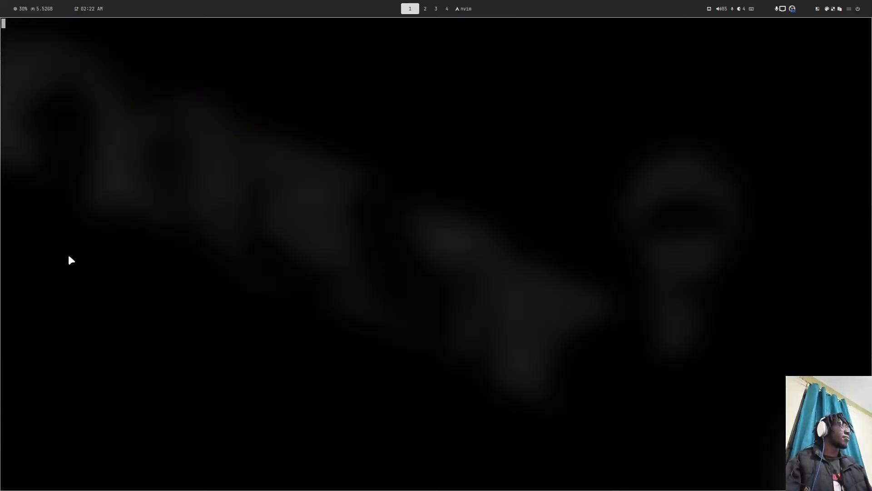
key("space")
key("space")
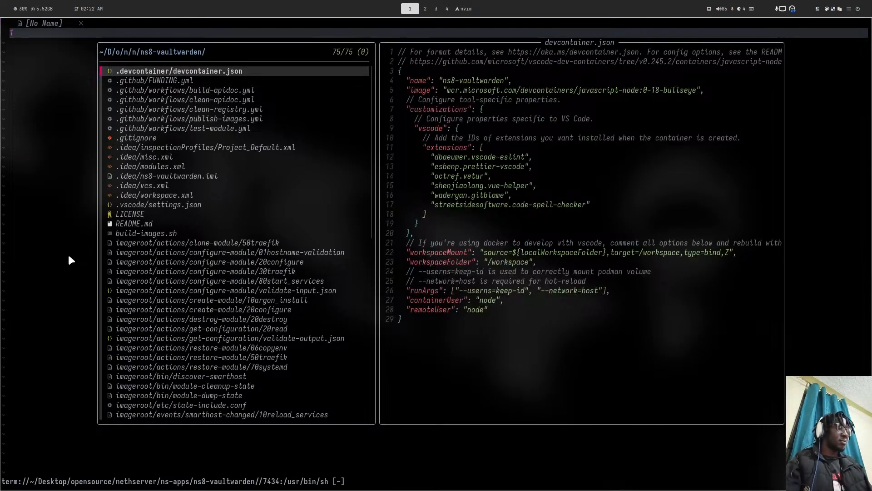
type("bui")
key("Return")
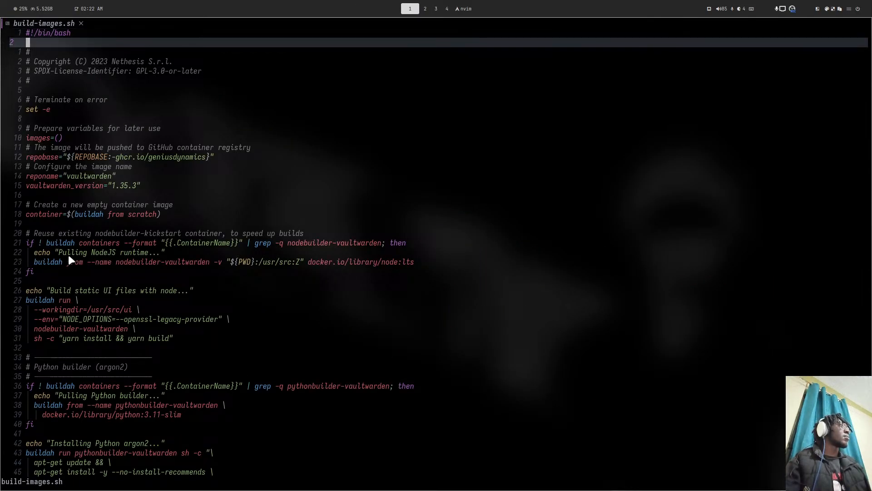
- Change the vaultwarden_version value to 1.36.0 and save with :wq
key("j")
key("j")
key("j")
key("j")
key("j")
key("j")
key("j")
key("j")
key("j")
key("j")
key("j")
key("j")
key("j")
key("j")
key("j")
key("j")
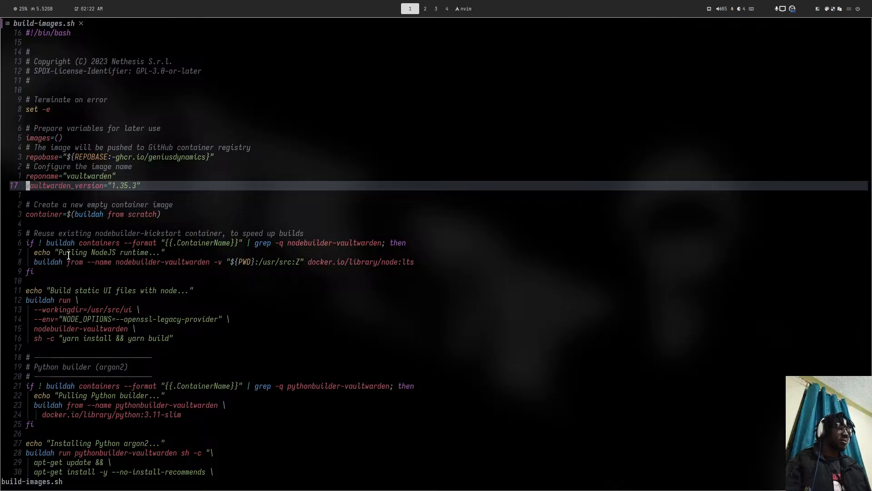
key("dollar")
key("h")
key("a")
key("BackSpace")
key("BackSpace")
key("BackSpace")
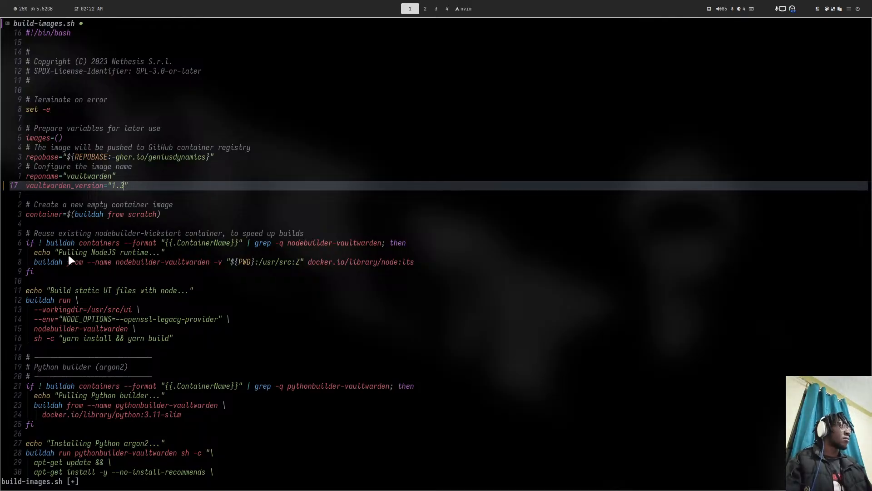
type("6.0")
key("Escape")
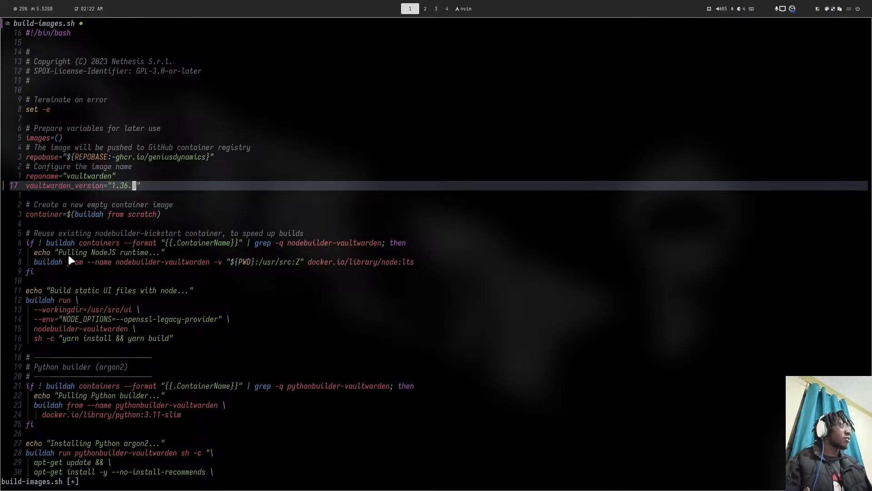
type(":wq")
key("Return")
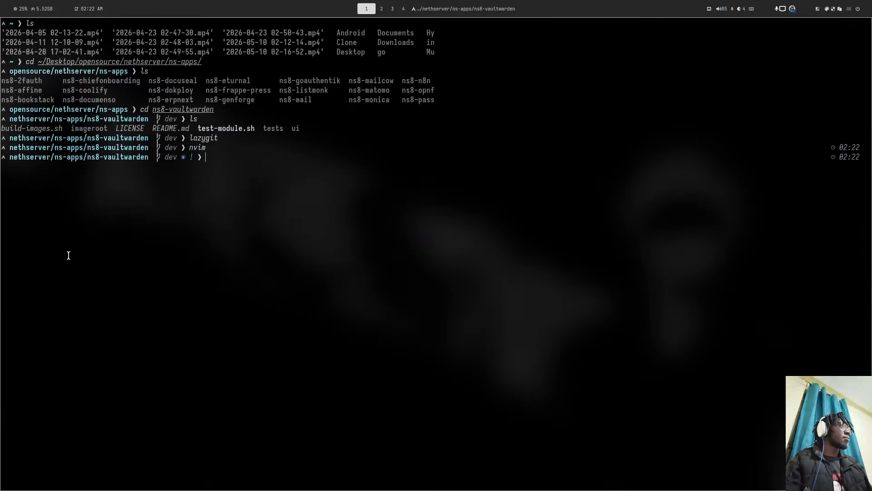
- Relaunch lazygit and stage the build-images.sh change
type("lazygit")
key("Return")
key("space")
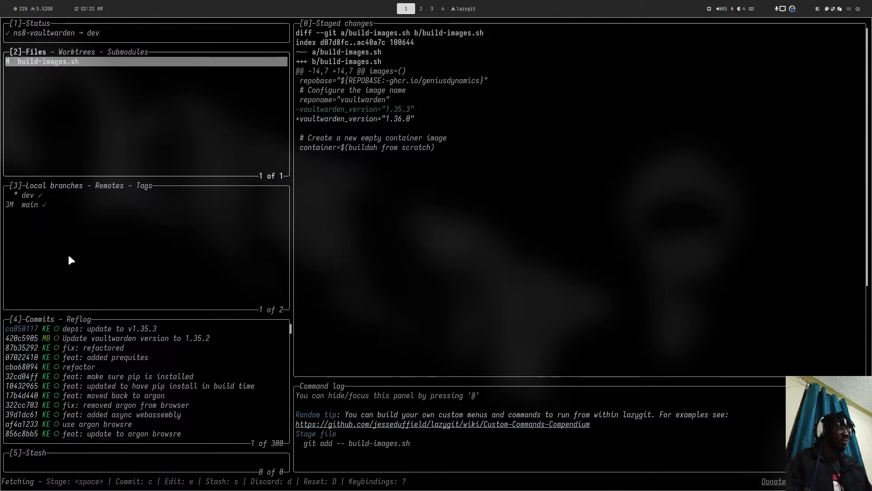
- Commit as "deps: update to vaultwarden v1.36.0" and push the dev branch
type("cdeps: u")
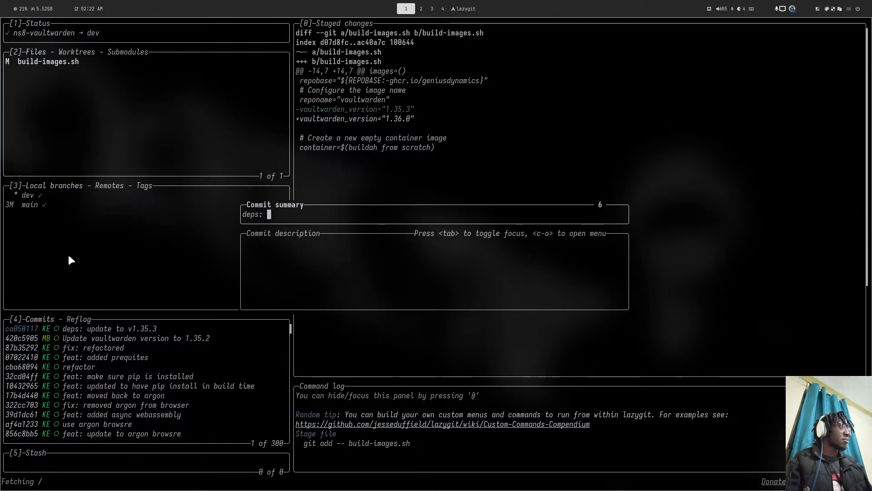
type("pdate to")
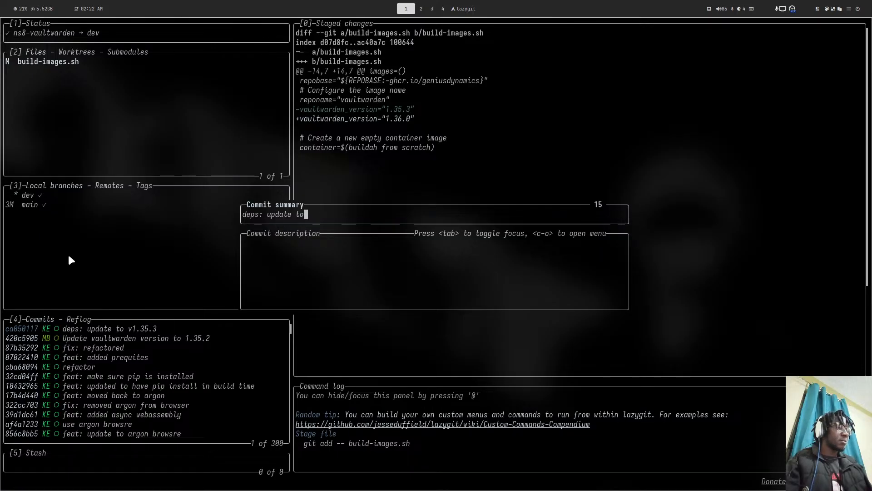
type(" vaul")
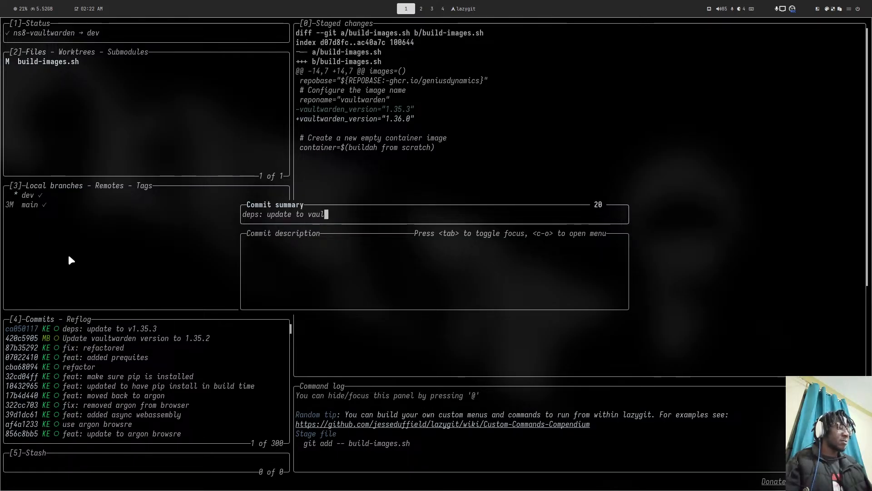
type("twarden v0.")
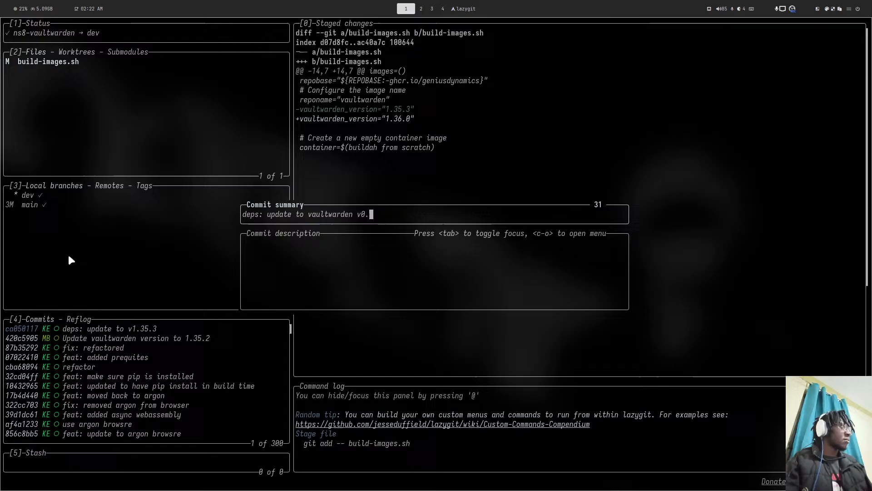
key("BackSpace")
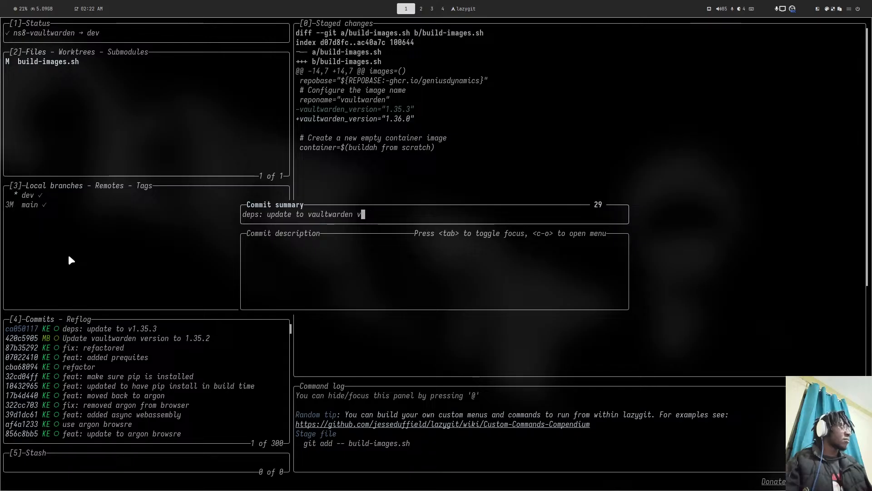
type("1.")
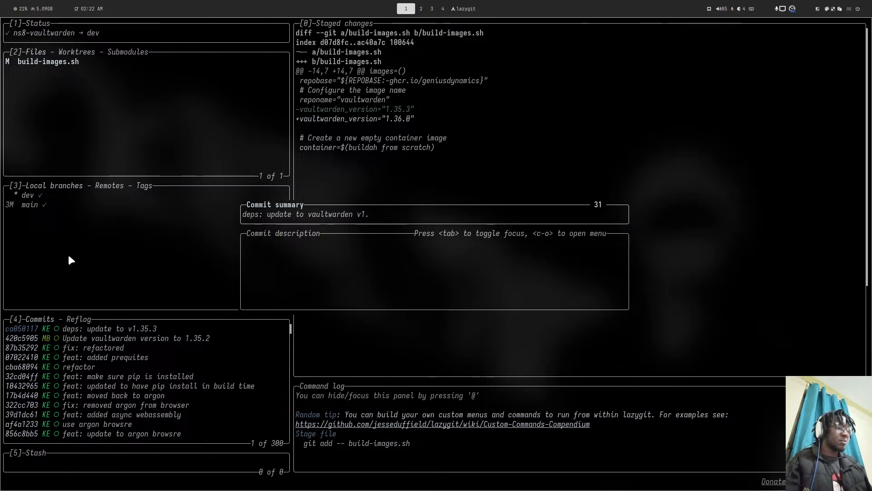
type("36.-")
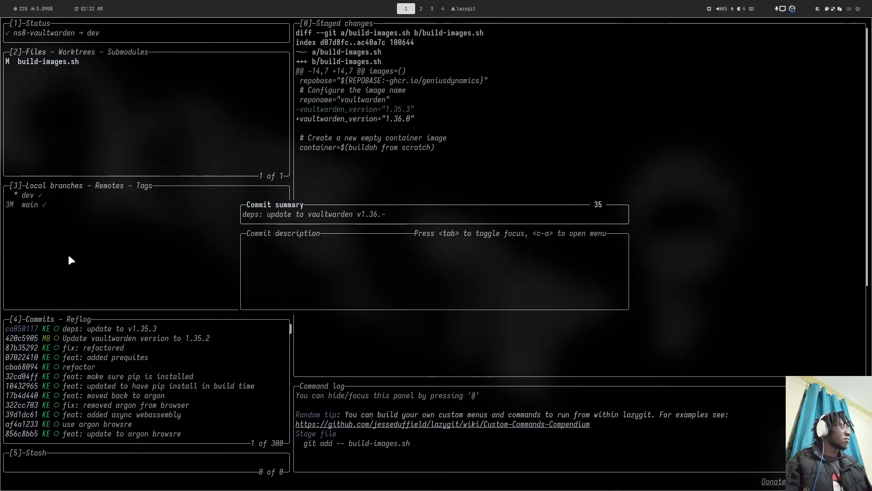
key("BackSpace")
type("0")
key("Return")
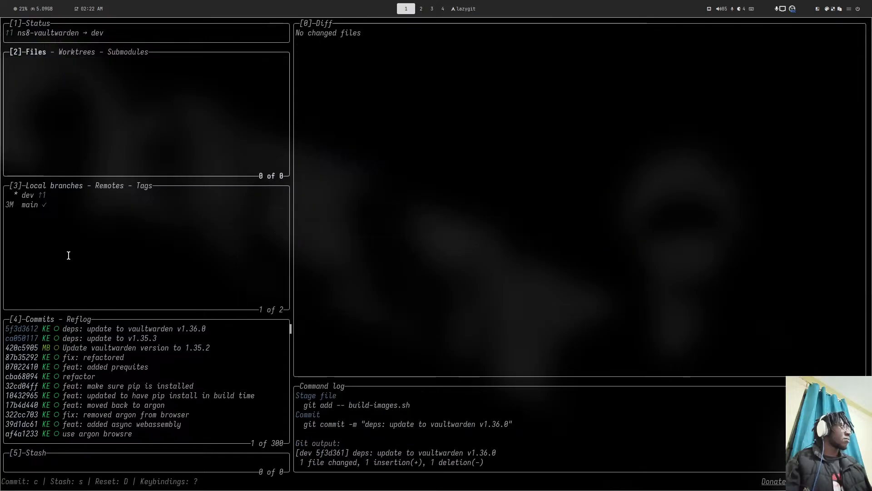
key("shift+p")
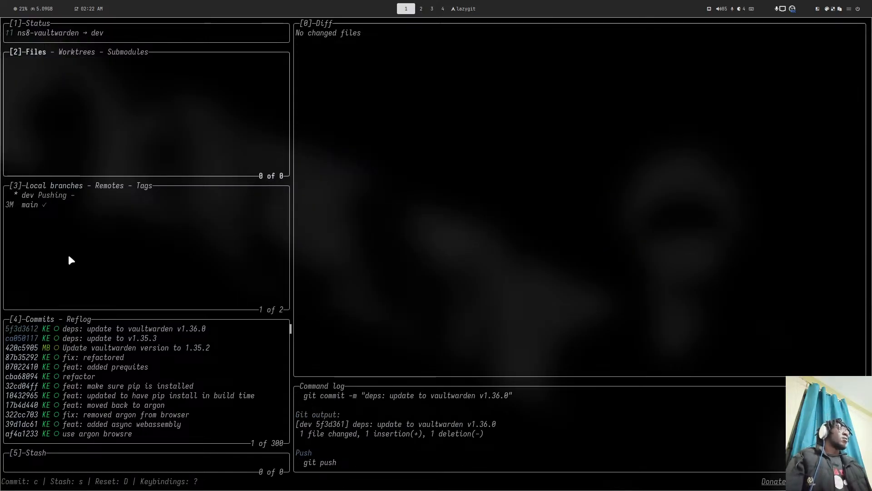
key("super+4")
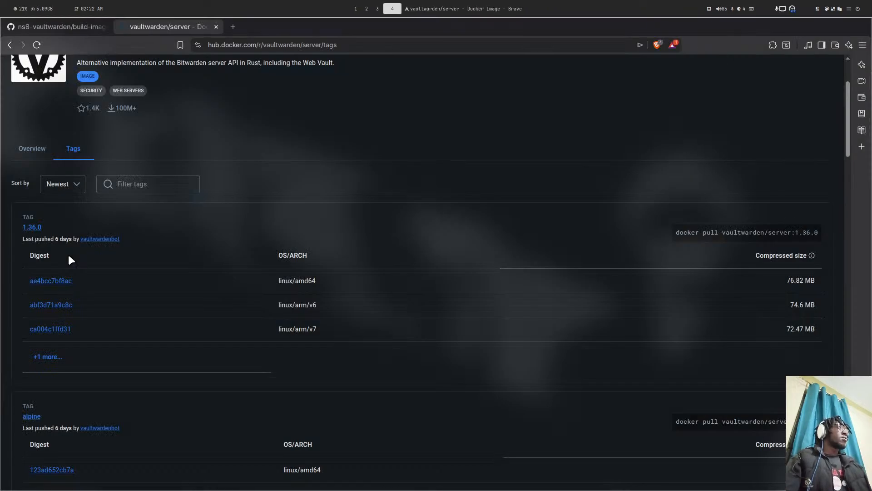
key("super+3")
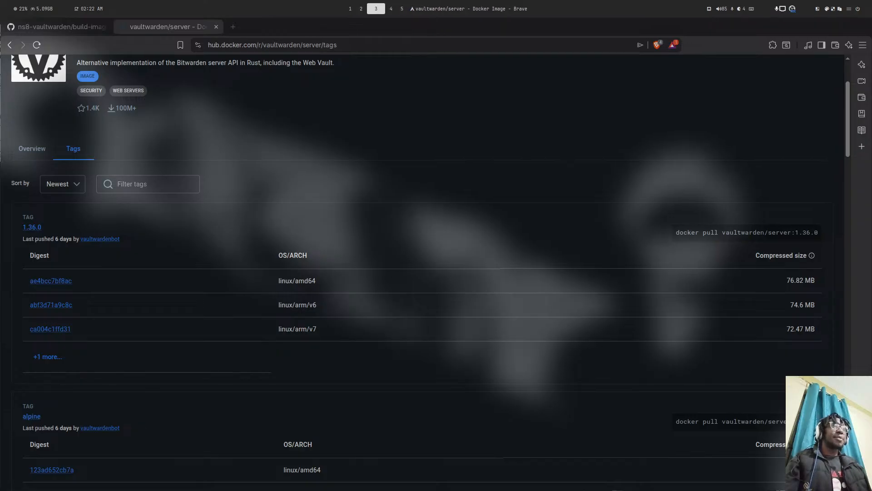
key("super+shift+5")
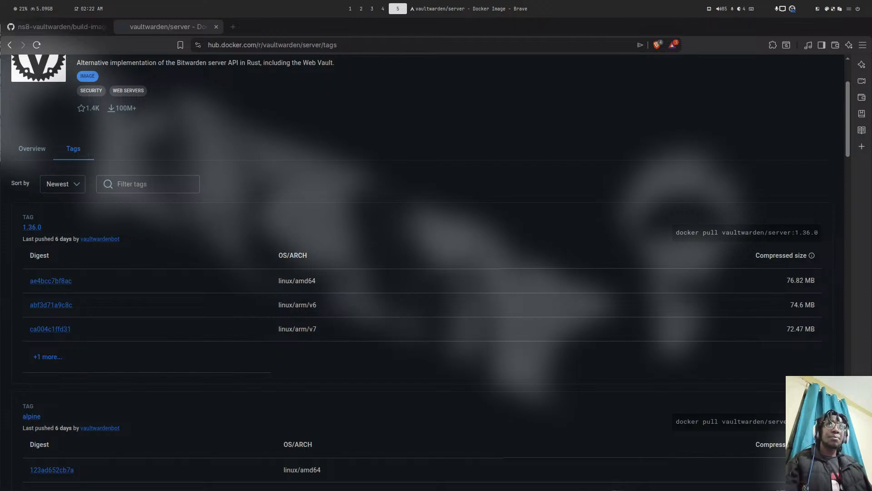
key("super+shift+2")
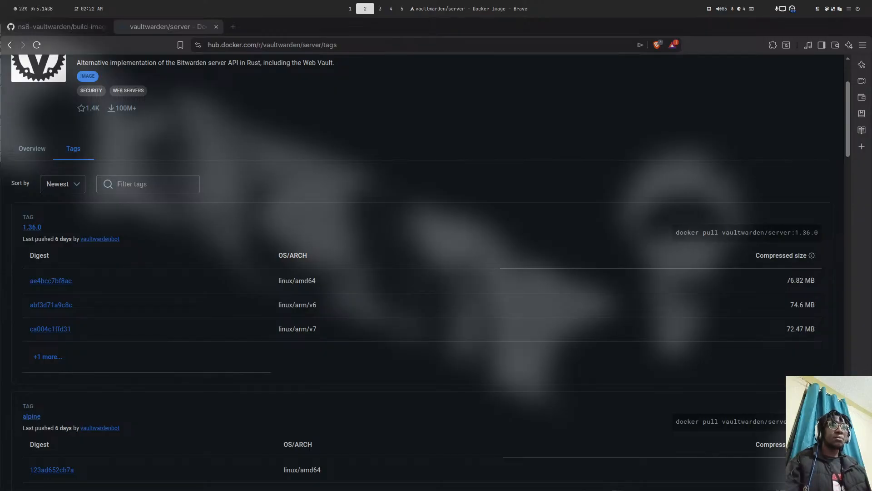
key("super+5")
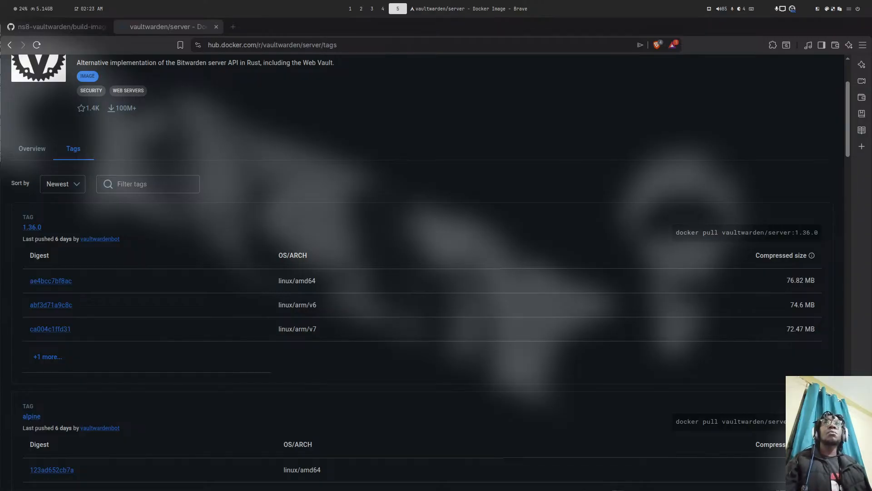
key("super+2")
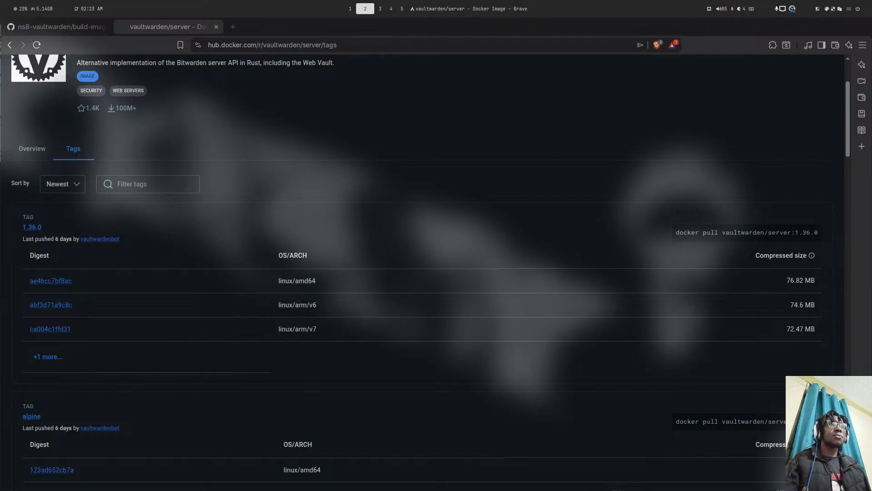
key("super+5")
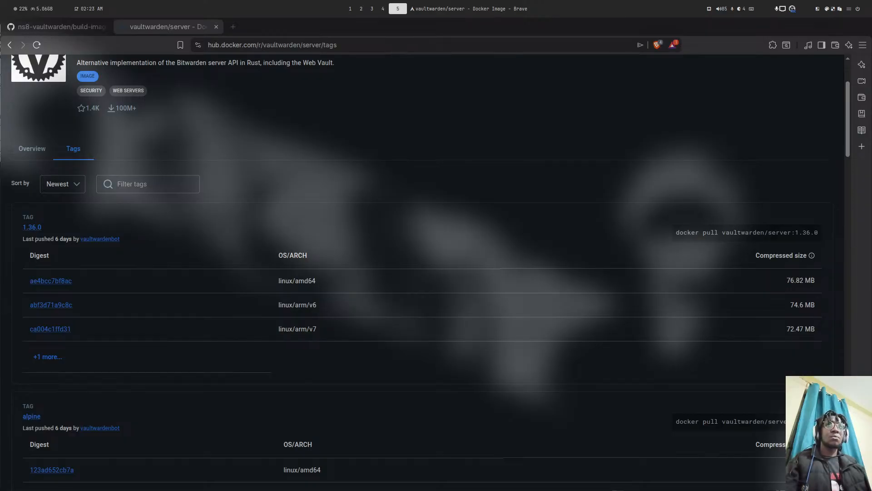
key("super+2")
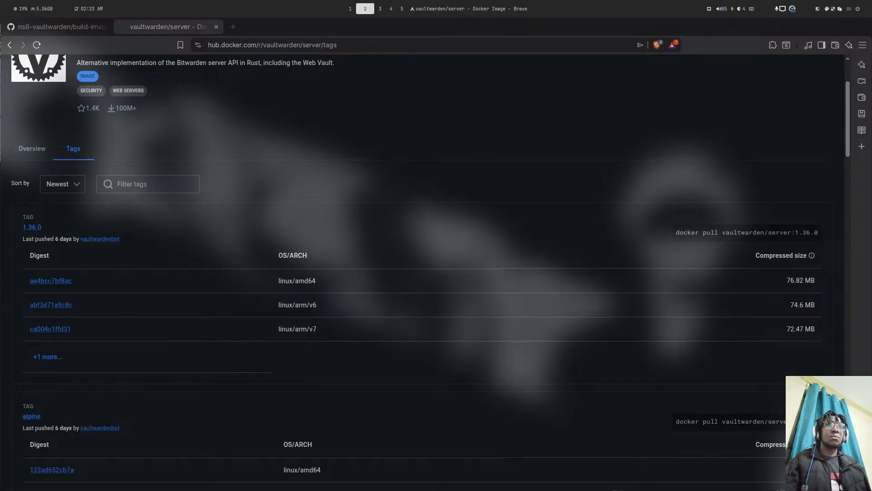
key("super+3")
key("super+5")
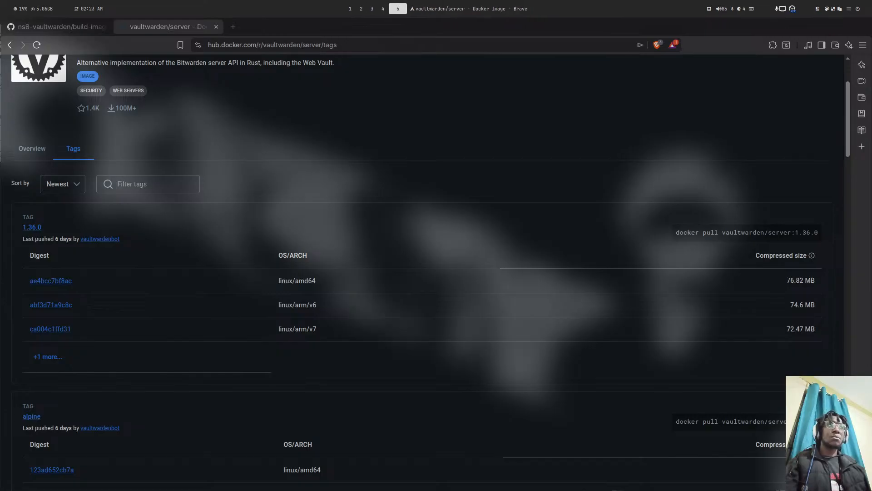
key("super+3")
key("super+2")
key("super+5")
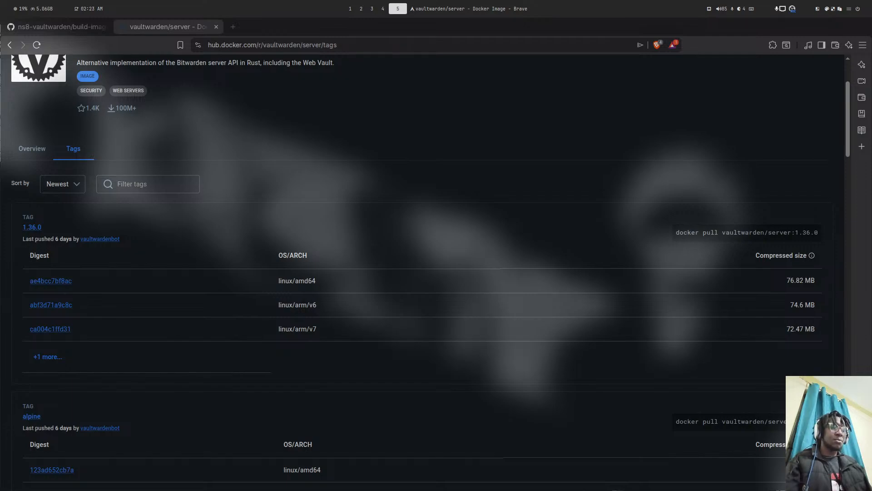
key("super+2")
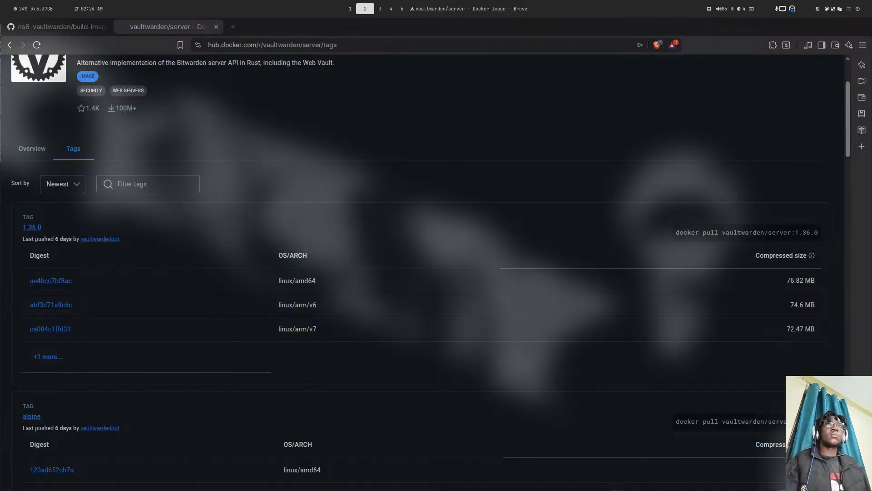
- Settle Brave on workspace 5 and open a root shell terminal tiled beside it
key("super+3")
key("super+4")
key("super+5")
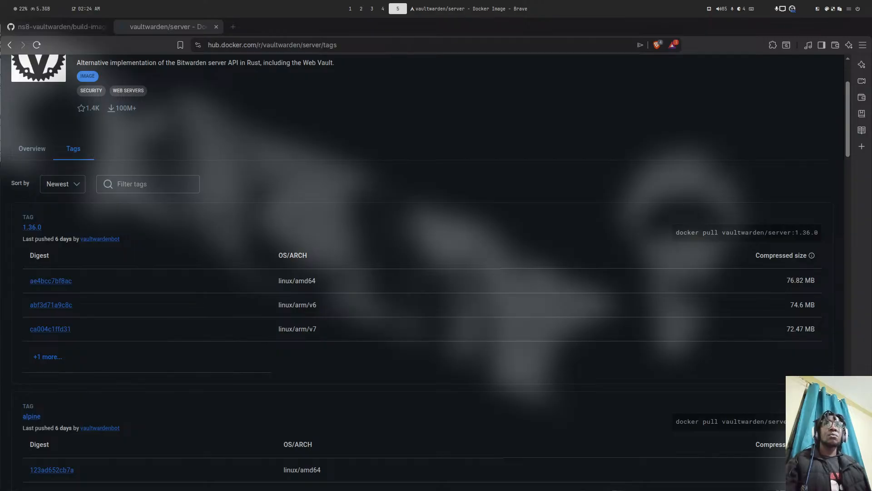
key("super+ctrl+alt+Left")
key("super+ctrl+alt+Left")
key("super+ctrl+alt+Left")
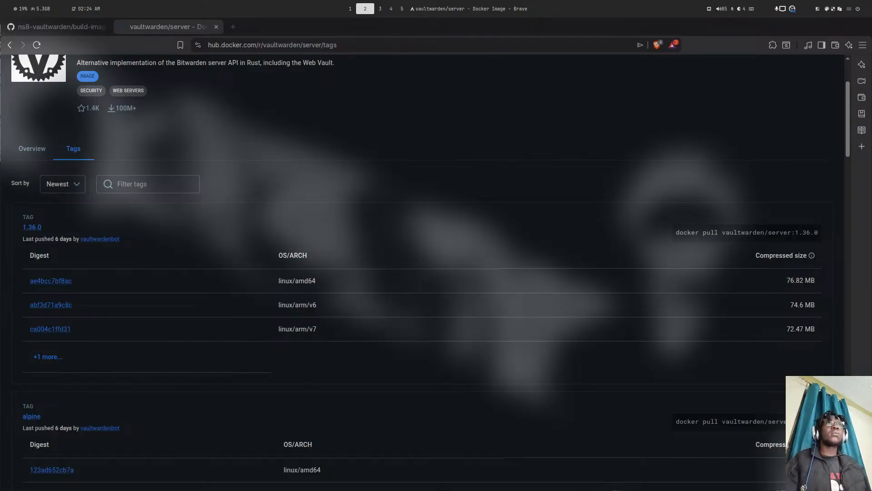
key("super+ctrl+alt+Right")
key("super+ctrl+alt+Right")
key("super+ctrl+alt+Right")
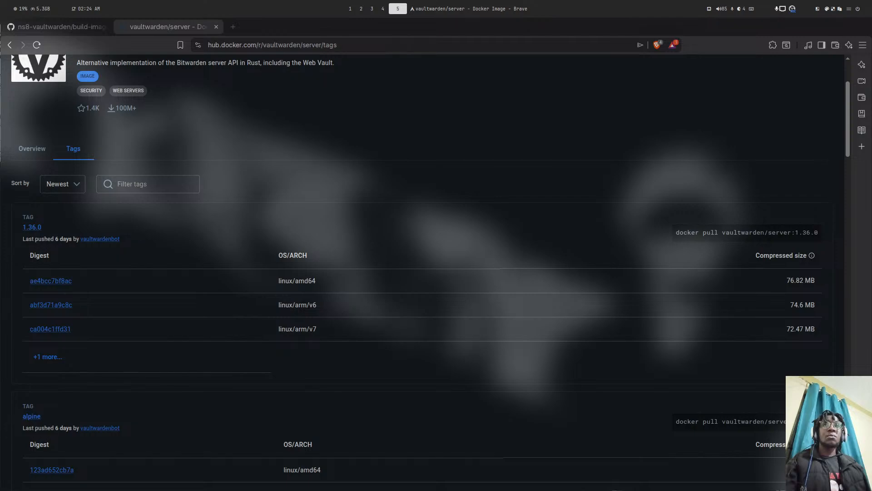
key("super+ctrl+alt+Left")
key("super+ctrl+alt+Left")
key("super+ctrl+alt+Left")
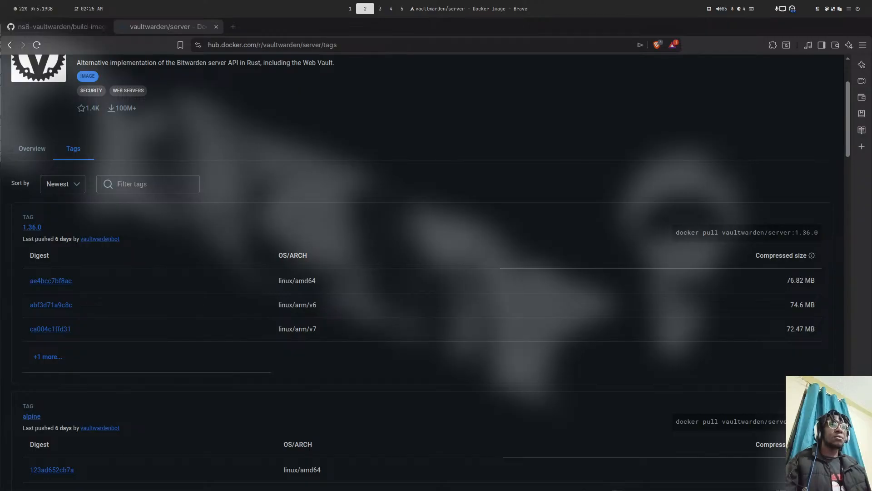
key("super+5")
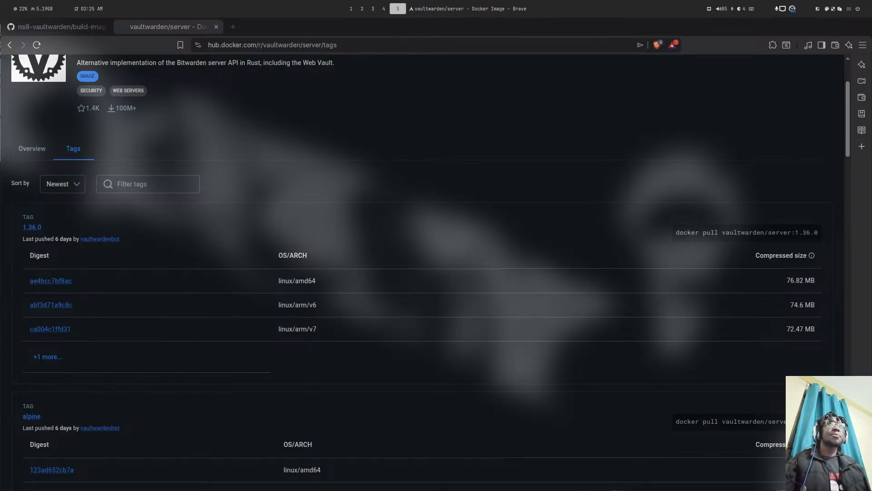
key("super+Return")
key("super+shift+Right")
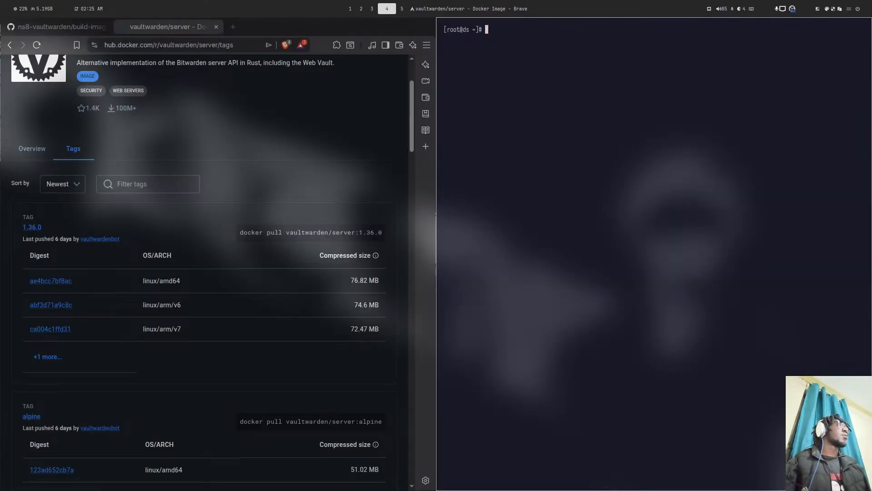
- Send the root terminal to workspace 6 and quit lazygit in the ns8-vaultwarden terminal
key("super+shift+6")
key("super+5")
key("super+1")
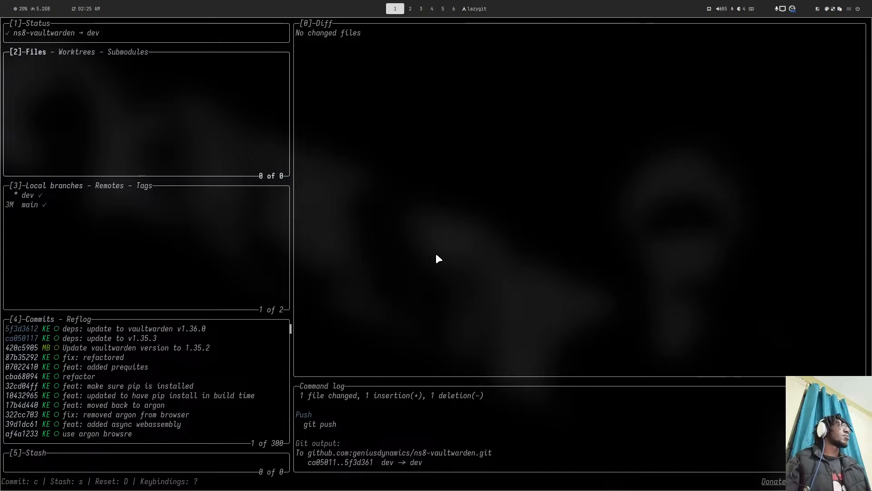
key("q")
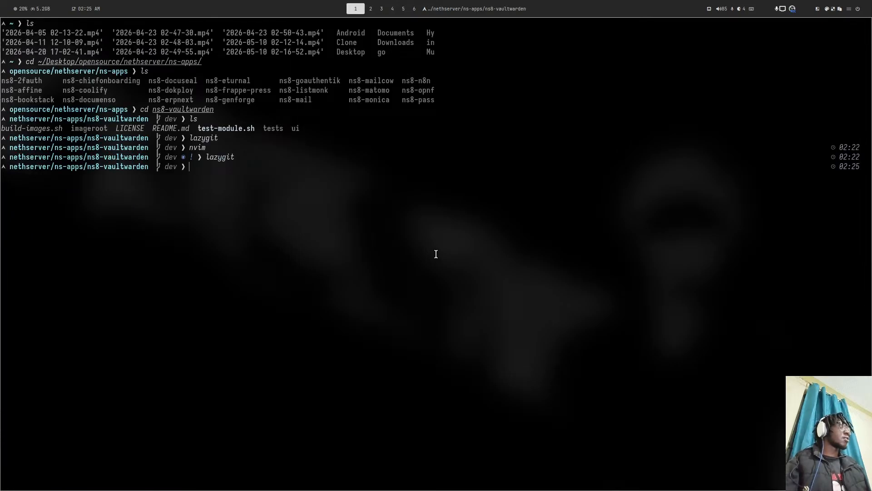
- Open a new terminal logged into the server as root on empty workspace 5
key("super+3")
key("super+2")
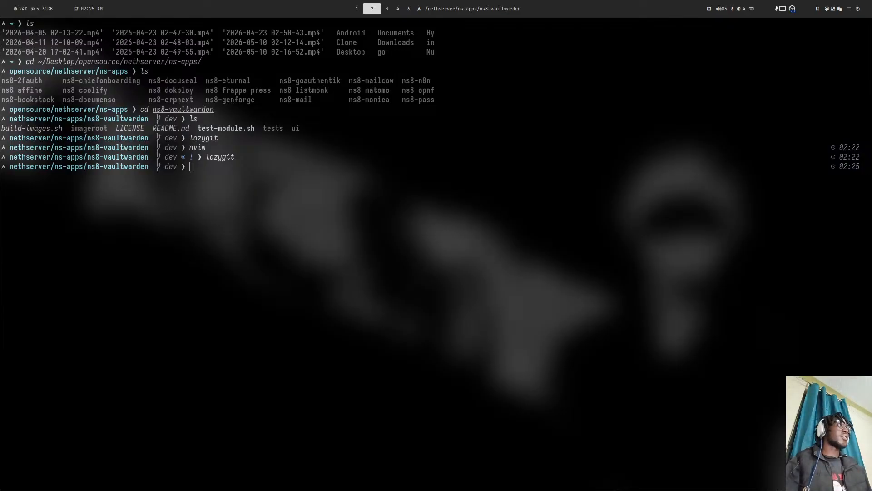
key("super+5")
key("super+2")
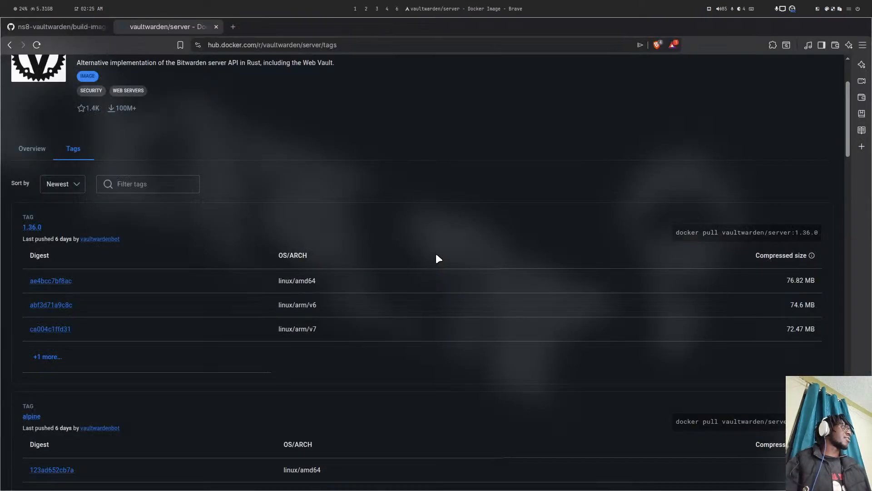
key("super+1")
key("super+5")
key("super+Return")
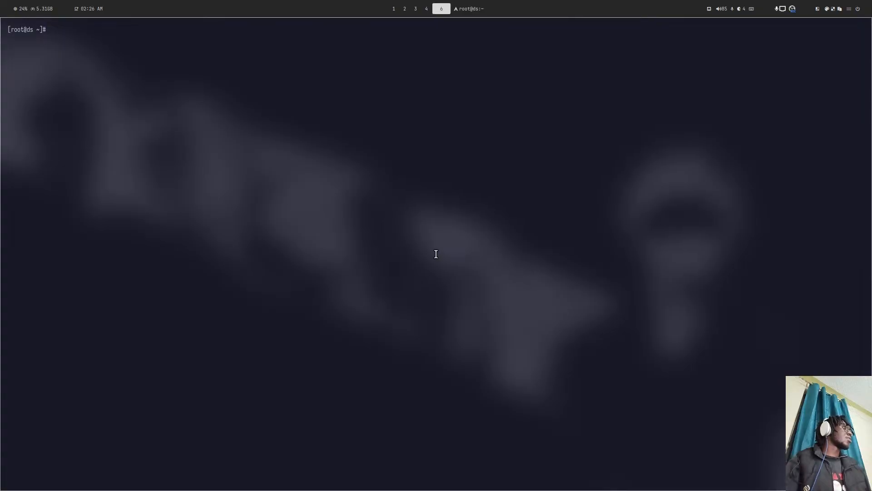
- Reboot the server with 'reboot', then return to Brave's Docker Hub vaultwarden tags page
type("reb")
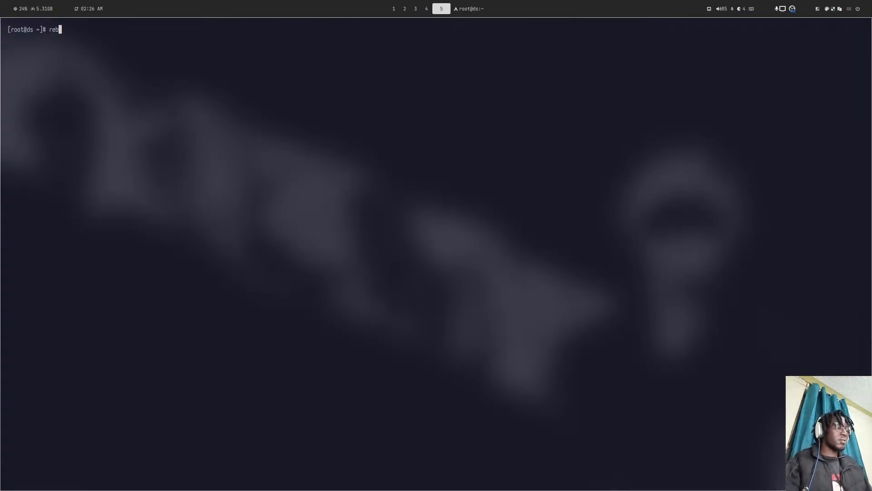
type("oot")
key("Return")
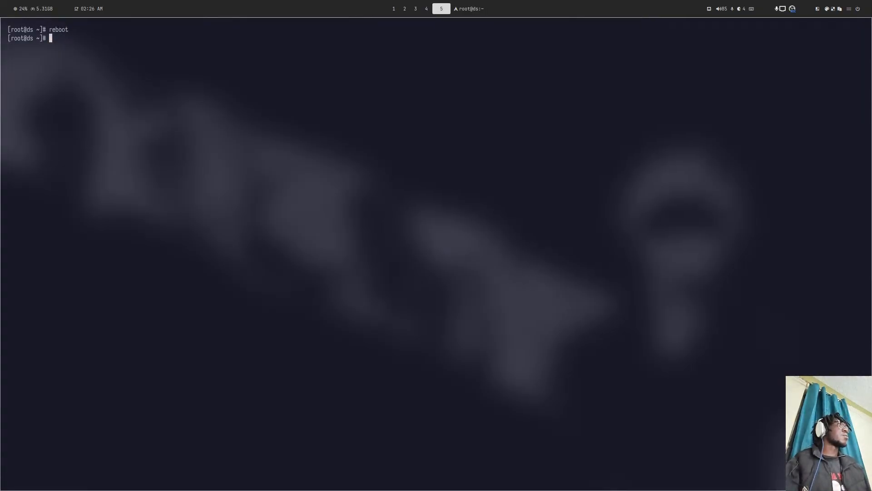
key("super+2")
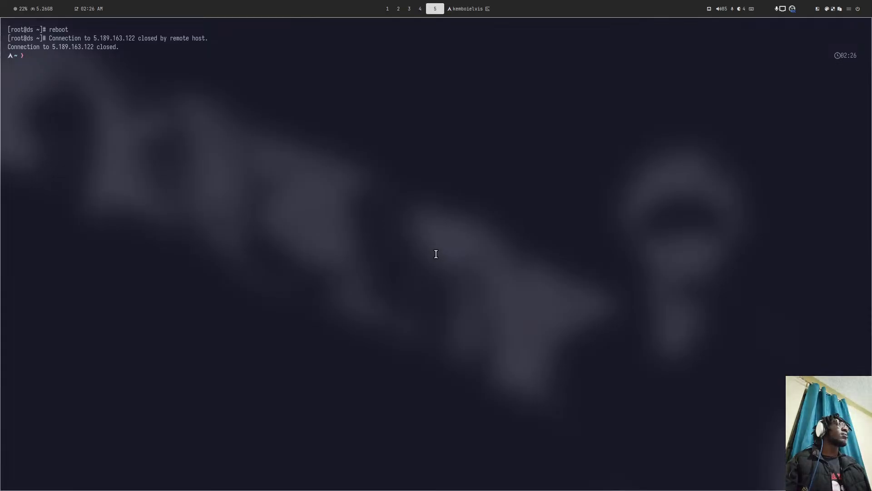
key("super+1")
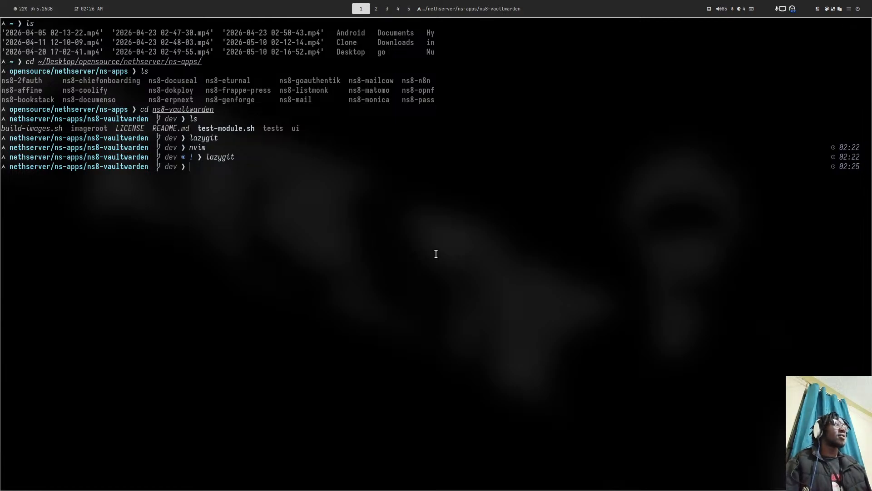
key("super+4")
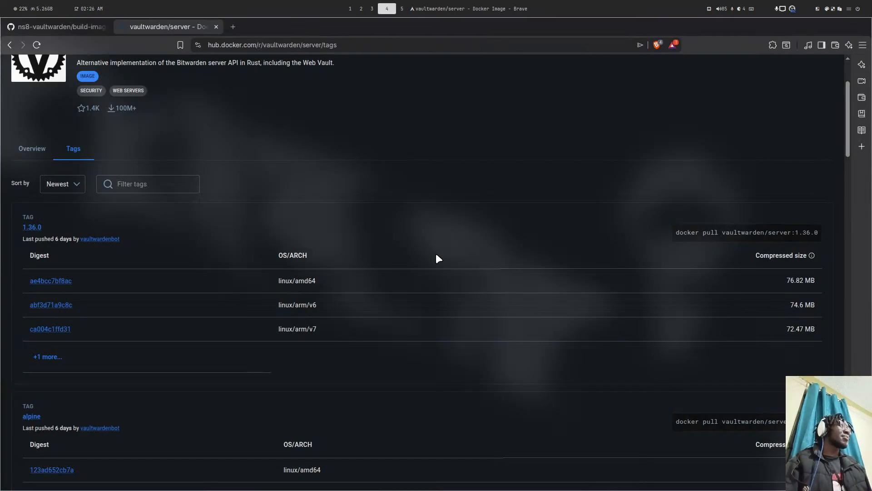
- Close the Docker Hub tab, keeping build-images.sh on GitHub, and return to the ns8-vaultwarden terminal
left_click(215, 26)
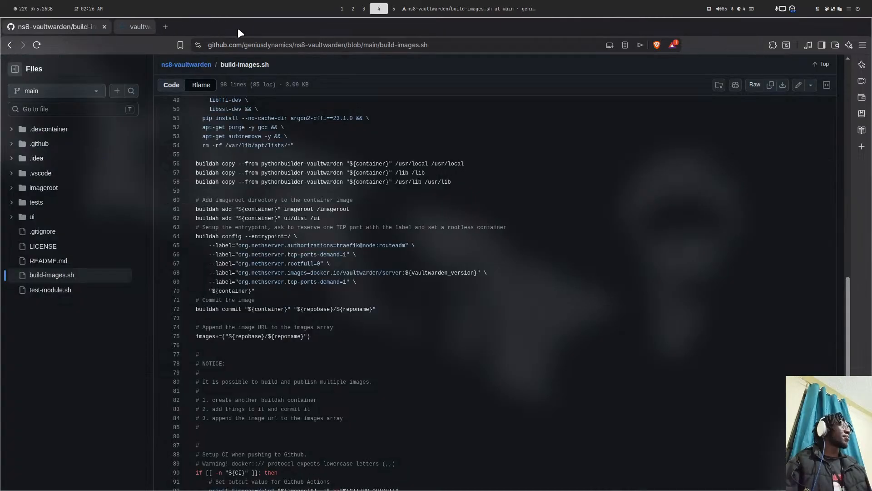
key("super+2")
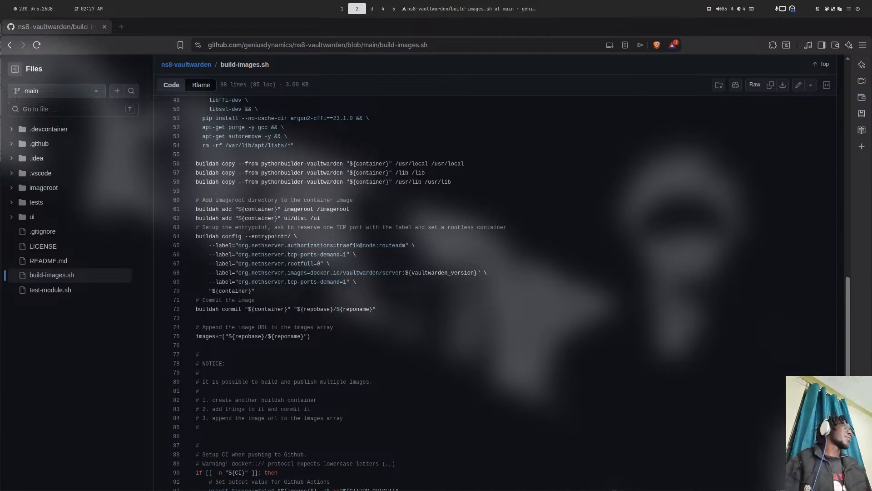
key("super+4")
key("super+4")
key("super+1")
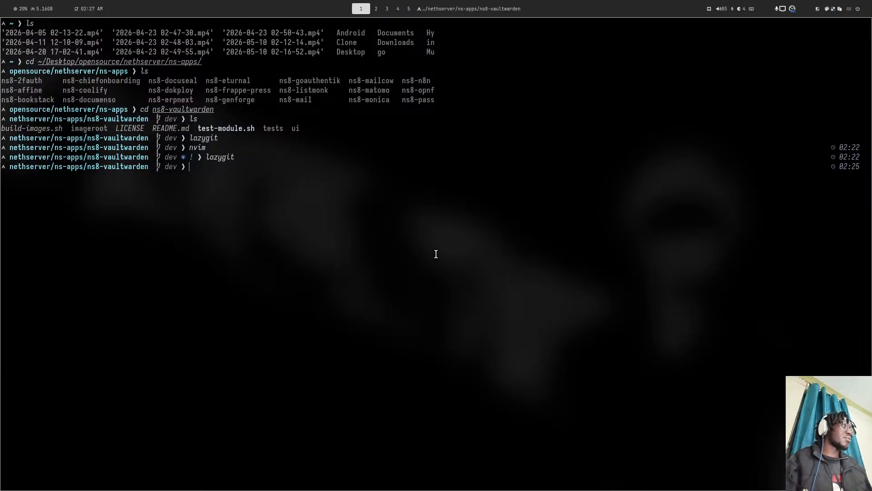
- Shuffle the server SSH terminal between workspaces 2 and 5, ending back in the ns8-vaultwarden terminal
key("super+2")
key("super+5")
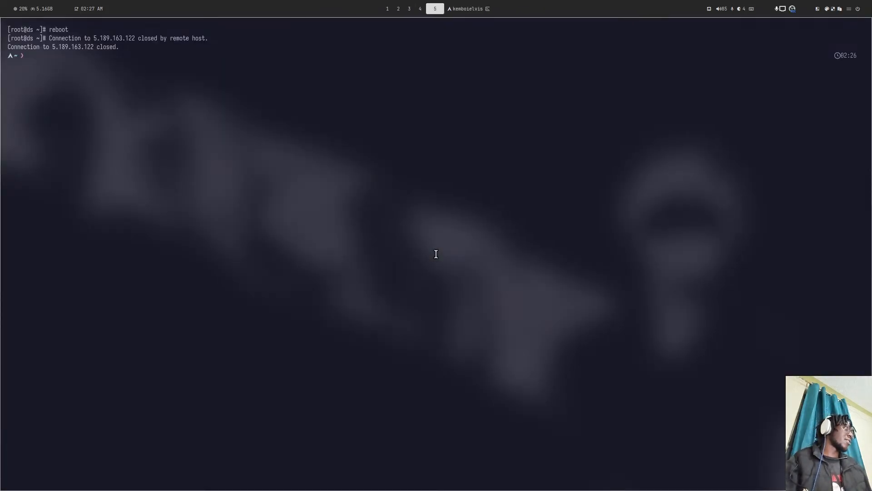
key("super+shift+2")
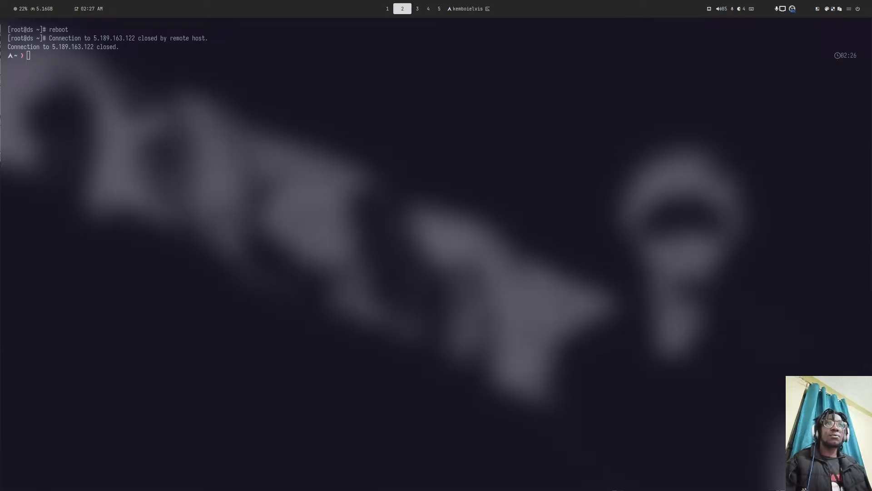
key("super+5")
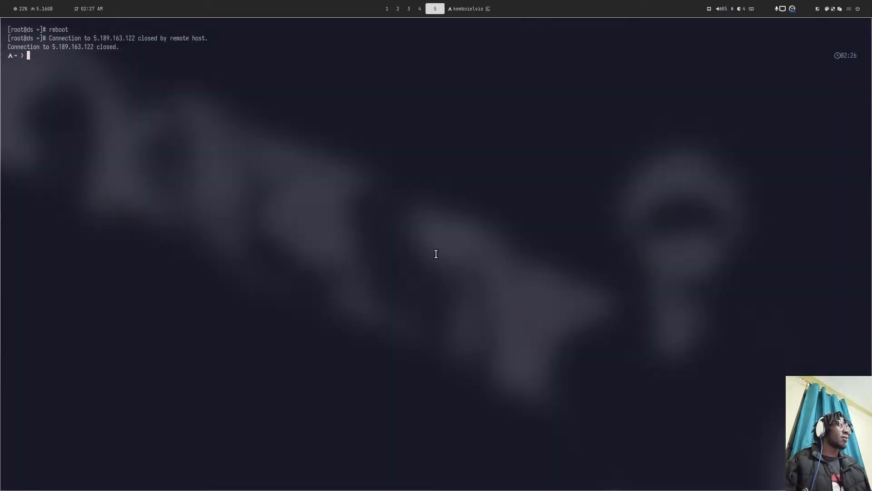
key("super+2")
key("super+1")
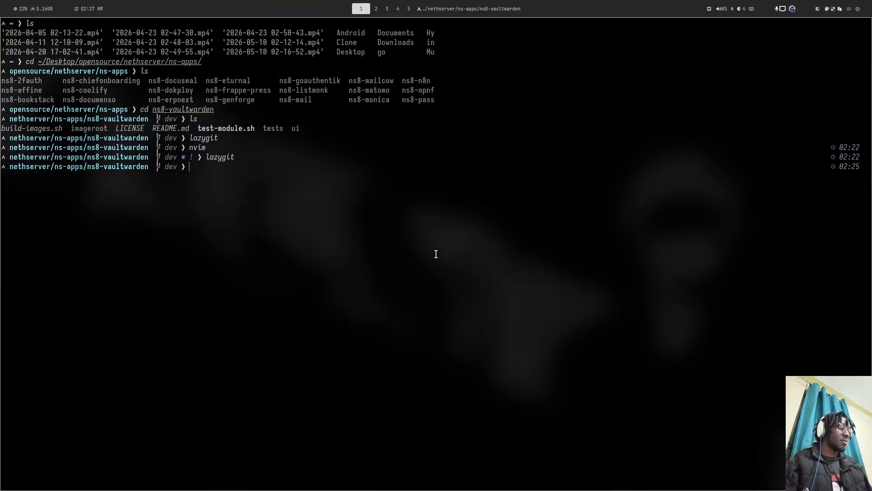
- List the ns8-vaultwarden folder's files with ls, then begin typing cd .. to go up
type("ls")
key("Return")
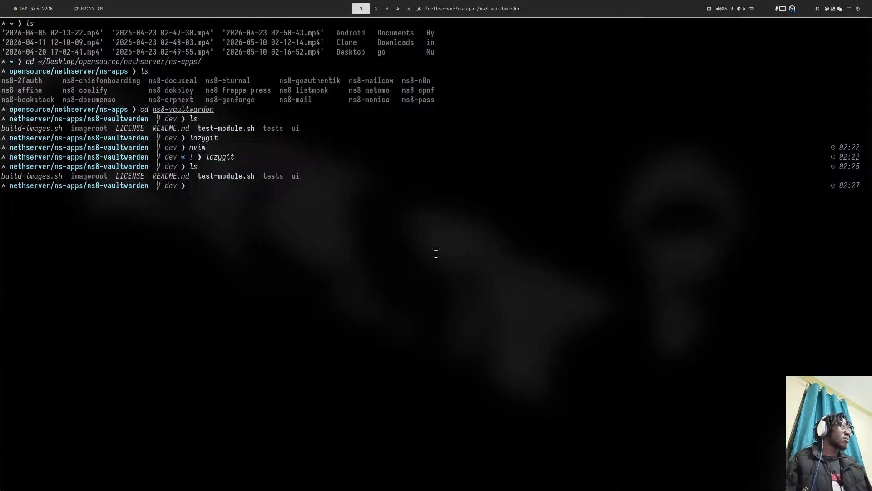
key("super+2")
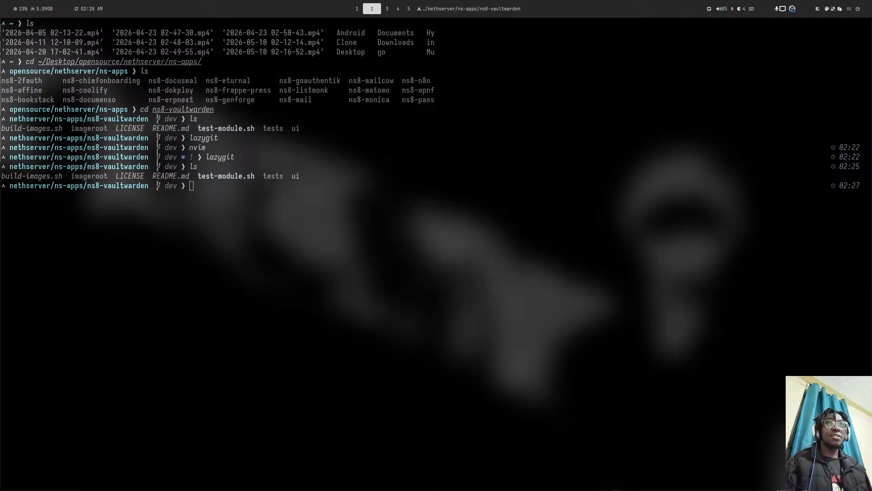
type("cd ")
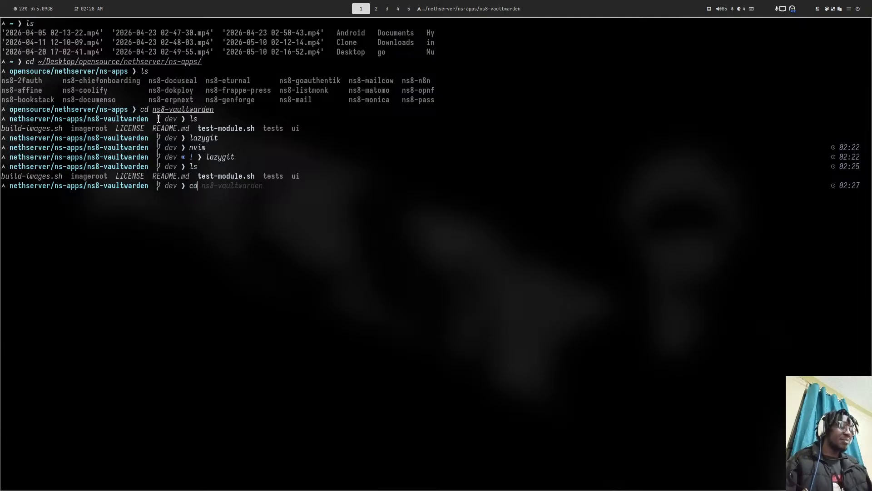
type("..")
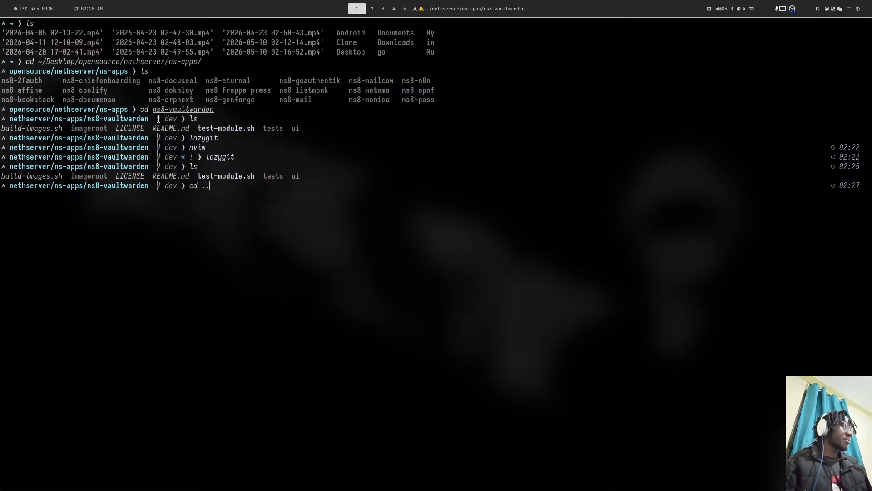
- Go up to the ns-apps folder and list its ns8 module folders after correcting a mistyped sl
key("Return")
type("sl")
key("Return")
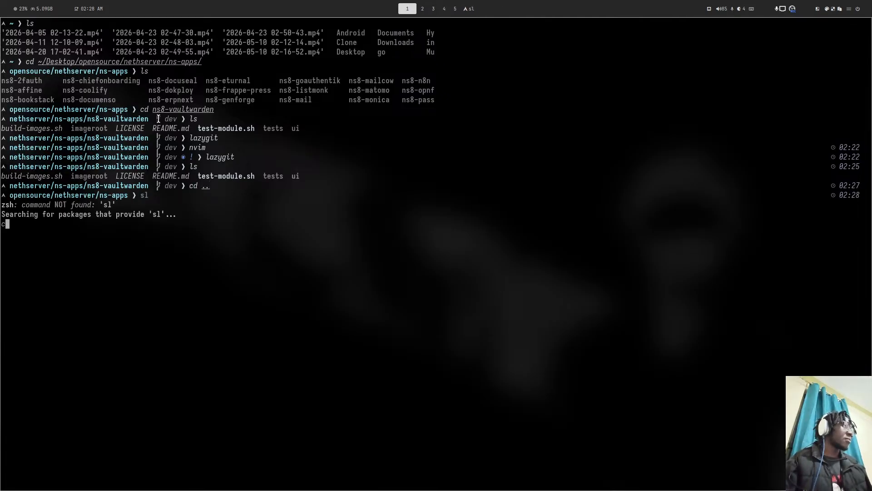
type("cd")
key("ctrl+c")
key("Return")
type("ls")
key("Return")
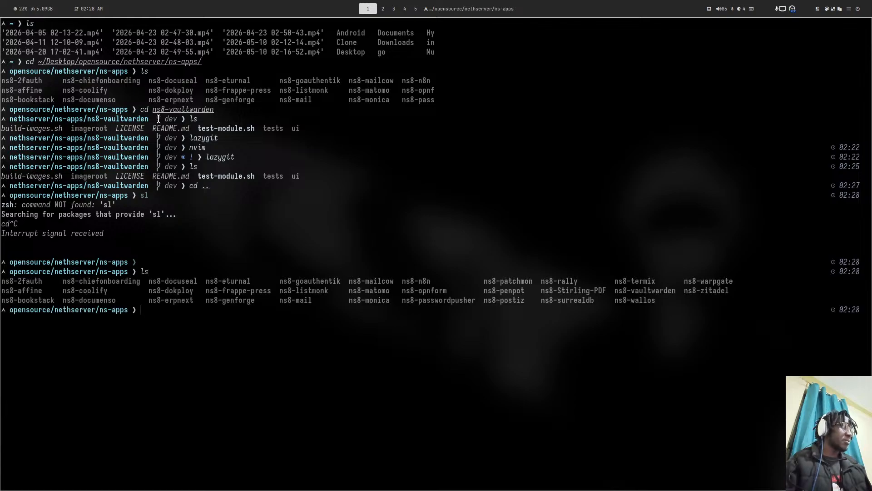
- Run git clone for the ns8-docmost repository over SSH from GitHub, fixing typos in the URL
type("cd")
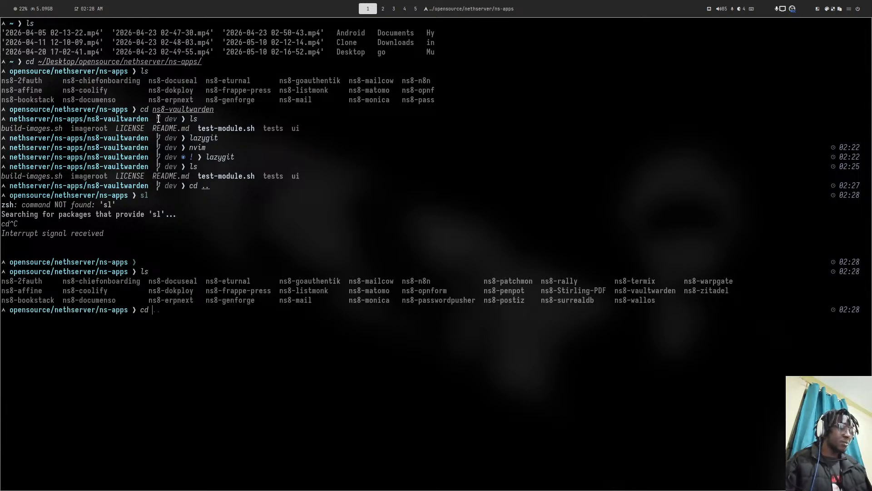
type(" ns8-docm")
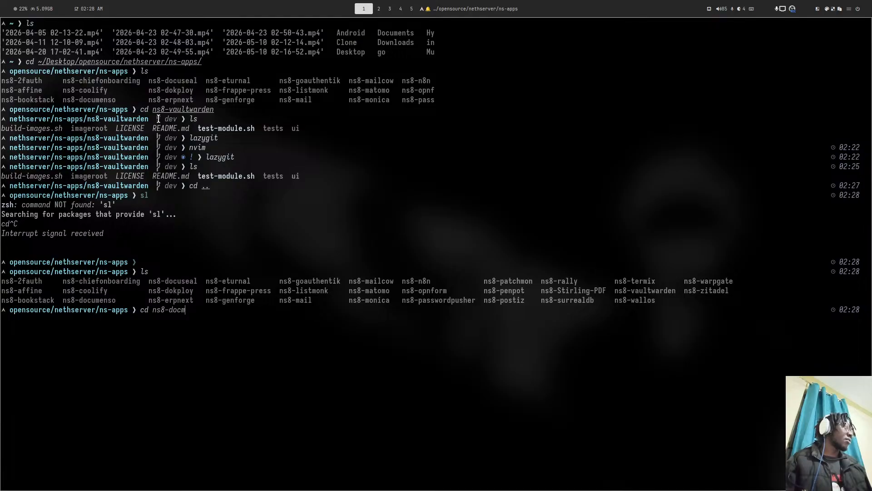
key("BackSpace")
key("BackSpace")
key("BackSpace")
key("BackSpace")
key("BackSpace")
key("BackSpace")
key("BackSpace")
key("BackSpace")
key("BackSpace")
key("BackSpace")
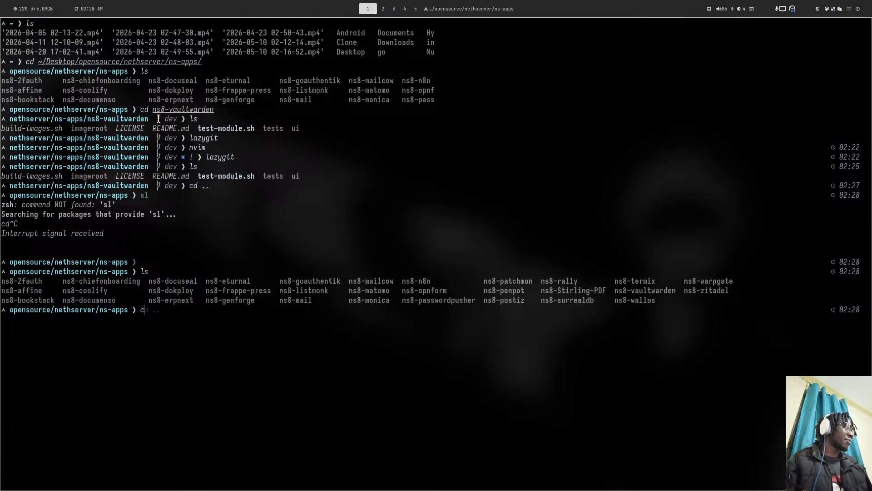
key("BackSpace")
type("git c")
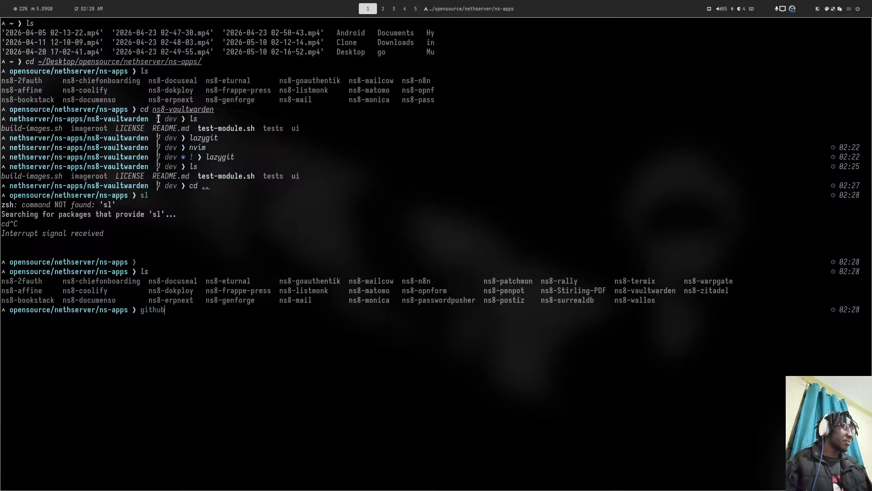
type("lone ")
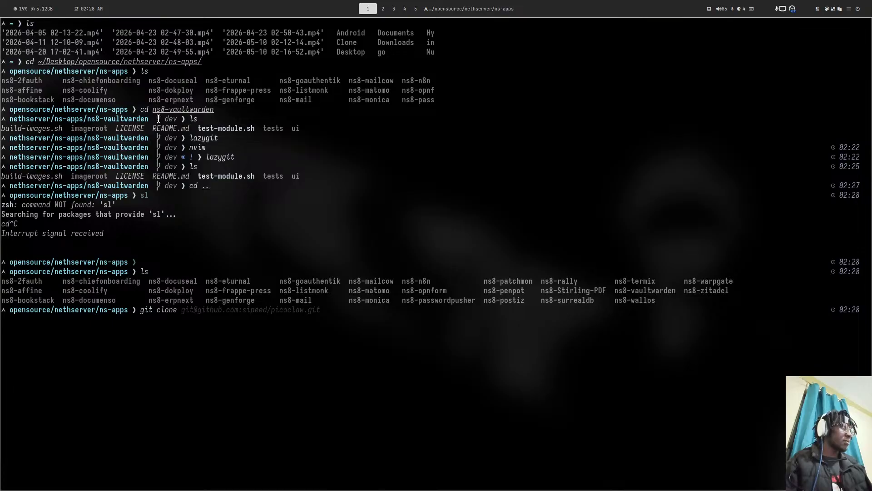
type("git")
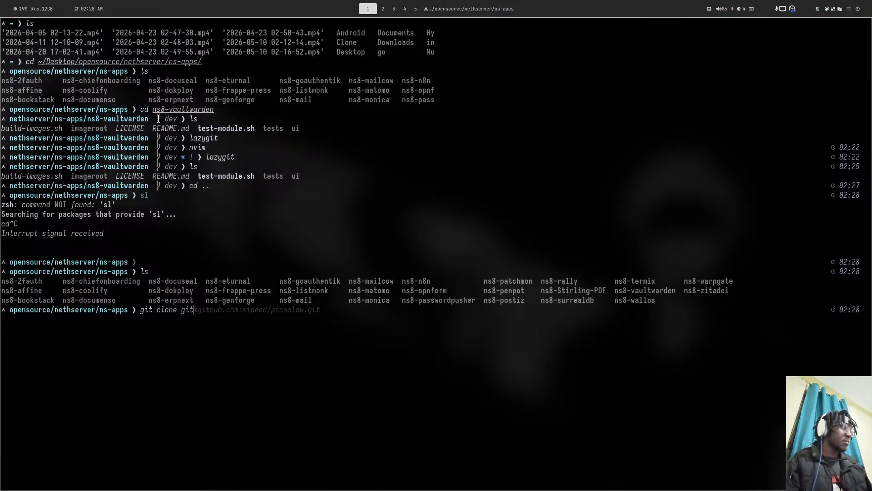
type("@githu")
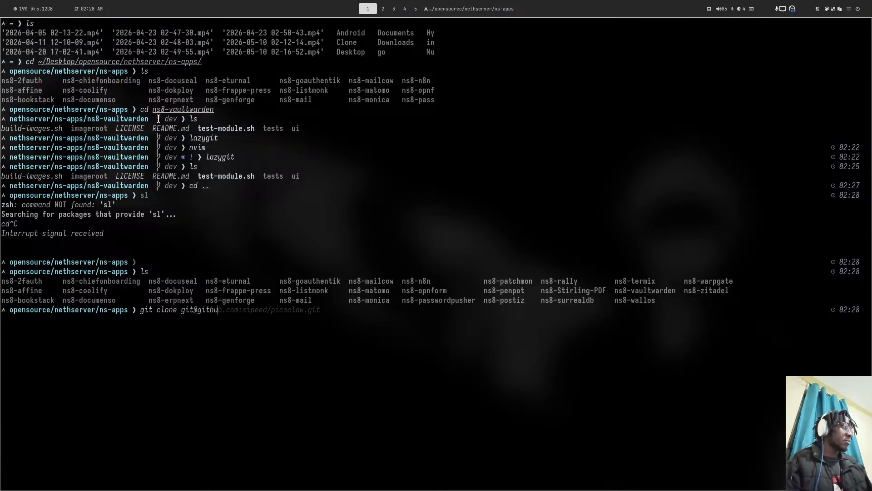
type("b.com/")
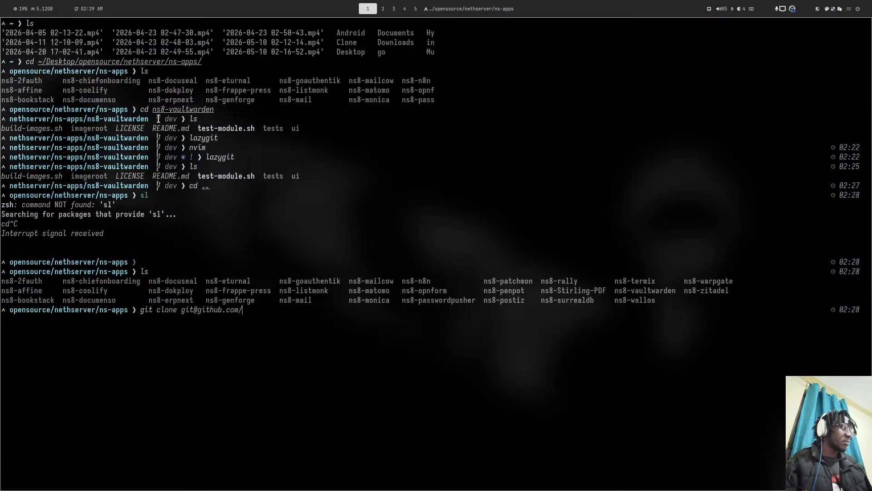
key("BackSpace")
type(":geni")
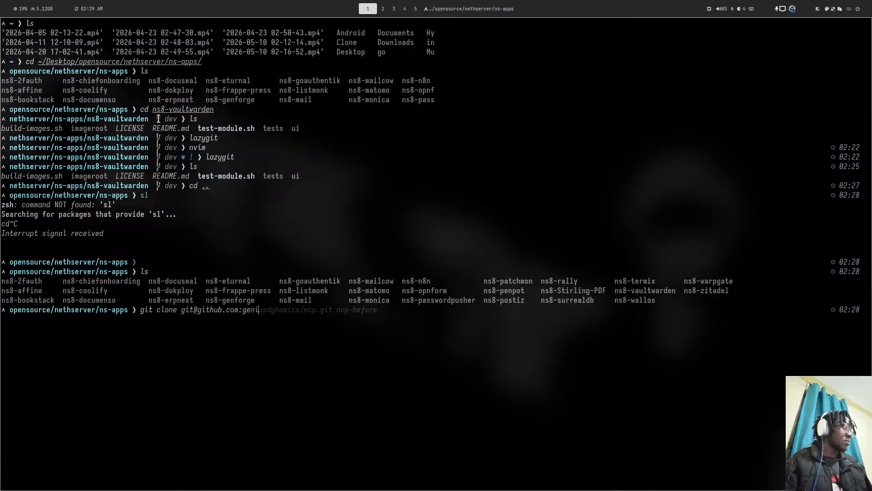
type("usdyna")
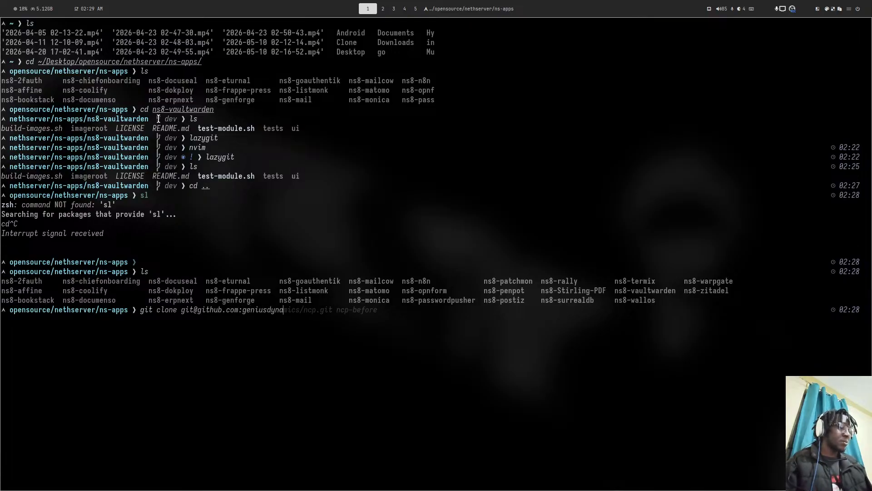
type("mics/")
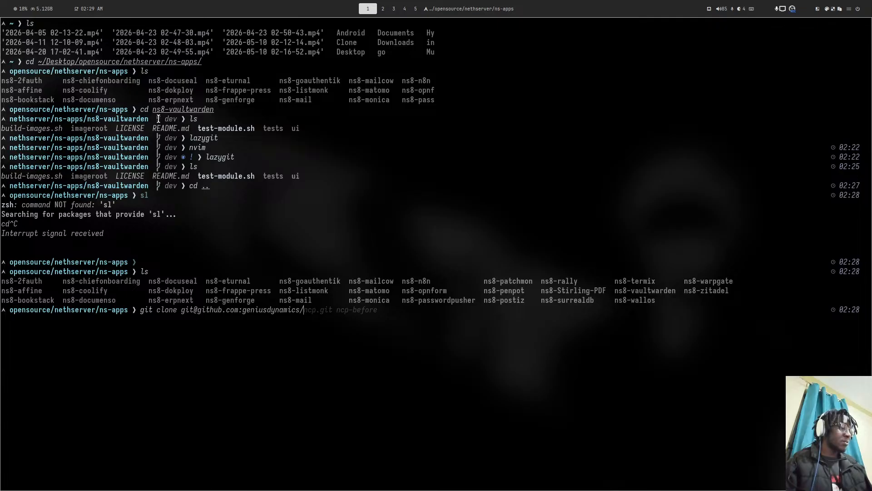
type("ns8-")
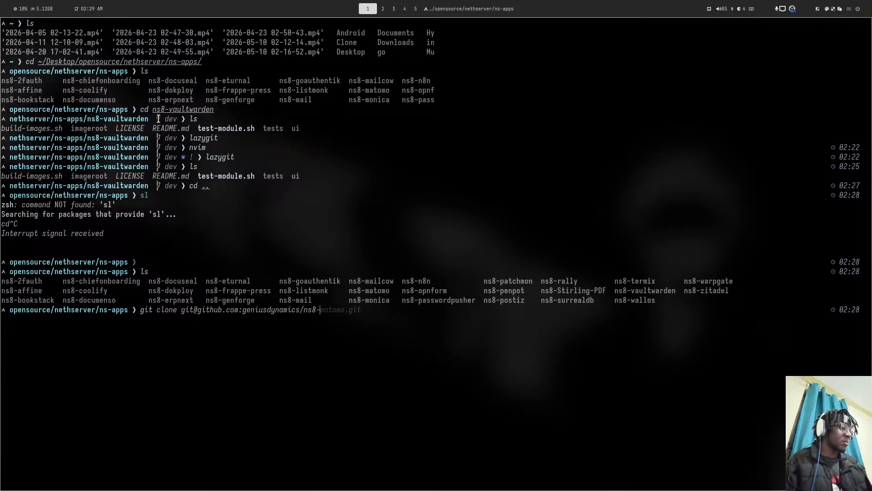
type("docmos")
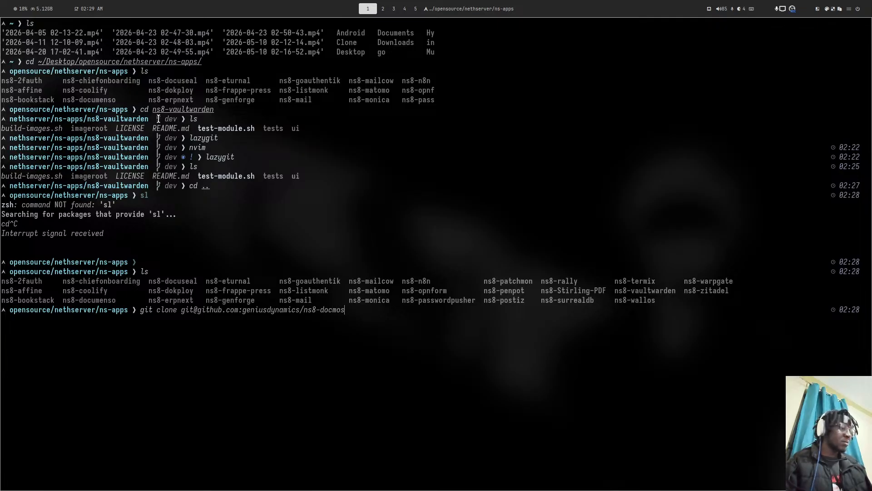
type("t.it")
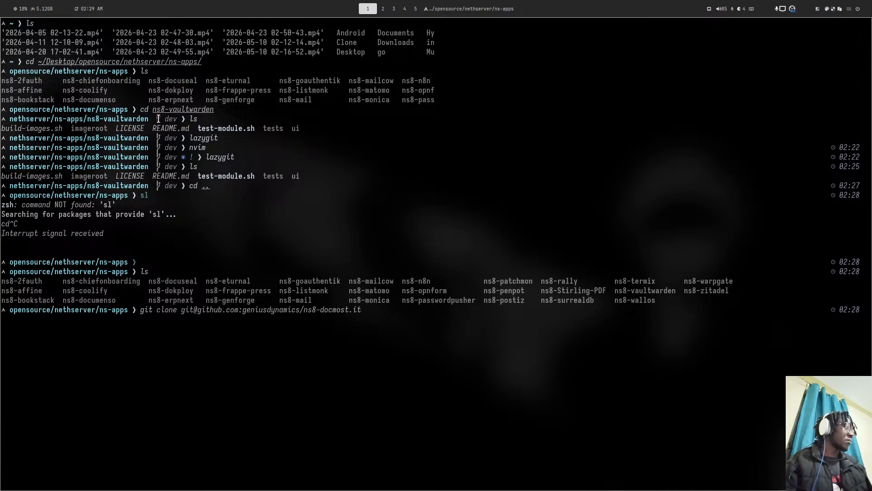
key("Left")
key("Left")
type("g")
key("Return")
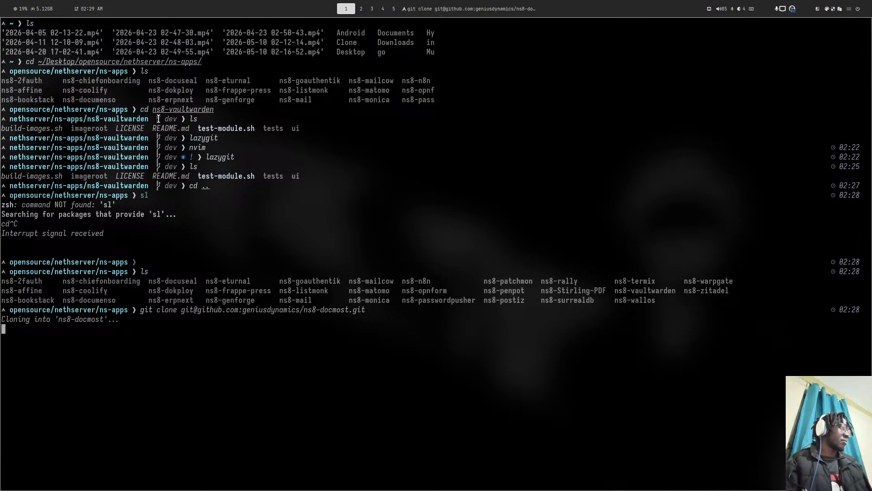
- Enter the cloned ns8-docmost folder using Tab completion and list its files with ls
key("super+2")
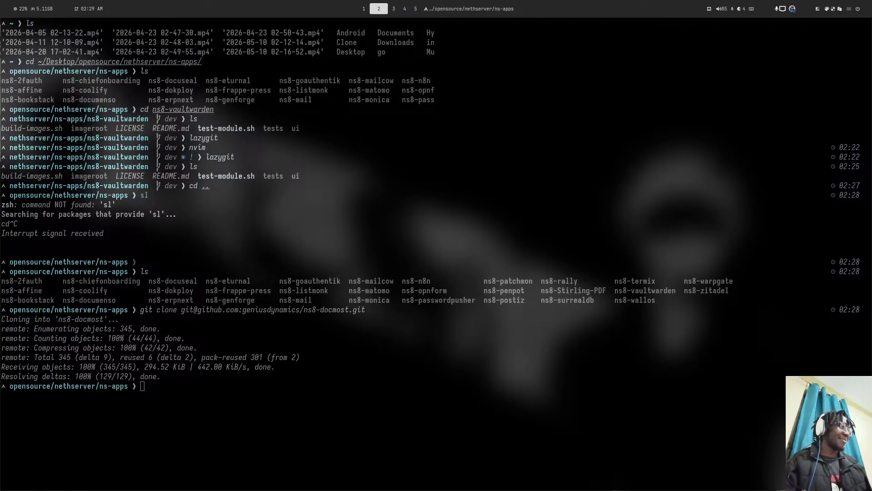
key("super+1")
type("cd ns")
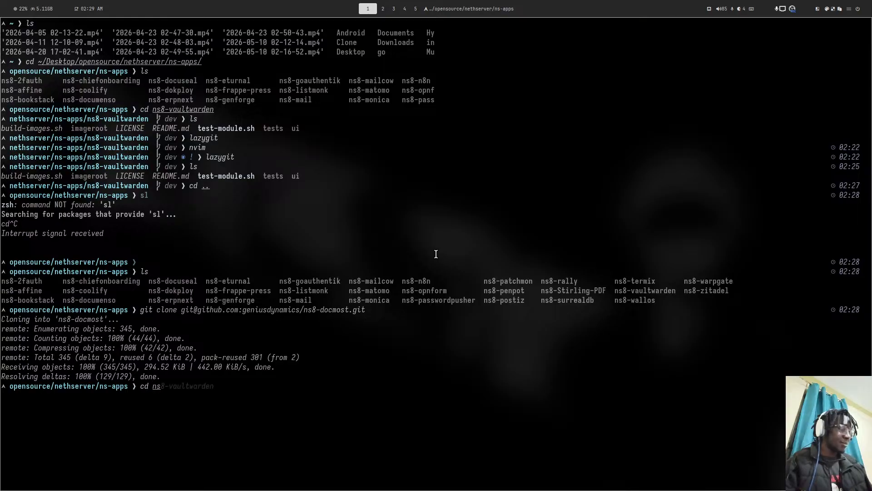
type("8-d")
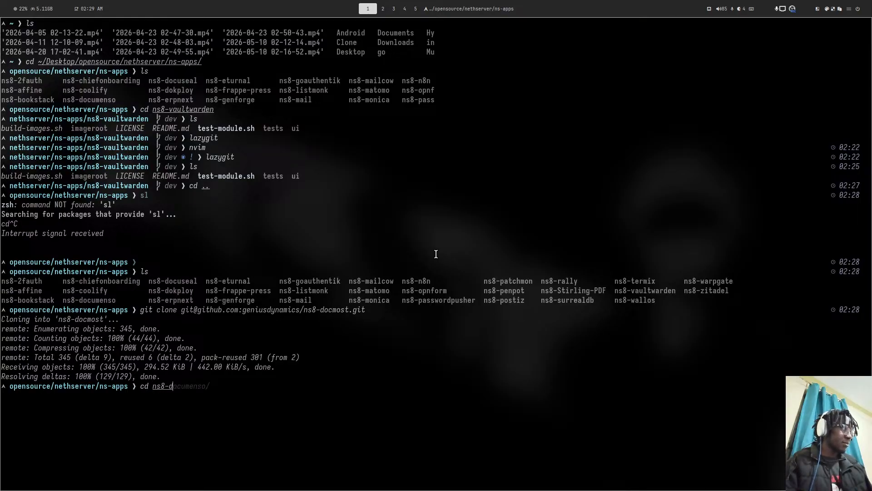
type("o")
key("Tab")
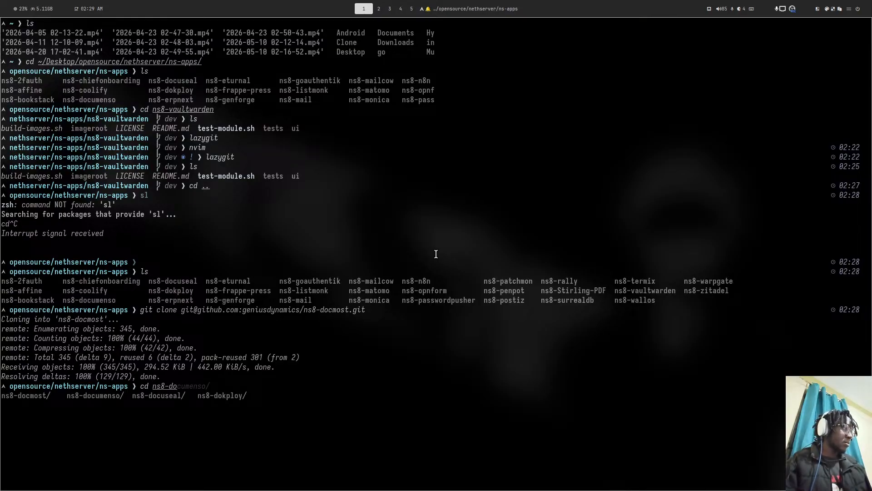
key("Tab")
key("Return")
key("Return")
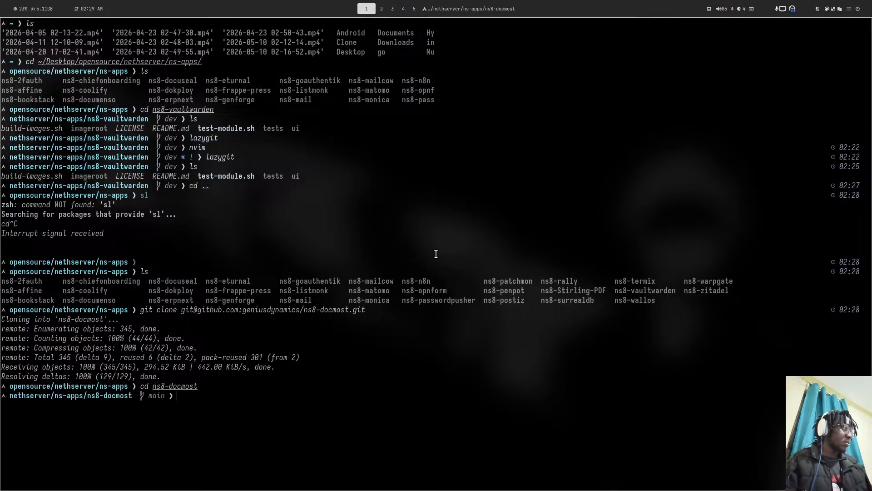
type("ls")
key("Return")
- In lazygit, check out origin's dev branch of ns8-docmost as a local branch, then quit
type("lazygit")
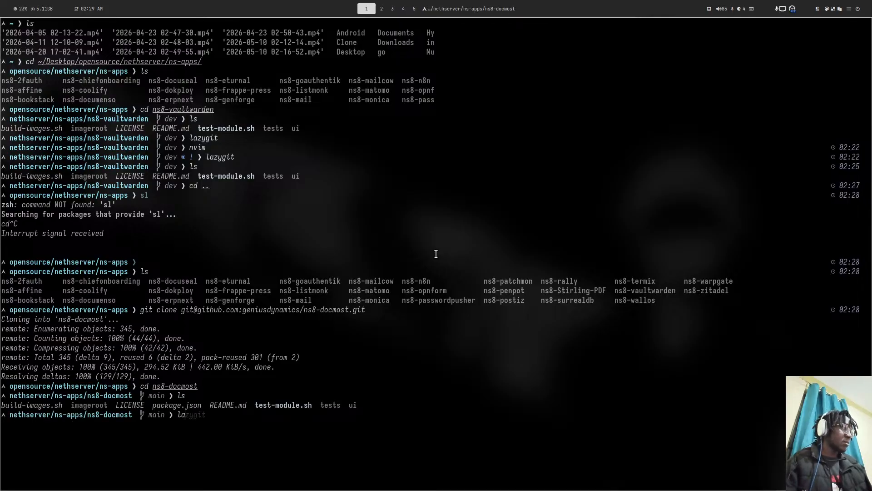
key("Return")
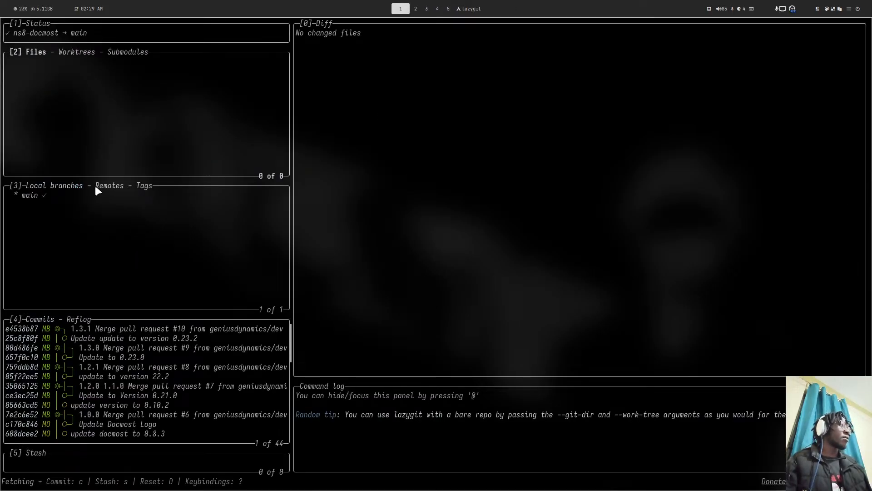
left_click(104, 187)
left_click(99, 192)
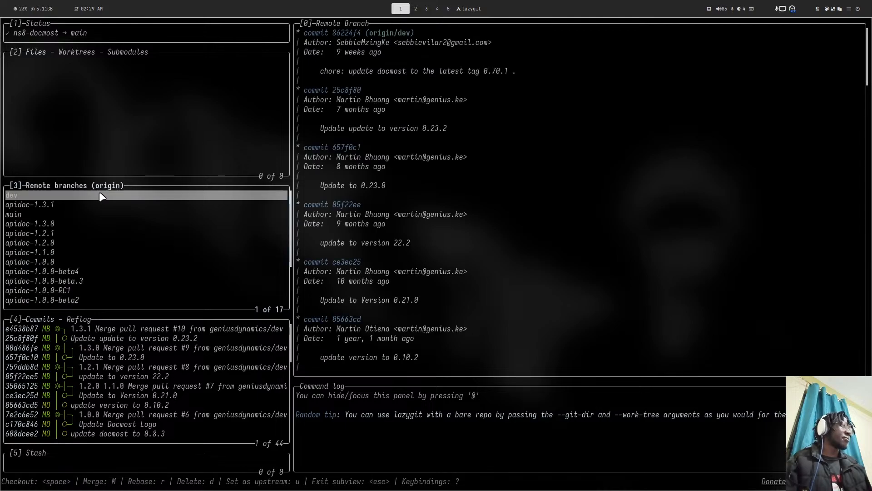
key("space")
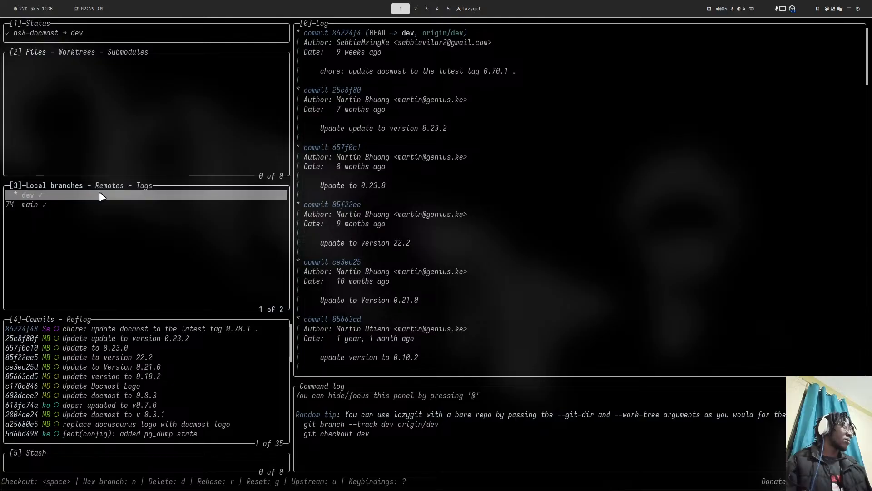
key("q")
key("super+4")
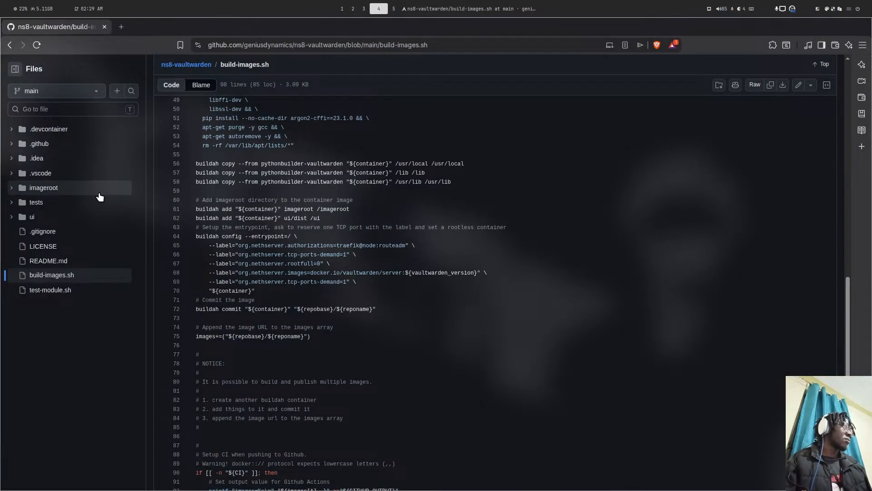
- Search the web for 'docmost docker' in a new Brave tab
left_click(120, 25)
type("doc")
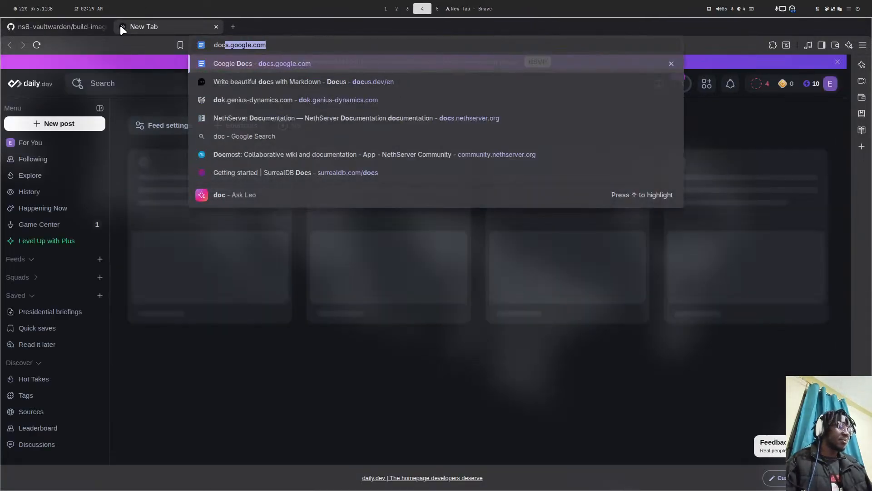
type("most docke")
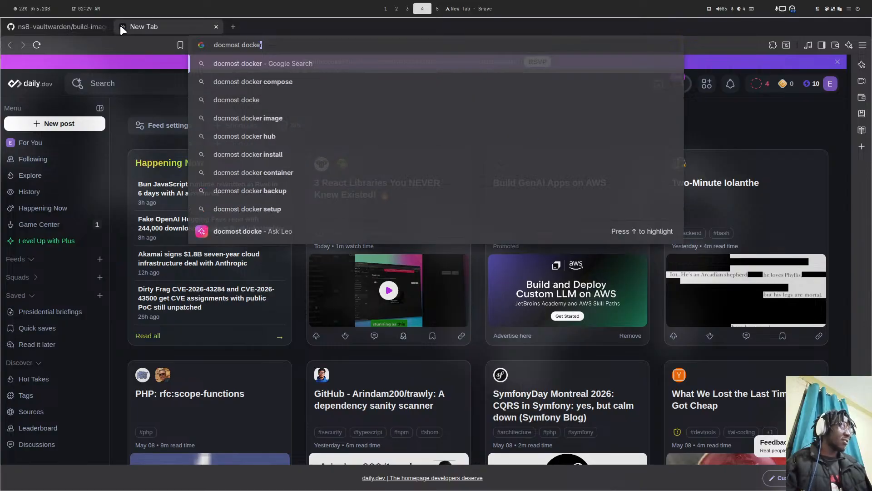
key("Return")
- Open ns8-docmost's build-images.sh in Neovim via the file finder
key("super+1")
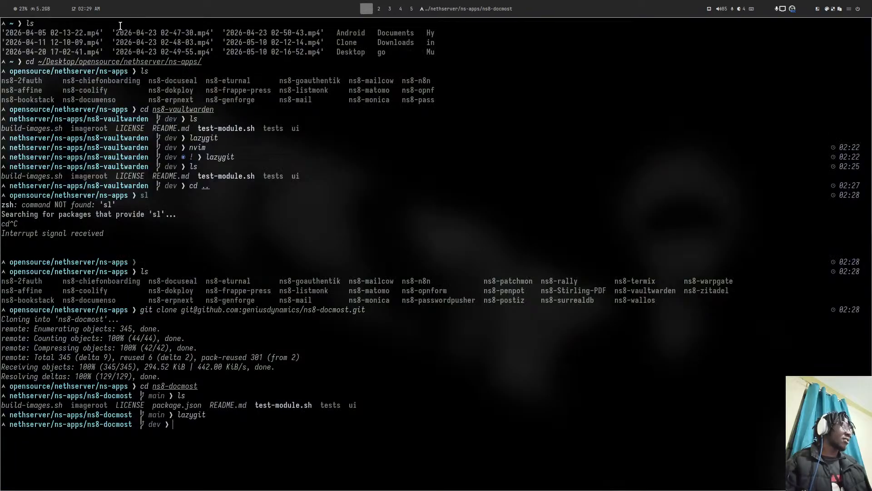
type("nvim")
key("Return")
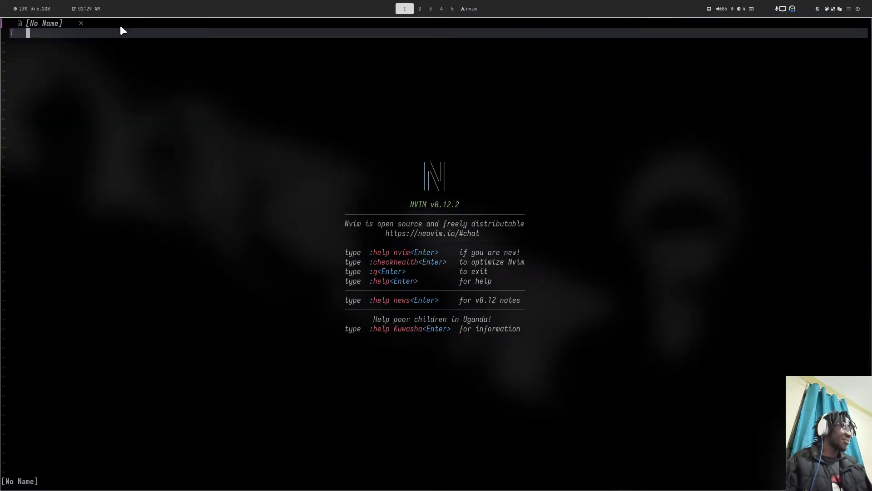
key("space")
key("f")
key("f")
type("bui")
key("Return")
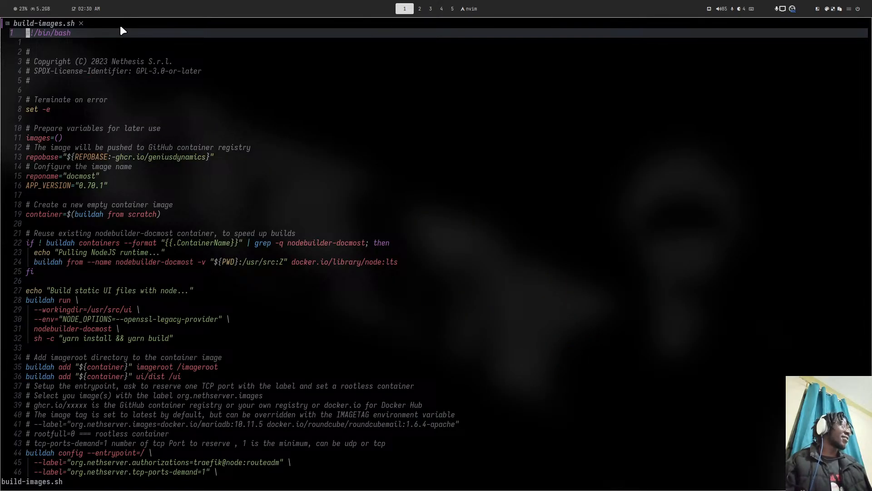
- Open the docmost image on Docker Hub and scroll its Tags list to find 0.80
key("super+4")
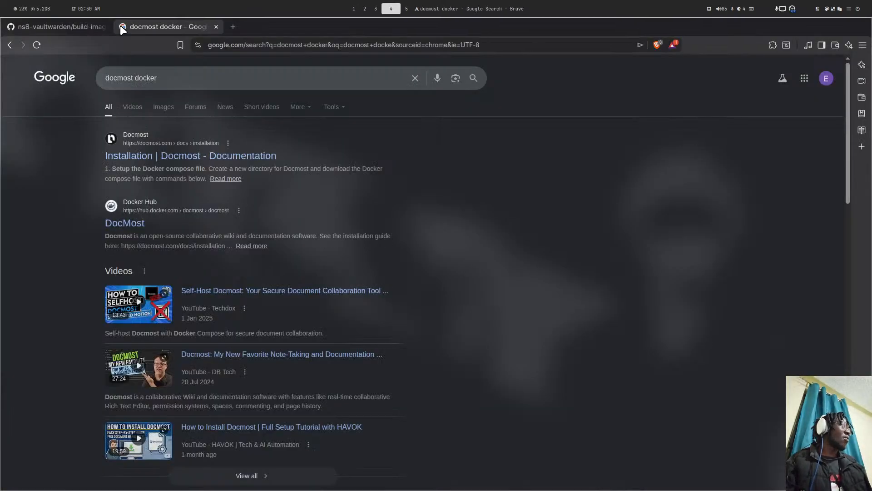
left_click(128, 222)
scroll(194, 222, "down", 2)
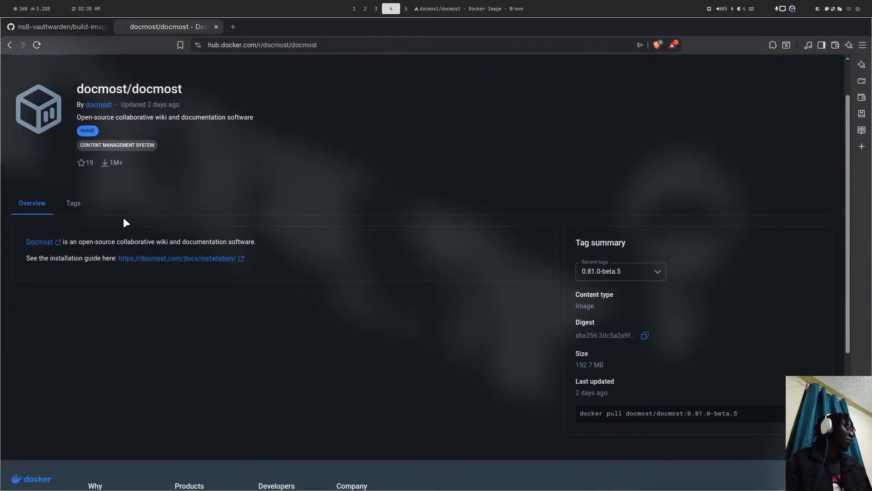
left_click(70, 202)
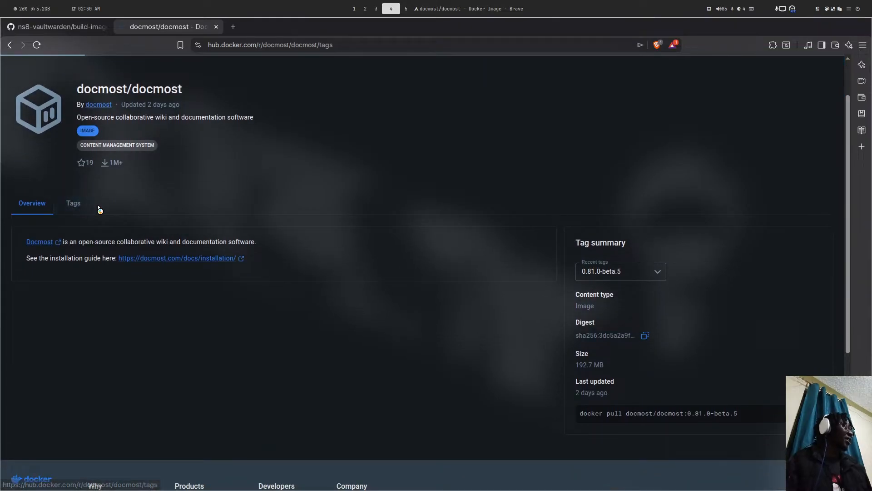
scroll(84, 247, "down", 10)
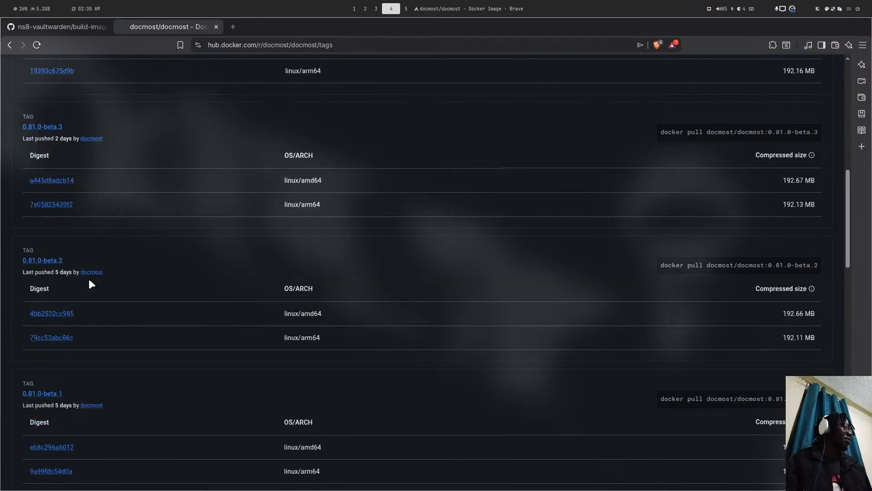
scroll(89, 280, "down", 3)
scroll(105, 324, "down", 2)
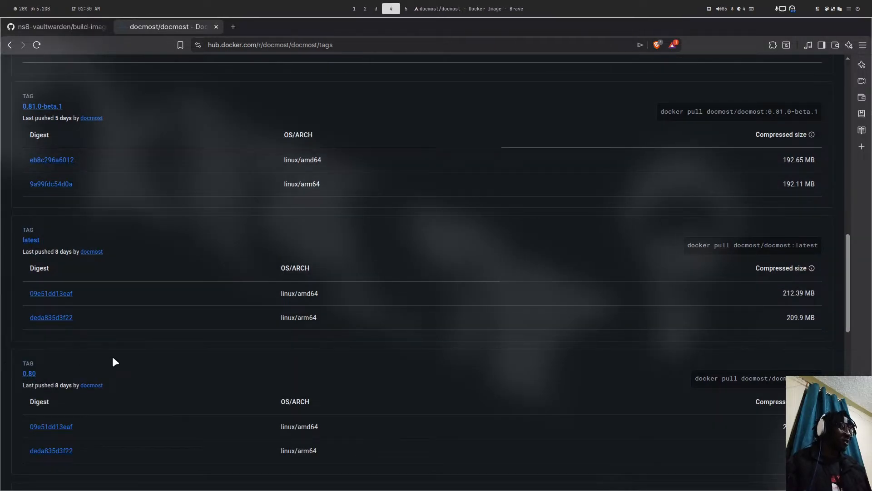
key("super+5")
key("super+4")
key("super+1")
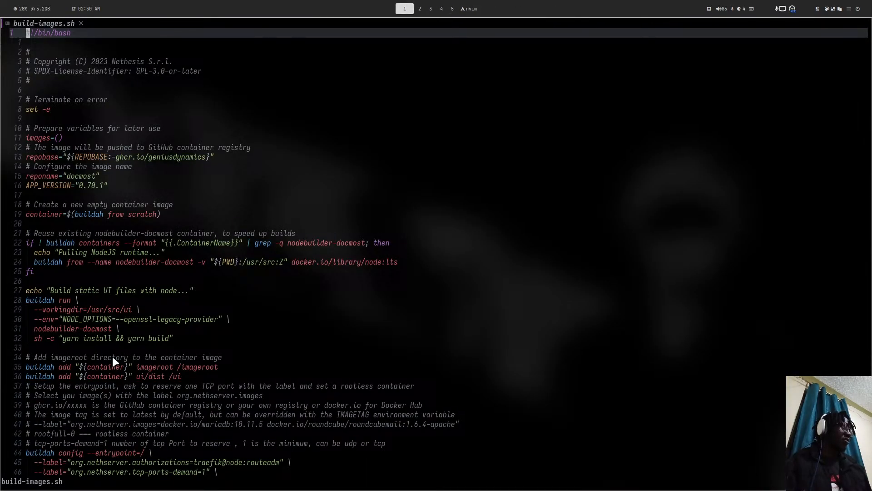
- Clear the server SSH terminal screen
key("super+4")
key("super+5")
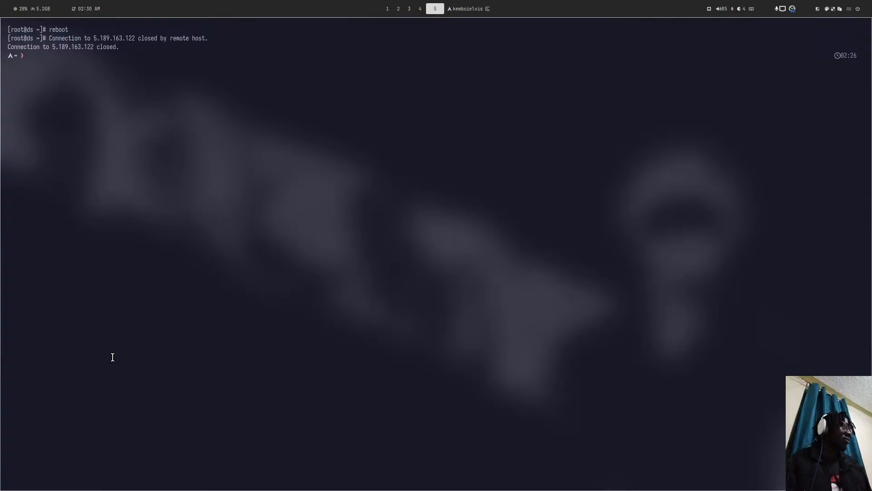
key("super+6")
key("super+5")
key("Return")
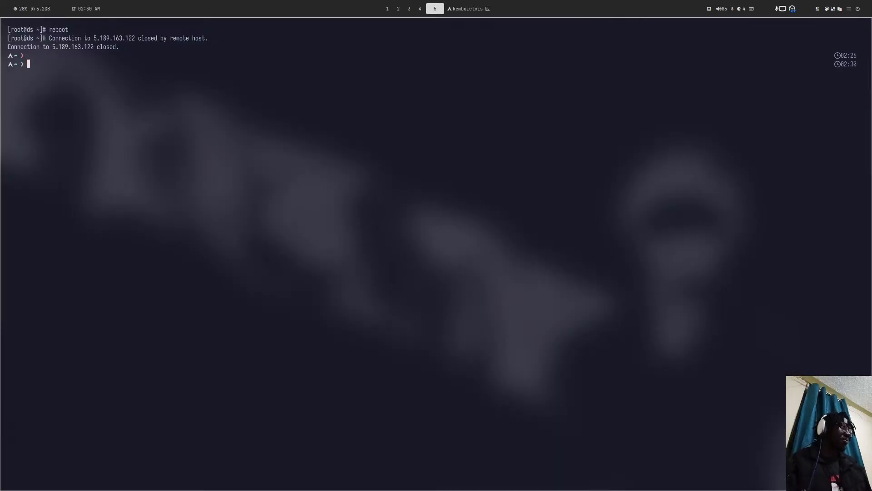
type("clear")
key("Return")
- Change APP_VERSION in build-images.sh from "0.70.1" to "0.80"
key("super+4")
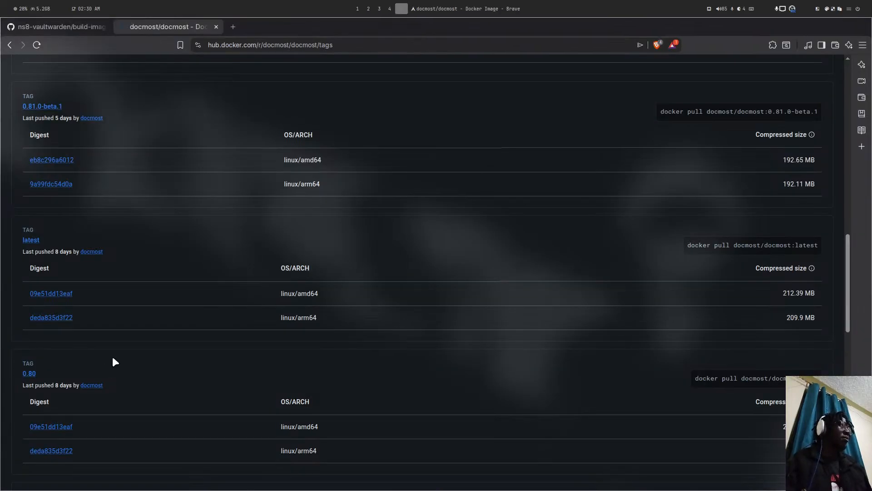
key("super+1")
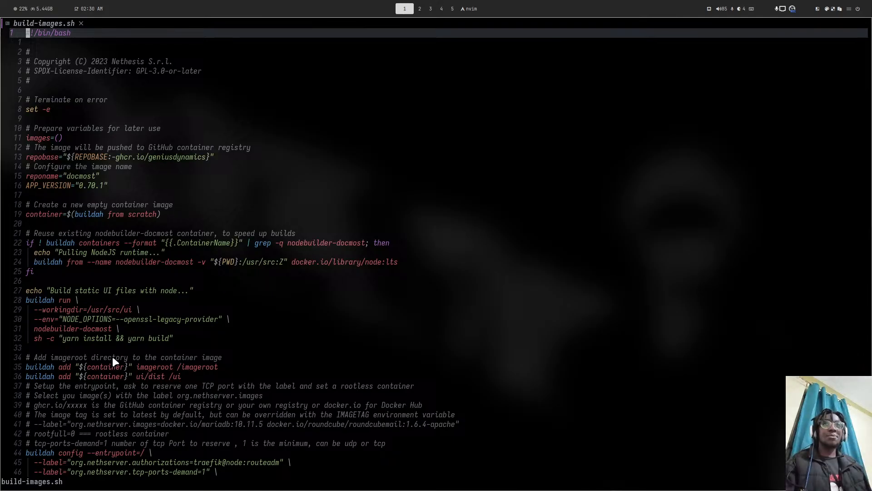
key("j")
key("j")
key("j")
key("j")
key("j")
key("j")
key("j")
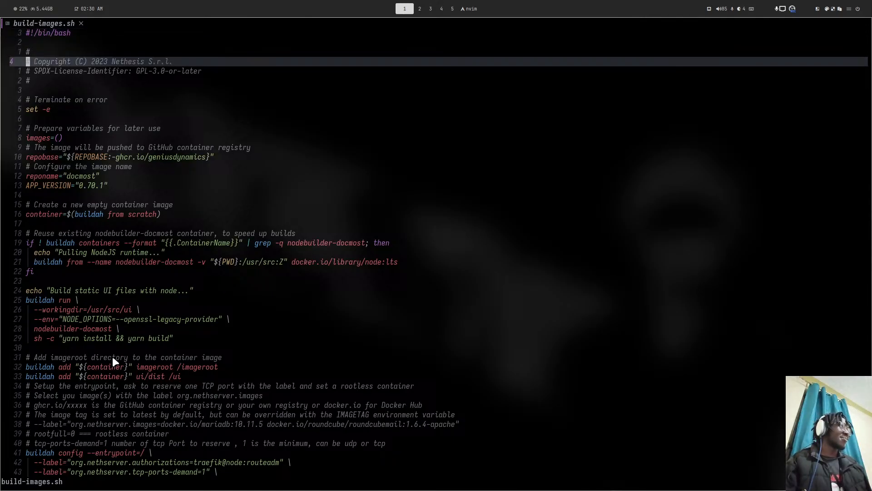
key("super+2")
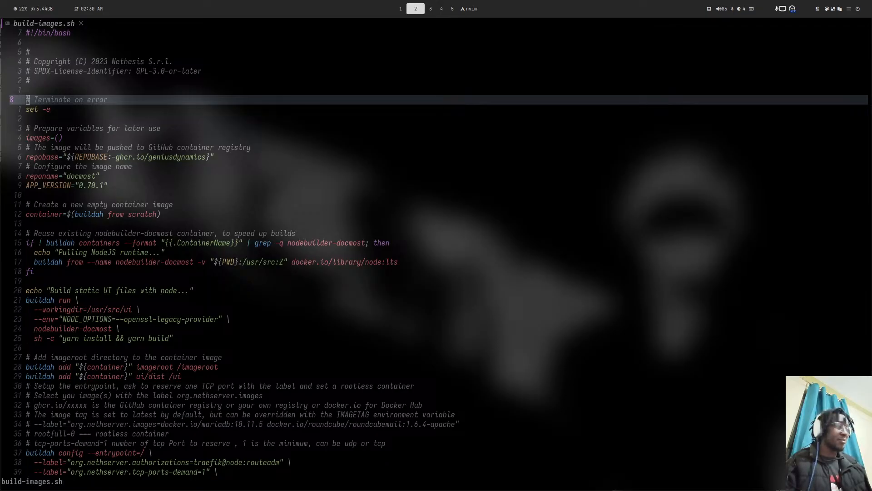
key("super+1")
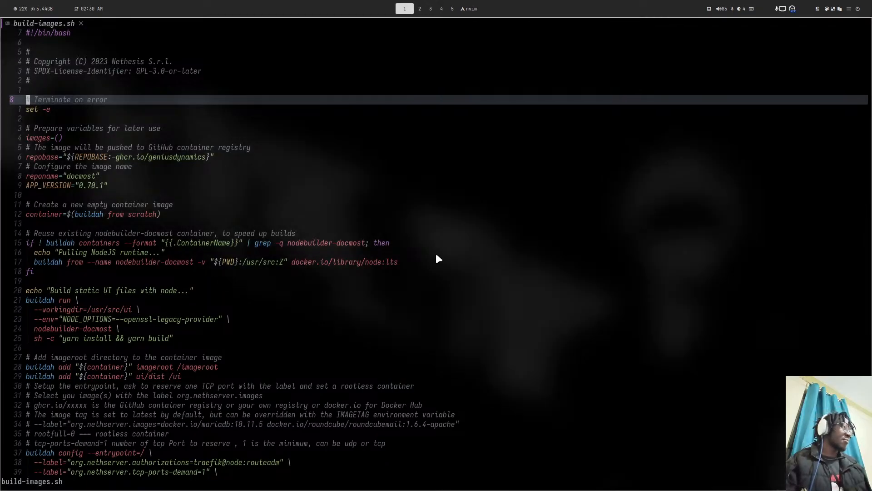
left_click(99, 187)
key("s")
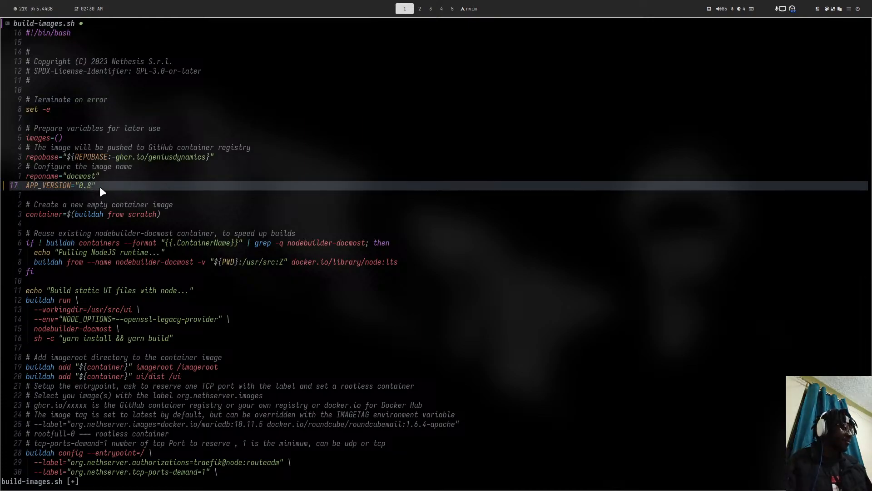
- Save build-images.sh, exit Neovim with :qa, and launch lazygit in ns8-docmost
type(":w")
key("Return")
type(":qa")
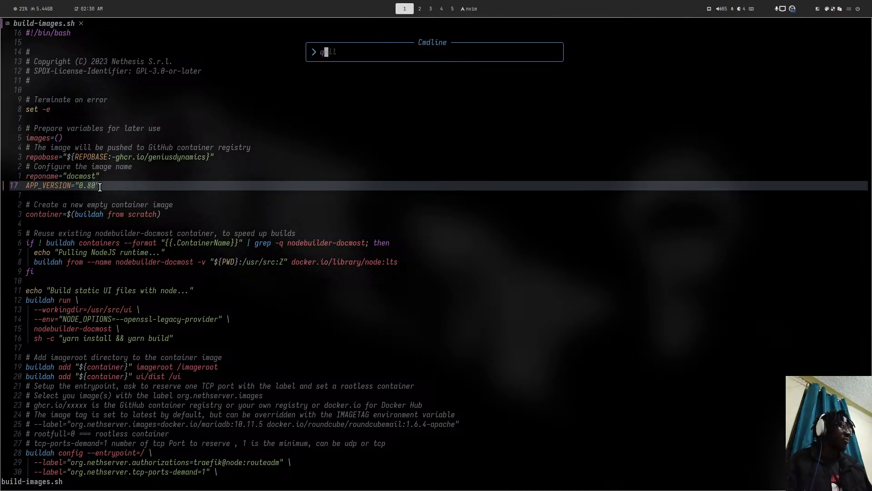
key("Return")
type("lazygit")
key("Return")
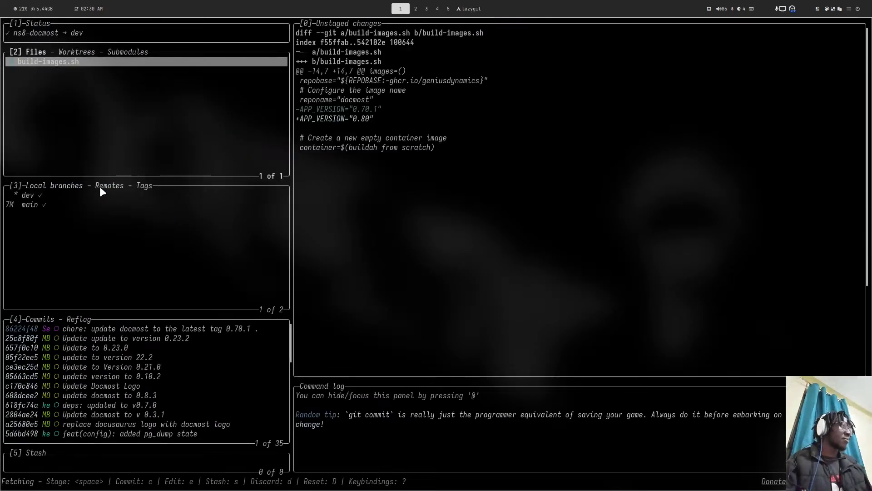
- Stage build-images.sh, commit it as 'deps: update to v0.80', and push to the remote
key("space")
type("cdeps: upd")
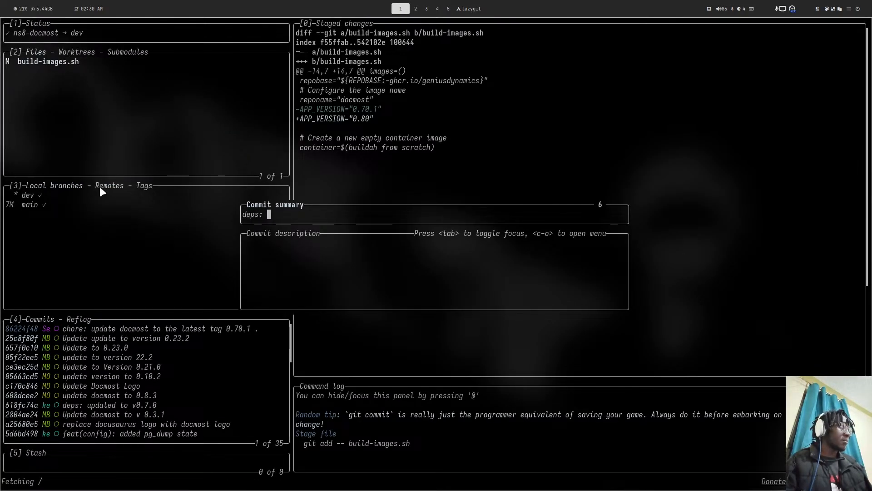
type("ate t")
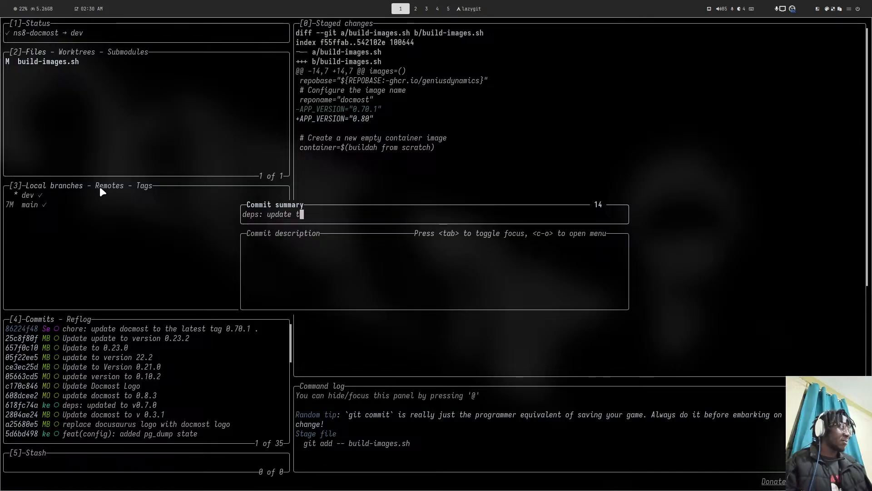
type("o v")
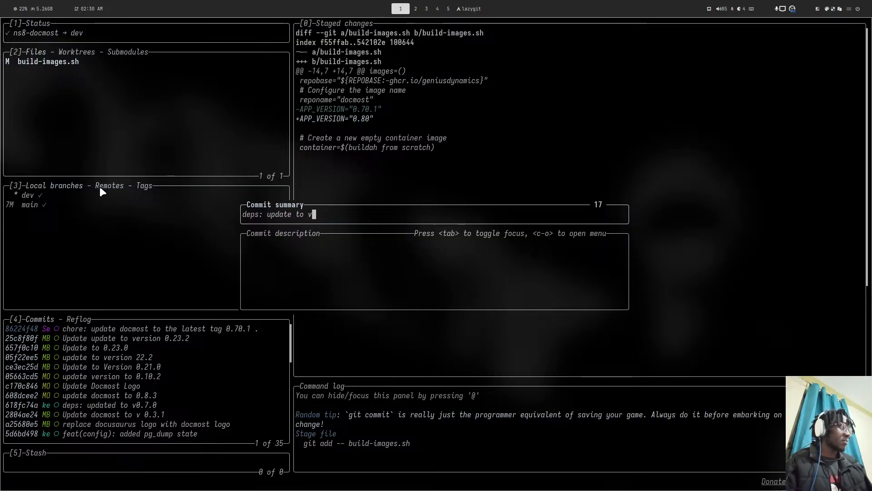
type("0.80")
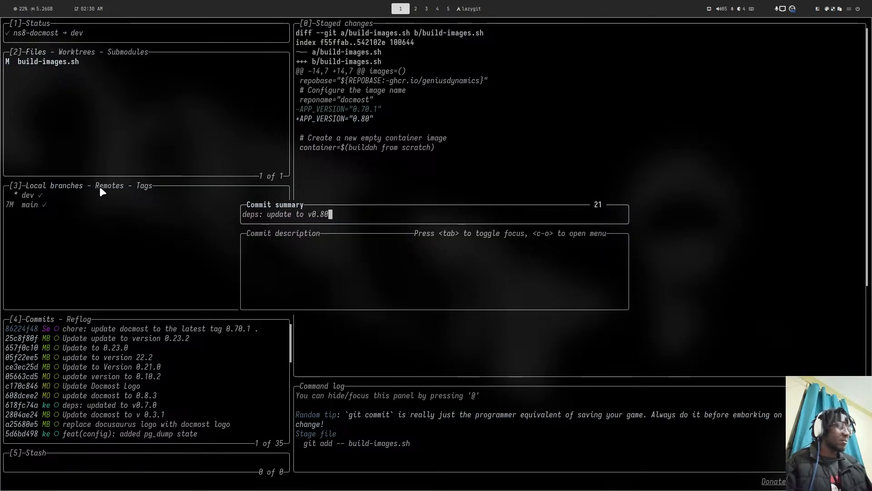
key("Return")
key("shift+p")
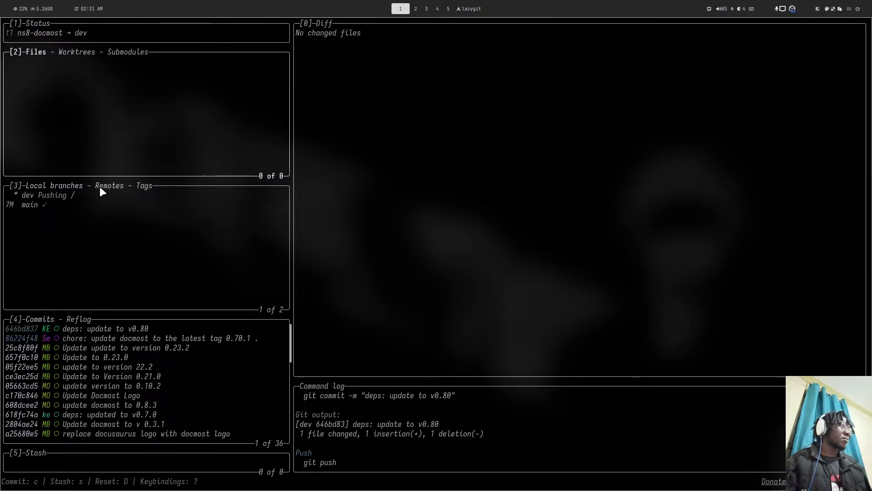
key("super+4")
key("super+5")
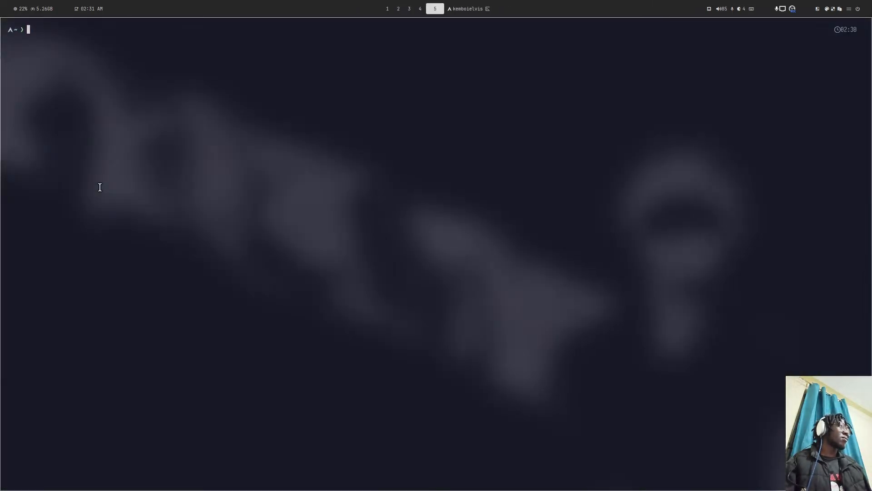
- Move the terminal to its own workspace 5 and open a new terminal window on workspace 3
key("super+shift+4")
key("super+shift+1")
key("super+shift+4")
key("super+shift+5")
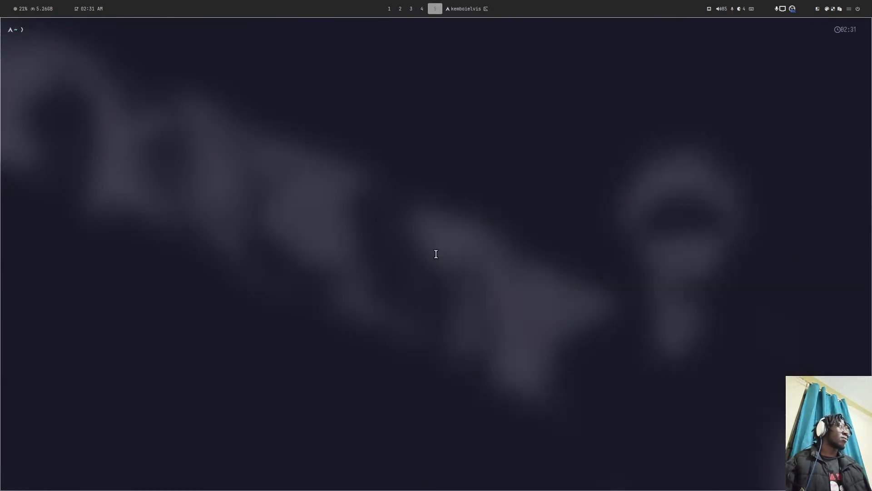
key("super+2")
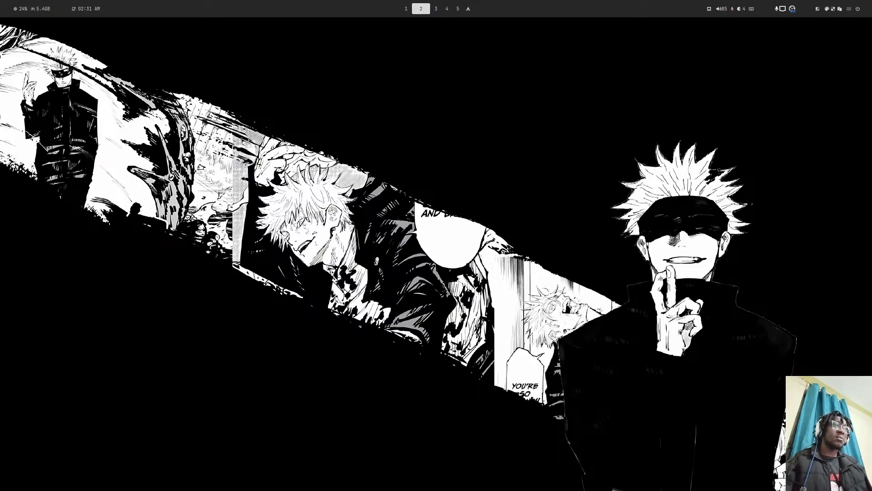
key("super+3")
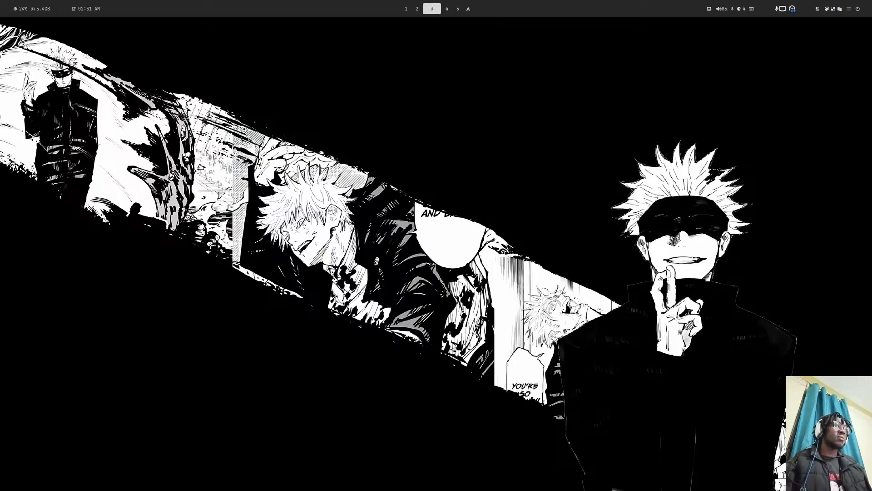
key("super+Return")
- Show ns8-vaultwarden's build-images.sh in Brave and quit lazygit after the push finishes
key("super+4")
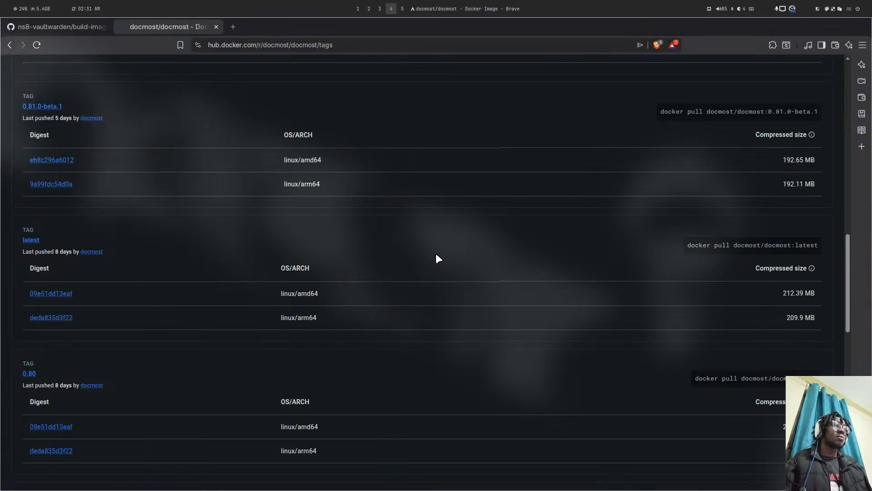
key("super+2")
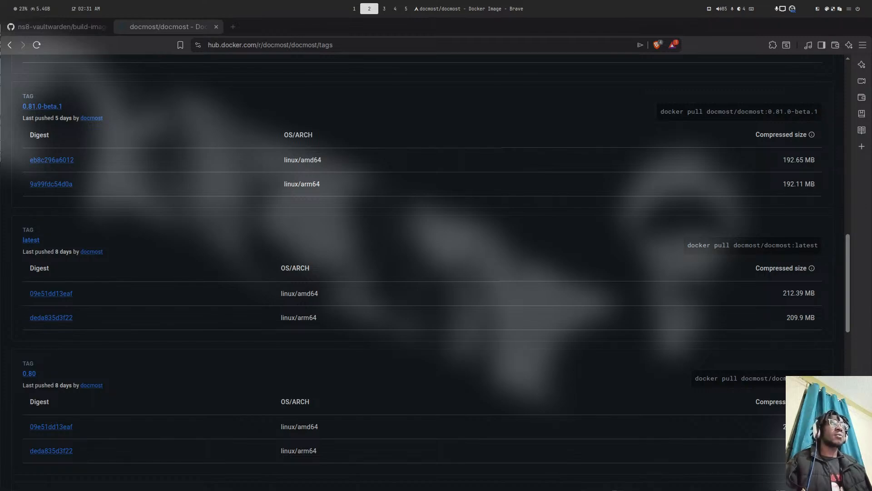
key("super+4")
left_click(45, 26)
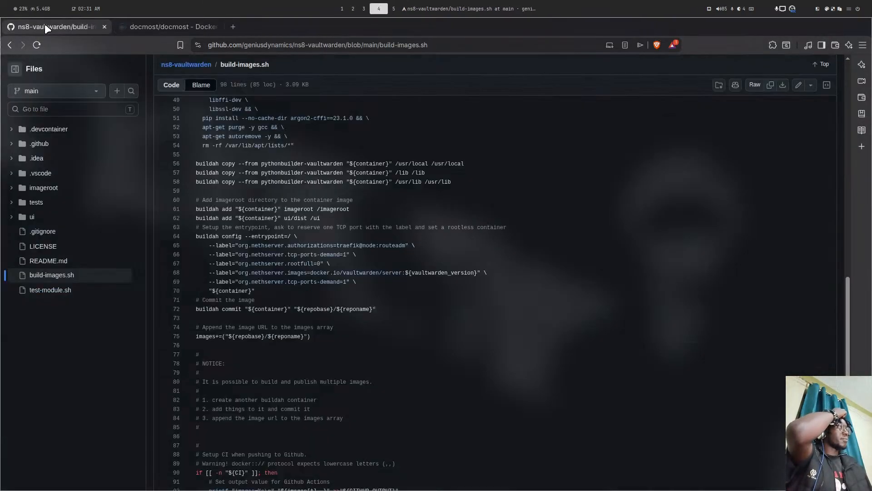
key("super+1")
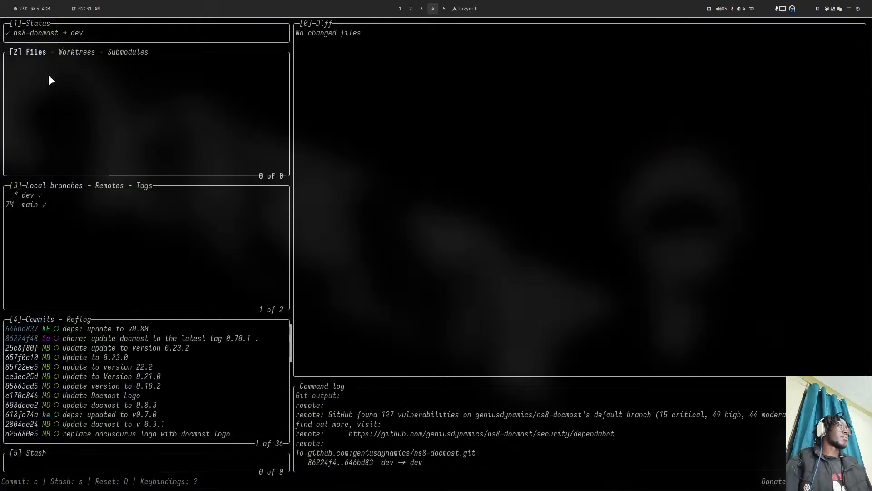
key("super+4")
key("super+1")
key("q")
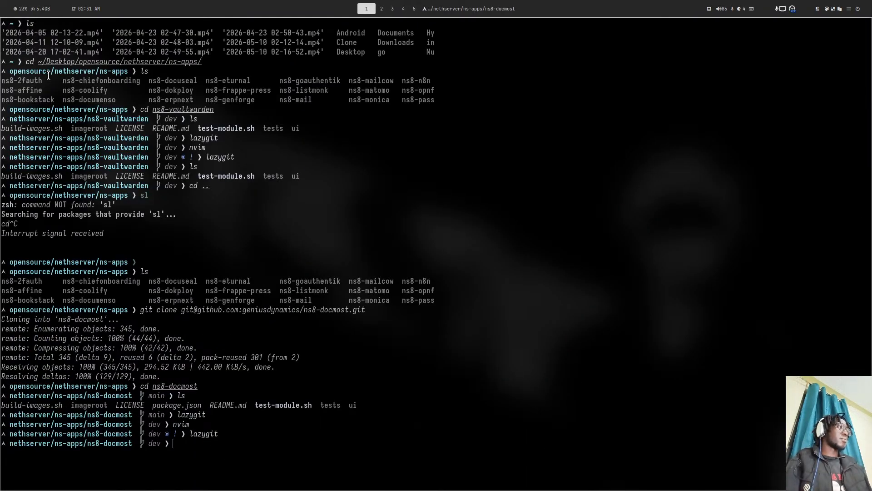
key("super+4")
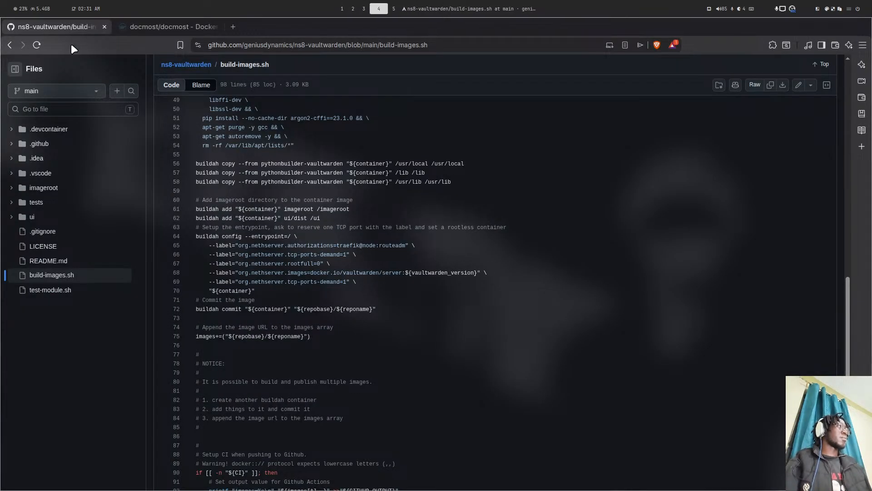
- Load the cluster-admin Cluster status page in a new tab, checking notifications and installed apps
left_click(233, 26)
type("ds.genius.ke/cluster-admin")
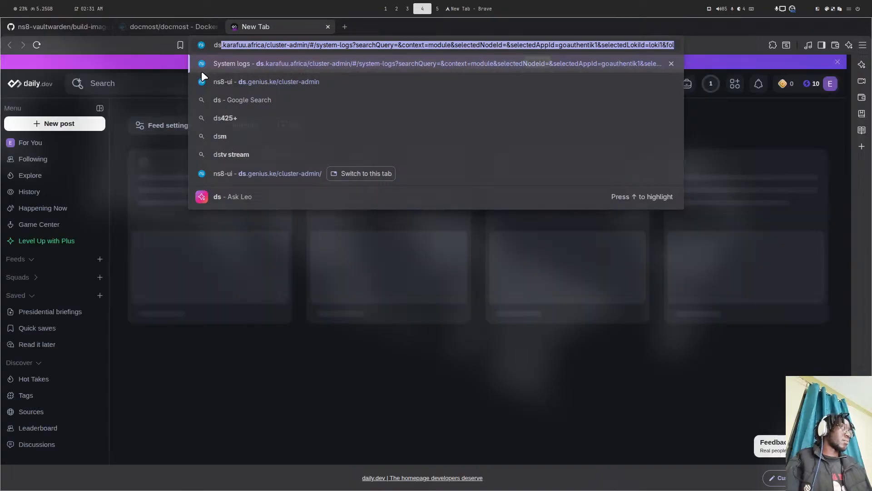
key("Return")
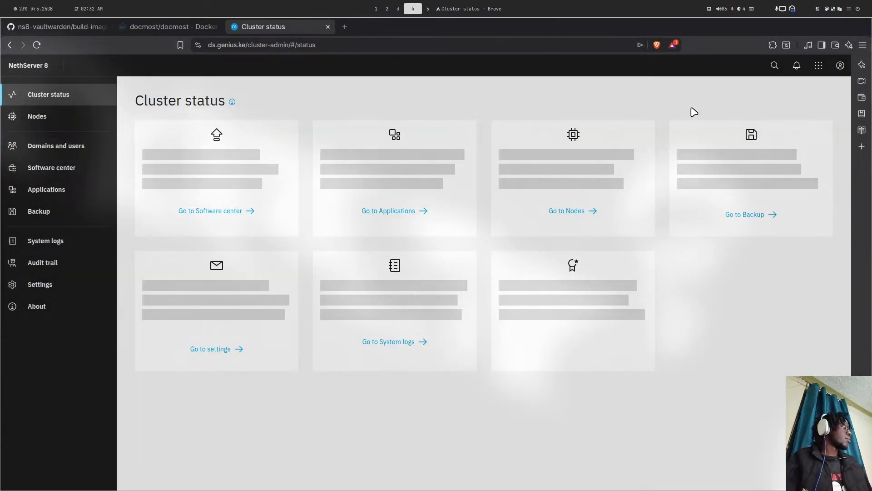
left_click(798, 68)
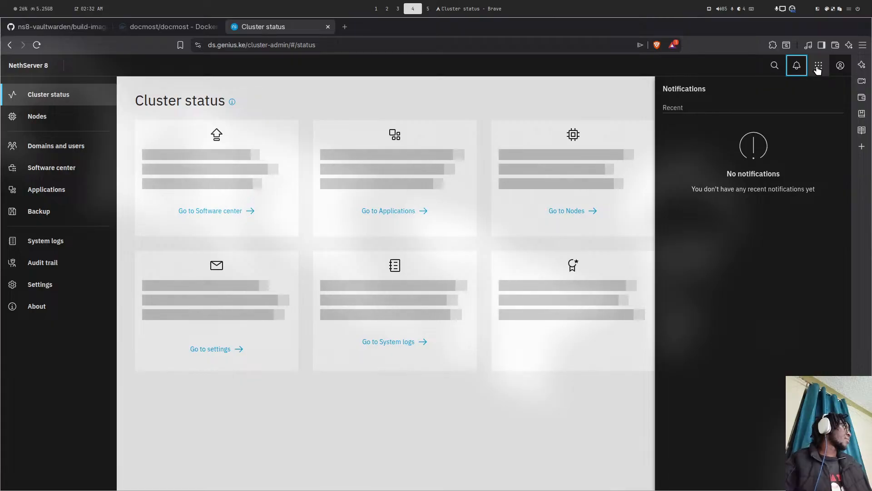
left_click(818, 68)
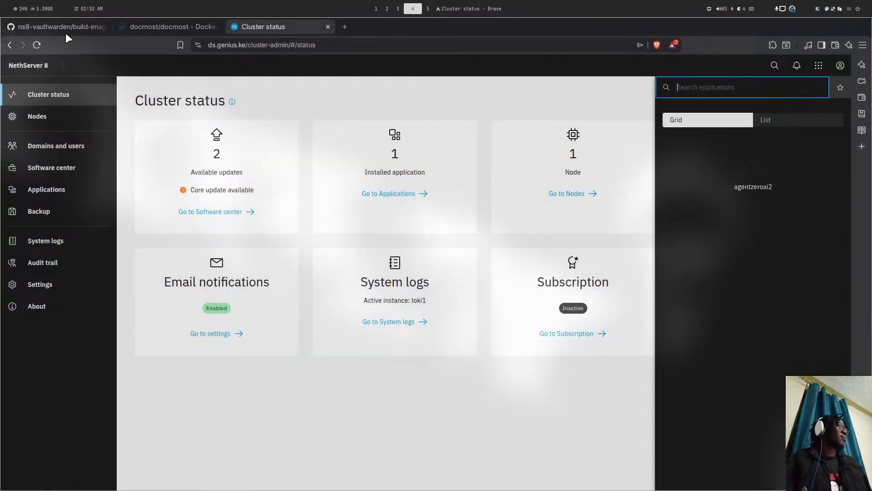
left_click(66, 28)
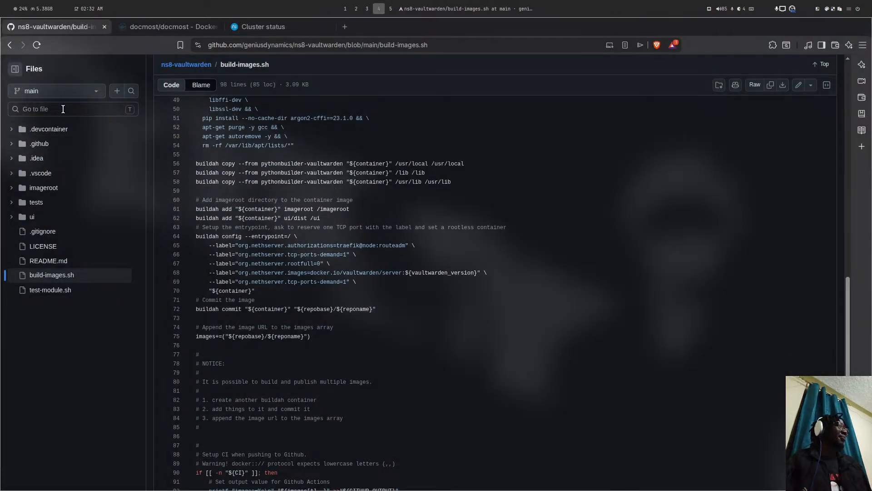
- Open the ns8-vaultwarden repo and copy its Quick Start command 'add-module ghcr.io/geniusdynamics/vaultwarden:latest 1'
scroll(159, 82, "up", 10)
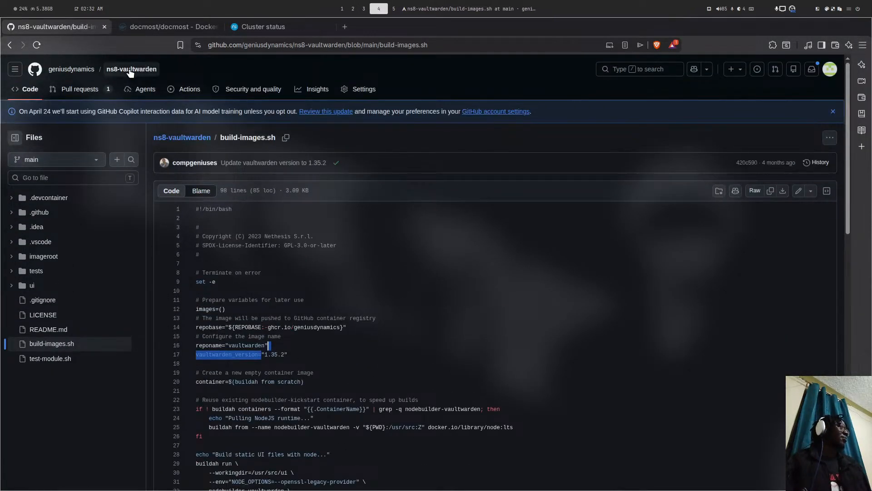
left_click(131, 69)
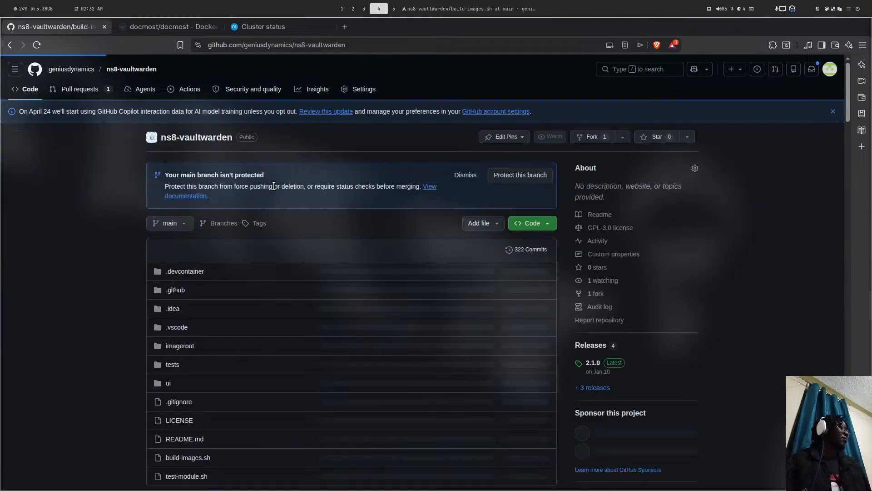
scroll(439, 125, "down", 1)
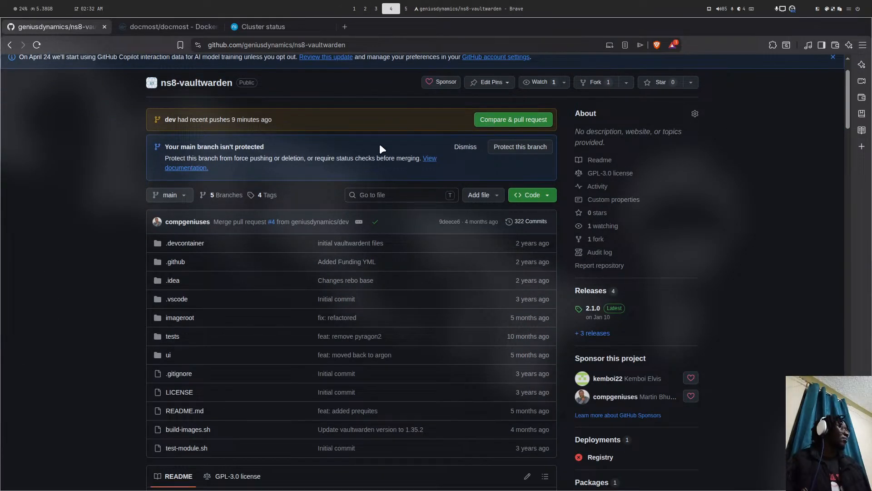
scroll(329, 249, "down", 12)
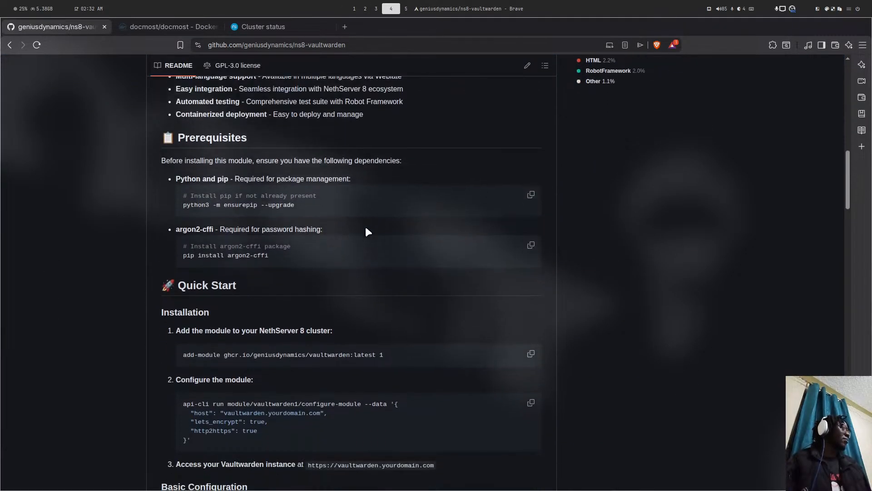
scroll(306, 214, "up", 3)
scroll(306, 220, "down", 8)
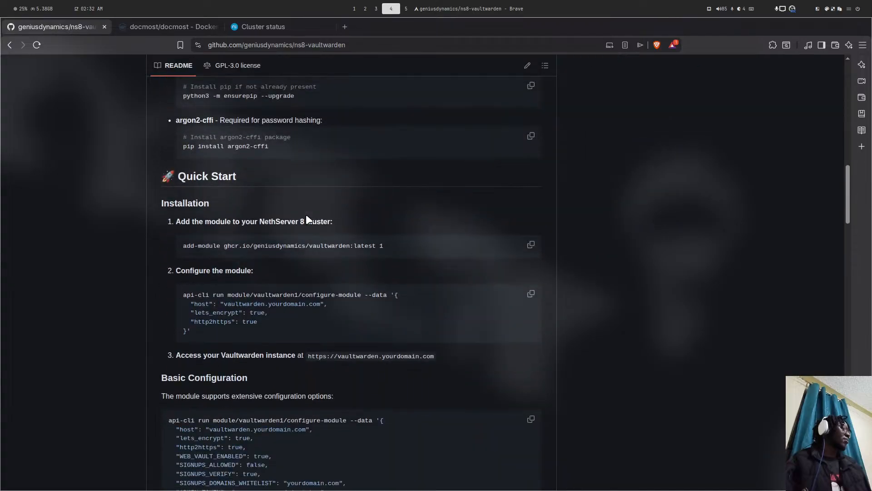
left_click(532, 190)
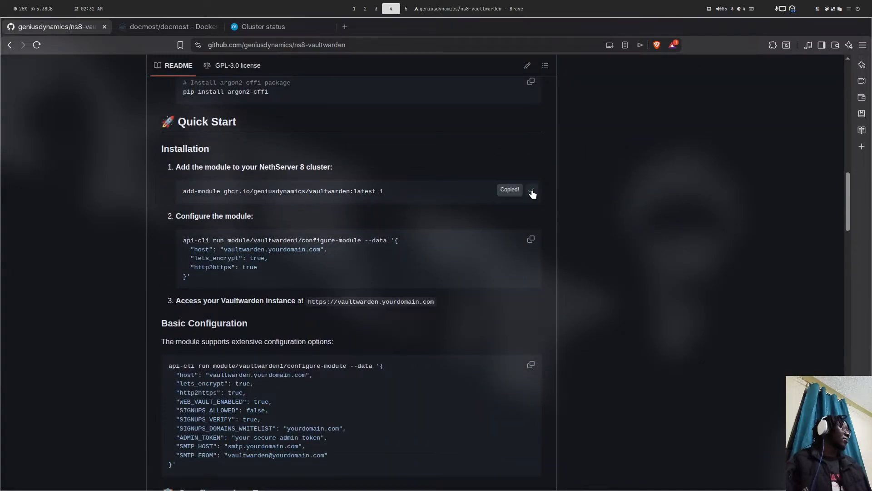
key("super+5")
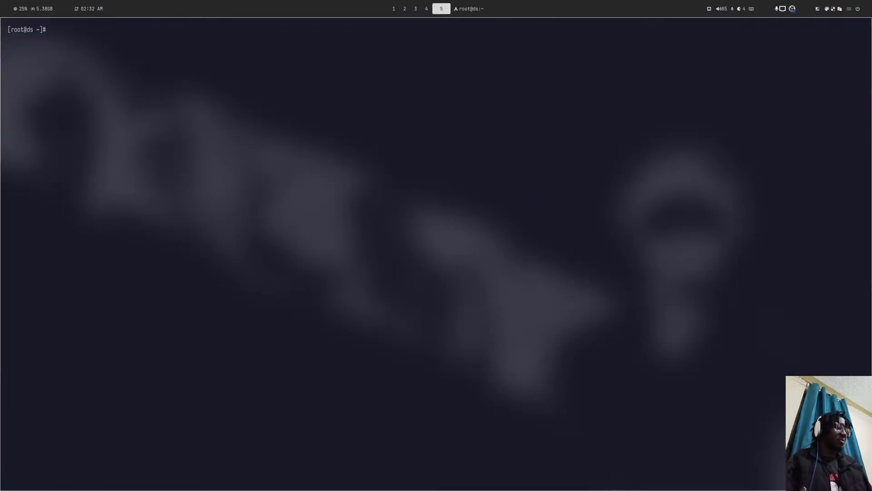
- Paste the add-module command at the server's root prompt, changing the image tag from latest to dev
key("ctrl+shift+v")
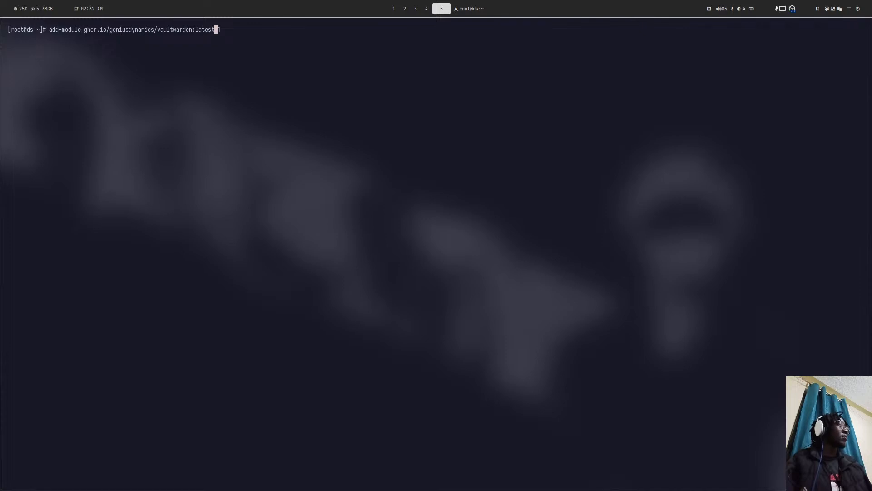
key("BackSpace")
key("BackSpace")
key("BackSpace")
key("BackSpace")
key("BackSpace")
key("BackSpace")
type("dev")
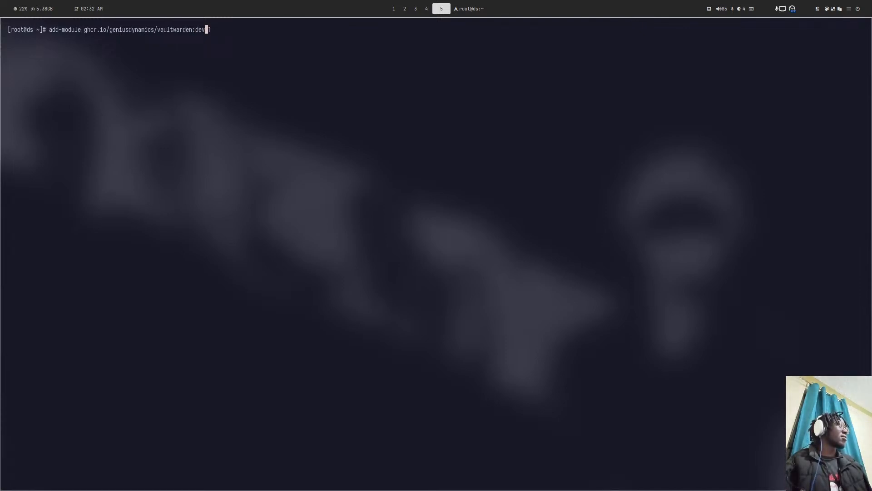
- Clear the screen of the local ns8-docmost terminal
key("super+2")
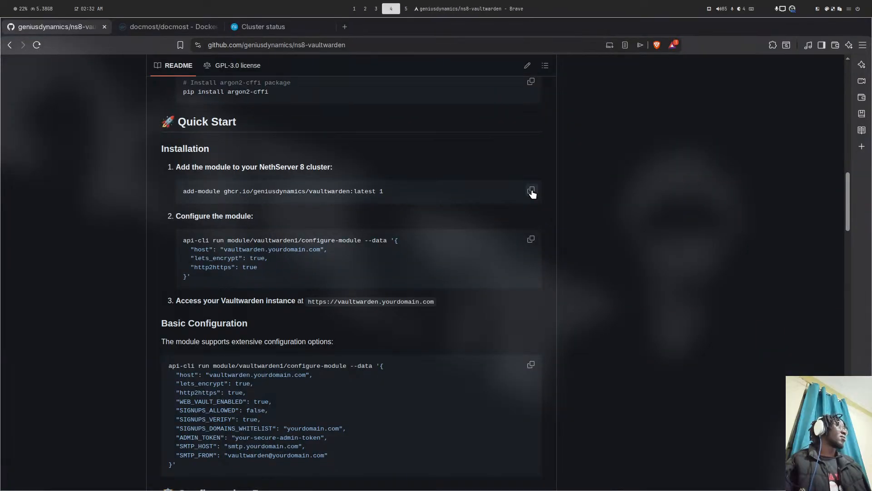
key("super+1")
type("clear")
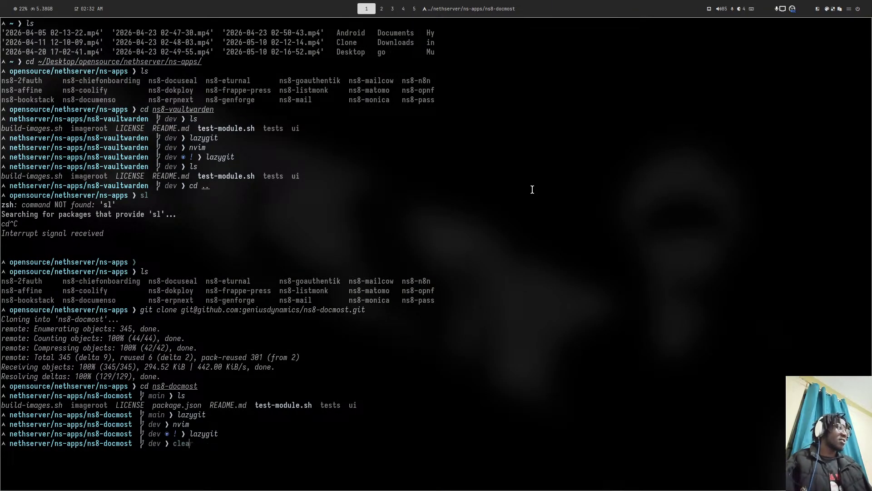
key("Return")
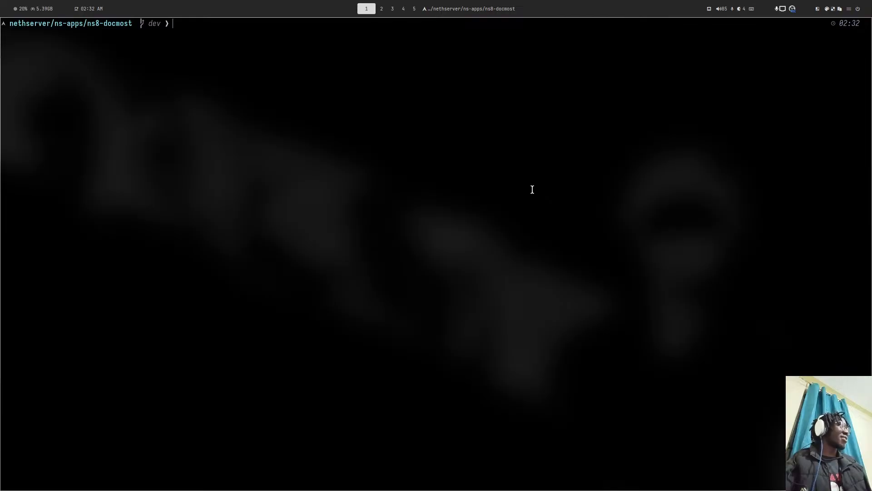
key("super+4")
- Open the 2.1.0 release, then the full Releases list showing 2.1.0, v2.0.0, 1.0.0 and 1.0.0-beta1
scroll(522, 204, "up", 7)
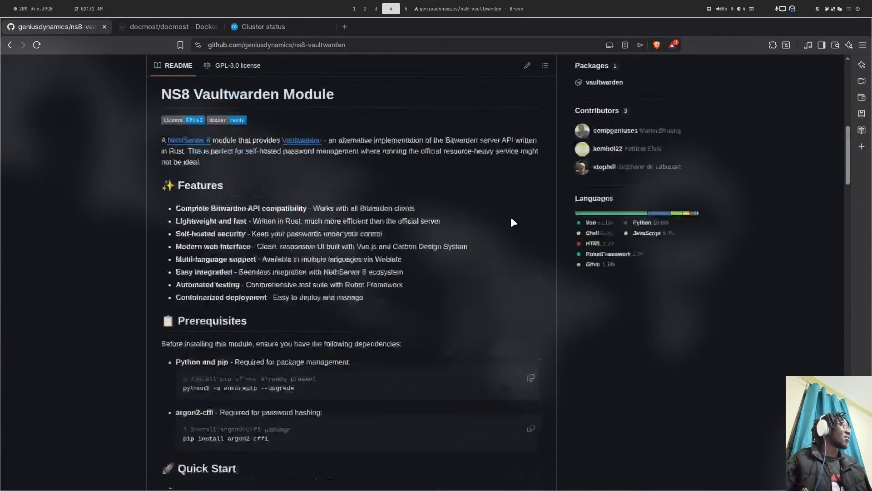
scroll(513, 222, "up", 5)
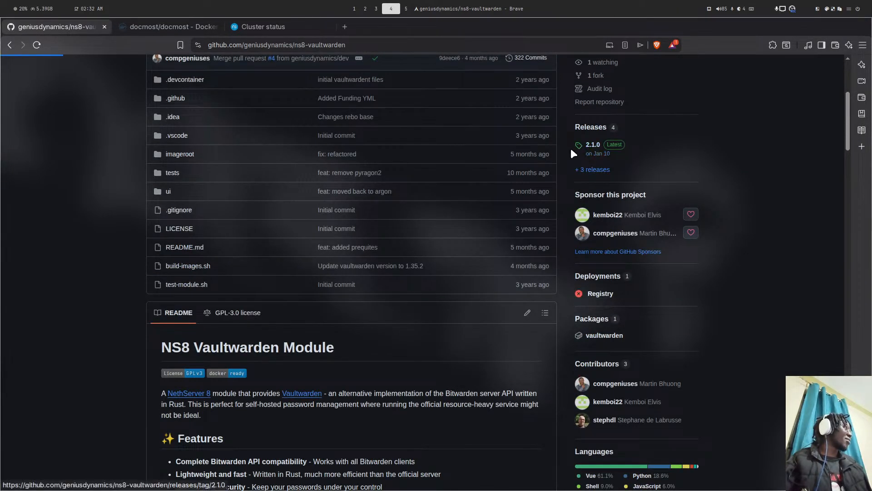
left_click(591, 144)
scroll(238, 194, "down", 3)
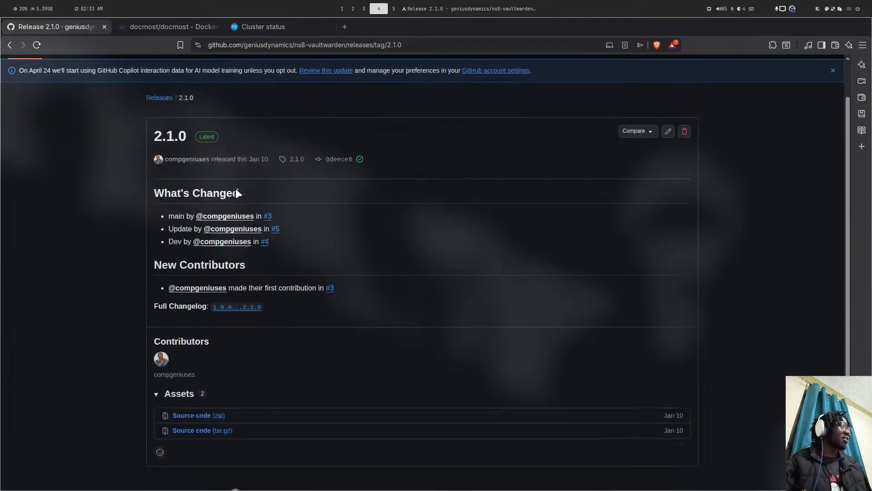
scroll(209, 172, "up", 3)
left_click(160, 139)
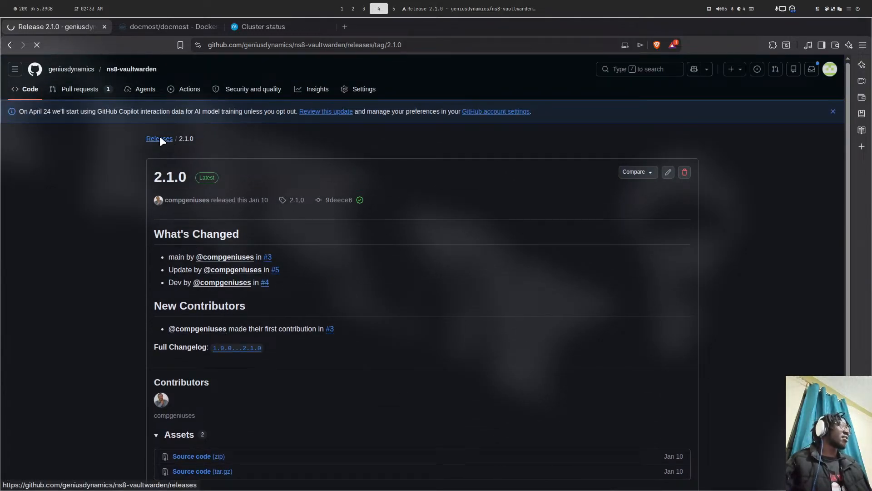
scroll(270, 200, "down", 10)
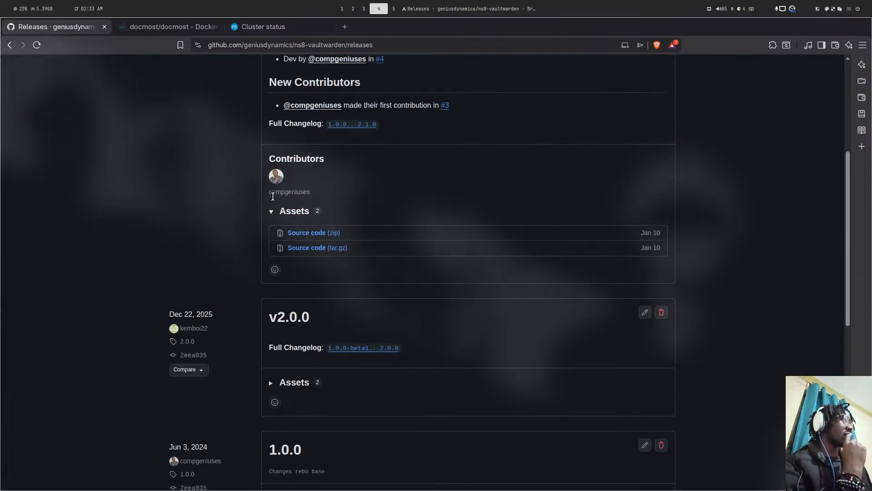
scroll(290, 191, "up", 3)
scroll(293, 188, "up", 1)
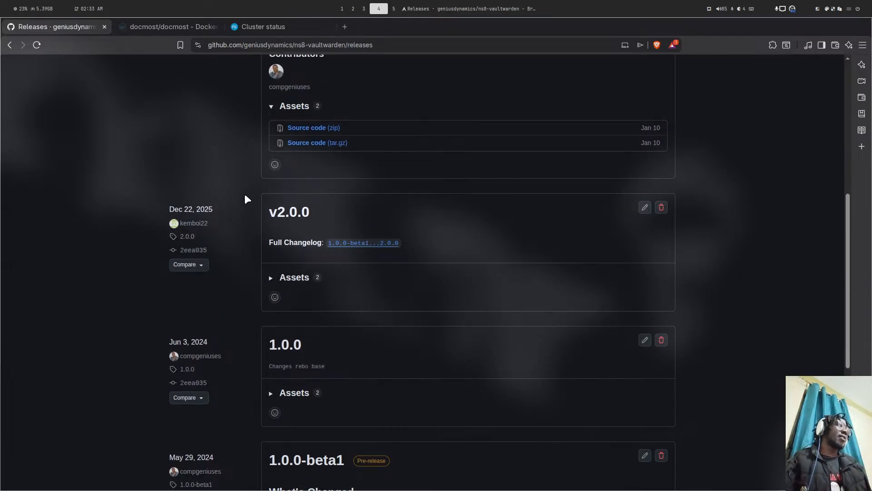
- Change into ../ns8-vaultwarden, launch nvim and bring up the file finder listing 75 project files
key("super+1")
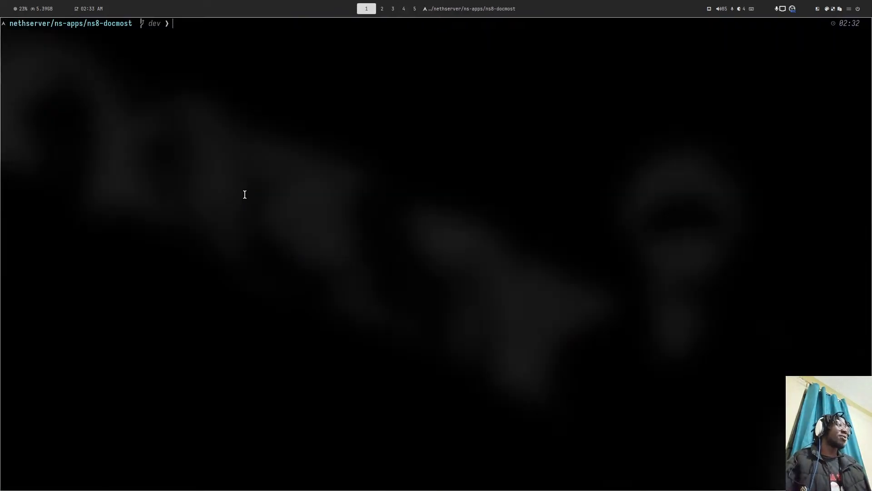
type("cd ")
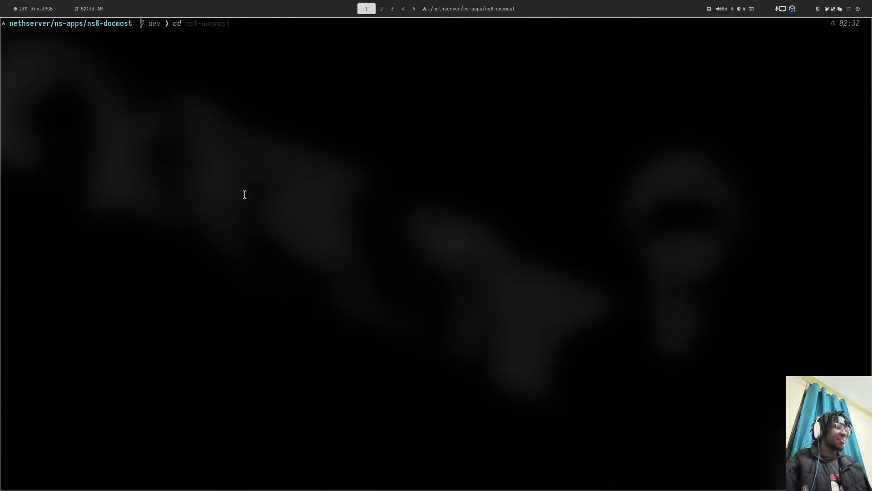
type("../ns8-va")
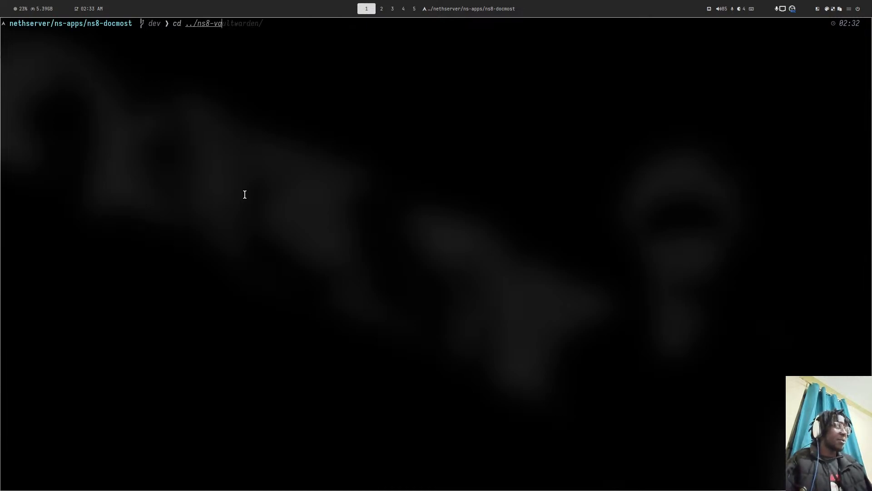
key("Tab")
key("Return")
type("nvim")
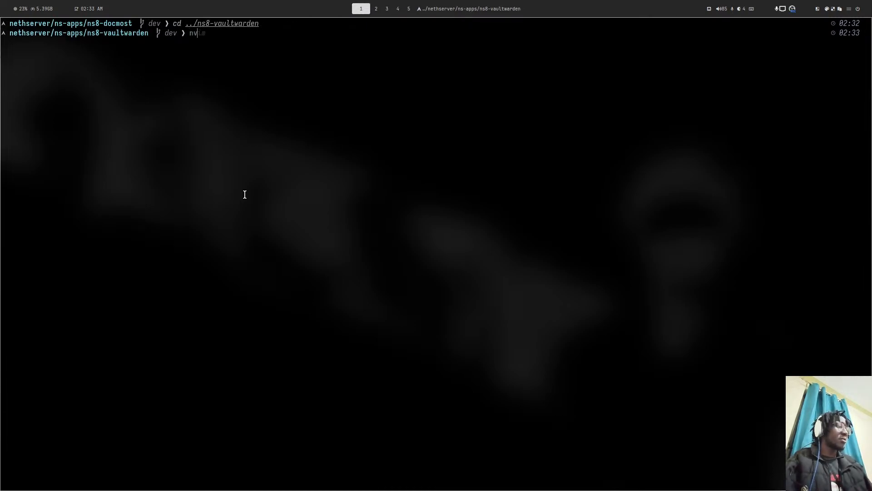
key("Return")
key("space")
key("f")
key("f")
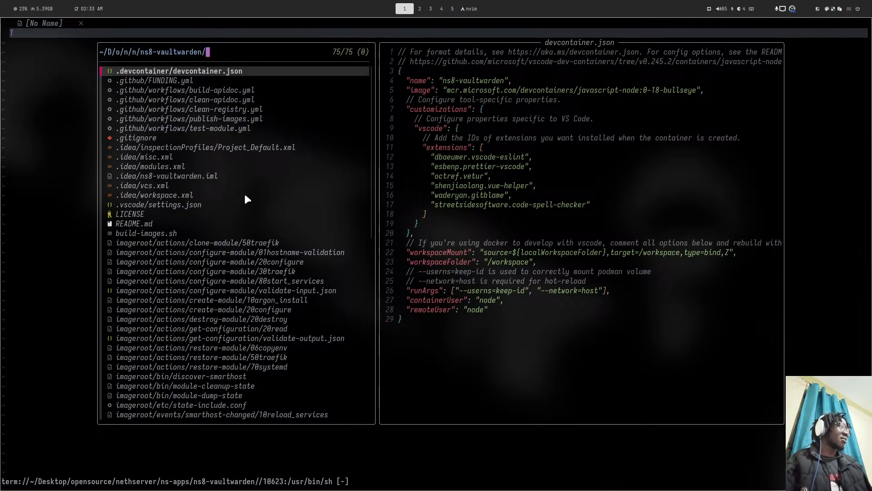
- Search '20' in the picker and open imageroot/actions/get-configuration/20read
type("20")
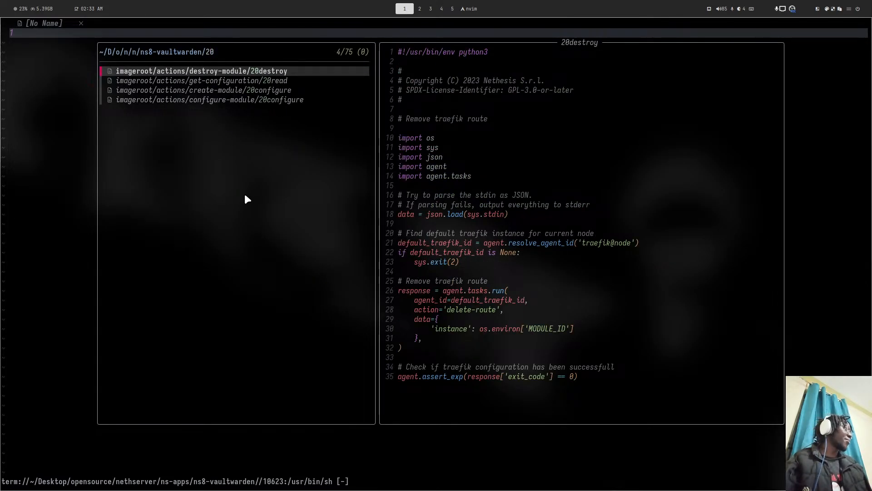
key("Down")
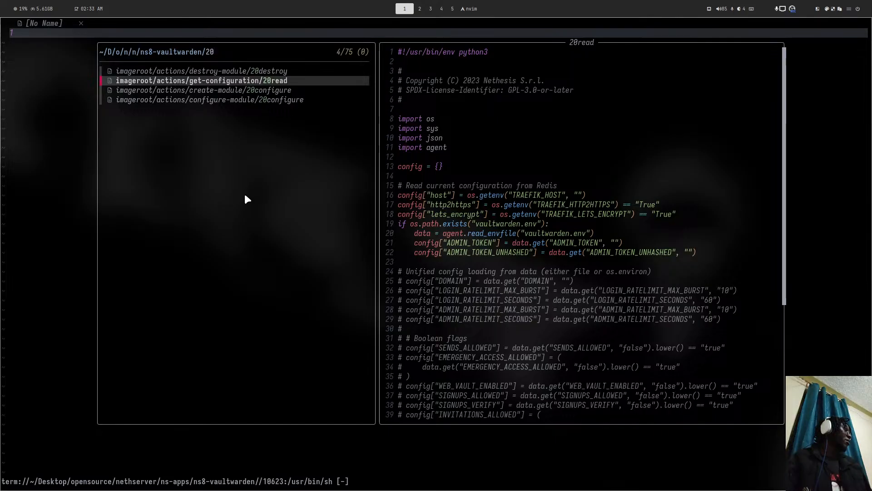
key("Return")
- Read 20read's entries from lets_encrypt and ADMIN_TOKEN down to the Boolean flags section
key("j")
key("j")
key("j")
key("j")
key("j")
key("j")
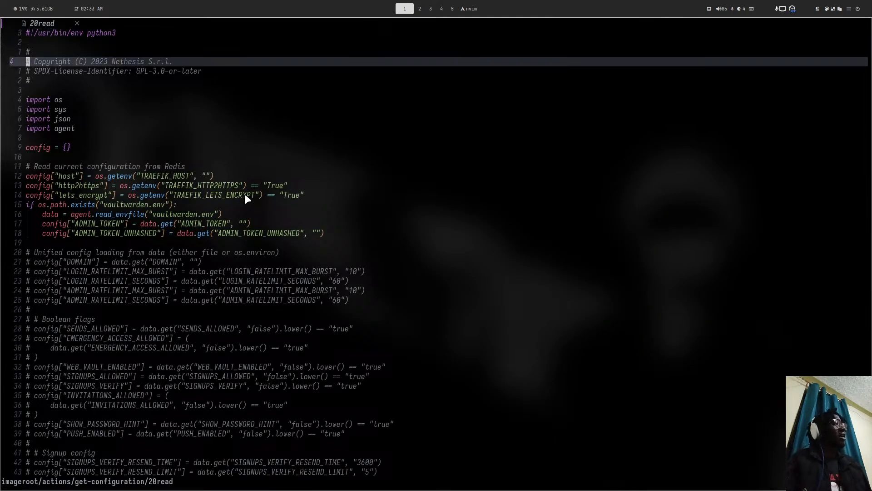
key("j")
key("j")
key("j")
key("j")
key("j")
key("j")
key("j")
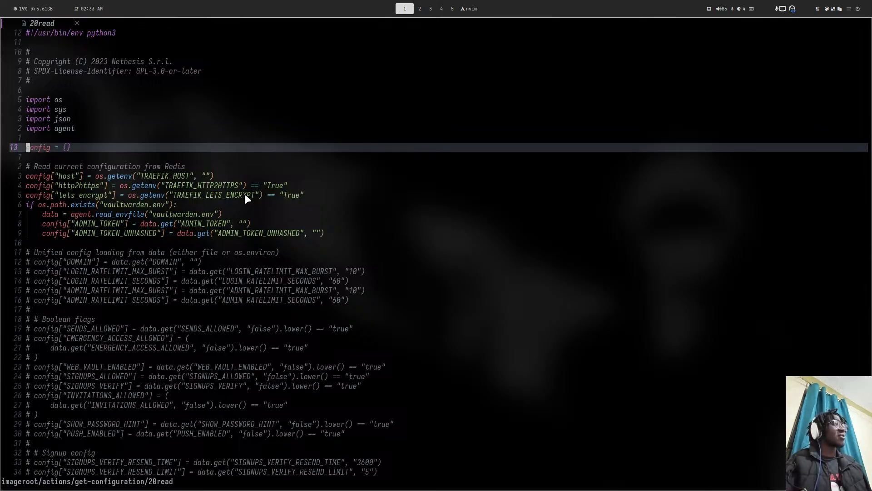
key("j")
key("j")
key("j")
key("j")
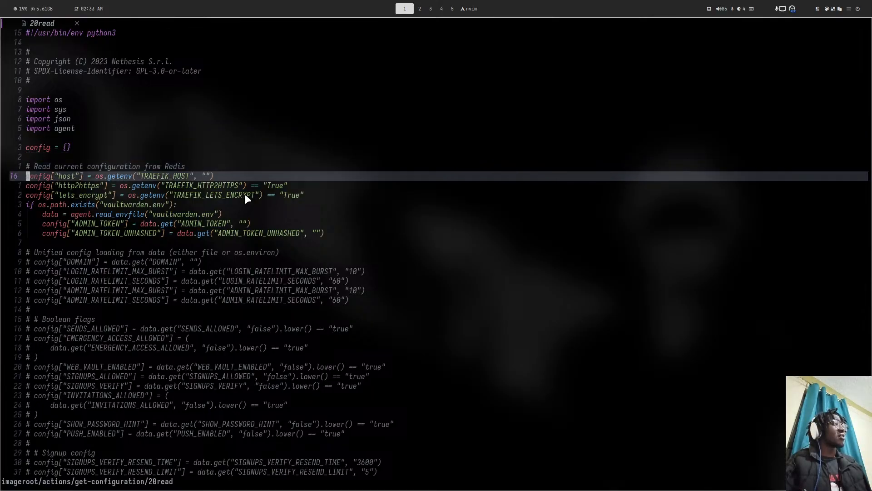
key("j")
key("j")
key("j")
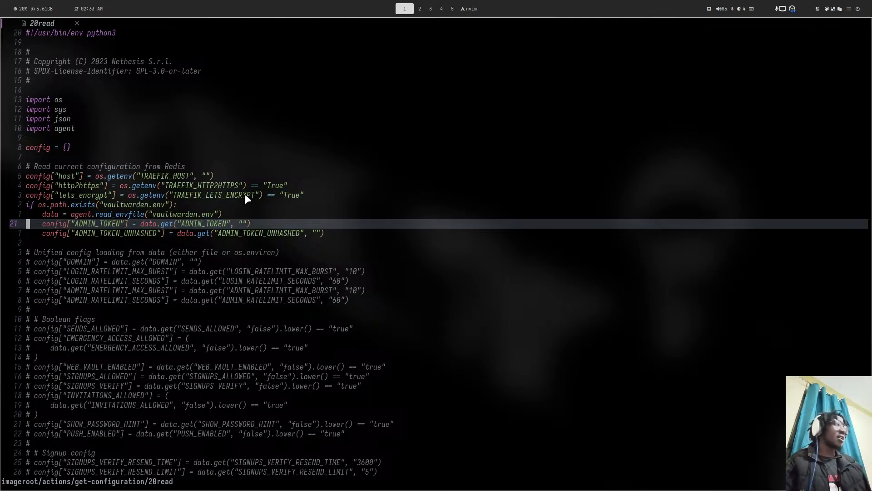
key("j")
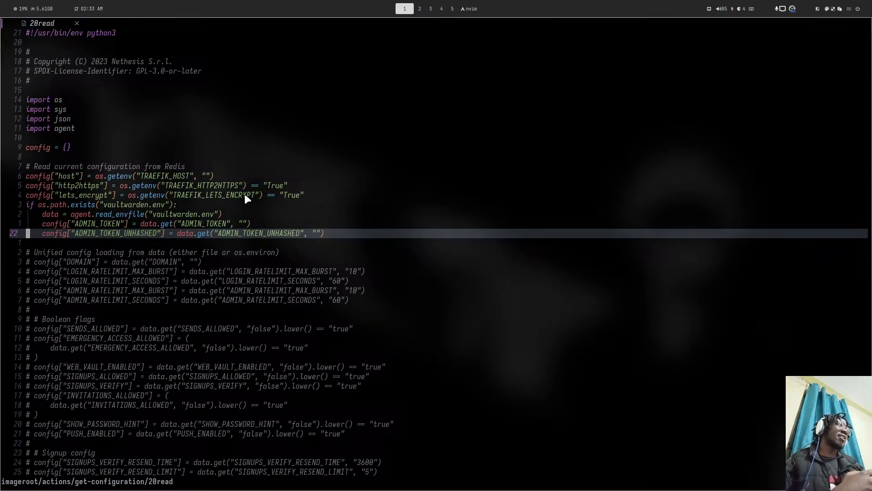
key("j")
key("j")
key("j")
key("j")
key("j")
key("j")
key("j")
key("j")
key("j")
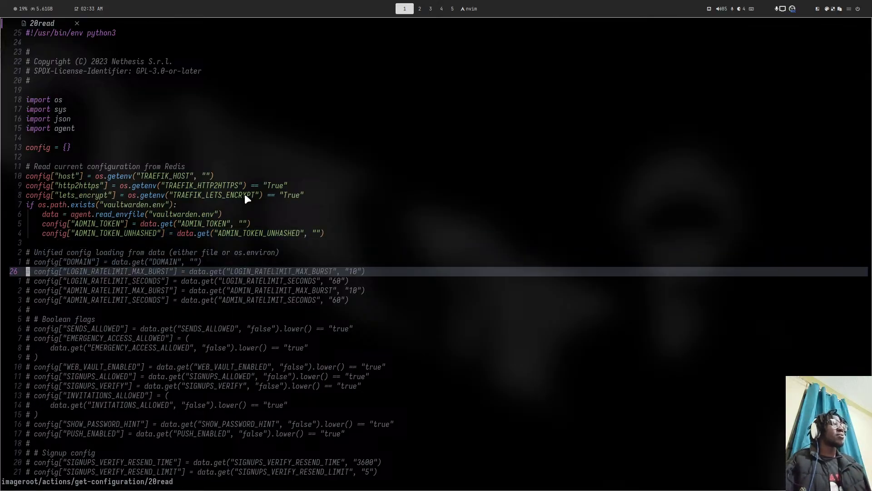
key("super+4")
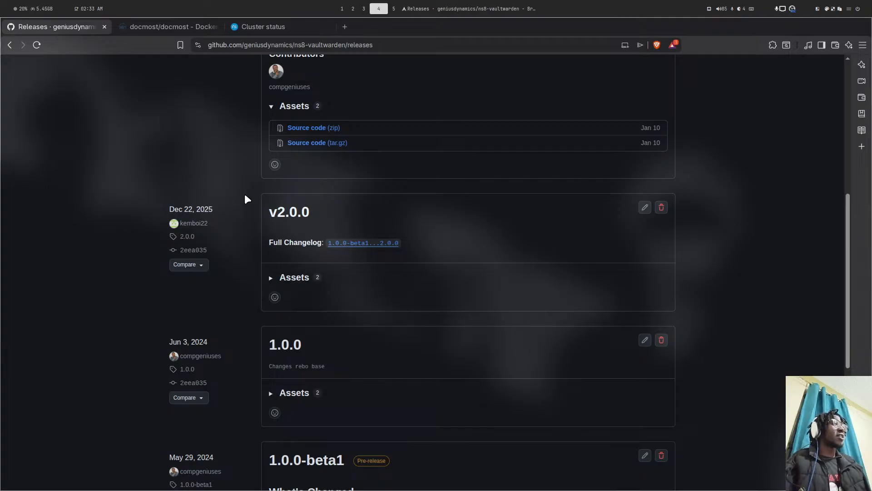
key("super+1")
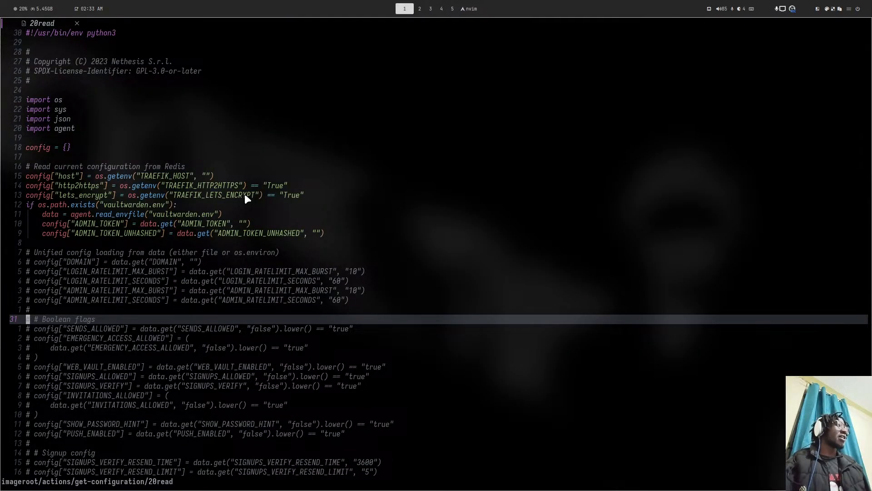
- Continue through the Signup and Admin token sections, then move back up to line 23
key("j")
key("j")
key("j")
key("j")
key("j")
key("j")
key("j")
key("j")
key("j")
key("j")
key("j")
key("j")
key("j")
key("j")
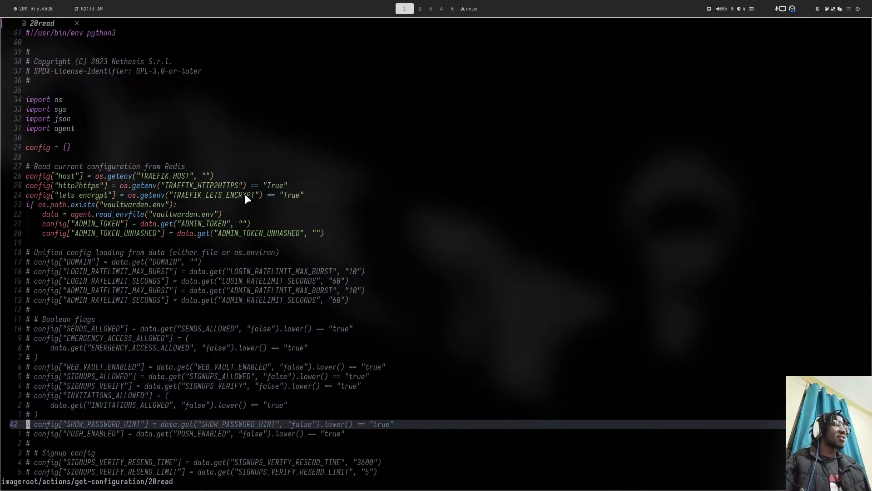
key("j")
key("j")
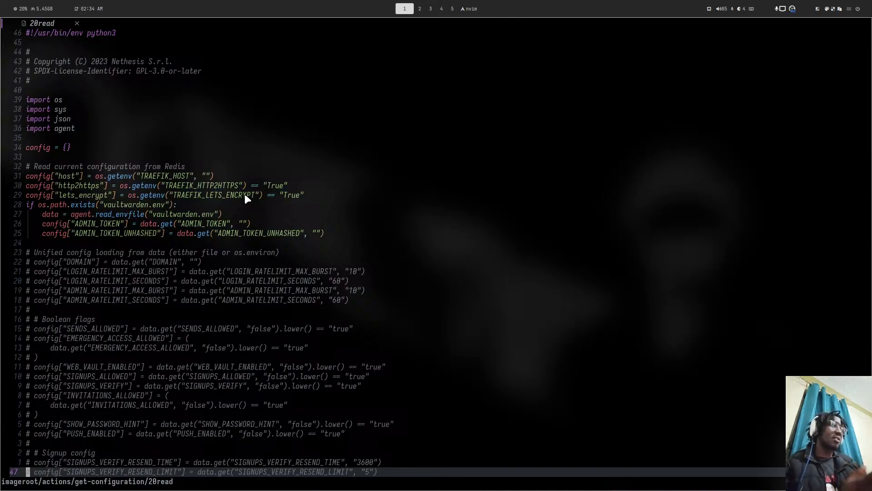
key("j")
key("j")
key("j")
key("j")
key("j")
key("j")
key("j")
key("j")
key("j")
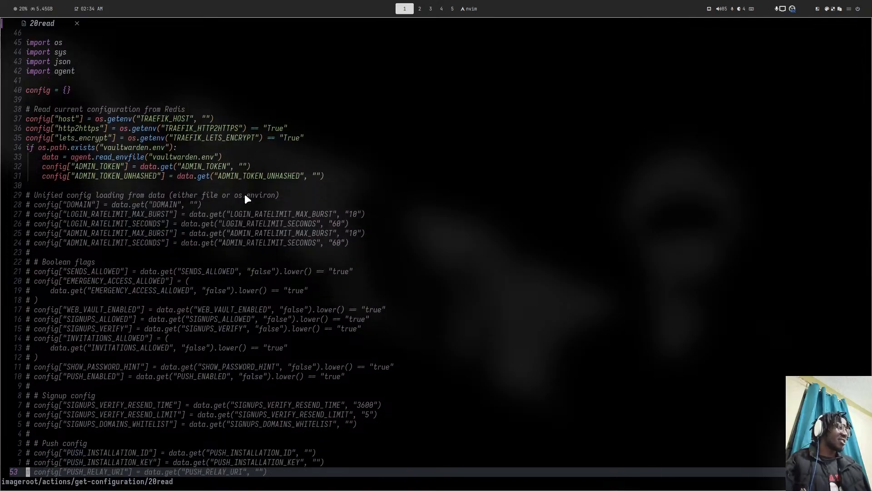
key("j")
key("j")
key("k")
key("k")
key("k")
key("k")
key("k")
key("k")
key("k")
key("k")
key("k")
key("k")
key("k")
key("k")
key("k")
key("k")
key("k")
key("k")
key("k")
key("k")
key("k")
key("k")
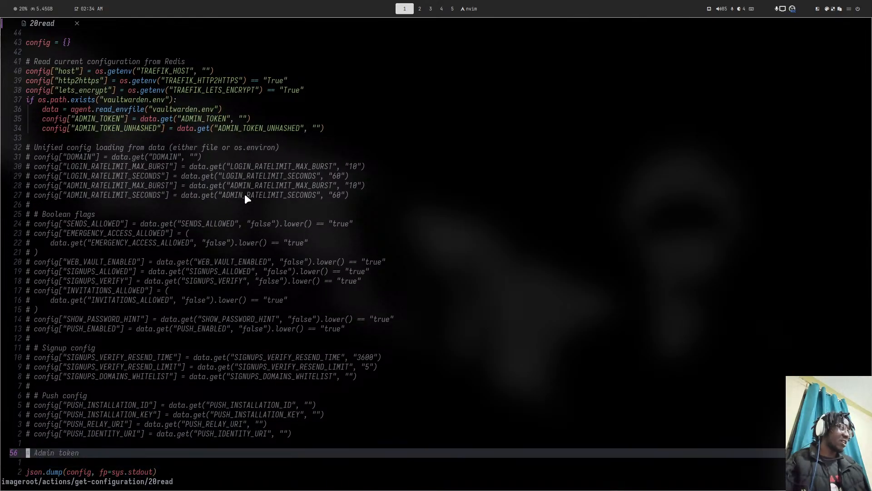
key("k")
key("k")
key("k")
key("k")
key("k")
key("k")
key("k")
key("k")
key("k")
key("k")
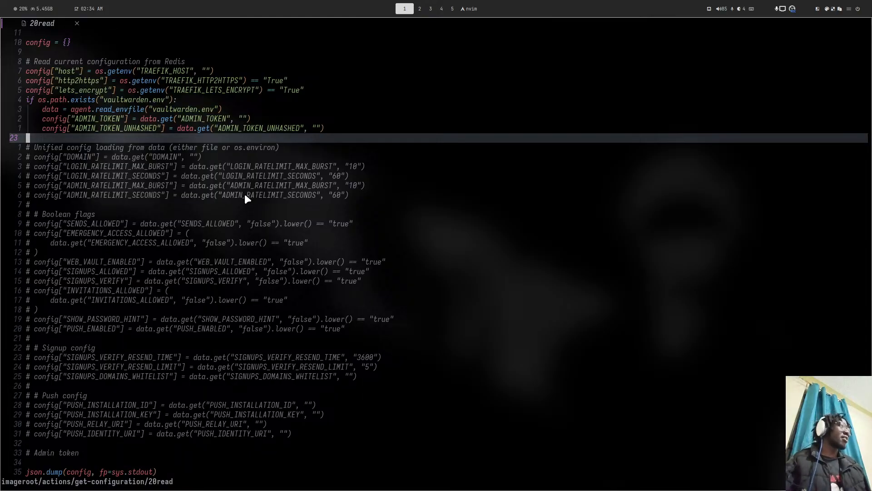
key("super+2")
key("super+1")
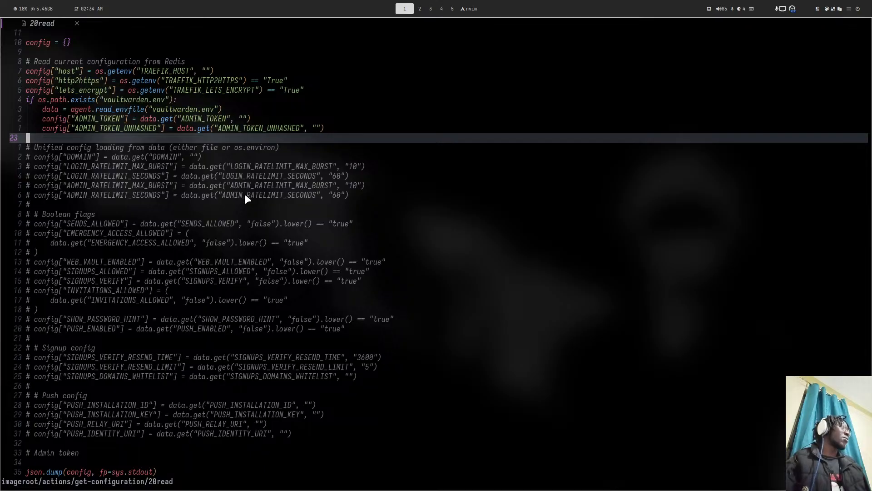
key("super+4")
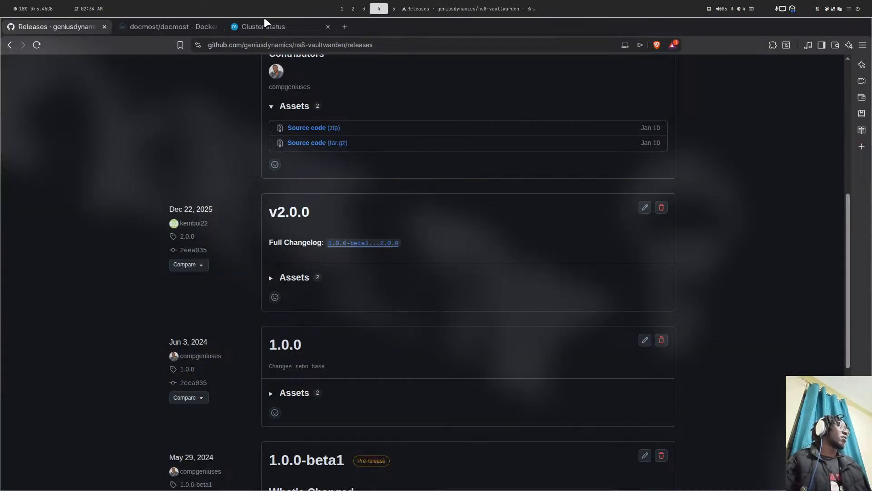
- Check the running vaultwarden add-module task in Cluster status notifications and the server terminal
left_click(264, 24)
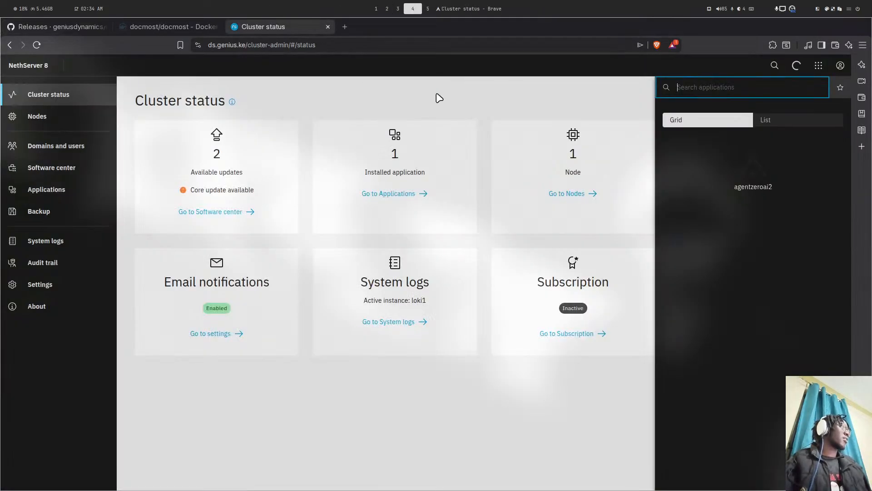
left_click(797, 65)
key("super+5")
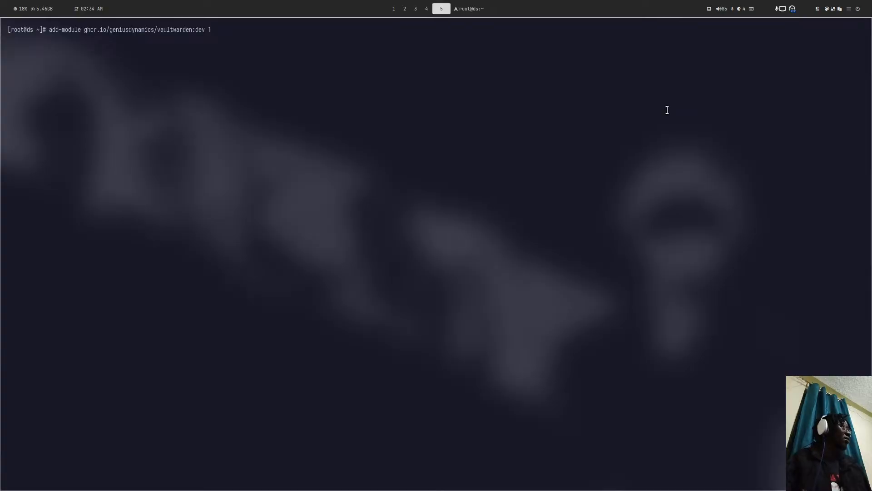
key("super+4")
- Quit Neovim with :qa and clear the ns8-vaultwarden shell
key("super+1")
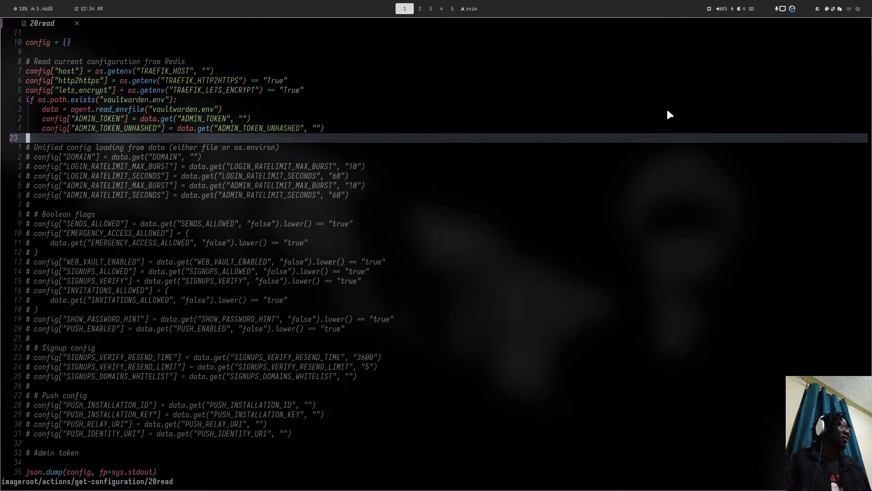
type(":qa")
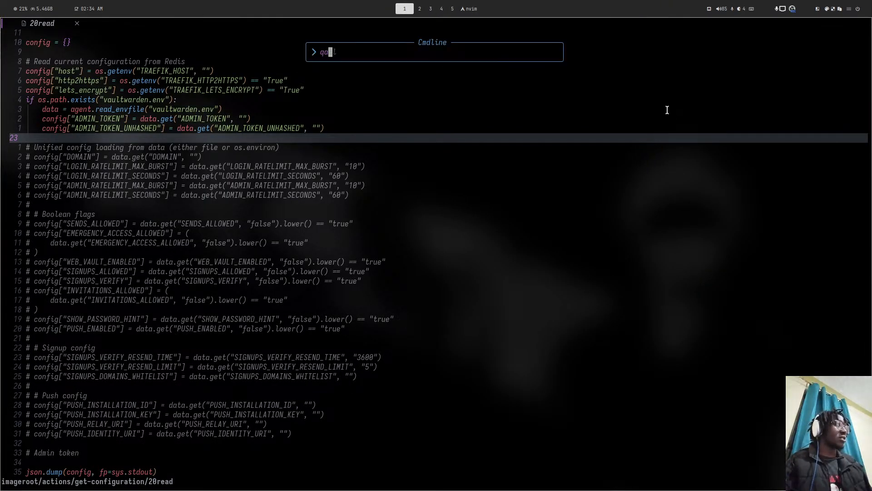
key("Return")
type("clear")
key("Return")
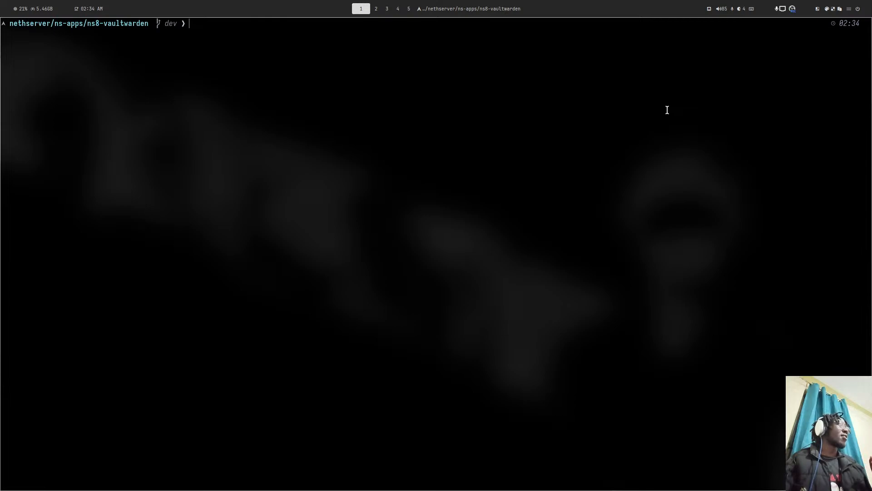
- Return to Brave's Cluster status page, where the cluster/add-module task now shows Completed
key("super+2")
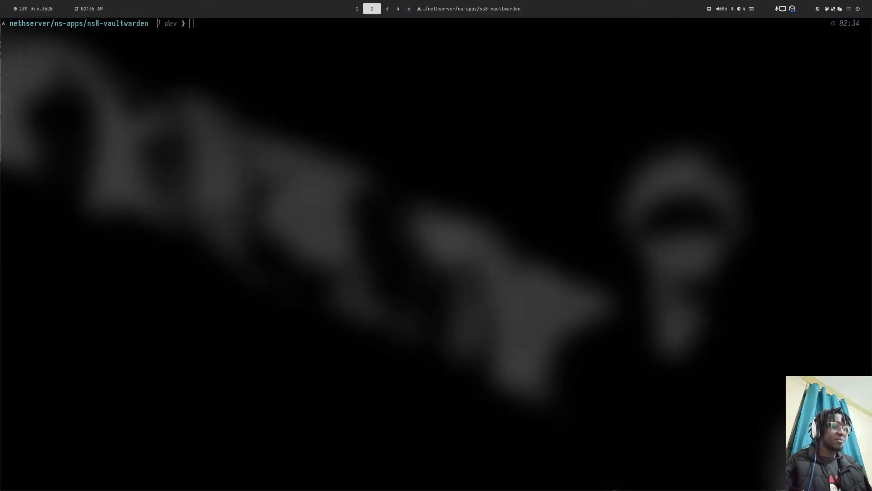
key("super+4")
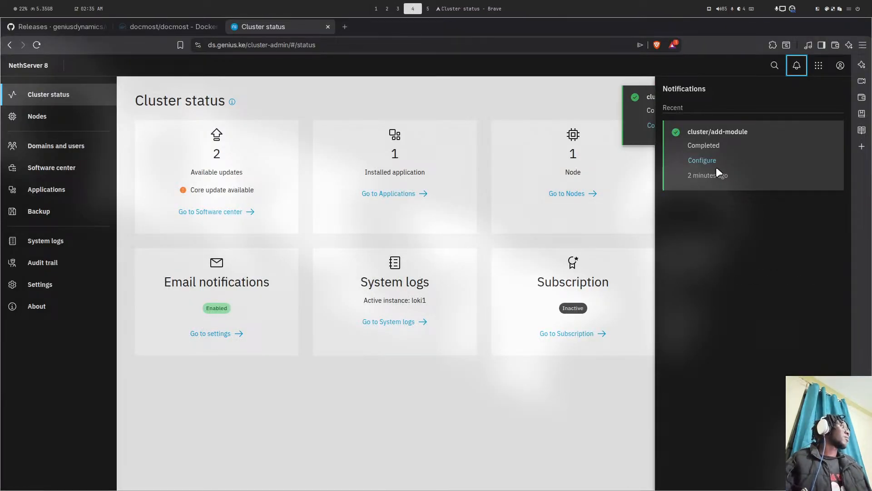
- Open vaultwarden1's Settings via Configure, then view Docker Hub's docmost/docmost tags (0.81.0-beta.1, latest, 0.80)
left_click(707, 160)
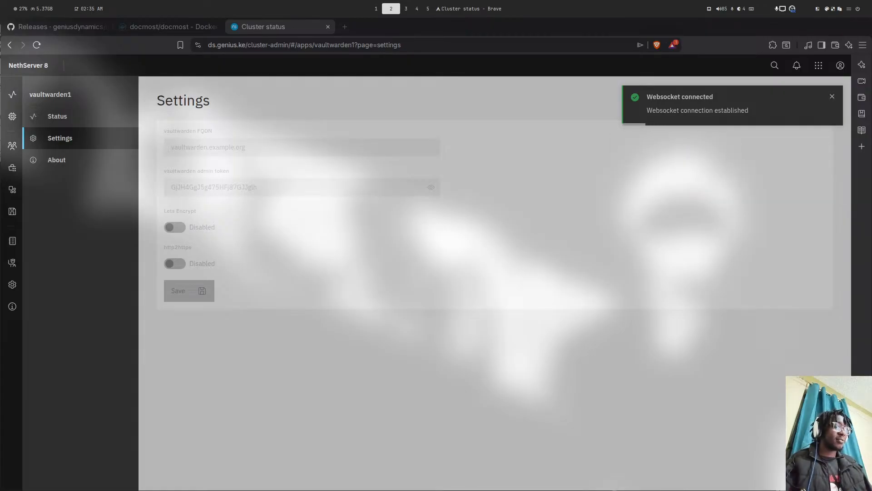
key("super+4")
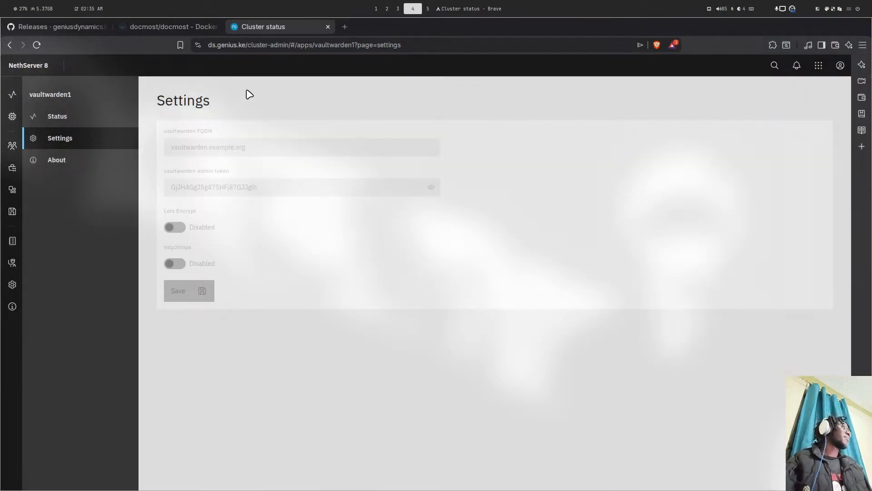
left_click(796, 65)
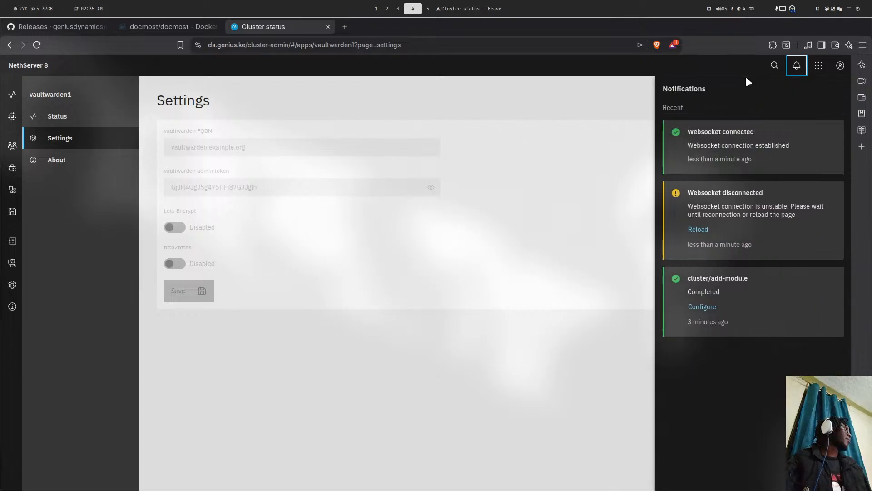
left_click(794, 65)
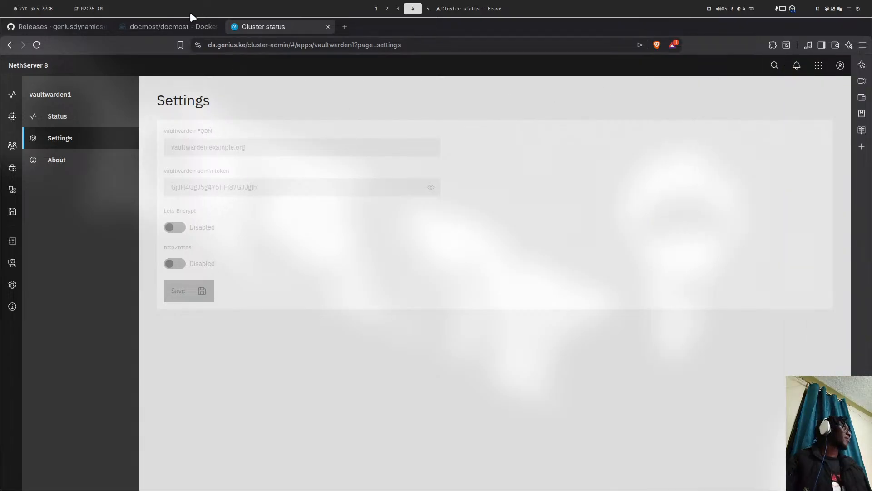
left_click(157, 25)
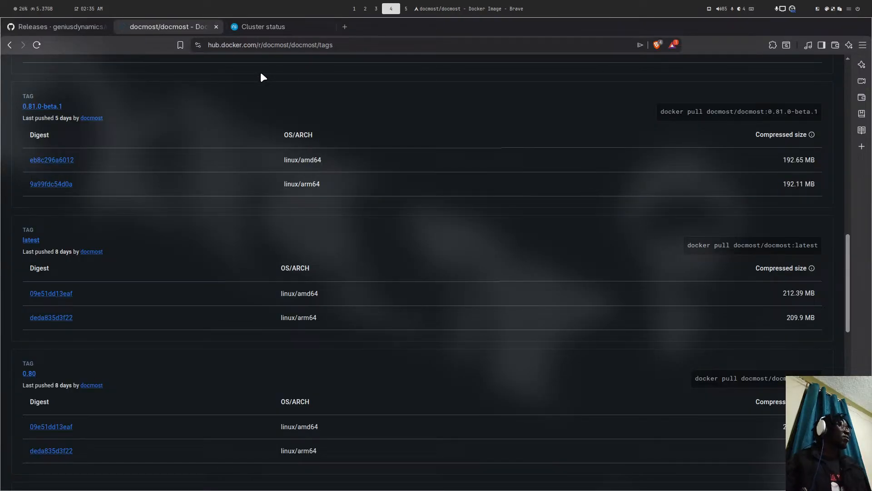
- Go to the ns8-docmost repo and copy 'add-module ghcr.io/geniusdynamics/docmost:latest 1' from its README
left_click(93, 25)
scroll(172, 81, "up", 15)
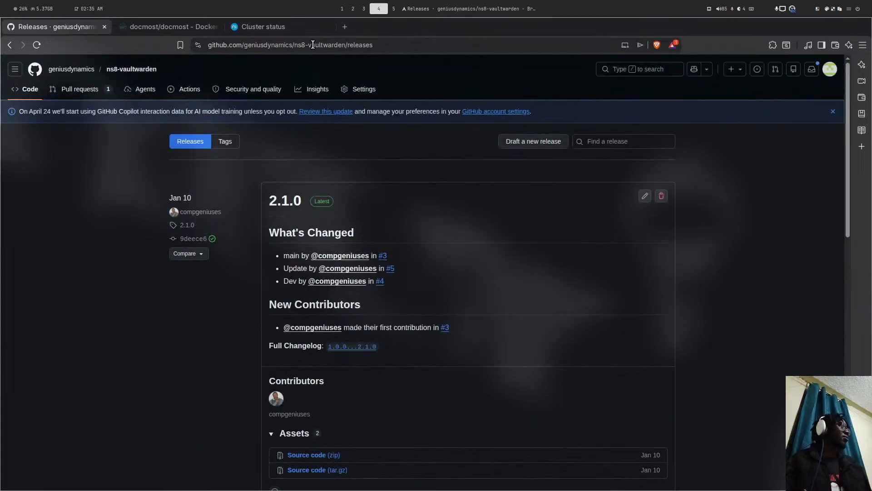
left_click_drag(308, 45, 390, 45)
type("doc")
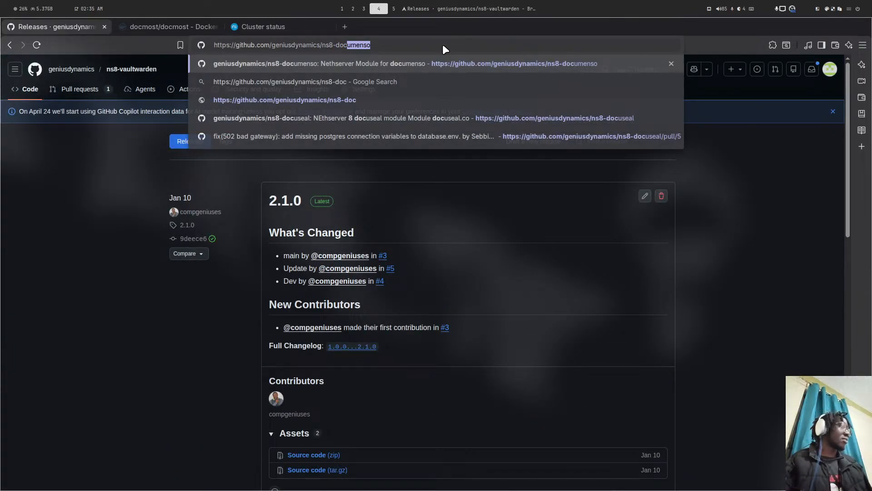
type("most")
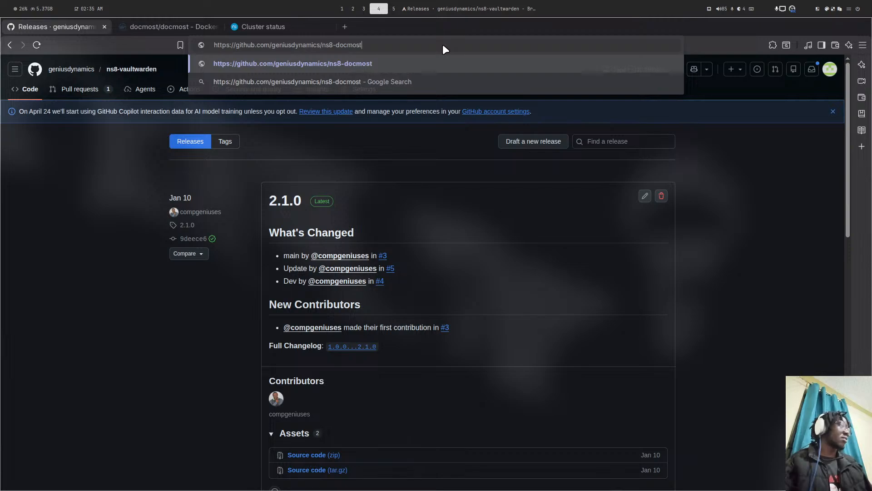
key("Return")
key("super+5")
key("super+4")
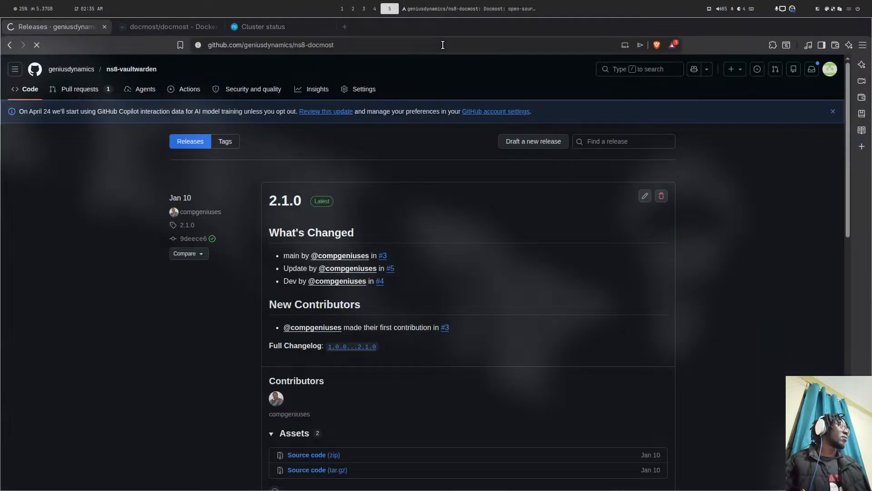
scroll(244, 165, "down", 15)
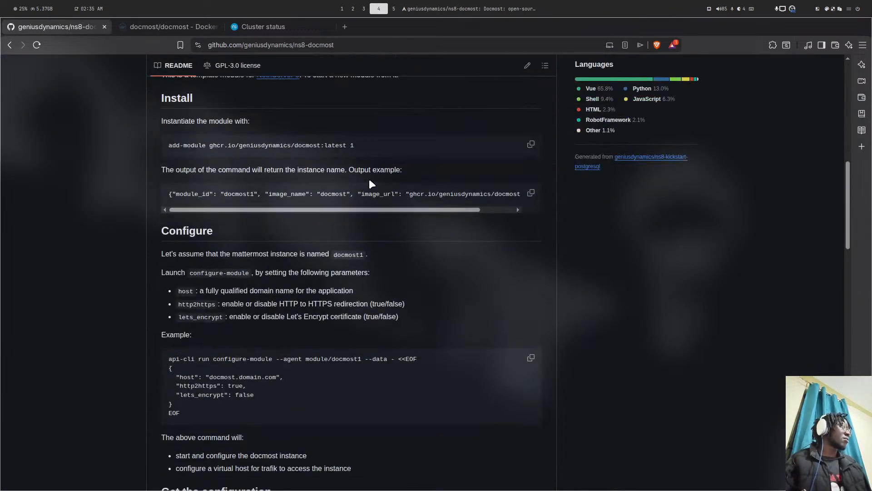
left_click(531, 144)
scroll(531, 150, "up", 6)
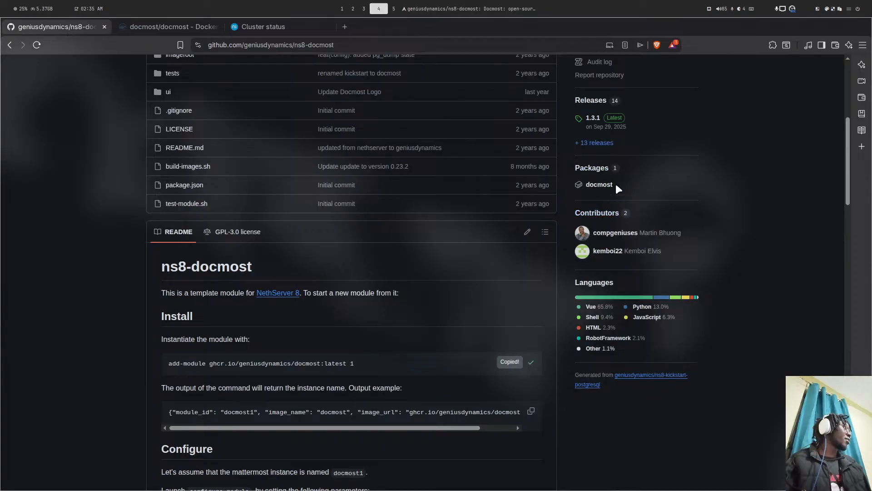
key("super+5")
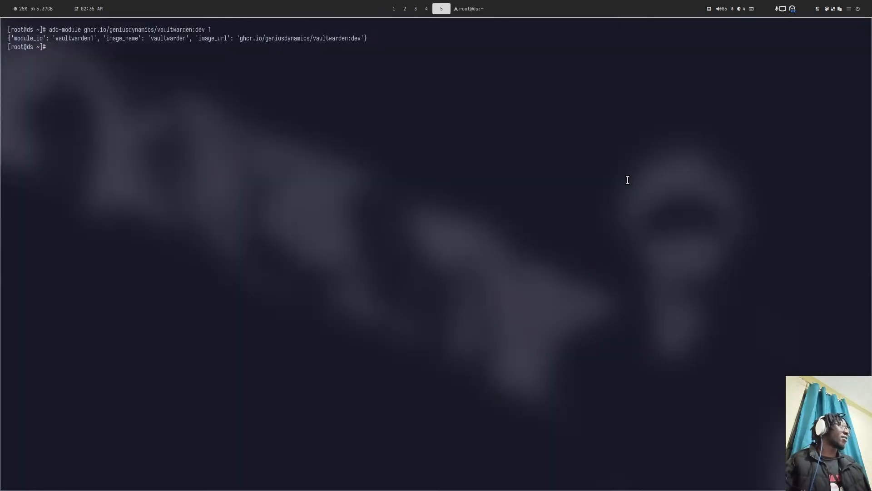
- Run add-module for ghcr.io/geniusdynamics/docmost:dev with one instance, then return to the NethServer status page
key("ctrl+shift+v")
key("Left")
key("Left")
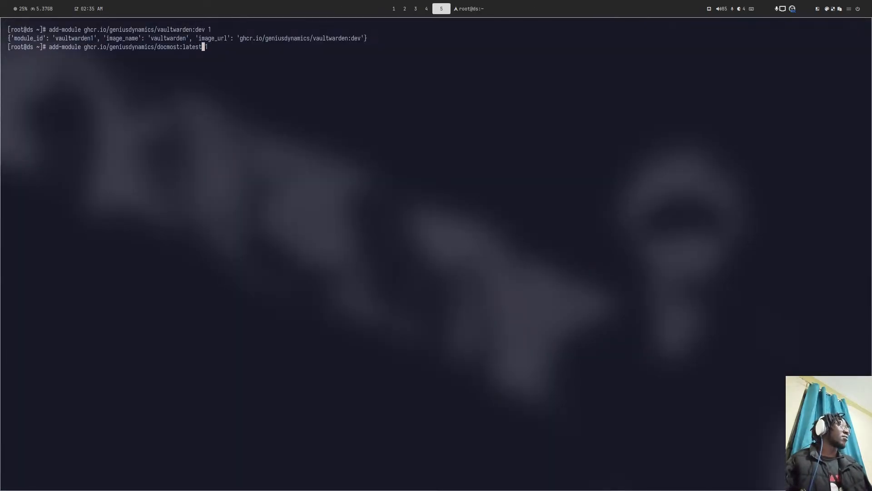
key("BackSpace")
key("BackSpace")
key("BackSpace")
key("BackSpace")
key("BackSpace")
key("BackSpace")
type("dev")
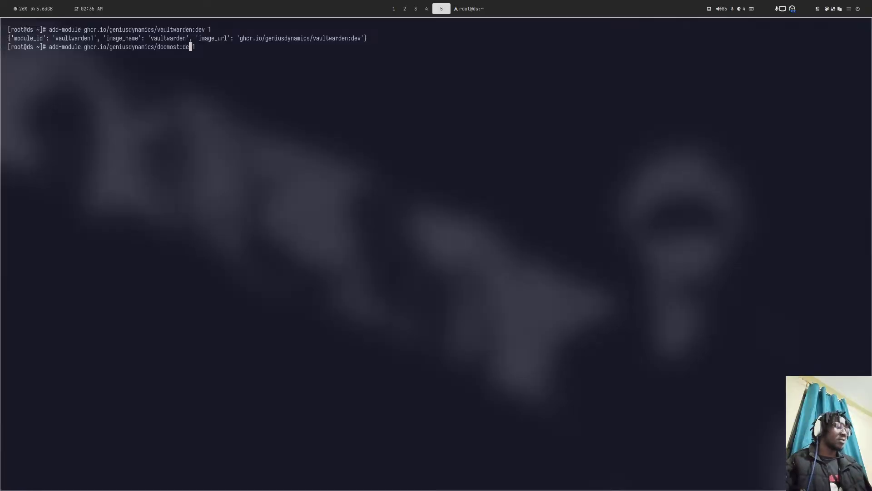
key("Return")
key("super+1")
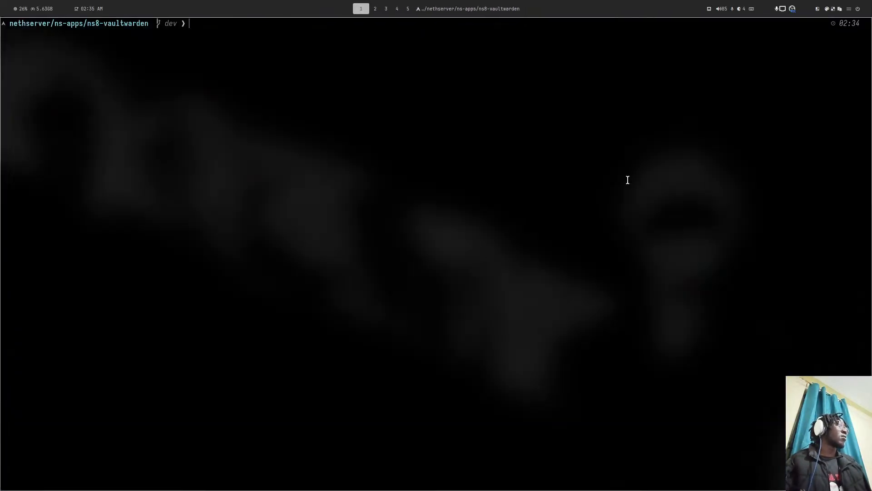
left_click(268, 26)
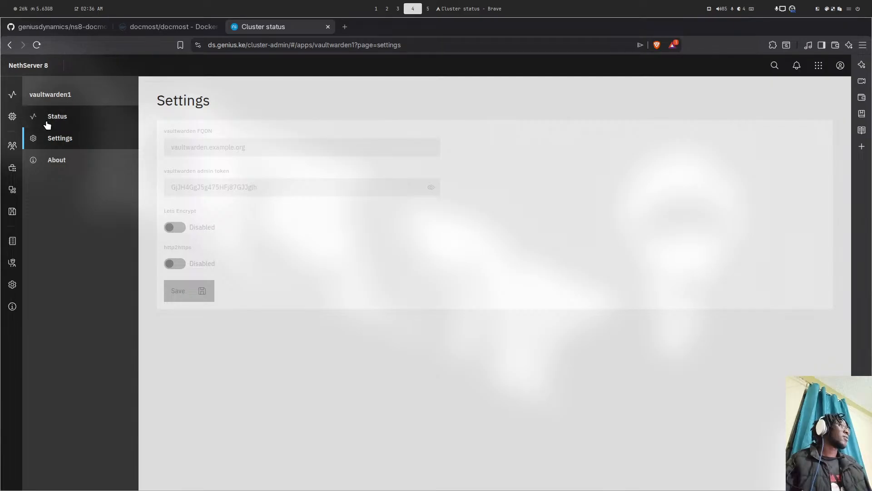
- Inspect the layer details of the docmost/docmost:0.80 amd64 image, then start a GitHub address in a new tab
left_click(200, 32)
scroll(61, 178, "up", 2)
scroll(43, 201, "down", 5)
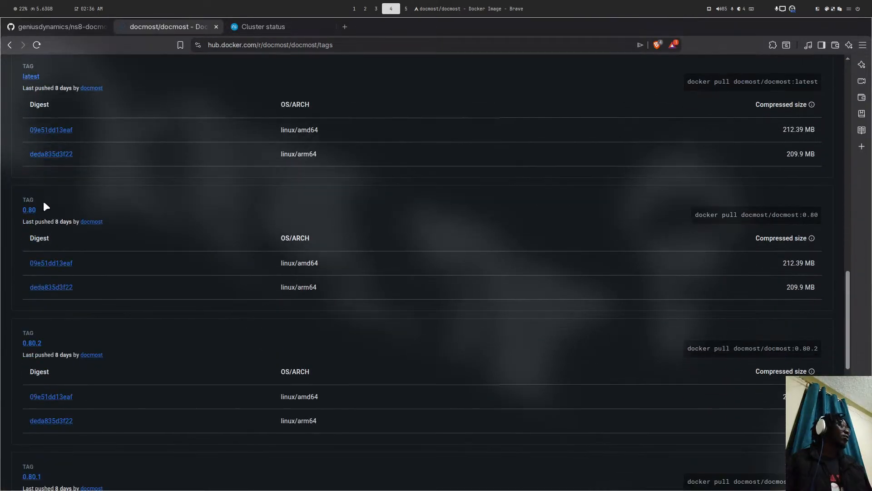
left_click(30, 211)
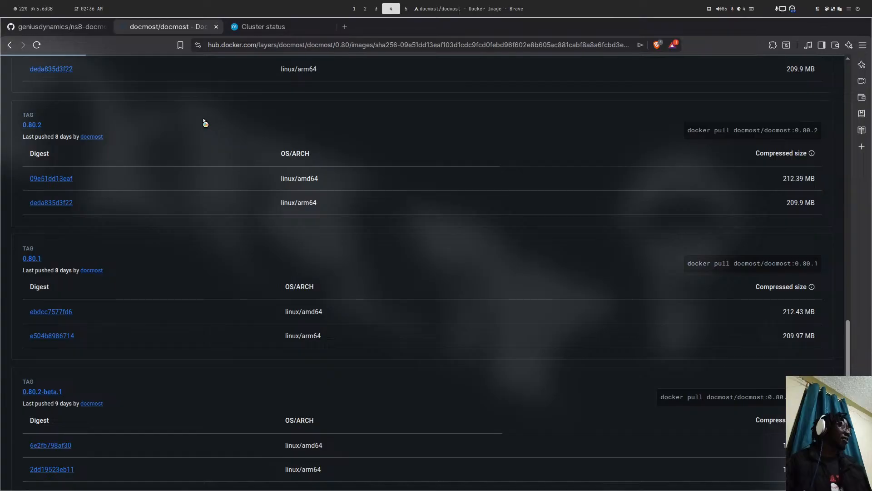
scroll(204, 120, "down", 10)
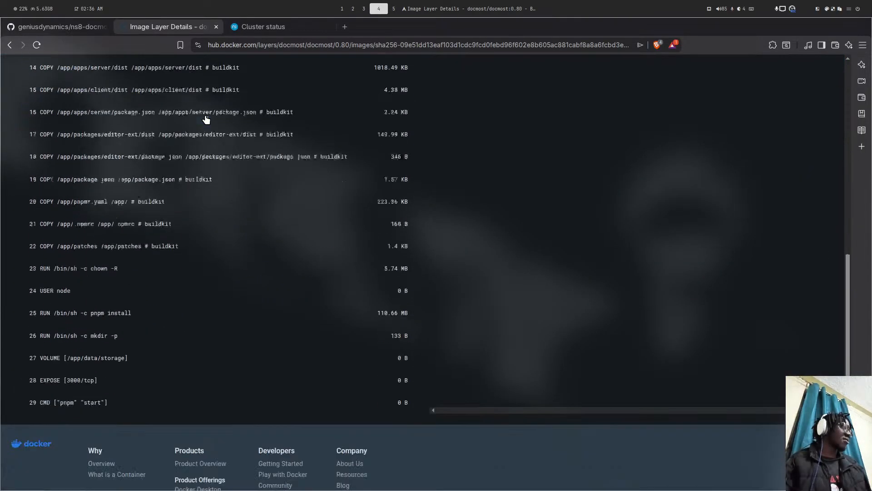
scroll(207, 119, "up", 10)
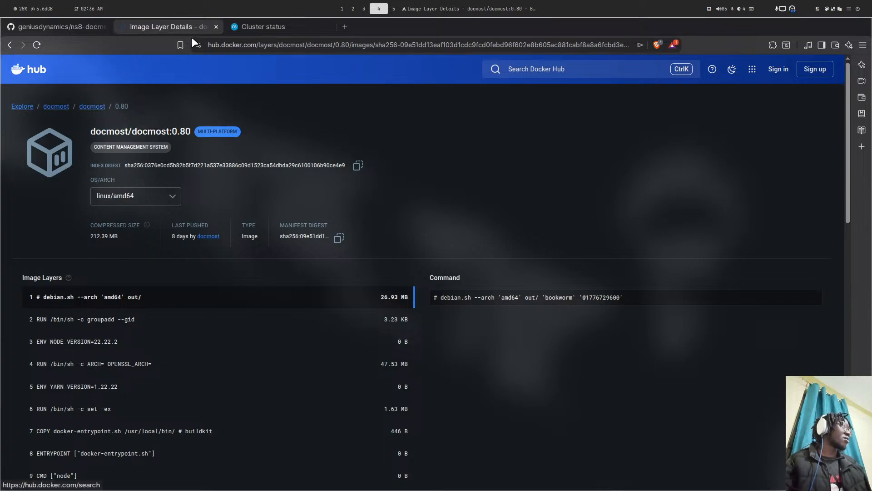
left_click(344, 26)
type("github.com")
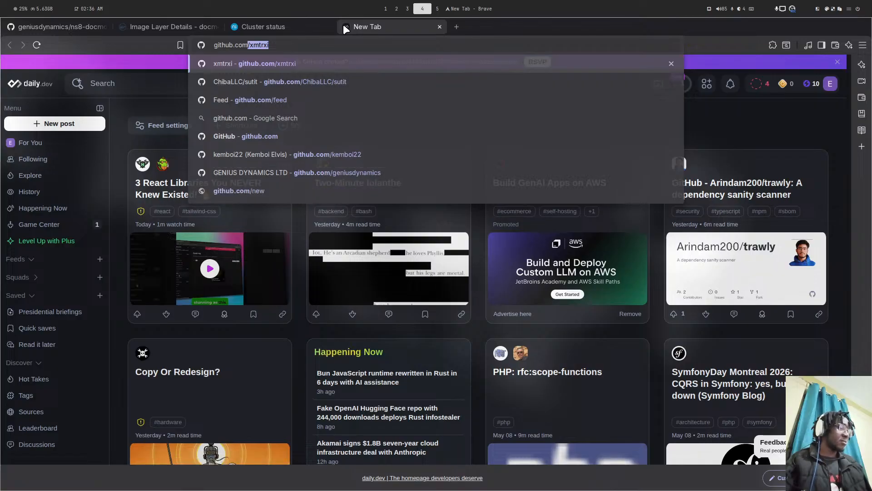
- Load github.com/docmost/docmost and view the v0.80.2 release notes
type("docmost/docmo")
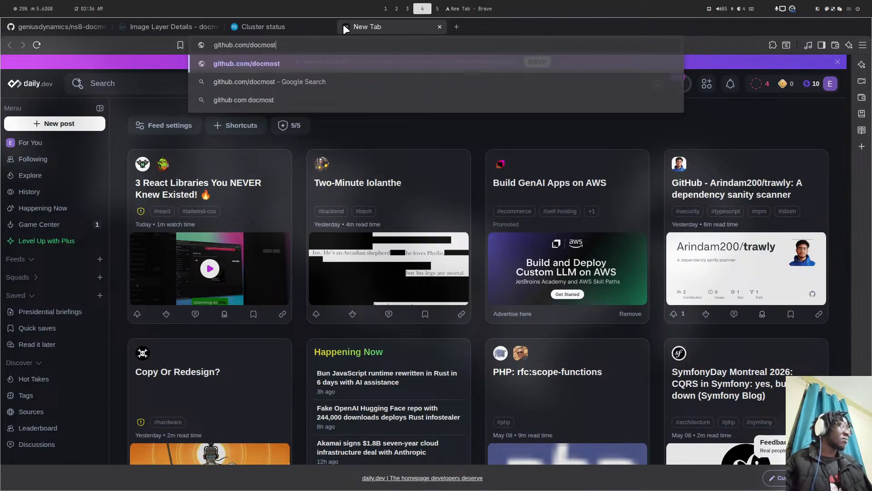
type("st")
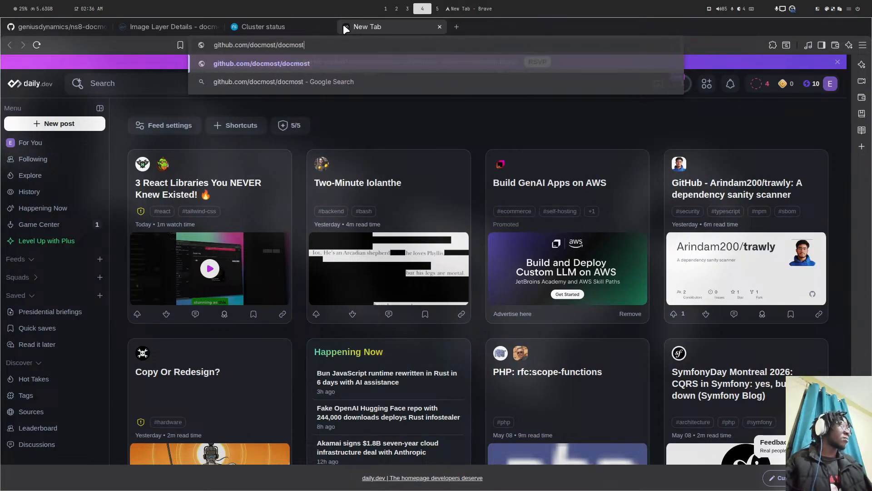
key("Return")
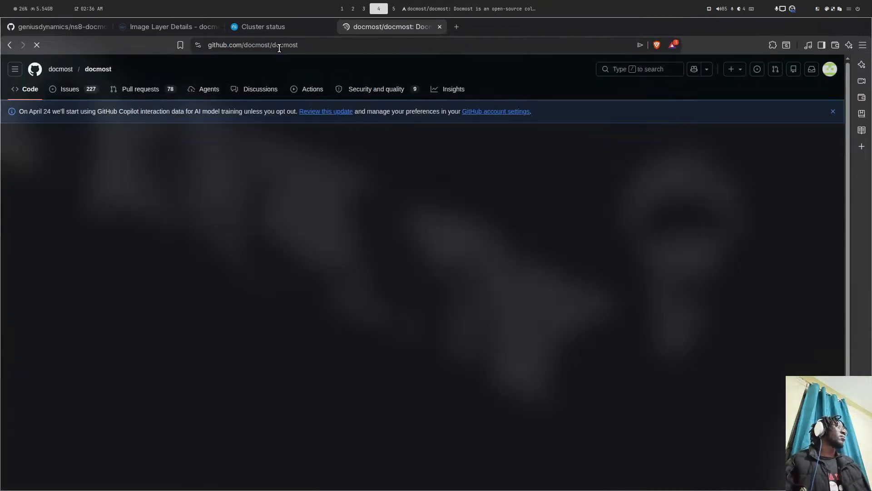
scroll(227, 171, "down", 5)
left_click(582, 236)
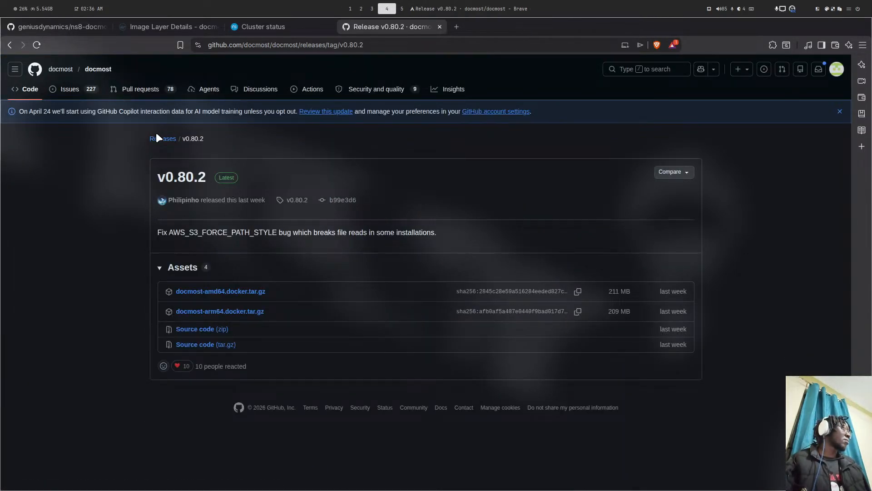
- Browse the full docmost Releases list back to the v0.71.0 changelog
left_click(157, 138)
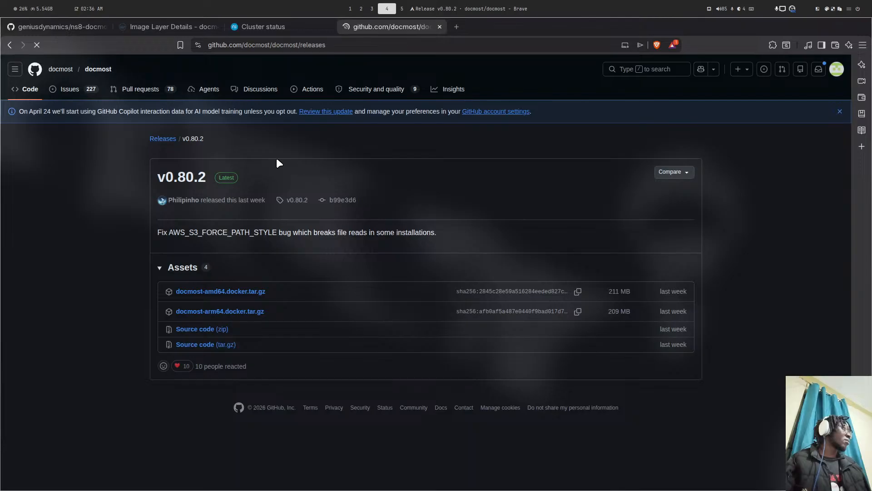
scroll(278, 163, "down", 8)
scroll(278, 163, "down", 8)
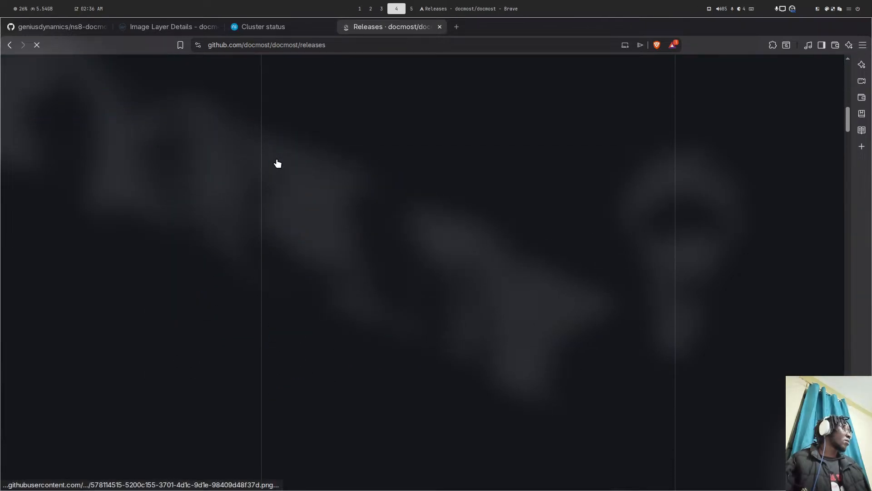
scroll(327, 146, "down", 15)
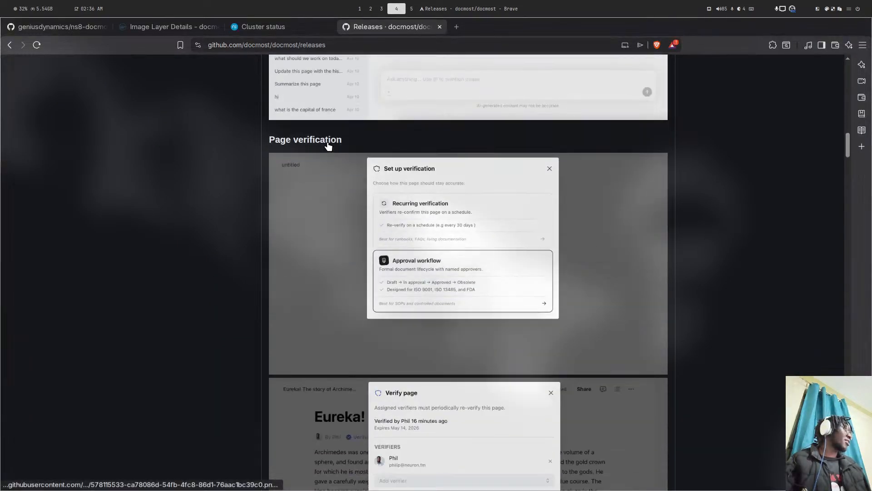
scroll(330, 144, "down", 20)
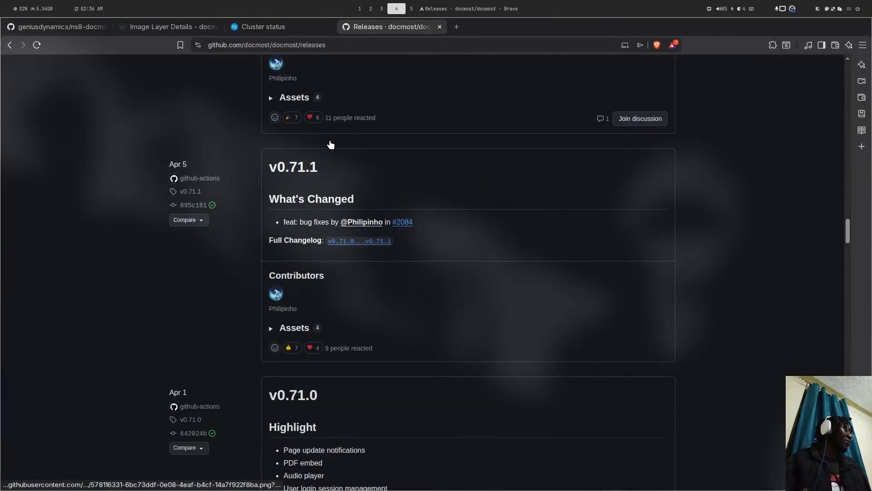
scroll(333, 145, "down", 4)
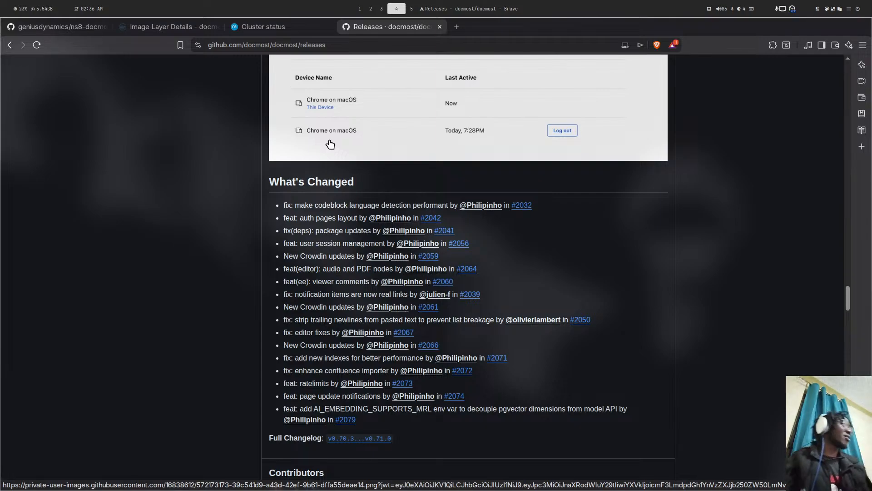
key("super+5")
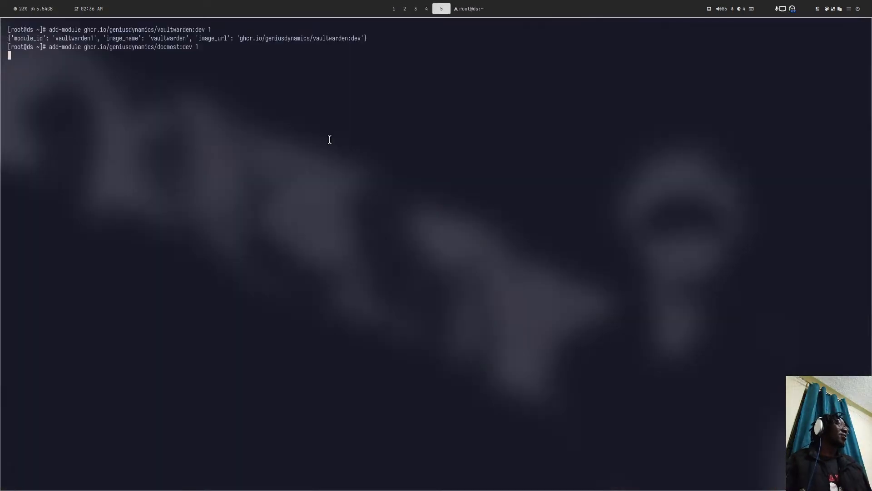
key("super+1")
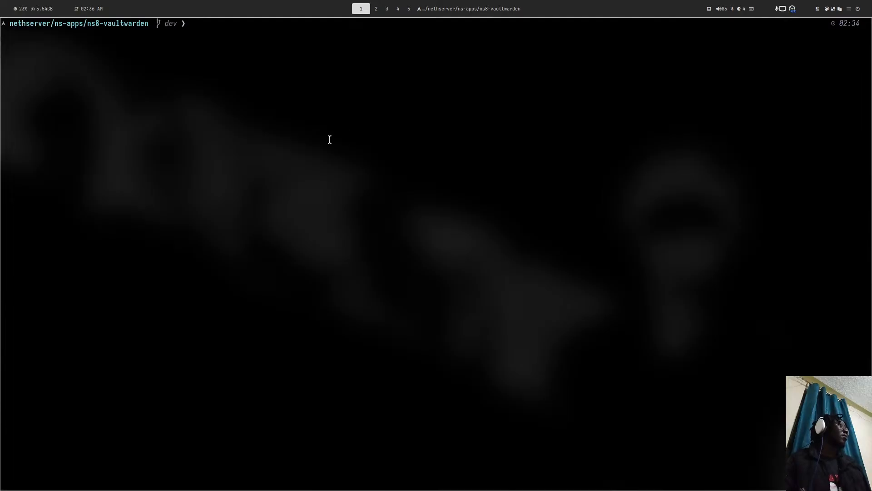
key("super+4")
left_click(272, 26)
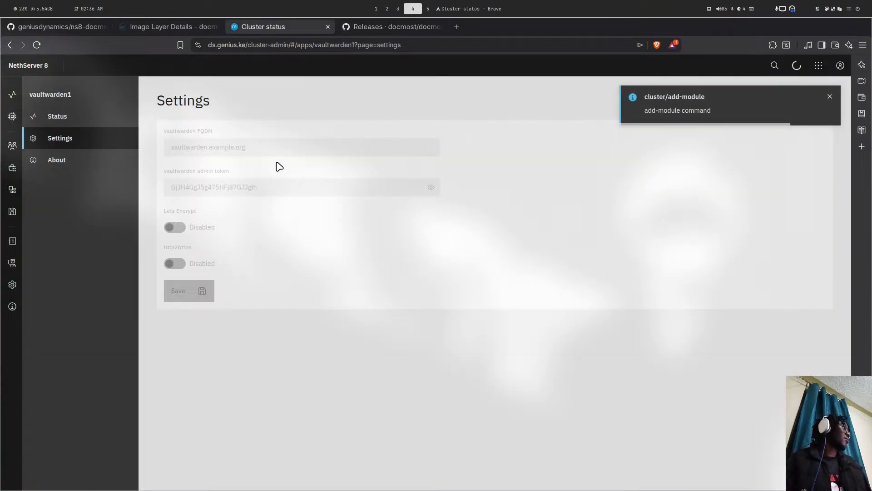
key("ctrl+r")
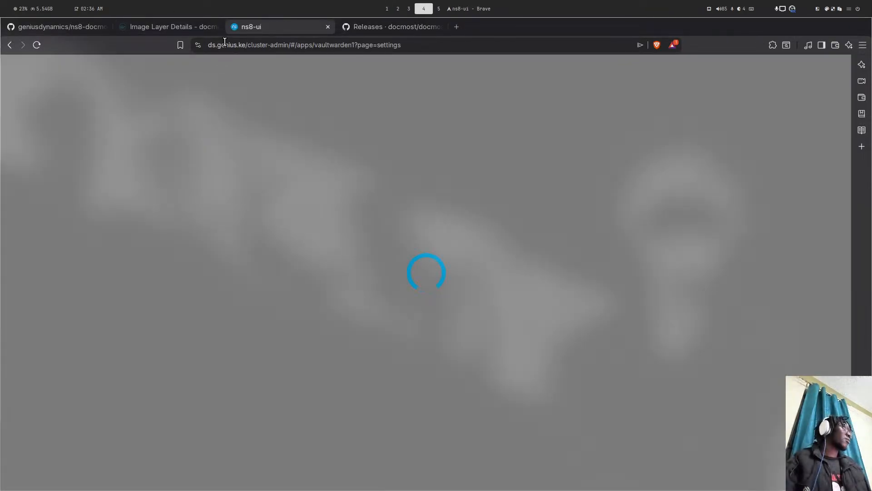
left_click(359, 28)
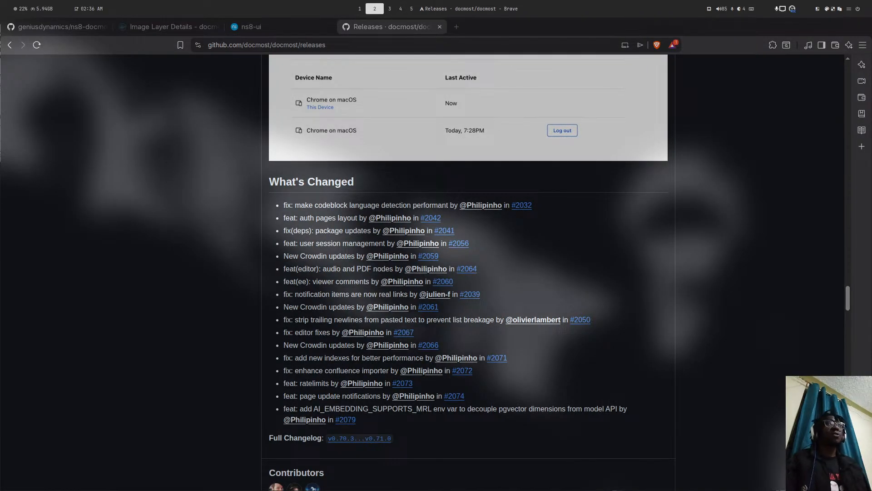
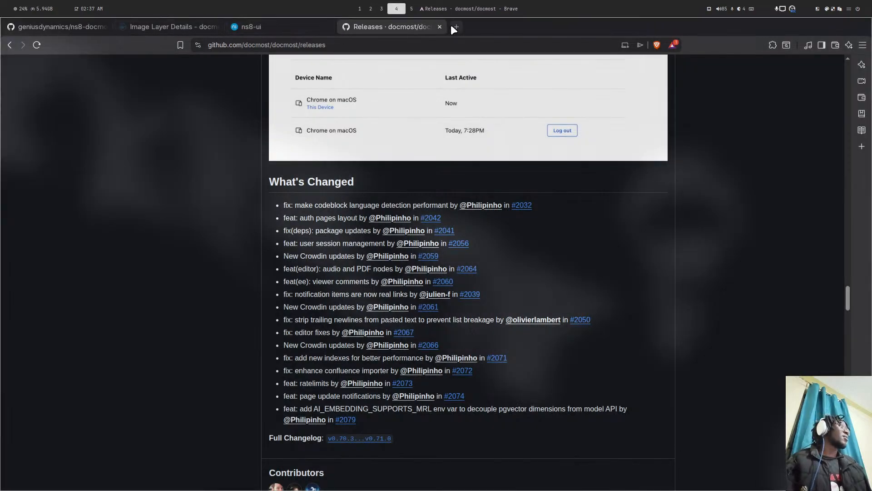
- Search Google for 'wallos github' and open the upstream ellite/Wallos repository
left_click(452, 26)
type("wal")
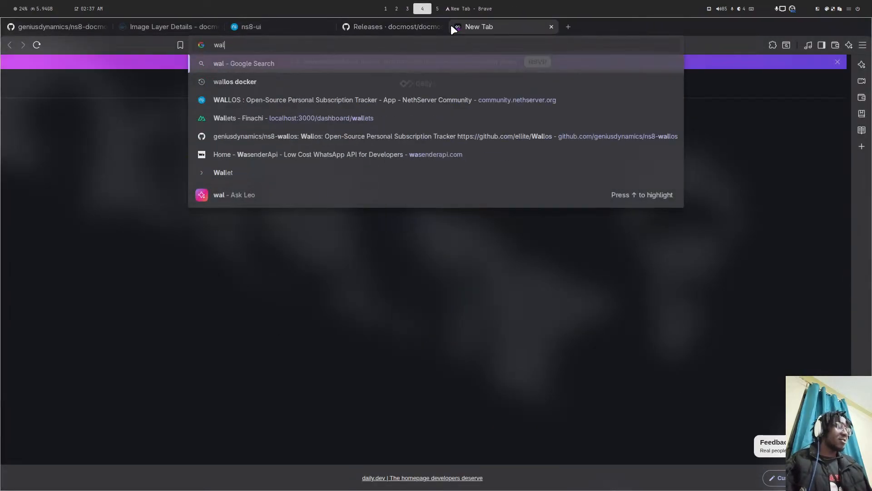
type("los github")
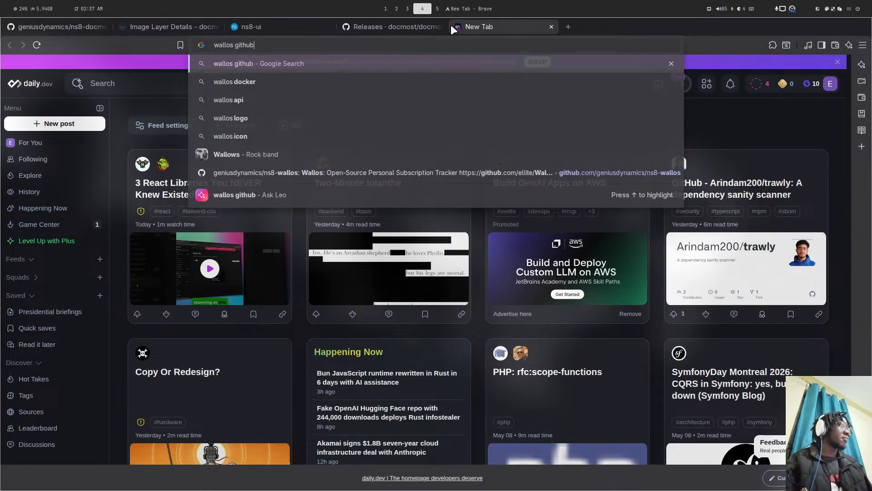
key("Return")
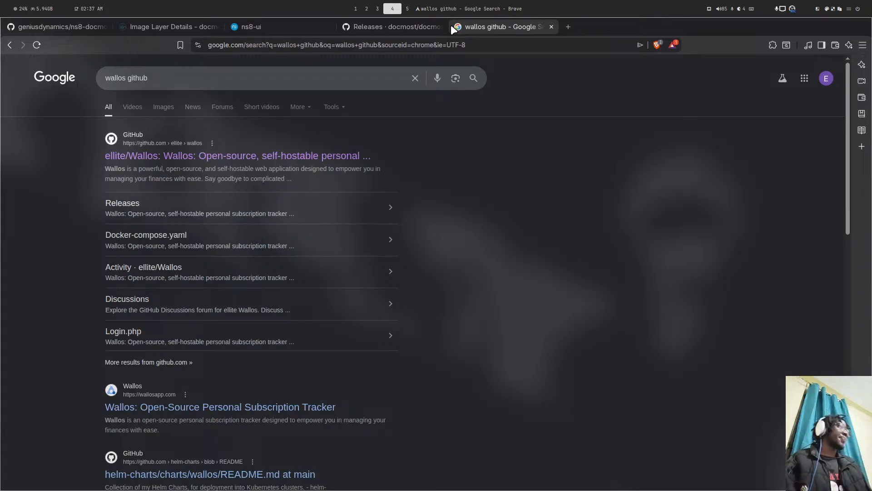
left_click(198, 156)
- Load geniusdynamics/ns8-wallos and check the upstream Wallos latest release, v4.8.4
left_click(91, 26)
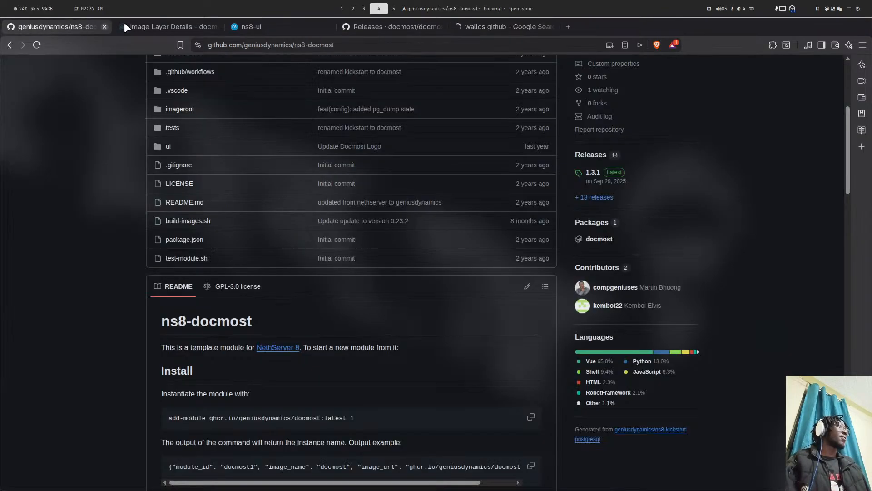
double_click(336, 46)
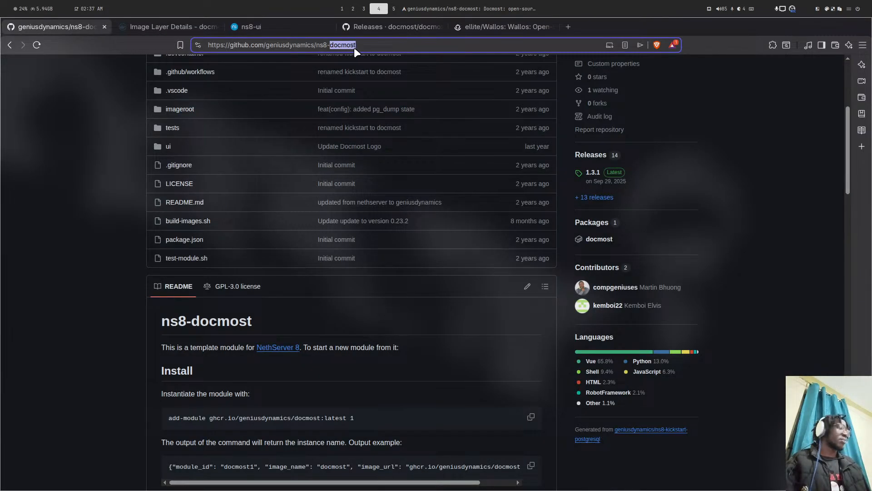
type("wallos")
key("Return")
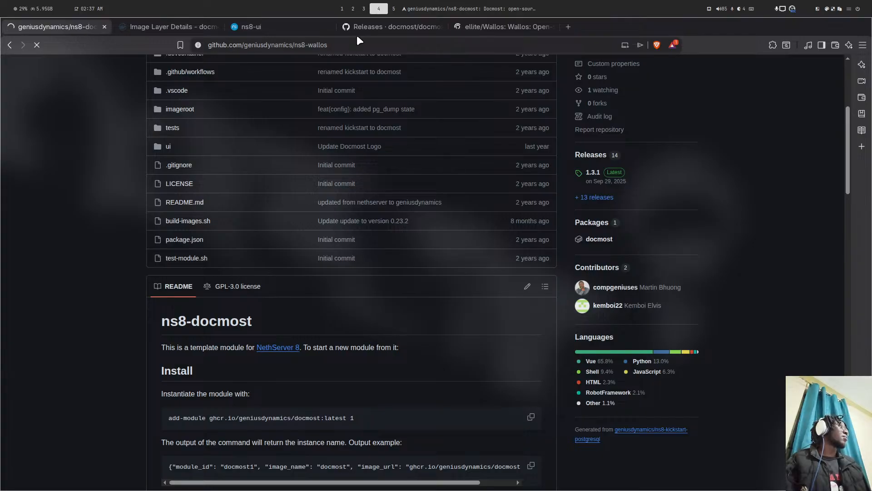
left_click(500, 28)
scroll(618, 346, "down", 2)
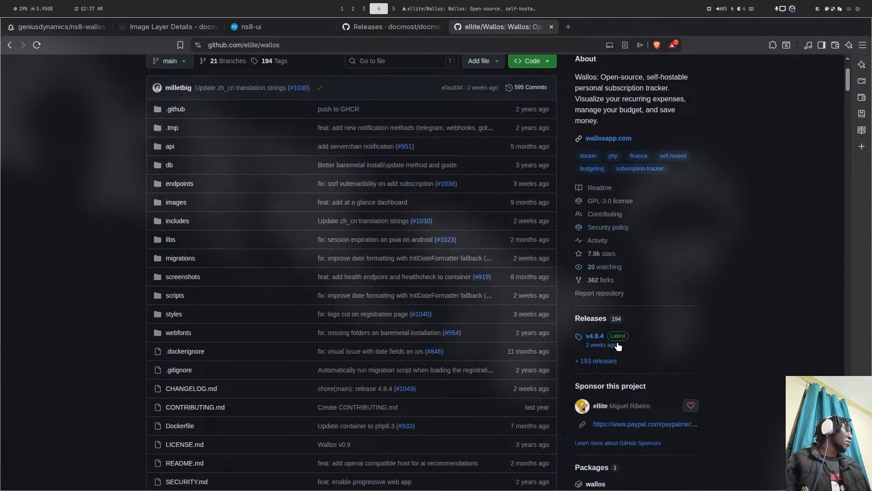
left_click(64, 27)
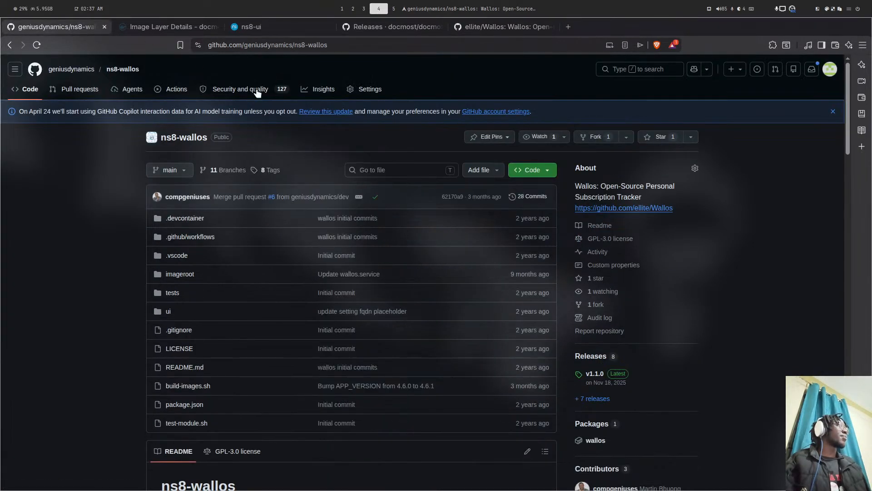
scroll(249, 249, "down", 3)
- Open ns8-wallos build-images.sh and select the APP_VERSION value on line 17
left_click(182, 222)
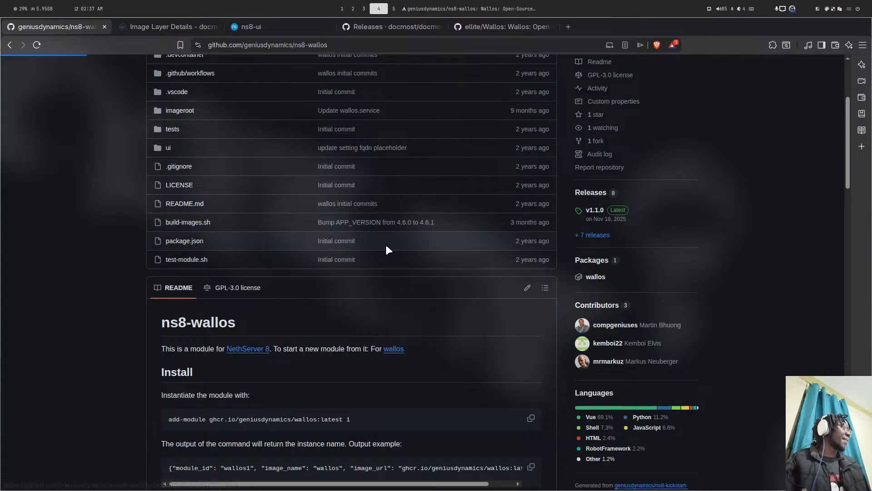
scroll(385, 245, "down", 4)
scroll(273, 236, "up", 1)
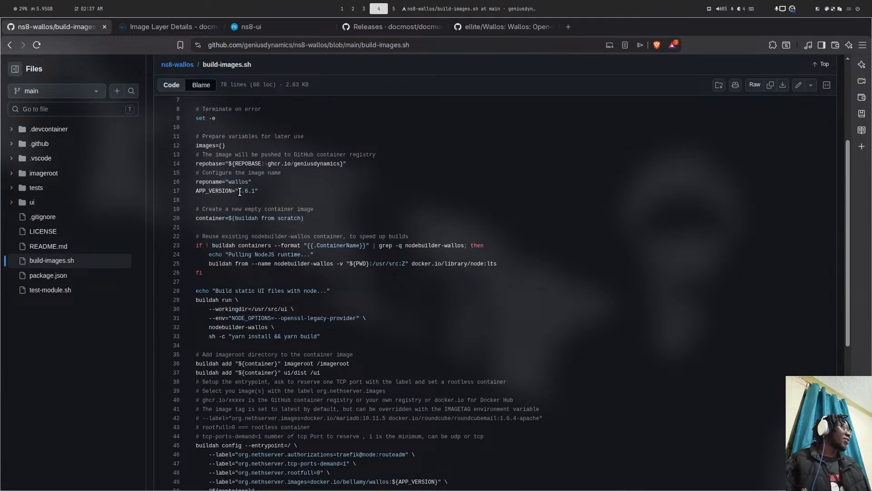
left_click_drag(239, 191, 257, 192)
scroll(273, 182, "up", 3)
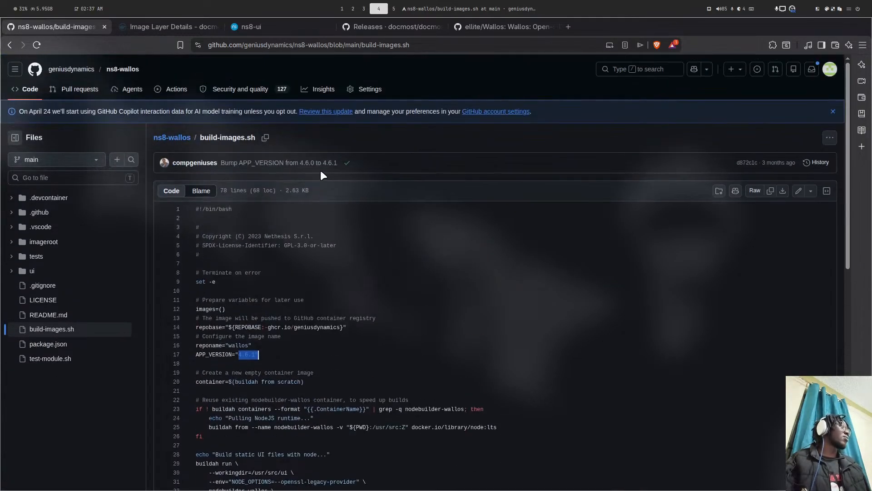
key("super+5")
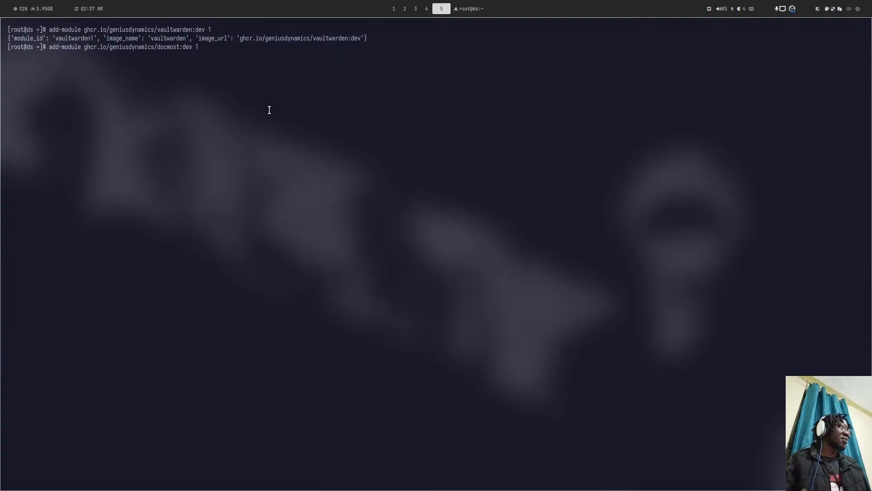
- Move into the ../ns8-wallos folder and launch Neovim there
key("super+4")
key("super+1")
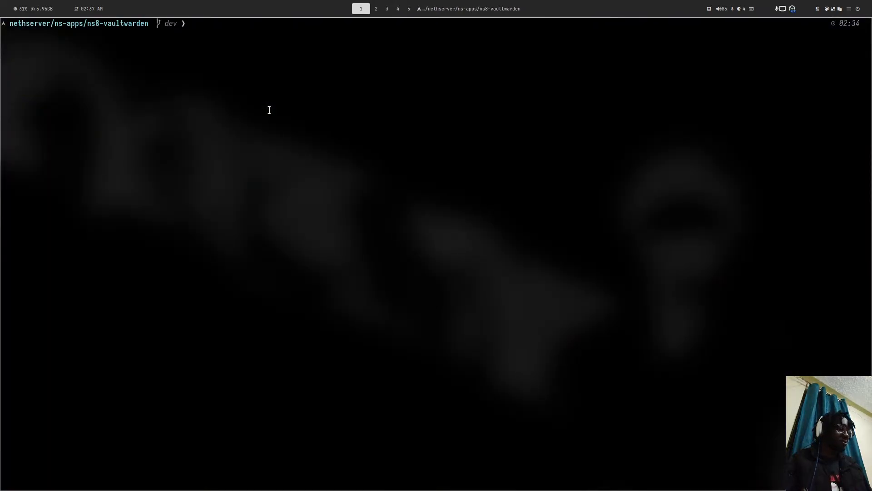
type("../")
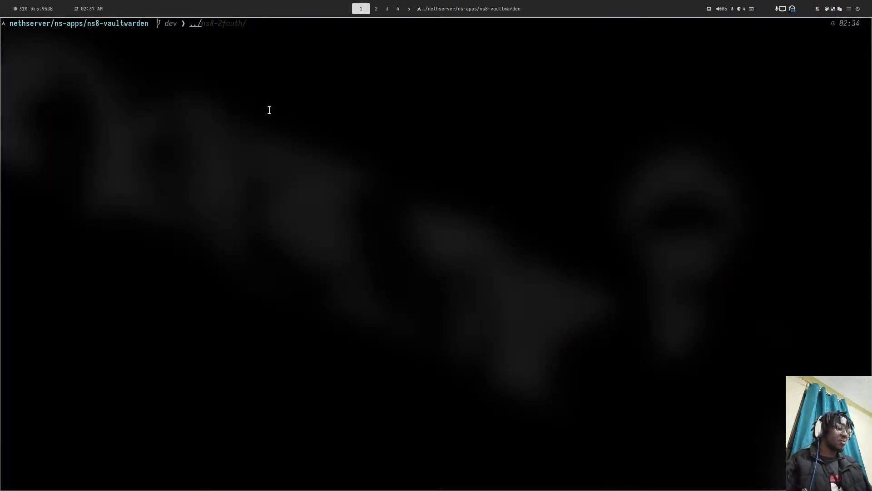
type("ns8-wa")
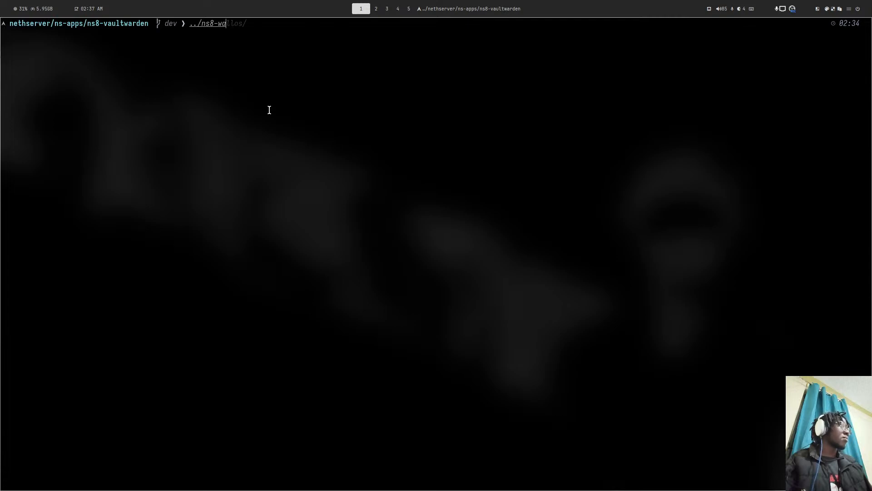
key("Right")
key("Return")
type("la")
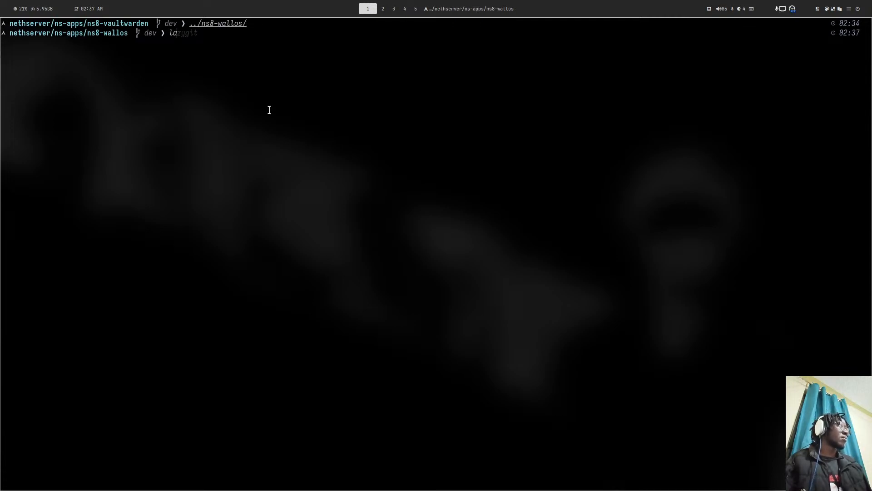
key("Right")
key("Return")
type("q")
type("nvim")
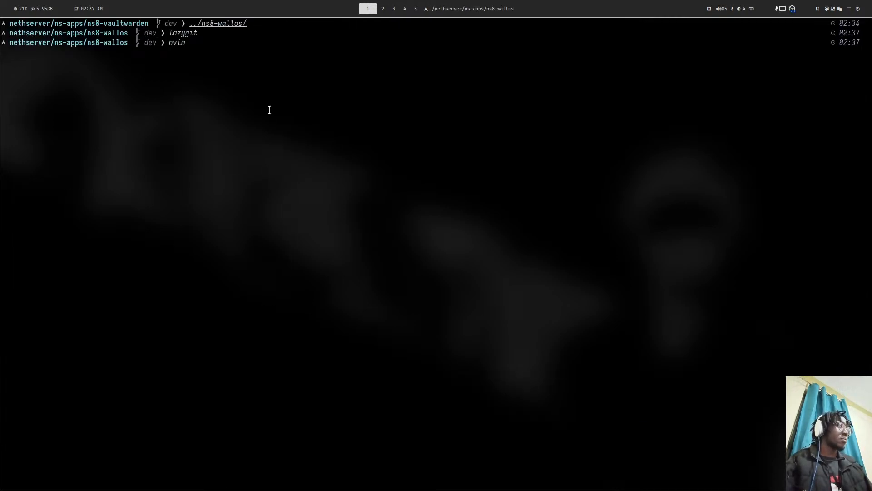
key("Return")
- Open build-images.sh with the file finder and change APP_VERSION to 4.8.4
key("space")
key("f")
key("f")
type("bu")
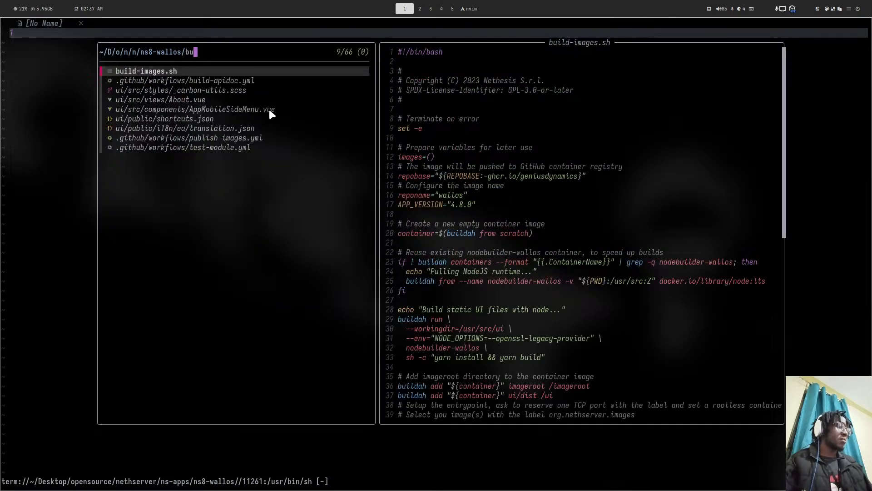
type("os")
key("BackSpace")
key("BackSpace")
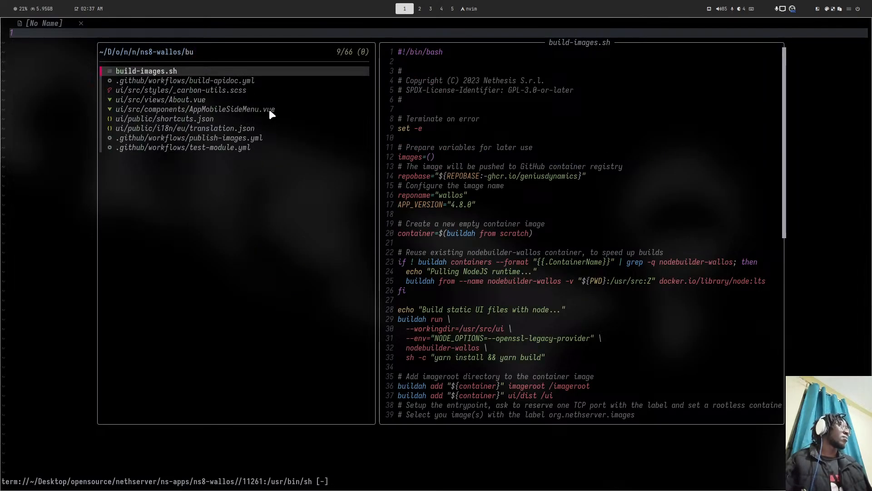
key("Return")
key("j")
key("j")
key("j")
key("j")
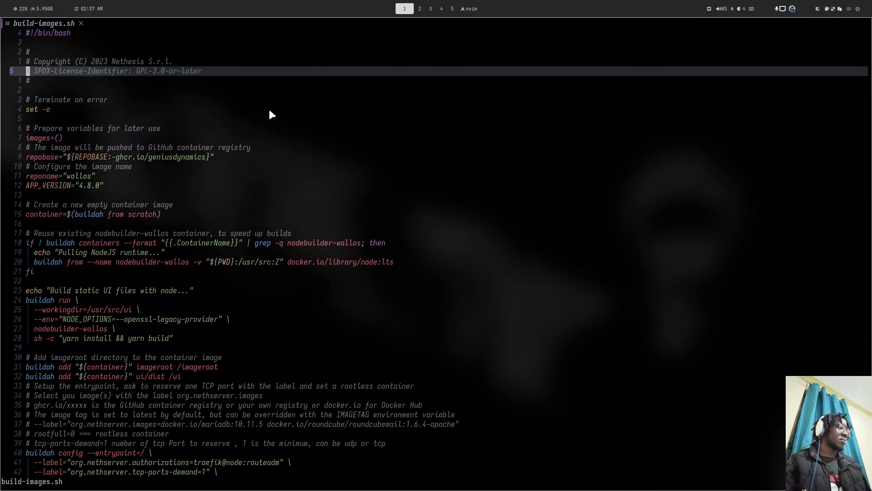
key("7")
key("j")
key("j")
key("j")
key("j")
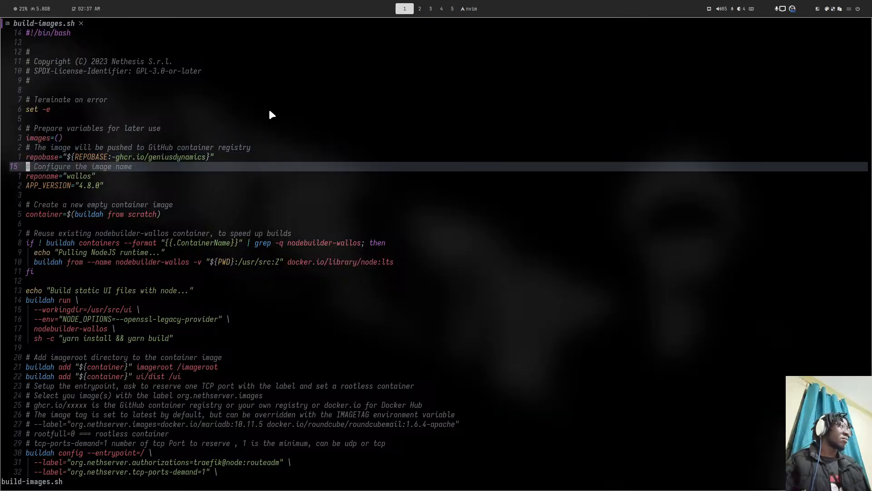
key("j")
key("j")
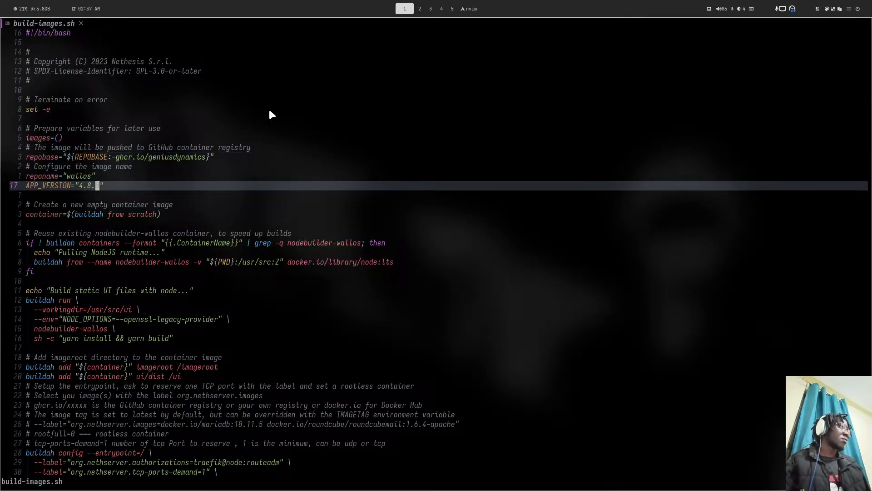
key("super+4")
key("super+1")
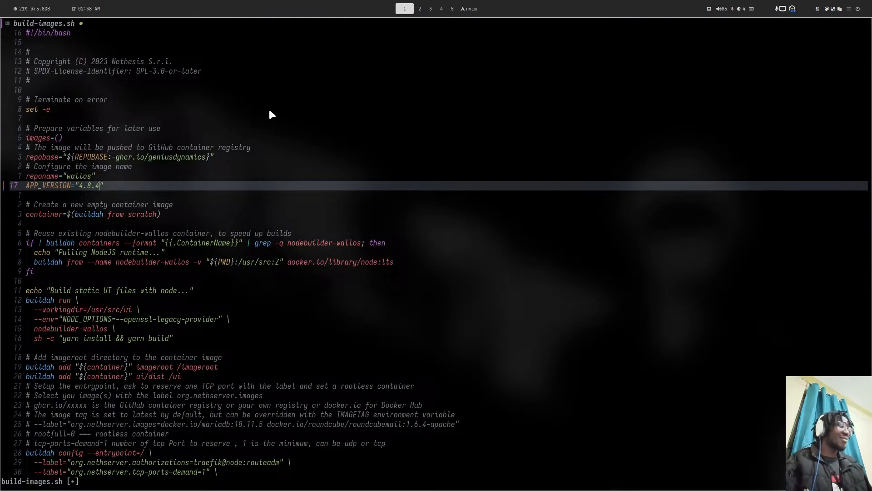
- Save build-images.sh with :w and quit Neovim with :qa
key("Escape")
type(":w")
key("Return")
type(":")
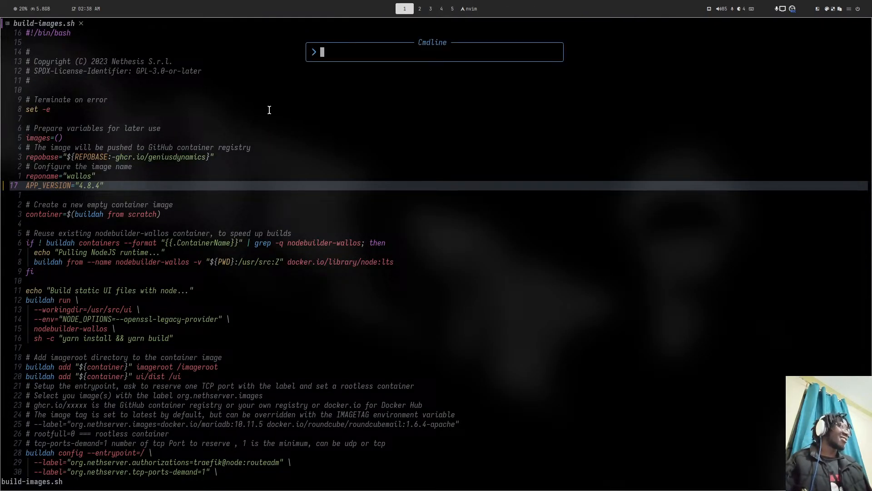
type("qa")
key("Return")
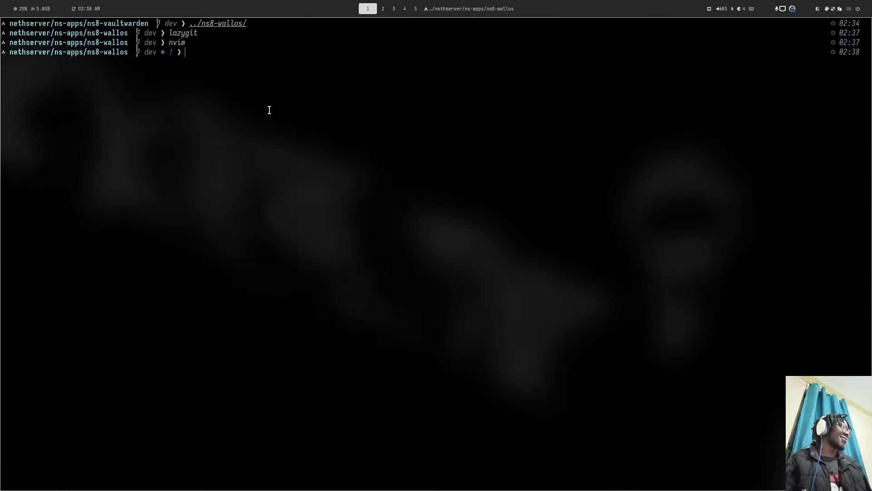
- Stage build-images.sh in lazygit, commit as 'deps: update to v4.8.4', and push dev
type("lazygit")
key("Return")
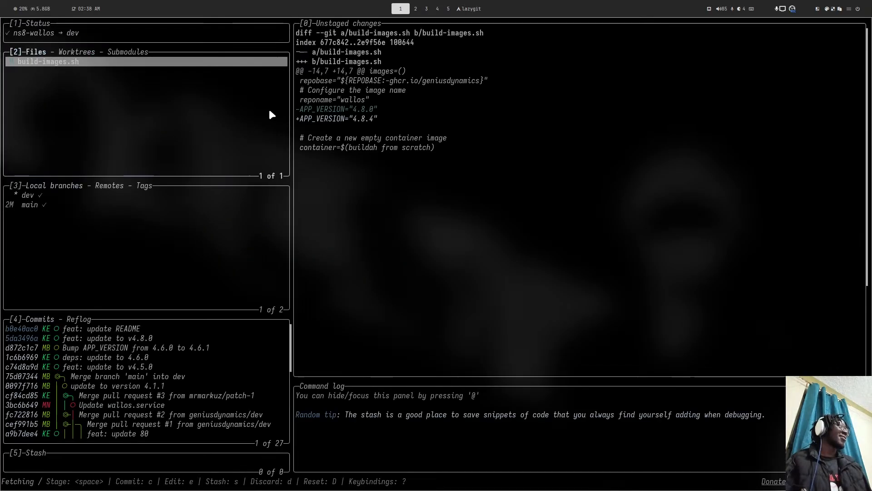
key("space")
type("cdeps:")
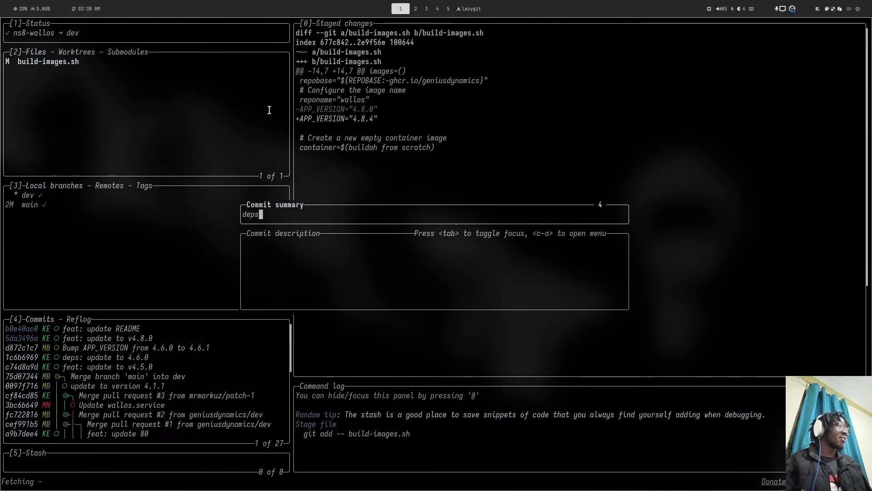
type(" update")
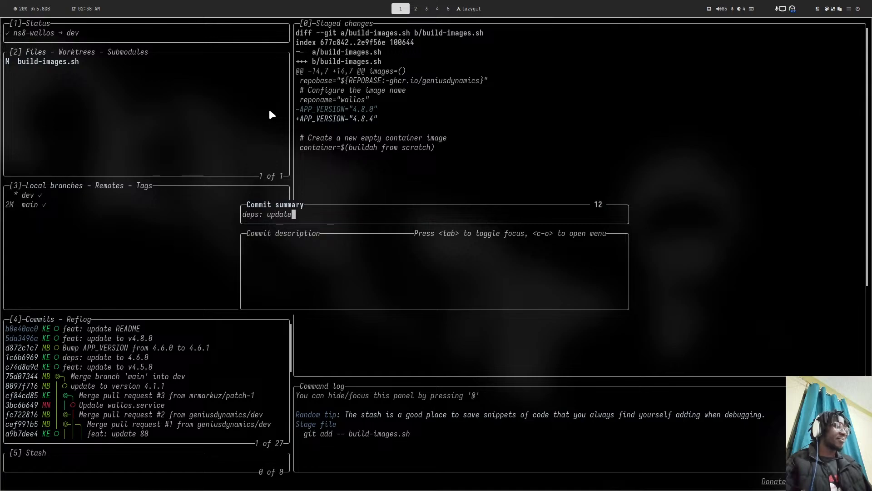
type(" to v4")
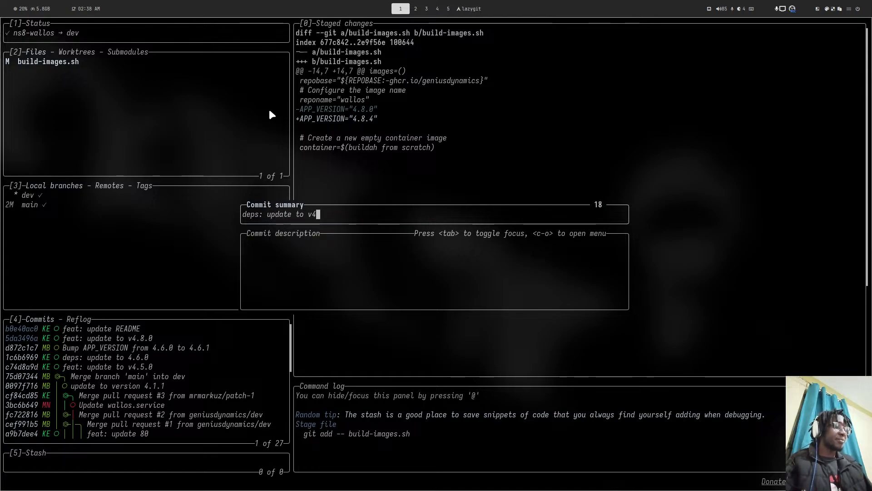
type(".8.4")
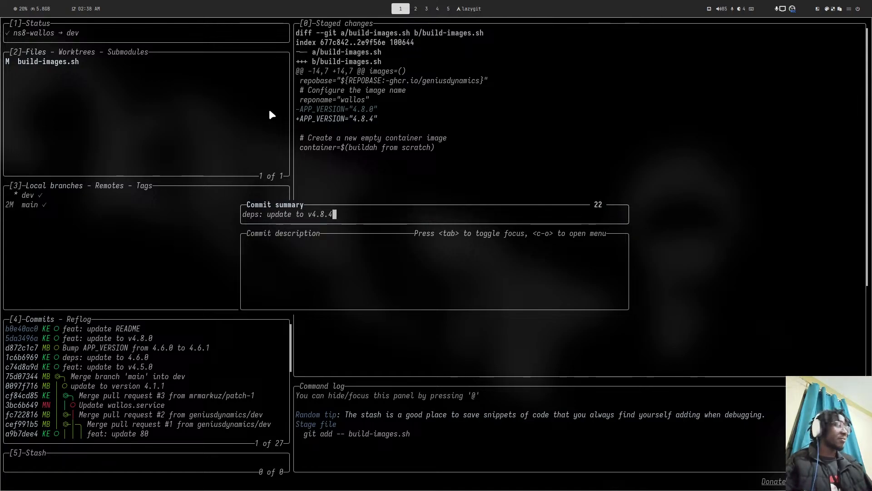
key("Return")
key("shift+p")
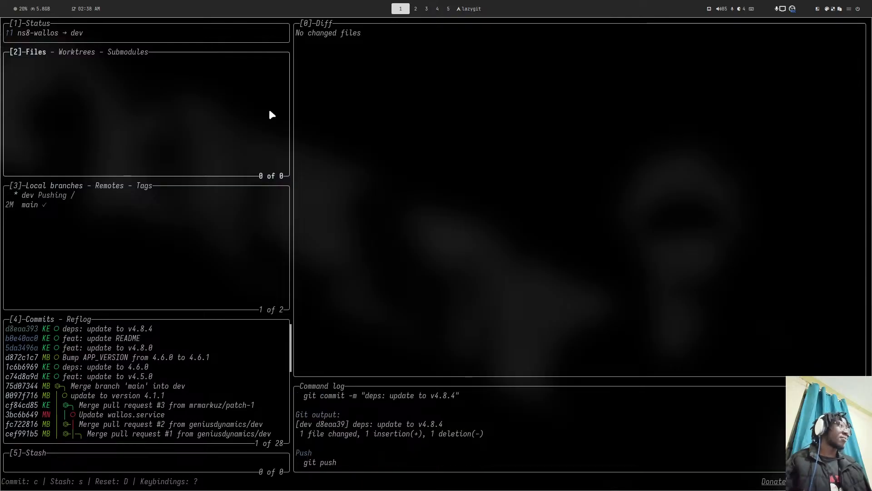
key("super+4")
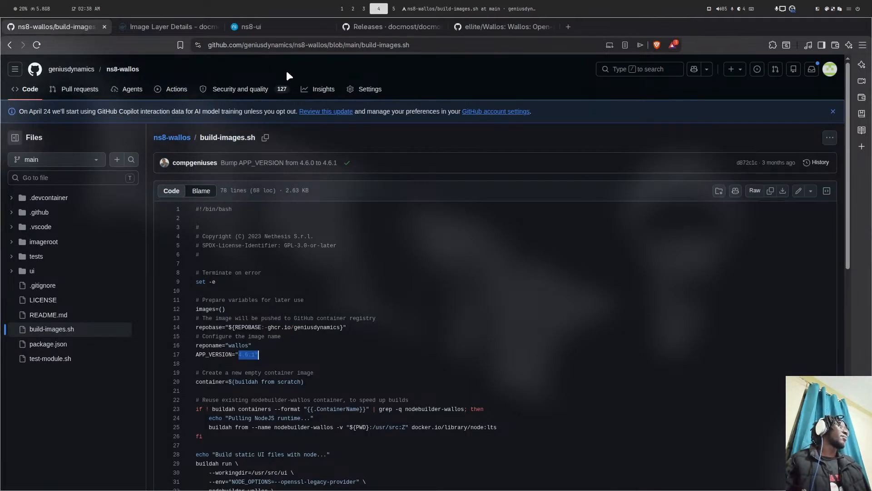
- Give vaultwarden1 FQDN vault.ds.genius.ke, an admin token, Let's Encrypt and http2https, then save
left_click(251, 31)
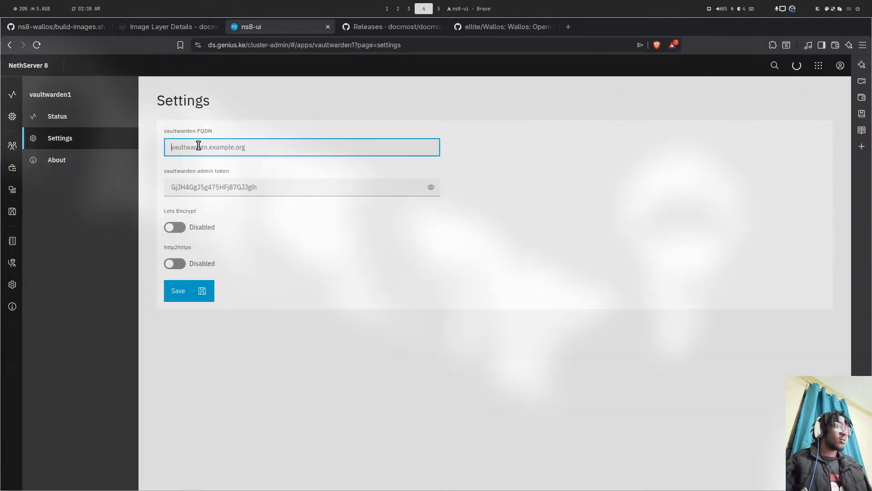
type("vault.ds.genius.ke")
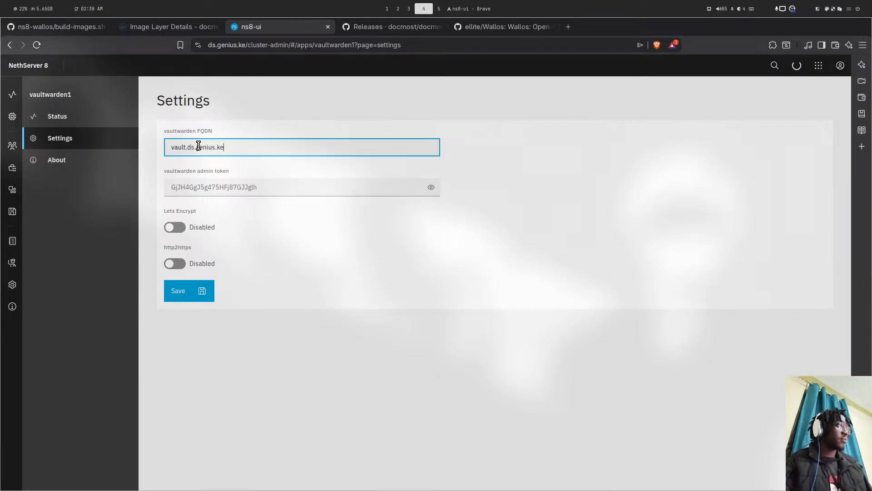
key("Tab")
type("•")
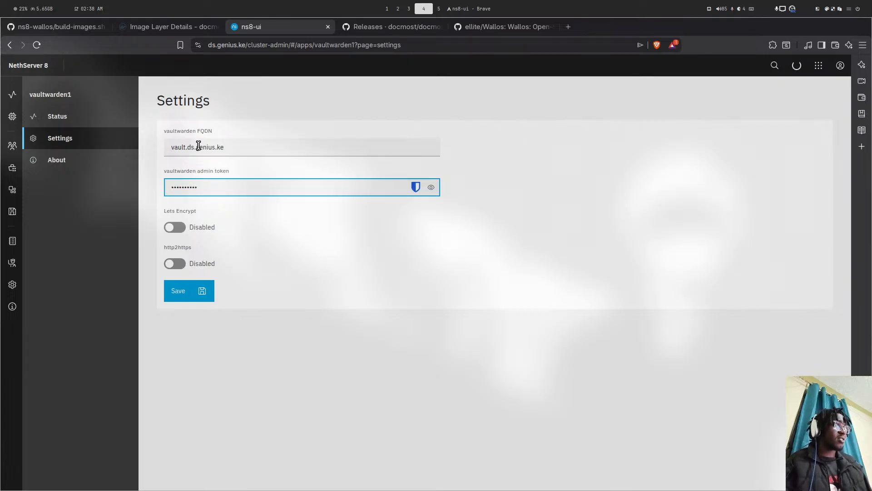
left_click(175, 227)
left_click(174, 263)
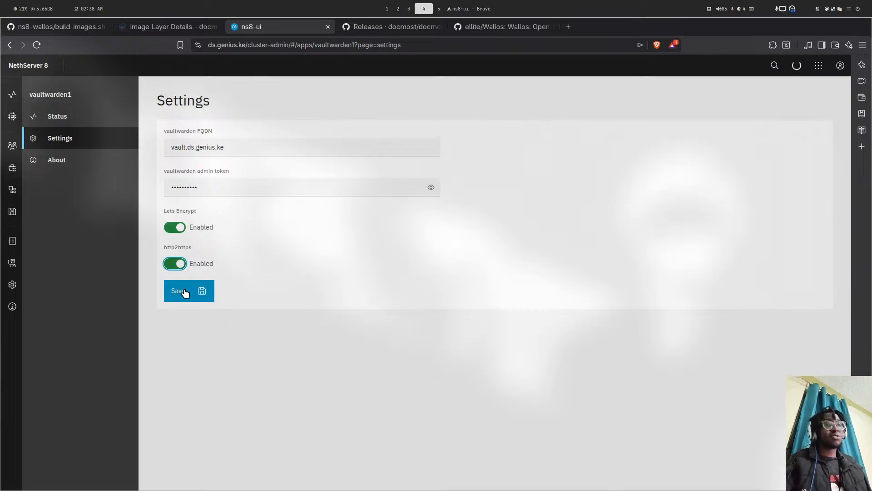
left_click(185, 292)
left_click(802, 65)
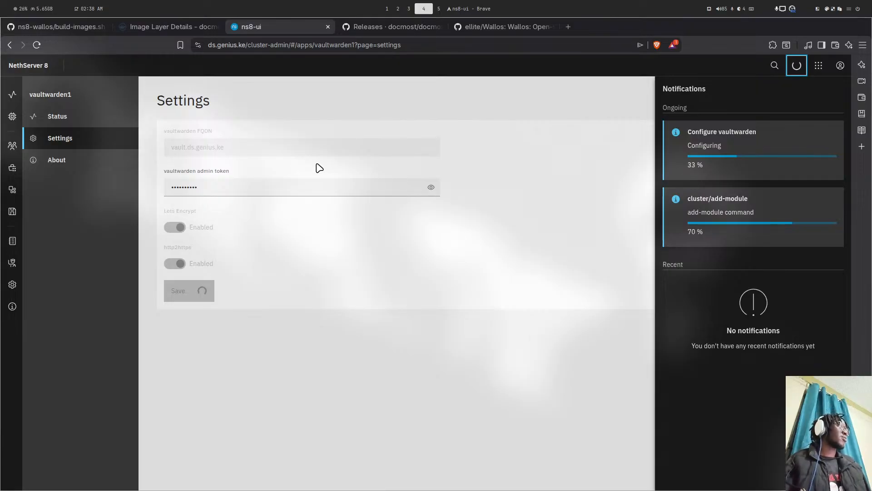
left_click(372, 28)
left_click(459, 26)
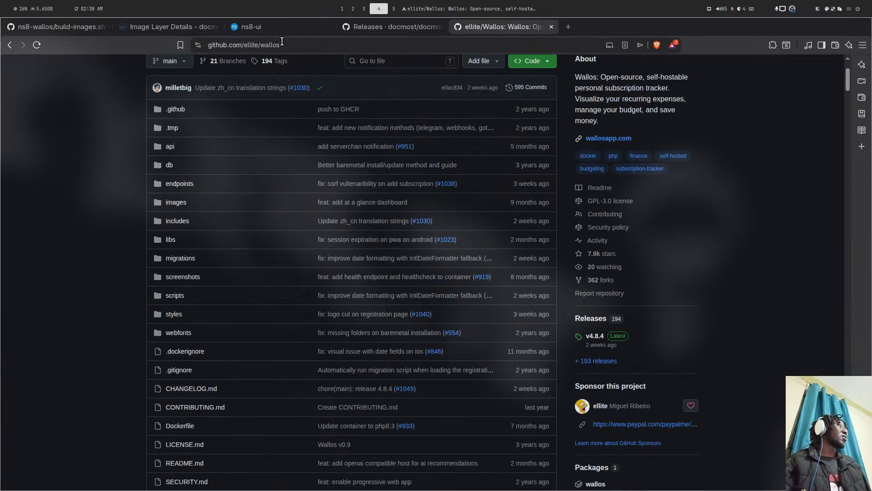
left_click(70, 27)
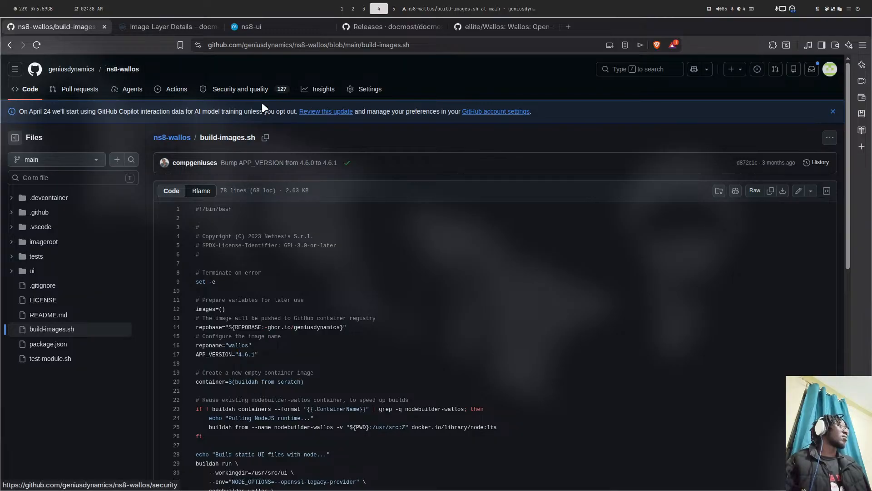
scroll(319, 109, "down", 10)
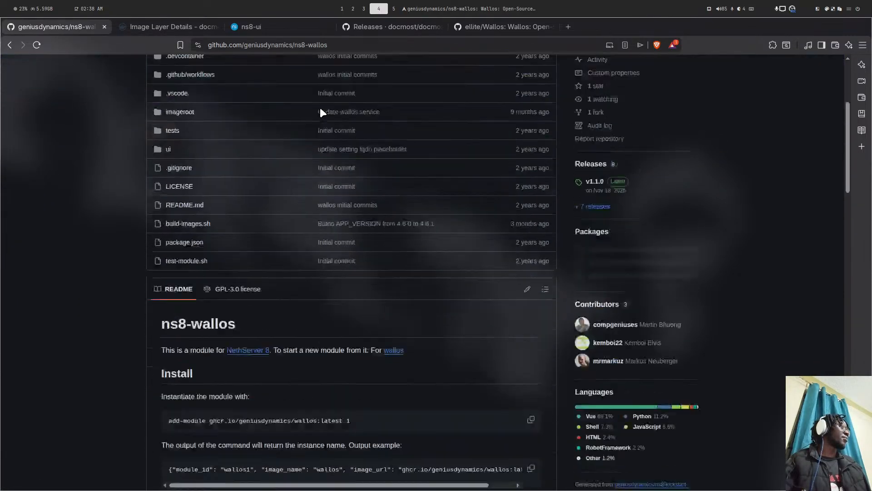
scroll(320, 112, "up", 10)
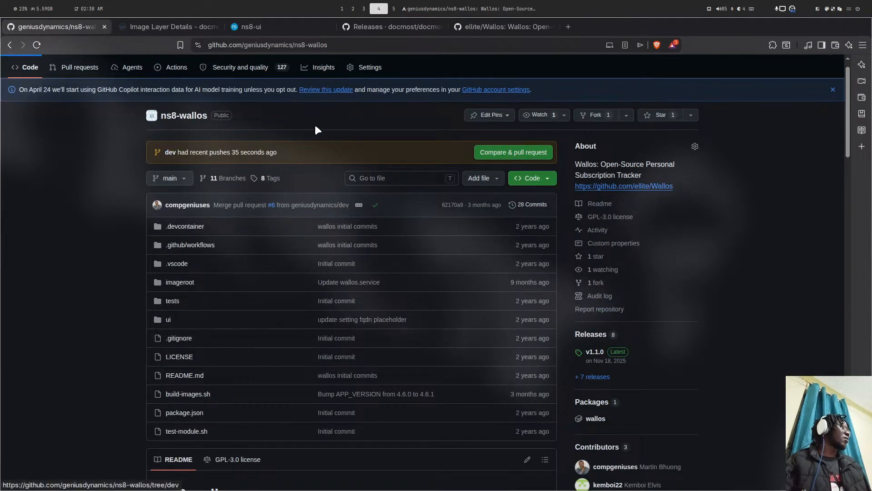
scroll(316, 126, "down", 3)
scroll(356, 111, "up", 4)
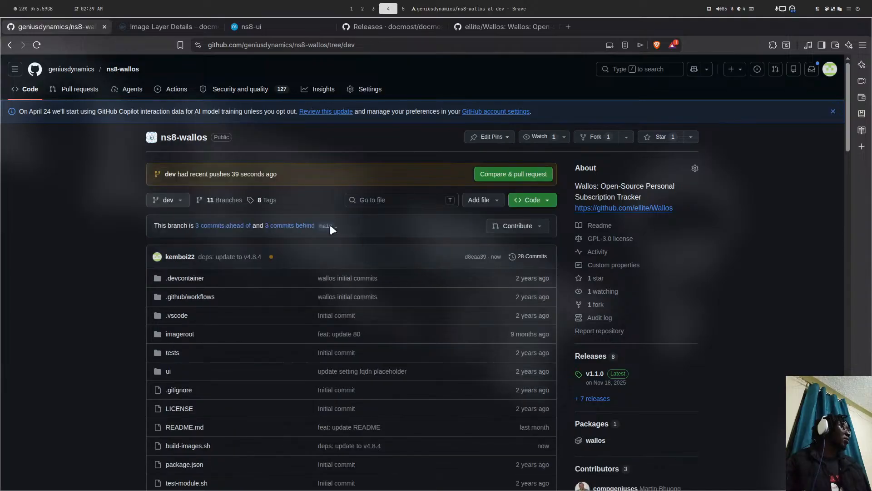
left_click(271, 257)
left_click(254, 115)
left_click(397, 26)
left_click(480, 26)
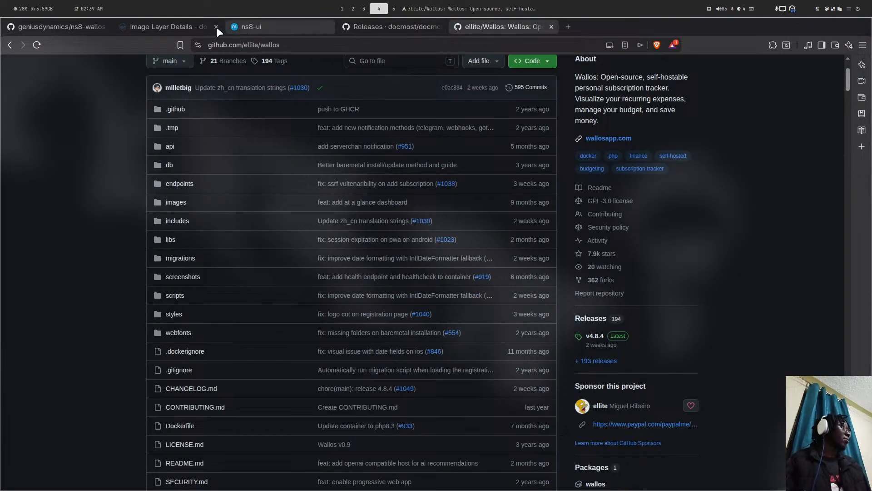
left_click(136, 26)
left_click(89, 25)
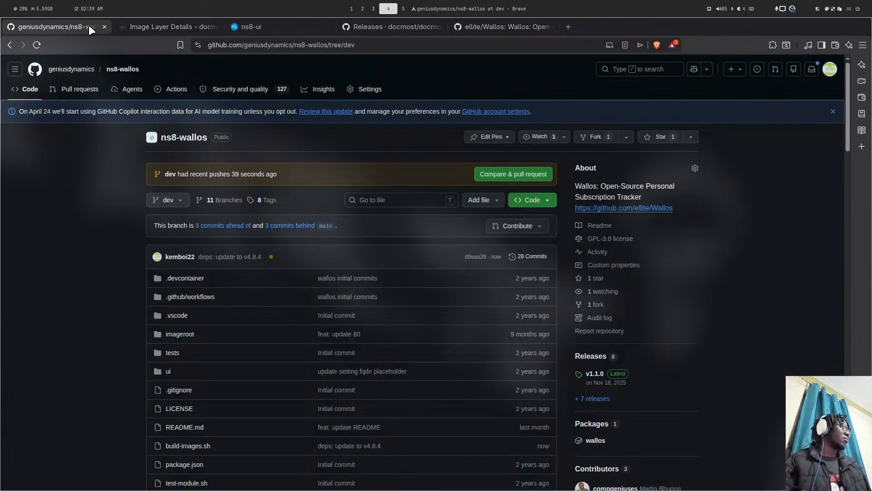
left_click(409, 30)
left_click(291, 25)
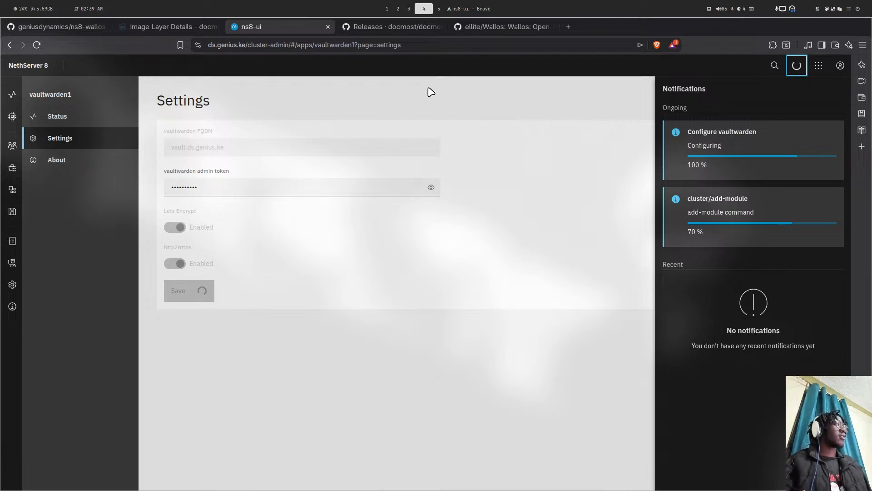
- Open vault.ds.genius.ke in a new tab from the selected FQDN text
left_click(355, 108)
left_click_drag(227, 148, 177, 132)
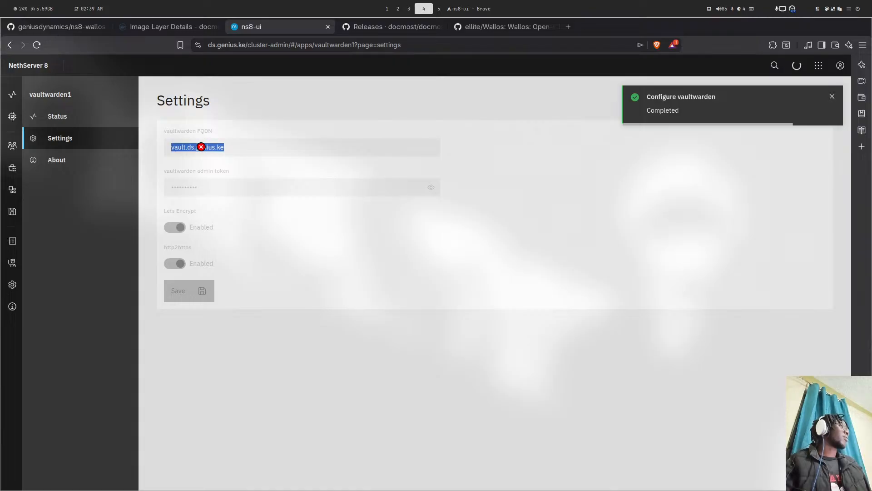
right_click(202, 147)
left_click(285, 220)
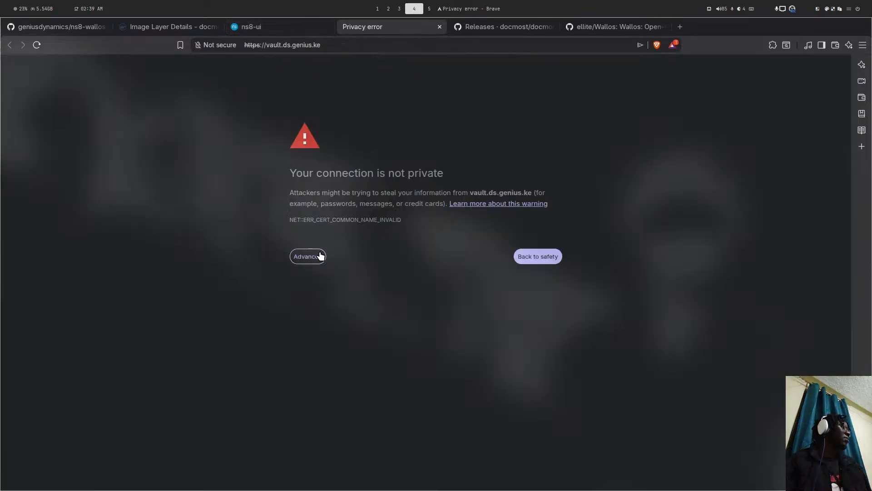
- Bypass the certificate warning for vault.ds.genius.ke, then show vaultwarden1's Status page
left_click(320, 256)
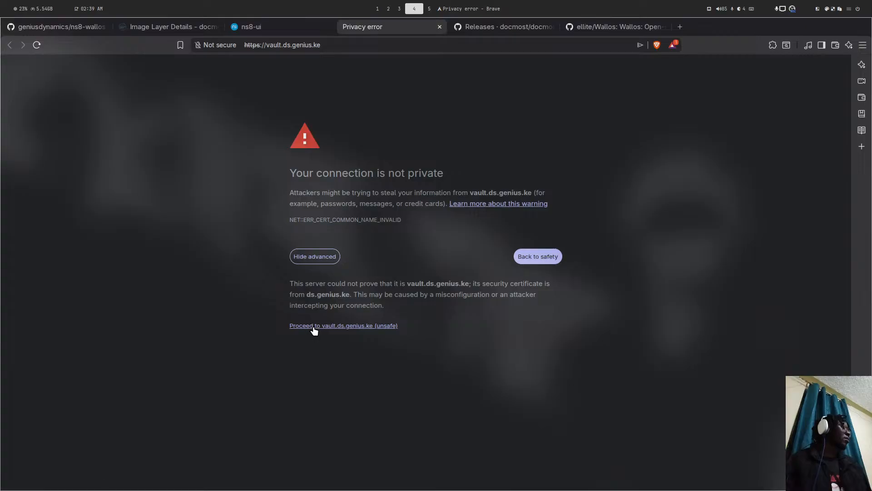
left_click(314, 326)
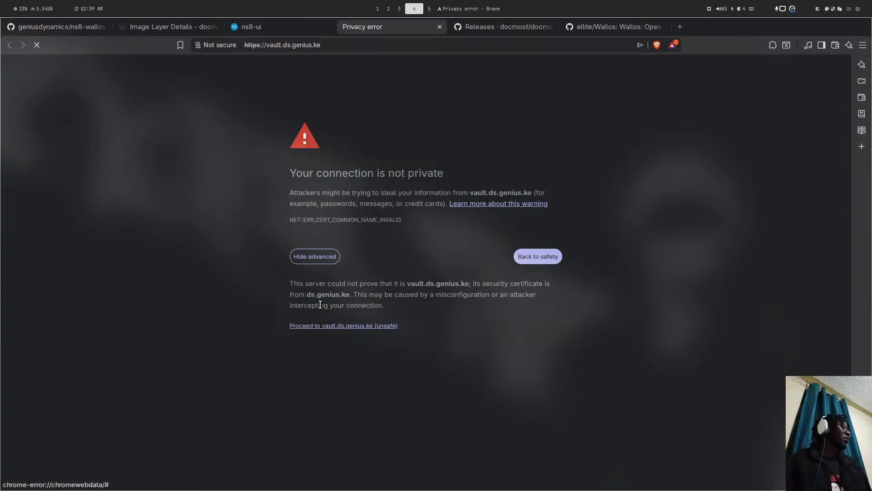
left_click(283, 26)
left_click(384, 27)
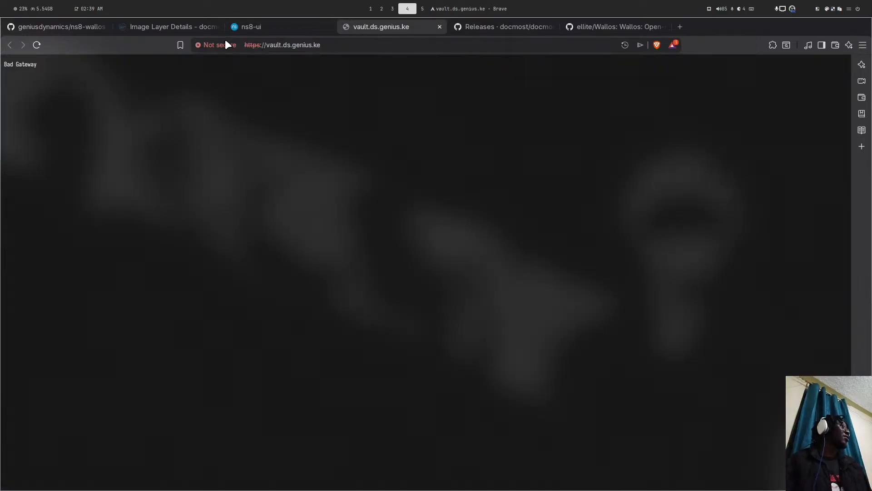
left_click(289, 26)
left_click(109, 117)
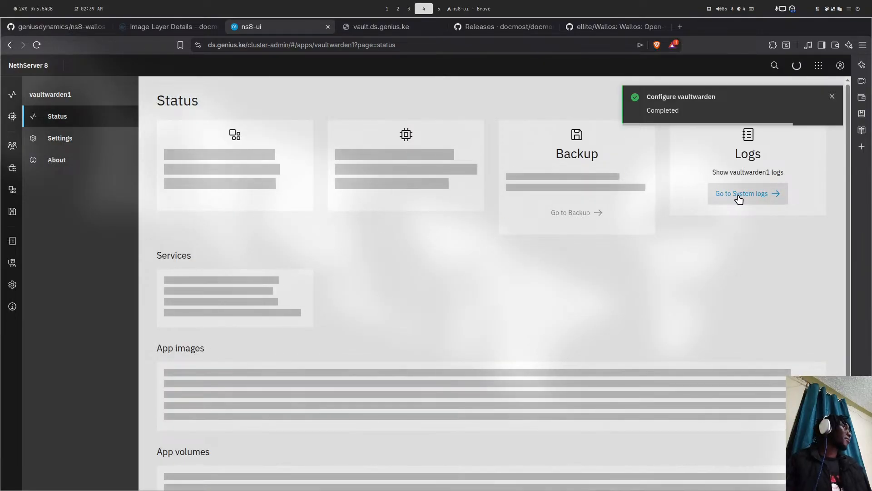
- Open vaultwarden1's System logs in live Follow mode
left_click(738, 195)
left_click(272, 233)
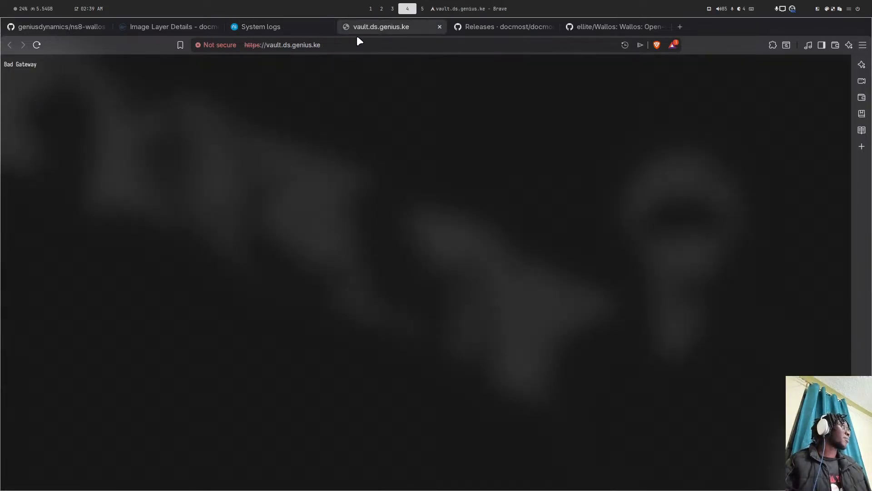
left_click(357, 28)
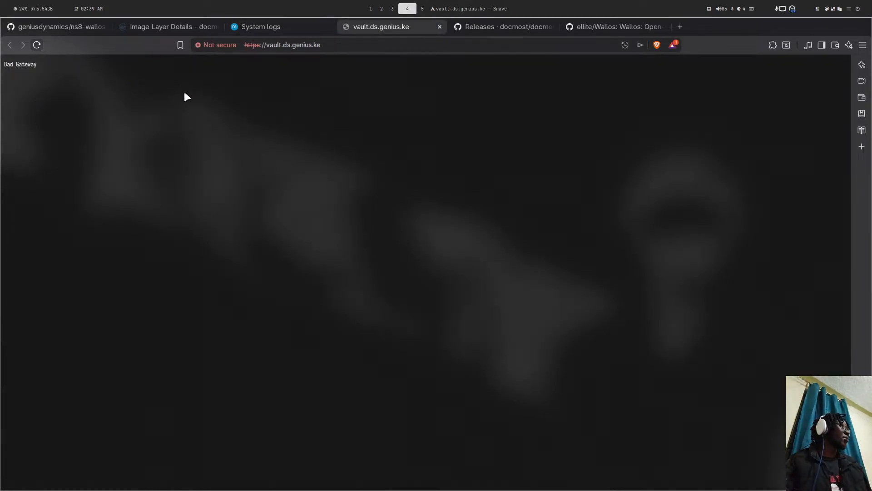
left_click(281, 24)
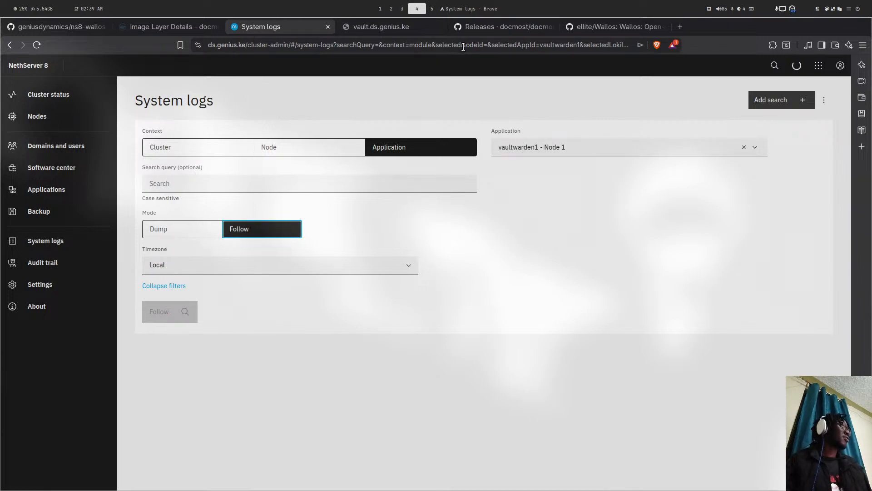
left_click(796, 67)
left_click(797, 68)
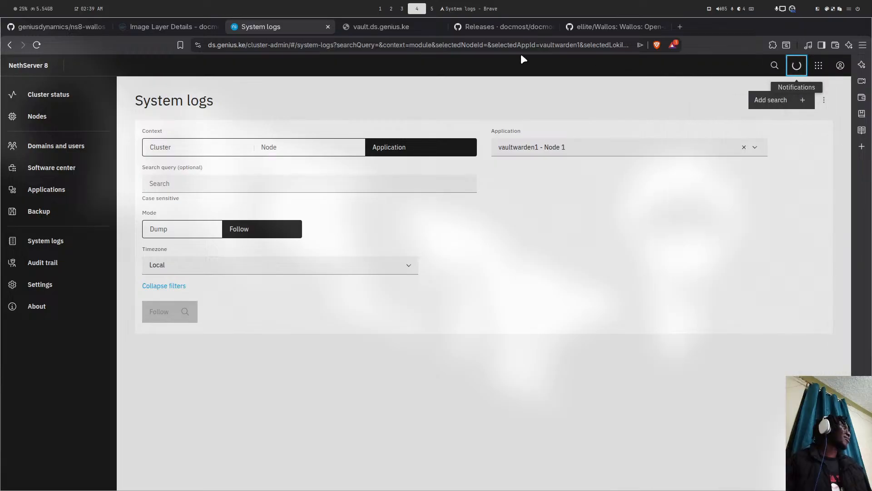
left_click(350, 27)
left_click(201, 28)
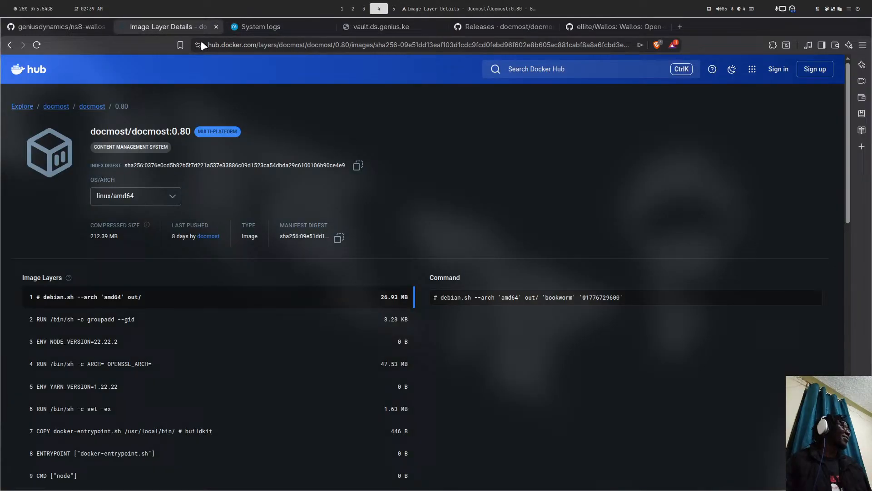
left_click(273, 27)
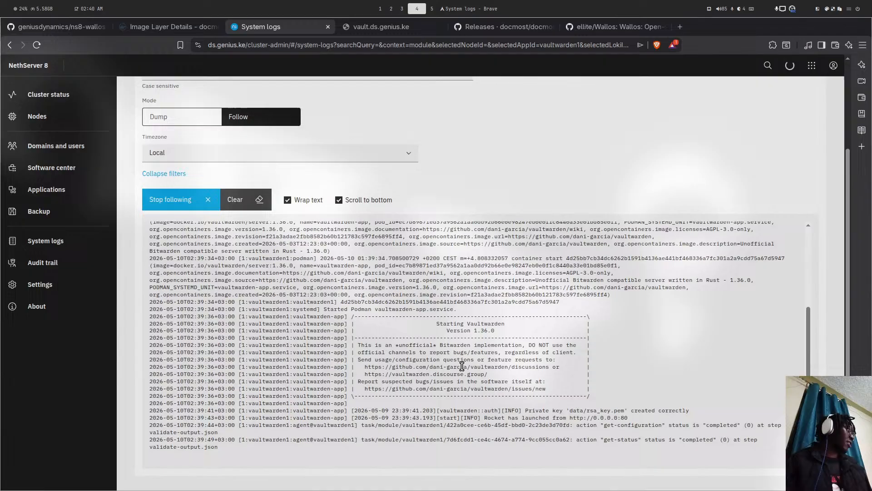
- Highlight the Vaultwarden 1.36.0 startup banner, then reload vault.ds.genius.ke
left_click_drag(472, 404, 317, 359)
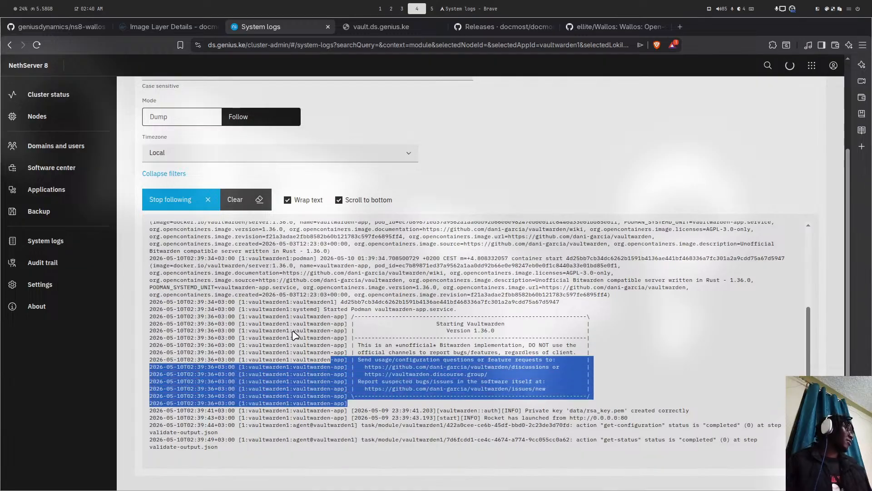
left_click(329, 316)
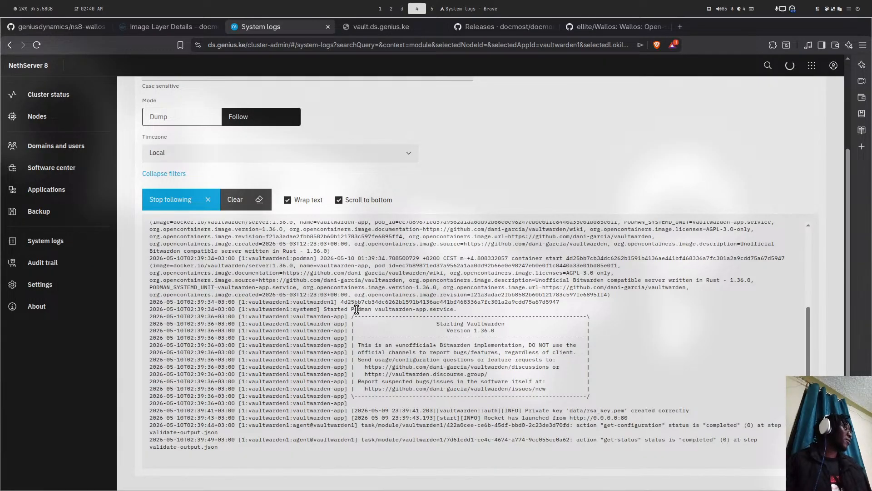
left_click(354, 23)
left_click(37, 45)
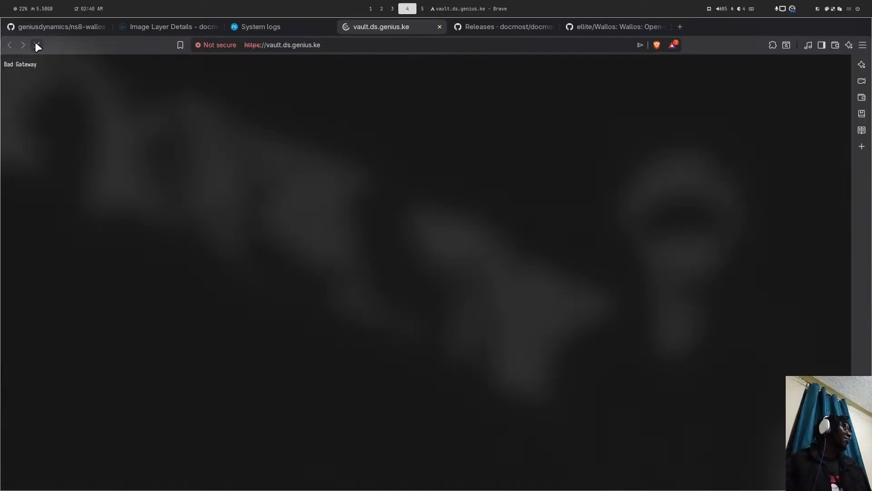
- Go to vault.ds.genius.ke/admin by appending /admin to the address
left_click_drag(354, 45, 232, 139)
left_click(232, 139)
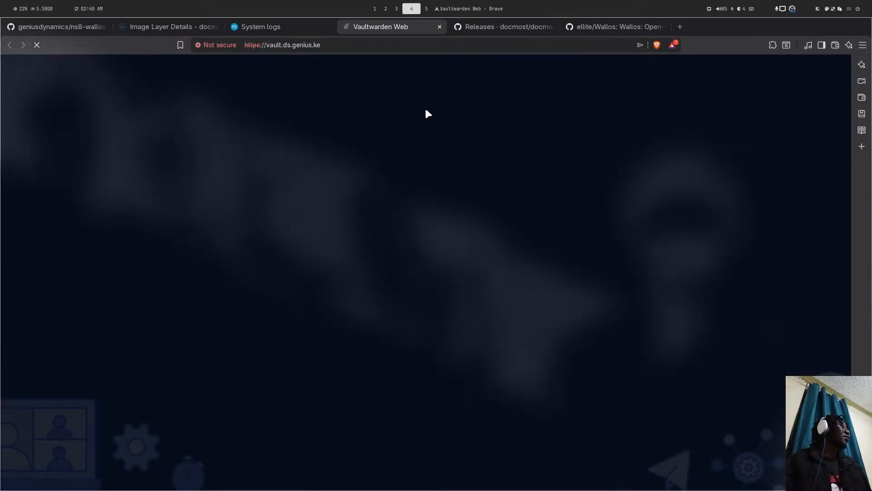
key("ctrl+l")
left_click(381, 45)
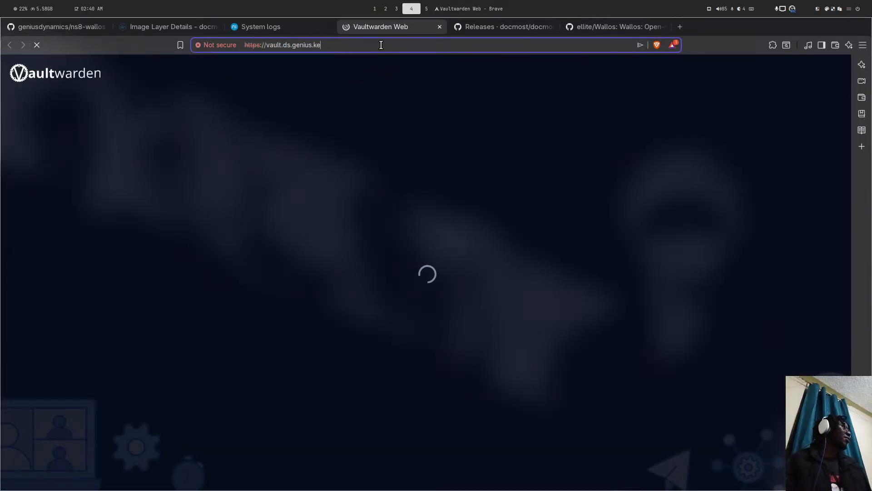
type("/admin")
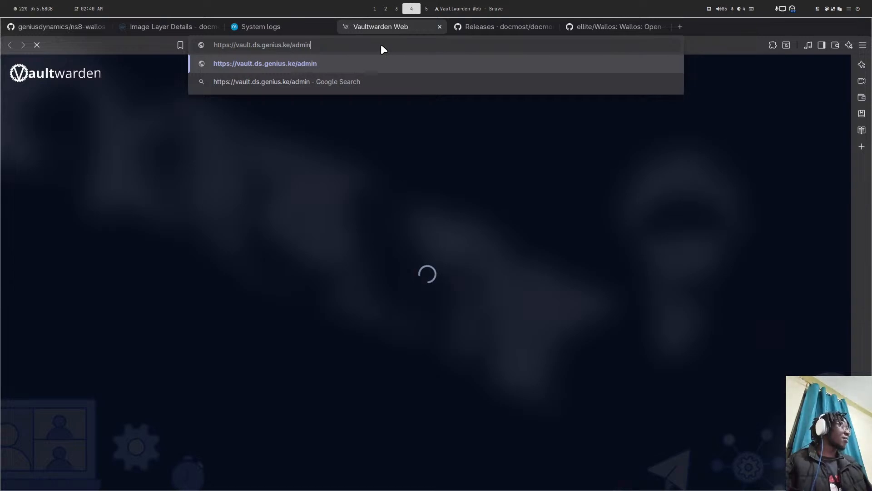
key("Return")
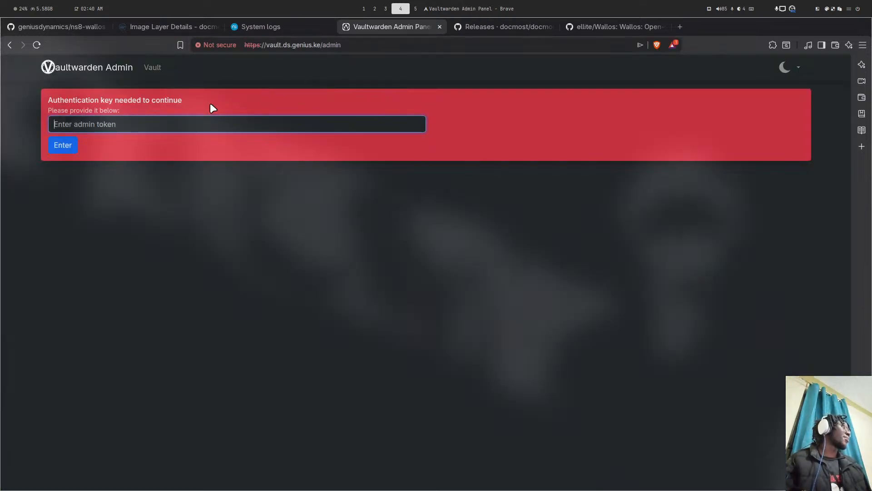
- Submit the admin token, which Vaultwarden rejects as invalid
left_click(100, 119)
type("••••")
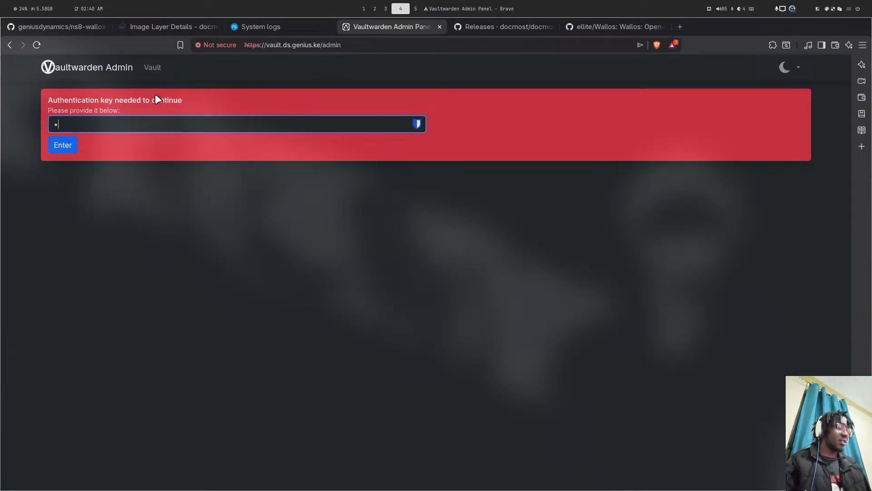
type("•••••")
key("Return")
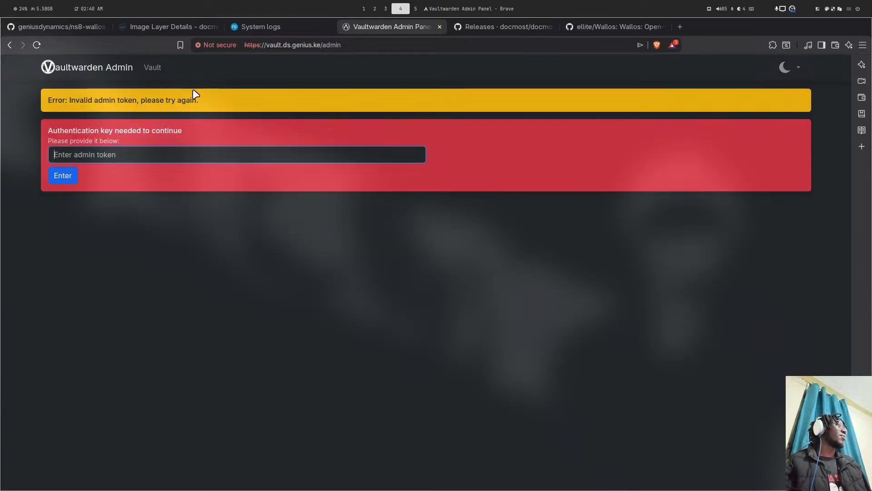
left_click(132, 155)
left_click(261, 27)
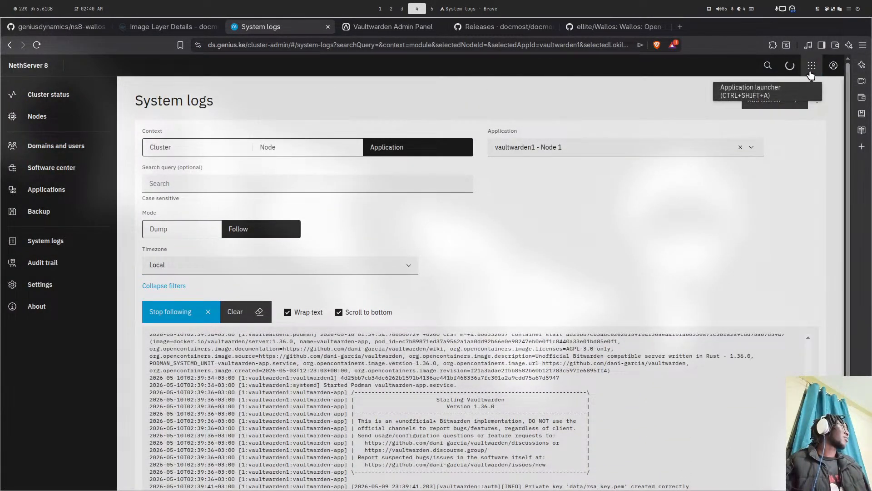
- Open vaultwarden1's Settings page from the application launcher
left_click(812, 65)
left_click(788, 167)
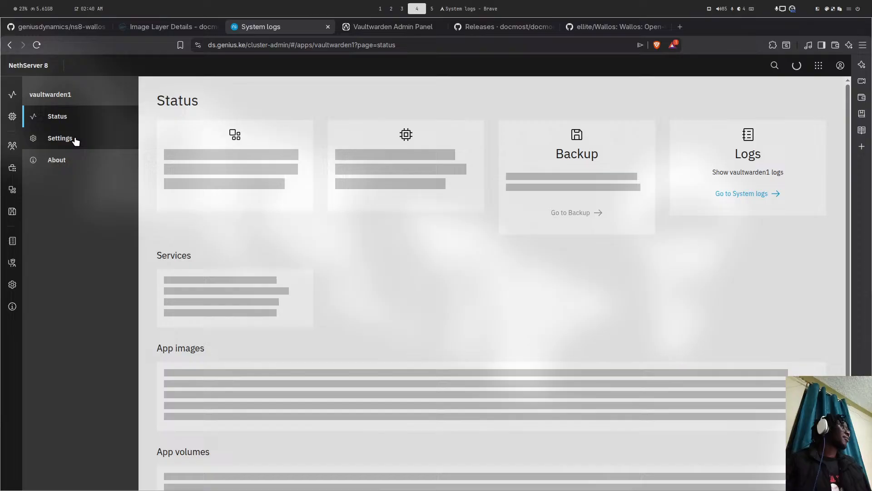
left_click(95, 133)
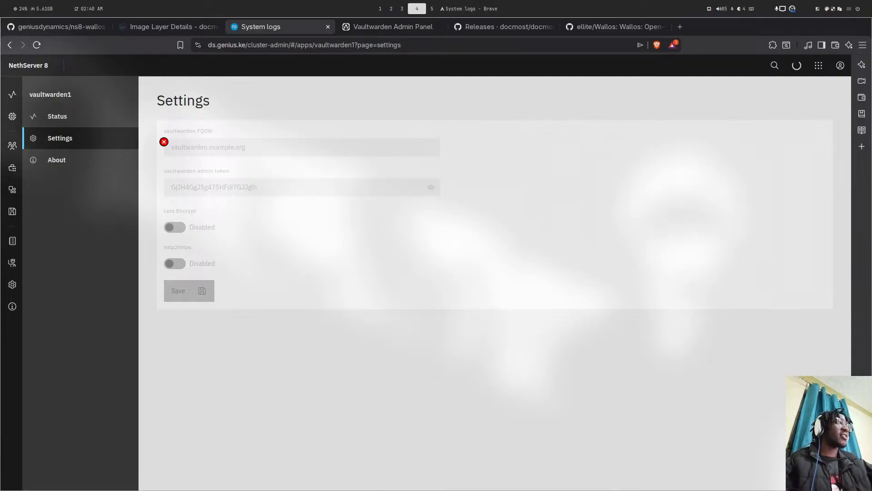
- Reveal and select the stored admin token, which turns out to be an argon2id hash
left_click(430, 187)
mouse_move(241, 187)
left_mouse_down()
mouse_move(228, 188)
mouse_move(255, 188)
left_mouse_up()
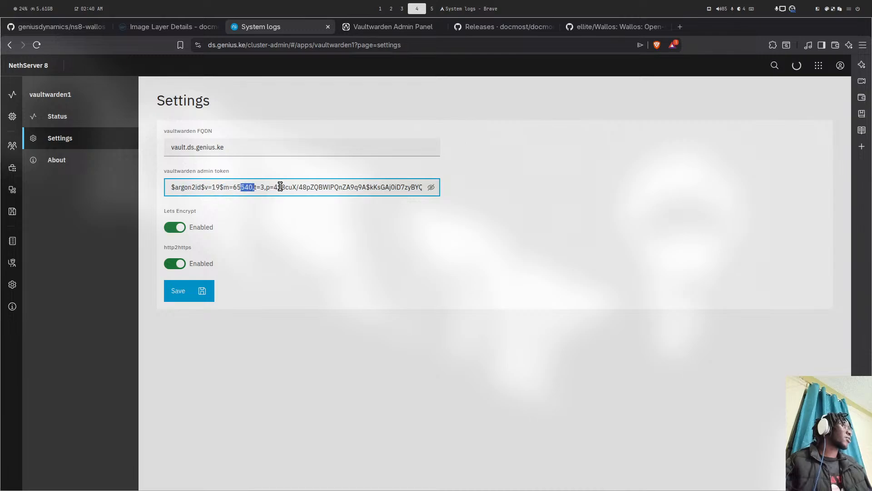
key("ctrl+a")
left_click(364, 185)
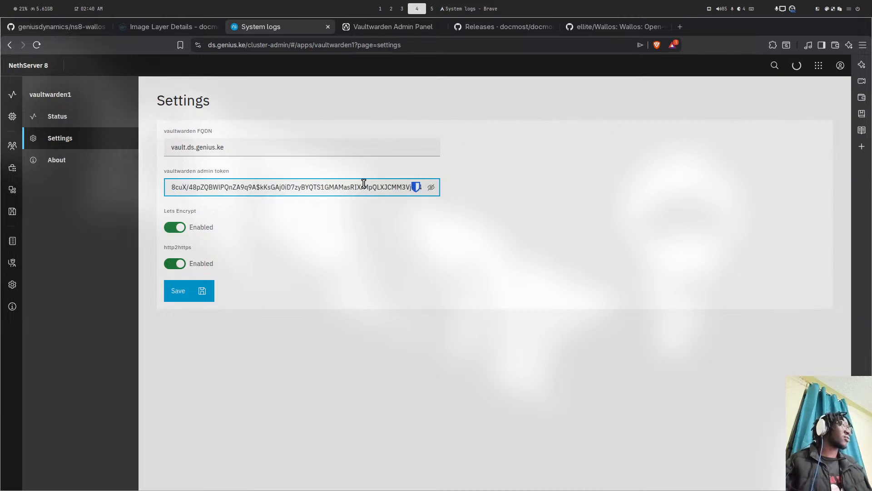
key("super+5")
key("super+4")
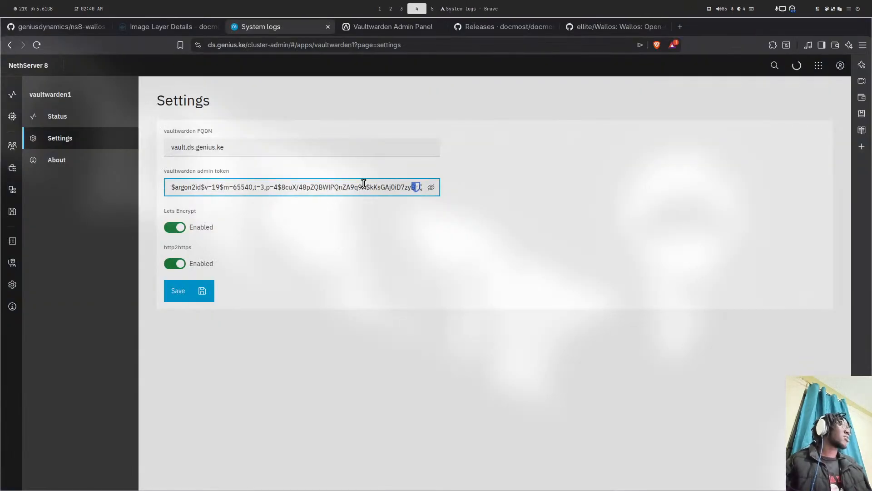
key("super+5")
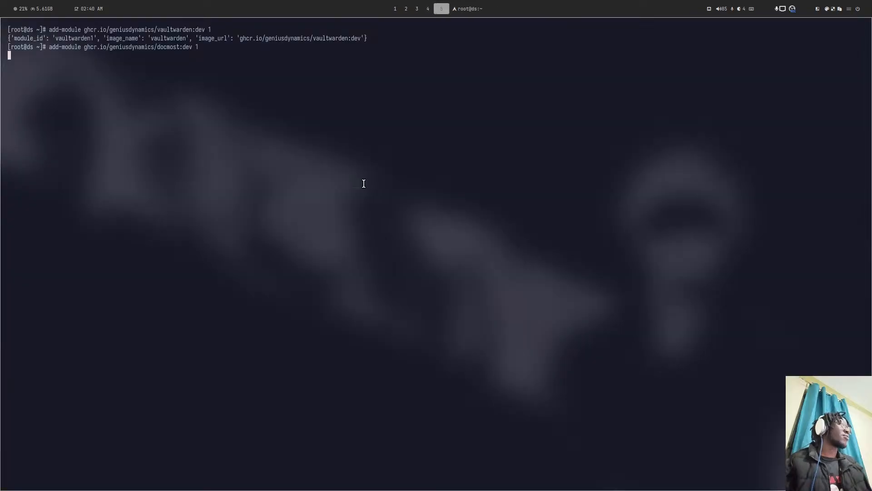
key("super+3")
key("super+4")
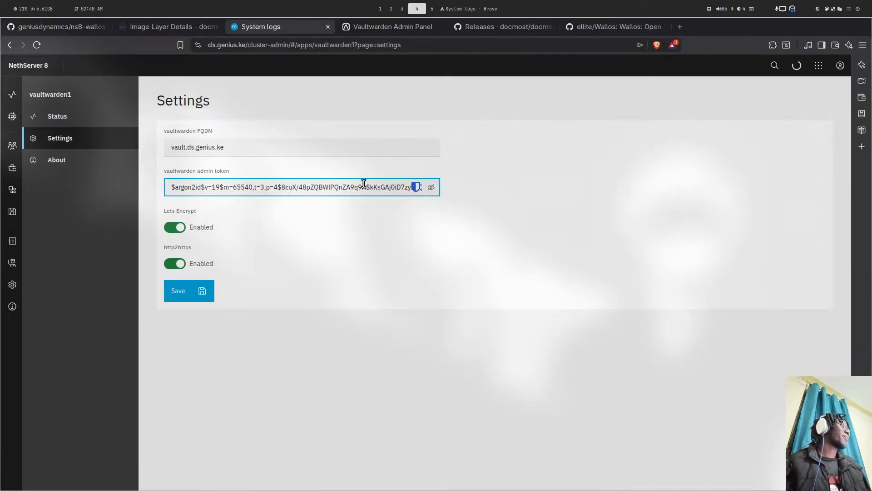
key("super+3")
key("super+4")
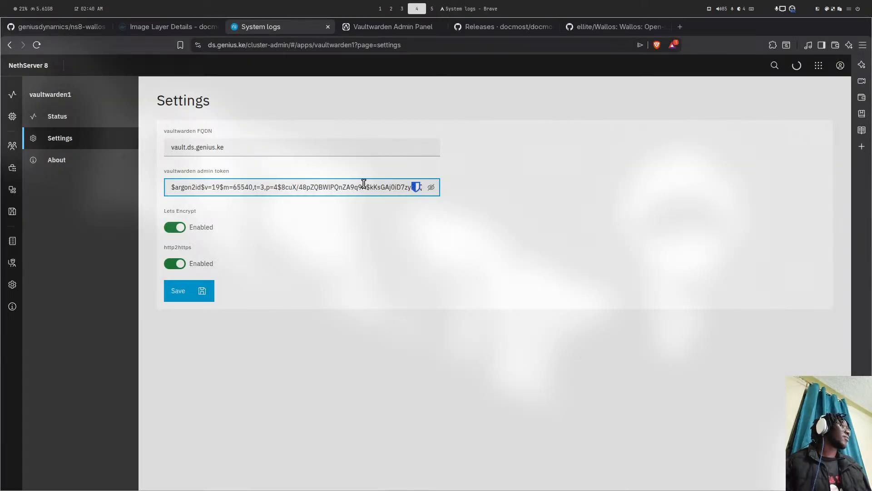
- Enter the admin token twice at vault.ds.genius.ke/admin; each attempt is rejected
left_click(426, 25)
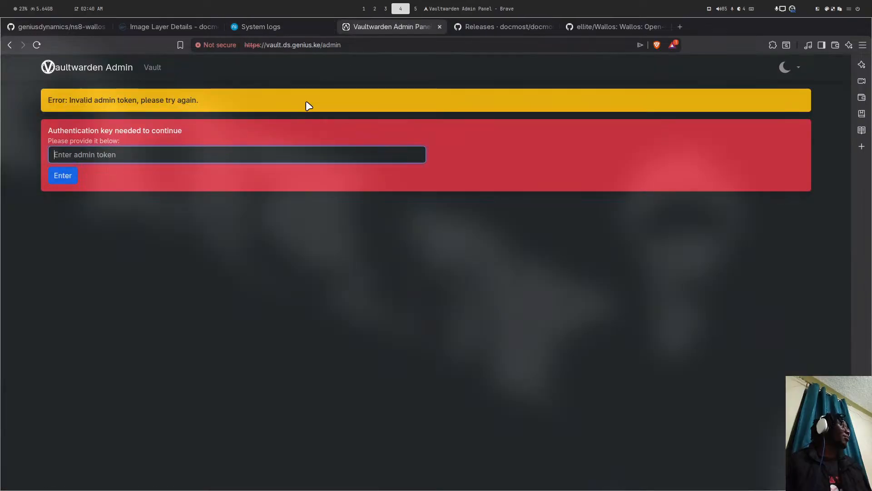
type("•••••")
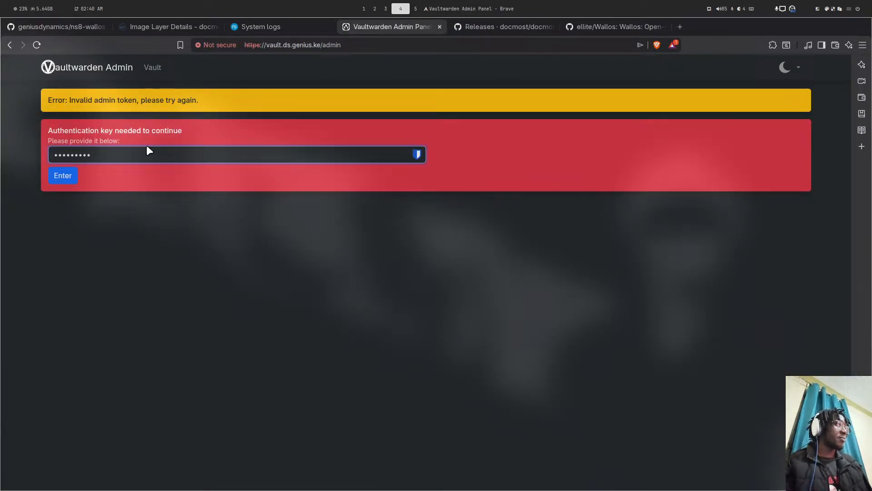
key("Return")
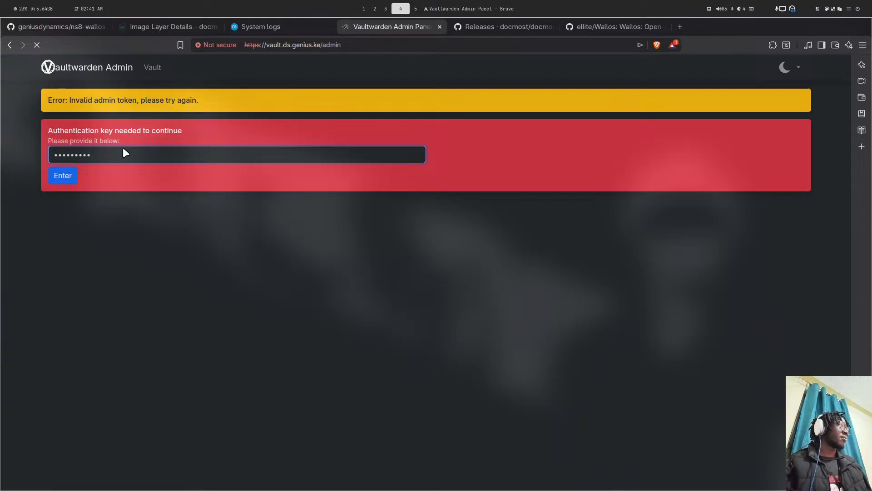
type("•")
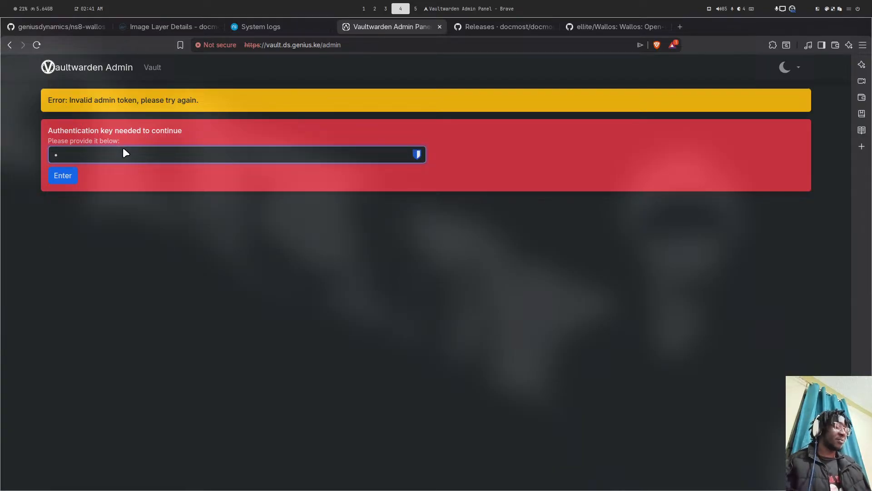
type("••••••••")
key("Return")
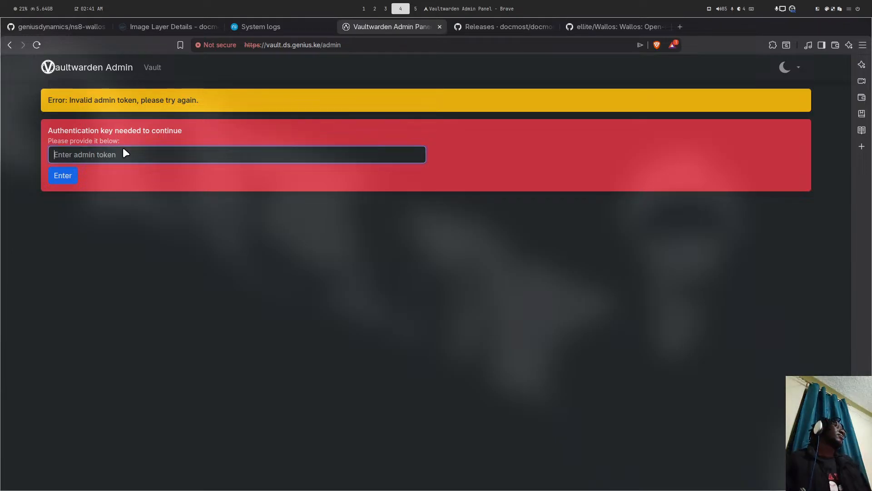
key("super+1")
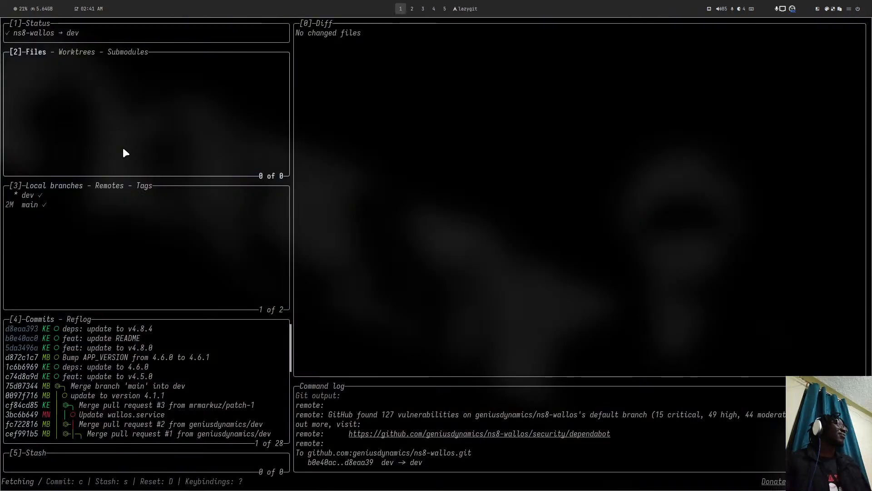
key("super+5")
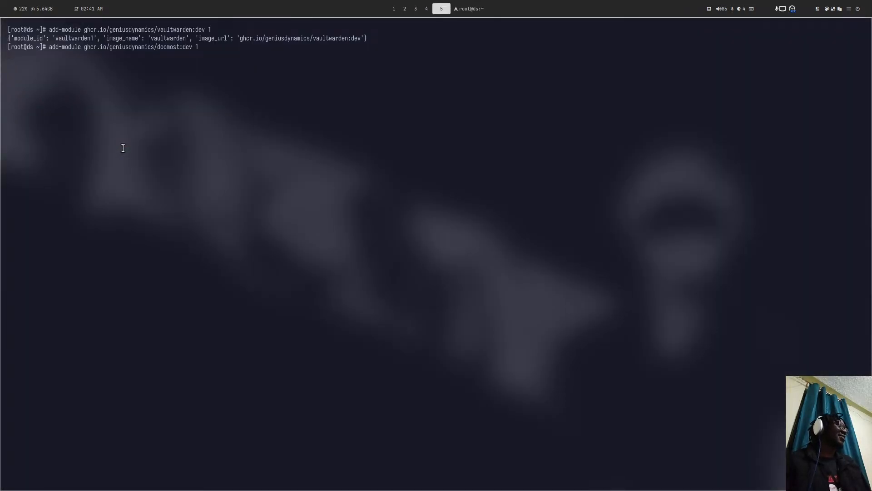
key("super+2")
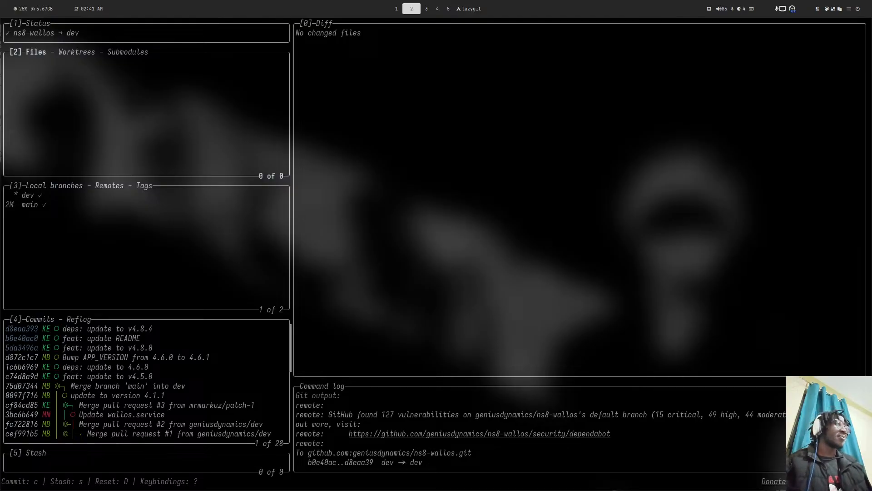
key("super+shift+1")
key("q")
key("super+4")
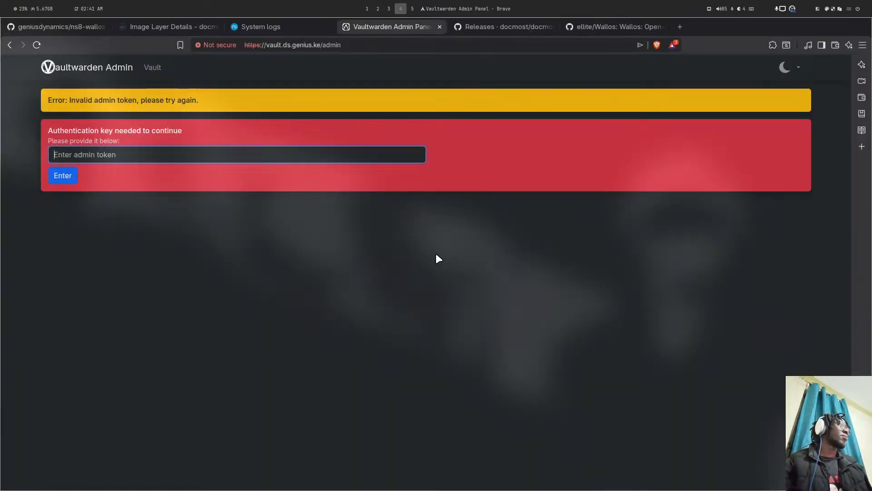
- Go back to vaultwarden1 Settings, inspect the admin token hash's start, and bring up the context menu
left_click(268, 26)
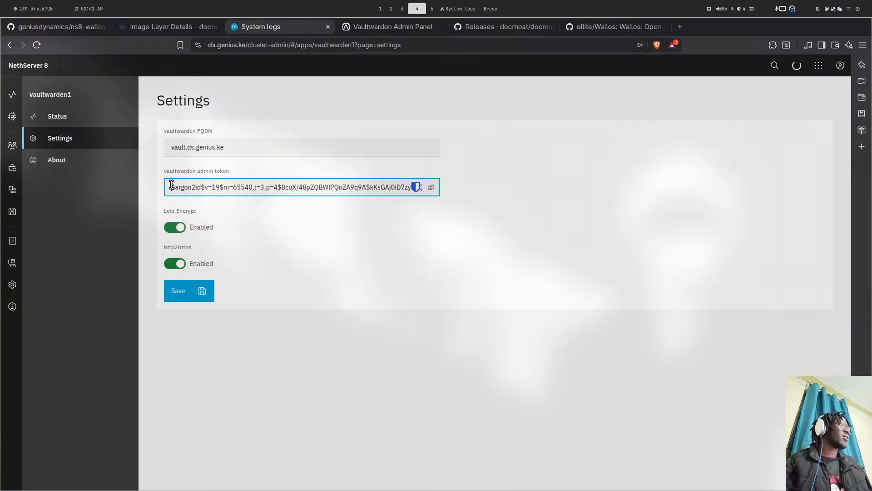
left_click_drag(171, 184, 466, 192)
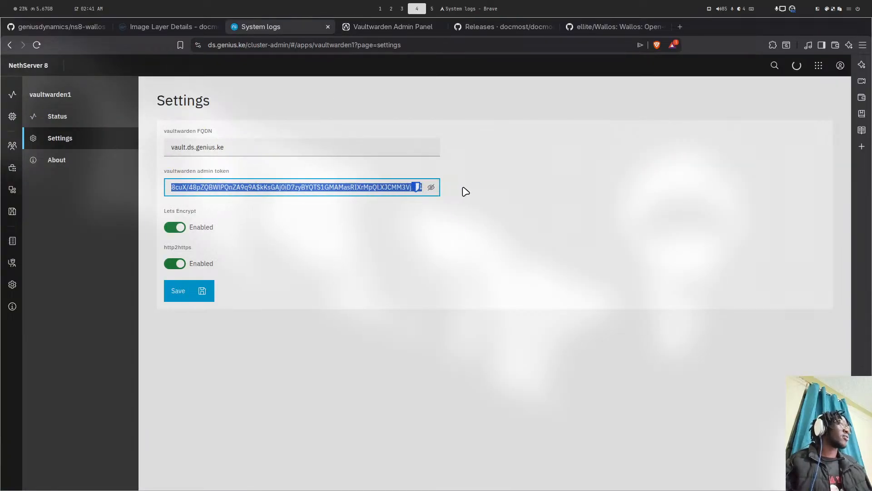
left_click_drag(247, 189, 190, 187)
left_click(201, 184)
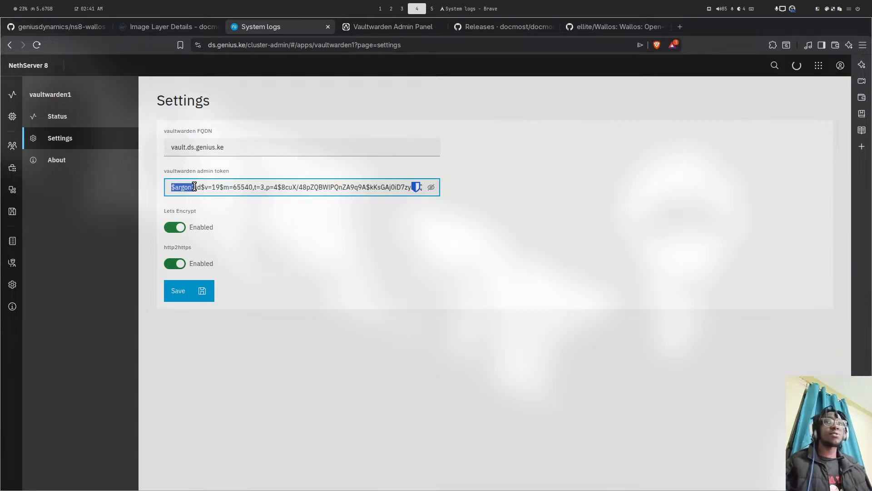
left_click(195, 186)
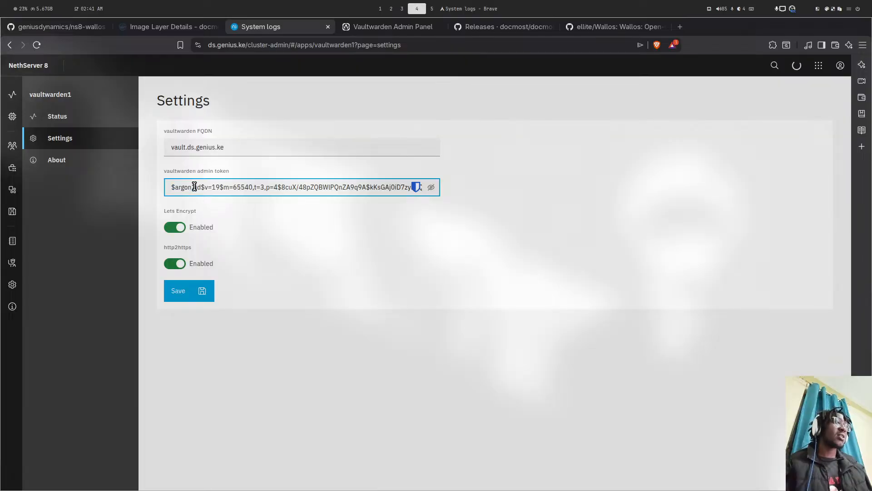
right_click(152, 159)
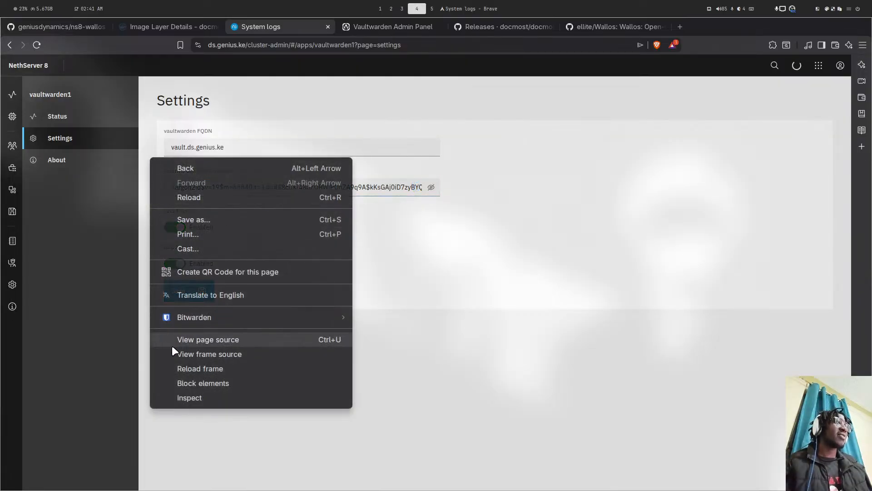
- Open DevTools' Network panel, reload the vaultwarden1 settings page, and enlarge the panel
left_click(178, 397)
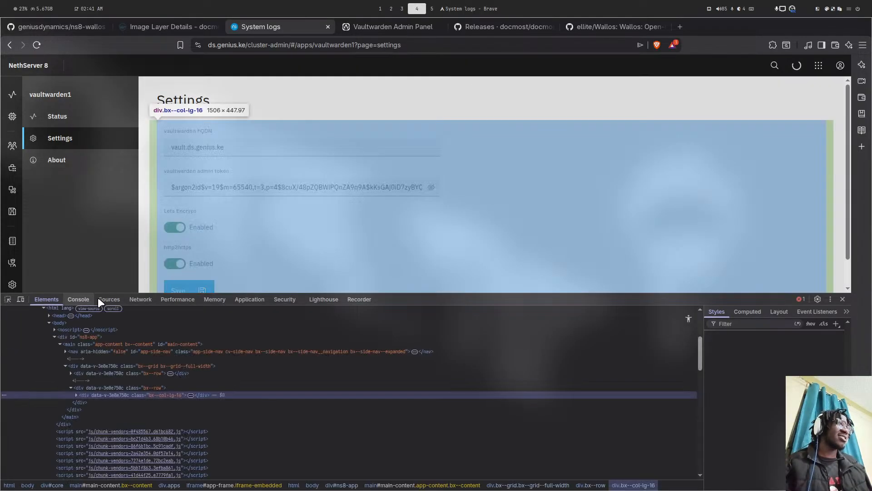
left_click(132, 299)
left_click(77, 120)
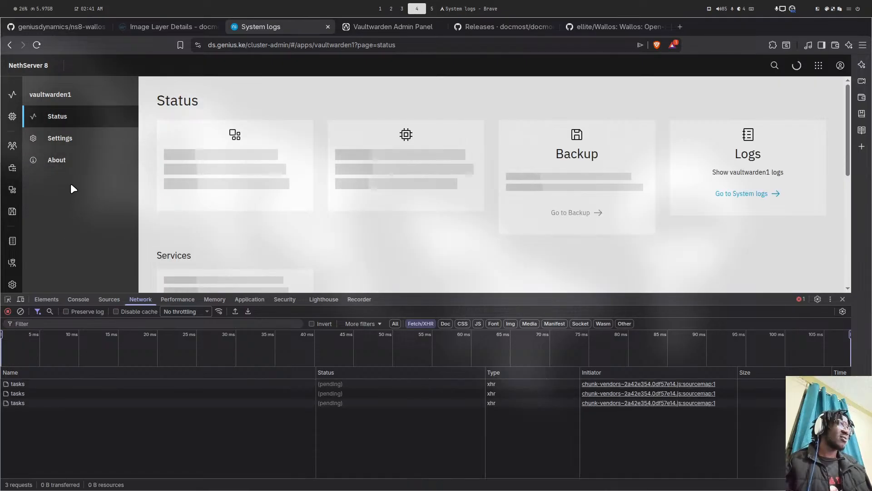
left_click(85, 147)
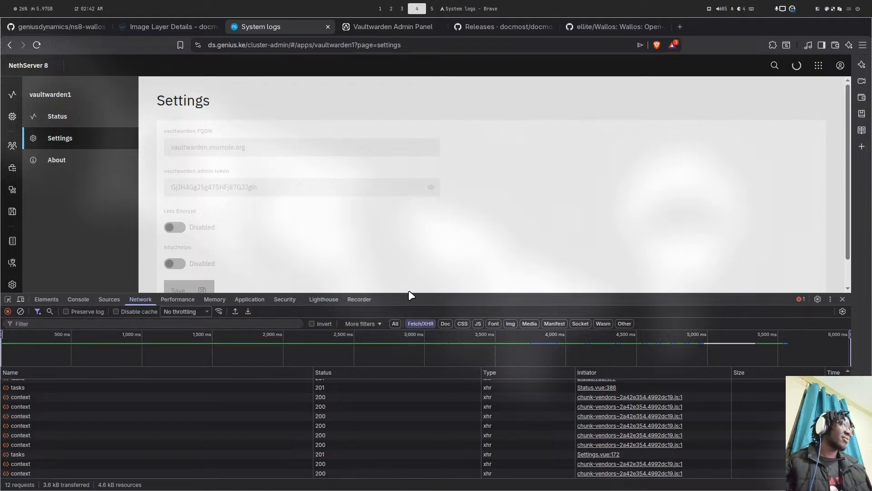
left_click_drag(408, 293, 399, 157)
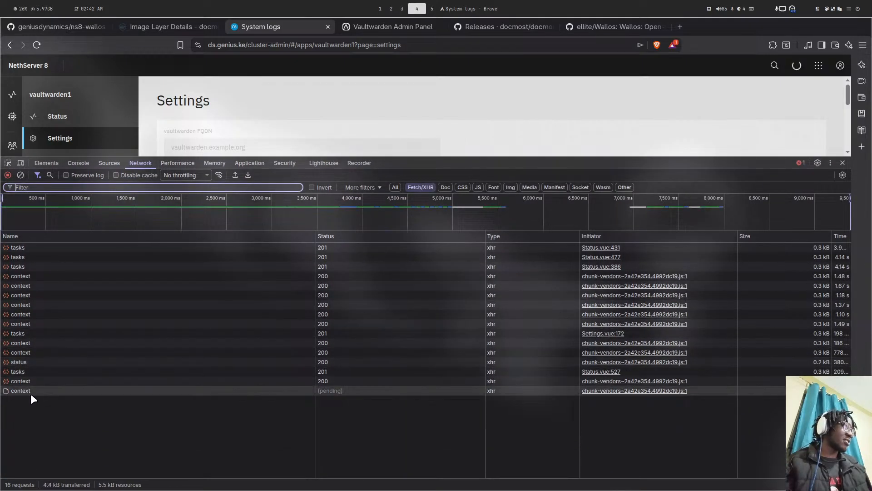
- Preview the last status response, expand data > output, and copy the ADMIN_TOKEN_UNHASHED value
left_click(18, 391)
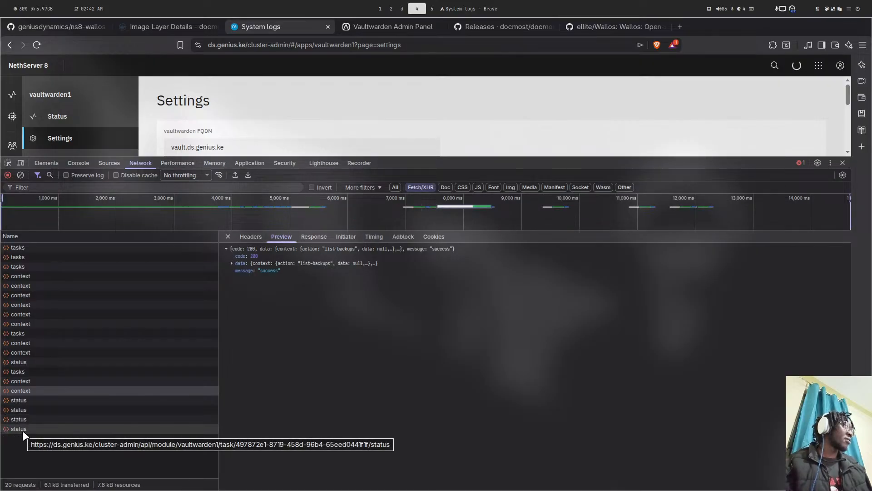
left_click(23, 430)
left_click(255, 263)
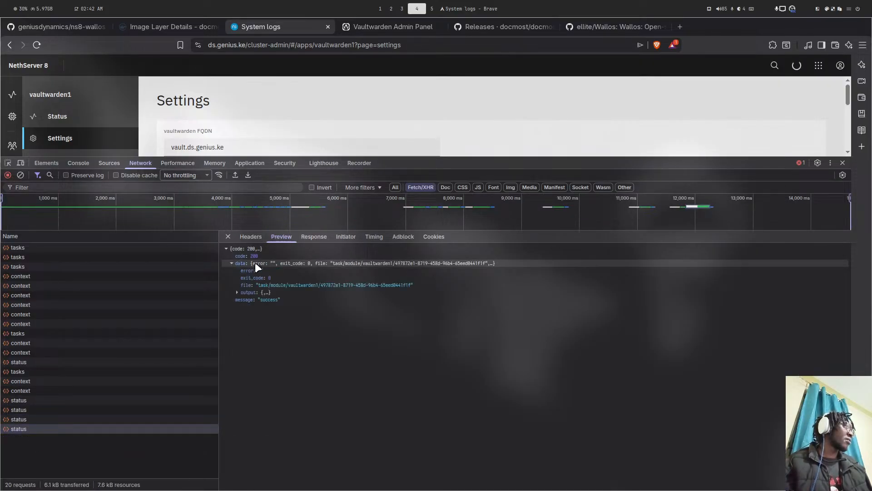
left_click(244, 292)
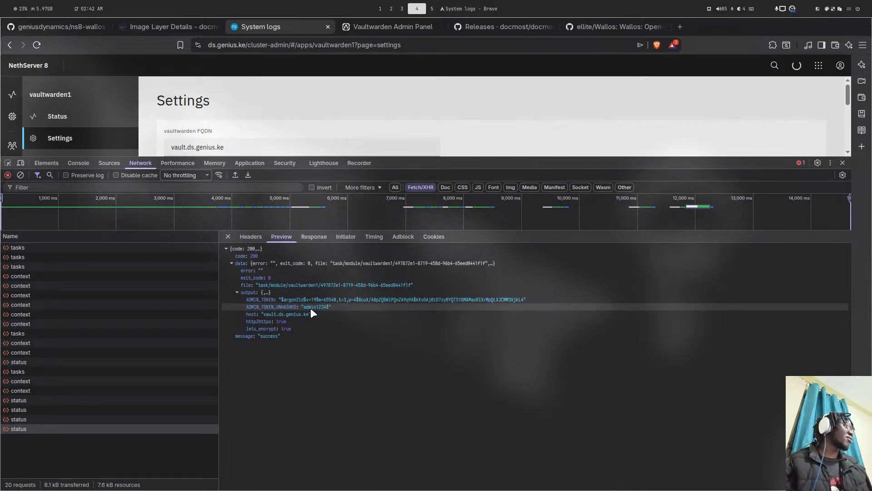
left_click_drag(327, 304, 329, 304)
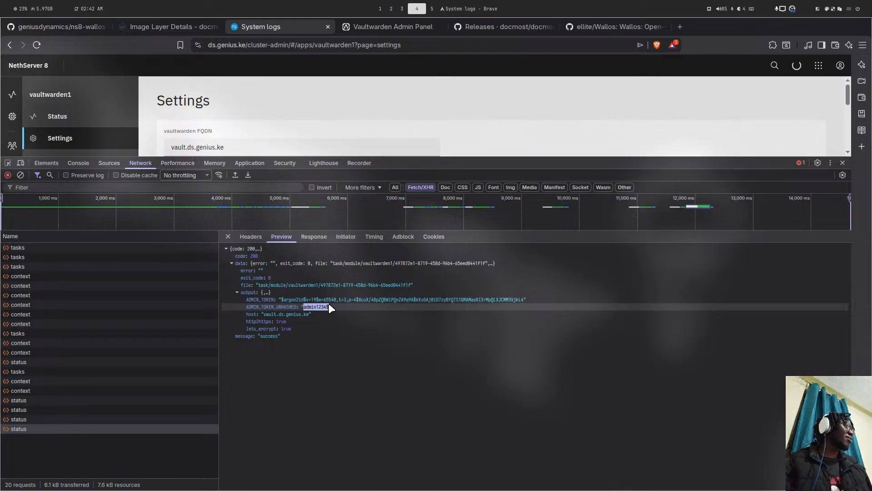
right_click(329, 304)
left_click(355, 276)
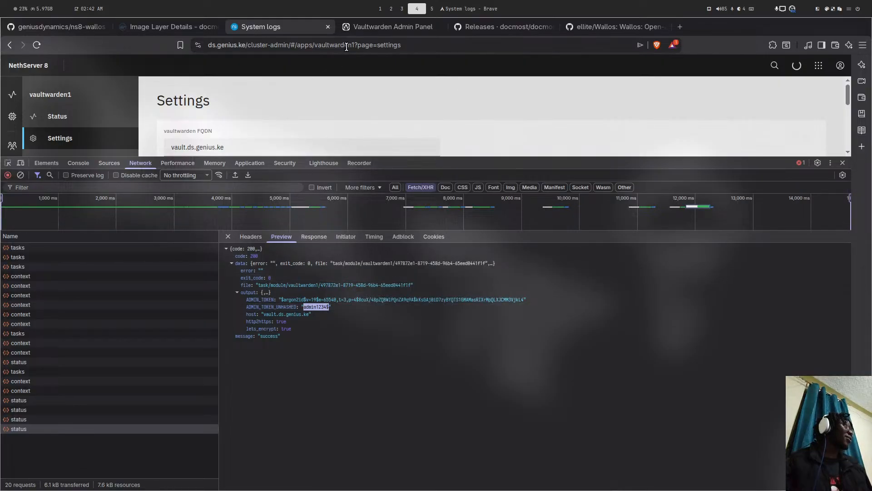
- Paste the unhashed admin token into the Vaultwarden Admin login and submit it
left_click(359, 26)
left_click(127, 148)
key("ctrl+v")
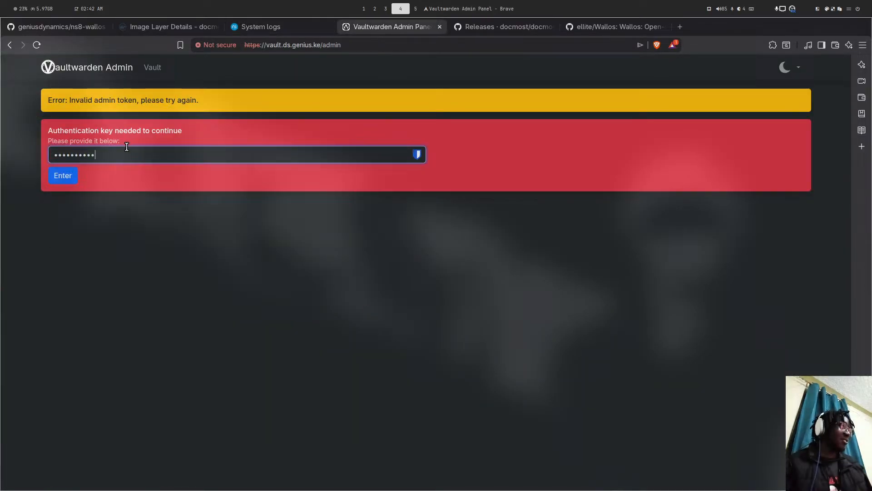
key("Return")
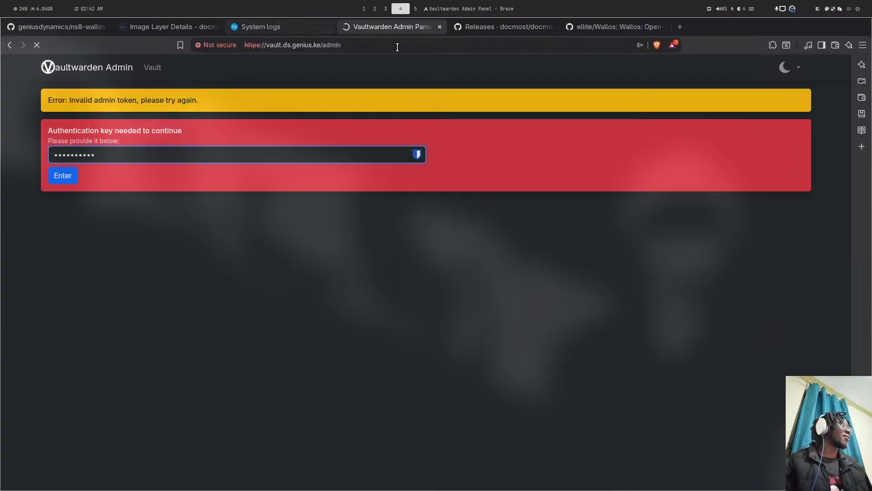
- Close DevTools on the NethServer page, toggle the admin token's visibility, and return to Vaultwarden Admin
left_click(302, 24)
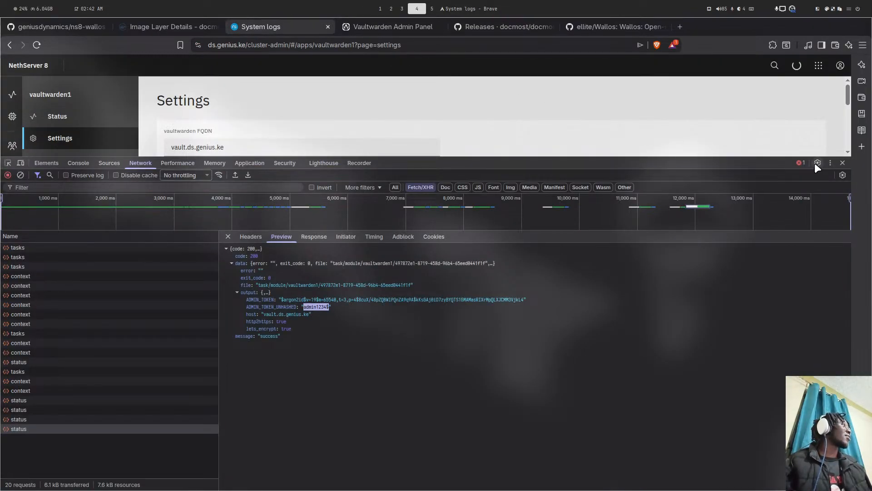
left_click(843, 162)
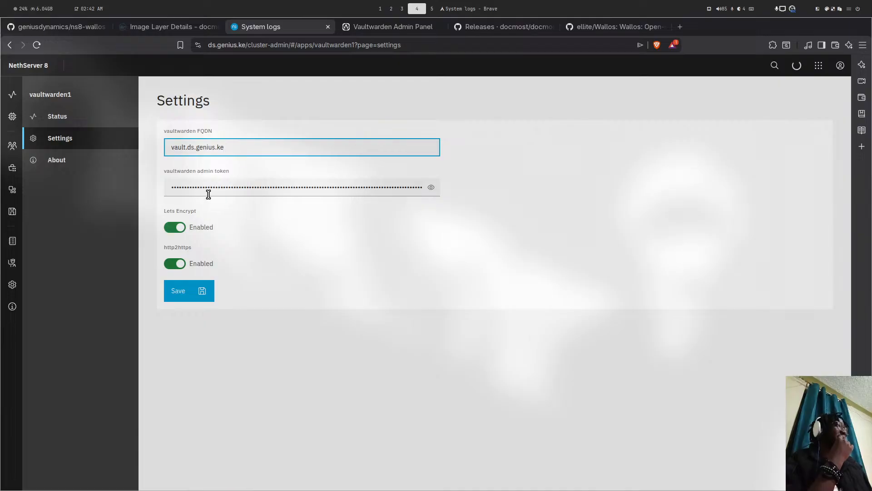
left_click(431, 187)
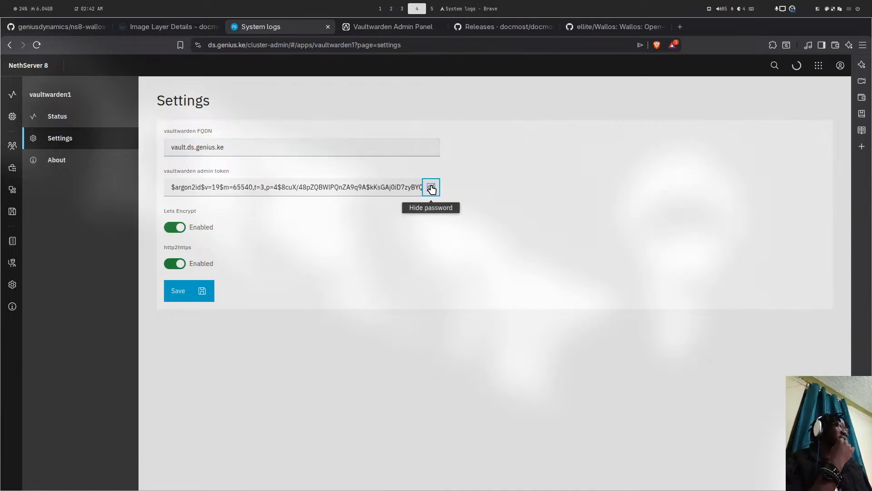
left_click(432, 187)
left_click(366, 26)
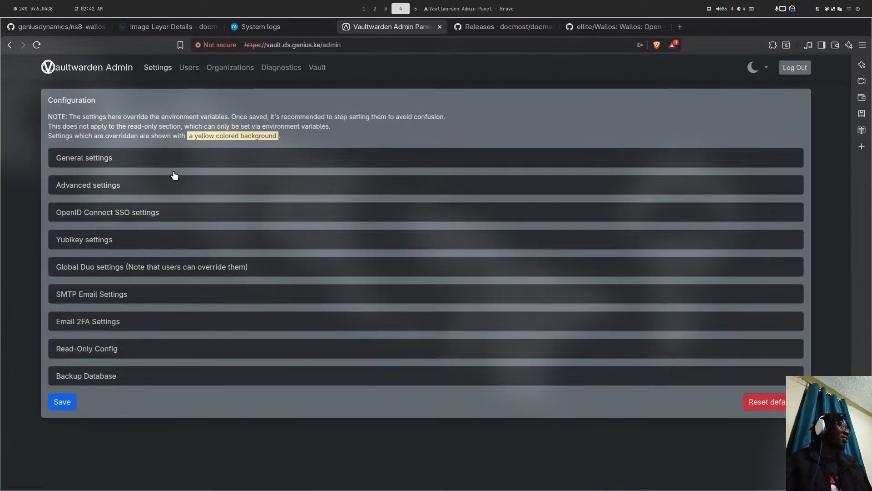
- Expand and review the SMTP, General, Advanced, Backup Database and Read-Only Config sections
left_click(100, 296)
left_click(100, 296)
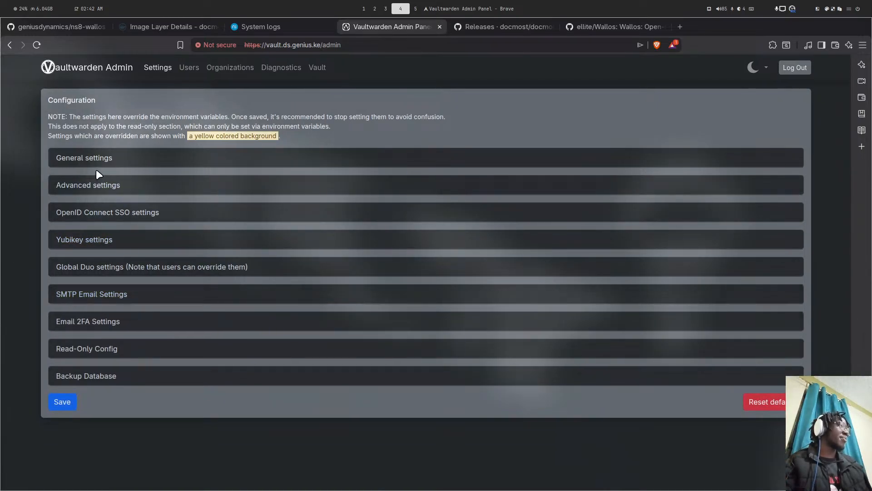
left_click(100, 159)
left_click(100, 158)
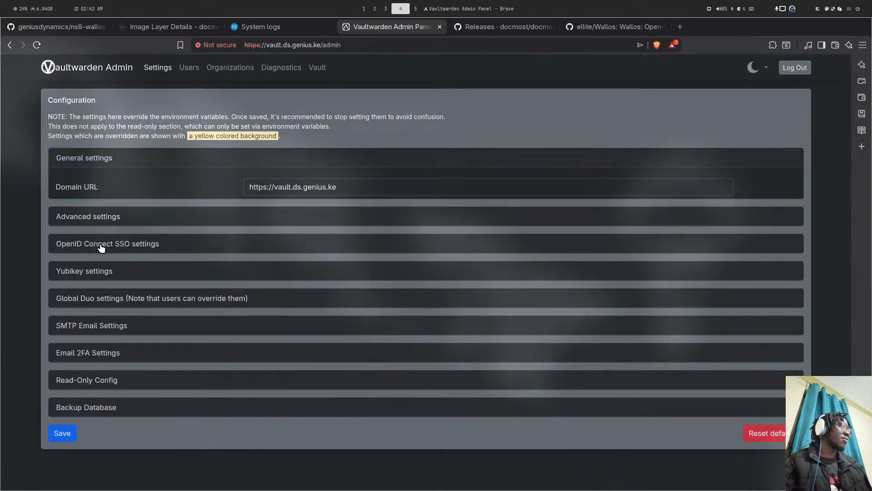
left_click(103, 184)
left_click(103, 185)
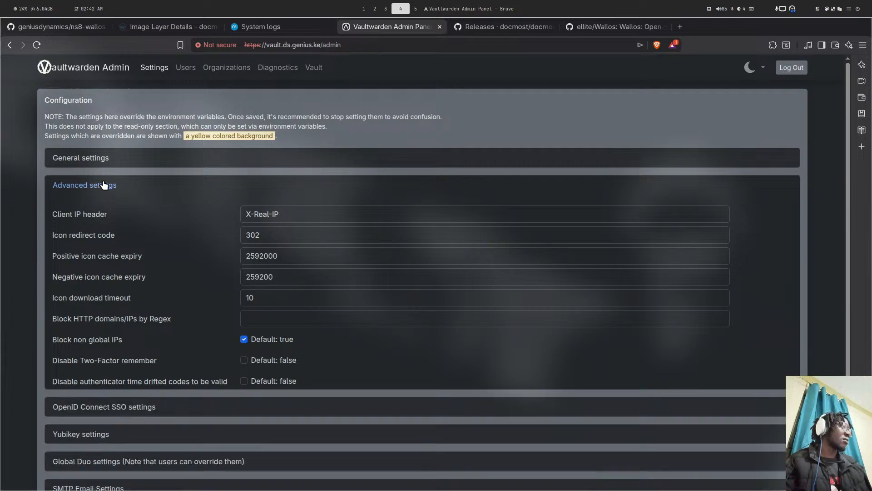
left_click(97, 375)
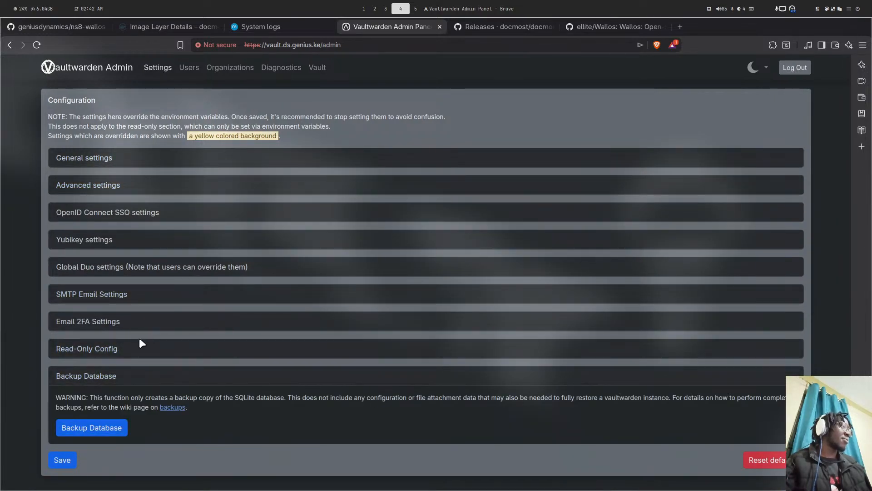
left_click(87, 349)
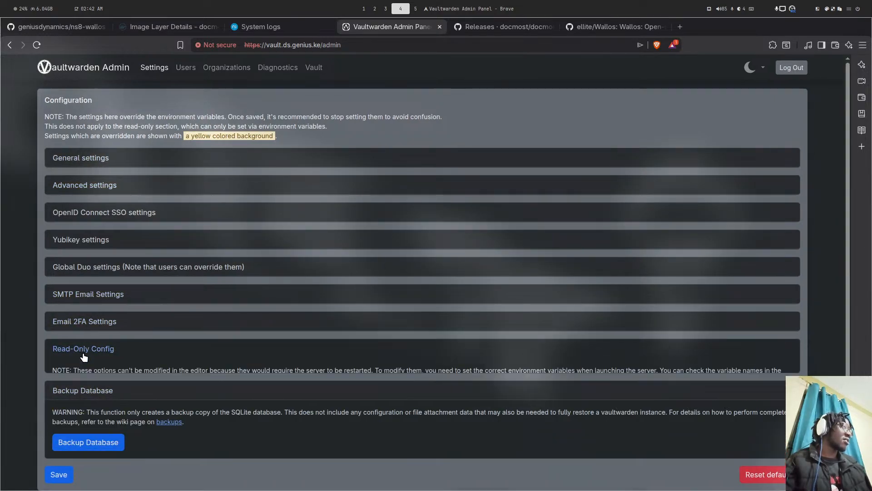
scroll(157, 361, "down", 10)
scroll(309, 289, "down", 7)
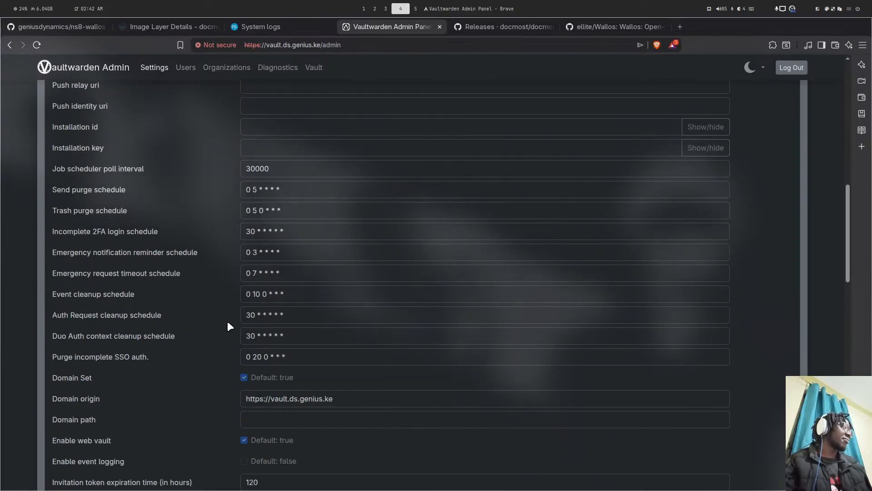
scroll(307, 312, "up", 15)
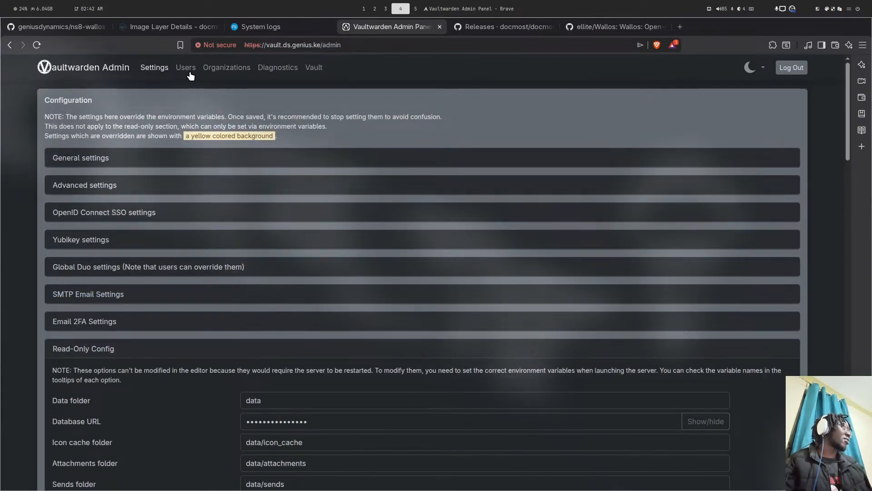
- Check the Users and Diagnostics pages, then log out of the admin panel
left_click(191, 75)
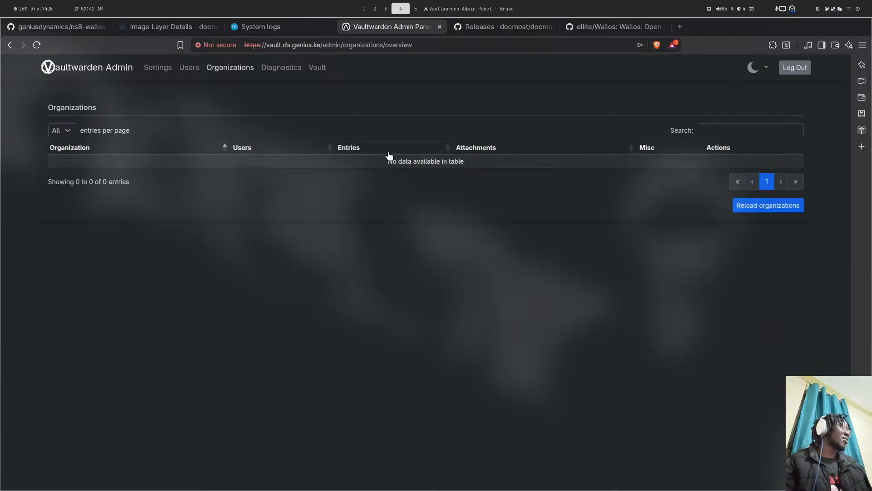
left_click(278, 70)
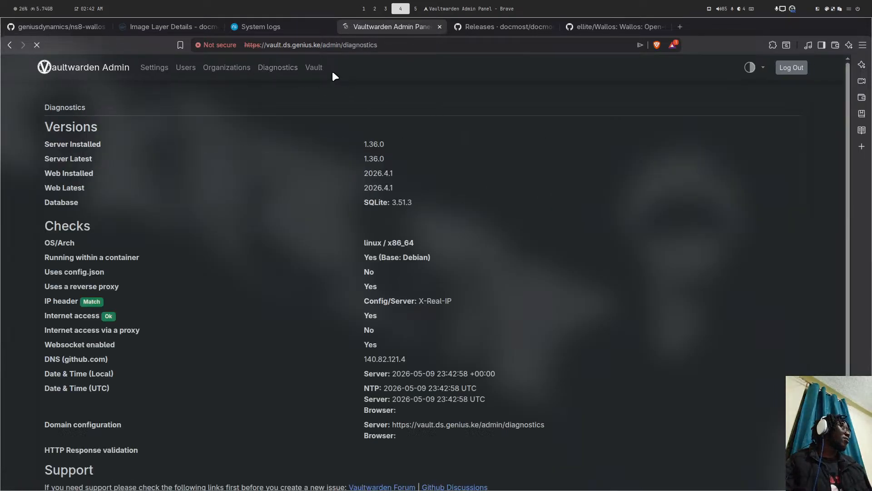
scroll(272, 183, "down", 2)
scroll(137, 273, "up", 2)
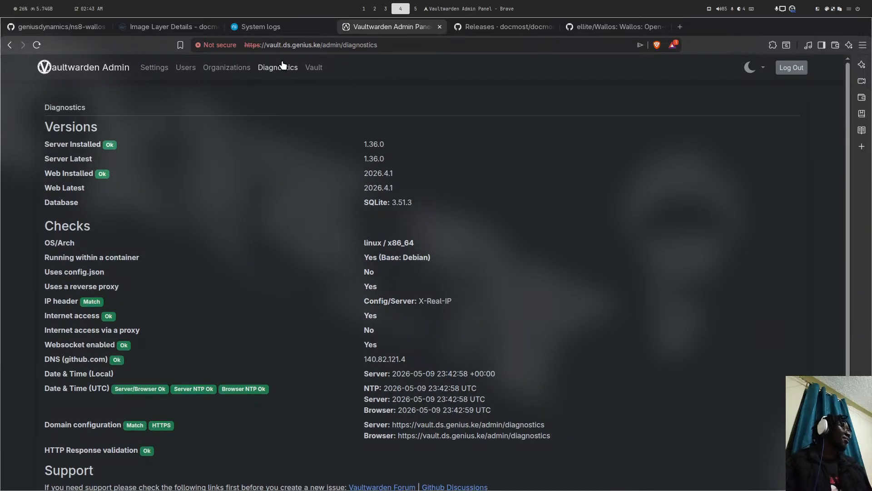
left_click(792, 67)
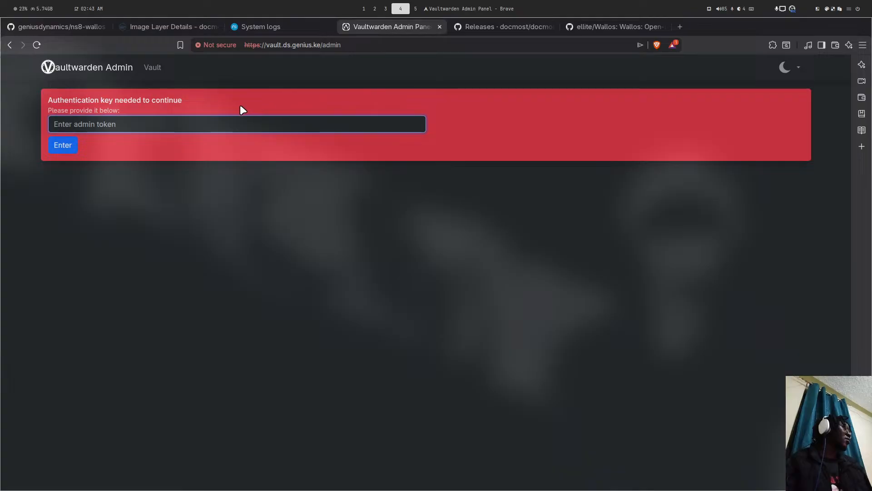
- Navigate from the ns8-wallos repository to the ns8-vaultwarden repository on GitHub
left_click(64, 25)
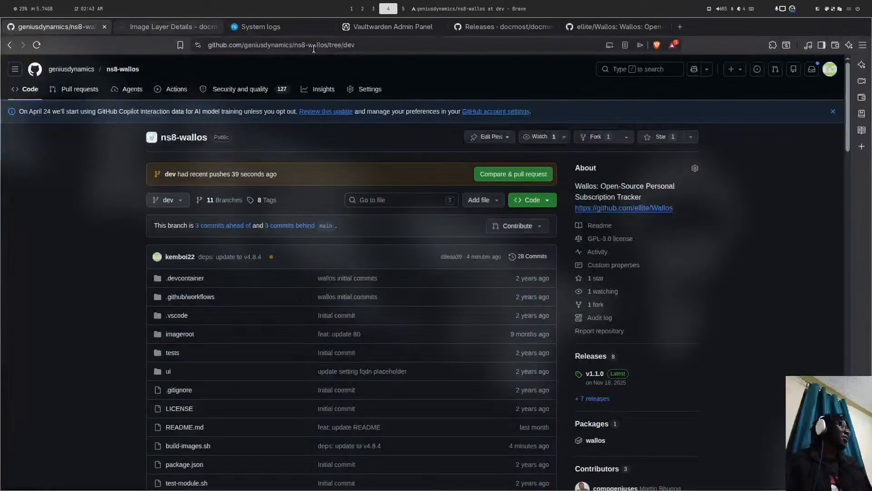
double_click(314, 47)
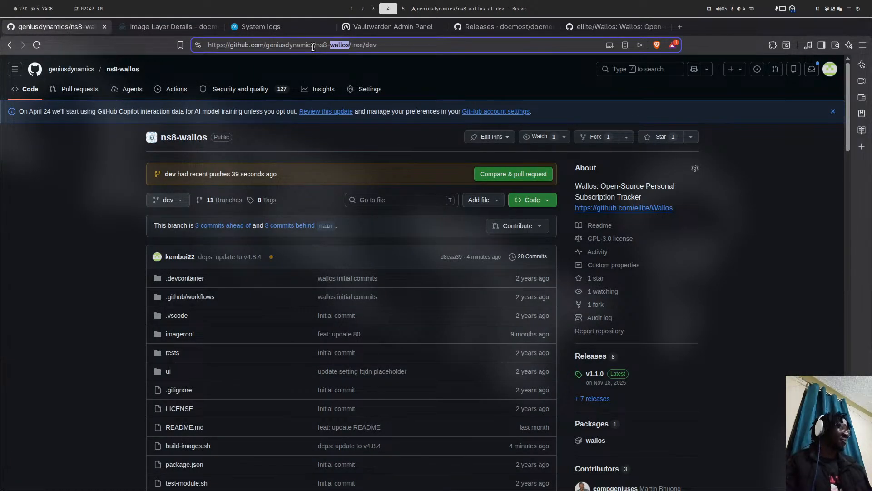
type("vault")
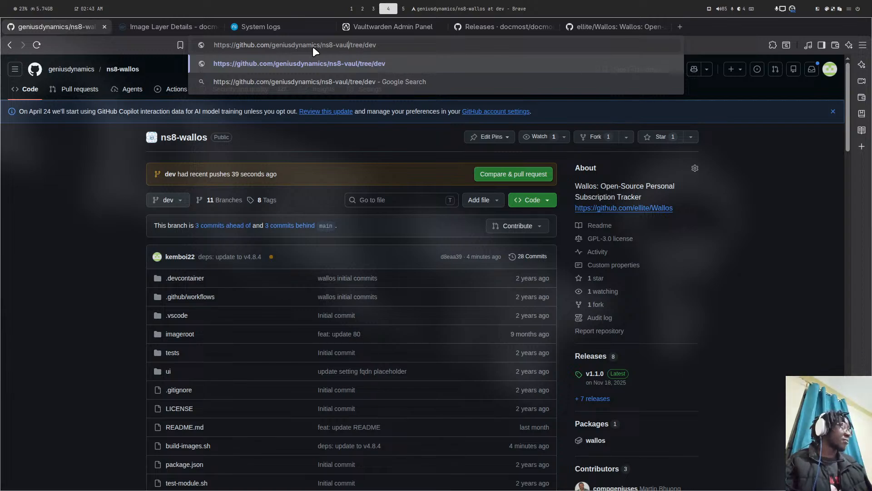
type("warden")
key("Return")
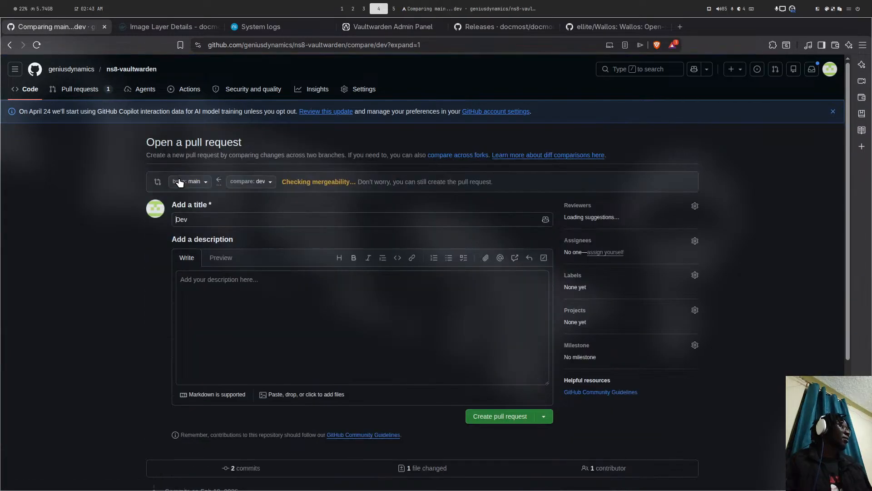
- Create the Dev pull request with description '- update to v' and review its checks
left_click(206, 279)
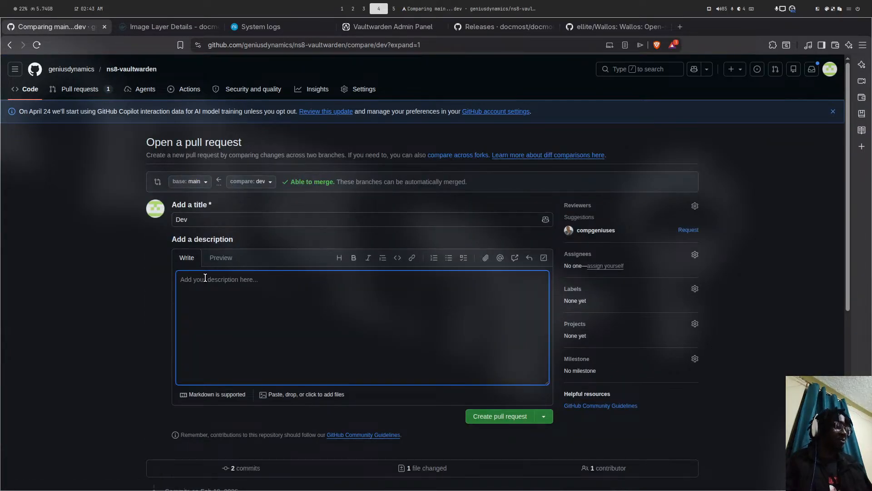
type("- updated")
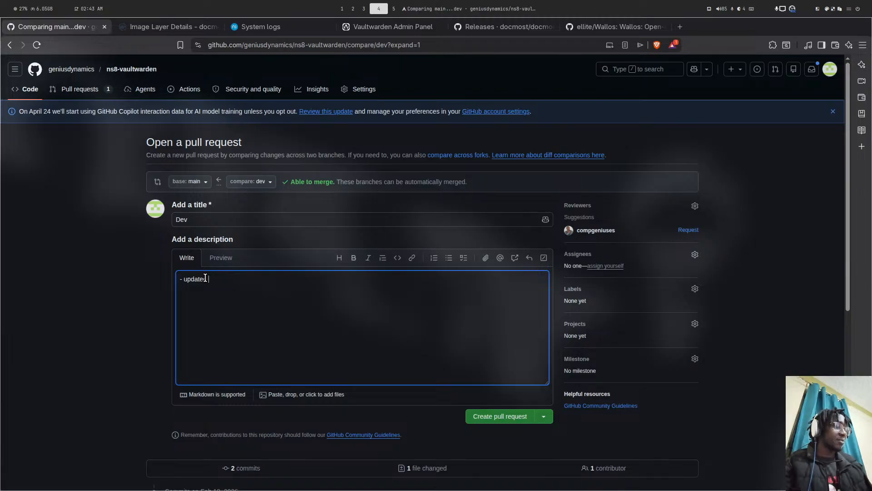
type(" to v")
scroll(264, 288, "down", 7)
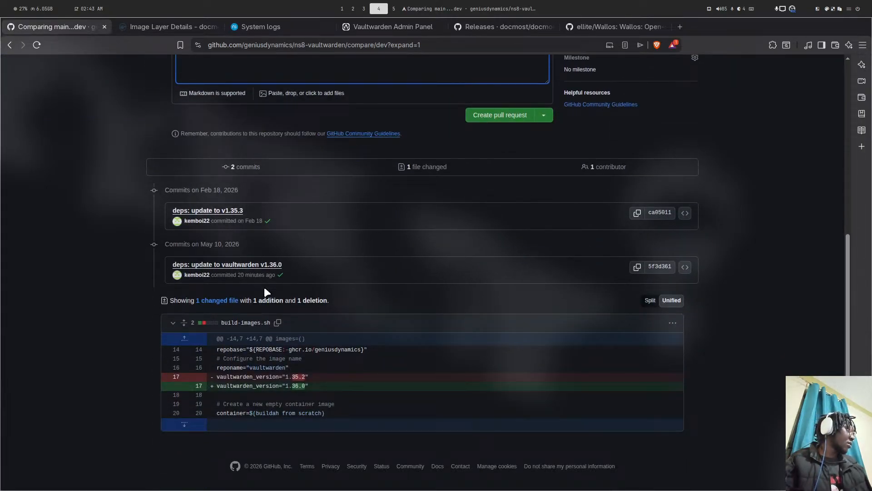
scroll(263, 287, "up", 6)
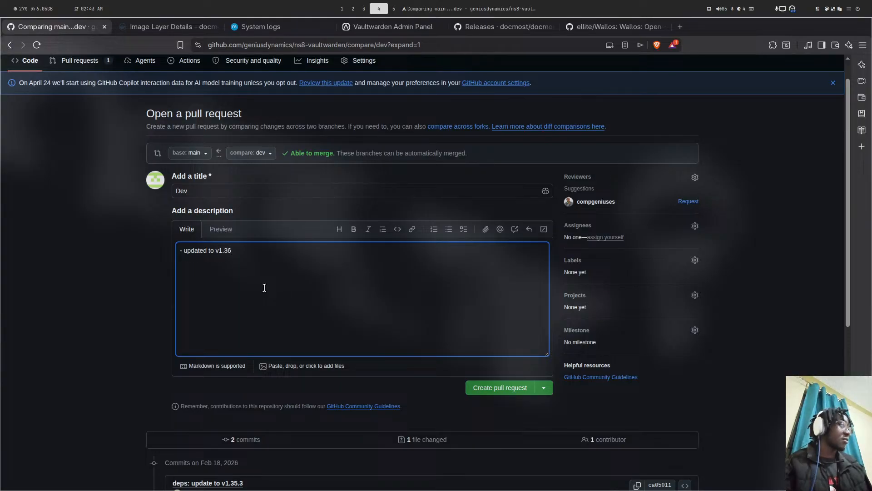
left_click(520, 391)
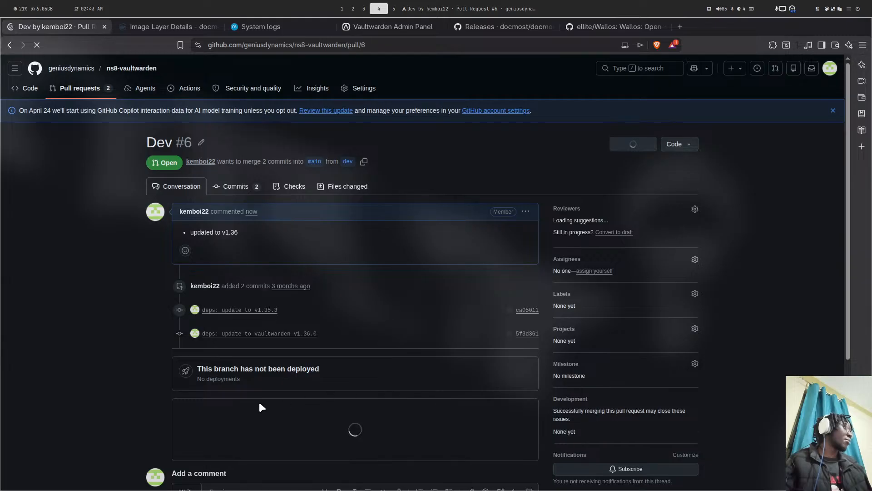
scroll(254, 390, "down", 4)
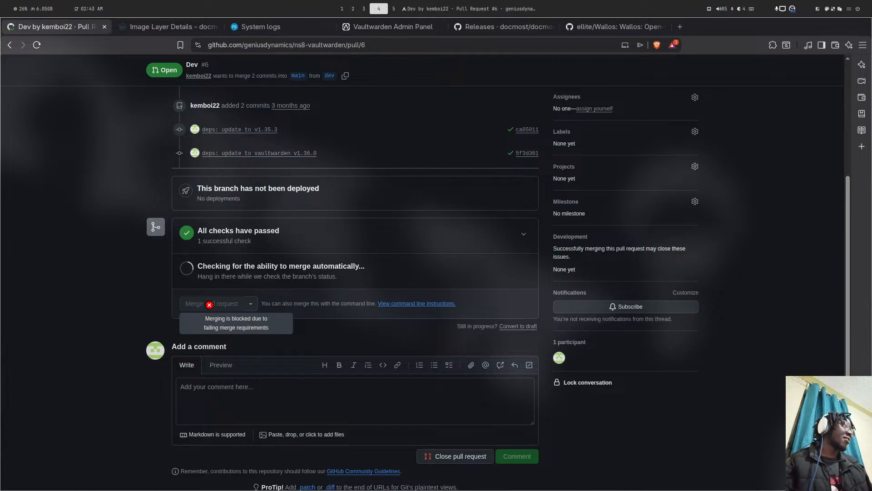
key("super+5")
key("super+4")
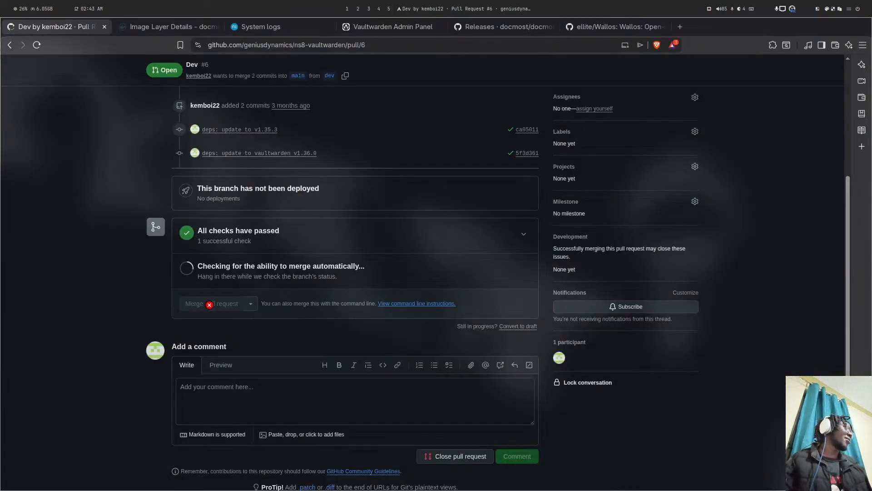
key("super+5")
key("super+4")
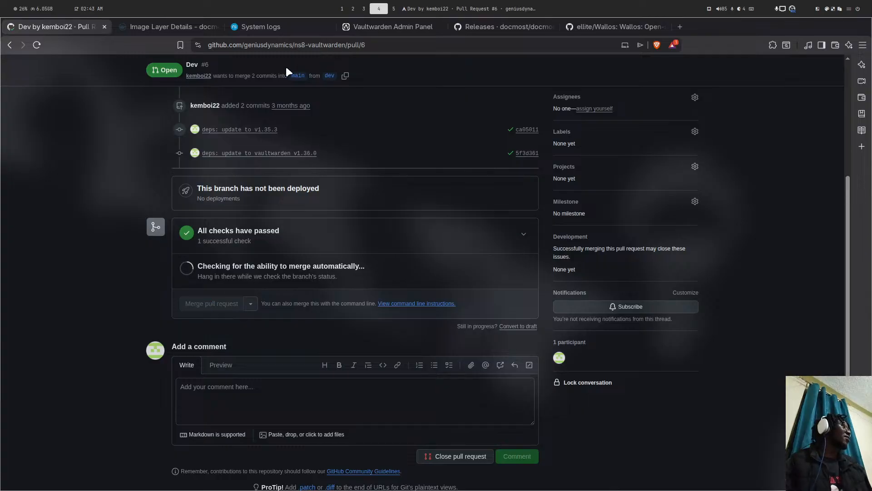
- Close the Vaultwarden Admin tab, open docmost2's Settings page, and start a new browser tab
left_click(409, 25)
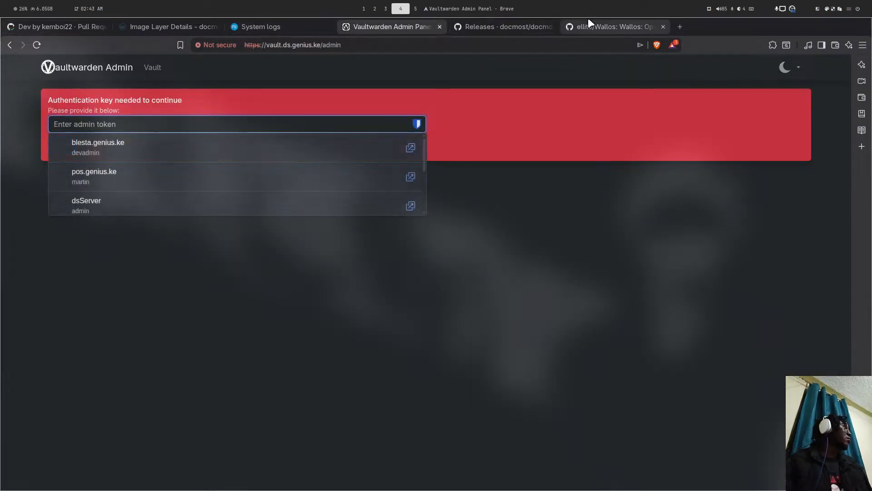
left_click(440, 27)
key("ctrl+shift+Tab")
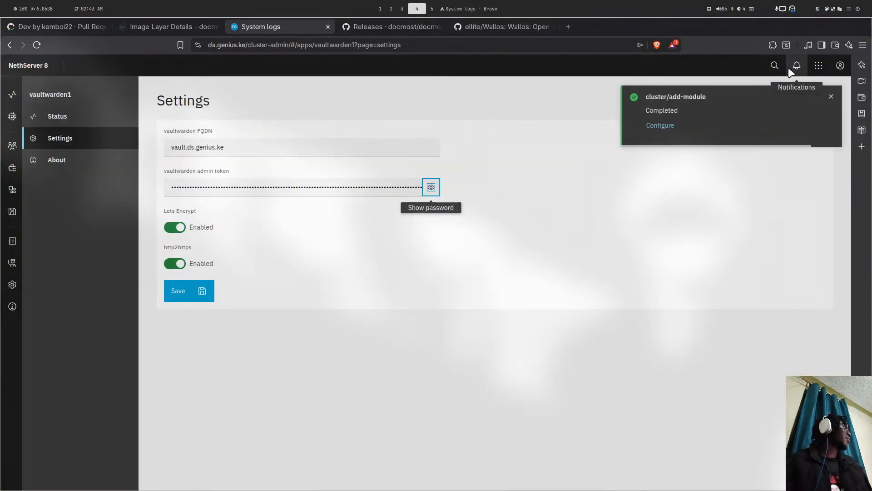
left_click(644, 128)
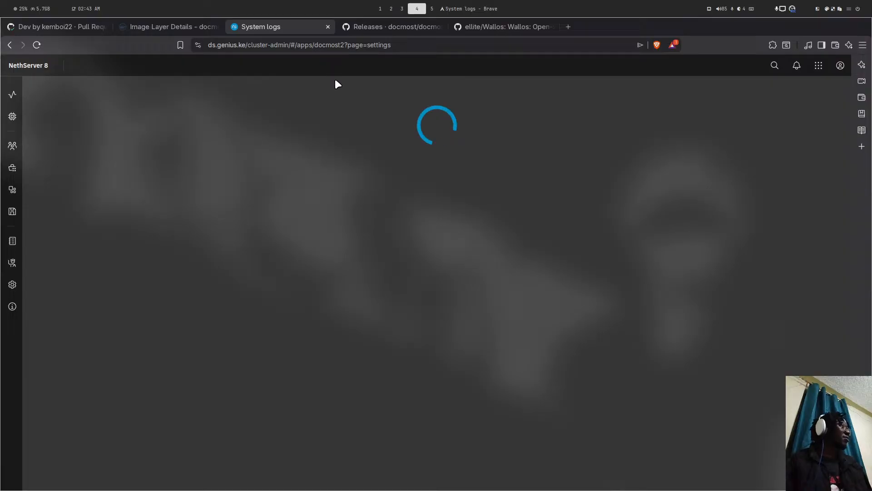
key("super+1")
key("super+4")
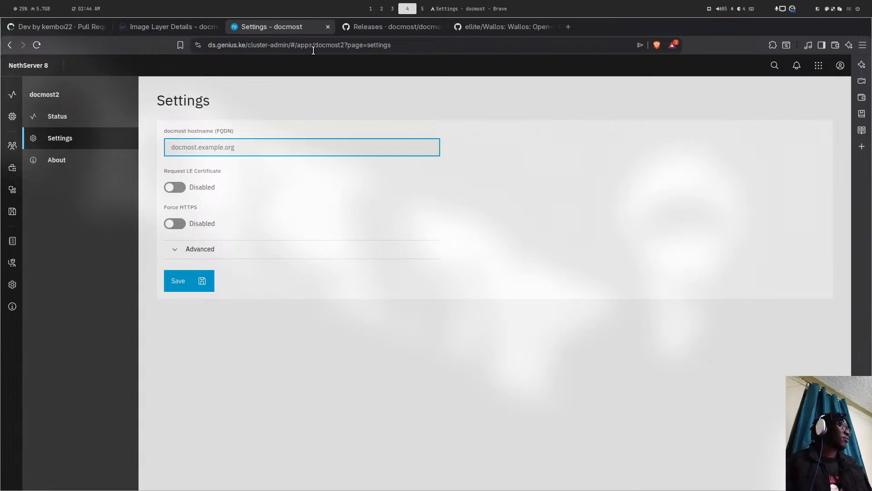
left_click(568, 28)
- Load community.nethserver.org and open the 'First Pre Release Of Vaultwarden' topic from Latest
type("coo")
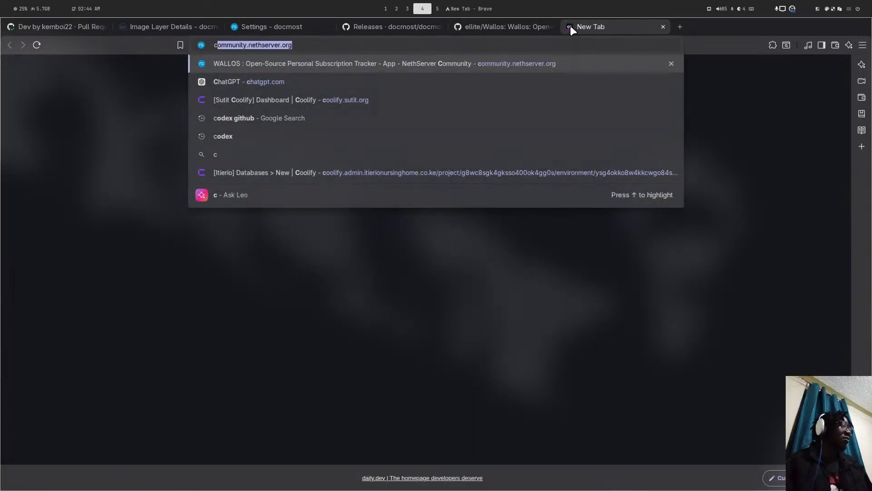
key("BackSpace")
key("BackSpace")
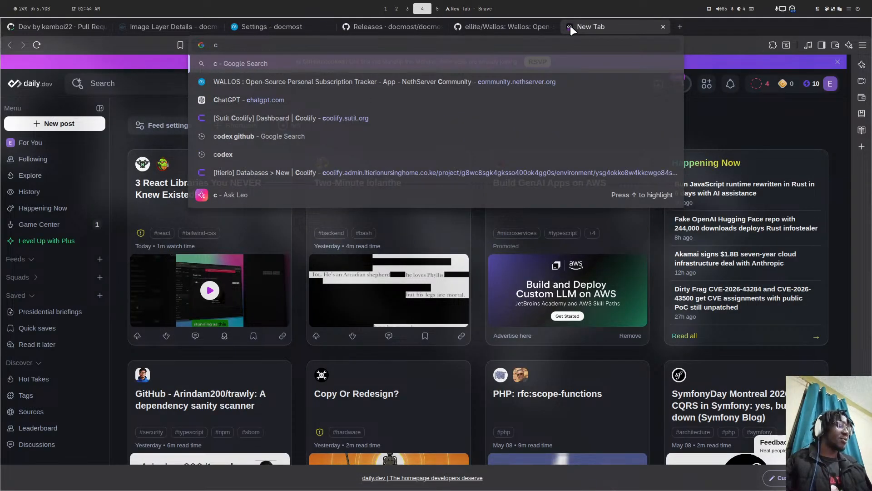
type("omm")
key("Return")
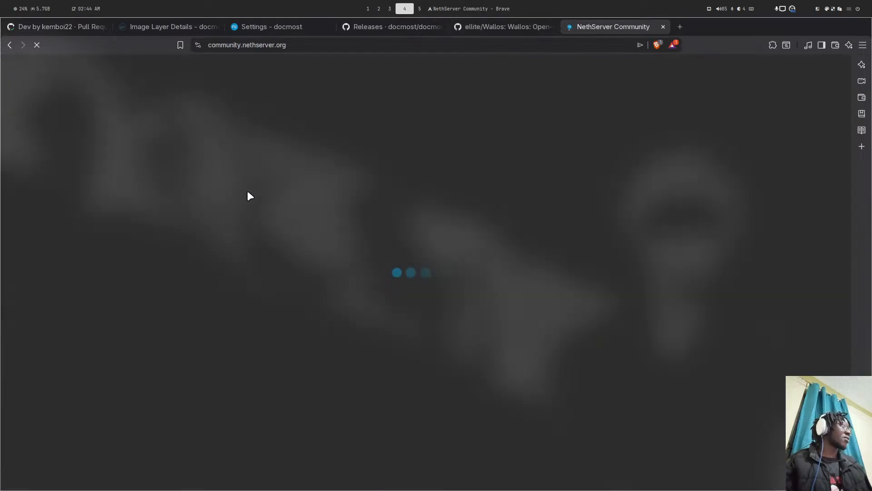
scroll(290, 276, "down", 15)
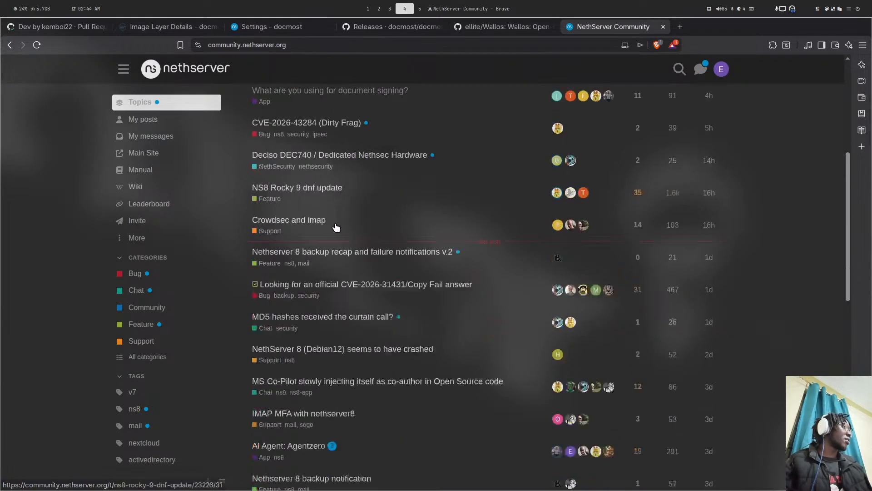
scroll(331, 196, "down", 12)
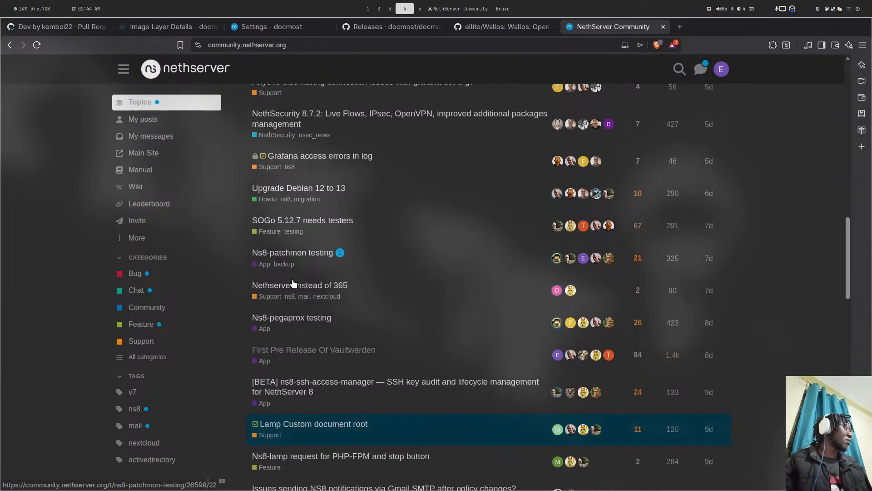
scroll(302, 320, "down", 14)
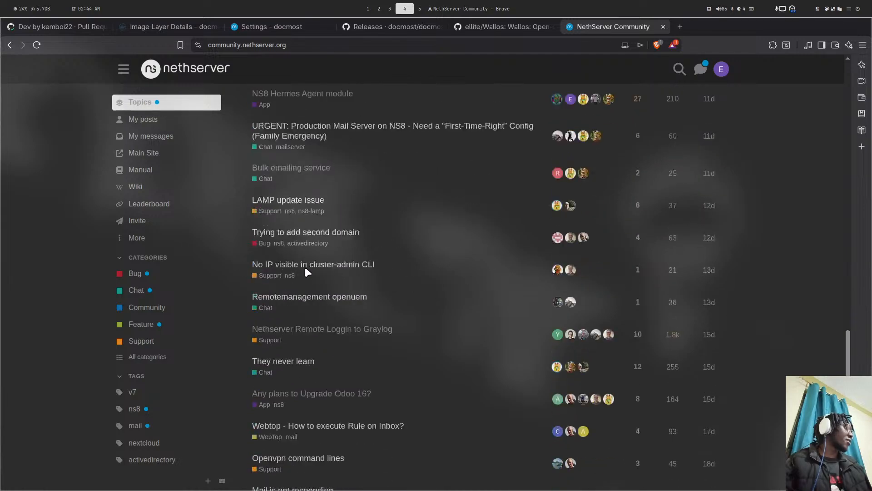
scroll(308, 277, "up", 14)
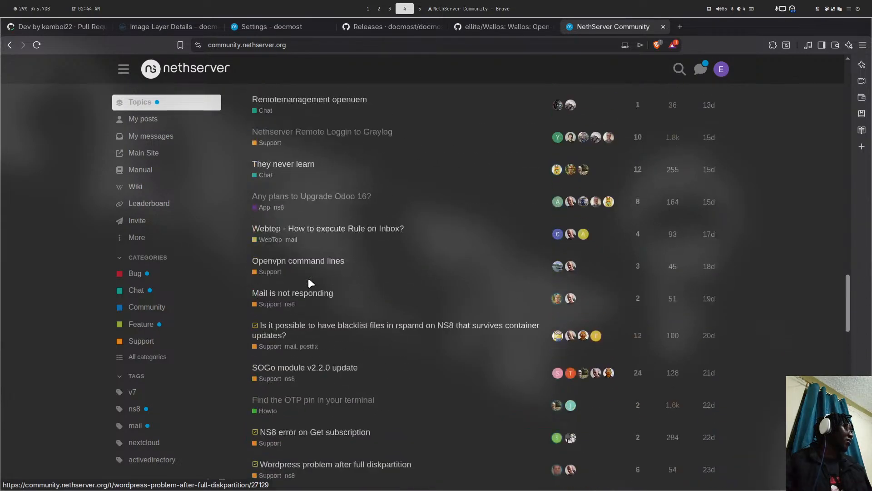
scroll(308, 279, "up", 6)
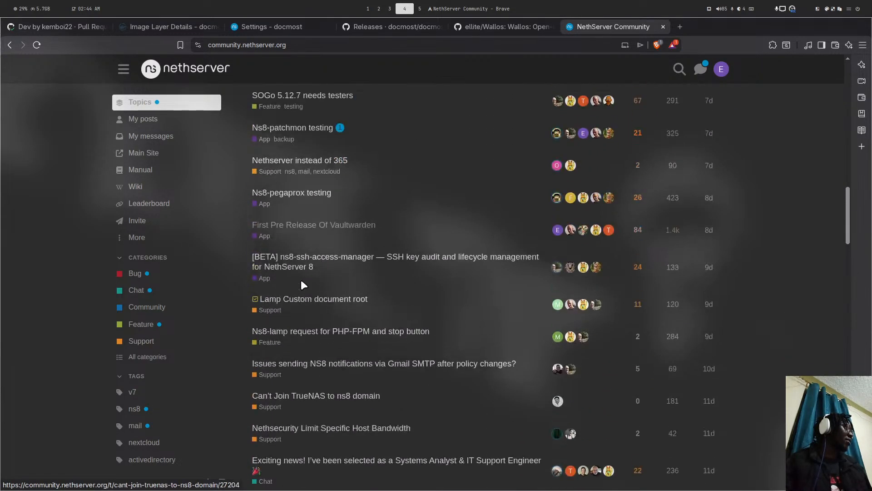
left_click(301, 228)
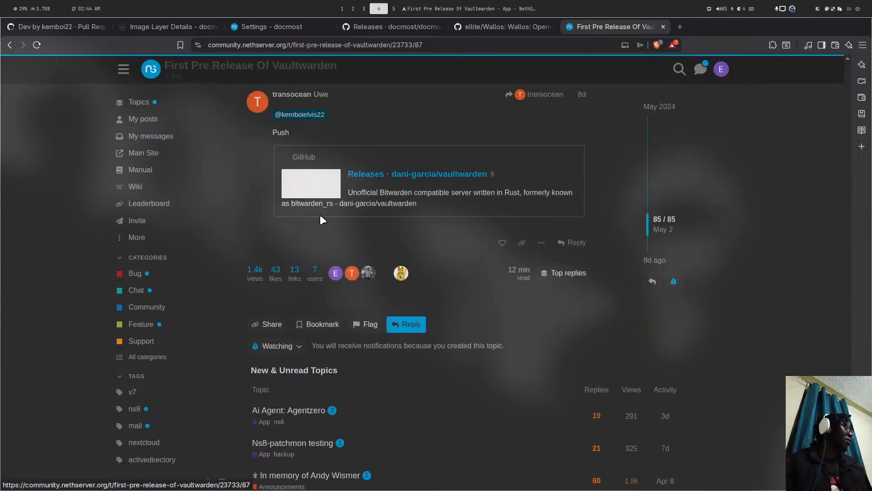
left_click(572, 244)
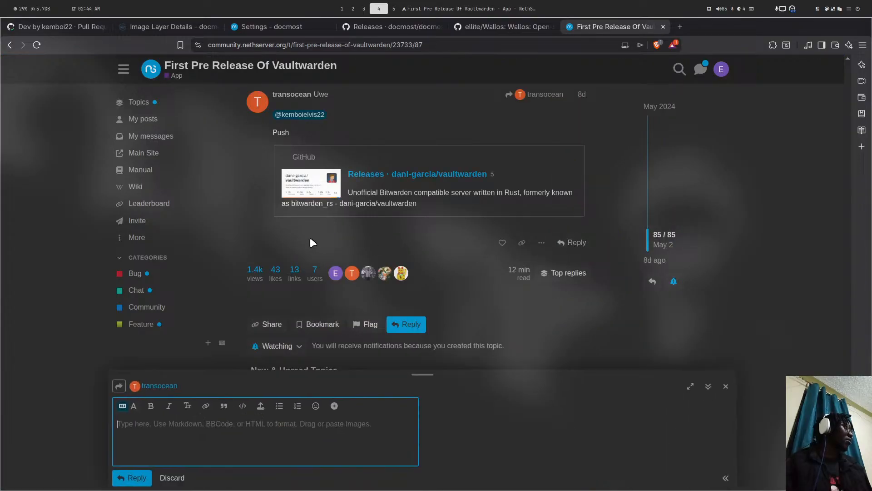
type("Hell")
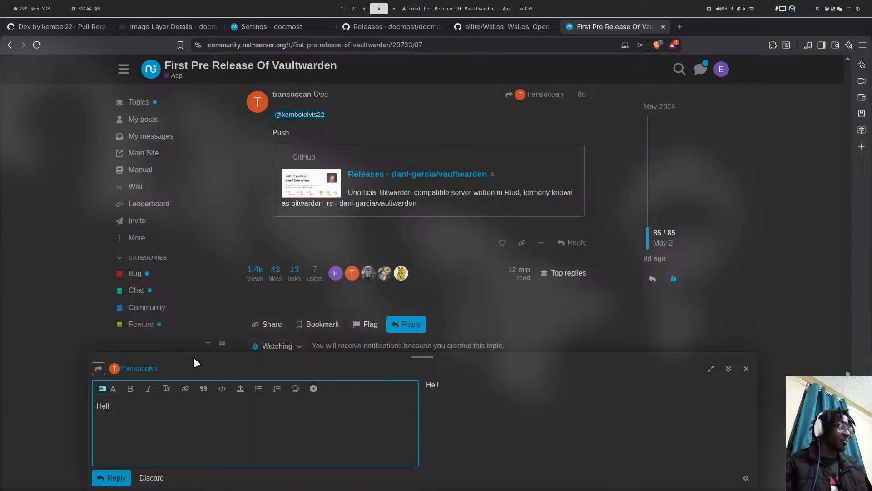
type("o @transocean")
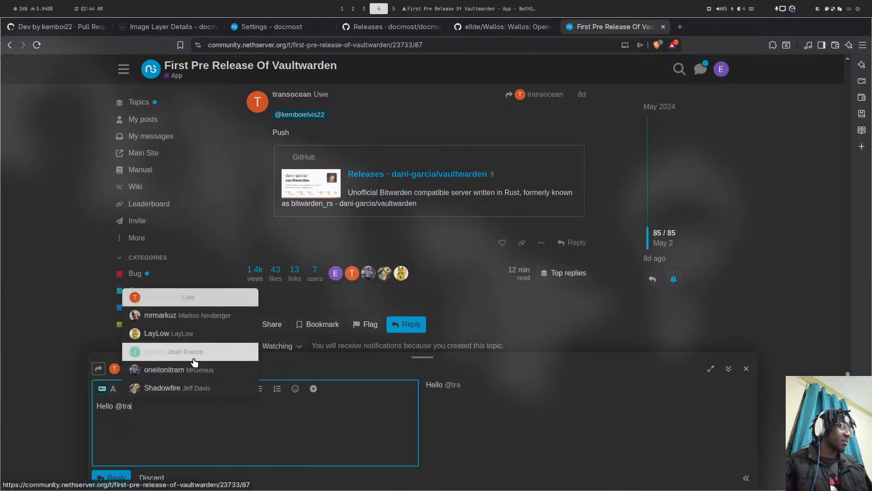
key("Return")
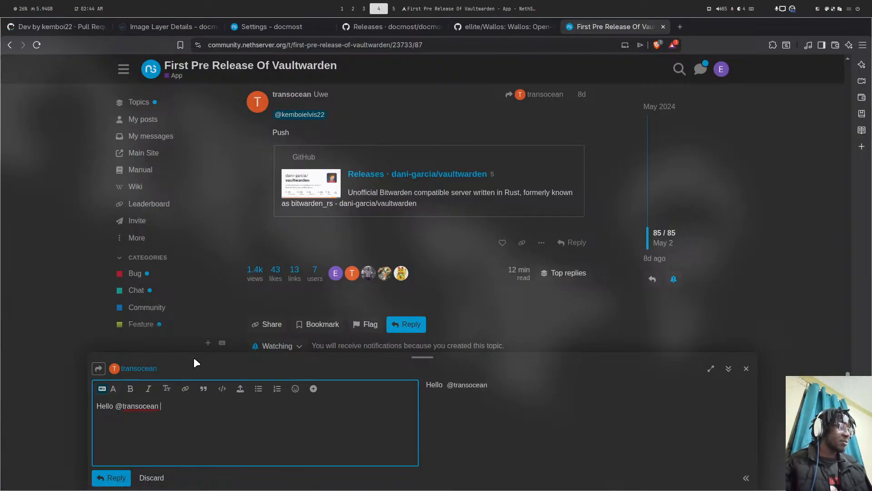
key("Return")
type("Help in")
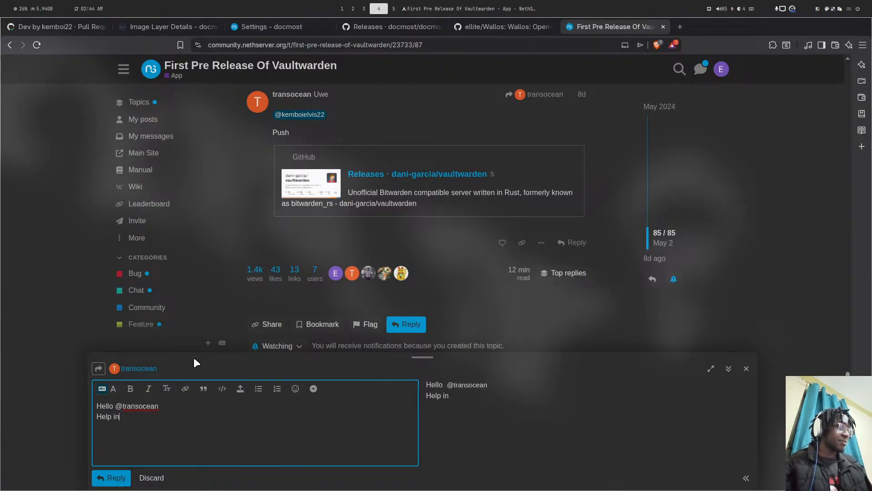
type("test")
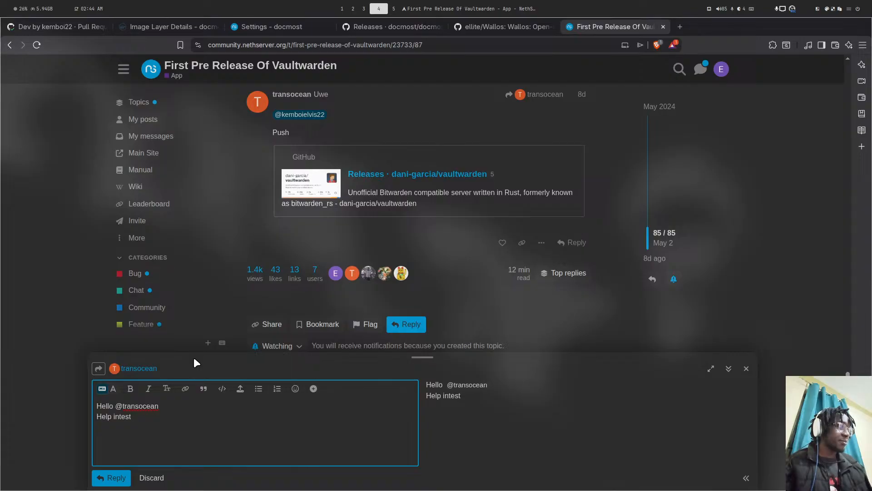
key("Left")
key("Left")
key("Left")
key("Left")
type("test")
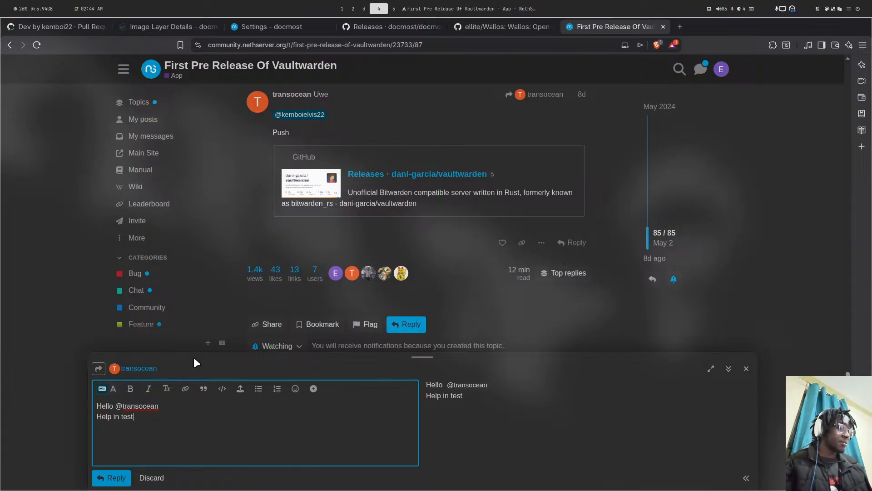
type("ing")
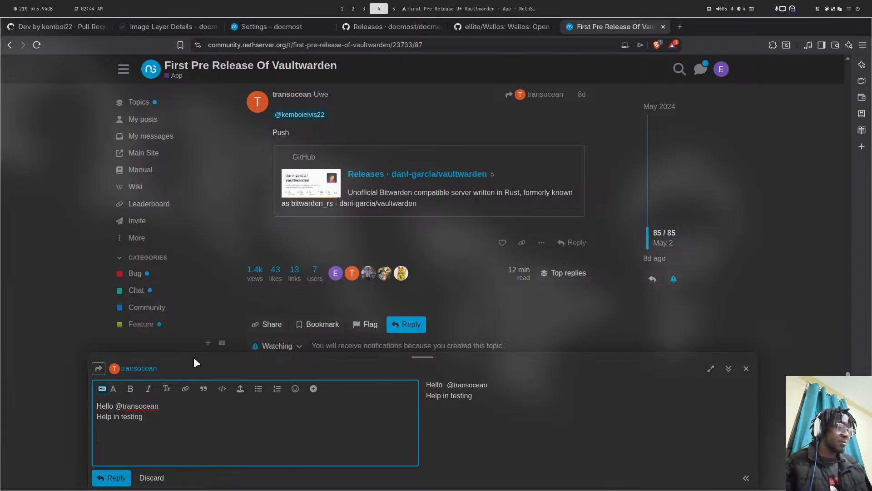
- Add an empty ```bash code block to the reply, then switch to the terminal
key("Return")
key("Return")
type("```bash")
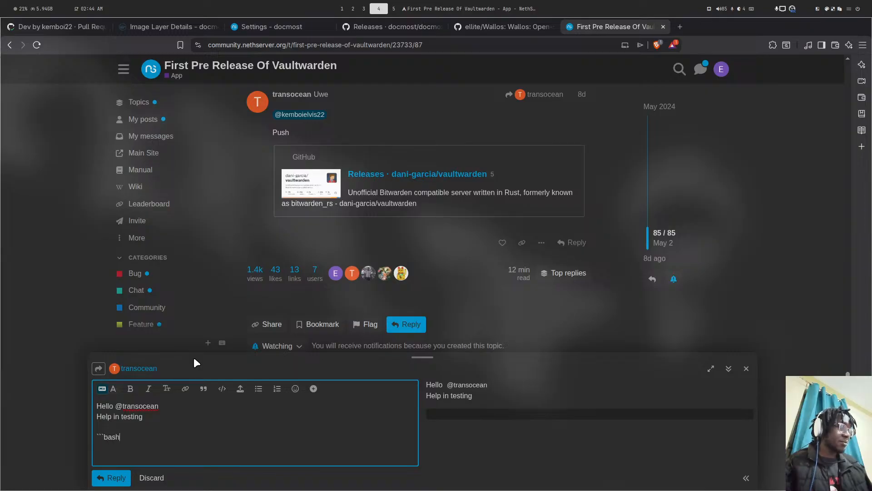
key("Return")
key("Return")
type("```")
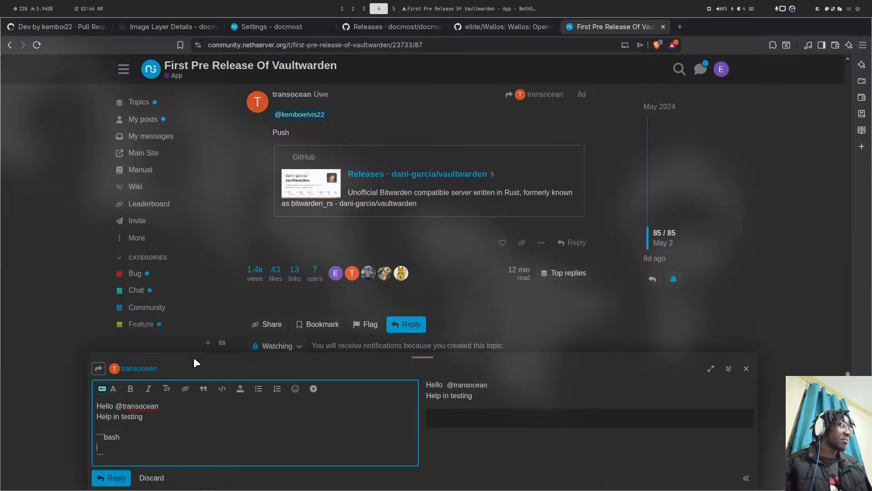
key("super+5")
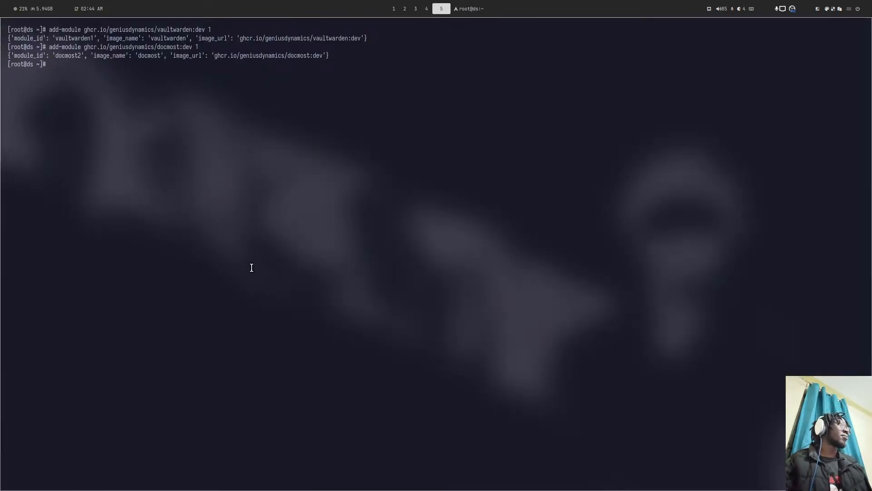
- Copy the vaultwarden:dev add-module command from the terminal and return to the browser
left_click_drag(49, 29, 212, 29)
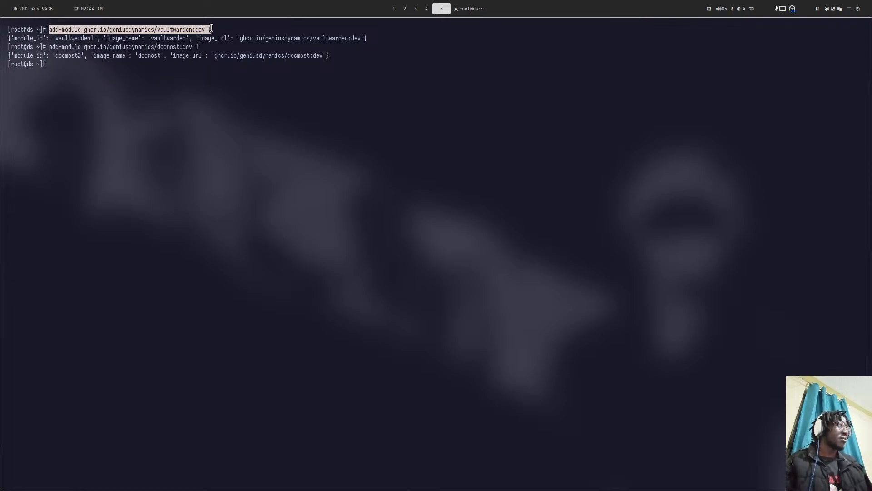
type("DD")
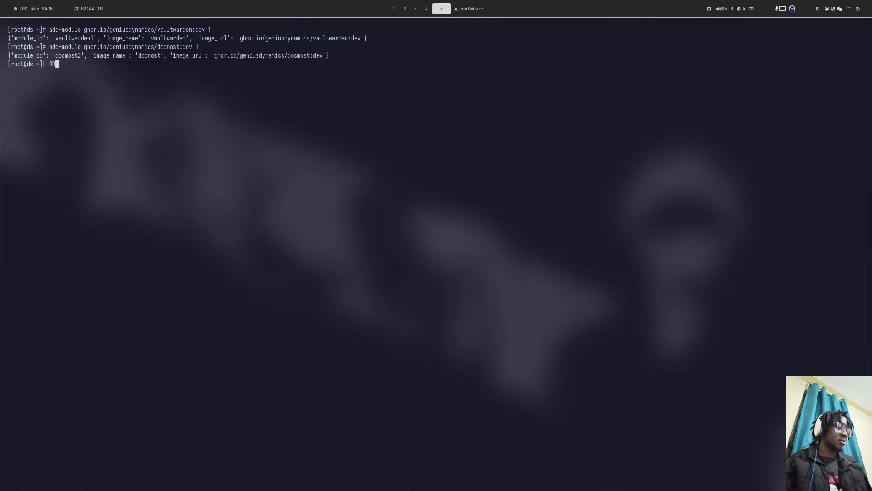
key("super+4")
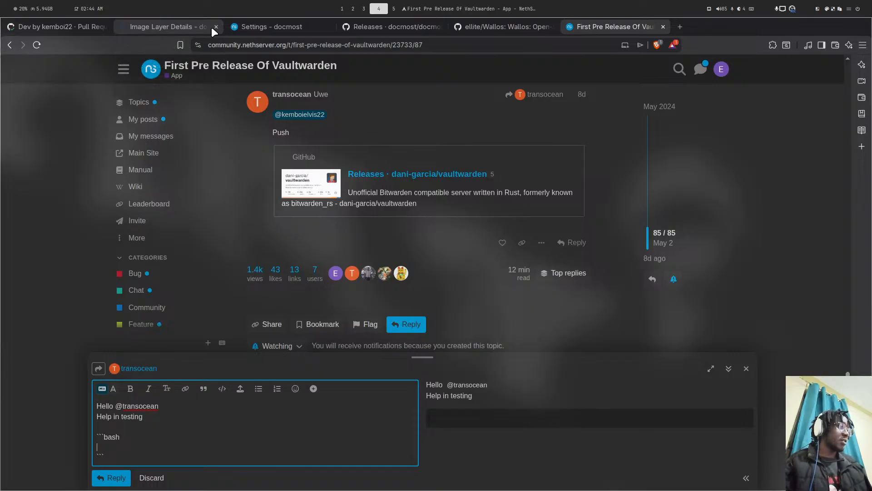
- Copy the Update Module command from the ns8-vaultwarden README's Management Commands, then return to the reply
left_click(91, 28)
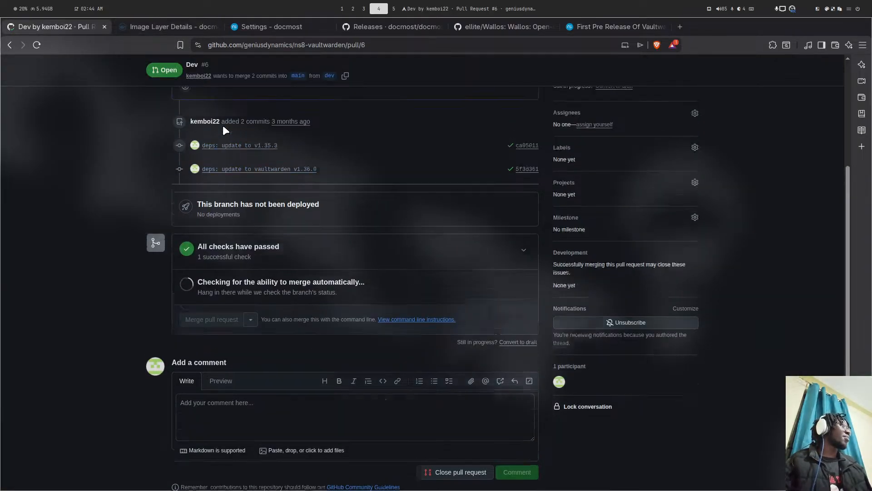
scroll(115, 96, "up", 4)
scroll(304, 276, "down", 5)
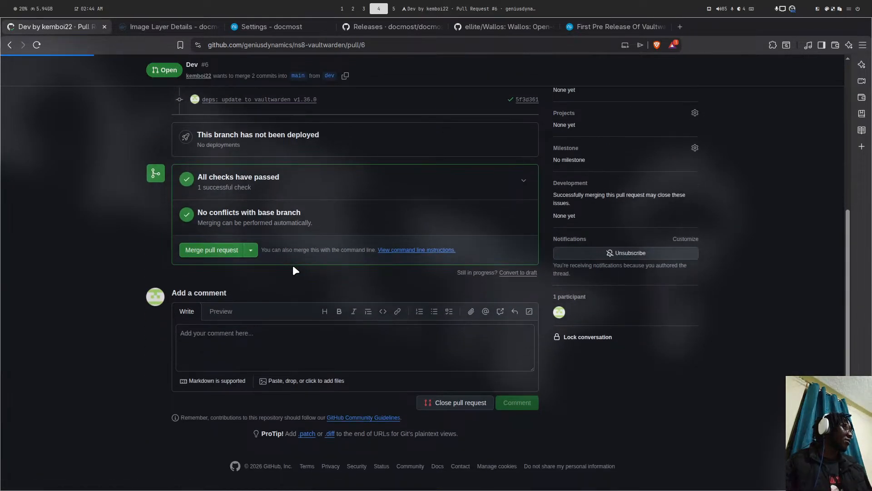
scroll(295, 269, "down", 15)
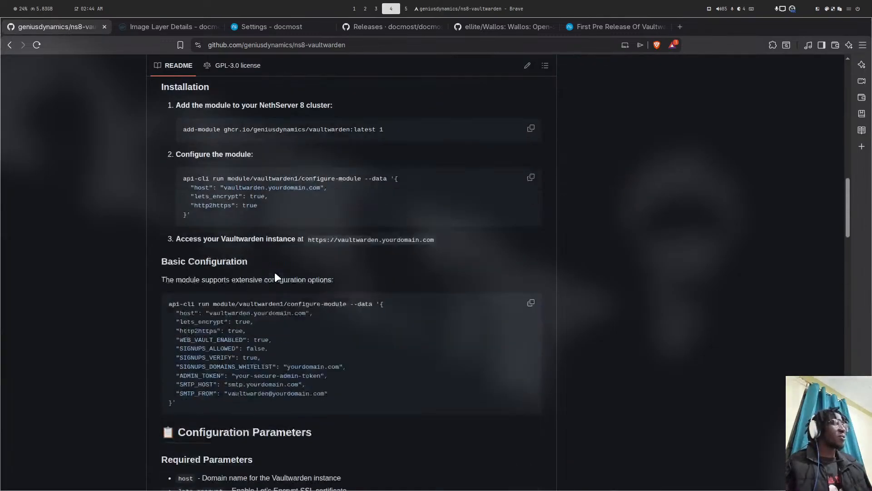
scroll(312, 259, "down", 1)
scroll(432, 227, "down", 10)
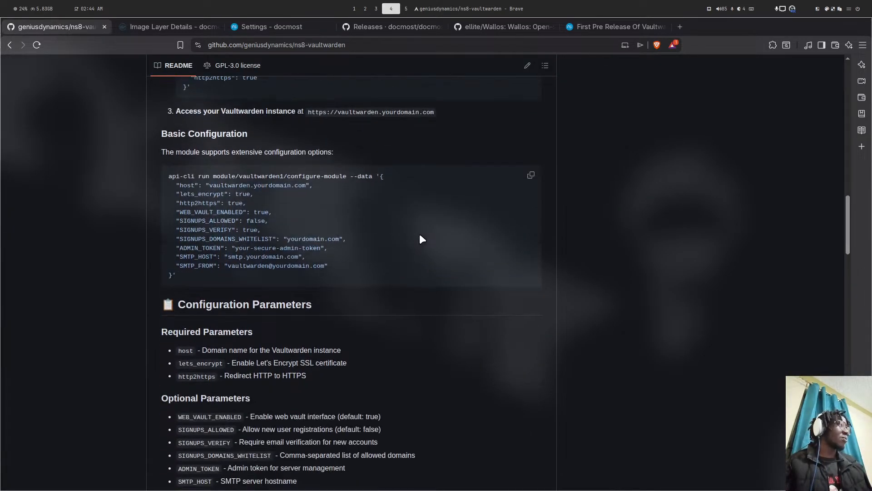
scroll(432, 231, "down", 3)
scroll(486, 219, "up", 1)
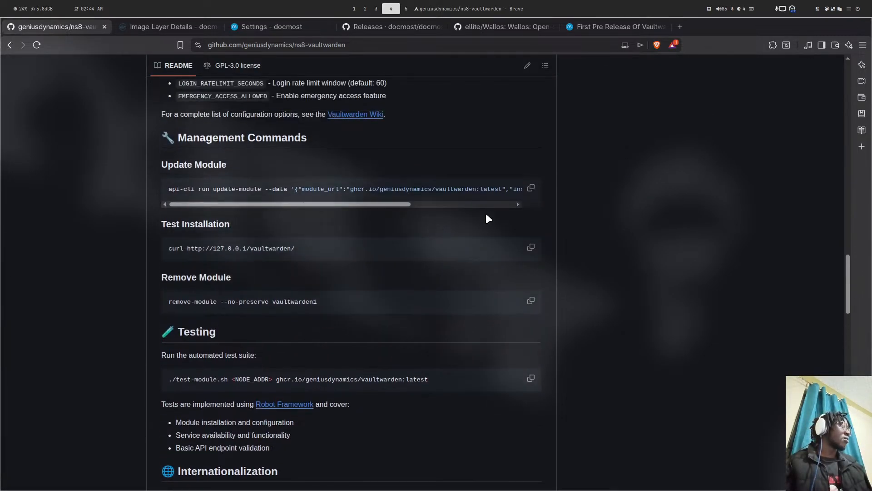
left_click(531, 188)
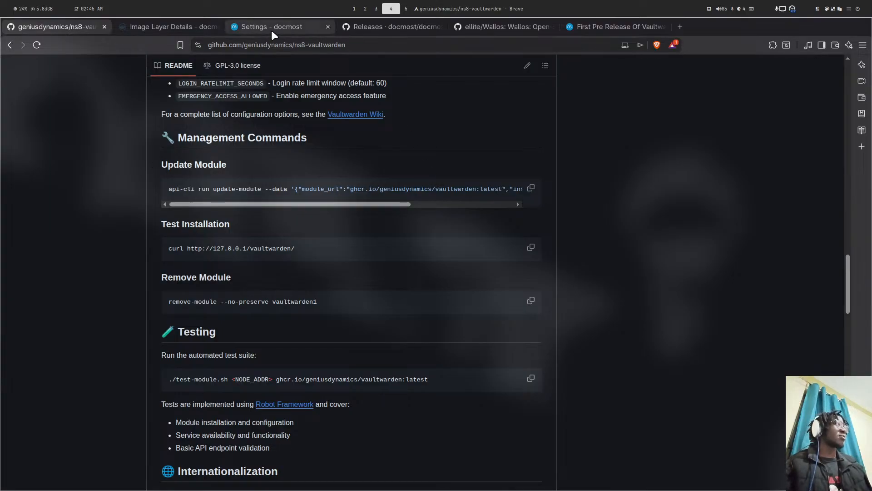
left_click(614, 26)
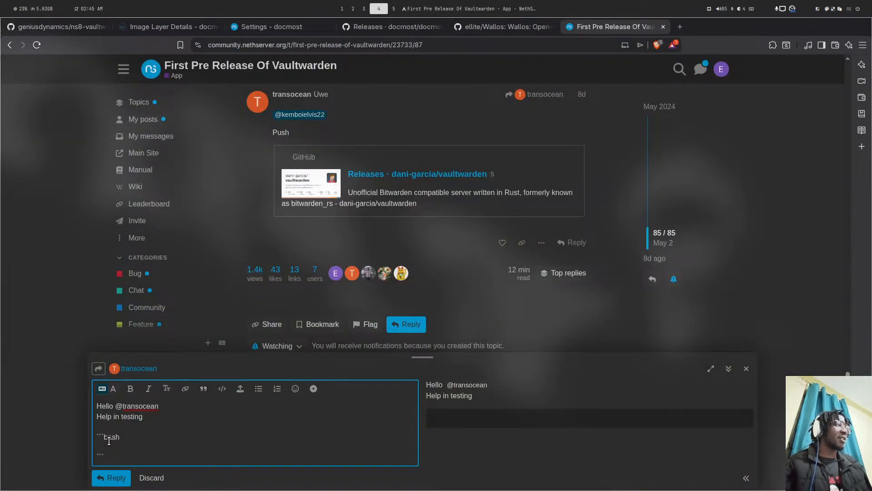
- Reply to the Vaultwarden topic with the update-module command using vaultwarden:dev, then return to the forum home
key("ctrl+v")
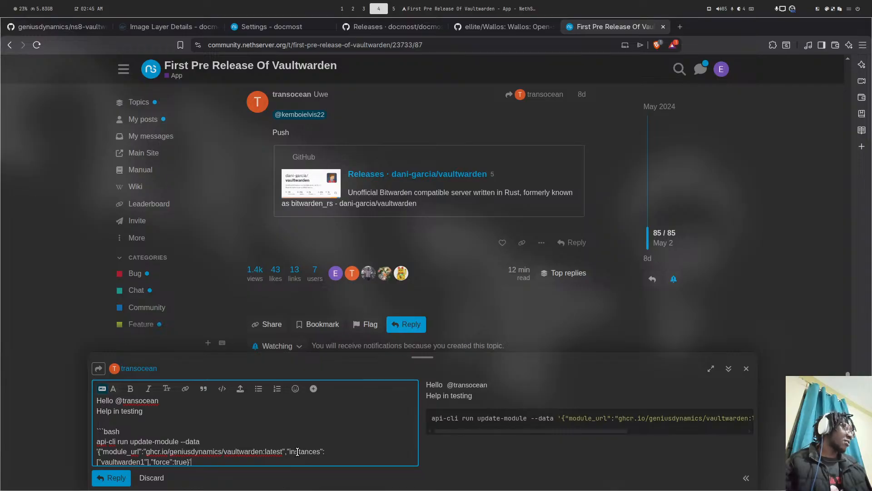
double_click(273, 453)
type("dev")
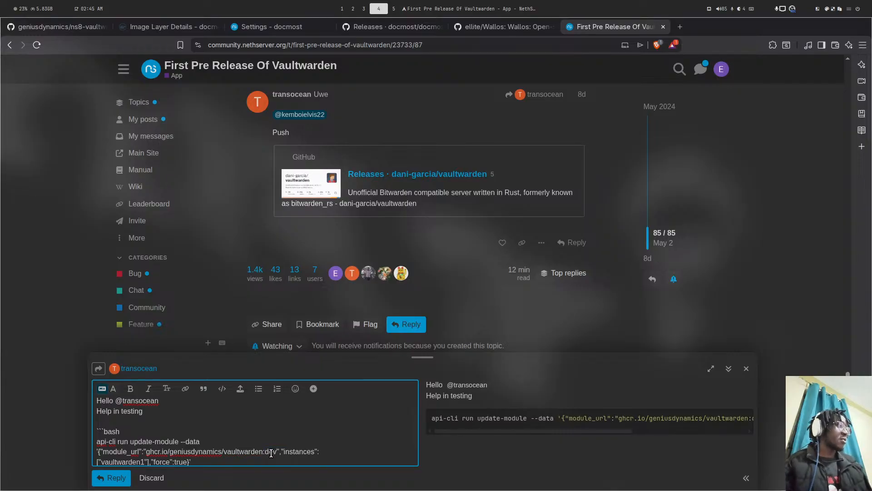
left_click(111, 478)
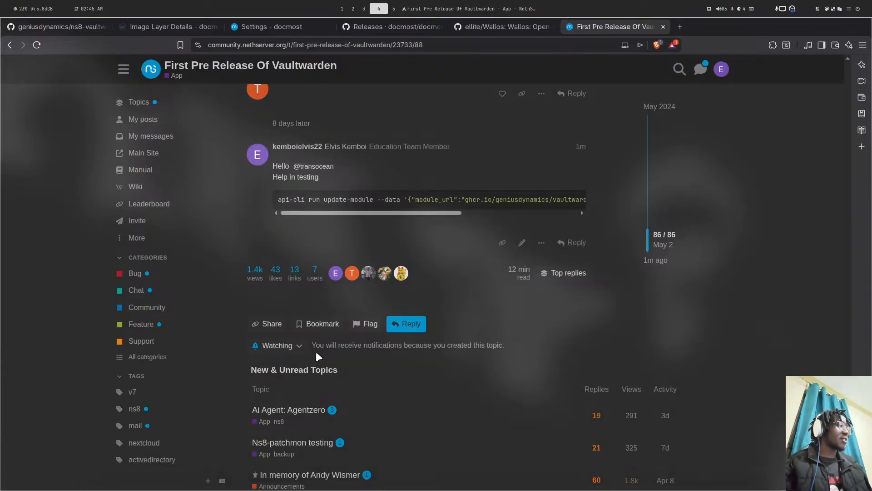
left_click(118, 135)
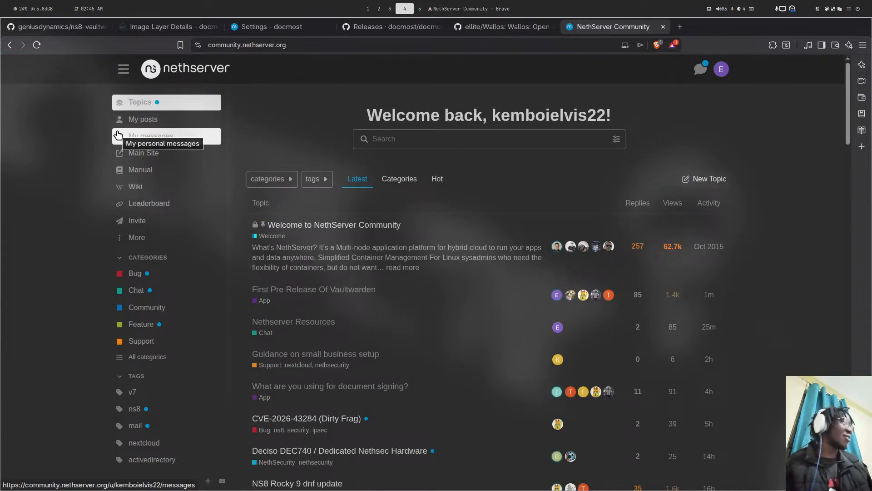
- Save docmost's FQDN as docmost.ds.genius.ke with a Let's Encrypt certificate and Force HTTPS enabled
left_click(324, 26)
type("docmost")
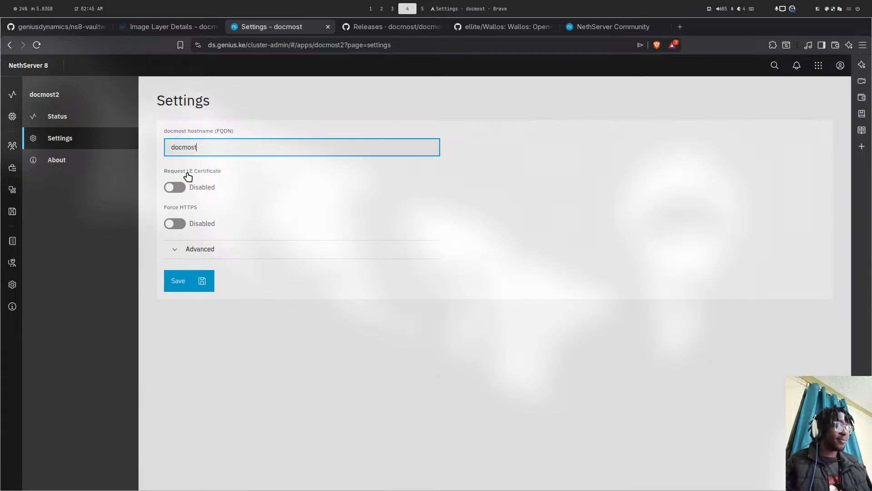
type(".ds")
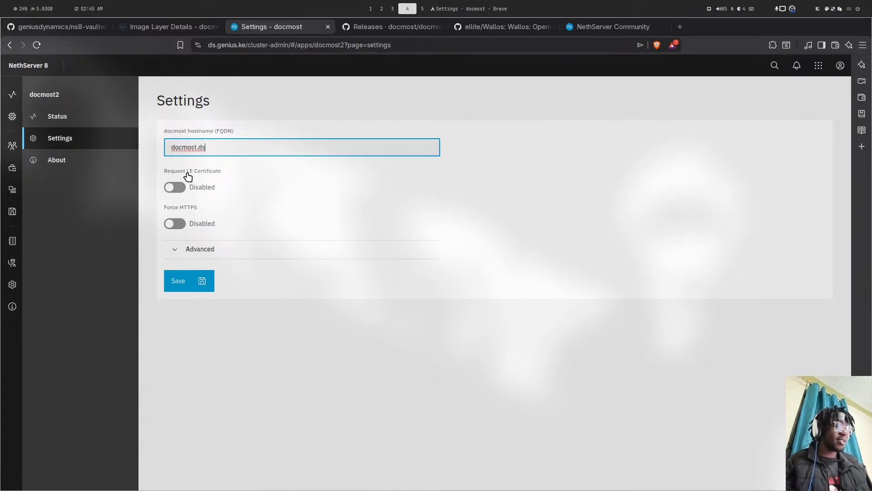
type(".genius.ke")
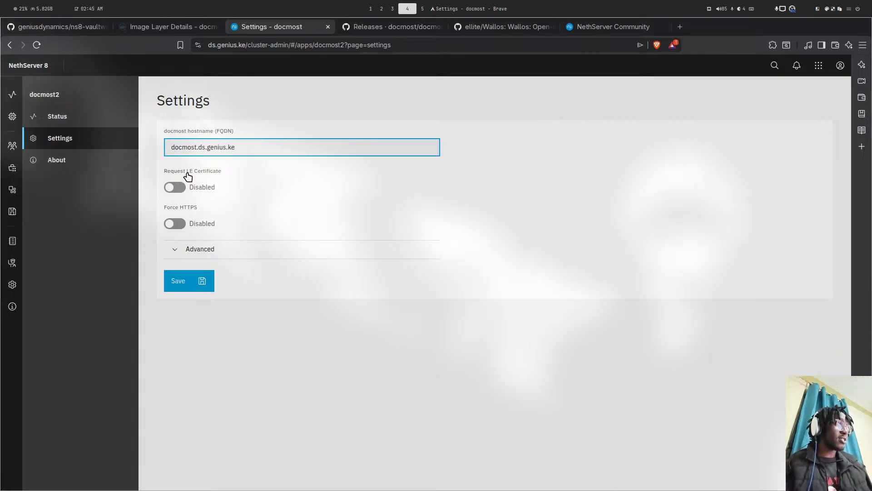
left_click(175, 187)
left_click(175, 223)
left_click(187, 277)
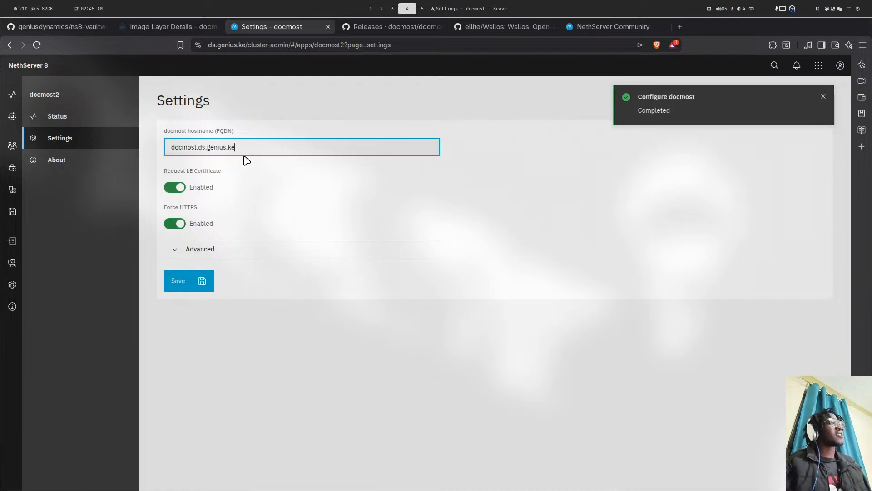
left_click_drag(243, 149, 165, 146)
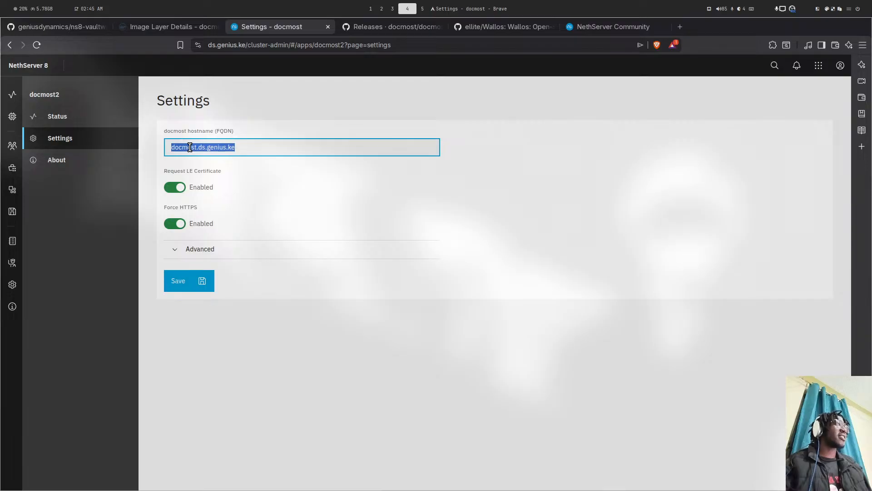
- Back in the browser, change the ns8-vaultwarden repository URL to ns8-wallos, then view the Docker Hub docmost:0.80 page
key("super+5")
key("super+6")
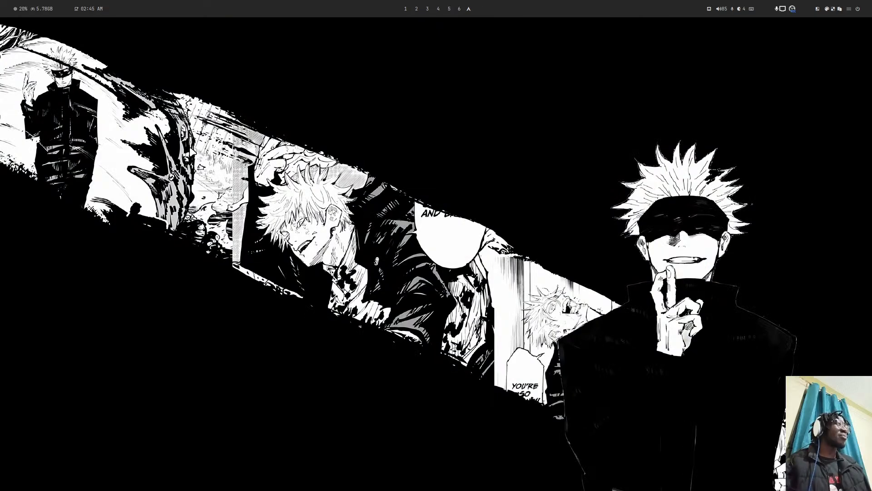
key("super+5")
key("super+4")
key("super+1")
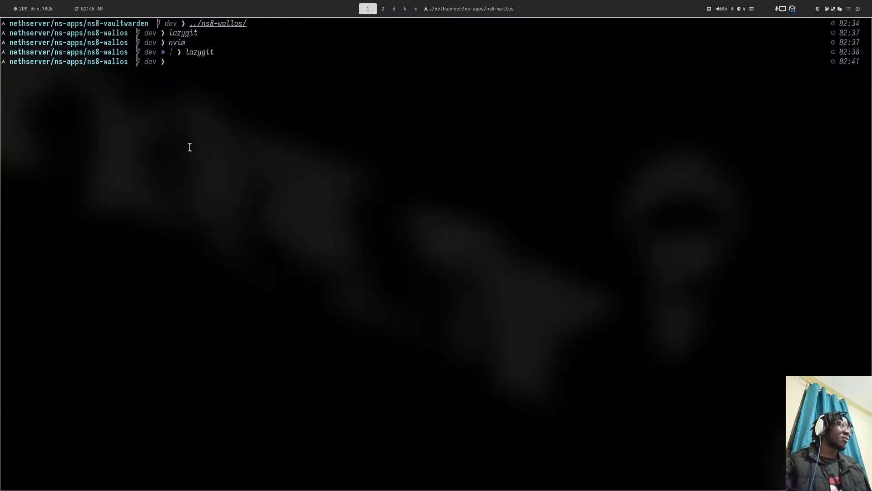
key("super+4")
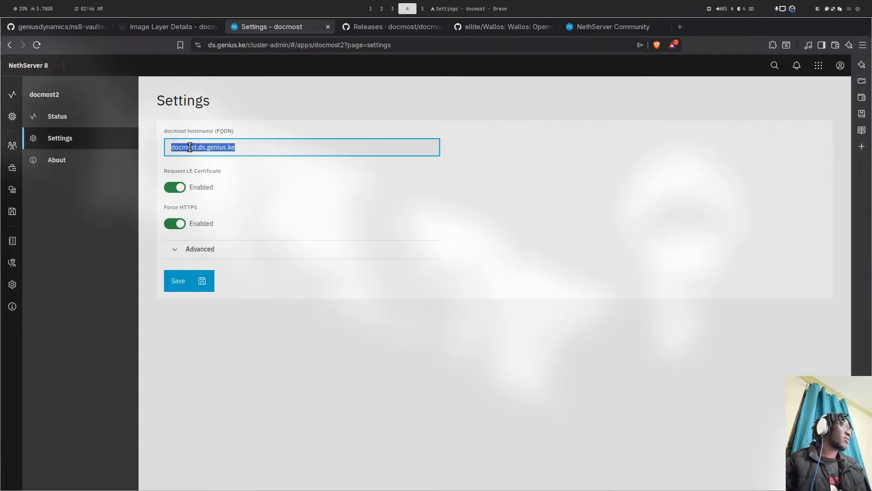
left_click(70, 27)
scroll(328, 72, "up", 5)
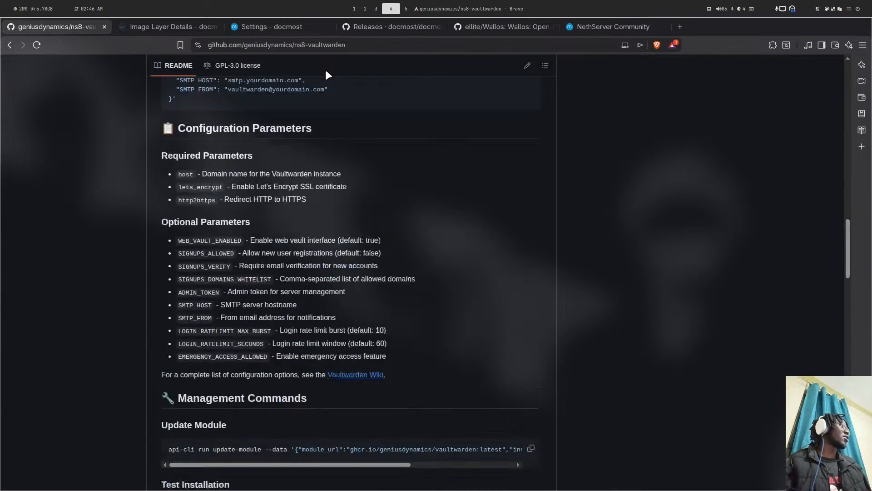
double_click(318, 41)
type("w")
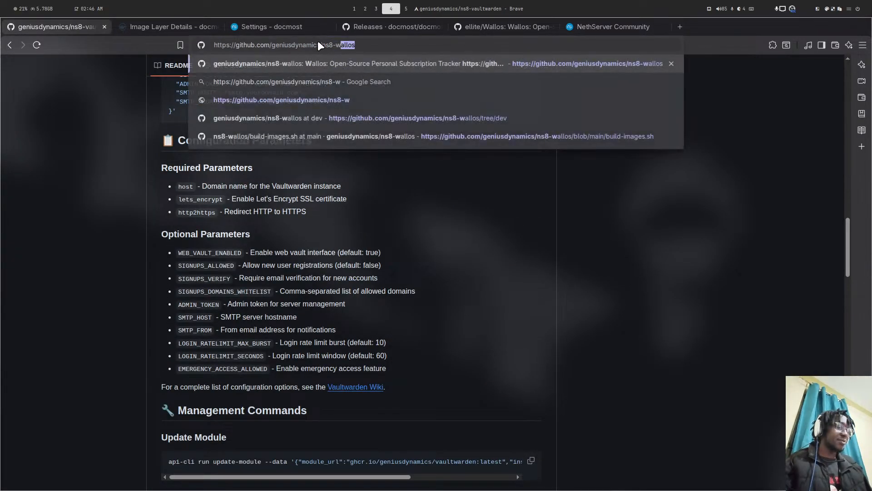
key("Return")
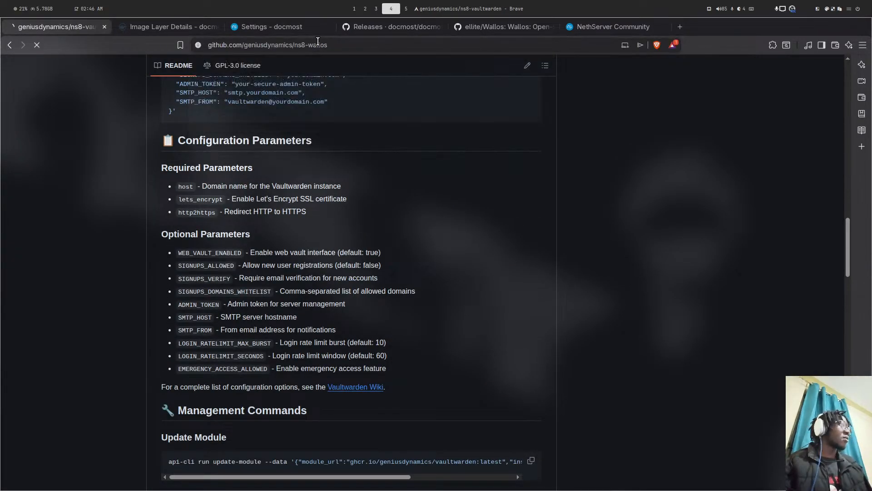
left_click(184, 27)
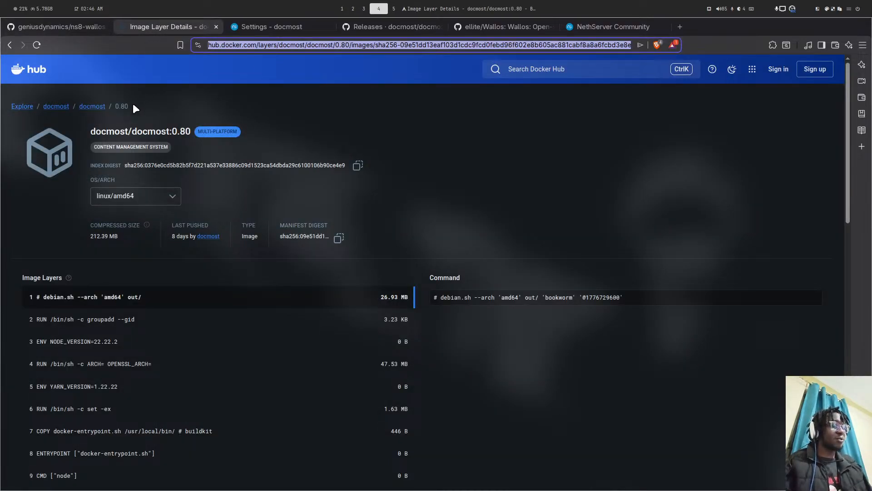
- Search the web for goauthentik releases and browse the goauthentik/authentik Releases page on GitHub
type("goauthet")
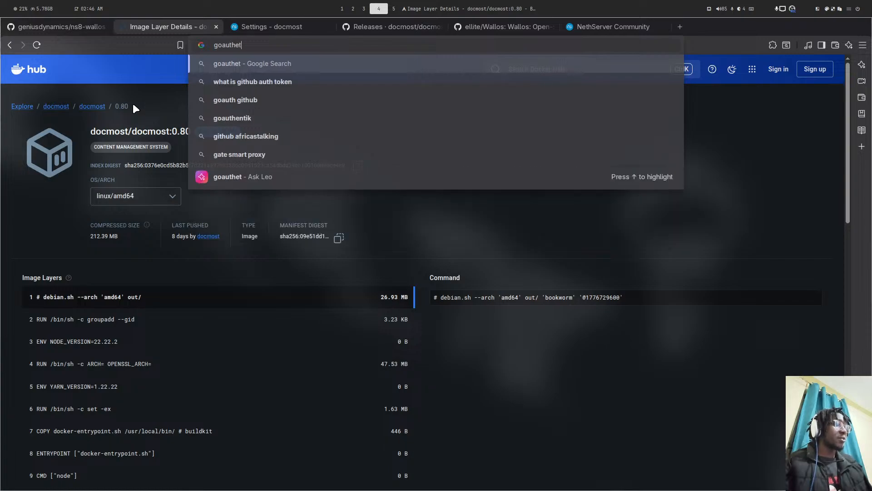
type("ik real")
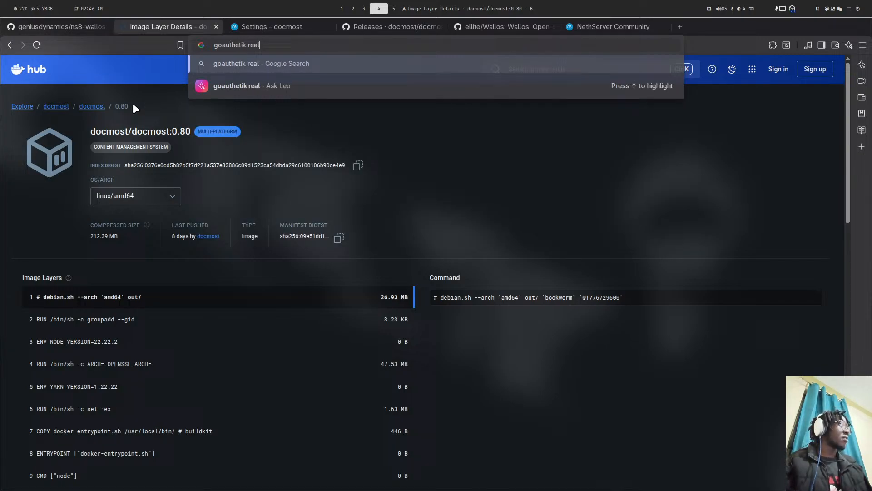
key("BackSpace")
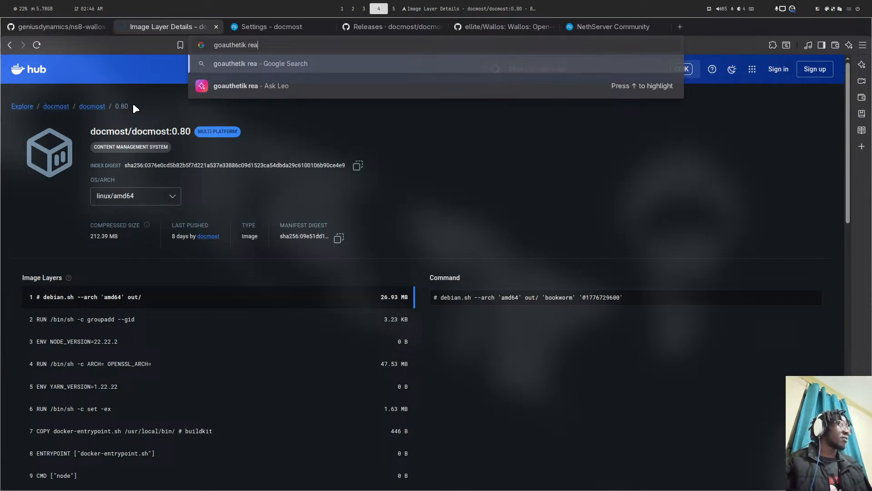
key("BackSpace")
type("leas")
type("es")
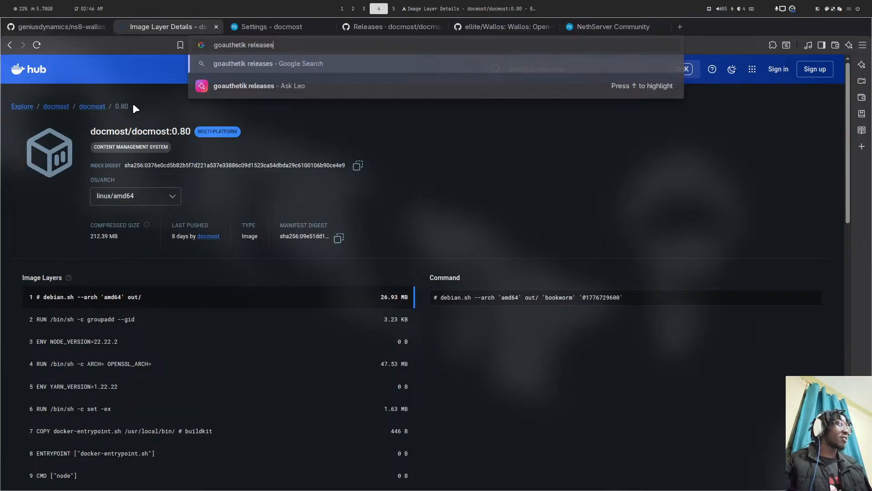
key("Return")
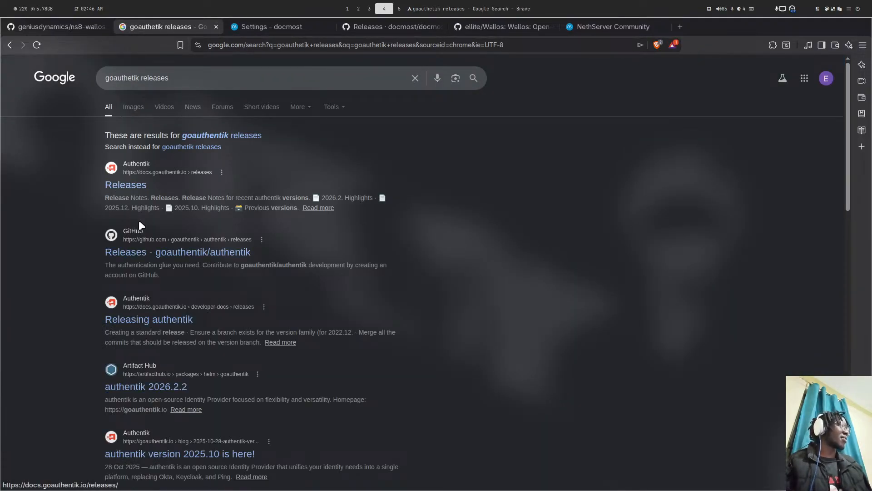
left_click(163, 257)
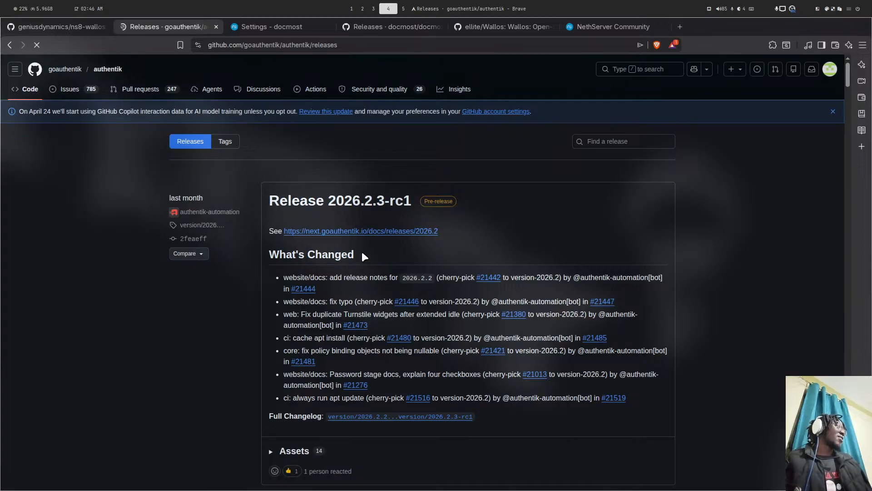
scroll(362, 253, "down", 5)
scroll(363, 247, "up", 2)
scroll(361, 251, "down", 4)
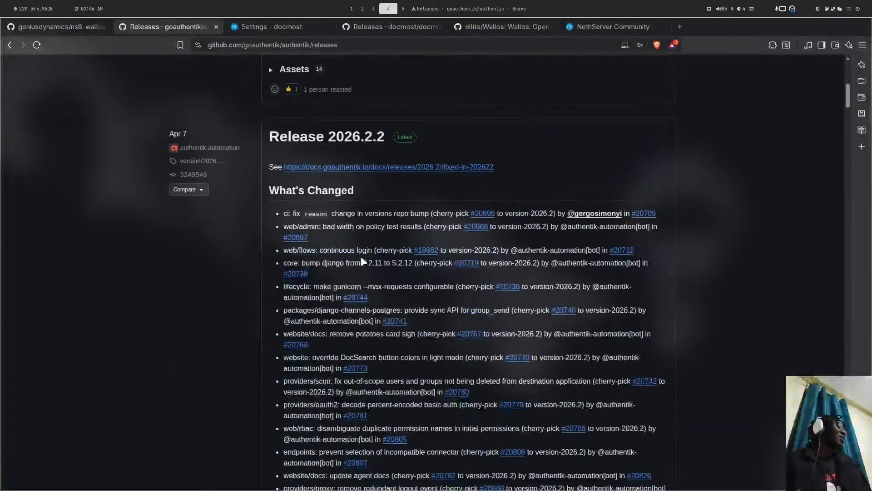
scroll(363, 259, "down", 3)
scroll(362, 262, "down", 20)
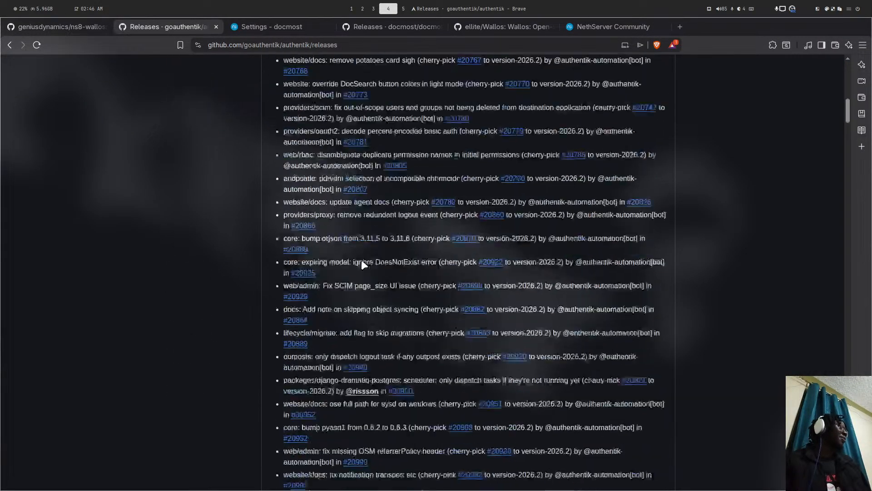
scroll(362, 262, "down", 4)
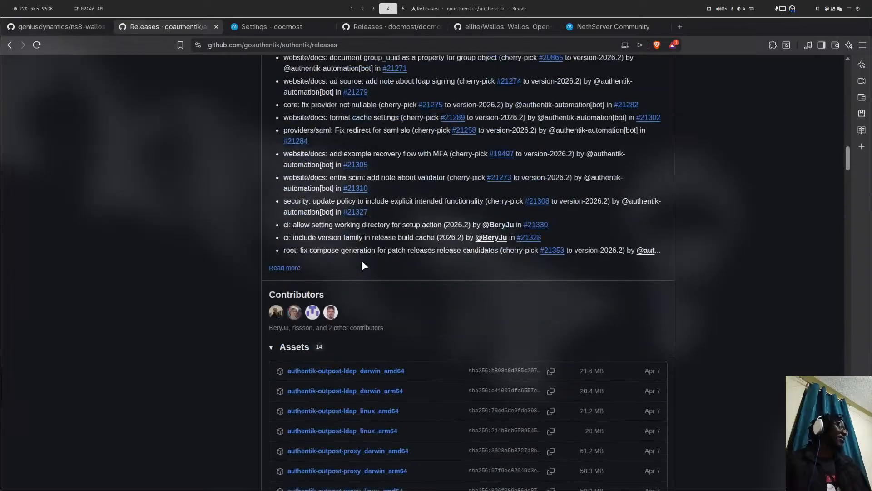
scroll(361, 260, "up", 7)
scroll(344, 169, "down", 20)
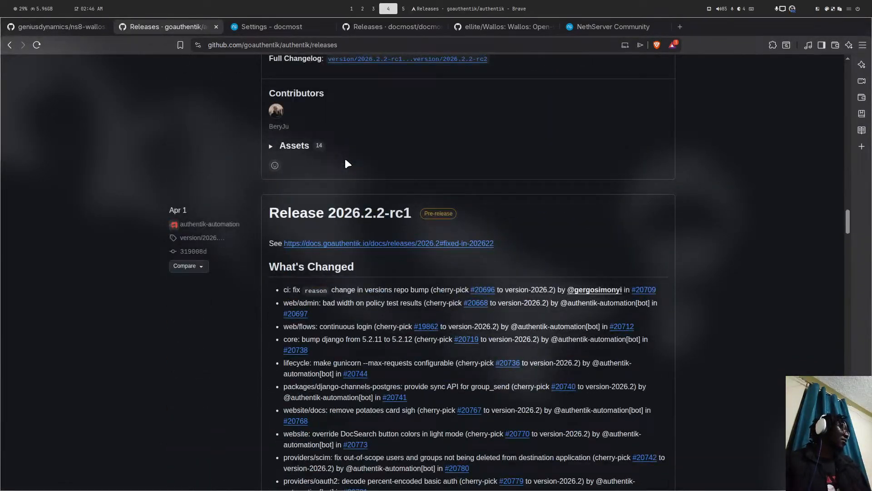
scroll(345, 159, "down", 20)
scroll(345, 162, "down", 20)
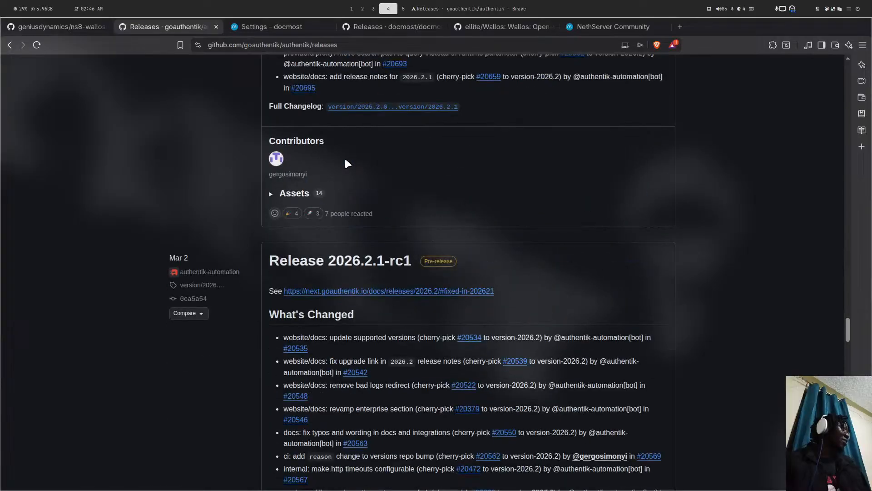
scroll(346, 163, "down", 20)
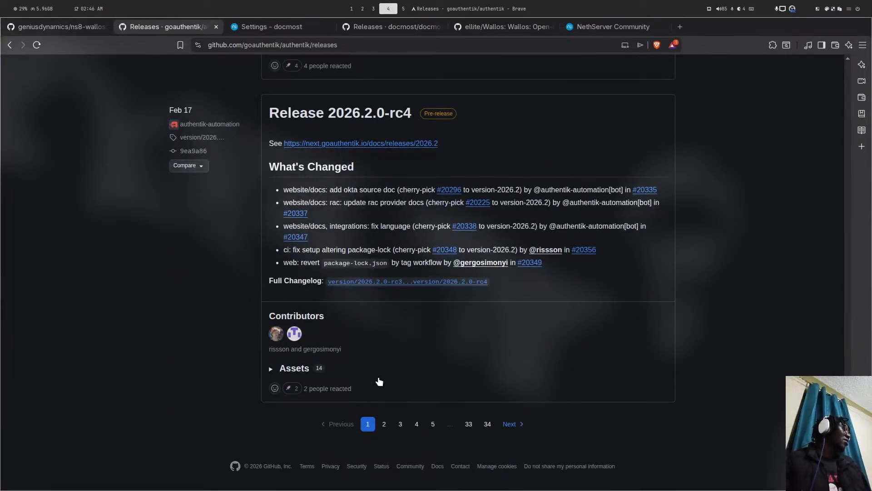
- Go to page 2 of the Authentik releases and scroll through the older versions
left_click(383, 425)
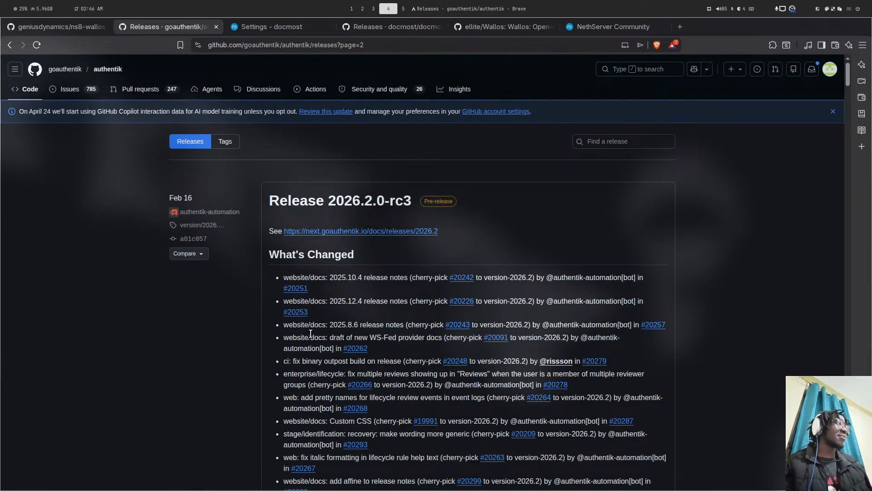
scroll(311, 334, "down", 20)
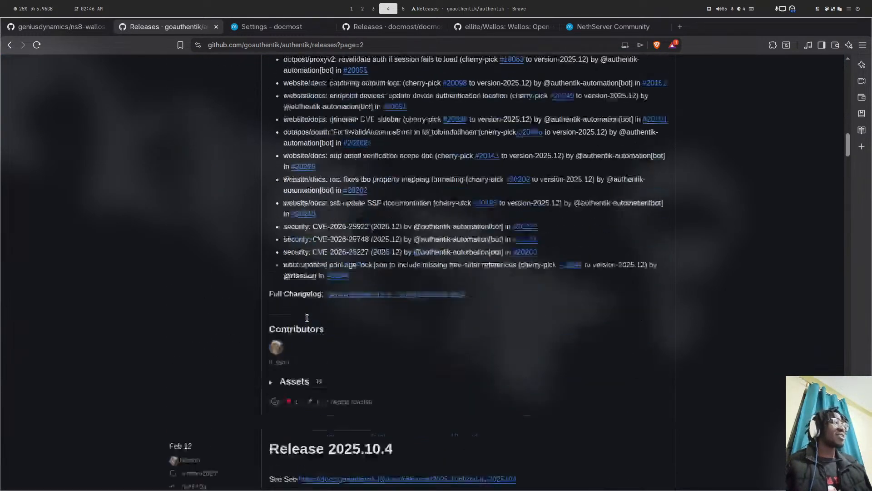
scroll(307, 317, "down", 20)
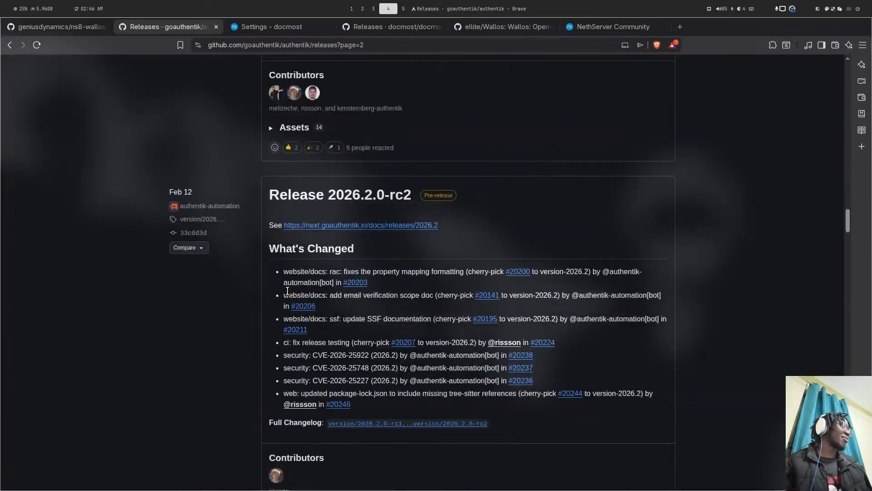
scroll(287, 290, "down", 20)
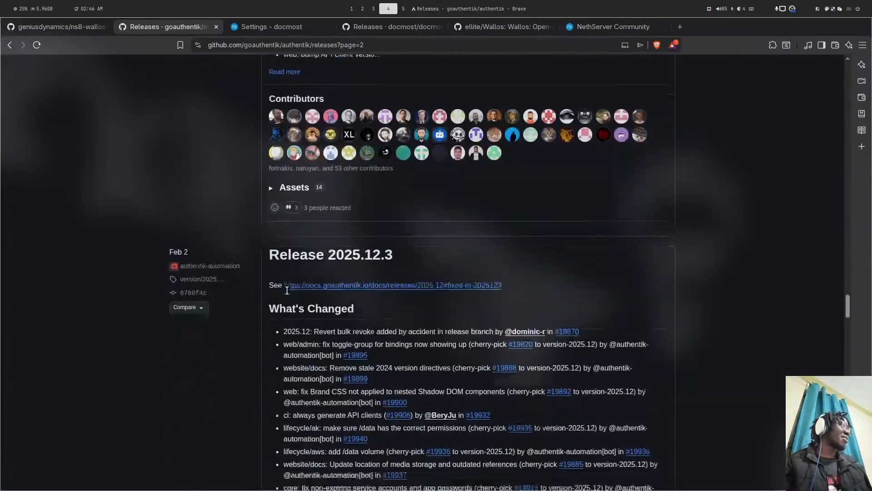
scroll(287, 291, "down", 20)
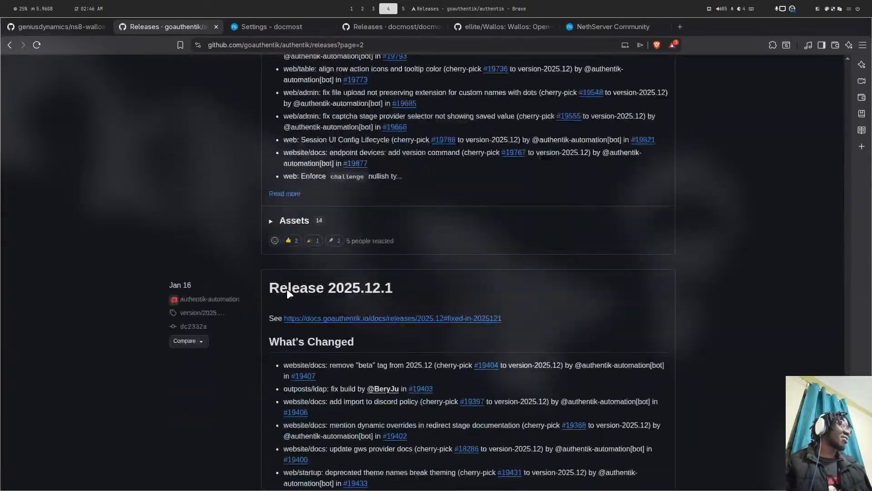
scroll(287, 290, "down", 20)
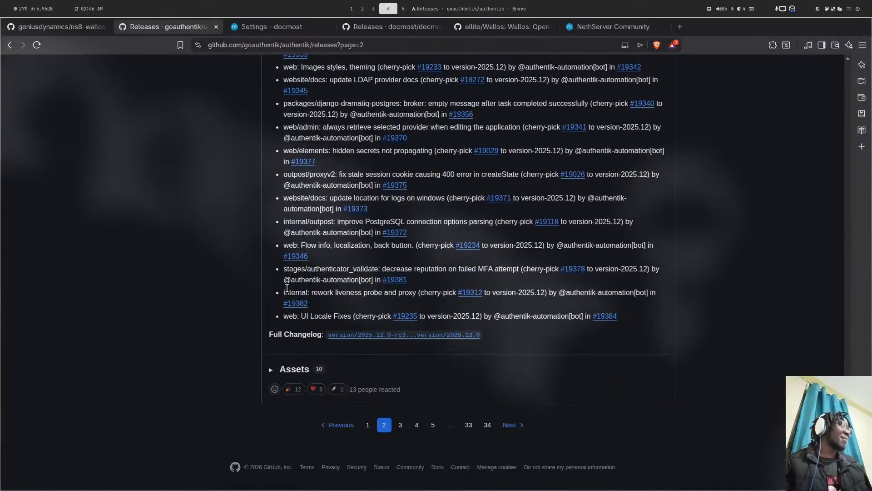
- Open the ns8-wallos dev branch and confirm its latest commit's checks all passed
left_click(85, 27)
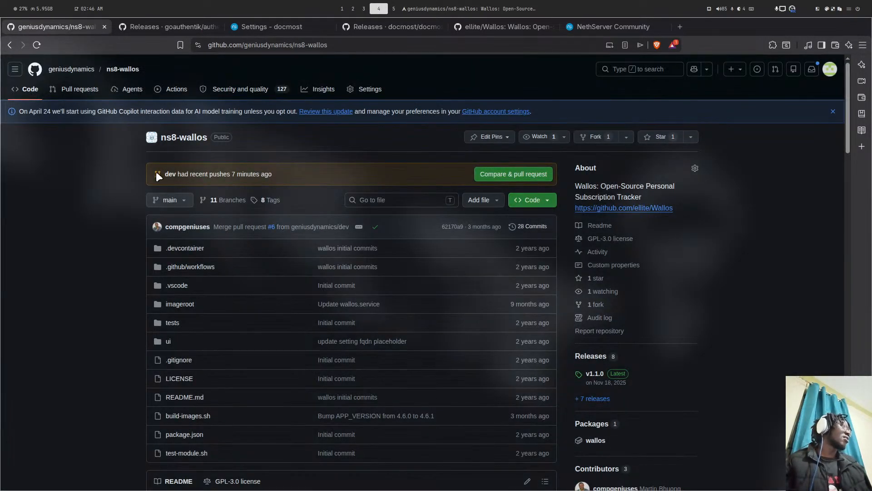
left_click(171, 174)
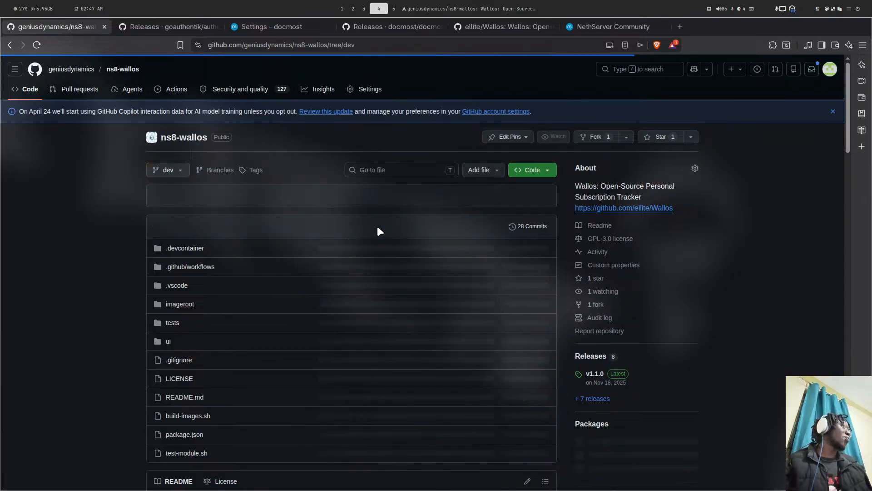
left_click(271, 257)
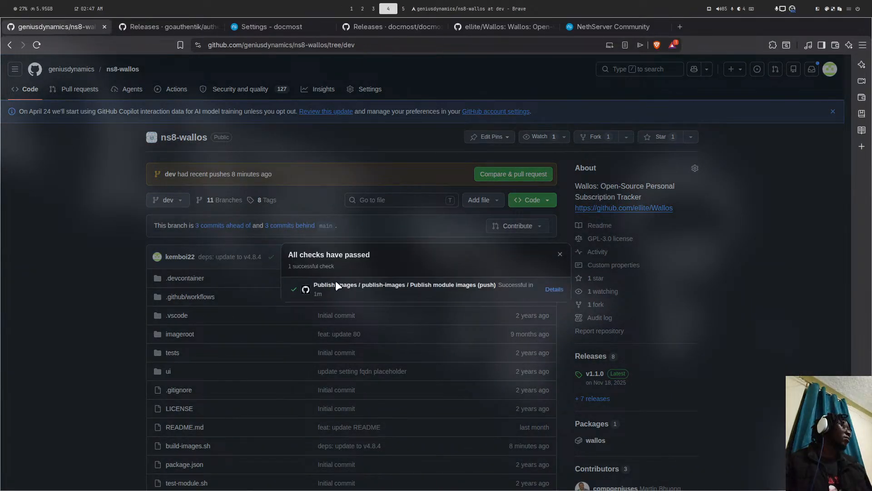
key("super+5")
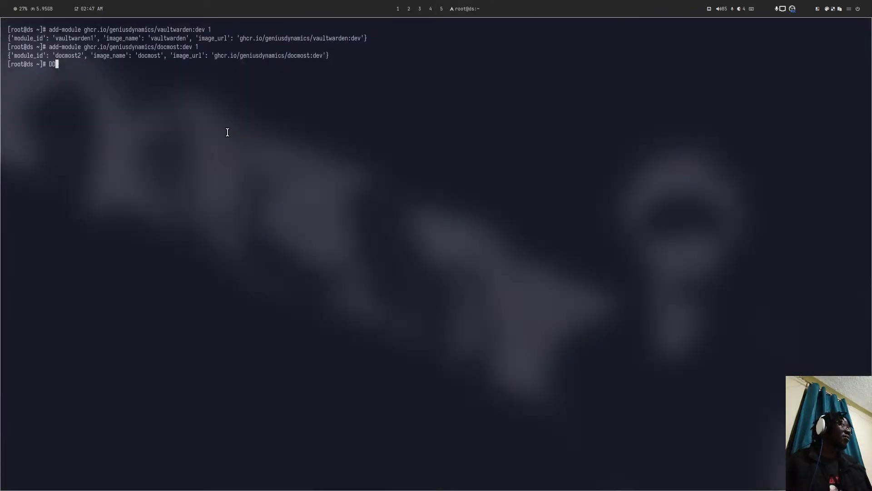
key("super+4")
left_click(105, 212)
scroll(260, 336, "down", 8)
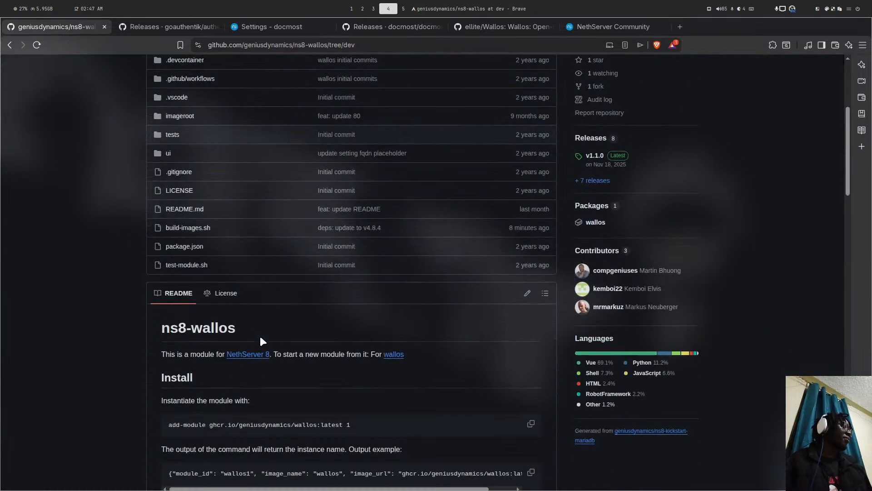
- Copy the README's add-module wallos install command and paste it into the server terminal
left_click(531, 206)
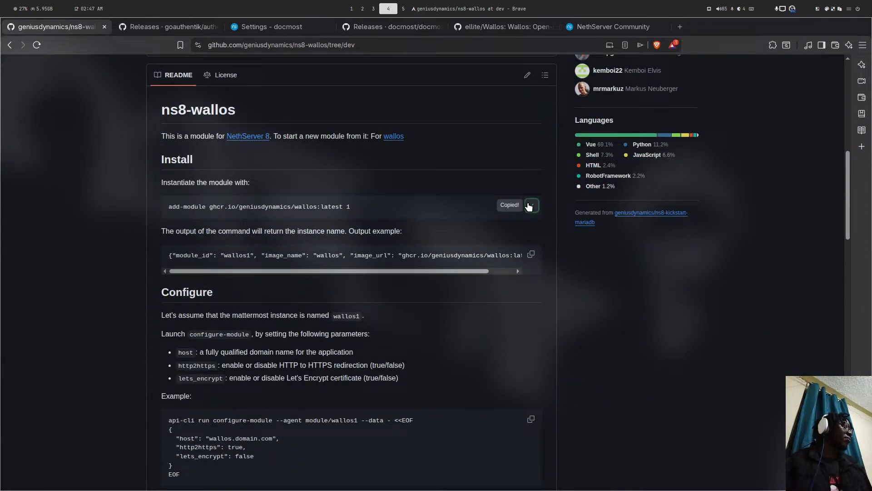
key("super+5")
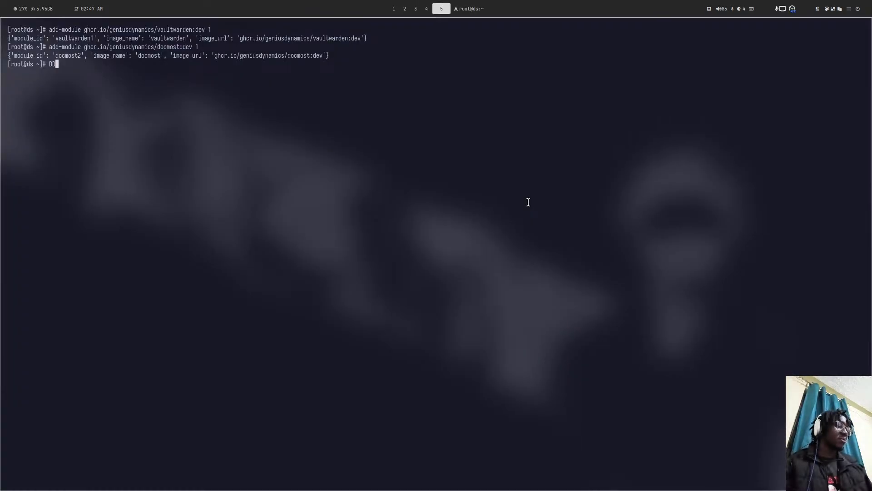
key("ctrl+c")
key("ctrl+shift+v")
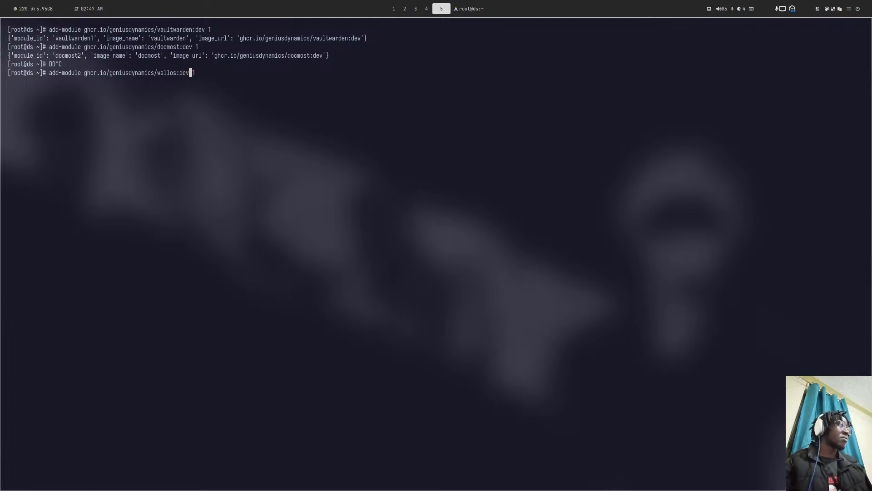
key("super+1")
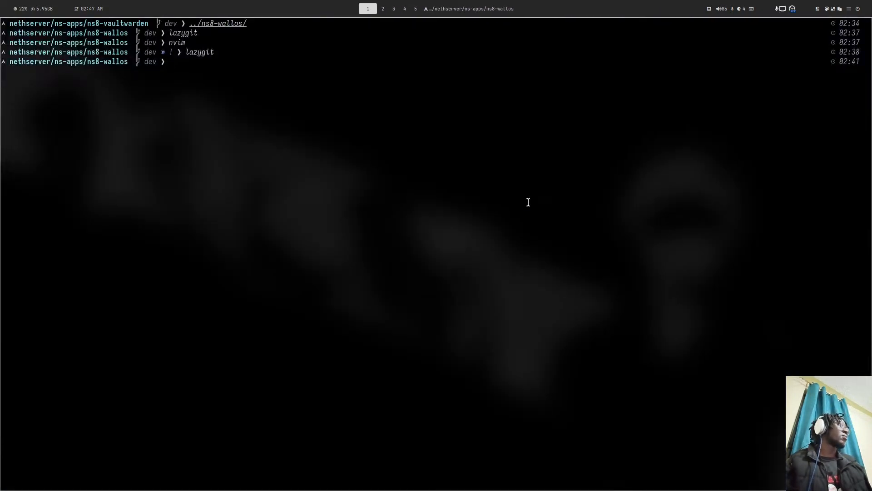
key("super+4")
double_click(314, 44)
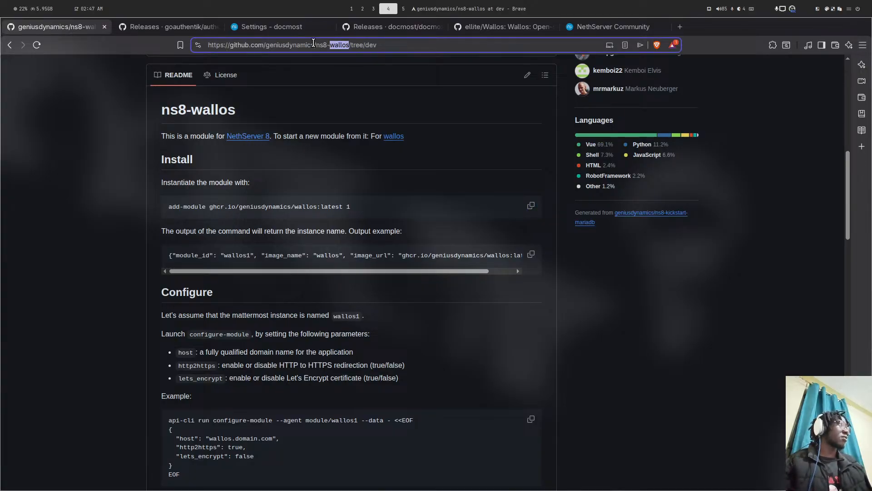
- From the geniusdynamics organization, find the ns8-goauthentik repository and open its build-images.sh
scroll(105, 95, "up", 9)
left_click(83, 70)
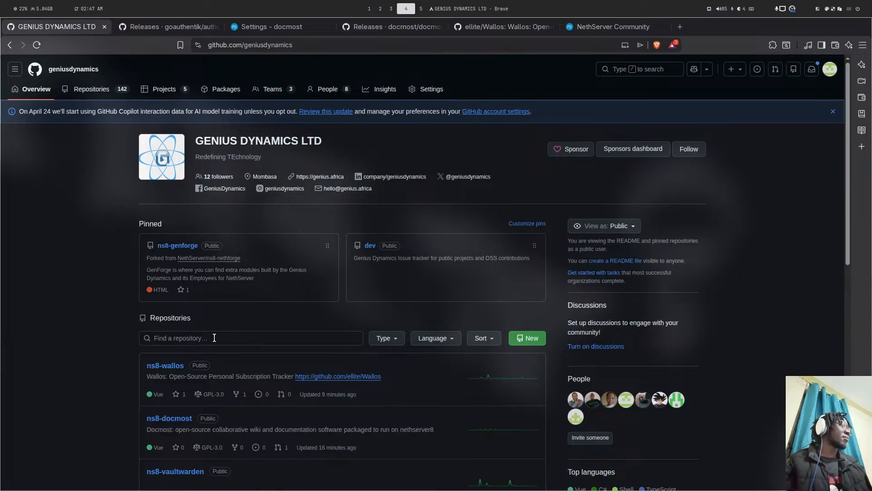
left_click(215, 338)
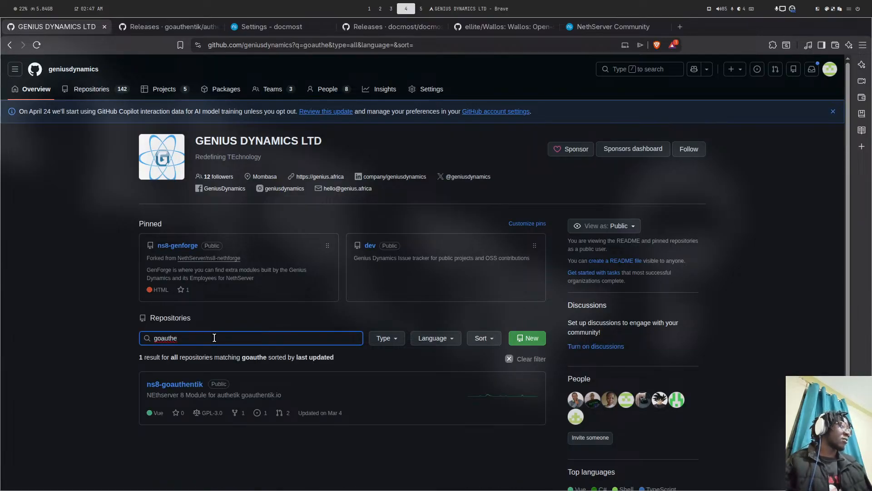
left_click(175, 385)
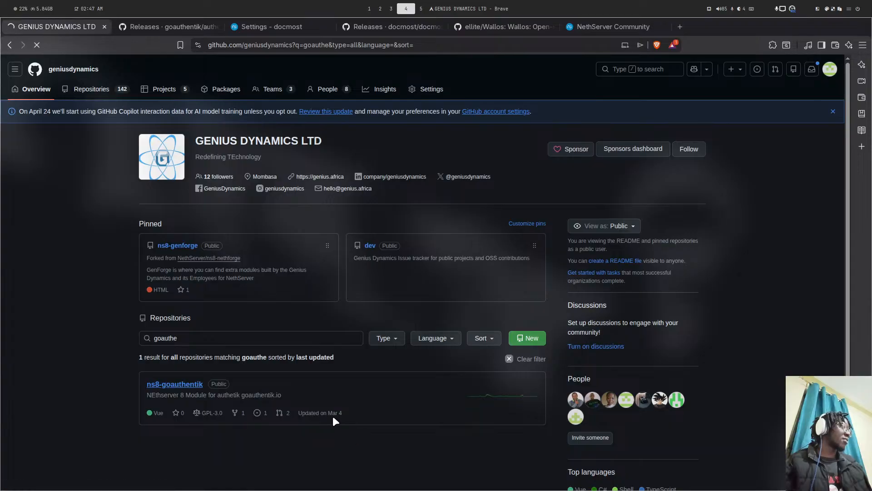
scroll(295, 307, "down", 5)
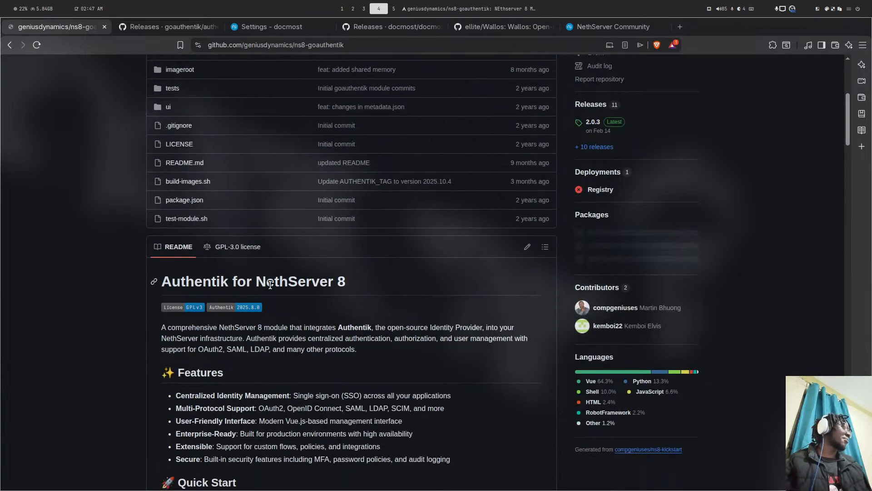
left_click(193, 182)
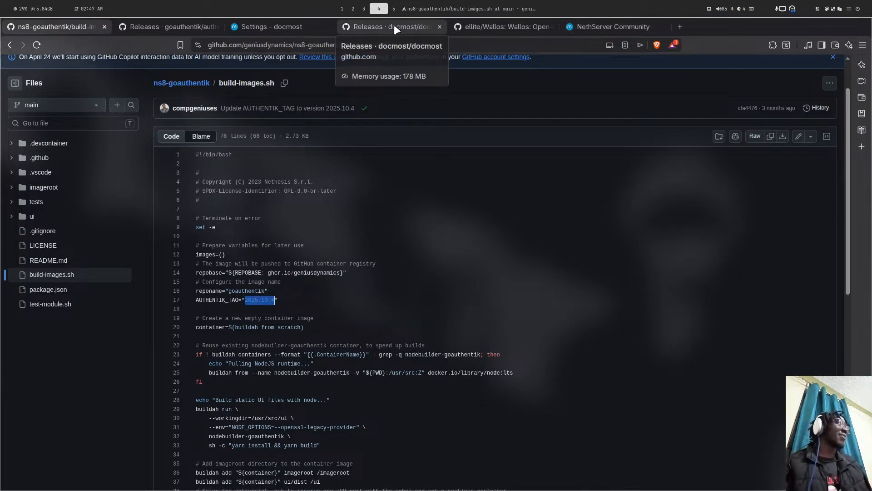
left_click(393, 26)
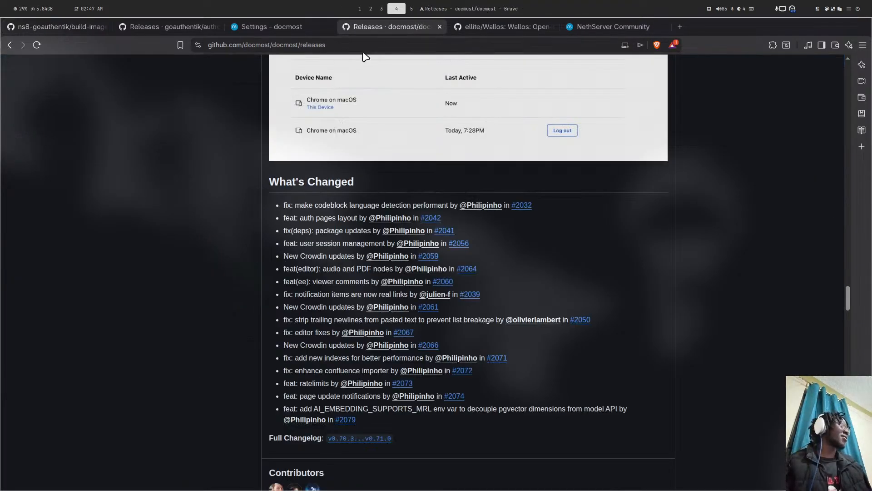
- Return to the Authentik releases list, look through it and reload it
left_click(198, 30)
scroll(291, 133, "down", 15)
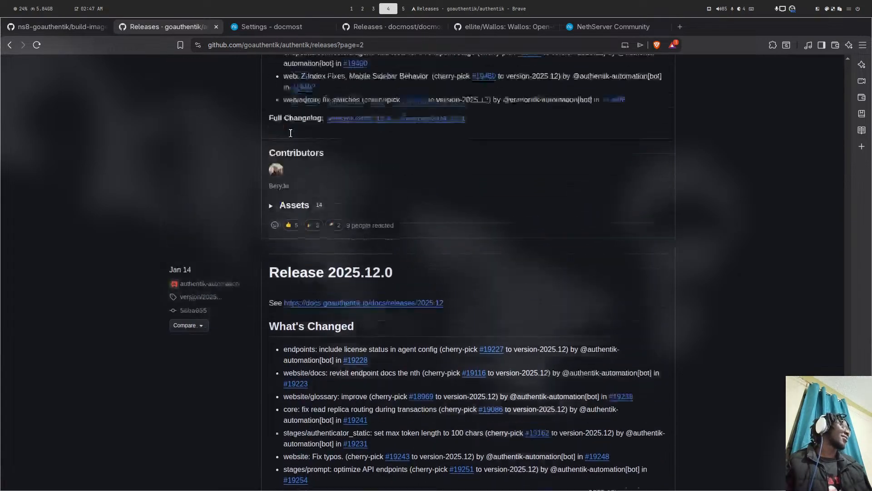
scroll(409, 305, "up", 5)
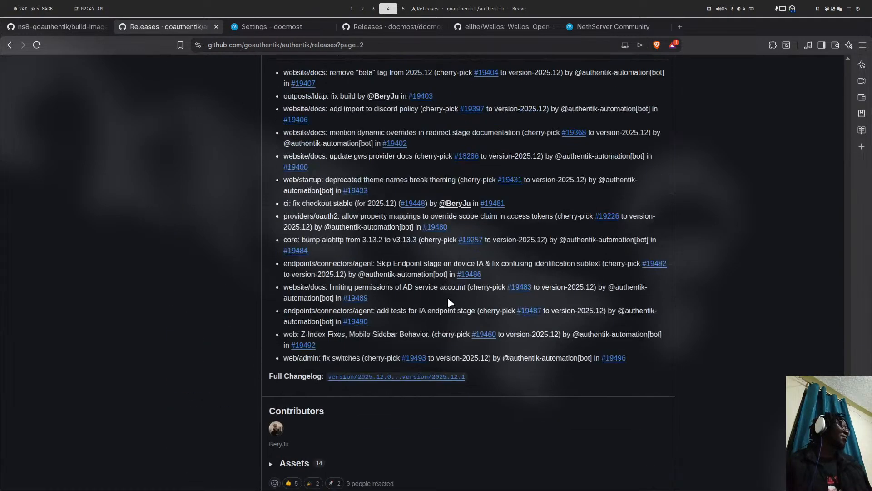
scroll(364, 309, "down", 5)
scroll(347, 279, "up", 20)
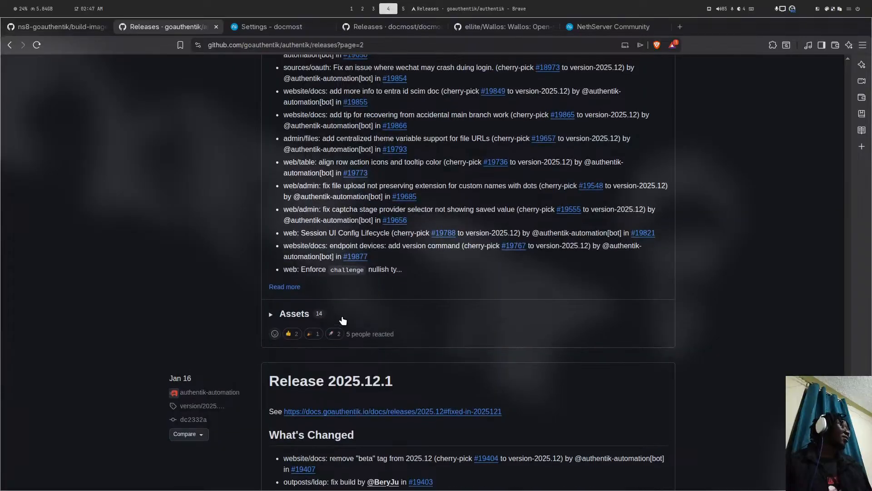
scroll(348, 298, "up", 7)
scroll(348, 282, "down", 12)
scroll(348, 264, "up", 4)
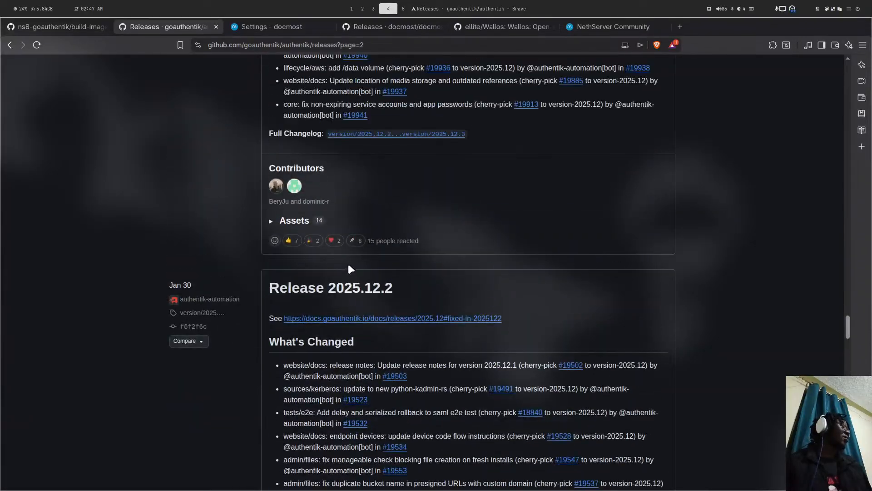
scroll(366, 273, "up", 10)
scroll(362, 268, "up", 20)
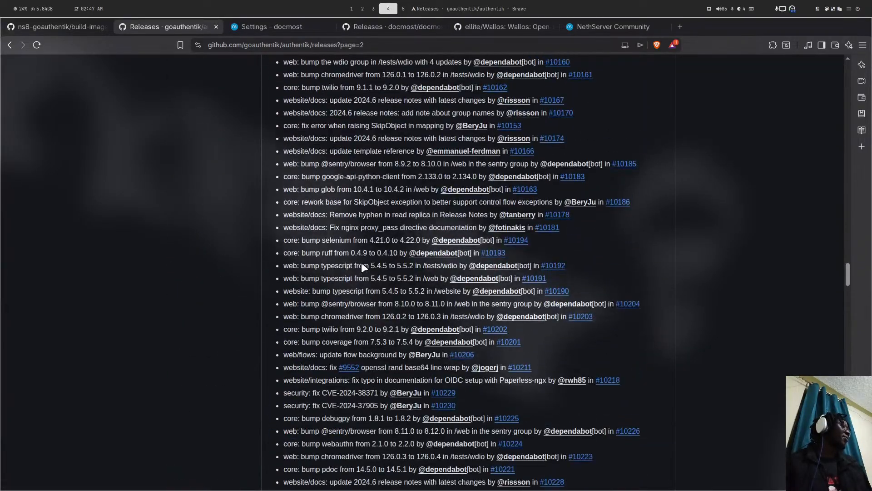
scroll(361, 262, "up", 15)
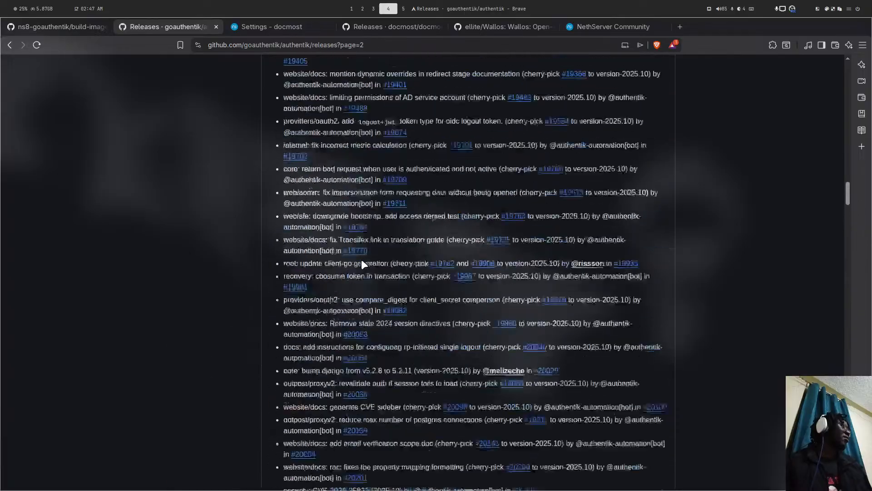
scroll(362, 261, "up", 15)
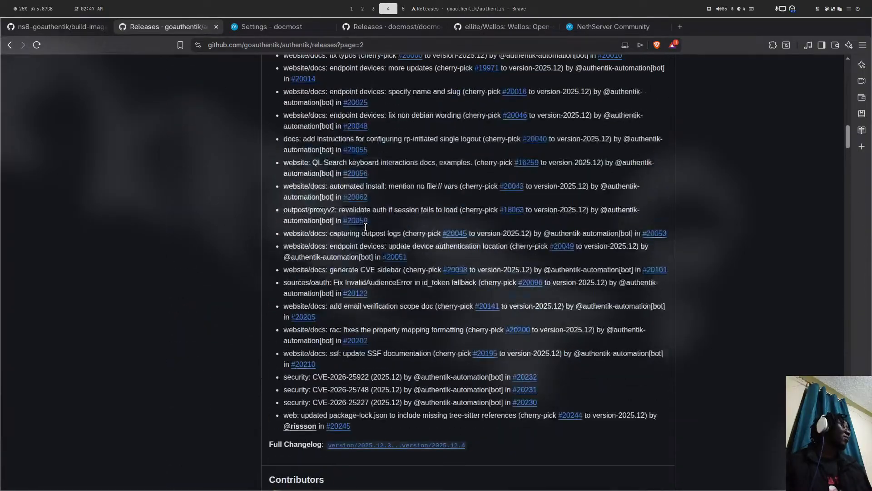
scroll(366, 227, "down", 7)
scroll(366, 228, "up", 15)
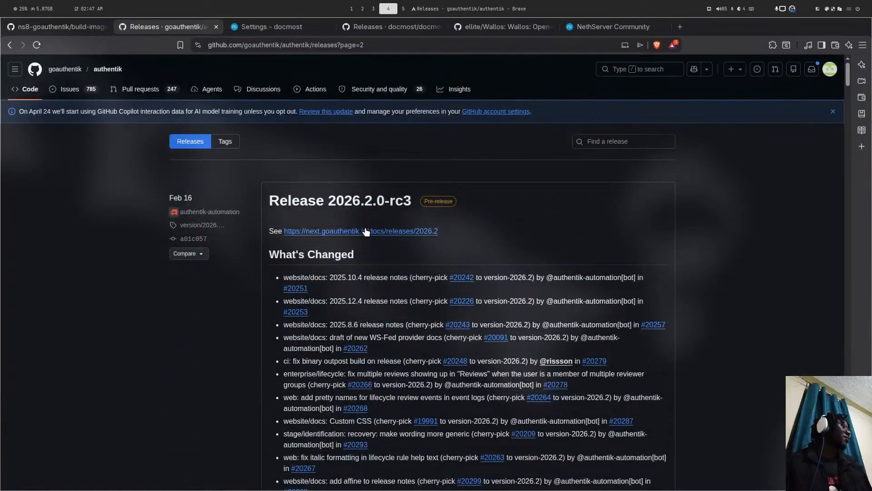
scroll(366, 232, "down", 20)
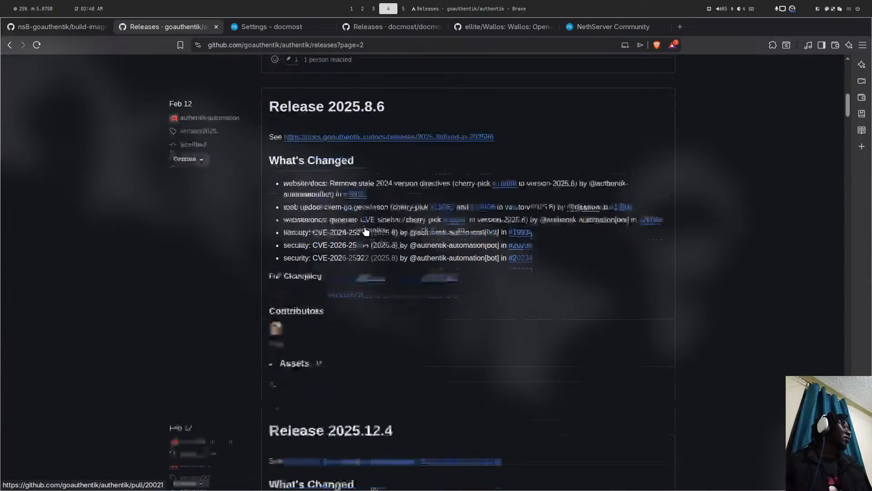
scroll(364, 226, "up", 15)
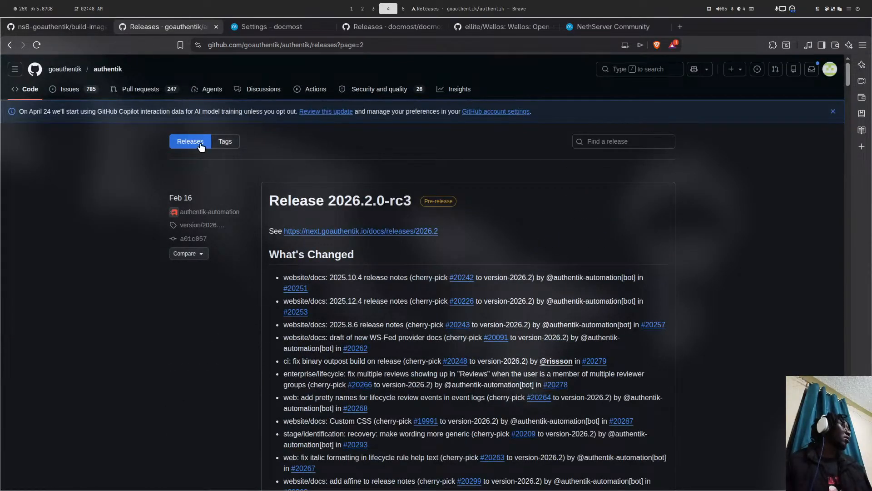
left_click(201, 144)
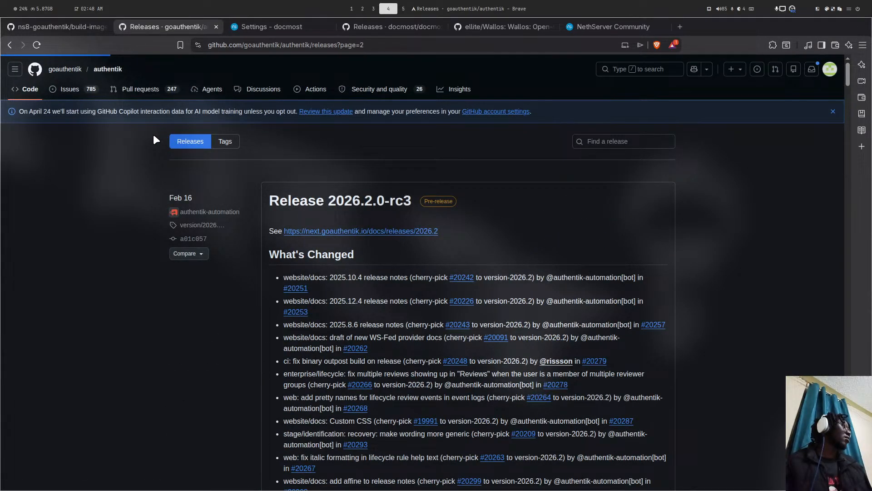
- Confirm on the authentik repository page that Release 2026.2.2 is latest, then switch to the terminal
left_click(106, 69)
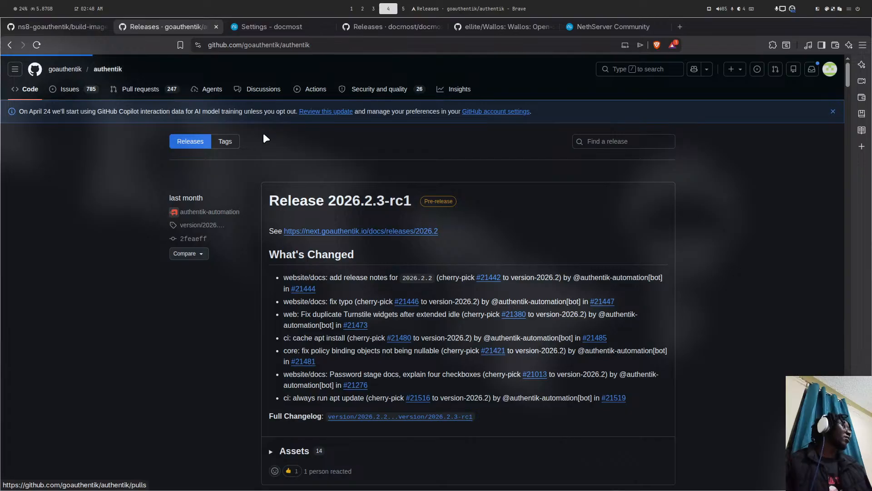
scroll(356, 168, "down", 2)
scroll(620, 241, "down", 1)
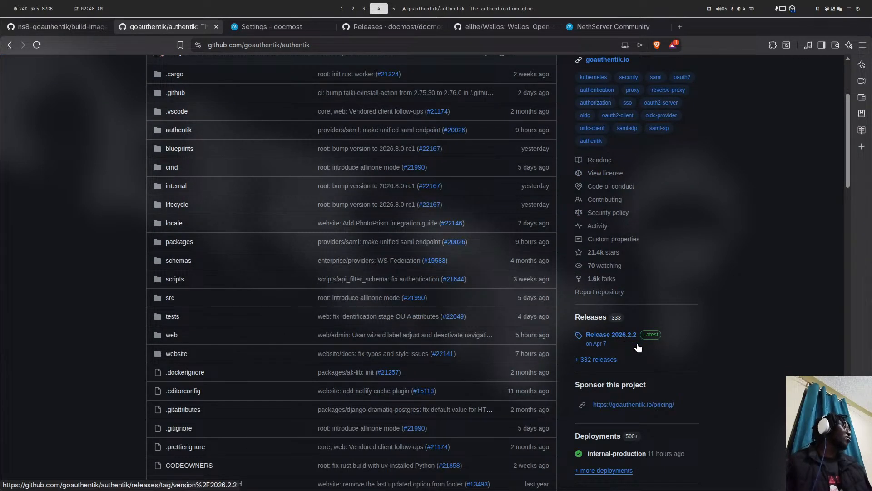
key("super+5")
key("super+4")
key("super+3")
key("super+4")
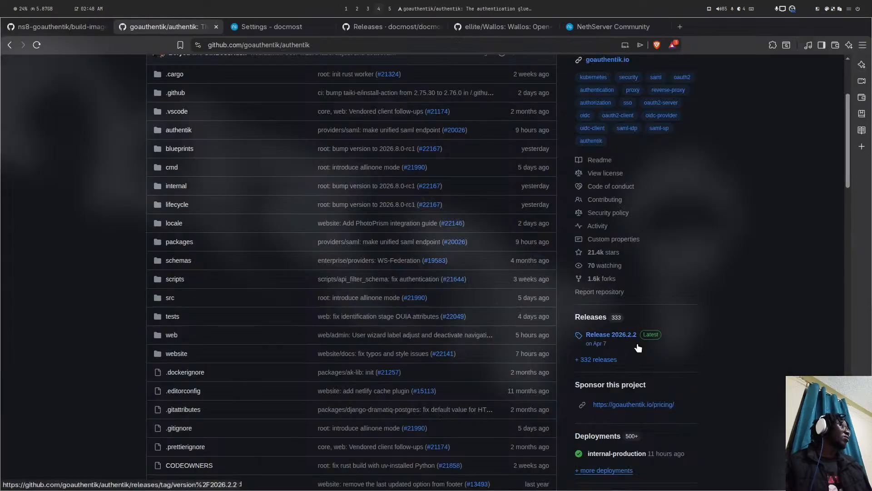
key("super+5")
key("super+6")
key("super+5")
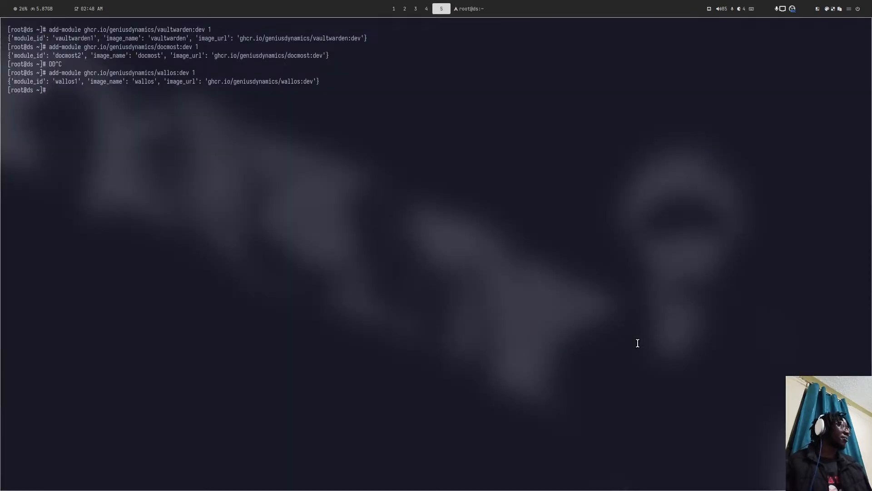
- Move into the ns8-goauthentik project folder, list its files and start Neovim
key("super+4")
key("super+1")
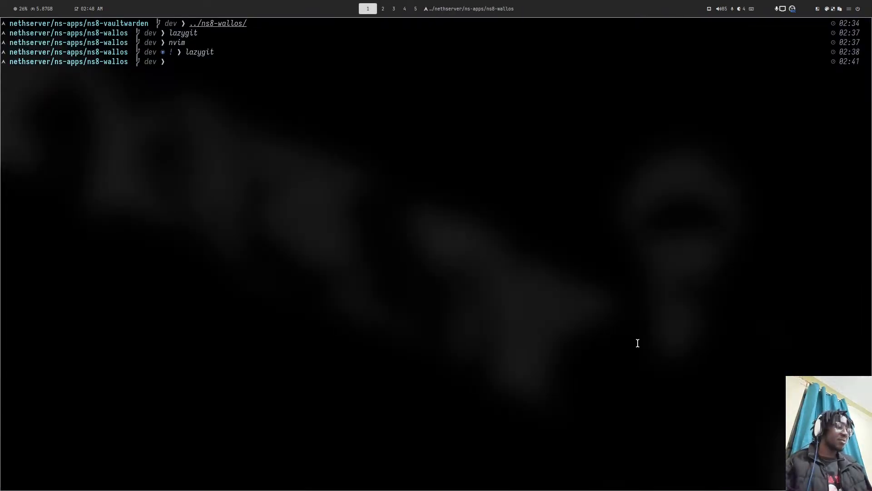
type("..")
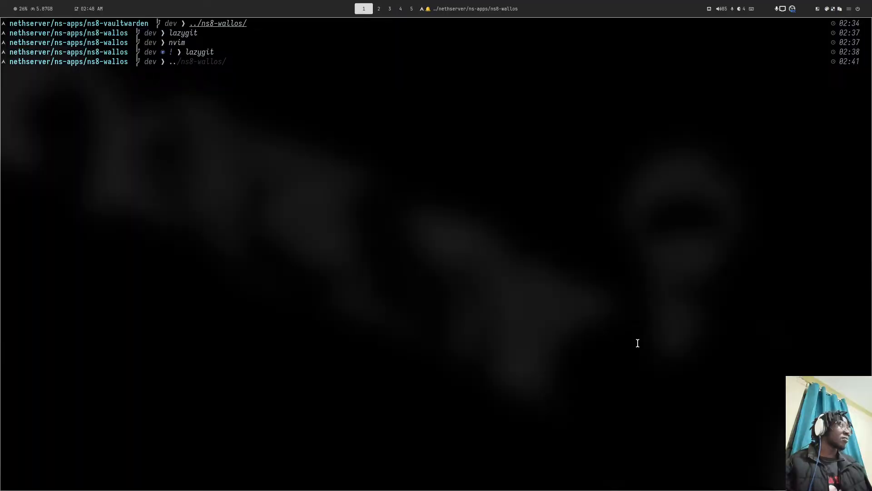
type("/ns8-goauthentik/")
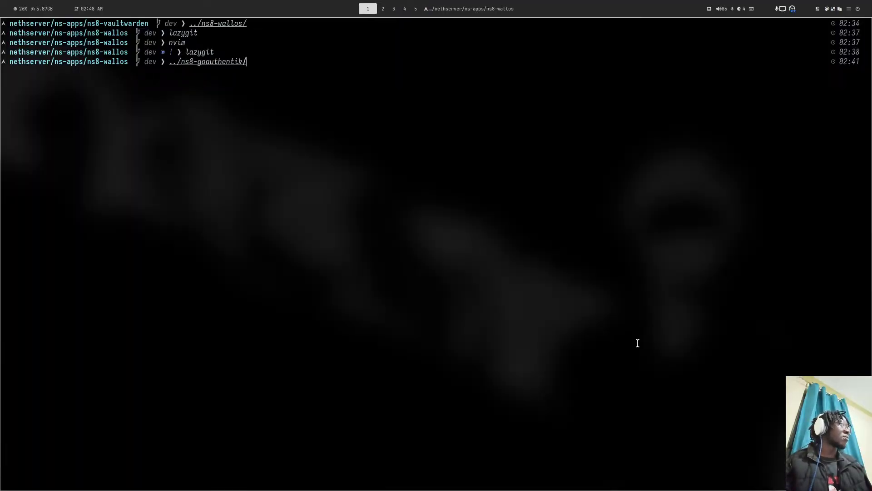
key("Return")
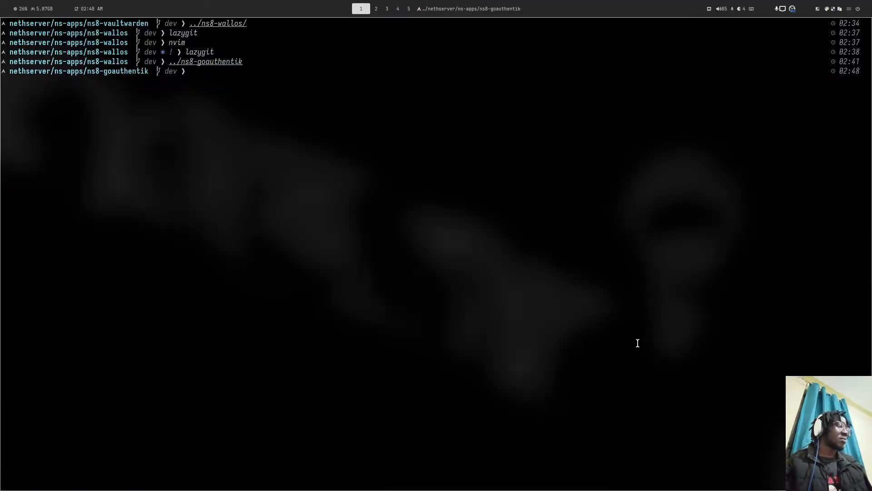
type("ls")
key("Return")
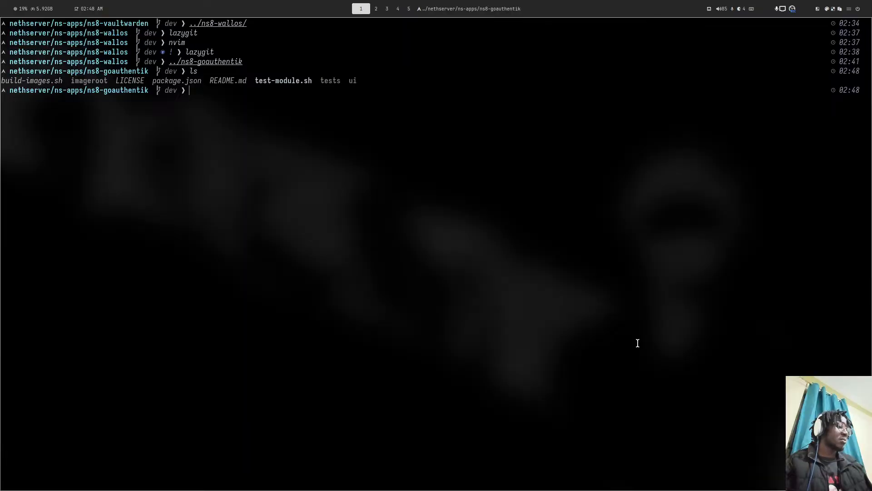
type("nvim")
key("Return")
- Change AUTHENTIK_TAG in build-images.sh from 2025.10.2 to 2026.2.2, then save and quit
key("space")
key("f")
key("f")
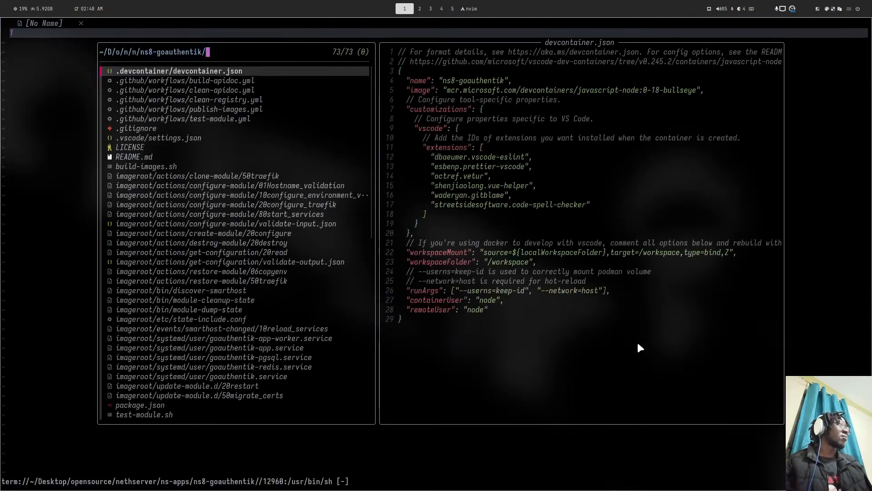
type("bu")
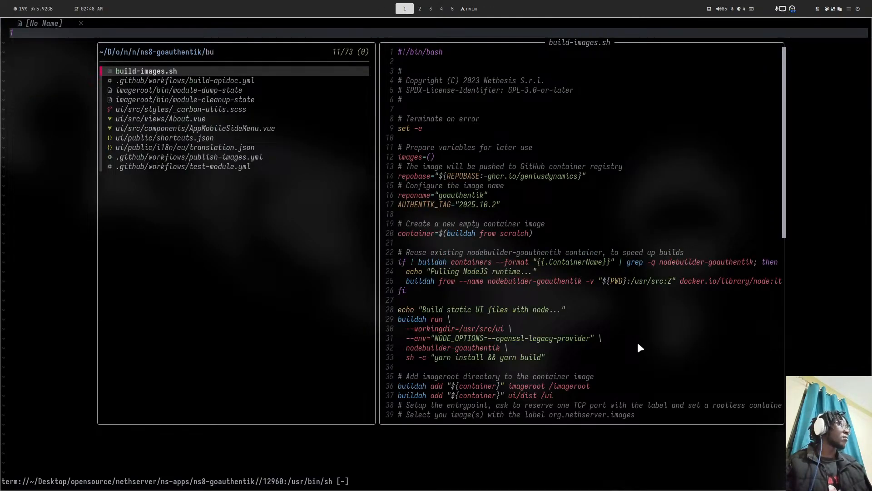
key("Return")
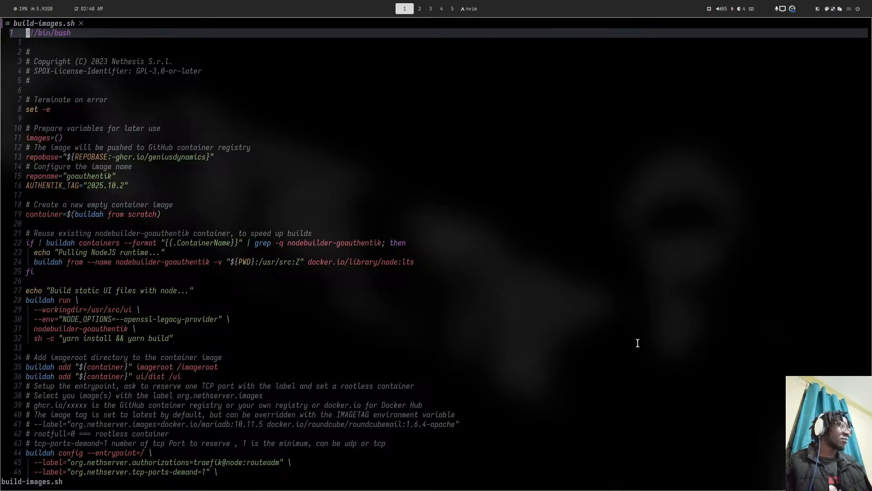
key("colon")
type("16")
key("Return")
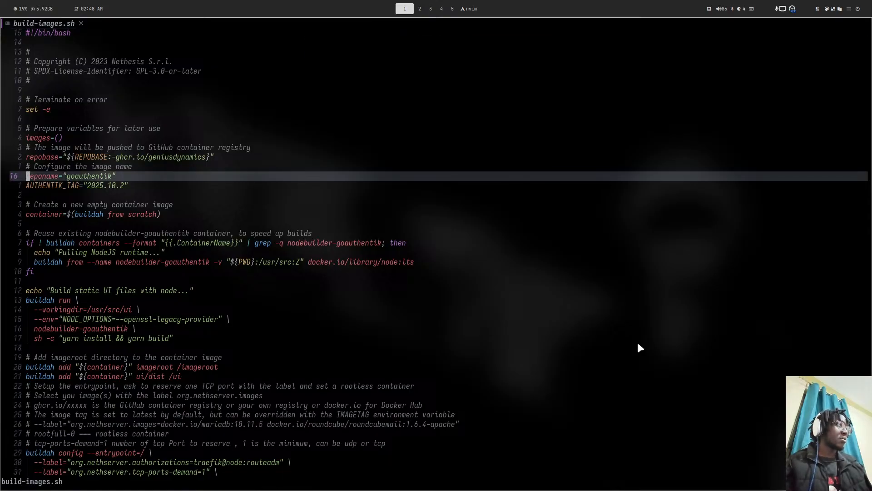
key("j")
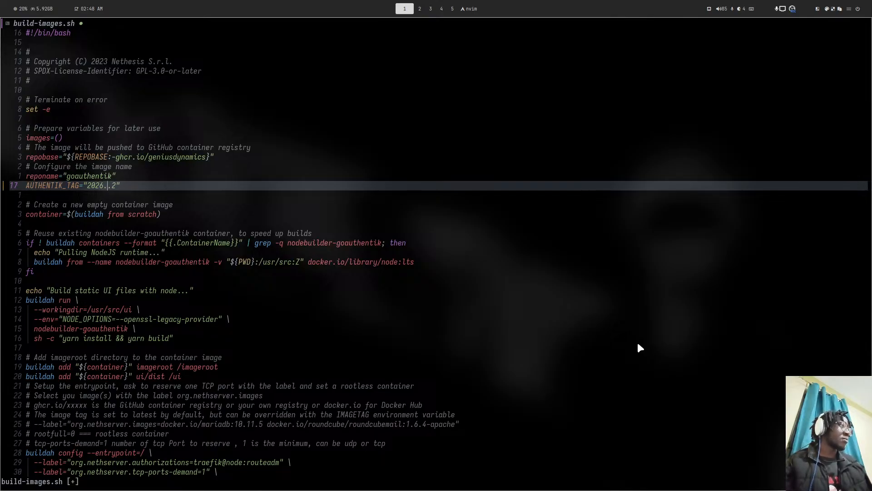
type(":w")
key("Return")
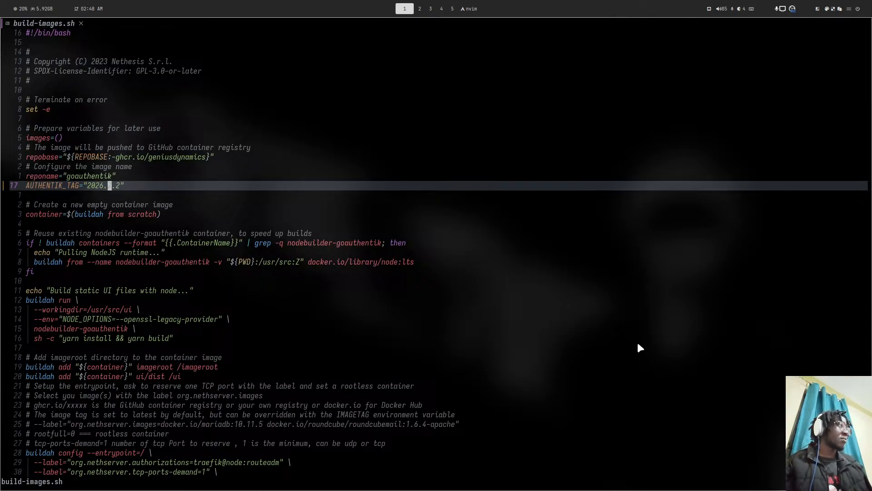
type(":q")
key("Return")
- In lazygit, abandon the commit, discard the build-images.sh change, and pull the dev branch
type("la")
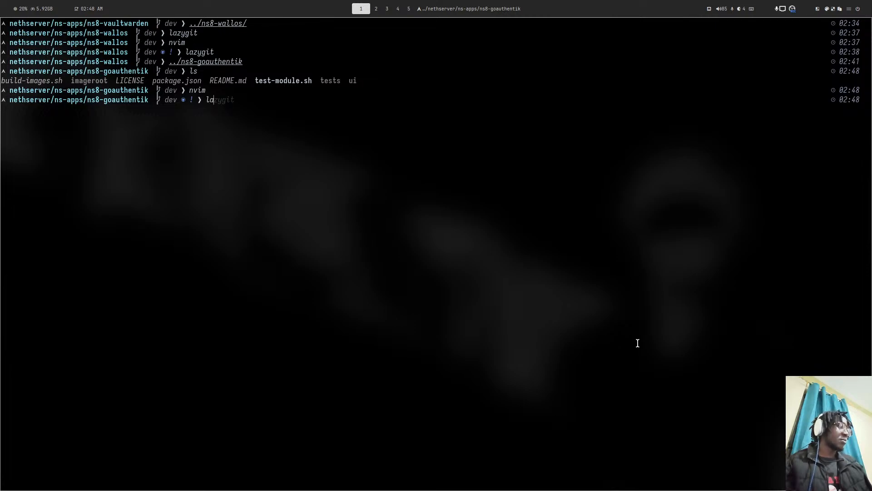
key("Right")
key("Return")
key("space")
type("cfeat")
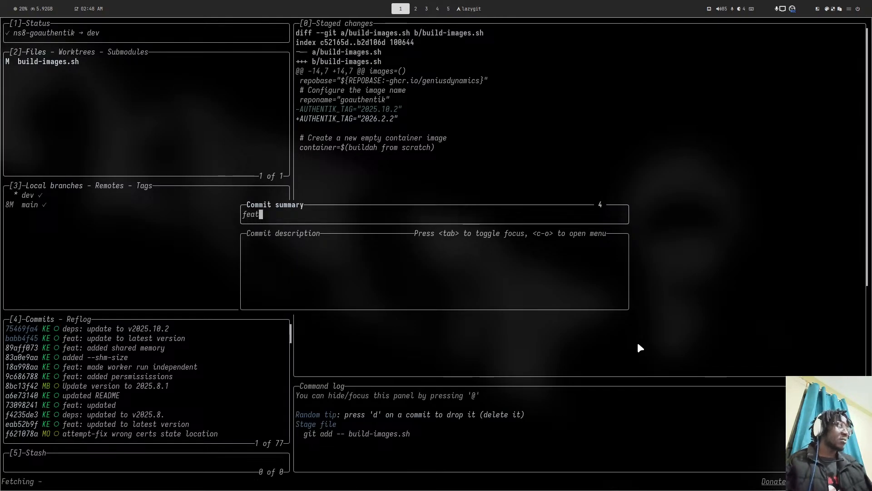
type(": updated to")
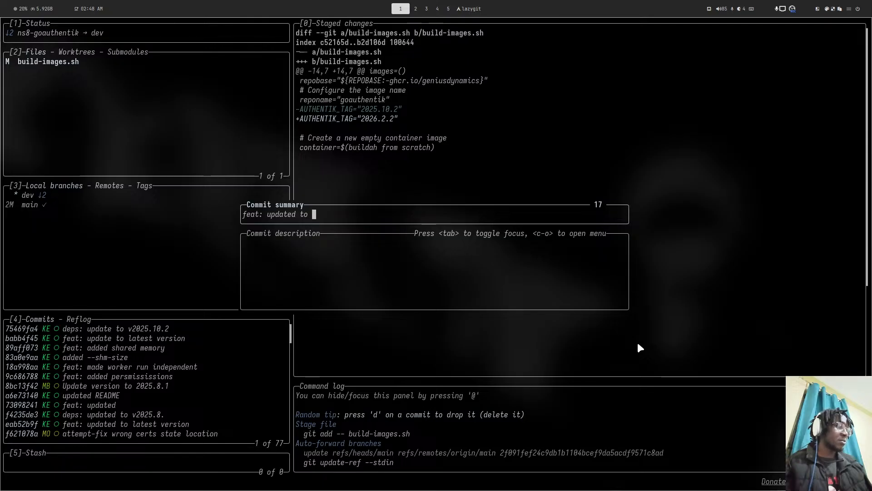
key("Escape")
key("space")
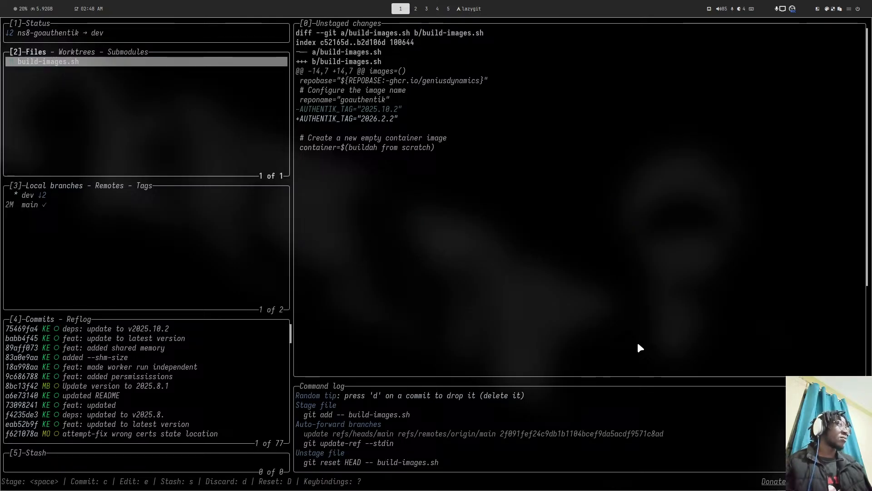
key("d")
key("Return")
key("p")
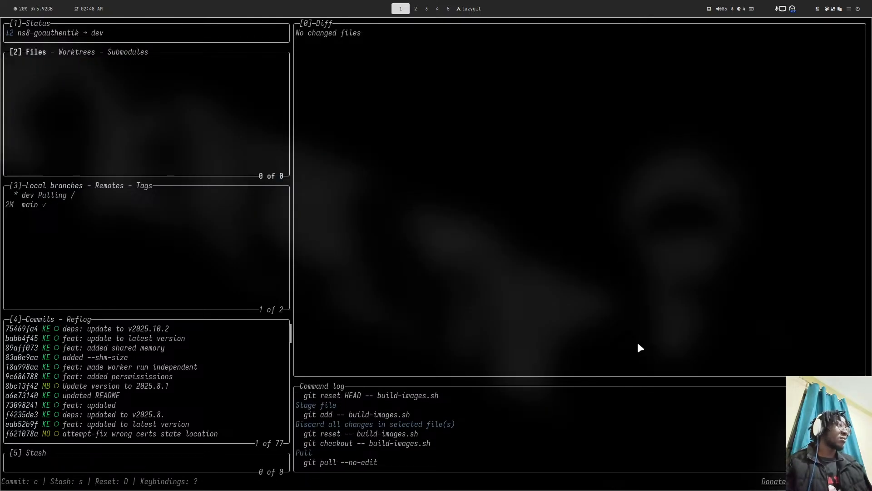
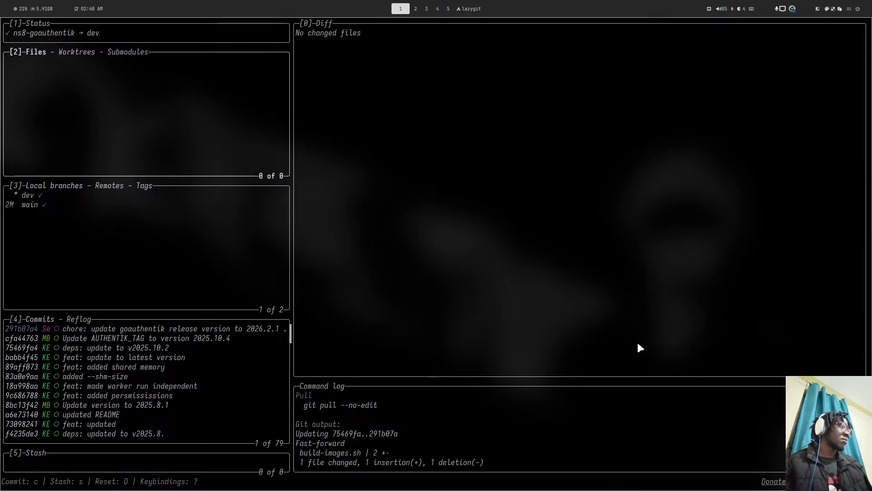
- Go to the browser's build-images.sh tab on GitHub
key("super+2")
key("super+3")
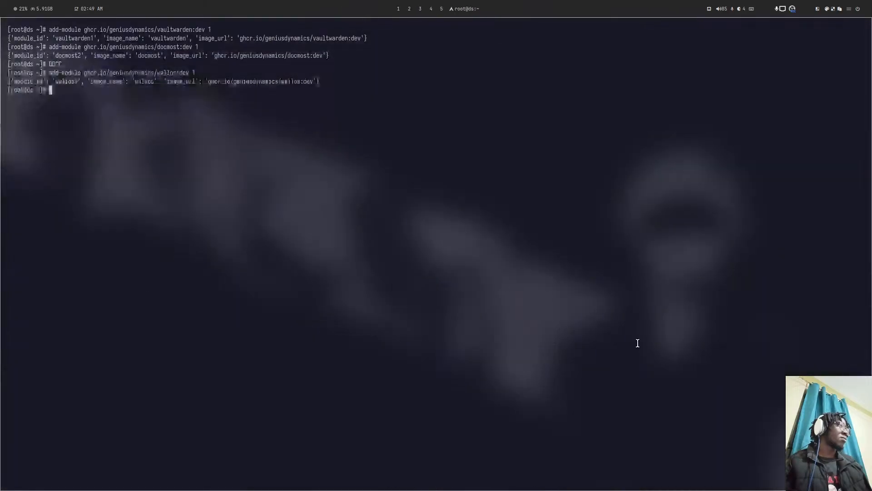
key("super+4")
scroll(317, 255, "up", 3)
left_click(72, 26)
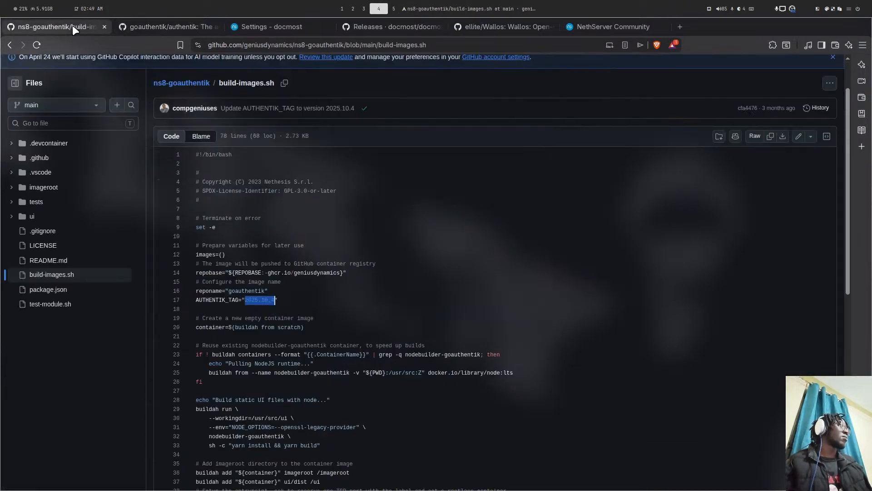
scroll(130, 138, "up", 2)
- Open pull request #26 from the repository's pull requests and look over its 2026.2.1 change
left_click(88, 96)
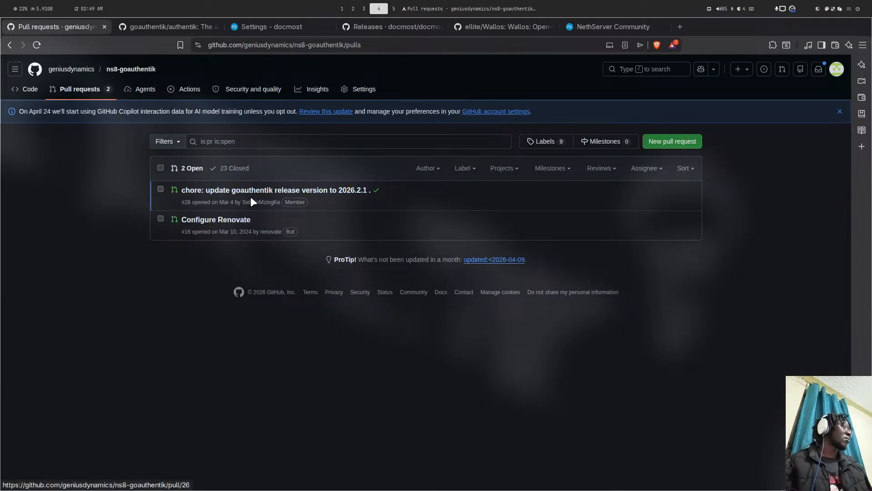
left_click(348, 191)
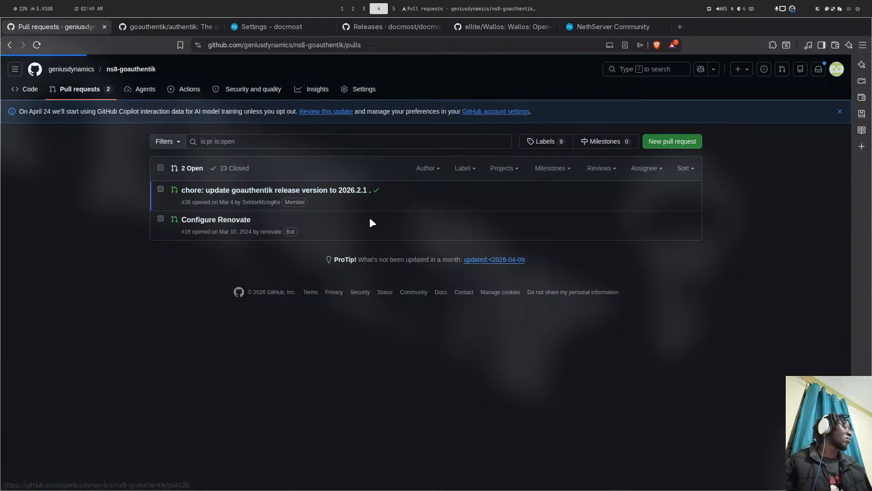
scroll(319, 216, "down", 1)
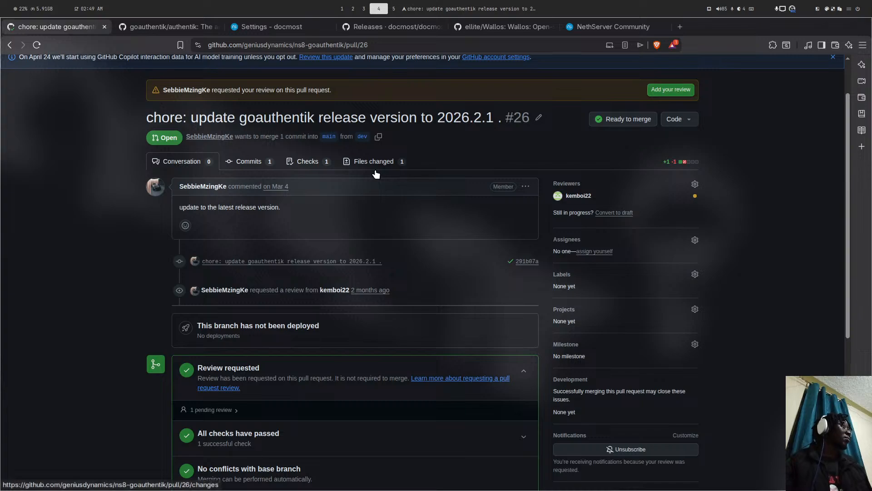
key("super+5")
key("super+1")
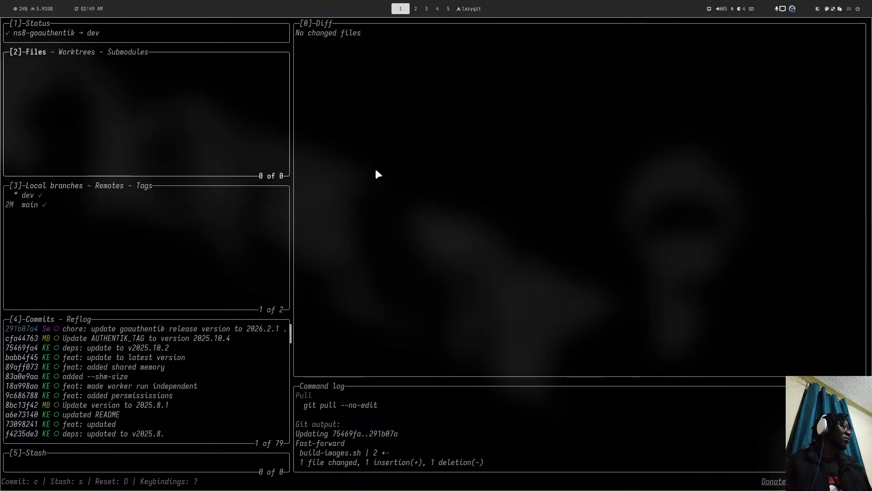
- Quit lazygit and open build-images.sh in Neovim via the fuzzy file finder
type("q")
type("nvim")
key("Return")
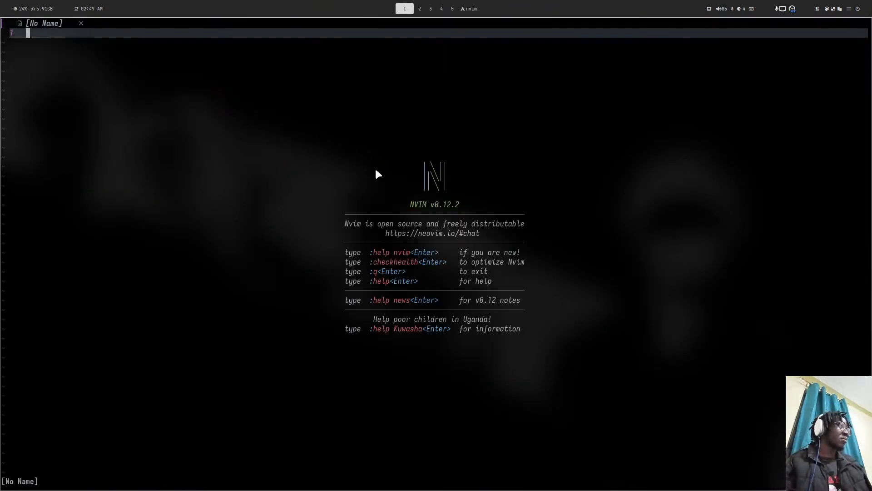
key("space")
key("f")
key("f")
type("bui")
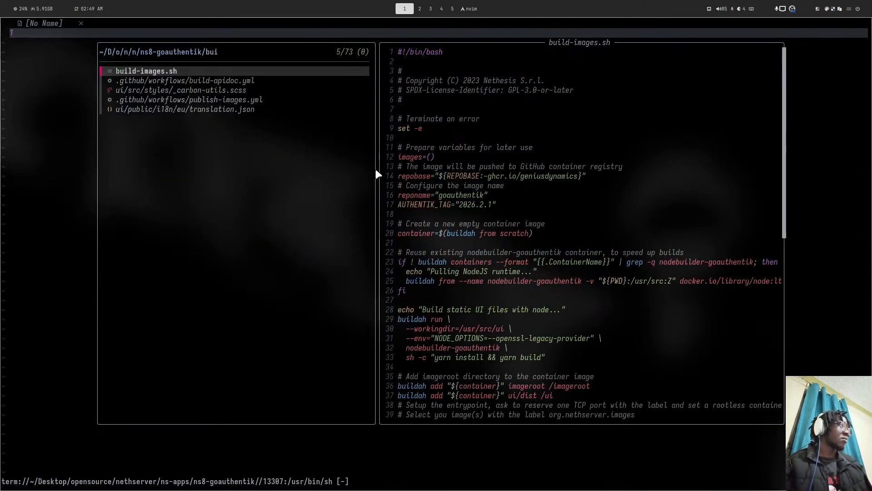
key("Return")
- Re-check pull request #26 in the browser, then return to Neovim
key("super+4")
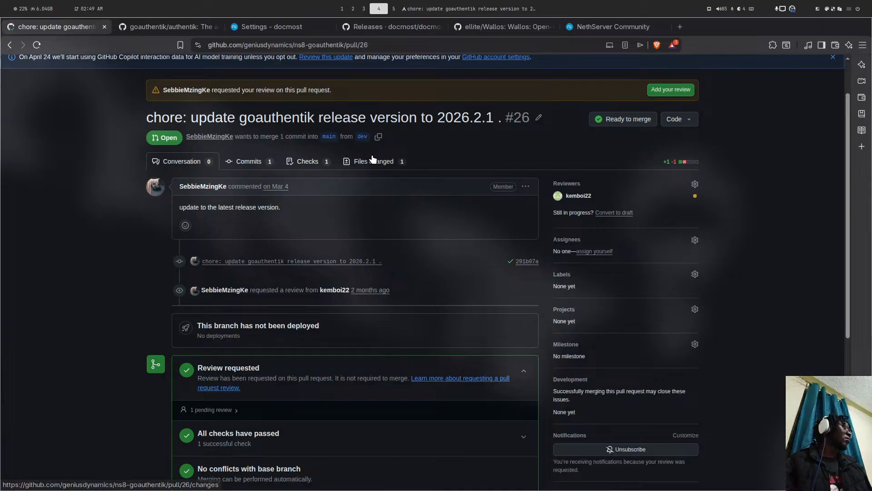
scroll(370, 164, "down", 5)
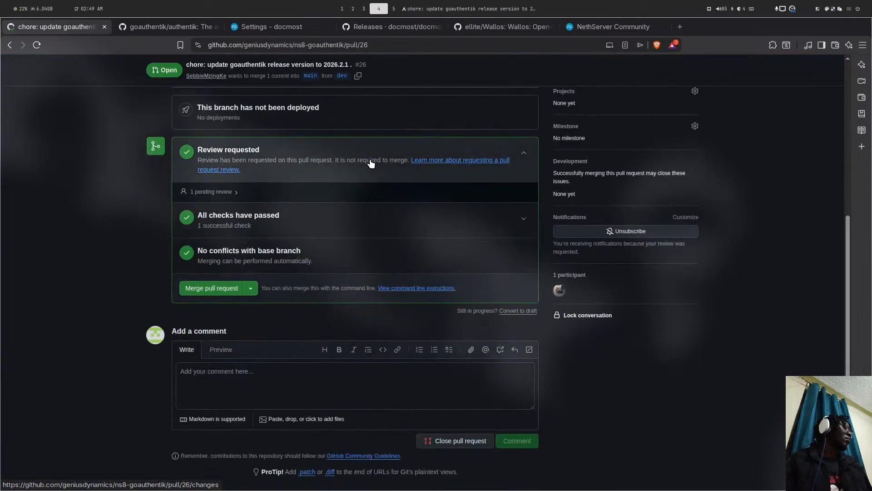
scroll(370, 162, "up", 5)
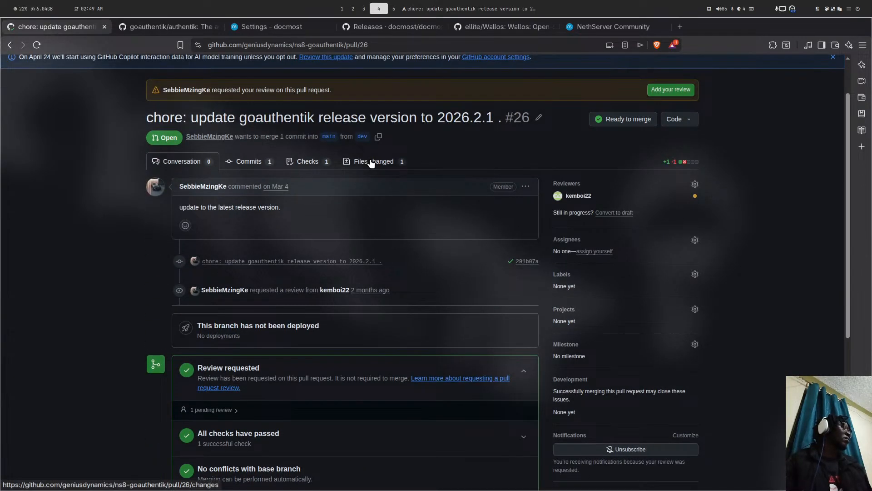
key("super+5")
key("super+4")
key("super+1")
- Go to the AUTHENTIK_TAG line, set it to 2026.2.2, and save with :wq
key("j")
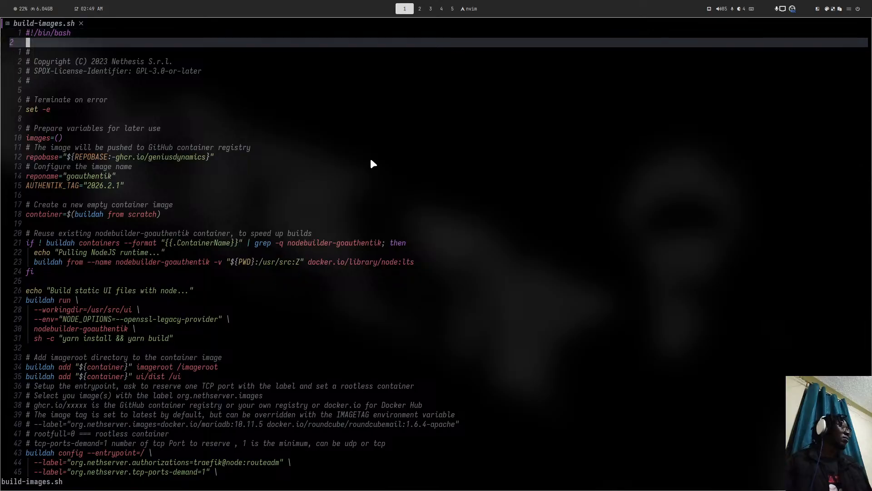
key("j")
key("j")
left_click(122, 189)
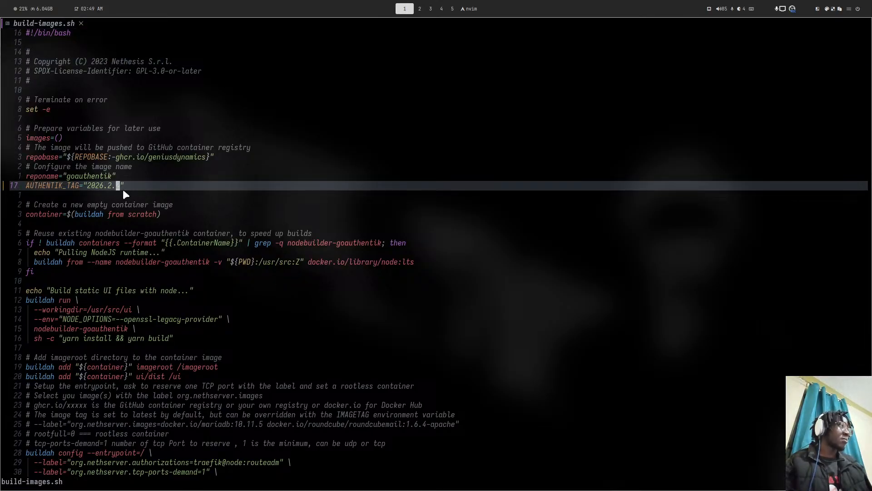
type(":wq")
key("Return")
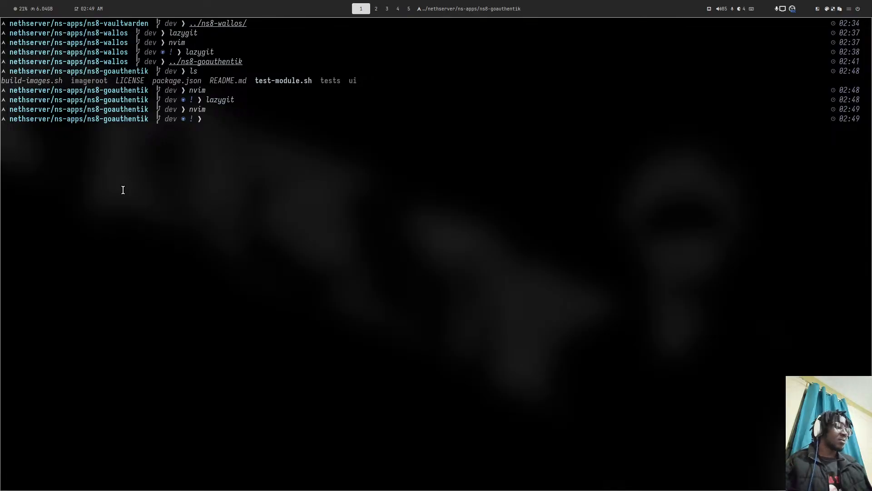
- Launch lazygit and stage the build-images.sh change
type("la")
key("Right")
key("Return")
key("Escape")
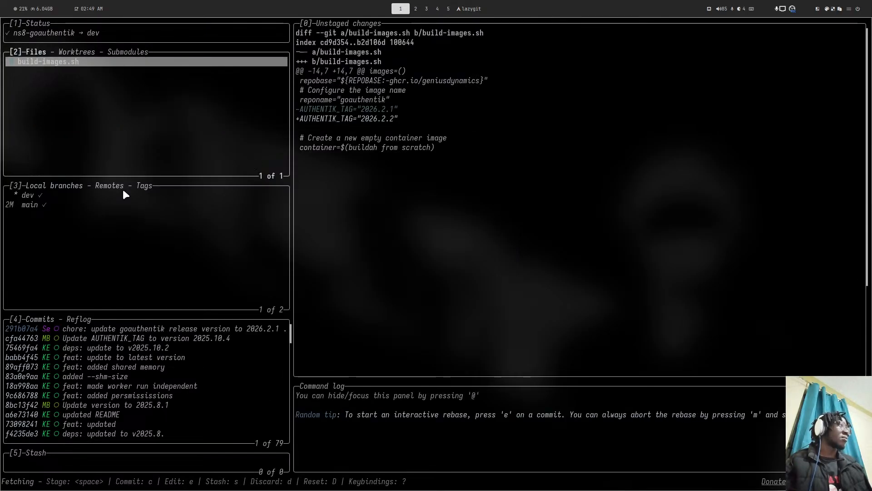
key("space")
- Commit as 'feat: updated to 2026.2.2' and push the dev branch to the remote
type("c")
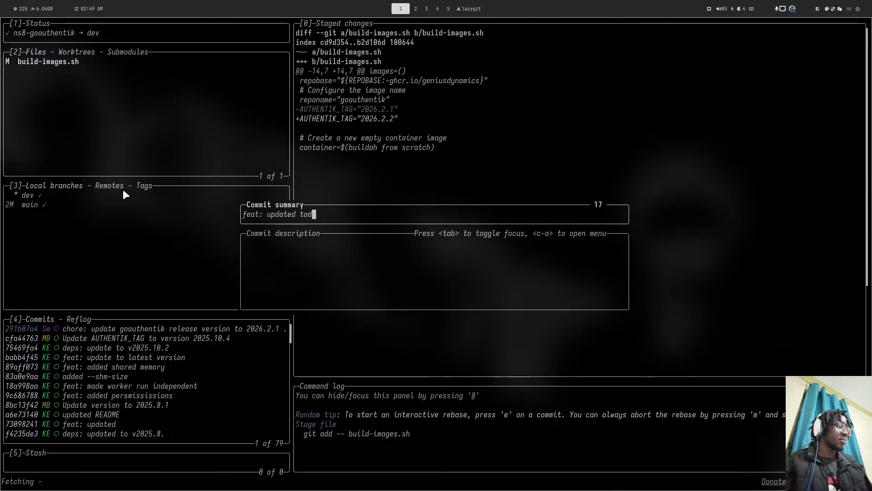
type("deps: update t")
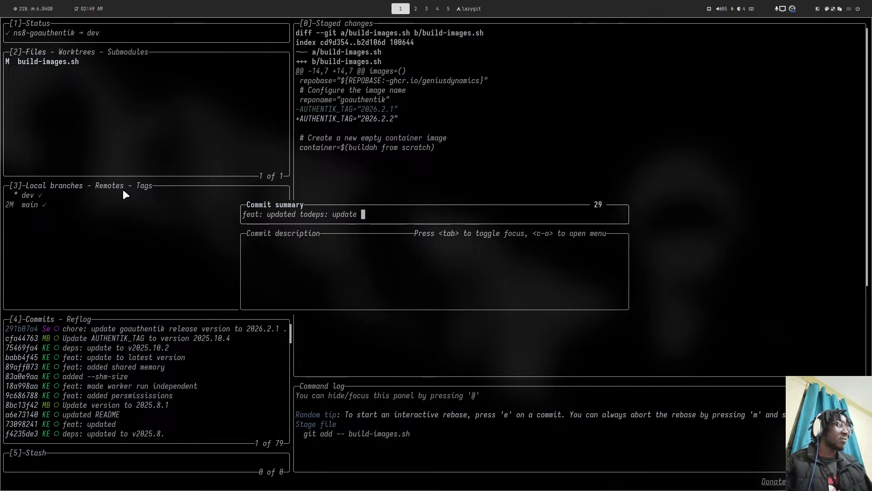
key("BackSpace")
key("BackSpace")
key("BackSpace")
key("BackSpace")
key("BackSpace")
key("BackSpace")
key("BackSpace")
key("BackSpace")
key("BackSpace")
key("BackSpace")
key("BackSpace")
key("BackSpace")
key("BackSpace")
key("BackSpace")
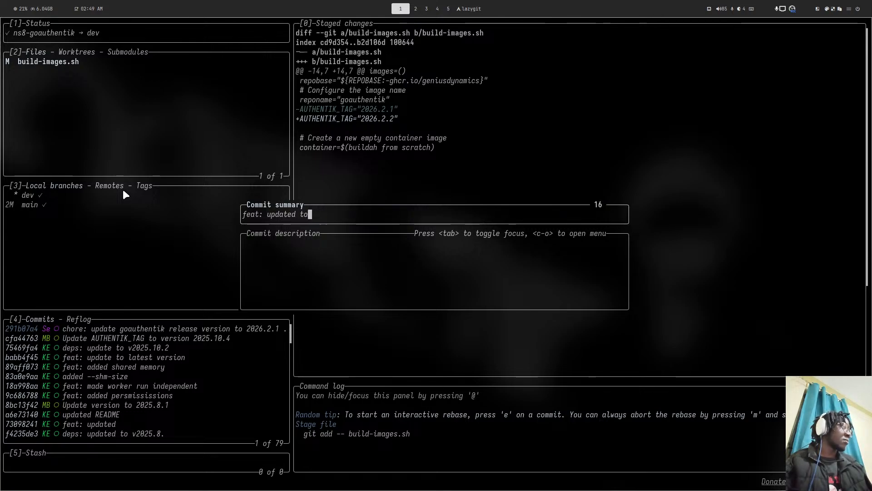
type("2026")
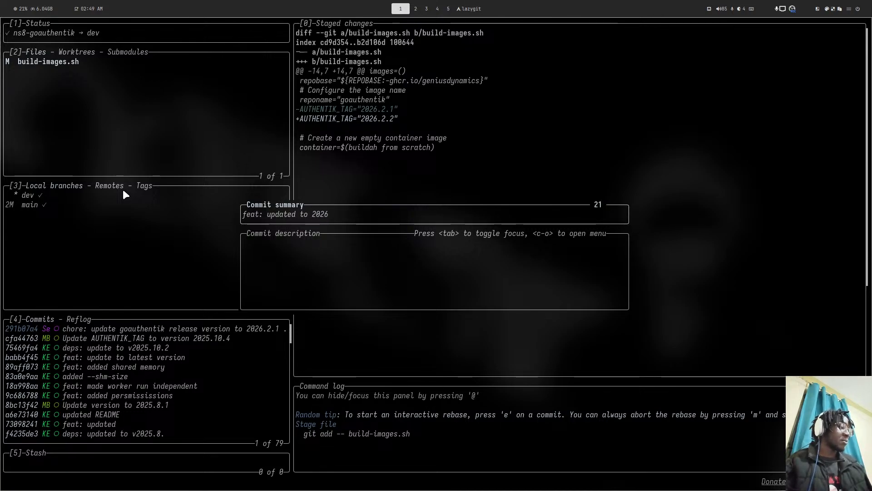
type(".2.2")
key("Return")
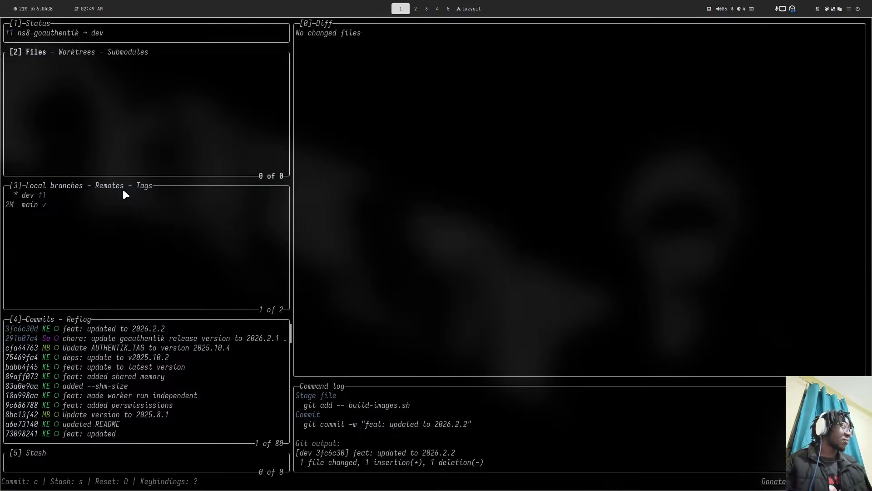
key("shift+p")
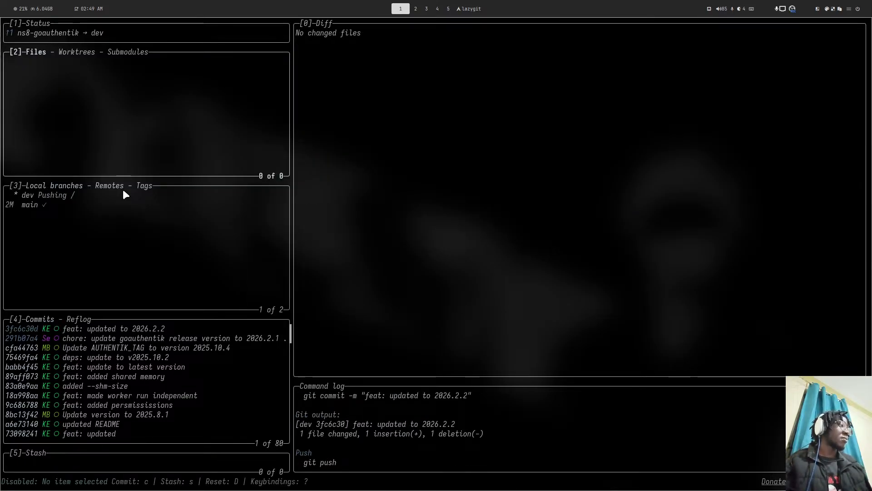
key("super+2")
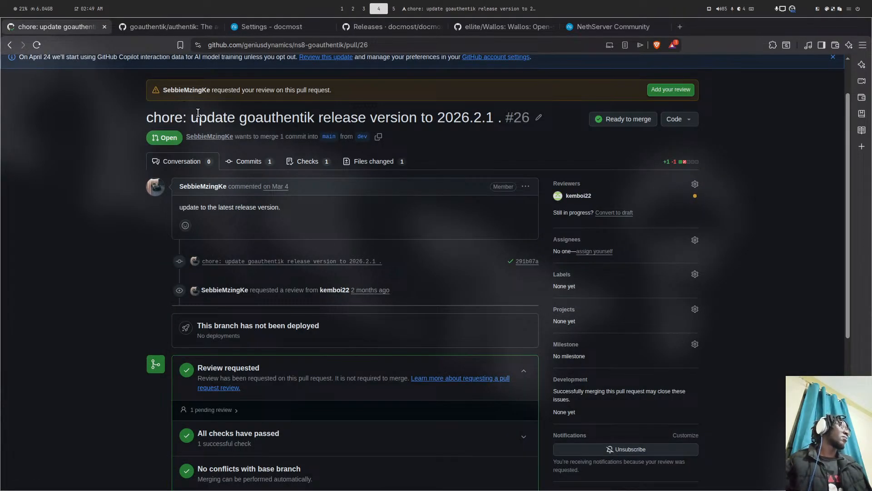
- From the docmost Settings hostname, open docmost.ds.genius.ke in a new tab and reload past the 404
left_click(291, 26)
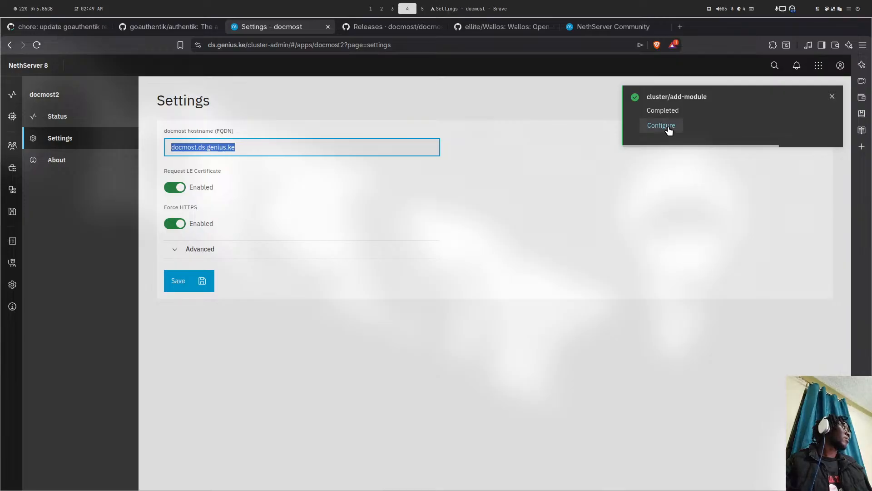
right_click(201, 148)
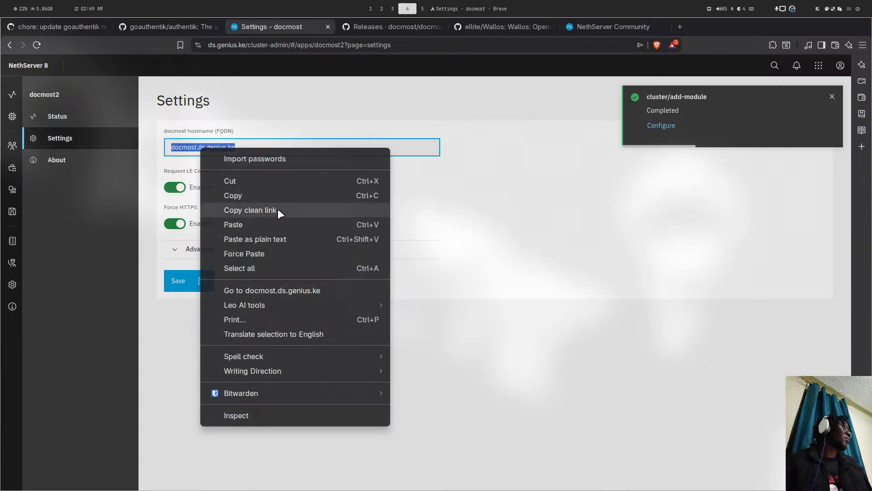
left_click(290, 291)
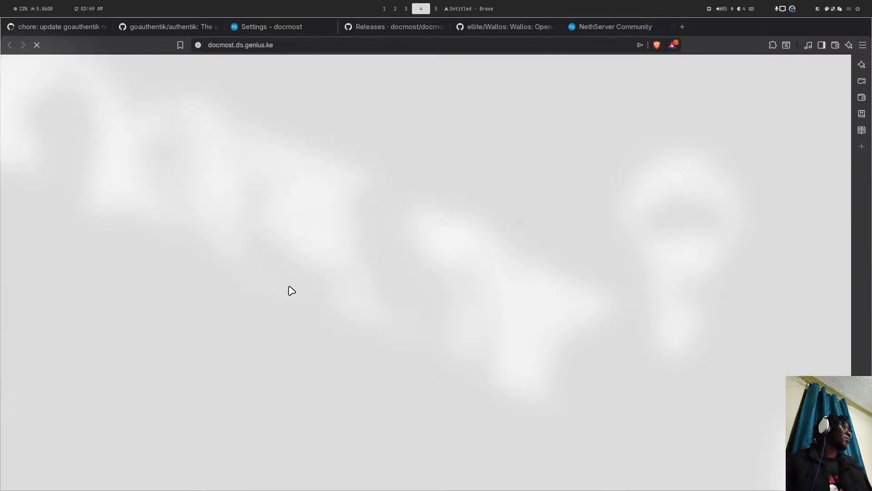
left_click(308, 46)
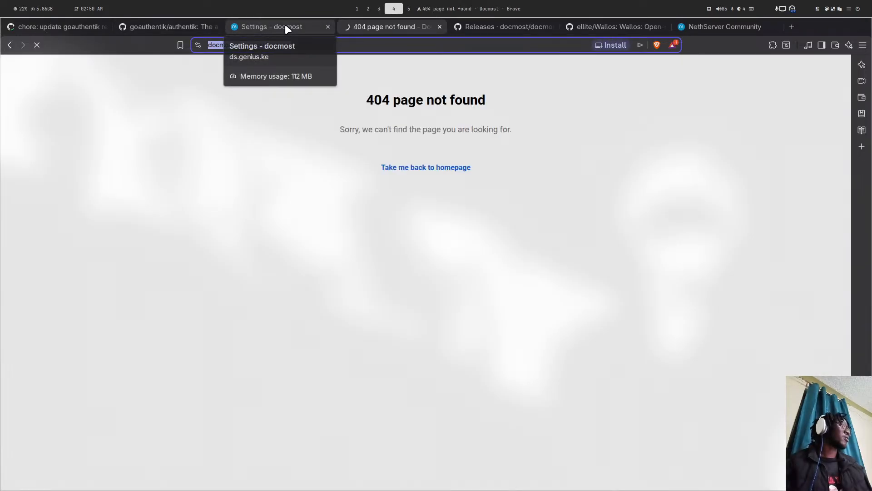
left_click(418, 169)
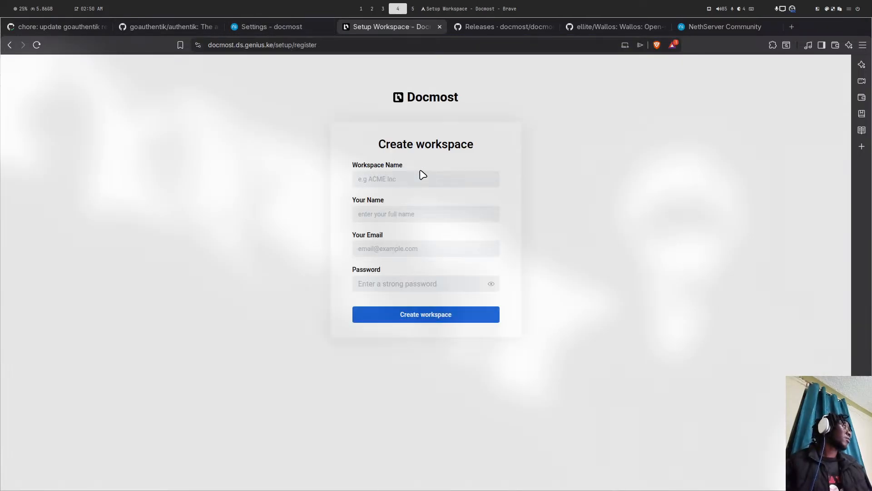
- Fill in the workspace name, your name and your email on Docmost's setup form
left_click(376, 184)
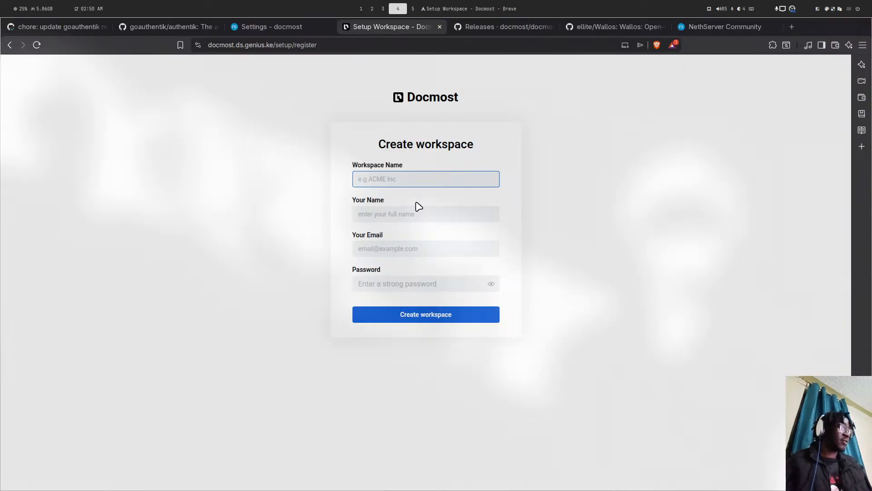
type("Kemboi")
key("Tab")
type("ke")
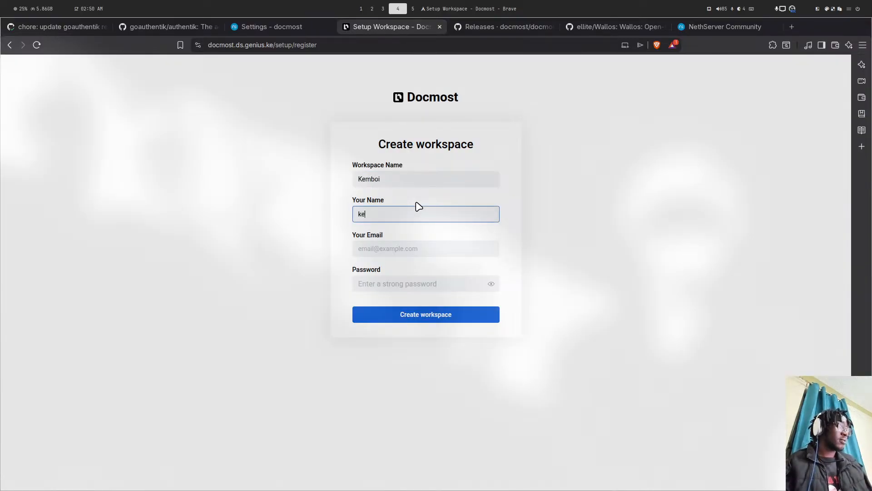
key("Tab")
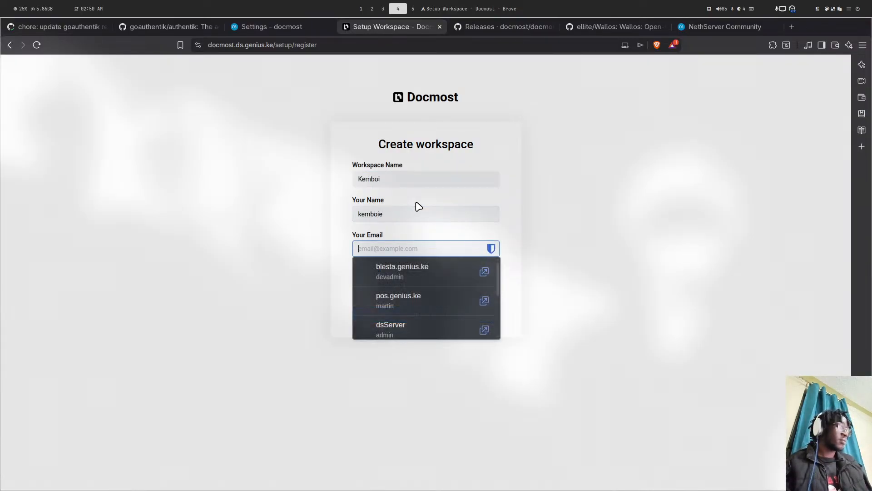
type("test@example.com")
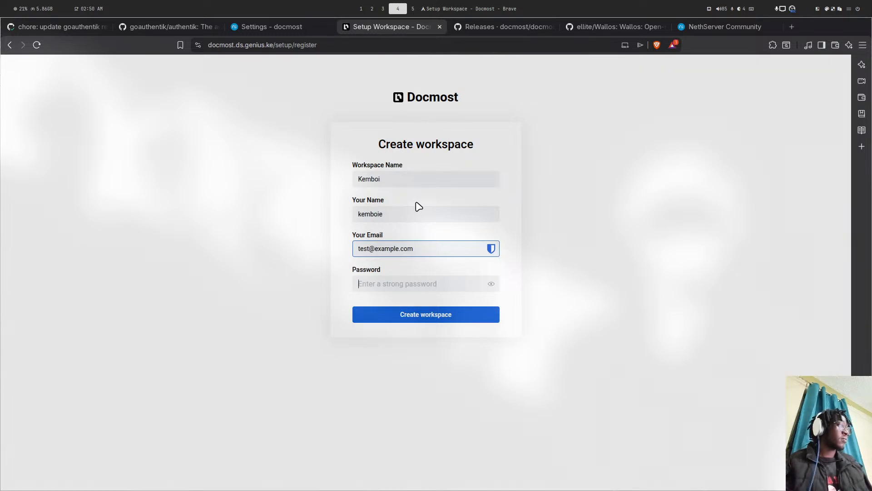
- Enter the admin password, create the workspace, and close the Docmost home tab
key("Tab")
type("••")
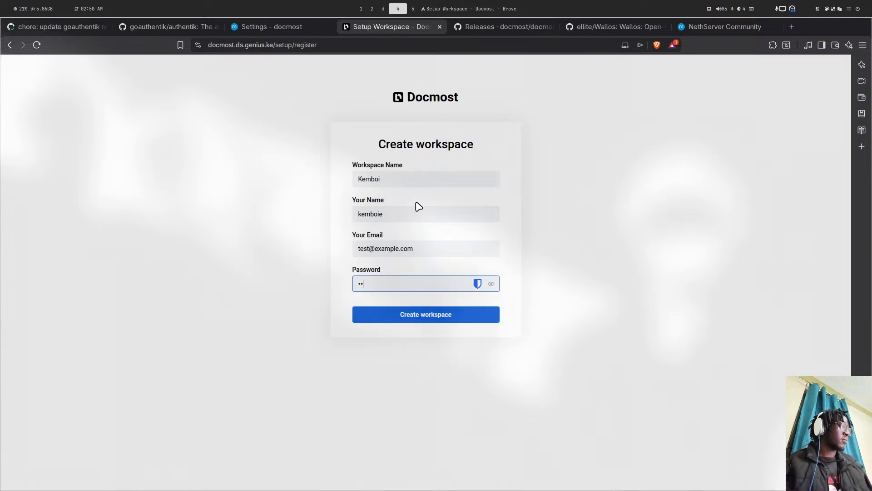
key("Return")
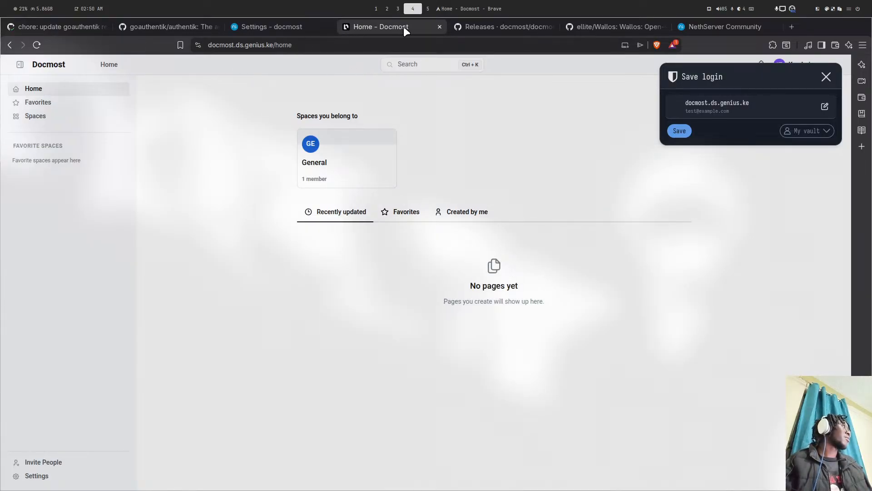
left_click(440, 27)
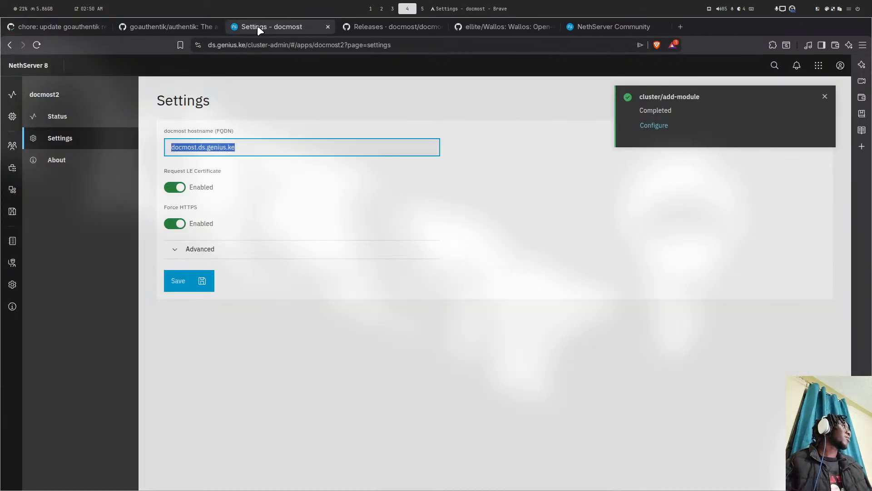
- Follow the first notification, then scroll the NethServer Community Latest topics down to the Docmost thread
left_click(797, 65)
left_click(716, 161)
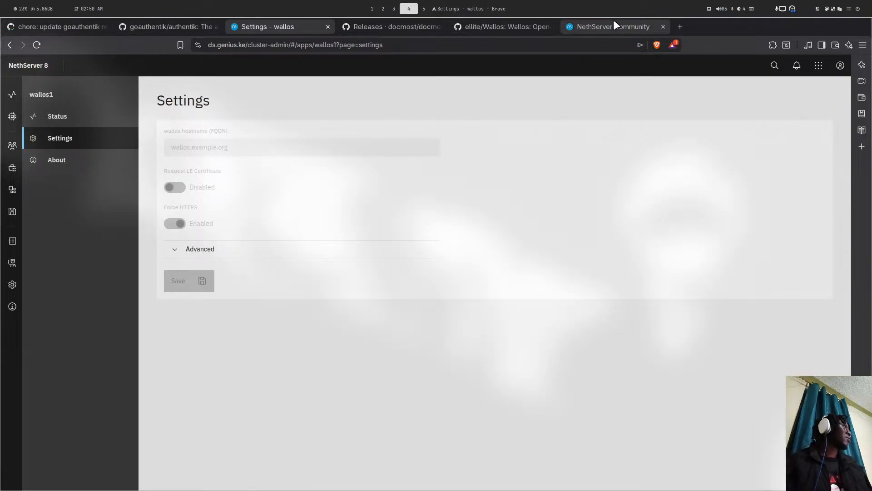
left_click(614, 27)
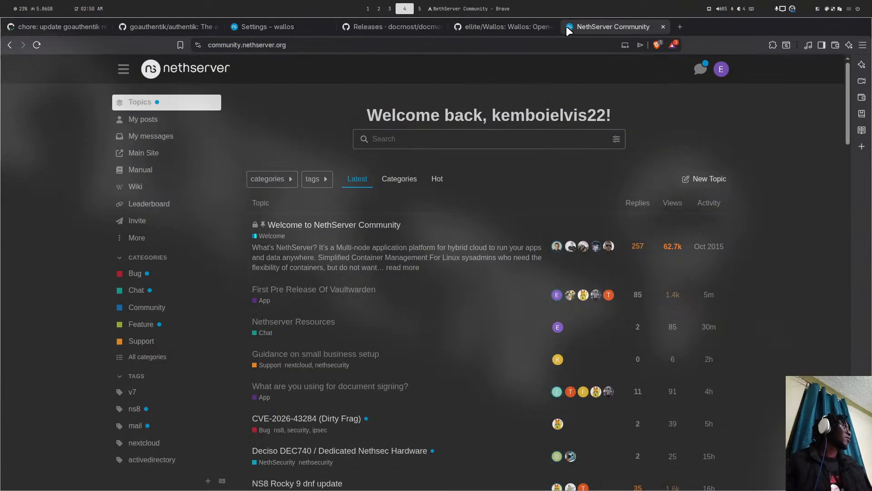
scroll(283, 242, "down", 15)
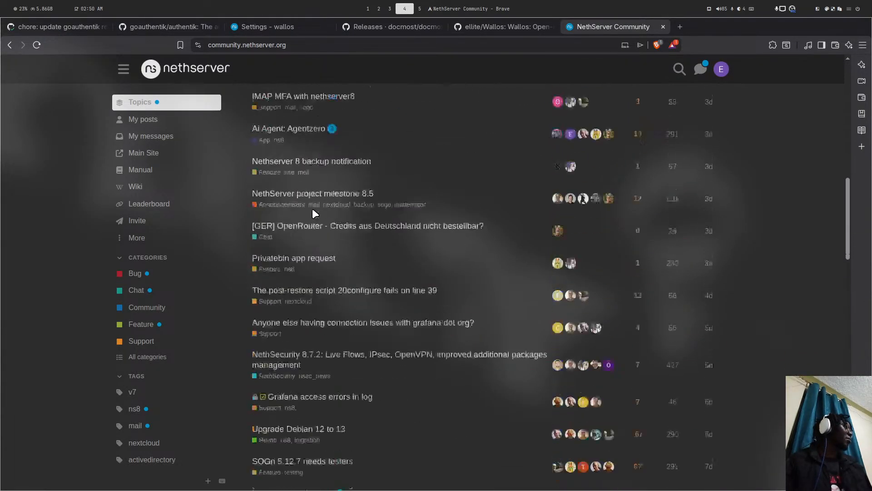
scroll(313, 210, "down", 12)
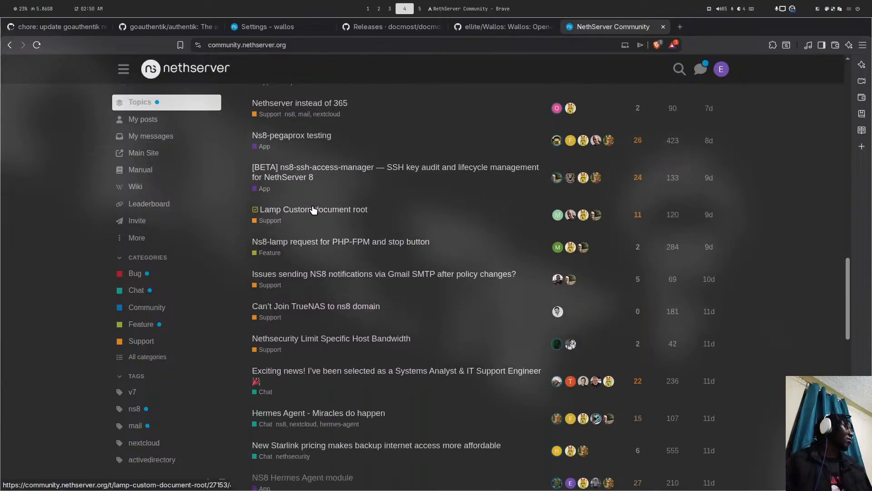
scroll(313, 208, "down", 10)
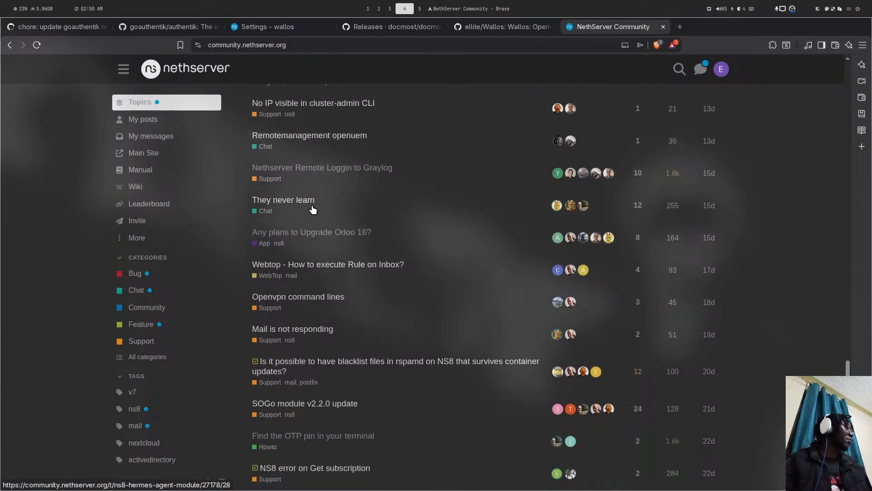
scroll(313, 207, "down", 7)
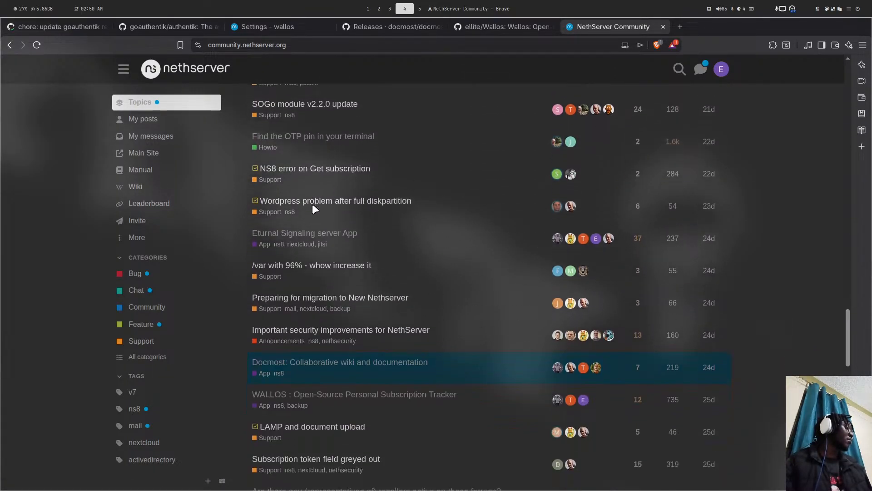
- Open the Docmost topic and draft a reply 'Hello Help in testing' with an empty bash code block
left_click(335, 258)
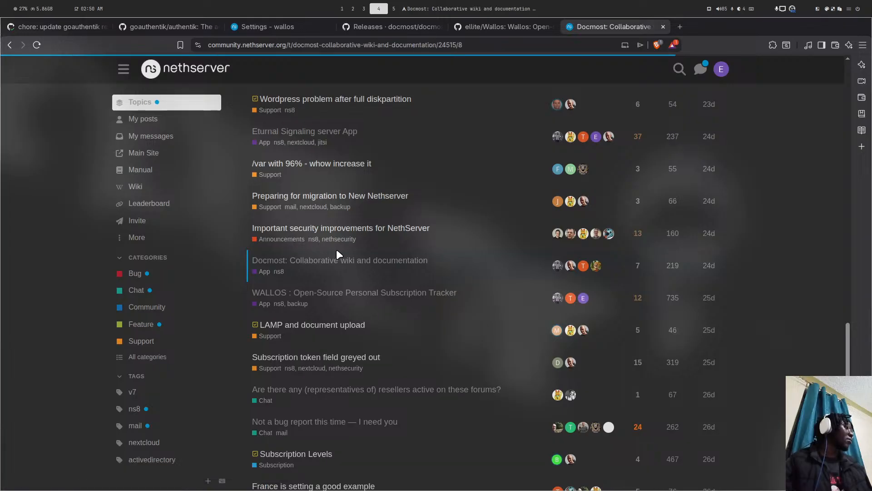
left_click(568, 234)
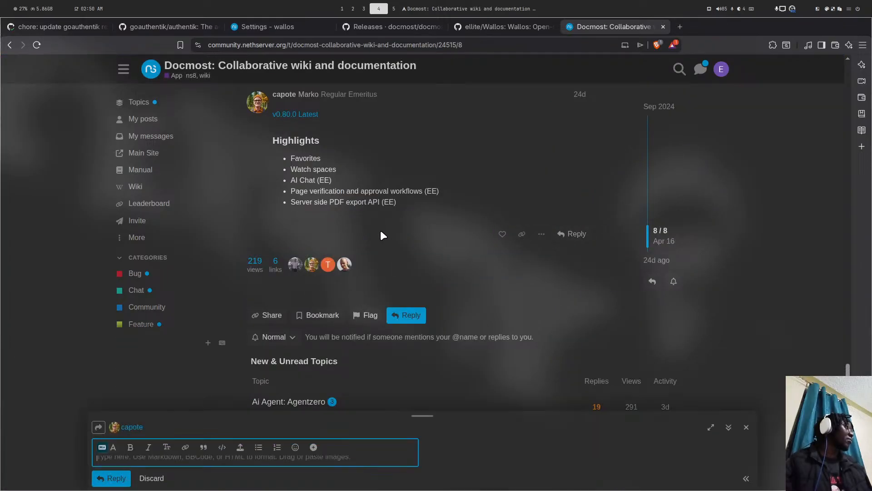
type("Hell")
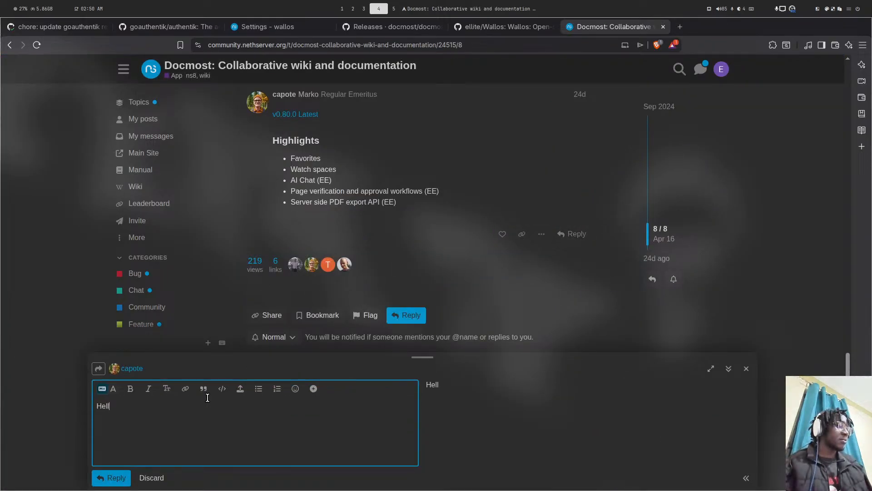
type("o Help in")
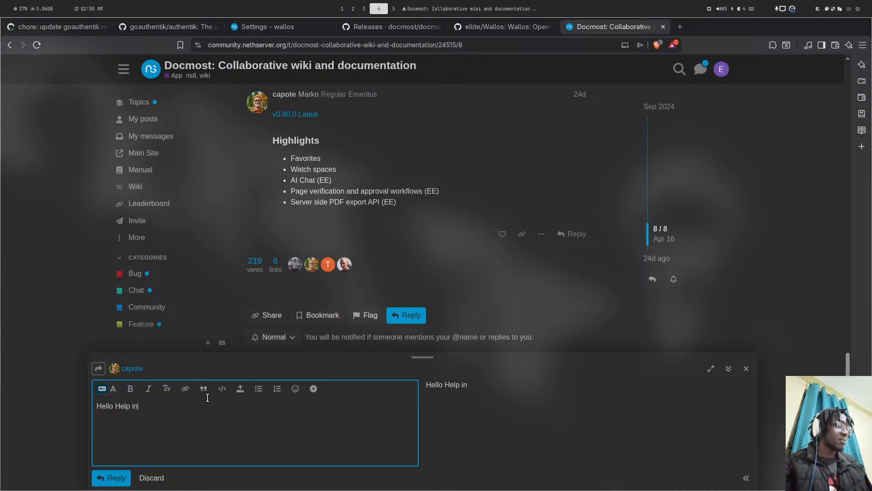
type(" testing  ")
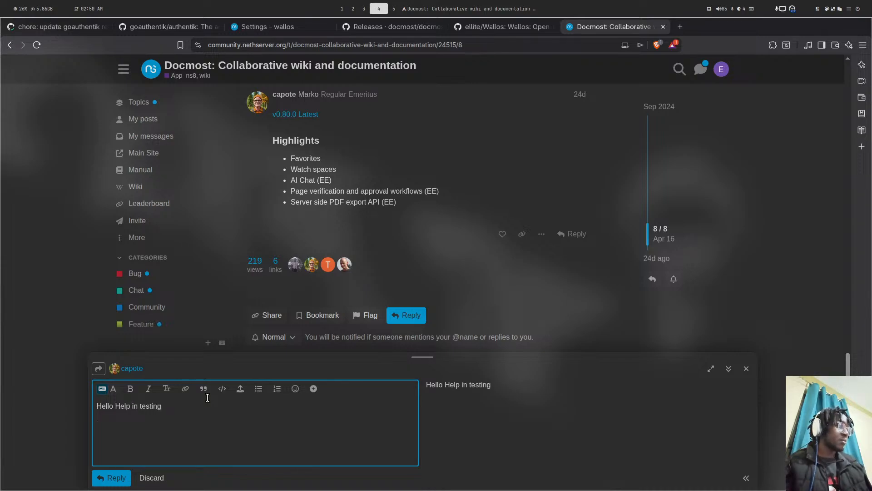
type("```")
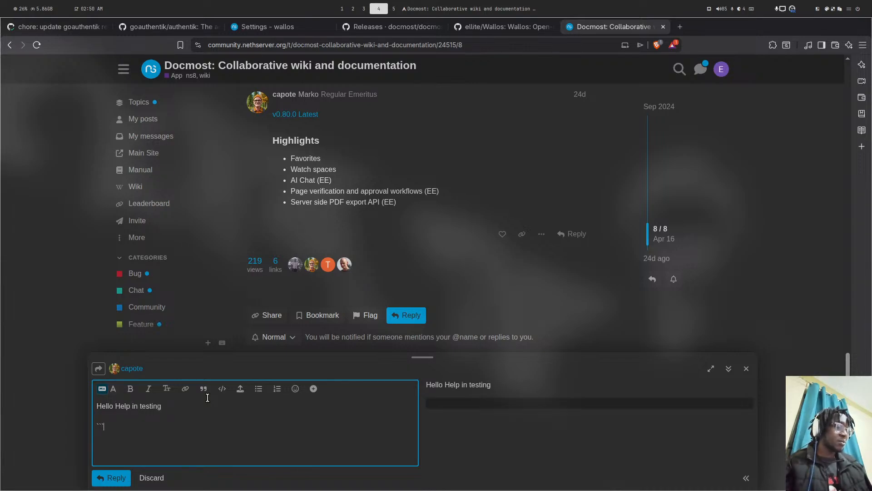
type("bash")
key("Return")
key("Return")
type("``")
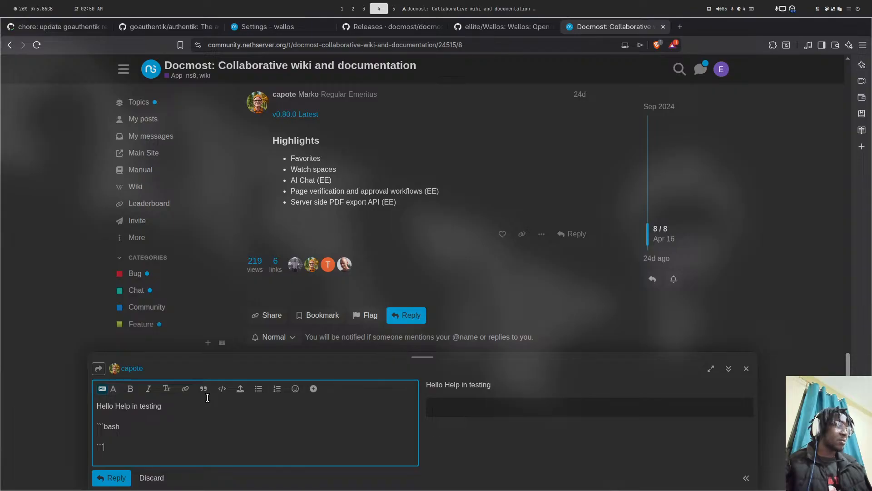
left_click(61, 27)
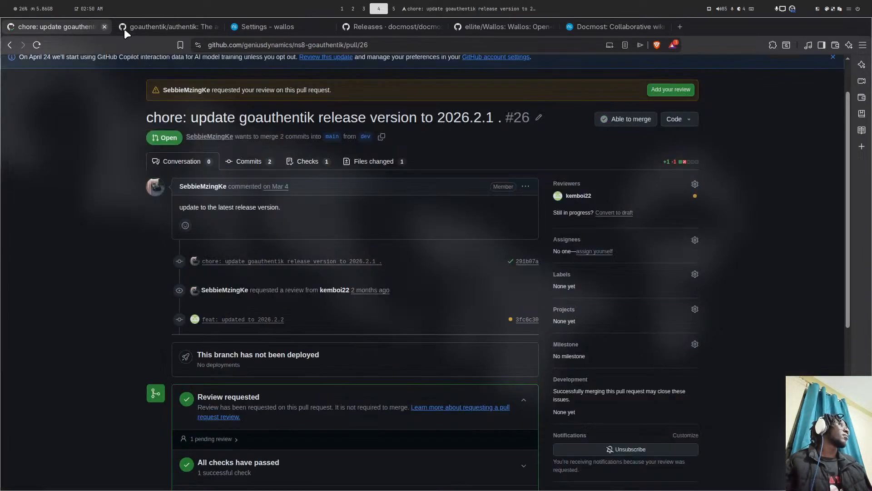
- Navigate to github.com/geniusdynamics/ns8-docmost and scroll its README to the update-module command
scroll(191, 83, "up", 1)
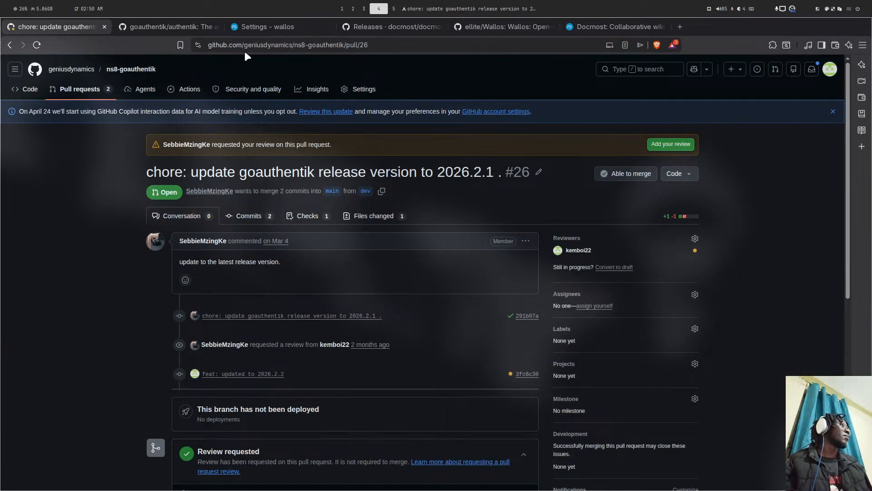
left_click_drag(311, 45, 473, 47)
type("docmost")
key("Return")
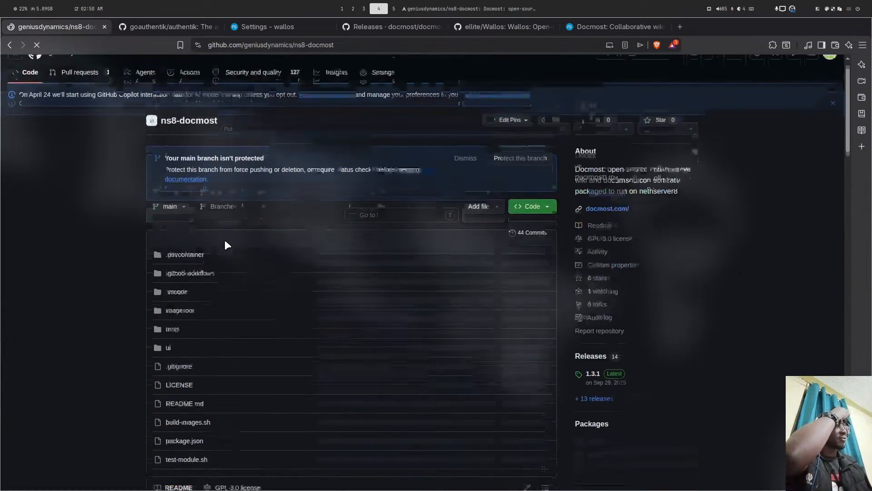
scroll(235, 238, "down", 15)
scroll(241, 236, "down", 5)
scroll(279, 220, "up", 5)
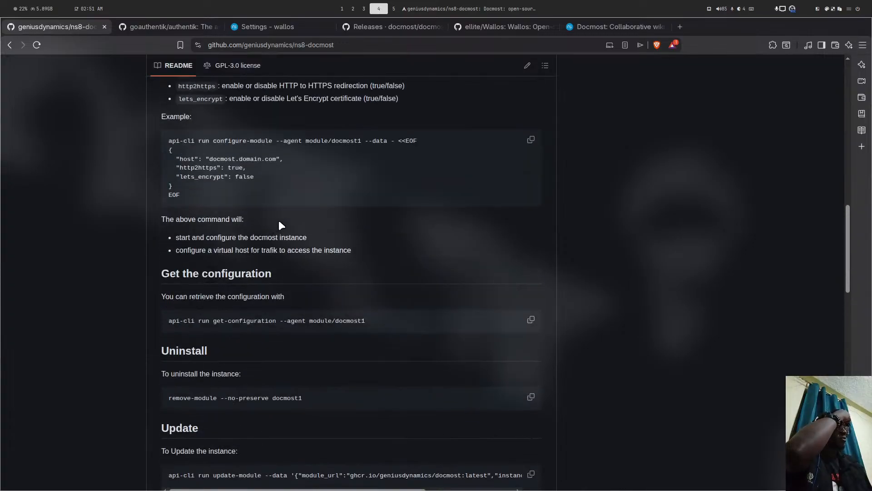
scroll(279, 220, "down", 5)
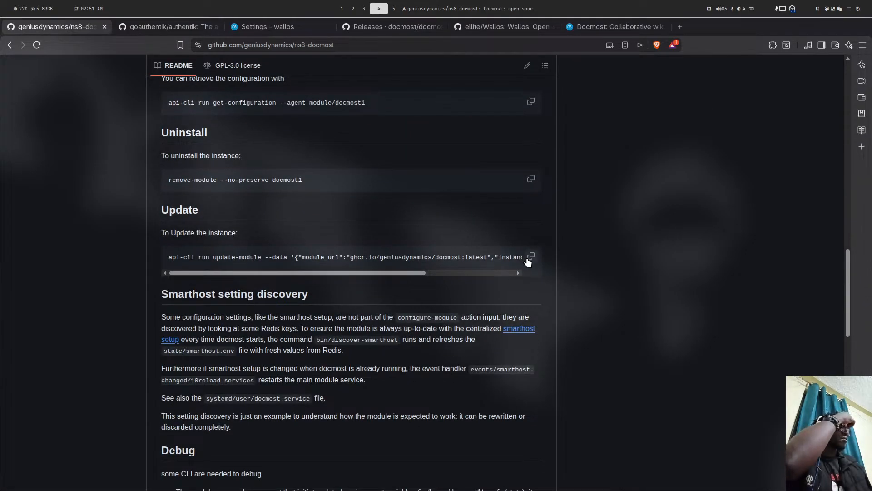
- Paste the update-module command into the reply's code block, changing the image tag from latest to dev
left_click(588, 27)
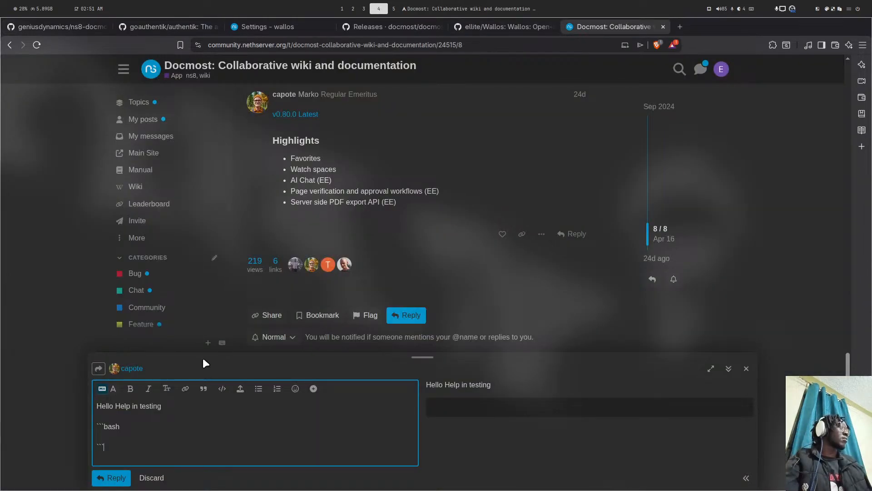
type("api-cli run update-module --data '{\"module_url\":\"ghcr.io/geniusdynamics/docmost:latest\",\"instances\":[\"docmost1\"],\"force\":true}'")
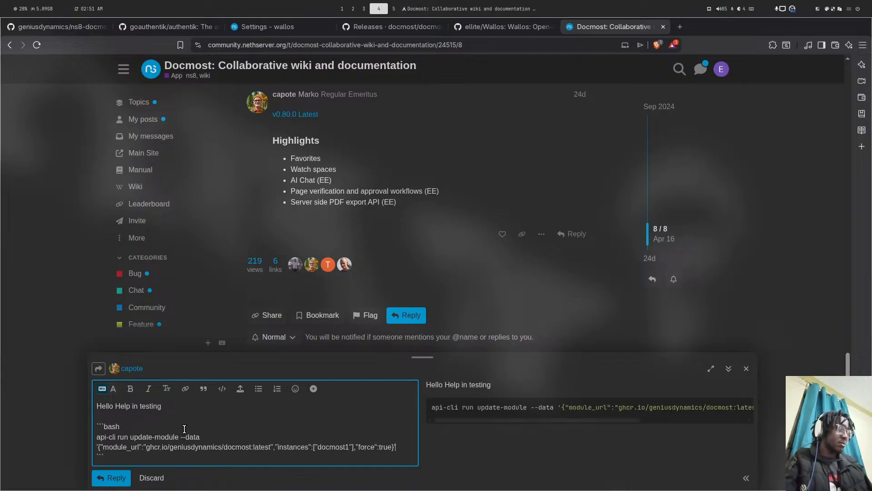
double_click(261, 447)
type("dev")
left_click(139, 457)
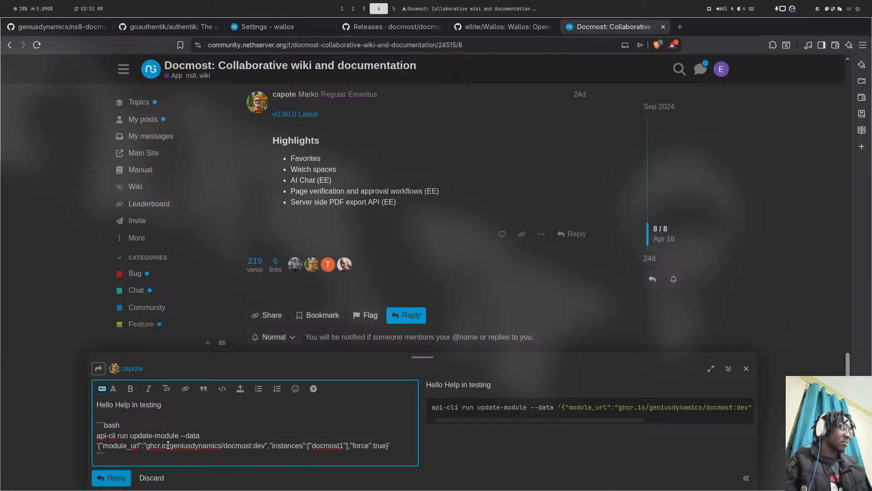
- Add 'make sure backup works, also updating from previous versions does not break' and post the reply
key("Return")
key("Return")
type("mak")
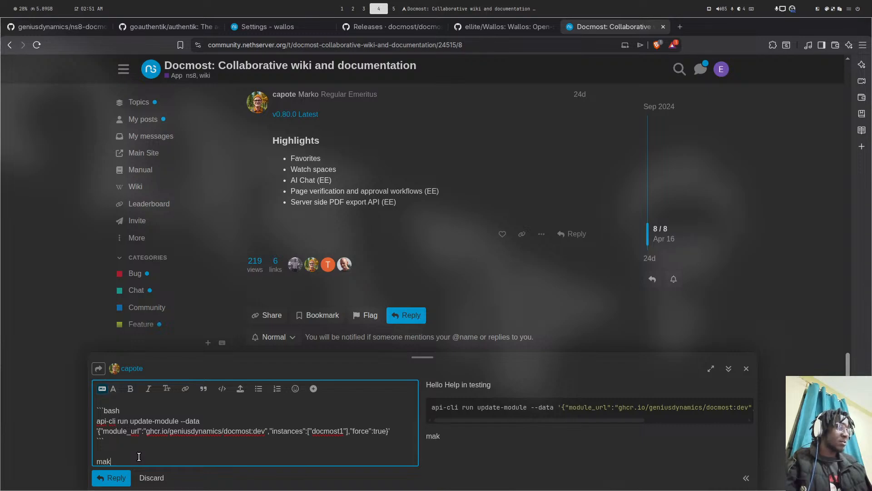
type("e sure backup")
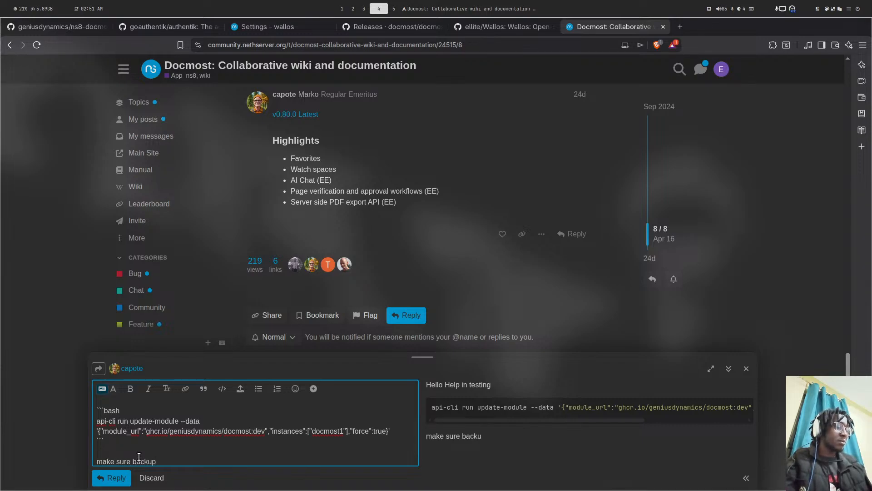
type(" works")
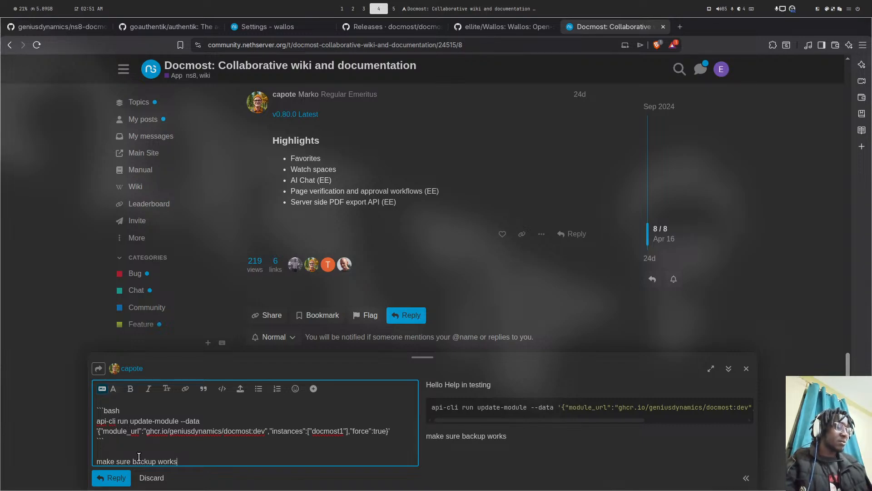
type(", also u")
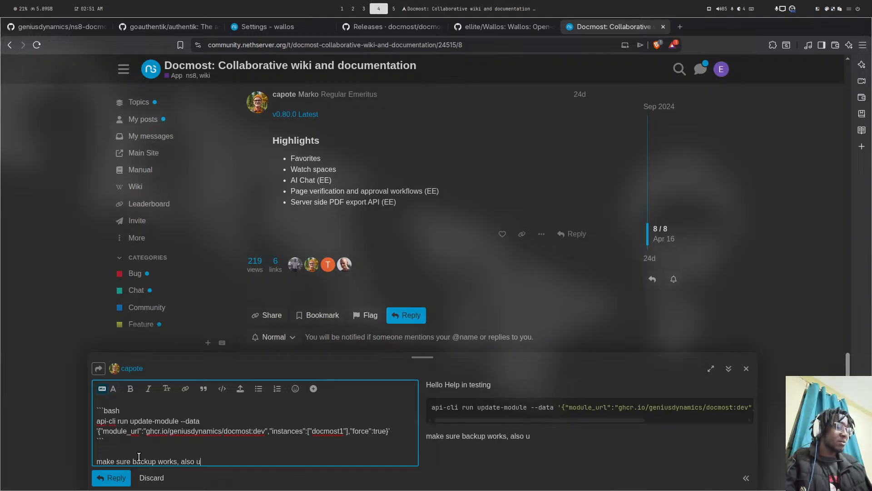
type("pdating from ")
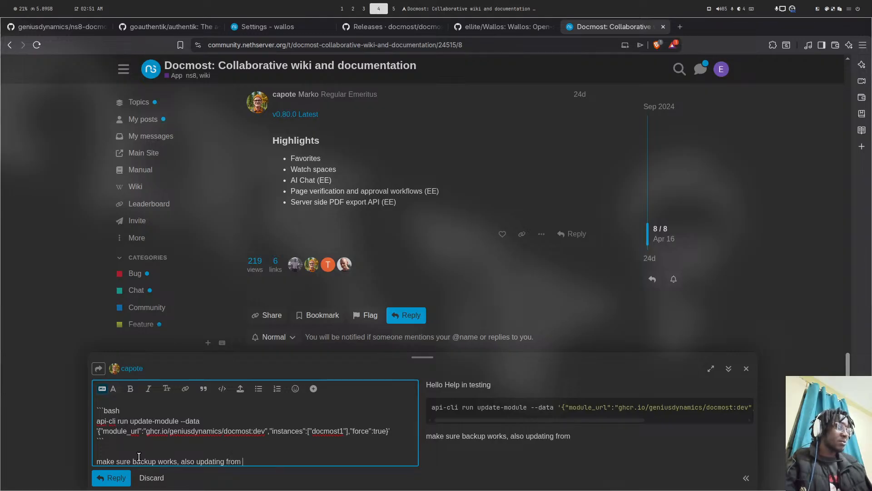
type("previo")
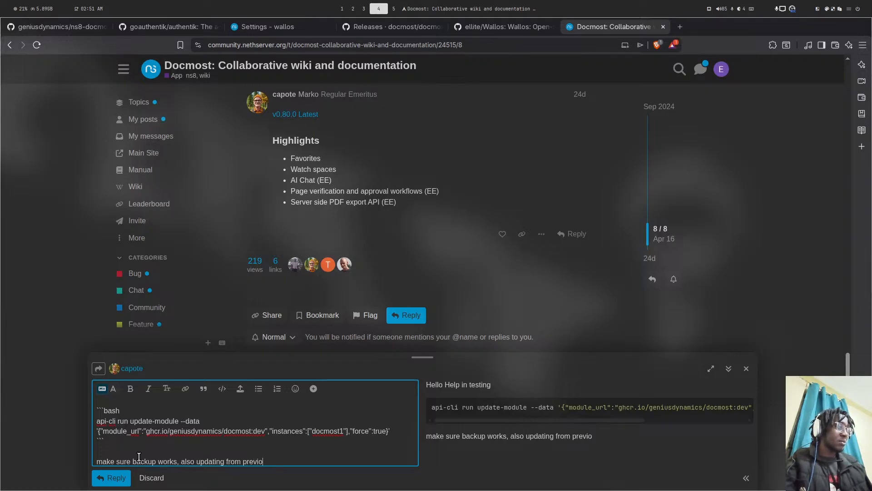
type("us versions does not")
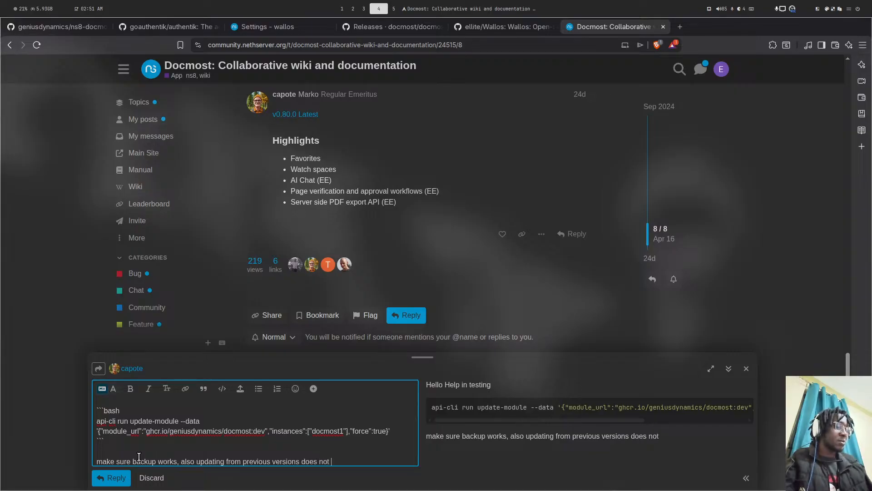
type(" break")
key("Return")
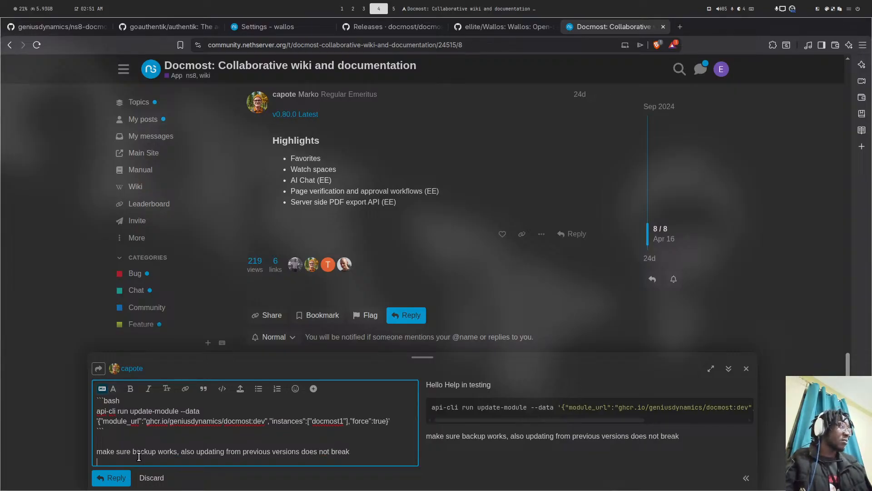
left_click(122, 474)
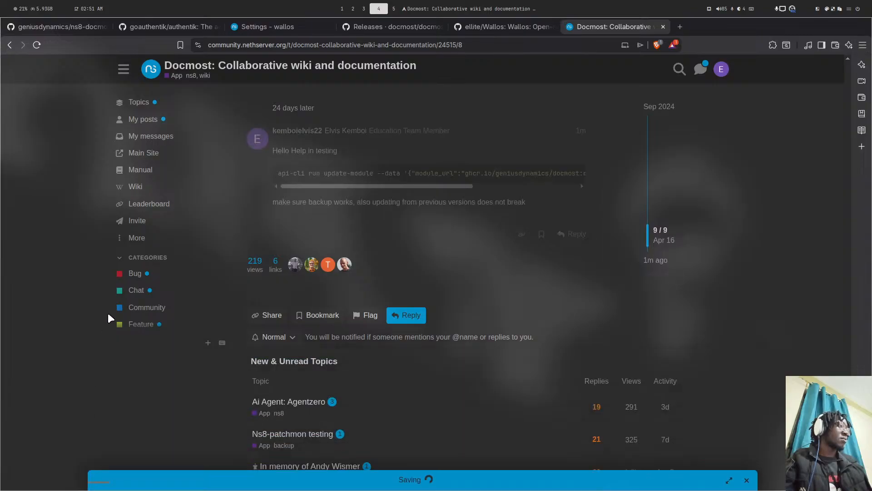
- Open the First Pre Release Of Vaultwarden topic and start editing your testing-request post
left_click(155, 73)
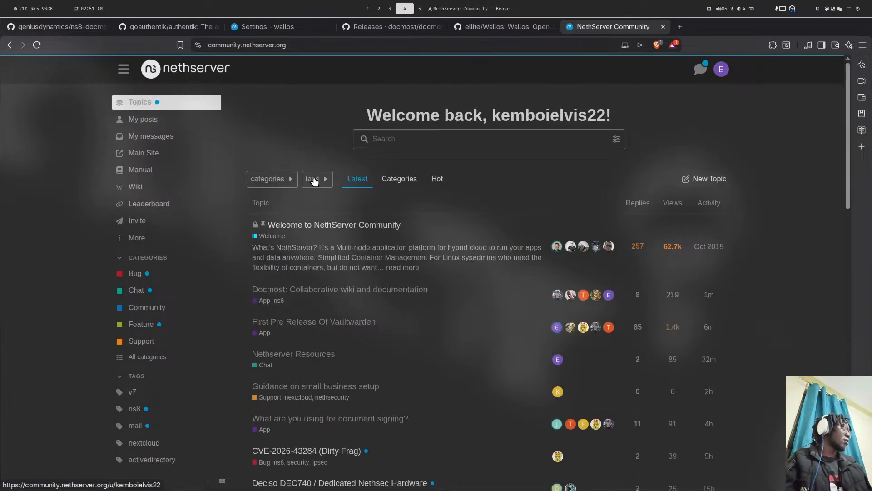
scroll(348, 259, "down", 1)
left_click(366, 267)
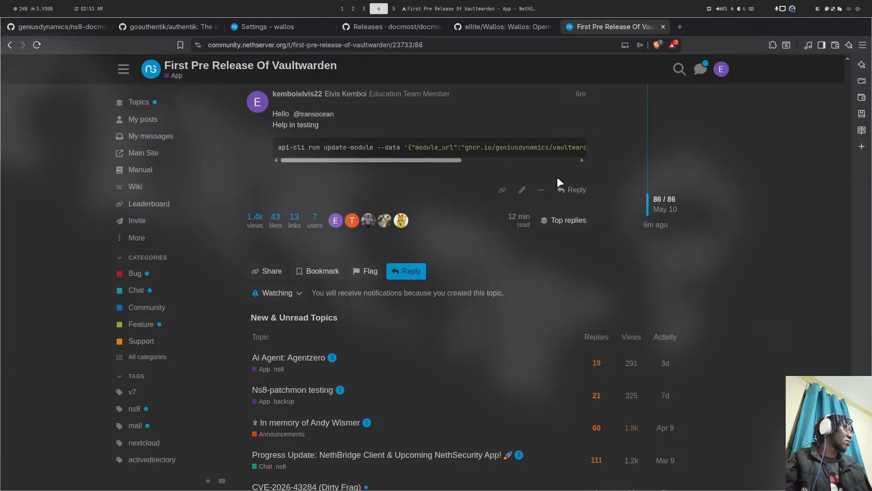
left_click(522, 189)
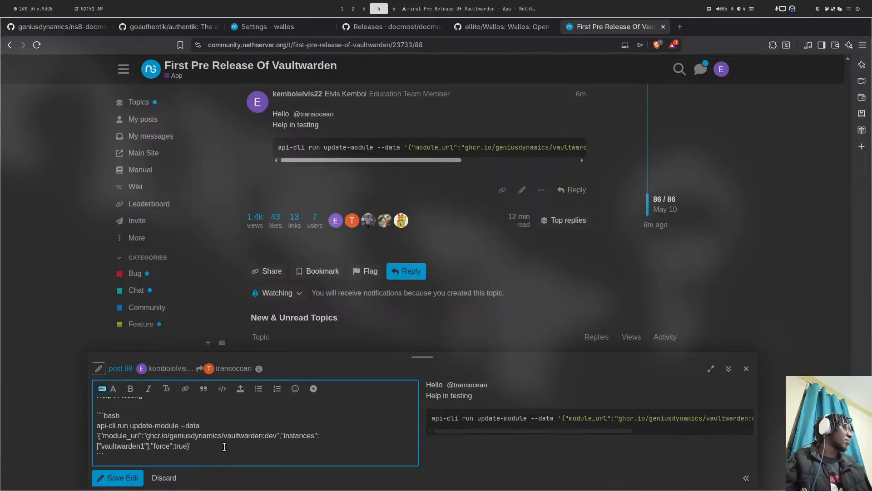
- Append 'make sure updating from previous versions does not break and also backup works' and save the edit
key("Return")
key("Return")
type("make")
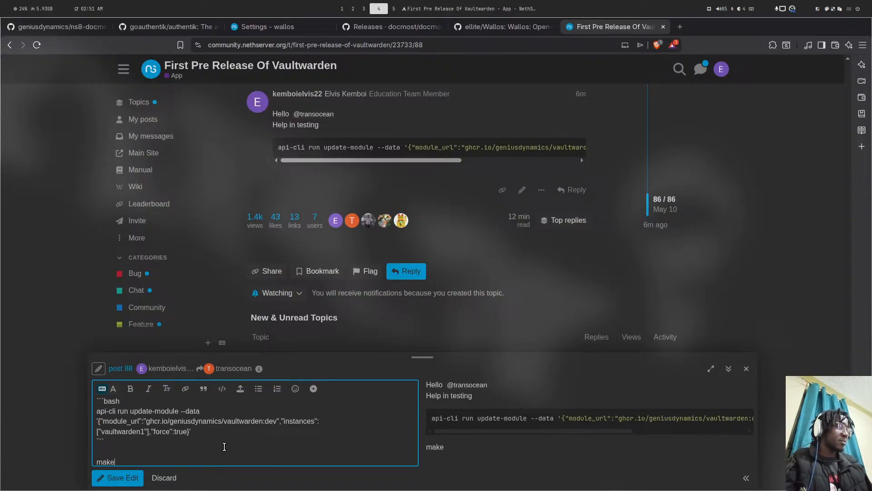
type(" sure ")
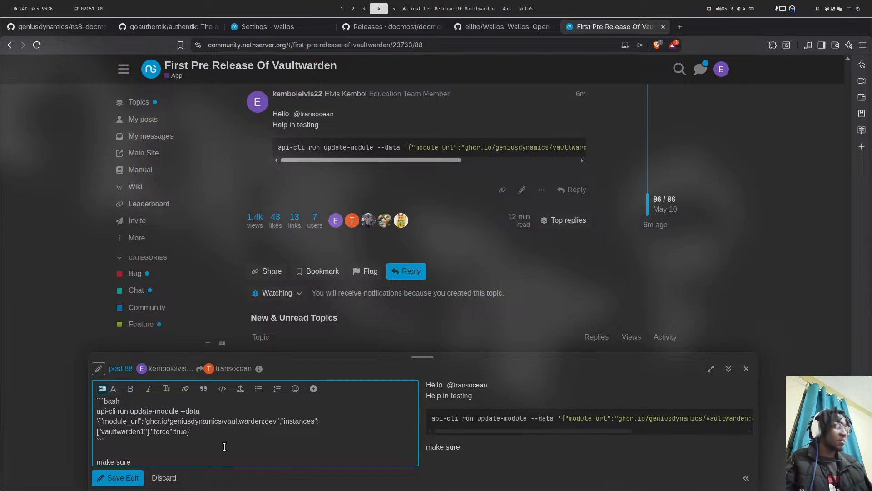
type("updat")
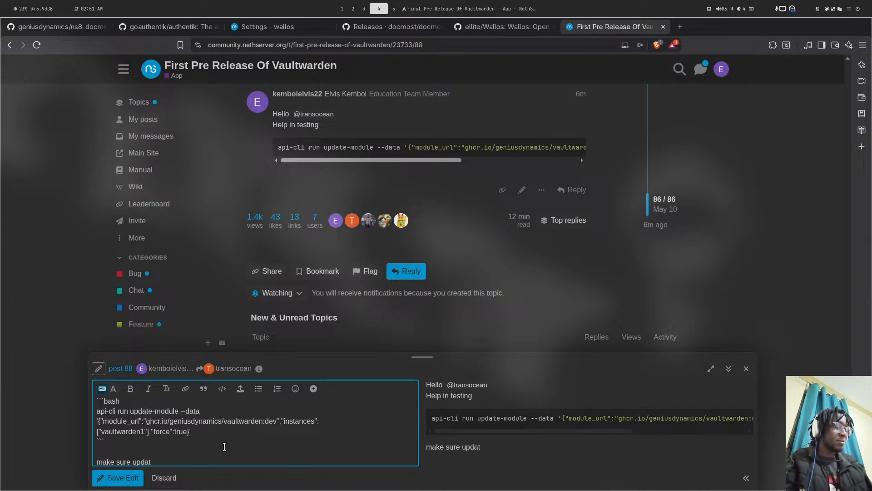
type("ing from p")
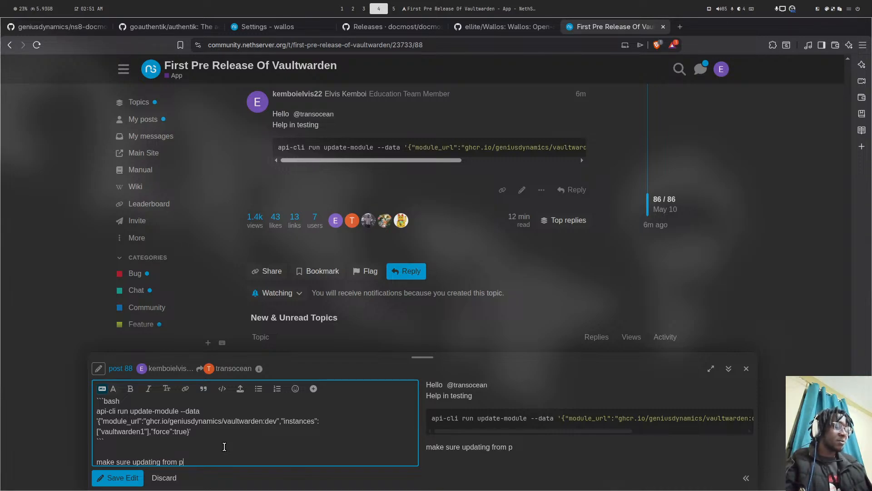
type("revi")
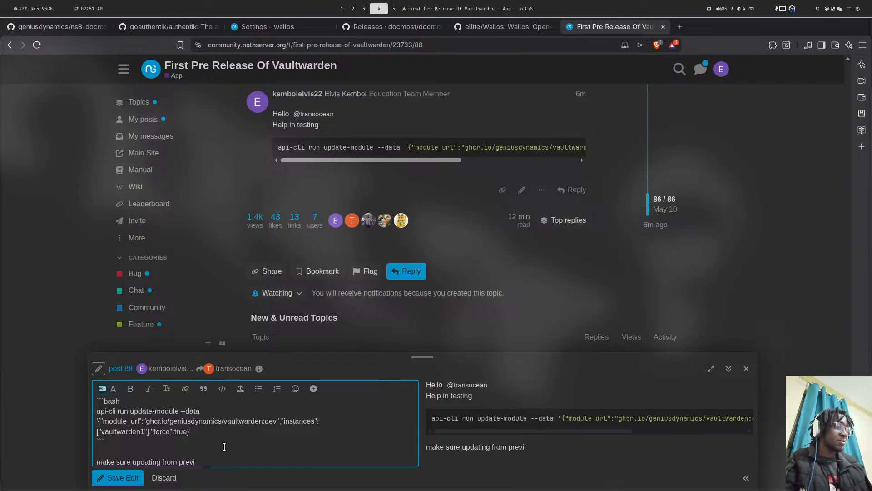
type("ous versions ")
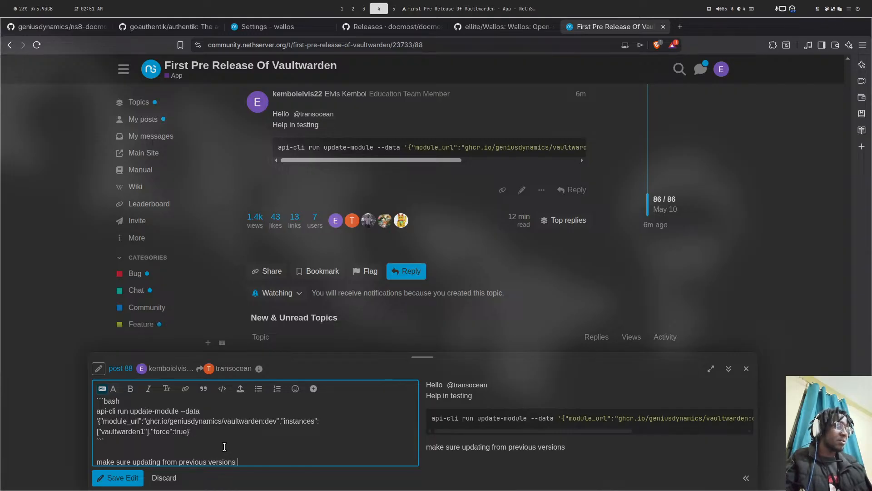
type("does not b")
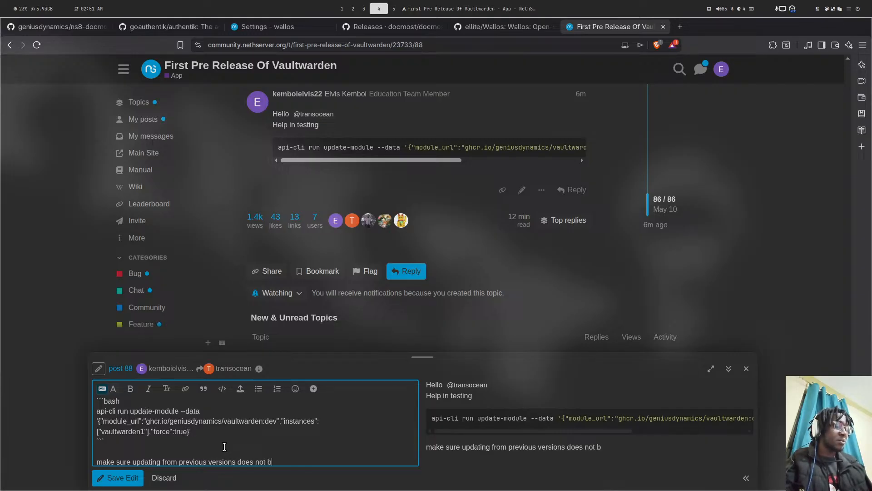
type("reak")
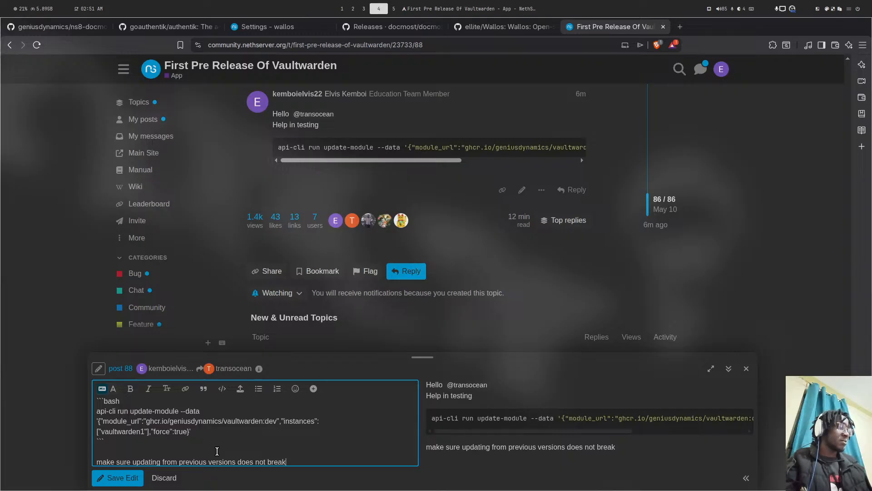
type(" and also ba")
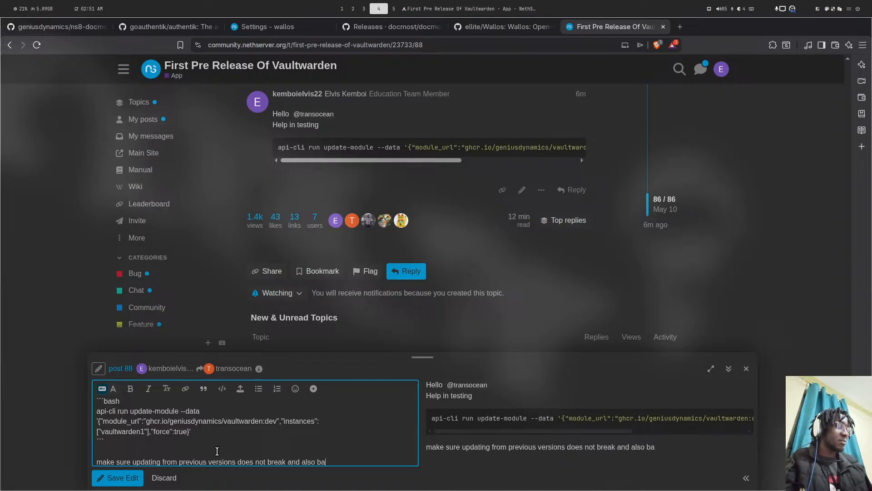
type("ckup works")
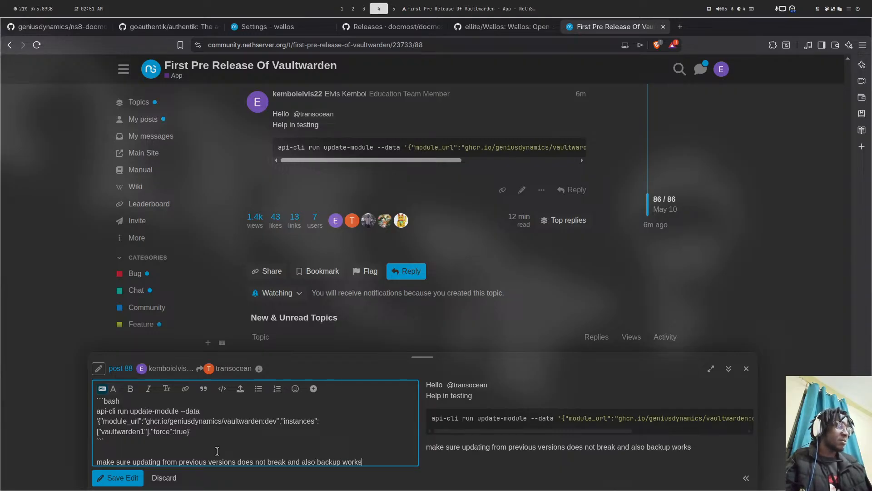
left_click(133, 481)
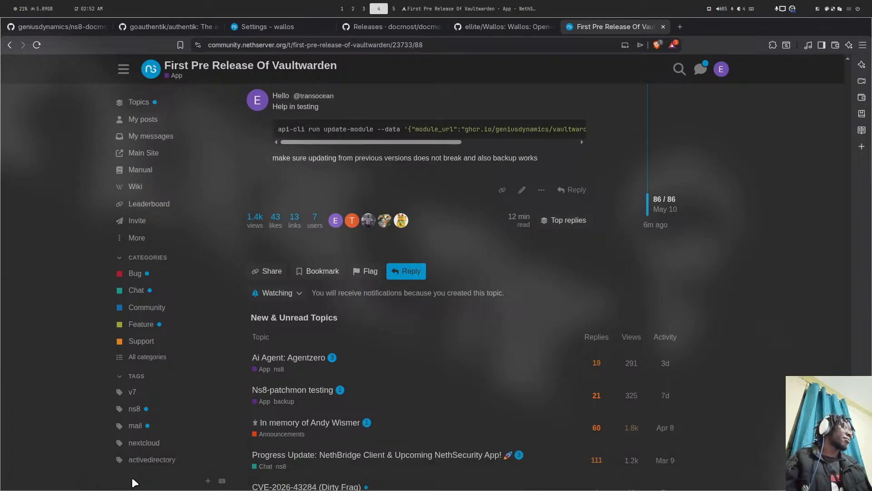
key("super+5")
key("super+2")
key("super+5")
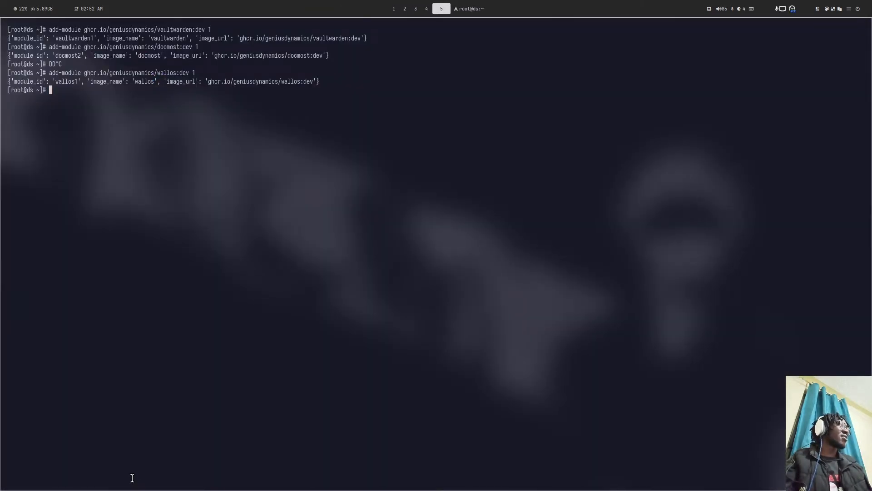
key("super+1")
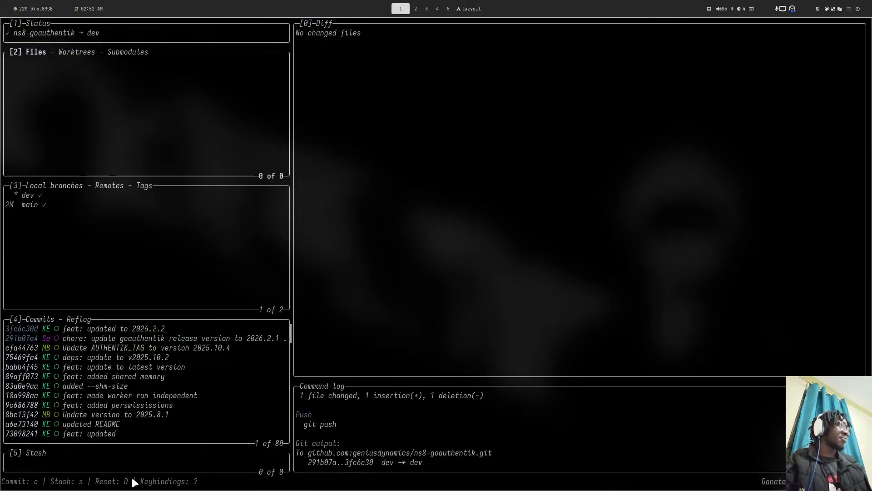
key("super+4")
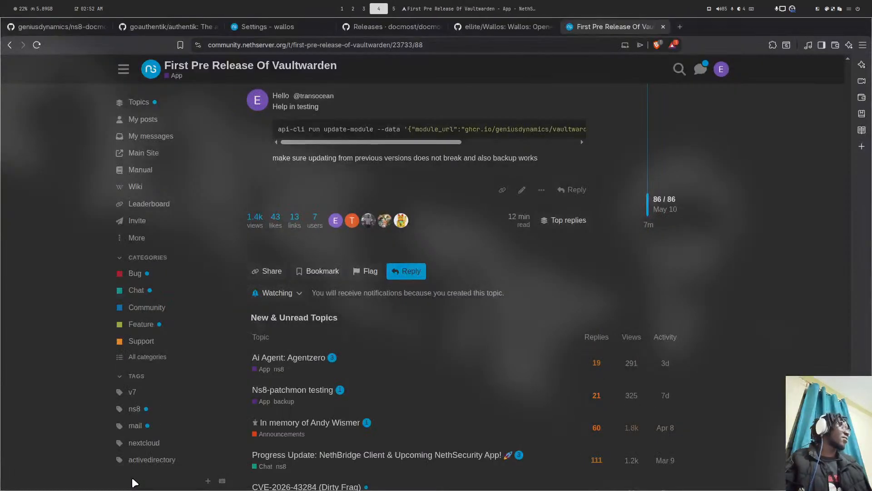
- Set wallos1's hostname to wallos.ds.genius.ke with Let's Encrypt and Force HTTPS enabled, and save
left_click(249, 26)
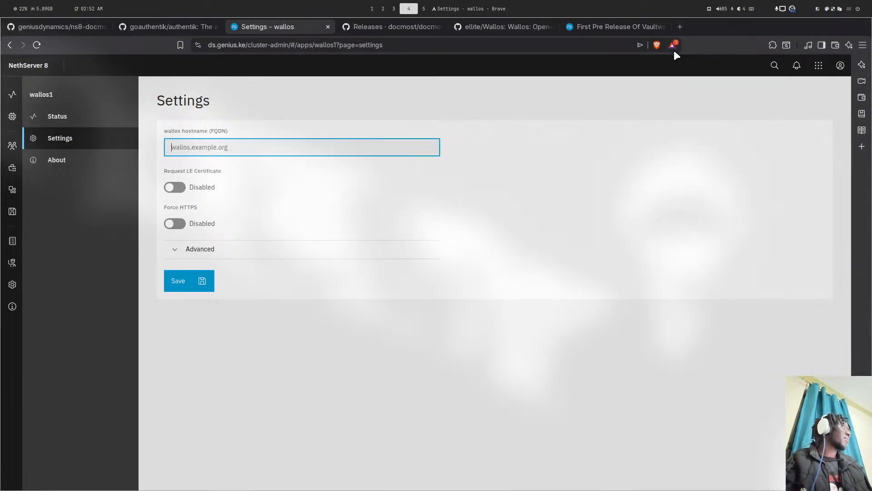
left_click(797, 65)
left_click(705, 165)
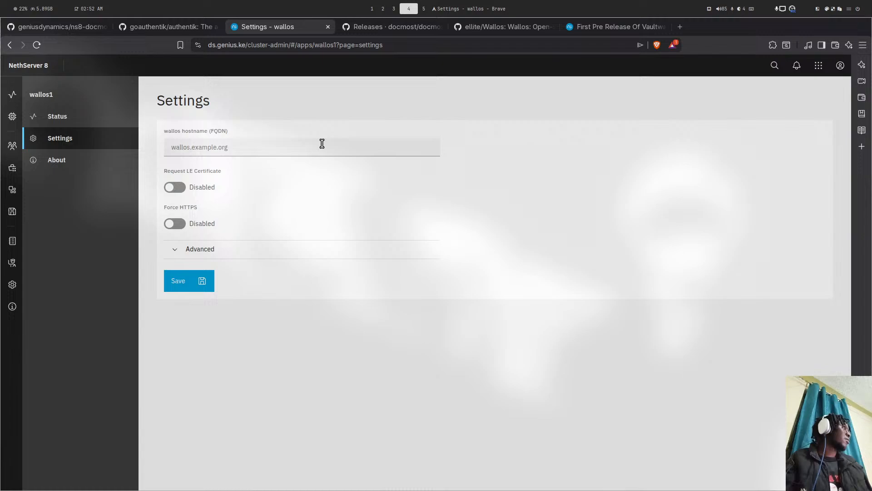
left_click(200, 148)
type("wallos.ds.genius.ke")
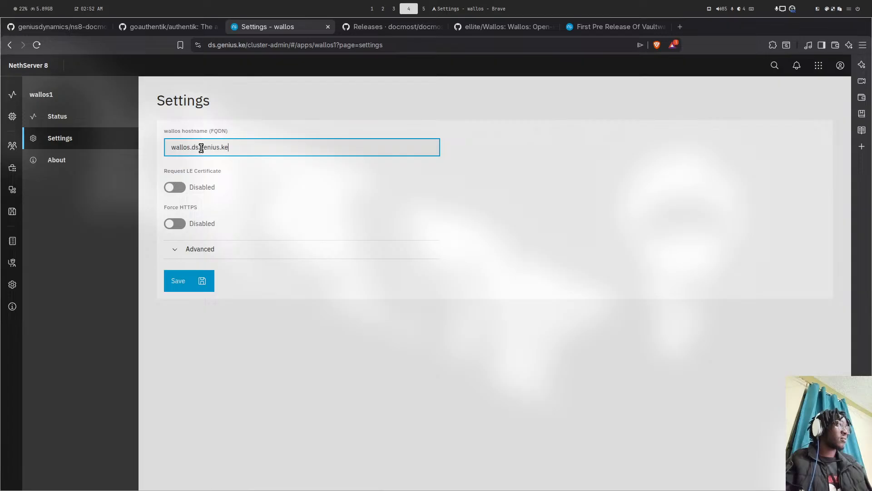
left_click(166, 188)
left_click(172, 224)
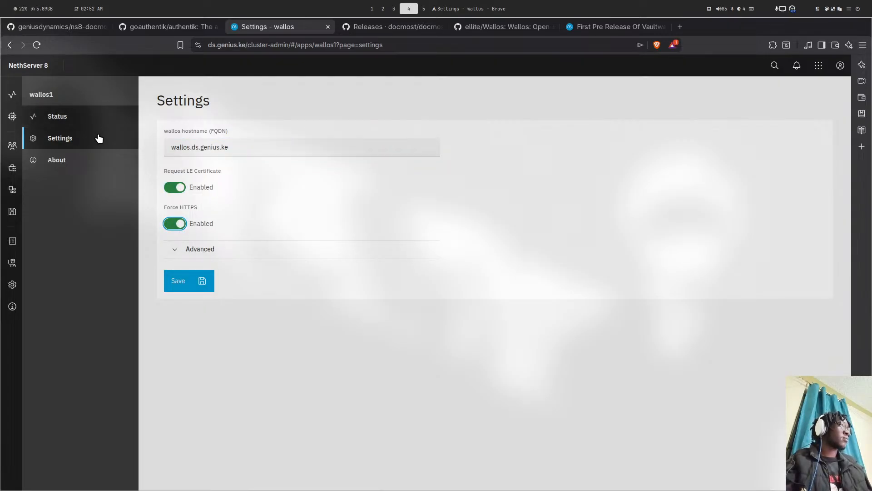
left_click(197, 282)
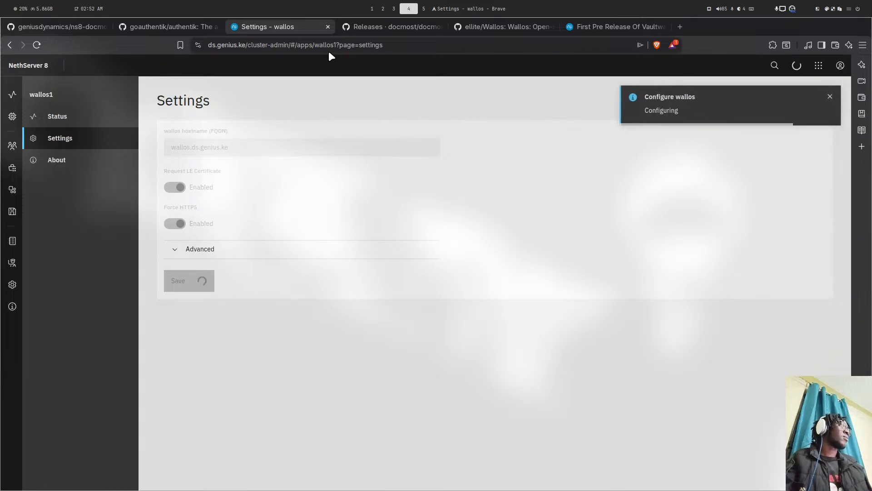
left_click(83, 26)
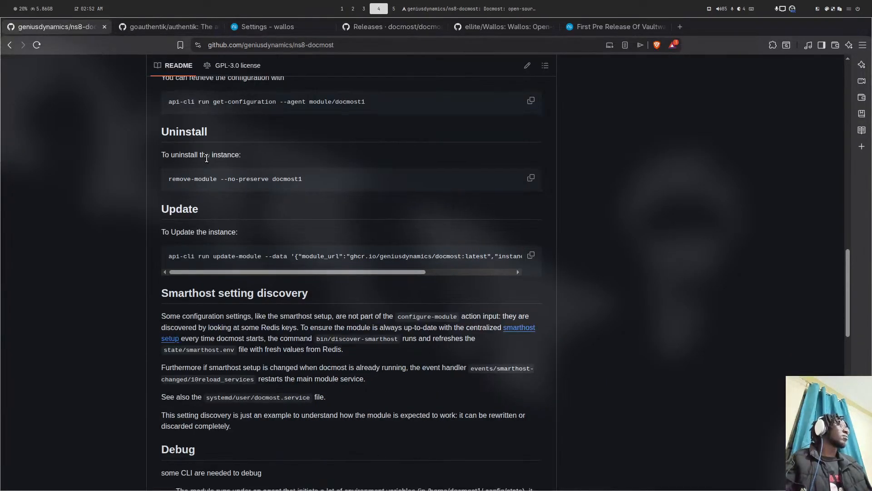
- Remove the docmost2 module with remove-module --no-preserve in the root terminal
scroll(207, 158, "down", 2)
left_click(532, 124)
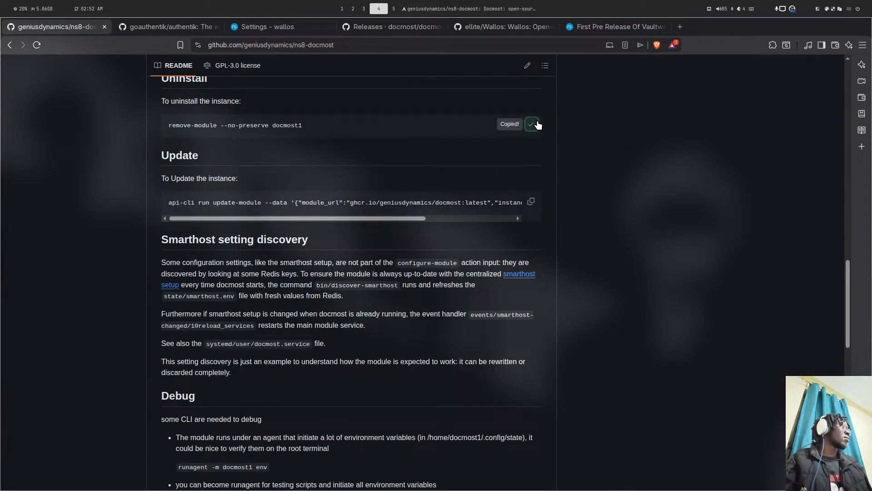
key("super+5")
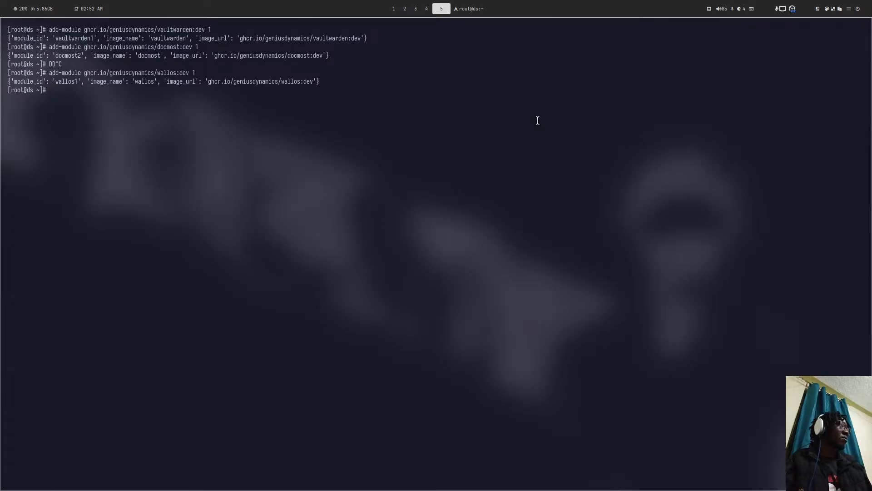
key("ctrl+shift+v")
key("BackSpace")
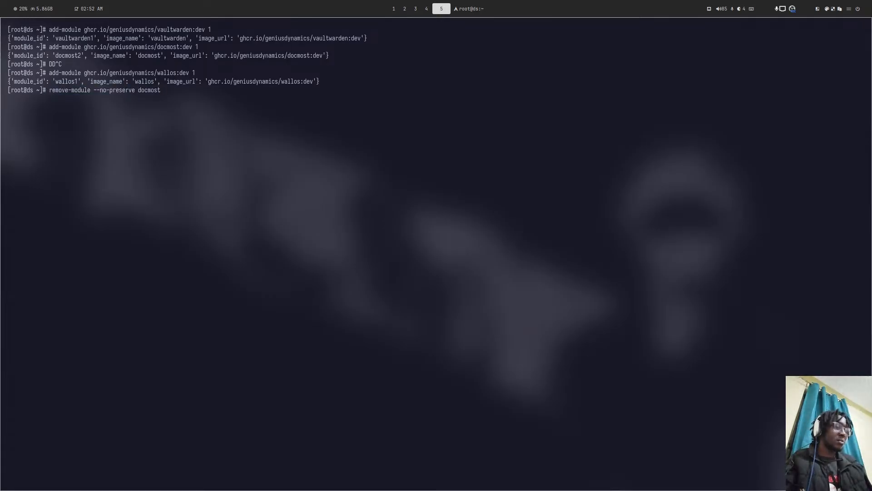
type("2")
key("Return")
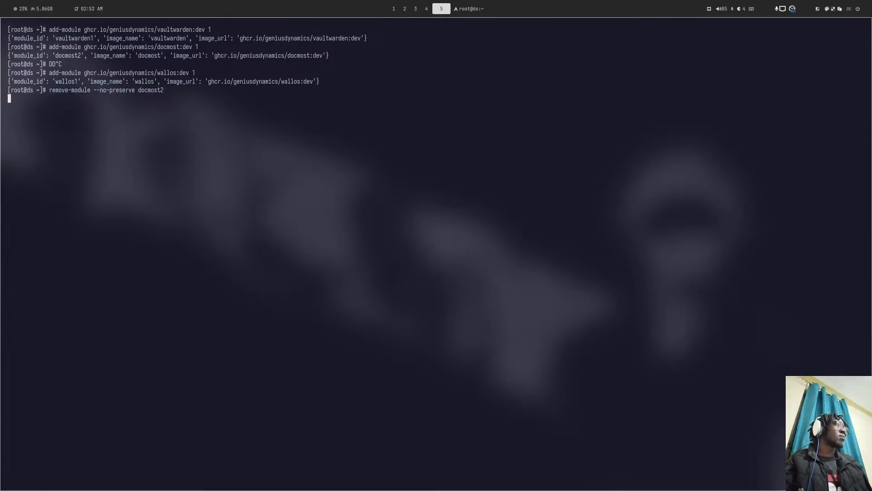
- Remove the vaultwarden1 module with the same remove-module --no-preserve command
key("super+2")
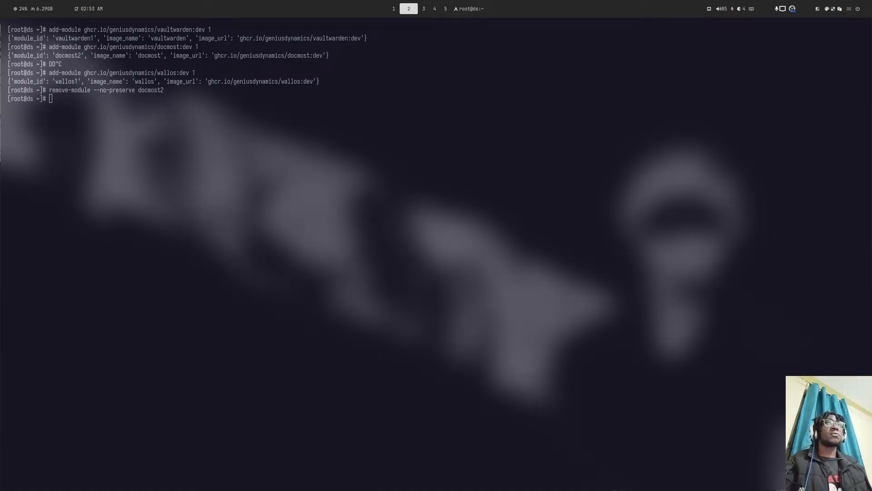
key("super+3")
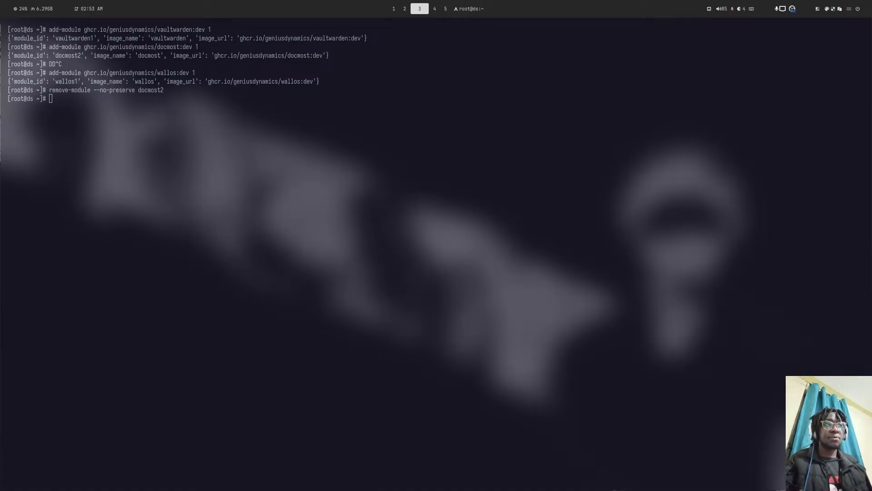
key("super+2")
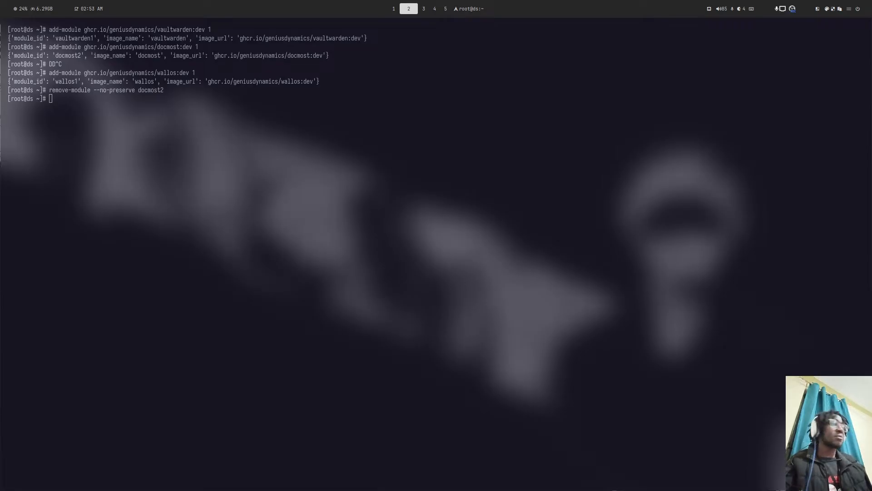
key("super+5")
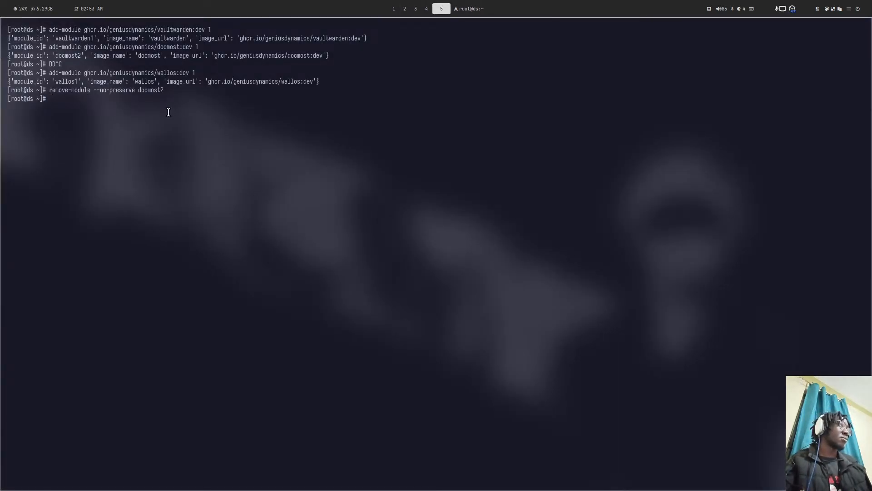
key("Up")
key("BackSpace")
key("BackSpace")
key("BackSpace")
key("BackSpace")
key("BackSpace")
key("BackSpace")
key("BackSpace")
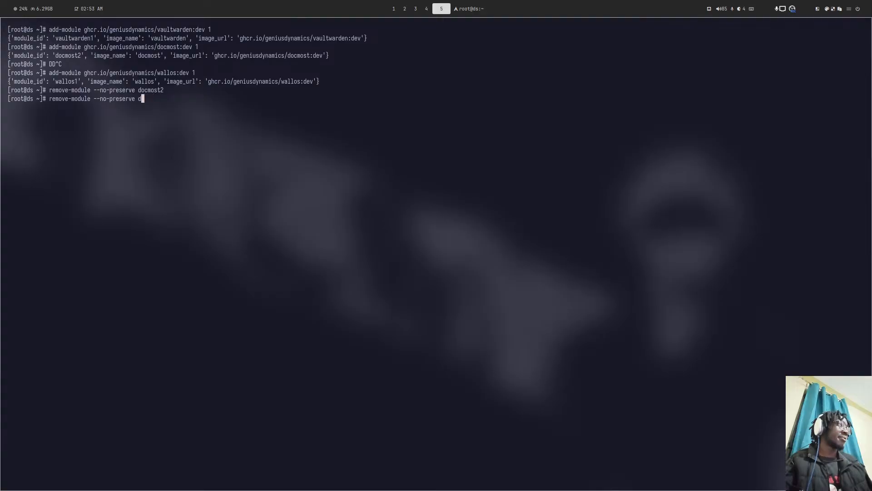
key("BackSpace")
type("vault")
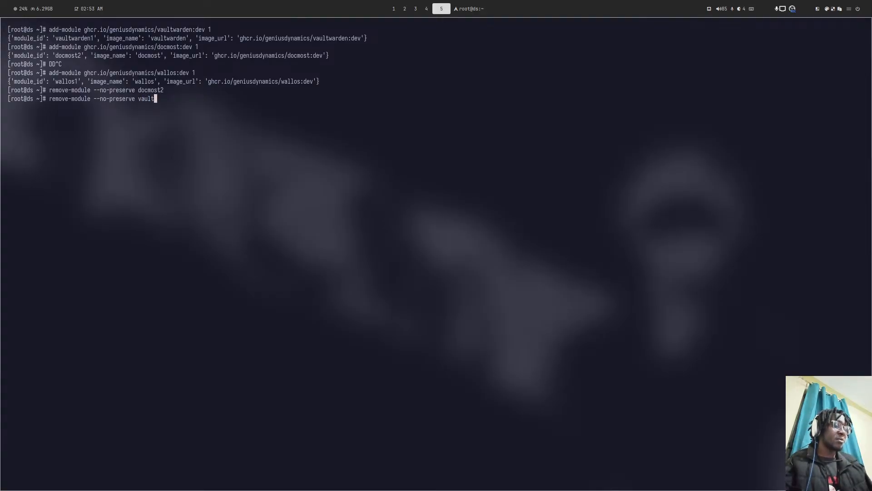
type("warden")
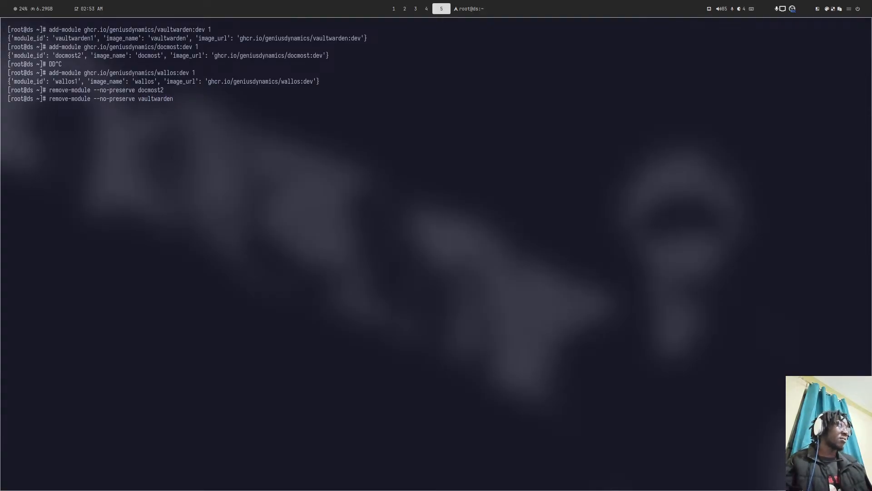
key("Return")
- Check the other workspaces, including lazygit, and return to the docmost README in the browser
key("super+6")
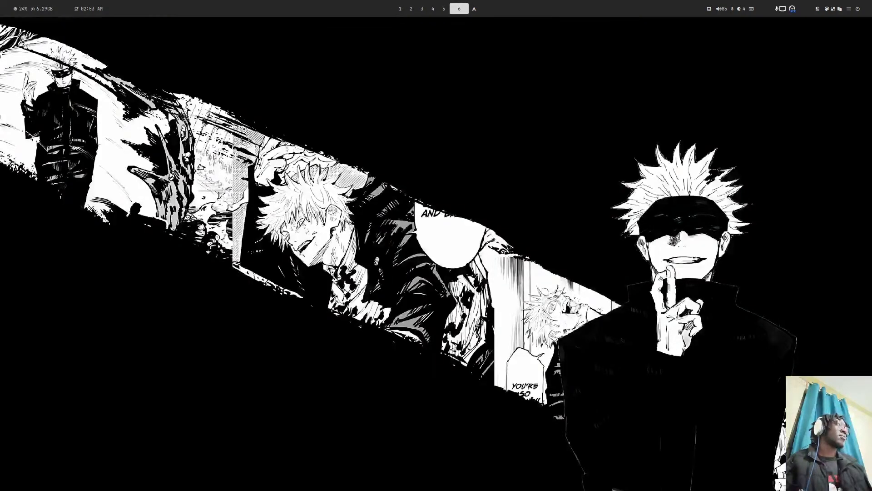
key("super+2")
key("super+1")
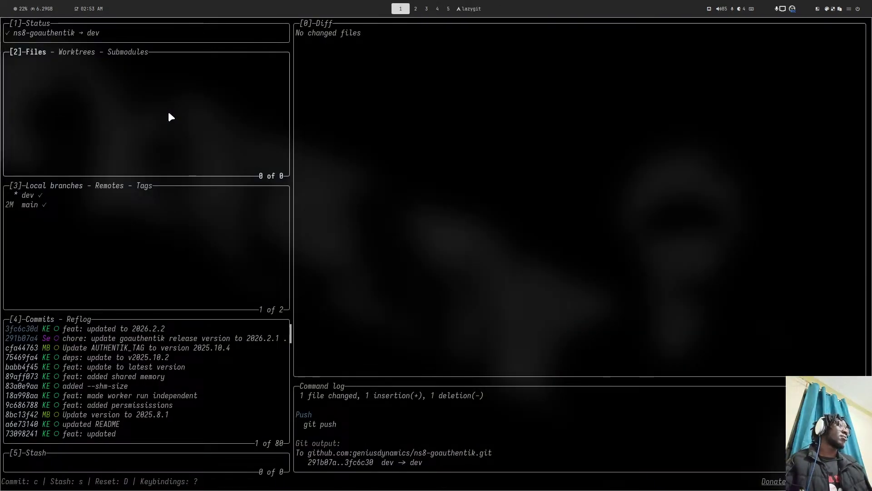
key("super+3")
key("super+4")
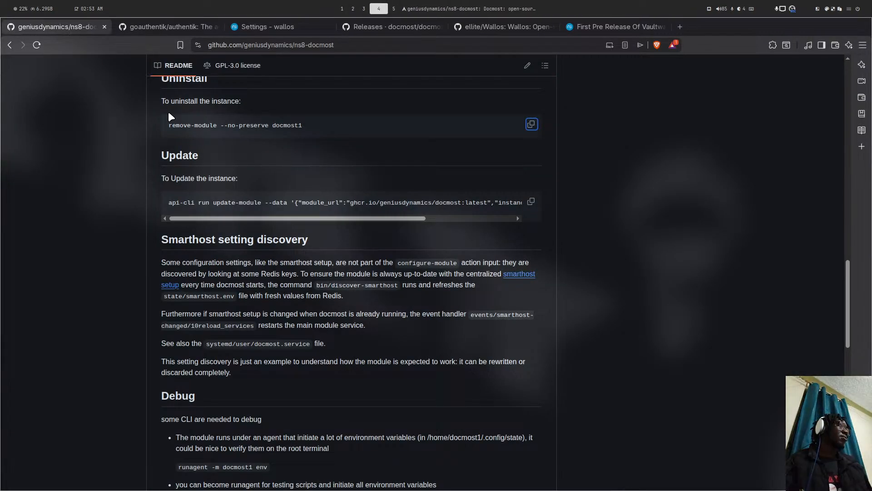
- Open the ns8-goauthentik repository on its dev branch
scroll(199, 55, "up", 1)
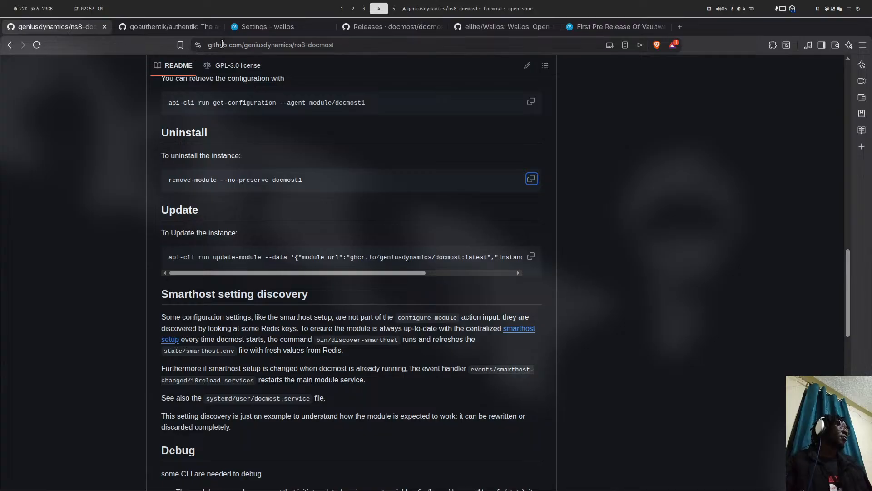
double_click(319, 45)
type("goa")
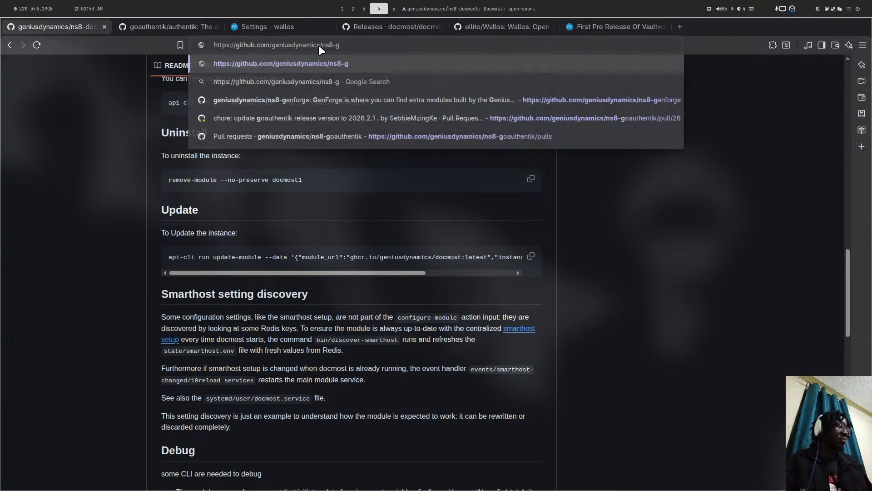
key("Down")
key("Down")
key("Return")
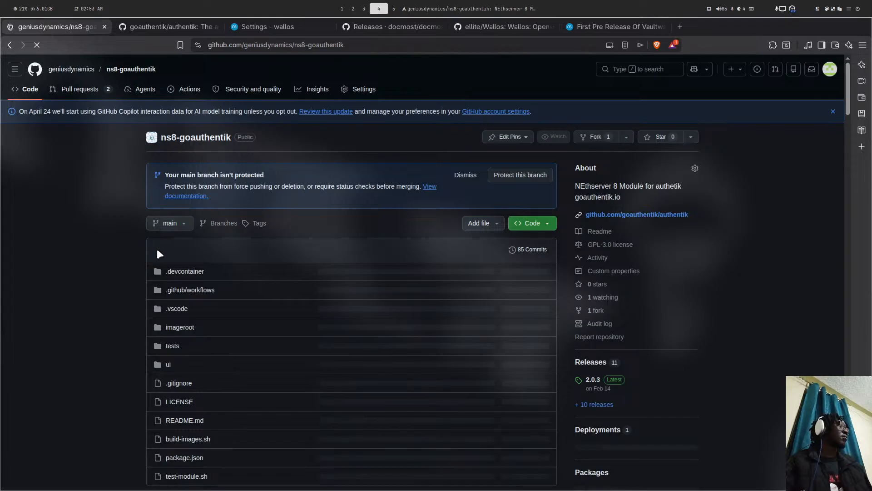
left_click(175, 225)
left_click(181, 342)
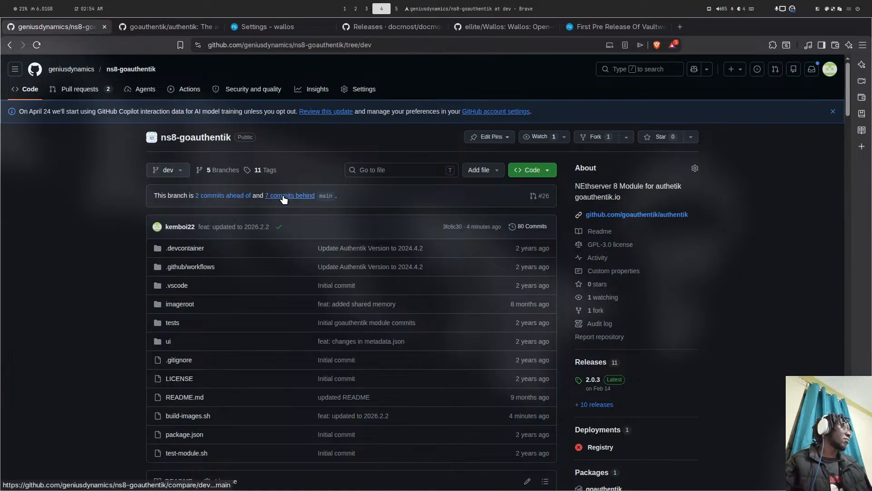
- Copy the add-module installation command from the goauthentik README
scroll(284, 199, "down", 15)
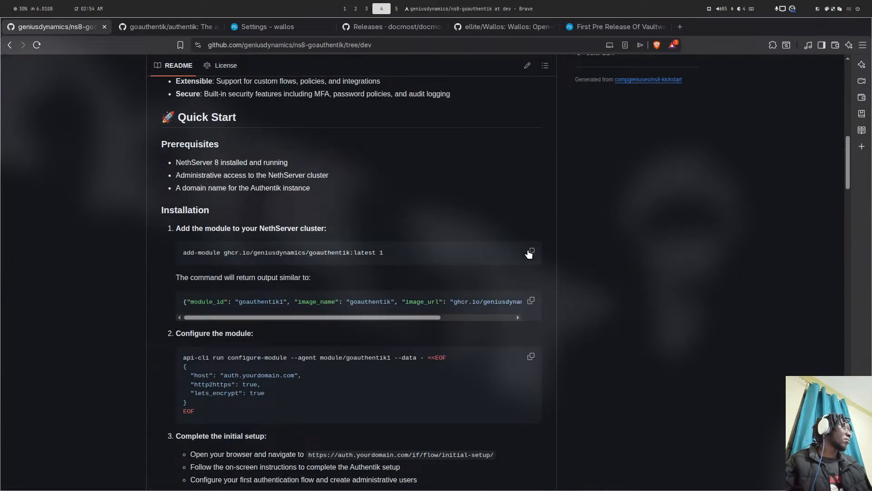
left_click(530, 252)
key("super+5")
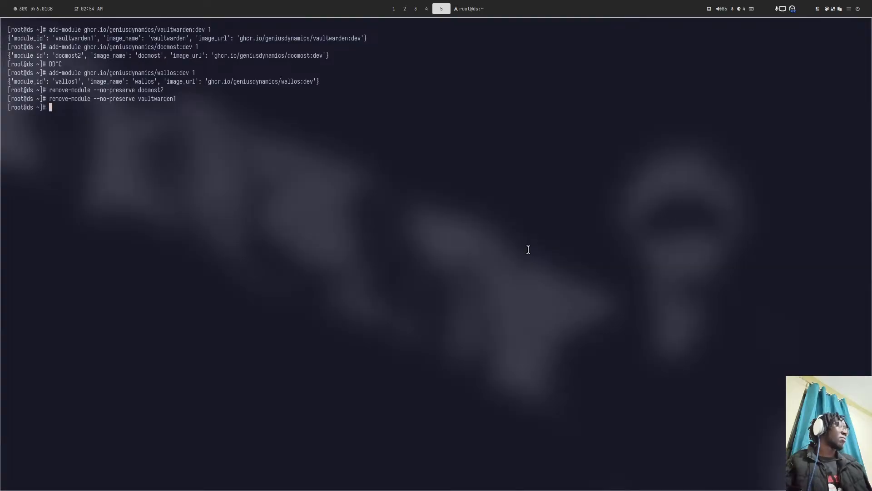
- Run add-module ghcr.io/geniusdynamics/goauthentik:dev 1 in the server terminal
key("ctrl+shift+v")
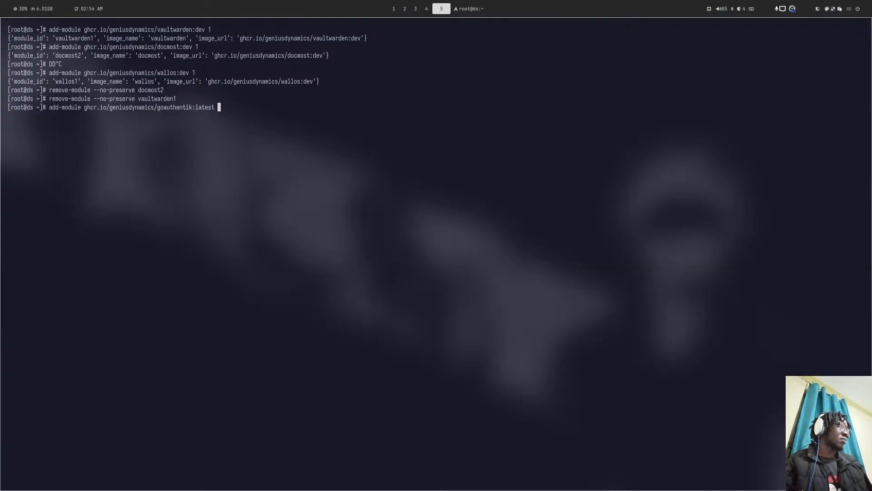
type("1")
key("Left")
key("Left")
key("Left")
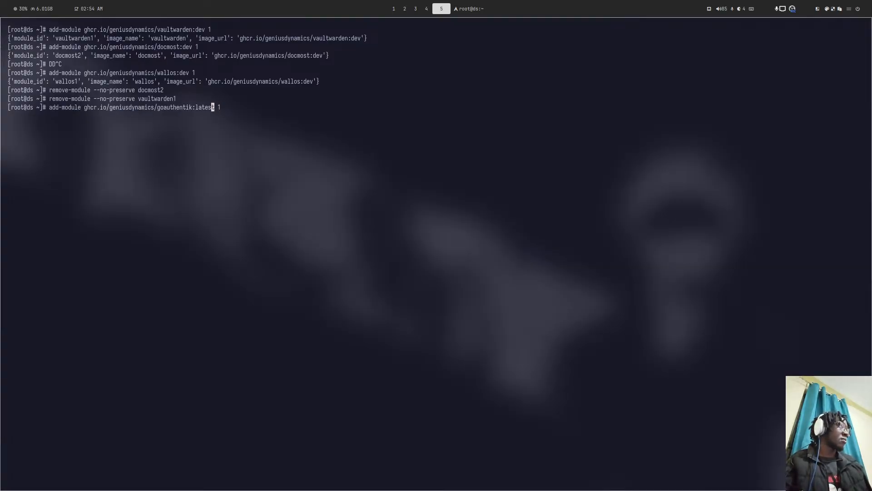
key("Delete")
key("BackSpace")
key("BackSpace")
key("BackSpace")
key("BackSpace")
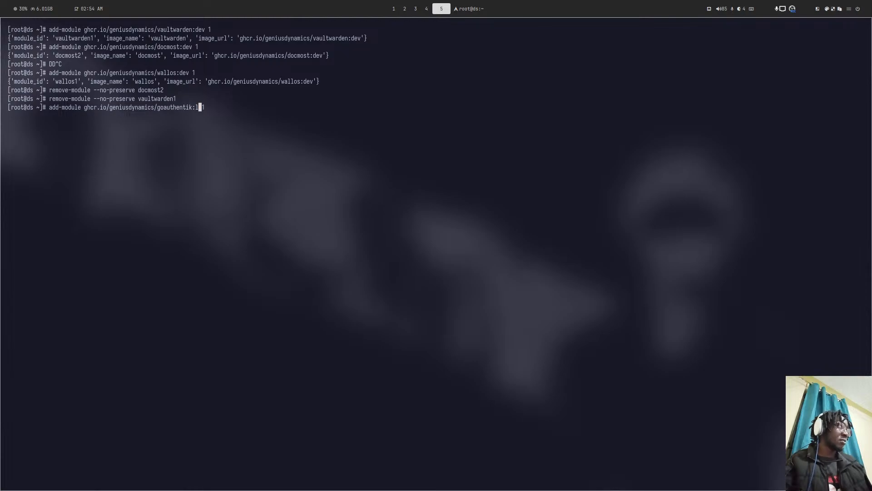
key("BackSpace")
type("dev")
key("Return")
- Check the goauthentik README and other workspaces while the install runs, then return to wallos settings
key("super+2")
key("super+1")
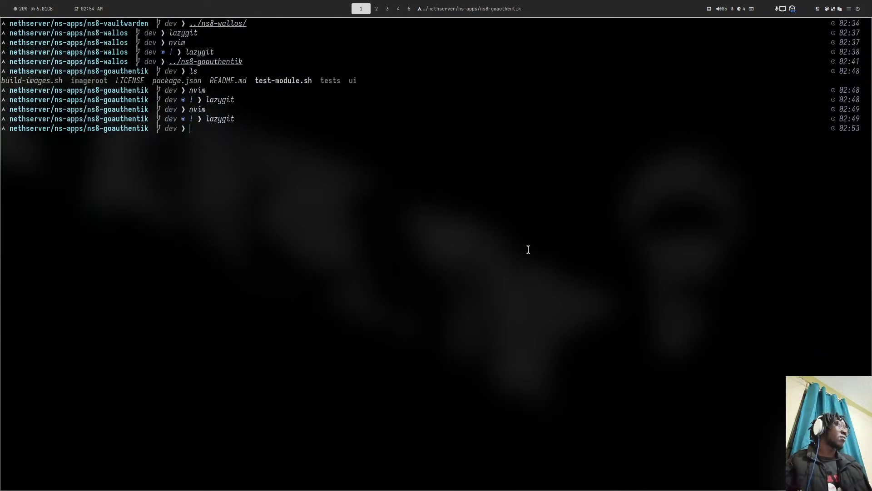
key("super+2")
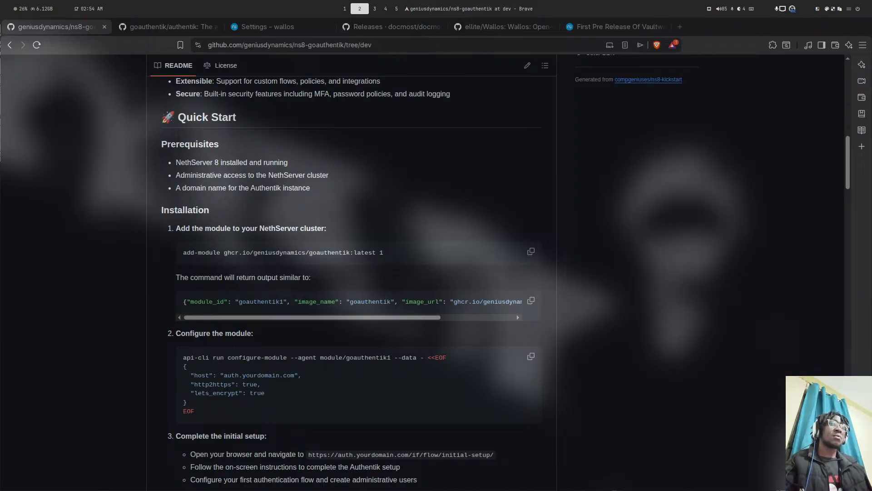
key("super+5")
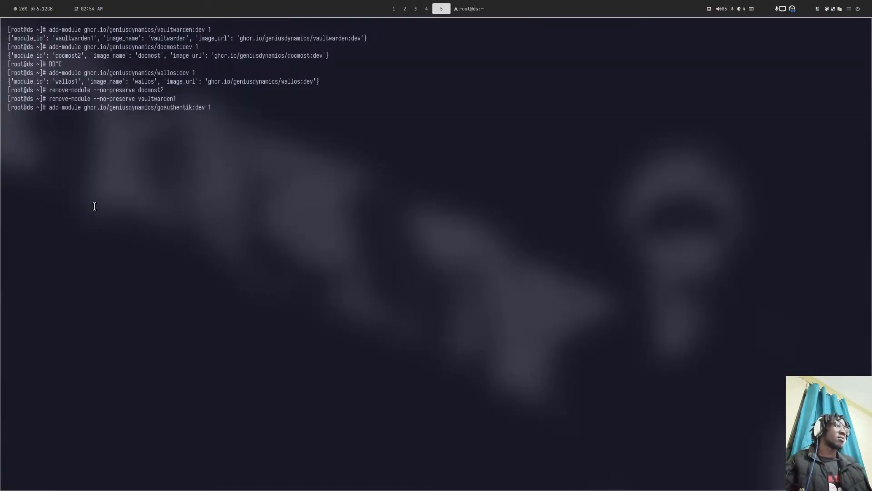
key("super+1")
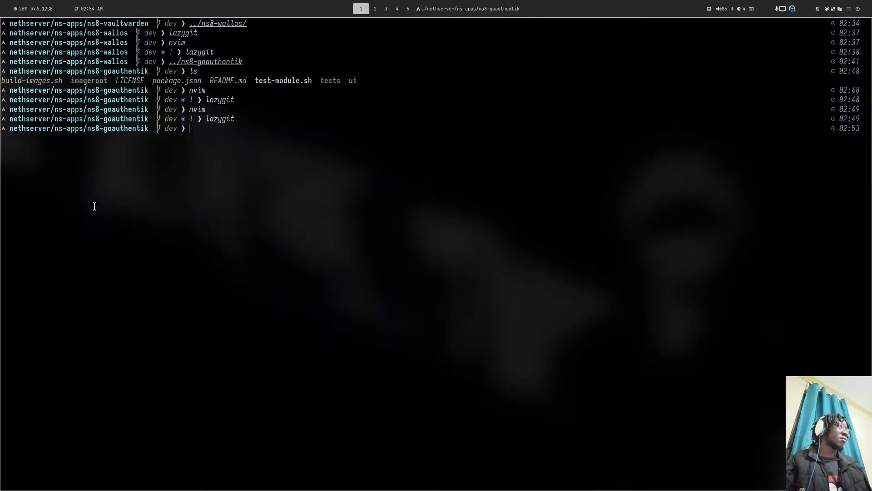
key("super+4")
left_click(271, 26)
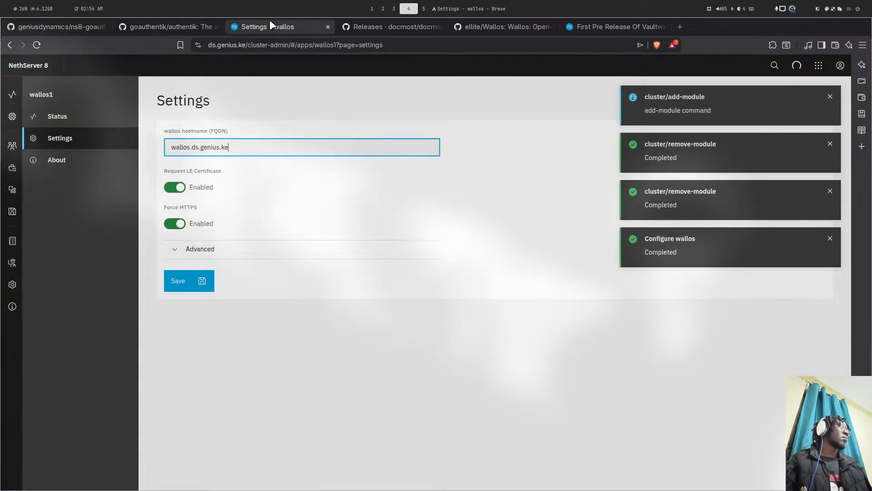
- Open wallos.ds.genius.ke from the hostname field and focus the registration Username field
left_click_drag(223, 147, 157, 149)
right_click(197, 148)
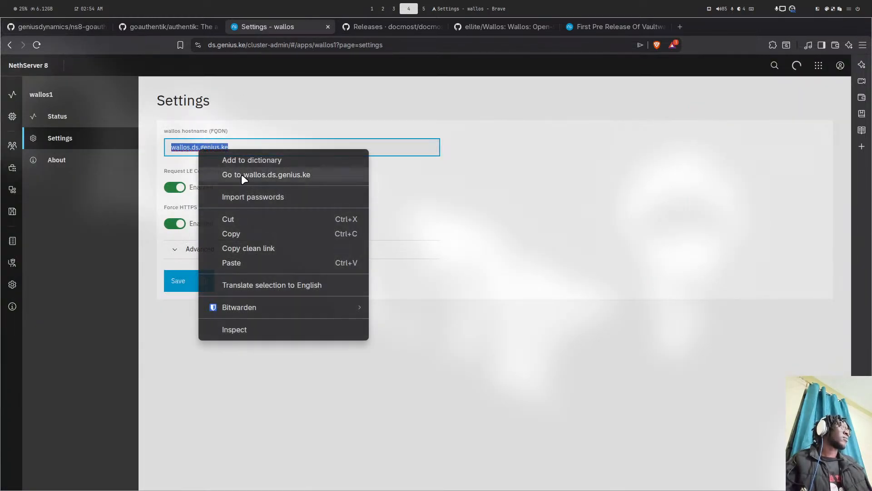
left_click(272, 176)
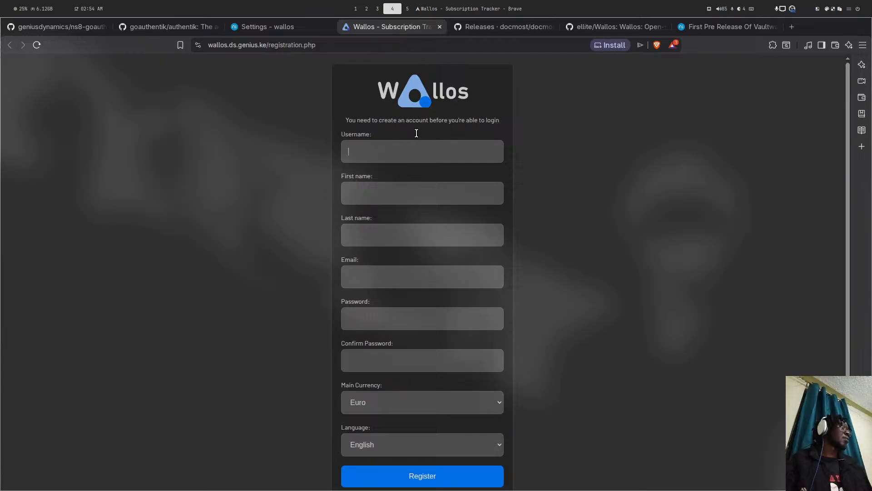
scroll(416, 133, "down", 2)
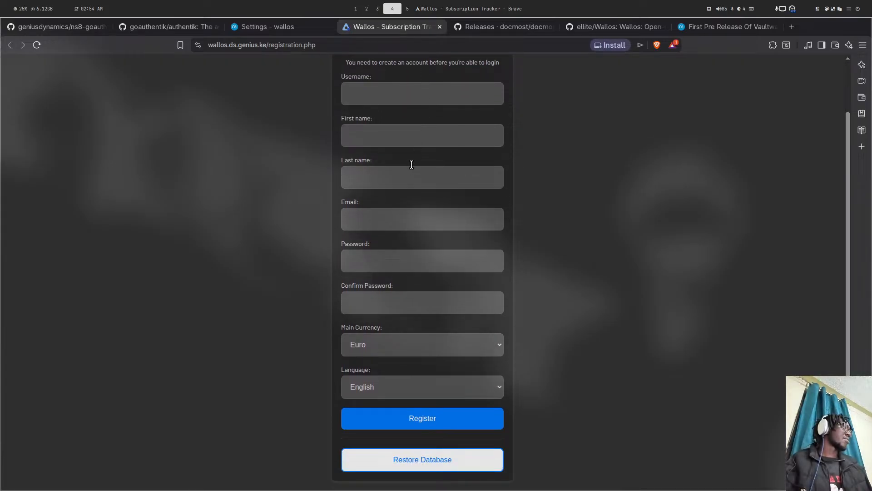
left_click(359, 94)
- Check on the running goauthentik install in the server terminal across workspaces
key("super+5")
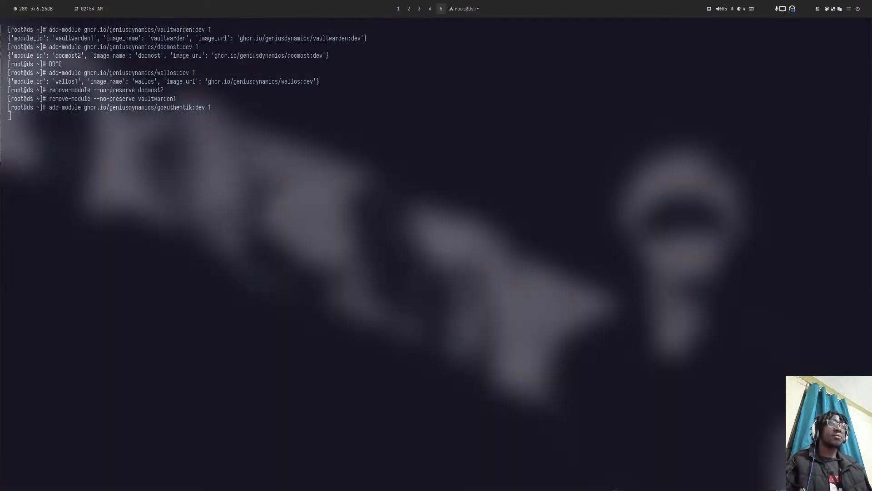
key("super+2")
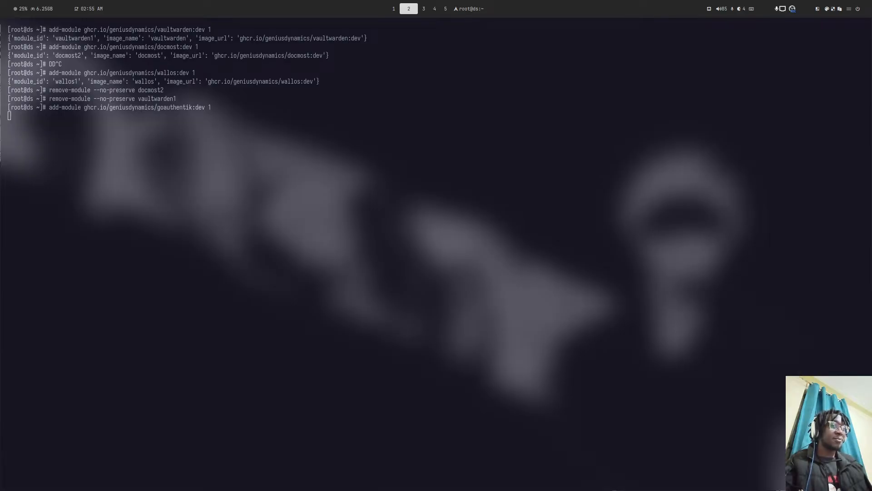
key("super+4")
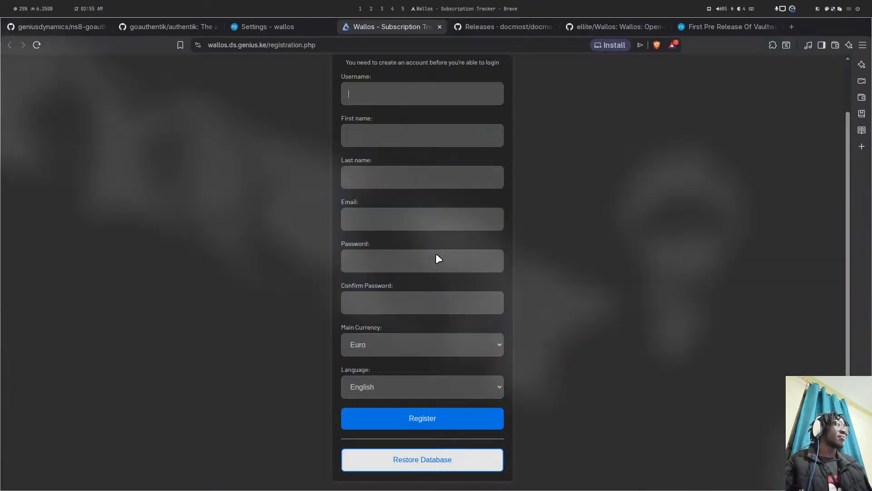
key("super+1")
key("super+4")
key("super+5")
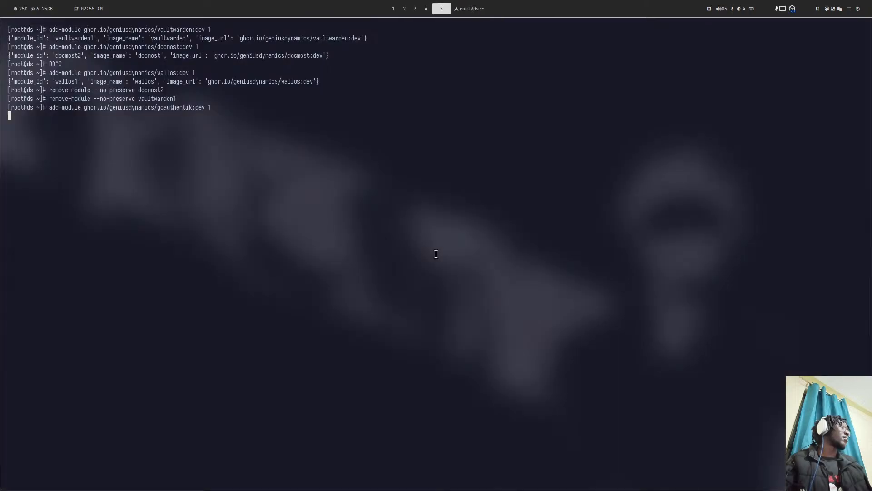
- Close the Wallos registration page and go to the ns8-goauthentik repository tab
key("super+4")
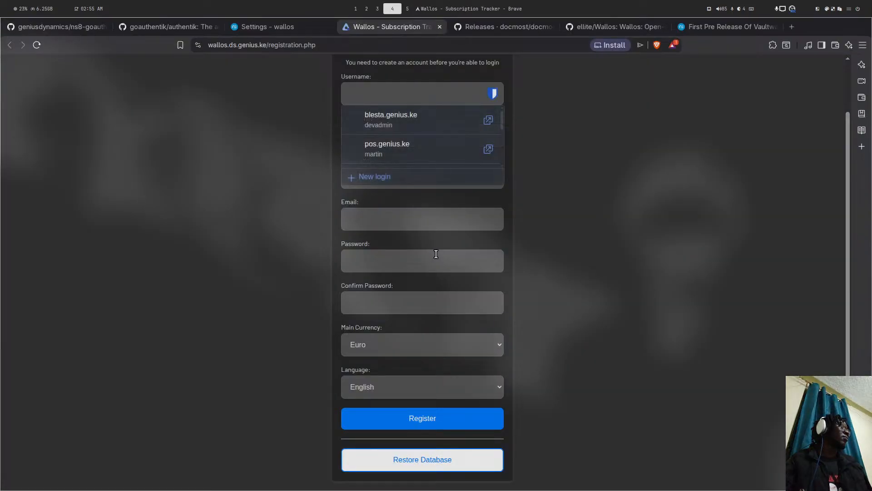
left_click(439, 26)
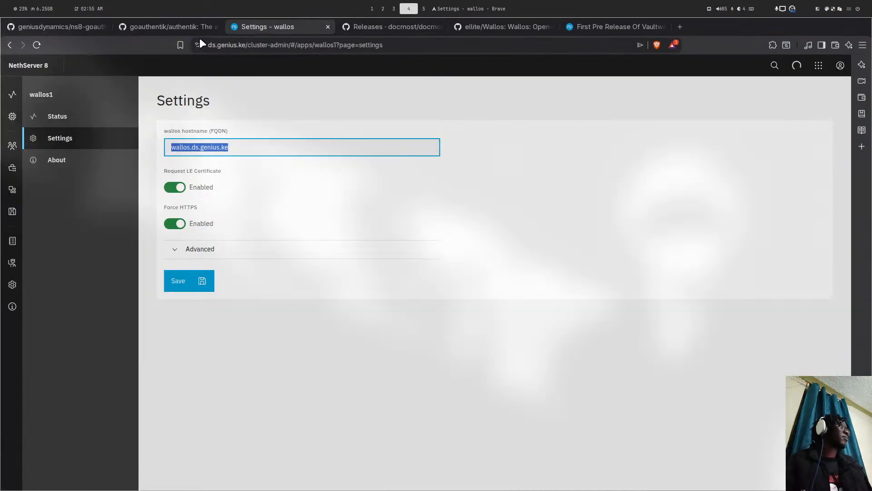
left_click(500, 26)
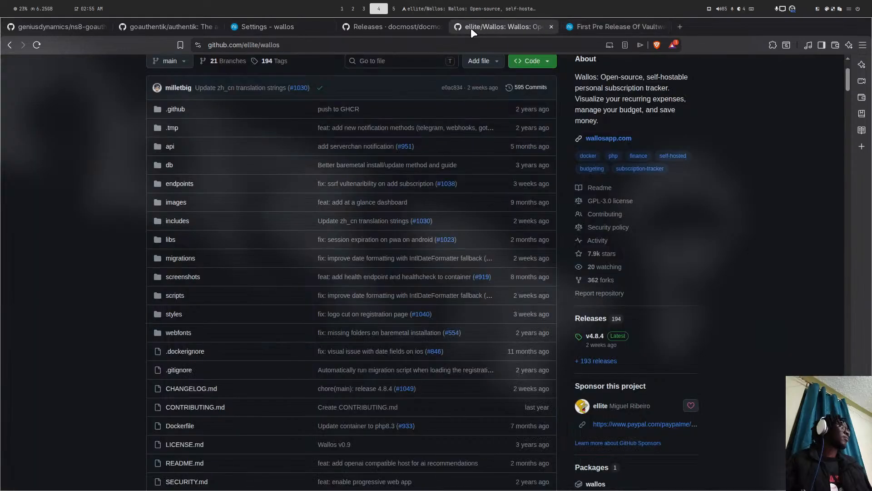
scroll(227, 91, "up", 3)
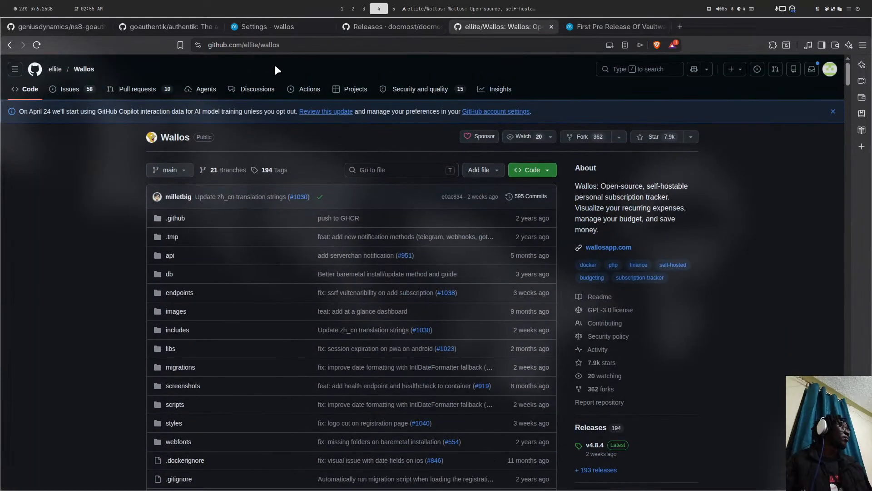
left_click(80, 29)
scroll(297, 94, "up", 3)
- Load the ns8-wallos dev branch README and take its update-module command
double_click(348, 45)
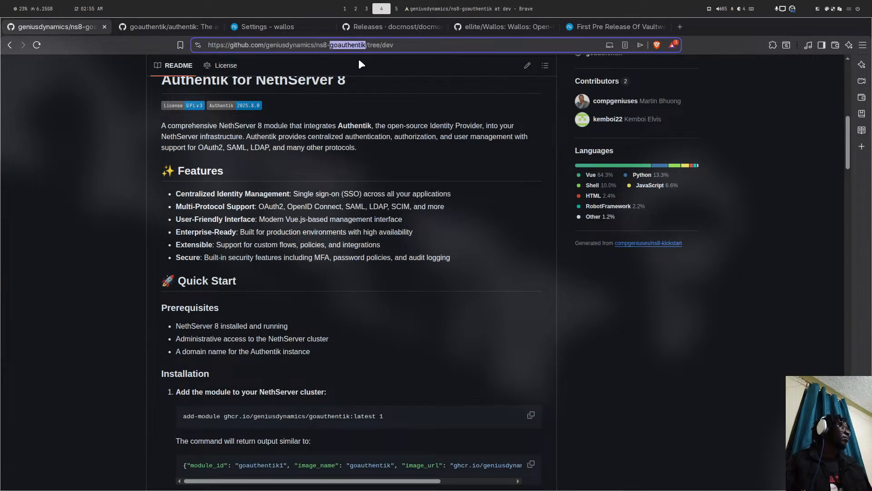
type("wallos")
key("Return")
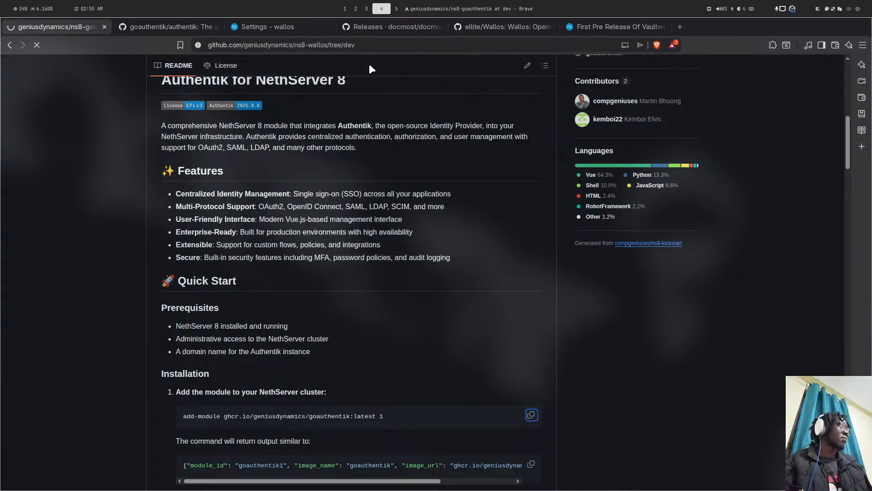
scroll(255, 129, "down", 3)
scroll(256, 137, "down", 15)
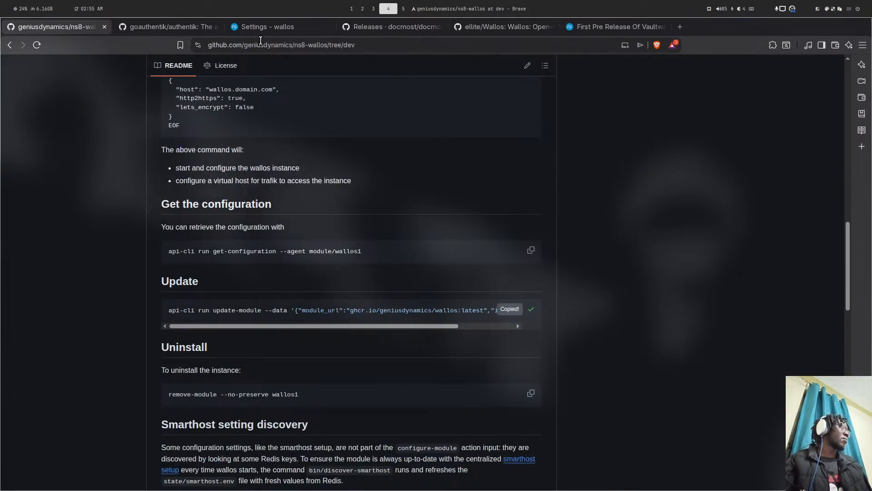
- Switch to the NethServer forum's Vaultwarden topic
left_click(264, 26)
left_click(591, 27)
scroll(195, 125, "up", 2)
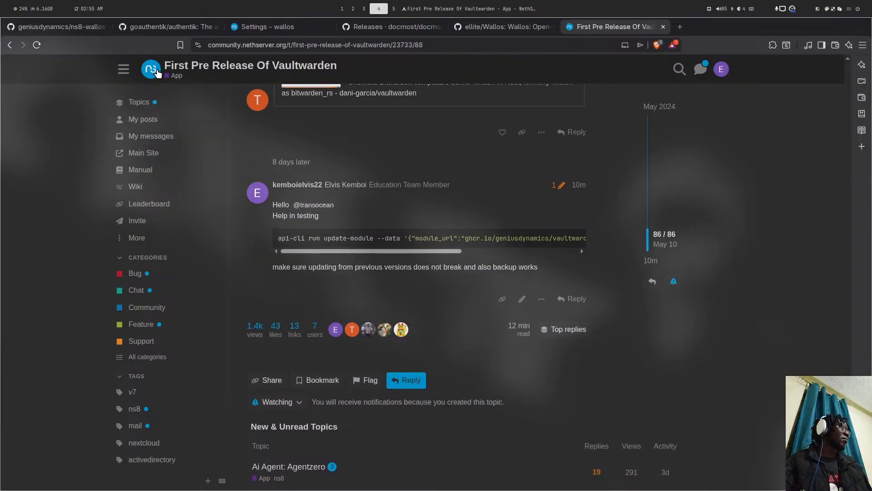
- Open the WALLOS subscription tracker topic from the forum's home topic list
left_click(158, 73)
scroll(411, 157, "down", 3)
scroll(412, 157, "down", 20)
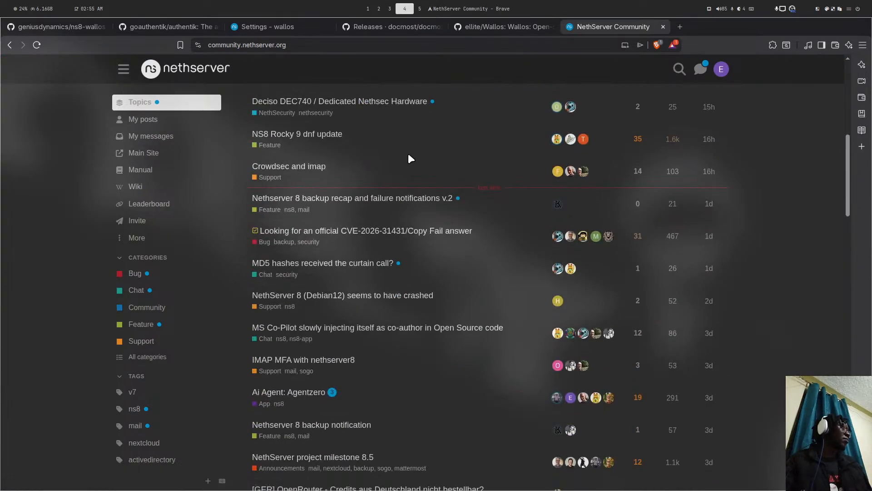
scroll(409, 155, "down", 15)
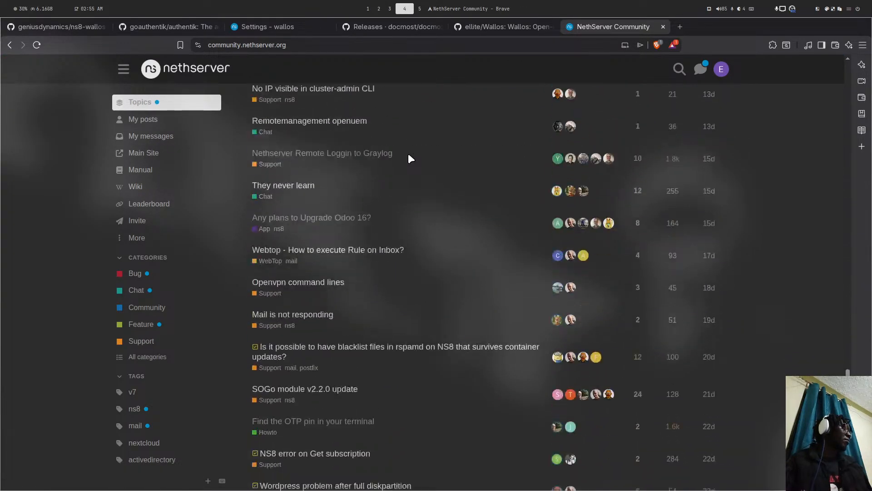
scroll(409, 153, "down", 6)
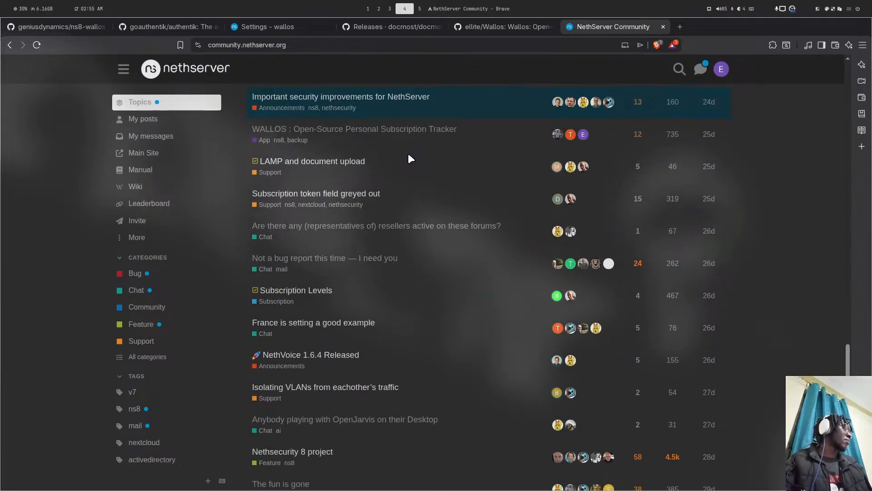
scroll(365, 176, "up", 1)
left_click(362, 181)
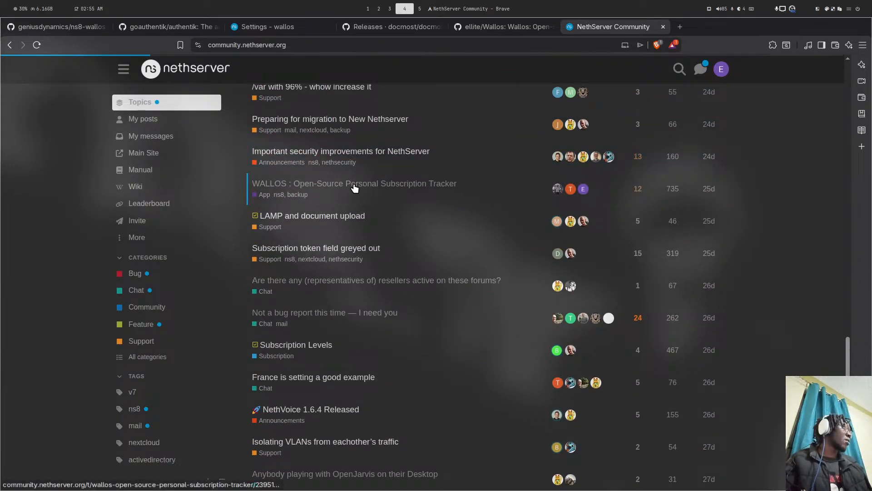
scroll(557, 147, "up", 1)
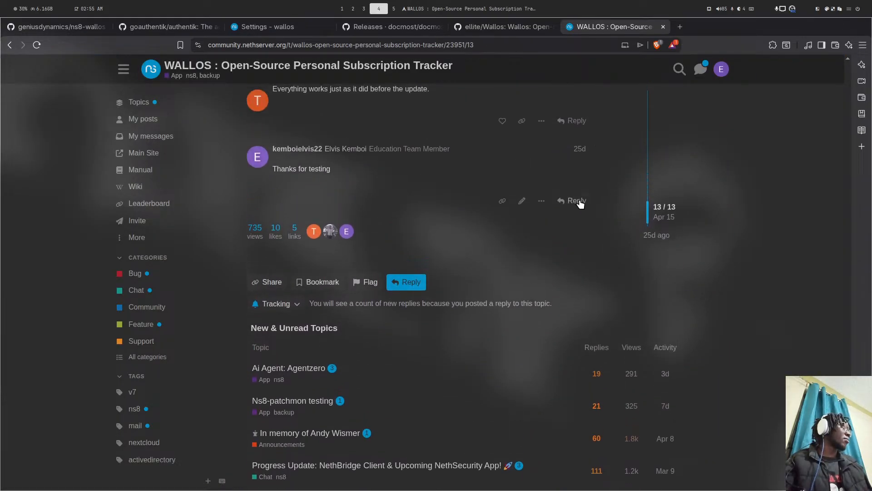
- Start a reply 'Hello Help in testing' with the update-module command in a code block, tag changed to dev
left_click(571, 200)
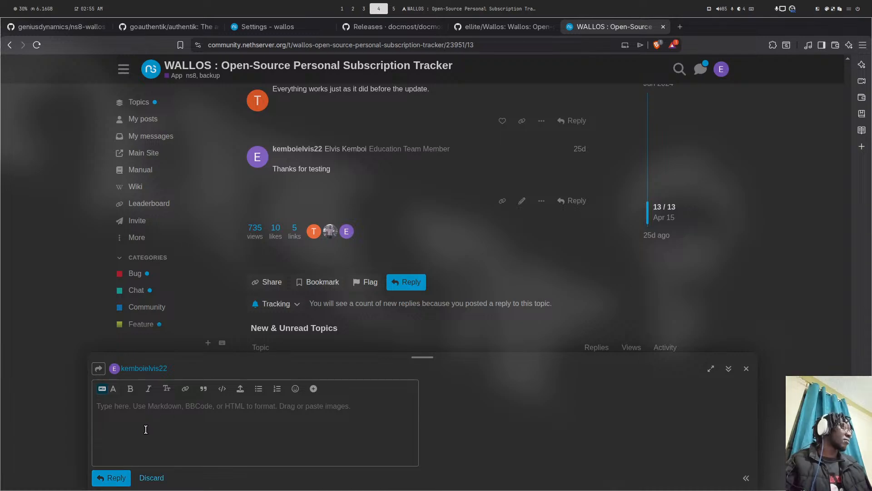
left_click(146, 428)
type("Hello ")
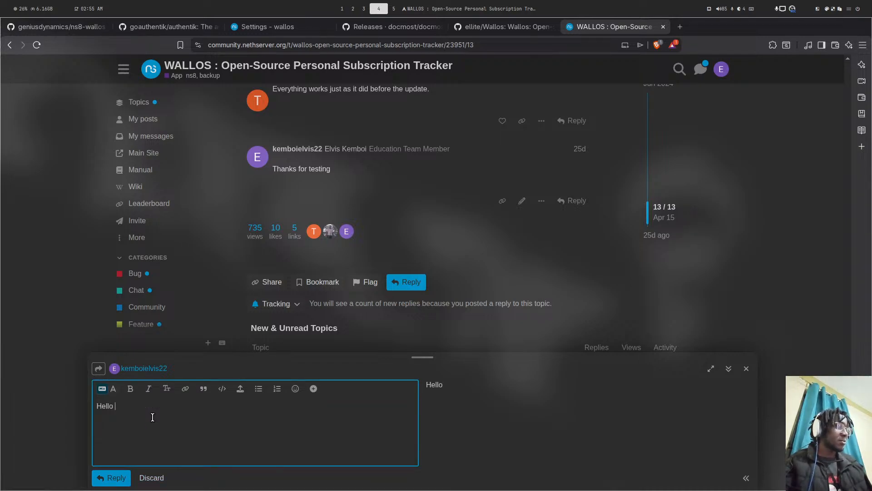
type("Help in testing")
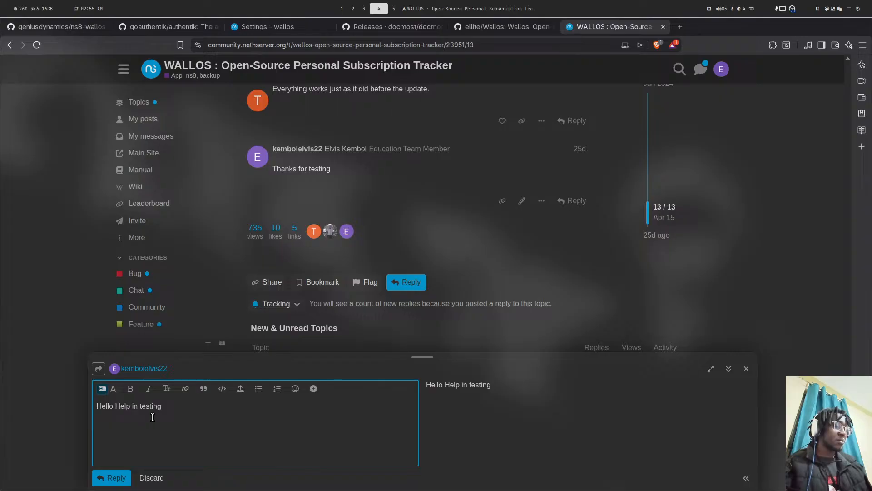
key("Return")
key("Return")
type("```bash")
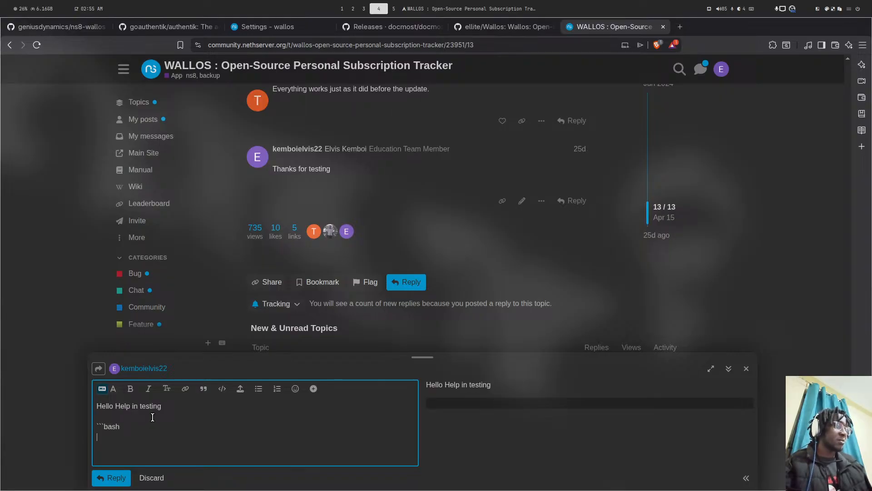
key("Return")
key("Return")
type("```")
type("api-cli run update-module --data '{\"module_url\":\"ghcr.io/geniusdynamics/wallos:latest\",\"instances\":[\"wallos1\"]}'")
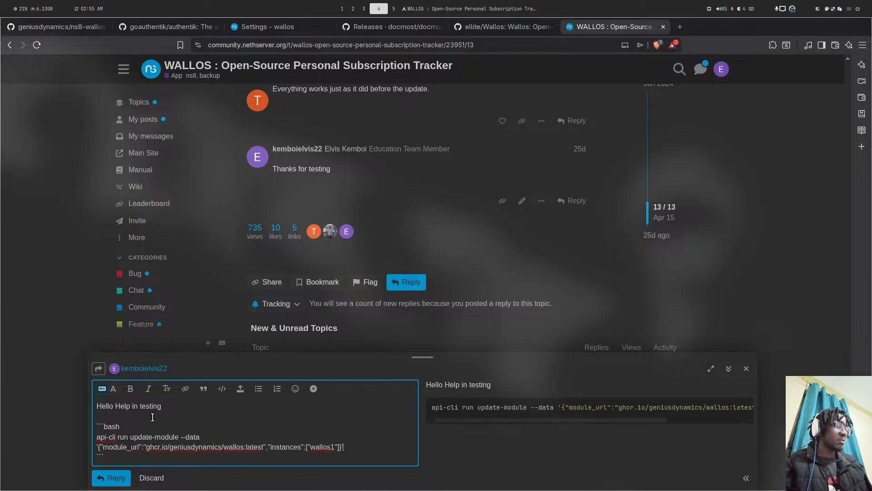
double_click(255, 447)
type("dev")
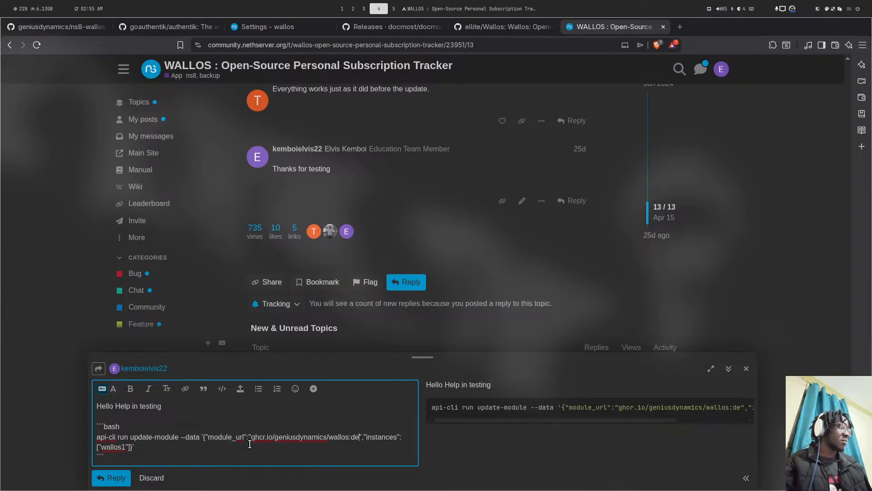
- Add a note asking to check updates, upgrades and backups work, and post the reply
left_click(143, 460)
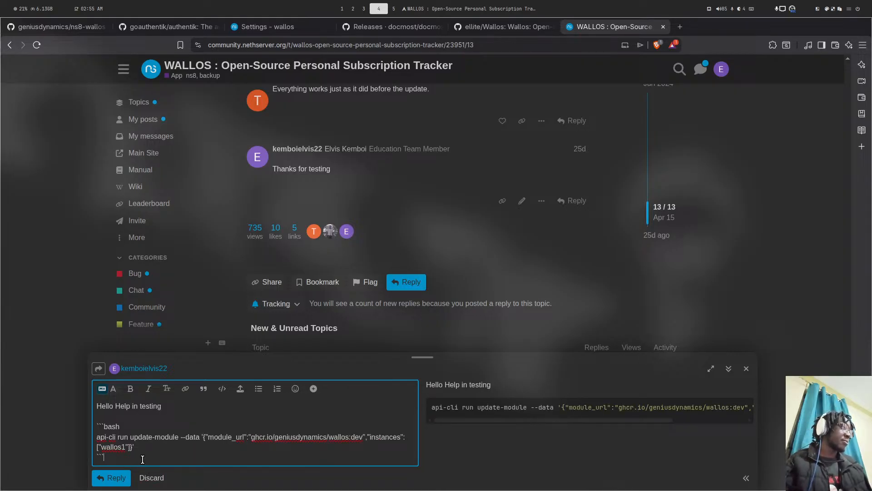
key("Return")
key("Return")
type("make s")
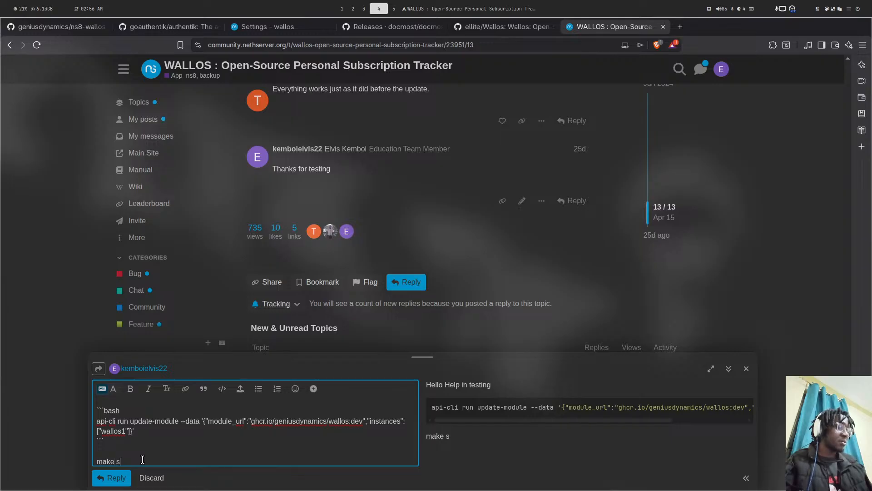
type("ure it upda")
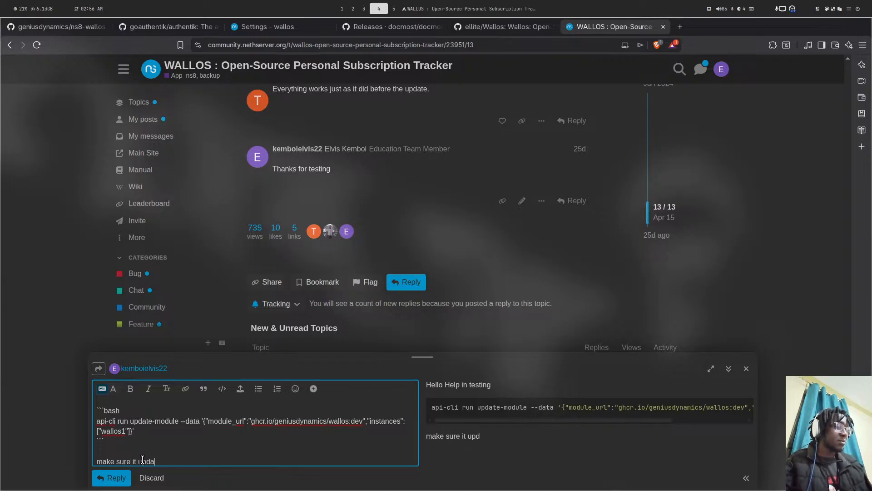
type("tes and up")
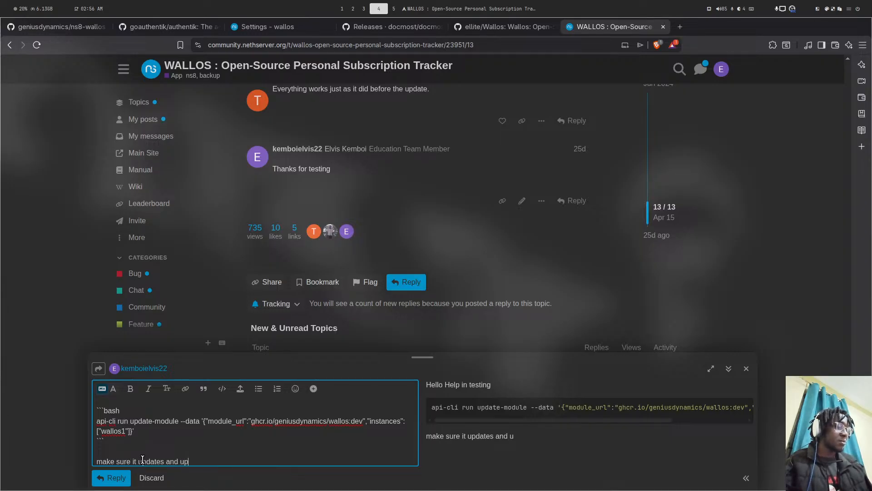
type("grades w")
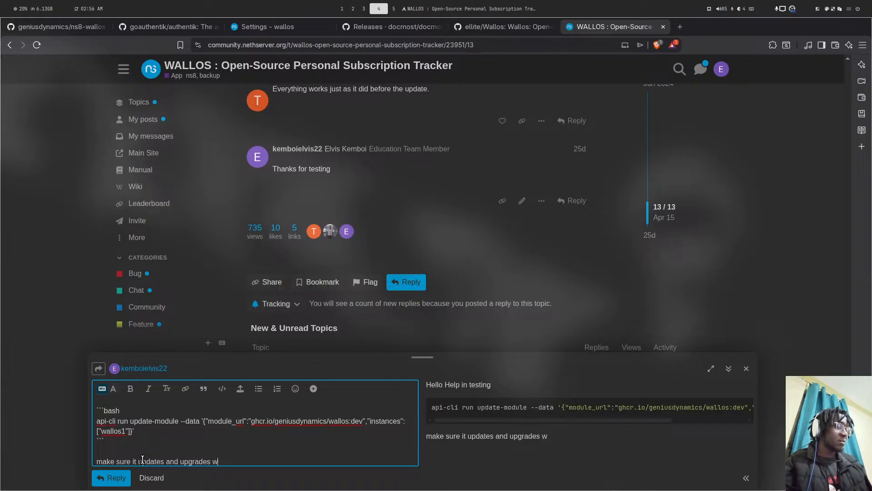
type("ithout any")
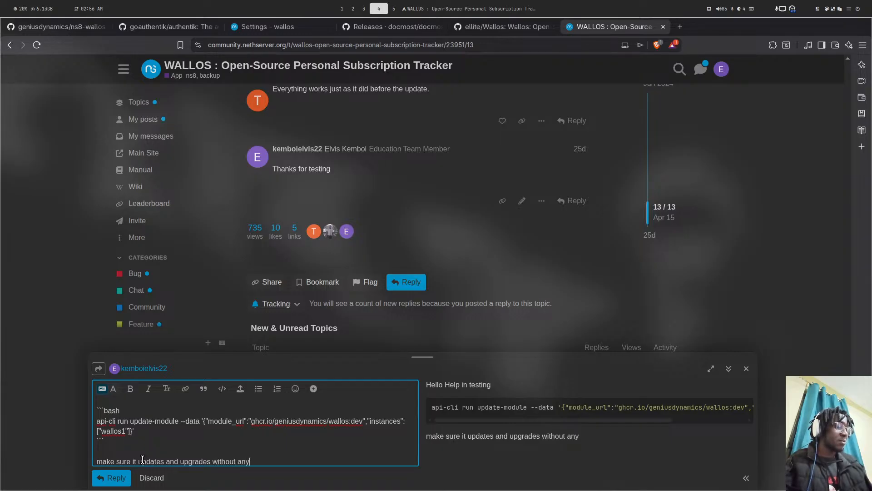
type(" problem")
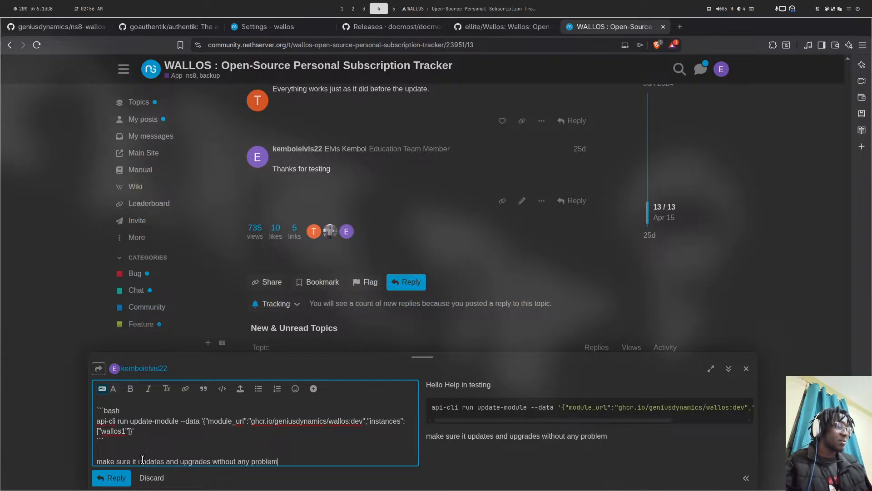
type(" also back ")
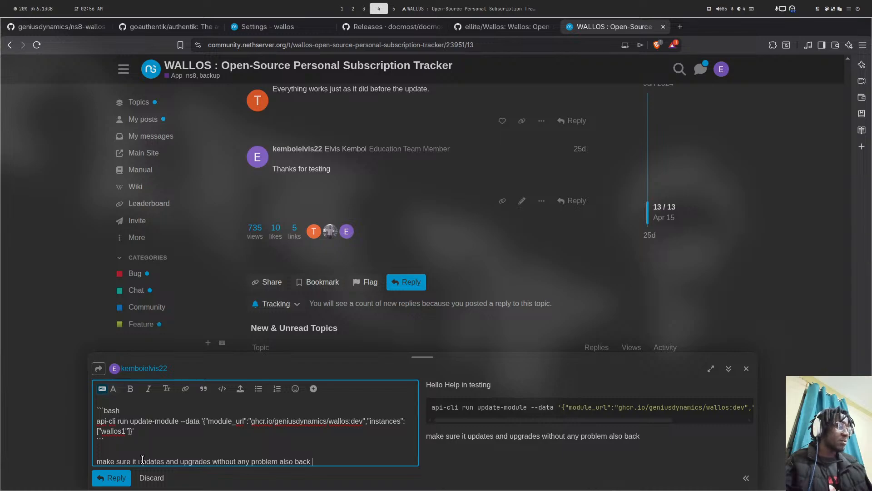
type("up o")
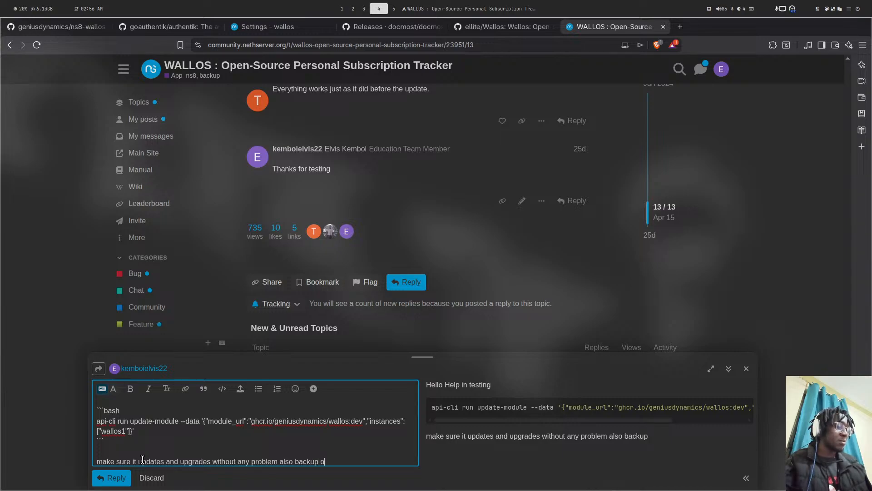
type("rks")
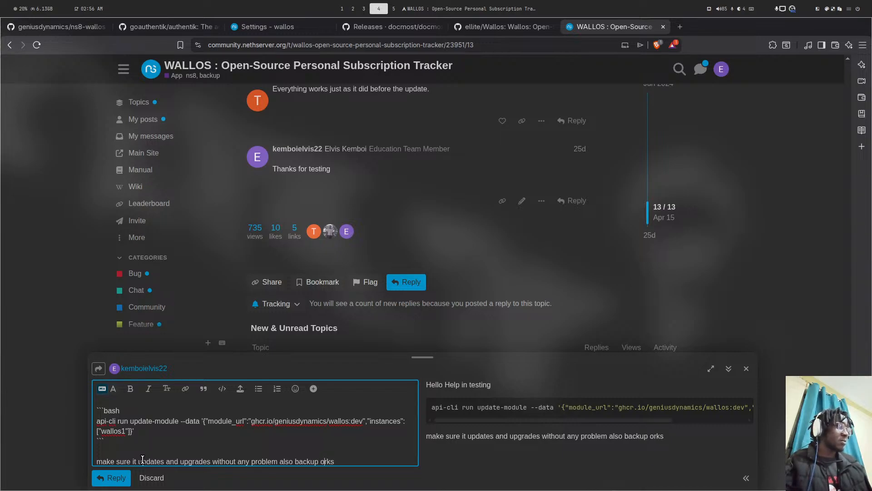
type("w")
key("Return")
key("Return")
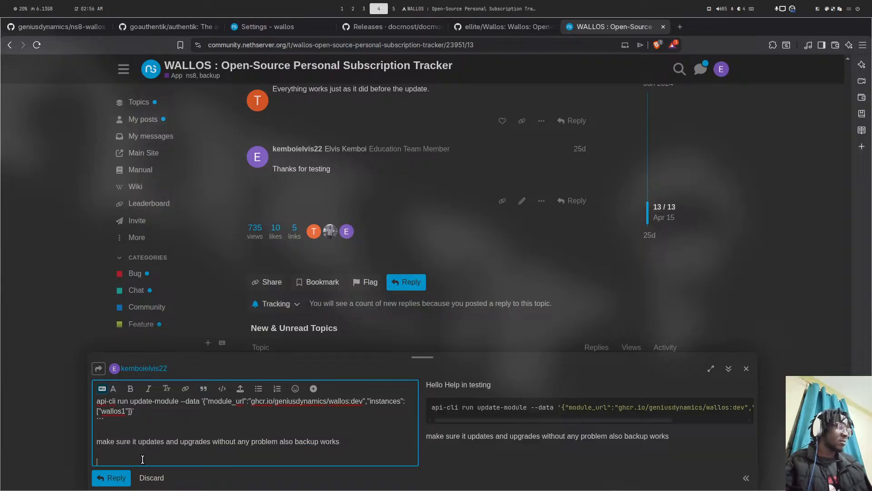
type("thanks")
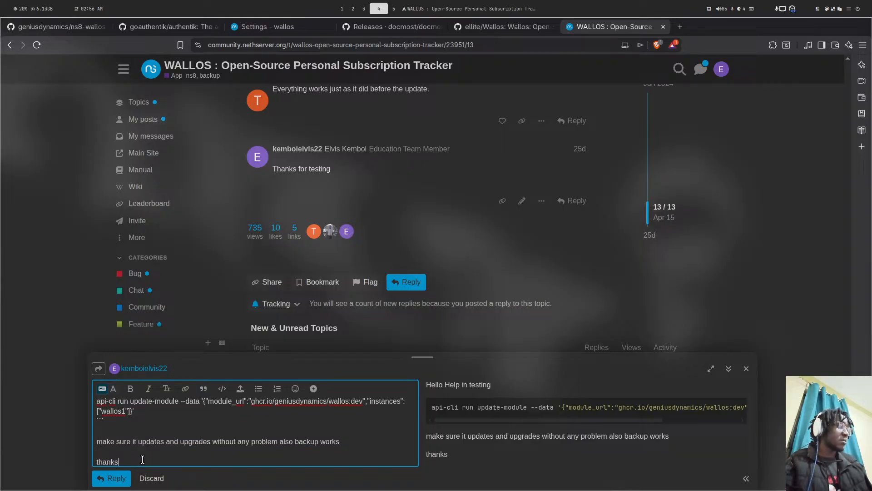
left_click(111, 478)
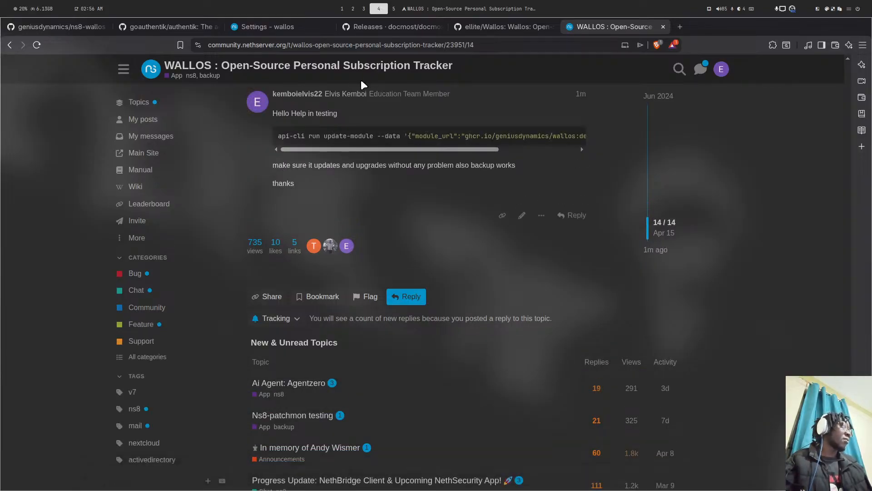
- Go back to the WALLOS forum tab and browse the Latest topics list via Topics
left_click(272, 26)
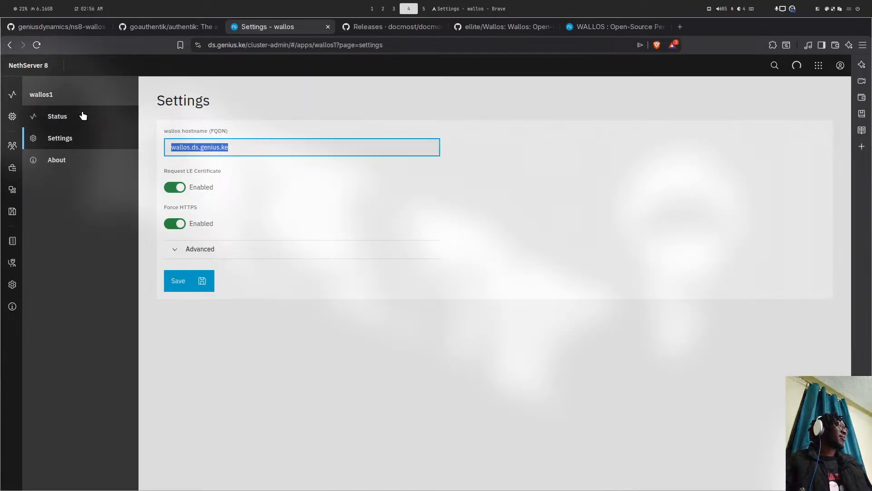
key("super+5")
key("super+4")
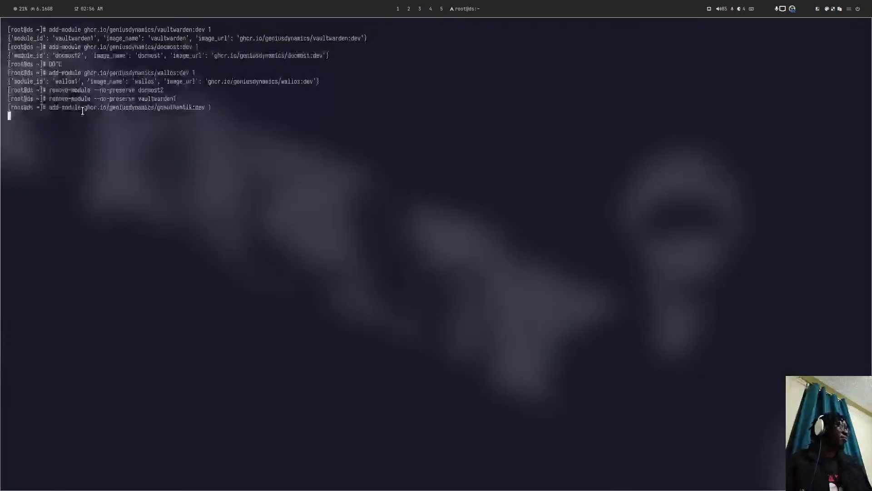
left_click(624, 29)
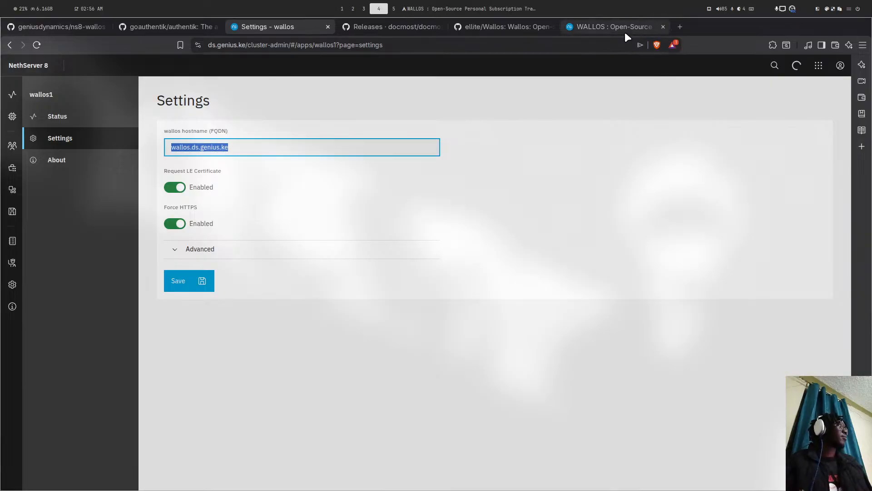
left_click(212, 103)
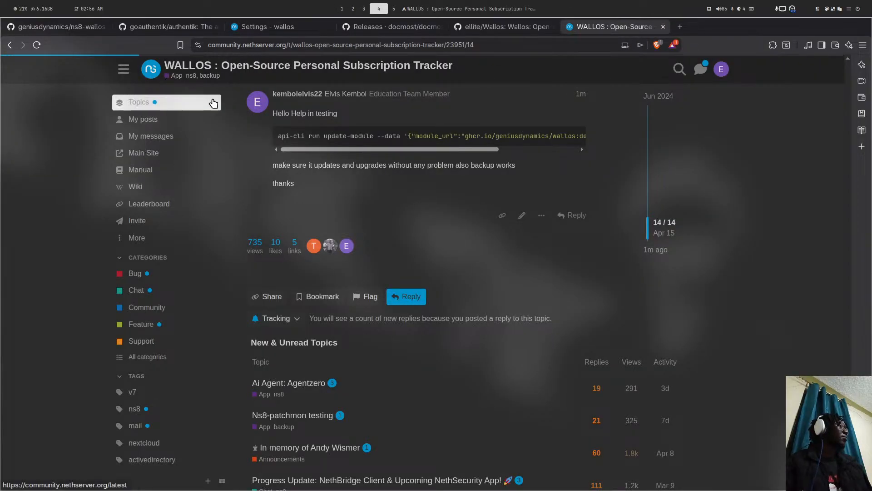
scroll(262, 181, "down", 5)
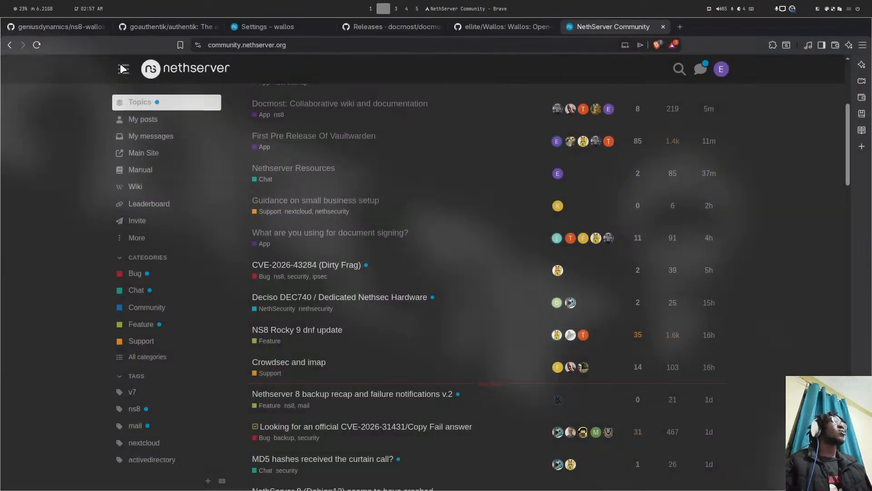
- Open Node 1's details from Cluster status and the Nodes list
left_click(279, 29)
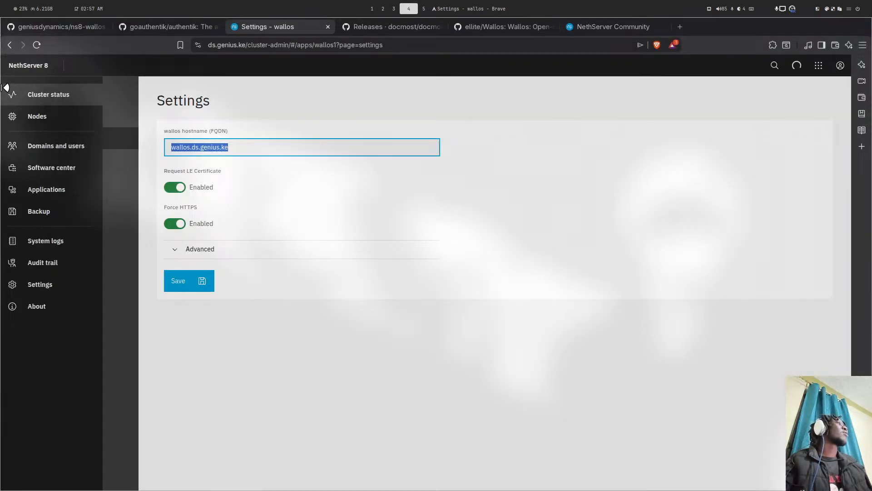
left_click(37, 94)
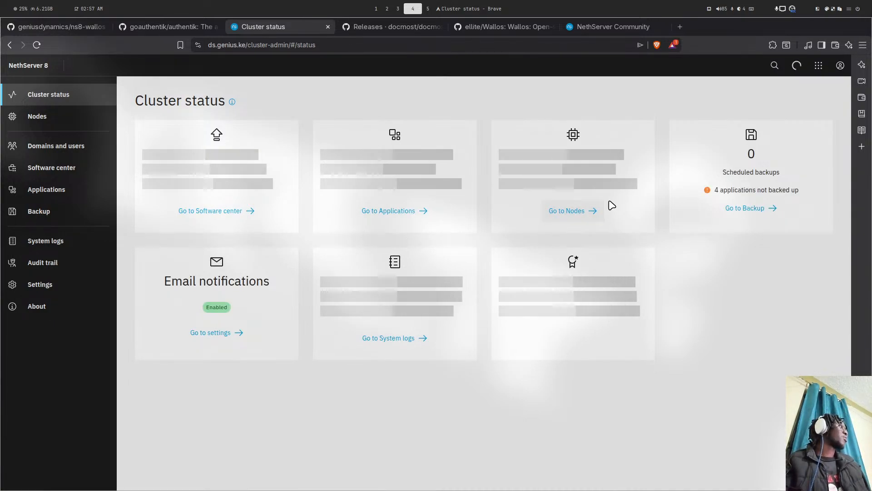
left_click(580, 210)
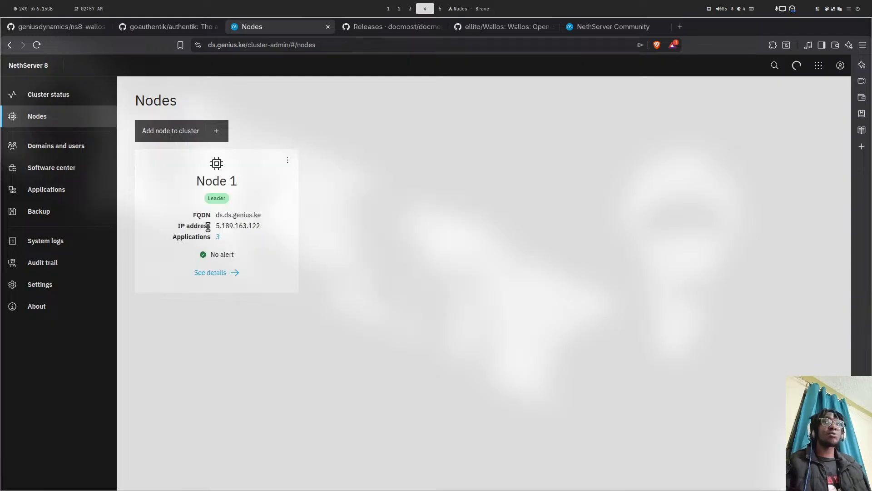
left_click(236, 274)
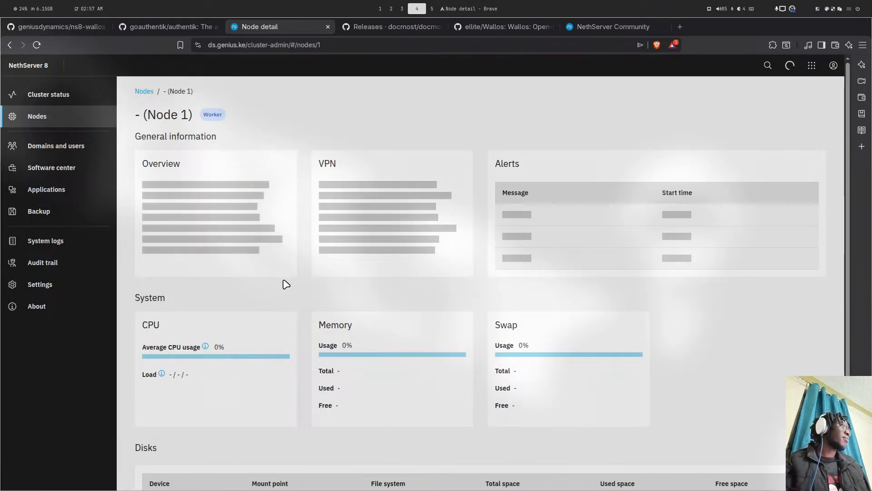
- Review Node 1's CPU, memory and disk usage, then go to the Backup page
scroll(286, 285, "down", 3)
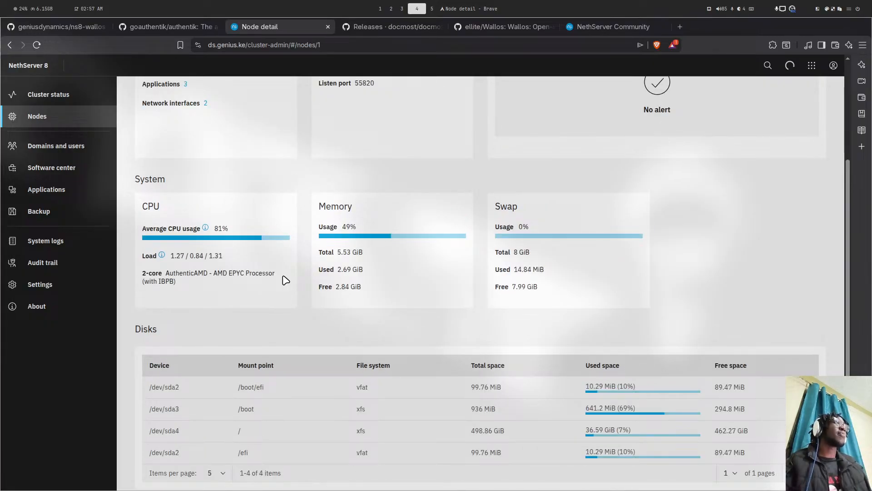
scroll(286, 280, "down", 1)
scroll(320, 254, "up", 1)
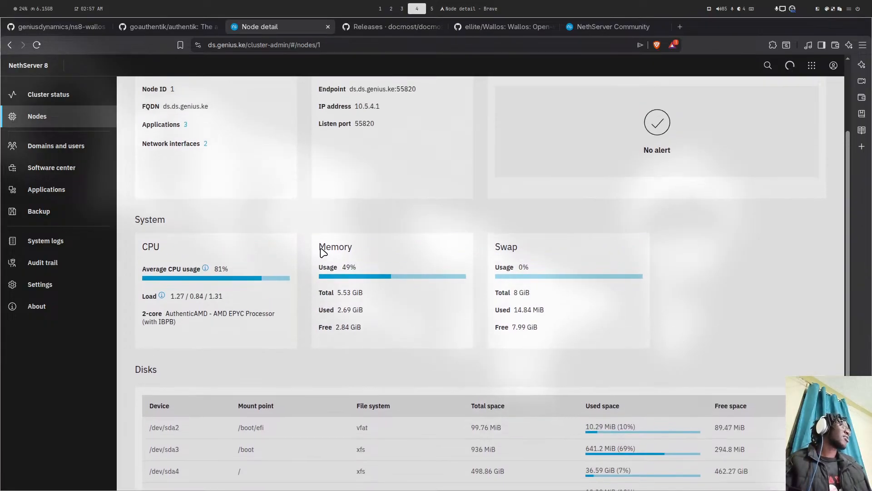
scroll(309, 259, "down", 1)
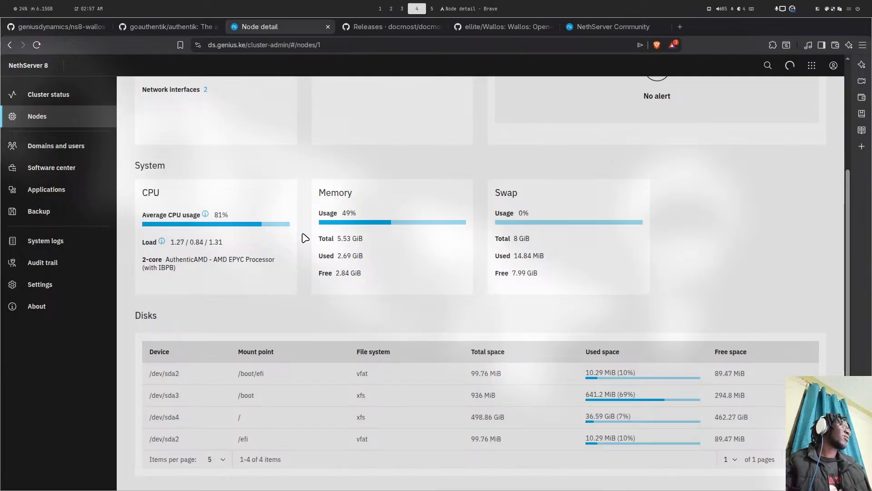
scroll(268, 247, "up", 1)
scroll(247, 278, "up", 1)
scroll(245, 277, "down", 2)
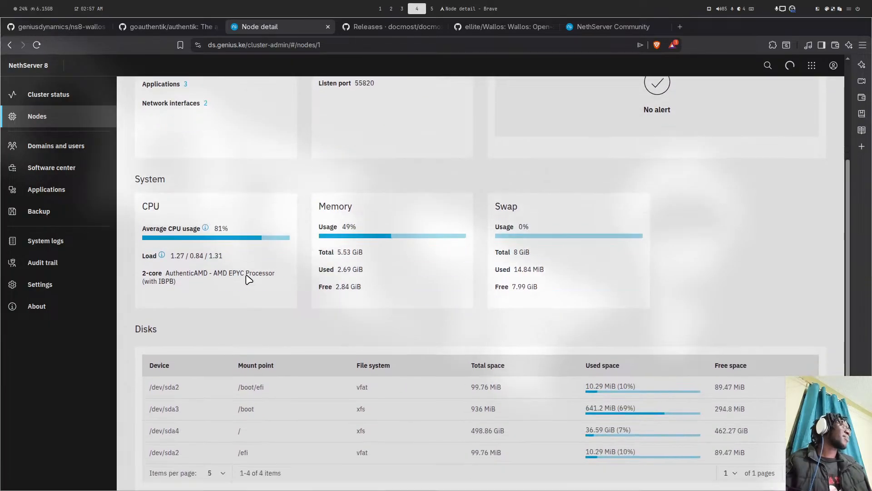
scroll(248, 278, "down", 1)
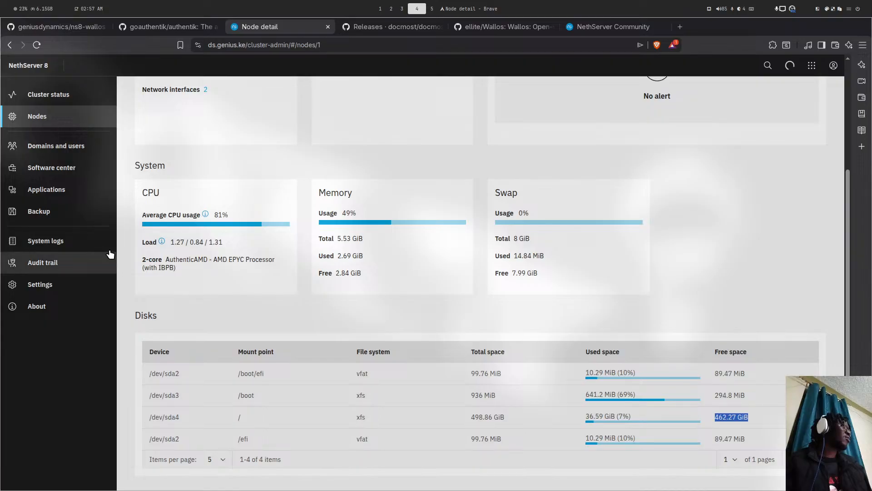
left_click(91, 213)
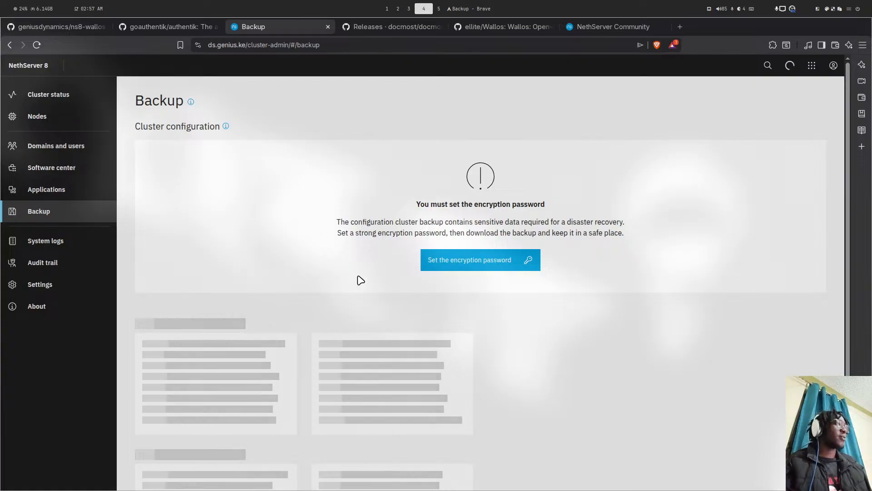
- Return to Cluster status and highlight the '4 applications not backed up' warning
scroll(350, 273, "down", 3)
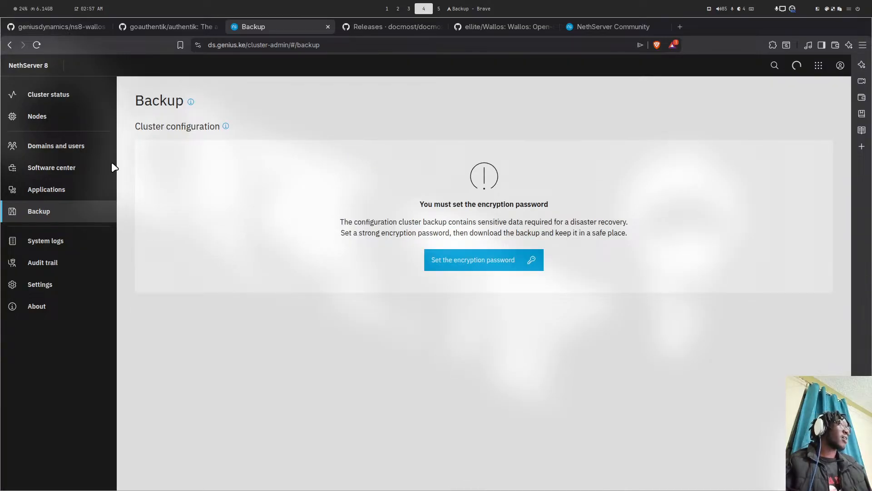
left_click(48, 97)
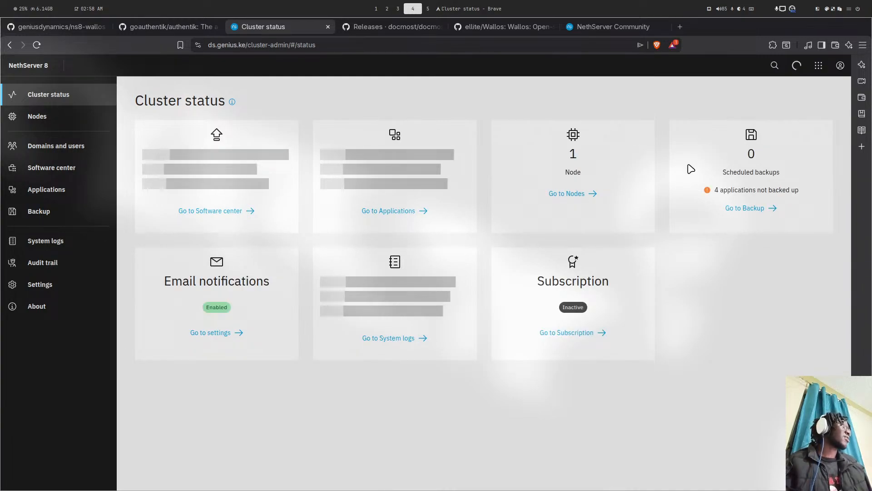
left_click_drag(710, 190, 828, 195)
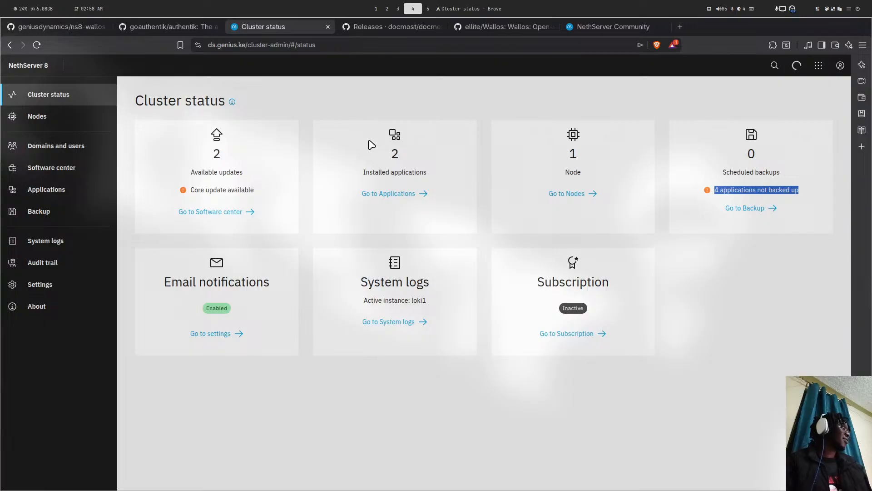
key("super+5")
key("super+1")
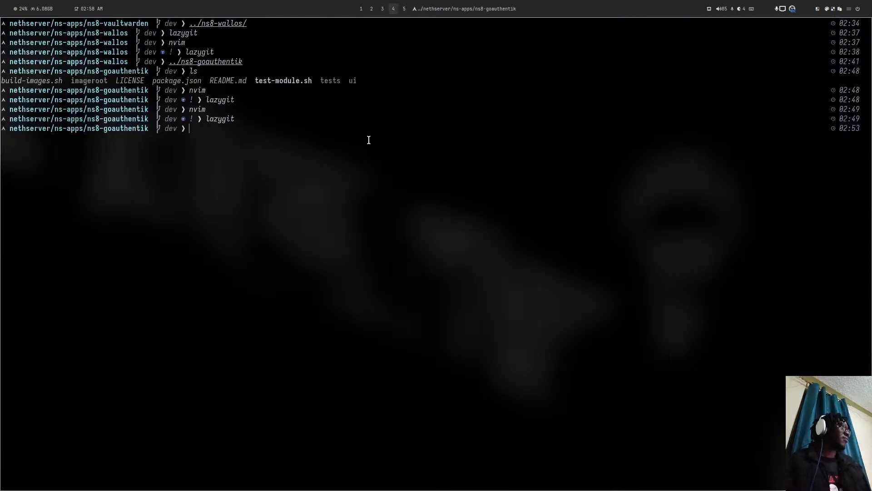
key("super+4")
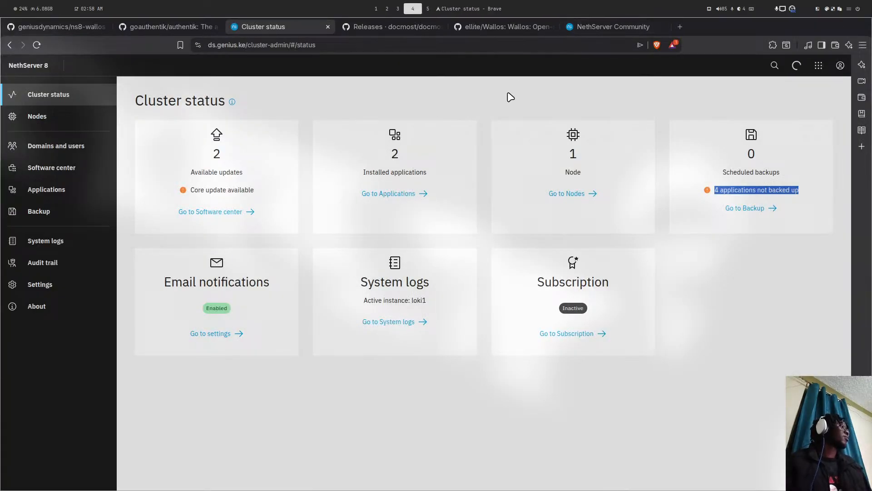
key("super+5")
key("super+4")
- Scroll the forum's topic list, open 'NS8 Password Pusher', and read the replies about testing its update
left_click(596, 26)
scroll(455, 162, "down", 8)
scroll(454, 159, "down", 20)
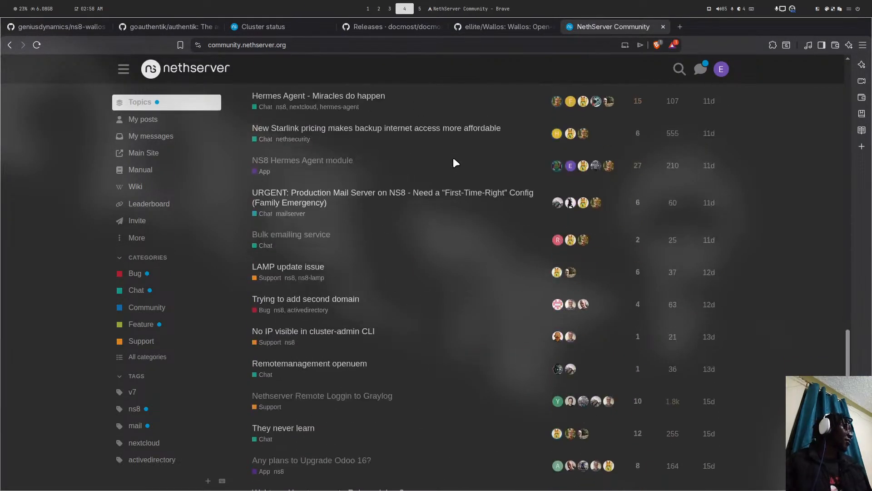
scroll(453, 157, "down", 10)
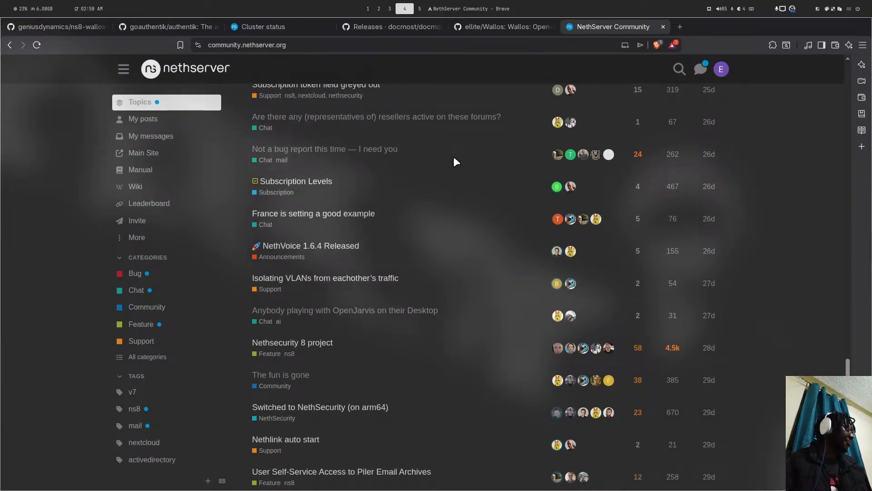
scroll(454, 157, "down", 4)
scroll(453, 156, "down", 6)
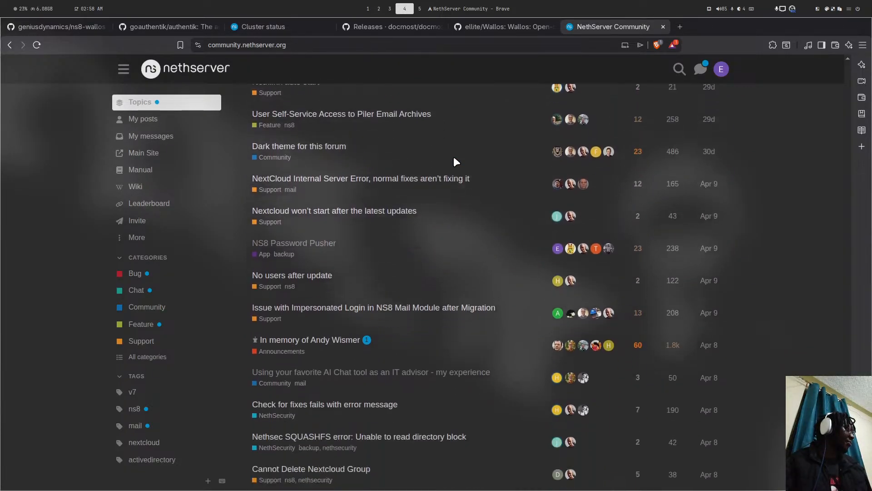
left_click(267, 164)
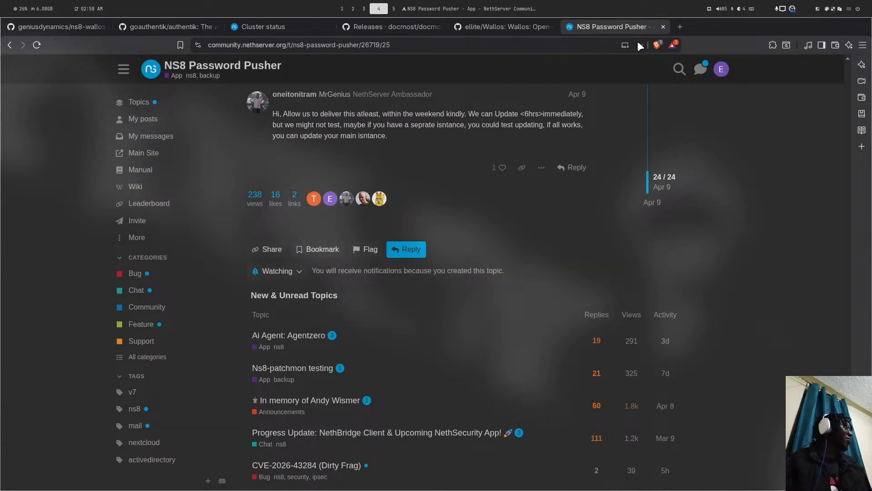
scroll(500, 121, "up", 7)
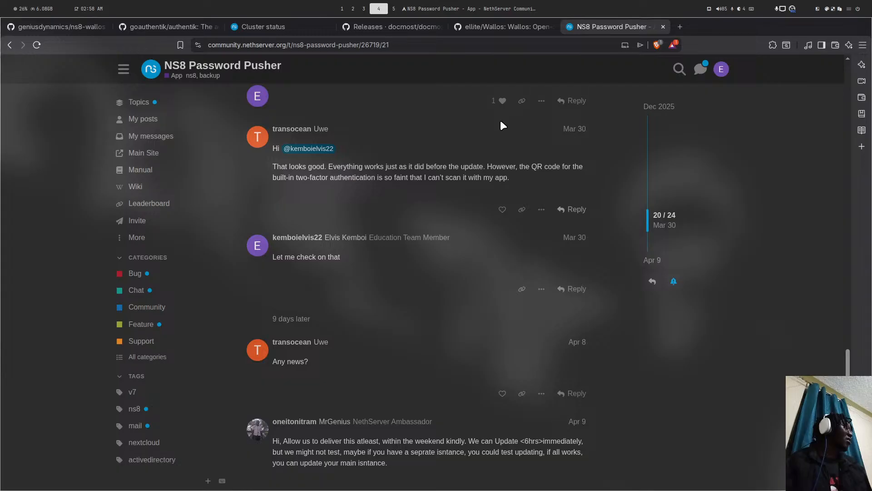
scroll(500, 119, "up", 4)
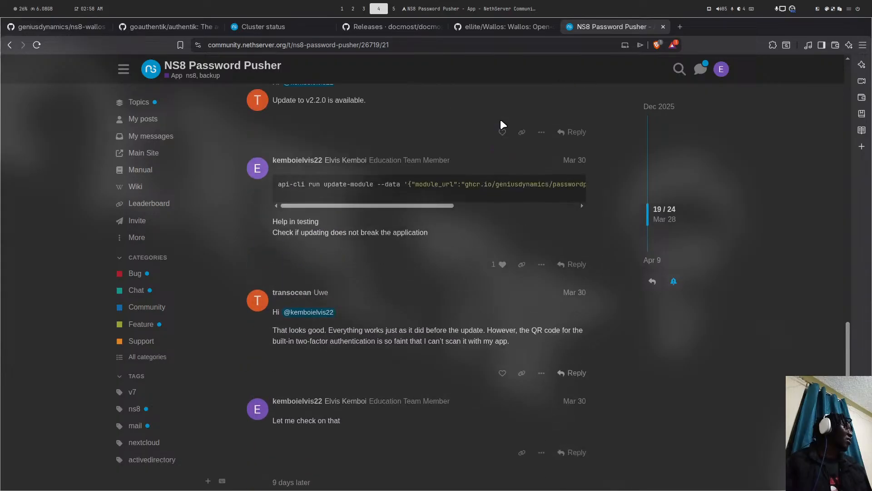
scroll(500, 119, "down", 6)
- Search the web for 'password pusher' and open the PasswordPusher GitHub repository
left_click(680, 27)
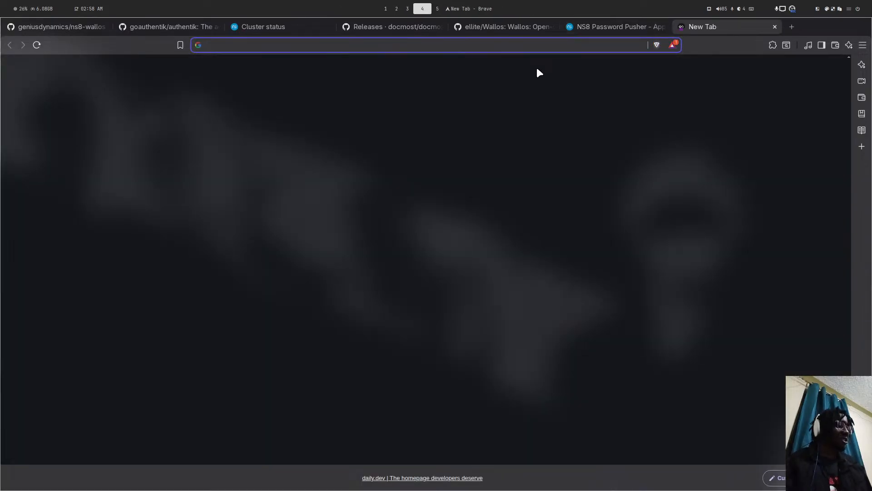
type("password")
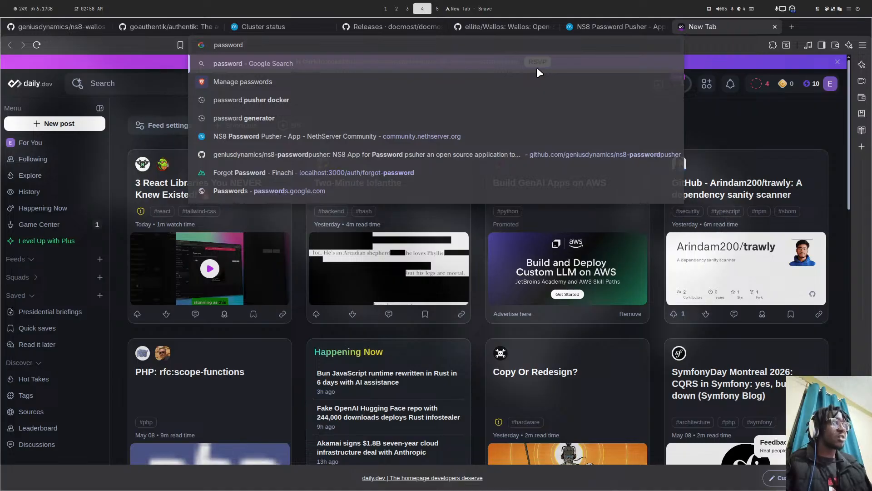
type(" pusher")
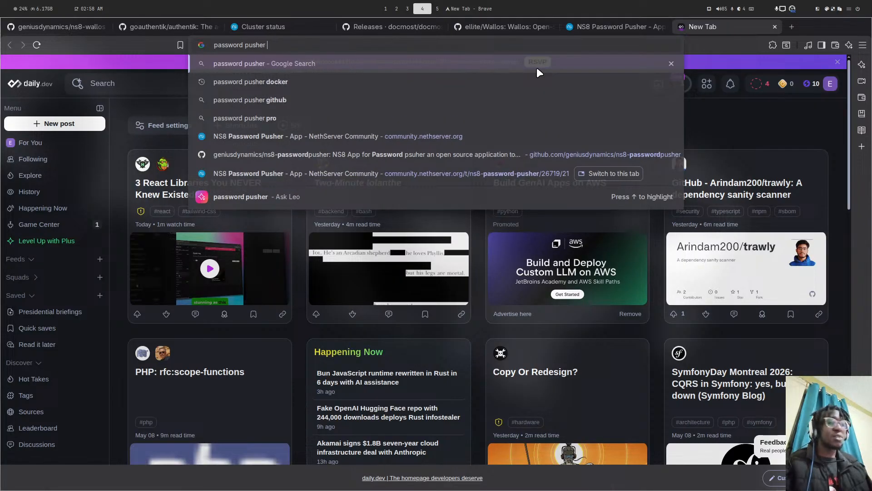
key("Return")
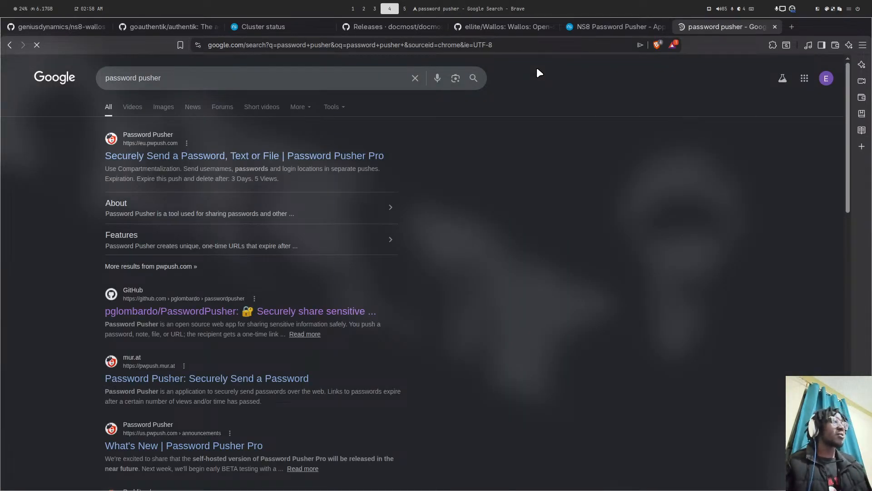
left_click(138, 311)
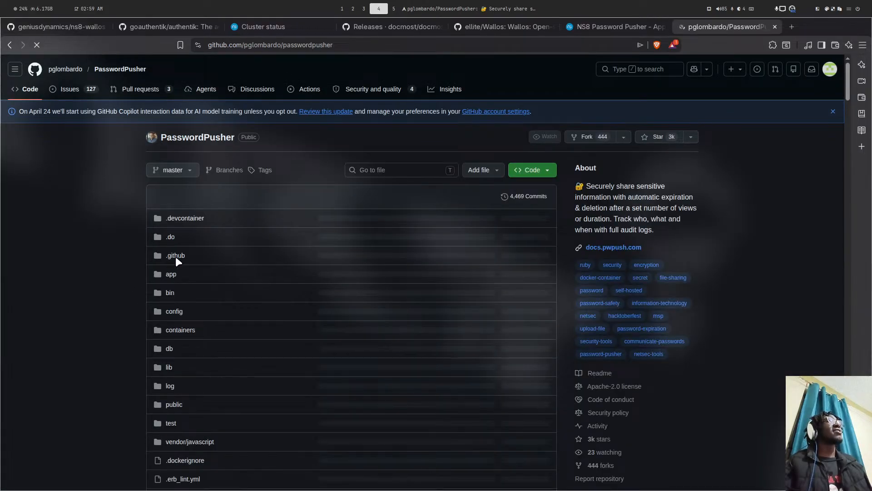
- Read the v2.6.5 release notes, then return to the root server terminal
scroll(337, 214, "down", 3)
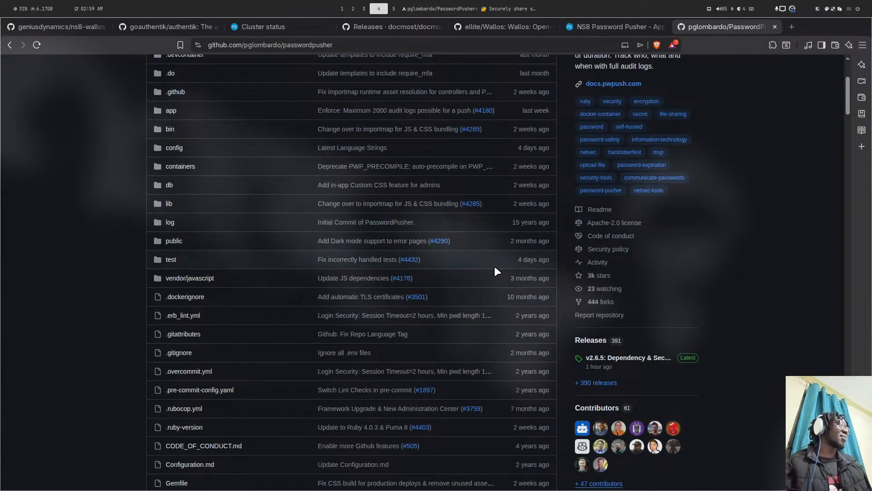
scroll(498, 272, "up", 3)
scroll(283, 156, "down", 4)
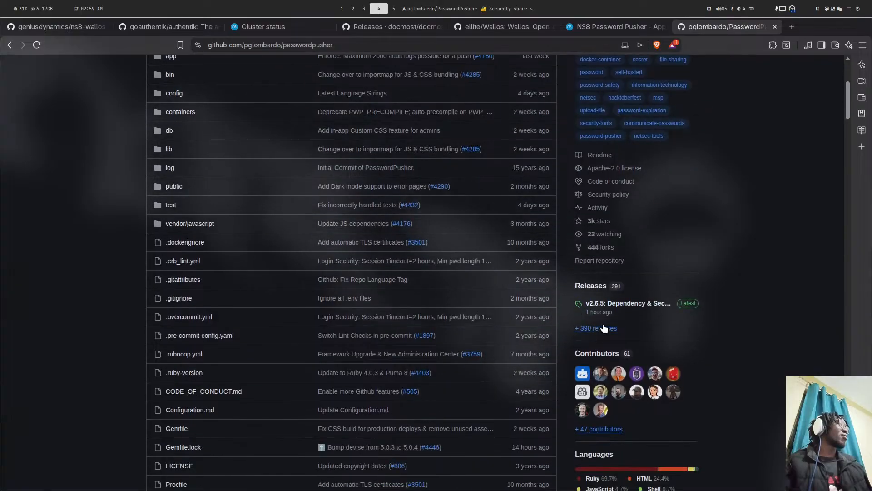
left_click(627, 303)
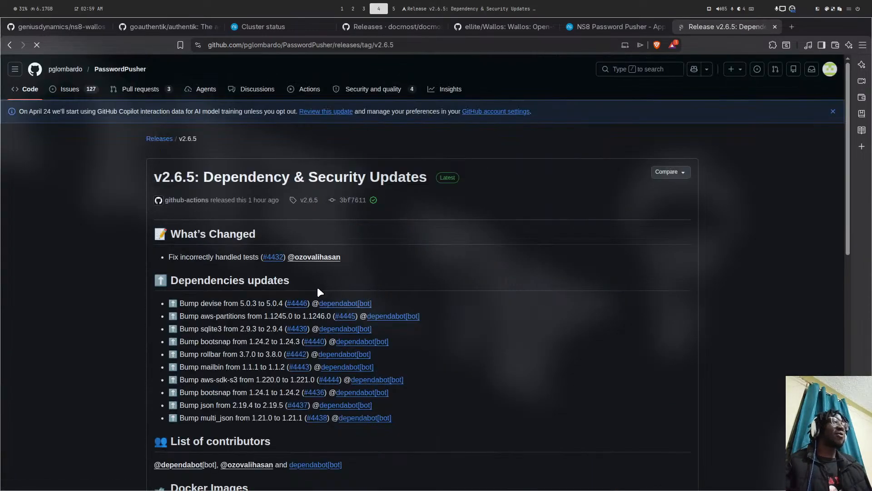
scroll(274, 279, "down", 12)
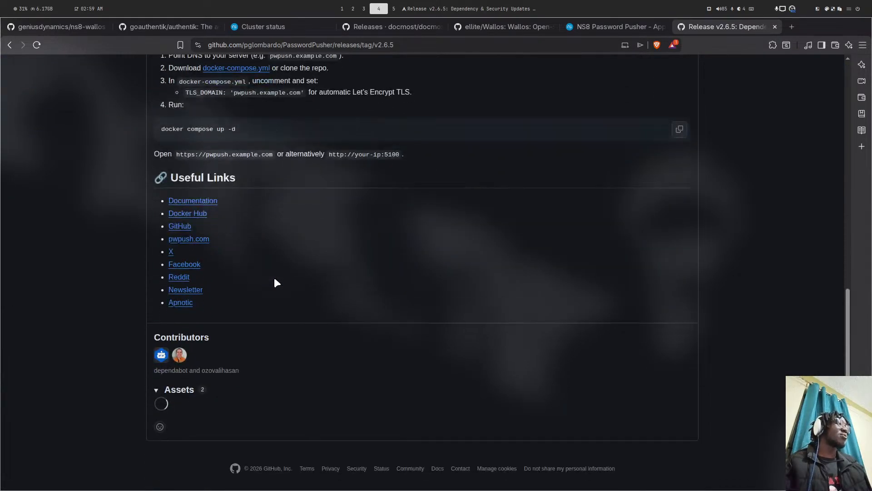
scroll(274, 277, "up", 12)
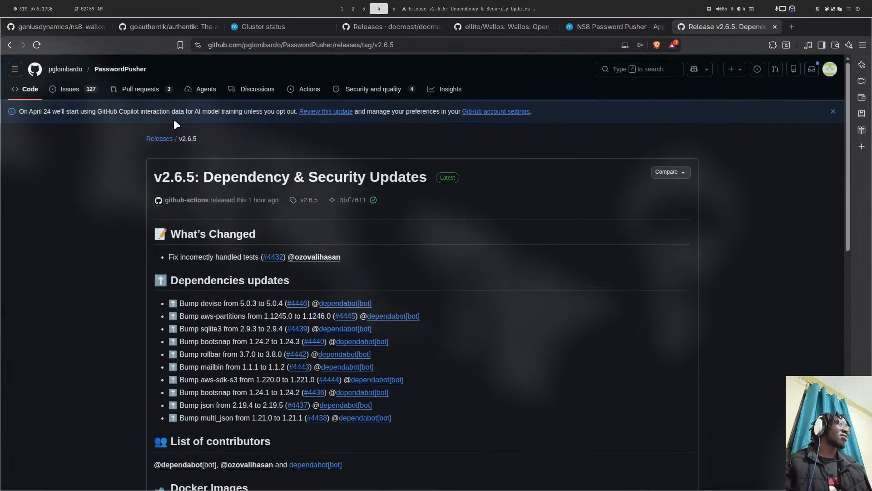
key("super+5")
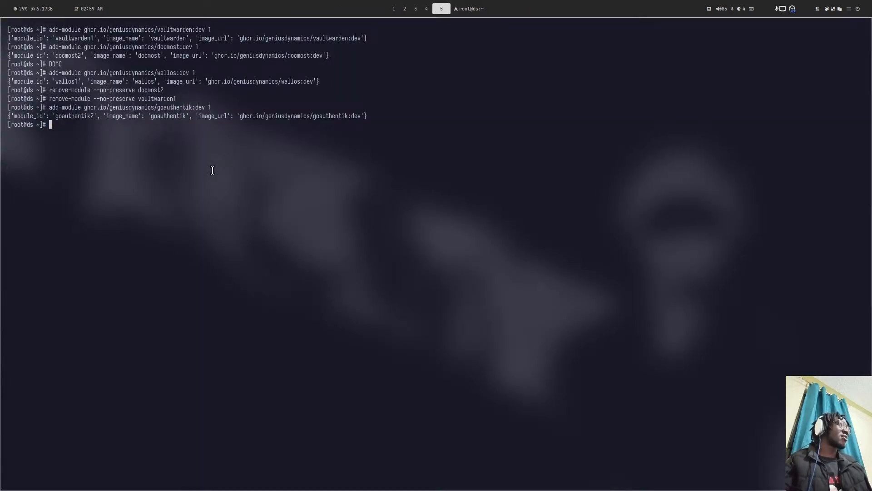
- Change into the ns8-passwordpusher directory in the project terminal and list its files with la
key("super+4")
key("super+5")
key("super+1")
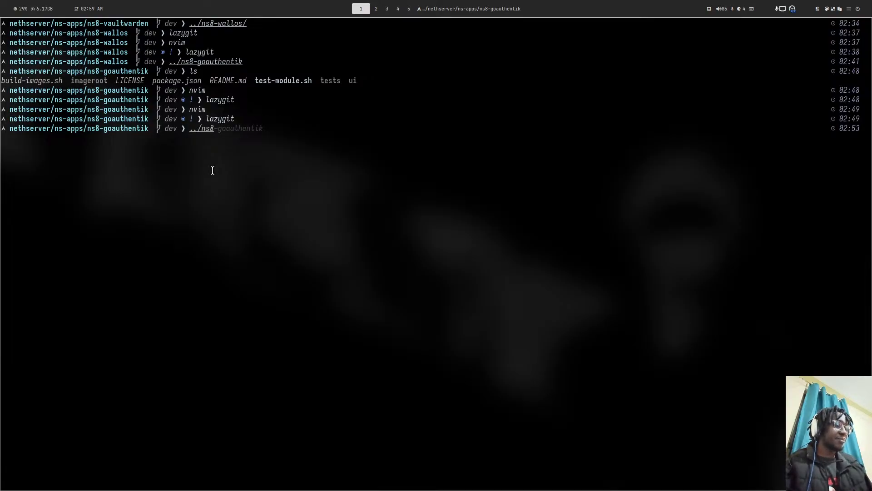
key("Right")
key("Return")
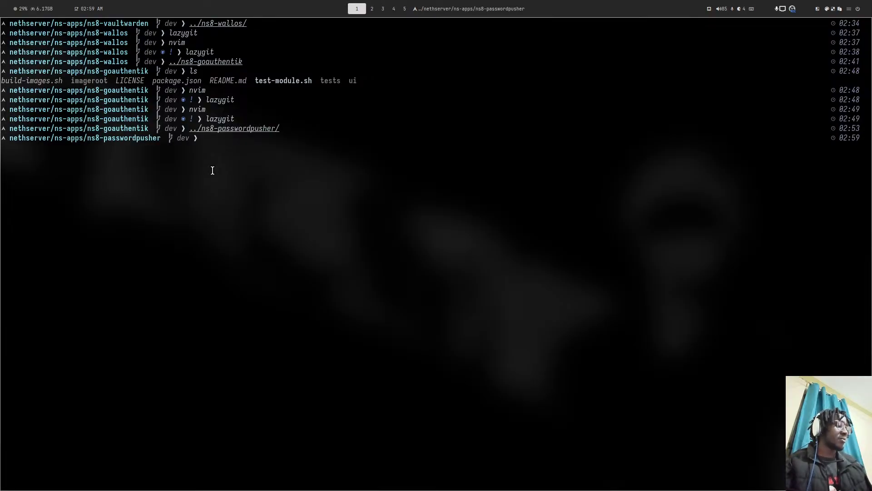
type("la")
key("Return")
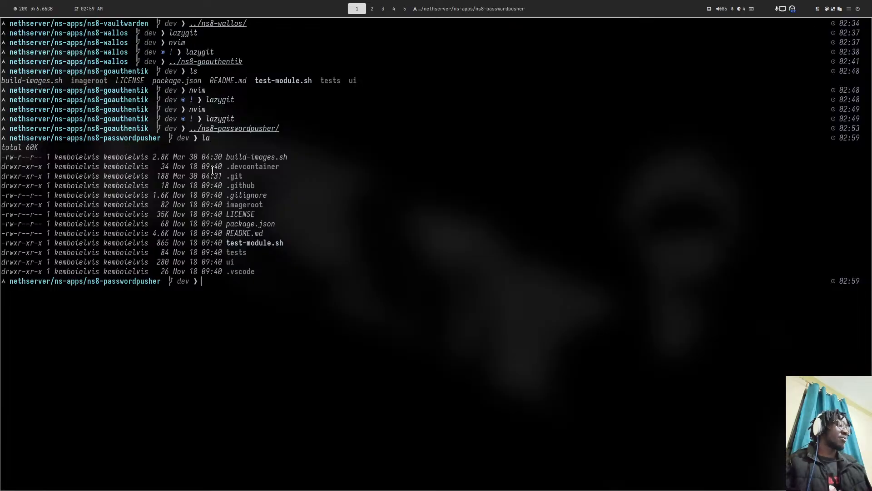
- Pull the latest dev branch changes with lazygit
key("Return")
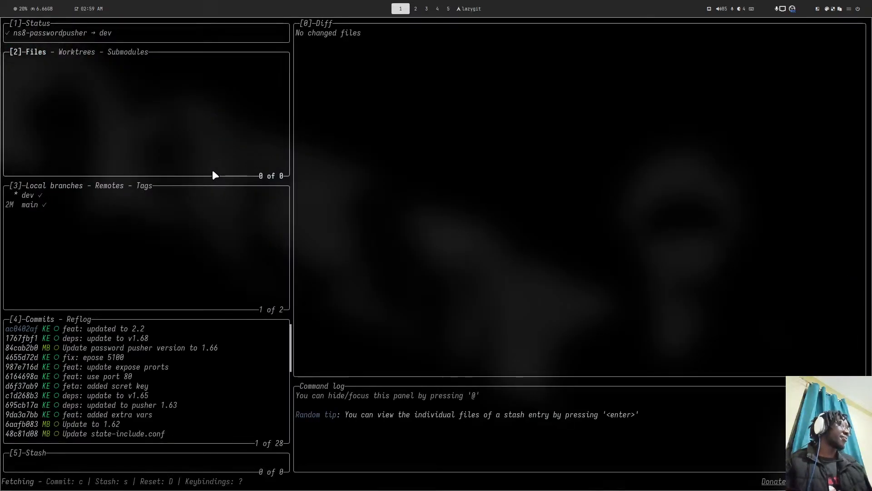
key("p")
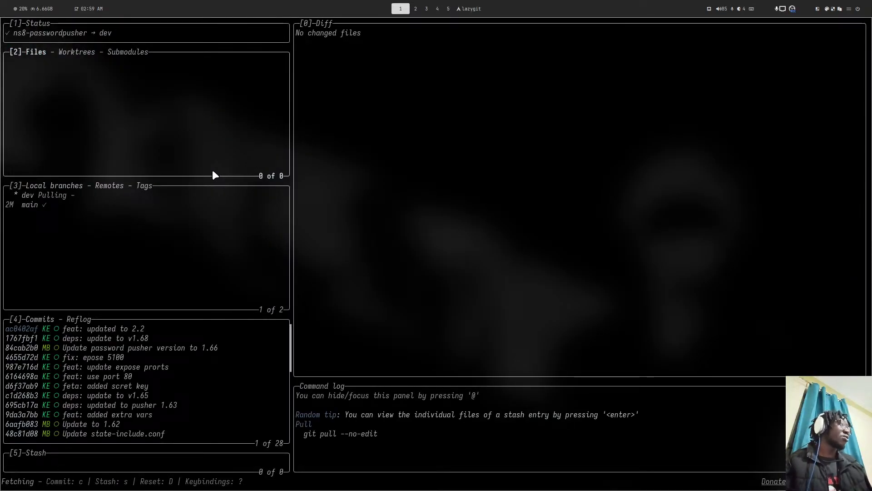
key("super+4")
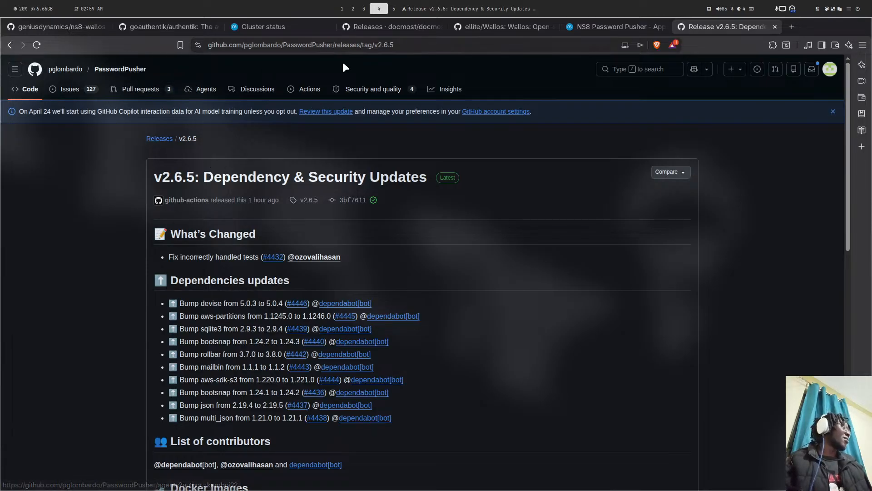
key("super+1")
- Open build-images.sh in Neovim and find password_pusher_version pinned at 2.2
type("q")
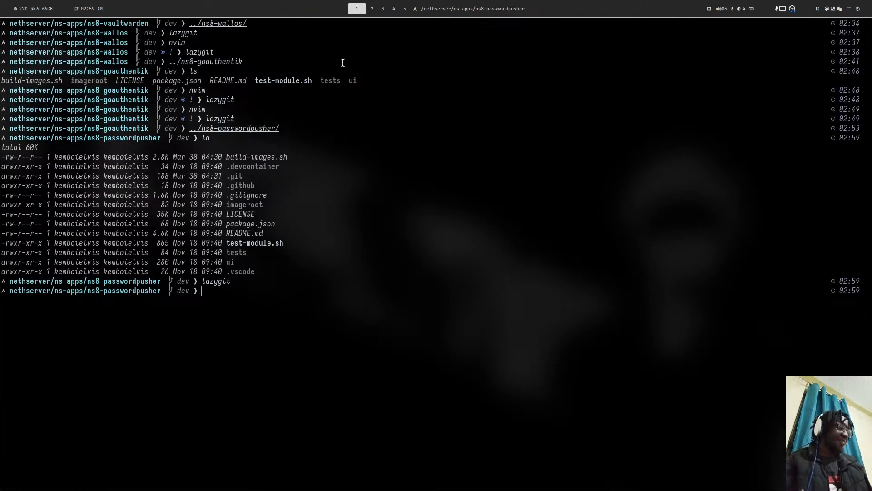
type("nvim")
key("Return")
key("space")
key("f")
key("f")
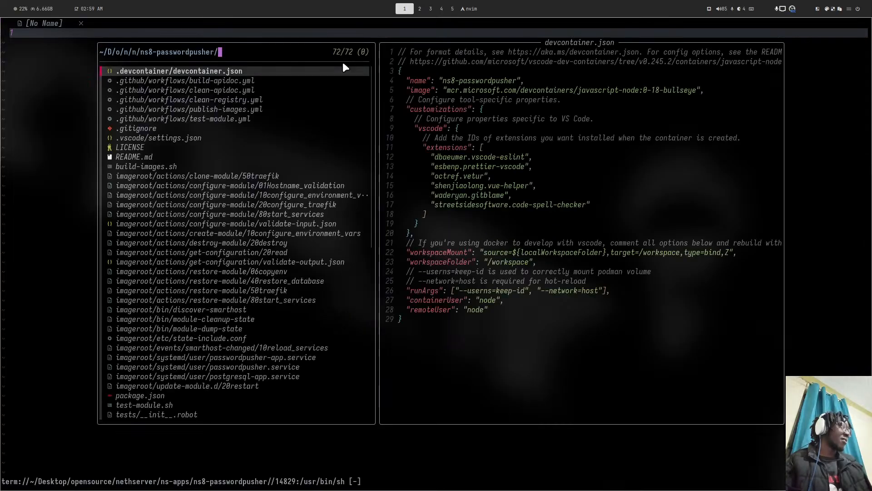
type("ld")
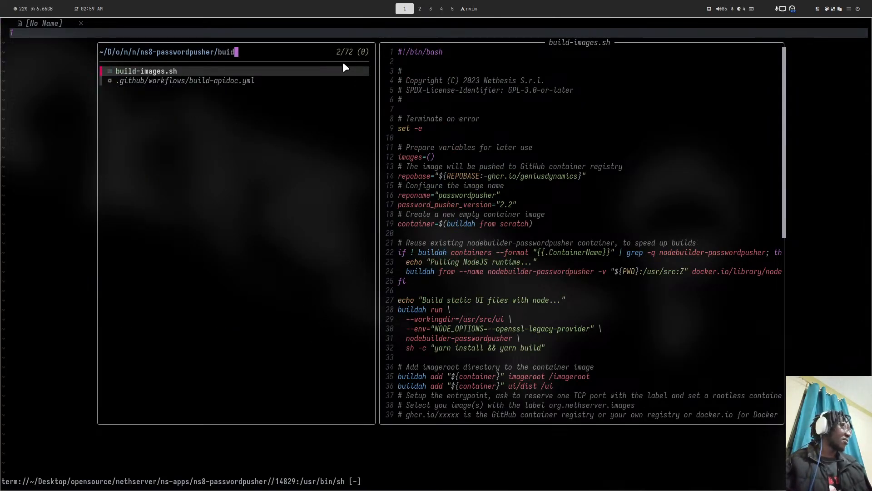
key("Return")
key("super+4")
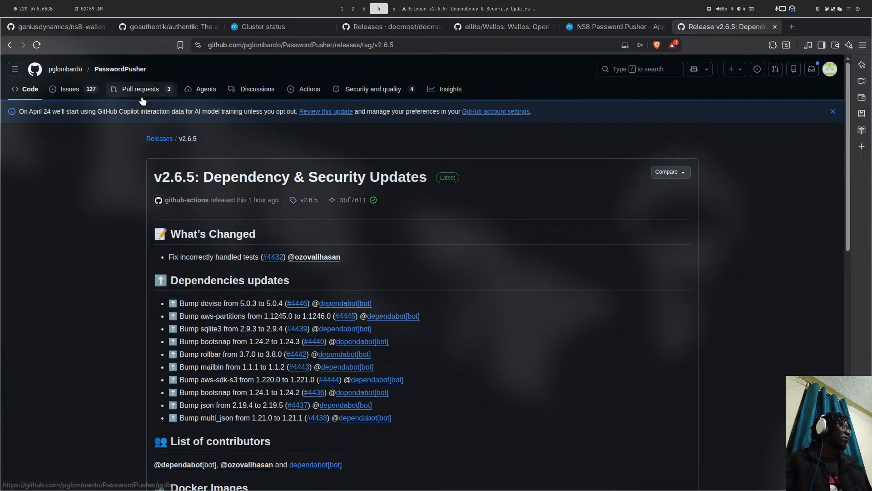
key("super+1")
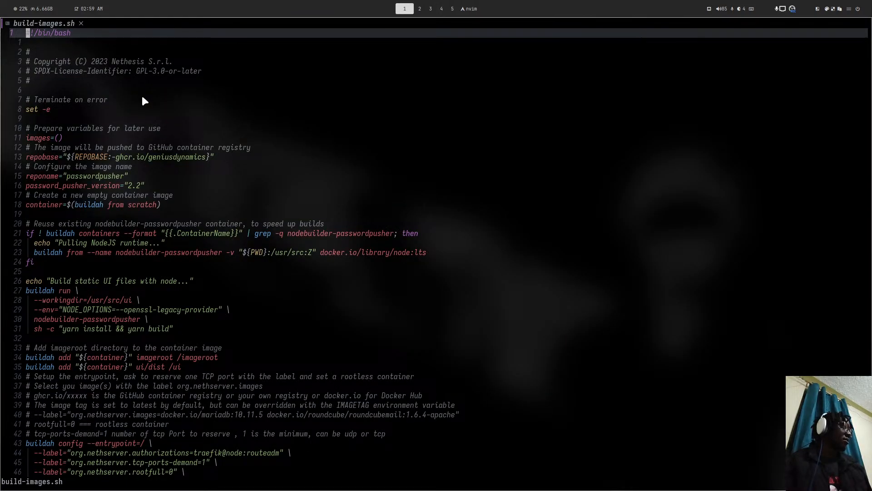
scroll(221, 97, "down", 12)
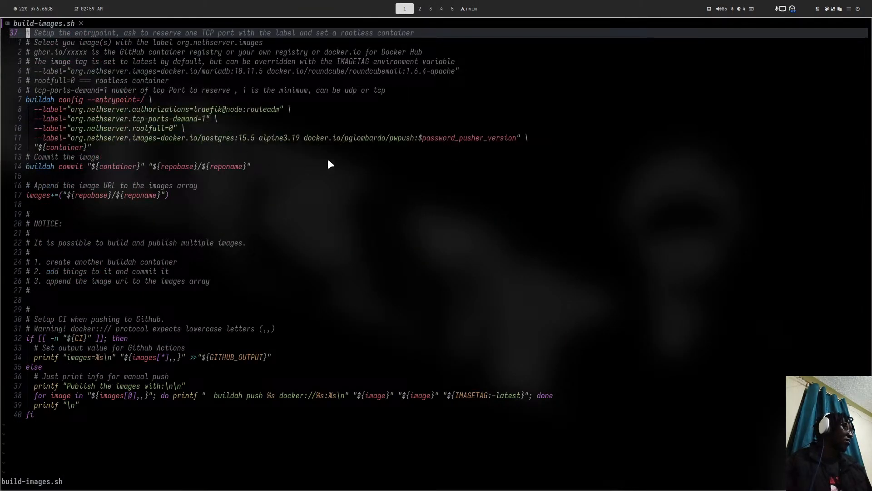
key("super+4")
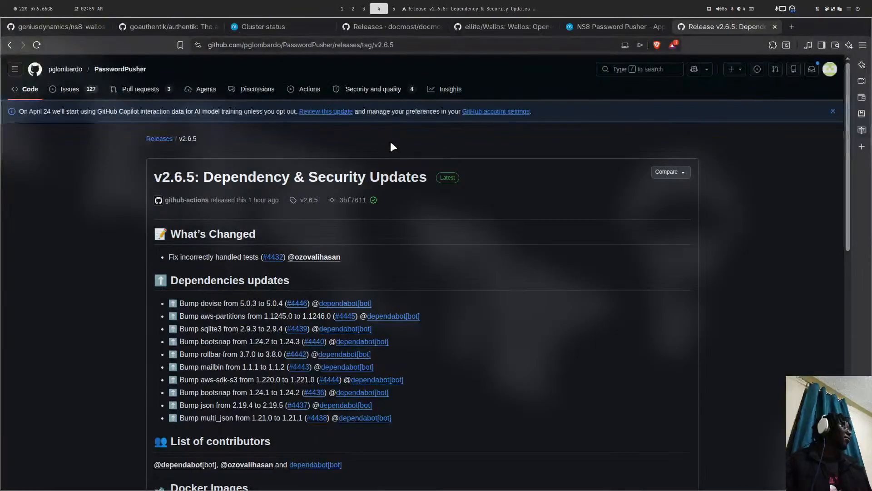
- Search the web for 'password pusher docker' and open the pglombardo/pwpush Docker Hub page
left_click(503, 47)
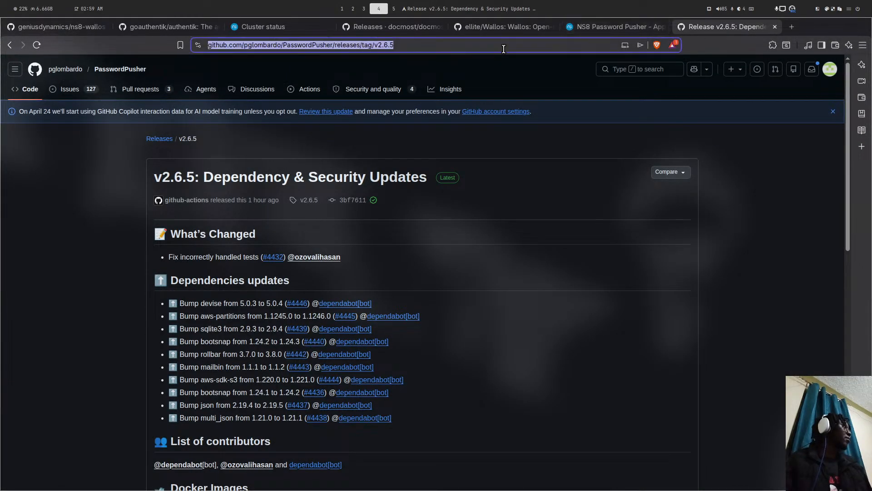
type("passwor")
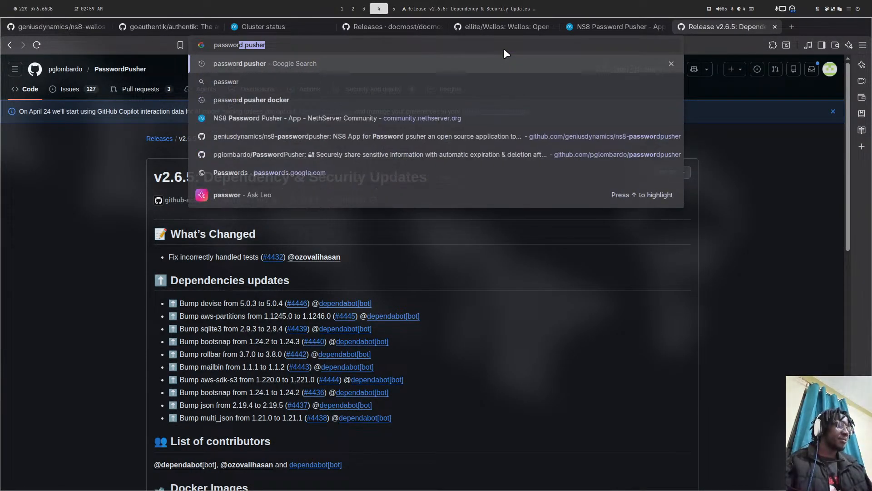
type("d pusher d")
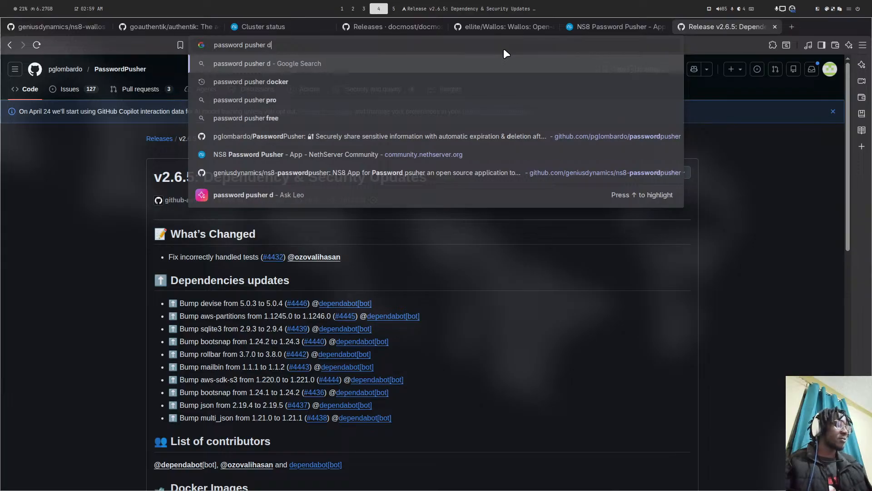
type("ocker")
key("Return")
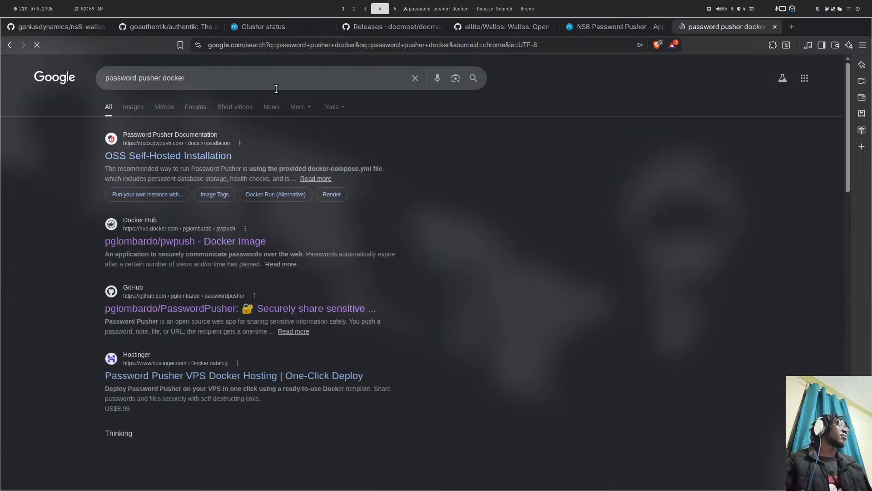
left_click(165, 227)
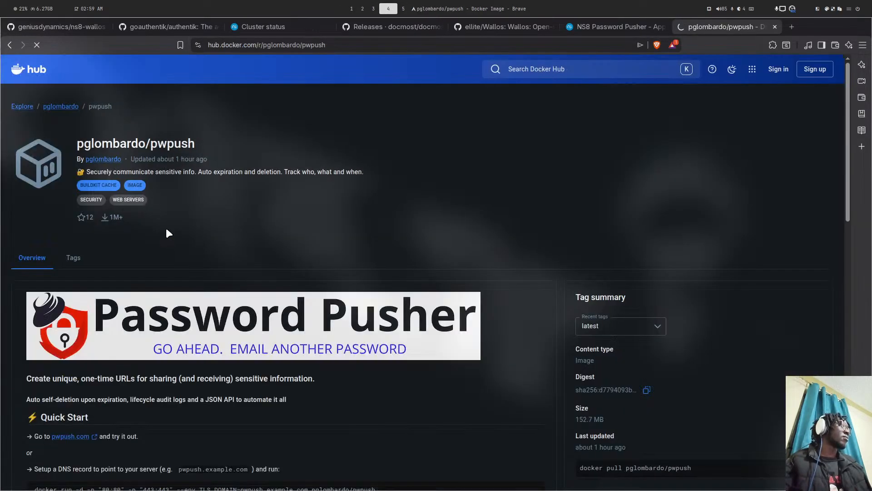
- Browse the image's Tags list to confirm the 2.6 and 2.6.5 tags, then return to Neovim
scroll(159, 246, "down", 3)
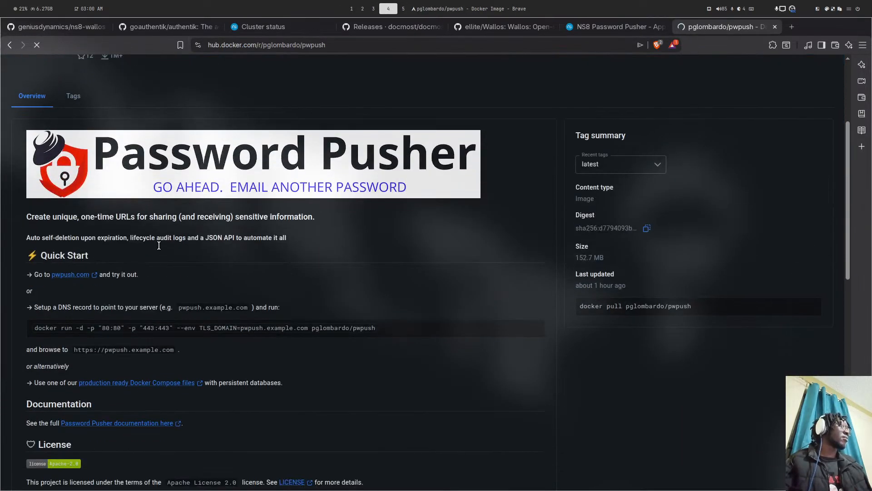
left_click(73, 94)
scroll(82, 234, "down", 10)
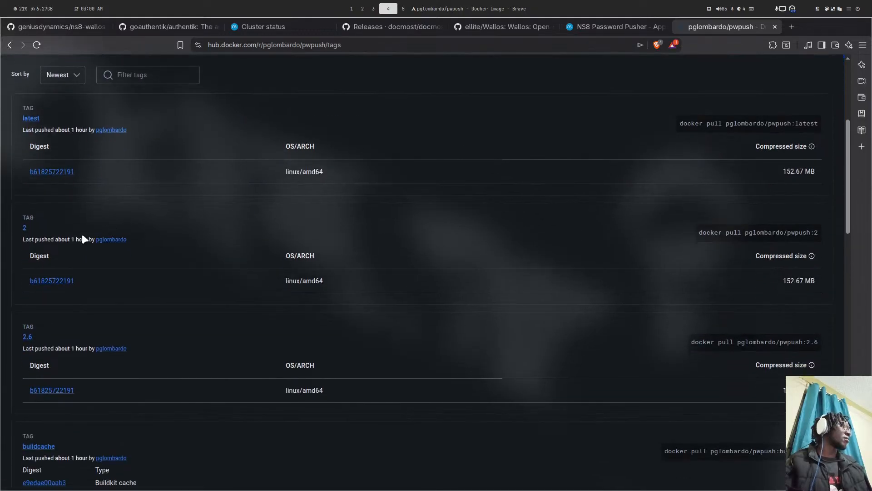
scroll(80, 240, "down", 1)
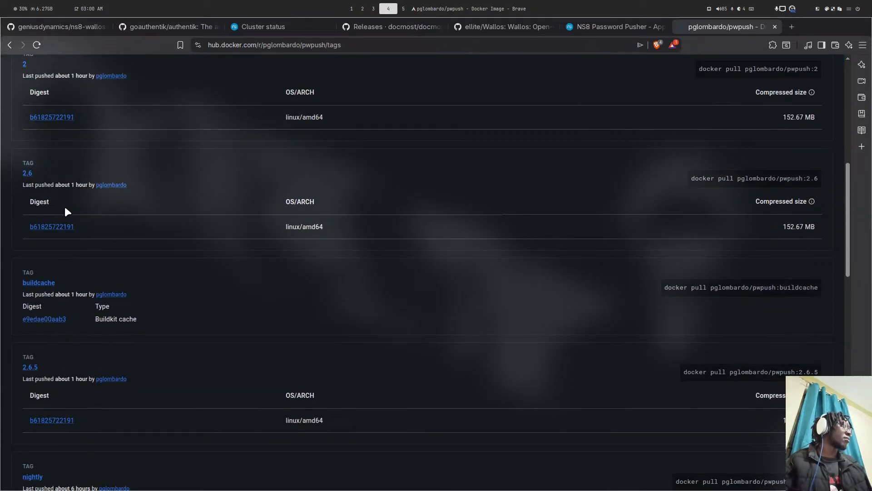
scroll(46, 178, "down", 4)
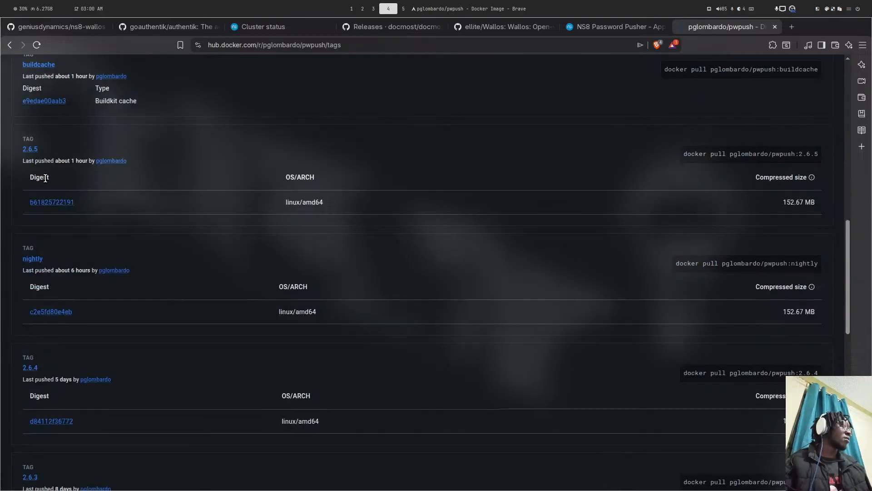
scroll(45, 178, "up", 4)
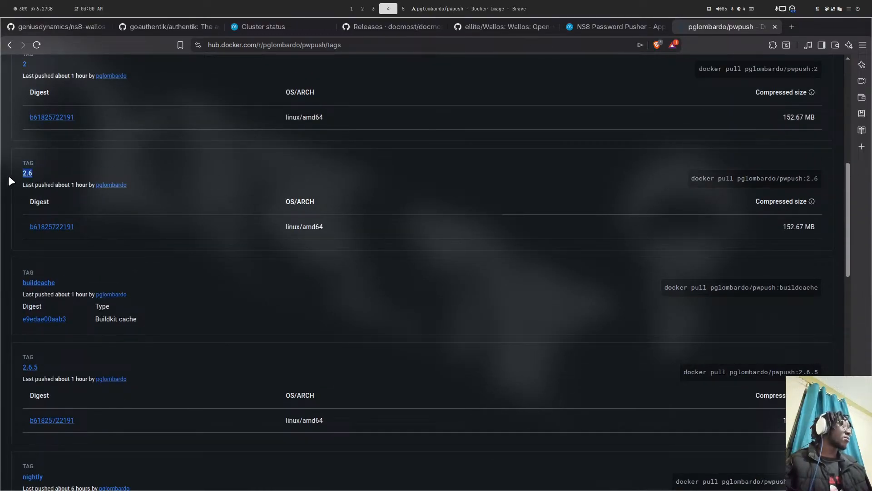
key("super+5")
key("super+4")
key("super+1")
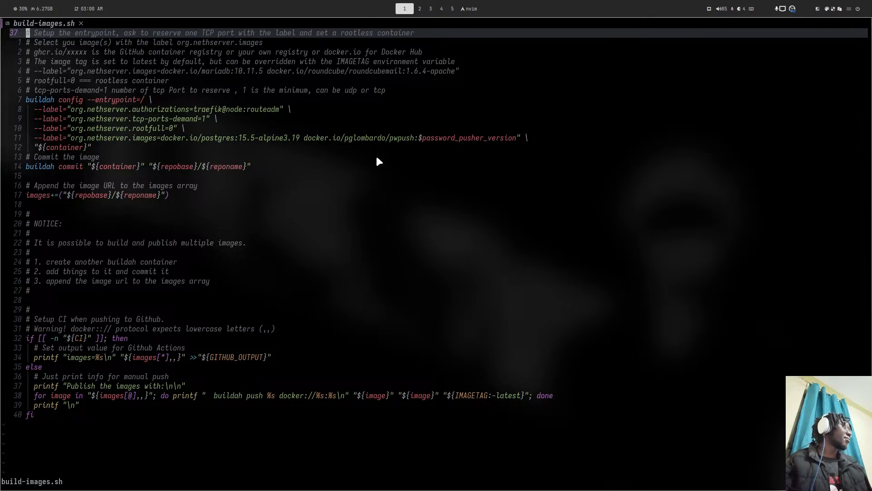
- Change password_pusher_version in build-images.sh from 2.2 to 2.6 and save with :wq
scroll(293, 173, "up", 9)
left_click(138, 100)
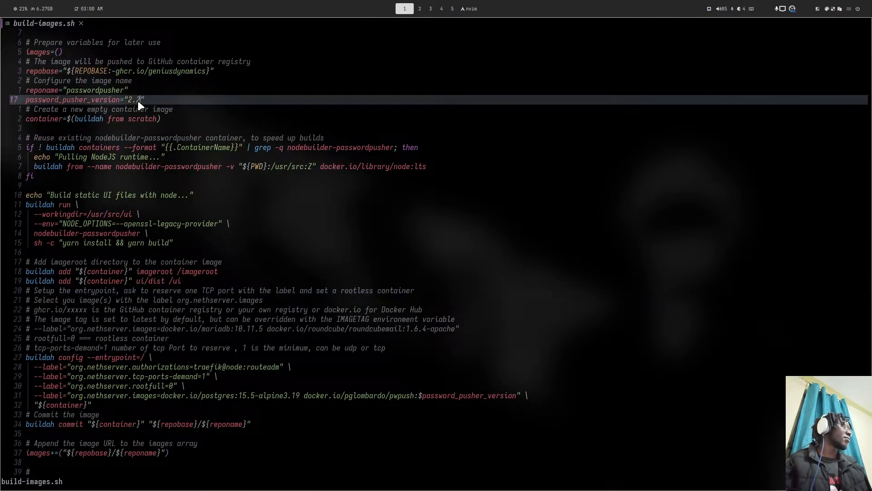
key("BackSpace")
type("0")
key("Escape")
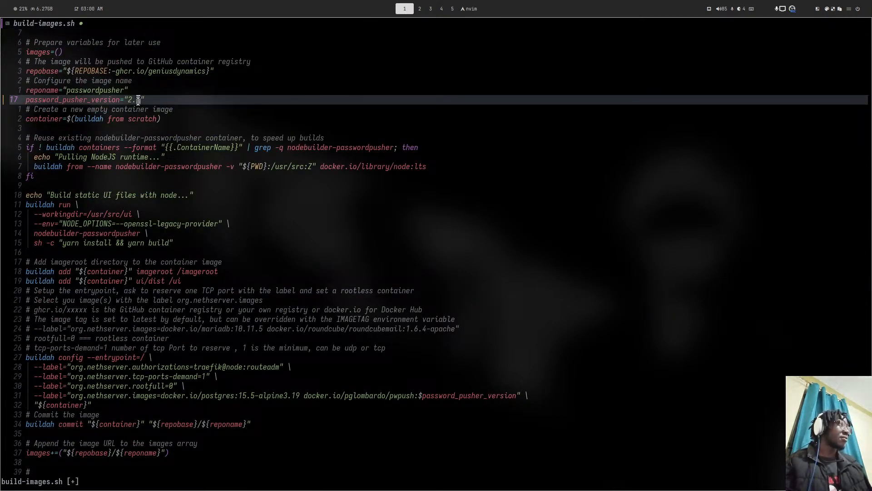
type(":w")
key("Return")
type(":Wq")
key("Return")
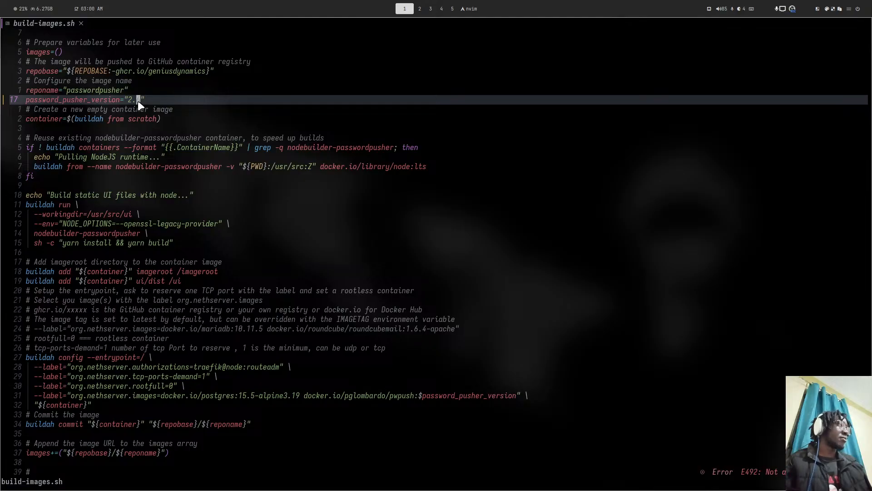
key("shift+semicolon")
type("wq")
key("Return")
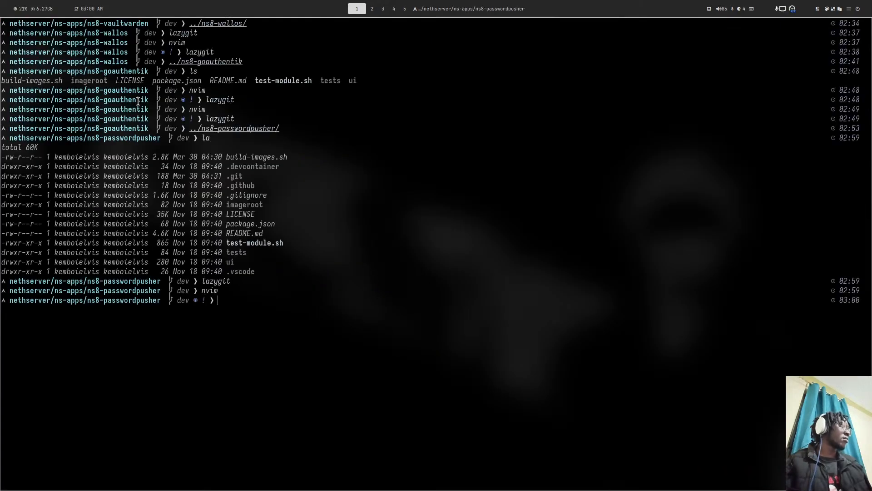
- Start lazygit in the ns8-passwordpusher repository
type("l")
key("Right")
key("Return")
key("super+4")
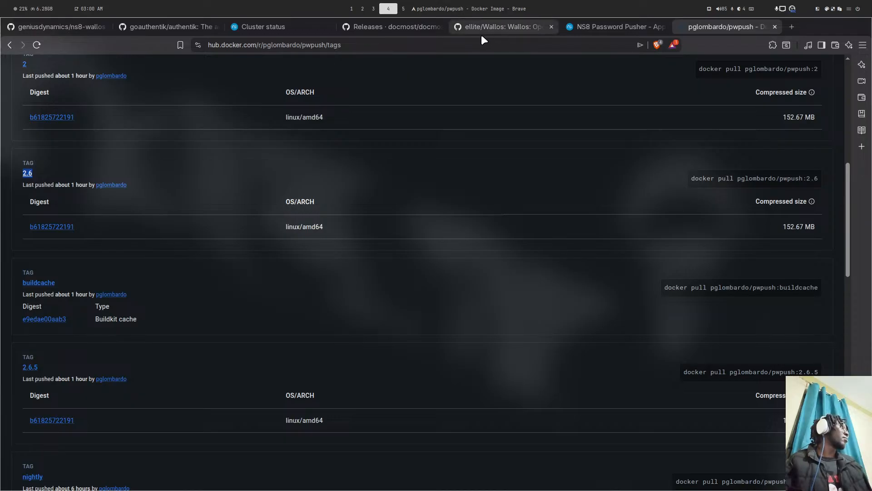
- Edit the GitHub URL from ns8-wallos to ns8-passwordpusher to load its dev branch page
left_click(80, 31)
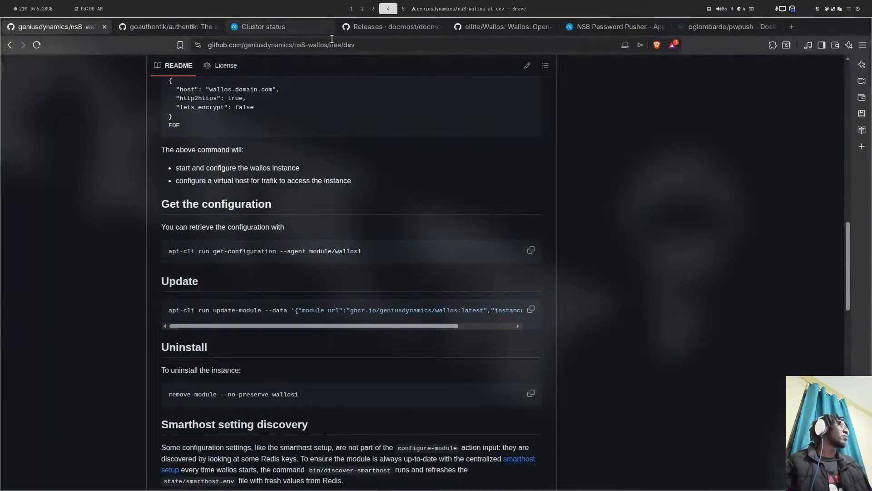
double_click(314, 49)
type("password")
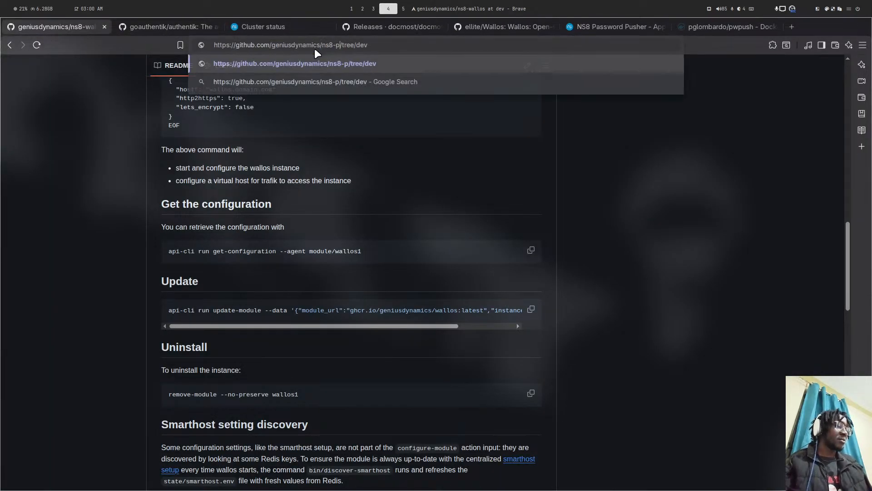
type("pusher")
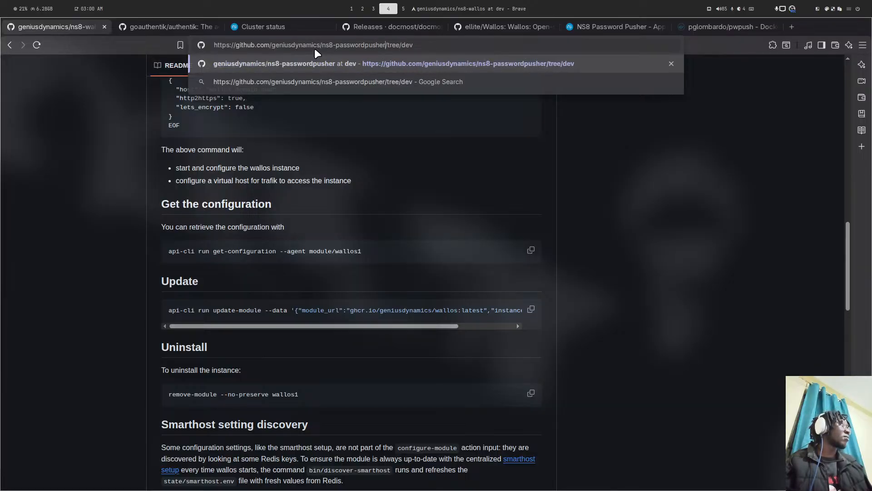
key("Return")
key("super+5")
key("super+4")
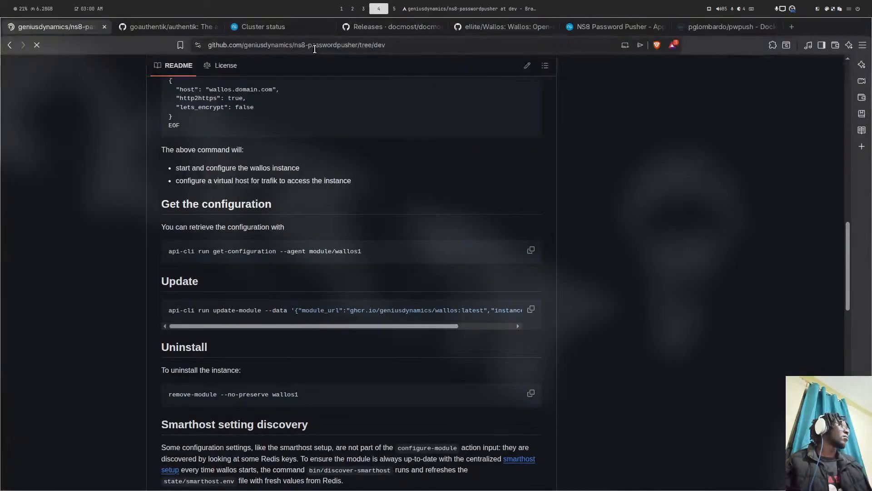
key("super+1")
key("super+4")
scroll(510, 231, "down", 3)
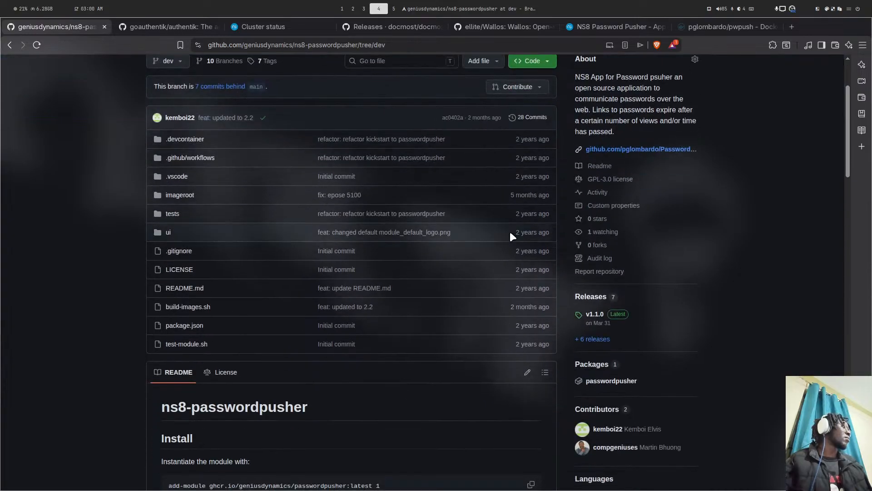
scroll(509, 231, "up", 3)
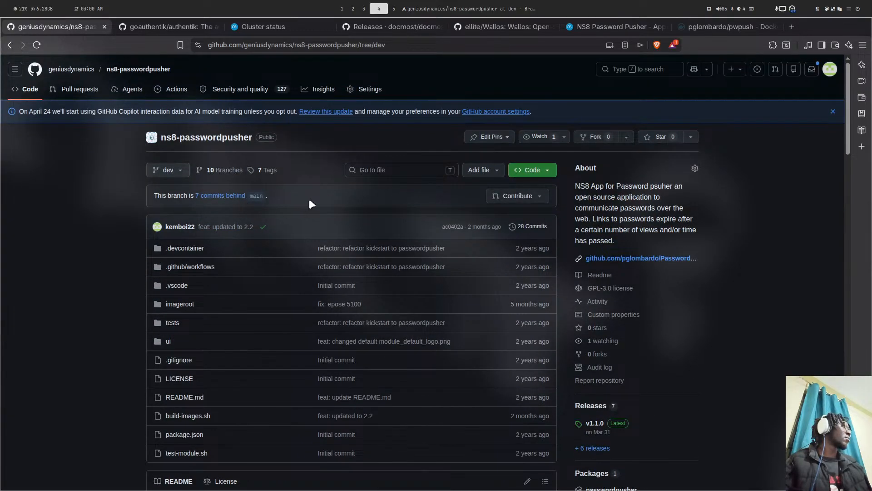
key("super+5")
key("super+1")
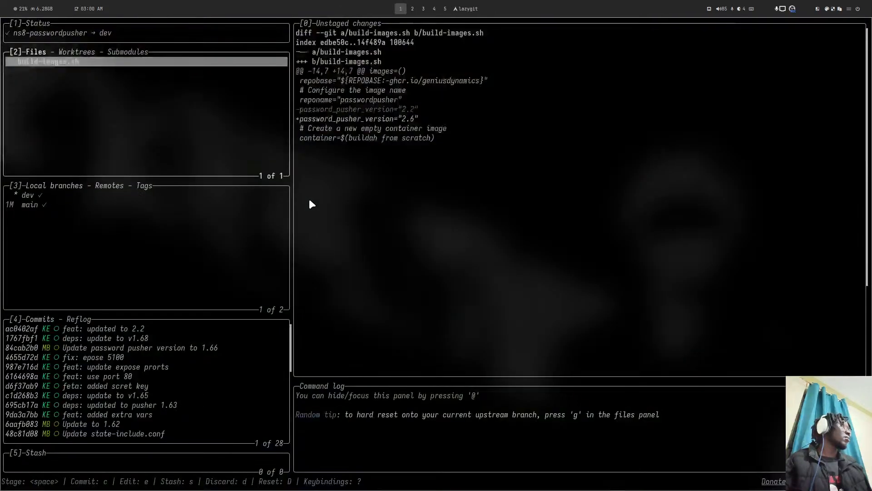
- Stage build-images.sh and commit it with the message "deps: update to v2.6"
key("super+4")
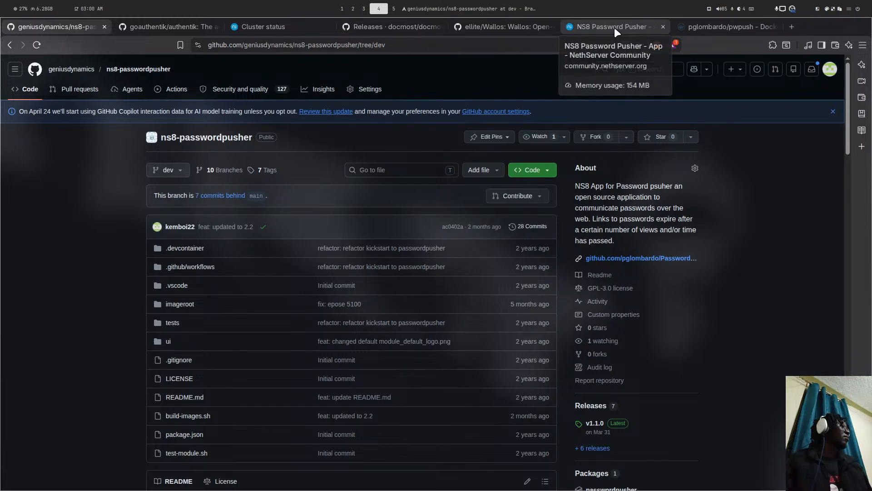
key("super+5")
key("super+1")
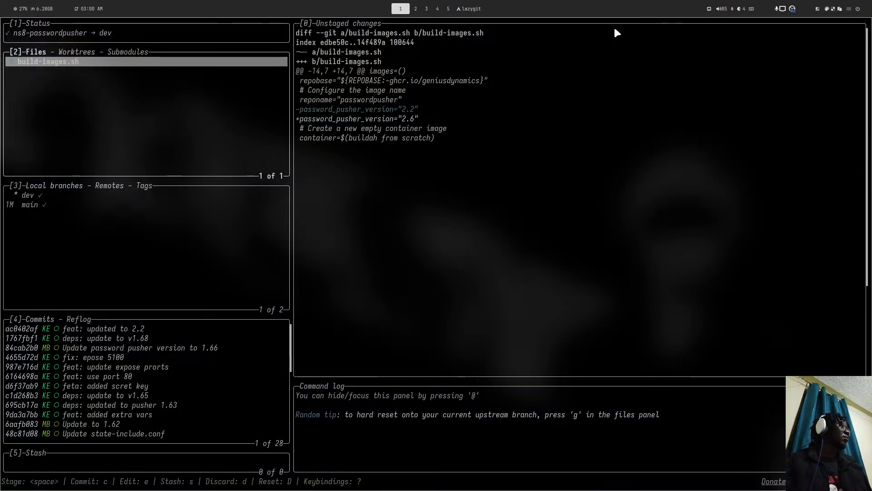
key("space")
type("c")
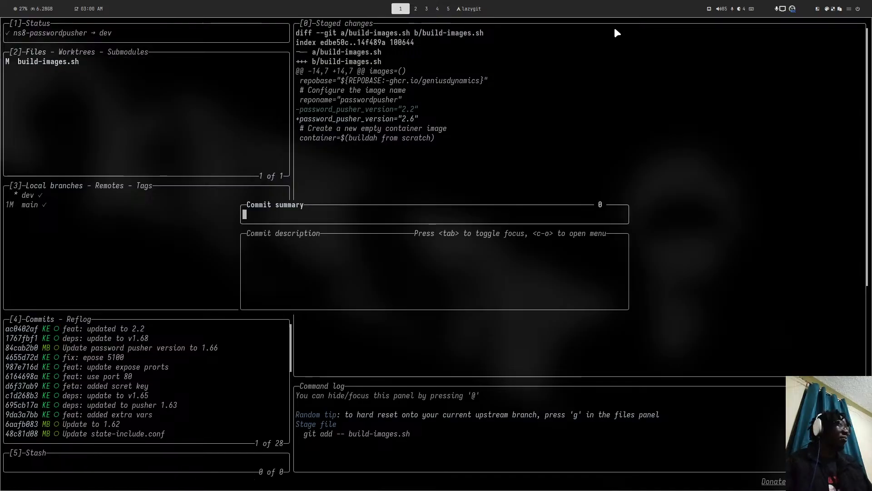
type("feat")
key("BackSpace")
key("BackSpace")
key("BackSpace")
key("BackSpace")
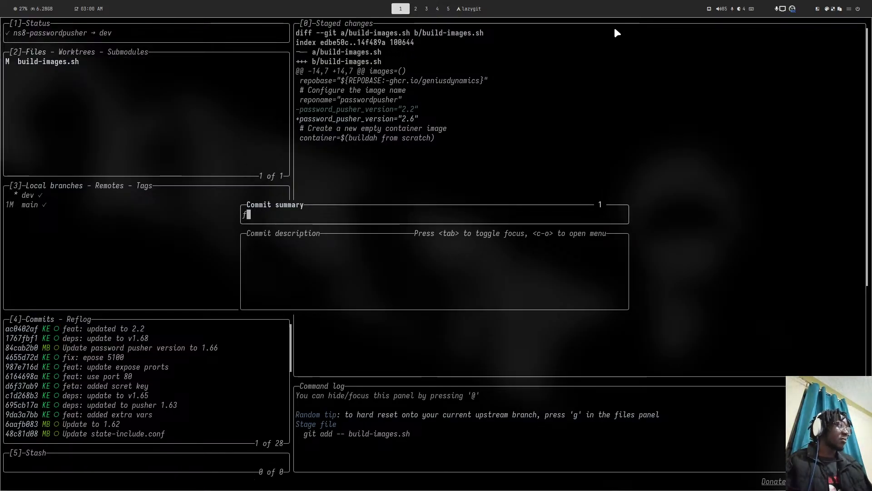
type("deps: ud")
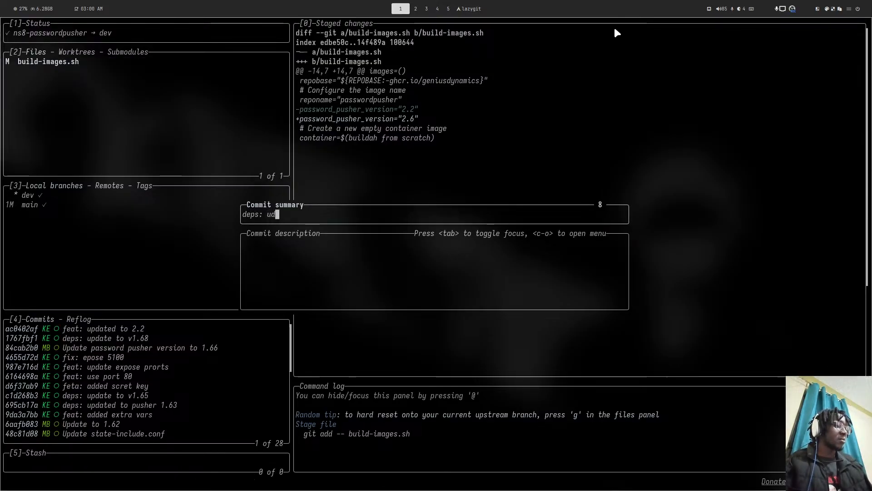
key("BackSpace")
type("pdate ")
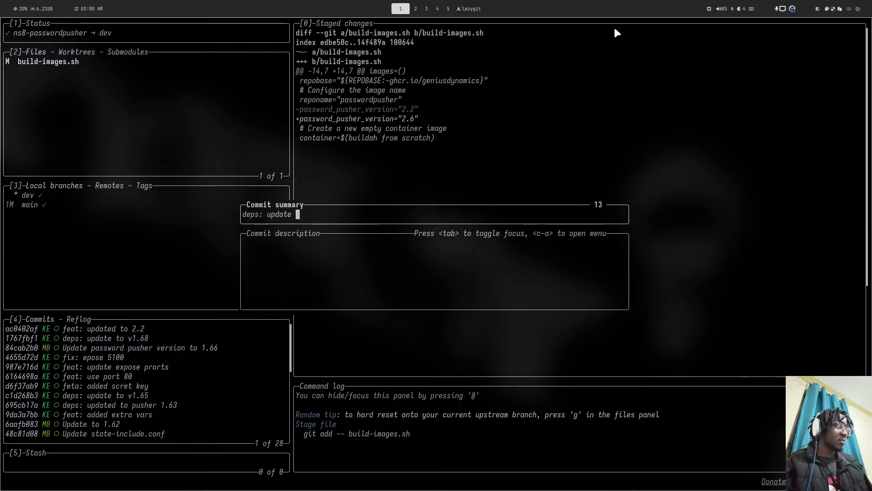
type("to v")
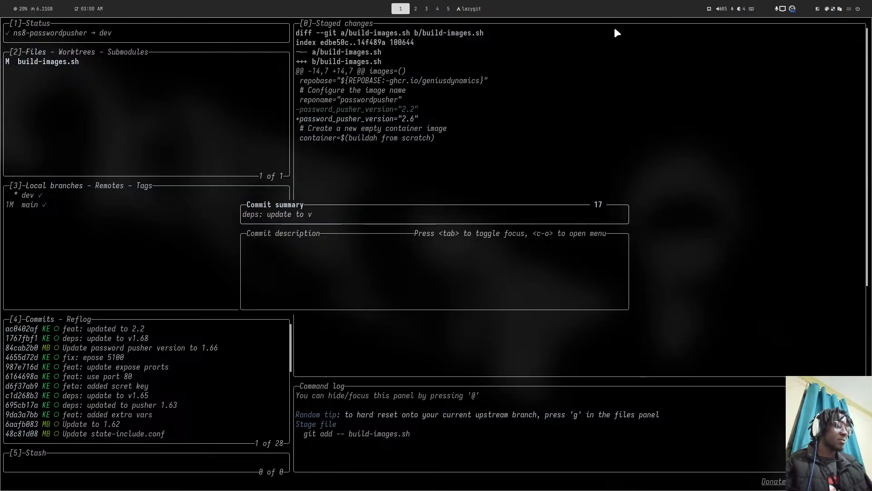
type("2.")
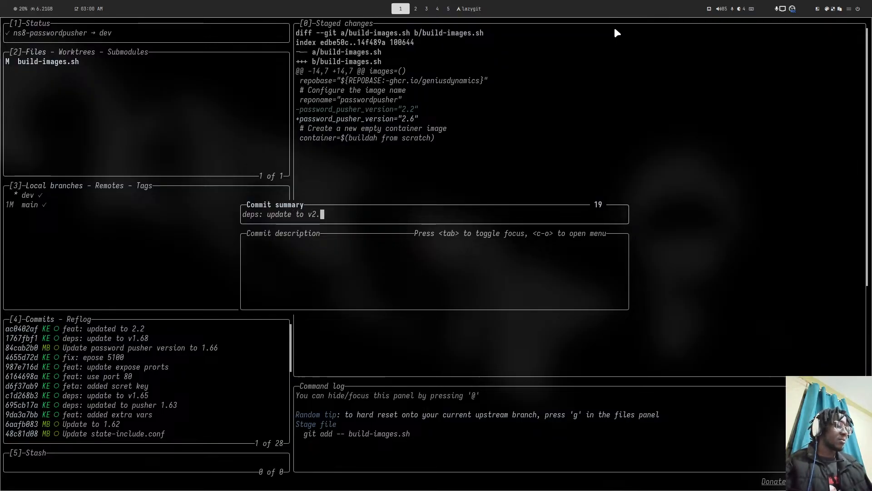
type("6")
key("Return")
- Push the commit to the dev branch and quit lazygit
key("shift+p")
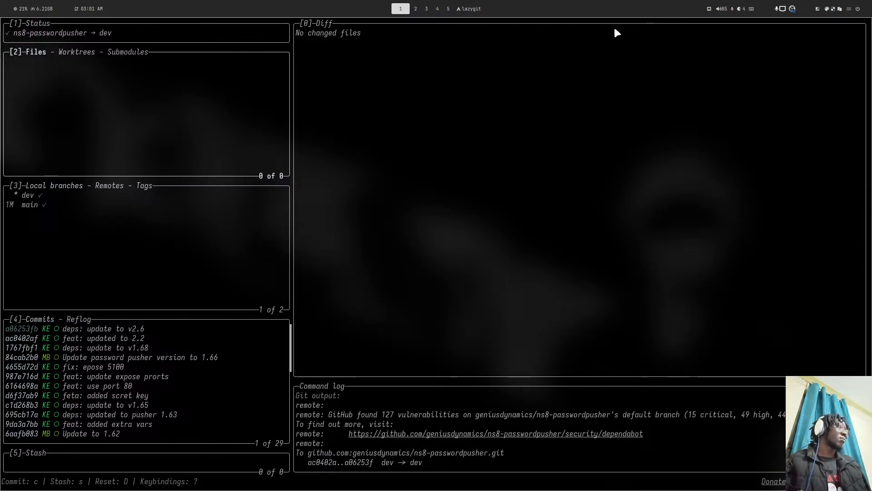
key("q")
key("super+4")
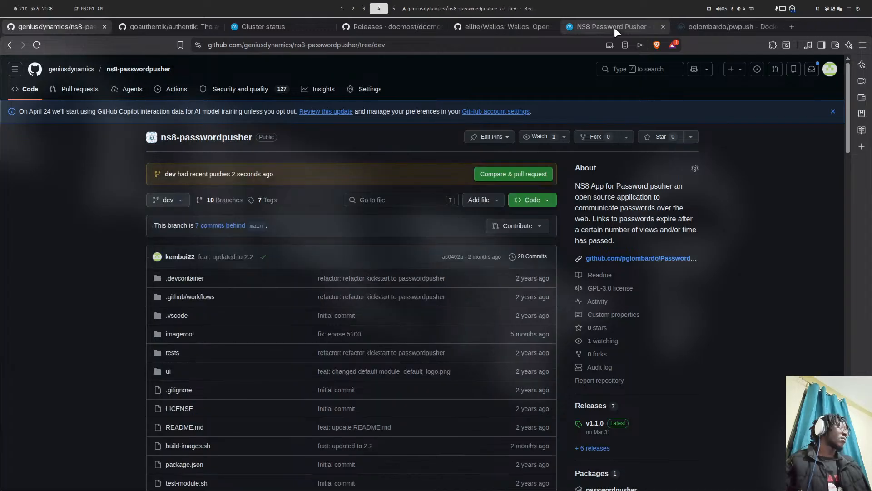
- Open goauthentik2's settings, then run remove-module --no-preserve wallos1 in the server terminal
left_click(259, 31)
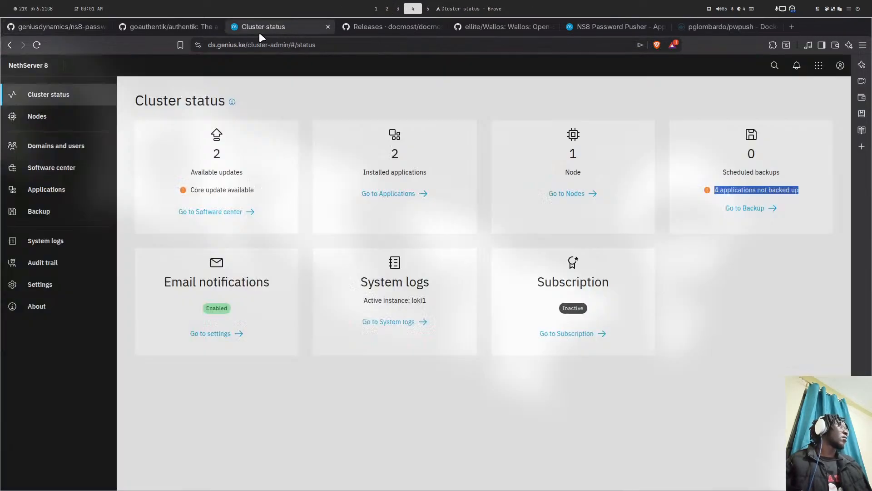
left_click(651, 128)
key("super+5")
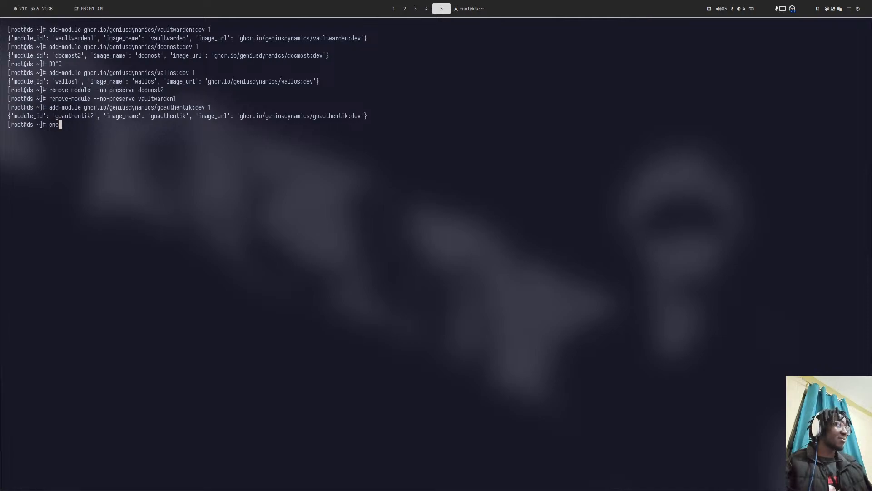
key("Up")
key("Up")
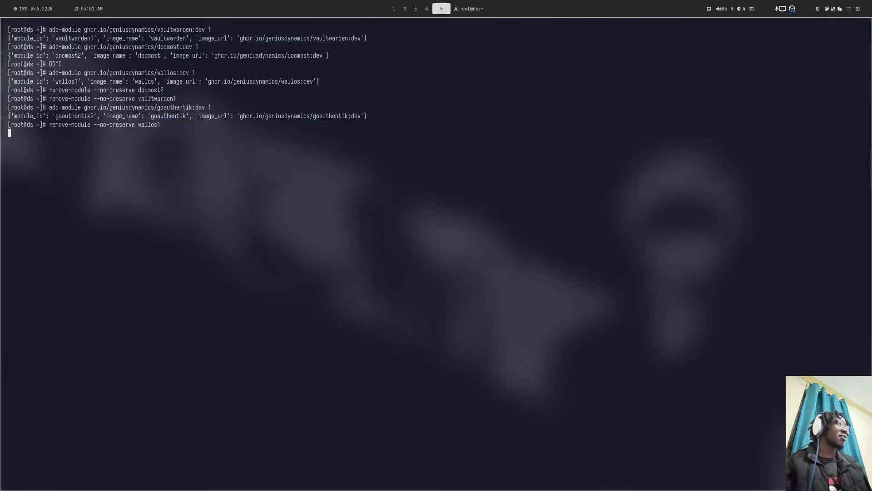
key("super+4")
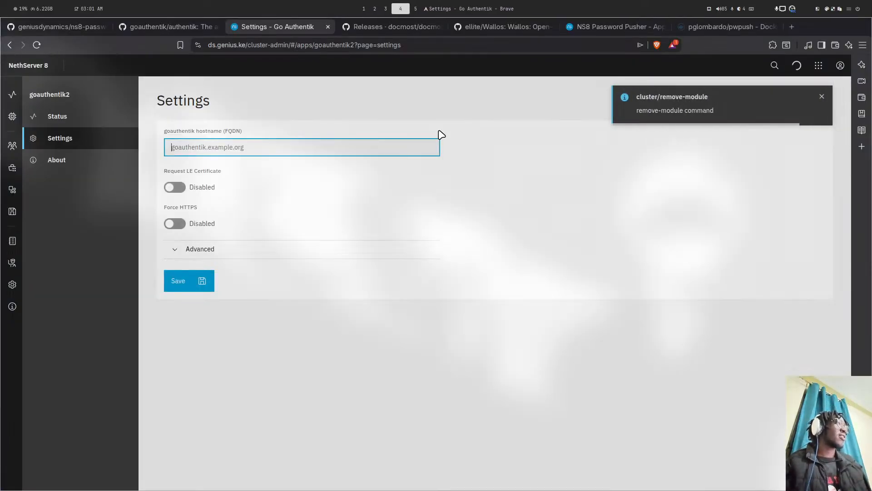
- Enter go.ds.genius.ke as the FQDN, turn on Let's Encrypt and Force HTTPS, and save
type("go.ds.genius.ke")
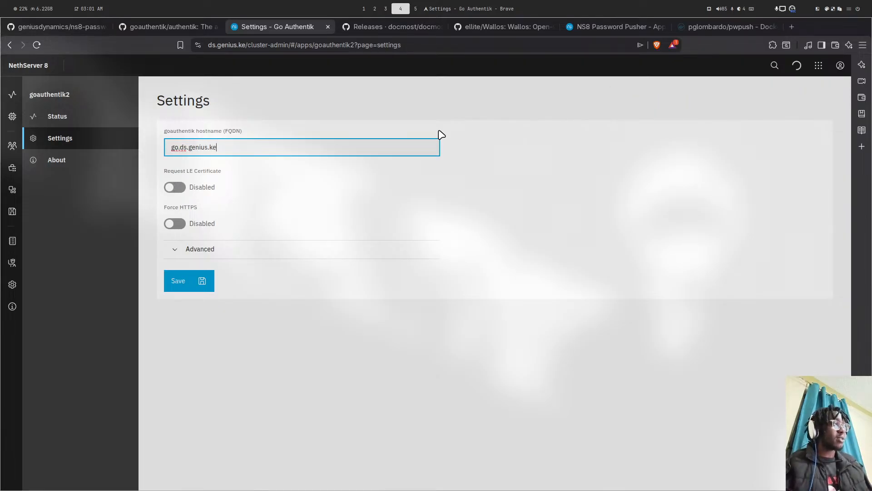
key("Tab")
left_click(174, 188)
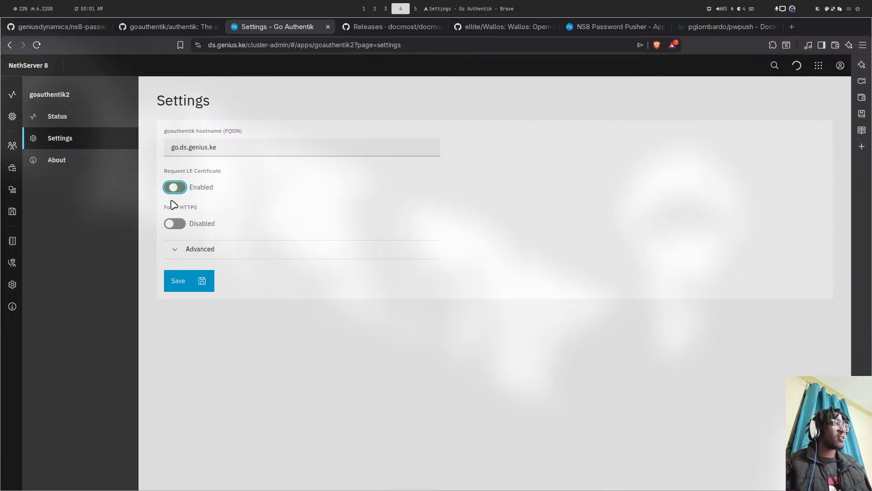
left_click(175, 224)
left_click(181, 279)
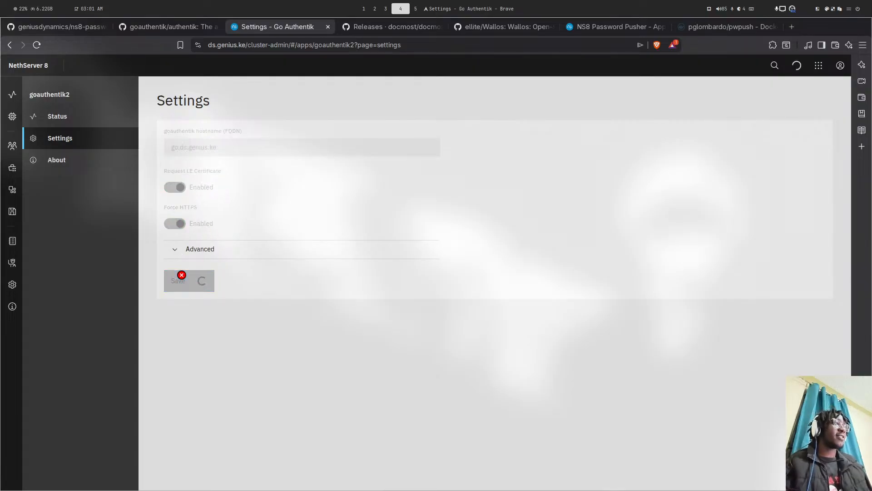
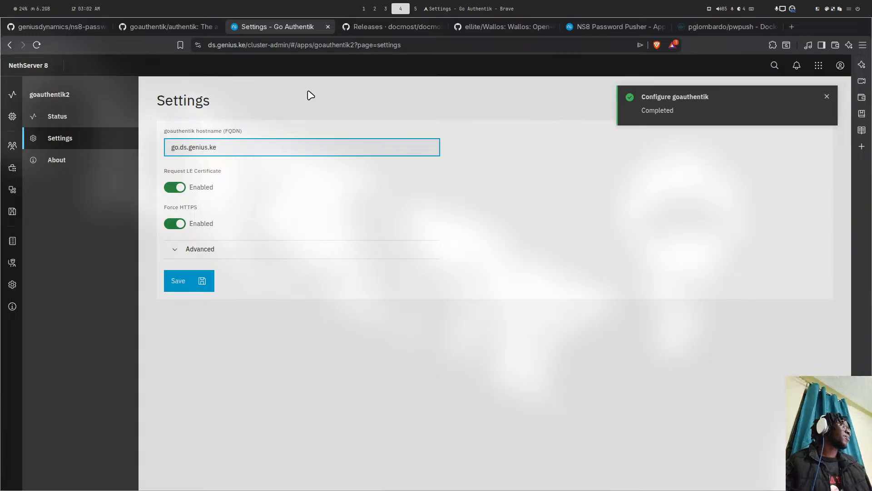
- Show goauthentik2's system logs in Follow mode from its Status page, then return to the authentik GitHub tab
left_click(97, 117)
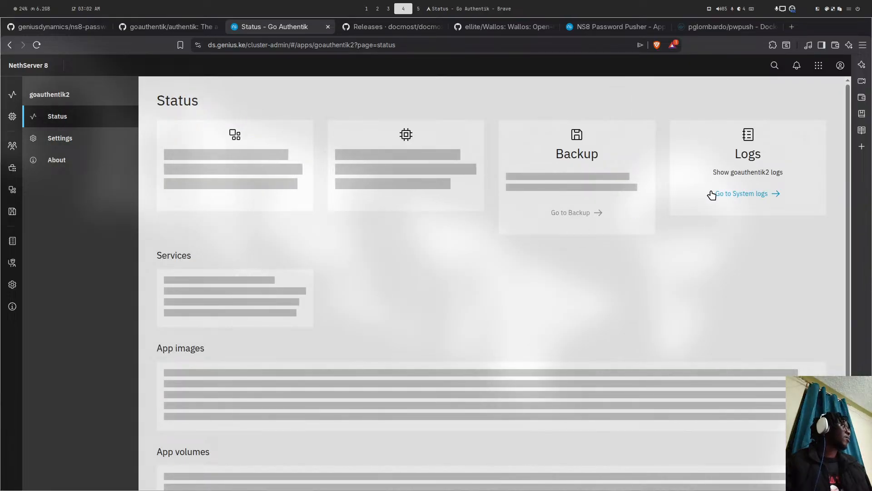
left_click(714, 194)
left_click(260, 231)
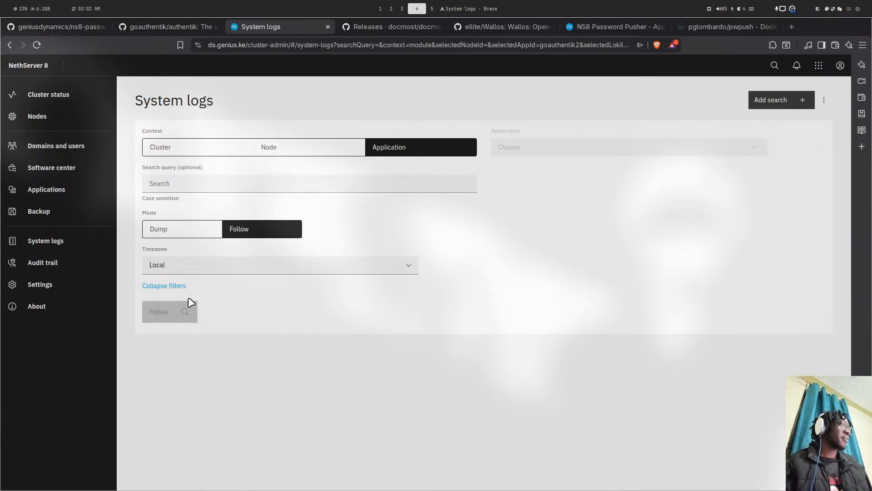
left_click(157, 19)
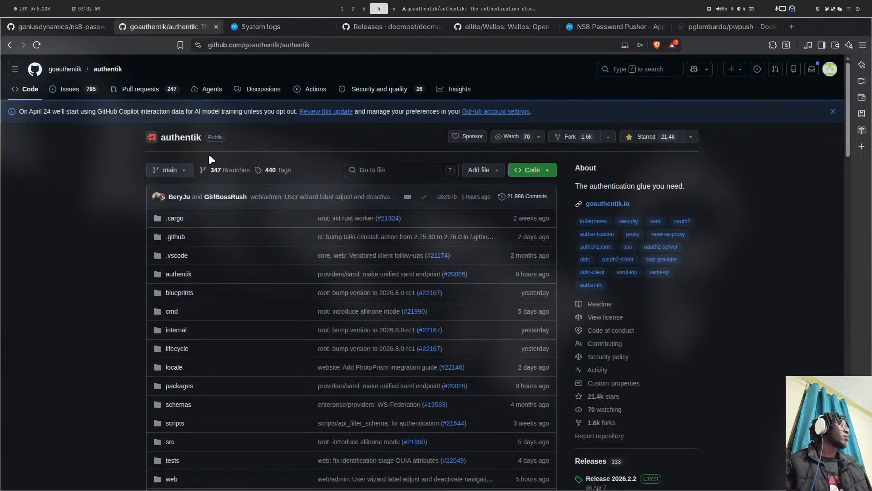
- Browse the goauthentik/authentik repository files, then resume following the goauthentik2 system logs live
scroll(301, 218, "down", 5)
scroll(311, 218, "down", 10)
scroll(230, 222, "up", 5)
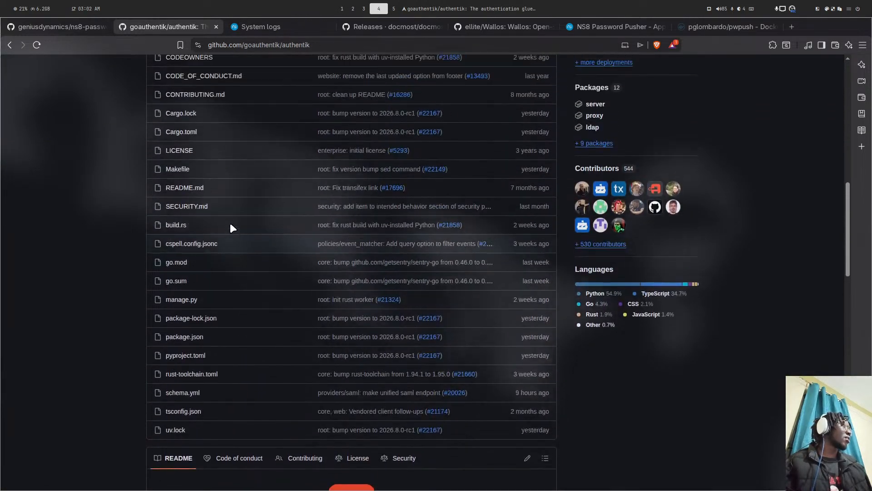
scroll(204, 172, "up", 2)
scroll(207, 156, "down", 4)
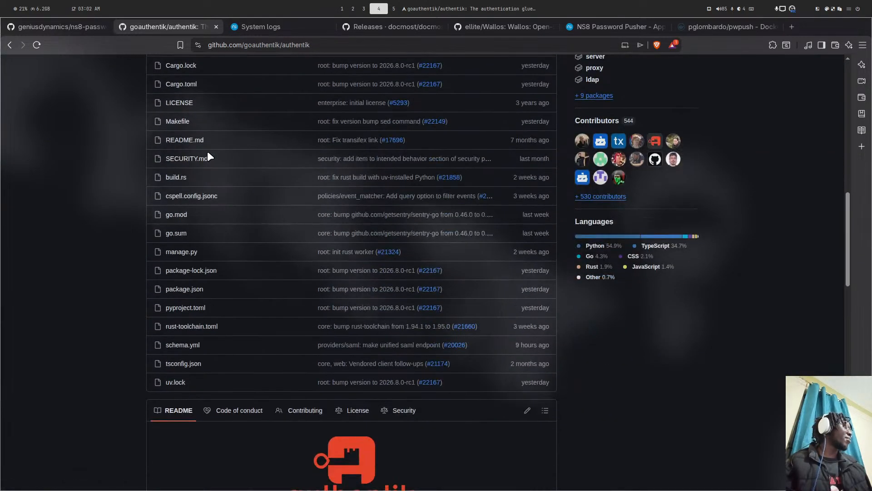
scroll(205, 156, "up", 7)
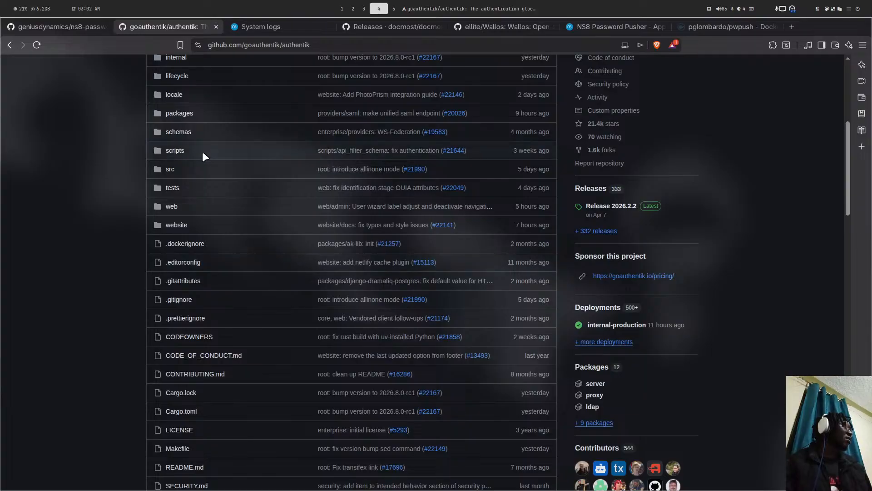
scroll(203, 153, "down", 7)
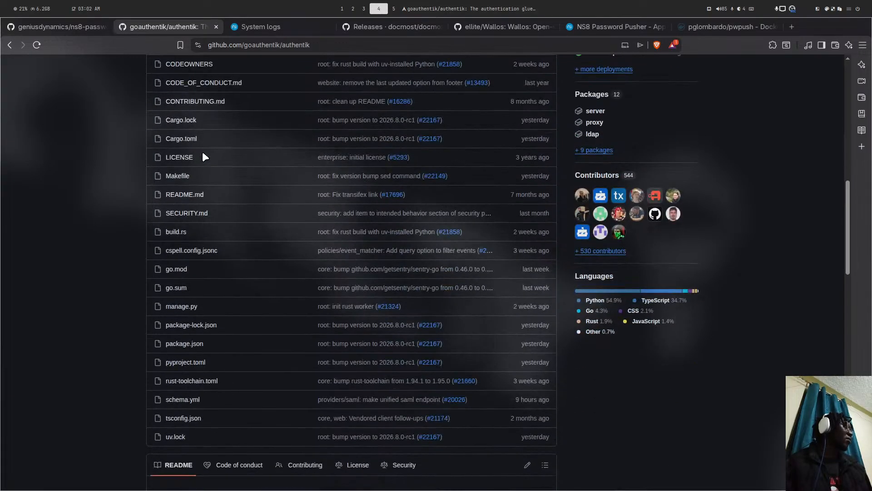
scroll(203, 151, "down", 2)
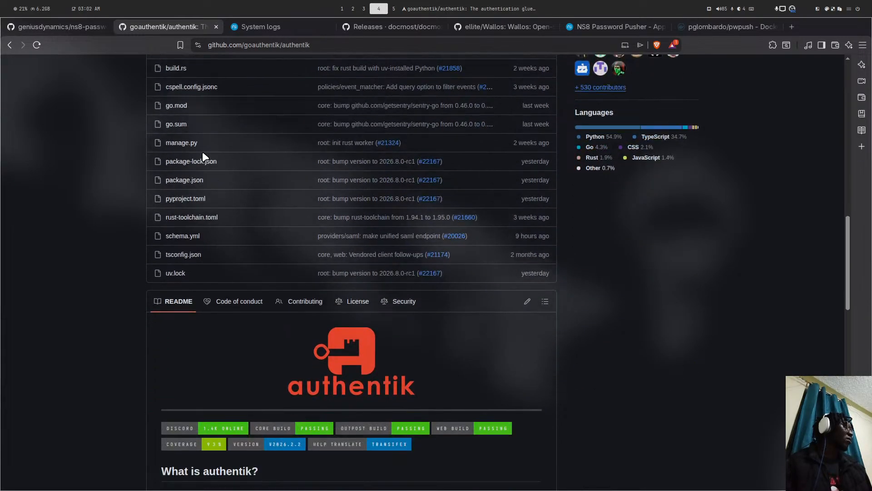
scroll(200, 173, "up", 2)
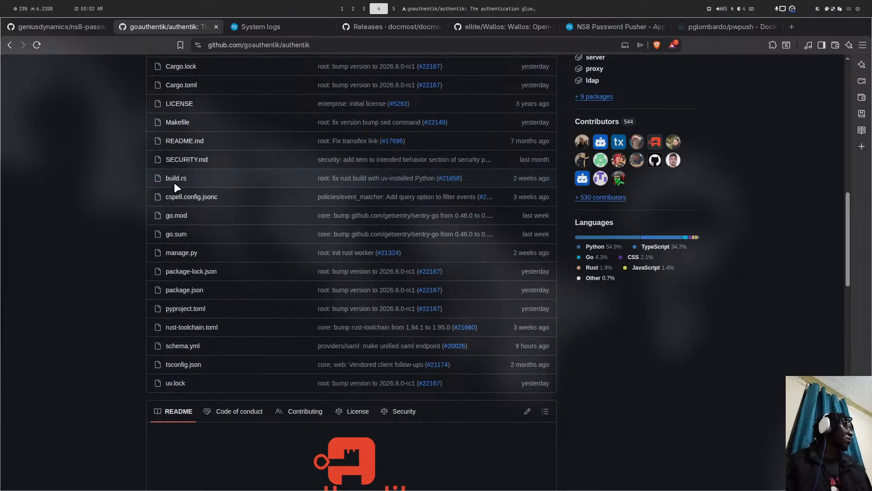
scroll(175, 182, "up", 5)
scroll(177, 181, "up", 6)
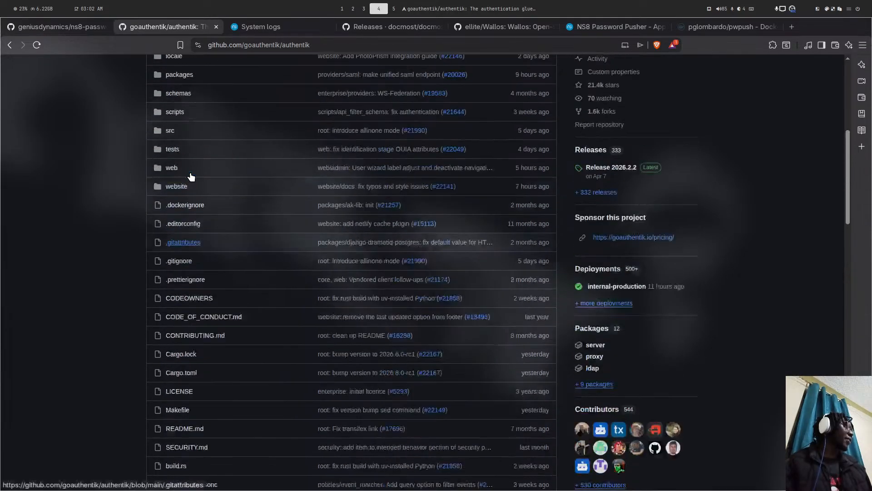
scroll(191, 176, "down", 15)
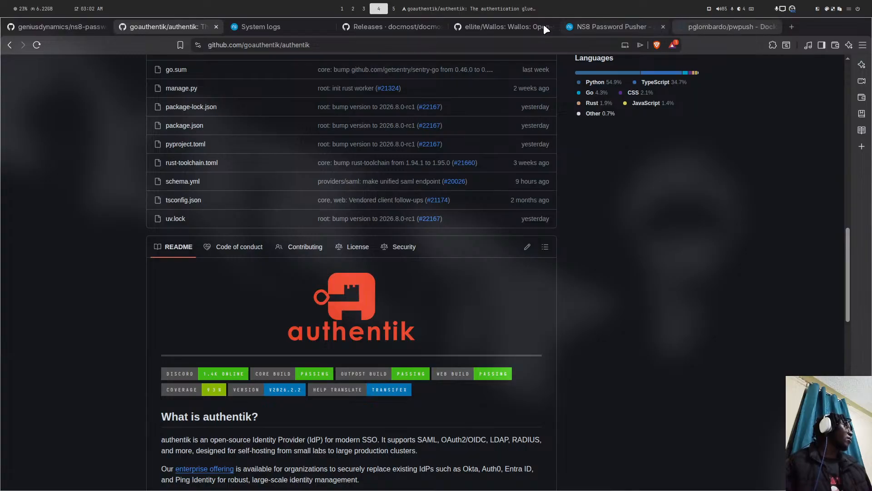
left_click(292, 26)
left_click(180, 311)
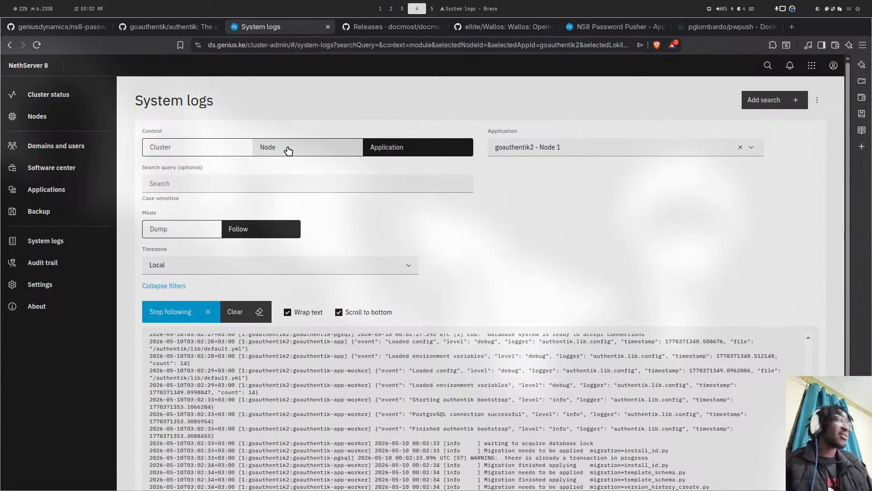
- Scroll through and highlight the latest goauthentik2 startup log lines, then start a new browser tab
scroll(454, 291, "down", 3)
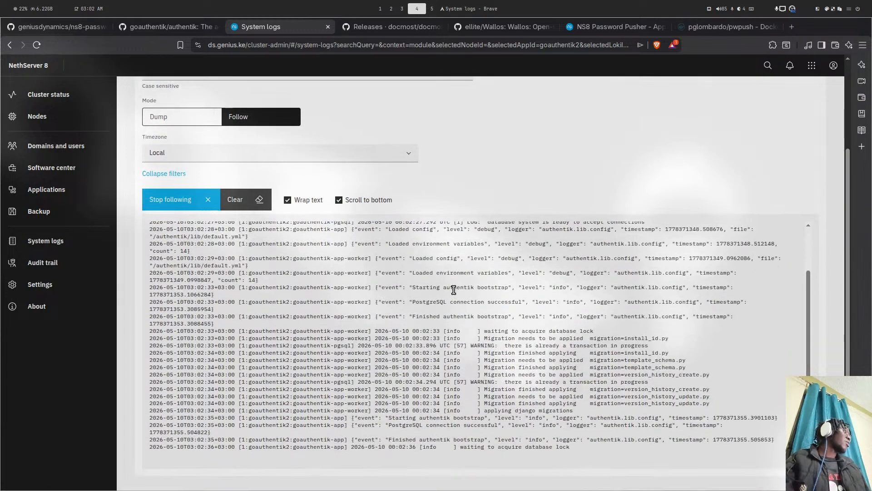
left_click_drag(570, 447, 487, 425)
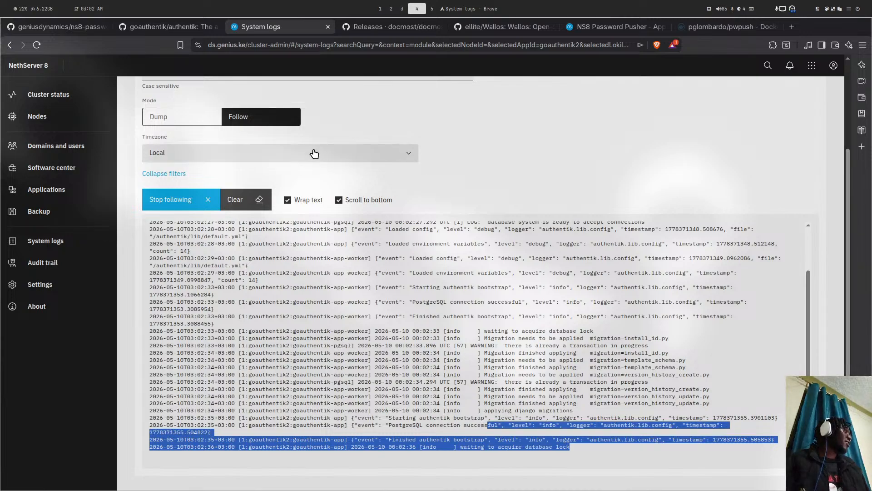
scroll(421, 81, "up", 3)
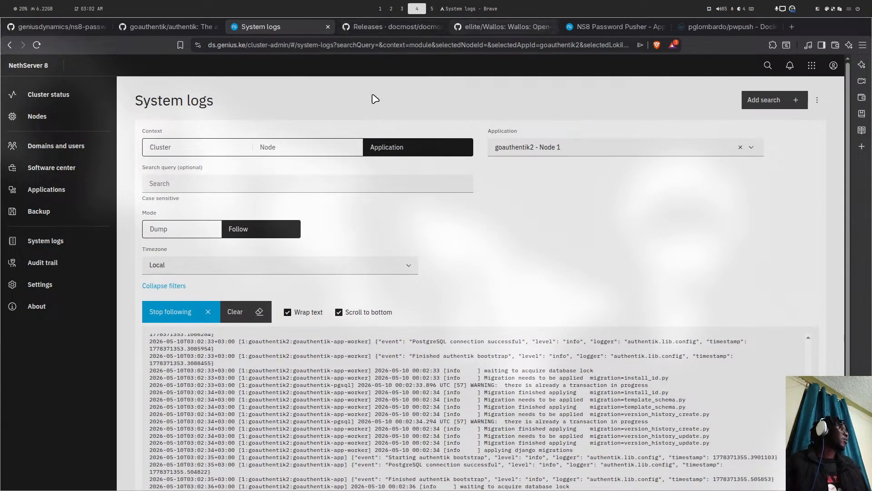
scroll(391, 191, "down", 3)
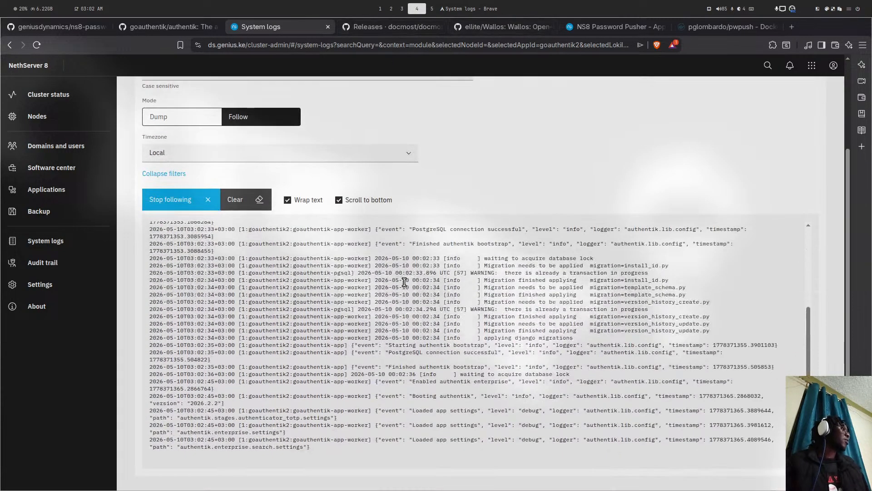
left_click(789, 26)
- Load go.ds.genius.ke, confirm it still reports the server starting up, and return to the system logs
type("go")
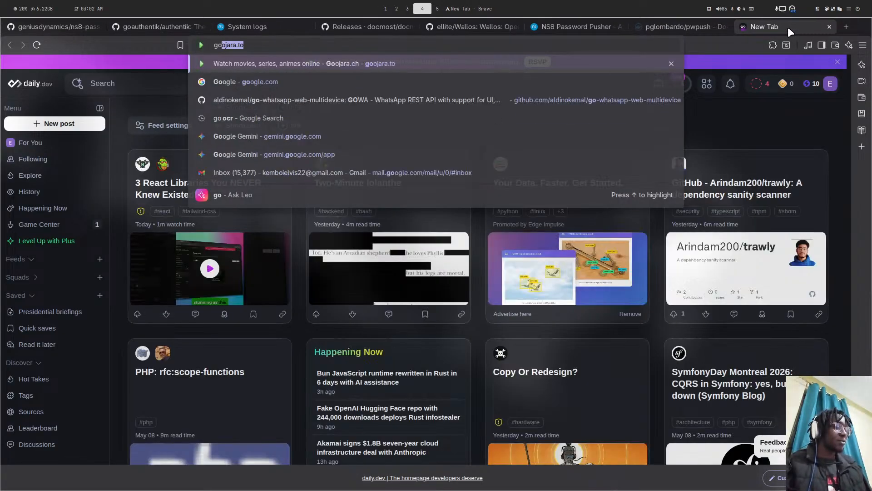
type(".ds.genius")
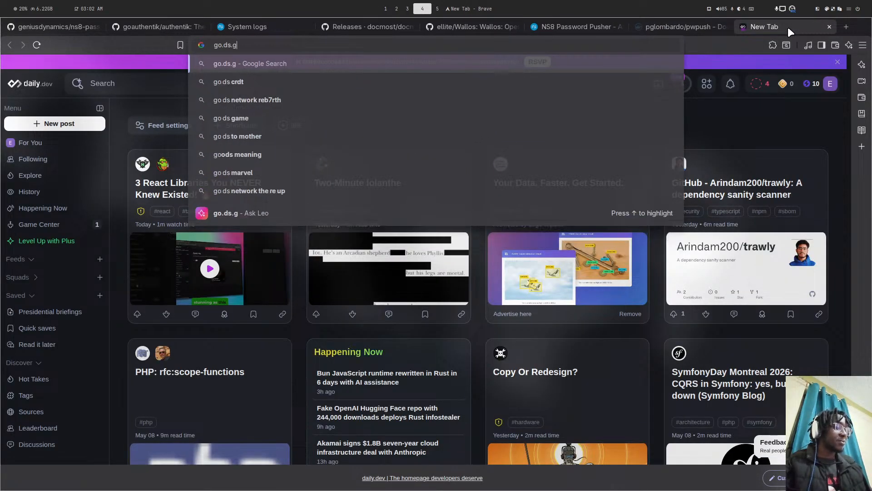
type(".ke")
key("Return")
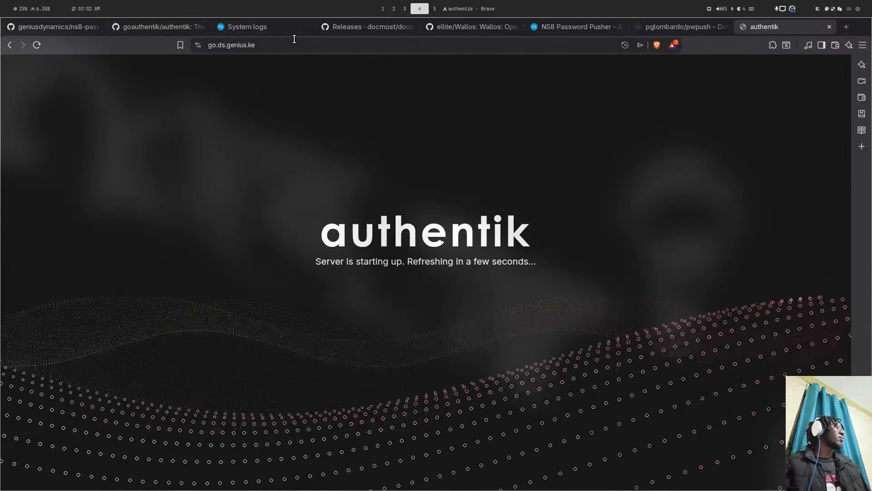
left_click_drag(306, 262, 534, 260)
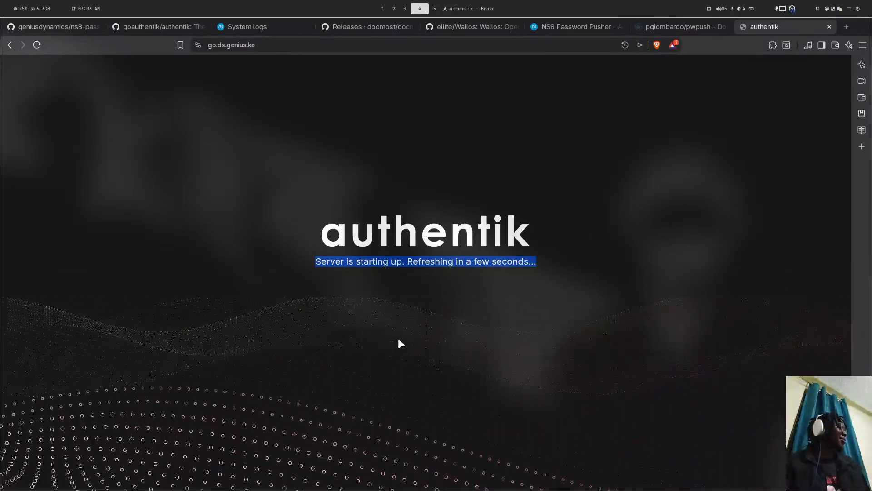
left_click(255, 27)
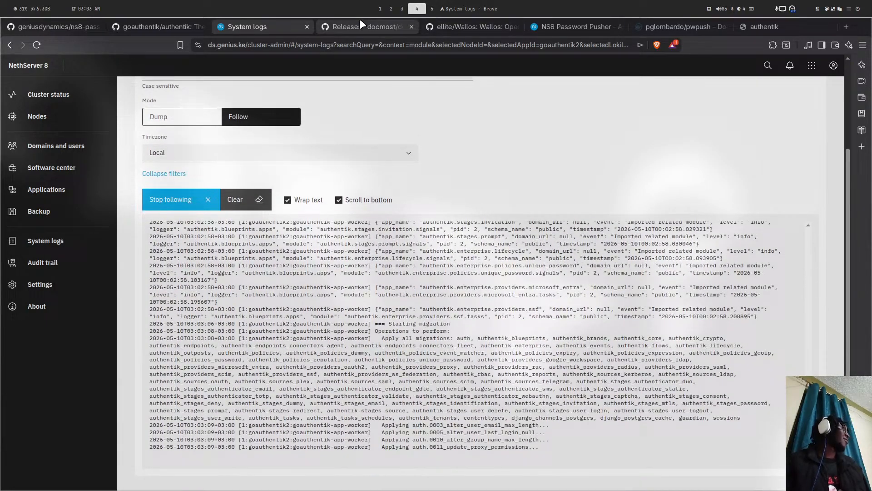
- Check the goauthentik2 migration logs, then bring up authentik's Release 2026.2.2 page on GitHub
left_click(159, 23)
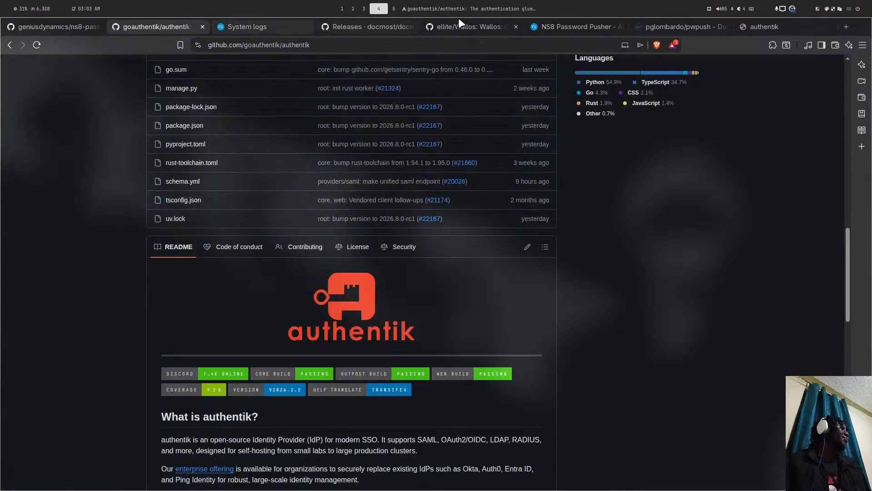
left_click(275, 26)
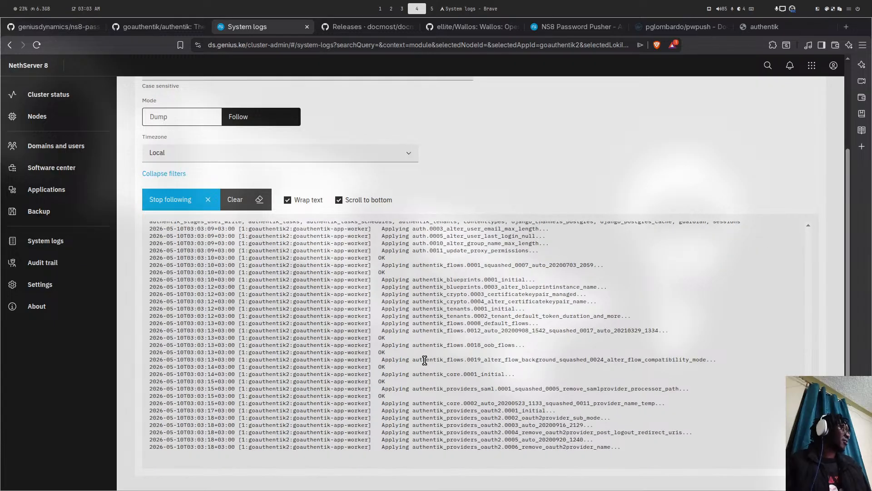
key("super+1")
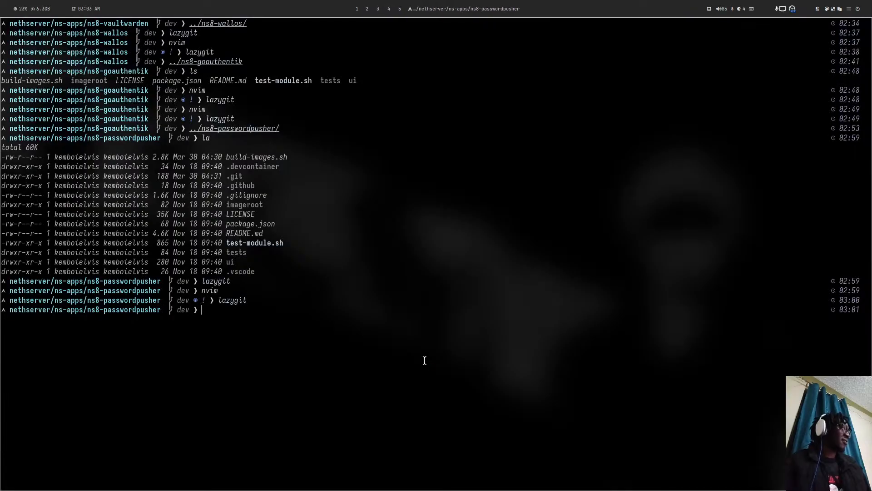
key("super+4")
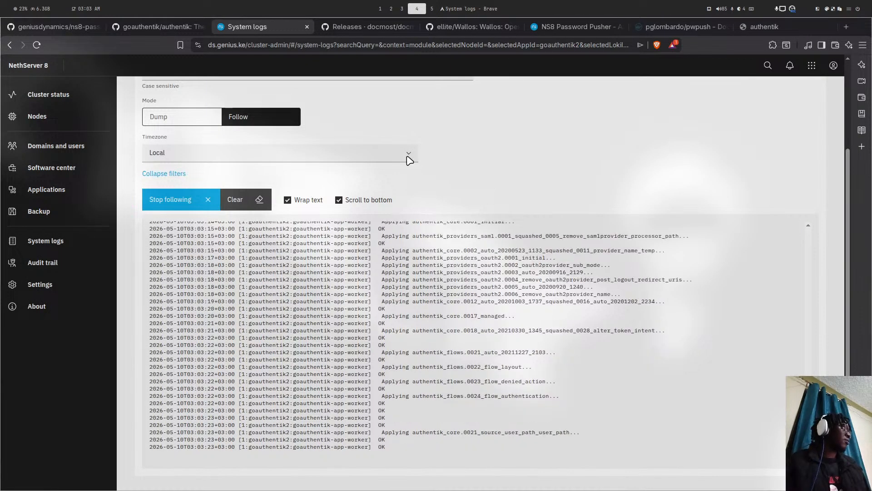
left_click(171, 29)
scroll(639, 184, "up", 5)
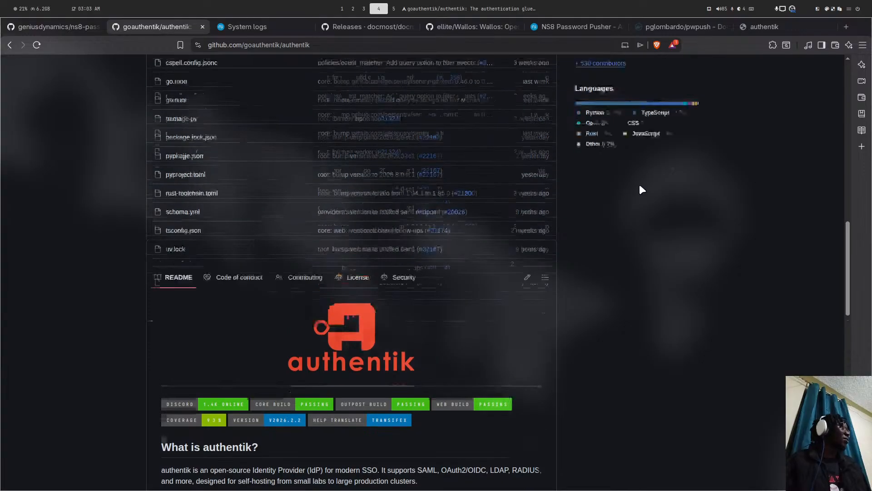
scroll(593, 98, "up", 6)
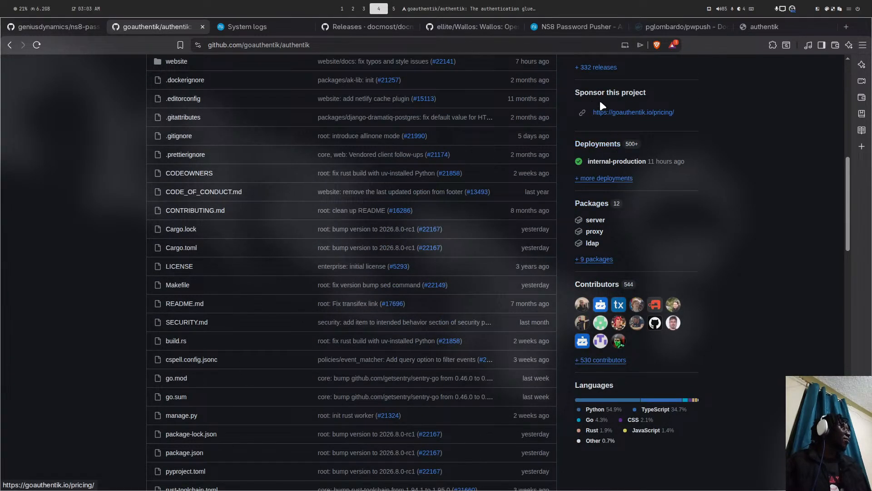
left_click(606, 206)
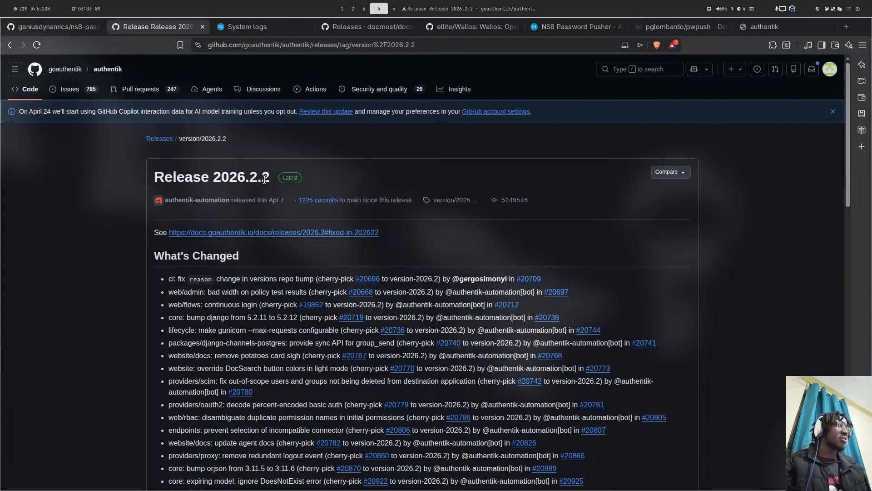
- Show the Compare tag chooser on Release 2026.2.2 and scroll to older tags down to version/2025.10.0
left_click(657, 173)
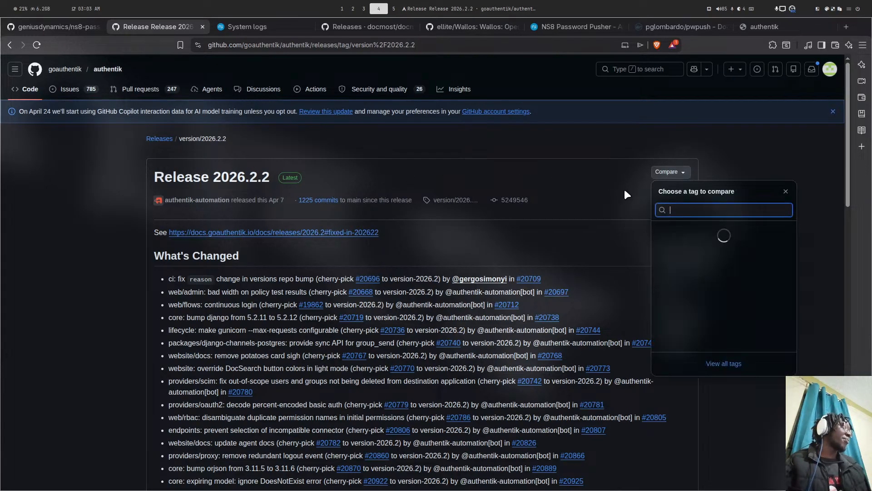
scroll(698, 246, "down", 4)
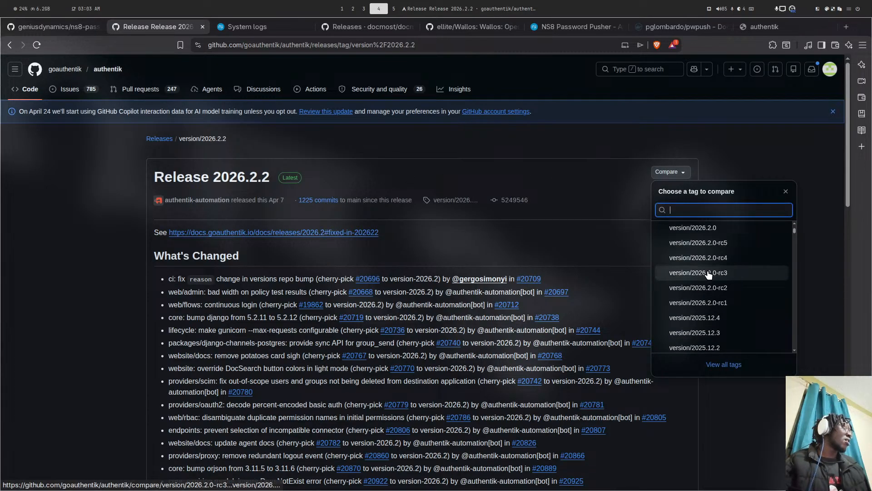
scroll(735, 301, "down", 4)
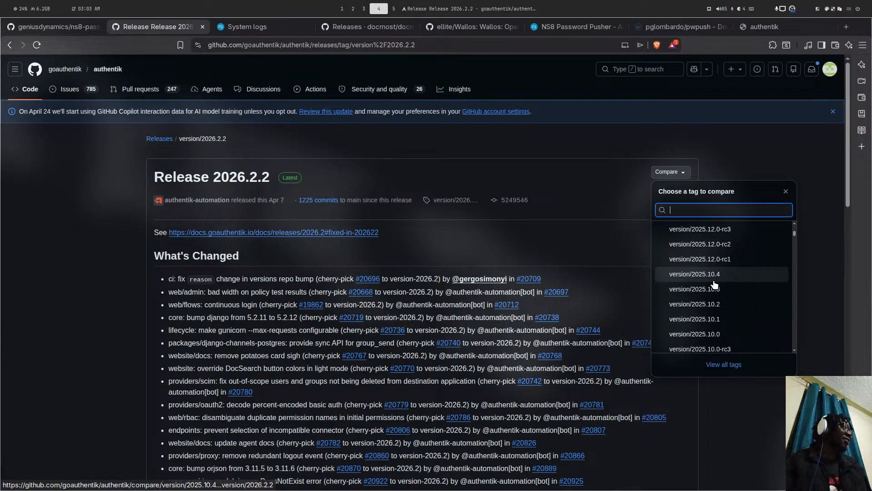
key("super+1")
key("super+4")
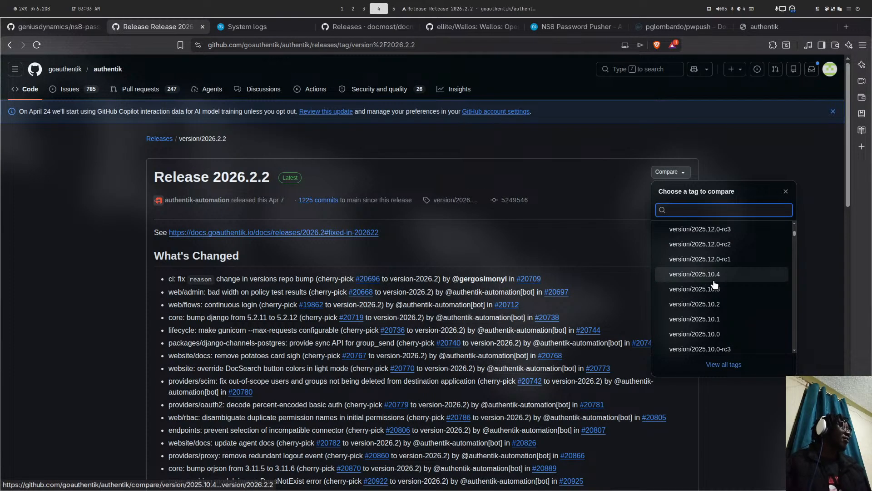
- Change the repository in the URL from ns8-passwordpusher to ns8-goauthentik and load it
left_click(70, 31)
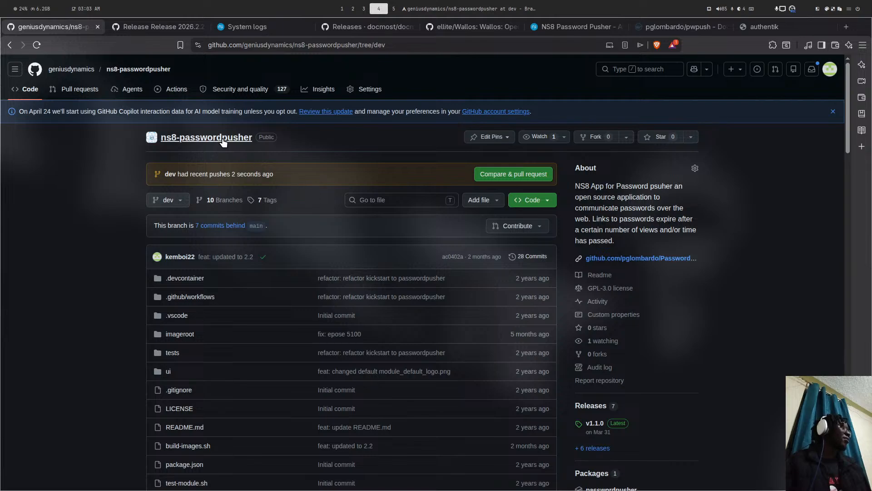
double_click(334, 47)
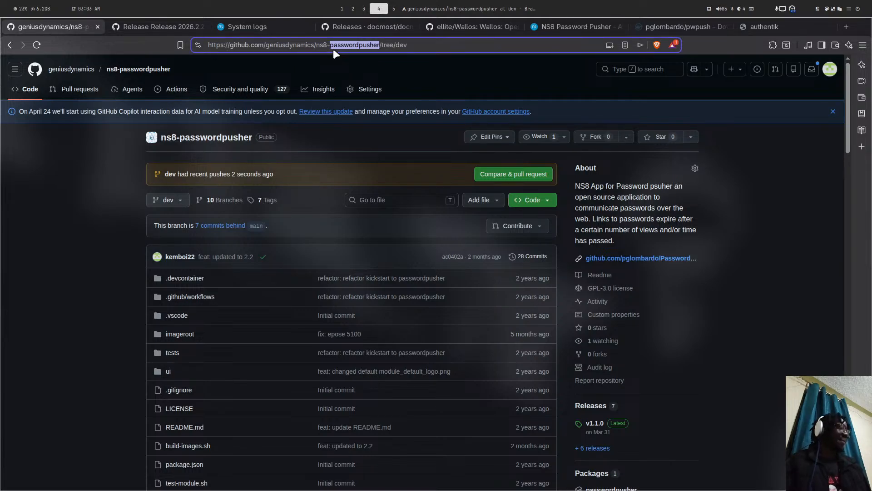
type("geniu")
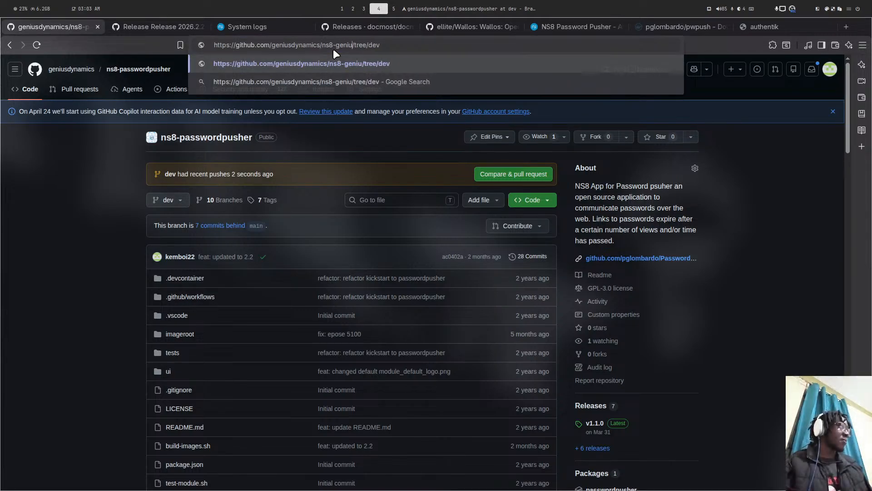
key("BackSpace")
key("BackSpace")
key("BackSpace")
key("BackSpace")
type("oa")
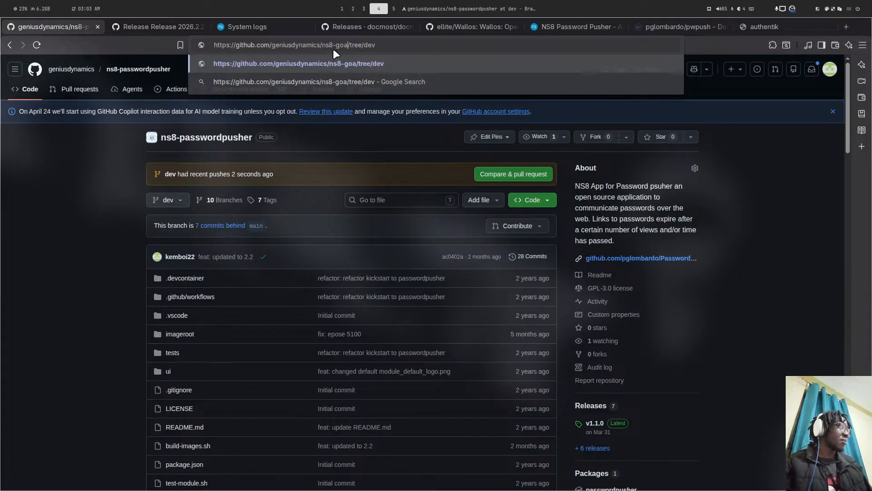
type("uthenitk")
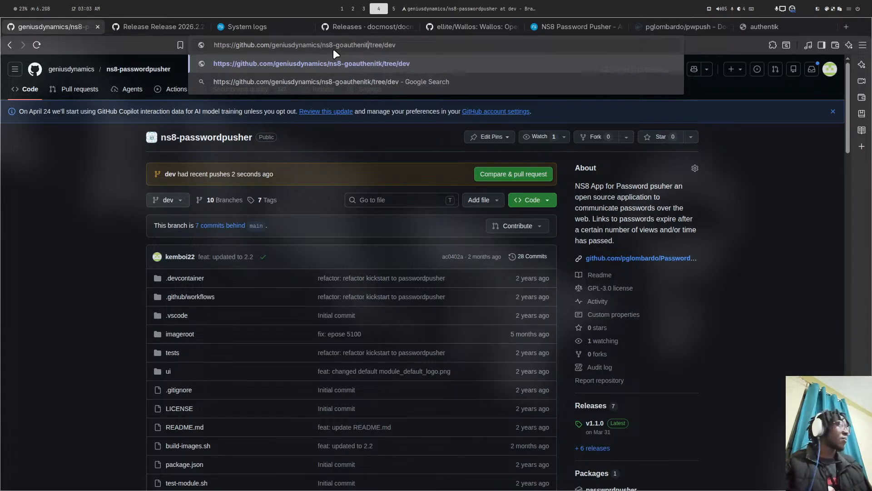
key("BackSpace")
key("BackSpace")
key("BackSpace")
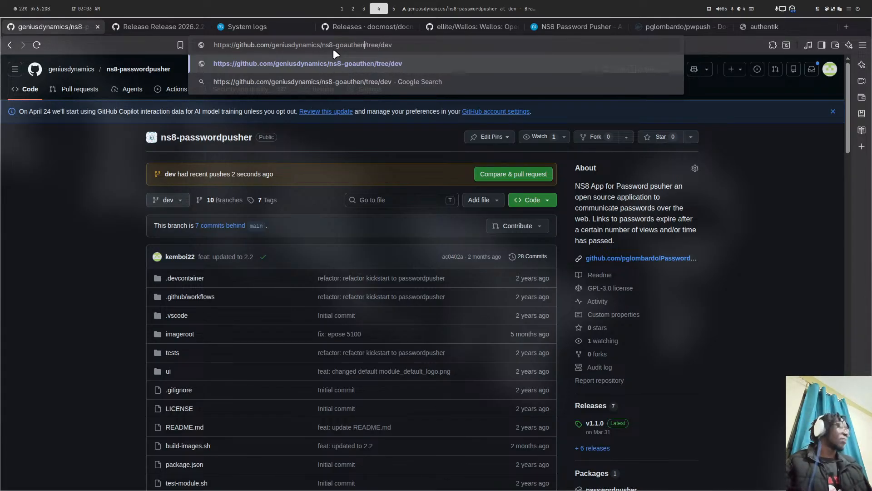
type("tik")
key("Return")
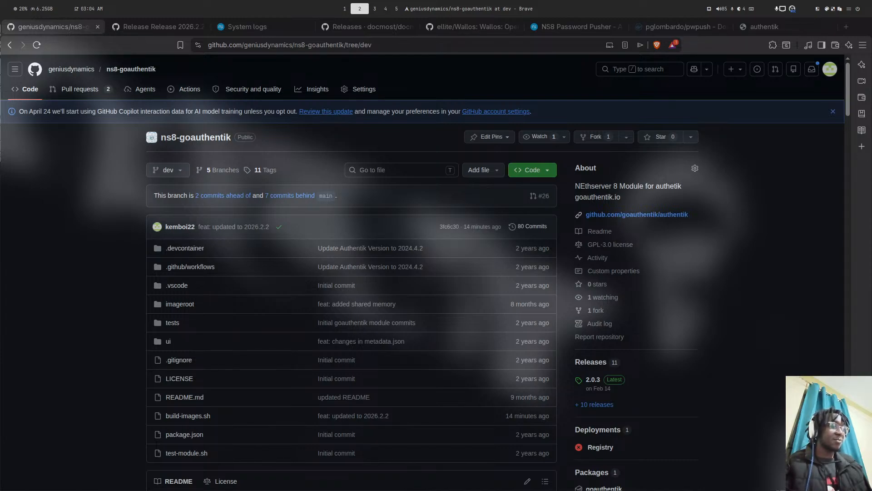
- View the blame of build-images.sh on main and select AUTHENTIK_TAG 2025.10.4 on line 17
scroll(316, 297, "down", 3)
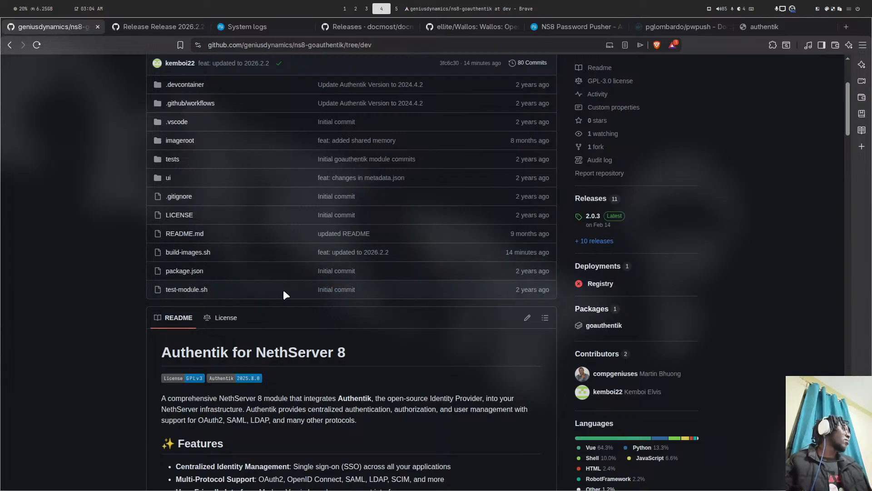
left_click(186, 253)
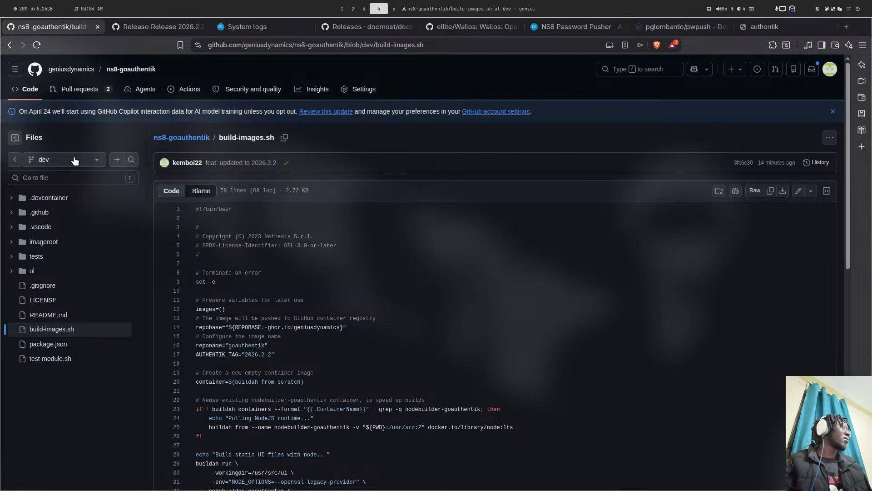
left_click(75, 158)
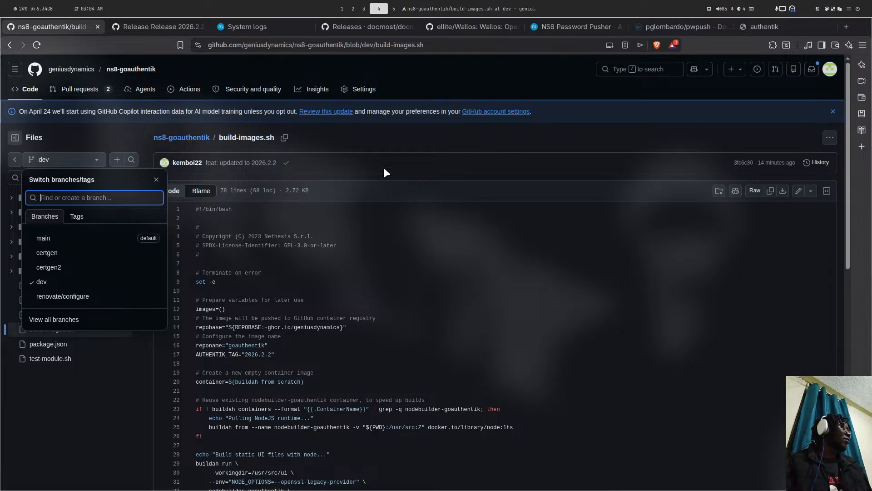
left_click(201, 190)
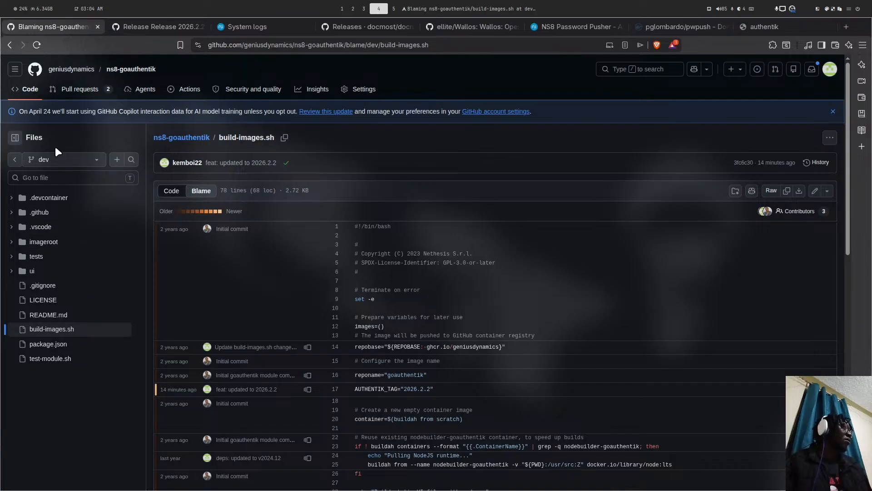
left_click(56, 159)
left_click(53, 238)
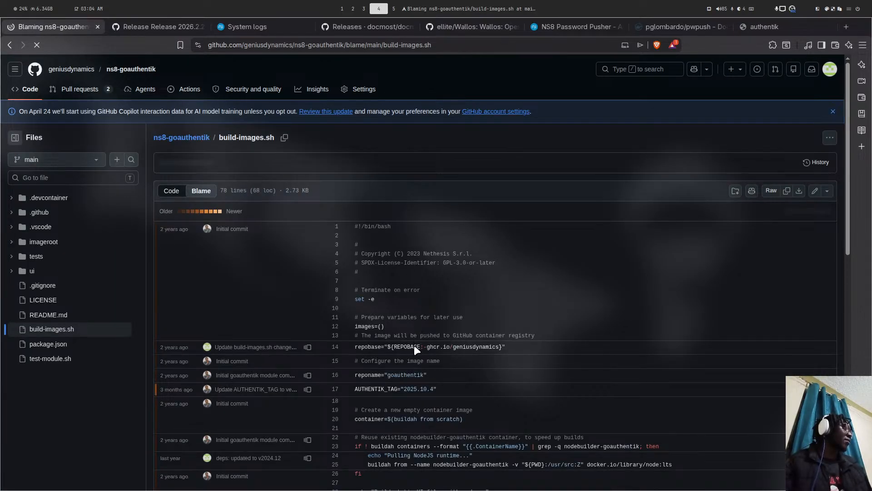
left_click_drag(404, 390, 463, 393)
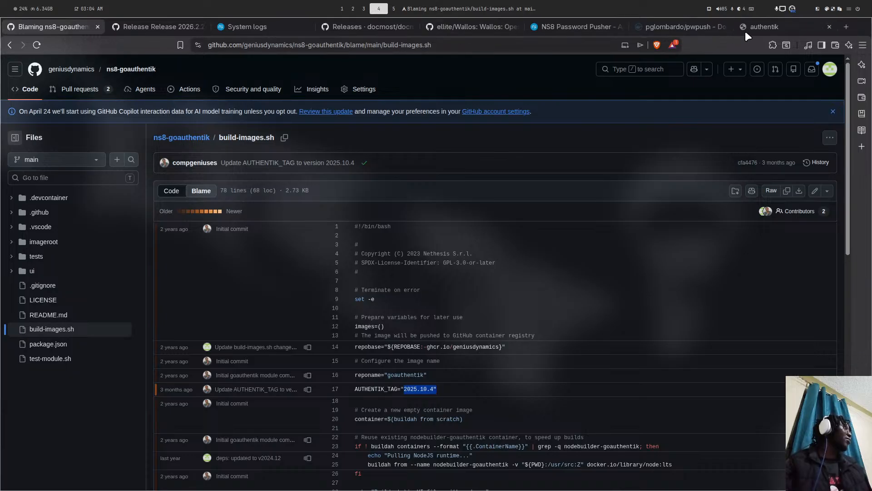
- Compare authentik release 2026.2.2 against version/2025.10.4 and show the changed files
left_click(166, 26)
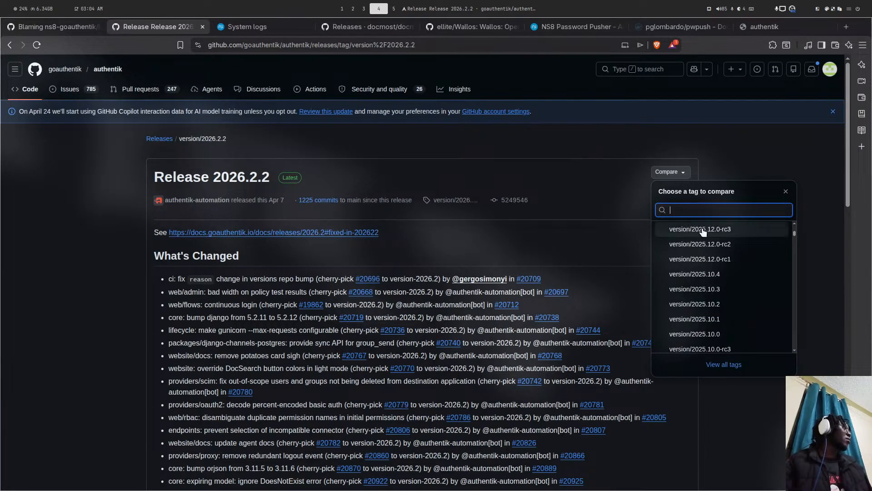
left_click(712, 274)
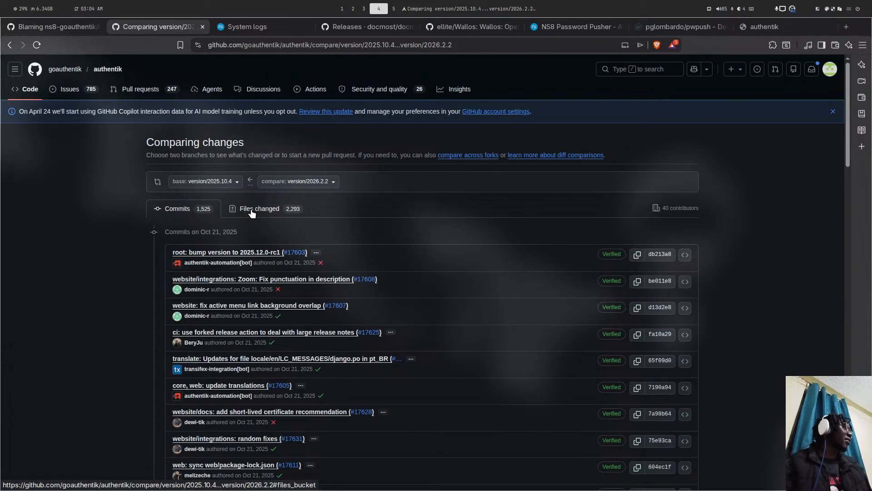
left_click(261, 210)
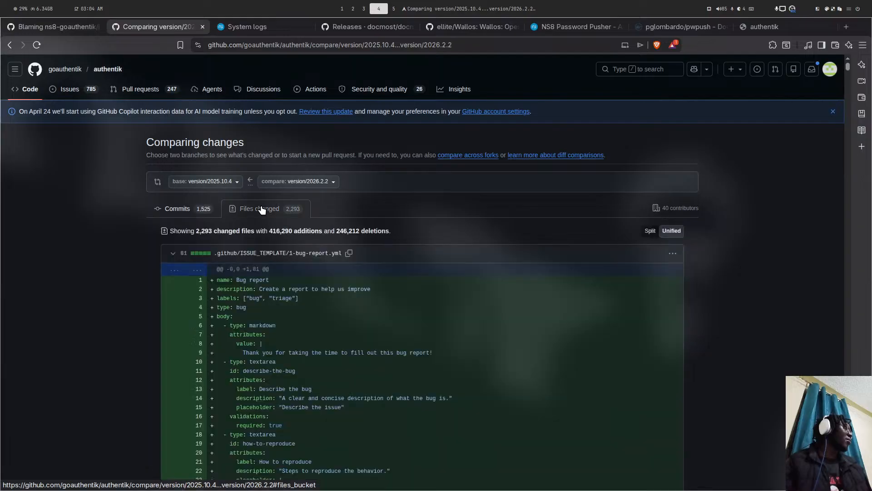
- Collapse the 1-bug-report.yml and 2-docs-issue.yml diffs, skim the changes, and go back to the release page
left_click(171, 254)
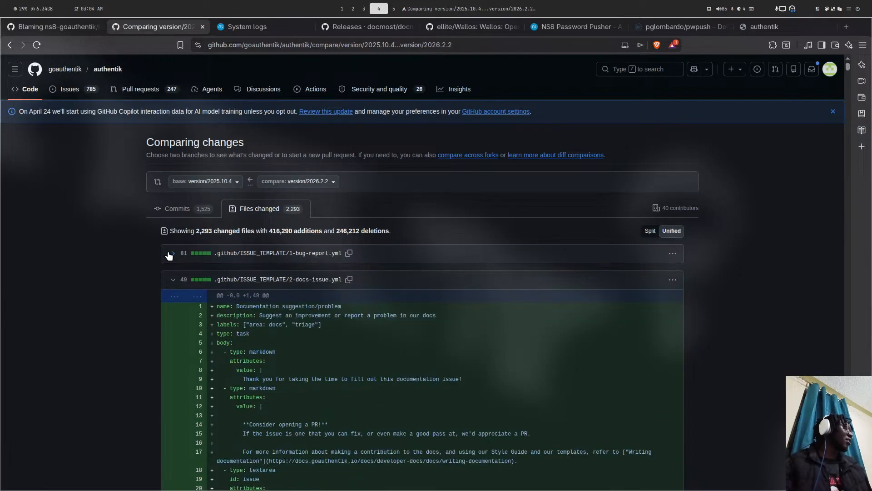
scroll(169, 255, "down", 1)
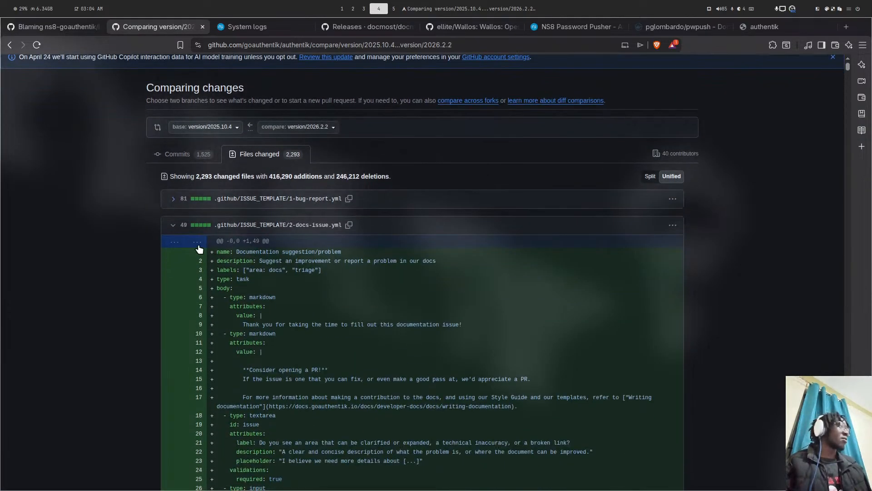
left_click(173, 226)
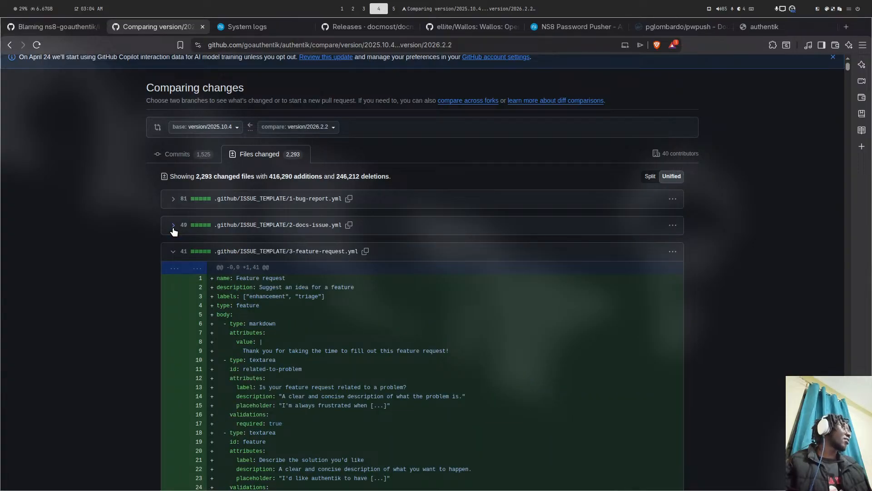
scroll(173, 229, "down", 20)
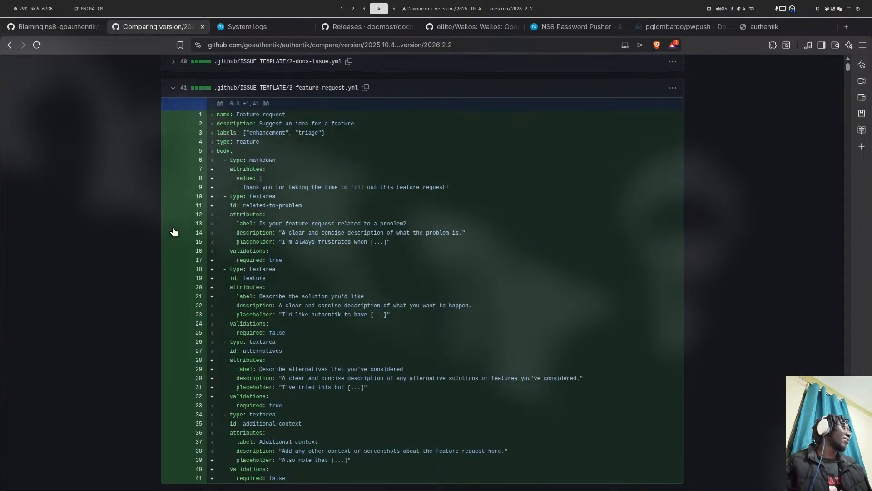
scroll(173, 229, "down", 20)
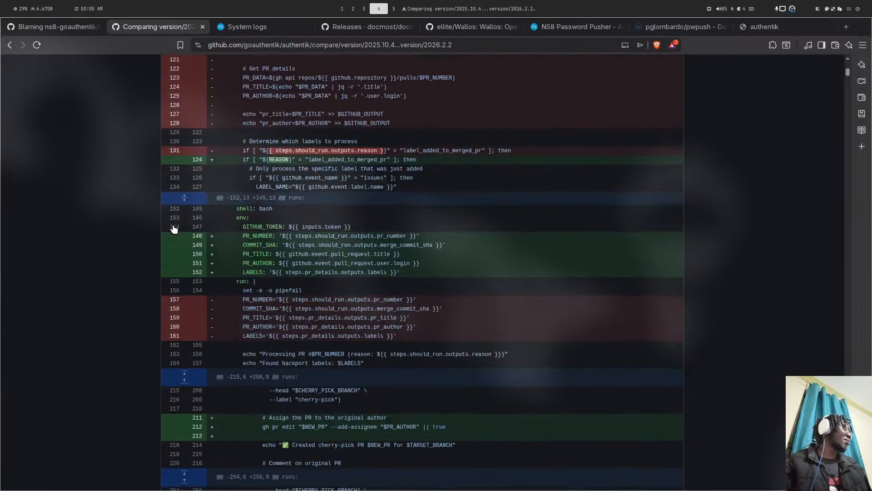
scroll(173, 229, "down", 10)
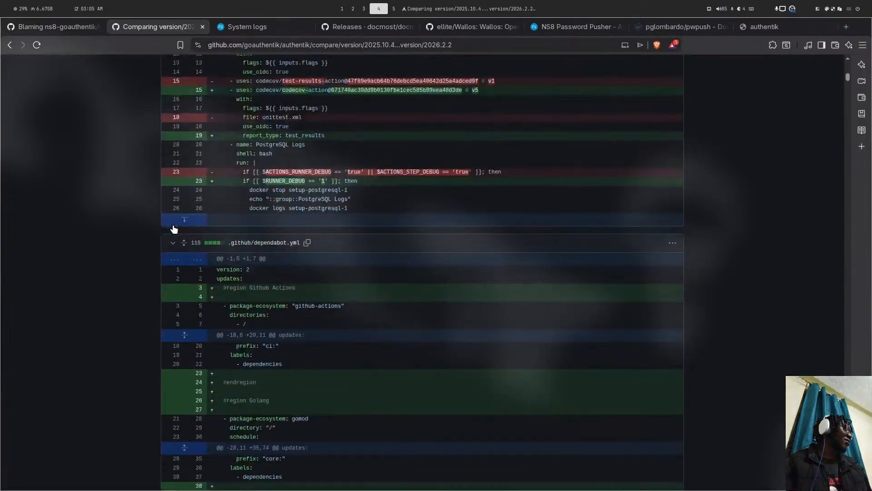
scroll(173, 230, "up", 11)
scroll(310, 152, "up", 20)
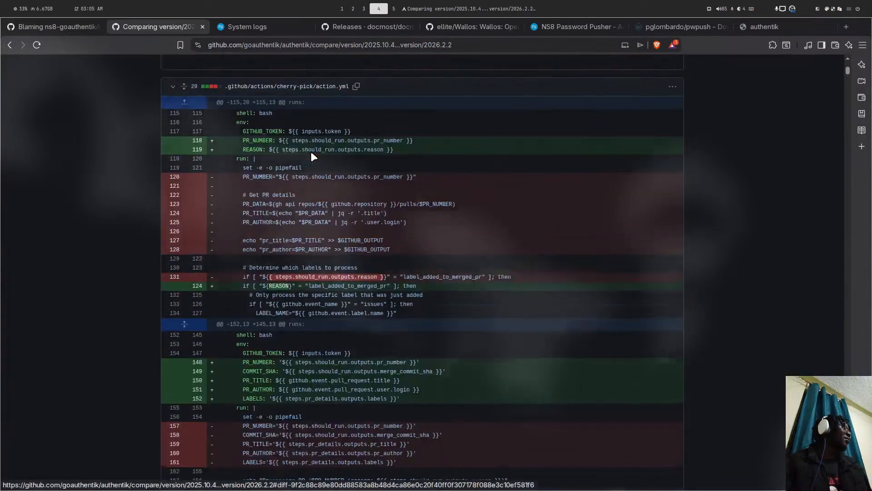
scroll(311, 152, "up", 2)
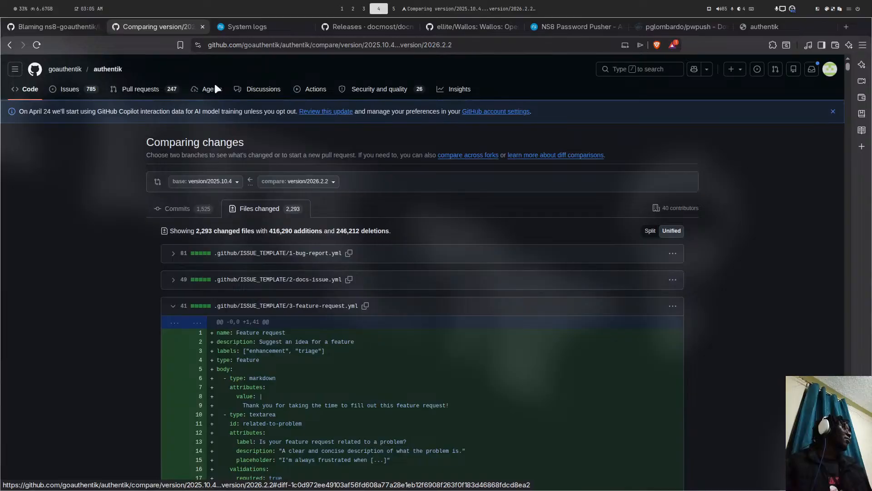
left_click(14, 44)
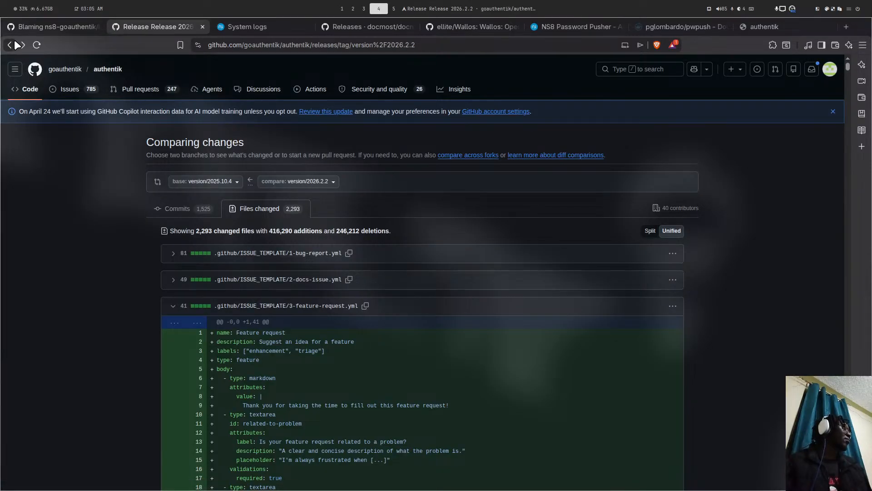
- Go from the authentik GitHub repo to the goauthentik.io docs' Installation and Configuration section
left_click(14, 44)
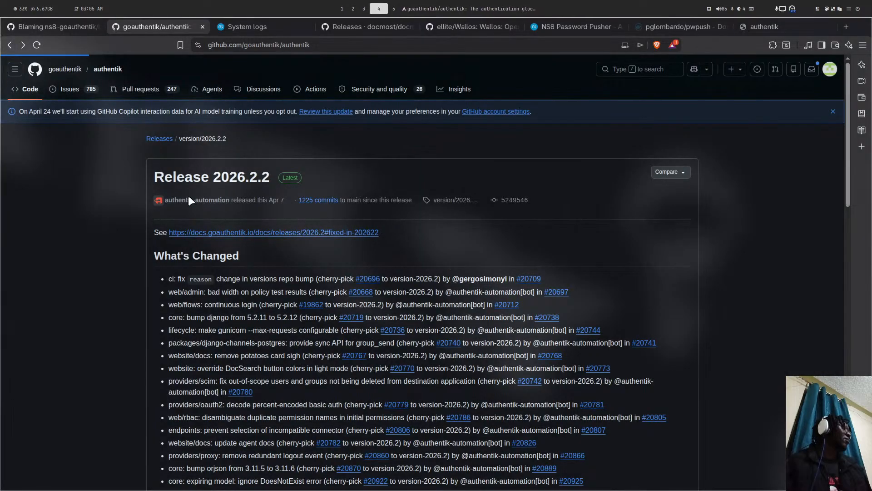
scroll(199, 220, "down", 6)
scroll(199, 219, "up", 12)
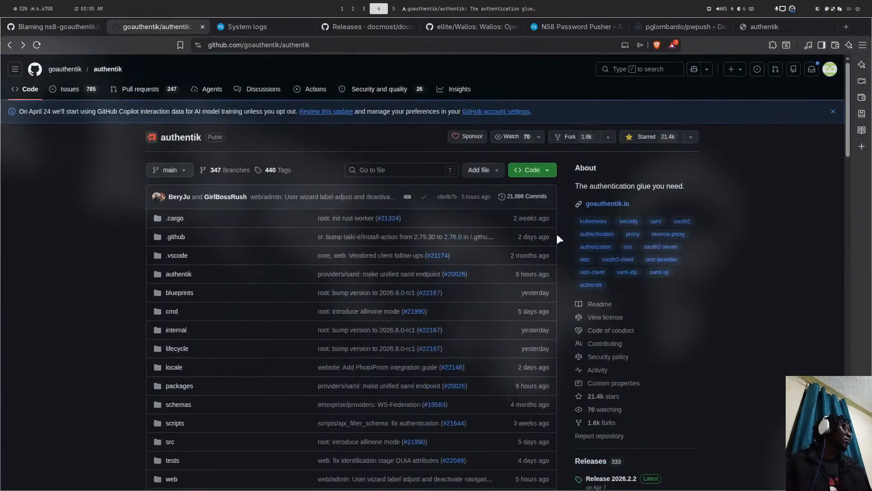
scroll(600, 269, "down", 5)
left_click(598, 262)
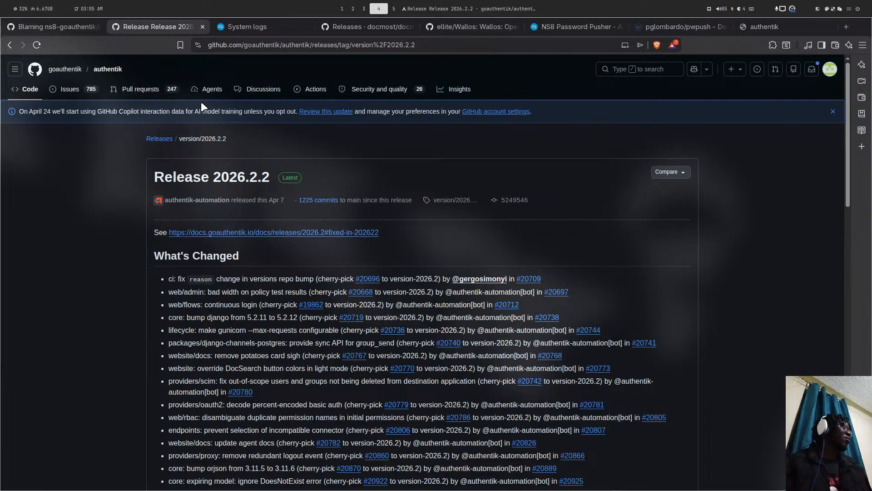
left_click(106, 71)
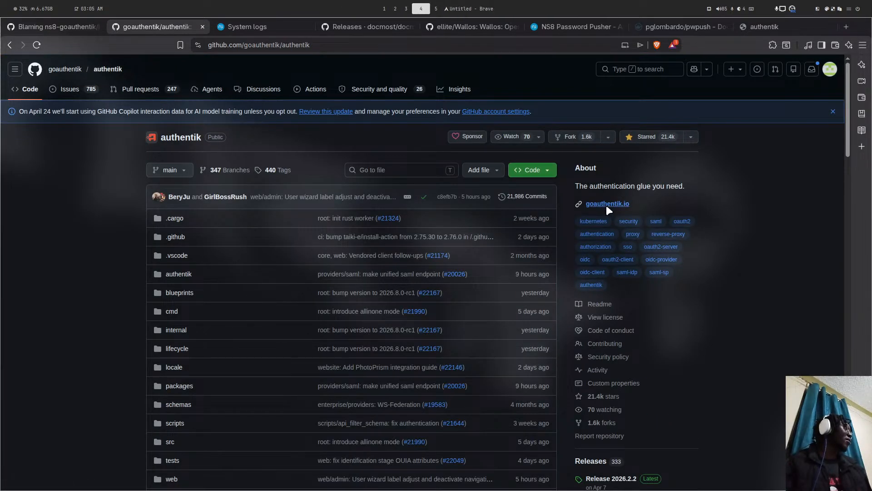
left_click(607, 204)
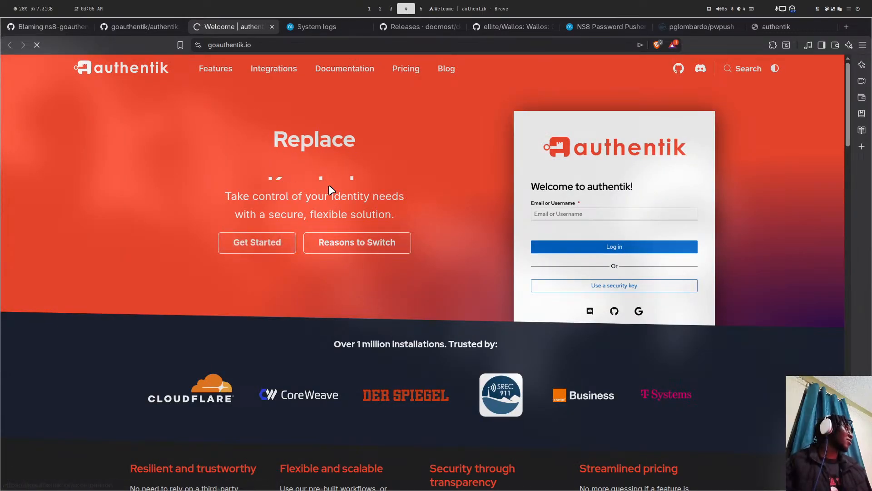
scroll(295, 165, "down", 4)
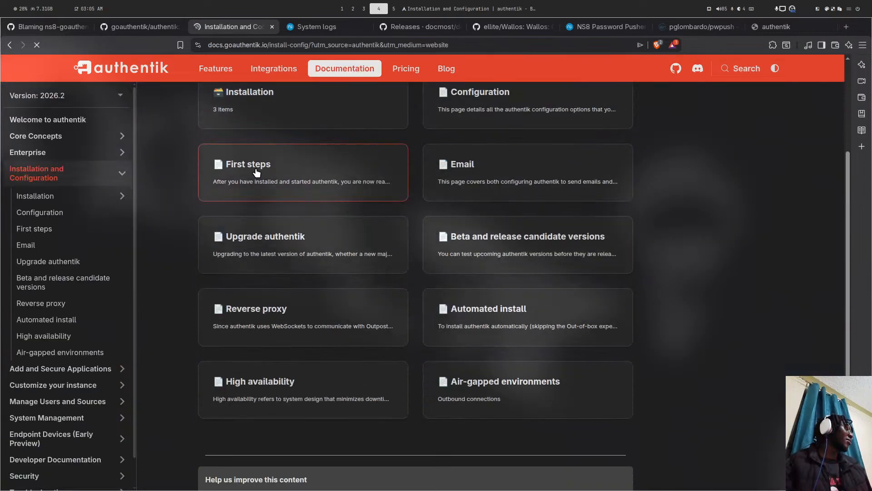
- Open the Upgrade authentik guide and read down through its considerations and Docker Compose steps
left_click(252, 235)
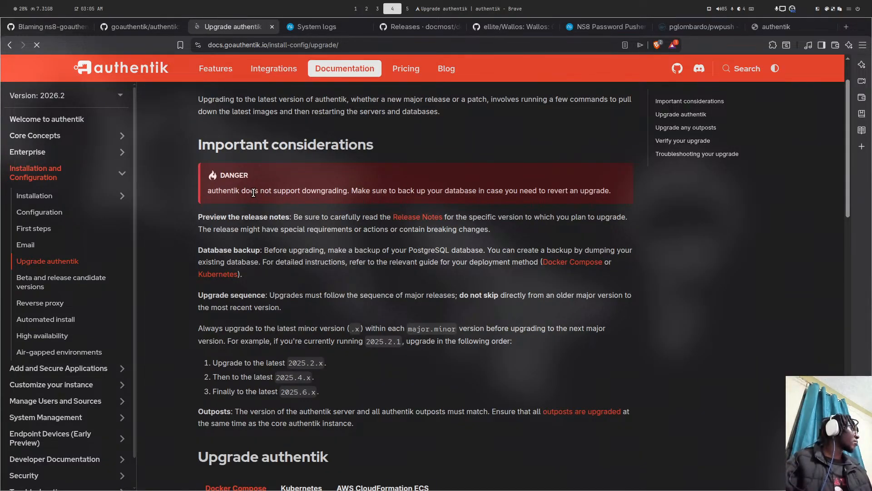
left_click_drag(254, 193, 415, 191)
scroll(269, 192, "down", 3)
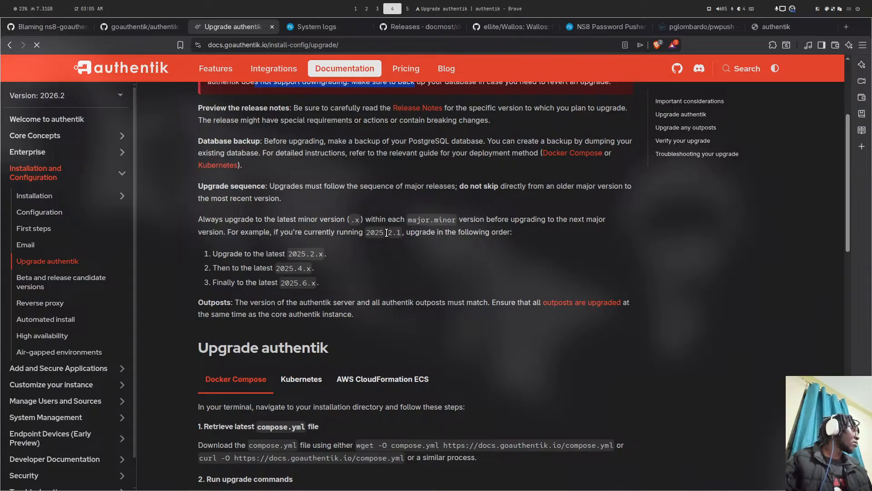
scroll(431, 230, "down", 2)
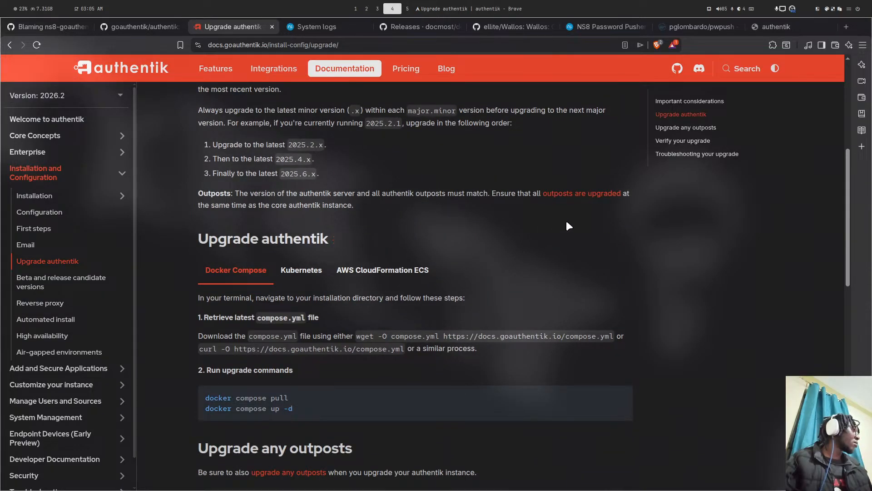
scroll(566, 220, "down", 10)
scroll(560, 224, "down", 5)
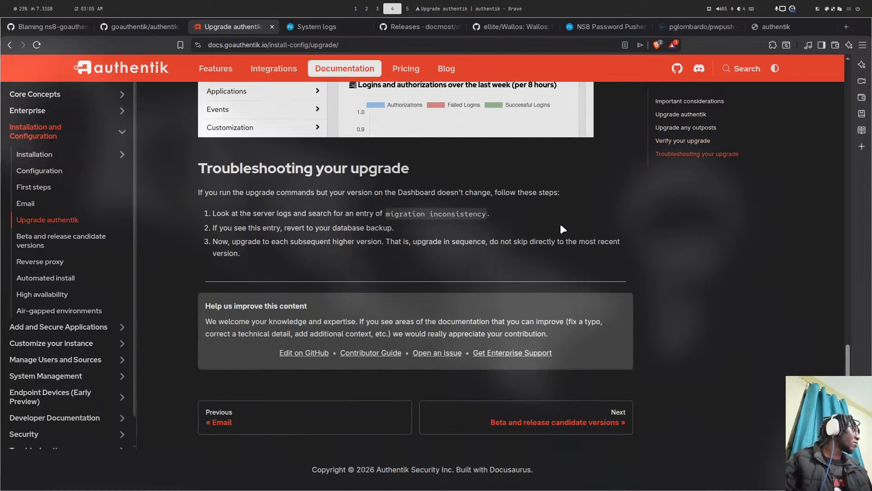
- Scroll back up through the upgrade guide to re-read the sequential minor-version upgrade requirements
scroll(560, 223, "up", 8)
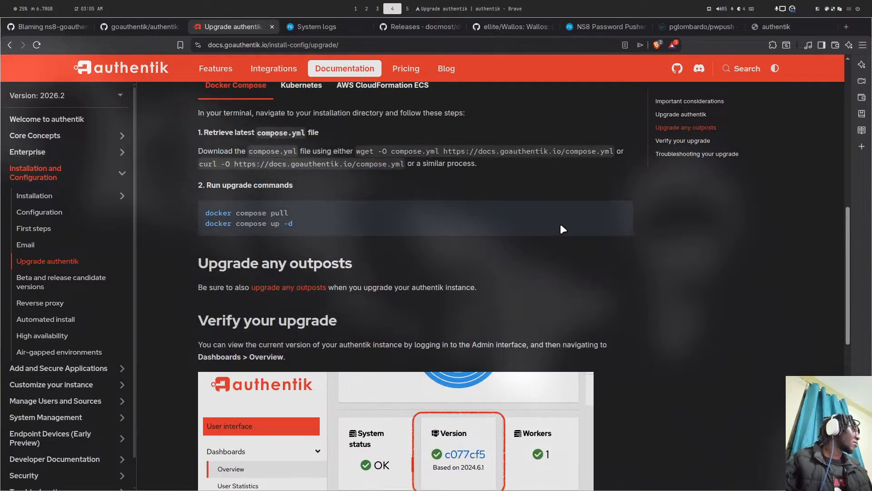
scroll(560, 224, "up", 2)
scroll(309, 282, "up", 3)
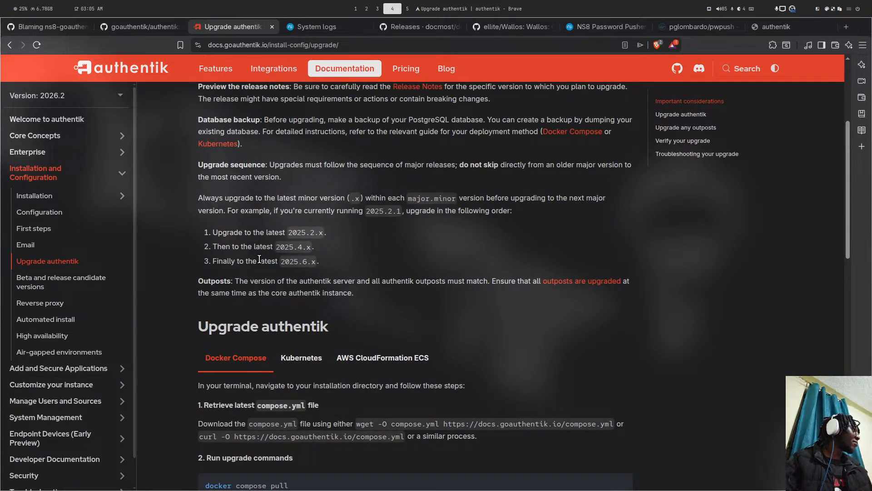
scroll(417, 247, "up", 3)
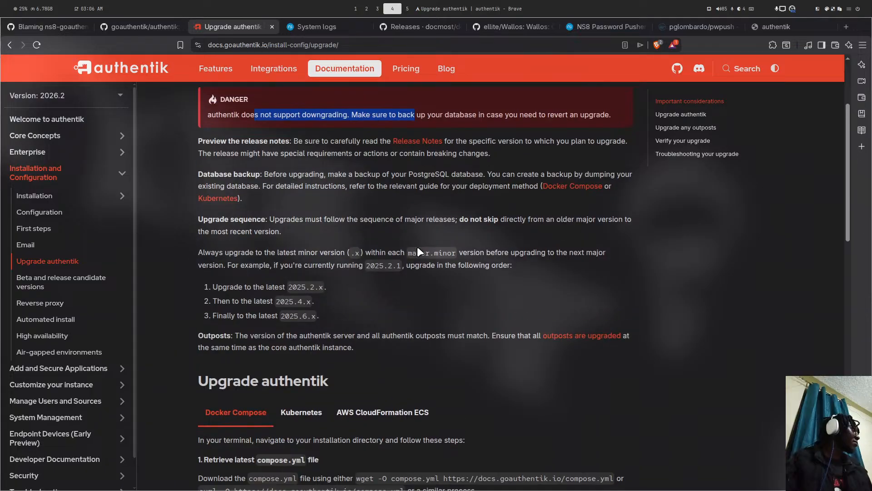
scroll(383, 251, "up", 2)
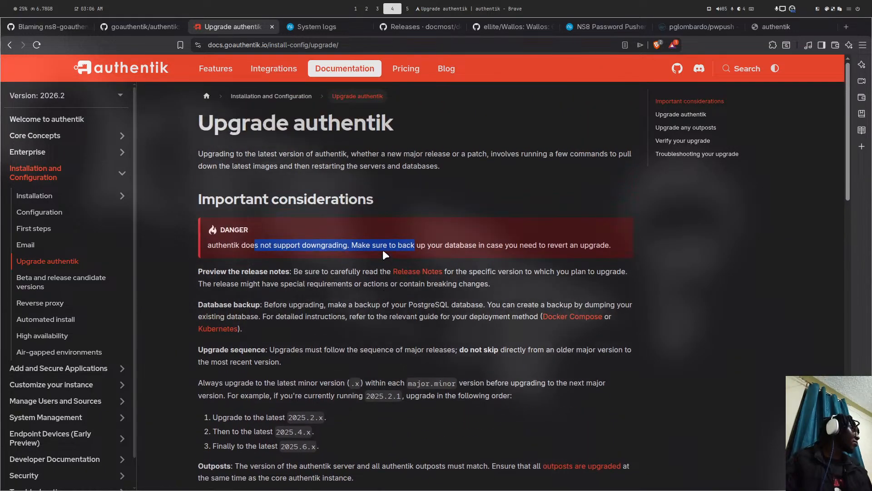
scroll(383, 251, "down", 10)
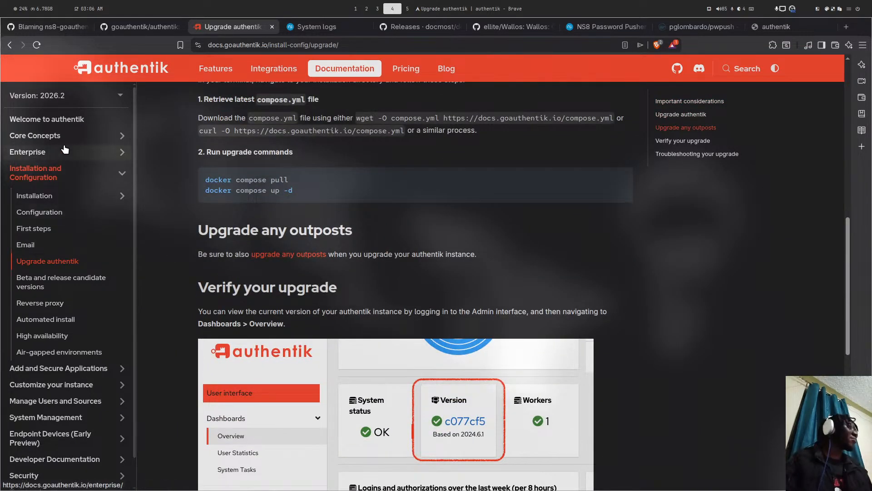
mouse_move(82, 97)
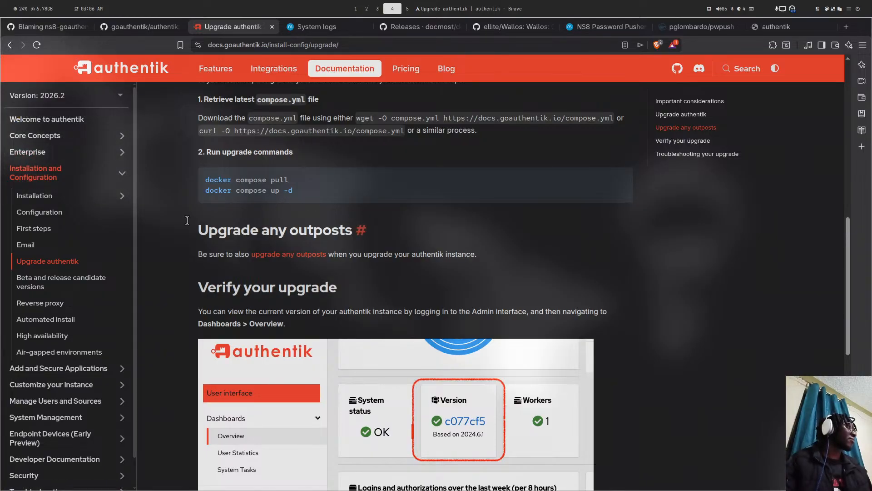
scroll(298, 206, "down", 10)
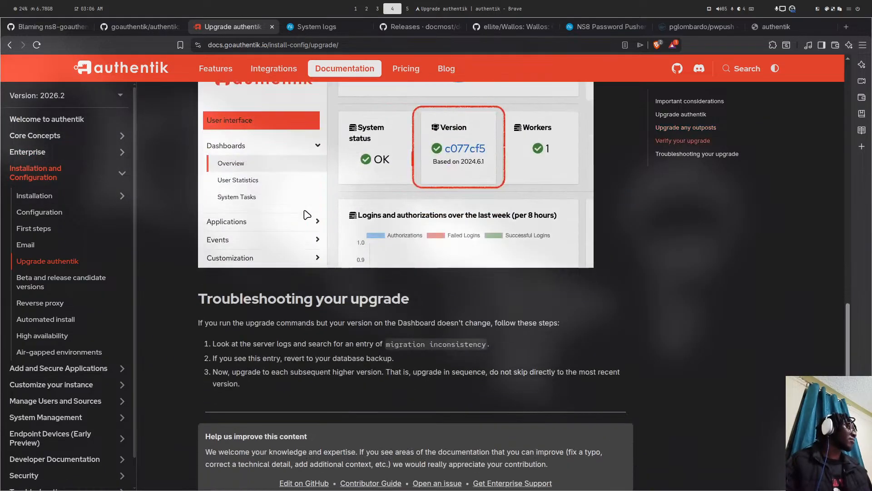
scroll(304, 210, "up", 8)
scroll(304, 209, "up", 5)
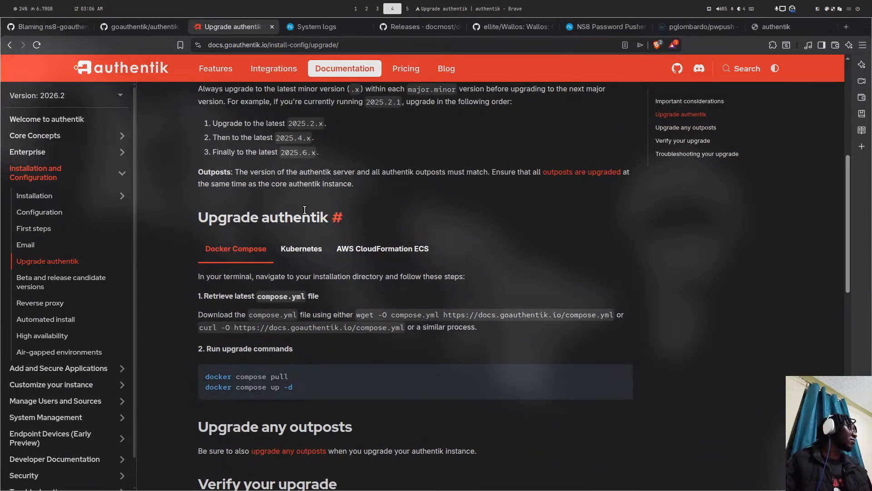
scroll(304, 210, "up", 1)
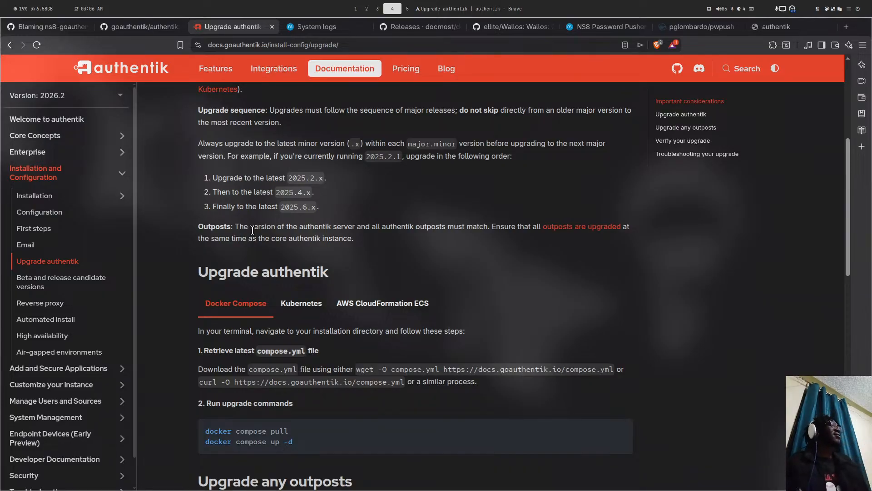
left_click_drag(281, 206, 311, 206)
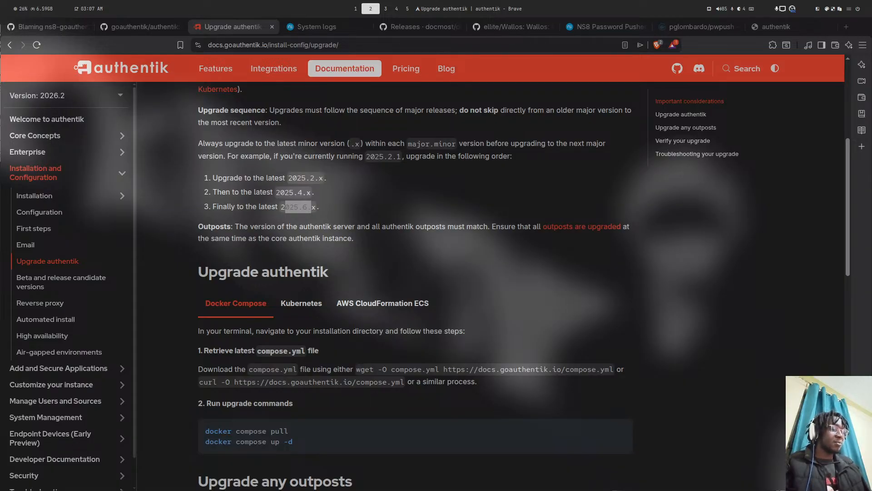
key("super+4")
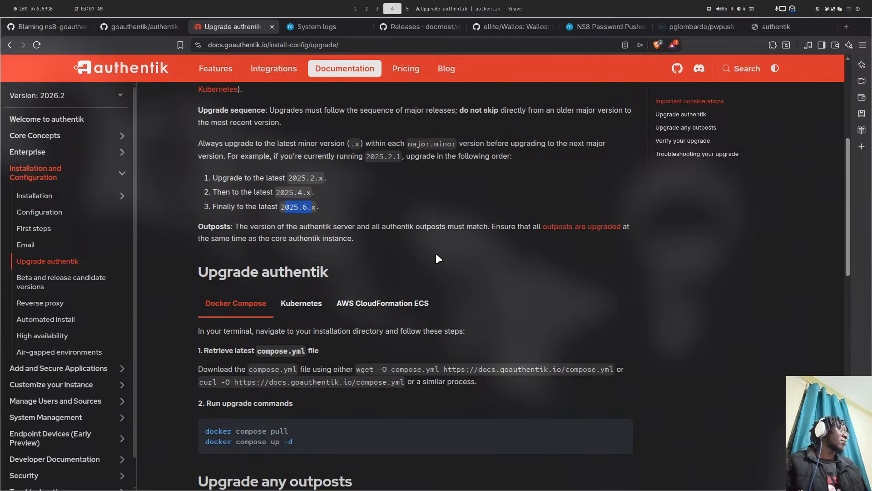
- Reload the authentik page to check whether the server has finished starting, then return to the system logs
left_click(334, 27)
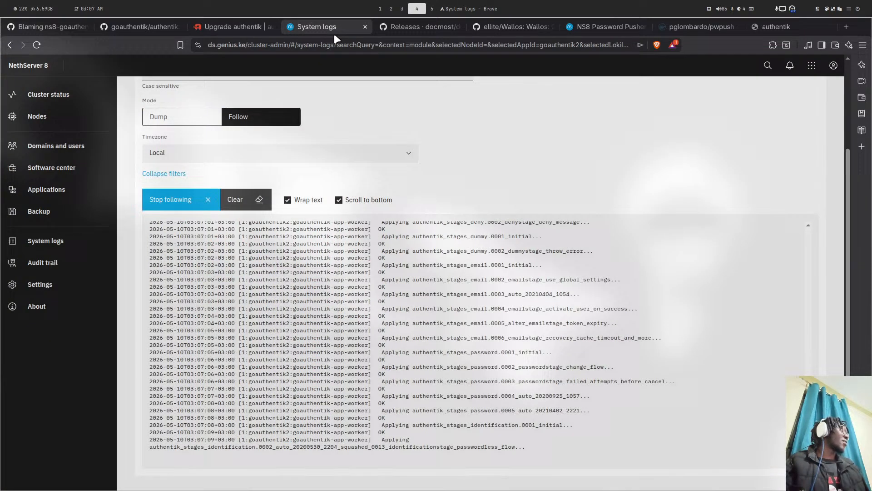
left_click(750, 27)
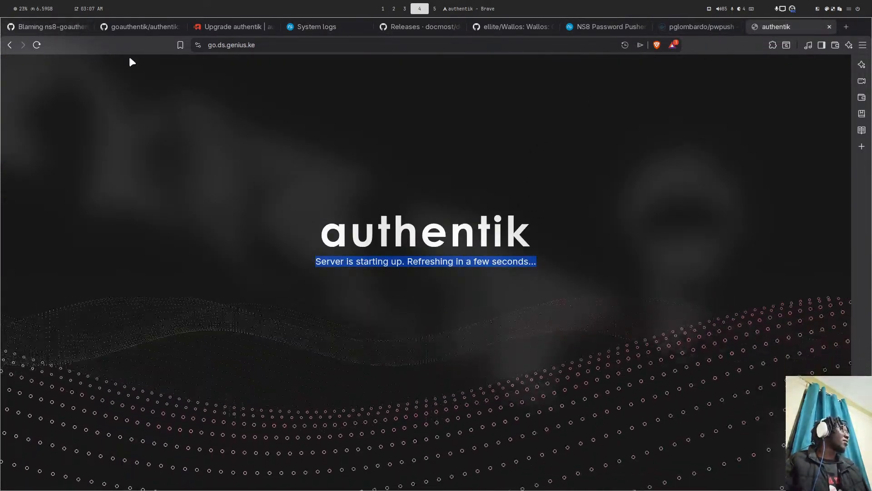
left_click(38, 46)
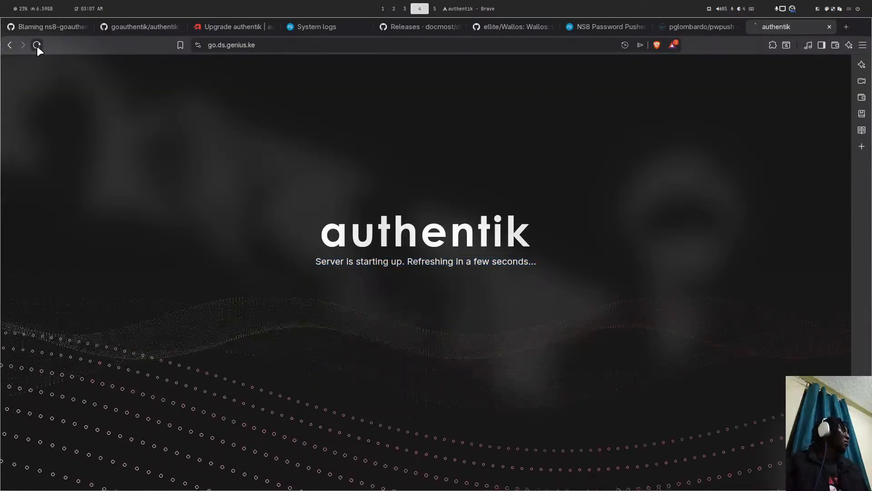
left_click(312, 29)
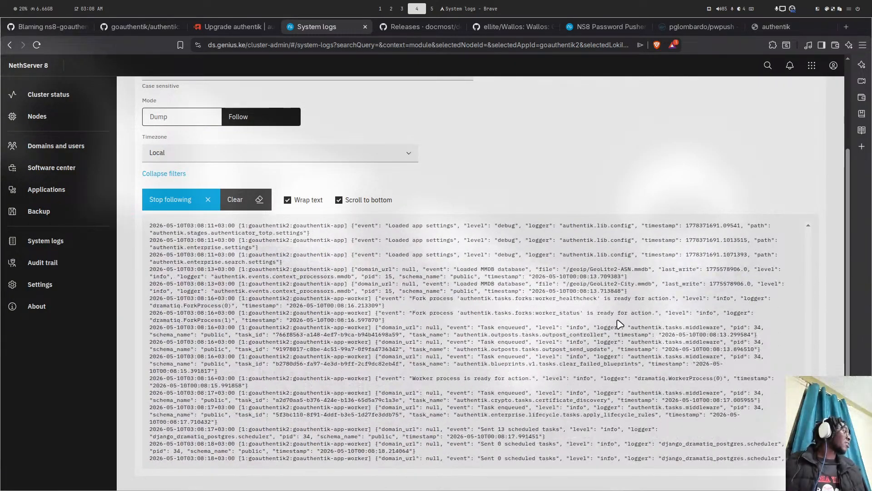
- Turn off 'Scroll to bottom' and highlight the SECRET_KEY length warning in the logs
left_click(339, 201)
scroll(426, 356, "up", 10)
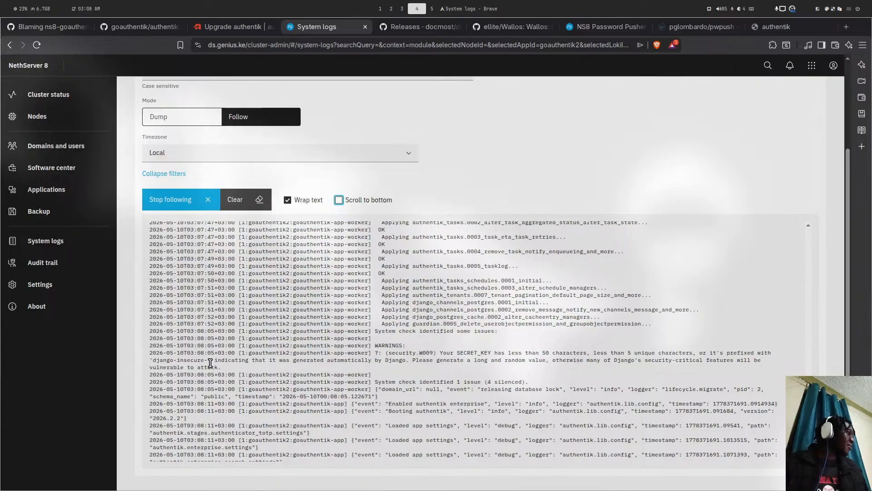
left_click_drag(190, 359, 328, 360)
left_click(328, 360)
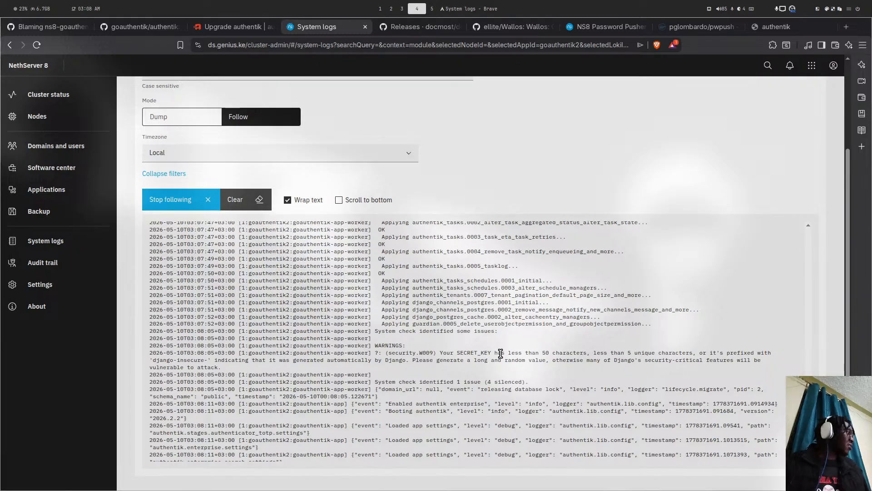
left_click_drag(448, 354, 577, 353)
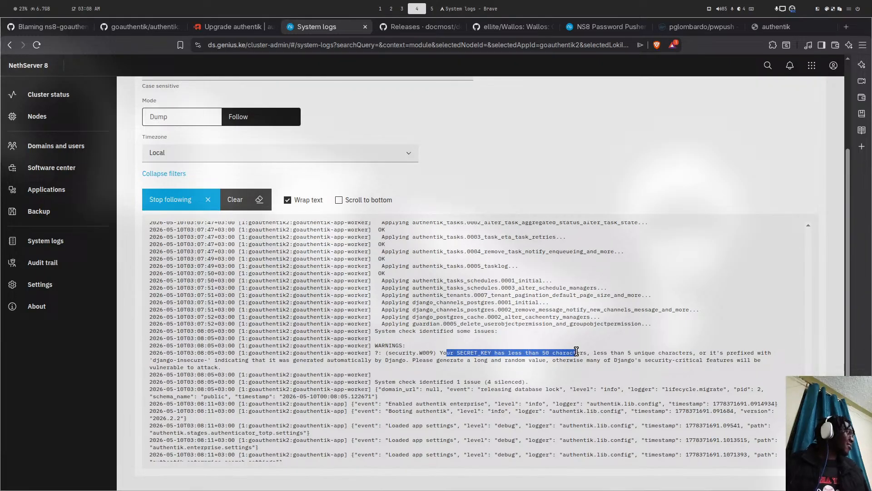
left_click(435, 351)
- In the terminal, move into the ns8-goauthentik project folder and launch Neovim
key("super+1")
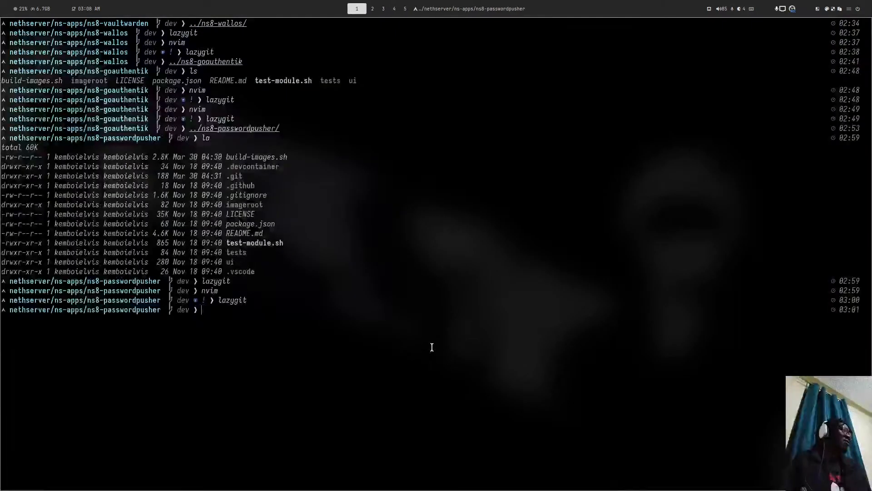
type(".")
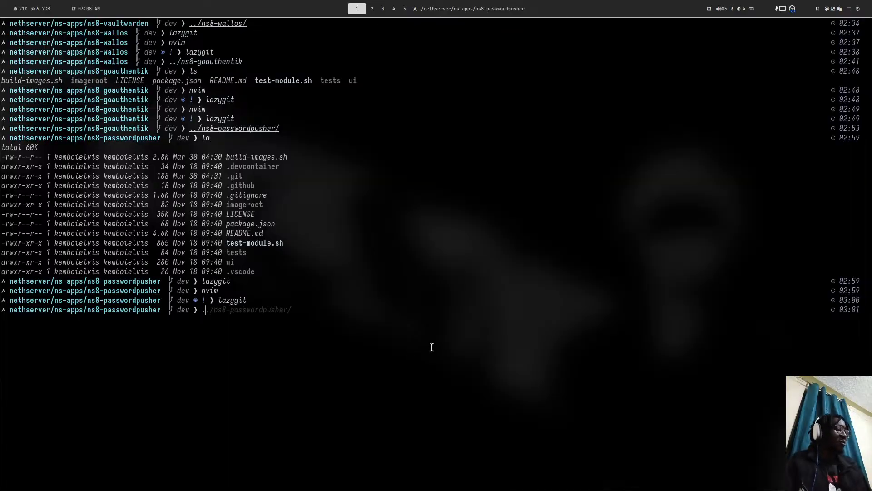
type("./ns8")
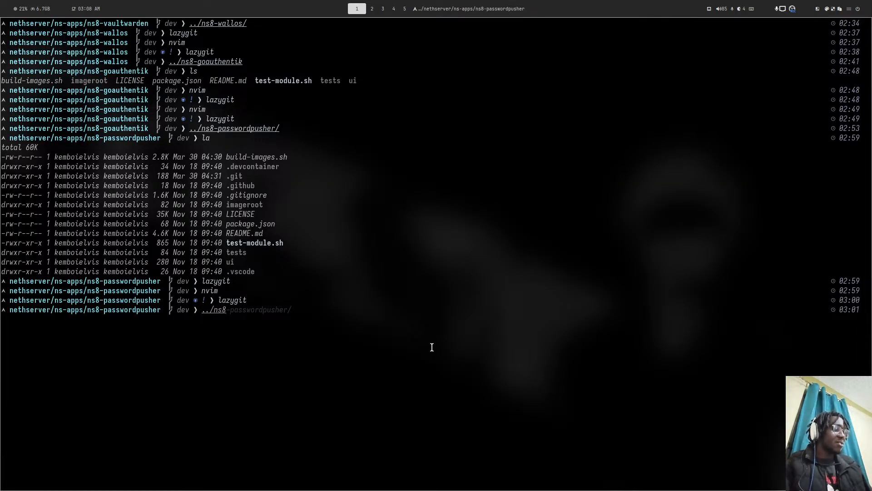
type("-g")
key("Right")
key("Return")
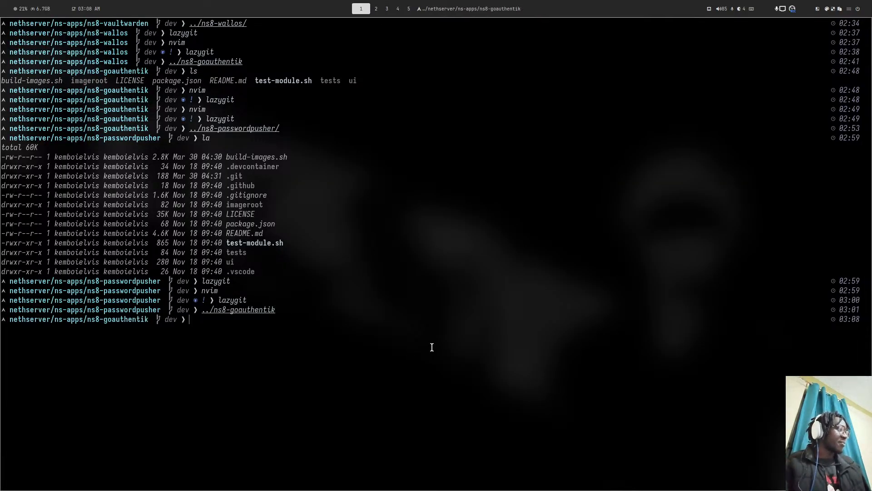
type("nvim")
key("Return")
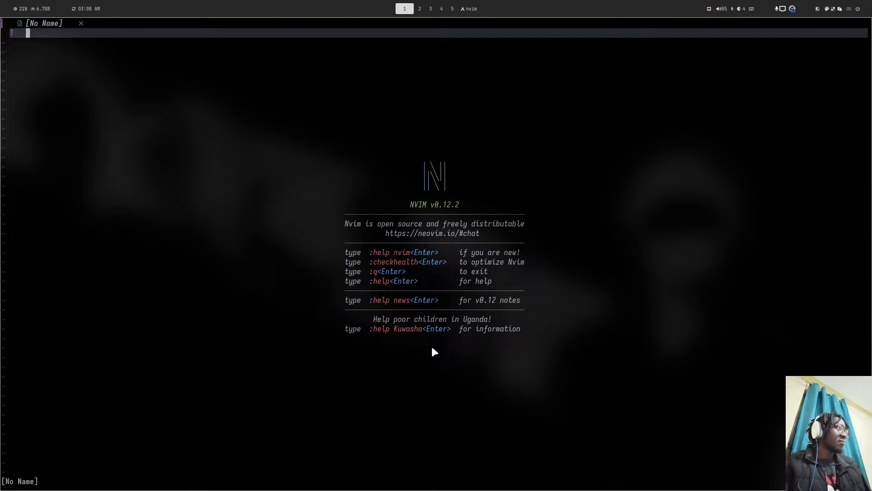
- Open the create-module 20configure script and locate the token_hex(16) secret key length
key("space")
key("space")
type("creat")
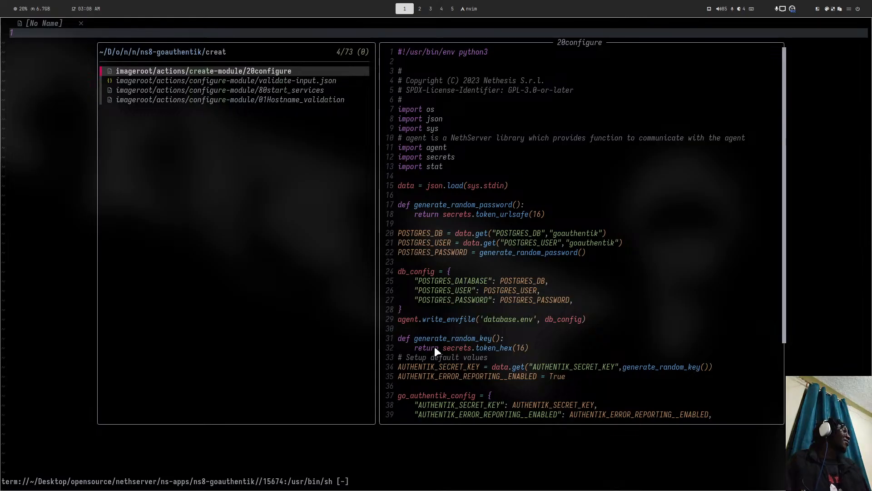
key("Return")
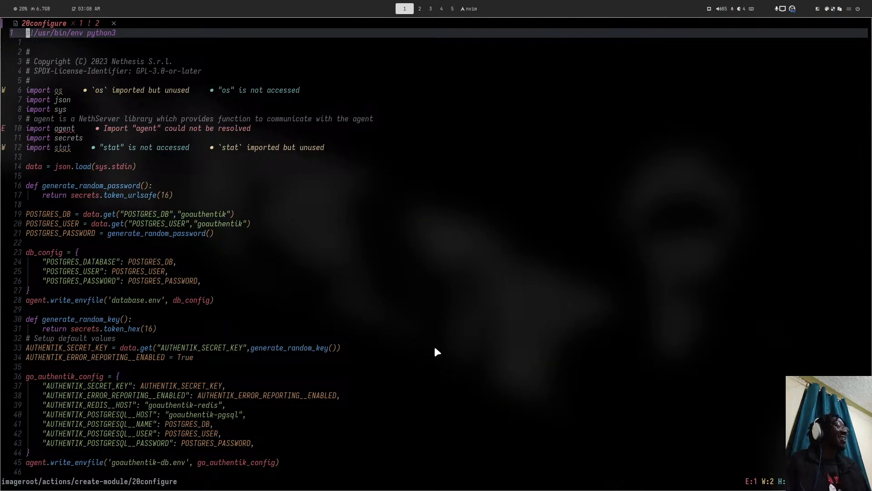
left_click(175, 386)
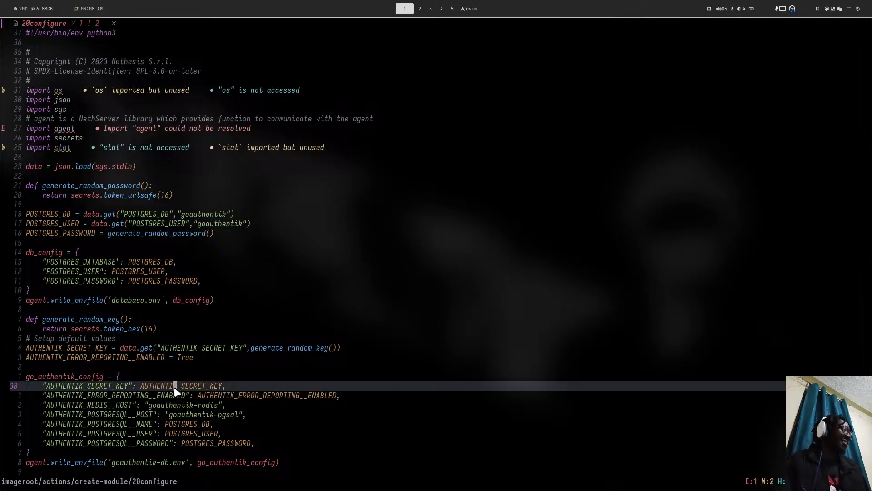
left_click(280, 348)
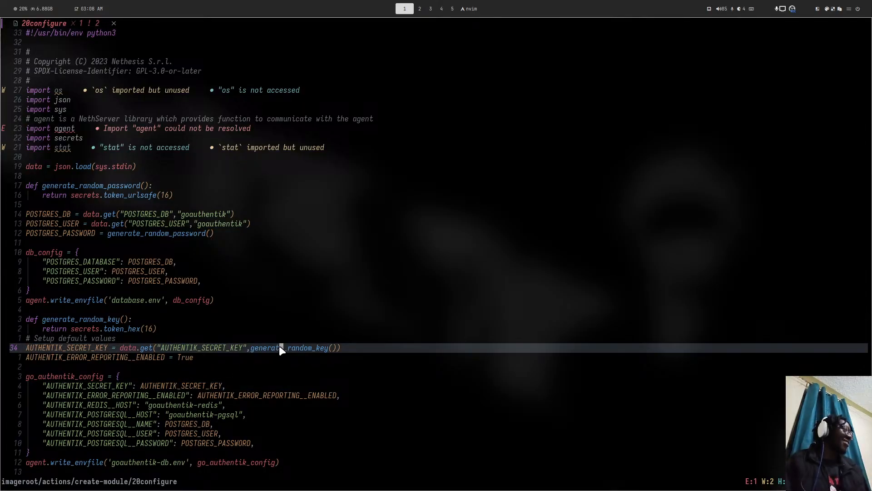
left_click(151, 326)
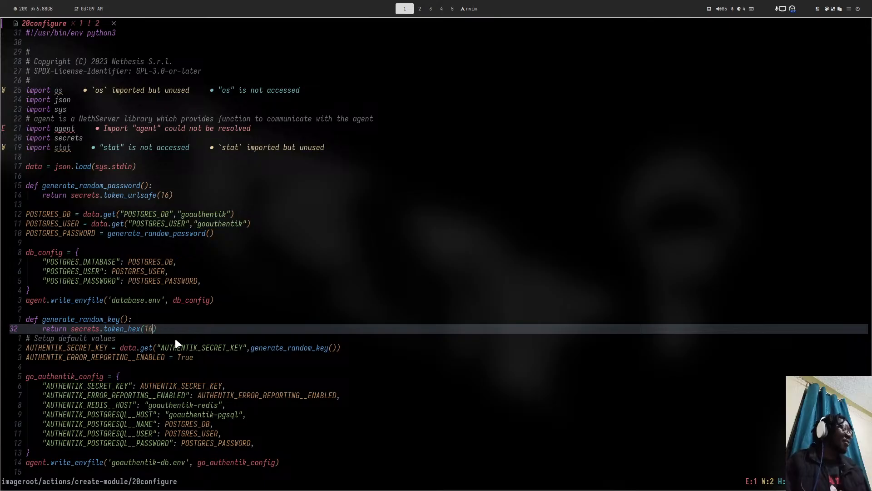
- Change token_hex(16) to token_hex(65), save 20configure with :w, and quit Neovim
key("i")
key("BackSpace")
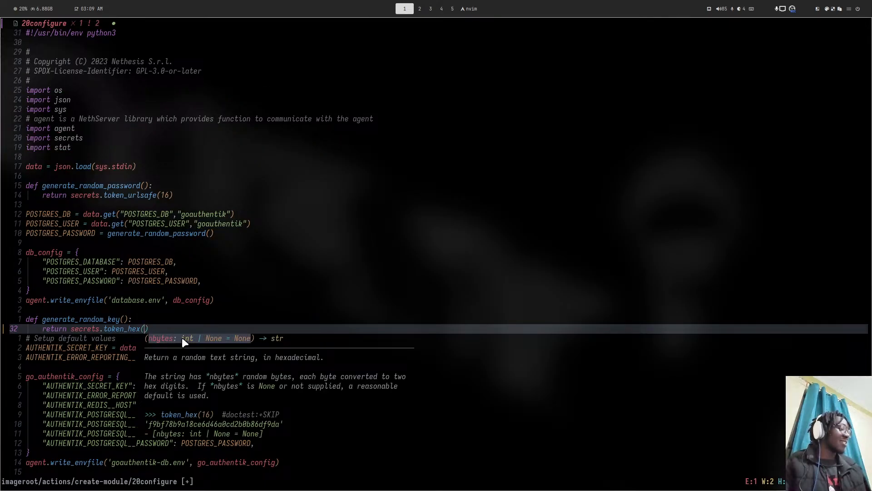
type("2")
key("BackSpace")
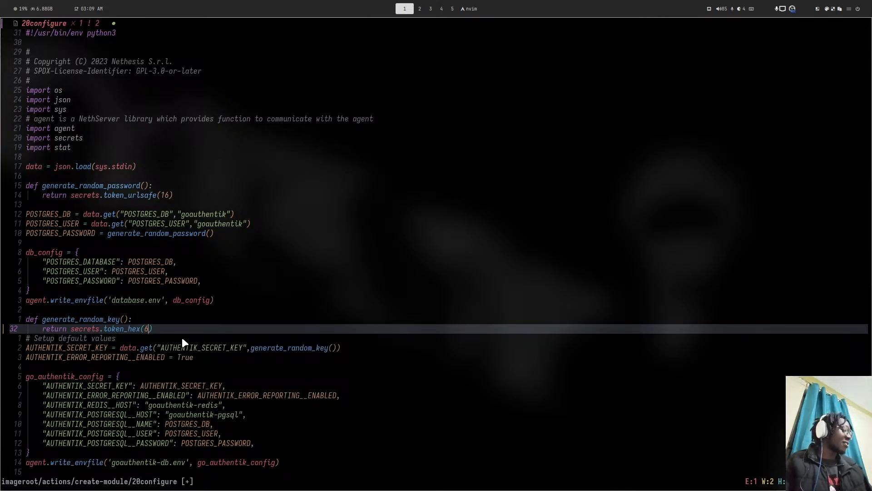
type("5")
key("Escape")
key("shift+semicolon")
type("w")
key("Return")
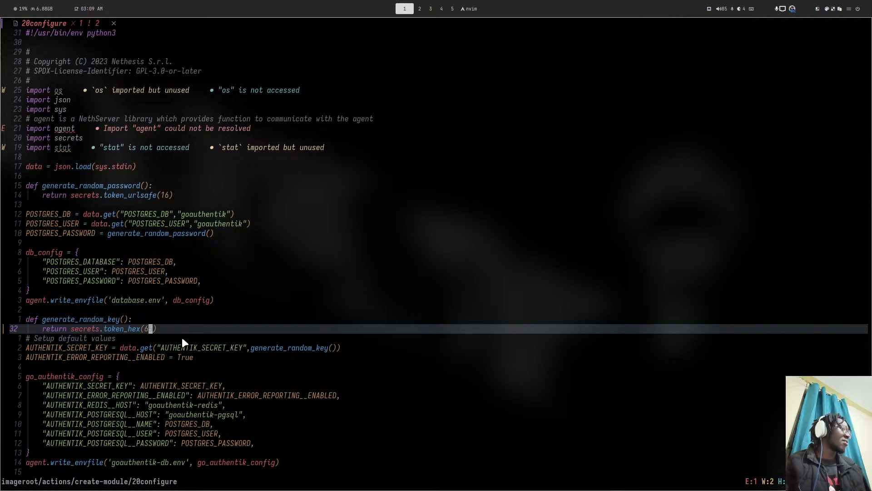
key("shift+semicolon")
type("q")
key("Return")
- Launch lazygit and stage the modified create-module folder
type("la")
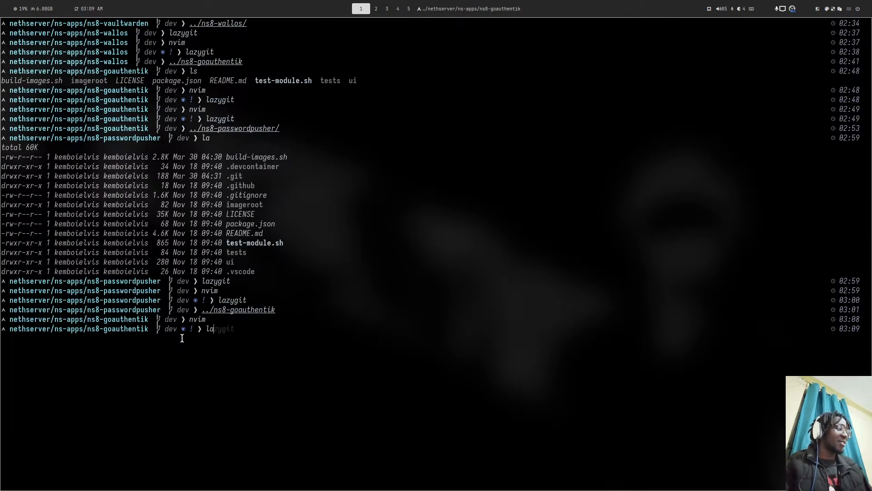
key("Right")
key("Return")
key("space")
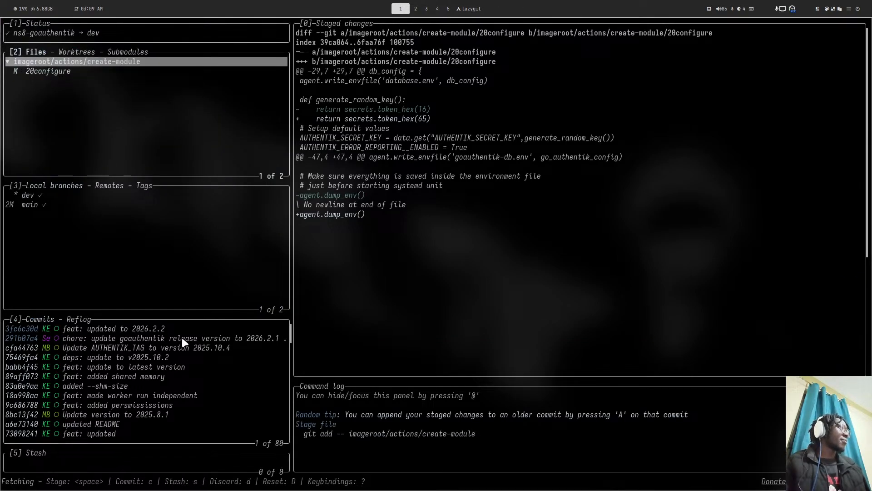
- Commit with summary 'fix: updated the secret key to be longer than 50 characters' and push it
type("cfea")
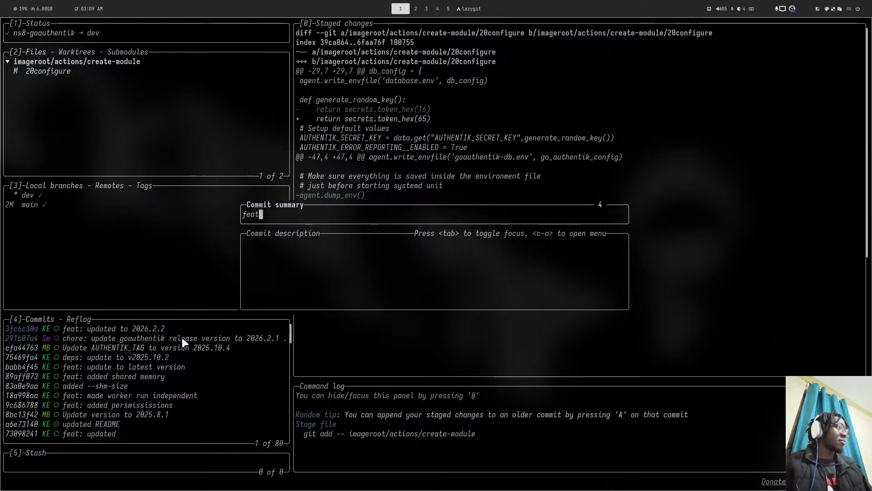
key("BackSpace")
key("BackSpace")
key("BackSpace")
type("fixx")
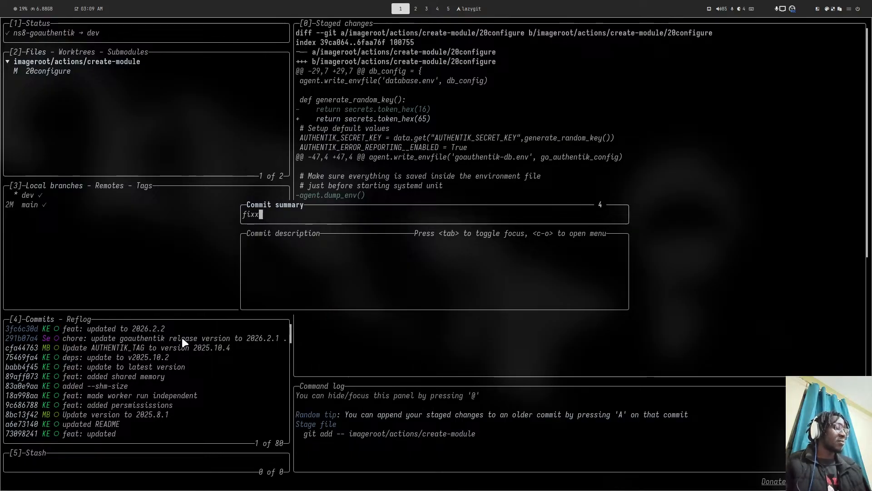
key("BackSpace")
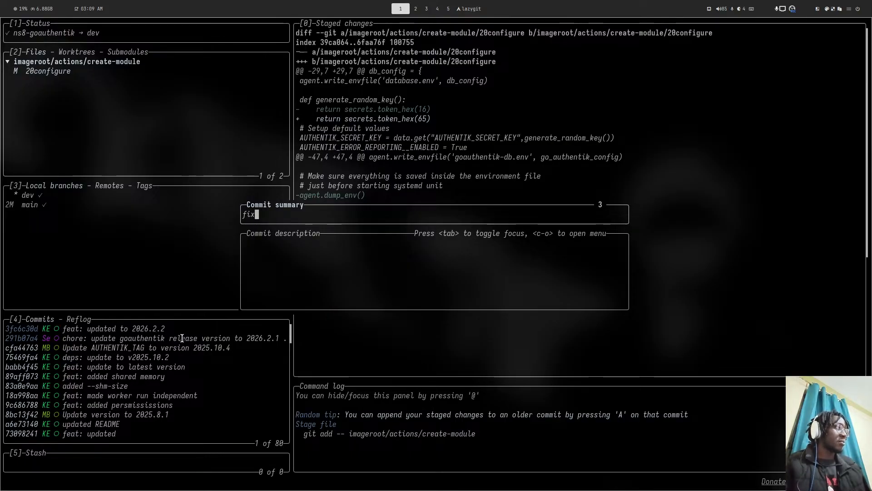
type(": ")
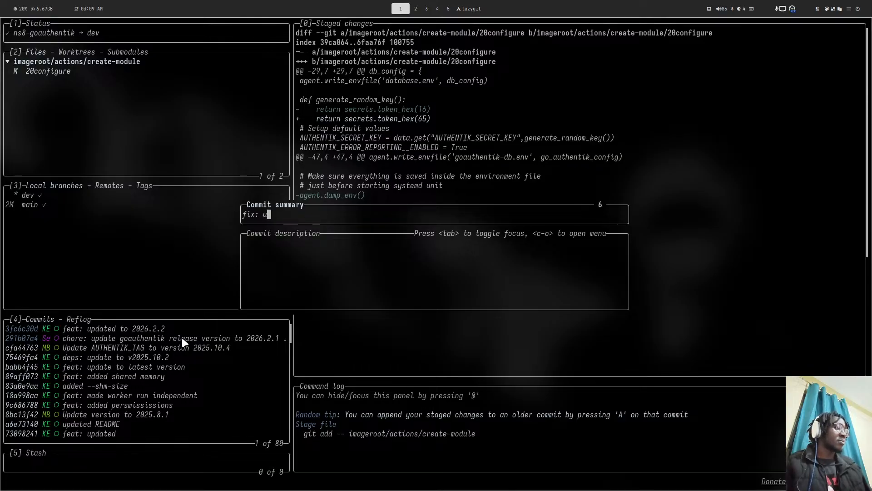
type("updated te")
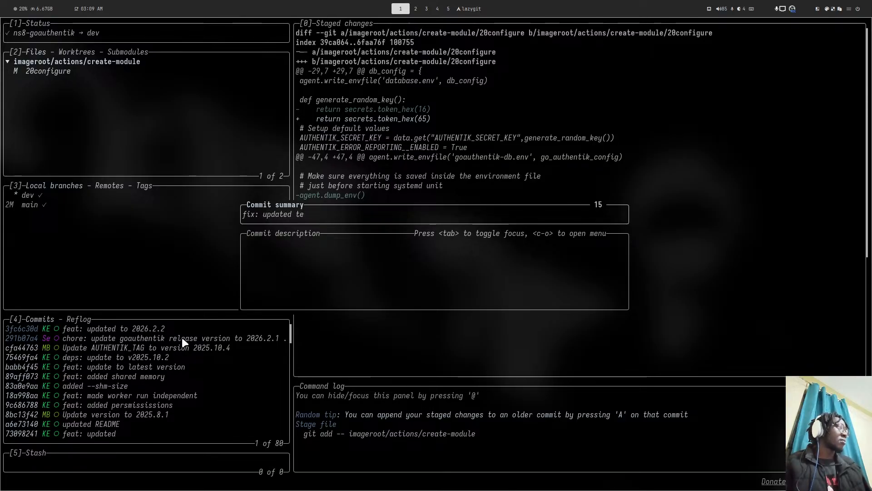
key("BackSpace")
type("he s")
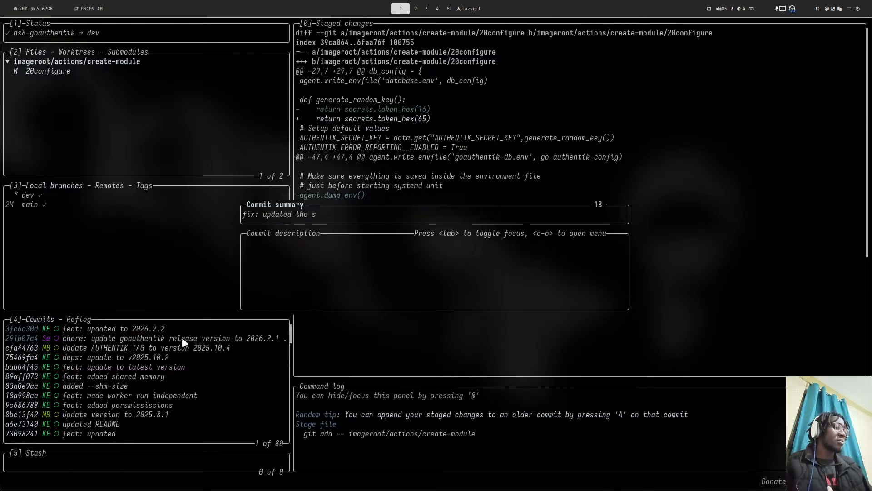
type("ecret key ")
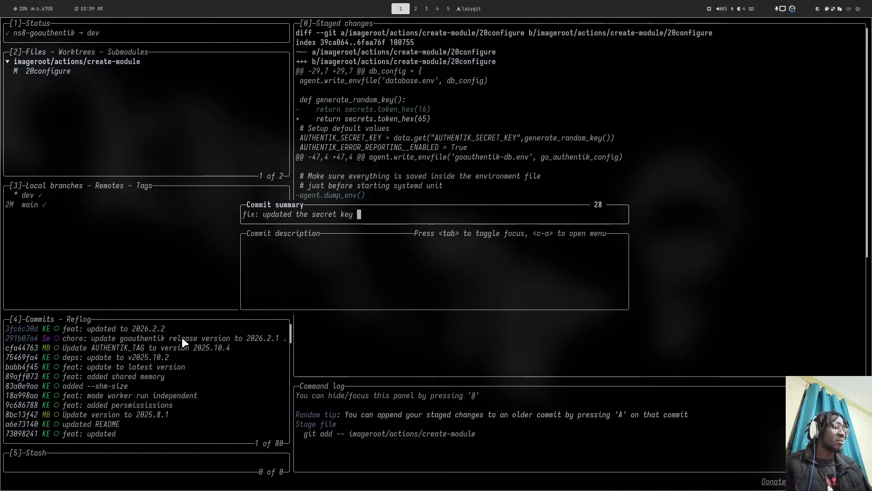
type("to be ")
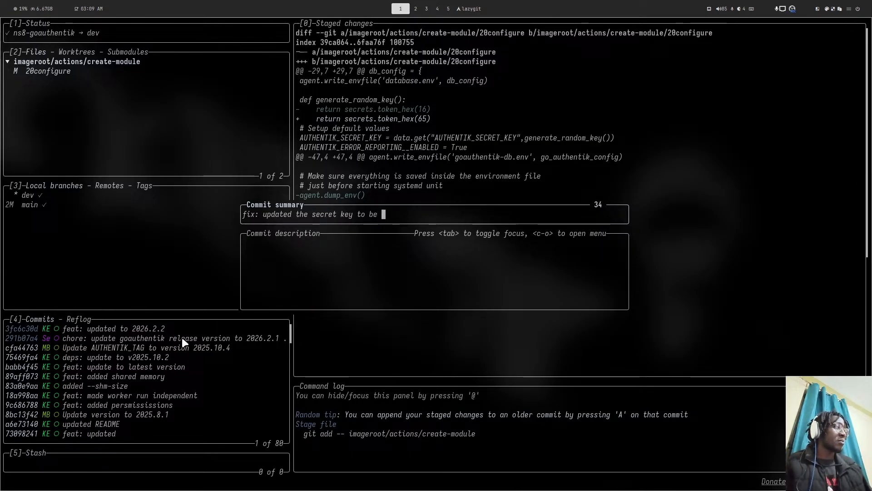
type("lo")
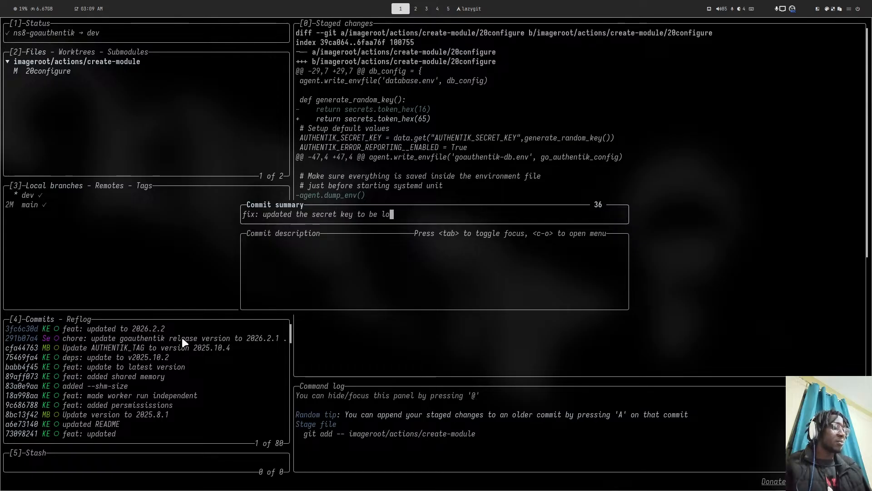
type("nger tha")
type("n ")
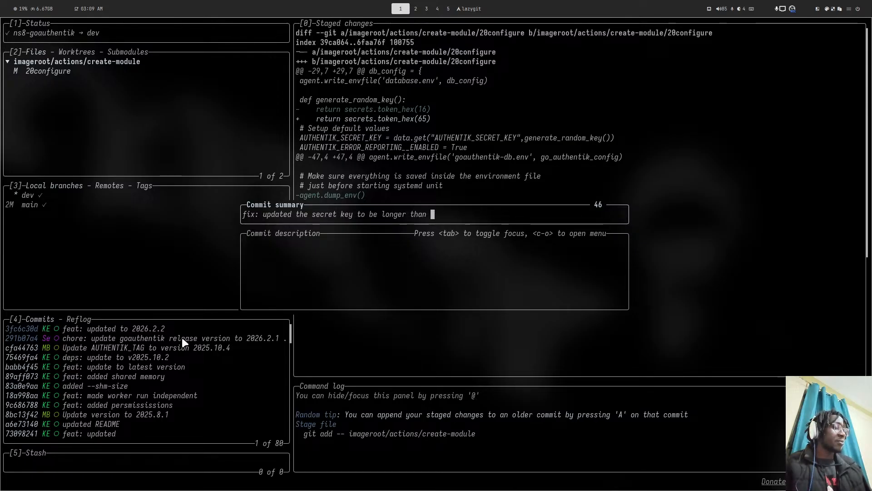
type("50 ")
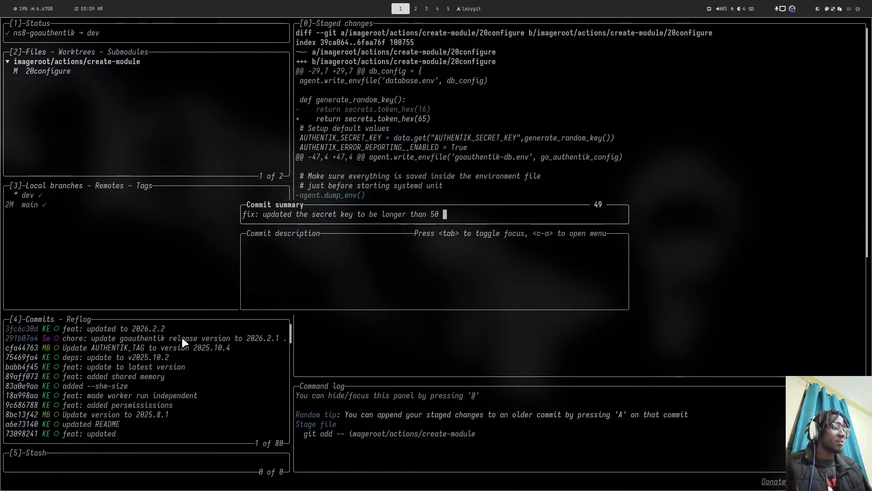
type("characters")
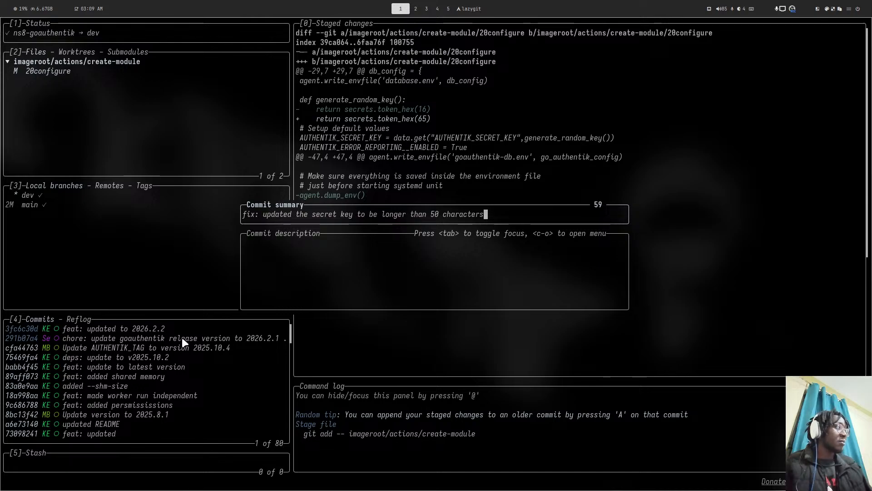
key("Return")
key("shift+p")
key("1")
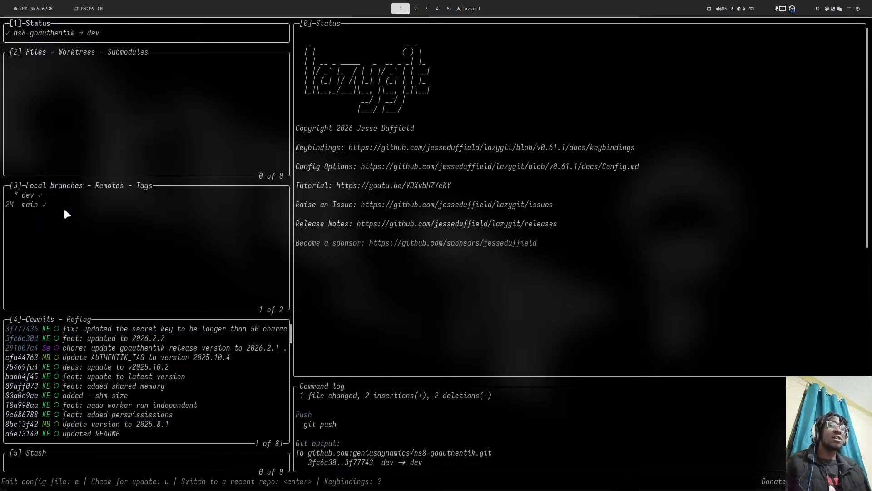
- Quit lazygit, then recheck the authentik page and the NethServer system logs in the browser
key("q")
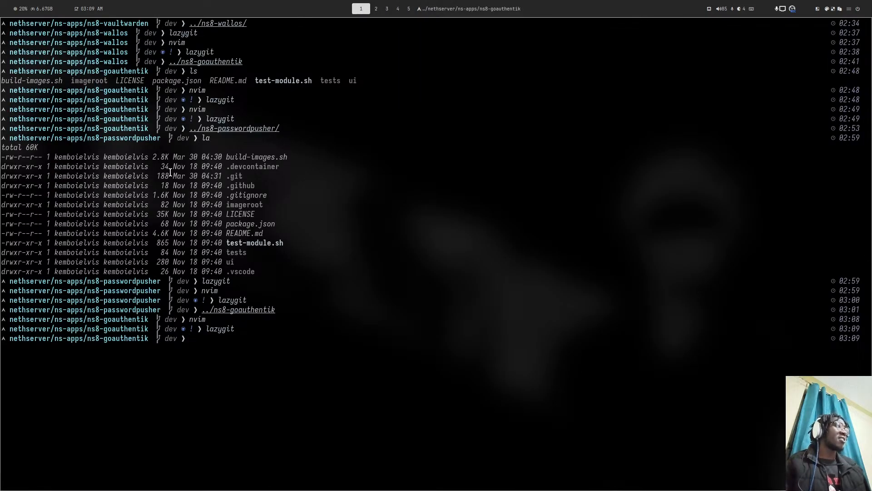
key("super+4")
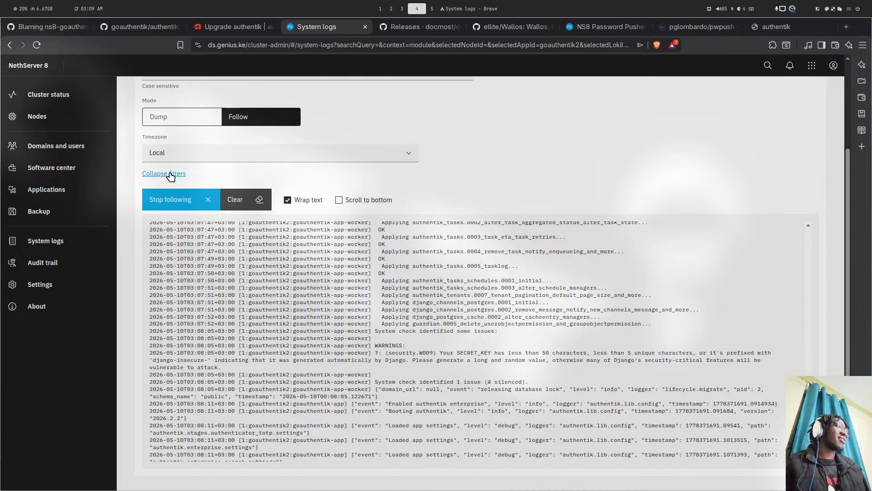
left_click(768, 29)
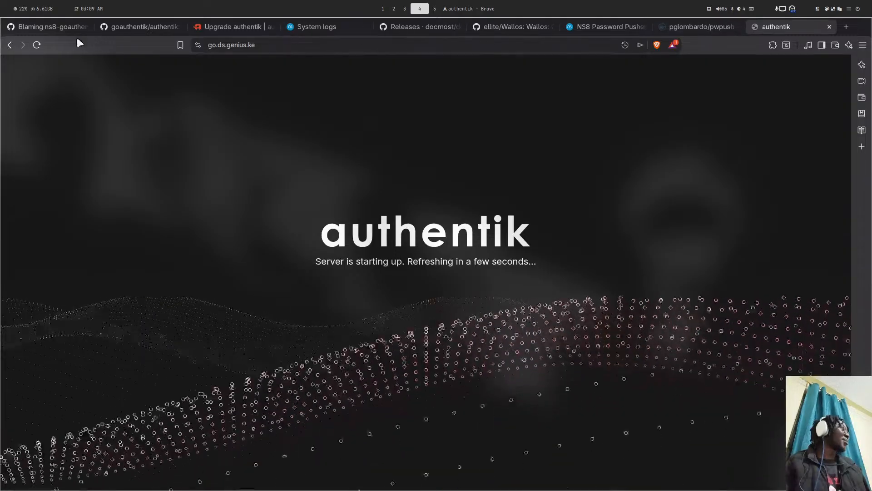
left_click(36, 44)
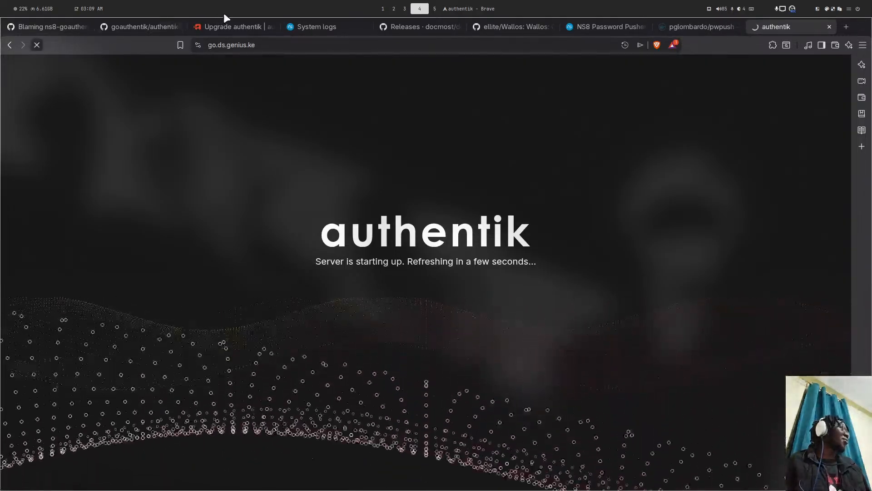
left_click(339, 26)
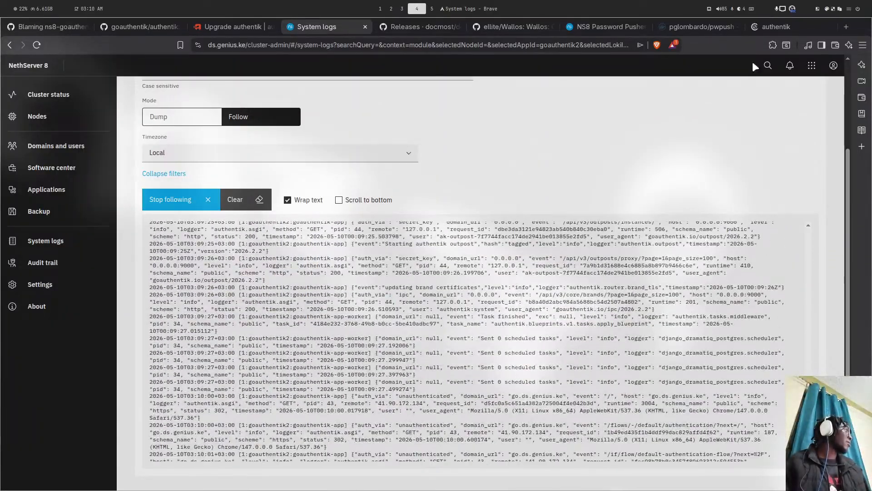
left_click(780, 23)
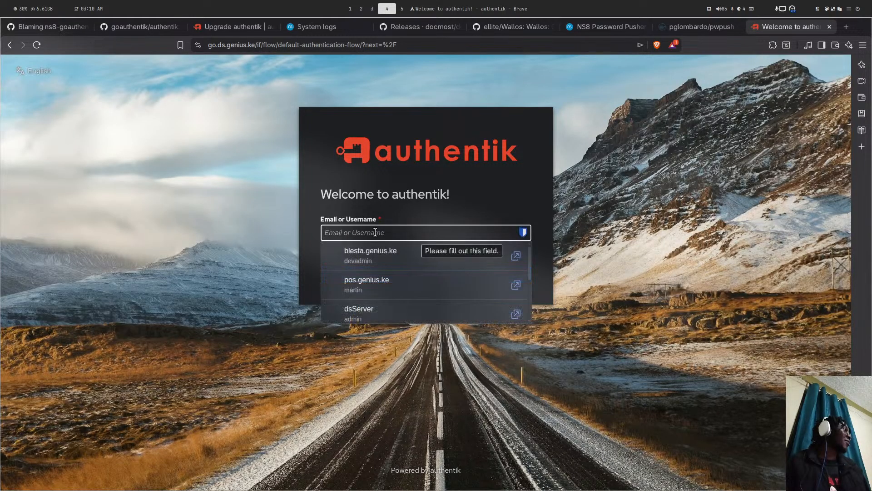
left_click(530, 158)
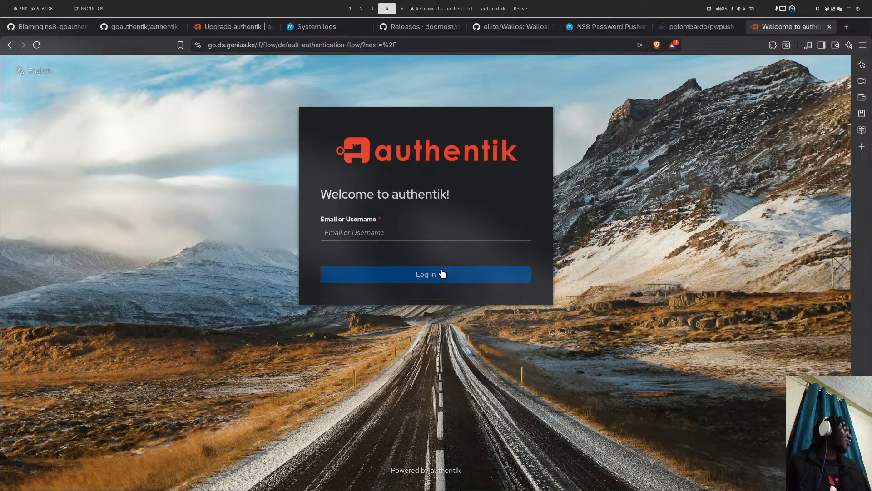
- Open the authentik First steps documentation page and scroll through it
left_click(232, 26)
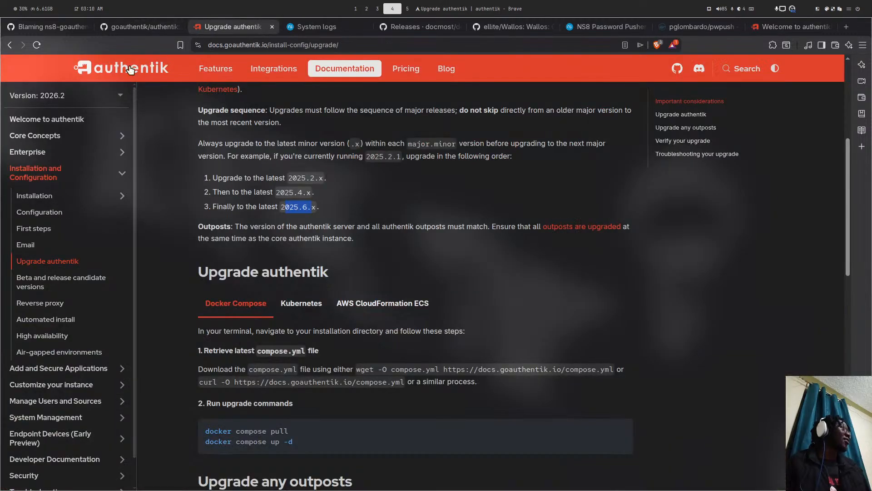
left_click(46, 233)
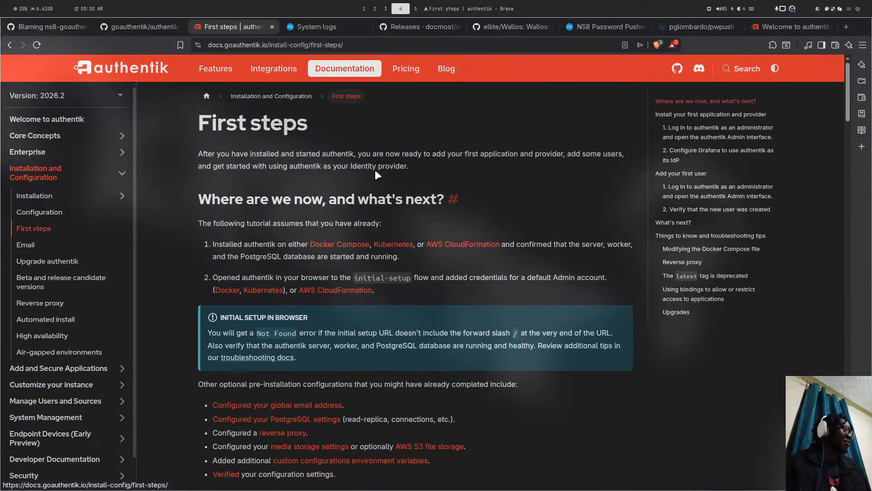
scroll(362, 198, "down", 10)
scroll(362, 199, "down", 5)
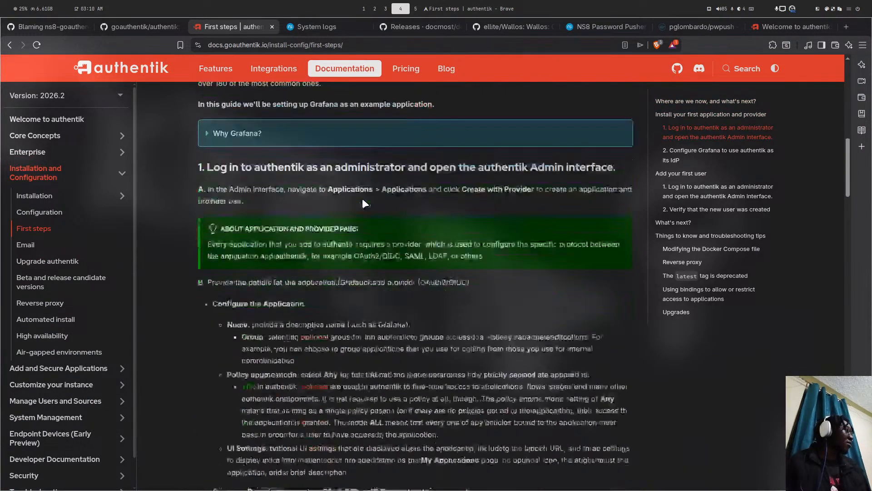
scroll(362, 198, "up", 2)
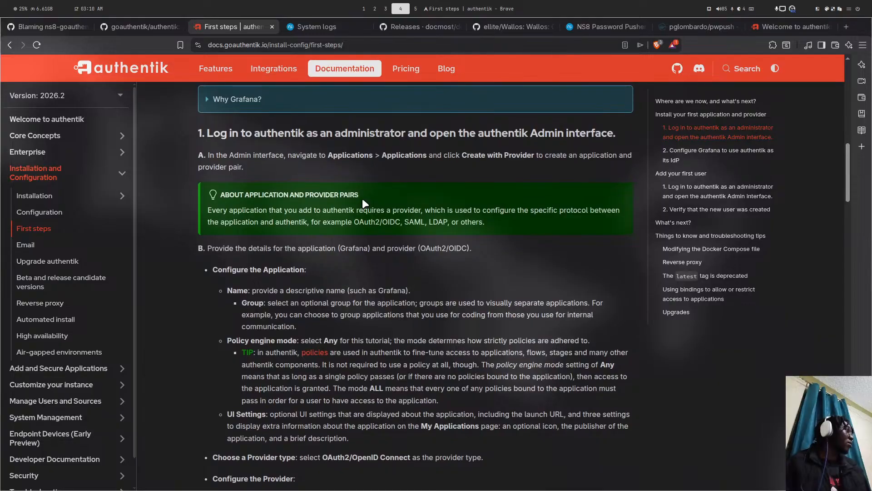
scroll(362, 199, "up", 3)
scroll(362, 199, "up", 4)
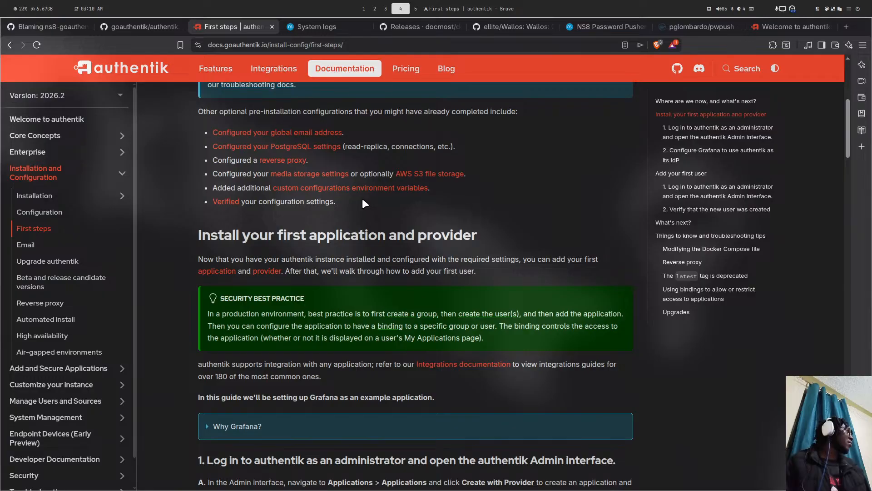
scroll(362, 203, "up", 6)
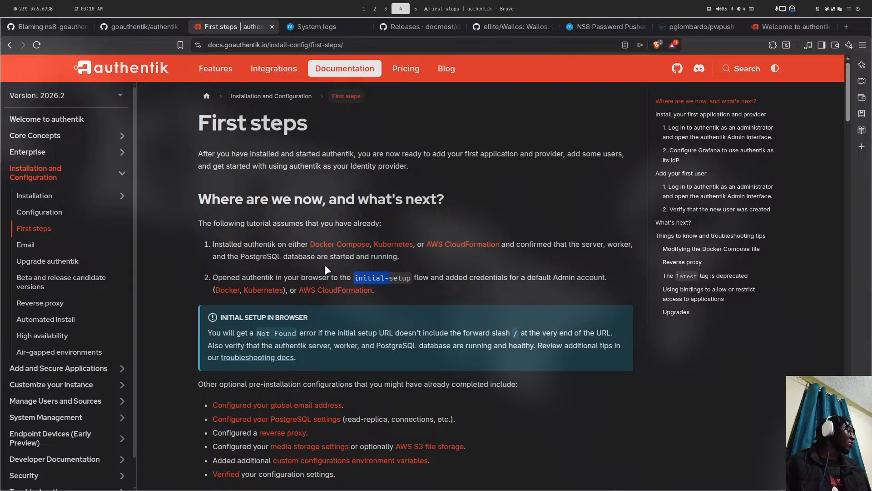
- Browse the Email, Upgrade authentik and Configuration docs, then reopen First steps to its prerequisites
left_click(58, 253)
left_click(58, 261)
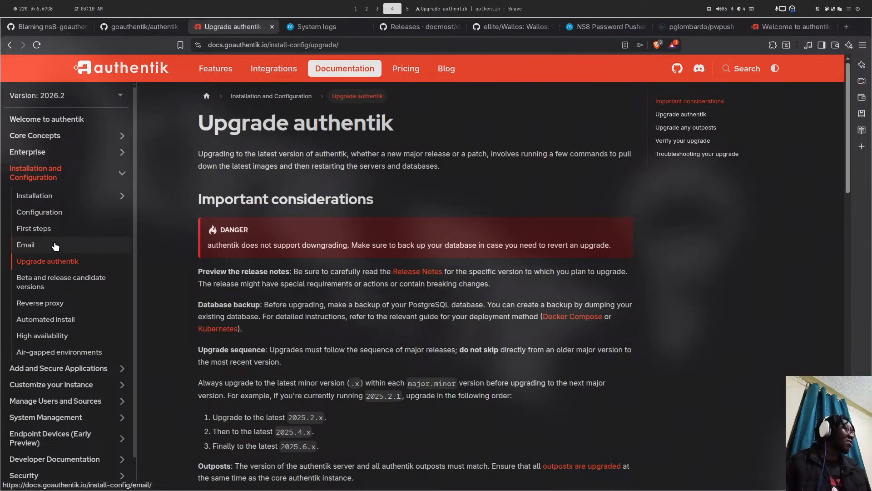
left_click(55, 246)
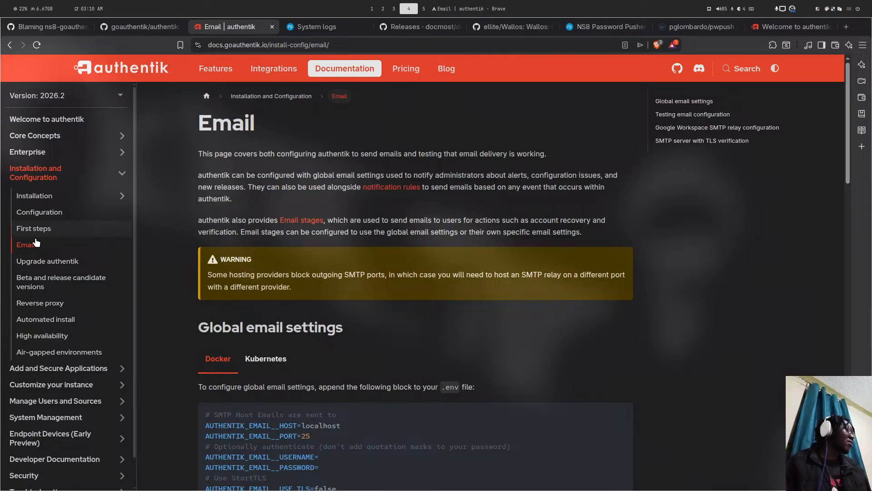
left_click(44, 230)
left_click(68, 219)
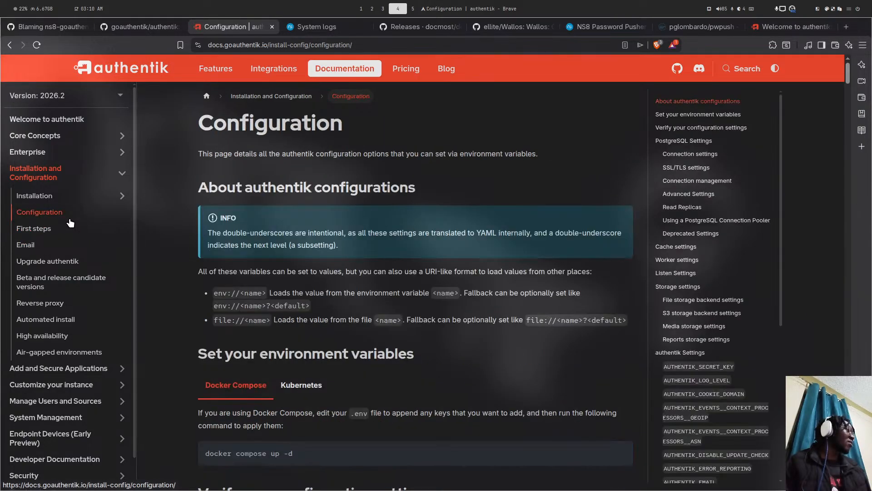
scroll(406, 169, "down", 5)
scroll(405, 167, "down", 12)
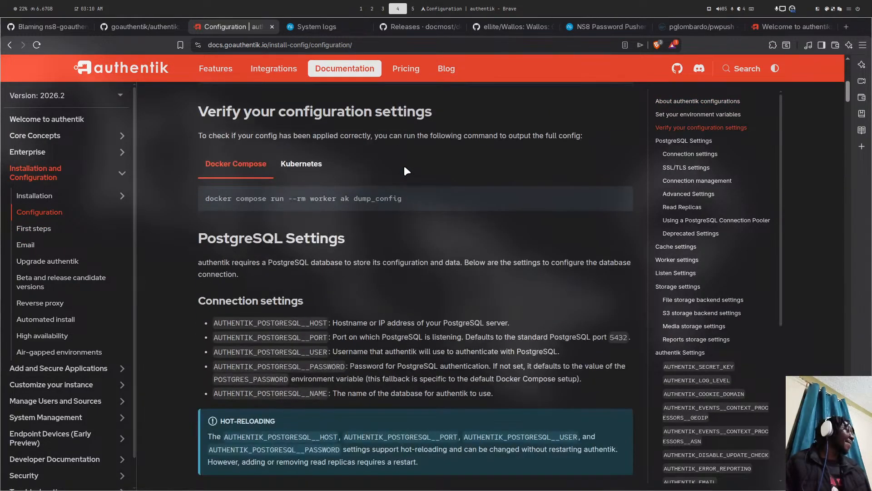
scroll(407, 166, "down", 8)
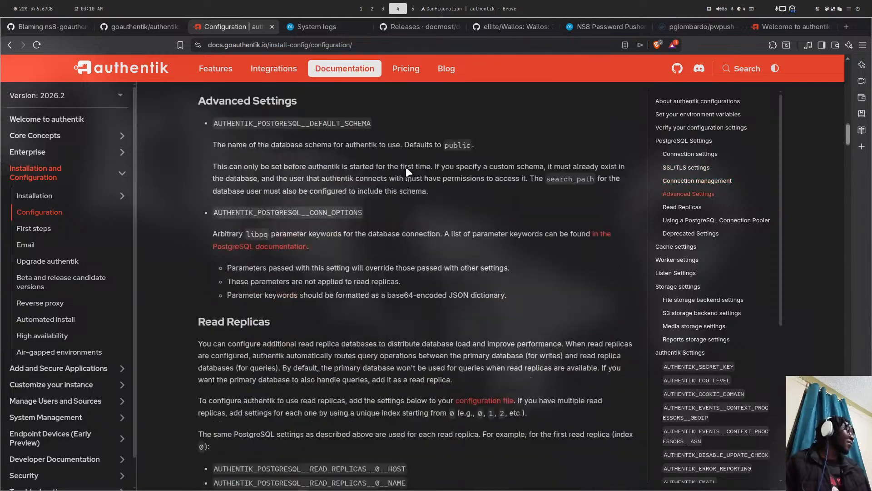
left_click(41, 199)
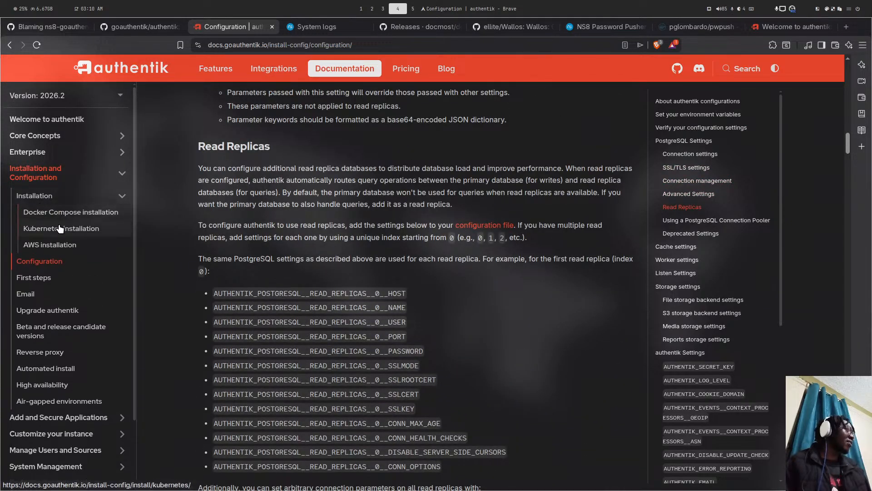
left_click(34, 277)
scroll(257, 254, "down", 5)
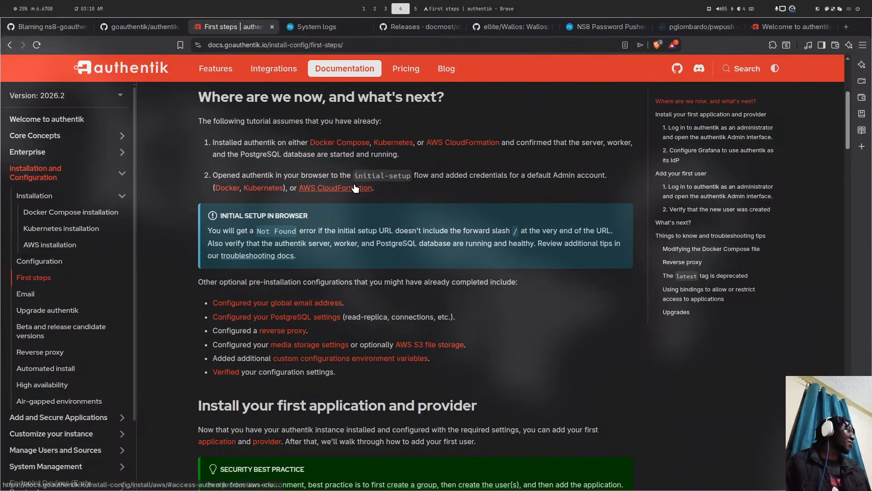
left_click(761, 29)
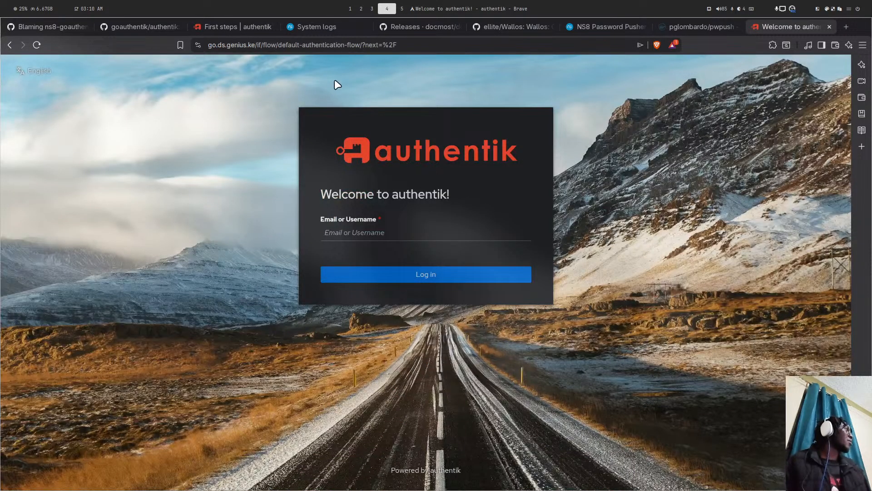
left_click_drag(258, 45, 432, 41)
key("BackSpace")
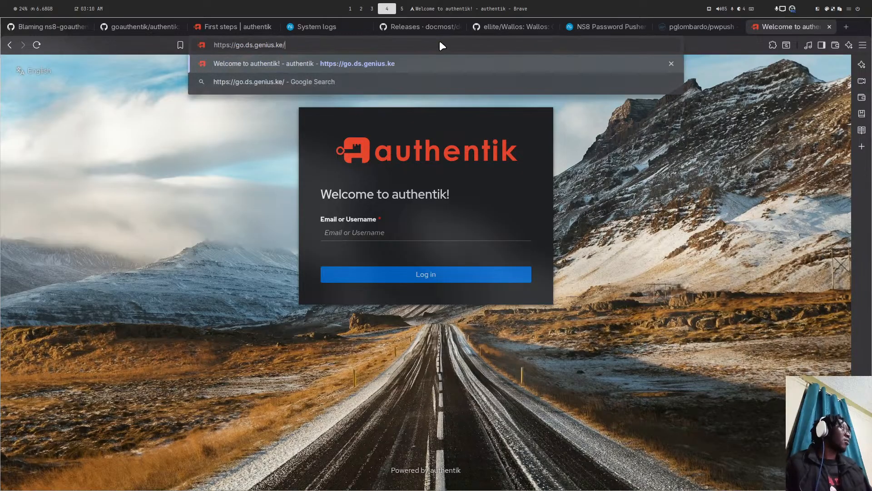
key("Return")
left_click(238, 27)
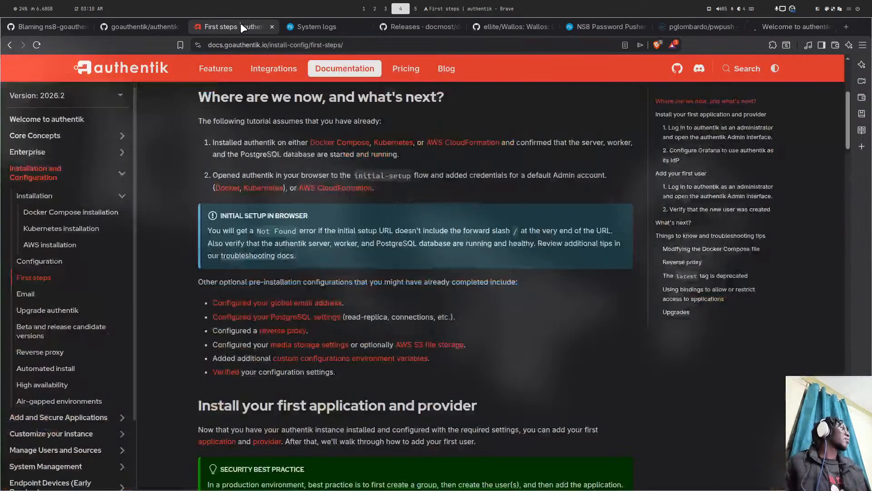
scroll(257, 235, "down", 1)
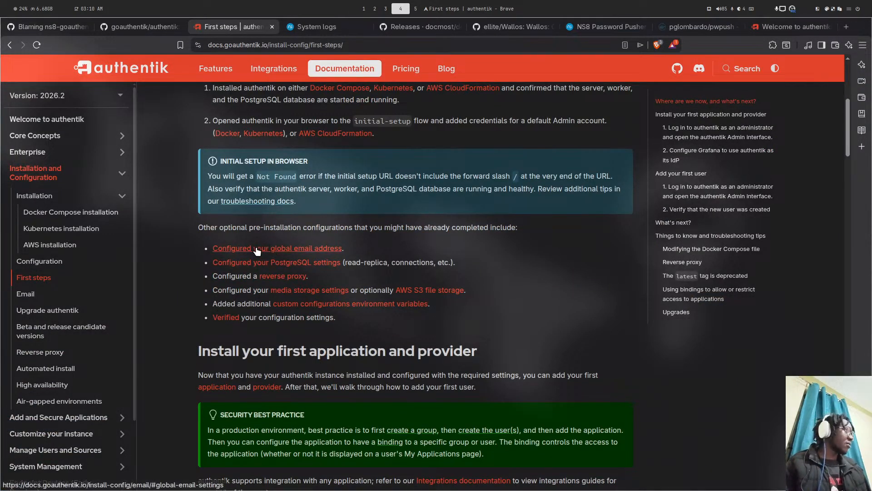
scroll(301, 239, "down", 5)
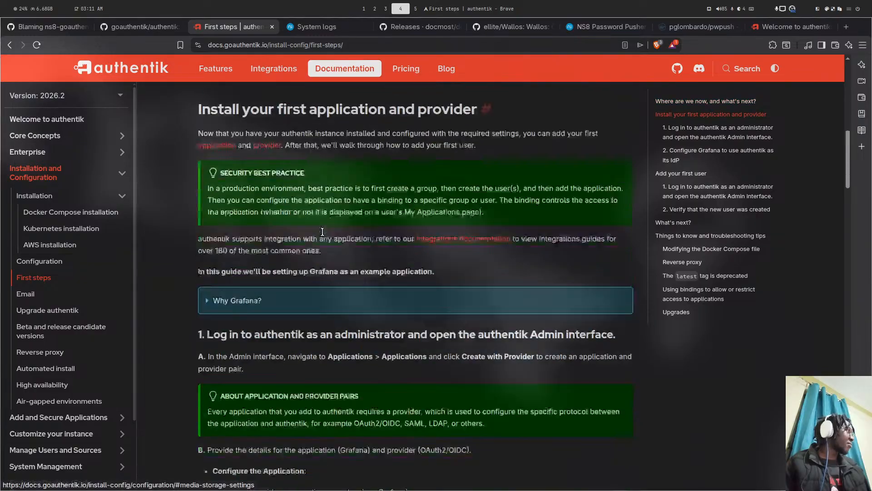
left_click(690, 133)
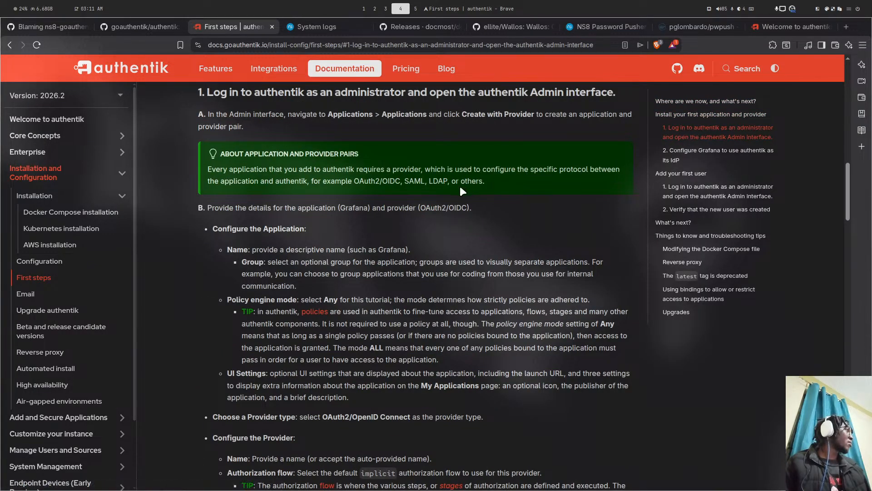
scroll(460, 187, "down", 7)
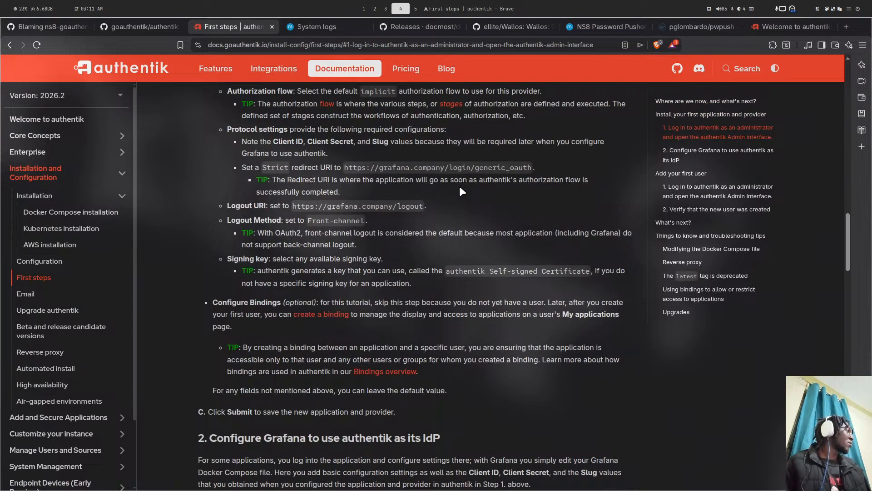
scroll(459, 186, "down", 11)
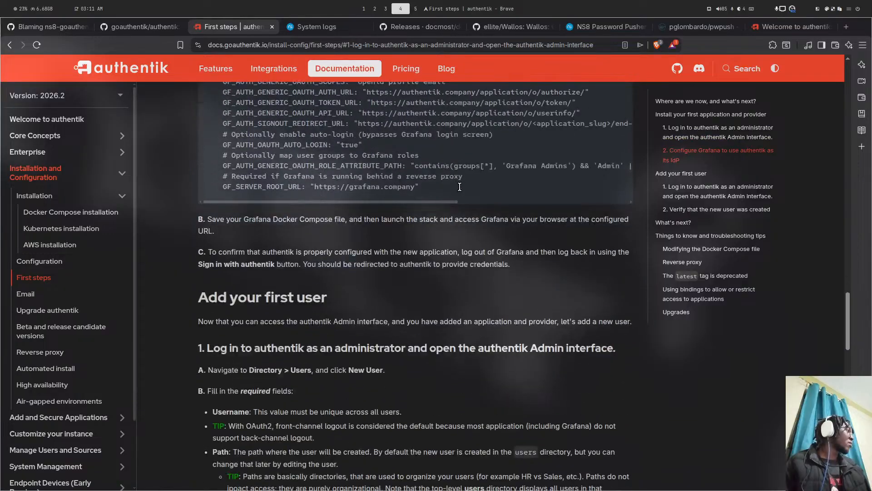
scroll(460, 187, "down", 2)
scroll(459, 187, "down", 5)
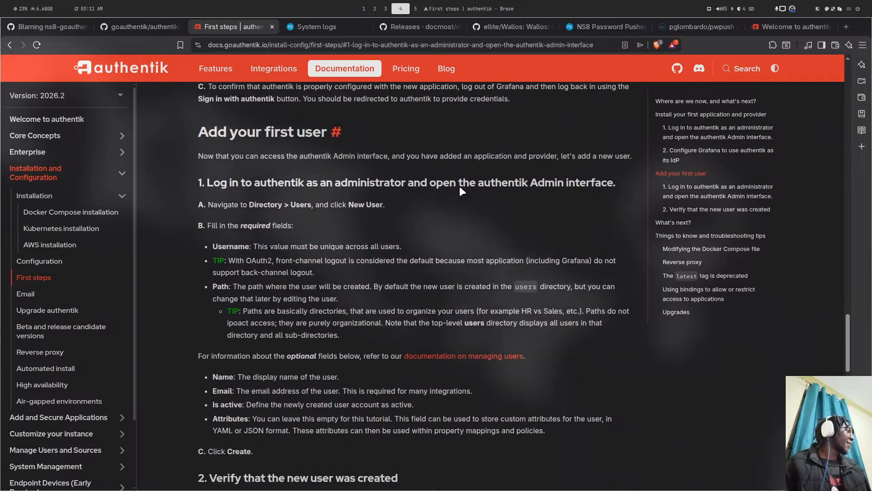
scroll(460, 186, "down", 11)
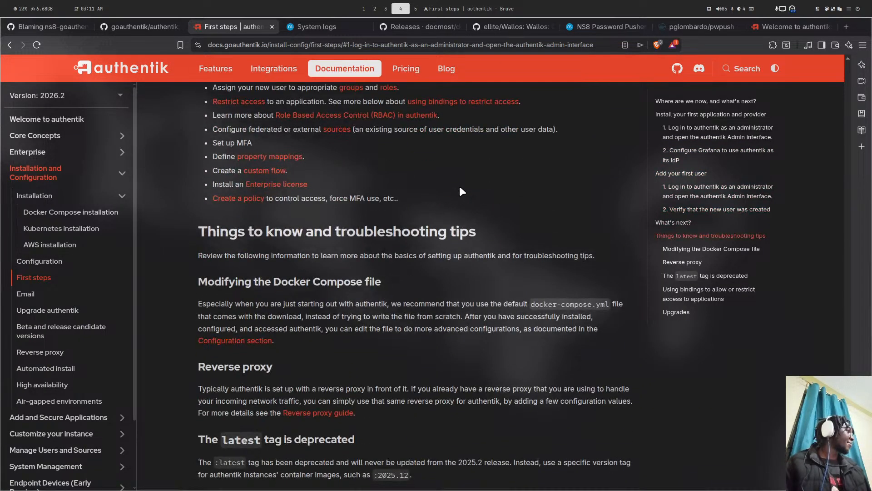
scroll(460, 186, "down", 2)
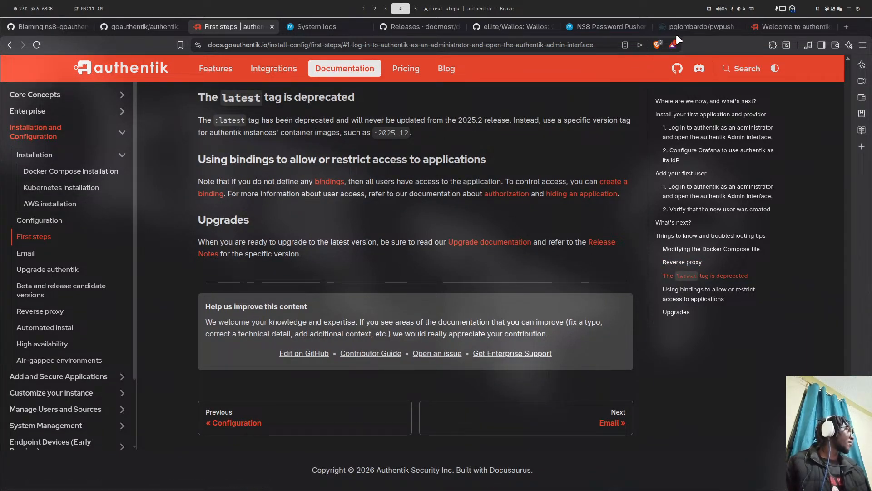
left_click(755, 26)
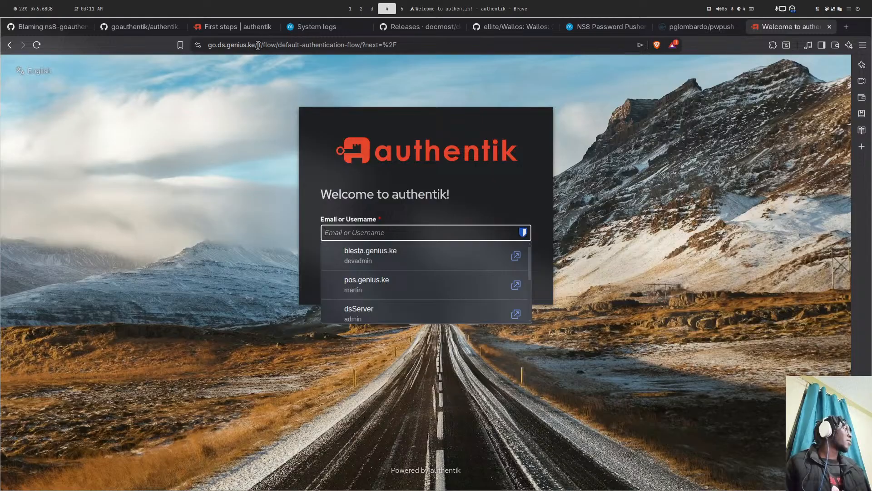
- Replace the address path with initial-setup and load that page
left_click_drag(258, 46, 527, 53)
key("BackSpace")
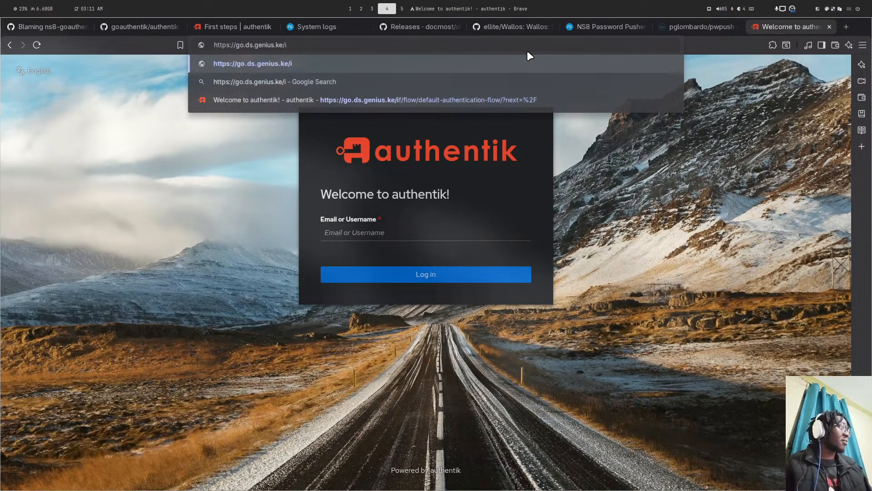
type("nit")
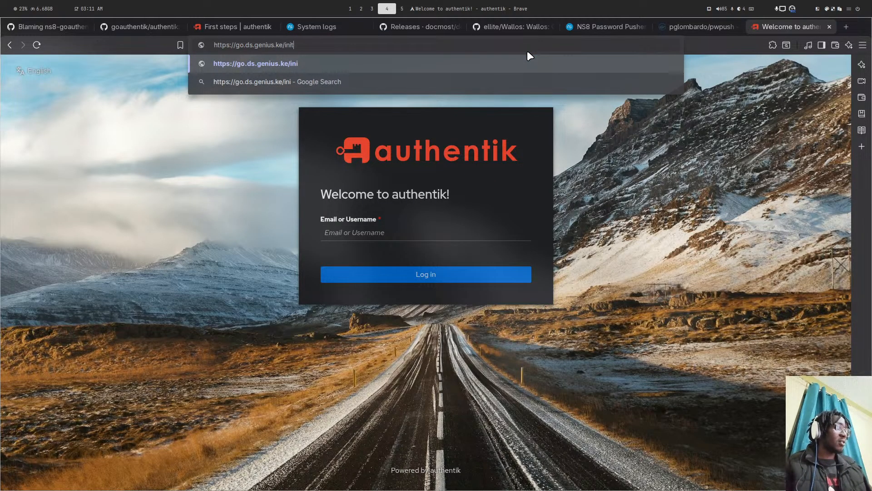
type("ial-set")
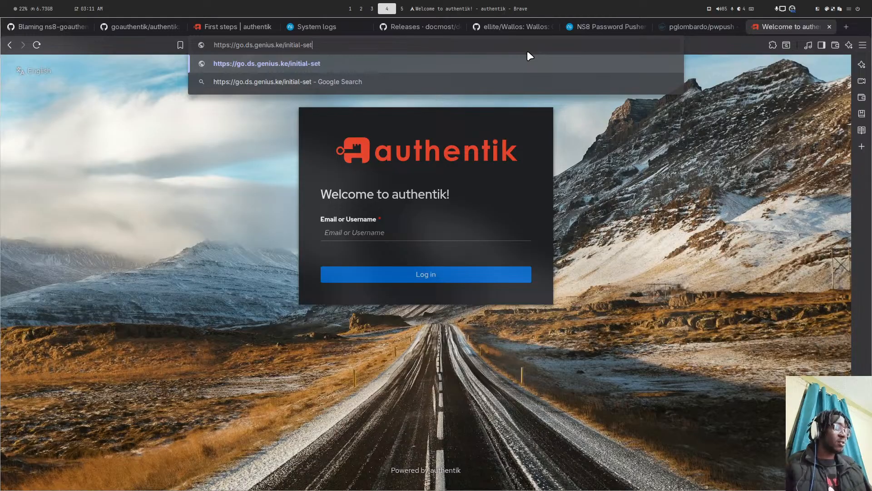
type("up")
key("Return")
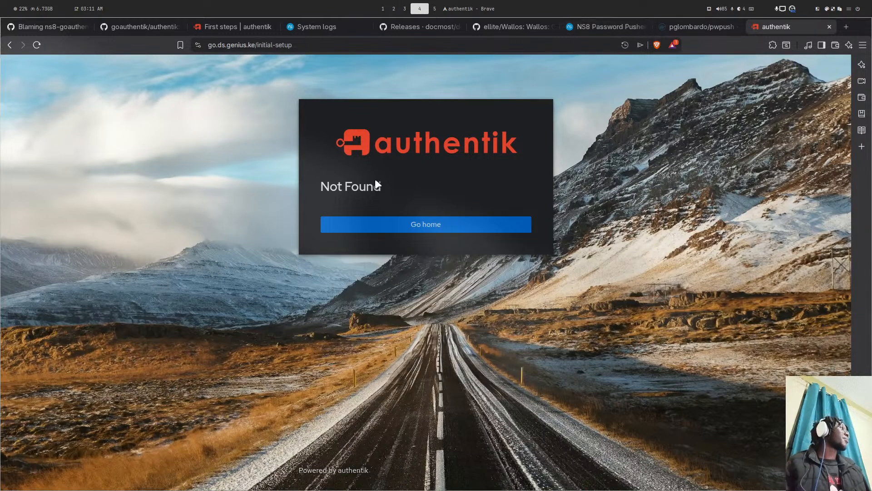
- On the login page, submit the existing username and password, then dismiss Brave's save-login offer
left_click(399, 224)
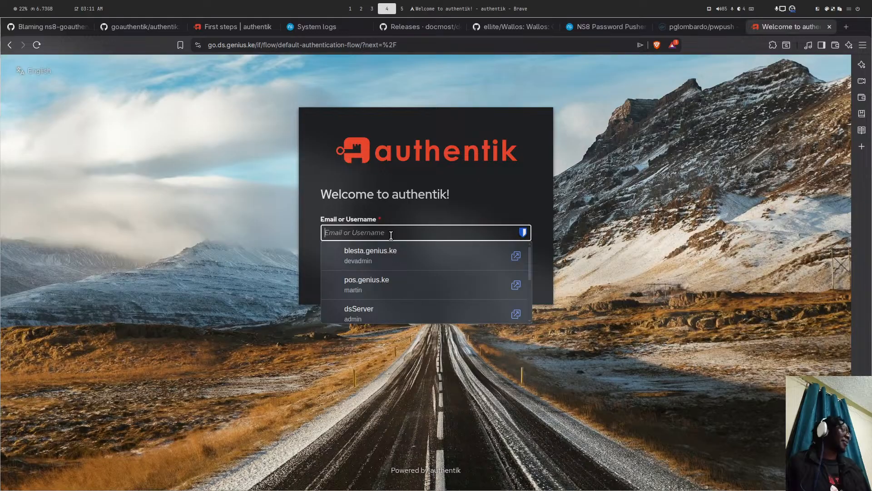
type("kemboi")
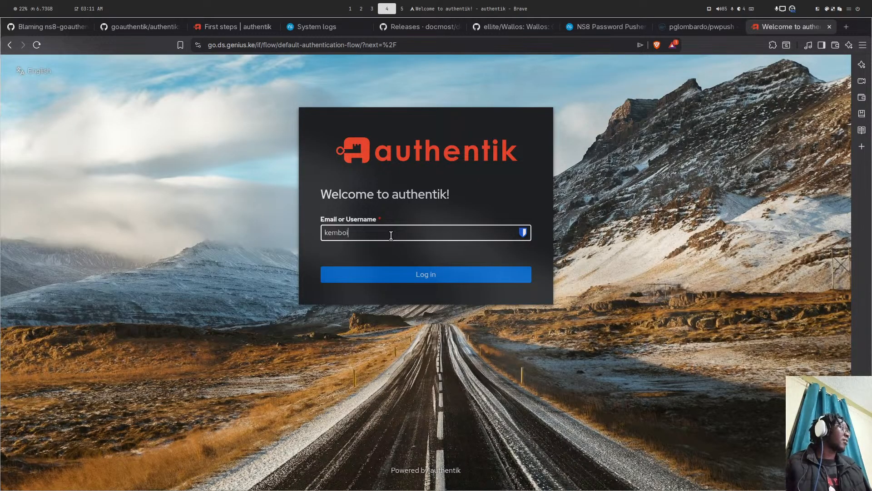
key("Return")
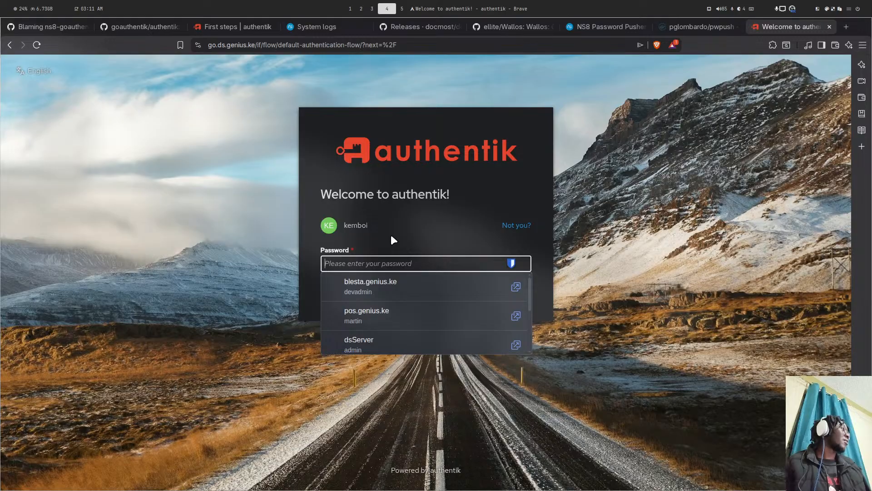
type("•••••••")
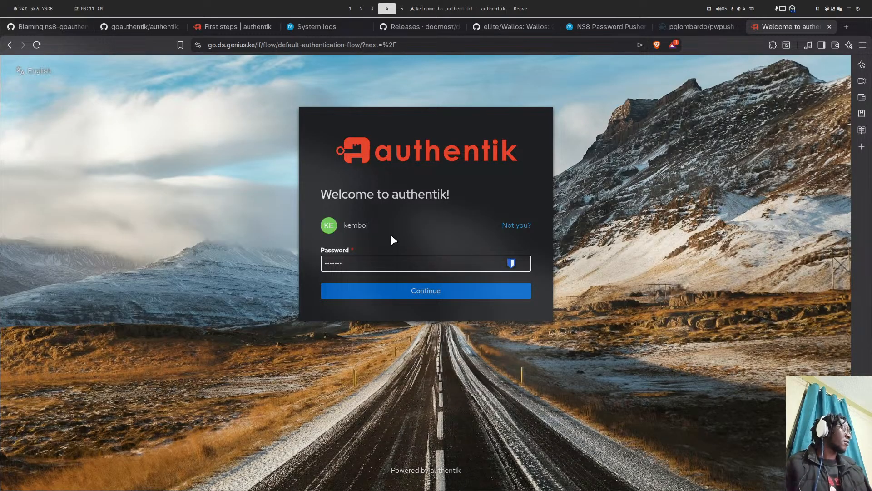
type("•••")
key("Return")
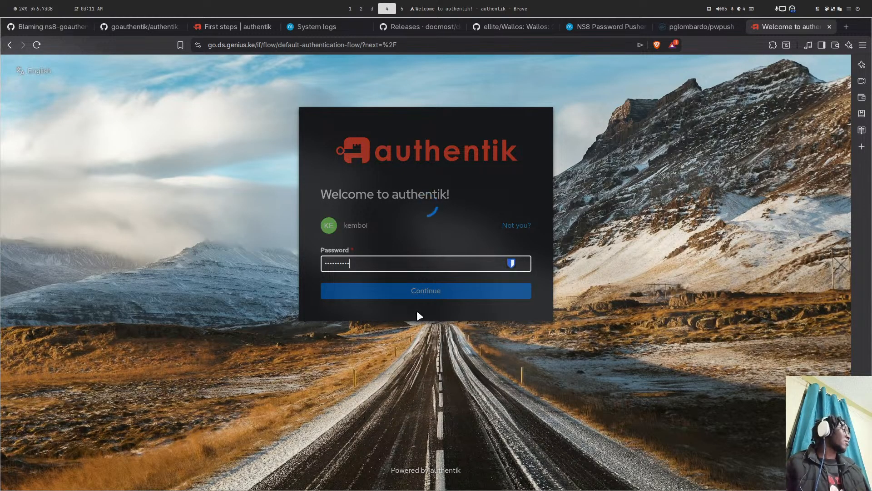
left_click(827, 77)
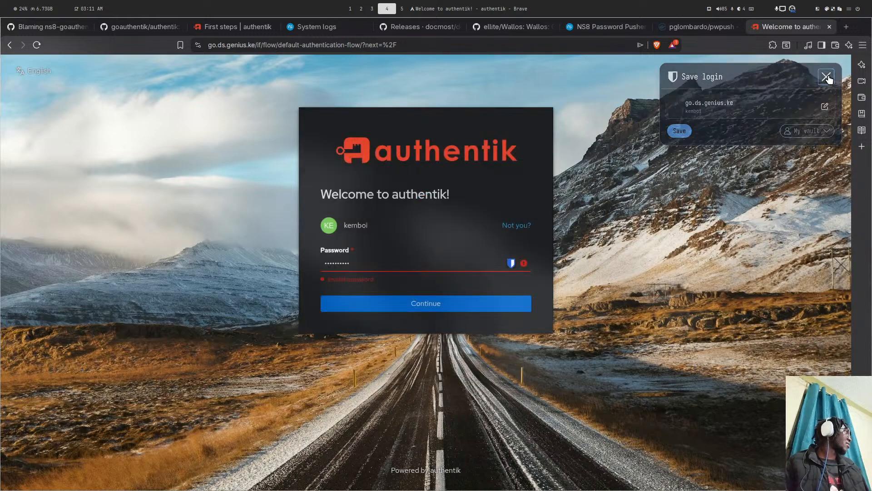
- In the authentik docs, skim the Configuration page and then return to the First steps guide
left_click(251, 28)
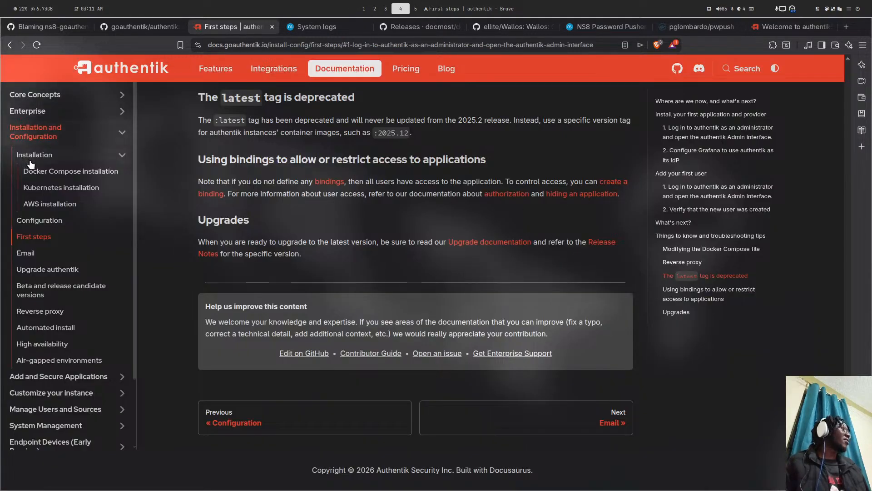
scroll(40, 343, "down", 3)
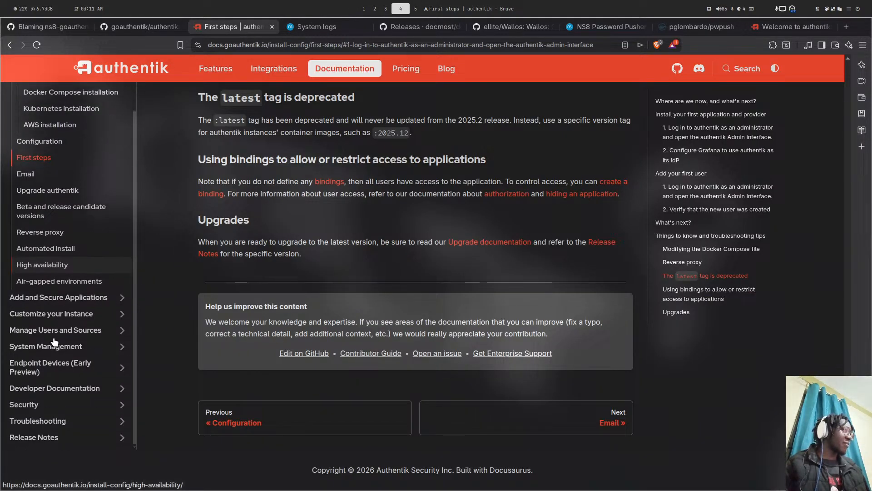
scroll(50, 318, "up", 3)
left_click(39, 220)
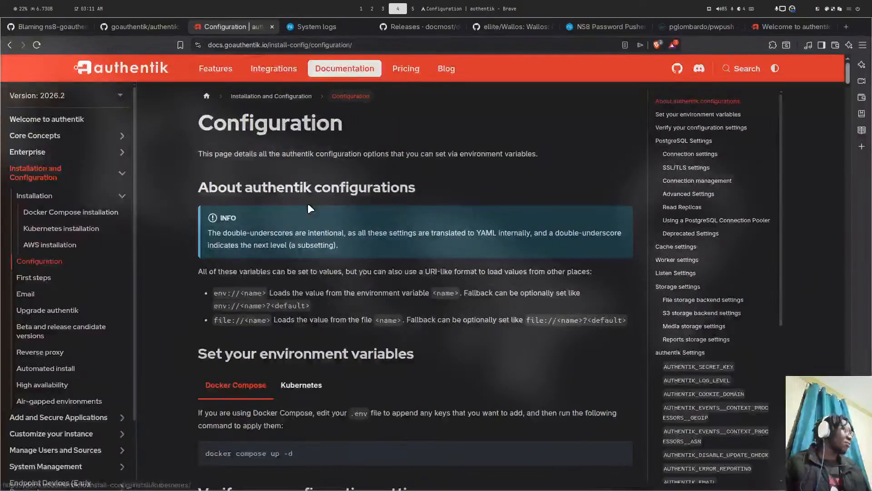
scroll(308, 203, "down", 1)
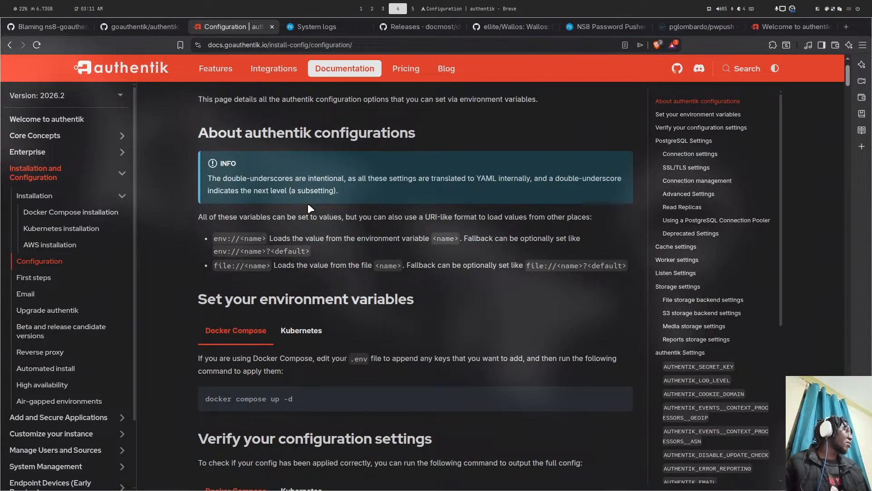
scroll(307, 203, "up", 1)
scroll(309, 204, "down", 10)
scroll(309, 208, "down", 15)
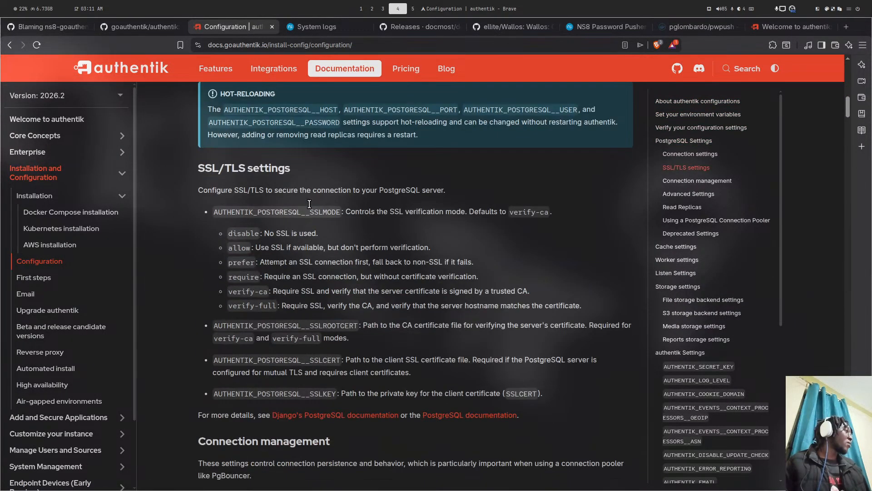
scroll(723, 207, "down", 4)
scroll(722, 207, "down", 3)
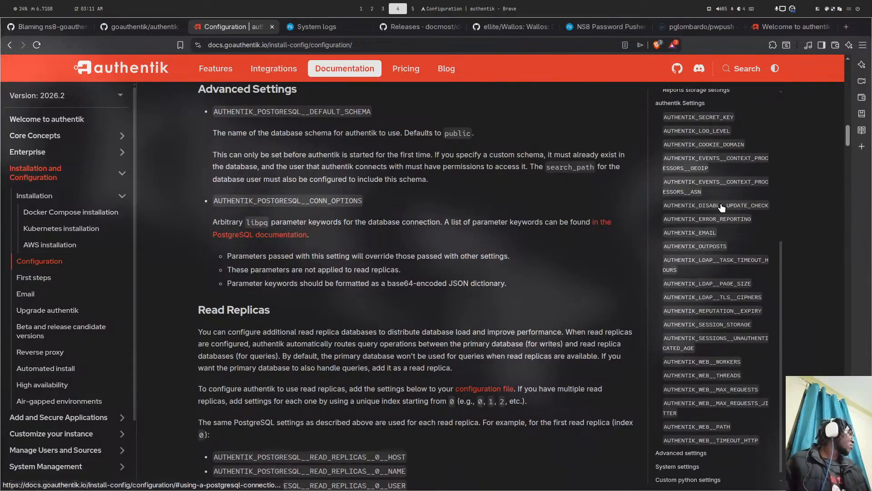
scroll(694, 420, "up", 15)
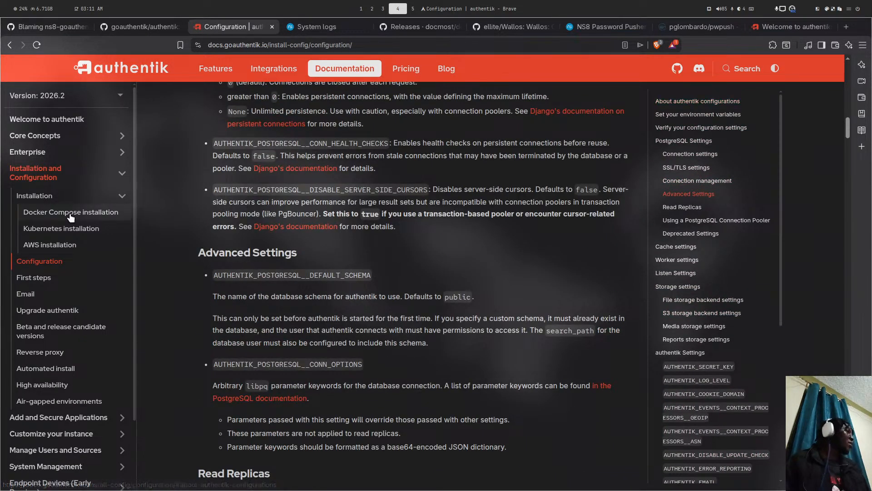
left_click(33, 277)
scroll(302, 232, "down", 1)
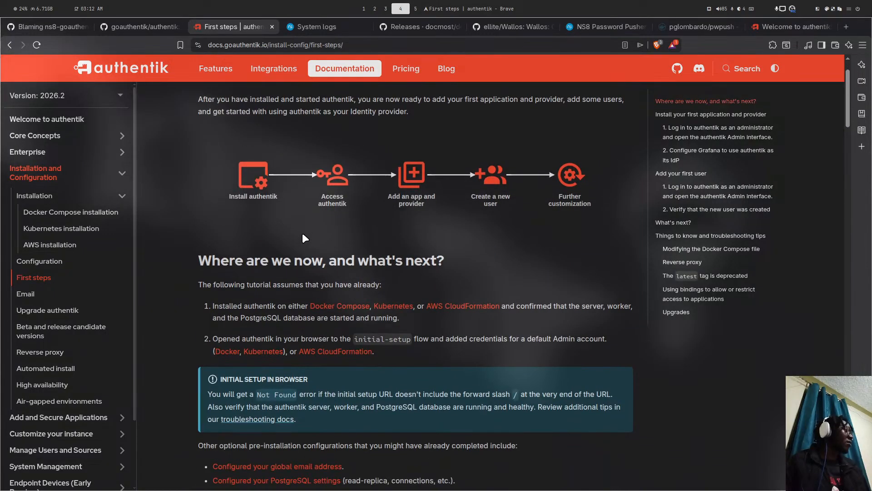
scroll(381, 182, "up", 1)
scroll(385, 184, "down", 4)
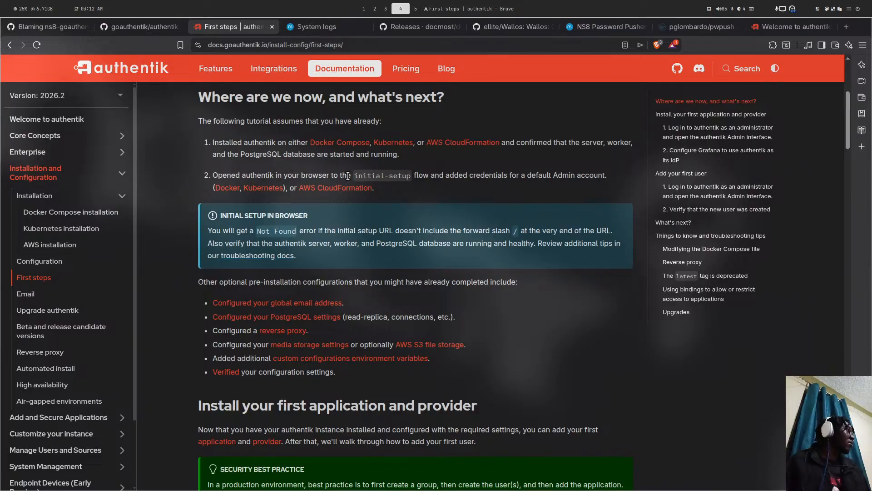
- Copy the 'initial-setup' flow name from First steps and switch back to the login tab
left_click_drag(355, 176, 373, 176)
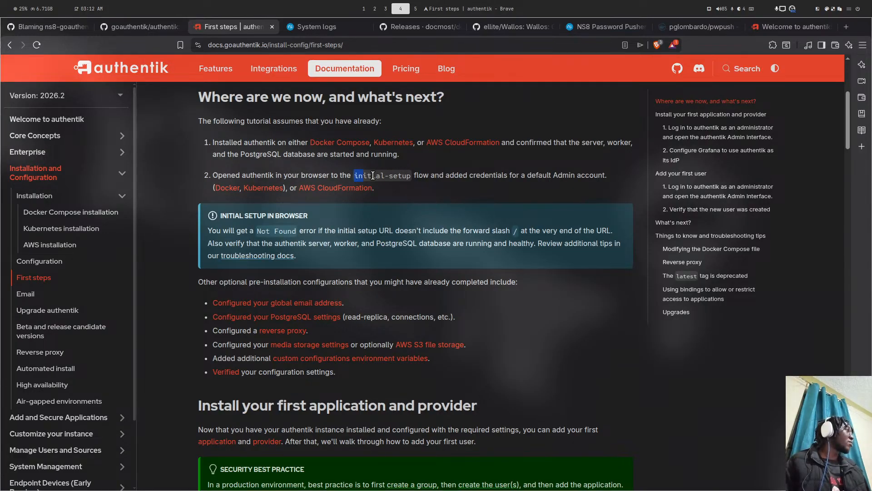
right_click(384, 177)
left_click(402, 188)
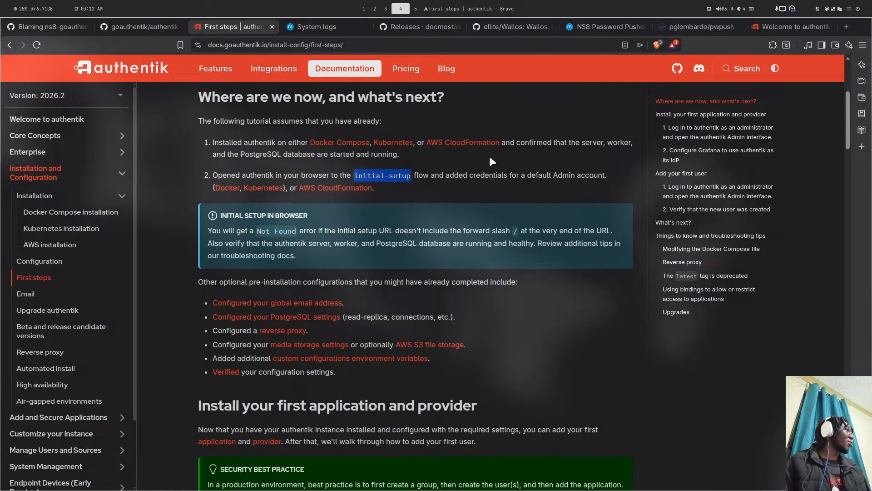
left_click(767, 30)
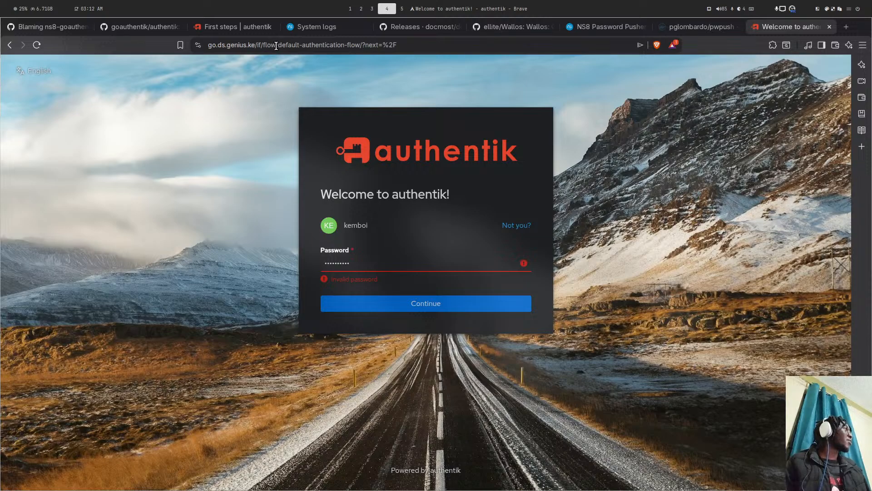
- Paste initial-setup in place of the login flow path in the address and load it
left_click_drag(276, 42, 447, 47)
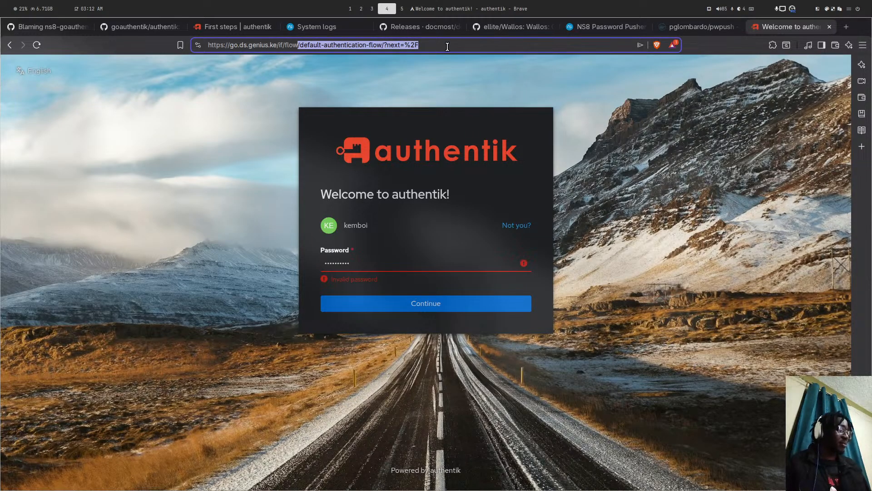
key("ctrl+v")
key("Return")
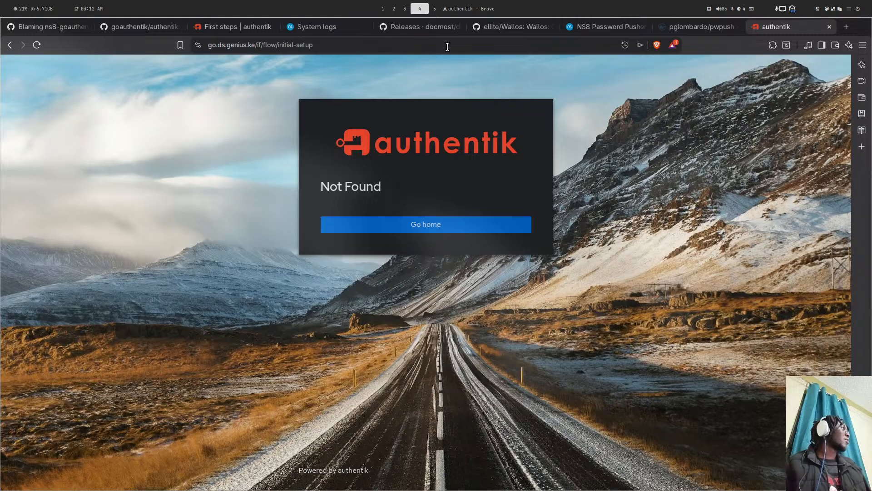
- Search the web for 'goauthentik initial-setup' and copy the /if/flow/initial-setup/ path
left_click(845, 27)
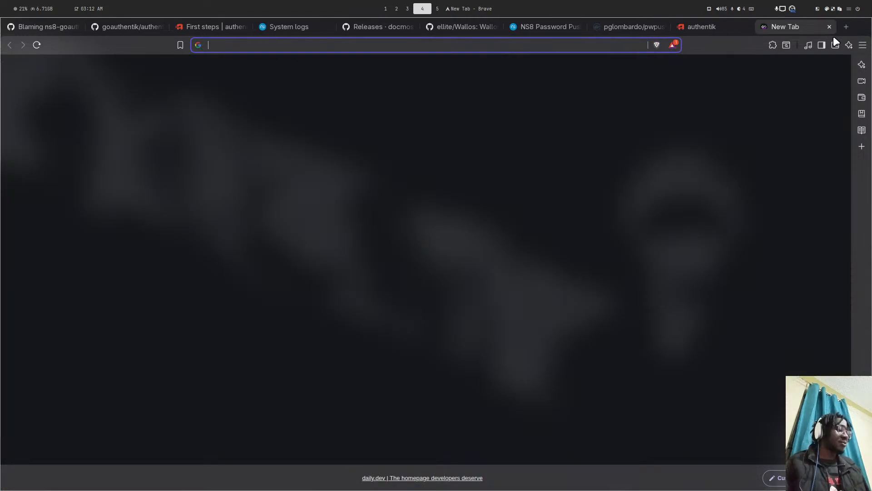
type("goautheny")
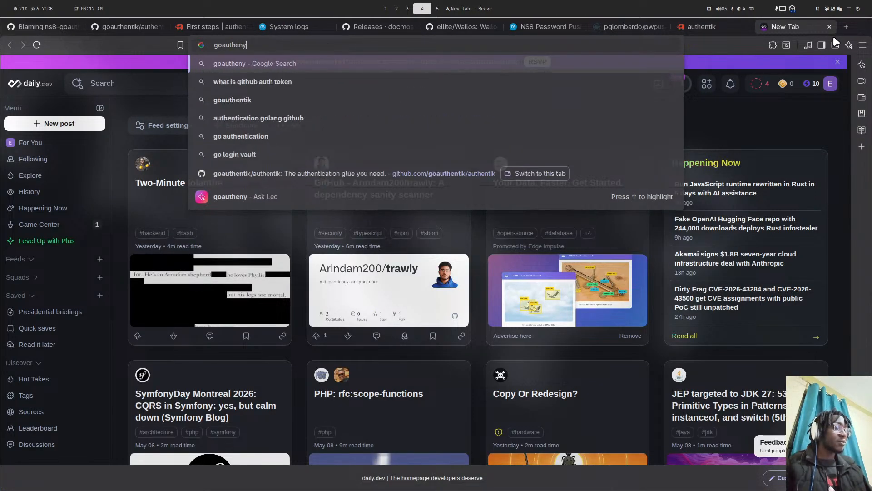
key("BackSpace")
type("tik ")
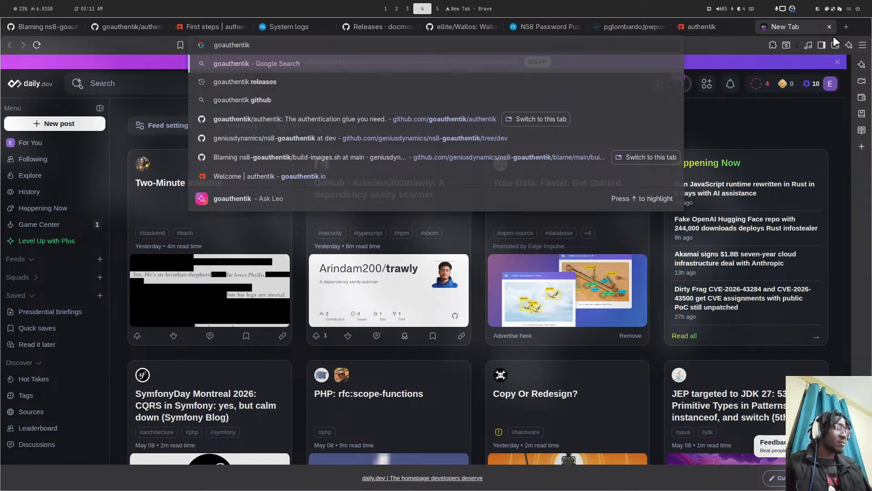
type("initial-setup")
key("Return")
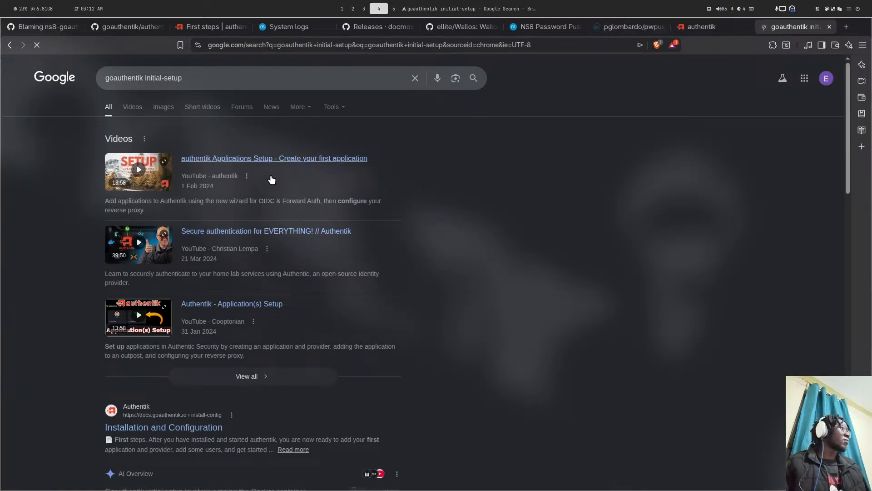
scroll(271, 179, "down", 6)
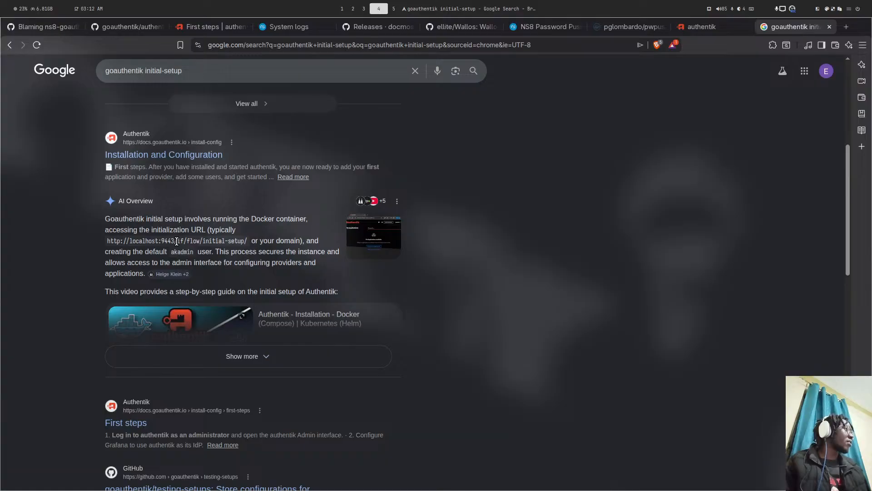
left_click_drag(191, 239, 251, 239)
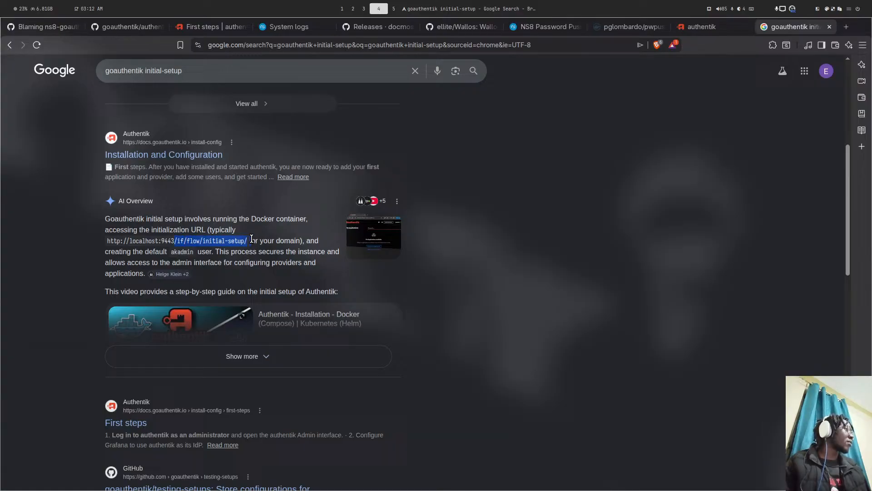
right_click(226, 243)
left_click(254, 252)
- Put /if/flow/initial-setup/ after the domain on the authentik tab and load the corrected address
left_click(730, 25)
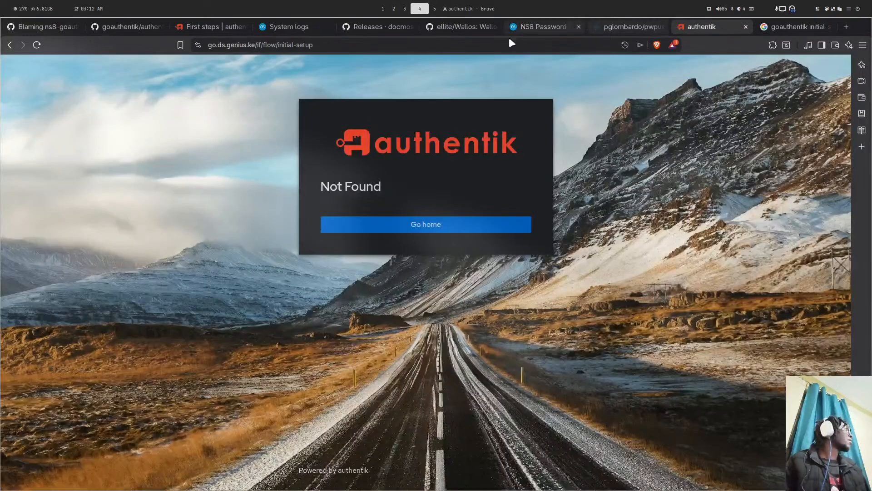
left_click_drag(313, 45, 269, 44)
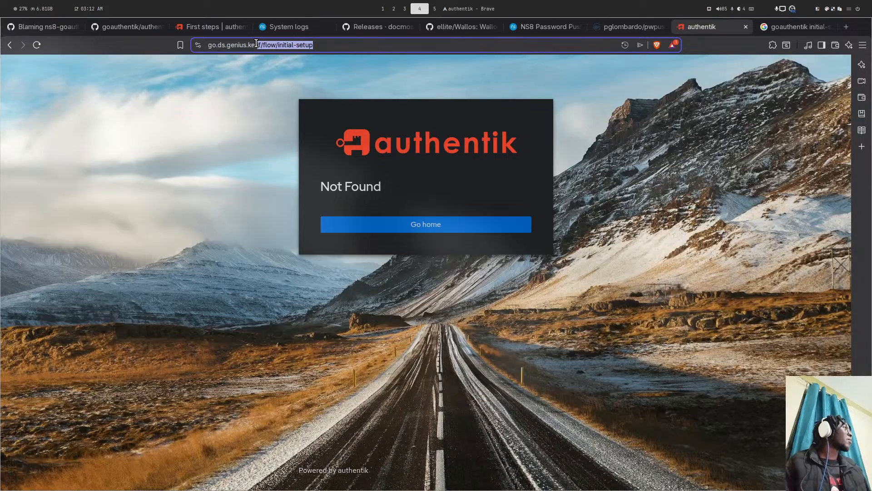
key("BackSpace")
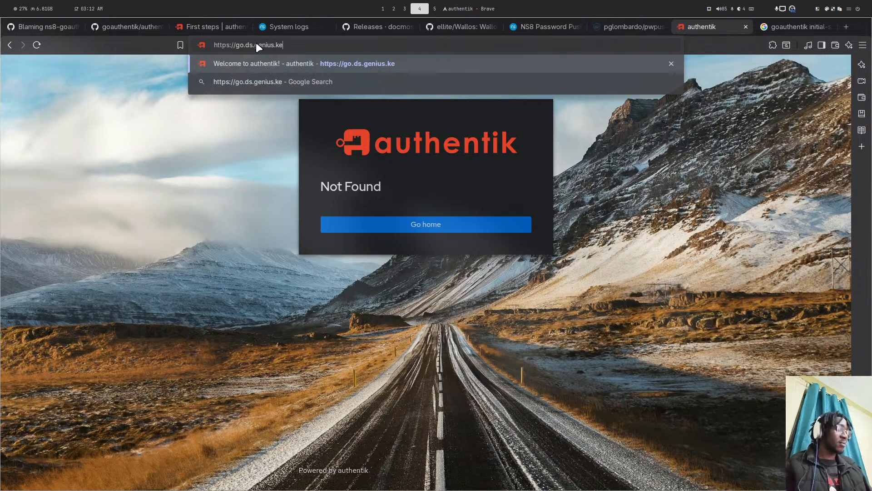
key("ctrl+v")
key("Return")
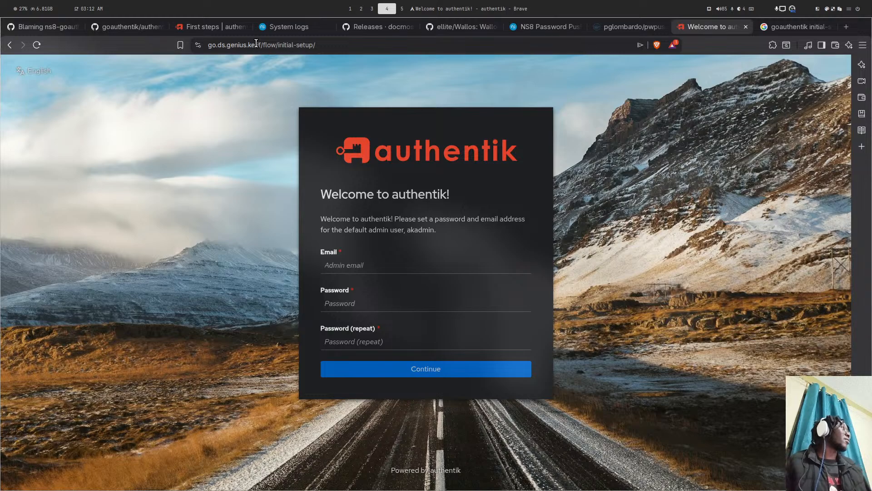
- Copy the authentik initial-setup page address
left_click_drag(315, 44, 249, 39)
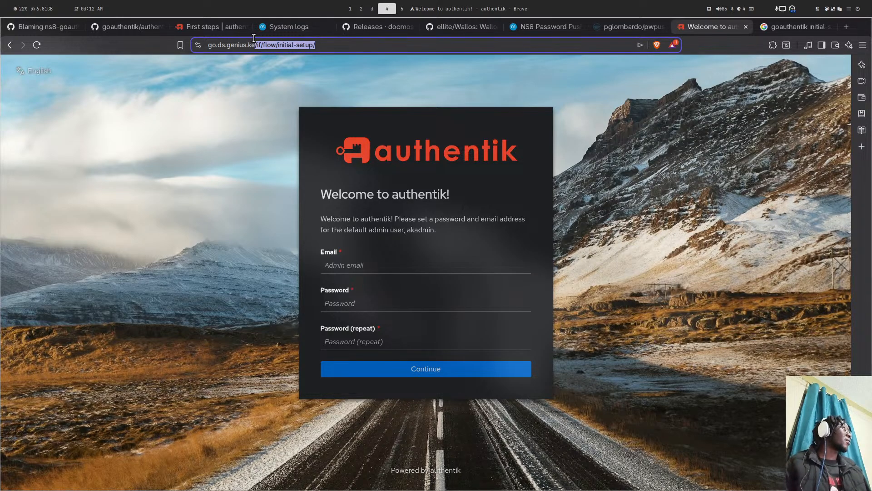
right_click(292, 45)
left_click(317, 86)
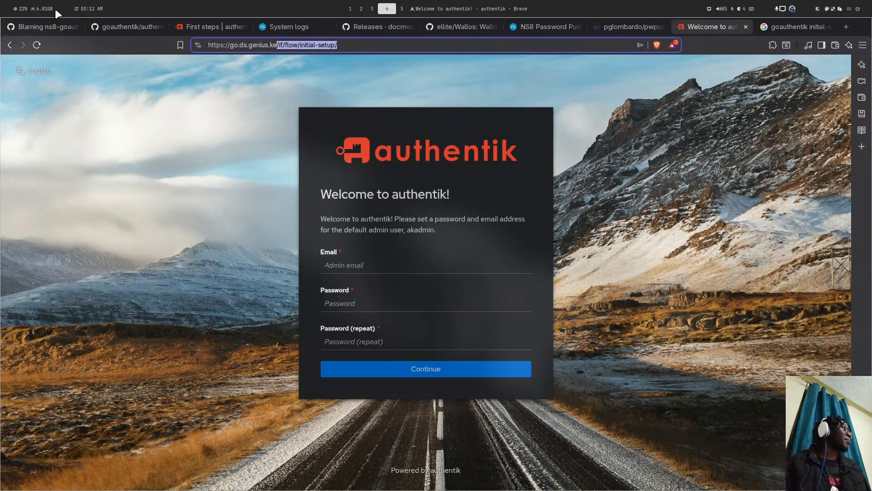
- Find the initial-setup path in the ns8-goauthentik README, then return to the 'Welcome to authentik' tab
left_click(125, 21)
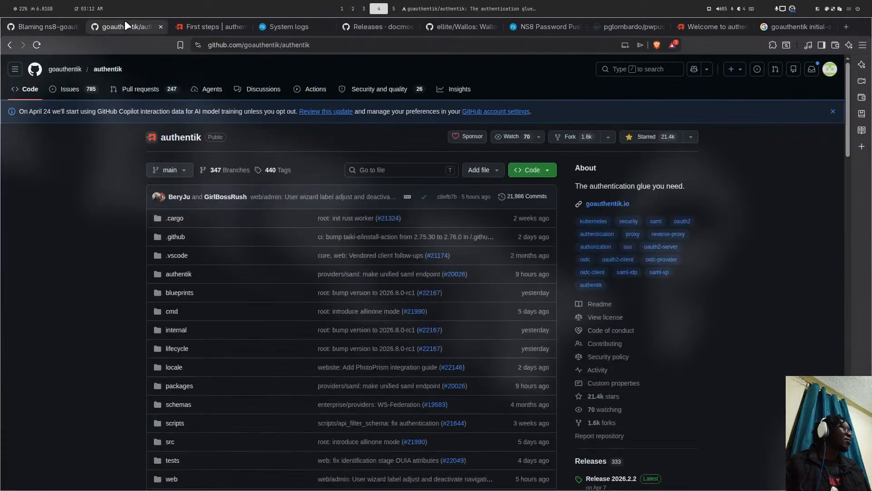
left_click(78, 26)
left_click(146, 70)
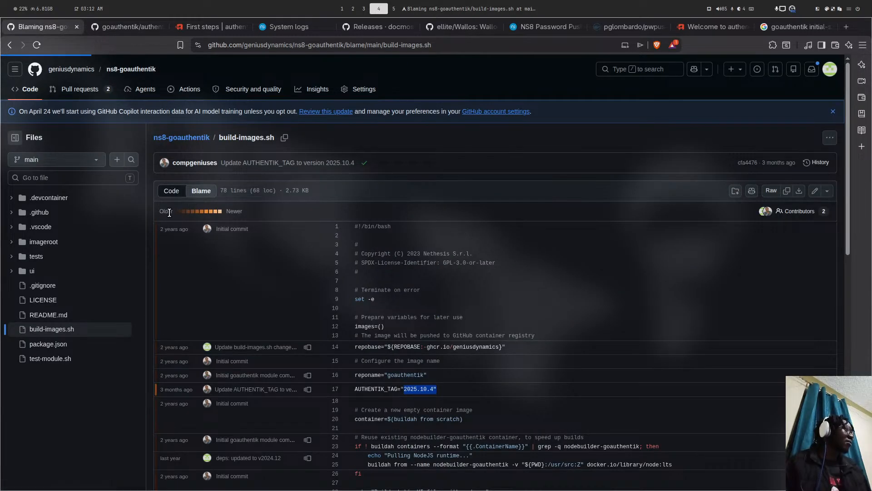
scroll(169, 211, "down", 12)
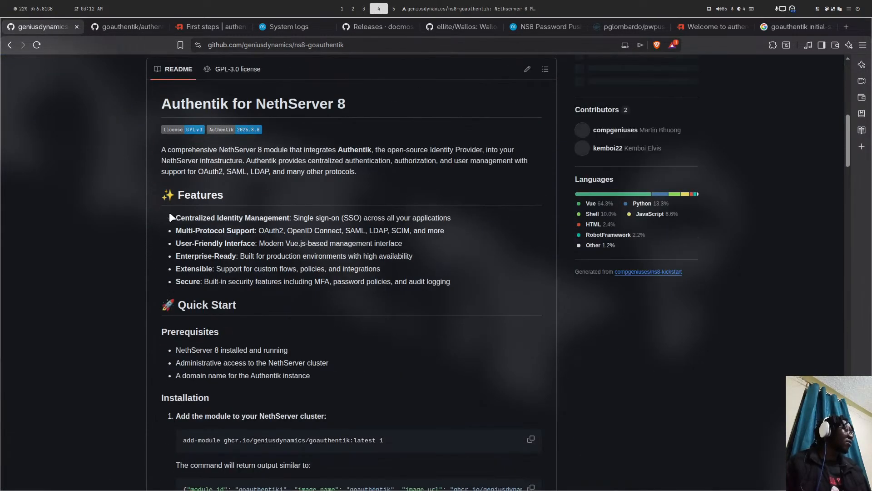
scroll(393, 301, "down", 6)
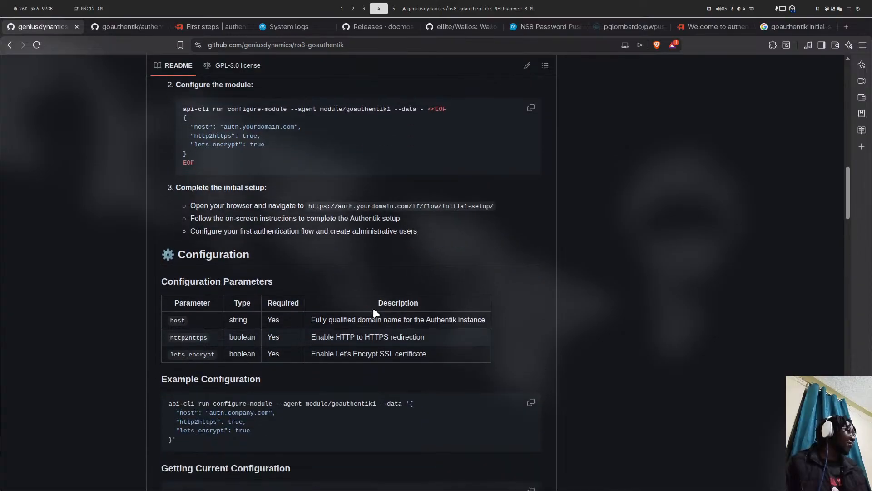
left_click_drag(402, 206, 498, 203)
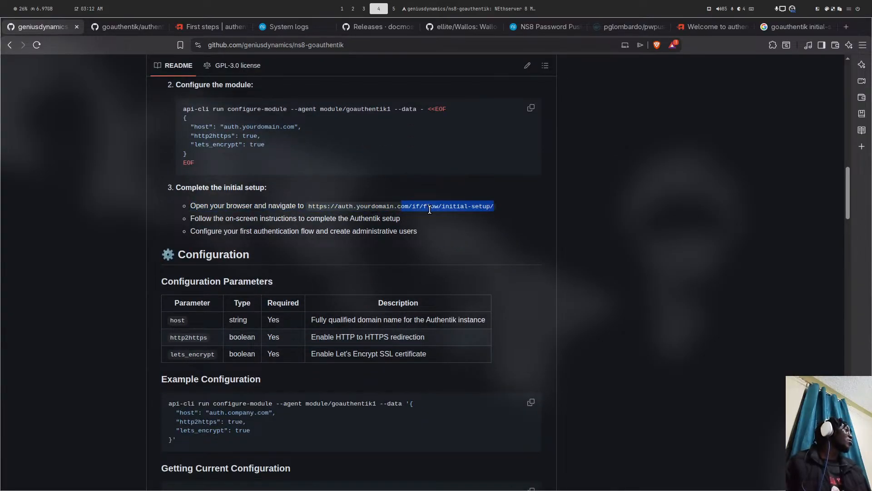
left_click(706, 30)
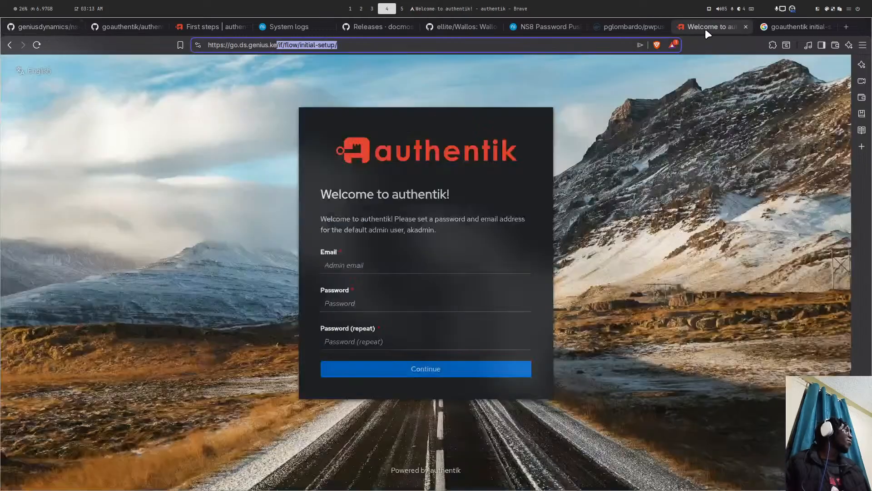
- Enter the admin's e-mail address and a password, then submit the initial setup form
left_click(352, 260)
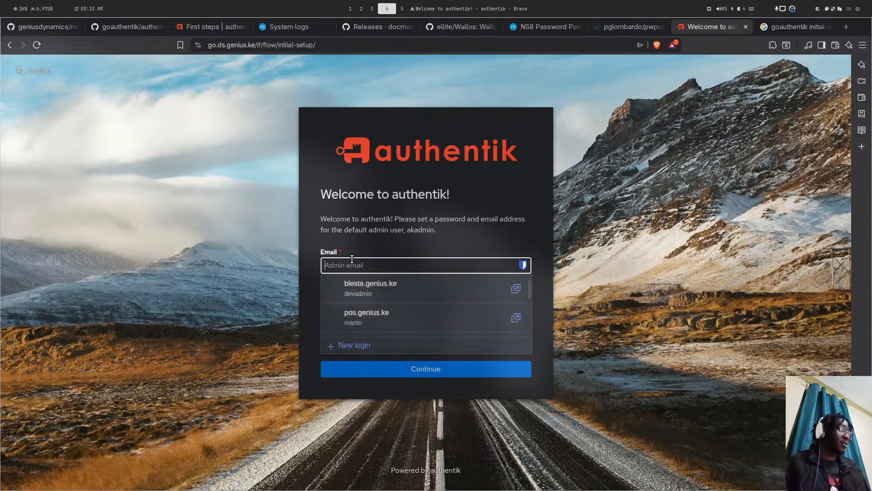
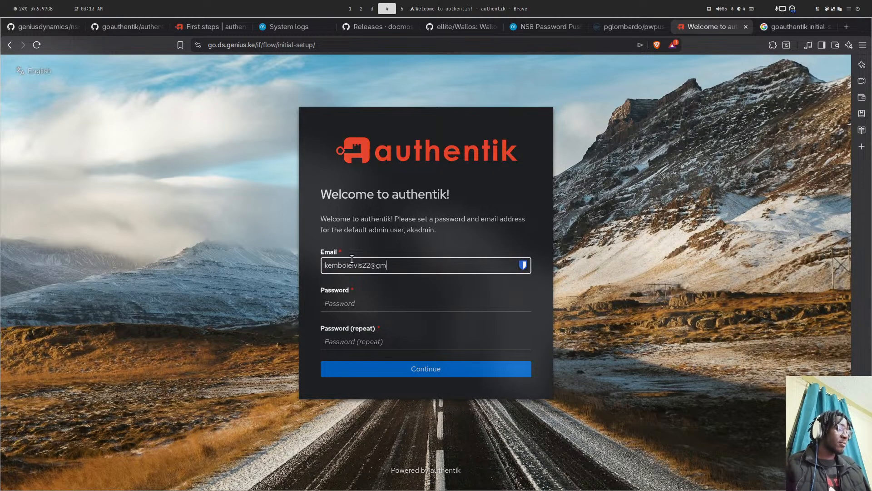
key("Tab")
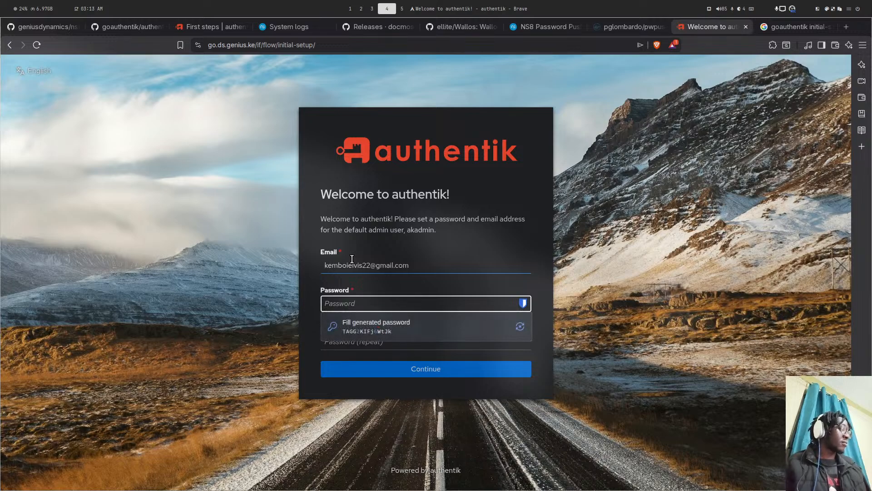
type("••••••••••")
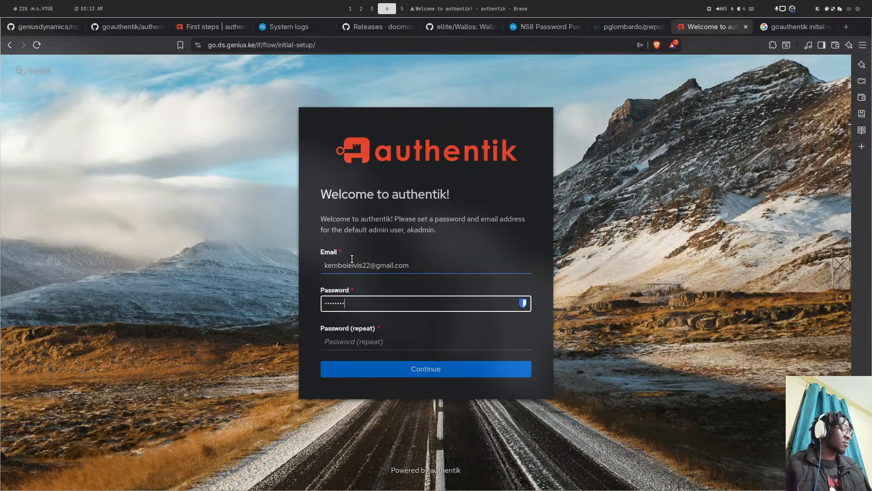
type("•")
key("Tab")
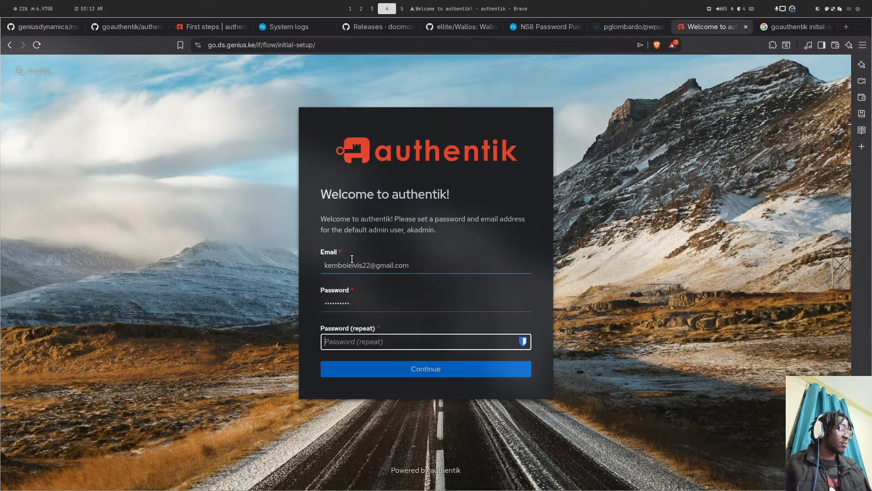
type("•••••••••••")
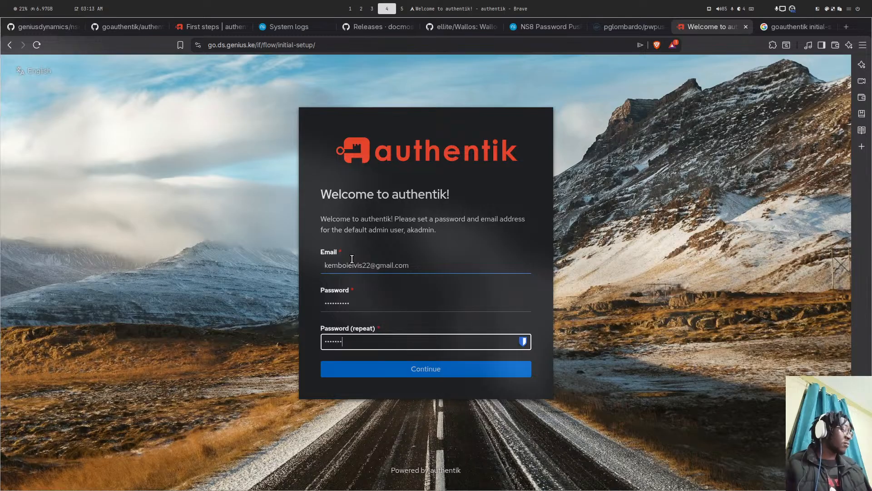
left_click(422, 369)
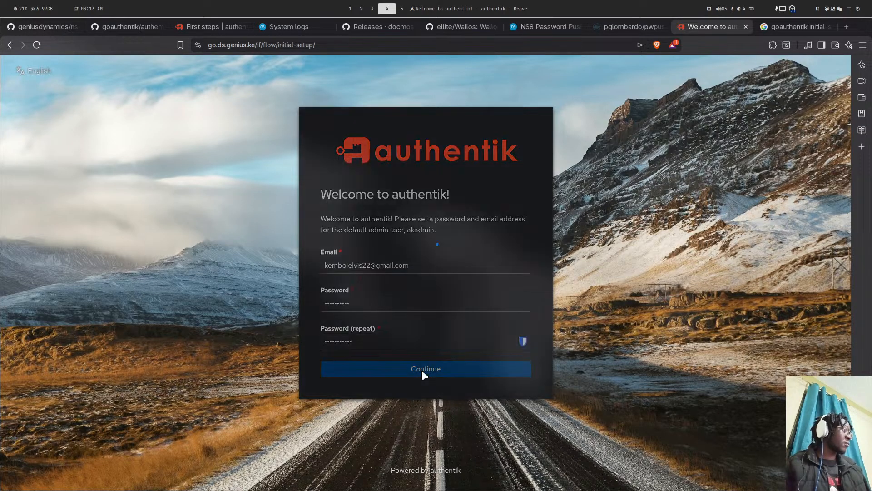
- After the password mismatch, retype both matching passwords and resubmit the setup form
left_click(365, 302)
double_click(366, 303)
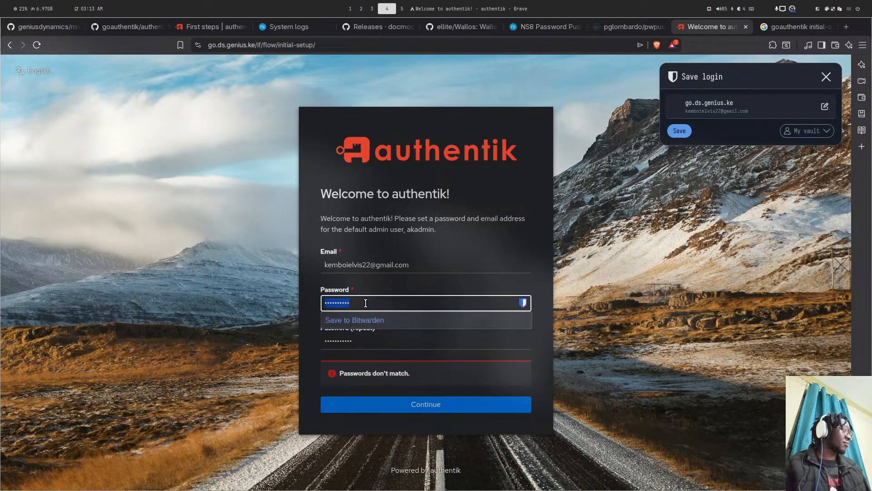
type("••••••••••")
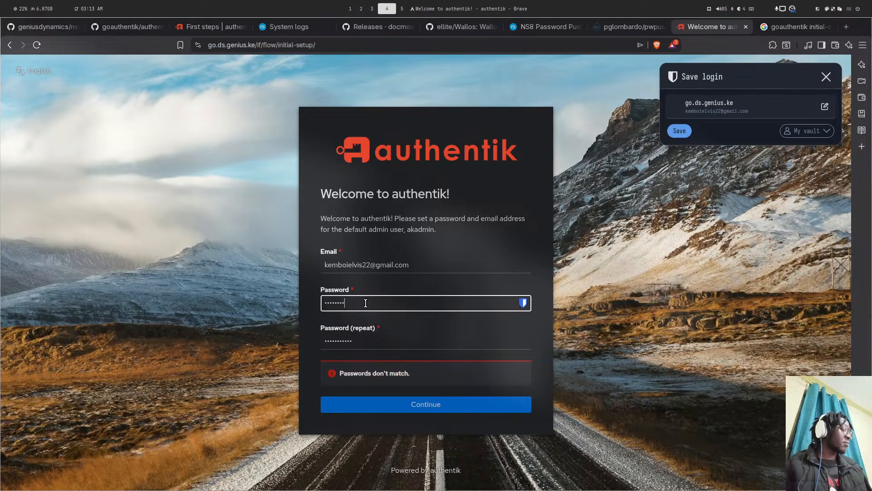
key("Tab")
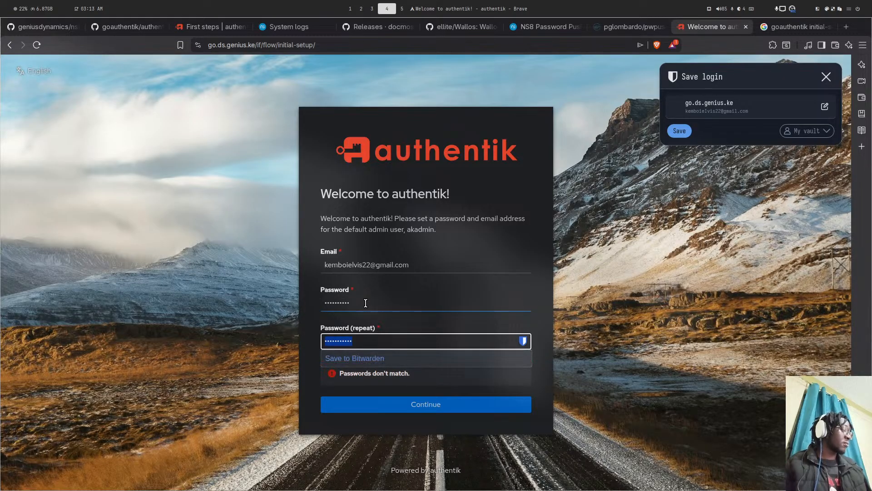
type("••••••••••")
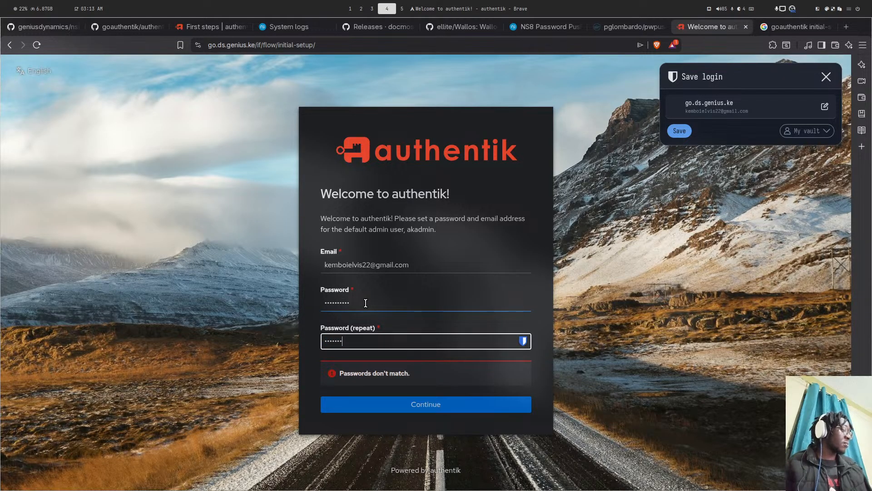
key("Return")
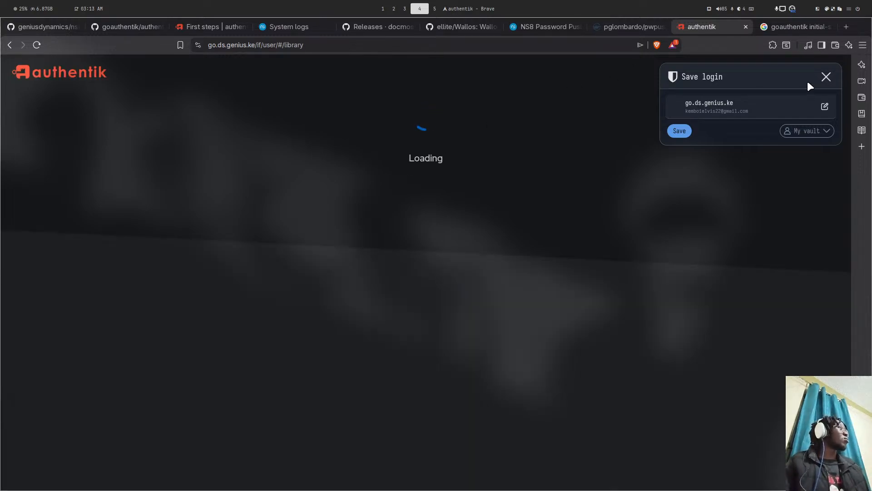
- Dismiss the save-login popup and cancel the new-application wizard to reach the empty Applications list
left_click(826, 76)
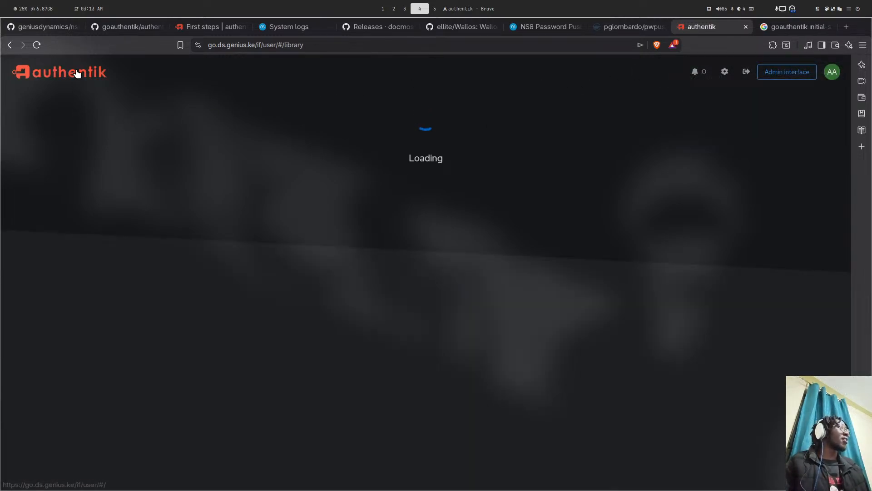
left_click(423, 263)
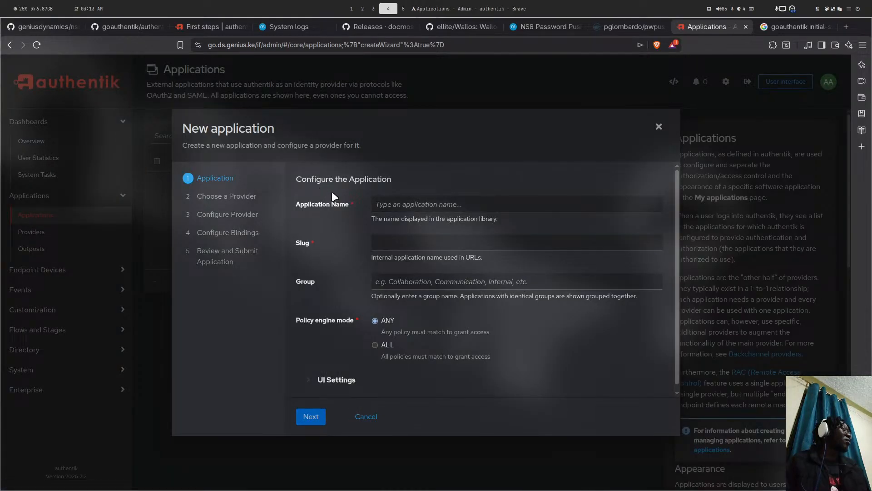
left_click(369, 417)
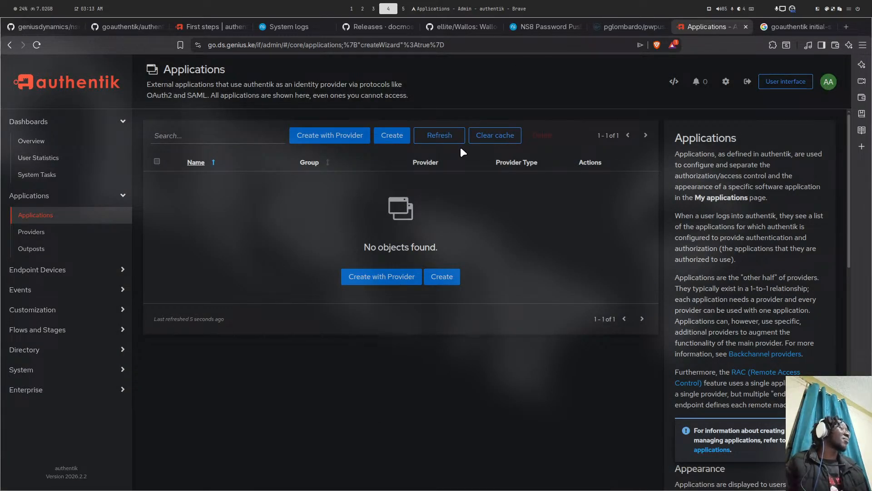
key("super+5")
- Rerun the recalled remove-module --no-preserve command with the module name goauthentik2
key("Up")
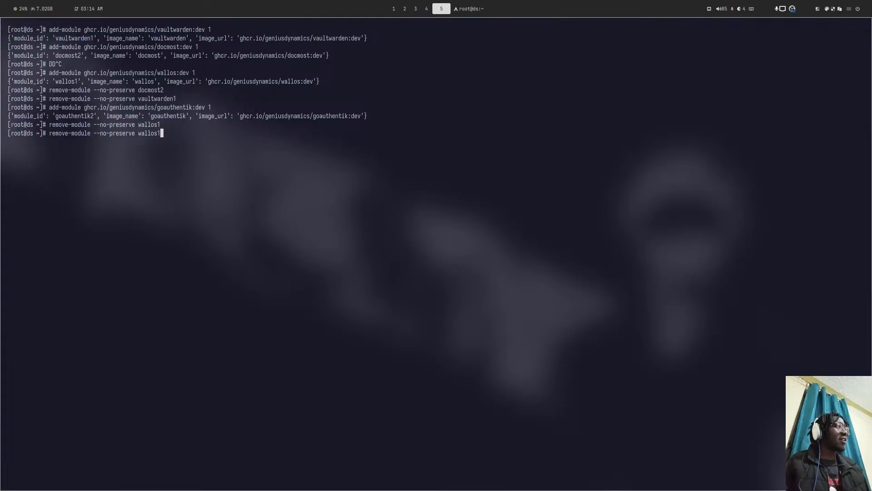
key("BackSpace")
key("BackSpace")
key("BackSpace")
key("BackSpace")
key("BackSpace")
key("BackSpace")
key("BackSpace")
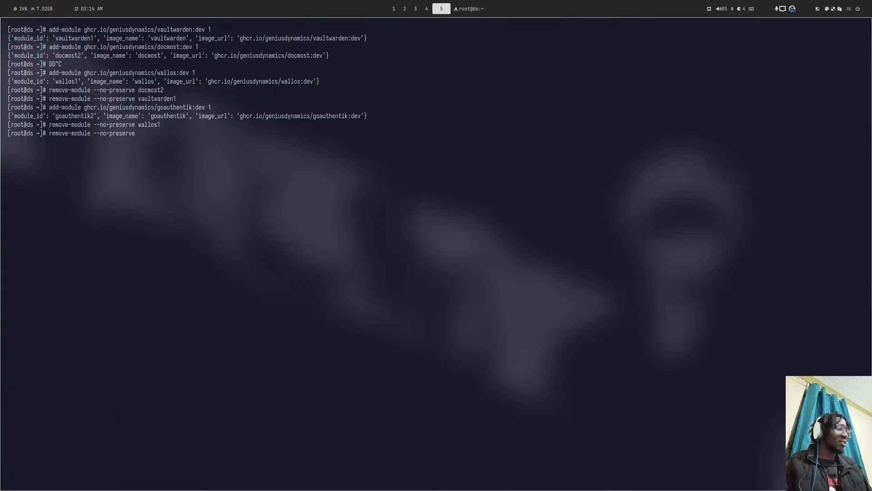
type("goauthentik")
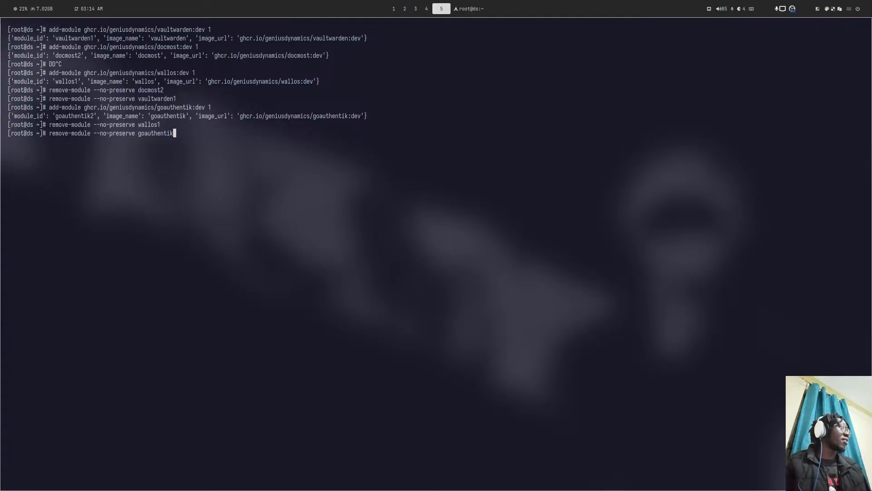
type("1")
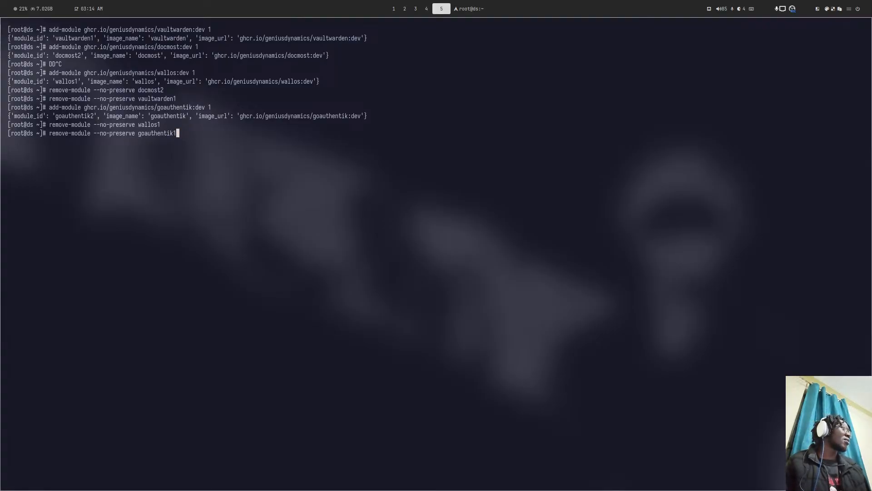
key("BackSpace")
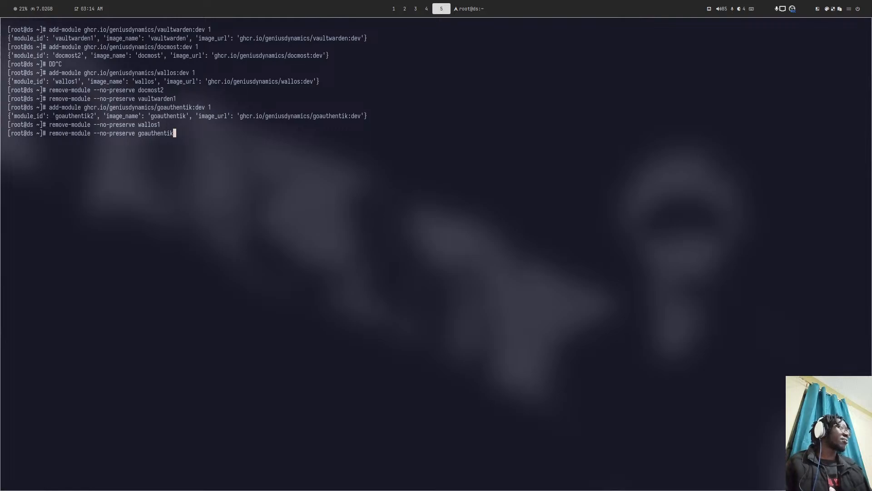
type("2")
key("Return")
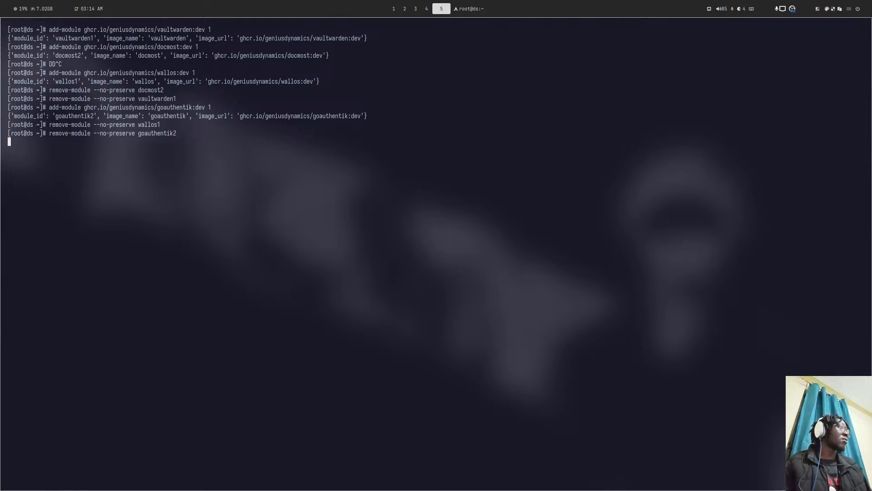
key("super+4")
key("super+2")
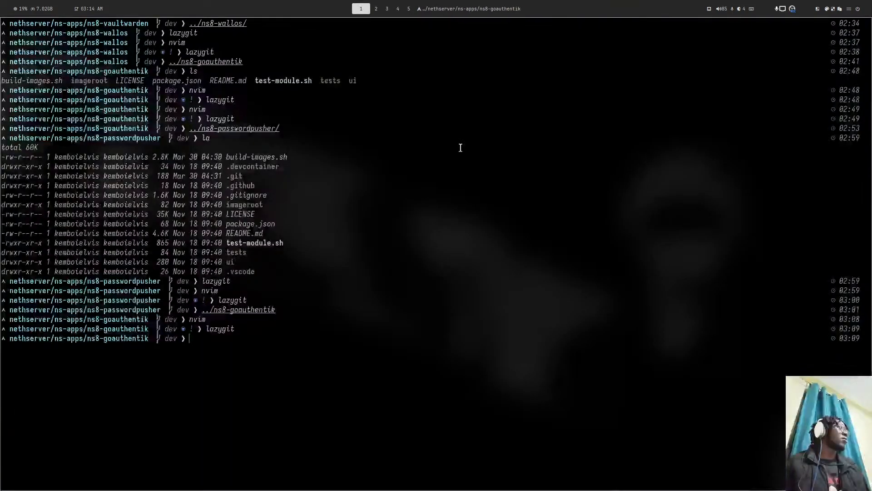
- Look over the System logs and NS8 Password Pusher forum tabs and check the root shell
key("super+4")
key("super+2")
key("super+4")
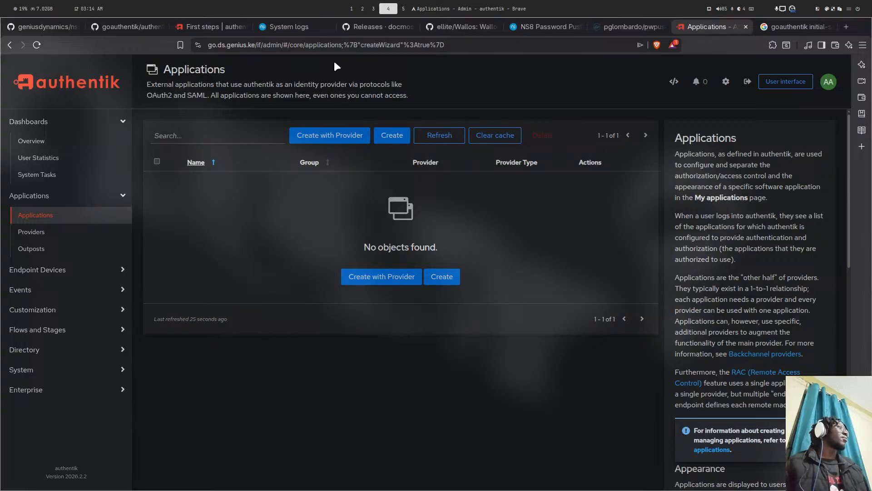
left_click(277, 25)
left_click(539, 27)
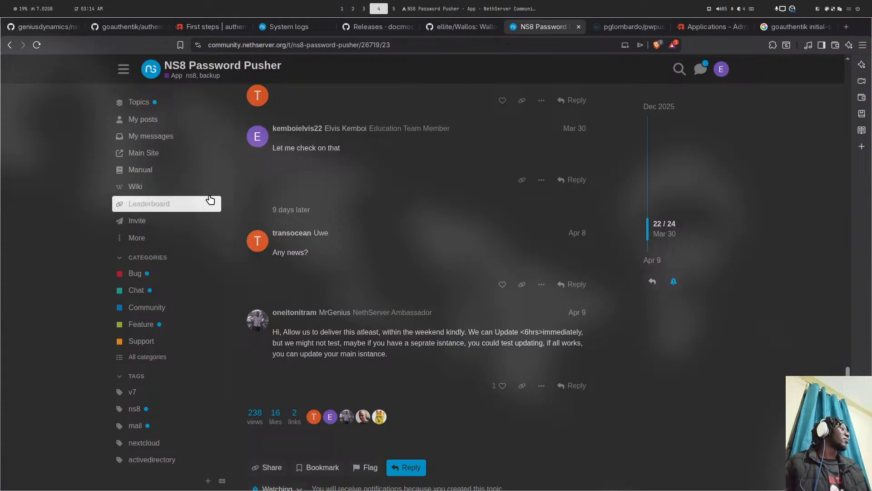
scroll(200, 172, "down", 1)
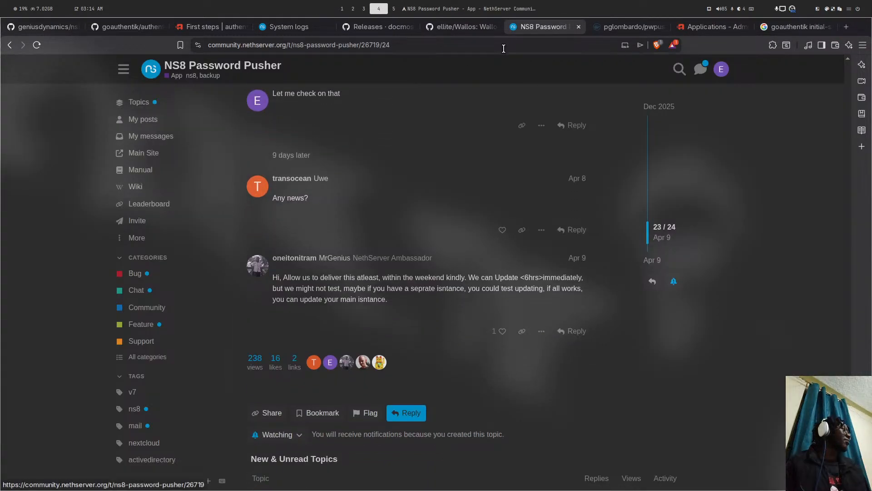
key("super+5")
key("super+4")
key("super+1")
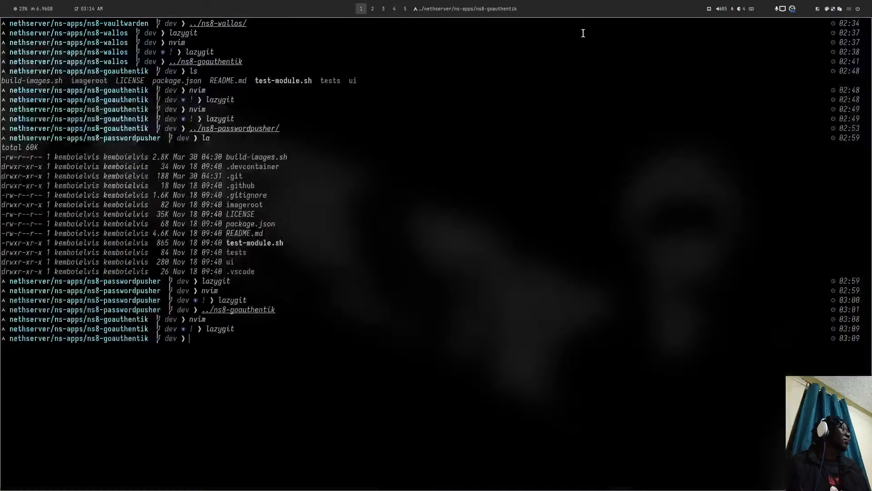
key("super+5")
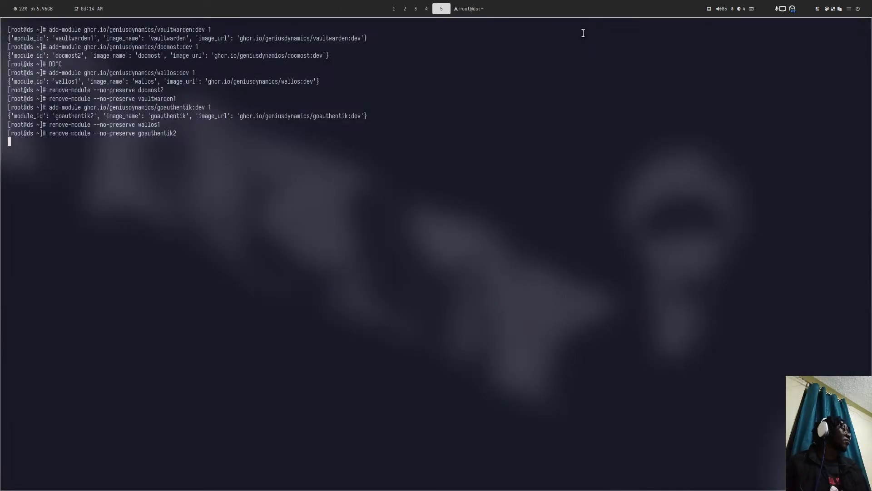
key("super+1")
key("super+4")
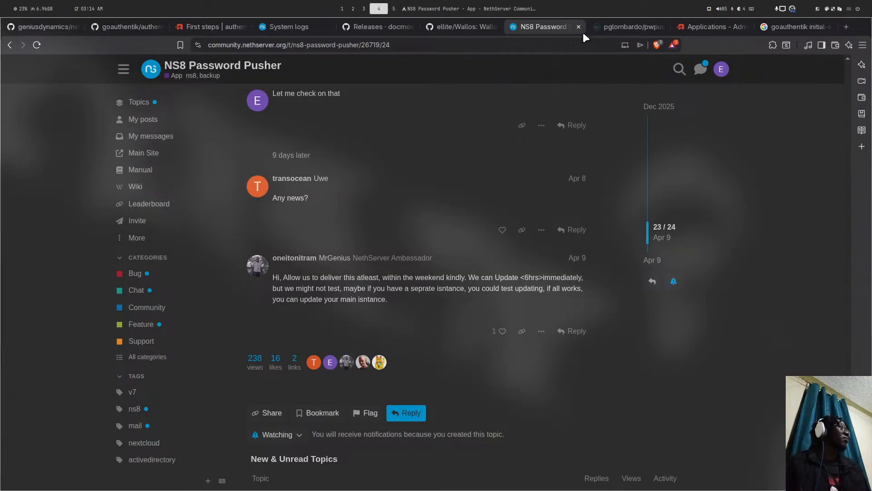
- Change the ns8-goauthentik repository address to github.com/geniusdynamics/ns8-passwordpusher and load it
left_click(132, 27)
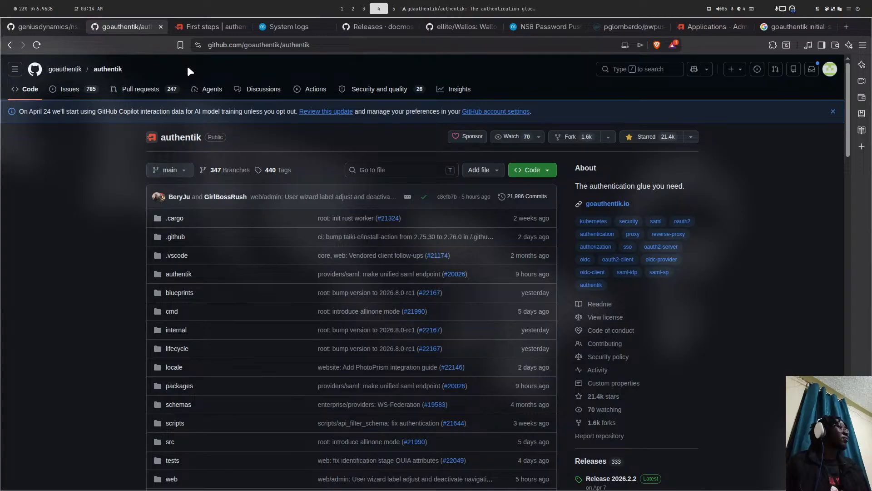
scroll(188, 68, "down", 1)
left_click(64, 27)
scroll(282, 104, "down", 2)
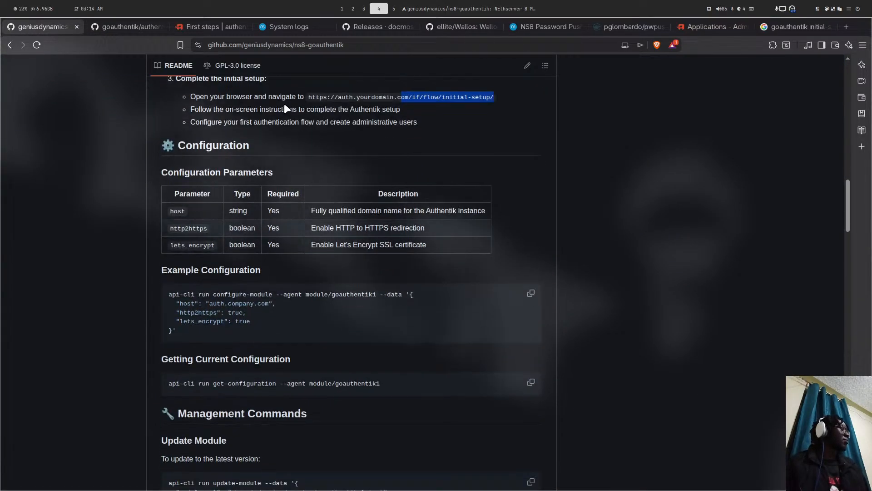
scroll(284, 103, "up", 10)
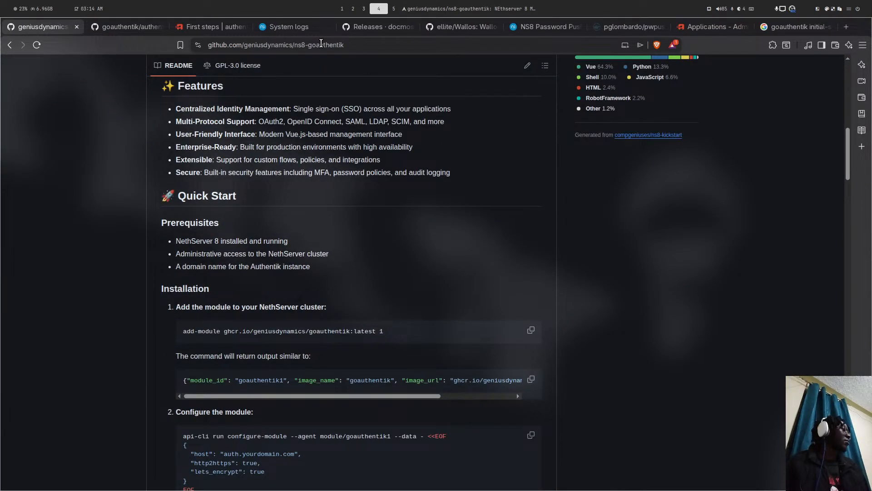
double_click(321, 43)
type("passw")
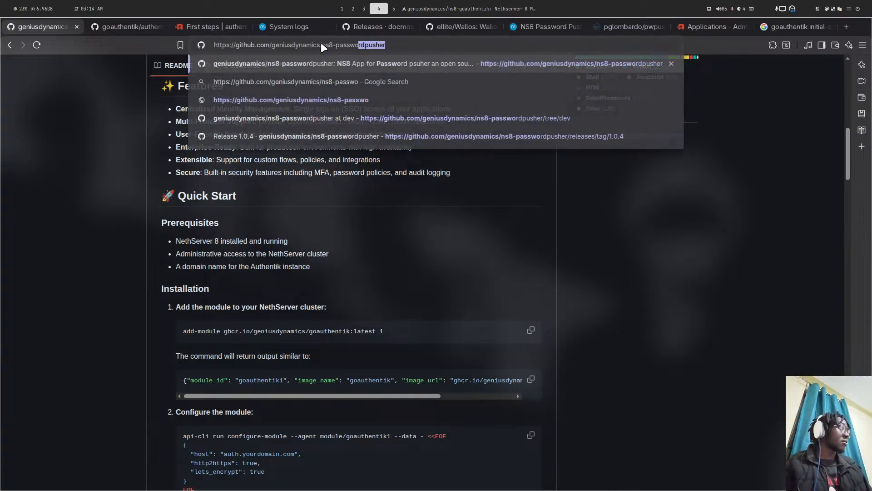
key("Return")
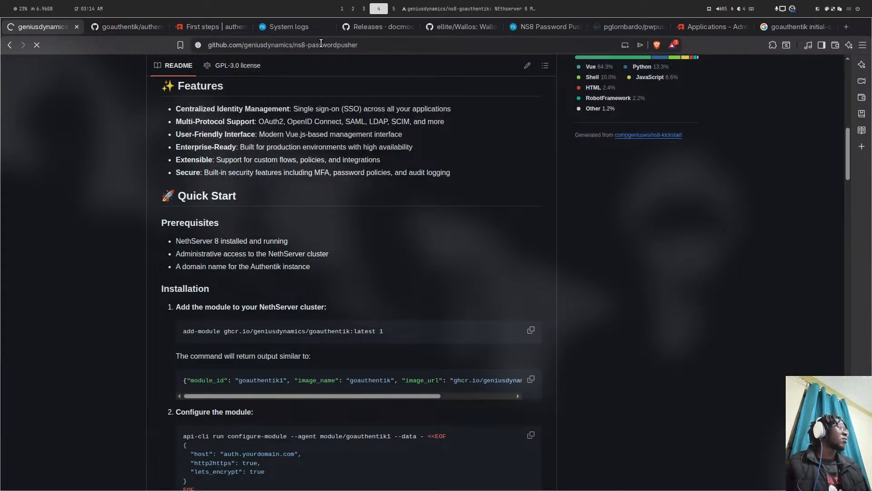
- Cycle through workspaces back to the ns-apps development terminal
key("super+5")
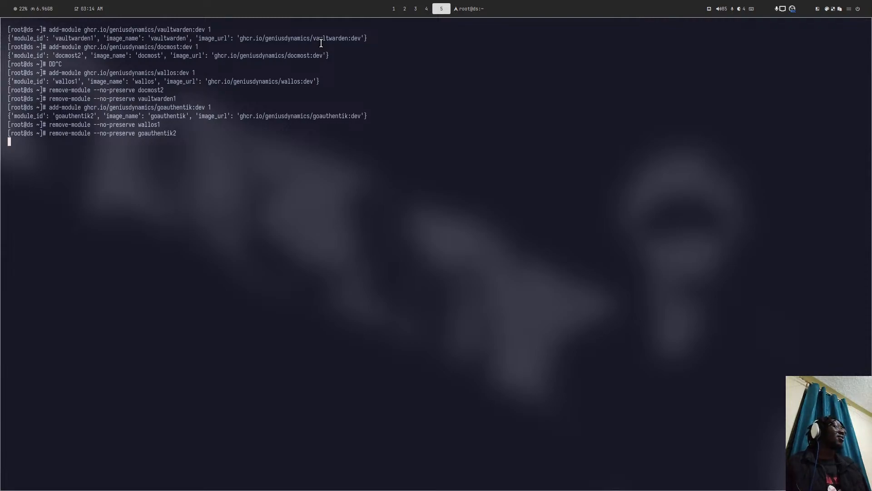
key("super+2")
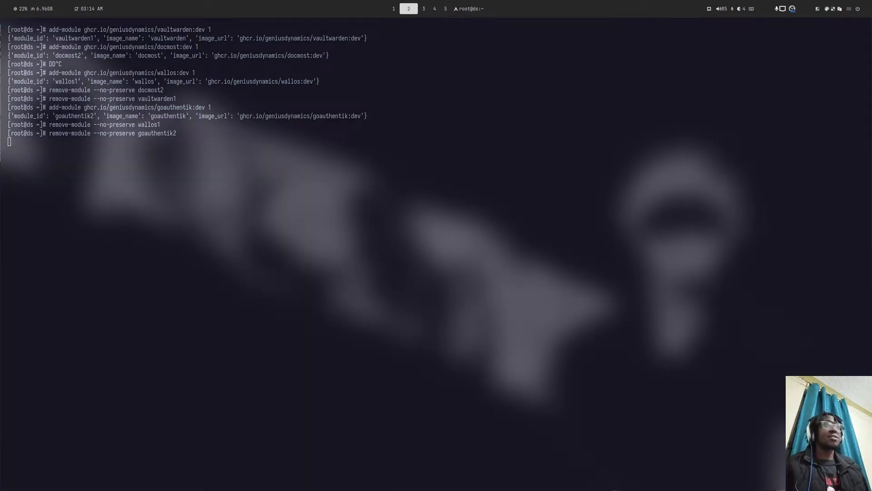
key("super+5")
key("super+2")
key("super+1")
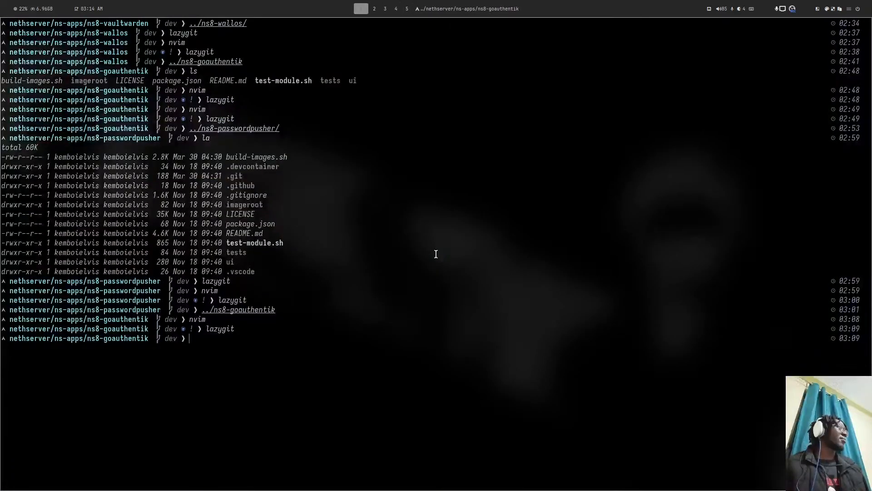
- Copy the add-module install command from the ns8-passwordpusher README's Install section
key("super+2")
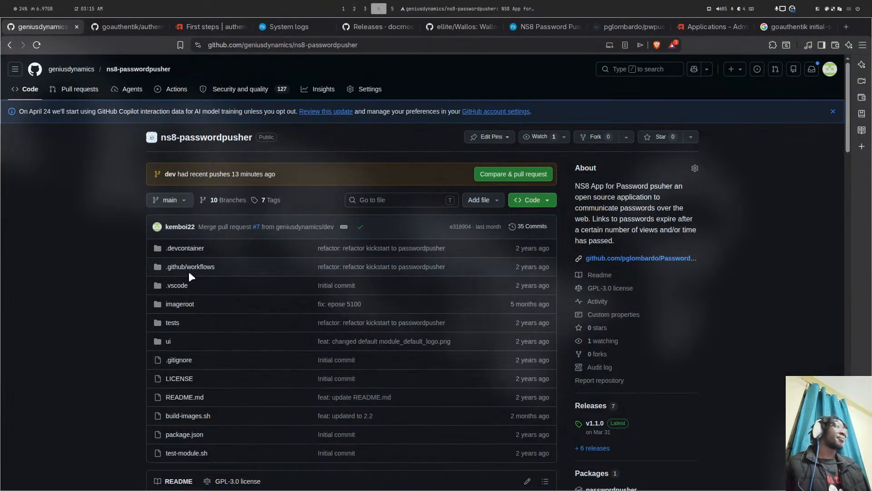
scroll(332, 195, "down", 3)
scroll(333, 194, "up", 3)
scroll(332, 194, "down", 8)
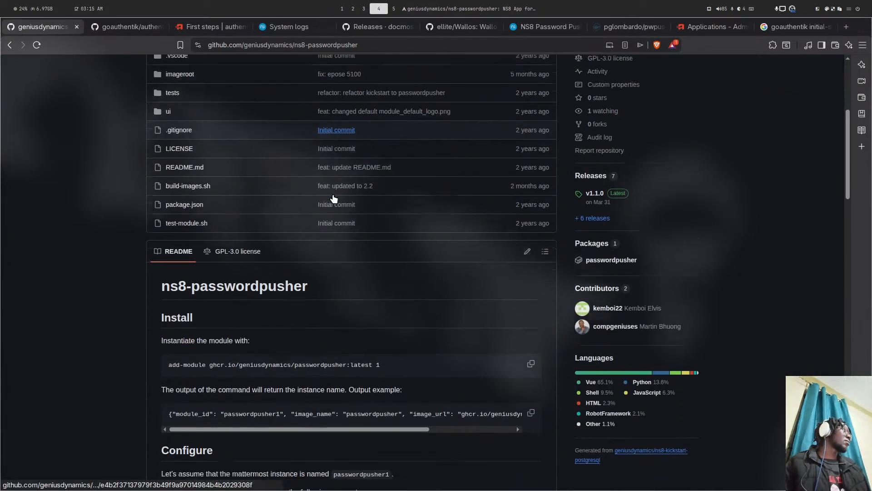
left_click(527, 214)
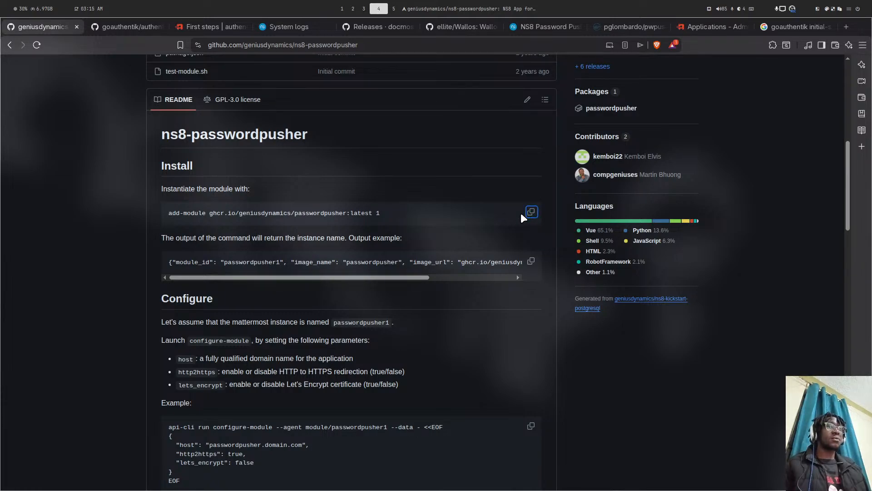
key("super+5")
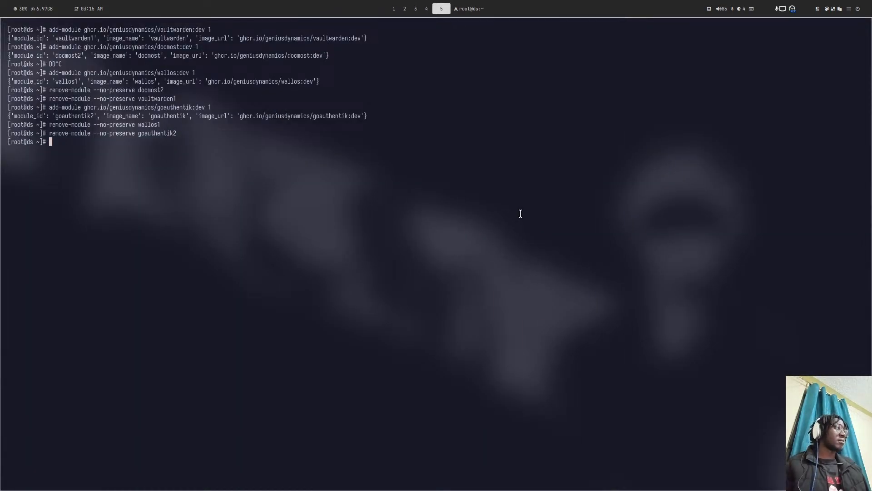
- Try running zellij, then try installing it with dnf install zellij
type("z")
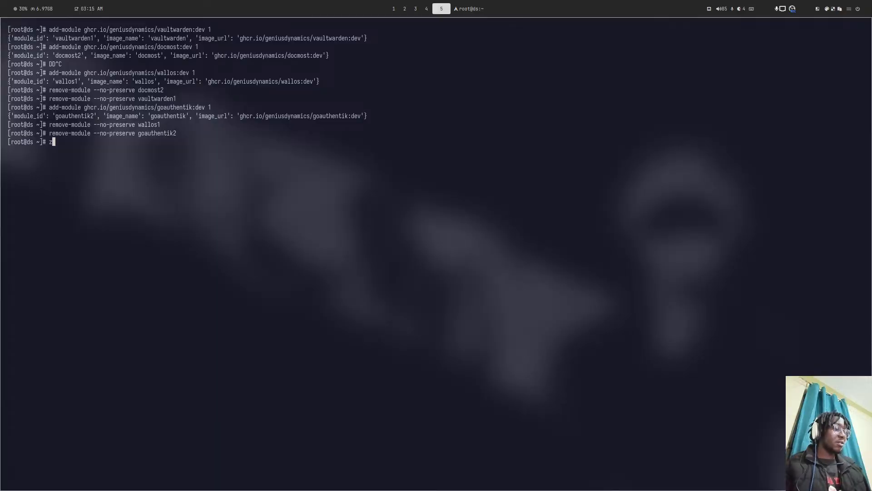
type("ellij")
key("Return")
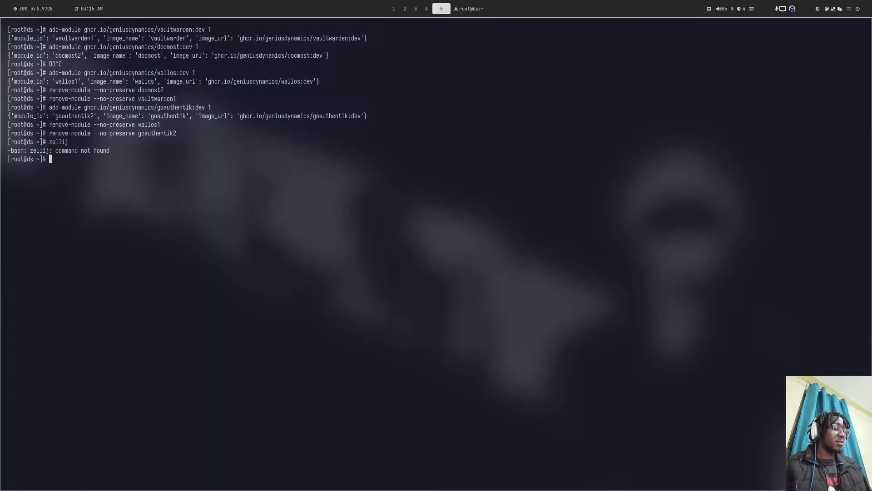
type("dnf install z")
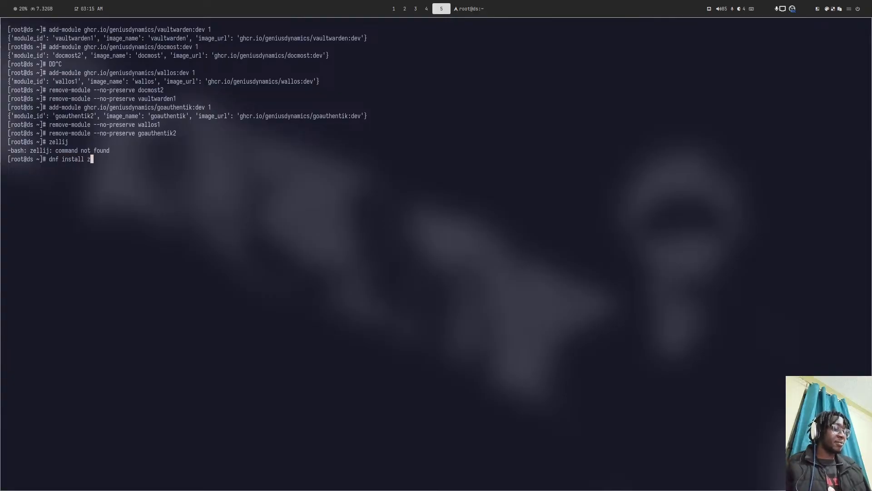
type("ellij")
key("Return")
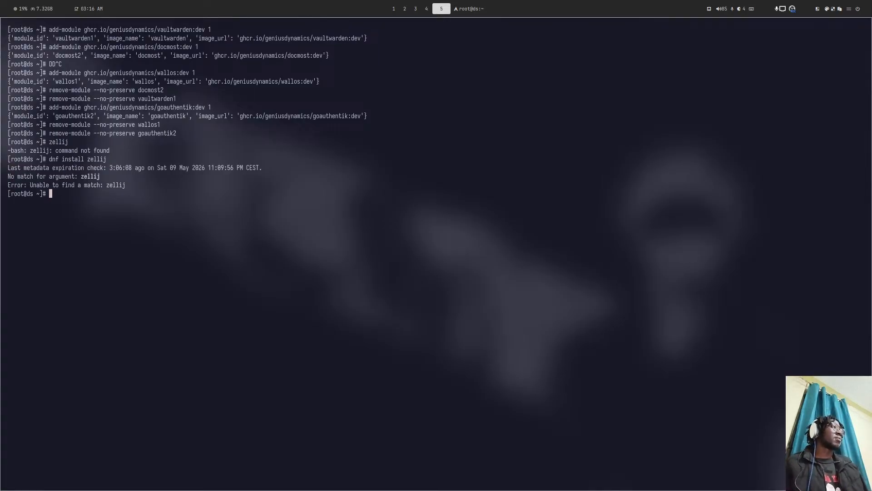
- Run dnf install tmux, find it already installed, and start a tmux session
key("super+4")
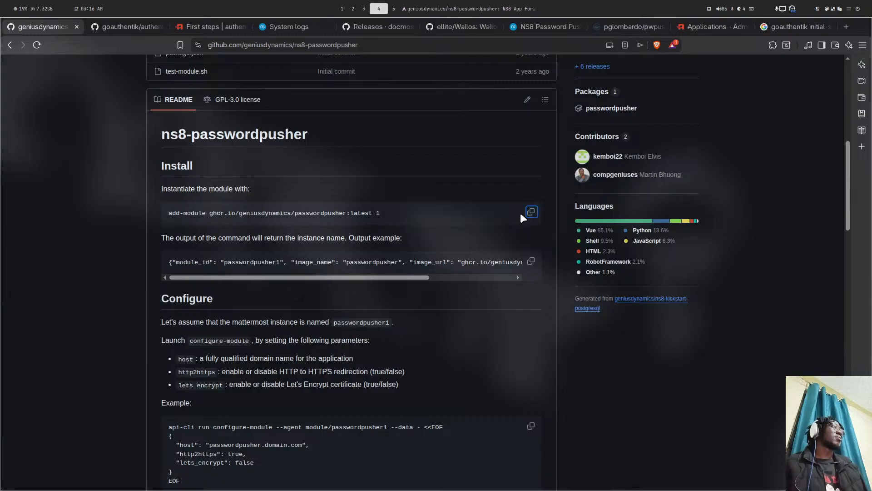
key("super+5")
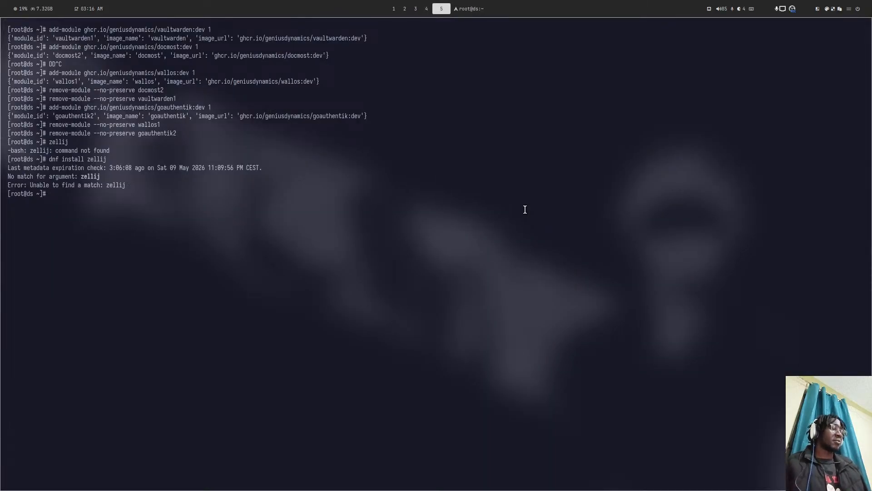
type("dnf in")
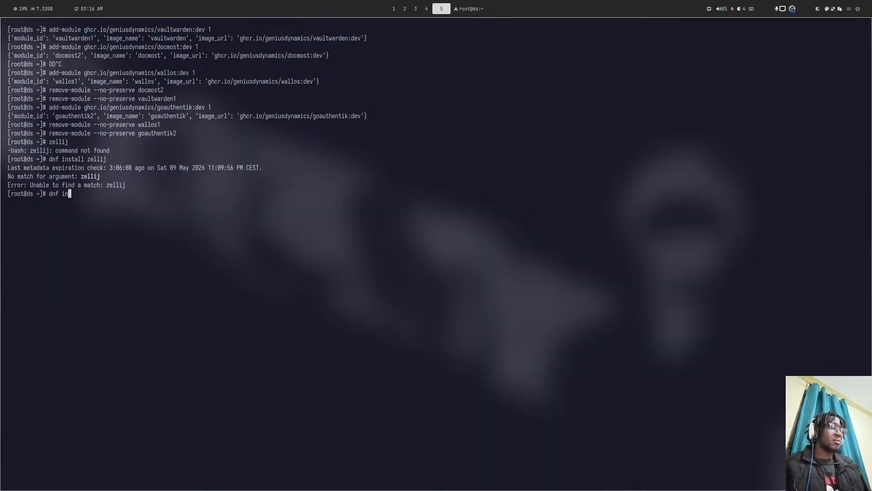
type("stall tmux")
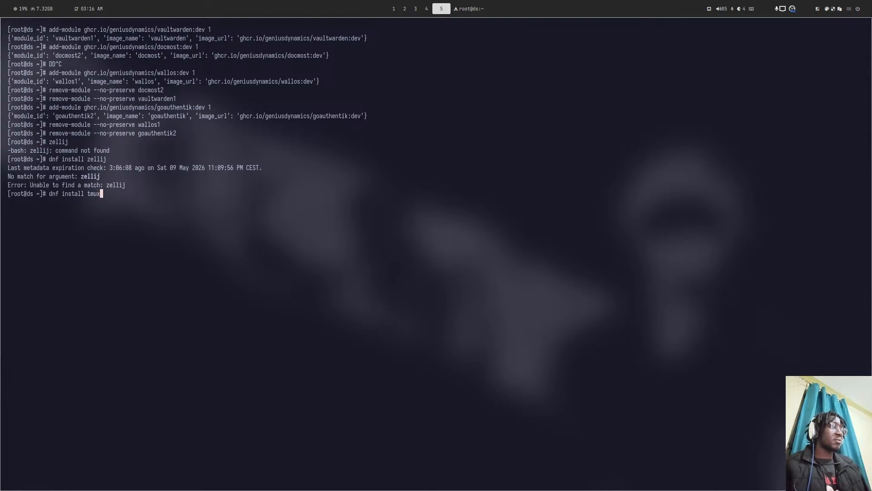
key("Return")
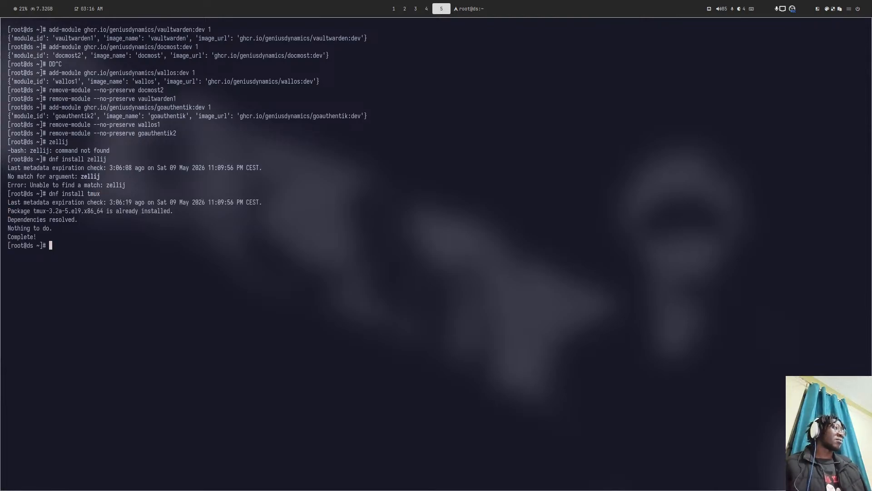
type("mux")
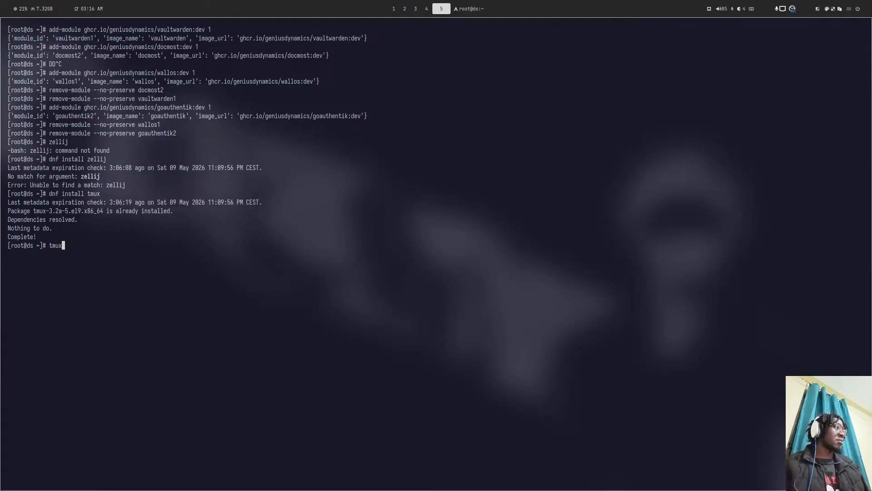
key("Return")
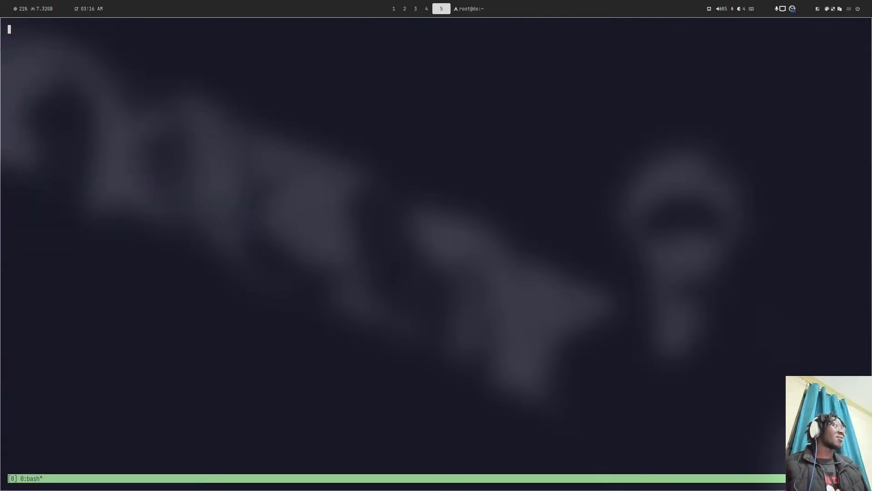
- Run the pasted add-module command with the image tag changed to ghcr.io/geniusdynamics/passwordpusher:dev on node 1
key("ctrl+shift+v")
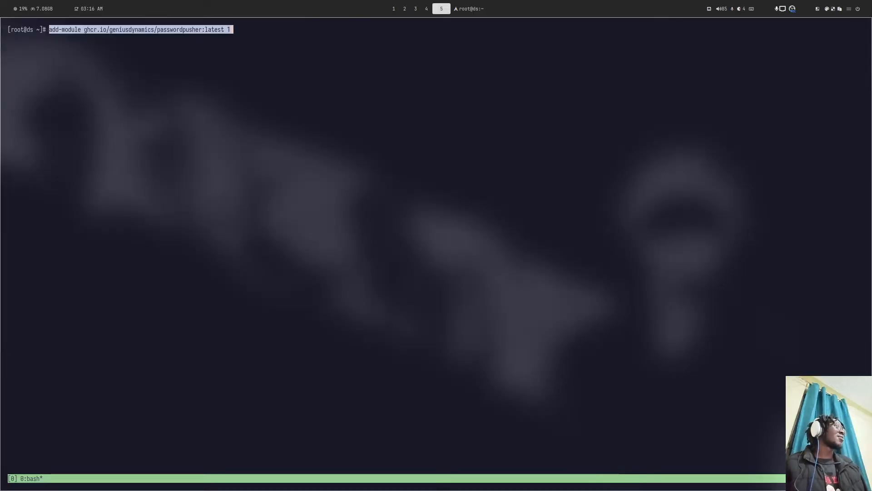
key("Left")
key("Left")
key("BackSpace")
key("BackSpace")
key("BackSpace")
key("BackSpace")
key("BackSpace")
key("BackSpace")
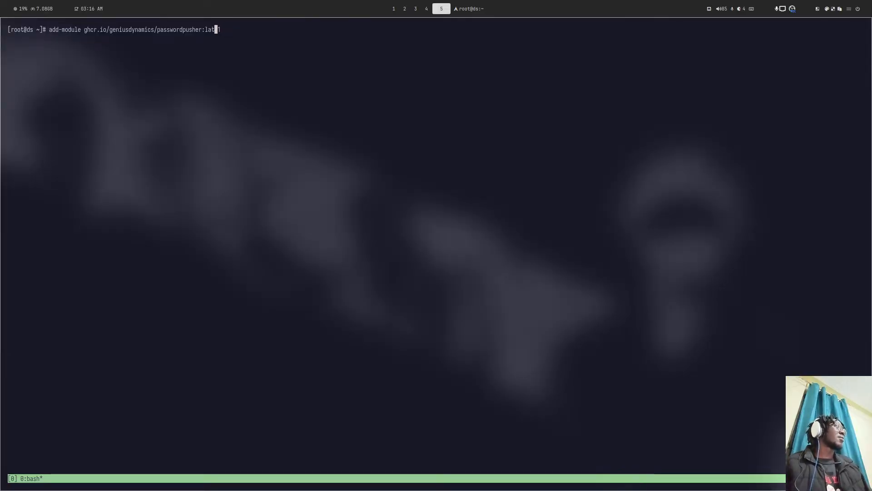
type("dev")
key("Return")
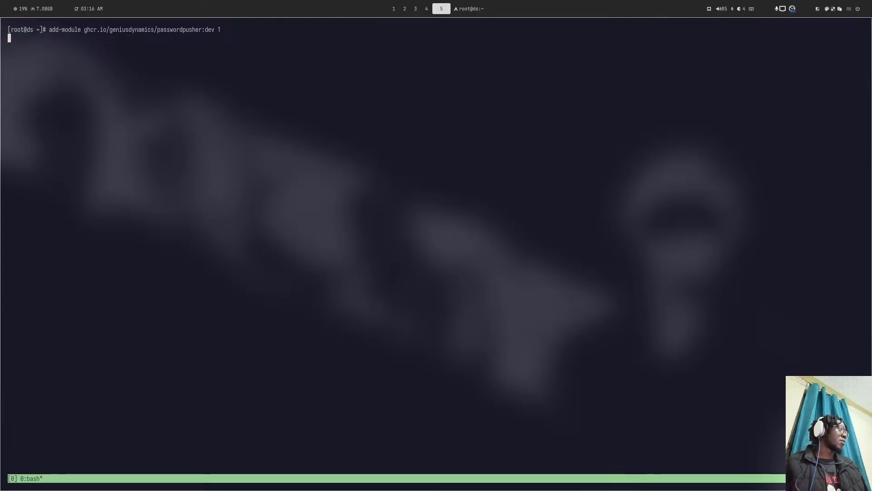
key("super+2")
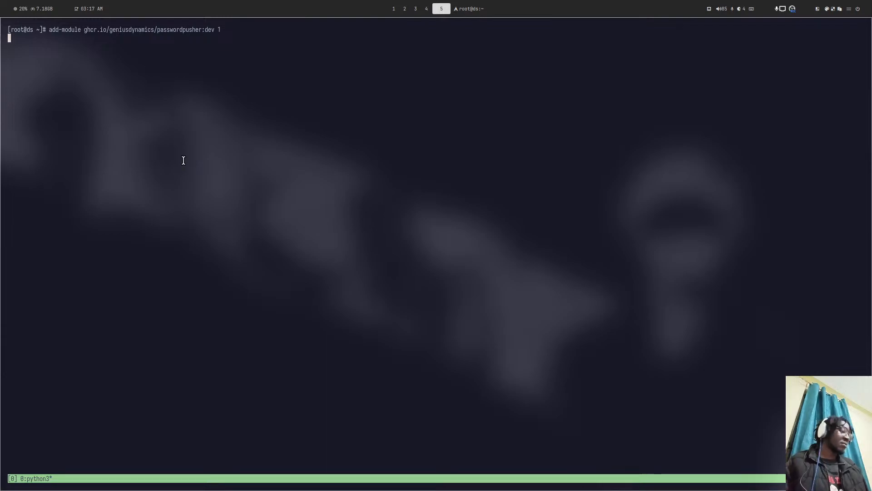
key("ctrl+g")
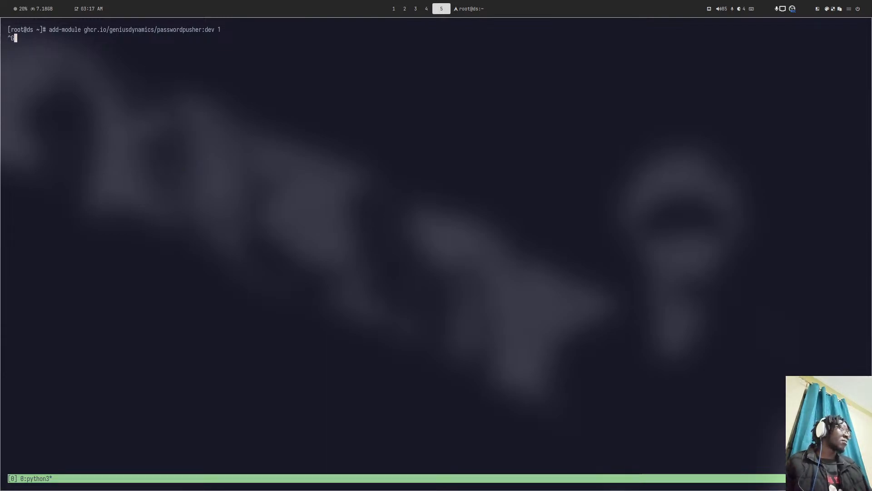
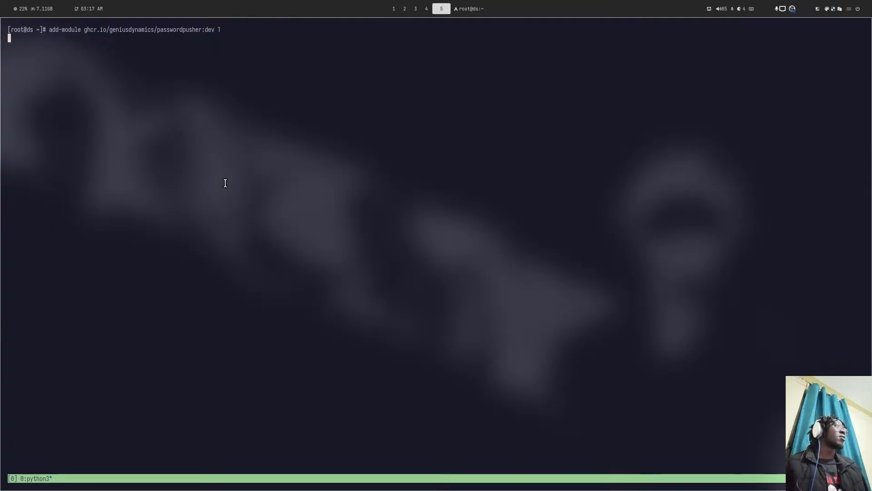
- Erase the stray escape characters from the terminal command line
key("alt+Right")
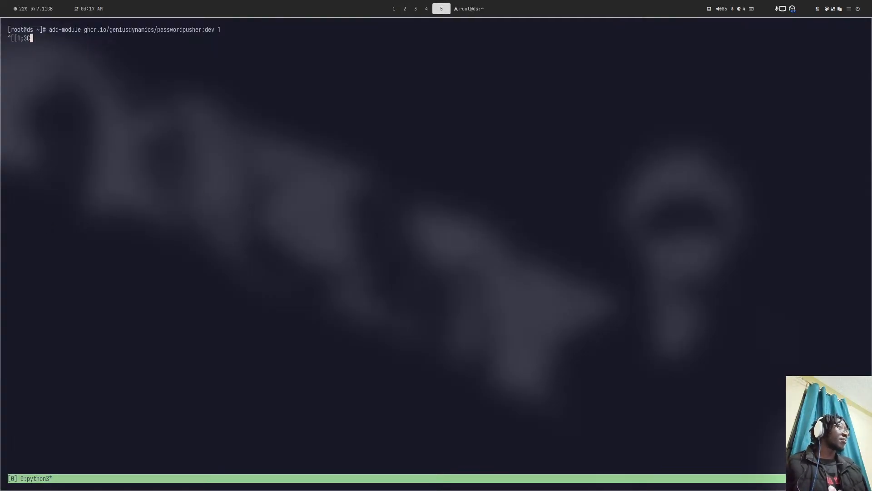
key("BackSpace")
key("BackSpace")
key("BackSpace")
key("BackSpace")
key("BackSpace")
key("BackSpace")
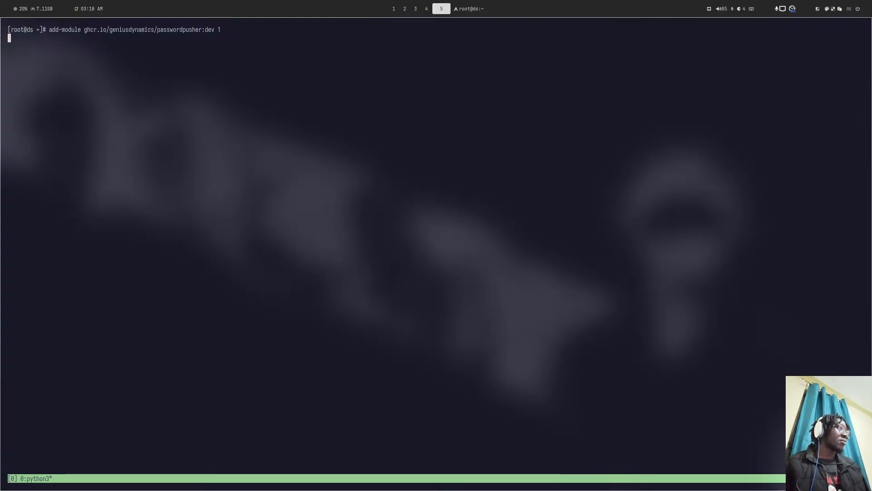
key("super+4")
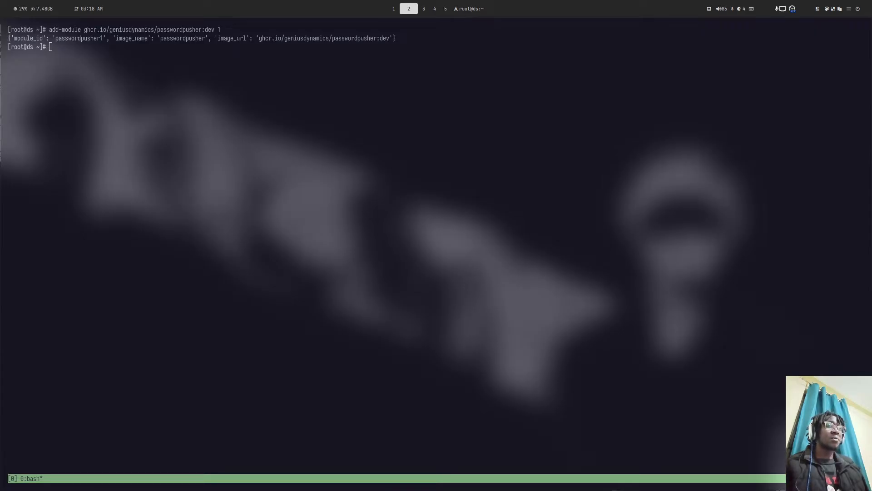
key("super+shift+5")
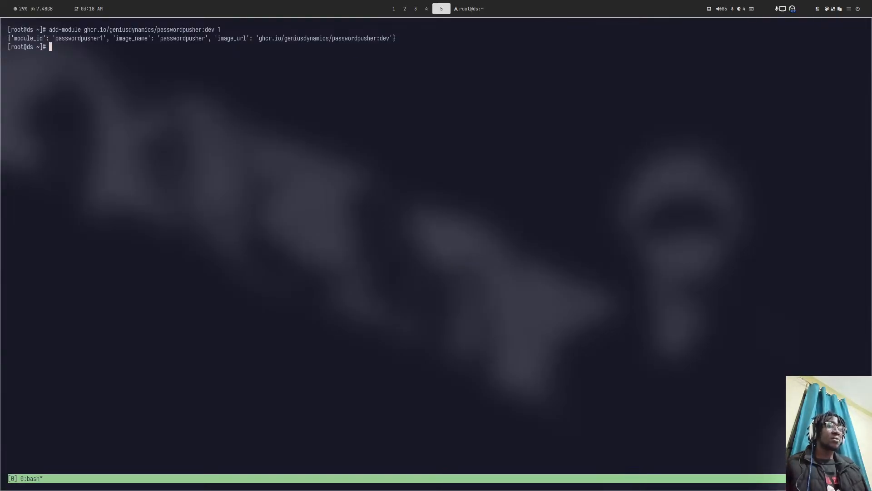
key("super+2")
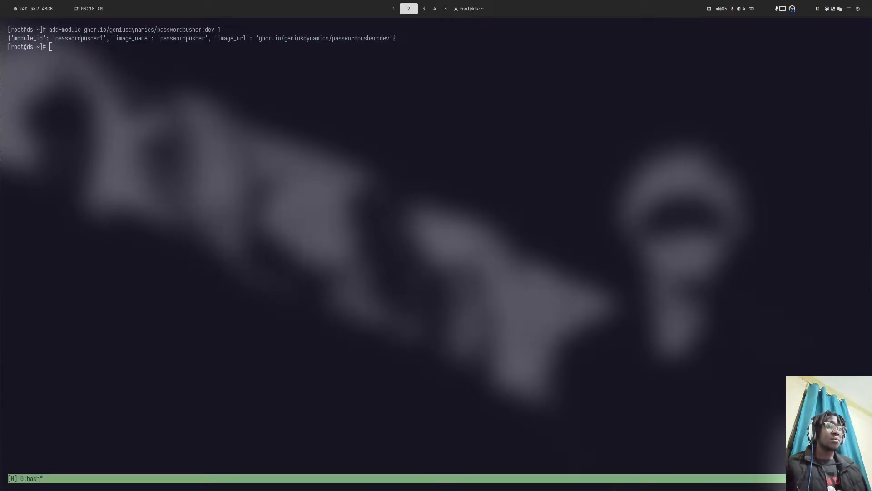
key("super+5")
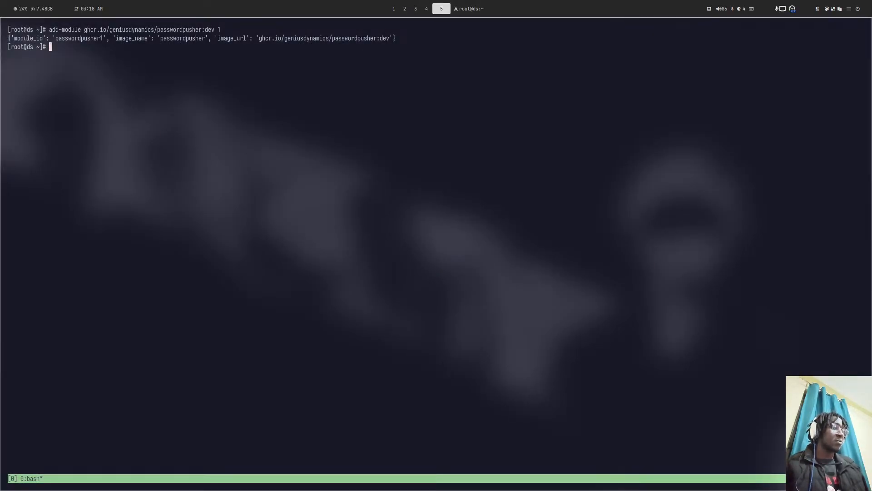
- Run the tmux kill-session command to end the tmux session
key("ctrl+b")
key("shift+l")
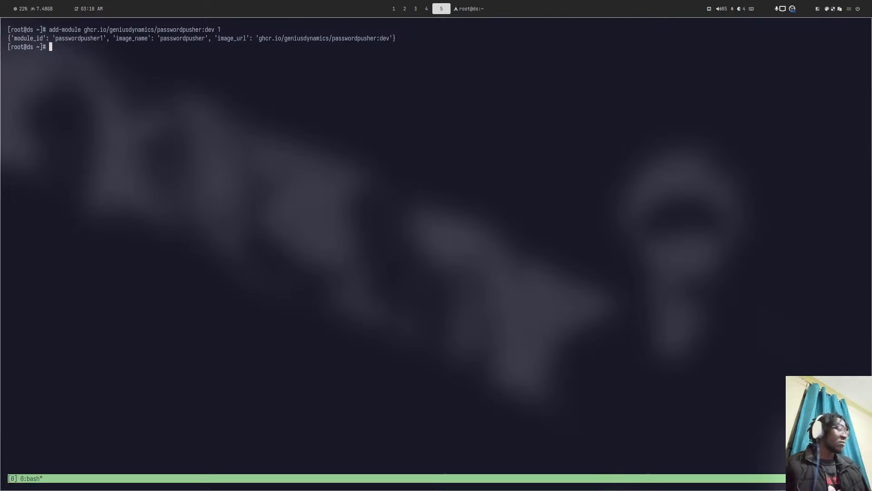
key("ctrl+b")
key("colon")
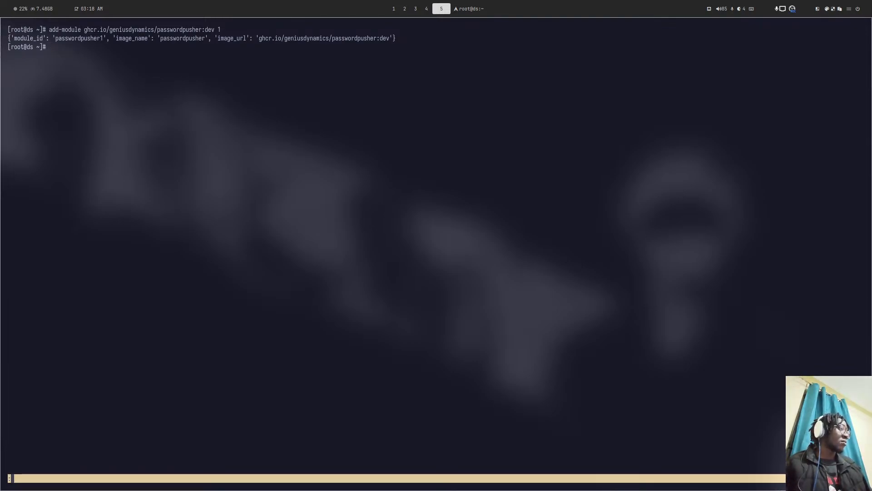
key("Escape")
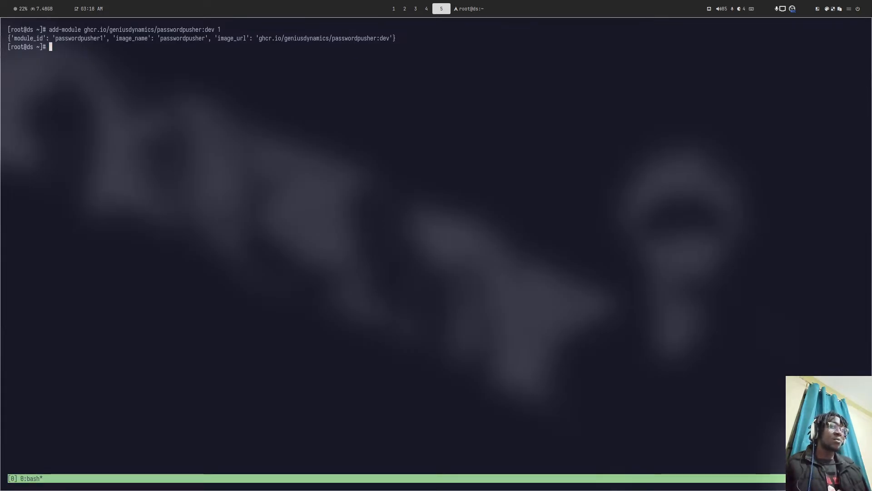
key("ctrl+b")
key("colon")
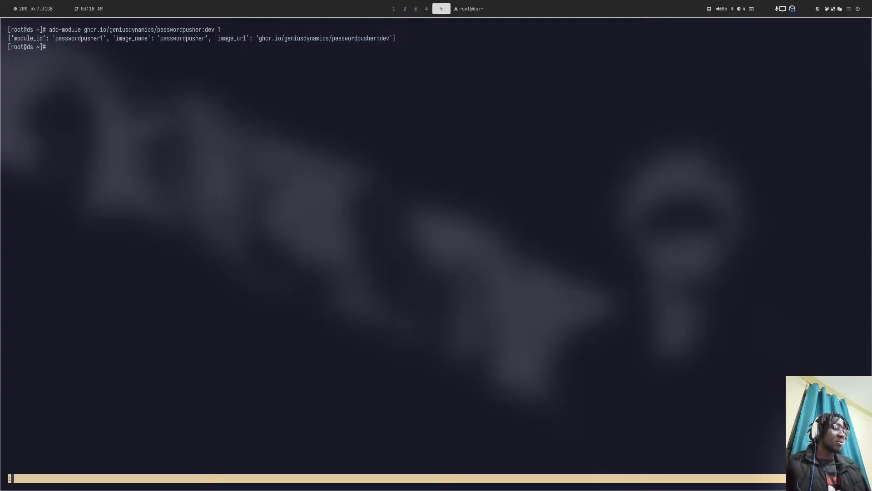
type("kill-session")
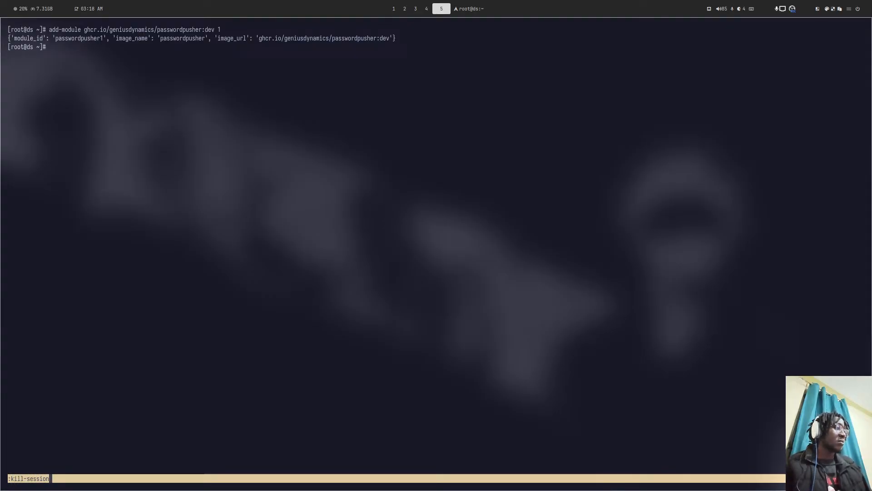
key("Return")
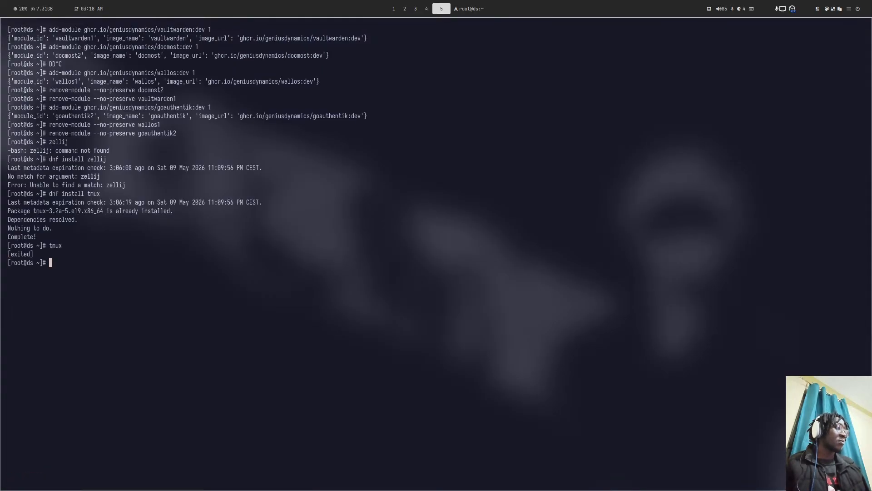
- Paste and run the cargo install command for zellij
type("cargo binstall zellij")
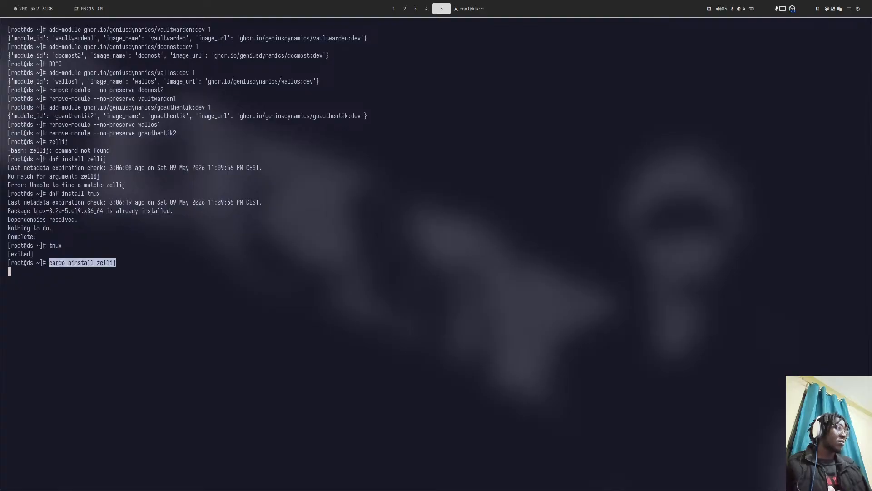
key("Return")
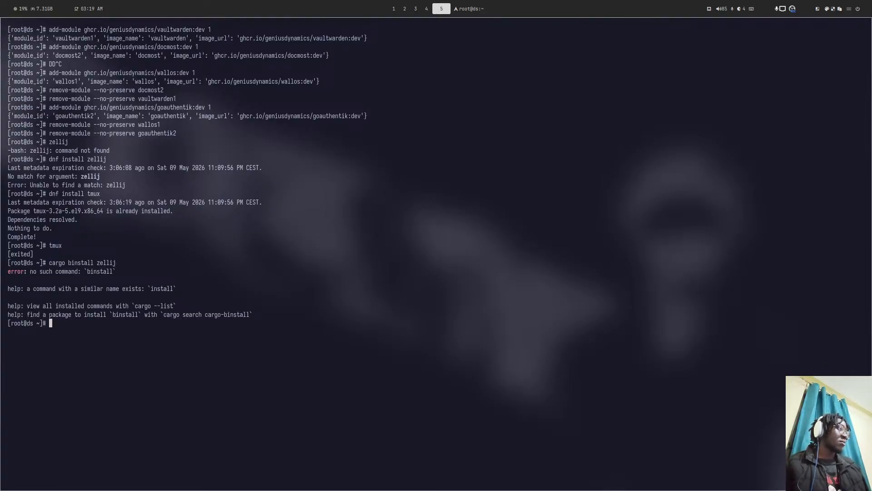
key("super+2")
key("super+5")
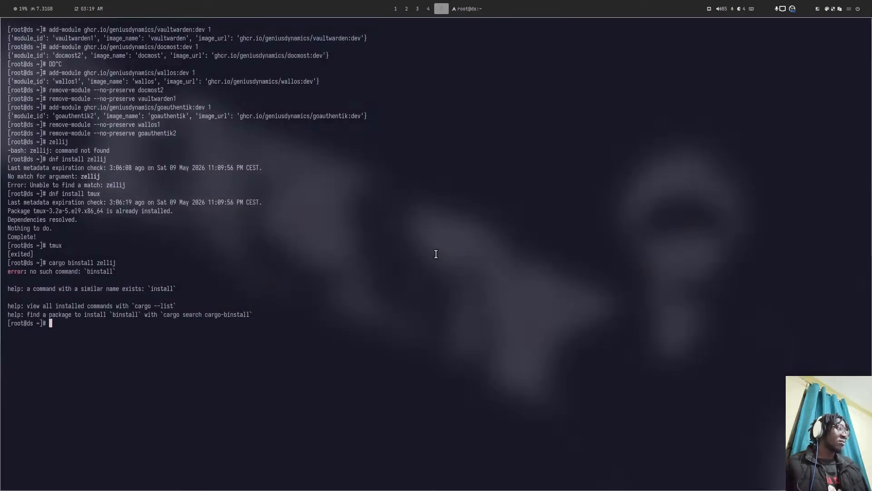
key("super+2")
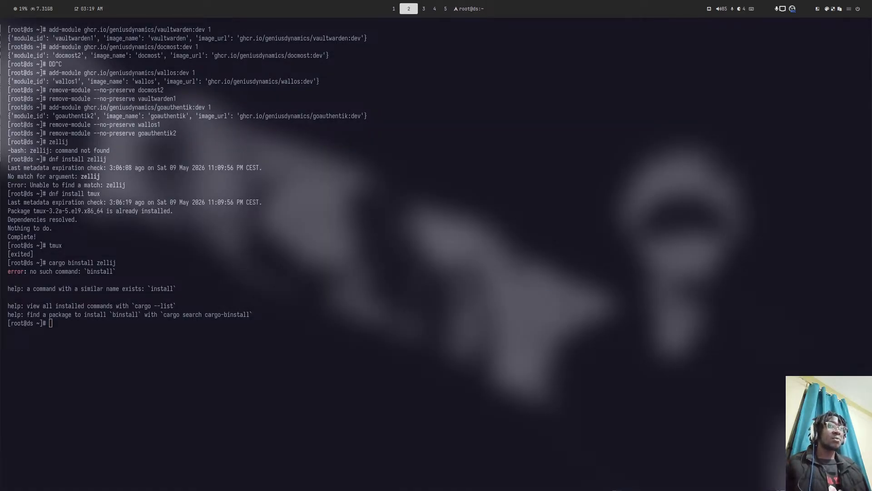
key("super+5")
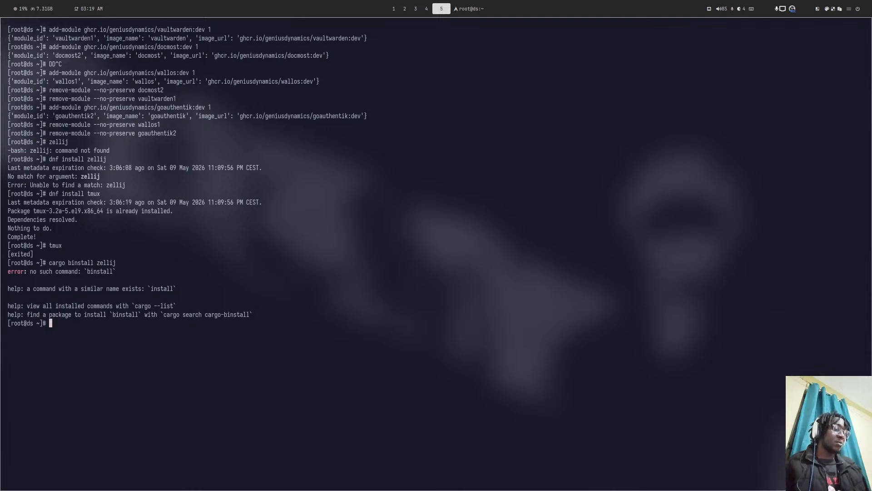
type("cargo install --locked zellij")
key("Return")
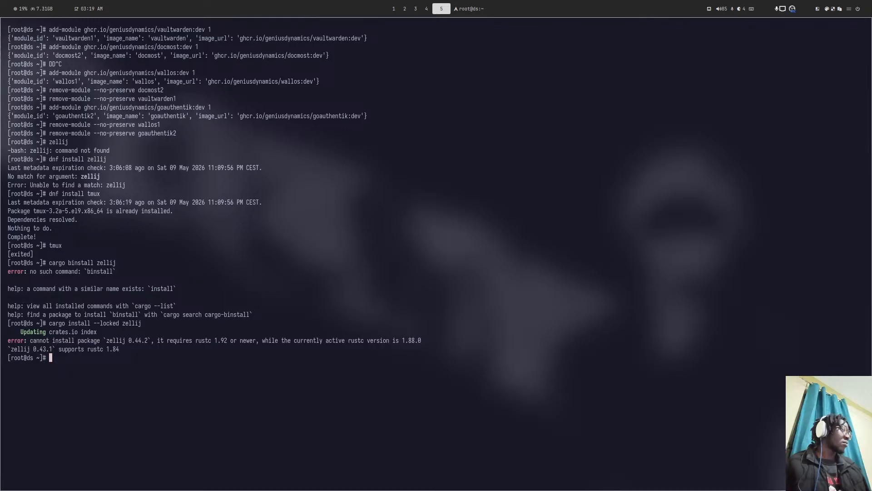
- Recall the zellij install command, select its rustc version error, then cancel the line
key("Up")
type("@")
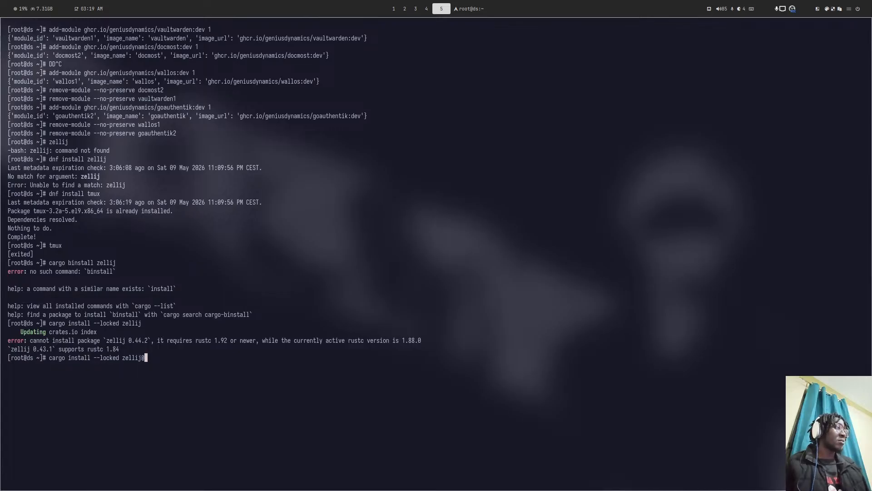
left_click_drag(125, 349, 48, 323)
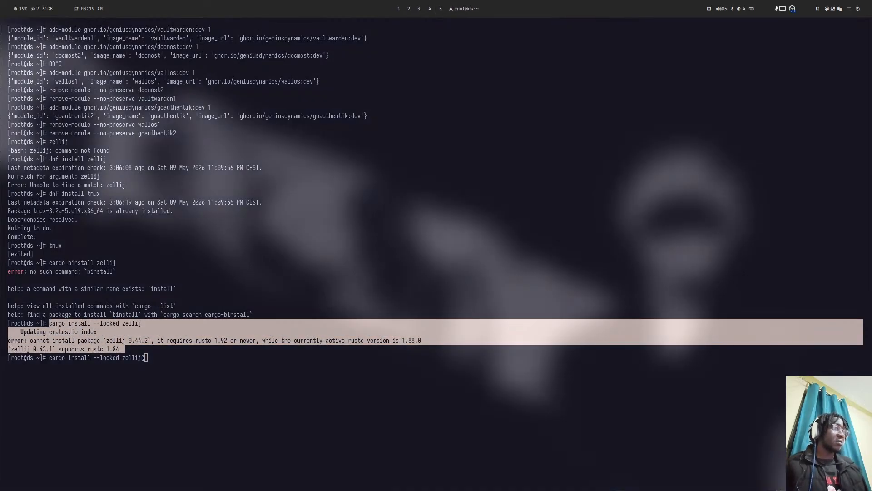
key("super+2")
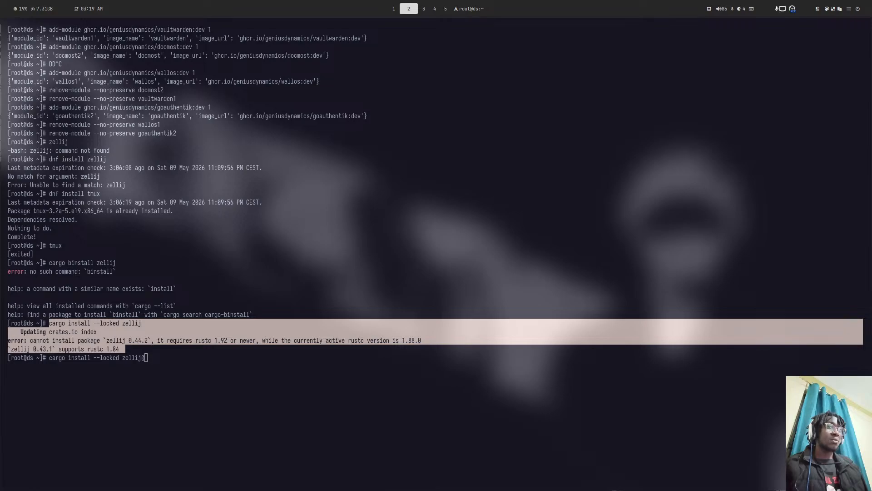
key("super+shift+5")
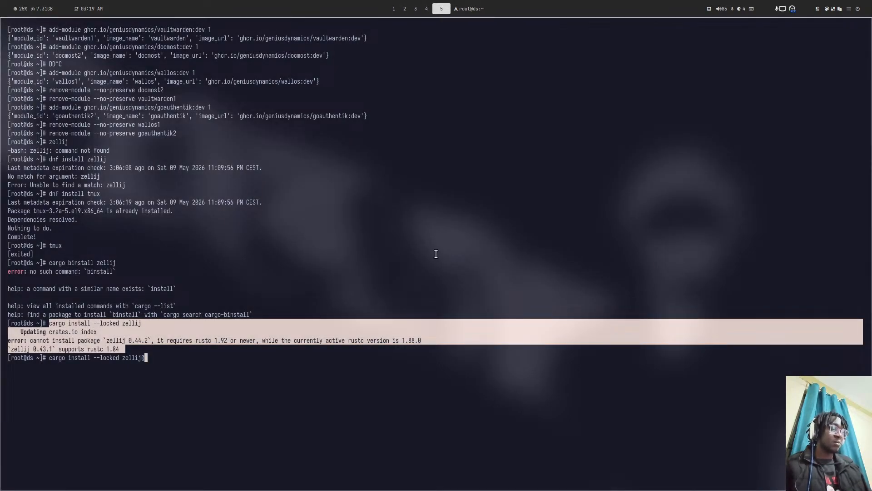
key("ctrl+c")
- Run rustup update, then try installing rustup with dnf install rustup
type("rustu")
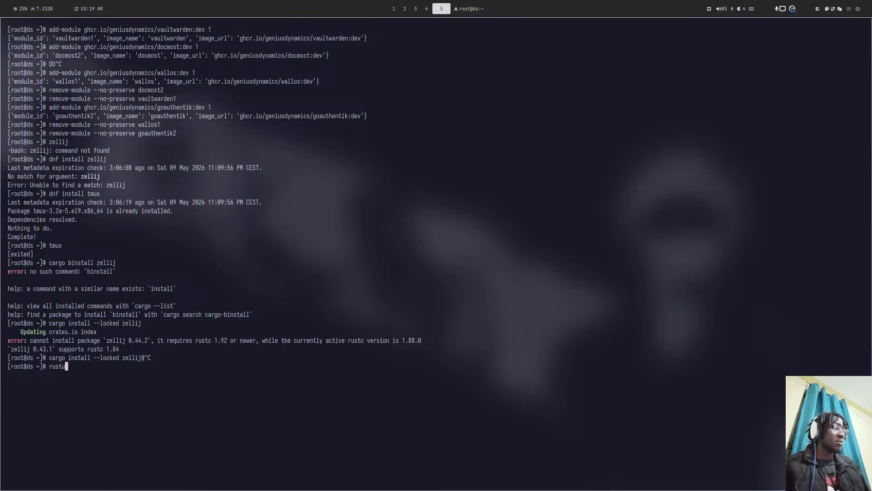
type("p update")
key("Return")
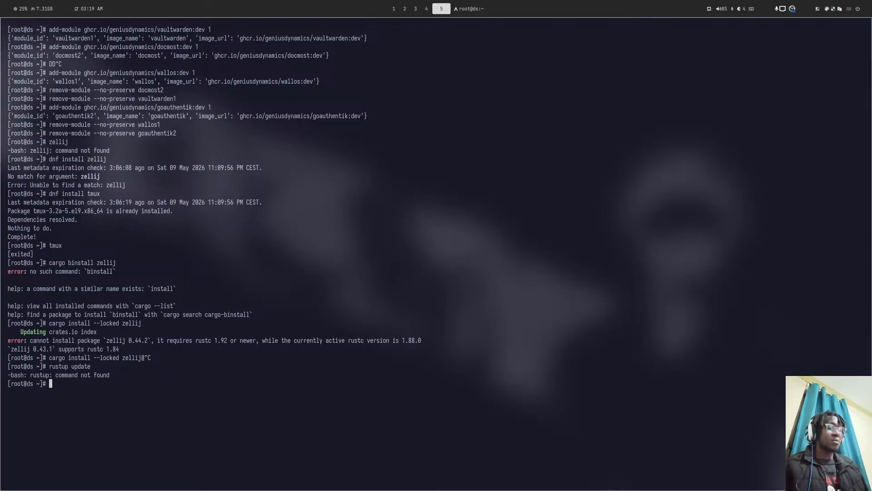
type("dnf ")
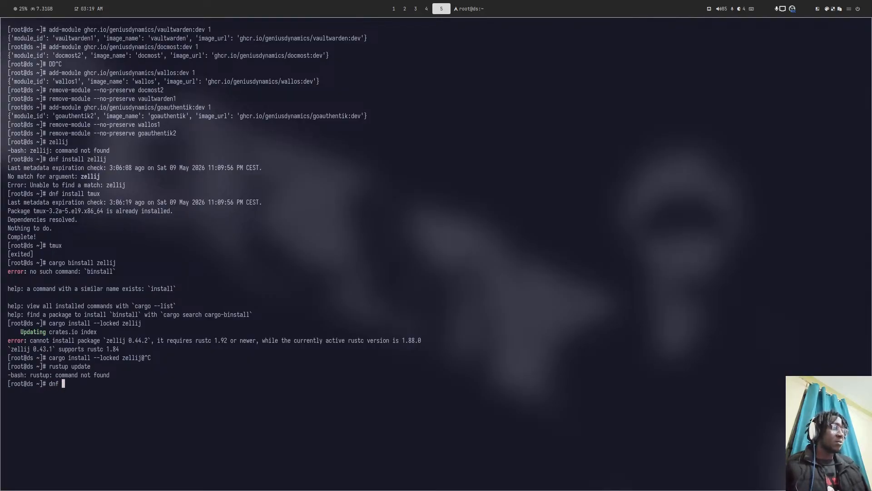
type("insta")
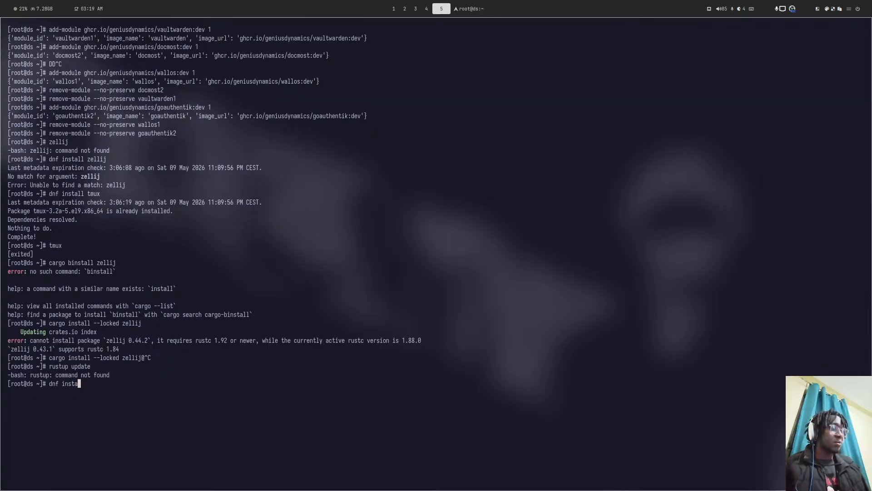
type("ll rust")
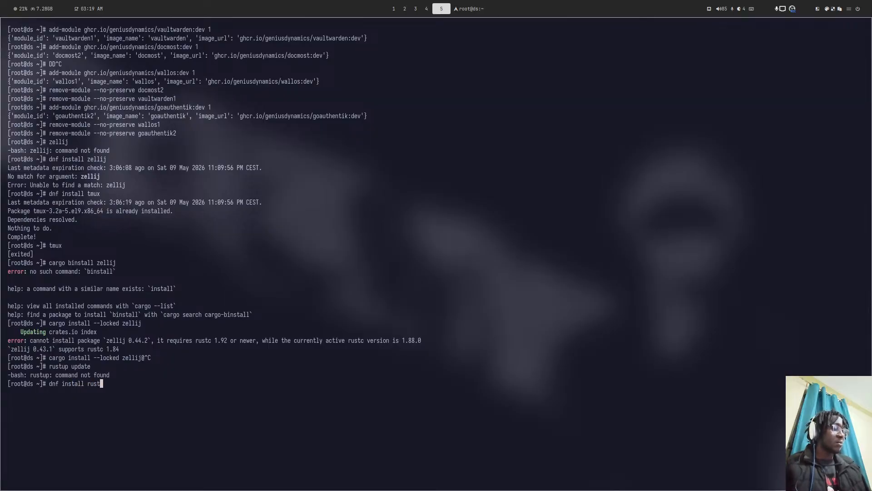
type("up")
key("Return")
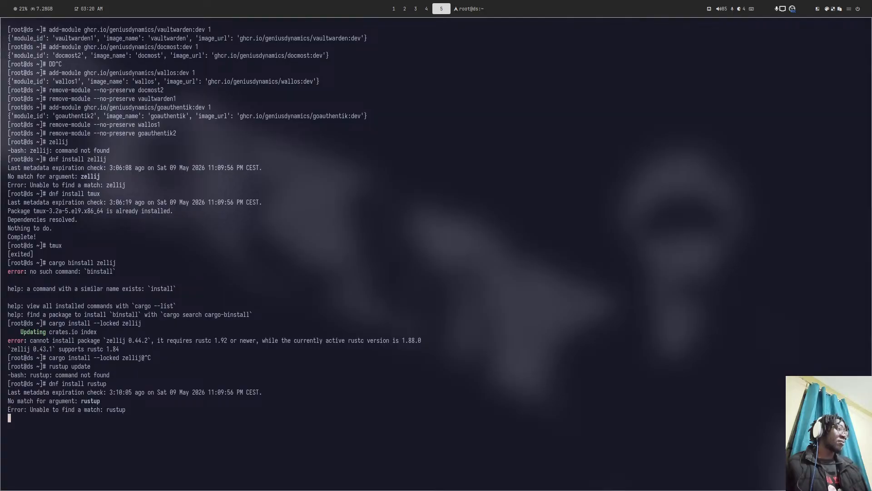
- Run cargo install --locked zellij --version 0.43.1 and leave its crates downloading
key("super+2")
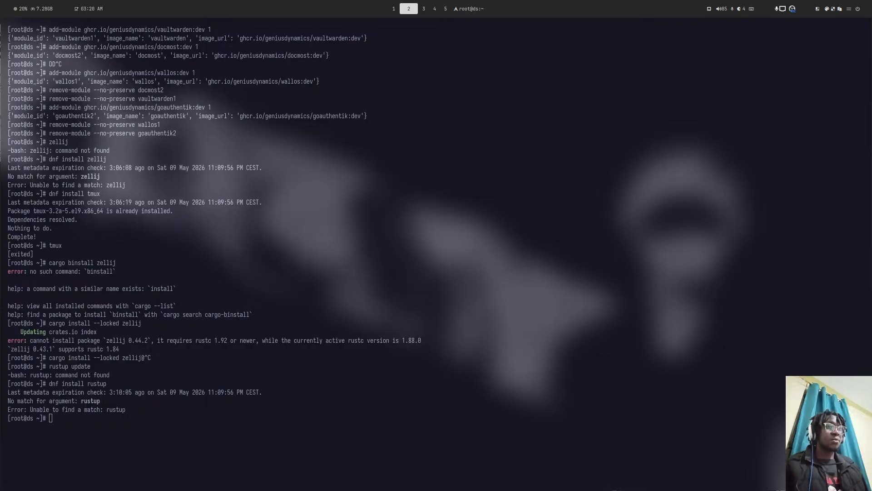
key("super+5")
key("ctrl+shift+v")
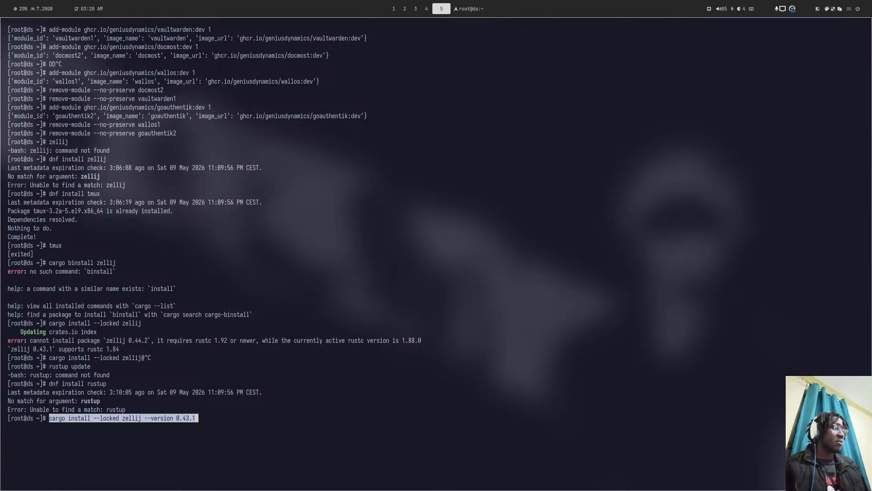
key("Return")
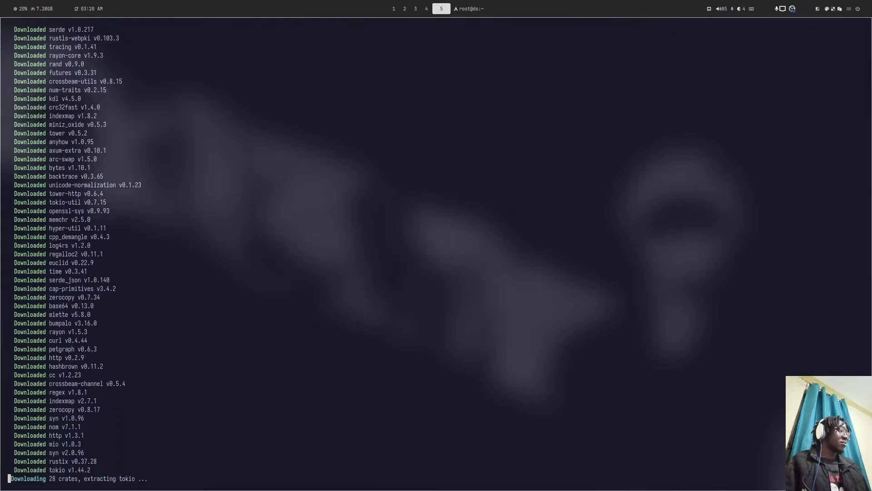
key("super+6")
key("super+4")
key("super+3")
key("super+4")
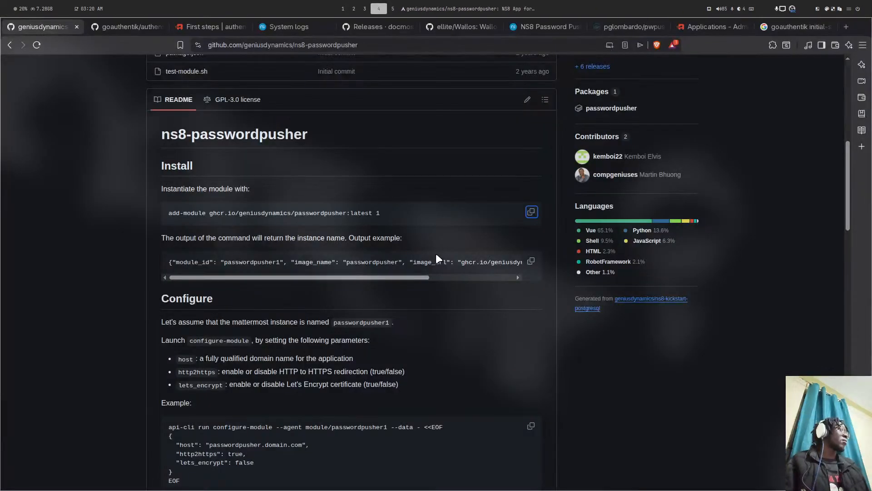
- Give passwordpusher1 hostname password.ds.genius.ke with a Let's Encrypt certificate and forced HTTPS, and save
left_click(298, 26)
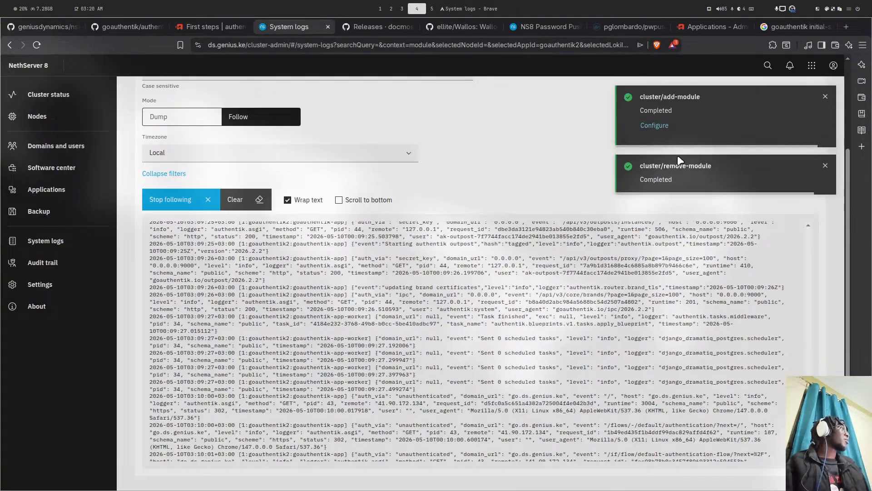
left_click(646, 127)
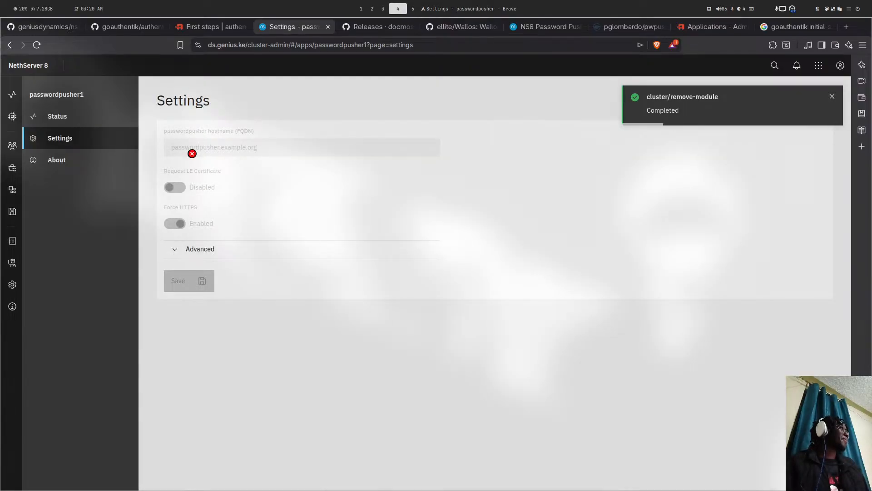
left_click(192, 154)
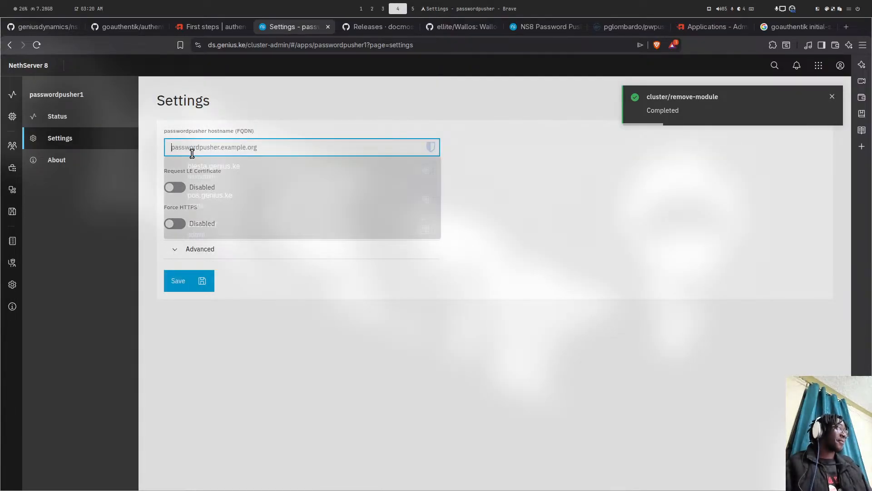
type("password")
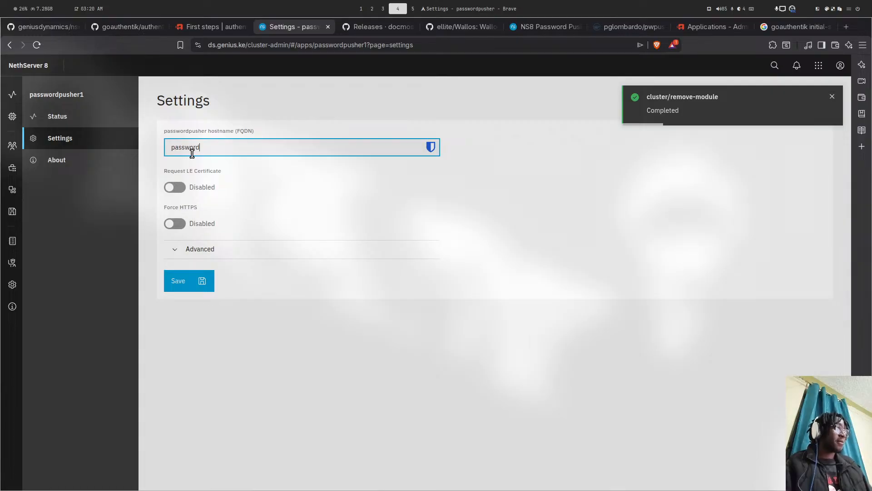
type(".ds.geniu")
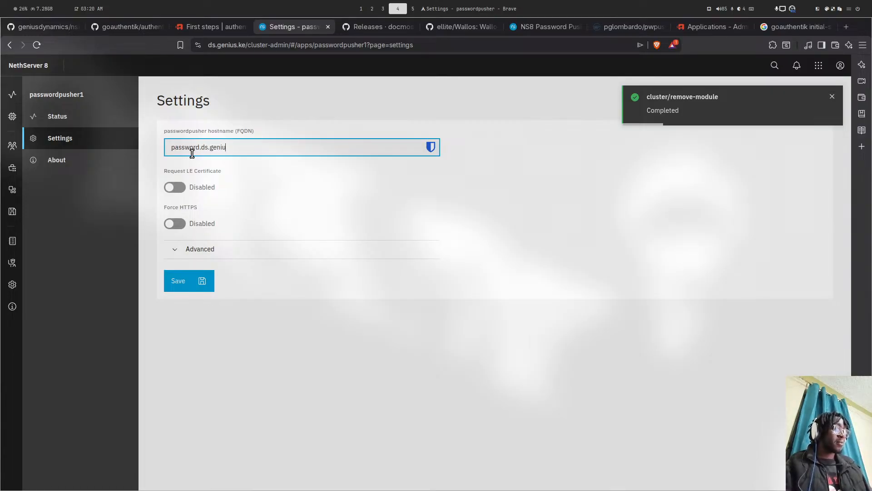
type("s.ke")
key("Tab")
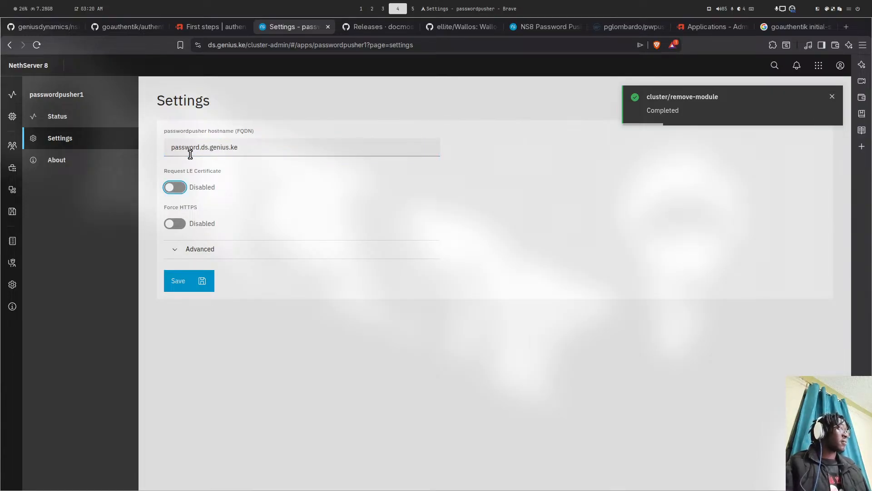
left_click(177, 194)
left_click(175, 223)
left_click(182, 280)
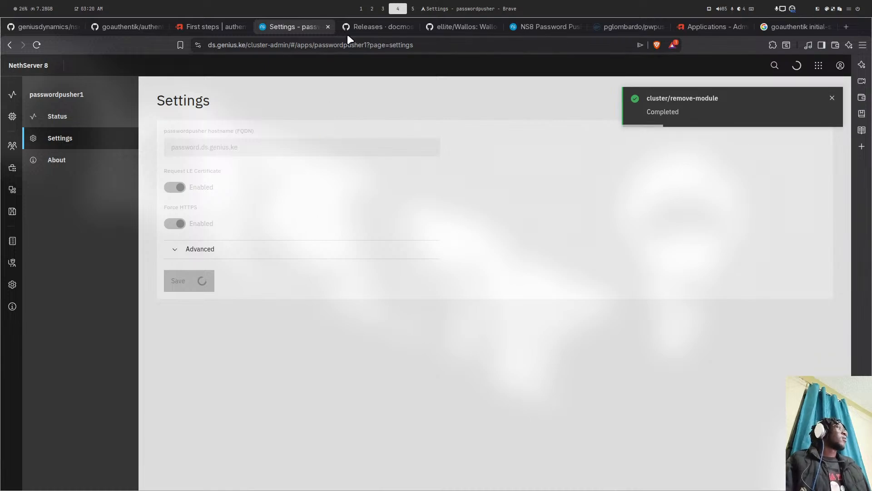
key("super+5")
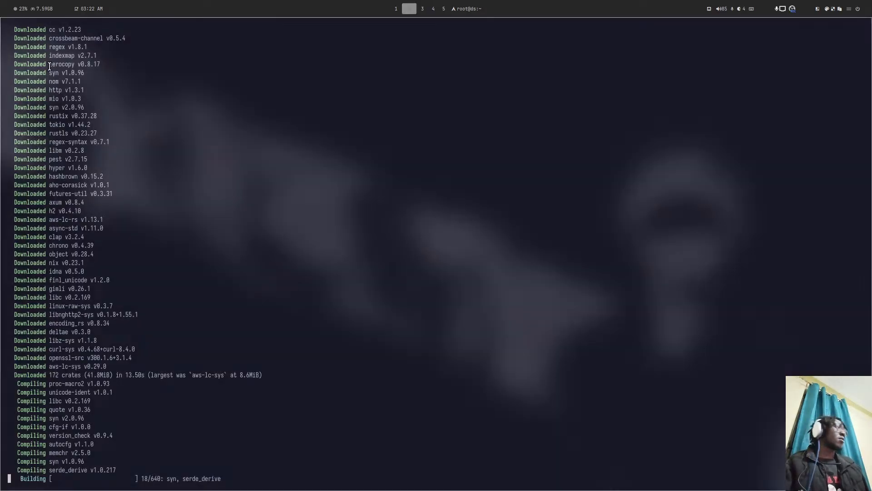
- After watching the zellij crates download and compile, return to the browser workspace
key("ctrl+super+Right")
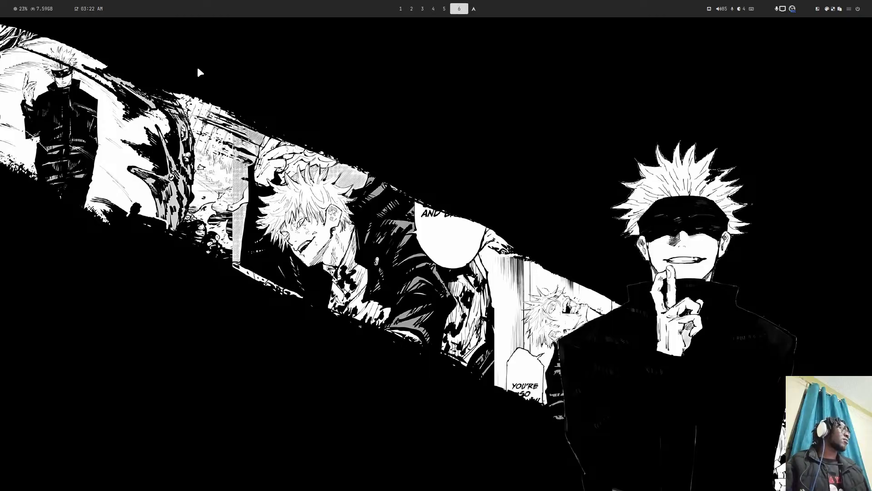
key("ctrl+super+Left")
key("ctrl+super+Left")
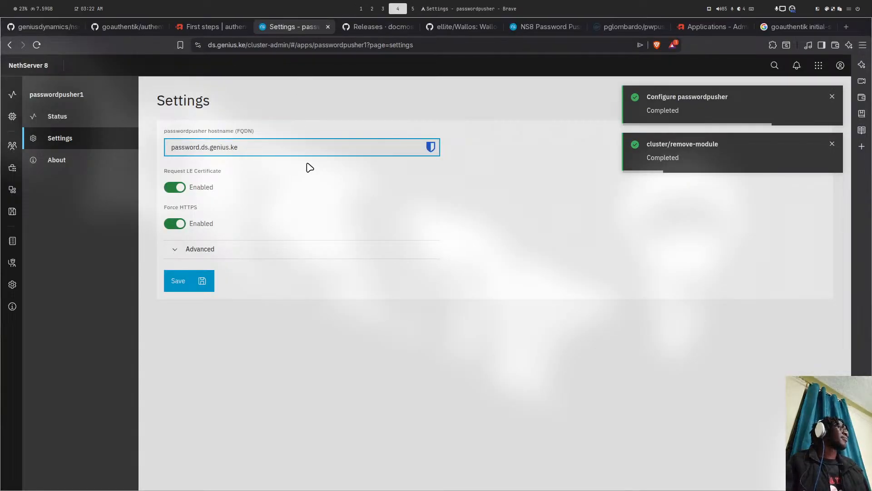
- Open password.ds.genius.ke in a new tab from the selected hostname
left_click_drag(254, 145, 152, 149)
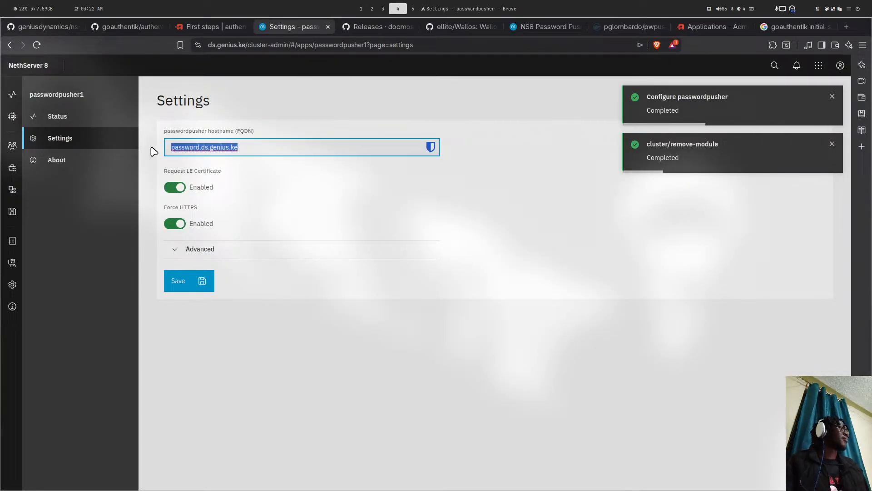
right_click(191, 145)
left_click(256, 170)
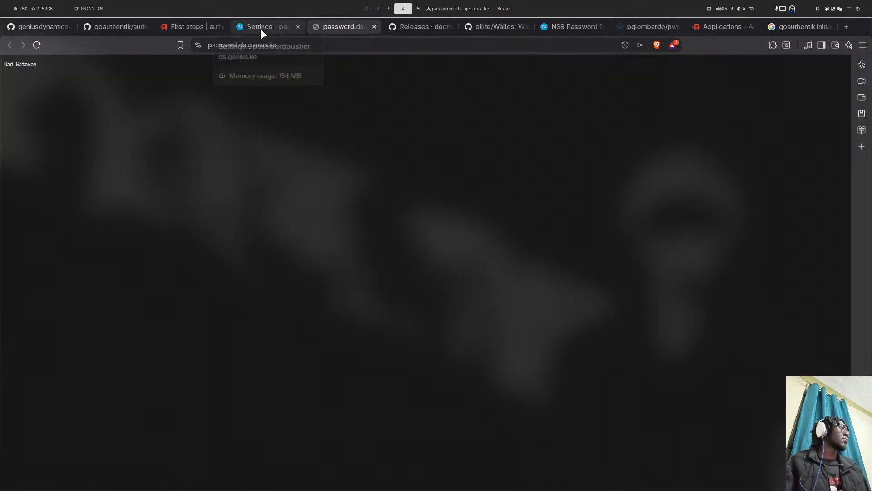
- Open passwordpusher1's system logs from its Status page and set Mode to Follow
left_click(261, 28)
left_click(78, 124)
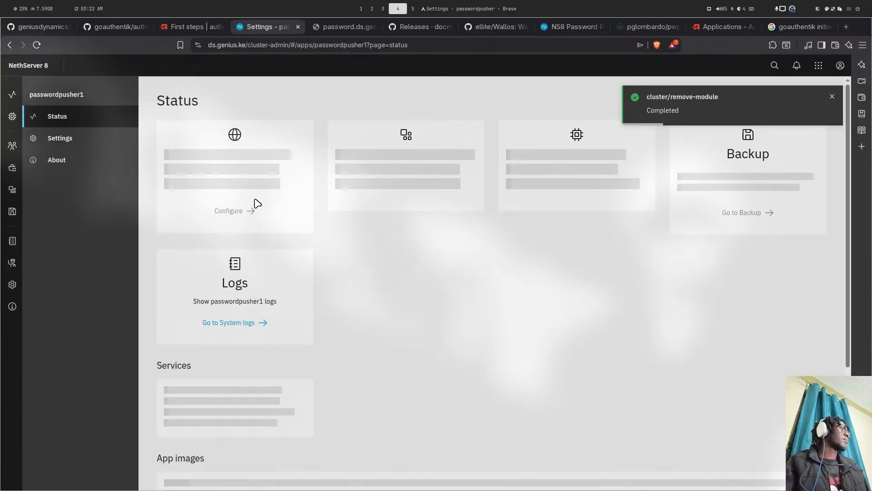
left_click(254, 324)
left_click(259, 227)
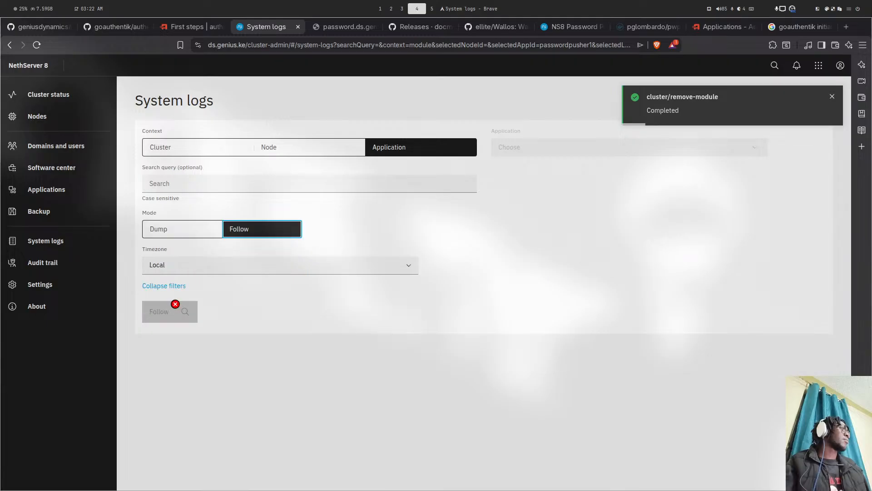
- Reload the password.ds.genius.ke tab, then return to the System logs tab
key("super+2")
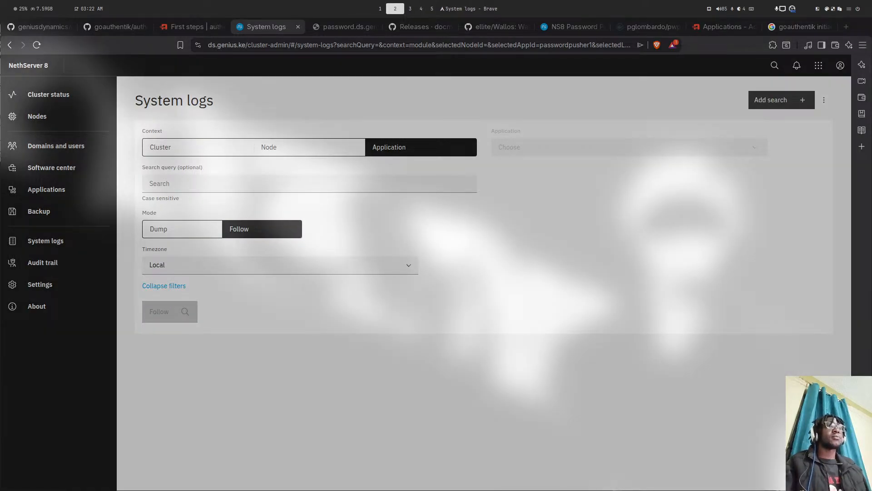
key("super+4")
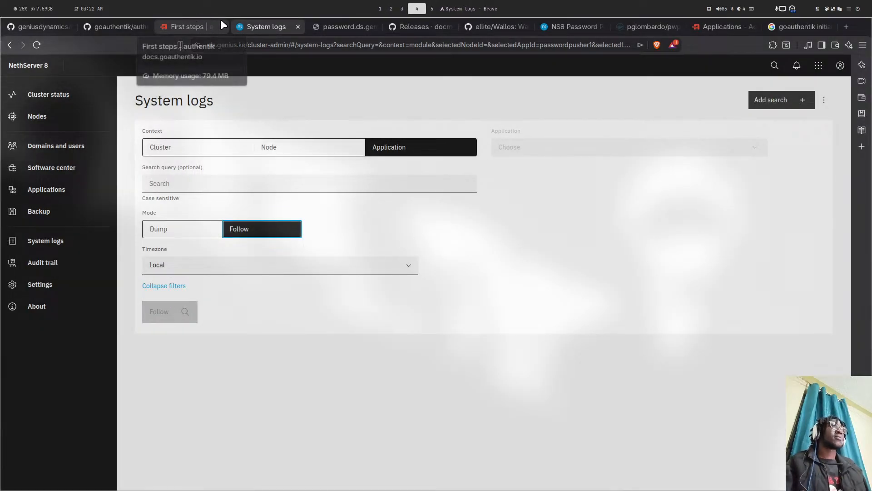
left_click(333, 23)
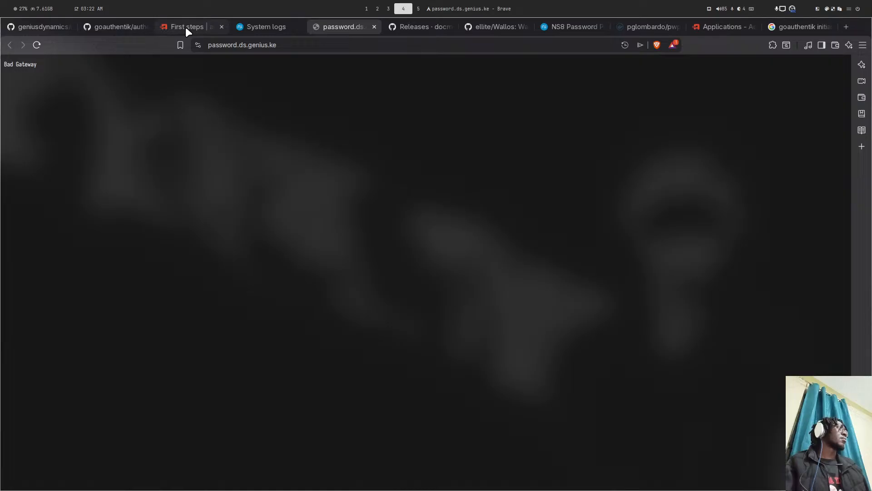
left_click(37, 44)
left_click(263, 27)
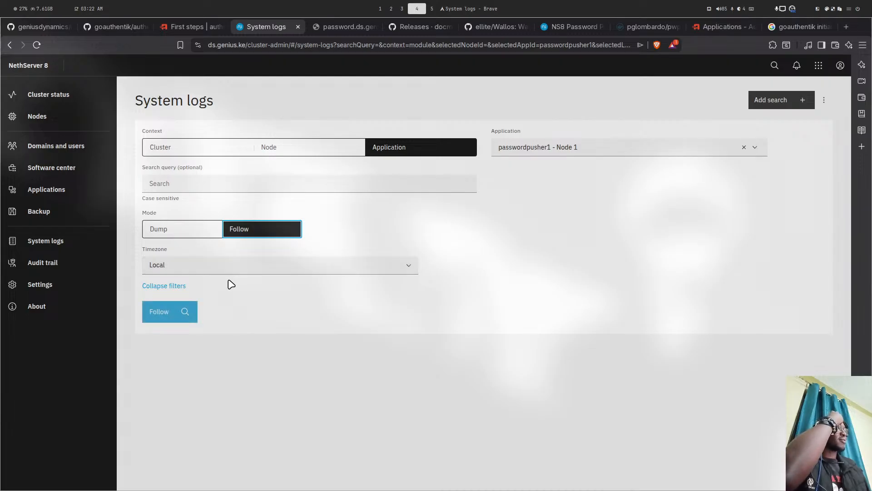
- Follow the passwordpusher1 logs and find the line showing foreman starting the server
left_click(165, 302)
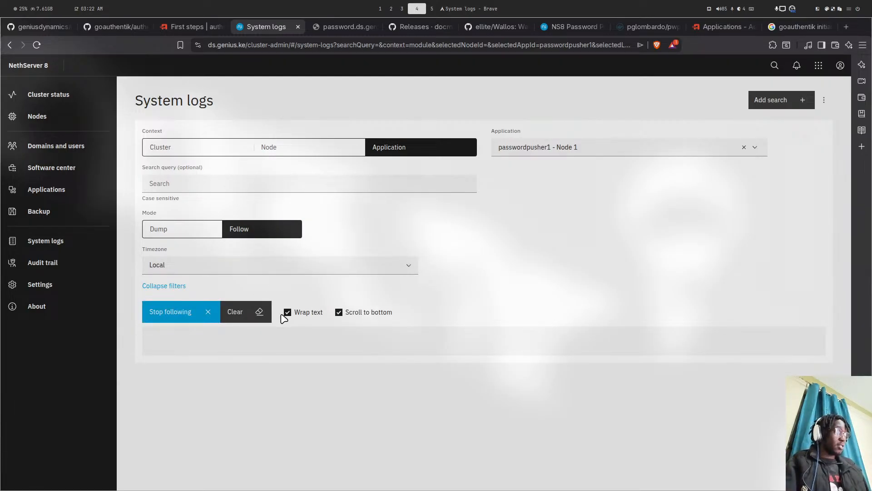
scroll(437, 321, "down", 3)
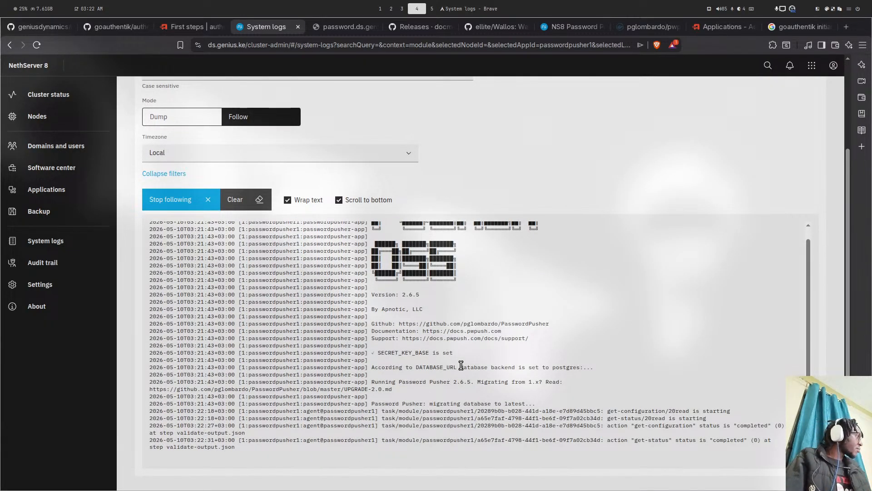
scroll(461, 366, "up", 5)
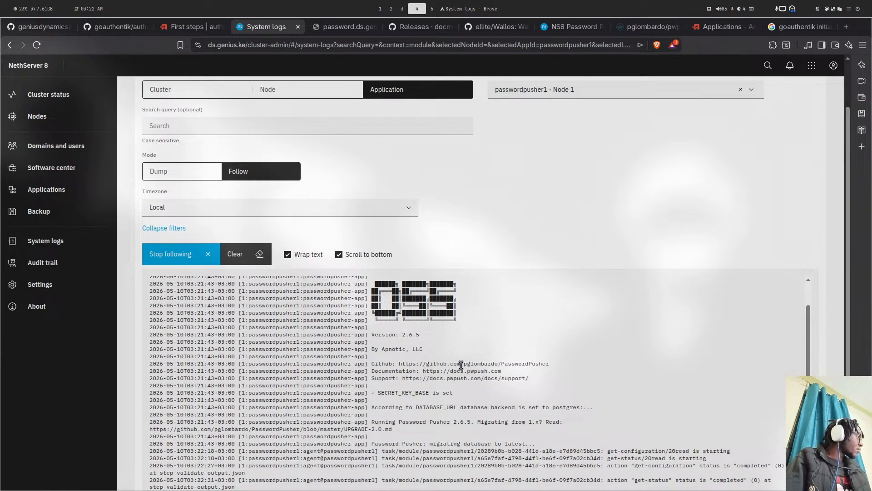
scroll(475, 324, "down", 1)
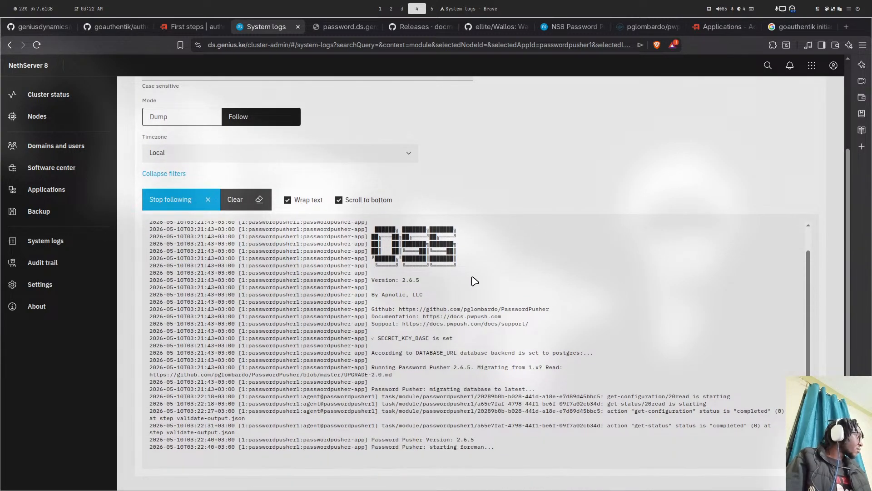
left_click_drag(493, 447, 432, 446)
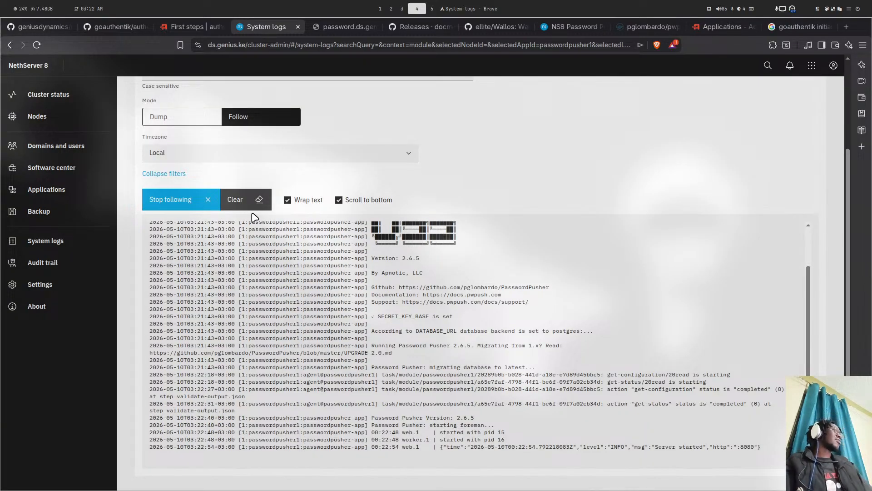
- Reload password.ds.genius.ke, which still returns Bad Gateway
left_click(347, 28)
left_click(37, 45)
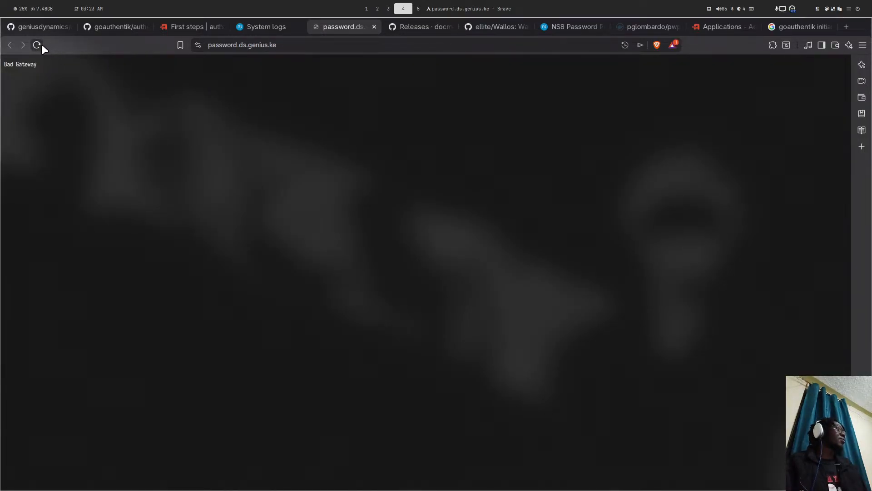
left_click(244, 45)
key("Return")
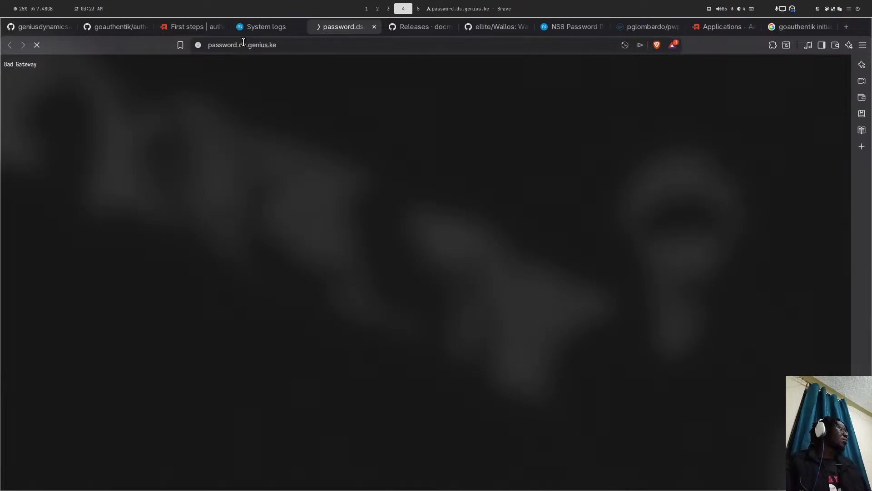
key("super+5")
key("super+1")
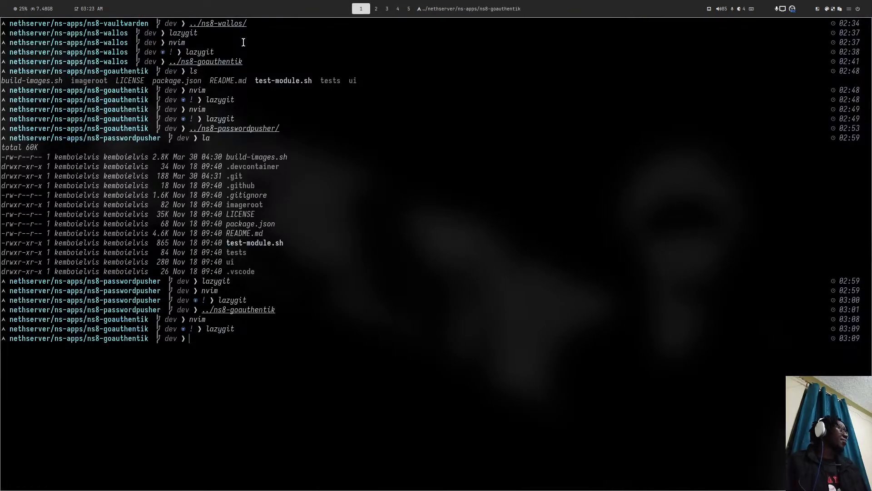
- Check the system logs, then cd into ns8-passwordpusher and launch Neovim
key("super+4")
left_click(262, 29)
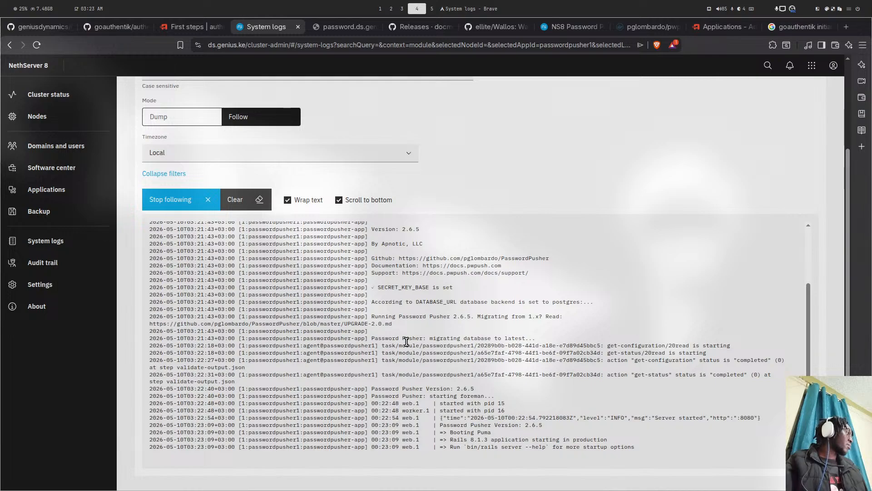
key("super+5")
key("super+6")
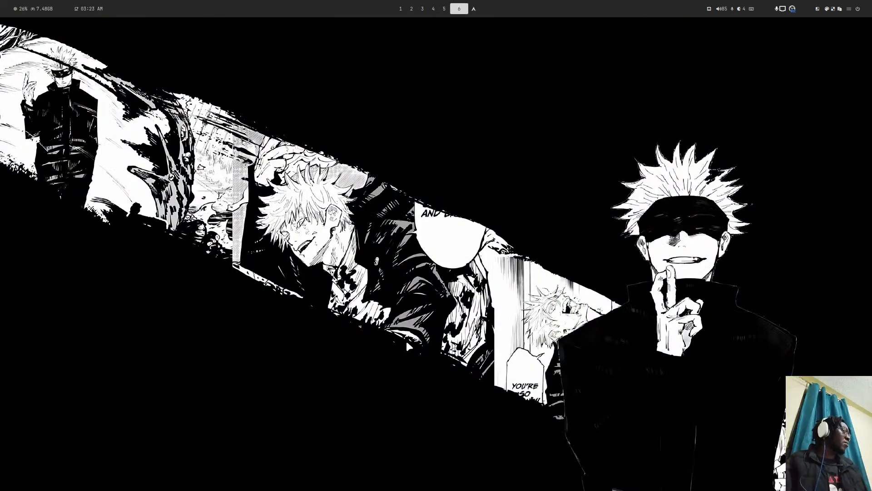
key("super+5")
key("super+4")
key("super+1")
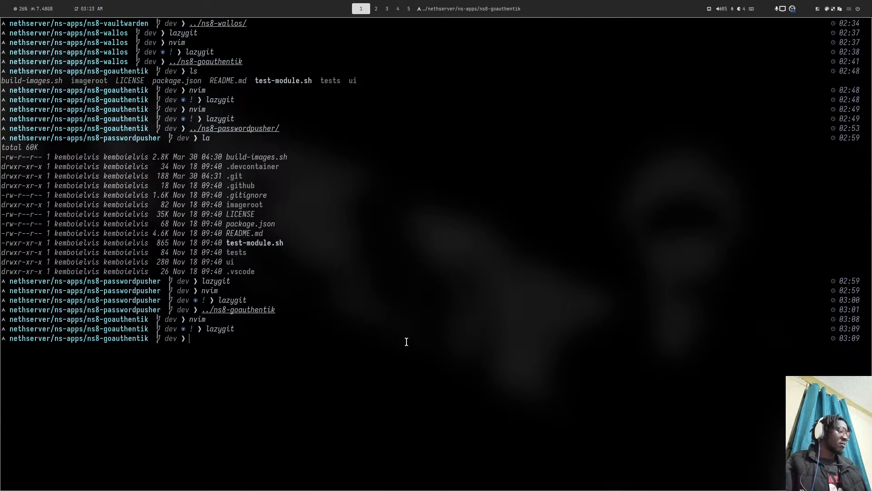
type("cd ../ns")
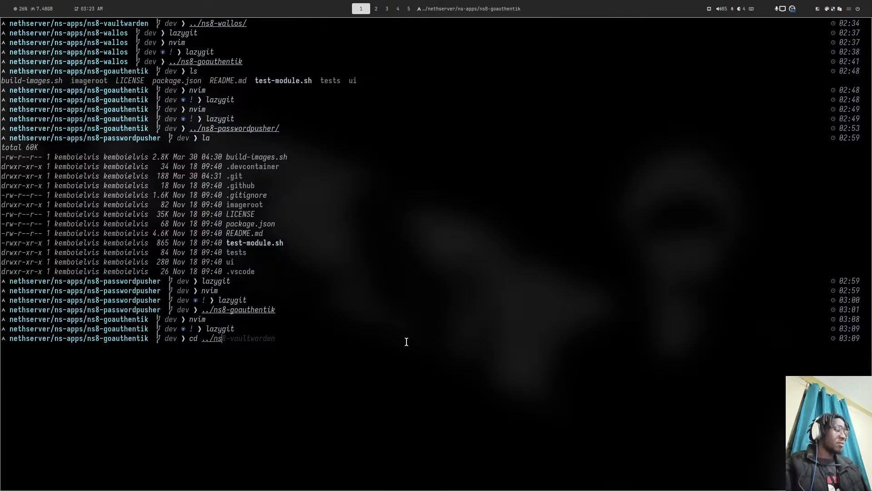
type("8-pa")
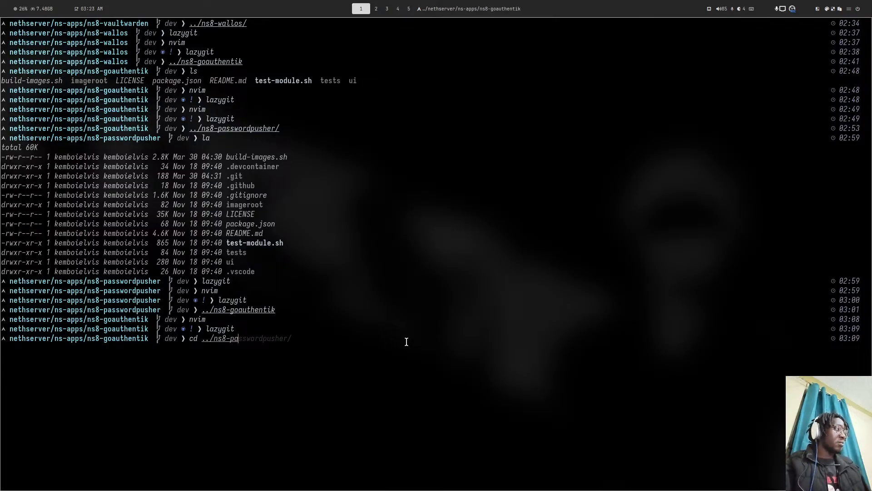
key("Tab")
key("Return")
type("nvim")
key("Return")
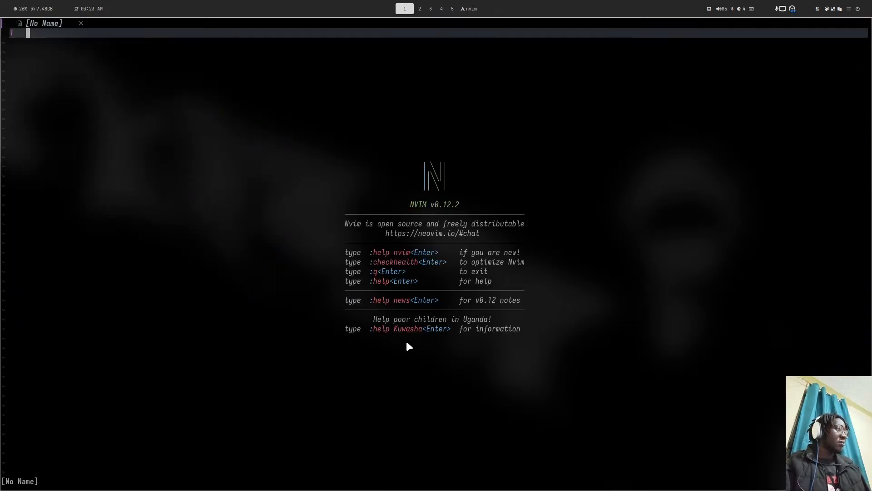
- Fuzzy-find and open passwordpusher.service in Neovim
key("space")
key("f")
key("f")
type("bu")
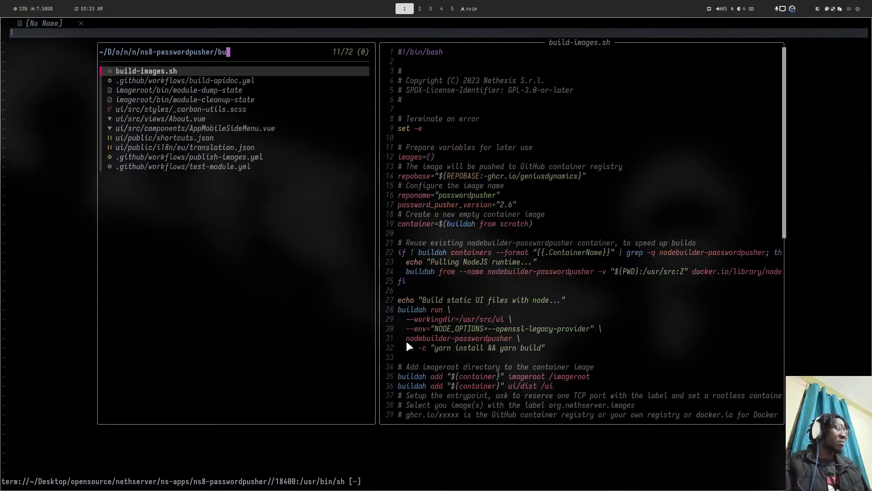
key("BackSpace")
key("BackSpace")
type("pass")
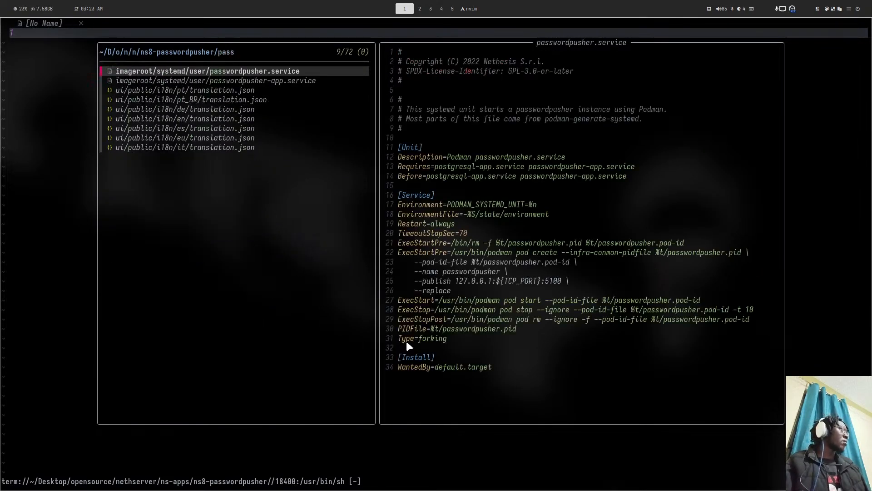
key("Down")
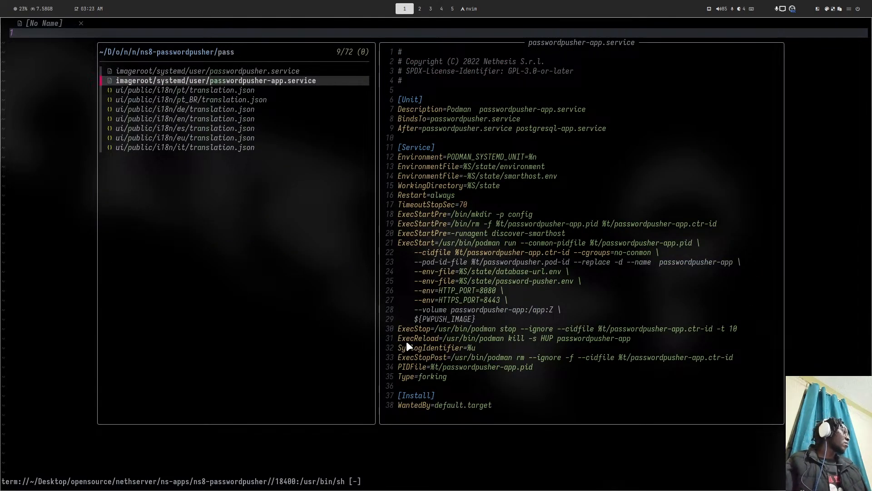
key("Up")
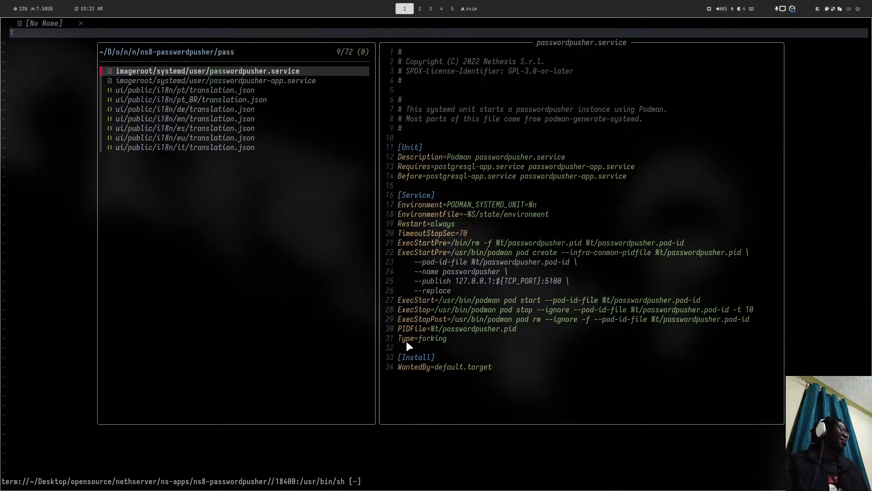
key("super+4")
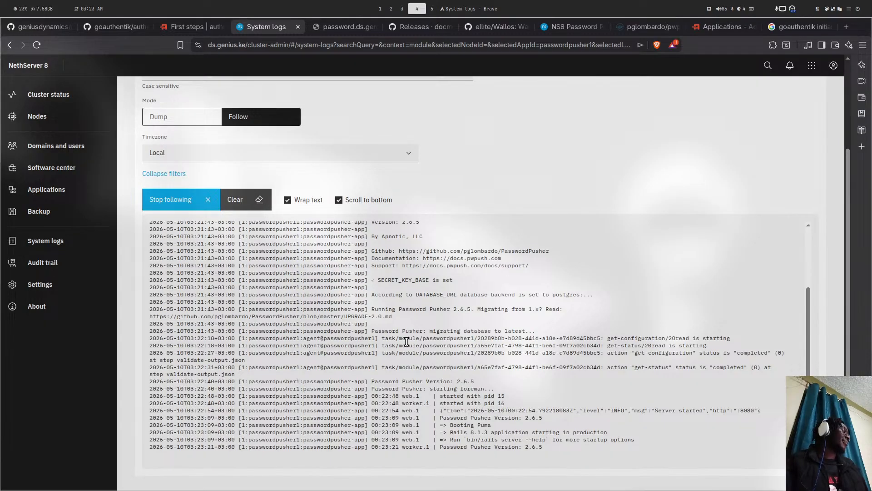
key("super+1")
key("Return")
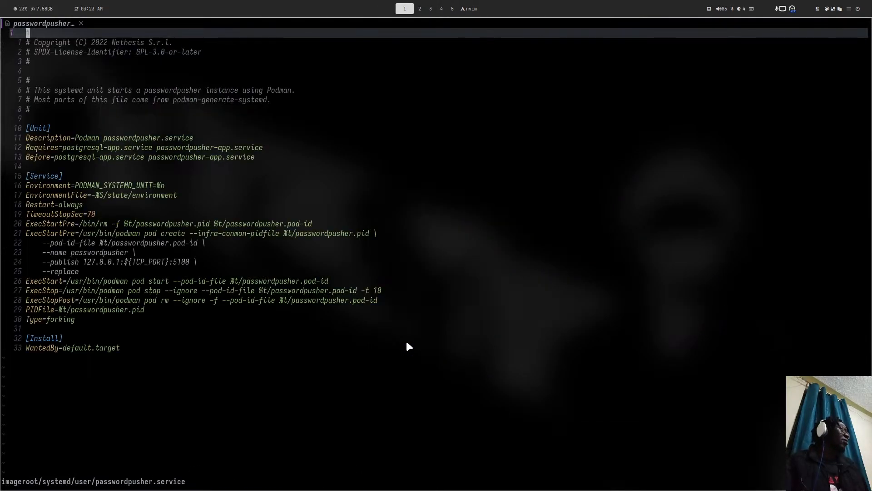
- Change the publish port from 5100 to 8080, save the file and quit Neovim
key("j")
key("j")
key("j")
key("j")
key("j")
key("j")
key("j")
key("j")
key("j")
key("j")
key("j")
key("j")
key("j")
key("j")
key("j")
key("j")
key("j")
key("j")
key("j")
key("j")
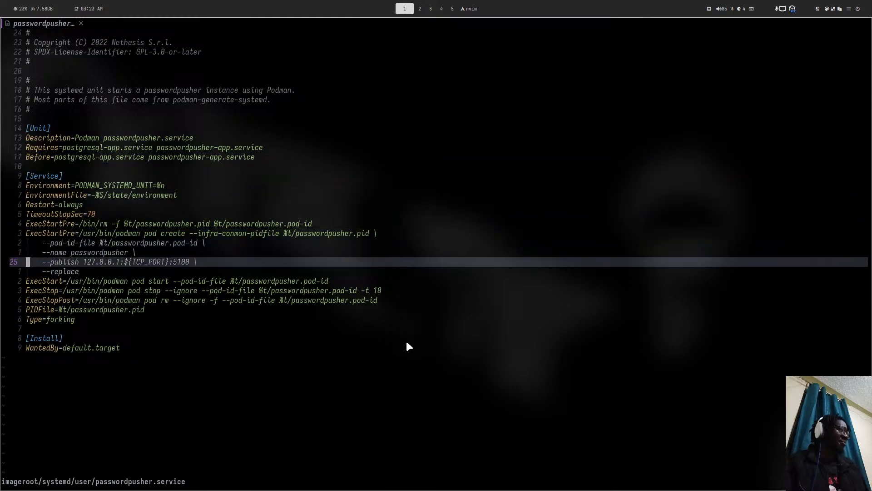
key("shift+4")
key("h")
key("h")
key("a")
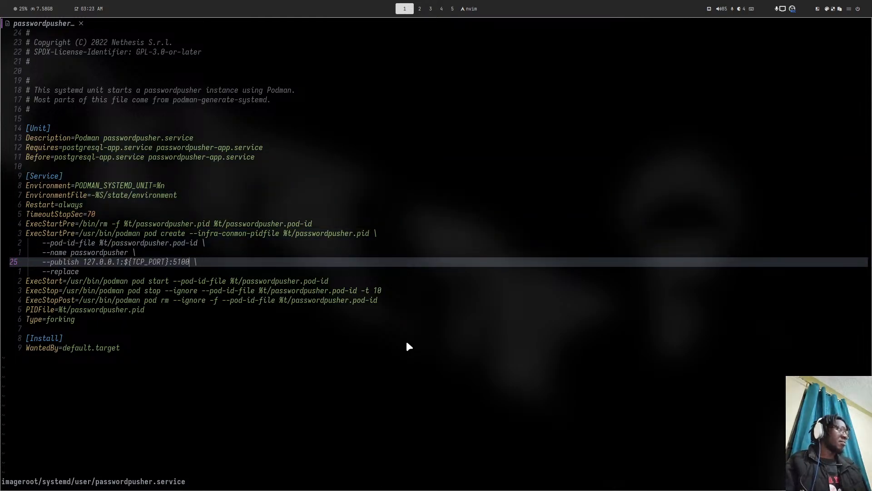
key("BackSpace")
key("BackSpace")
key("BackSpace")
type("080")
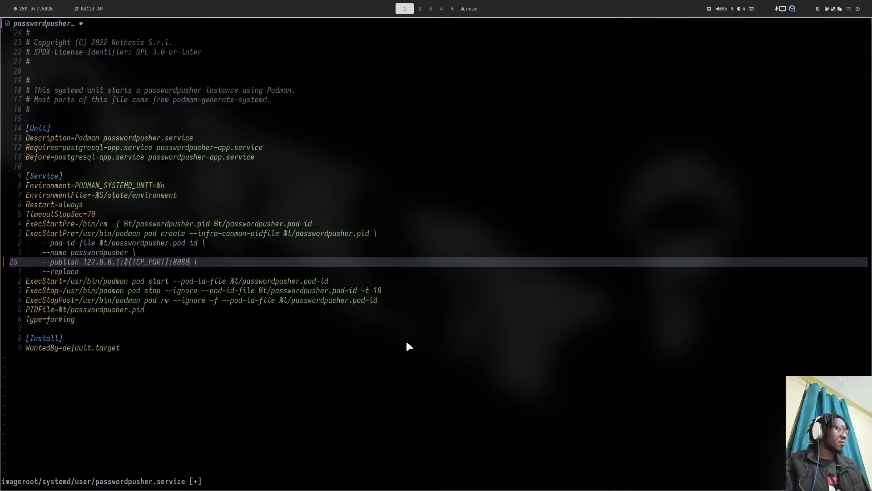
key("Escape")
type(":w")
key("Return")
type(":q")
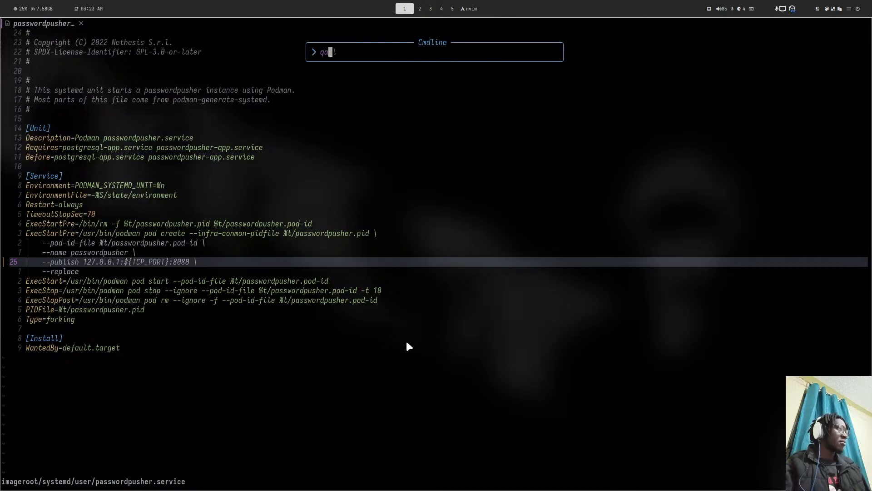
key("Return")
- In lazygit, stage the systemd change, commit 'feat: update the potr to 8080' and push to dev
type("lazygit")
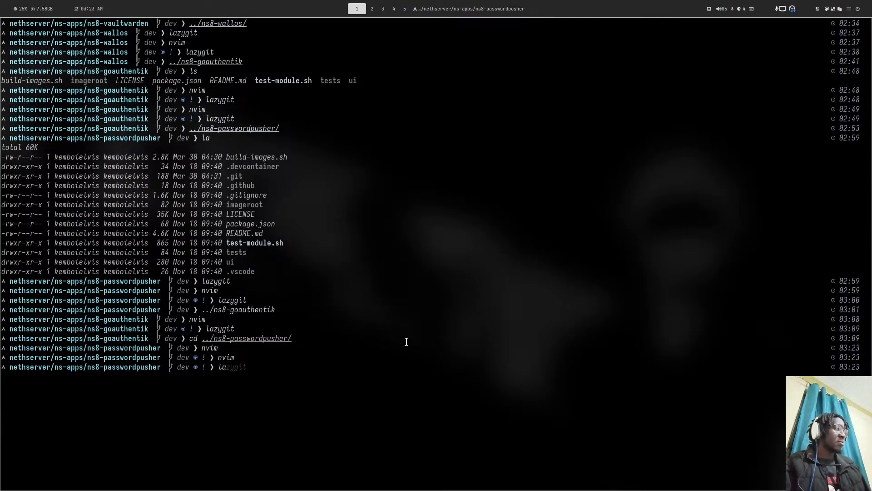
key("Return")
key("space")
type("c")
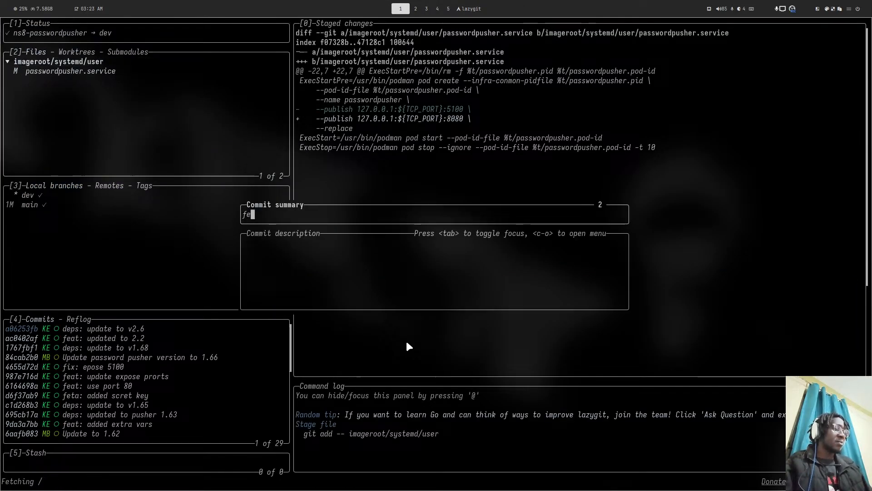
type("feat: upda")
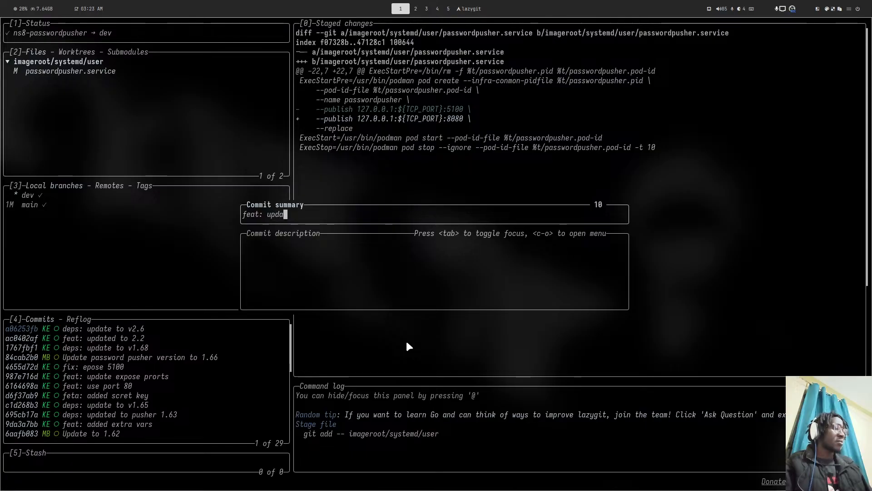
type("t e the")
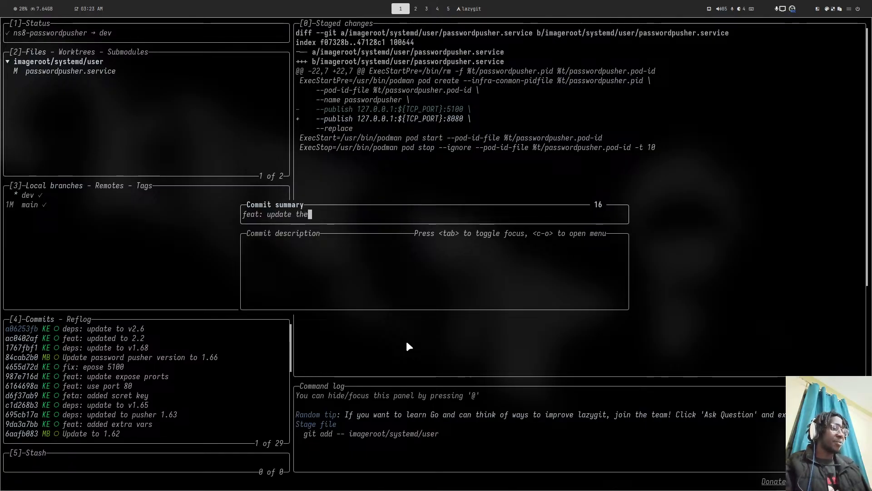
type(" potr t")
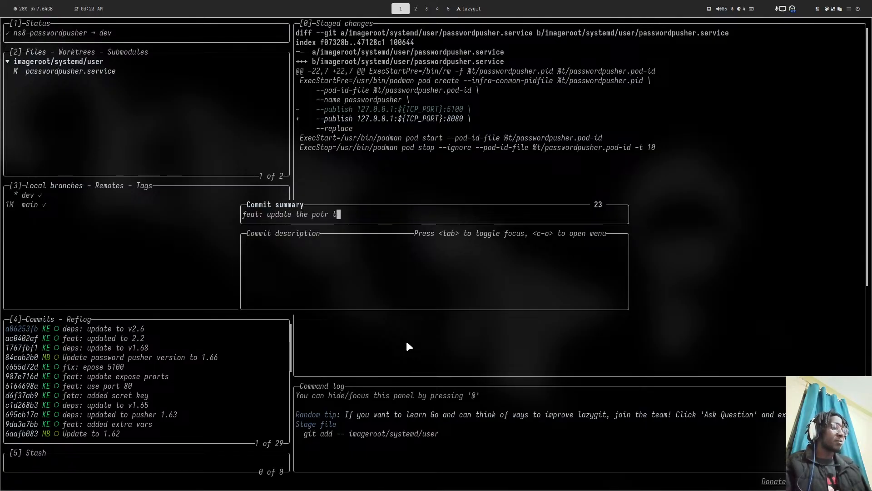
type("o 8080")
key("Return")
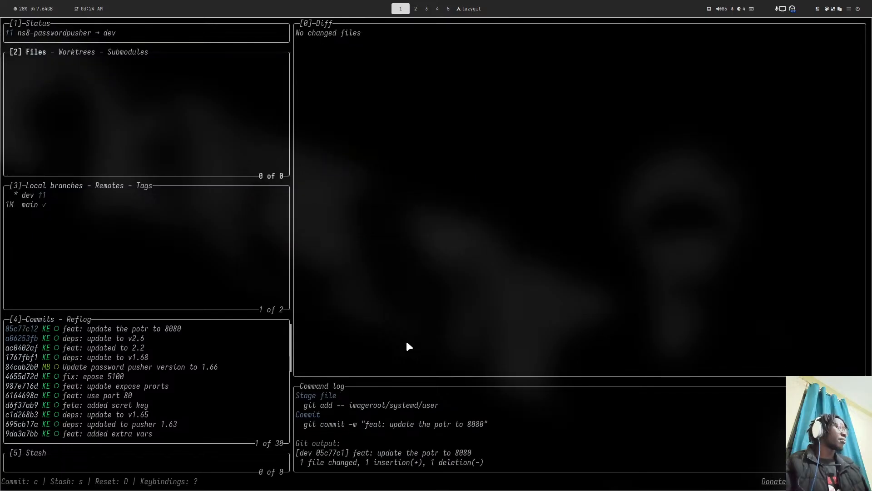
key("shift+p")
key("super+5")
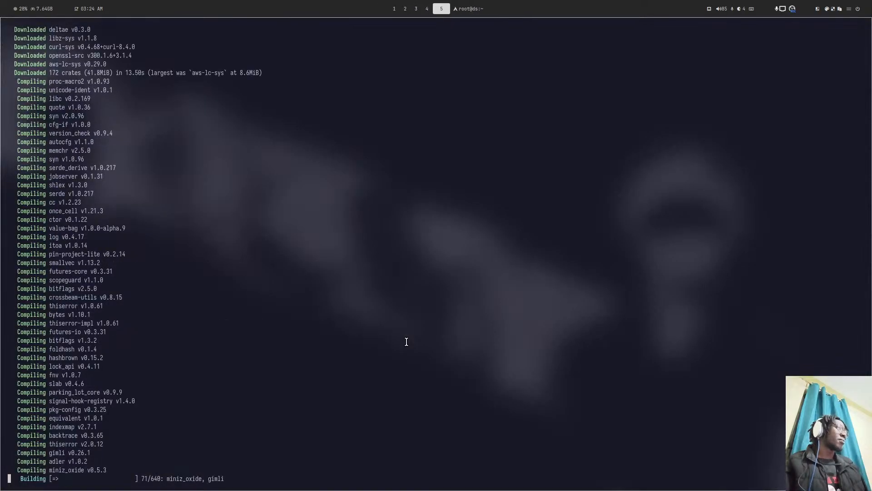
key("super+4")
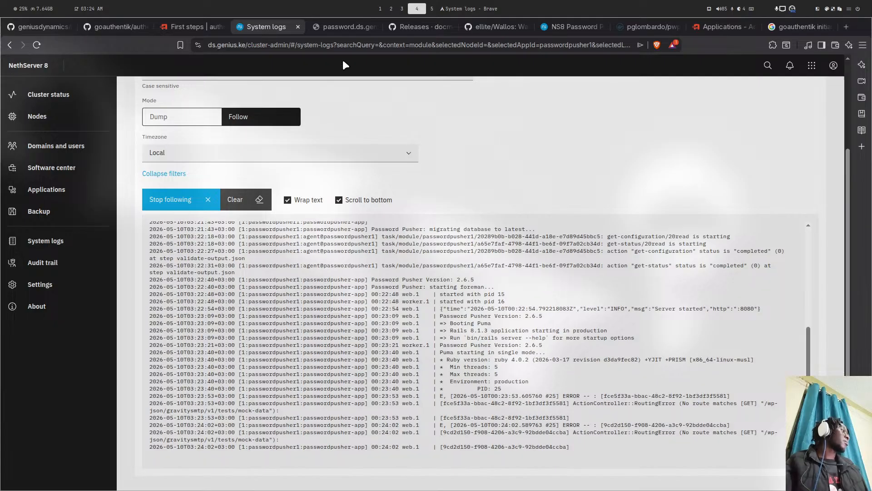
- Reload password.ds.genius.ke to reach Password Pusher's First Run Setup, then check the logs for the boot code
left_click(329, 28)
key("ctrl+r")
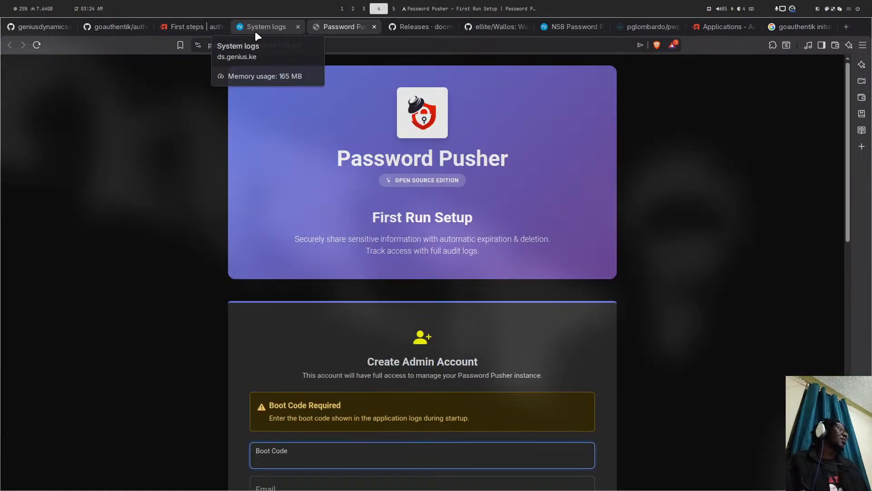
left_click(255, 31)
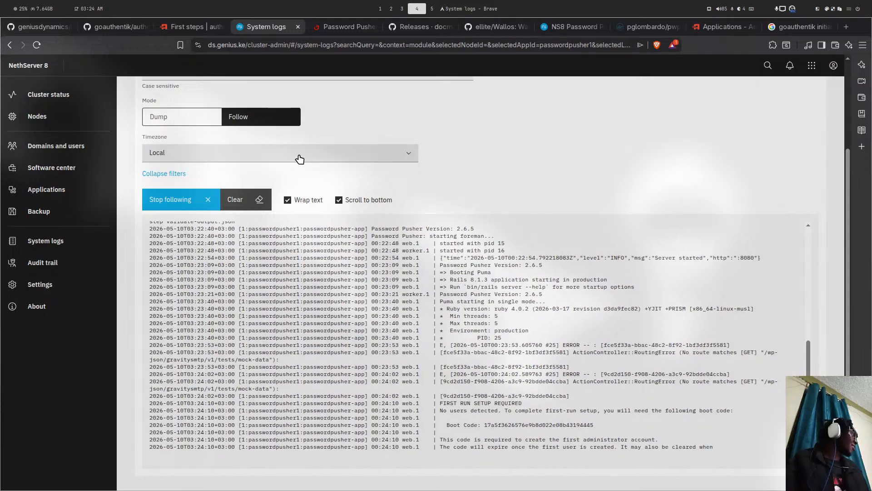
key("super+1")
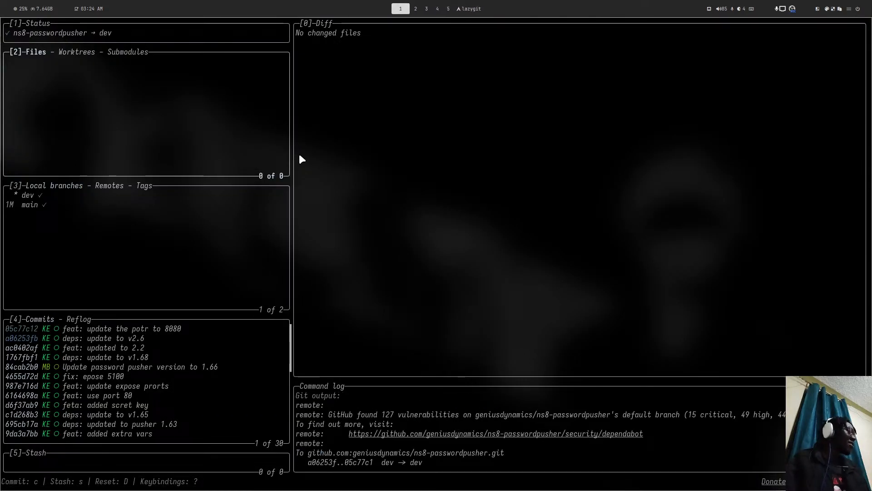
- Reopen passwordpusher.service in Neovim through the file finder
type("qnvim")
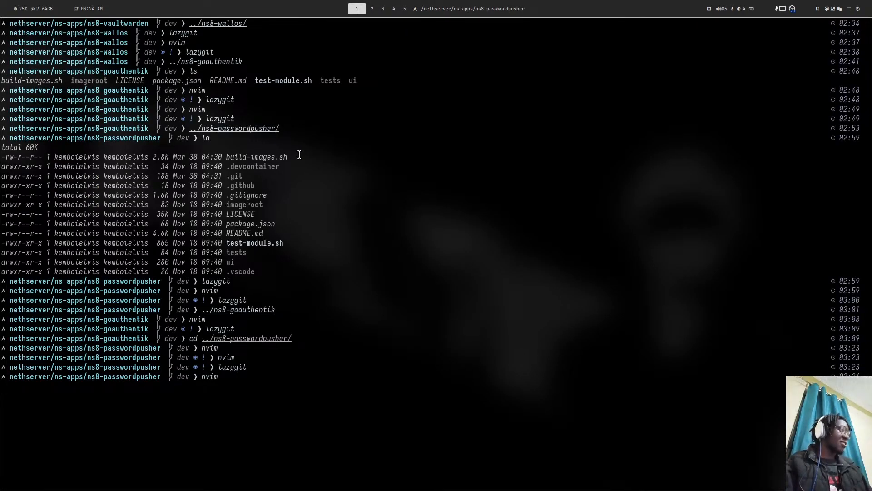
key("Return")
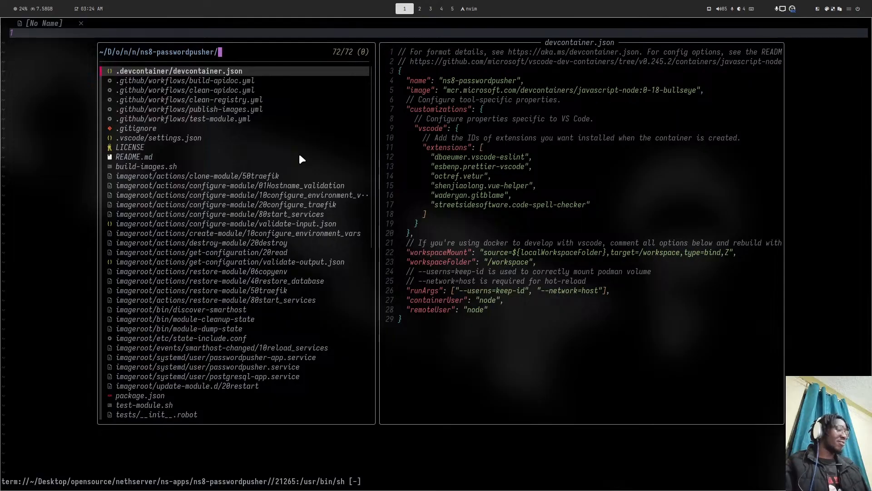
type("pass")
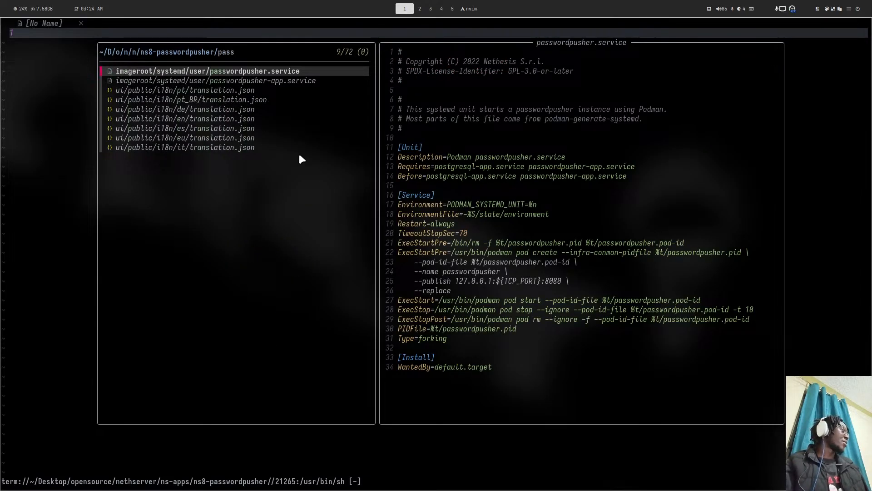
key("Return")
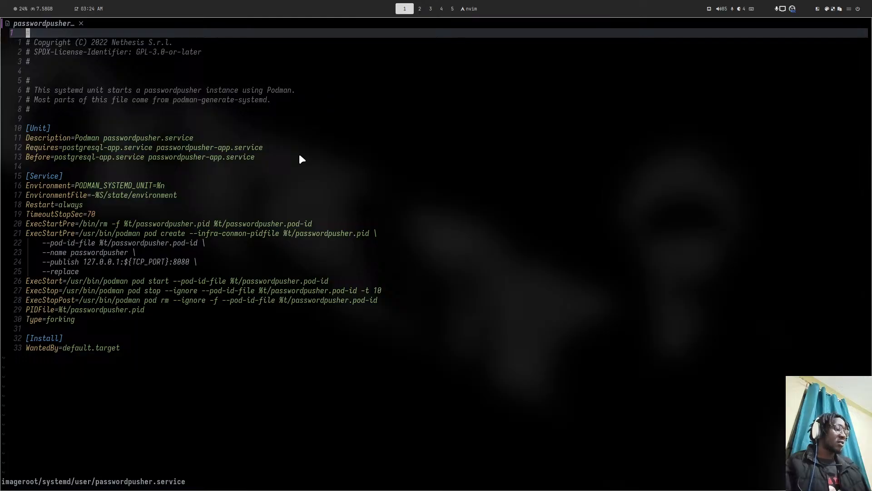
- Join line 24 with the next line and change the port from 8080 back to 5100
key("colon")
type("24")
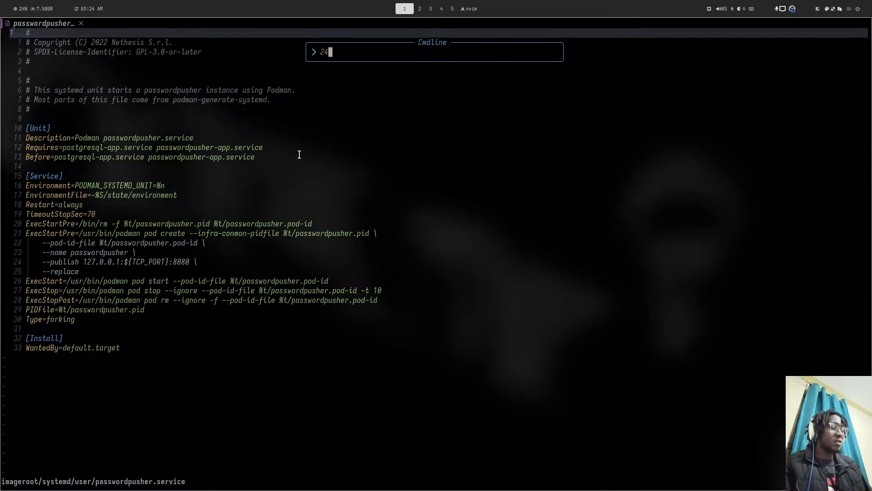
type("j")
key("Return")
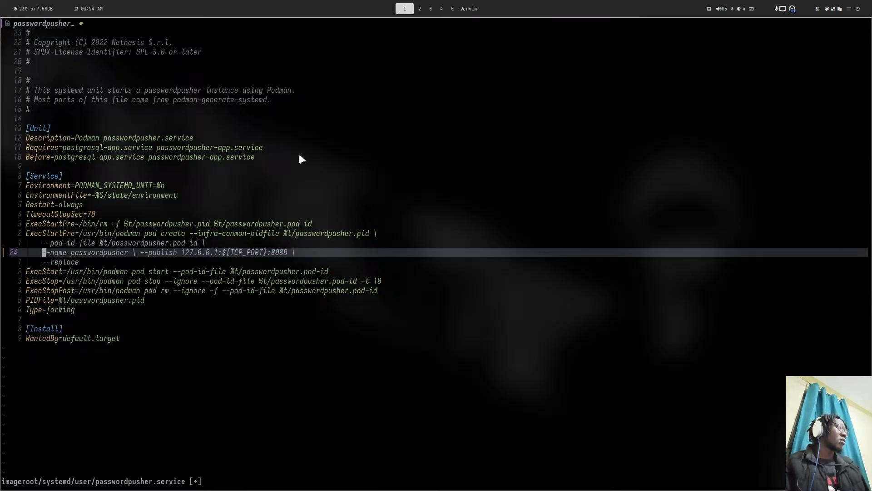
key("dollar")
key("h")
key("h")
key("a")
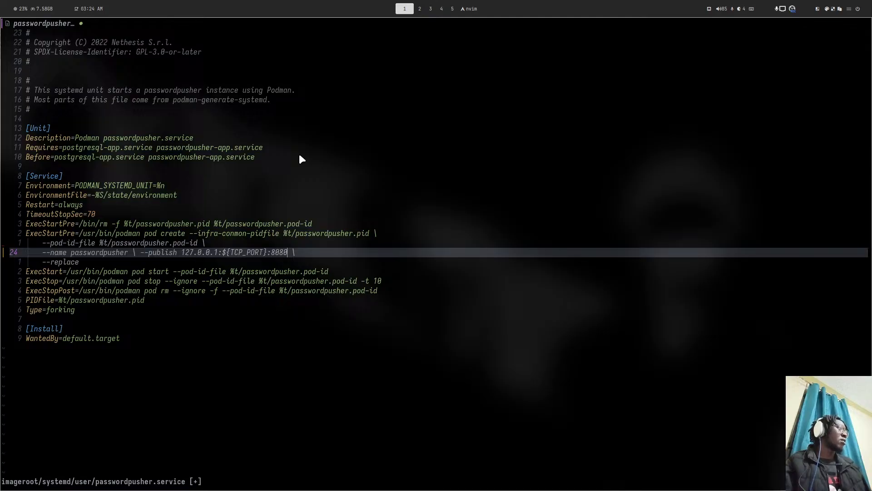
key("BackSpace")
key("BackSpace")
key("BackSpace")
key("BackSpace")
type("5100")
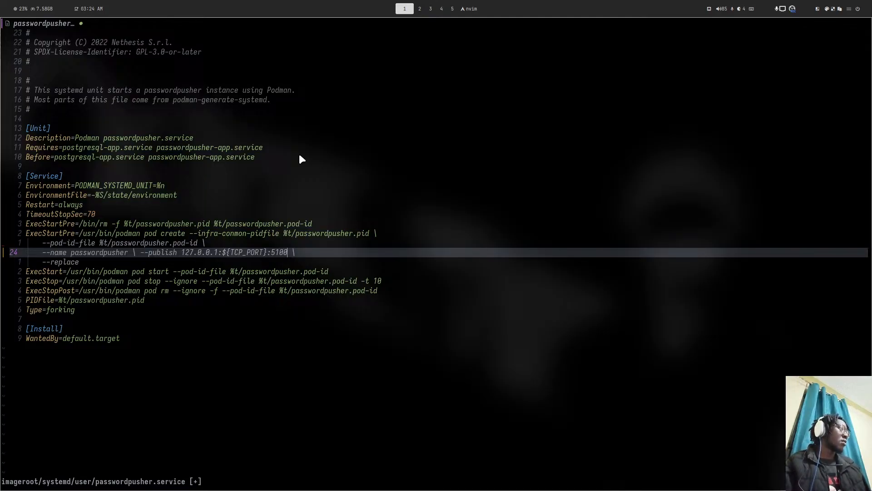
key("Escape")
- Quit Neovim with :qa! and discard the unsaved changes
type(":q")
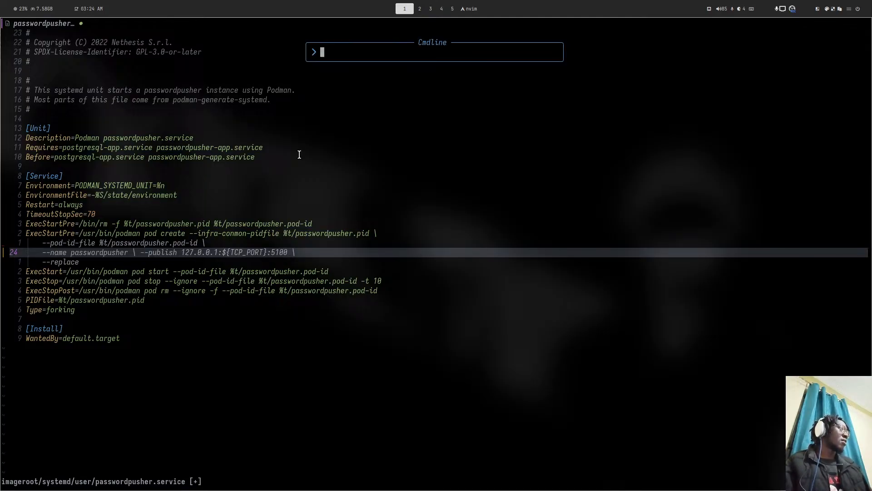
key("Return")
key("Return")
type(":qa")
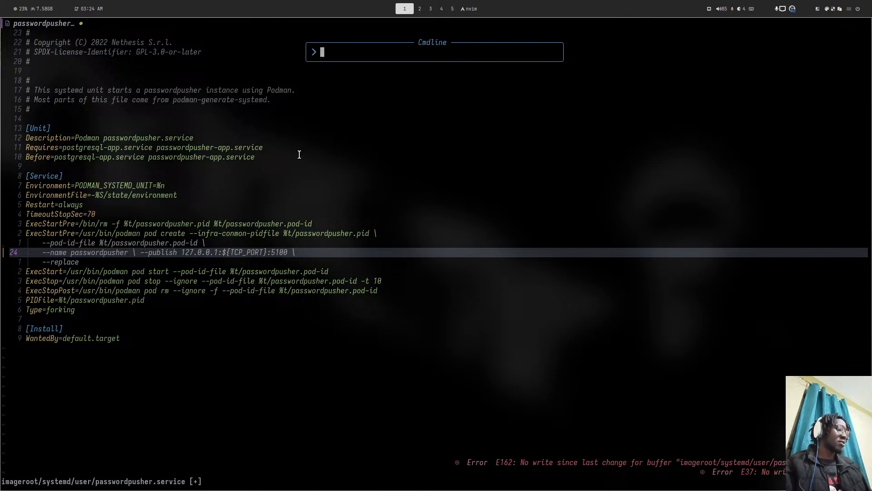
type("!")
key("Return")
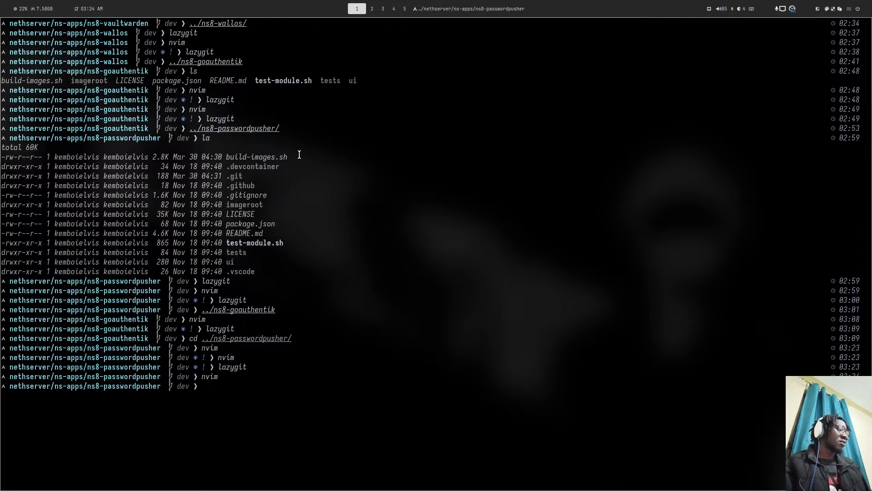
type("lazygit")
key("Return")
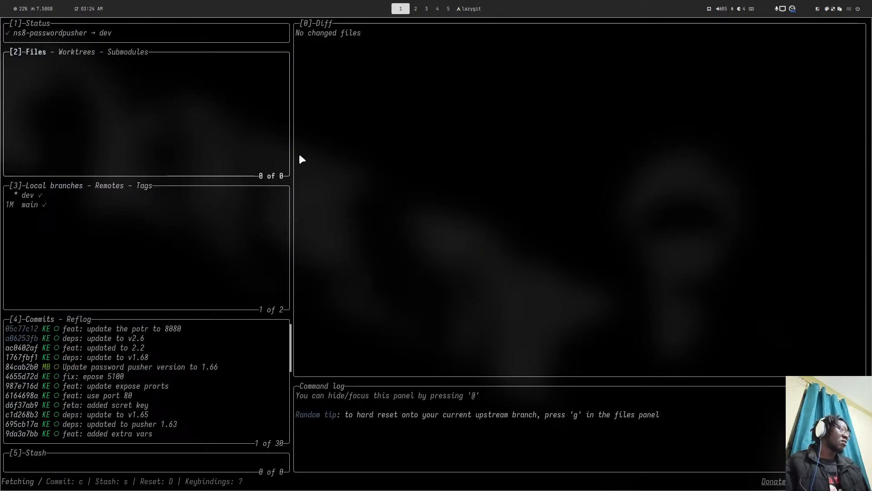
type("q")
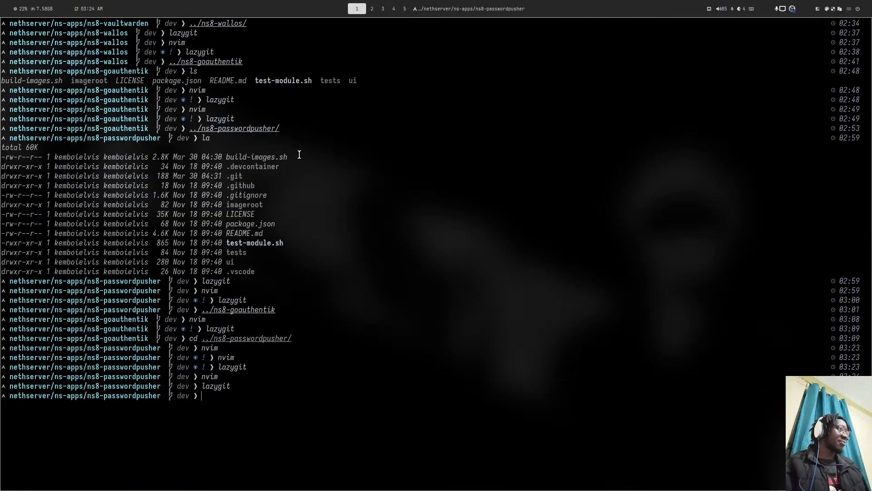
type("nvim")
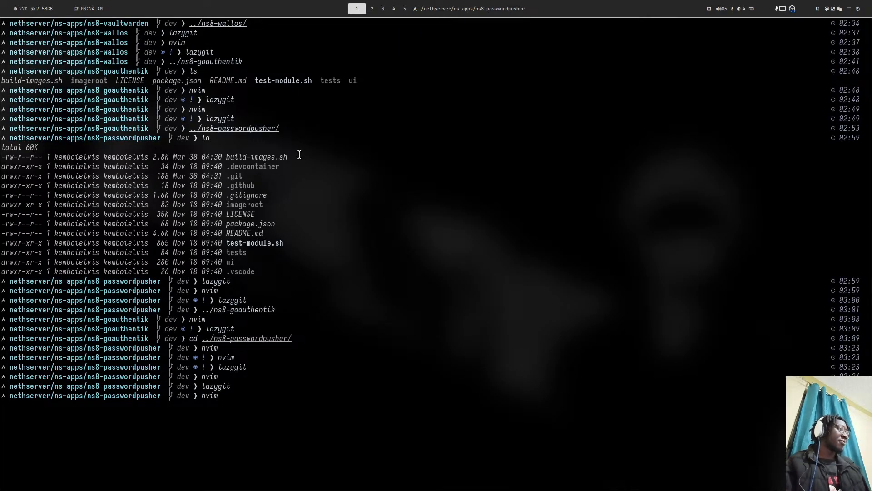
key("ctrl+c")
type("lazygit")
key("Return")
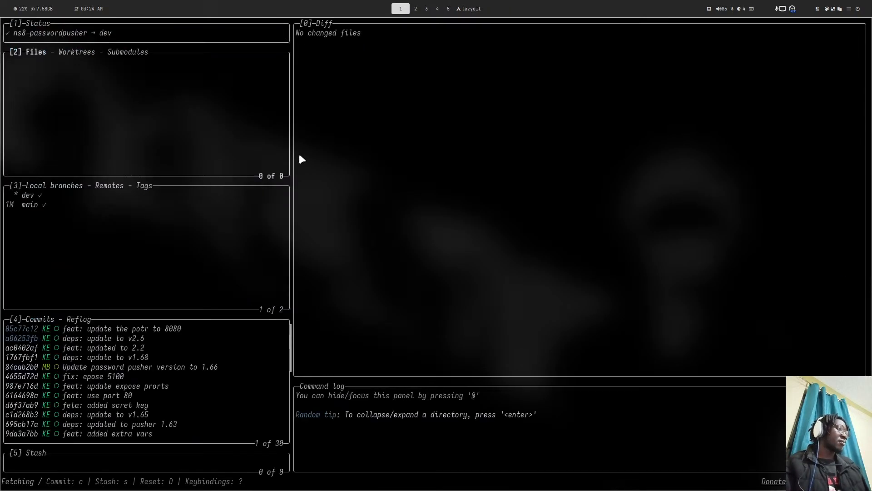
left_click(50, 191)
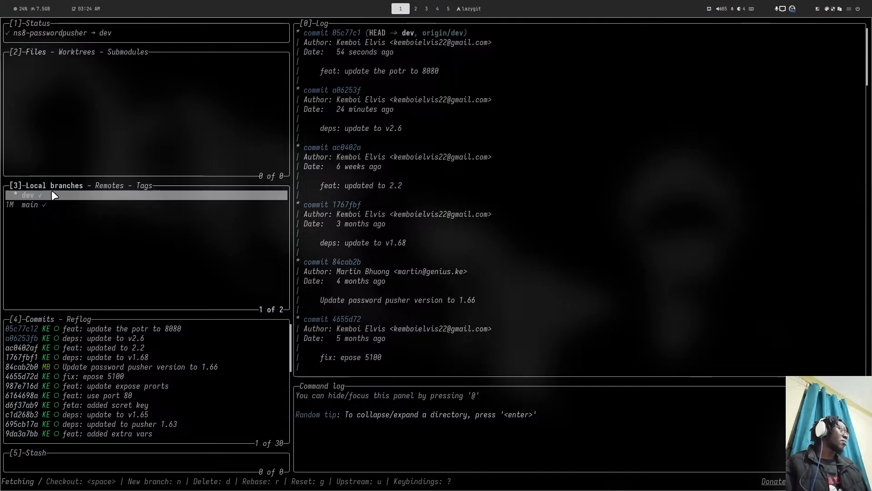
left_click(115, 332)
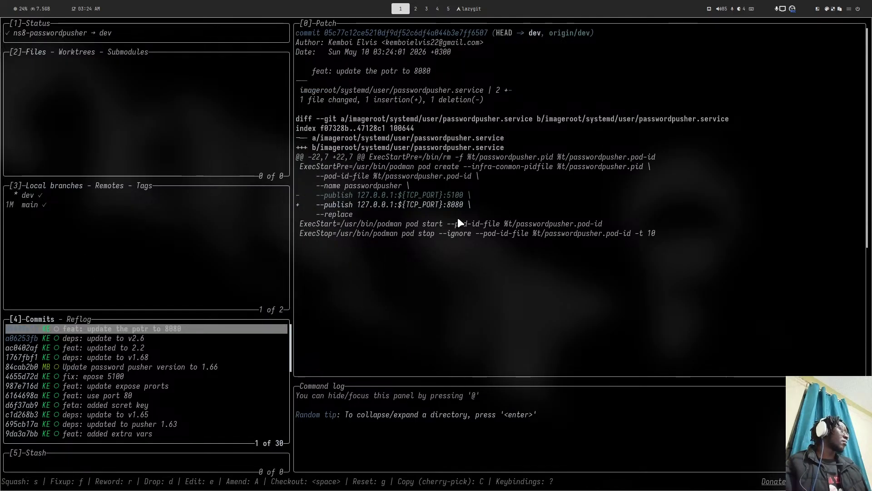
type("qnvim")
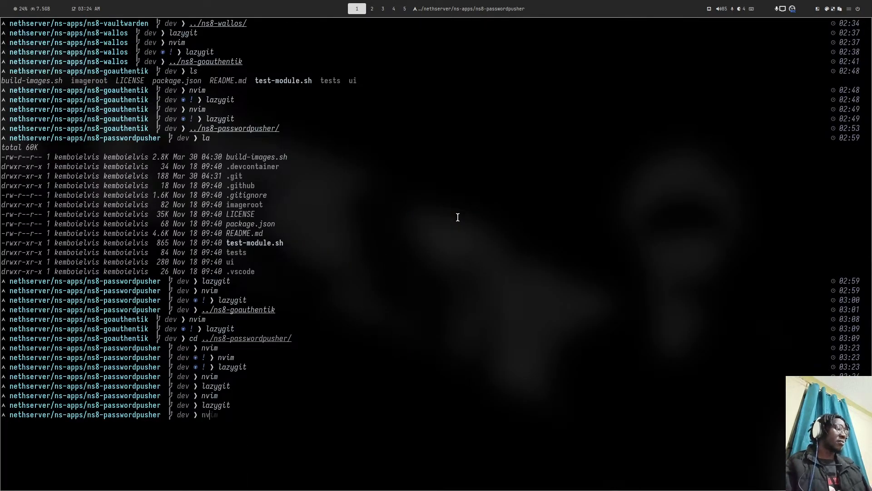
- Launch Neovim and open passwordpusher.service through the file finder
key("Return")
key("space")
key("f")
key("f")
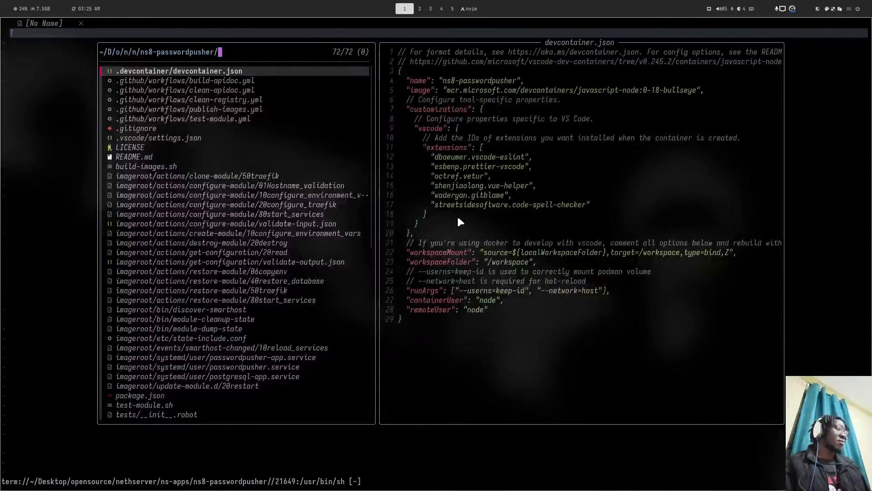
type("pass")
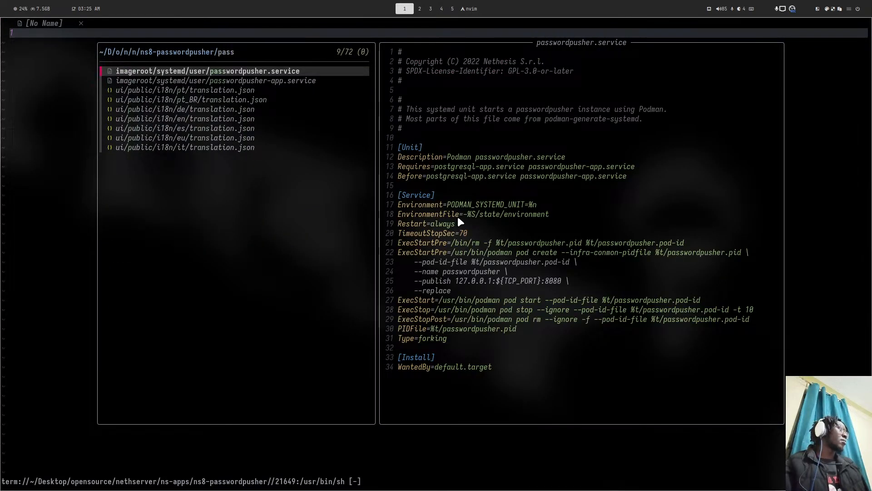
key("Down")
key("Up")
key("Return")
- Change the --publish port from 8080 to 5100, undoing an accidental line join
key("j")
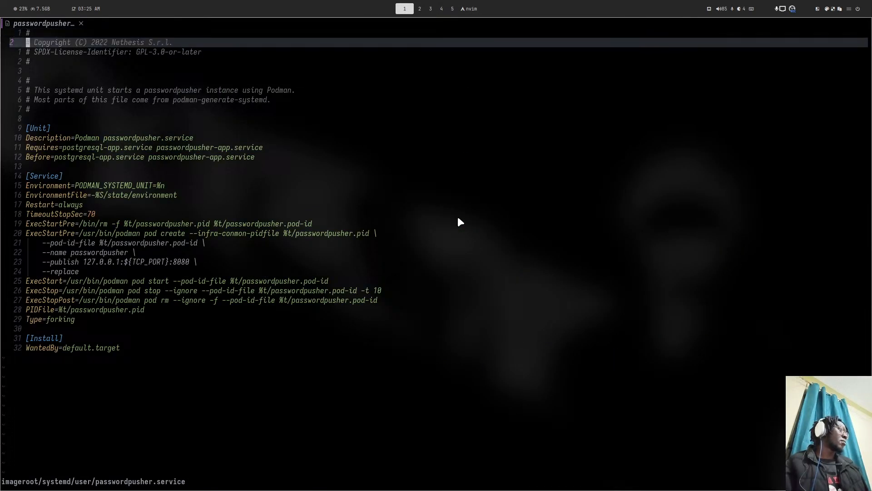
key("colon")
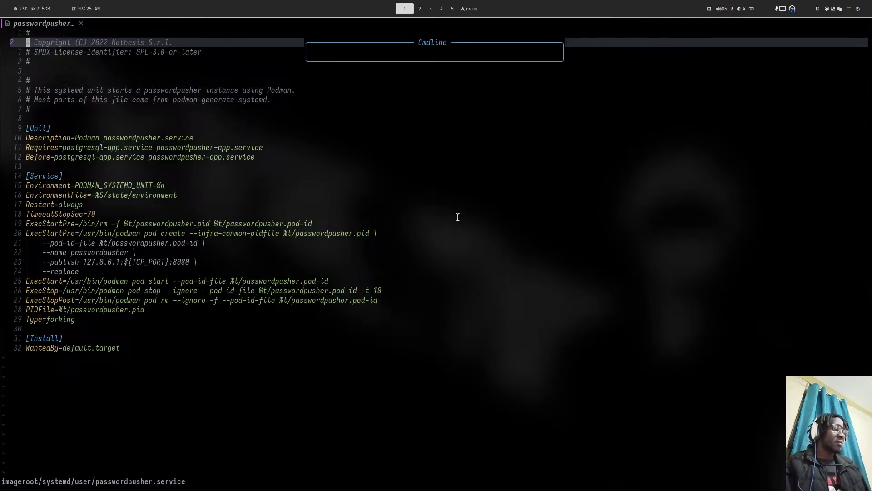
type("23j")
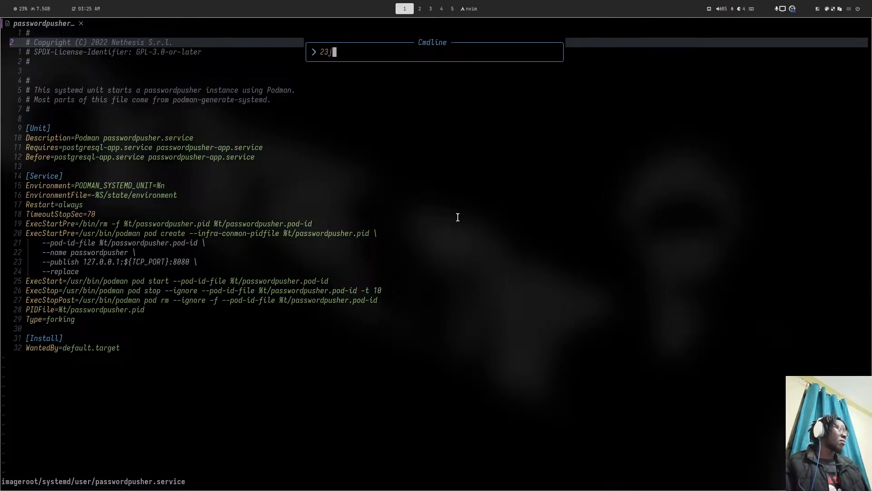
key("Return")
key("j")
key("l")
key("l")
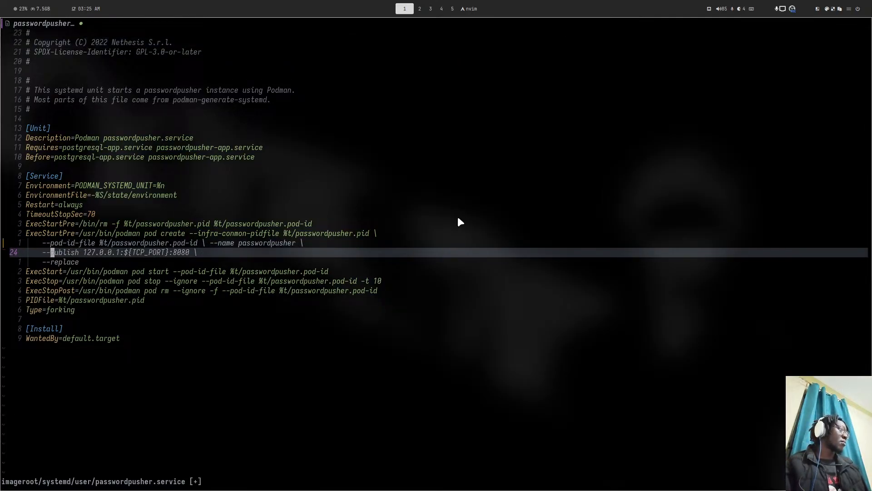
key("l")
key("l")
key("l")
key("l")
key("l")
key("l")
key("l")
key("l")
key("l")
key("l")
key("l")
key("l")
key("l")
key("l")
key("l")
key("l")
key("l")
key("l")
key("l")
key("l")
key("u")
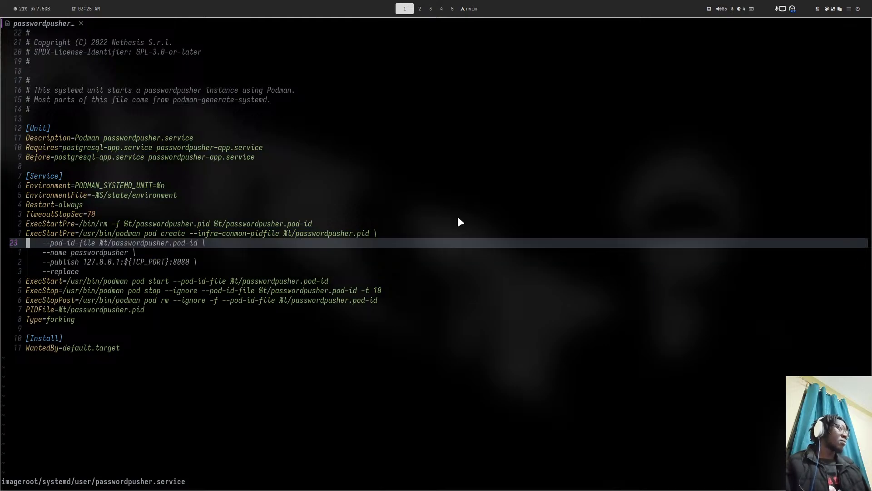
key("j")
key("j")
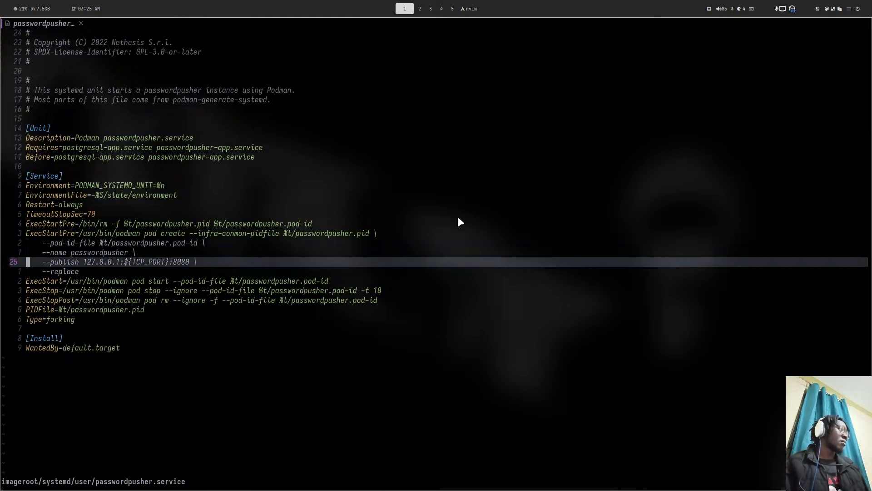
key("l")
key("l")
key("l")
key("l")
key("l")
key("l")
key("l")
key("l")
key("l")
key("l")
key("l")
key("l")
key("l")
key("l")
key("l")
key("l")
key("l")
key("l")
key("l")
key("l")
key("l")
key("l")
key("l")
key("l")
key("l")
key("l")
key("l")
key("l")
key("l")
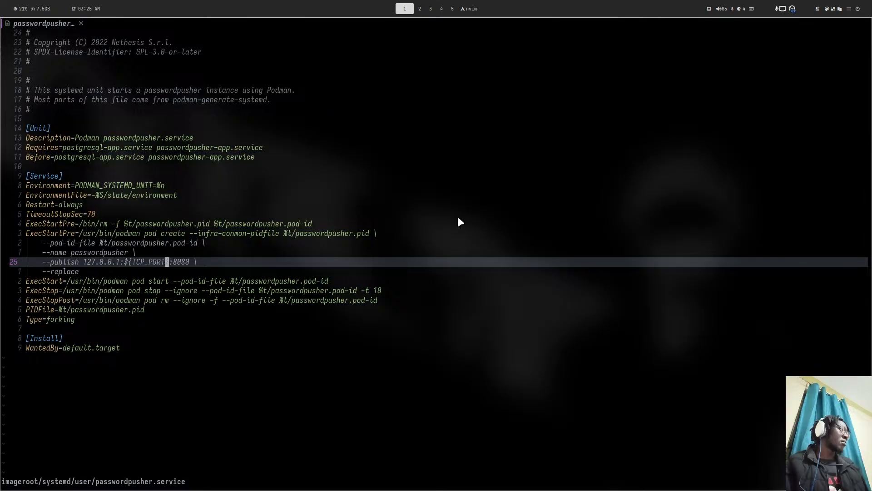
key("a")
key("BackSpace")
key("BackSpace")
key("BackSpace")
key("BackSpace")
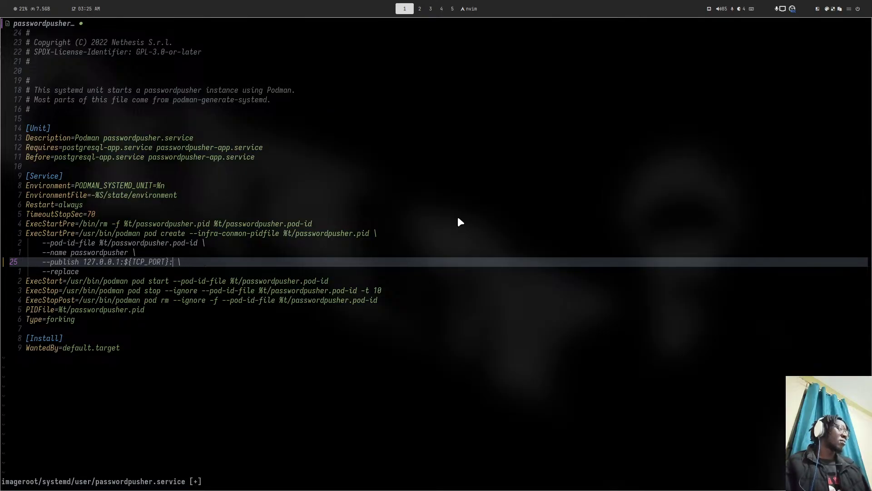
type("5100")
key("Escape")
- Save passwordpusher.service with :w and quit Neovim with :q
type(":w")
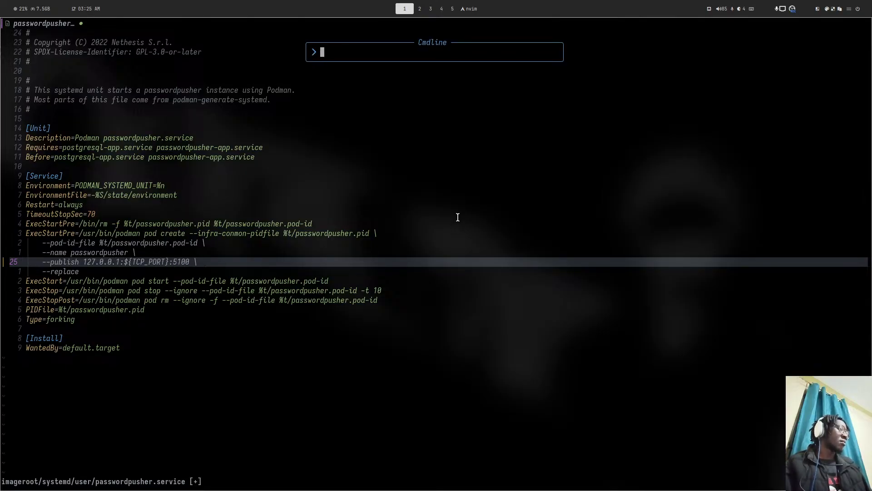
key("Return")
type(":q")
key("Return")
- In lazygit, stage passwordpusher.service, commit it as 'fix: revert to 5100', and push to dev
type("lazygit")
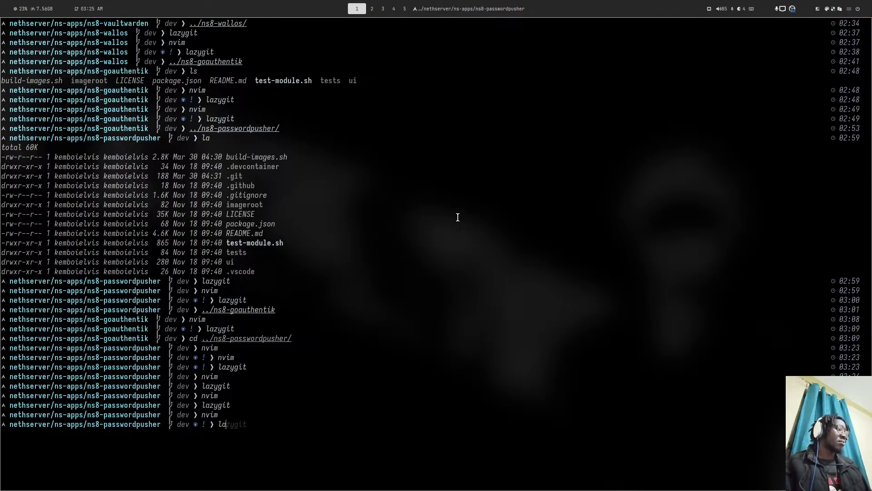
key("Return")
key("space")
type("cfix")
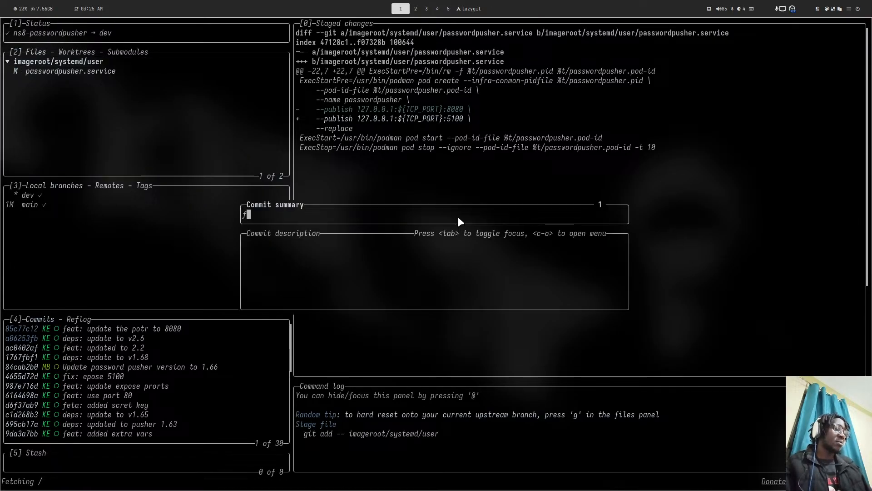
type(": reve")
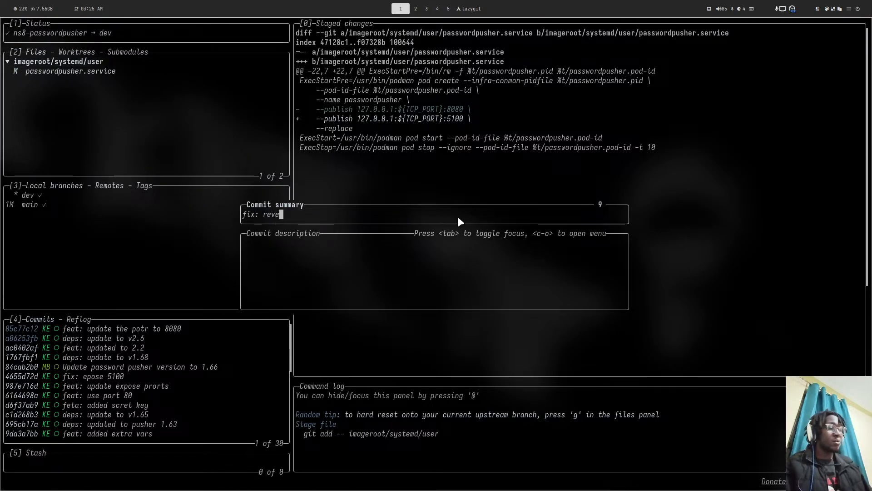
type("rt to ")
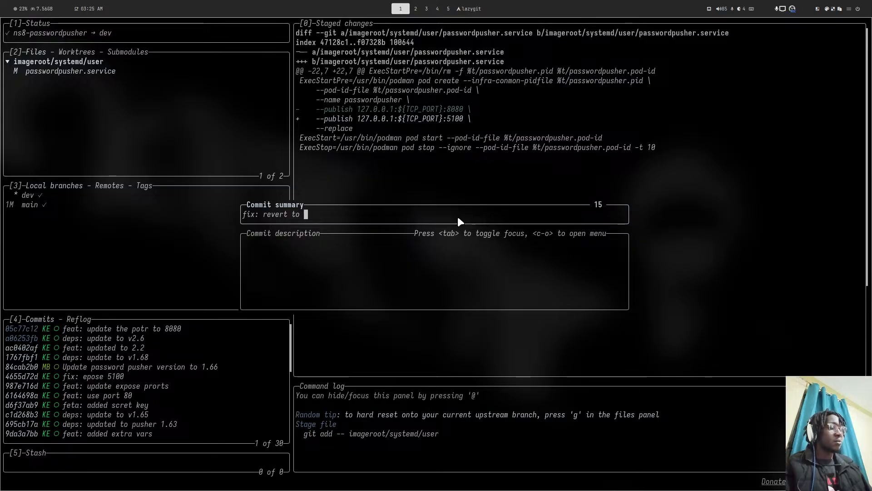
type("5100")
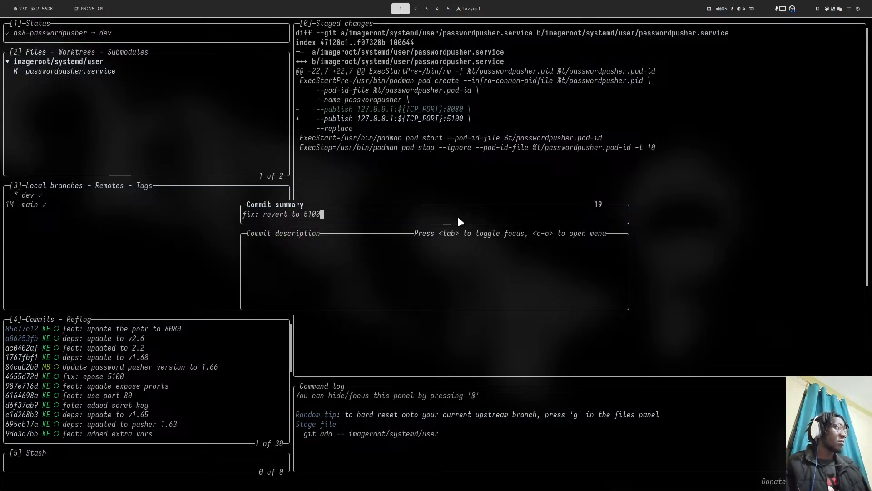
key("Return")
key("shift+p")
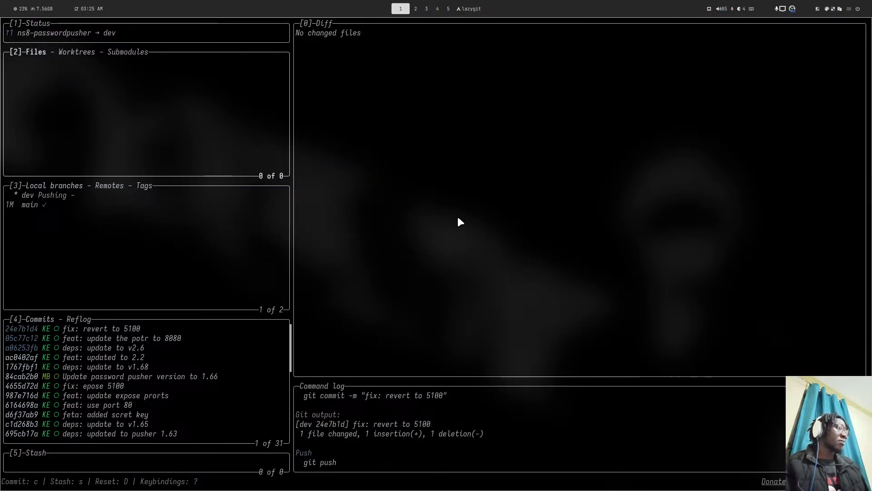
key("super+4")
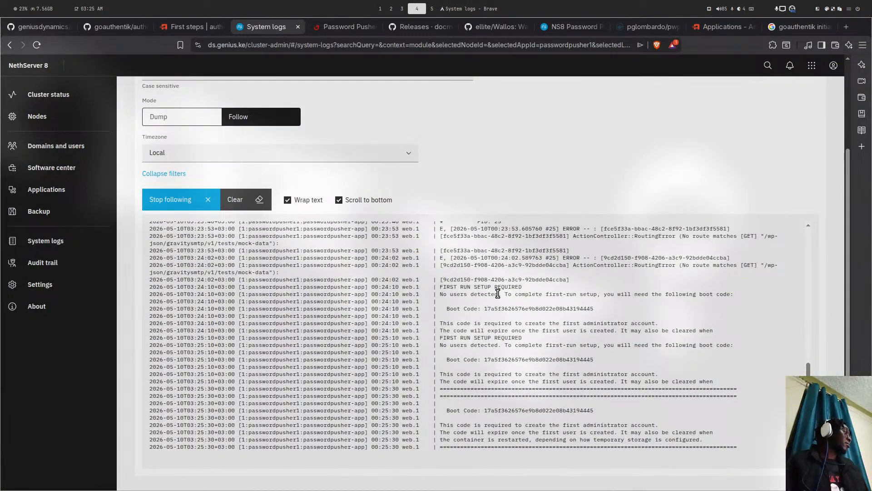
- Locate the Boot Code lines in System logs, then bring up Password Pusher's first_run Create Admin Account page
scroll(498, 293, "up", 5)
scroll(497, 293, "down", 3)
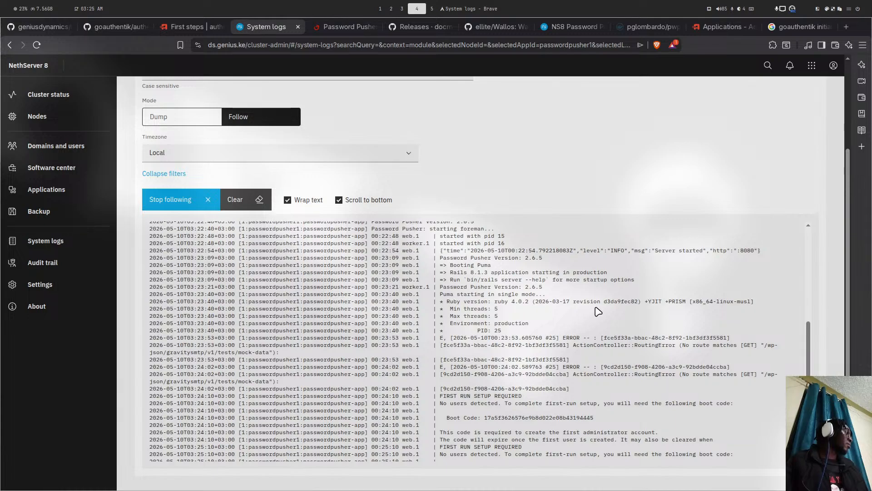
left_click(577, 23)
left_click(623, 23)
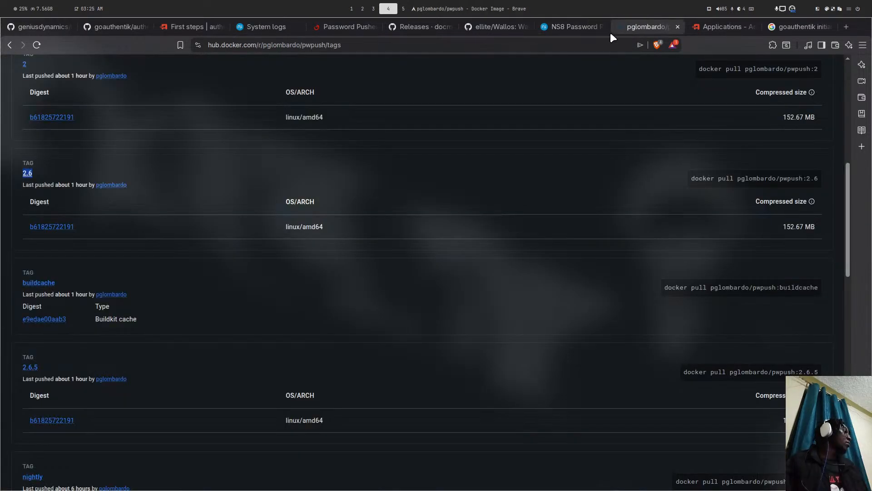
left_click(720, 26)
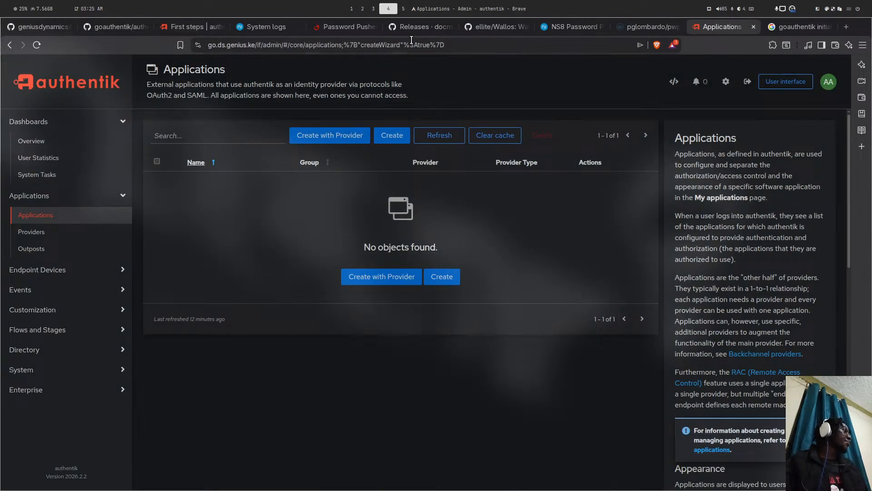
left_click(324, 27)
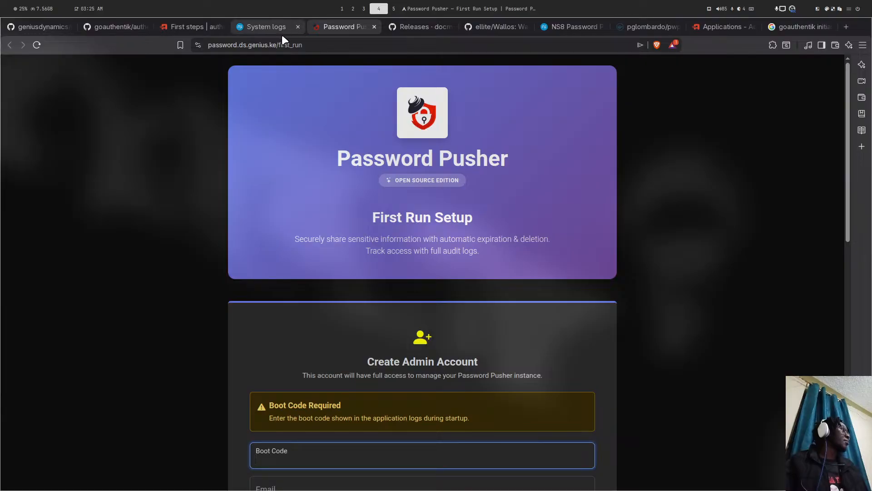
scroll(379, 231, "down", 3)
scroll(381, 234, "up", 1)
scroll(381, 234, "down", 3)
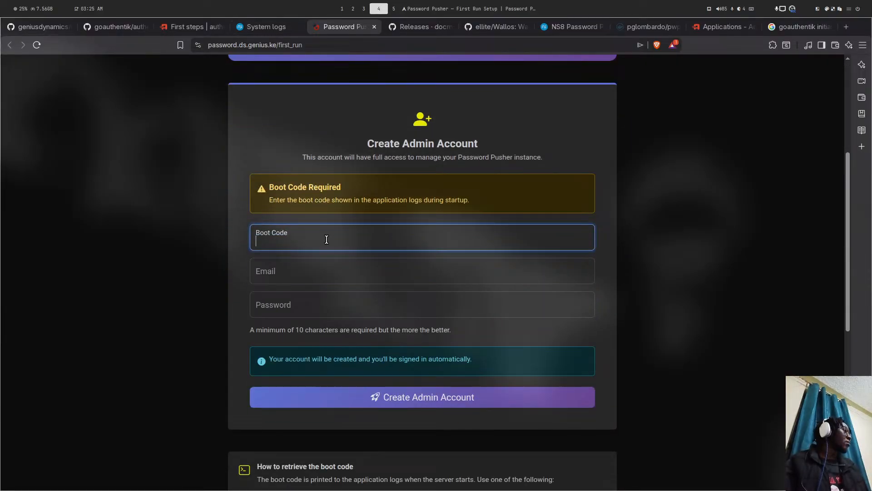
- Copy the latest boot code from the System logs into the Boot Code field
left_click(260, 28)
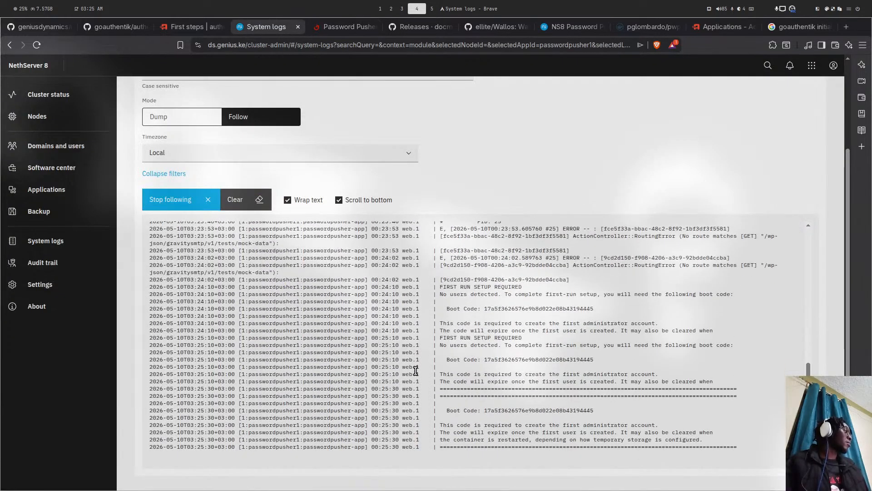
double_click(518, 410)
key("ctrl+c")
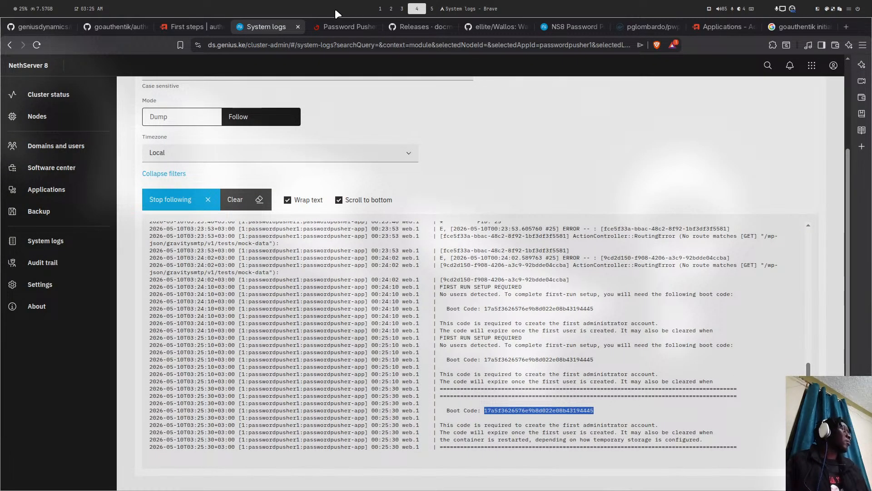
left_click(345, 27)
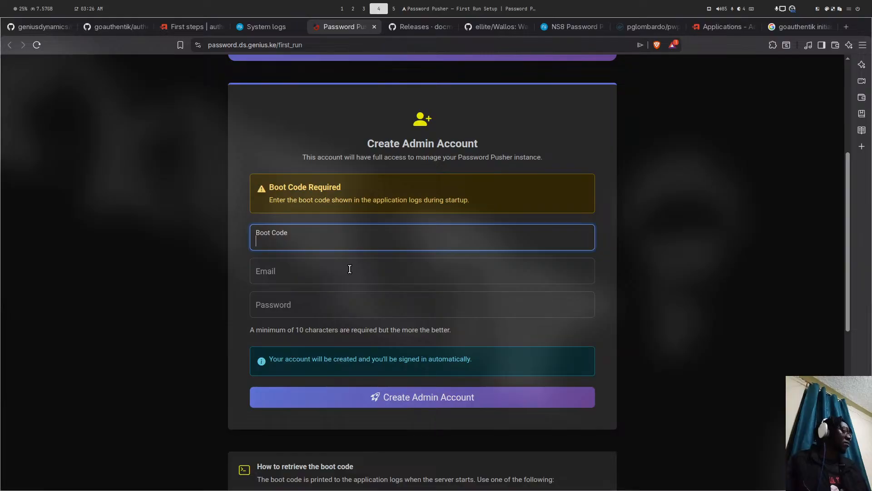
key("ctrl+v")
- Enter the admin e-mail address and a password, then submit Create Admin Account
left_click(306, 274)
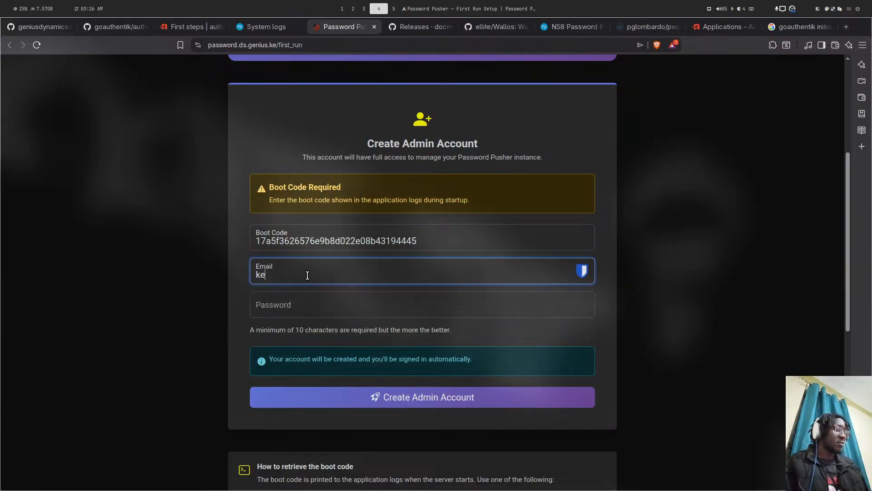
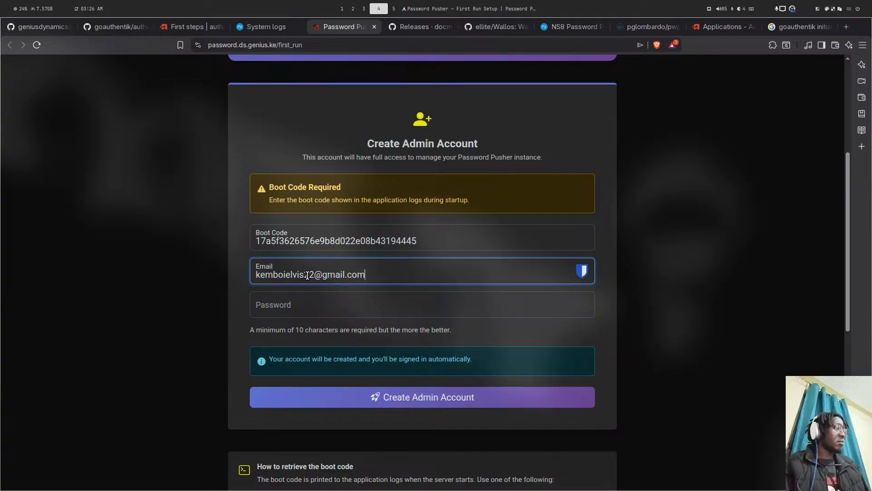
key("Tab")
type("•")
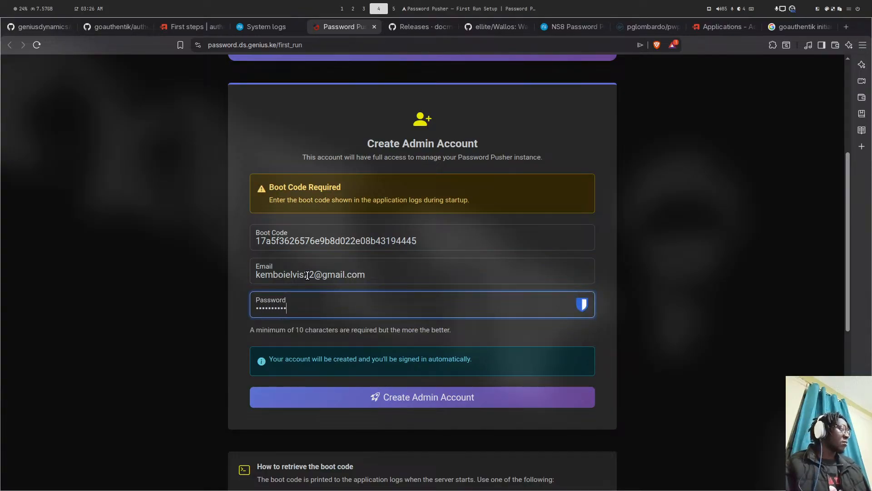
left_click(427, 285)
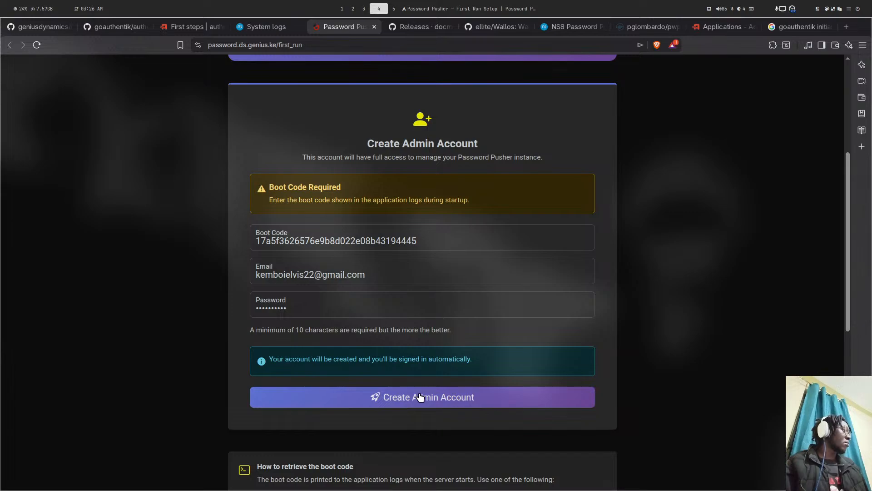
left_click(419, 397)
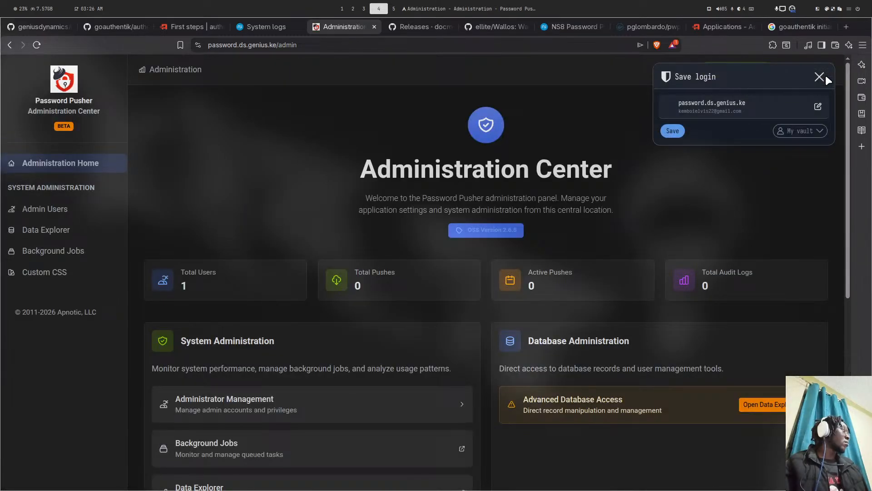
- Dismiss the save-login popup and move to the terminal's cargo build on workspace 5
left_click(825, 76)
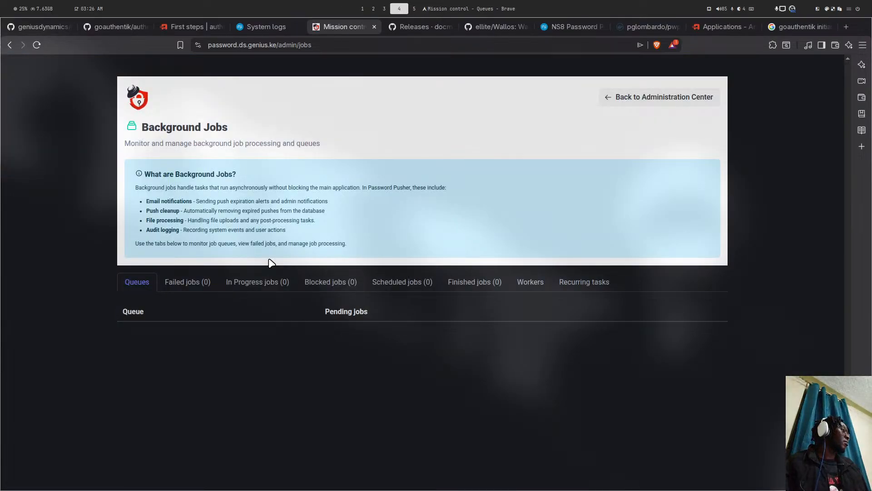
key("super+5")
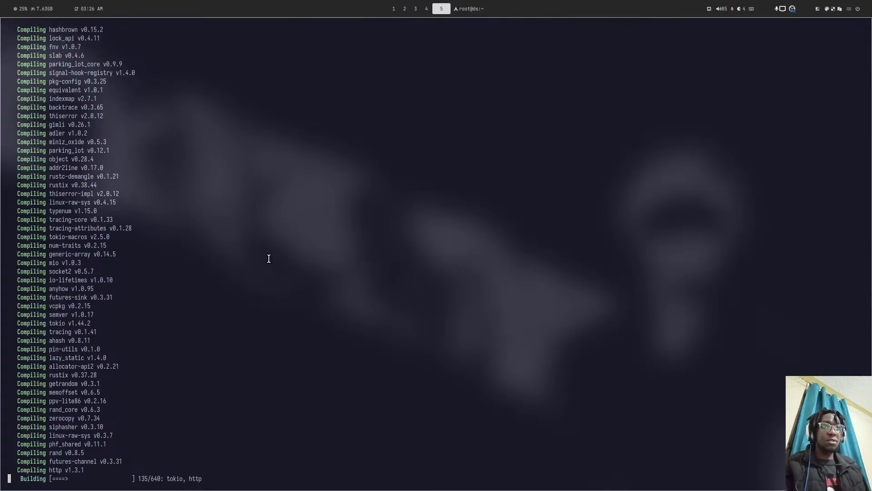
- Review the zellij cargo build output in the terminal, then return to the browser
key("super+2")
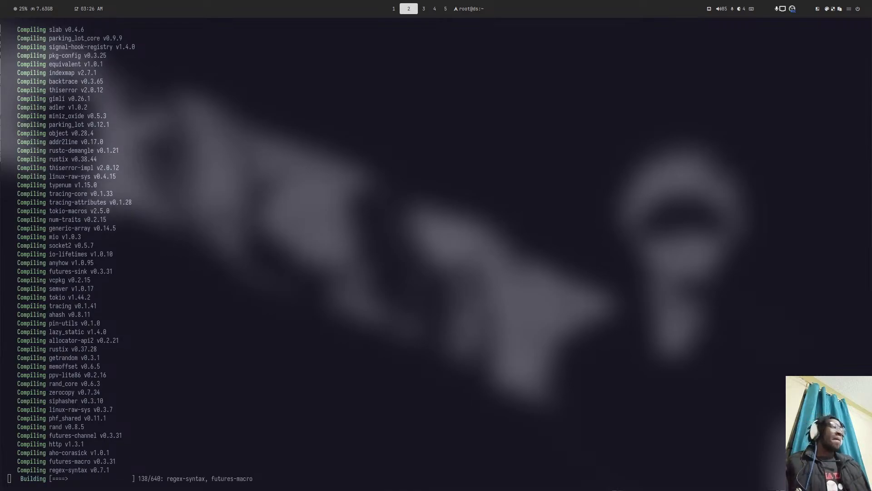
key("super+shift+5")
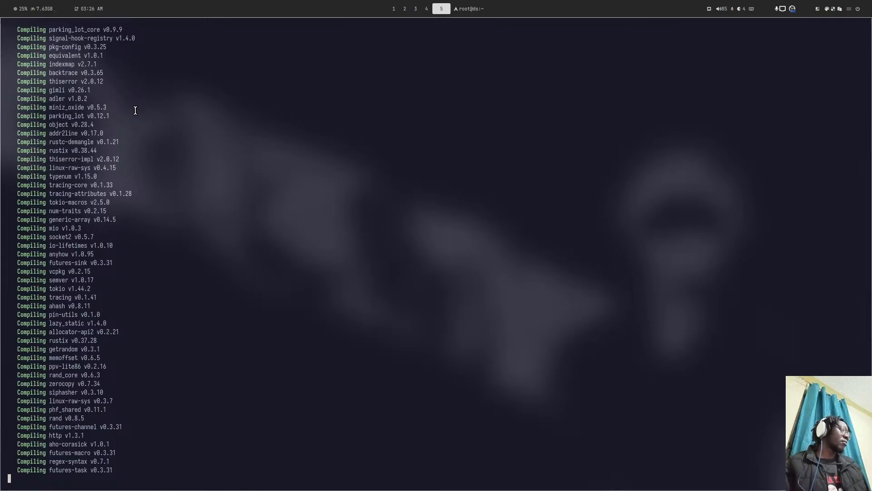
scroll(136, 110, "up", 15)
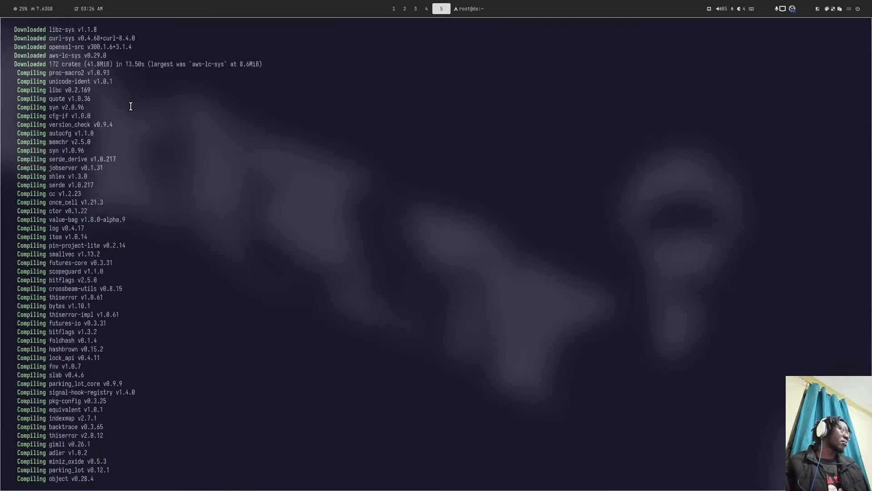
scroll(128, 101, "down", 15)
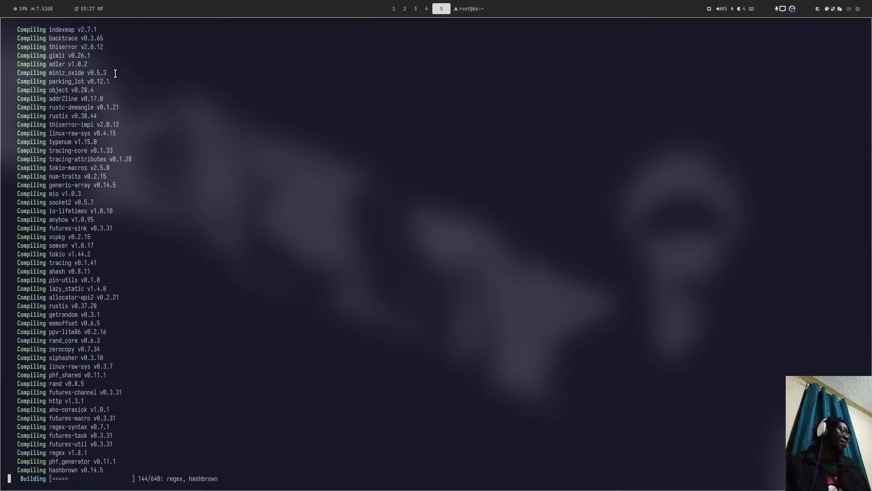
key("super+6")
key("super+4")
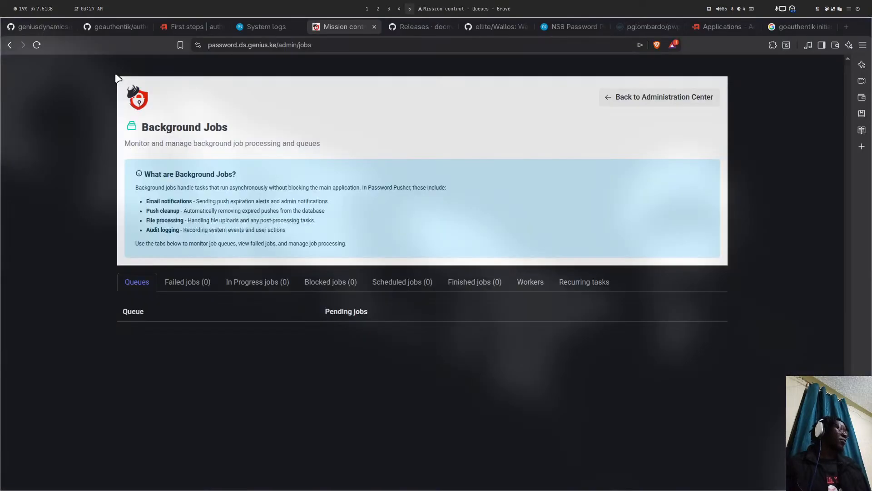
- Open a reply to the whole NS8 Password Pusher forum topic, discarding the post-specific draft
key("super+3")
key("super+4")
key("super+3")
key("super+4")
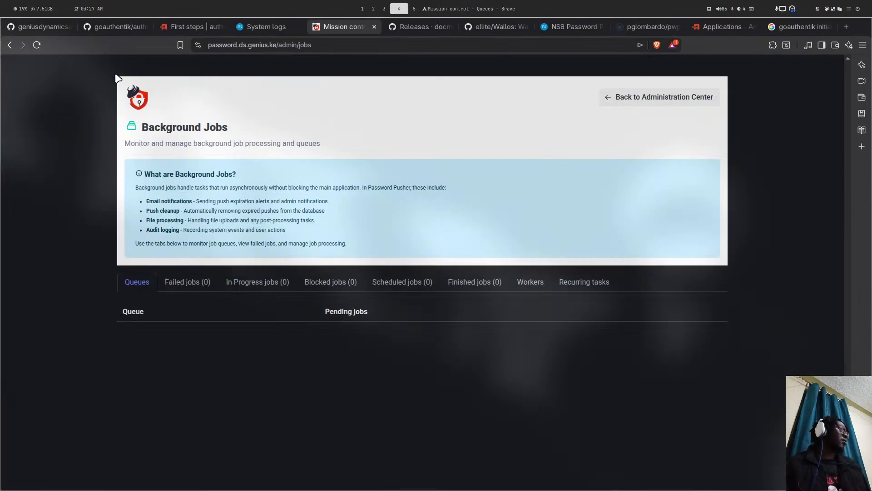
left_click(573, 26)
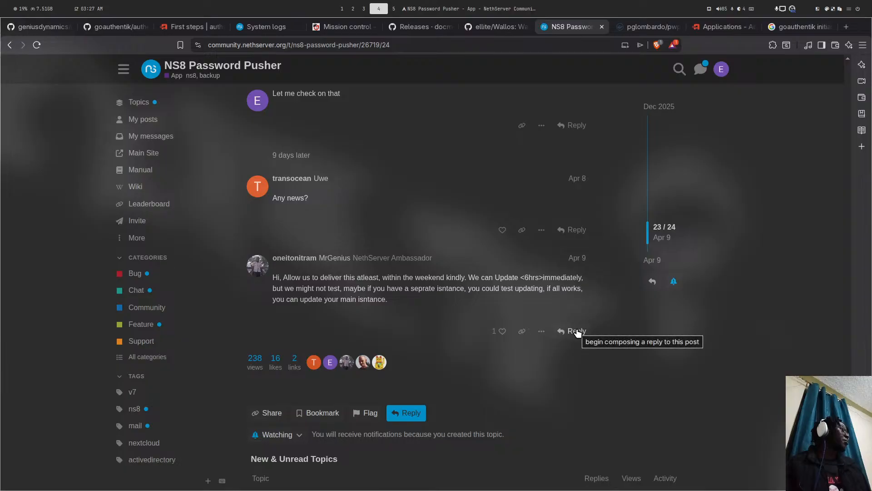
left_click(560, 332)
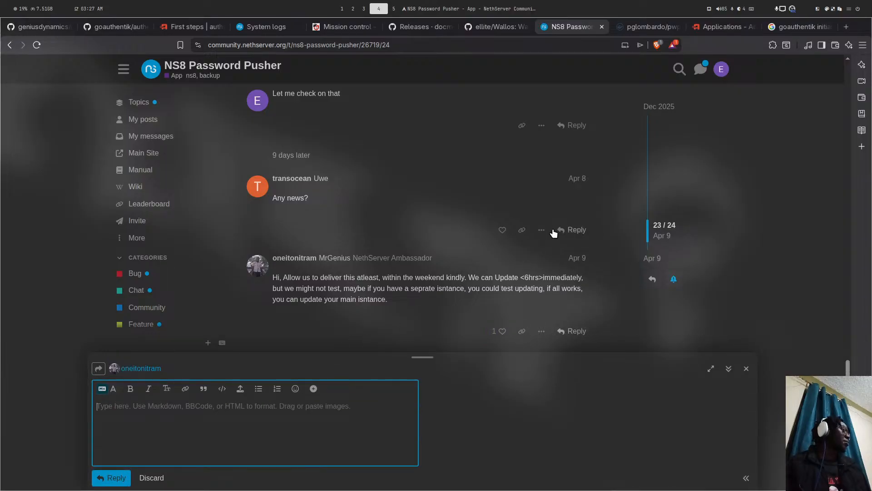
left_click(573, 229)
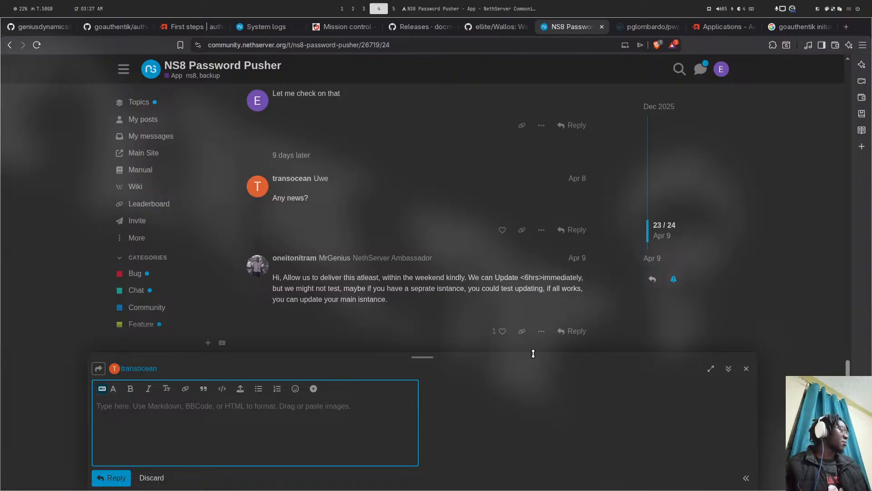
left_click(145, 480)
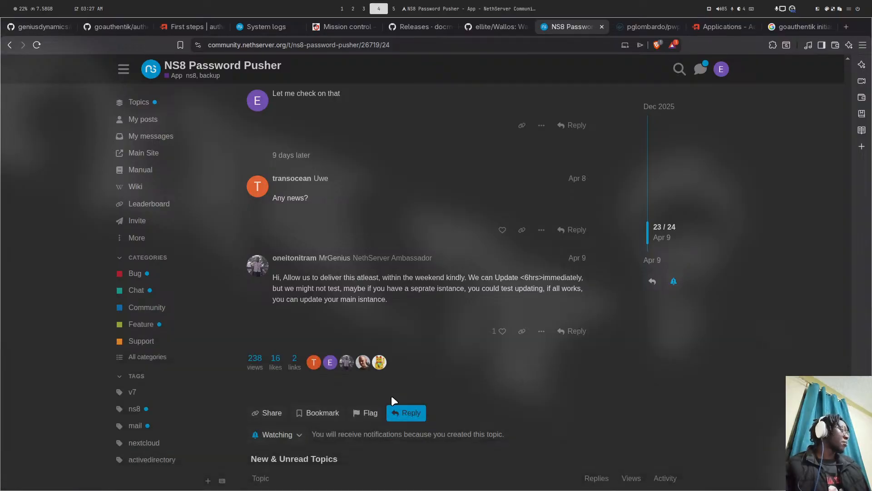
left_click(402, 412)
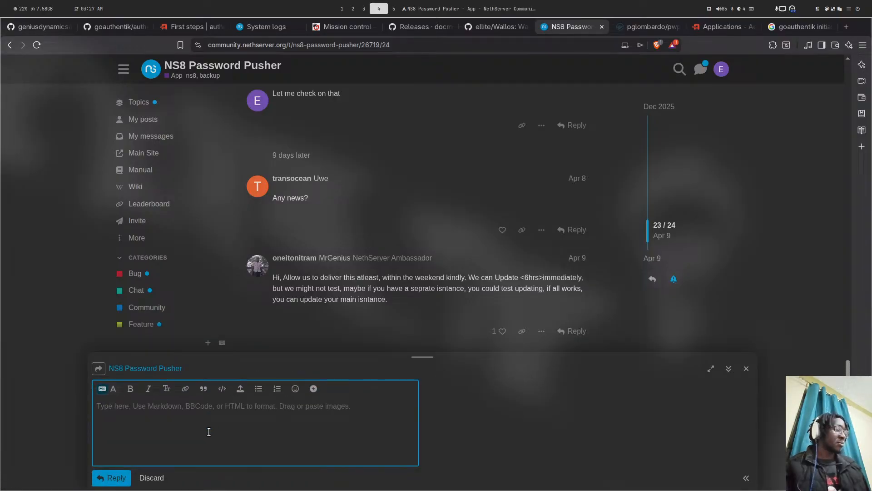
- Write 'Hello Guys Help in testing backup and upgrade without crashing' and open a ```bash code block
type("Hello Huys")
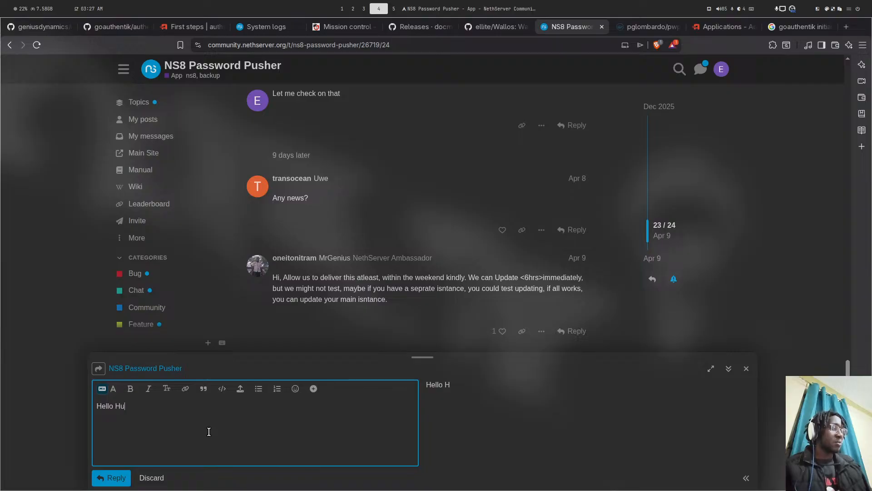
key("BackSpace")
key("BackSpace")
key("BackSpace")
key("BackSpace")
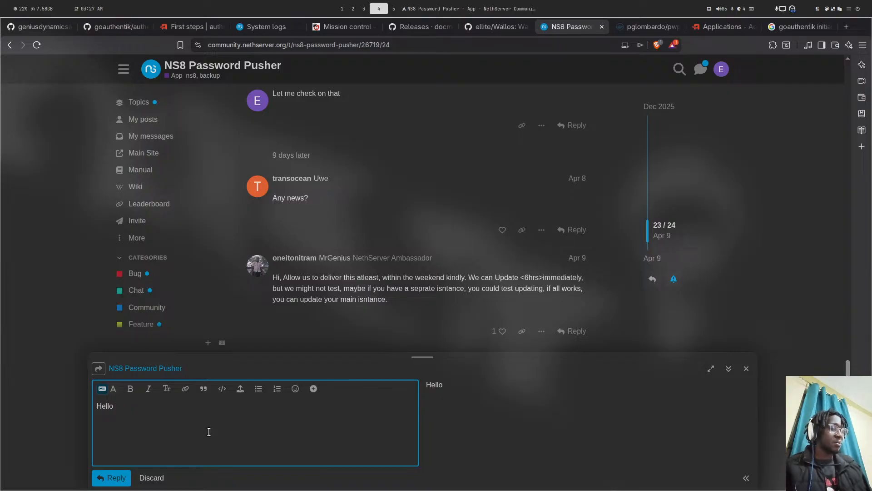
type("Guys ")
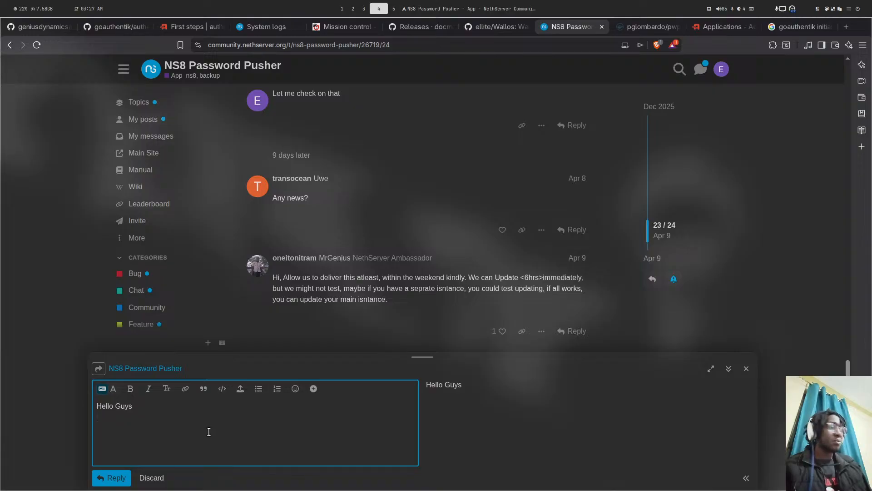
type("H")
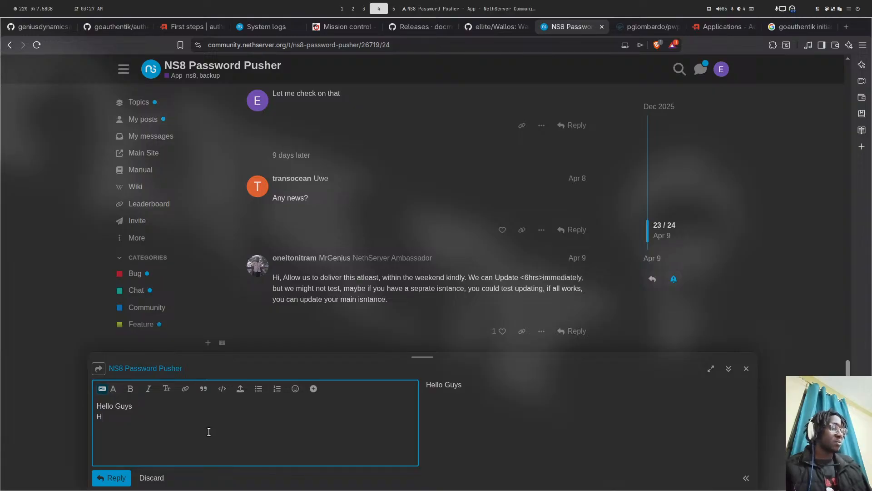
type("elp in te")
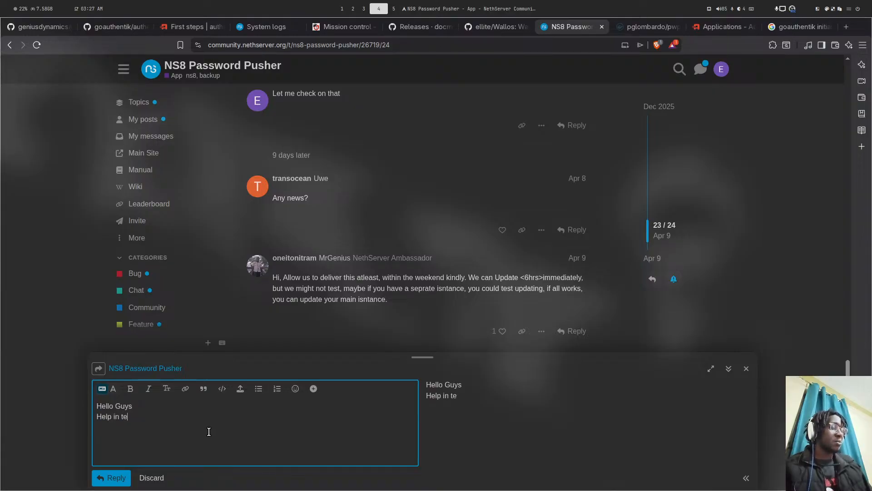
type("sting backup ")
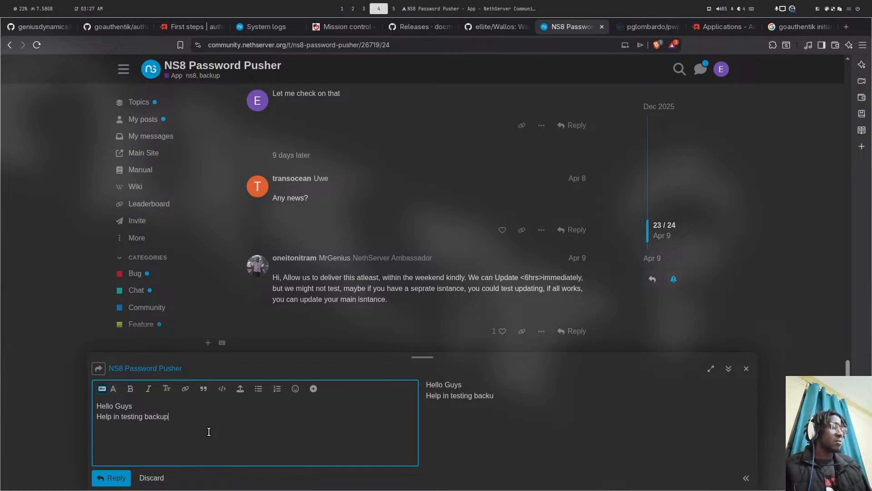
type("and upgrade ")
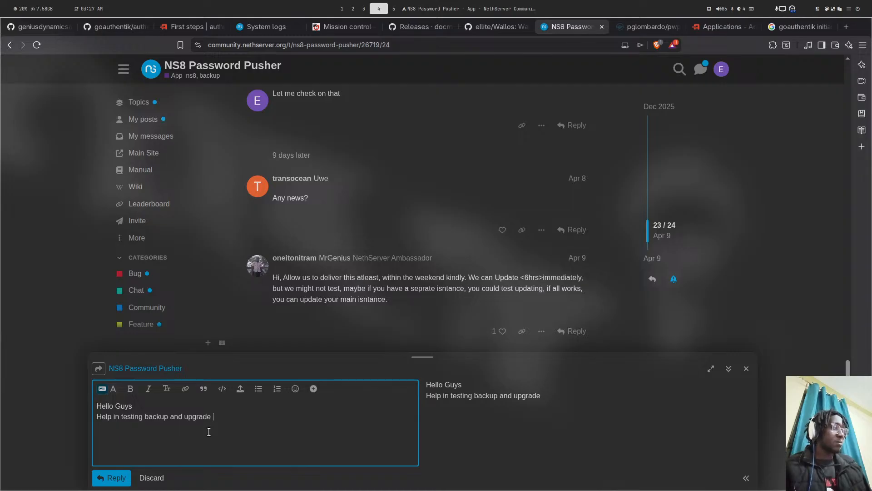
type("withou")
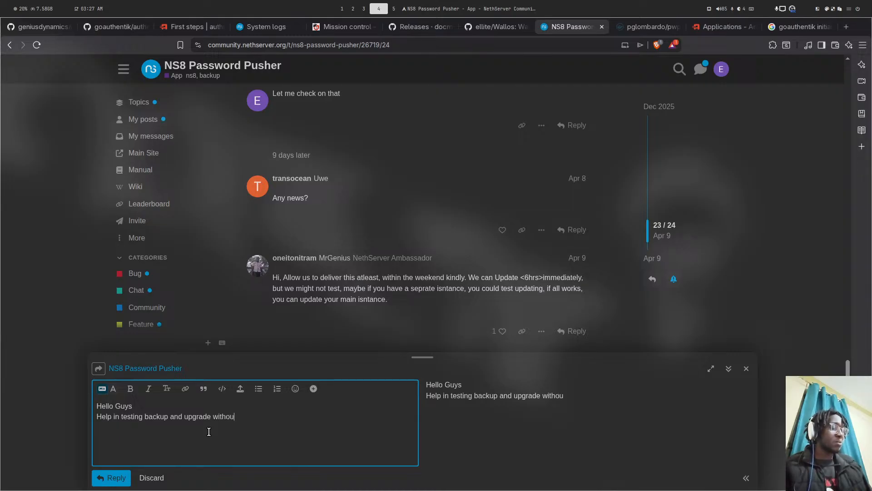
type("t cra")
type("sh")
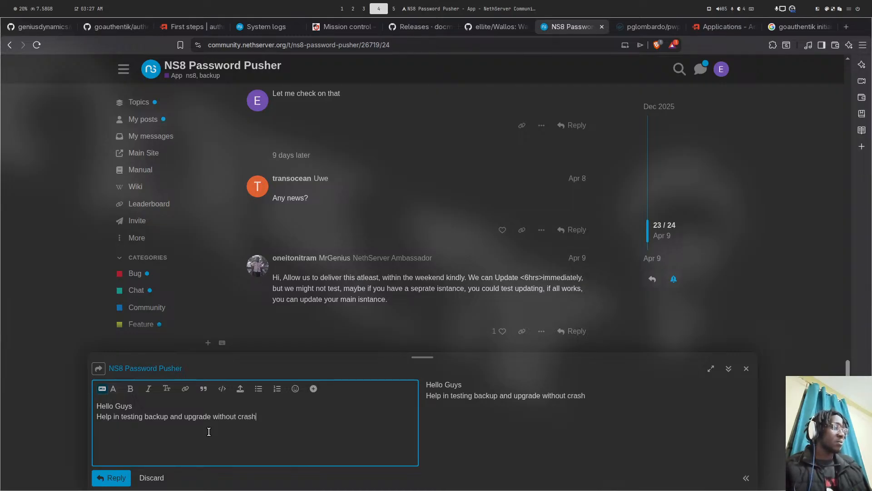
type("ing`")
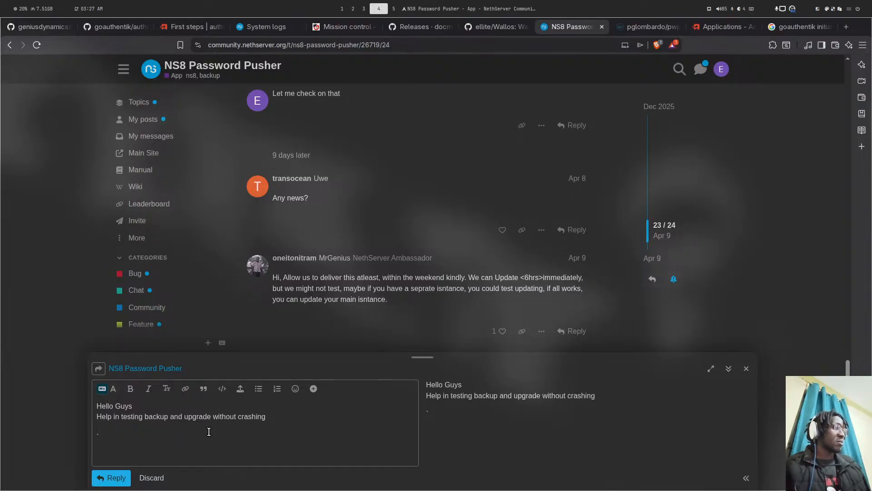
left_click(209, 432)
type("``")
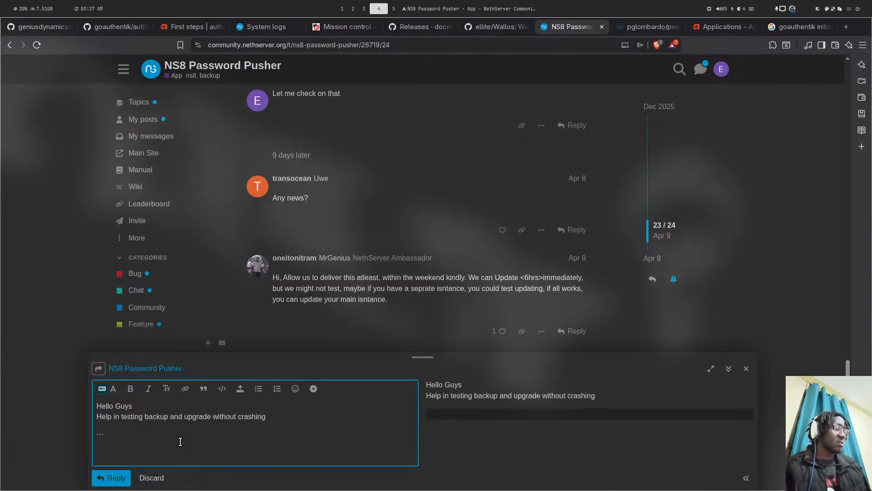
type("bash")
key("Return")
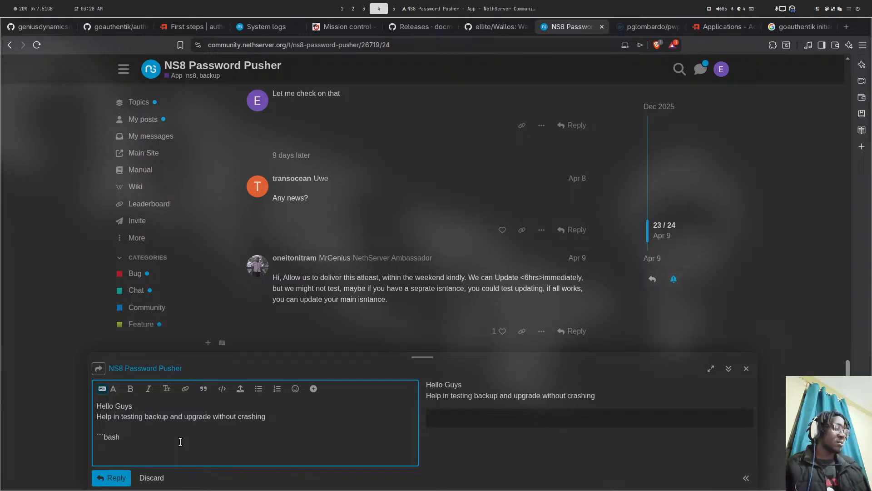
left_click(44, 32)
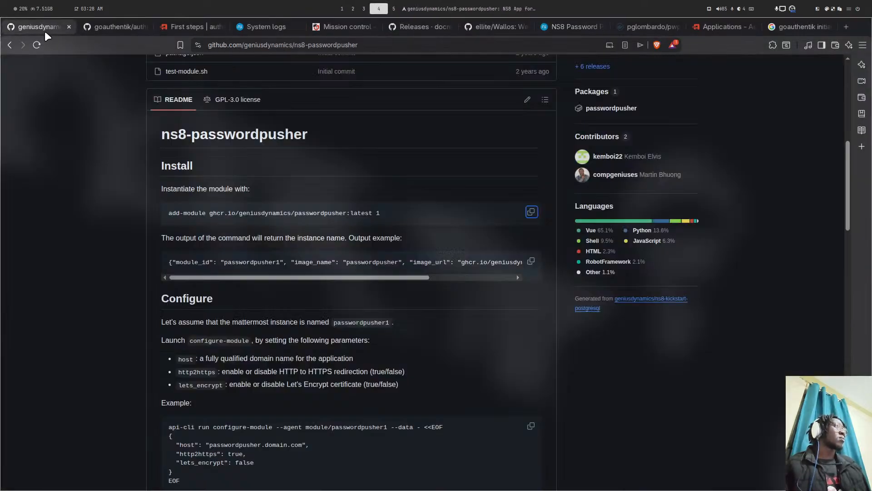
- Paste the README update command into the reply, change its latest tag to dev, and post it
scroll(341, 253, "down", 10)
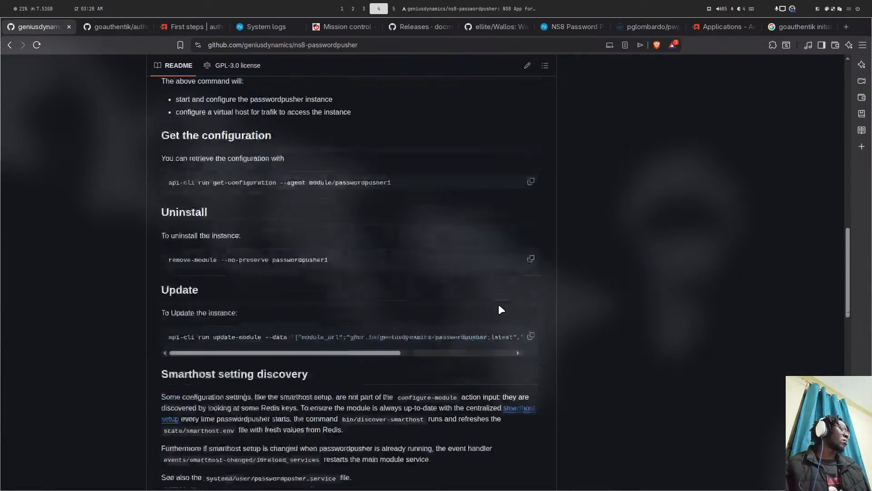
scroll(501, 309, "down", 2)
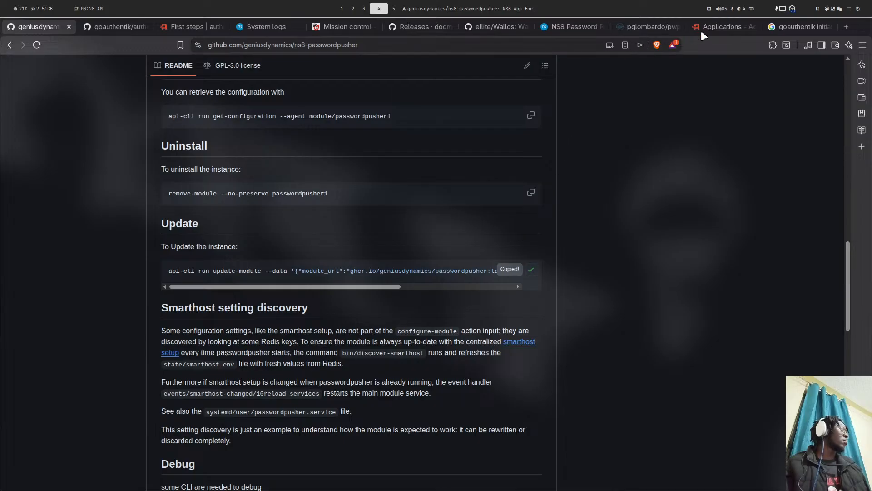
left_click(545, 28)
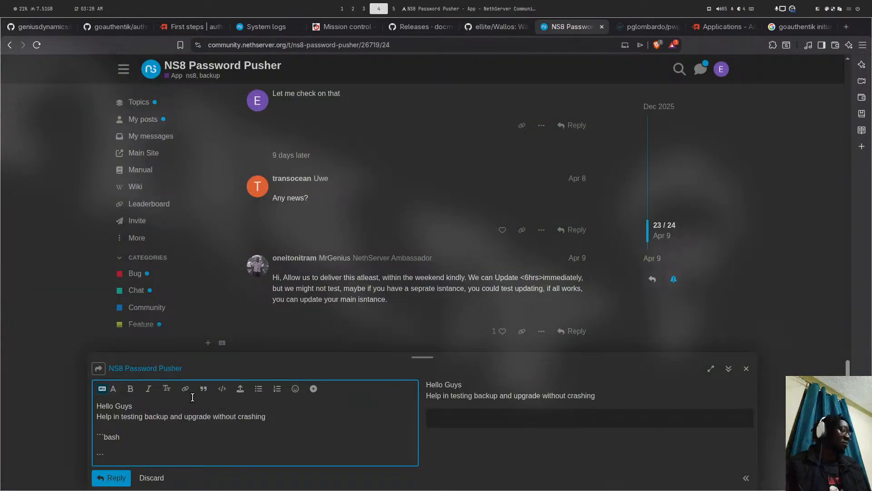
key("ctrl+v")
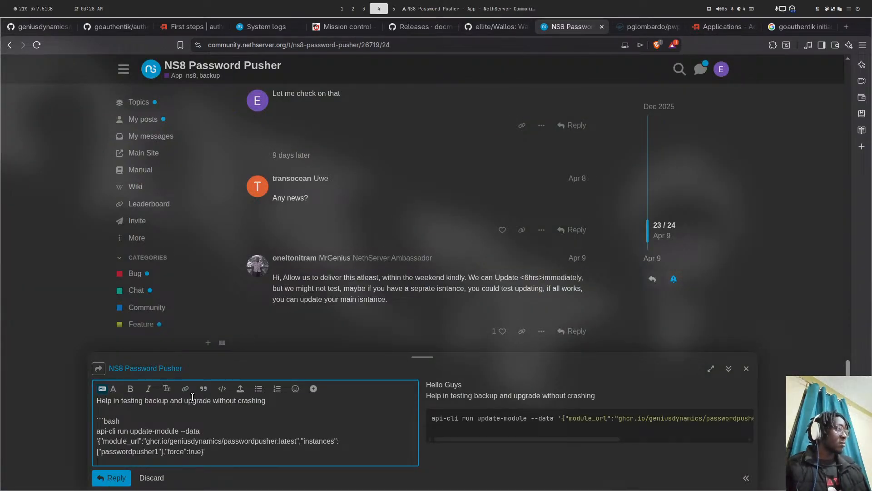
double_click(288, 441)
type("de")
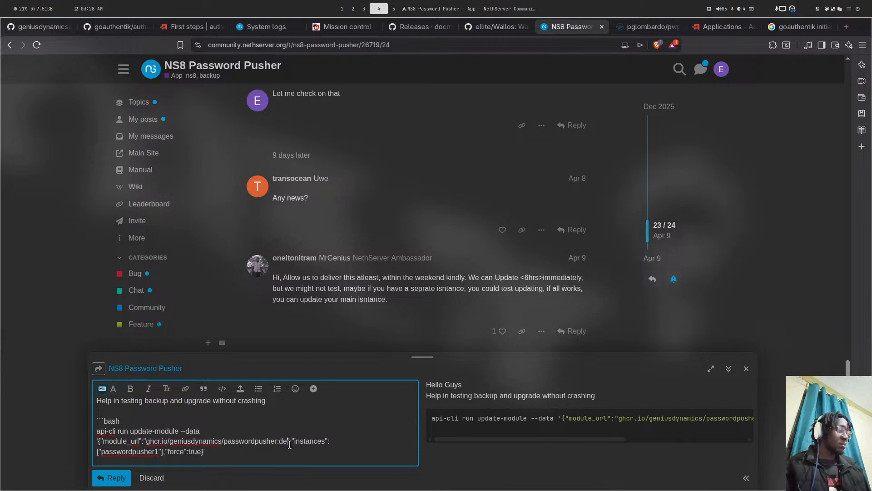
type("v")
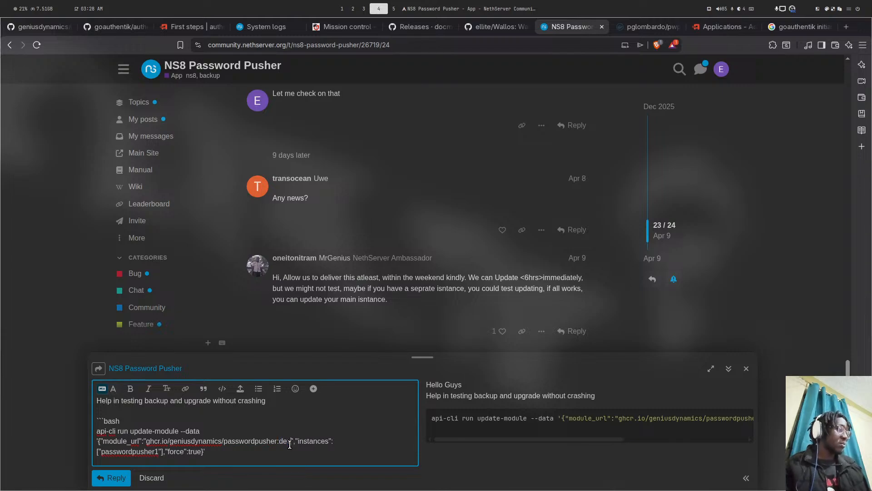
left_click(115, 479)
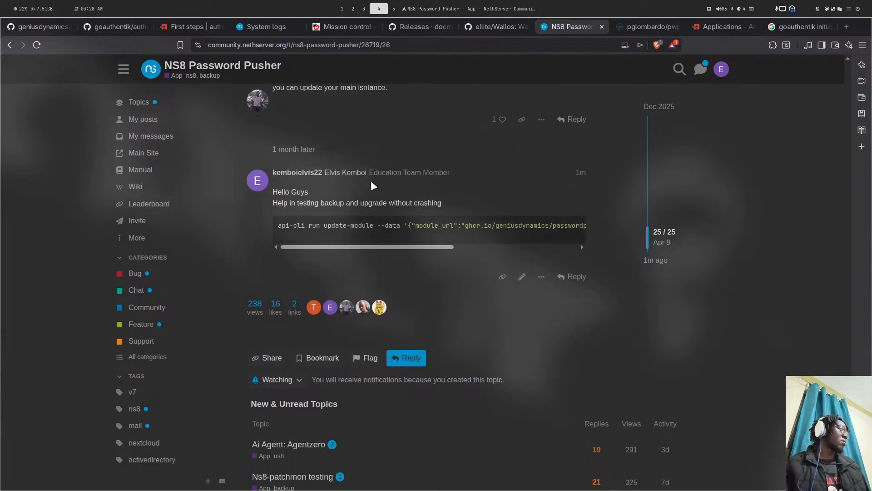
left_click(152, 70)
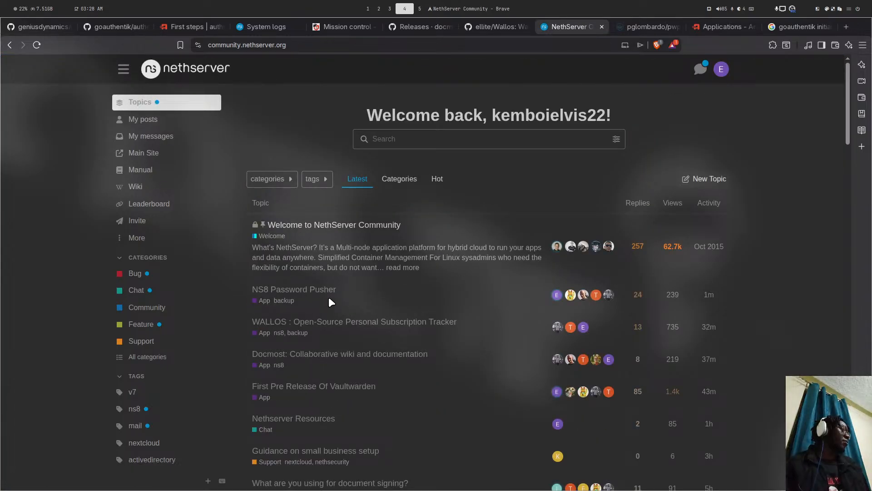
key("super+5")
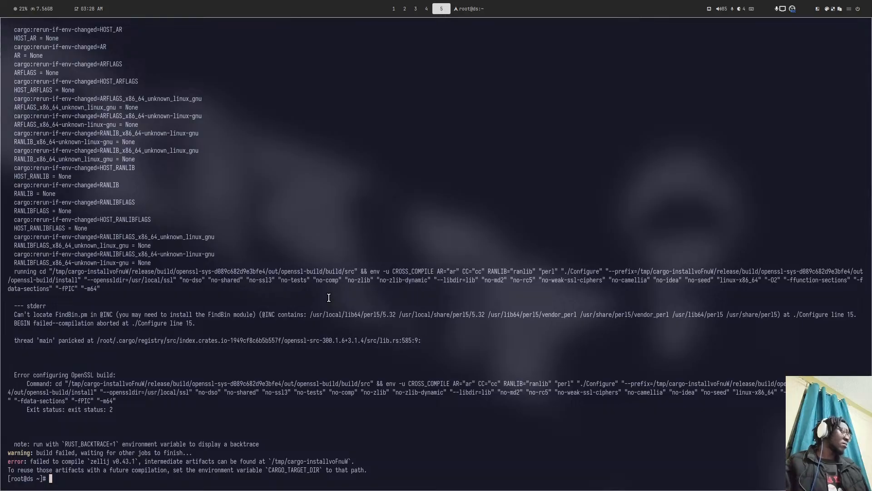
- Clear the terminal screen and type 'dnf install rustup'
scroll(329, 297, "up", 20)
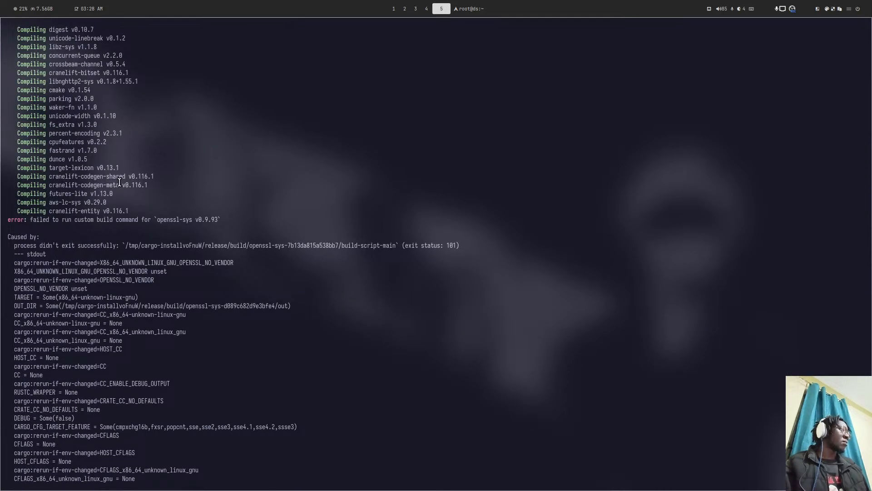
scroll(119, 181, "down", 20)
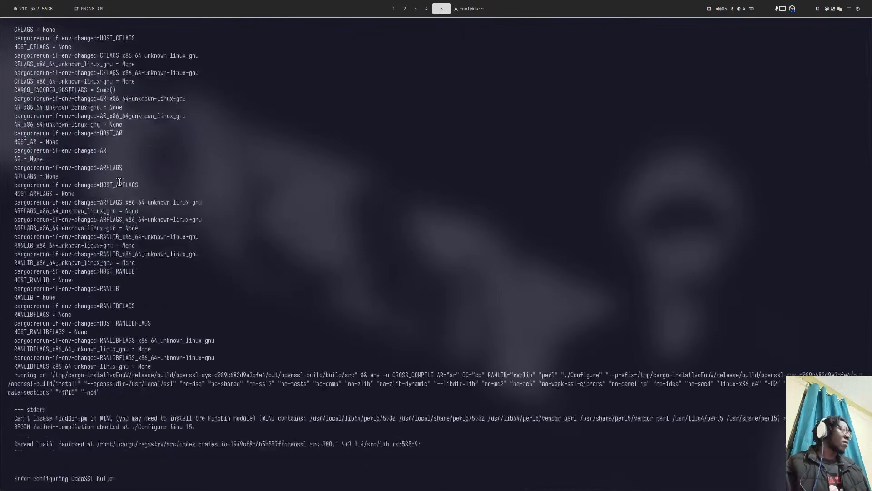
type("clear")
key("Return")
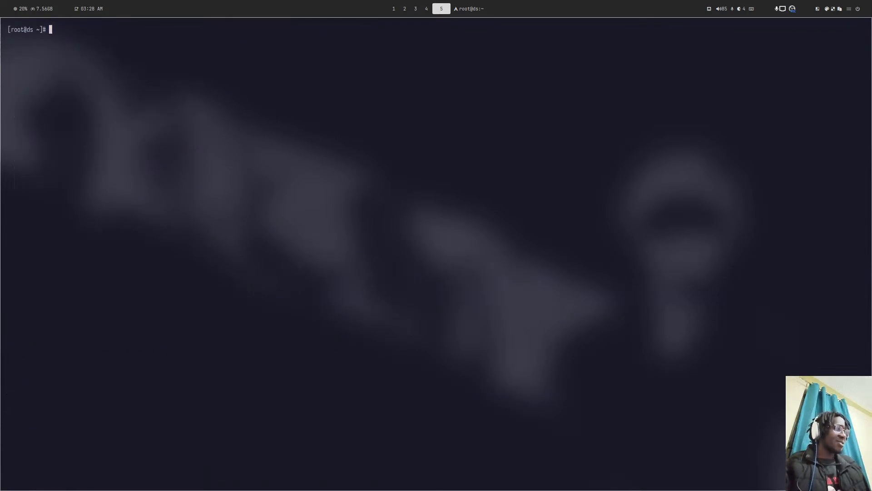
type("dnf install rustup")
- Rerun the earlier remove-module command from history with passwordpusher1 as the module
key("Up")
key("Up")
key("Up")
key("Up")
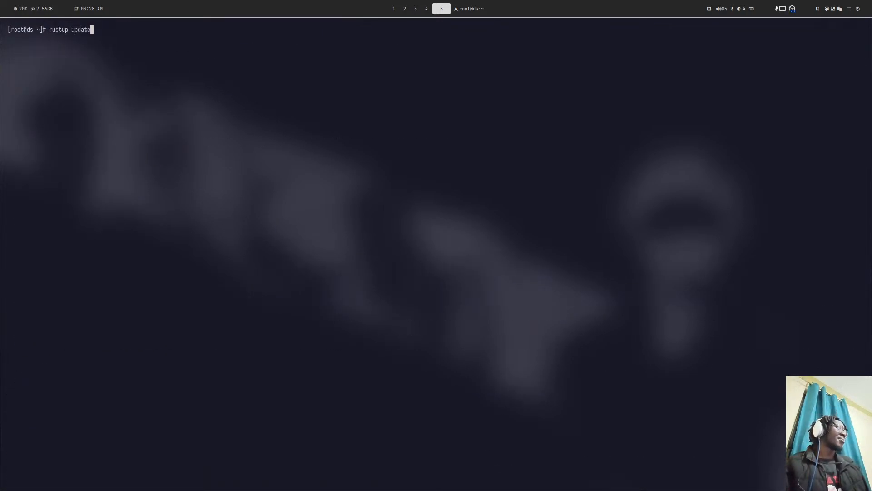
key("Up")
key("Up")
key("Up")
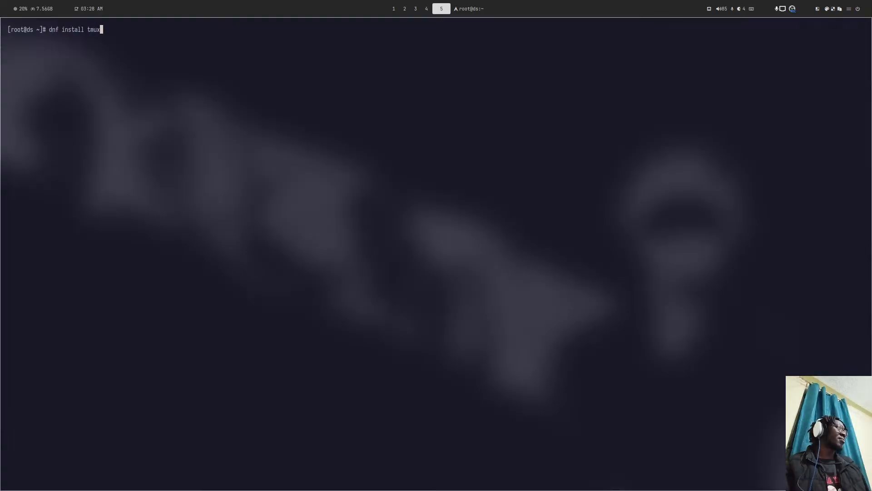
key("Up")
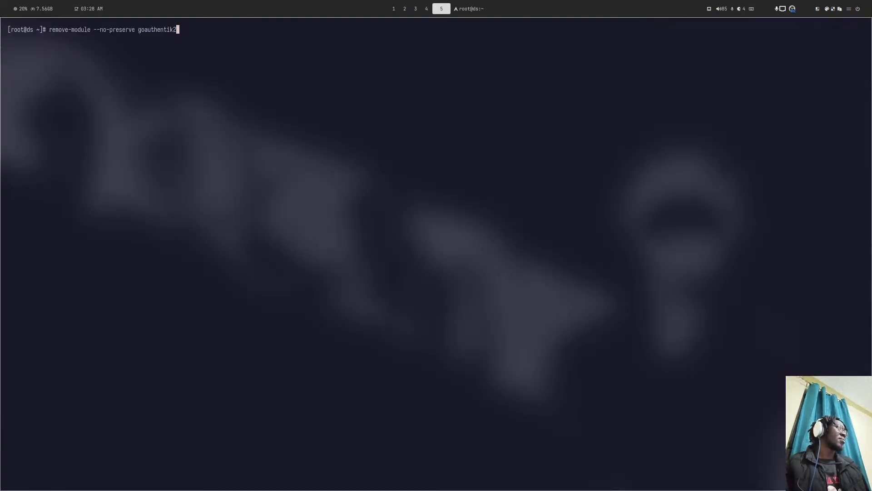
key("Up")
key("Down")
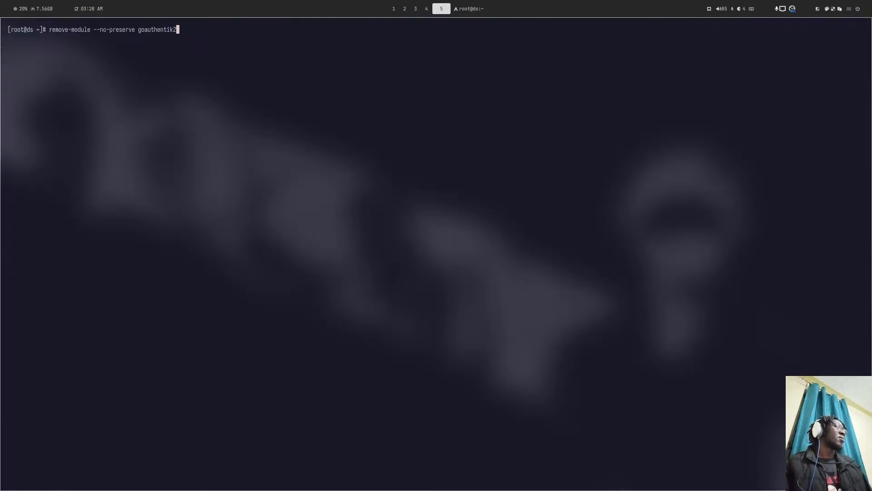
key("BackSpace")
key("BackSpace")
key("BackSpace")
key("BackSpace")
key("BackSpace")
key("BackSpace")
key("BackSpace")
key("BackSpace")
key("BackSpace")
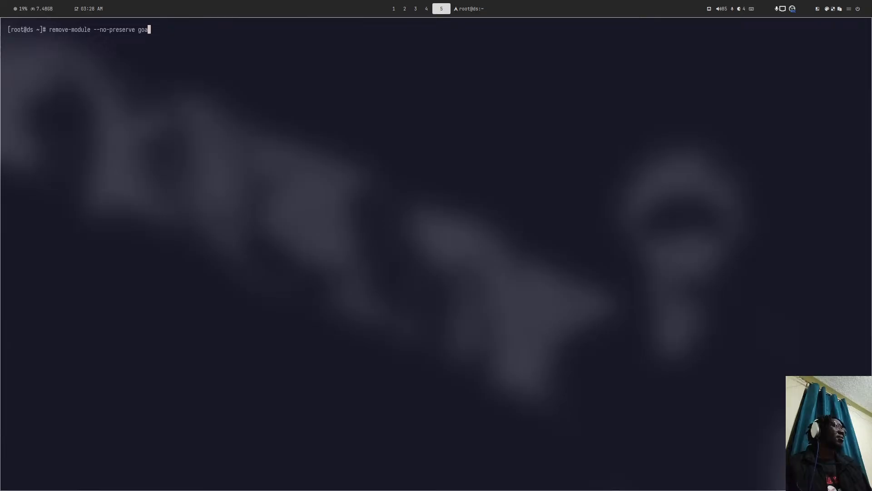
key("BackSpace")
key("BackSpace")
key("BackSpace")
type("pass")
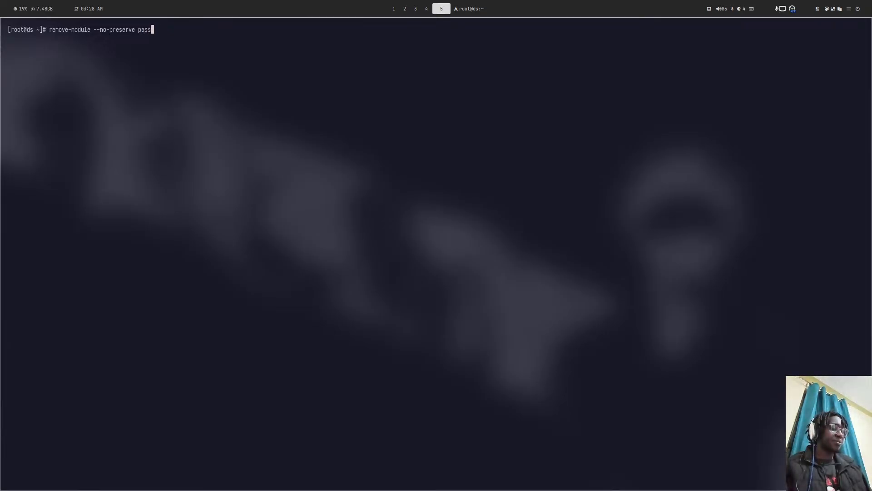
type("wordpusher")
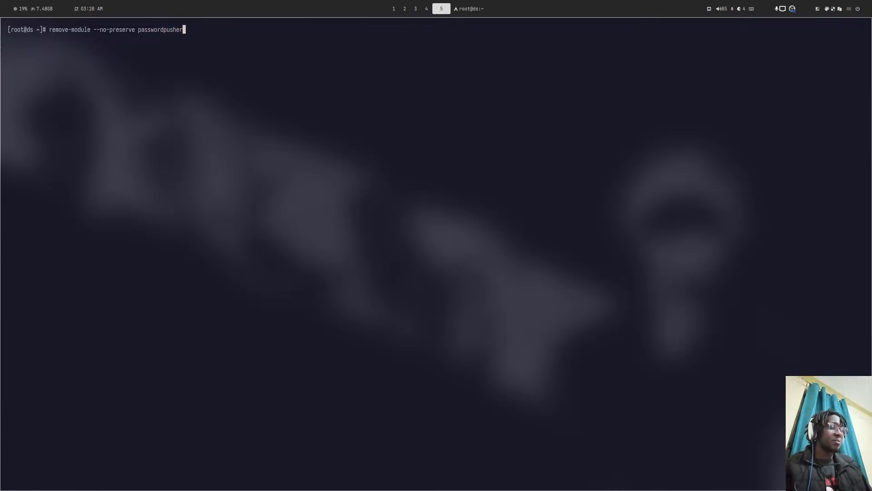
key("Return")
key("super+4")
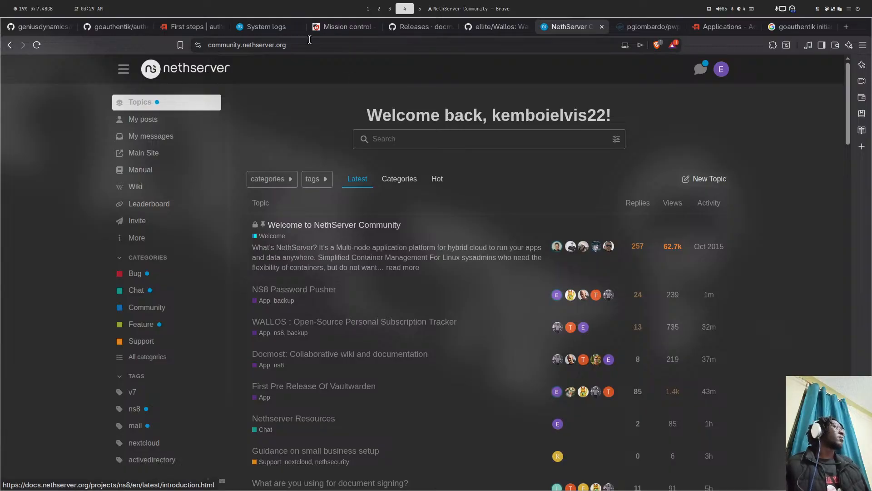
- Watch the passwordpusher1 removal in System logs, then start a tmux session in the terminal
left_click(286, 26)
scroll(363, 272, "up", 2)
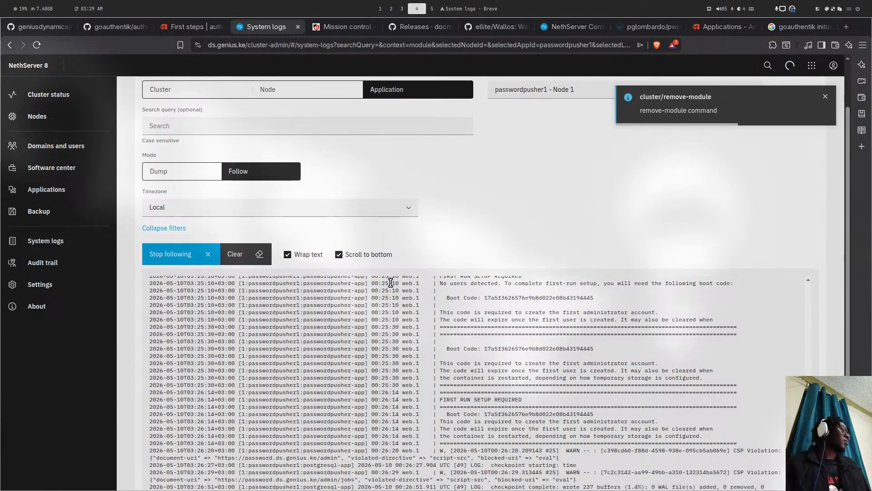
key("super+5")
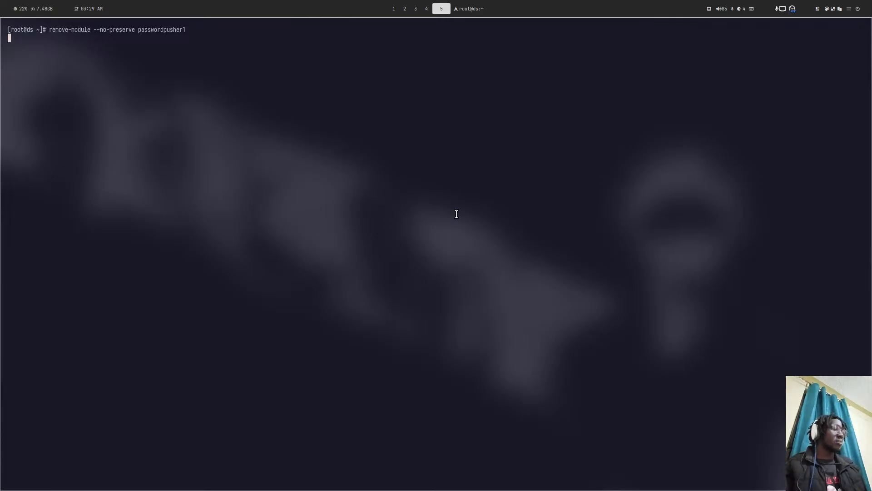
key("super+2")
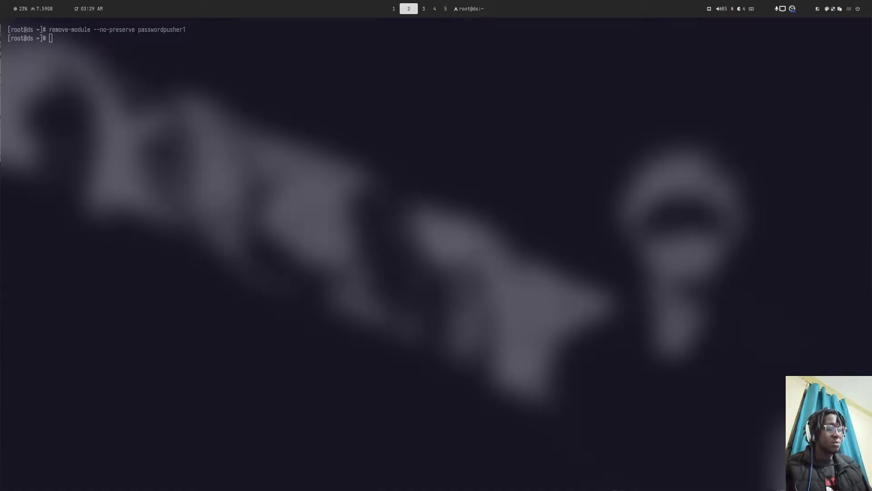
key("super+5")
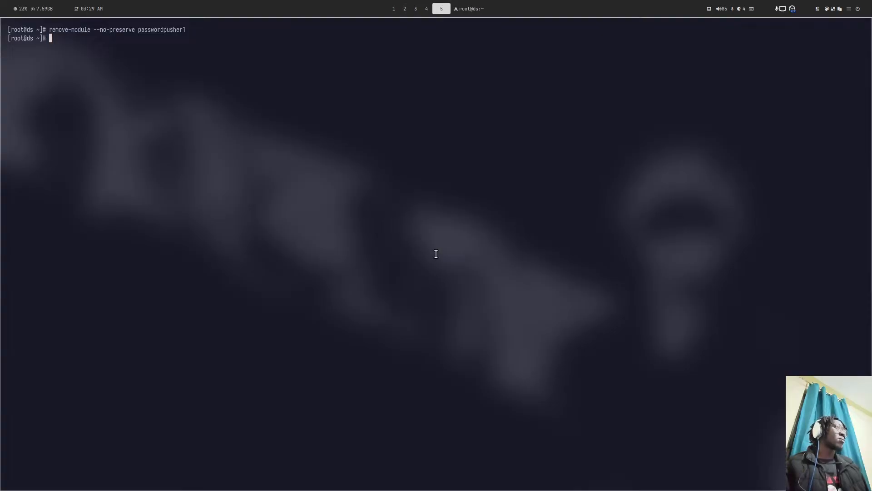
type("tm")
type("ux")
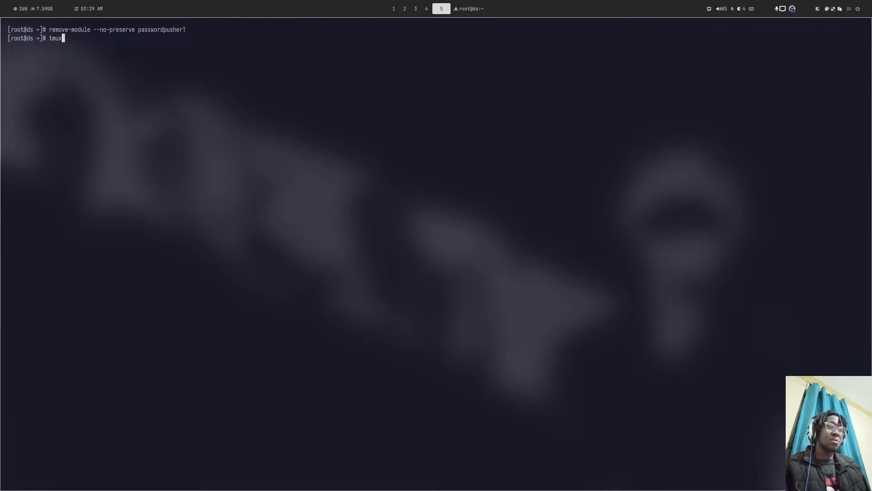
key("Return")
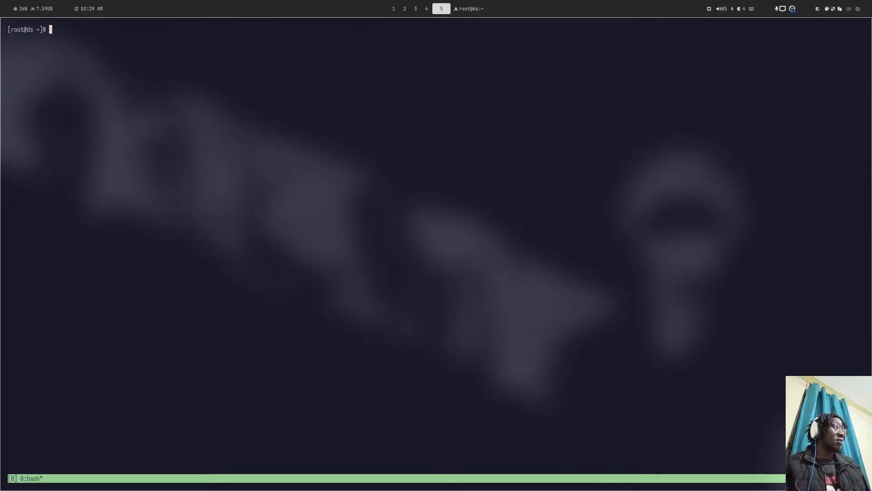
key("alt+Tab")
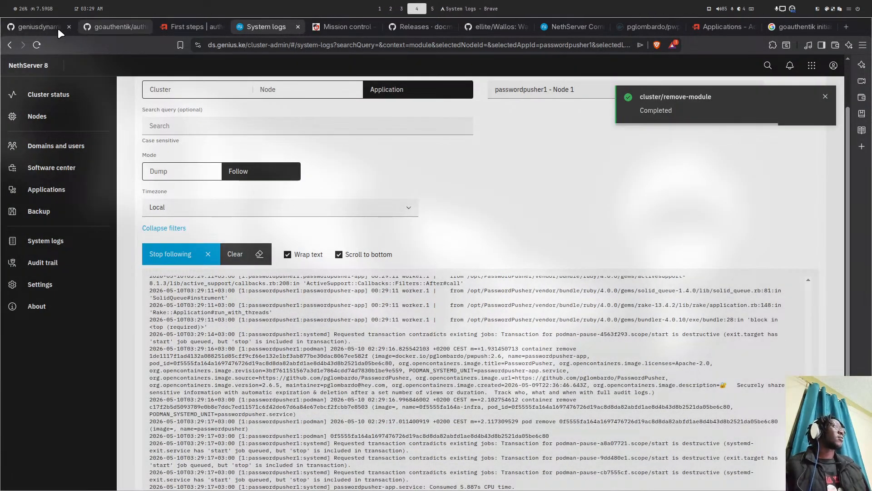
- Load the ns8-goauthentik repository page and copy the add-module installation command from its README
left_click(58, 28)
scroll(318, 182, "up", 6)
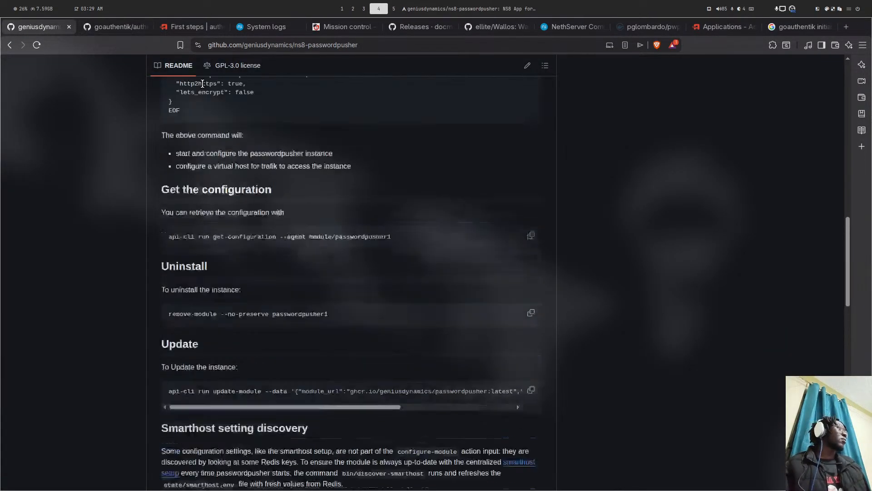
left_click(323, 42)
double_click(323, 42)
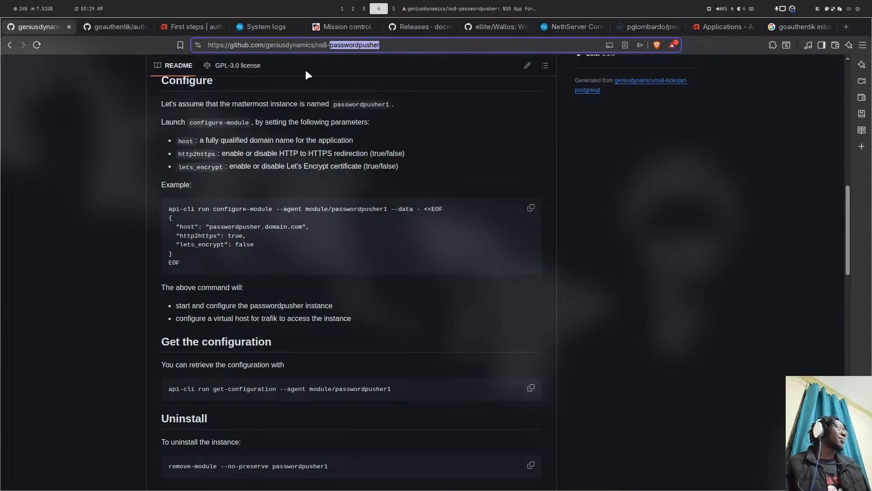
type("goauthentik")
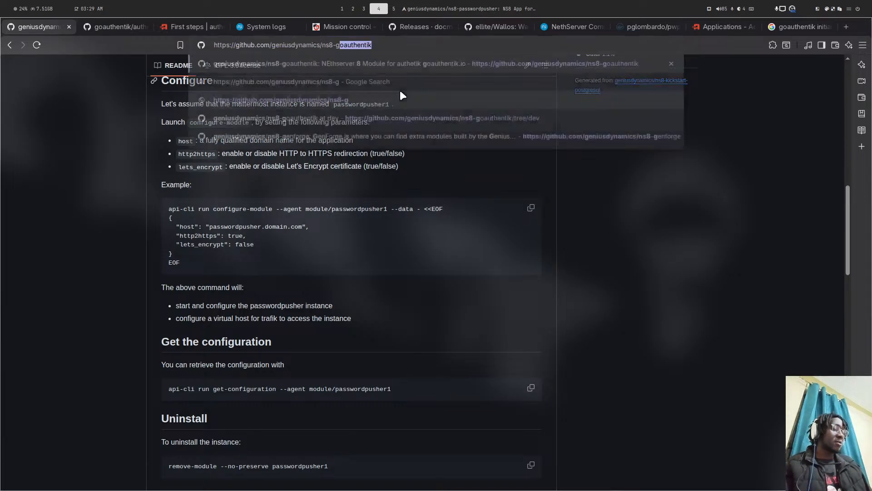
key("Return")
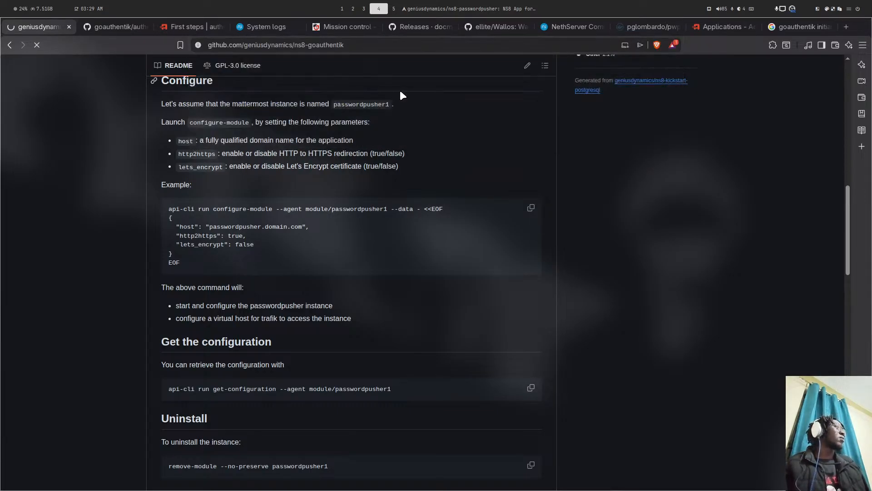
scroll(388, 373, "down", 15)
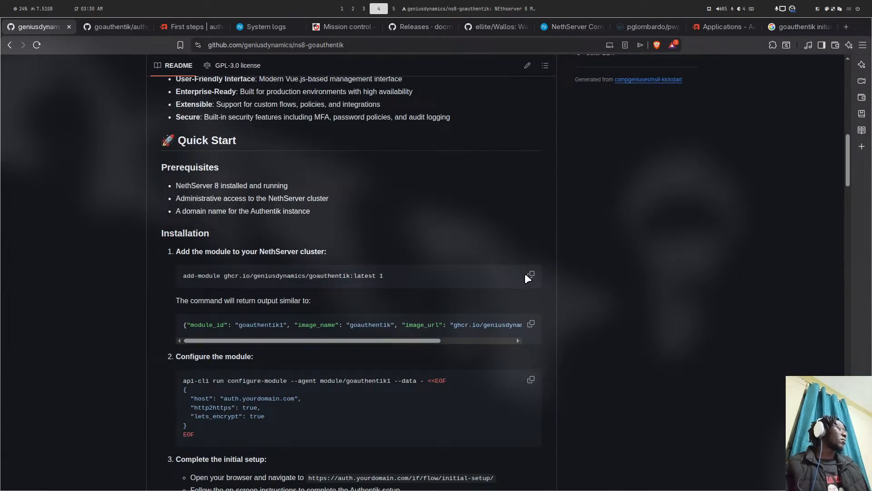
left_click(530, 274)
key("super+Return")
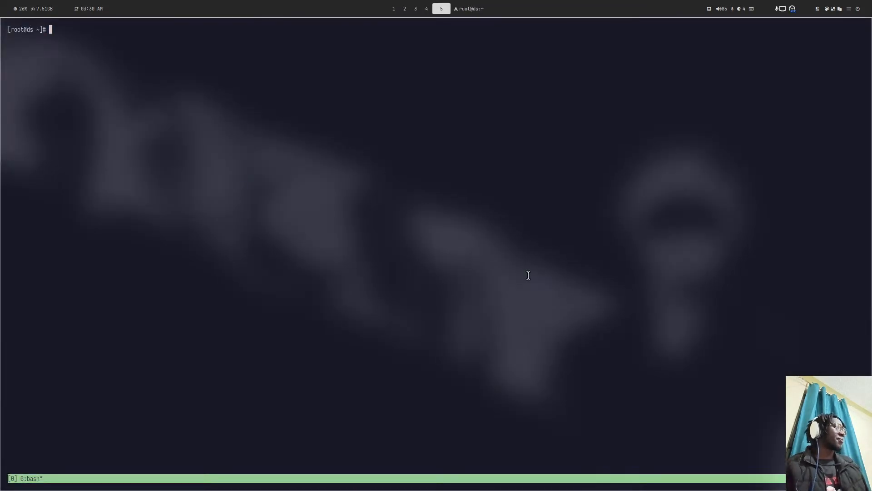
- Paste and run the goauthentik add-module command, then open a second tmux window
key("ctrl+shift+v")
key("Return")
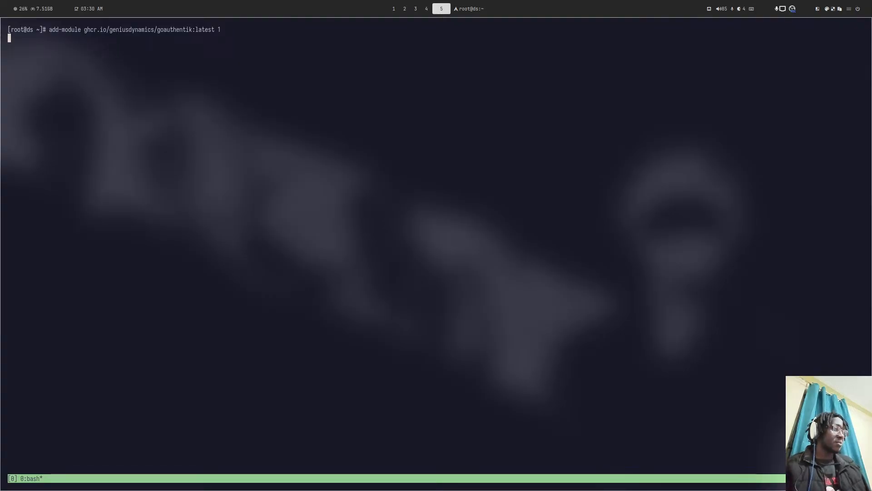
key("ctrl+b")
key("c")
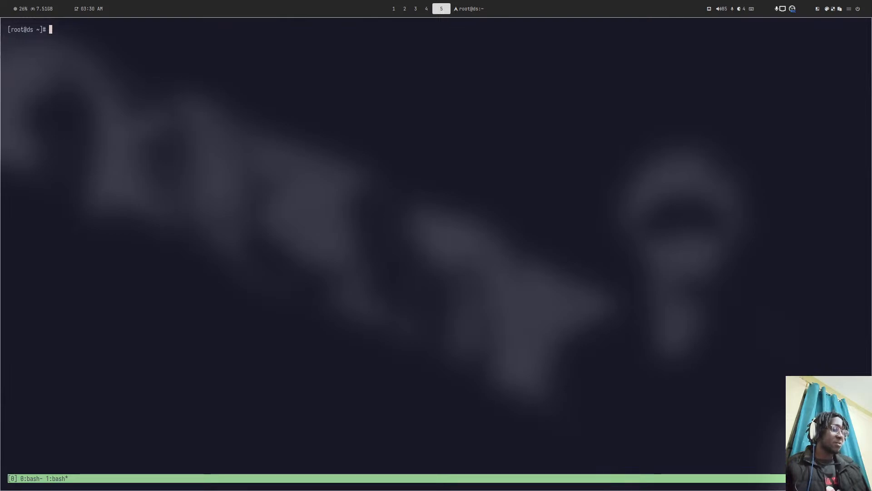
- Check on the running add-module command in tmux window 0 using the window list
key("ctrl+b")
key("0")
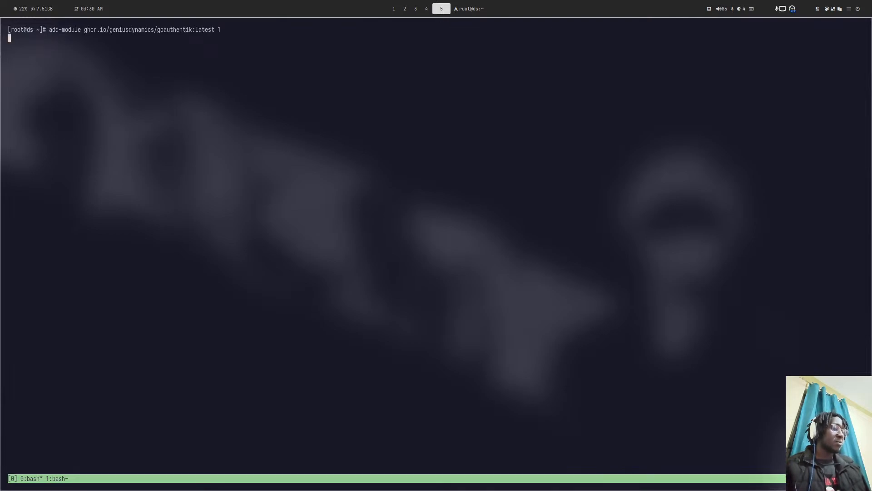
key("ctrl+b")
key("1")
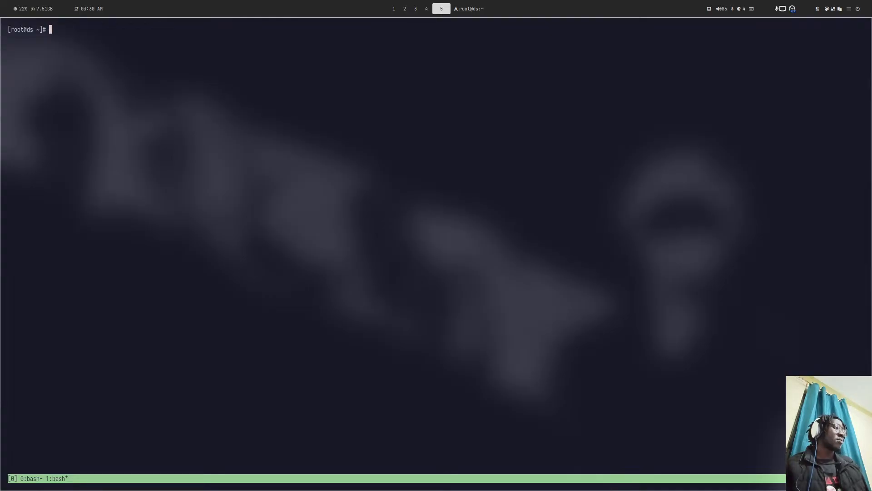
key("super+2")
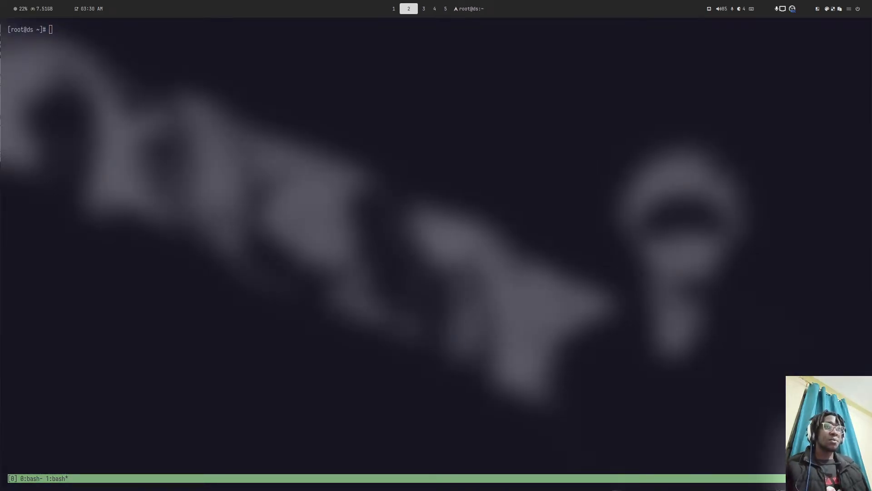
key("super+5")
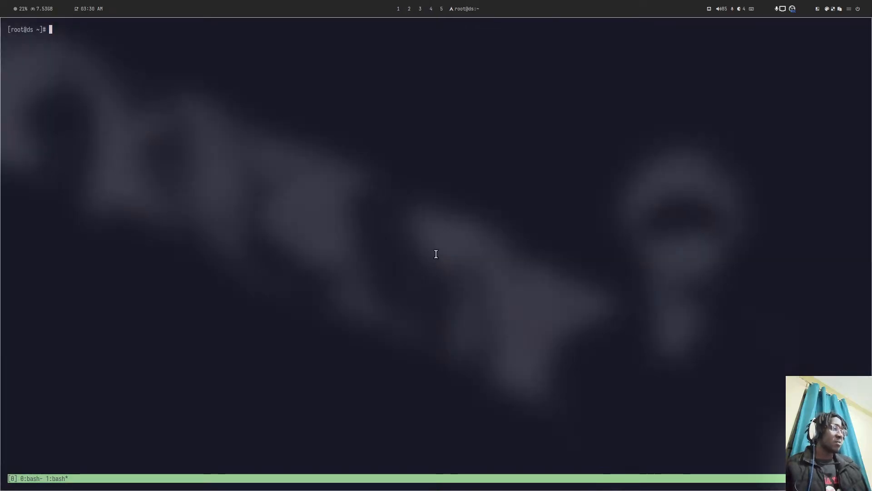
key("ctrl+b")
key("w")
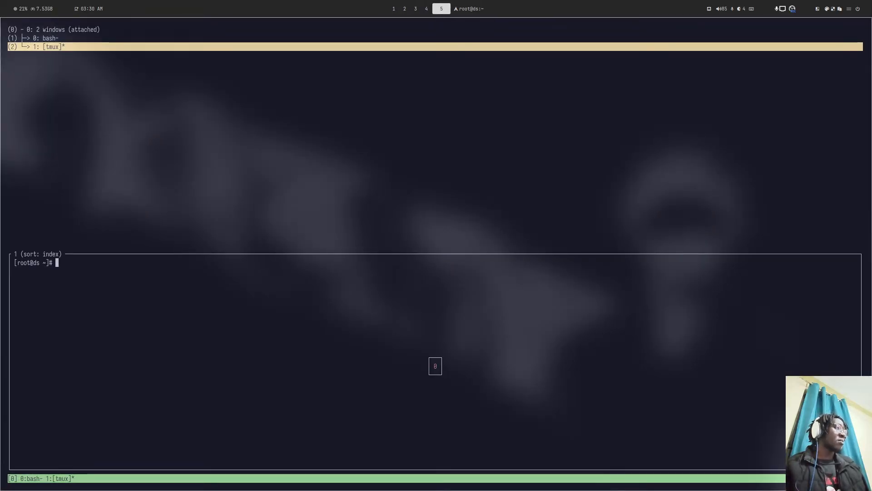
key("Up")
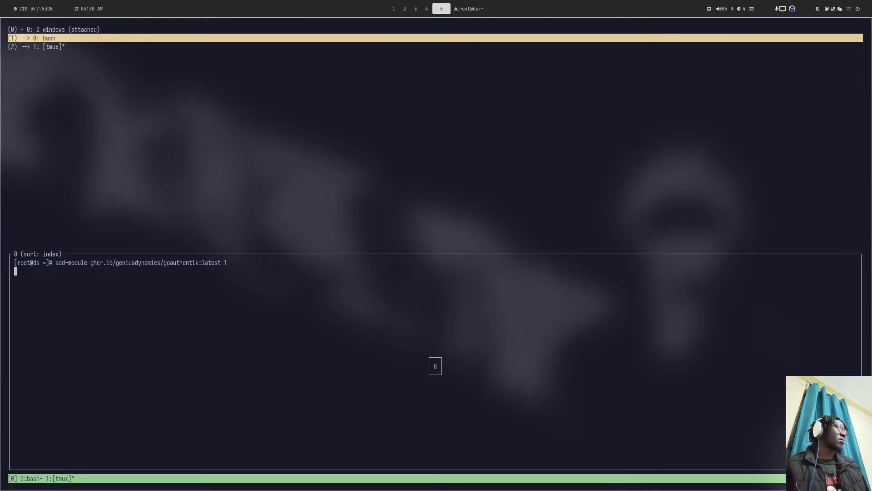
key("Return")
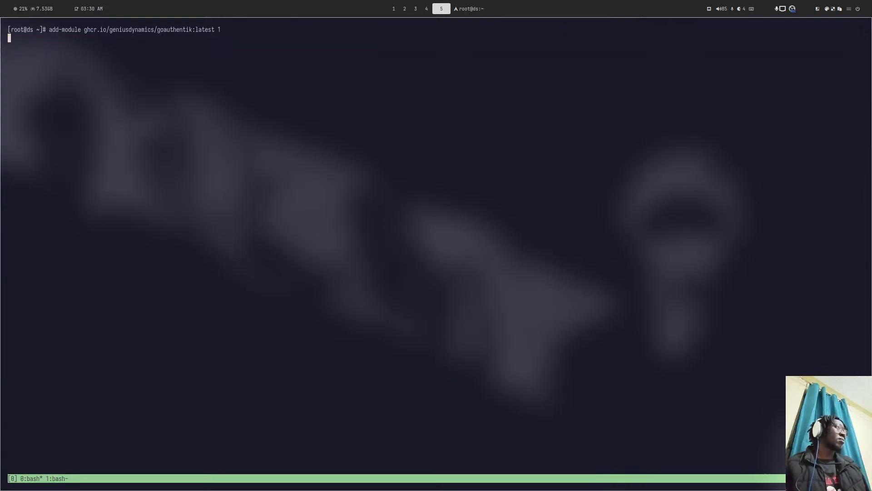
- Go back to the add-module window and delete the stray 'n' typed at its prompt
key("super+2")
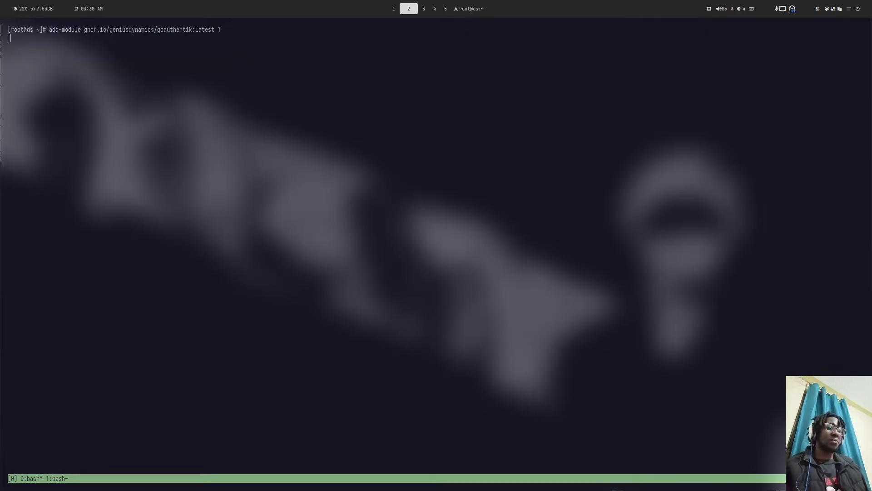
key("super+5")
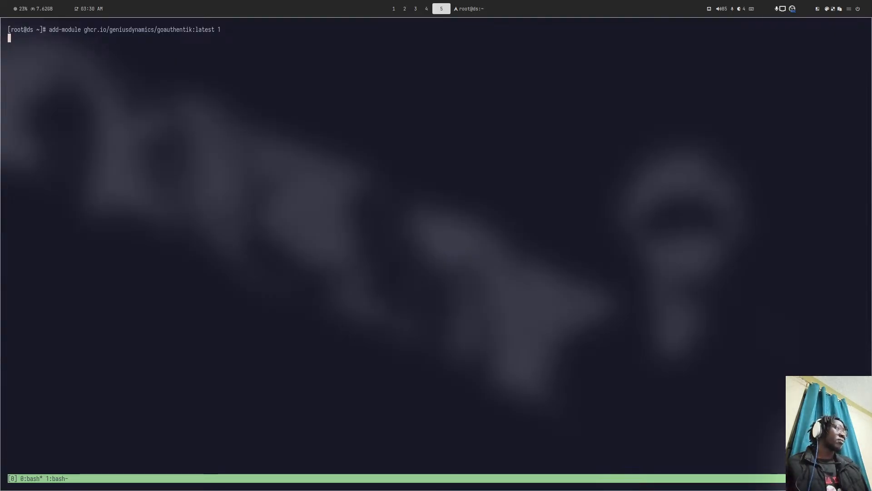
type("n")
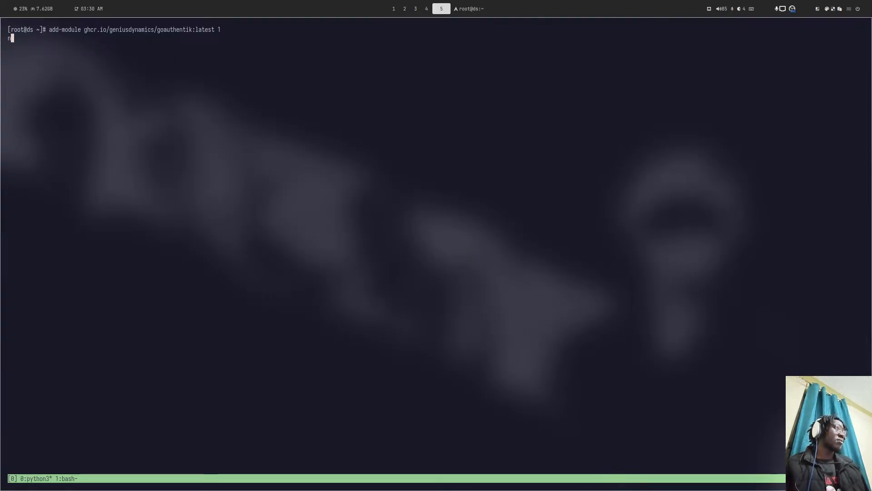
key("ctrl+b")
key("1")
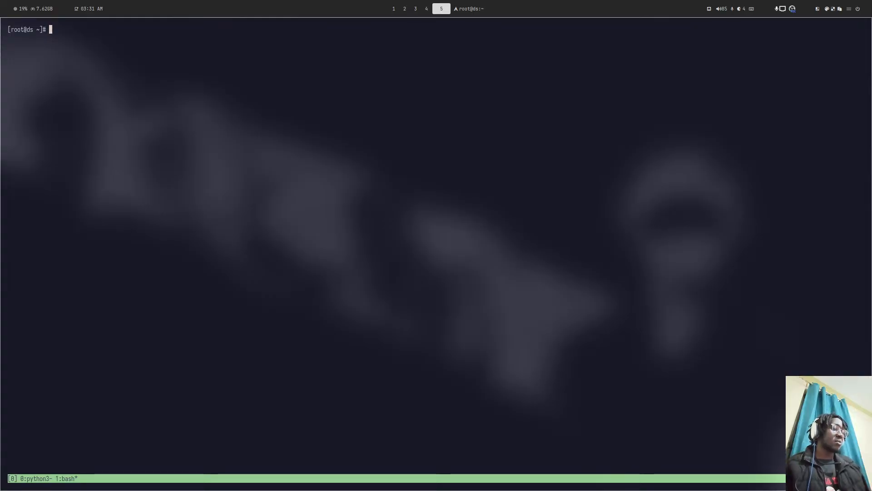
key("ctrl+b")
key("0")
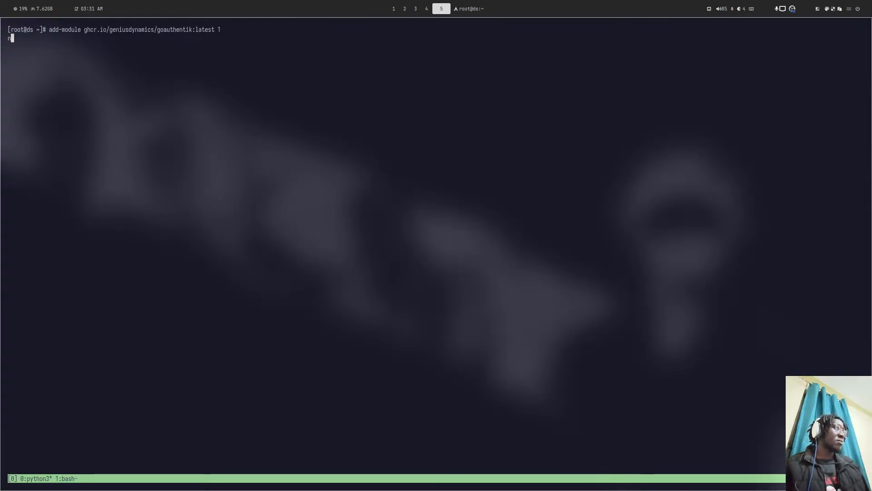
key("BackSpace")
key("super+2")
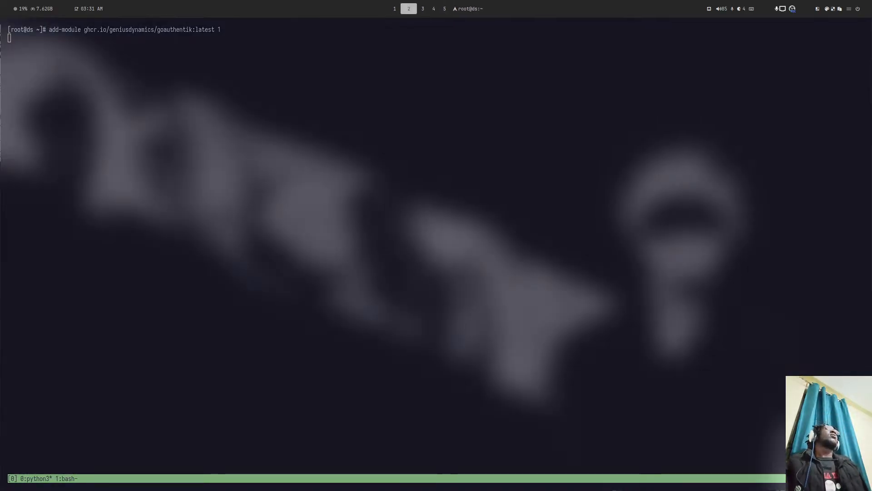
key("super+5")
key("super+6")
- Open the forum topic 'What are you using for document signing?' and scroll through its DocuSeal replies
key("super+4")
key("super+5")
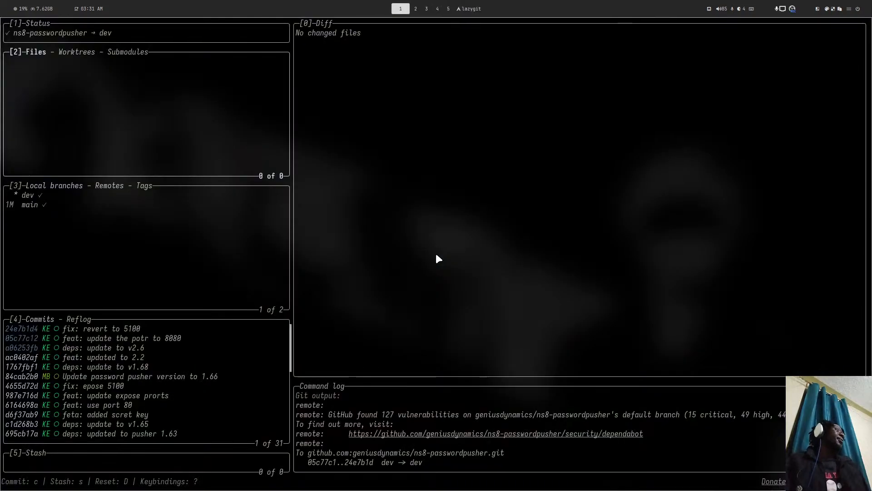
key("super+4")
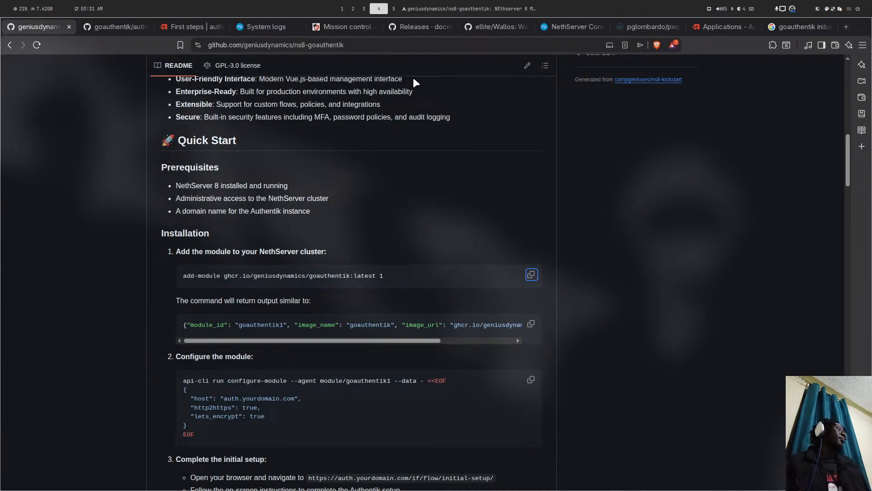
left_click(549, 27)
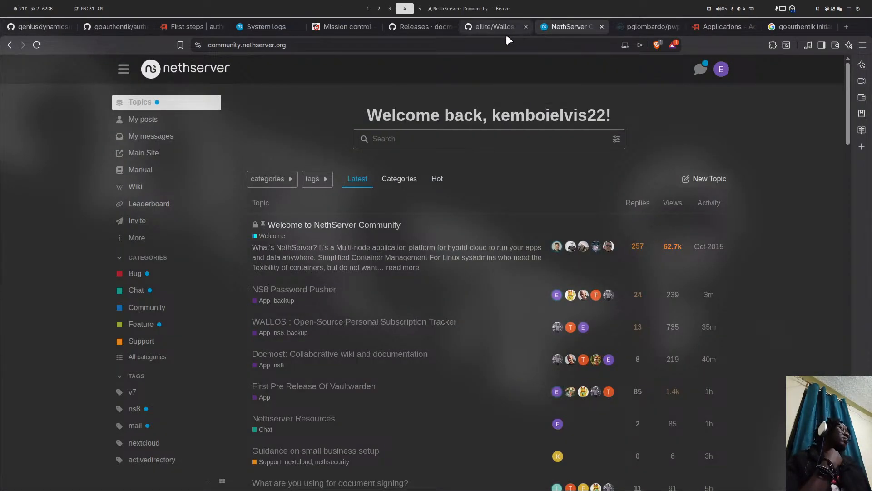
scroll(363, 145, "down", 6)
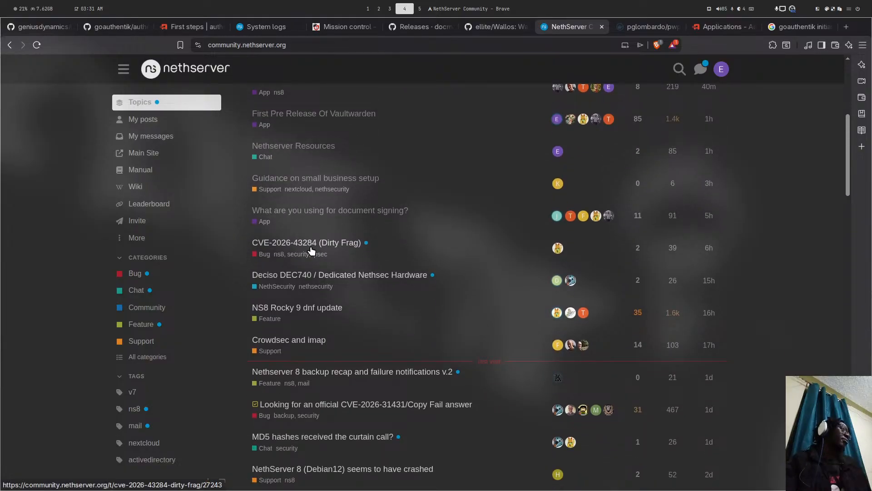
left_click(308, 212)
scroll(386, 203, "up", 15)
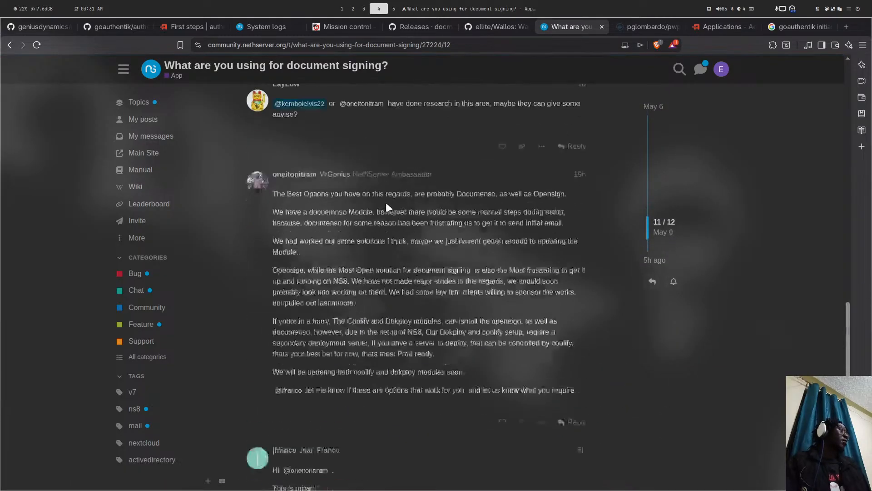
scroll(386, 204, "up", 15)
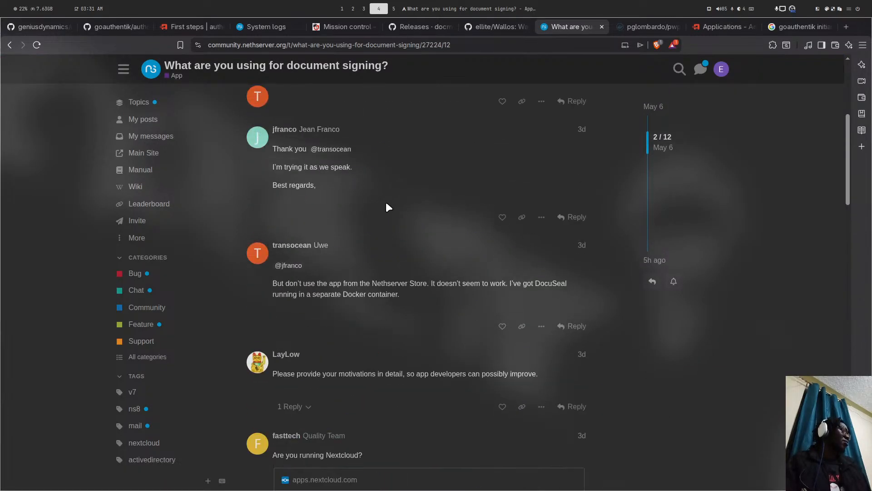
scroll(408, 152, "down", 8)
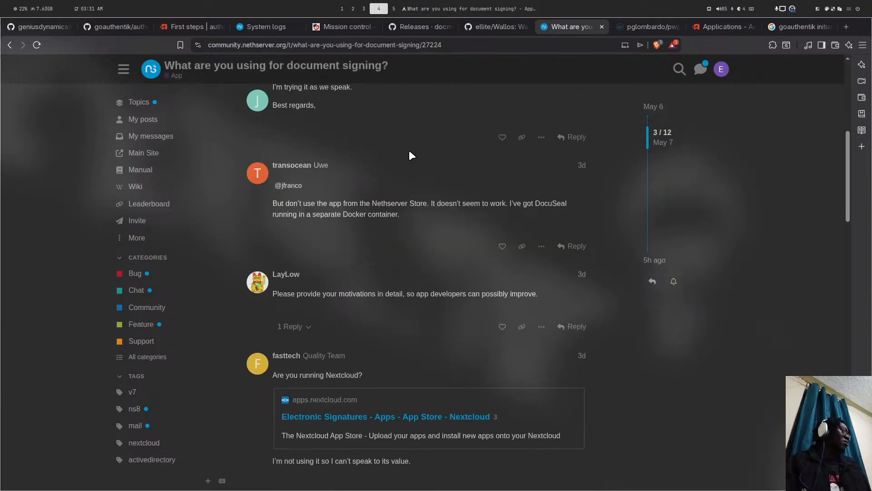
scroll(409, 153, "up", 5)
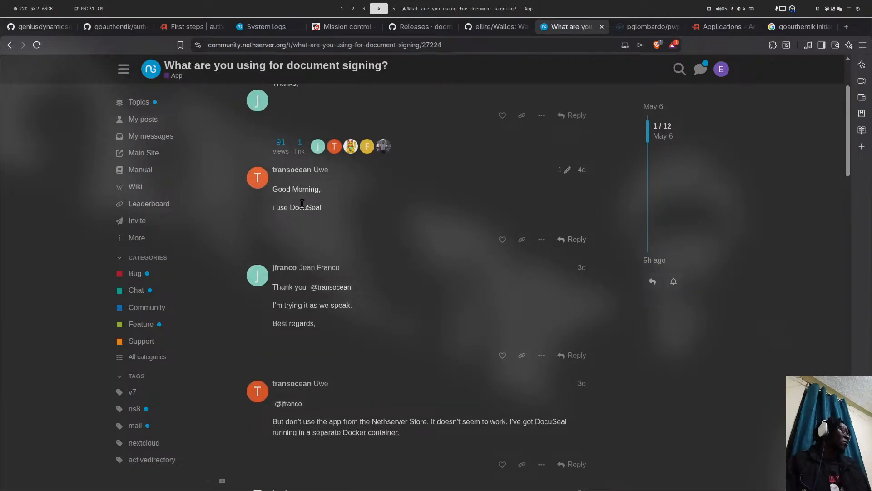
scroll(301, 203, "down", 4)
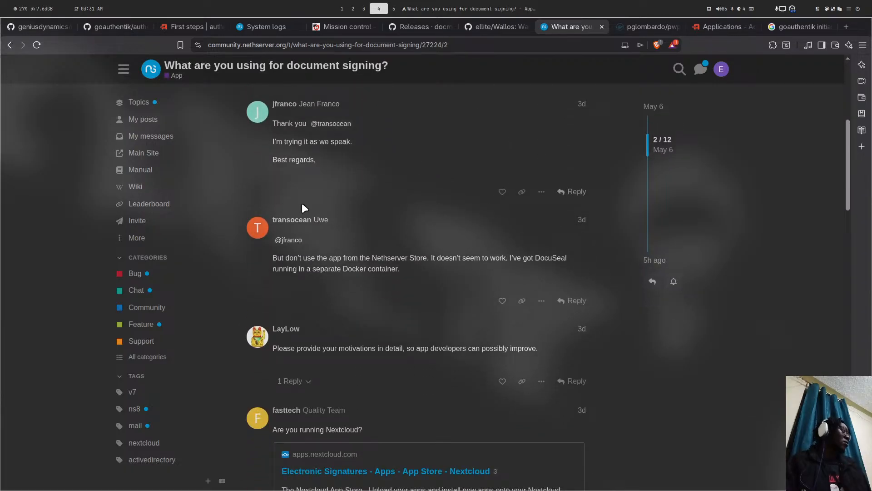
scroll(302, 203, "down", 8)
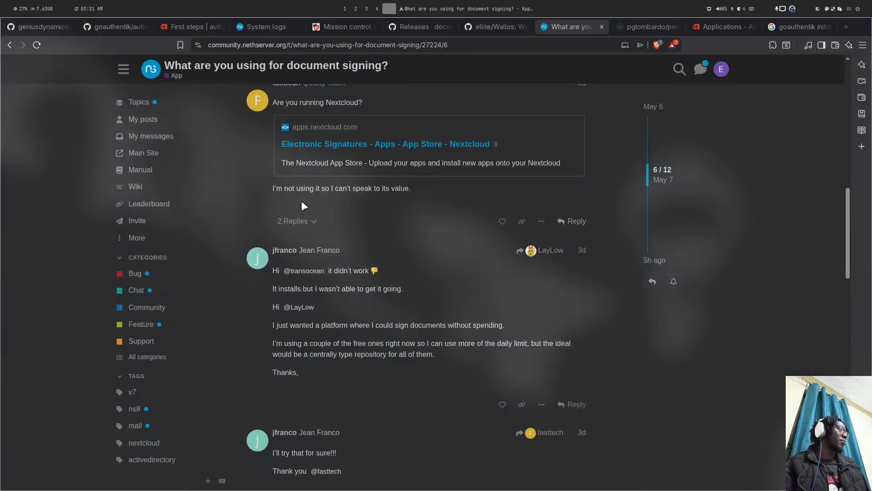
key("super+1")
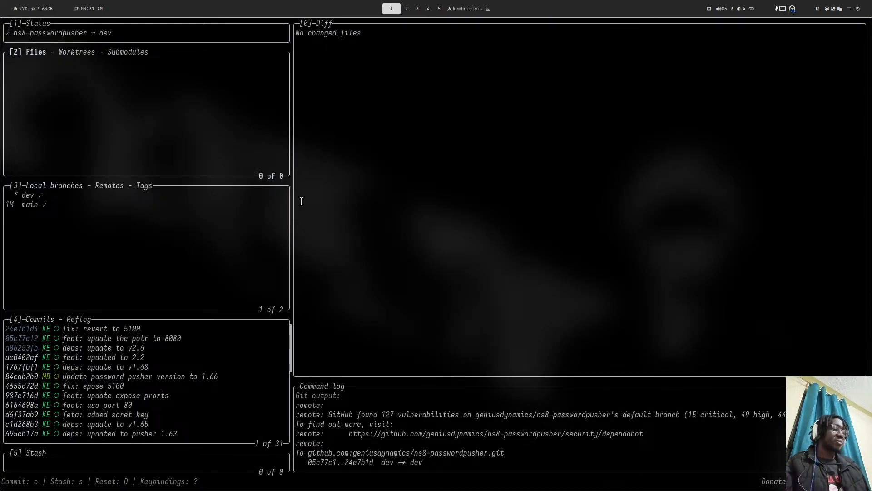
- Quit lazygit and load the github.com/geniusdynamics/ns8-docuseal repository in the browser
key("q")
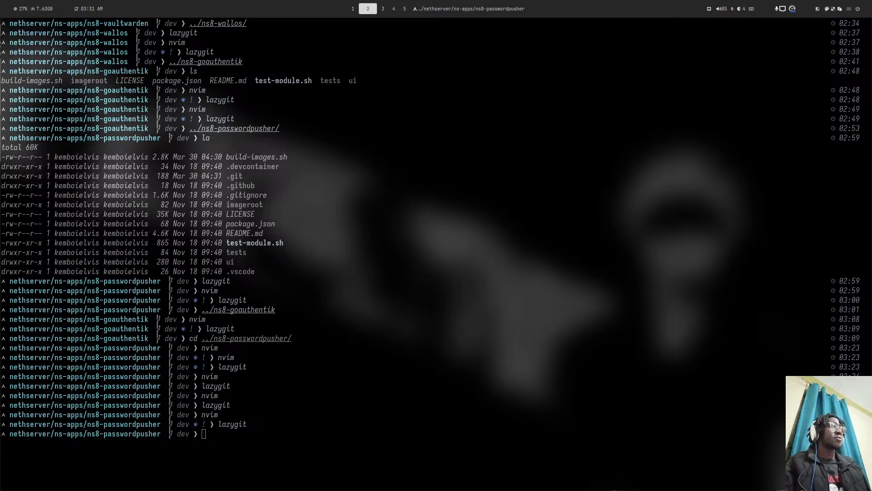
key("super+4")
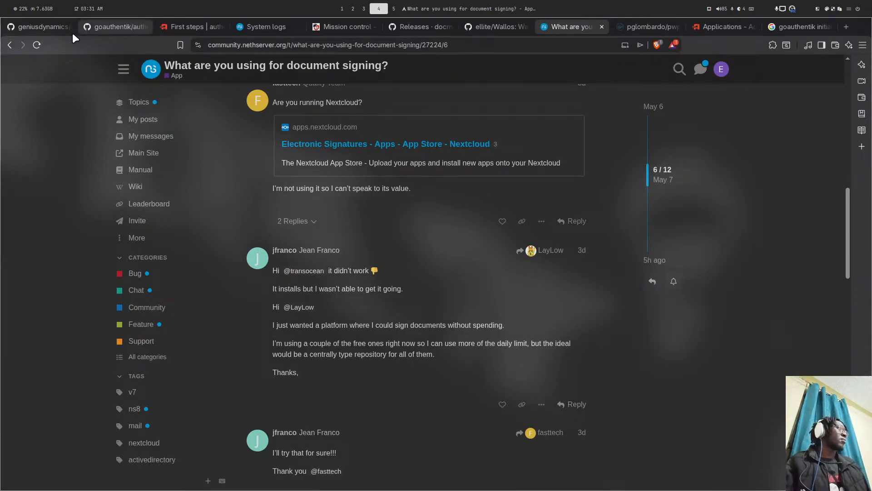
left_click(60, 28)
scroll(305, 86, "up", 2)
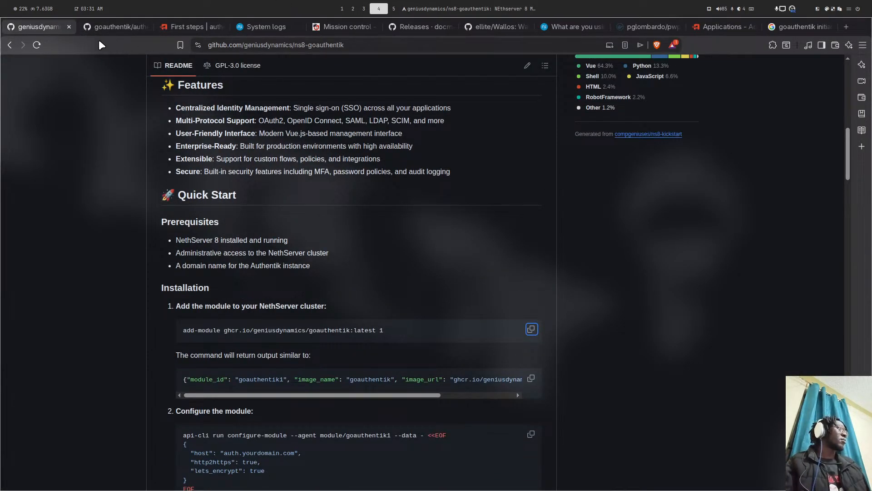
left_click(130, 28)
left_click(281, 47)
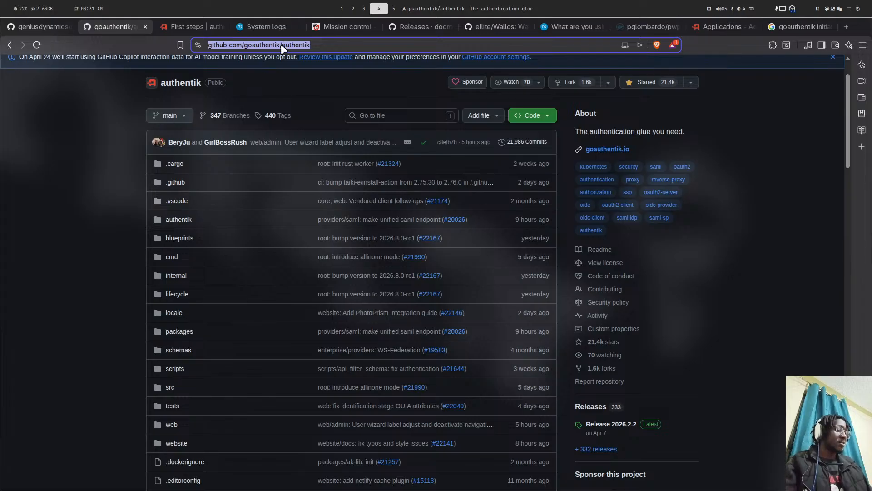
type("github.com/geniusdynamics")
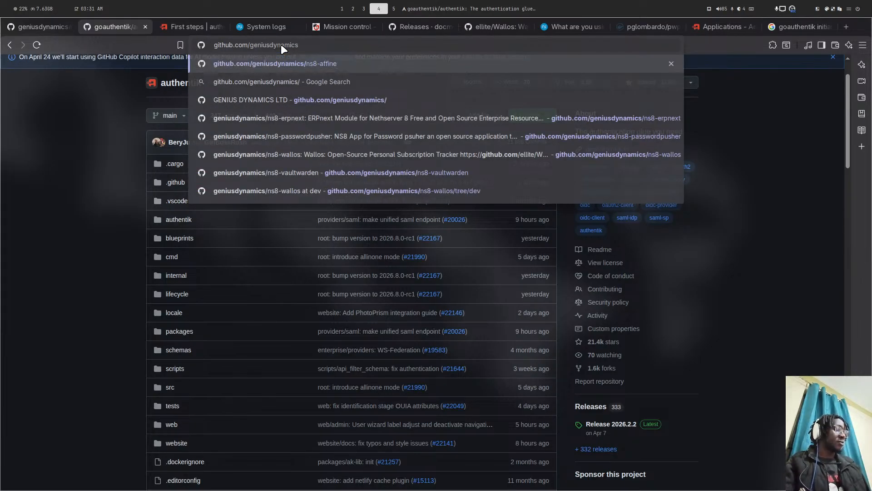
type("/ns8-docu")
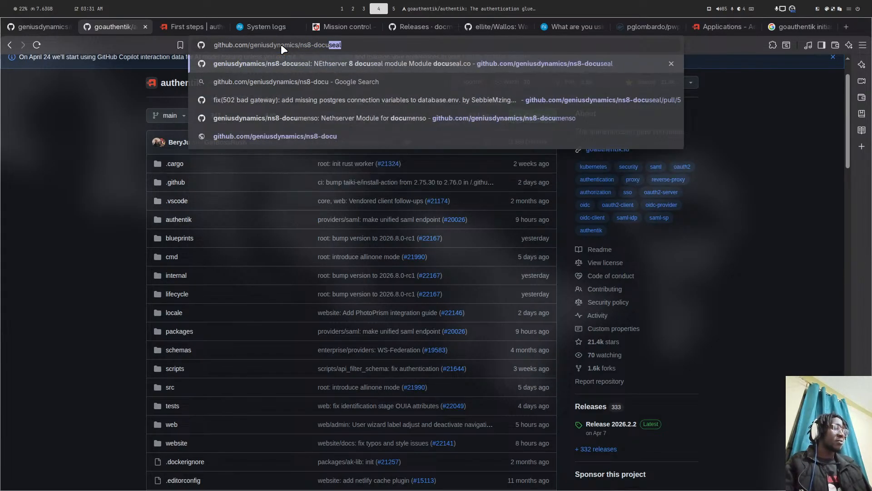
key("Return")
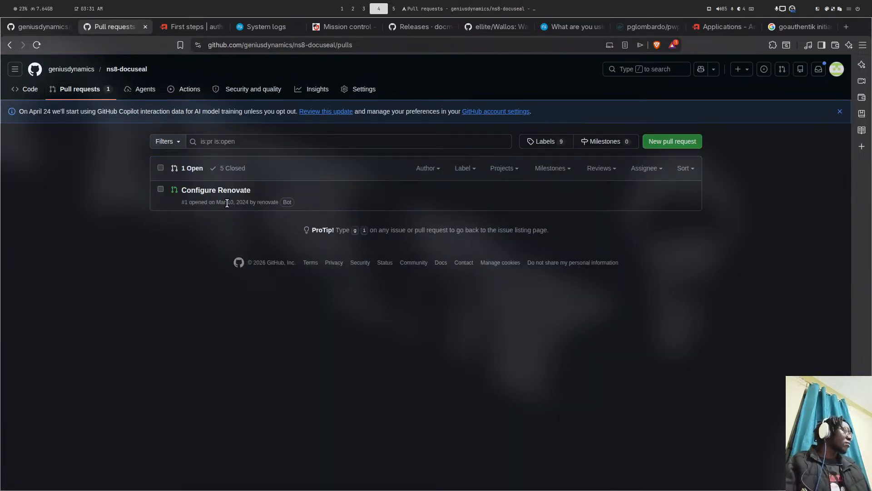
- View build-images.sh on the dev branch and select its docuseal_version value 2.3.5
left_click(127, 70)
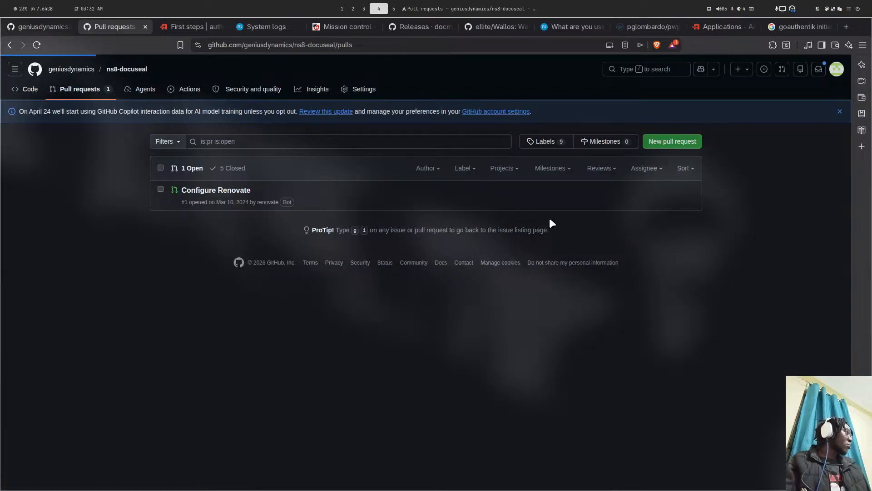
scroll(560, 219, "down", 3)
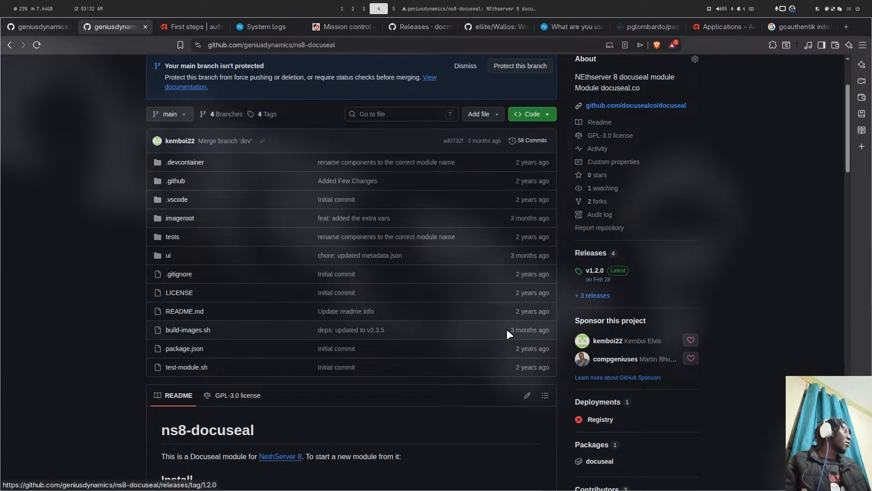
left_click(185, 330)
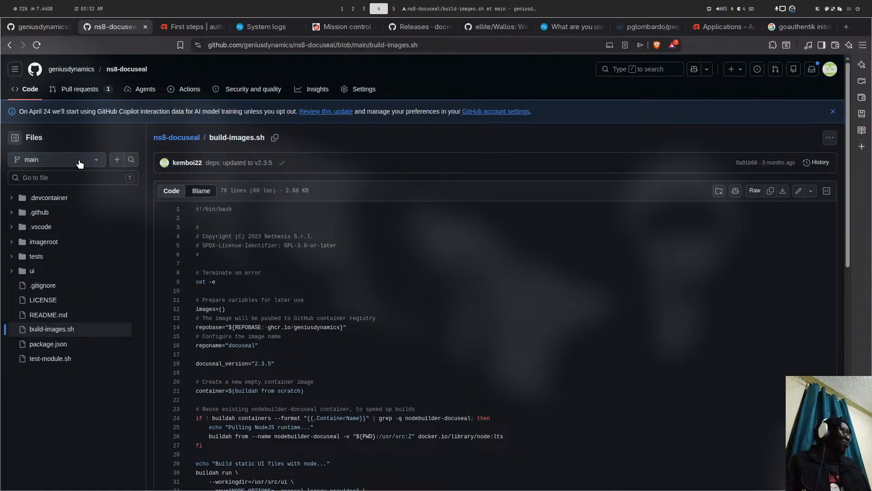
left_click(79, 161)
left_click(45, 251)
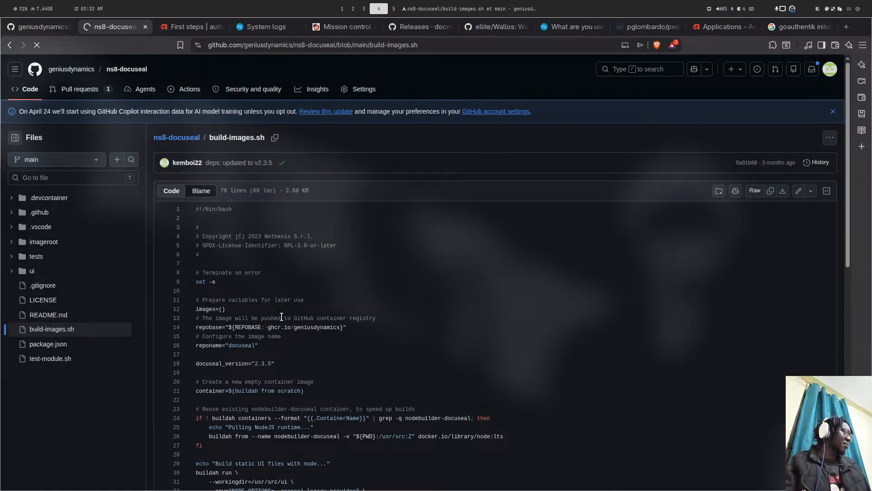
left_click_drag(255, 364, 274, 364)
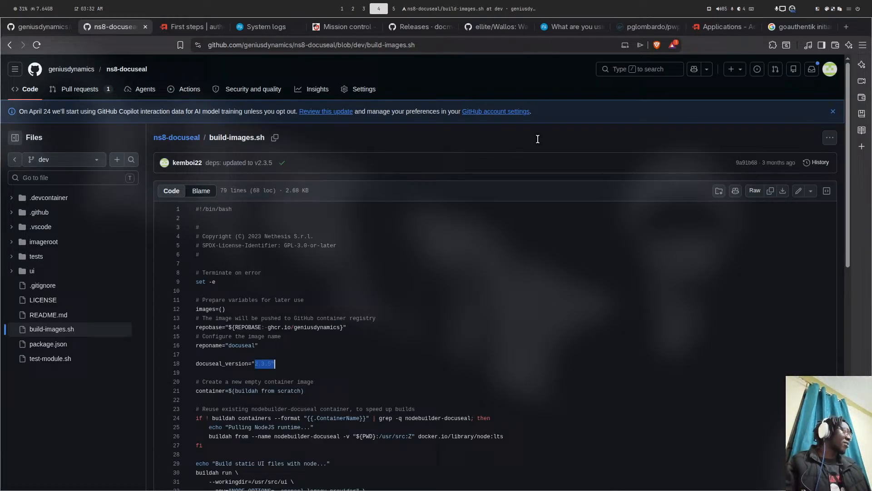
- Enter 'docuseal docker' as a new Google search
left_click(789, 20)
left_click(238, 45)
type("do")
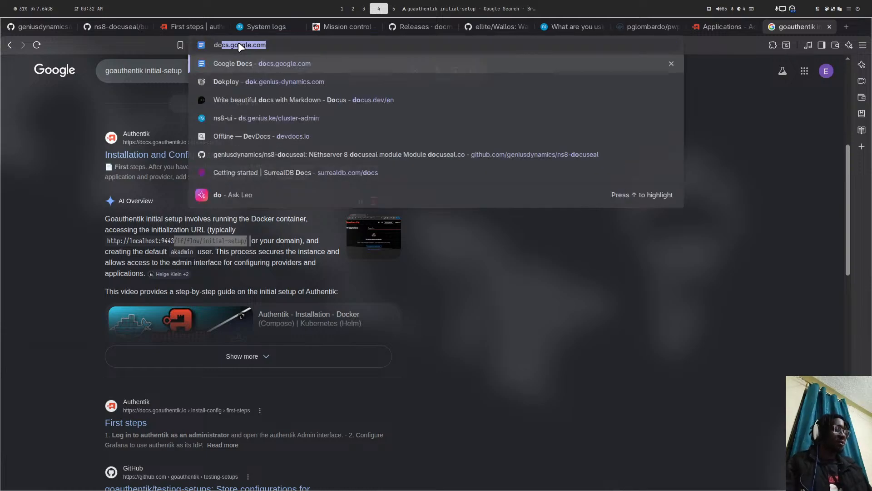
type("cuseal")
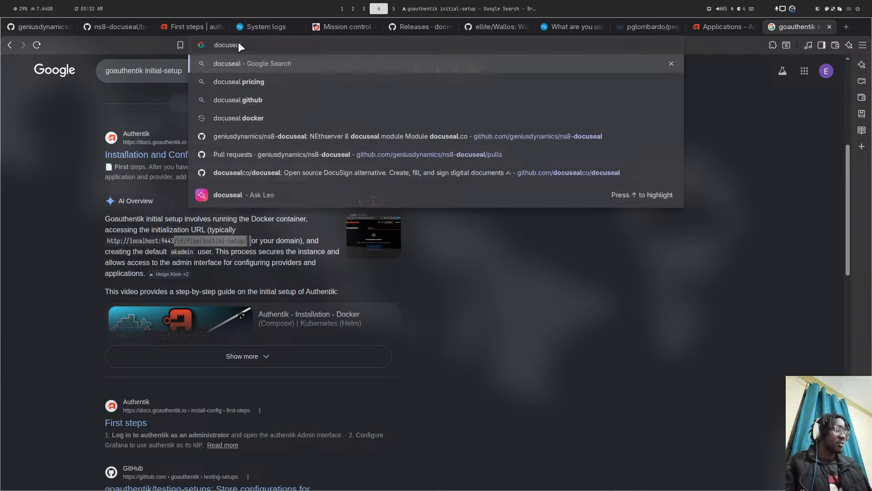
type(" docker")
- Run the 'docuseal docker' search and open the docuseal/docuseal Docker Hub page, scrolling to its tags
key("Return")
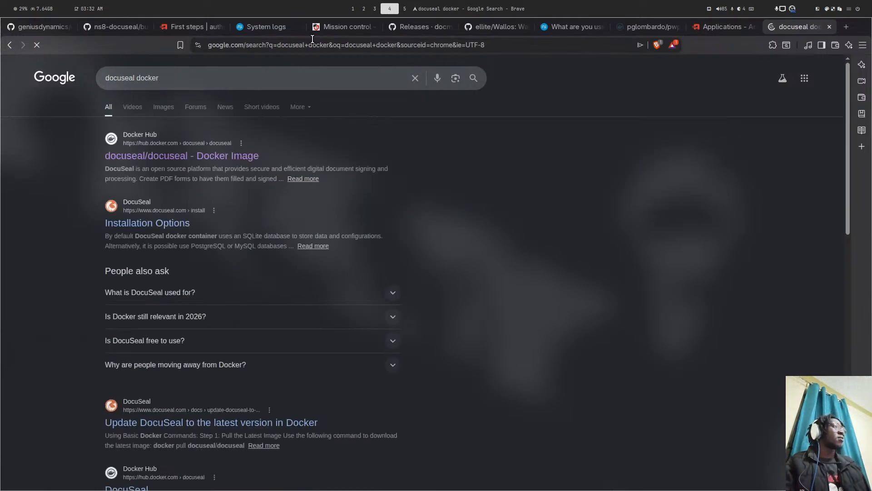
left_click(154, 156)
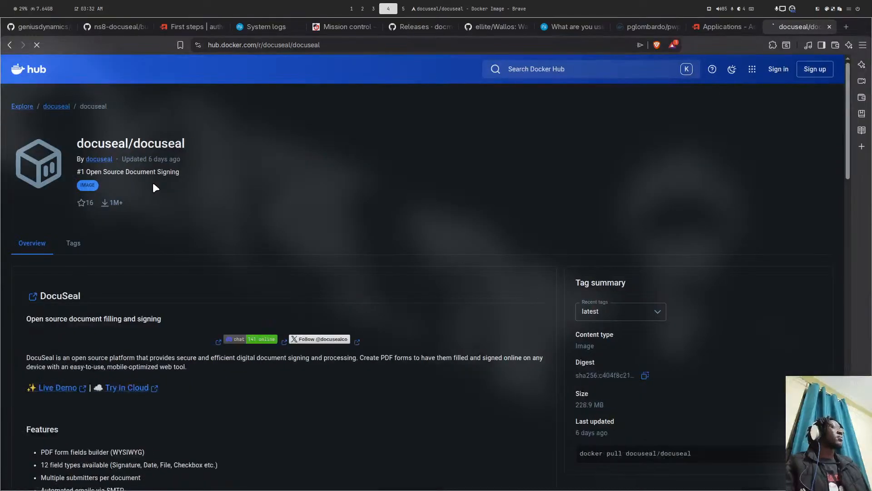
scroll(154, 188, "down", 3)
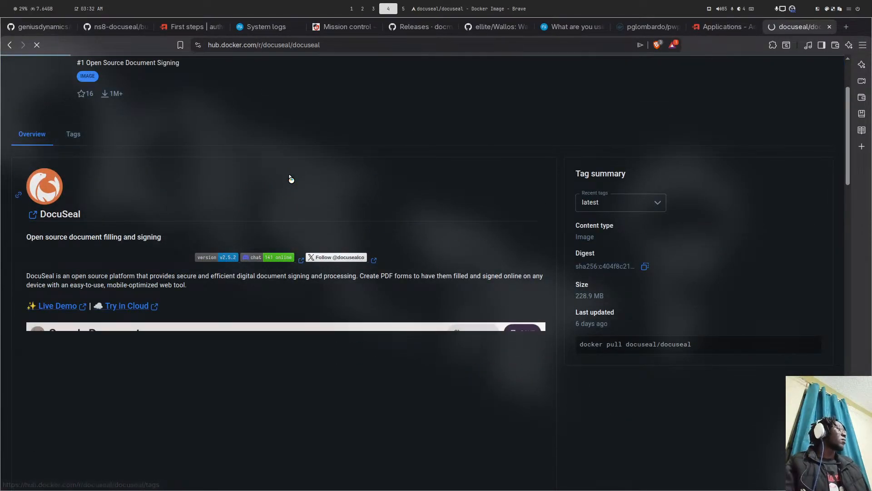
scroll(290, 178, "down", 5)
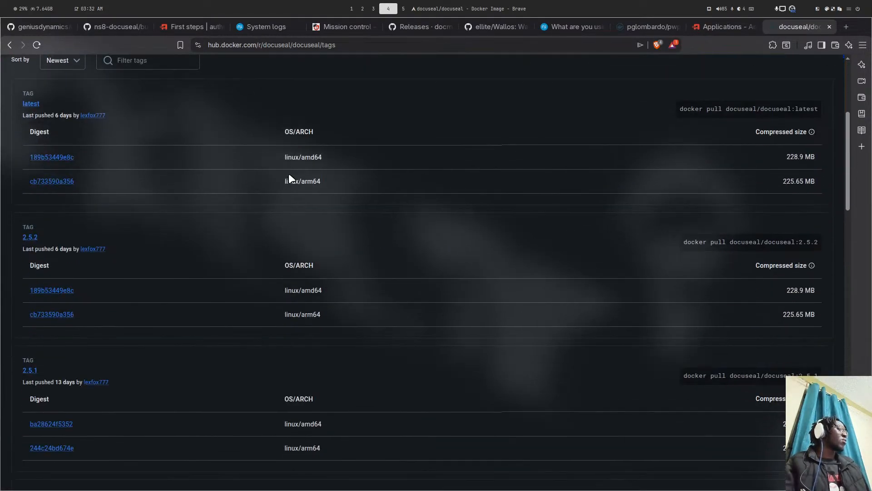
key("super+5")
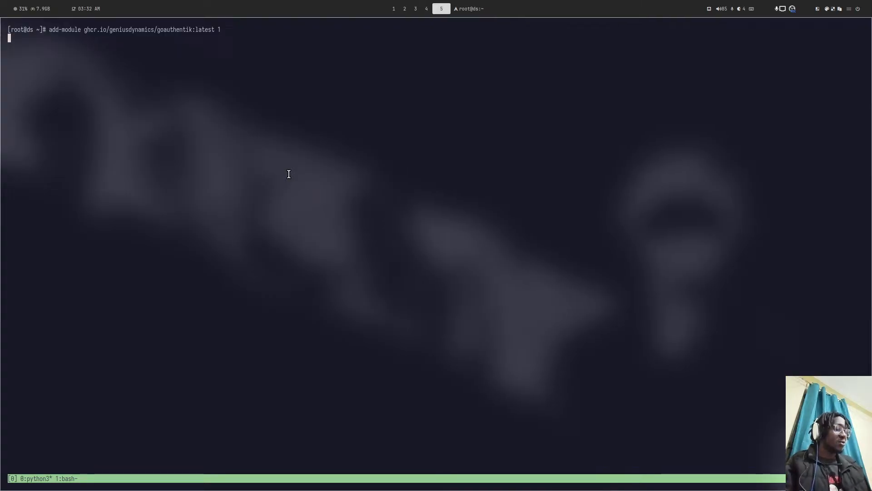
- Change into the ../ns8-docuseal directory from a free tmux shell and list its files
key("ctrl+b")
key("1")
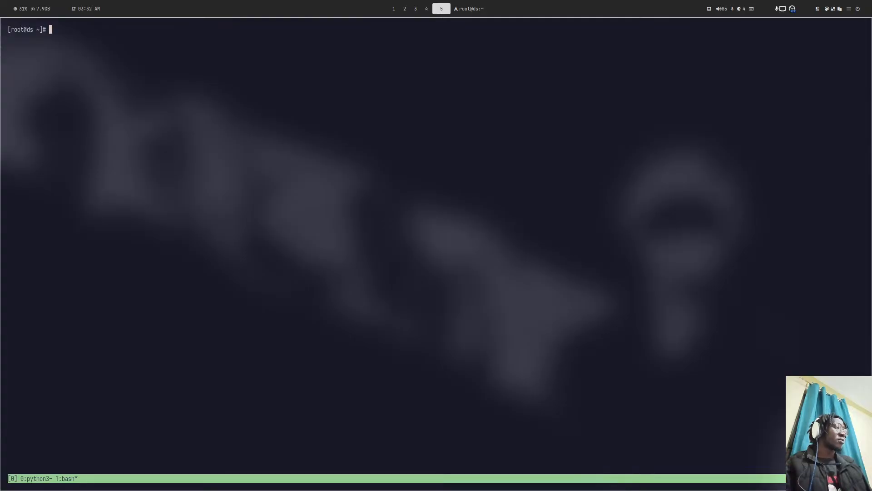
key("super+4")
key("super+1")
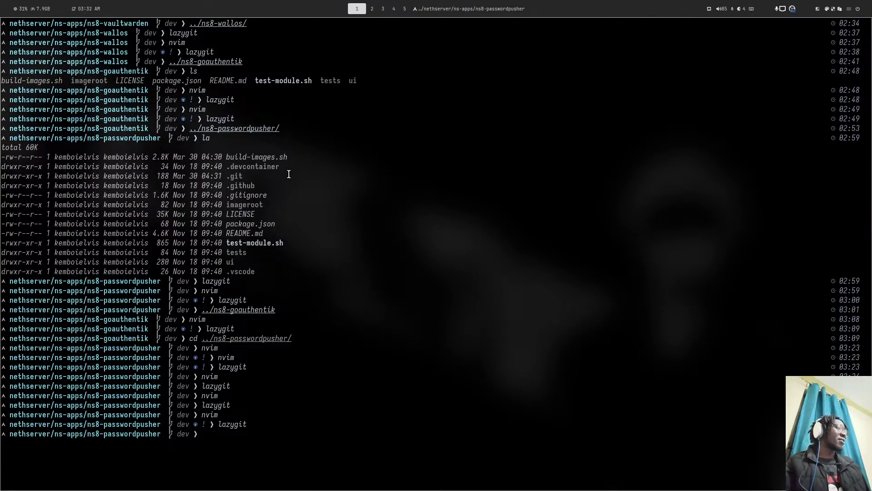
type("../")
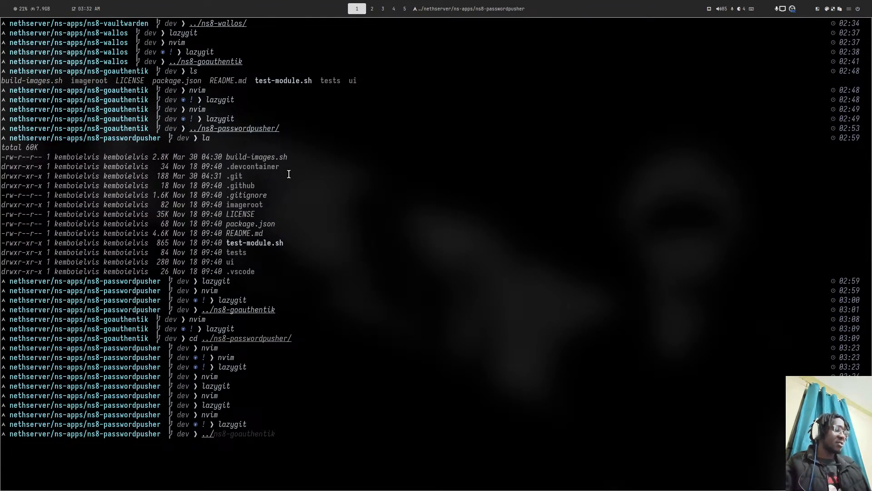
type("ns8-d")
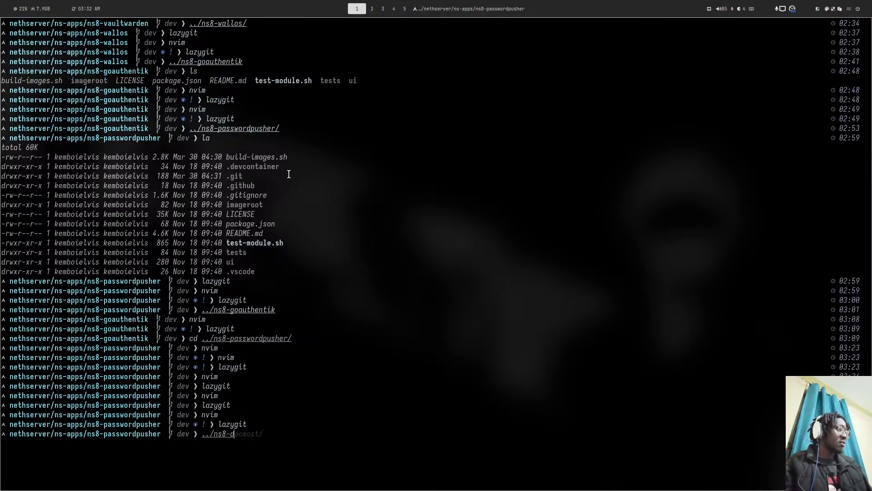
type("oc")
key("Tab")
key("Tab")
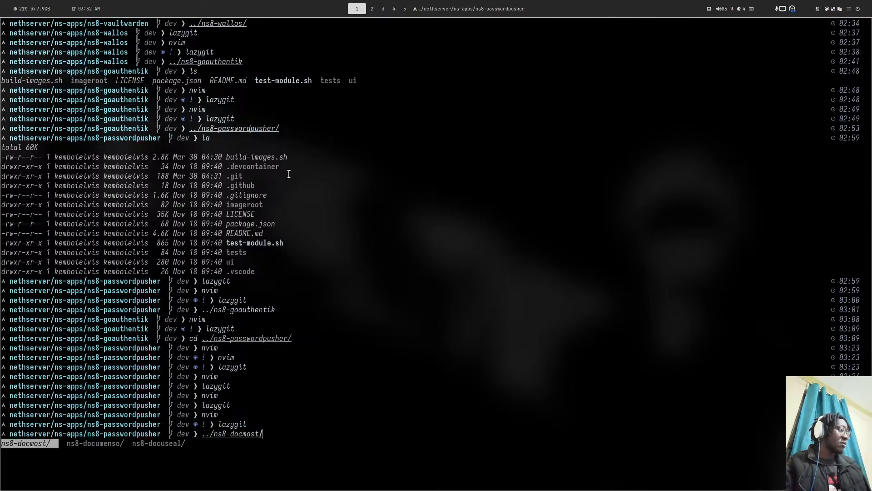
key("Tab")
key("Tab")
key("Return")
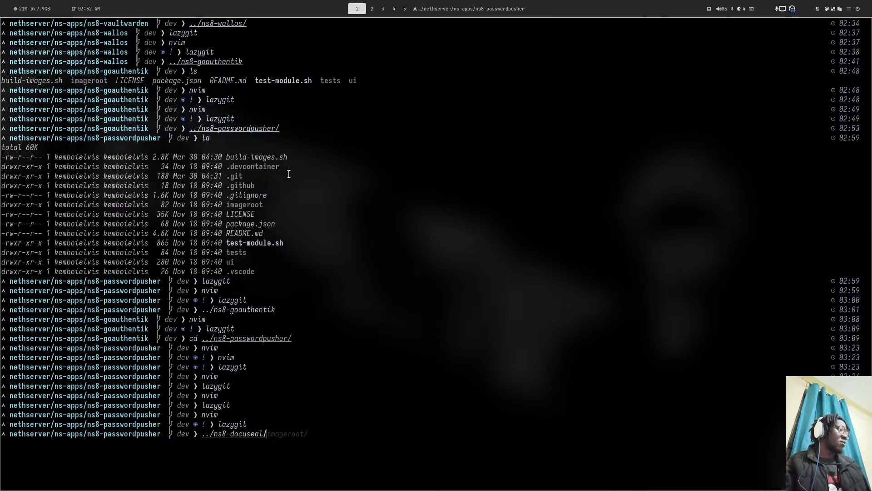
key("Return")
type("ls")
key("Return")
- Check out and pull the dev branch in lazygit, then quit into Neovim
type("n")
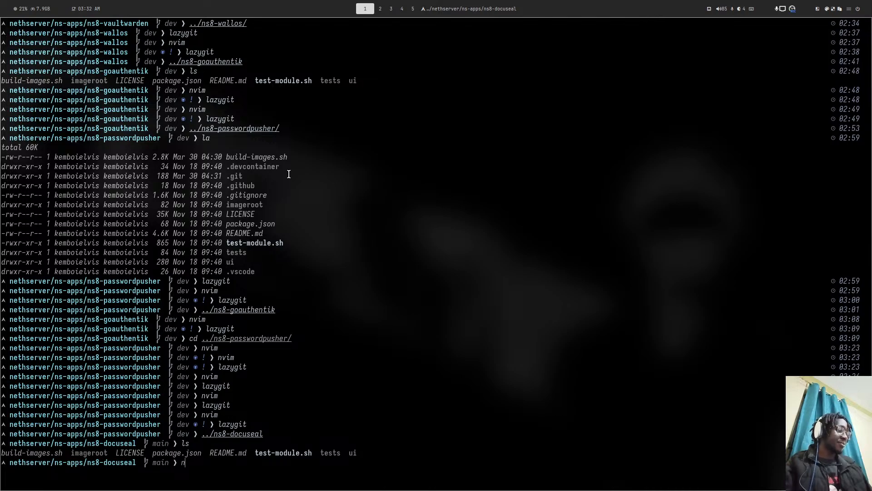
type("vim")
key("BackSpace")
key("BackSpace")
key("BackSpace")
key("BackSpace")
type("la")
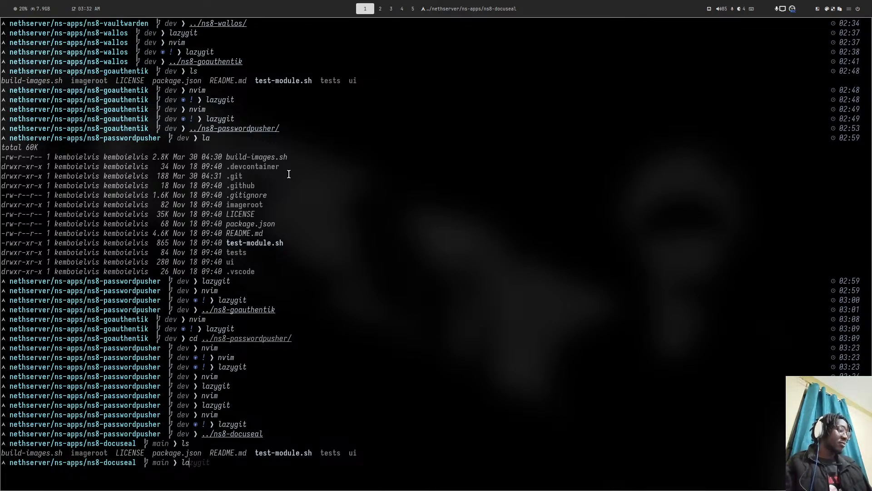
type("zygit")
key("Return")
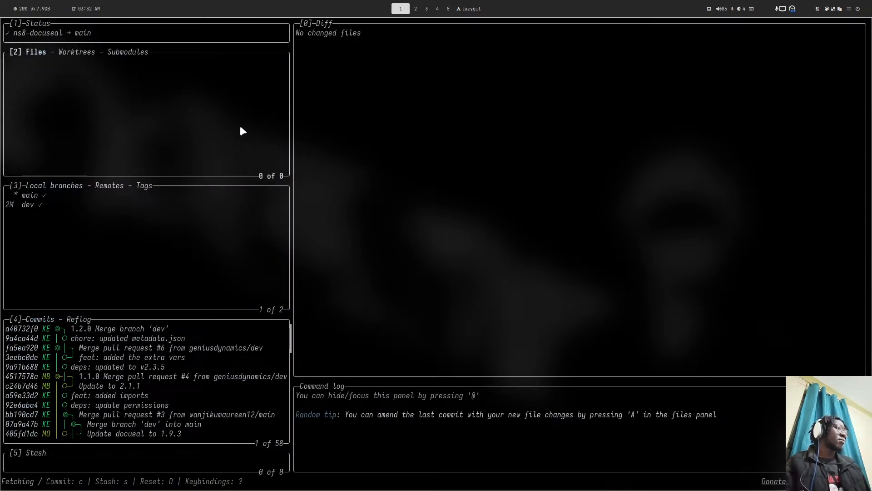
double_click(36, 206)
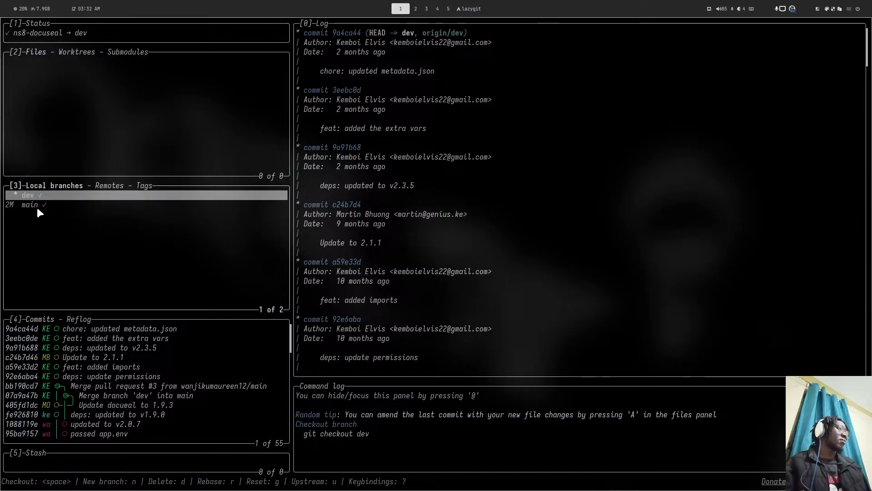
key("p")
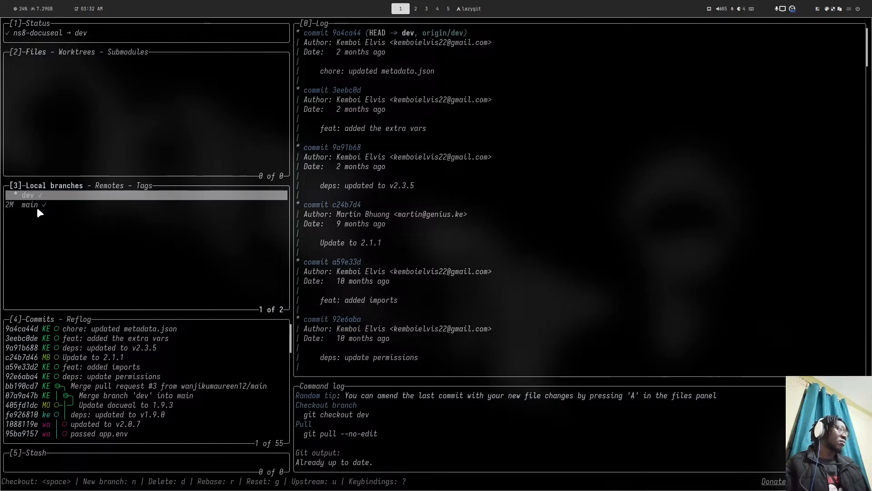
type("q")
type("nvim")
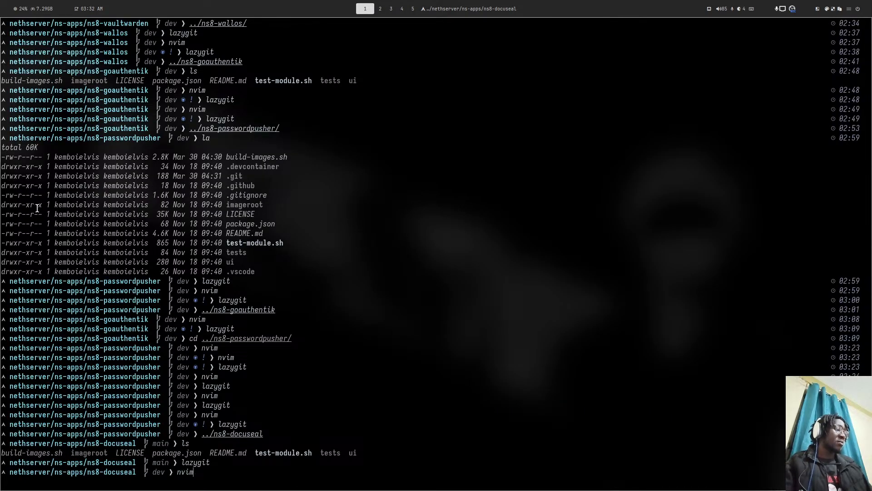
key("Return")
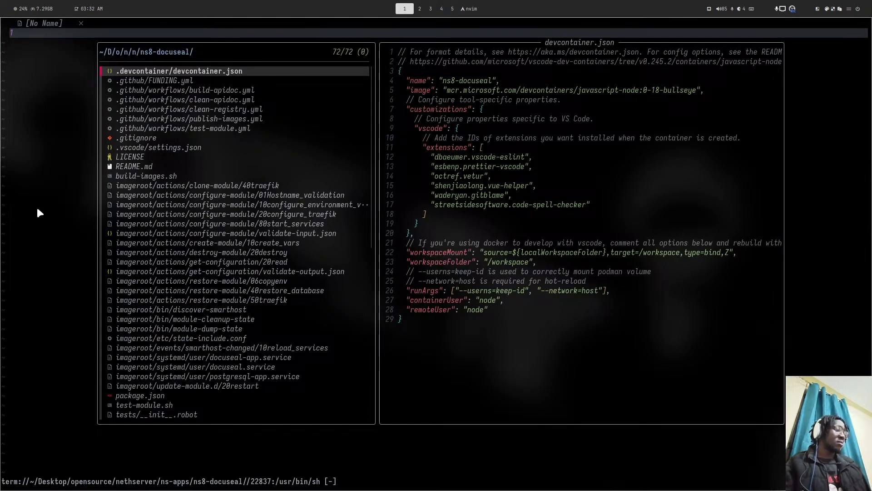
- Open build-images.sh in Neovim and undo an accidental line join
type("bu")
key("Return")
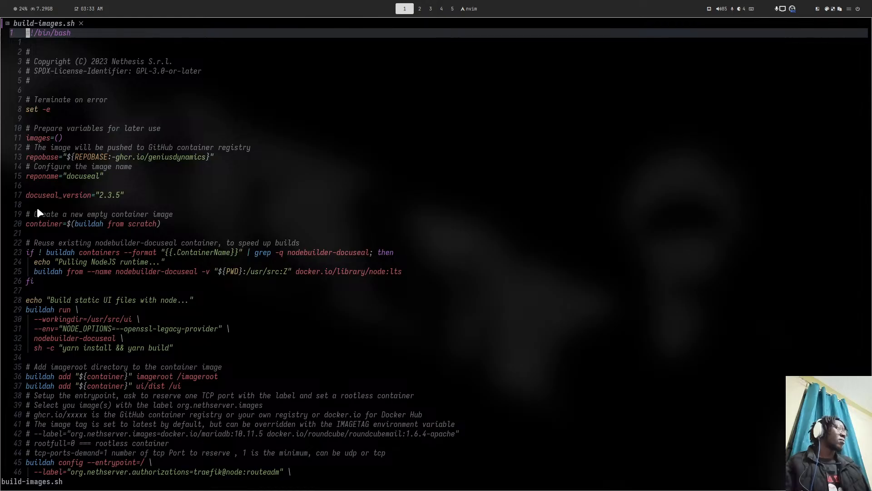
key("super+2")
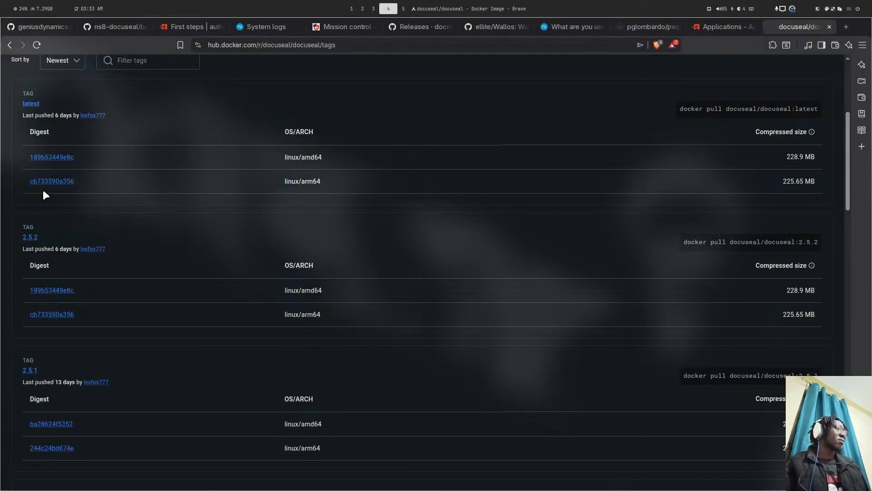
key("super+1")
key("j")
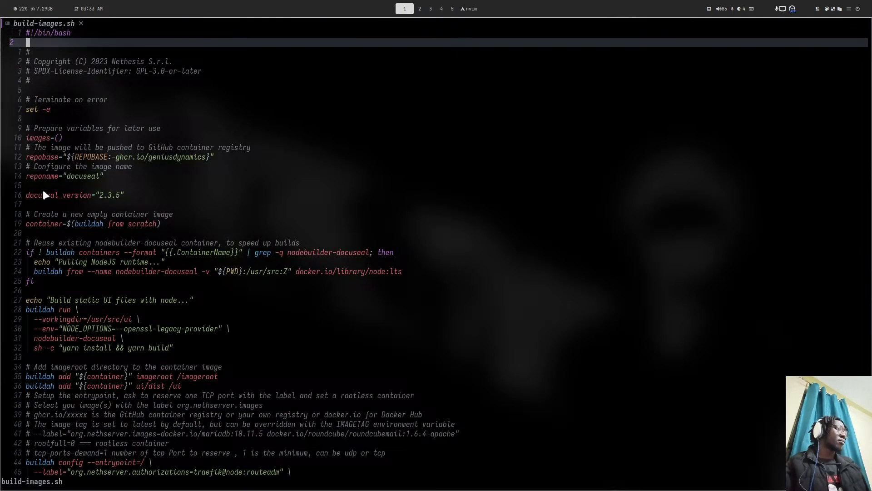
key("colon")
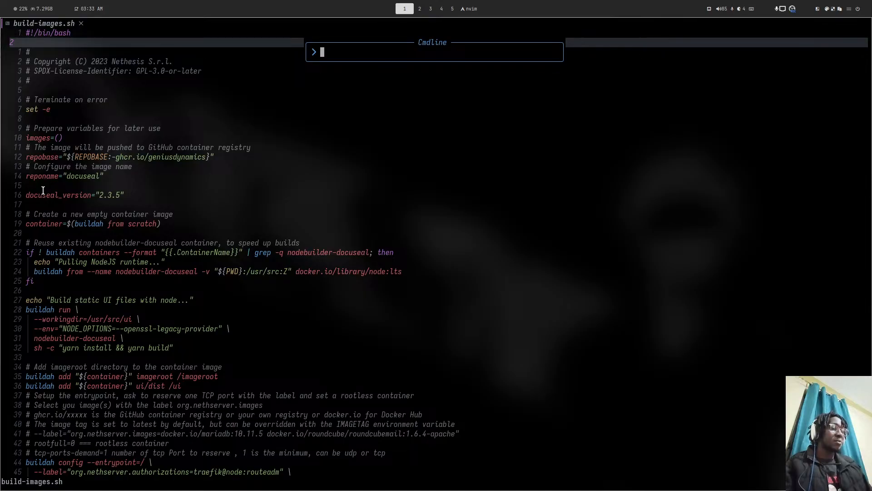
type("16j")
key("Return")
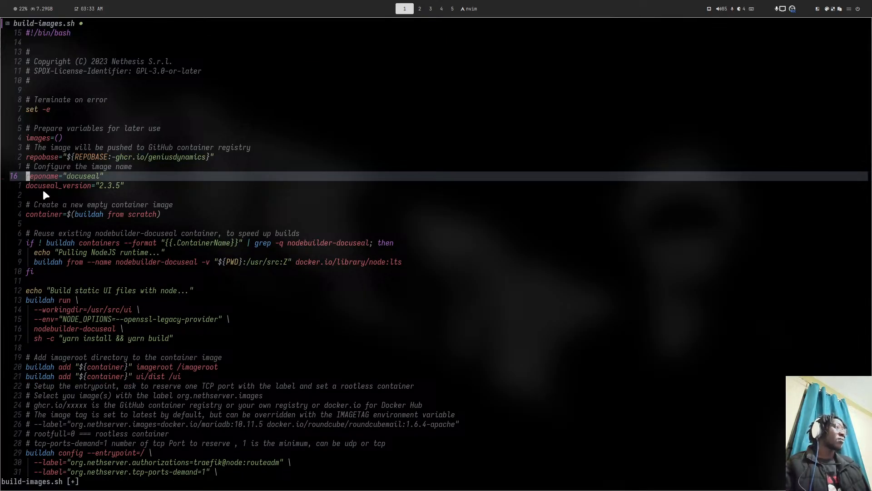
key("u")
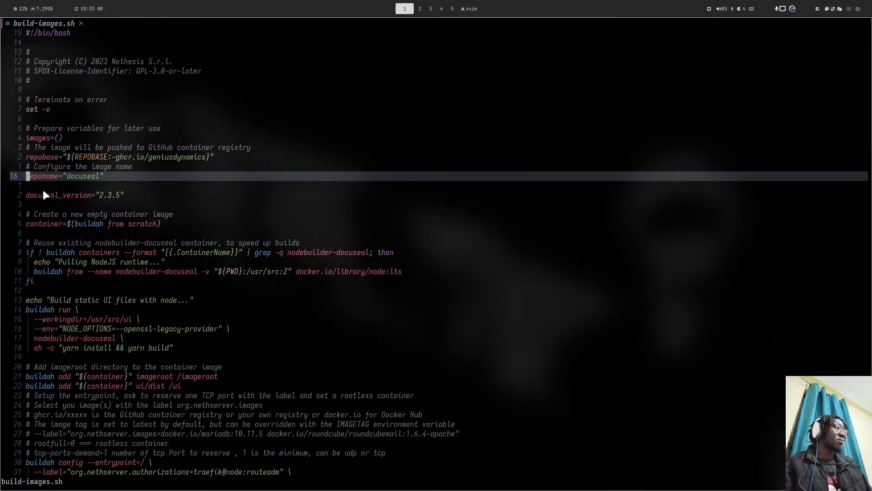
- Change docuseal_version on line 18 from 2.3.5 to 2.5.2 and save with :w
key("j")
key("j")
key("l")
key("l")
key("l")
key("l")
key("l")
key("l")
key("l")
key("l")
key("l")
key("l")
key("l")
key("l")
key("l")
key("l")
key("l")
key("l")
key("l")
key("l")
key("l")
key("l")
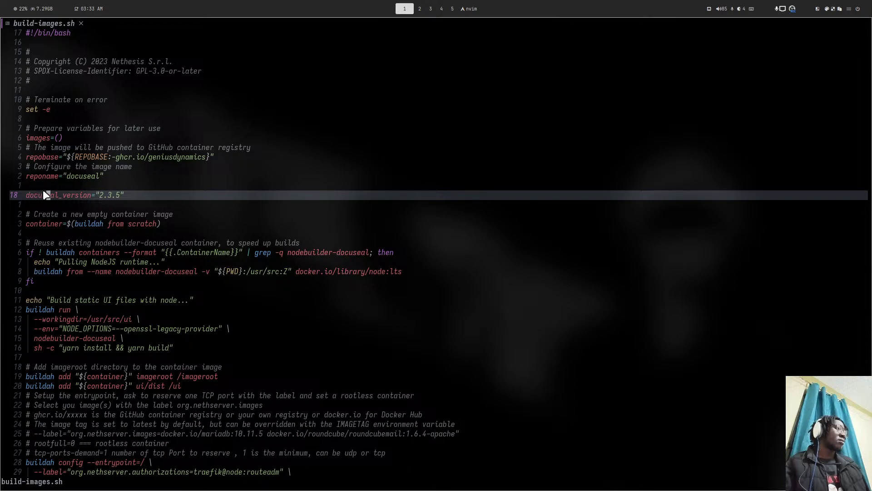
key("l")
key("a")
key("BackSpace")
key("BackSpace")
key("BackSpace")
type("5")
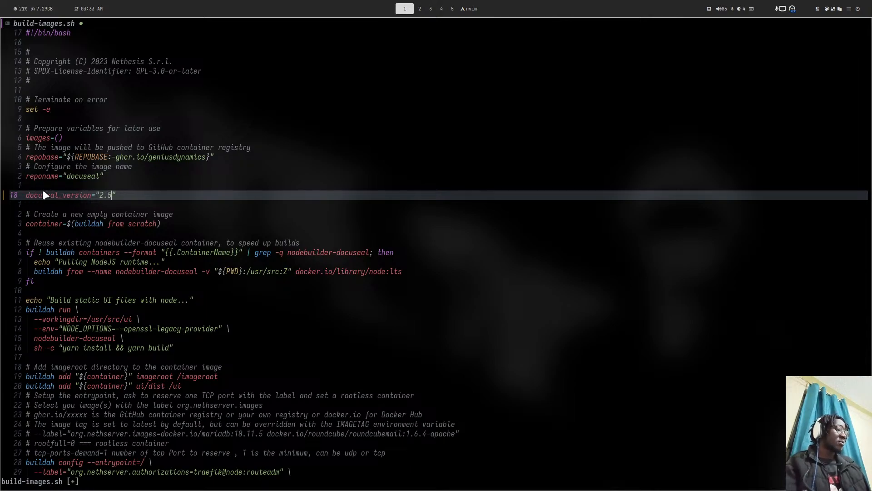
type(".2")
key("Escape")
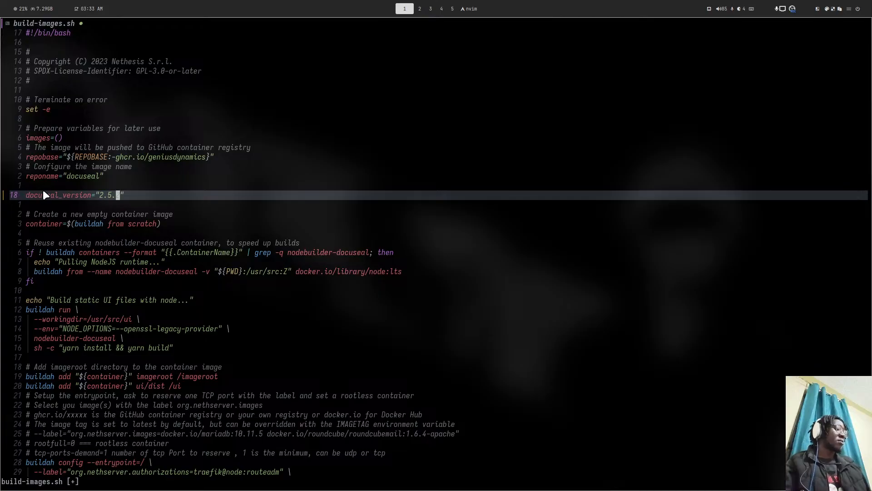
key("colon")
type("w")
key("Return")
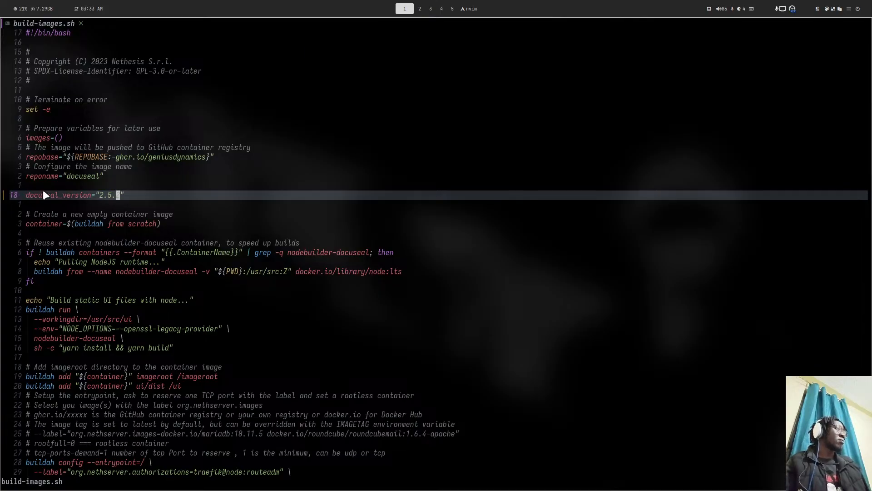
- Recheck the 2.5.2 tag on the Docker Hub tags page, then return to the editor
key("super+4")
scroll(43, 191, "down", 10)
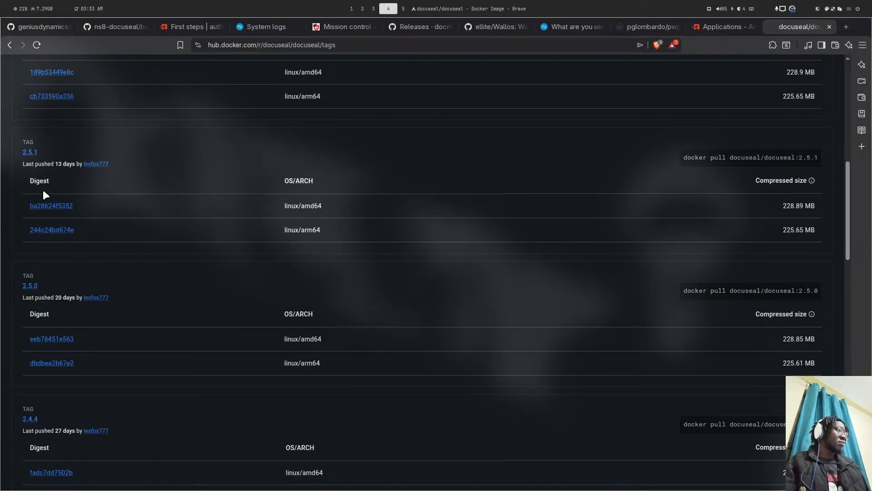
scroll(44, 192, "up", 12)
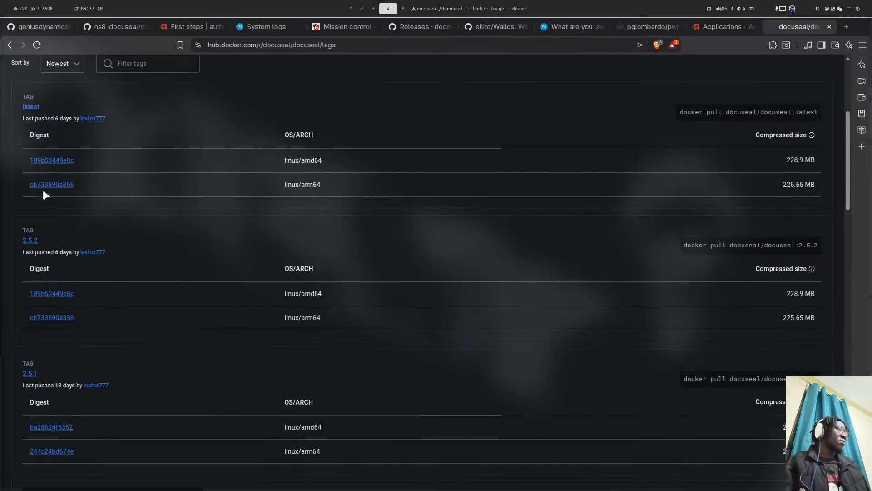
key("super+5")
key("super+4")
key("super+5")
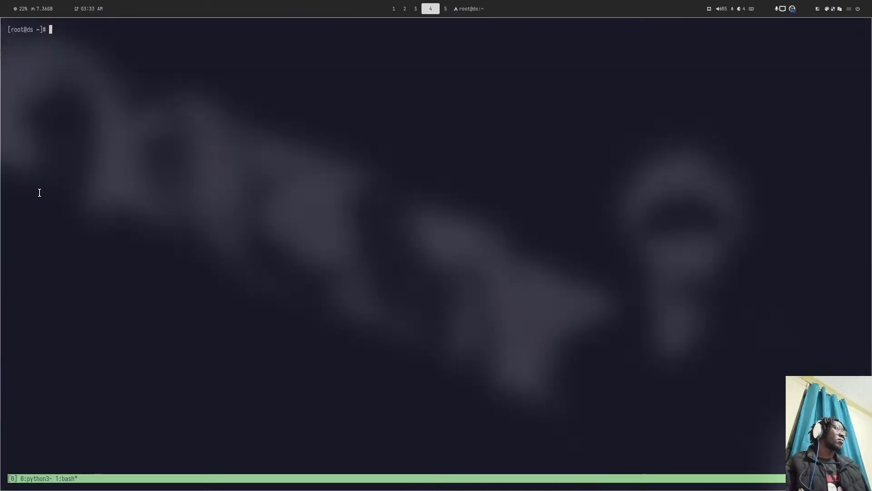
key("super+4")
key("super+1")
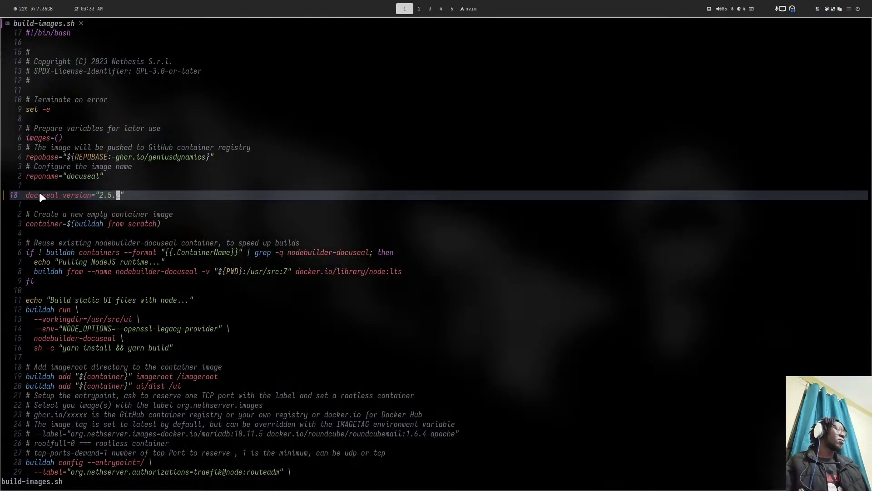
- Save and quit Neovim with :wq, then stage build-images.sh in lazygit
type(":wq")
key("Return")
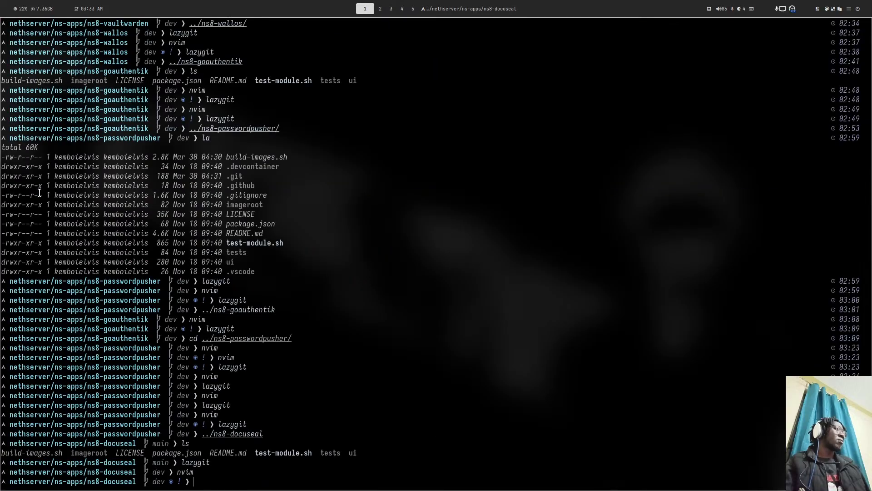
type("lazygit")
key("Return")
key("space")
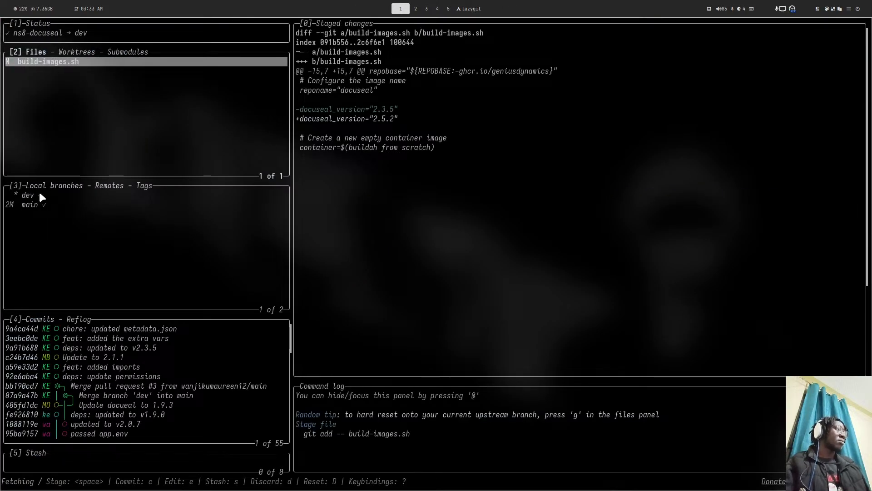
- Commit with the summary 'feat: update docuseal to v2.5.2' and push it to dev
type("cfeat: up")
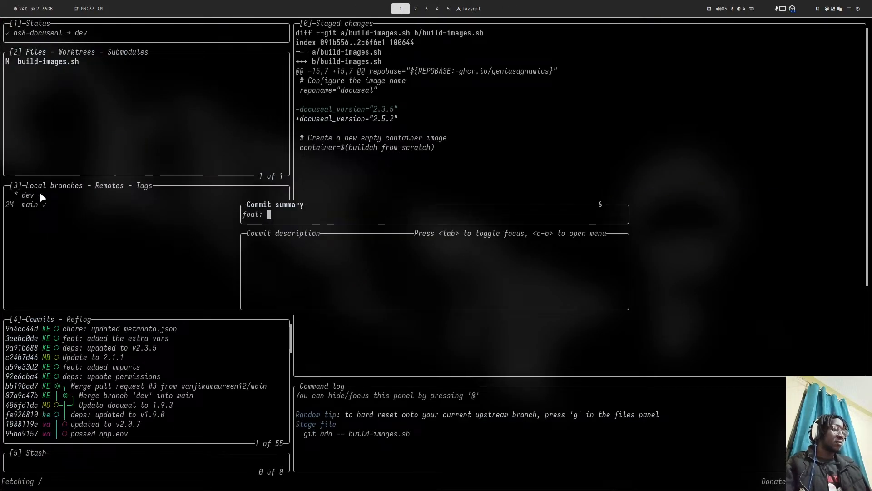
type("da")
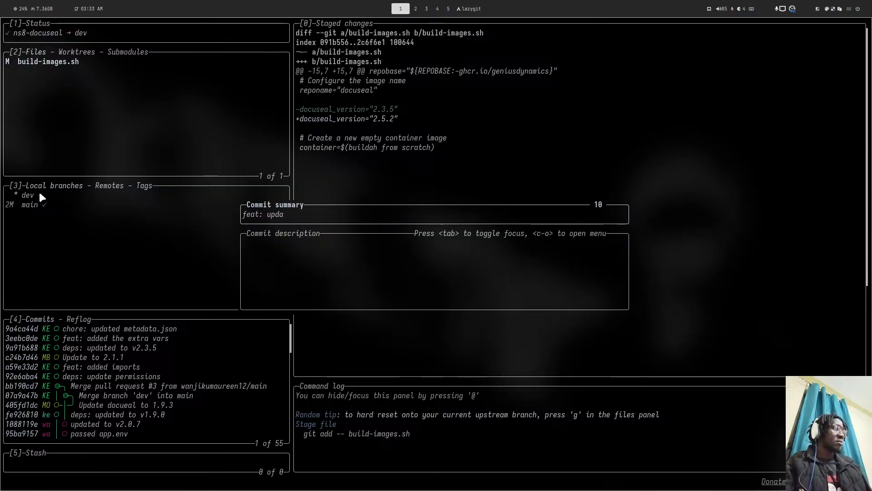
type("te the")
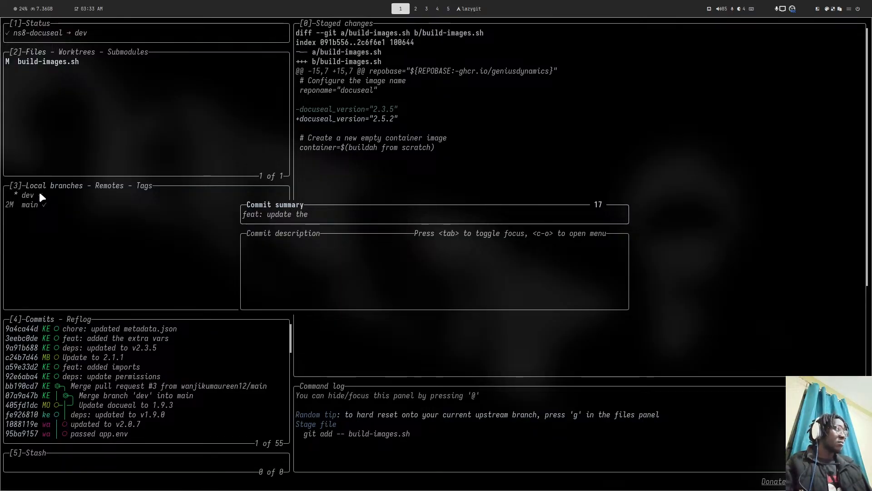
key("BackSpace")
key("BackSpace")
key("BackSpace")
key("BackSpace")
type("dock")
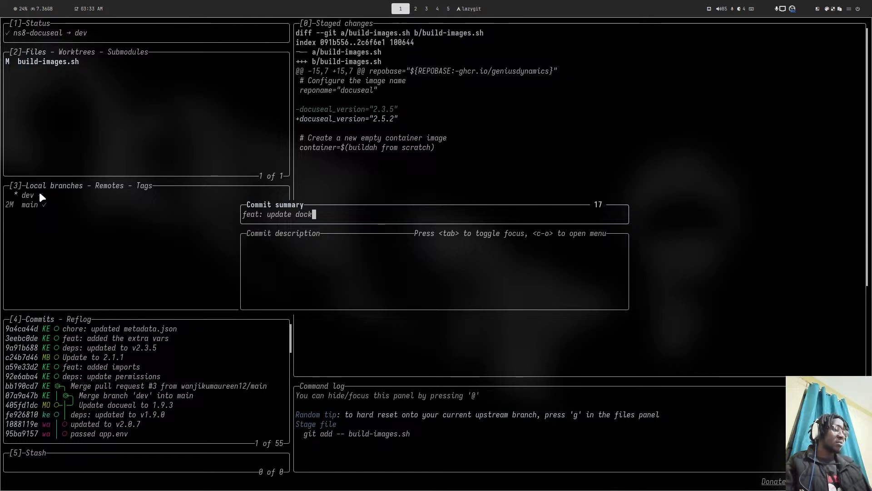
type("er 2.5")
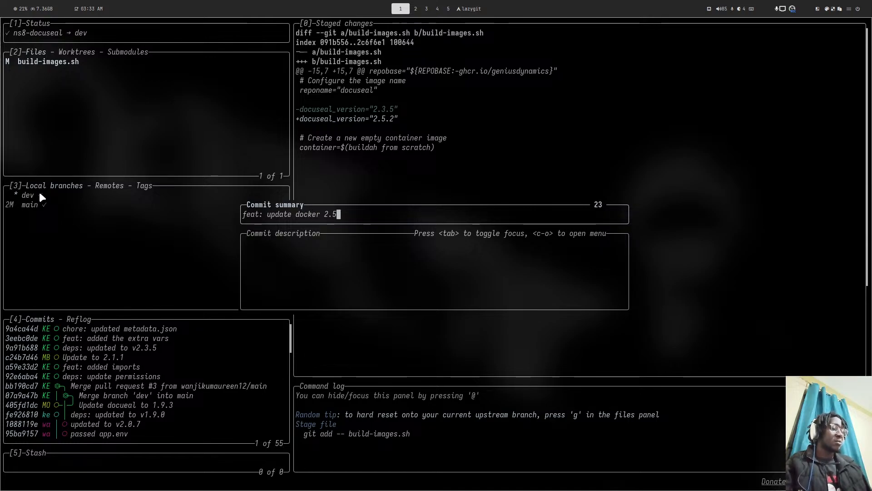
type(".2")
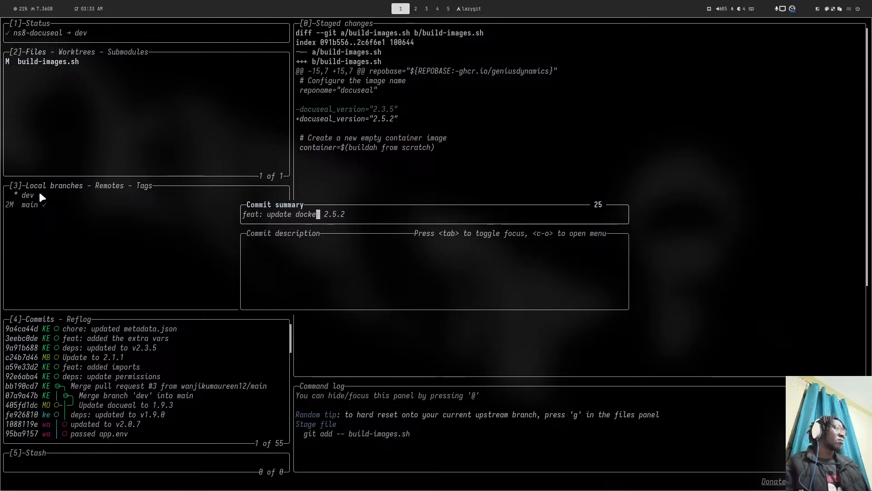
key("Left")
key("Left")
key("Left")
key("Left")
key("Left")
key("Left")
key("BackSpace")
key("BackSpace")
key("BackSpace")
key("BackSpace")
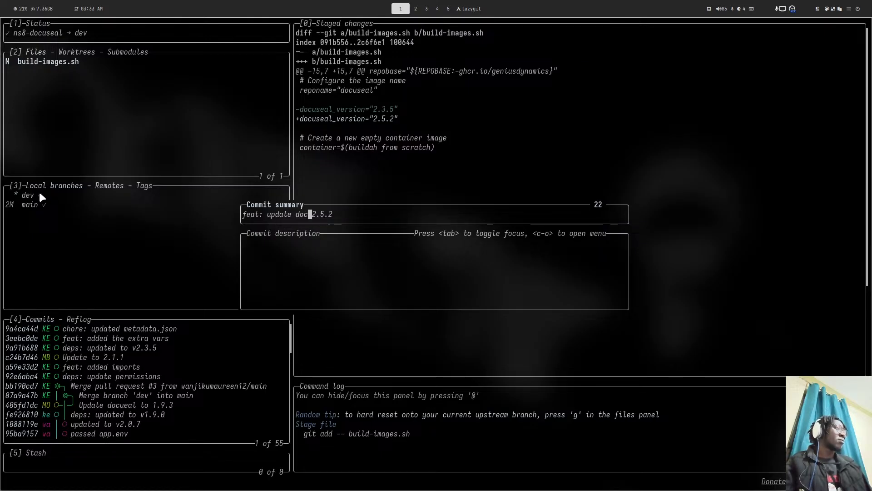
type("cuseal ")
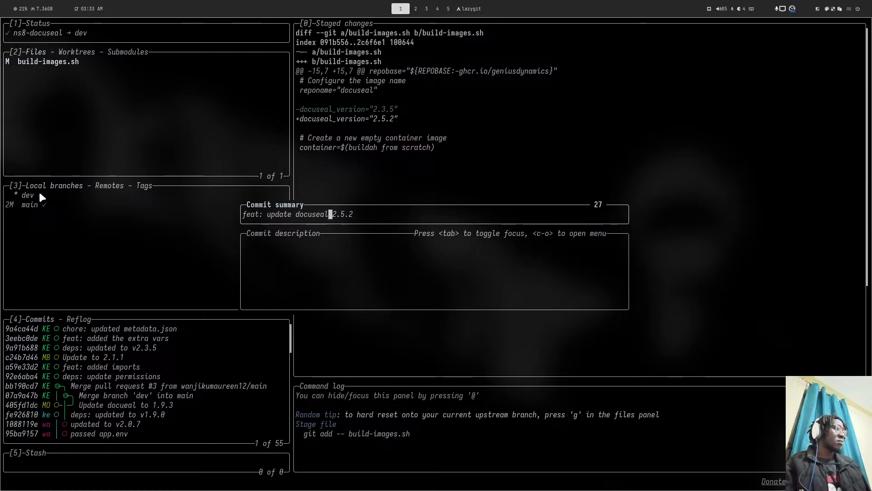
type("to")
key("Right")
type("v")
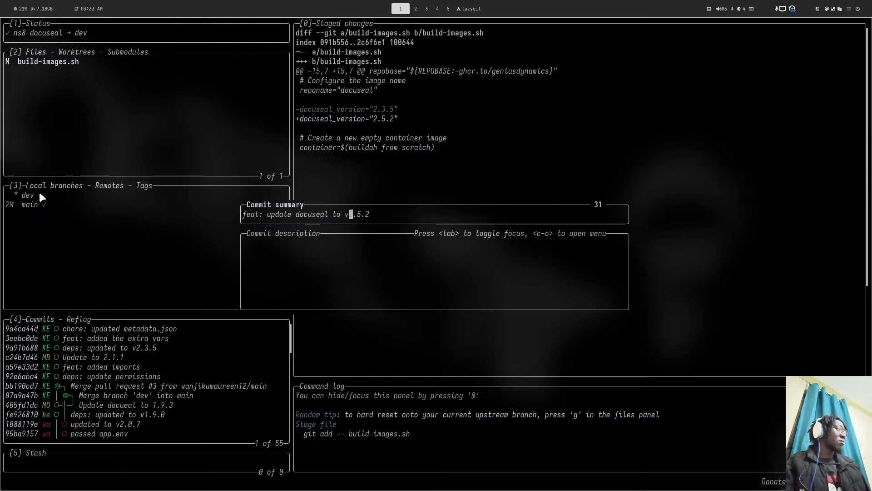
key("Return")
key("shift+p")
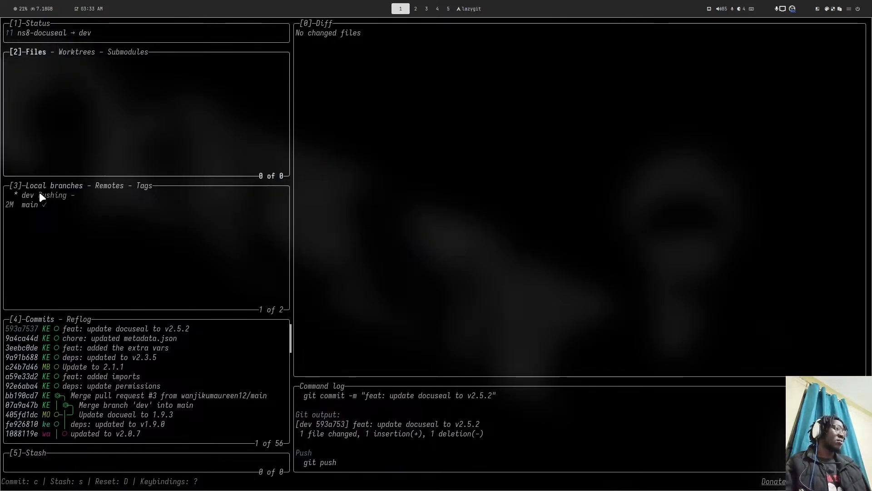
key("super+4")
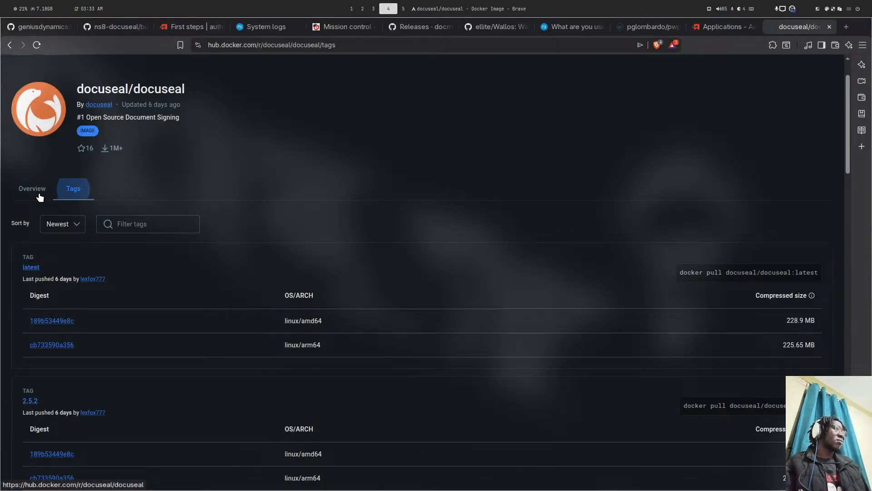
- Copy the add-module install command from the ns8-docuseal repository's README.md
left_click(105, 26)
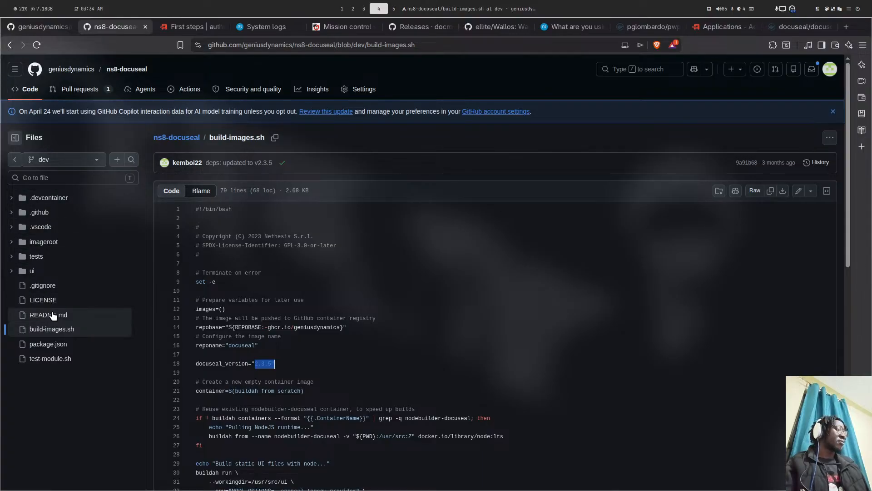
key("super+1")
key("super+4")
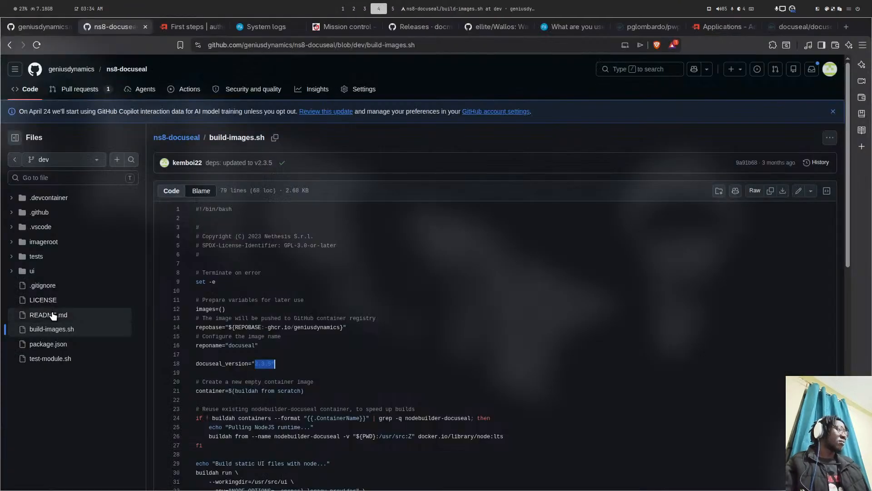
left_click(47, 317)
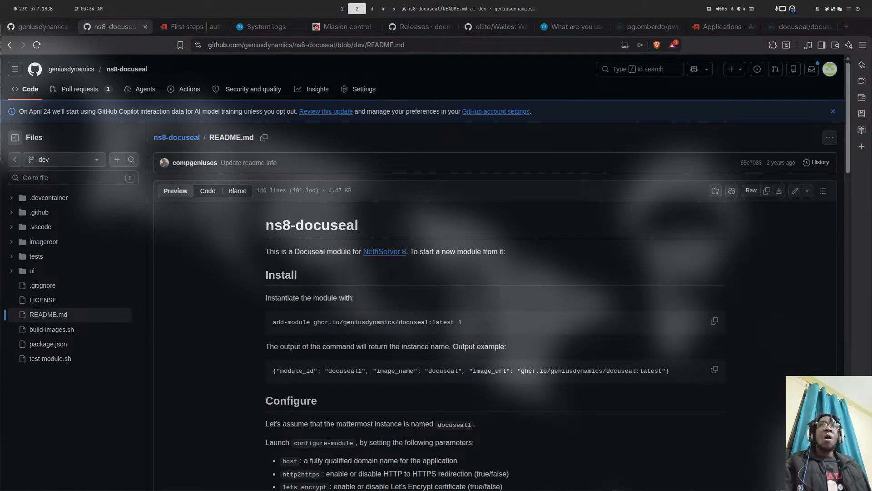
key("super+4")
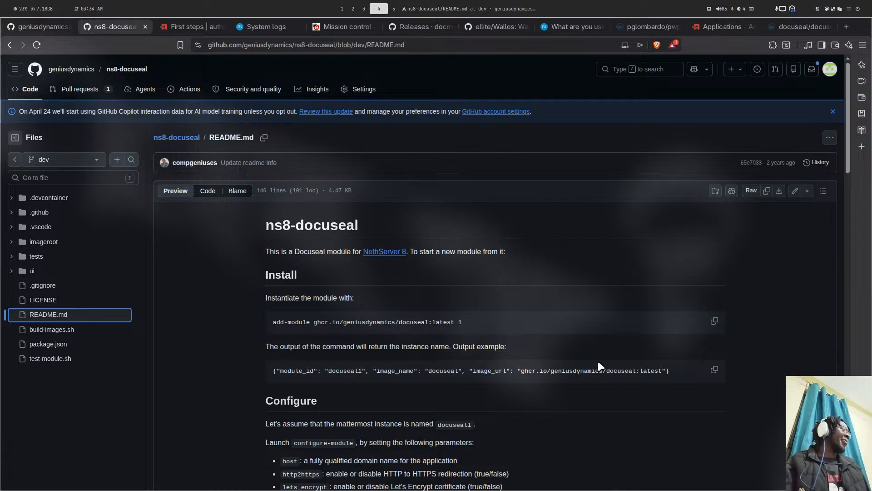
left_click(713, 321)
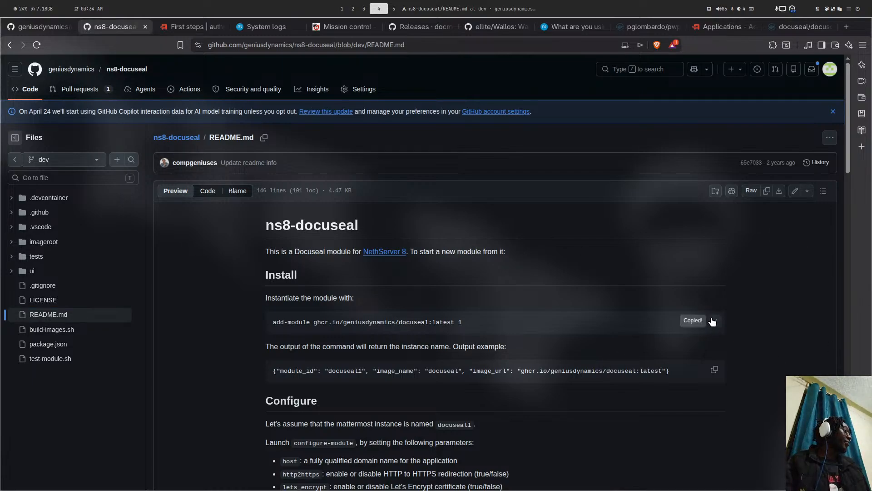
key("super+5")
key("super+4")
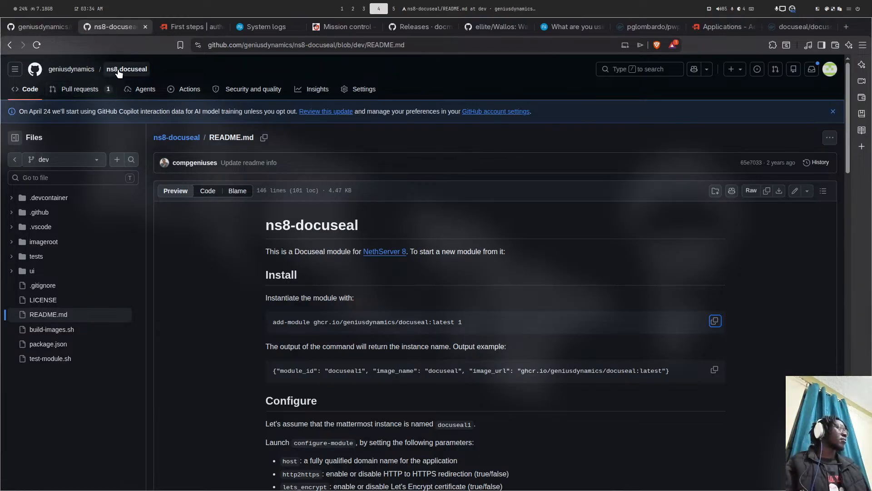
- Show the dev branch's 'feat: update docuseal to v2.5.2' commit and its Publish module images check status
left_click(32, 90)
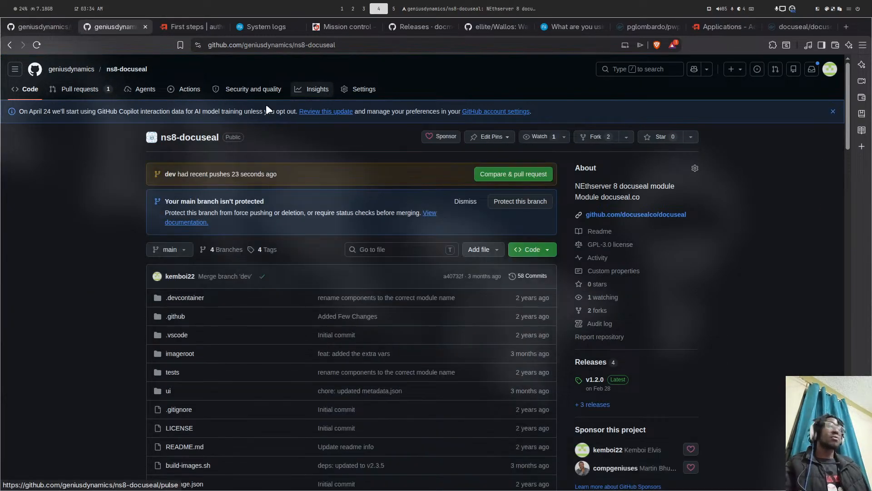
left_click(172, 176)
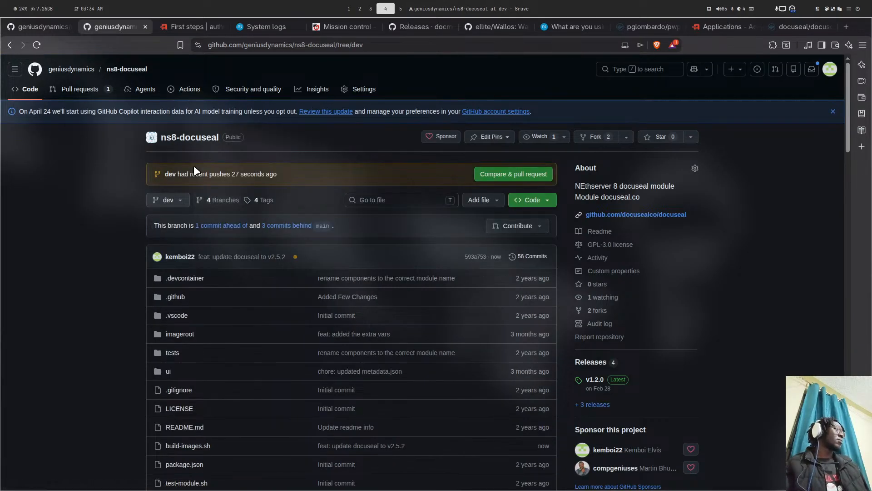
left_click(296, 257)
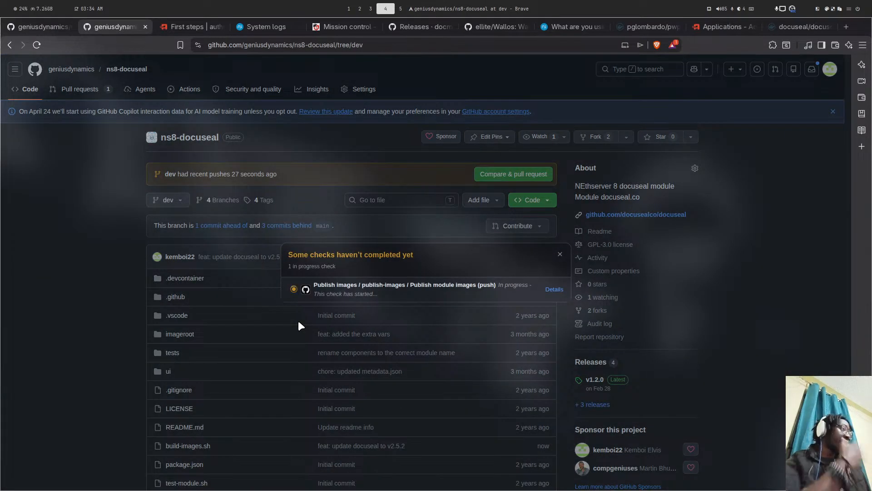
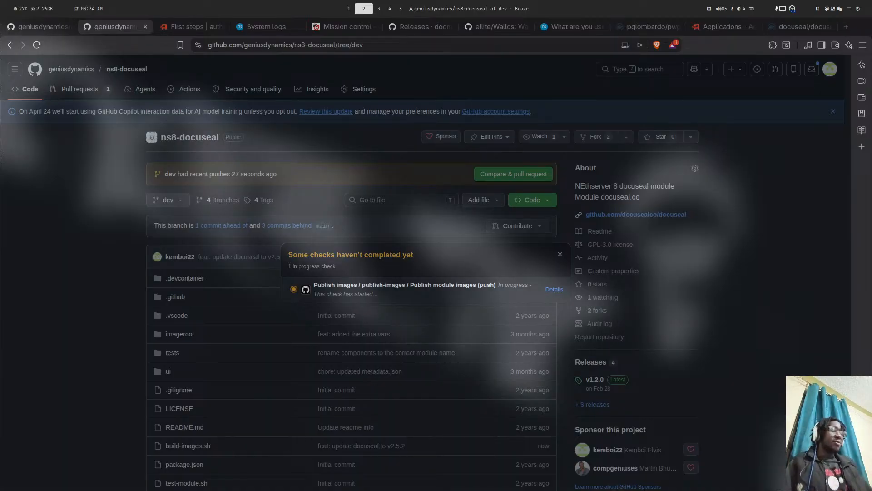
- Switch from GitHub to the tmux root terminal on workspace 5
key("super+5")
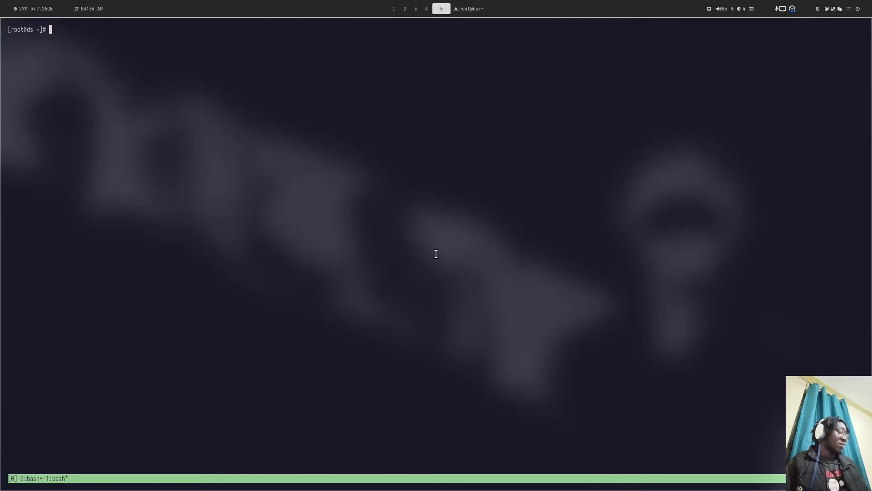
- Give goauthentik3 hostname go.ds.genius.ke with a Let's Encrypt certificate and forced HTTPS, and save
key("ctrl+b")
key("0")
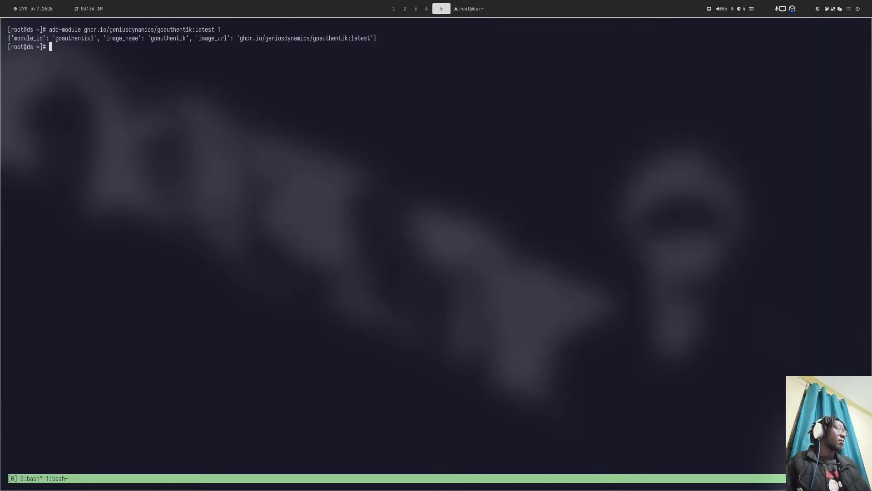
key("super+4")
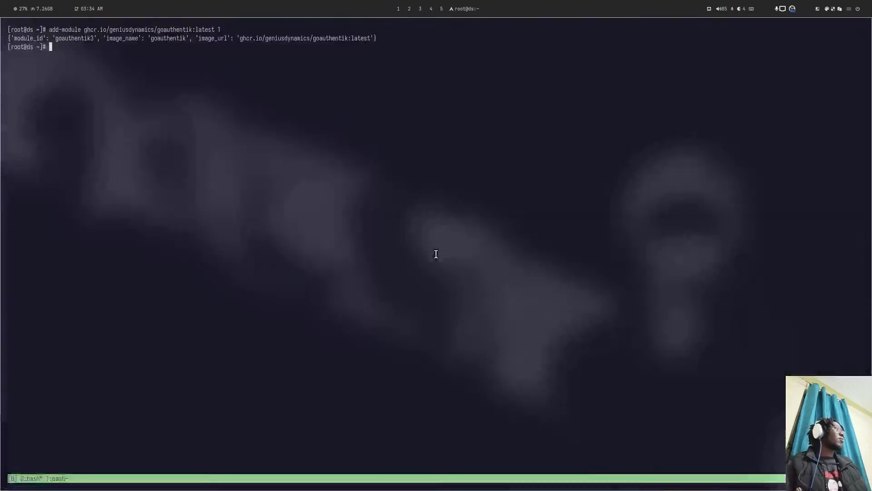
left_click(272, 27)
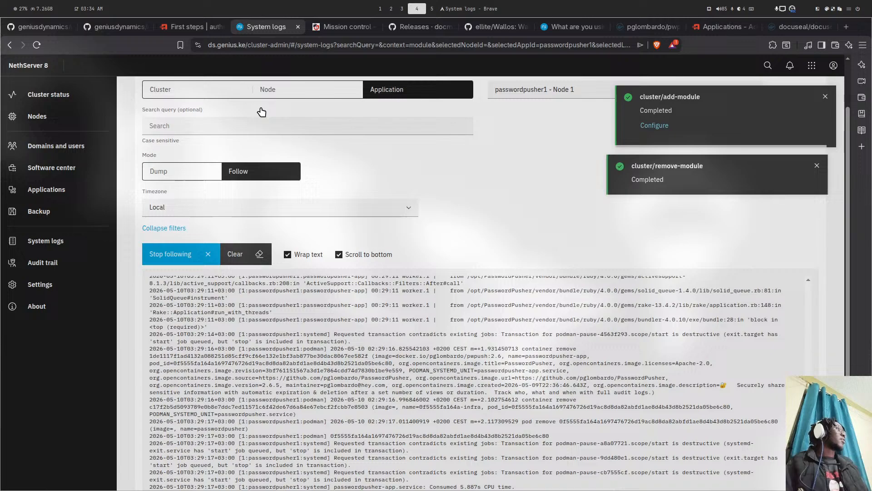
left_click(643, 109)
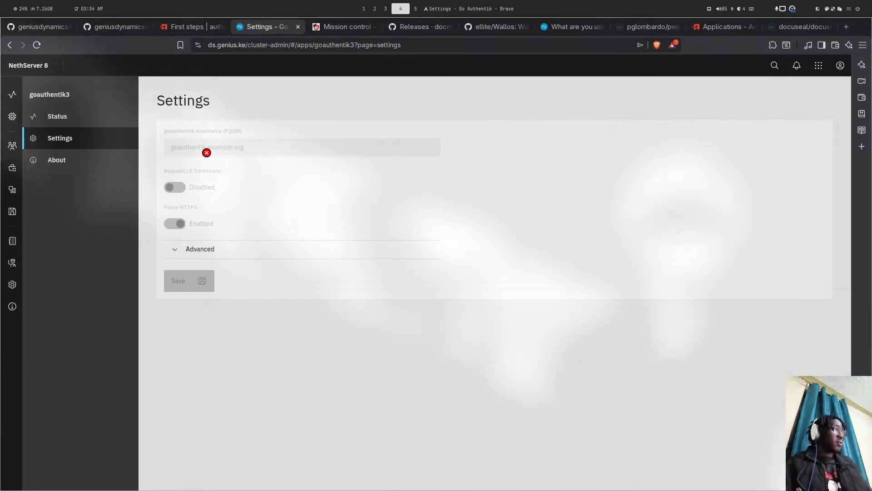
type("go")
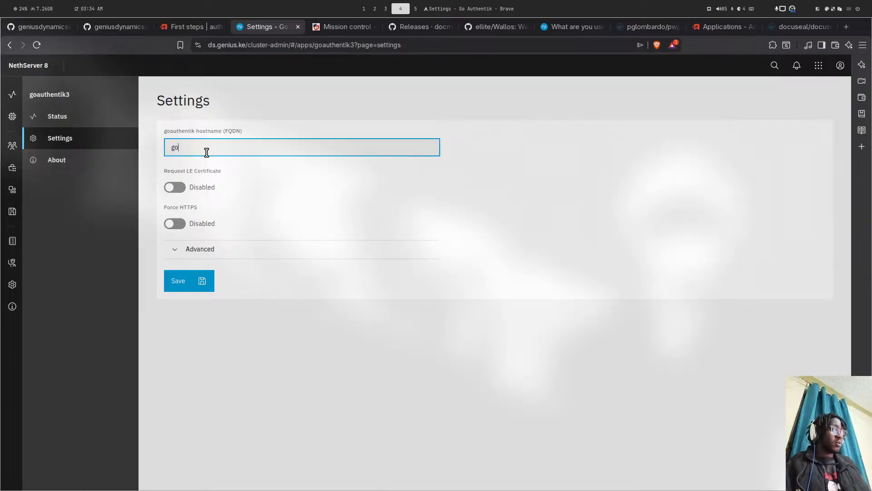
type(".ds")
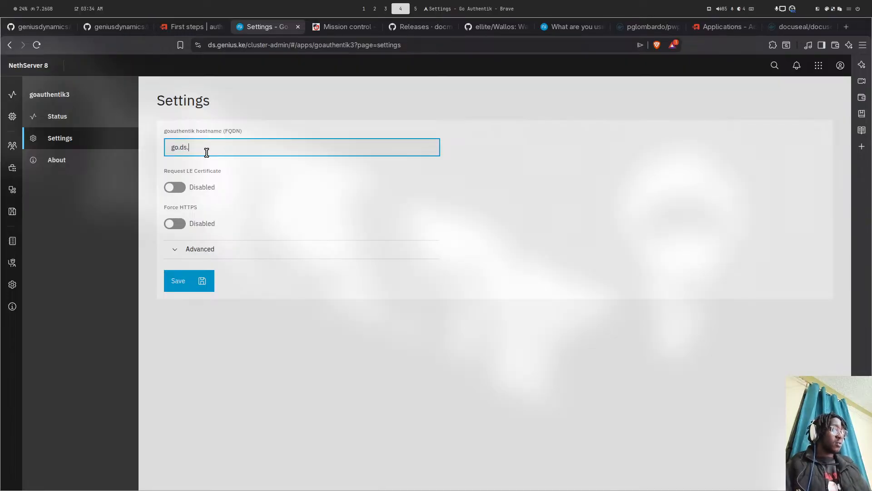
type(".genius")
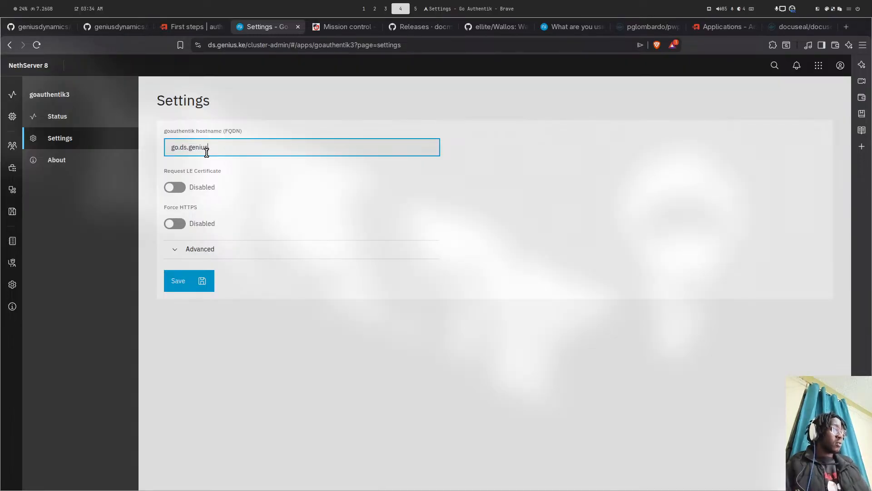
type(".ke")
left_click(171, 190)
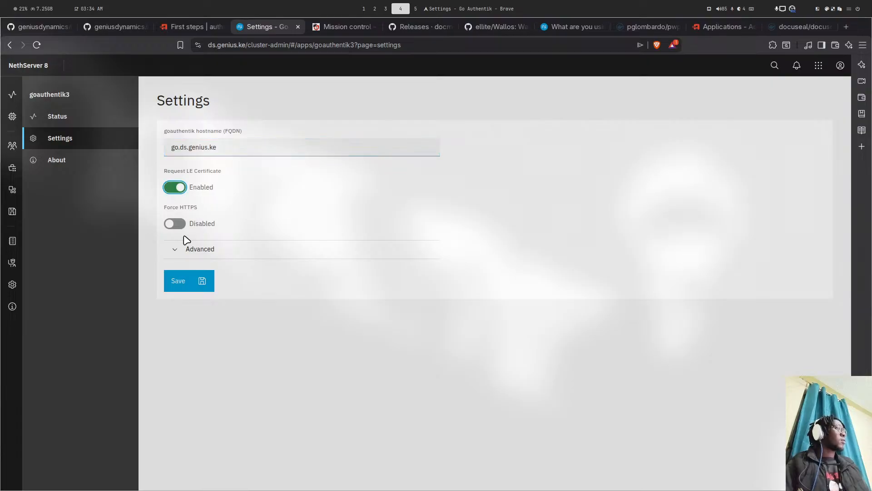
left_click(181, 224)
left_click(191, 277)
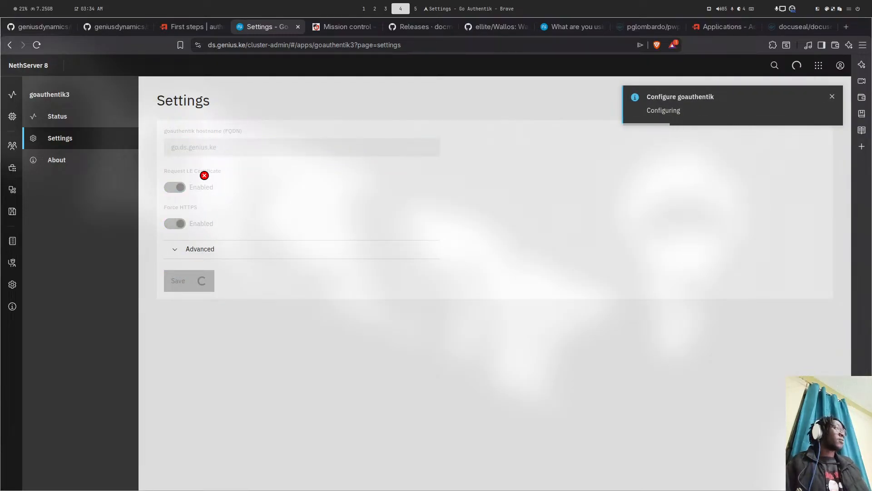
- Check the terminal windows, then return to the ns8-docuseal repository page and dismiss the checks popup
key("super+5")
key("super+4")
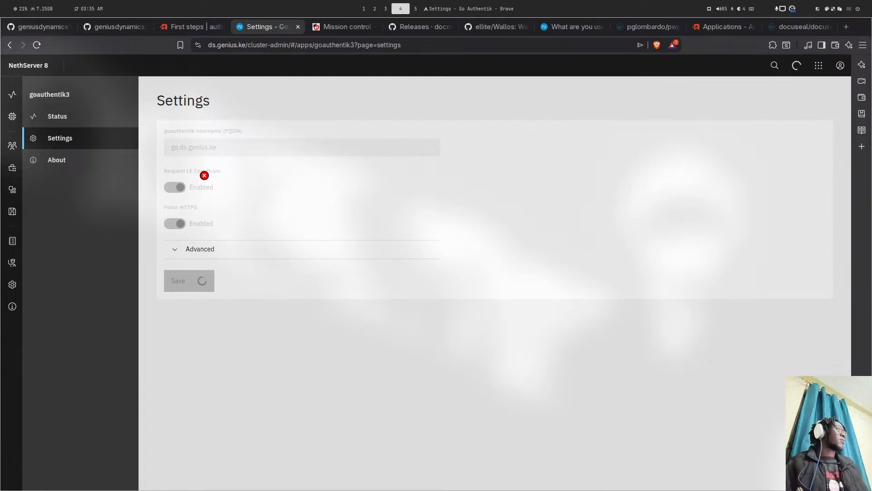
key("super+5")
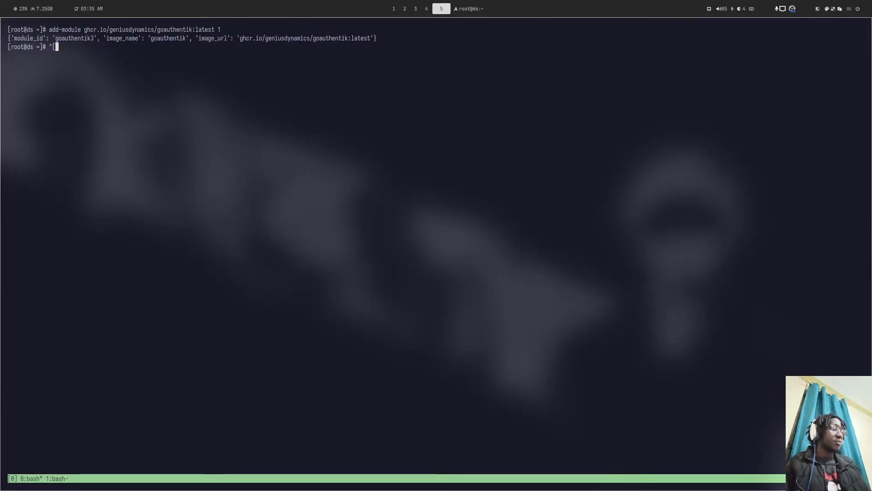
key("ctrl+b")
key("1")
key("super+4")
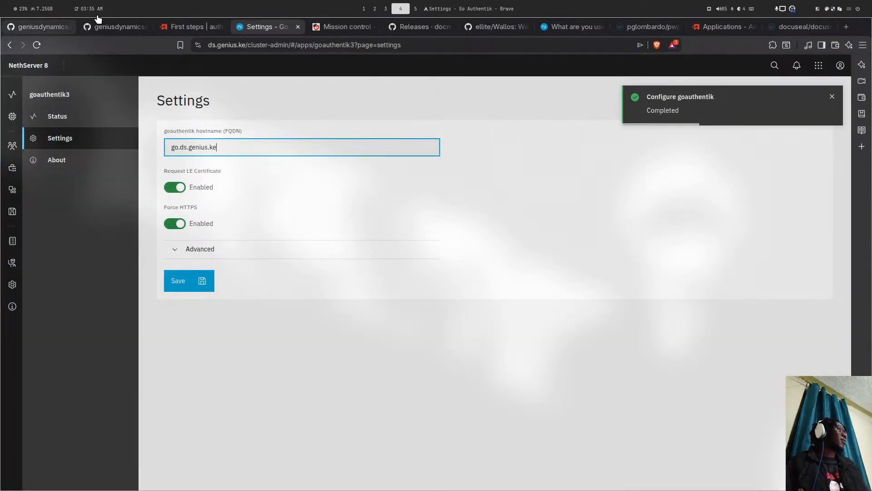
left_click(93, 27)
left_click(190, 194)
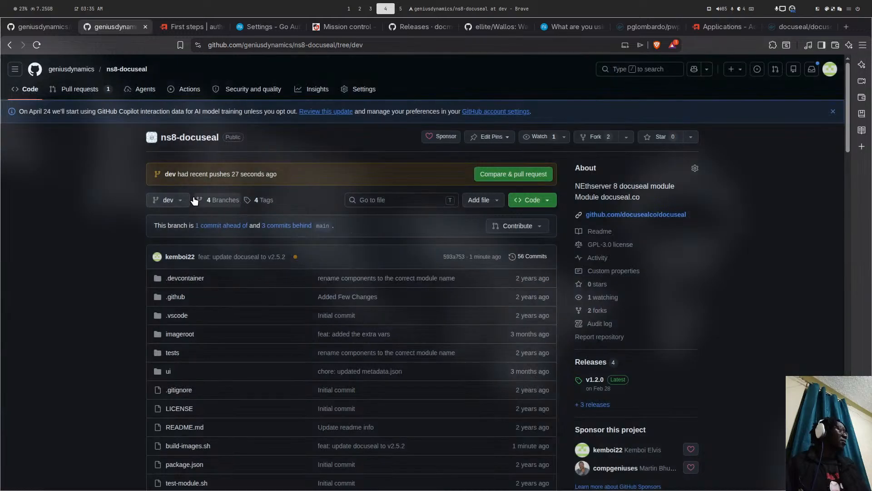
- Reload the dev branch page and check the latest commit's still-running image publish check
left_click(196, 95)
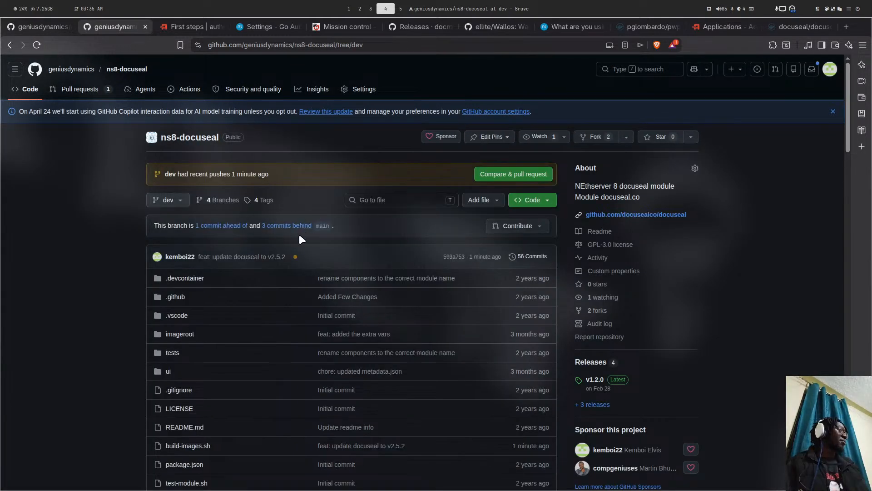
left_click(293, 257)
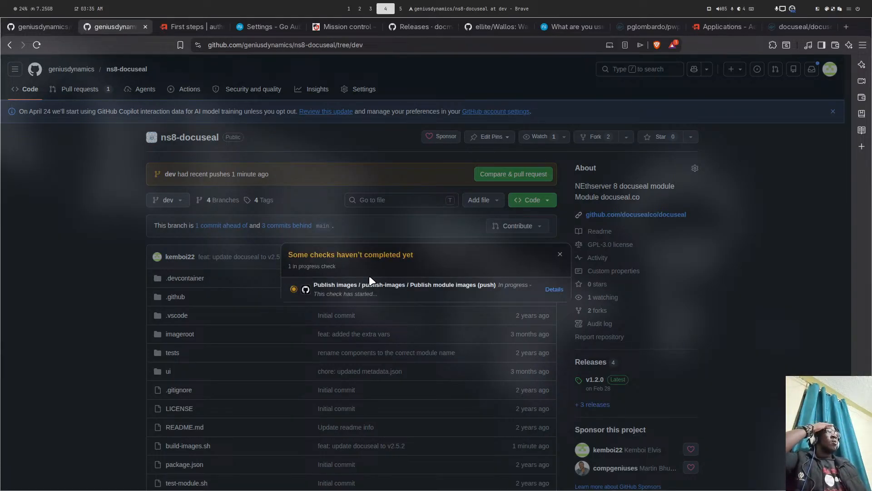
key("super+2")
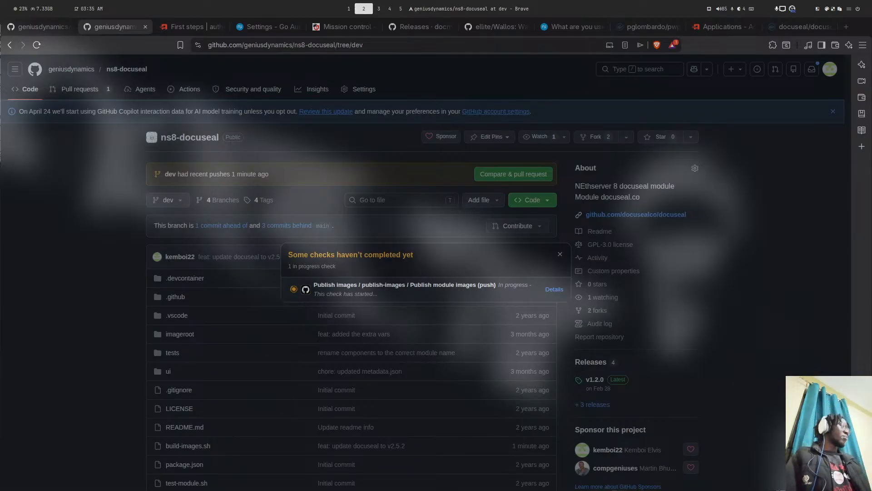
key("Escape")
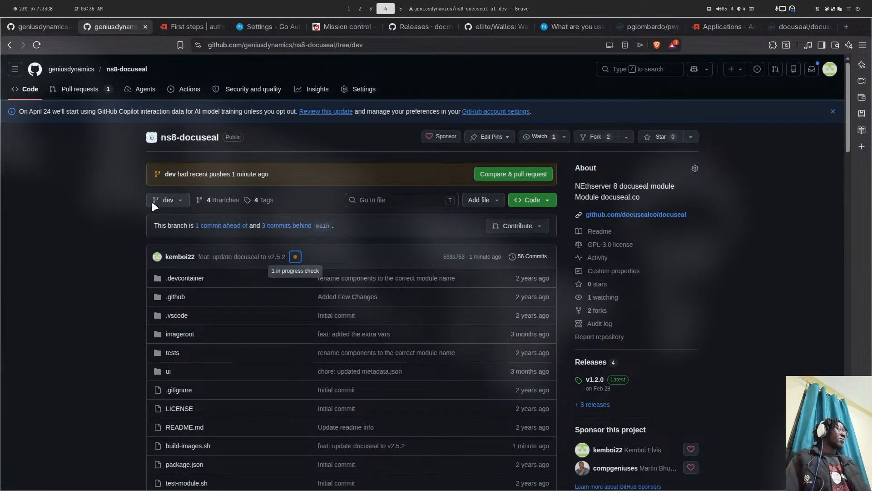
left_click(168, 175)
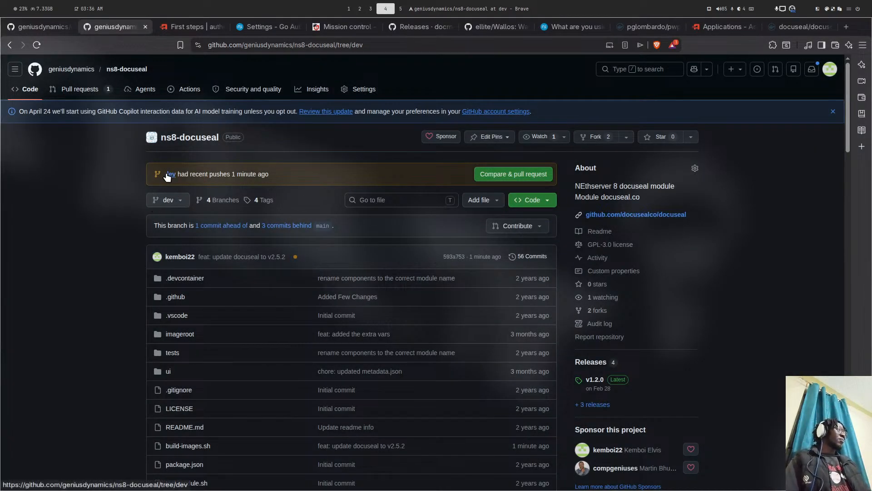
left_click(294, 257)
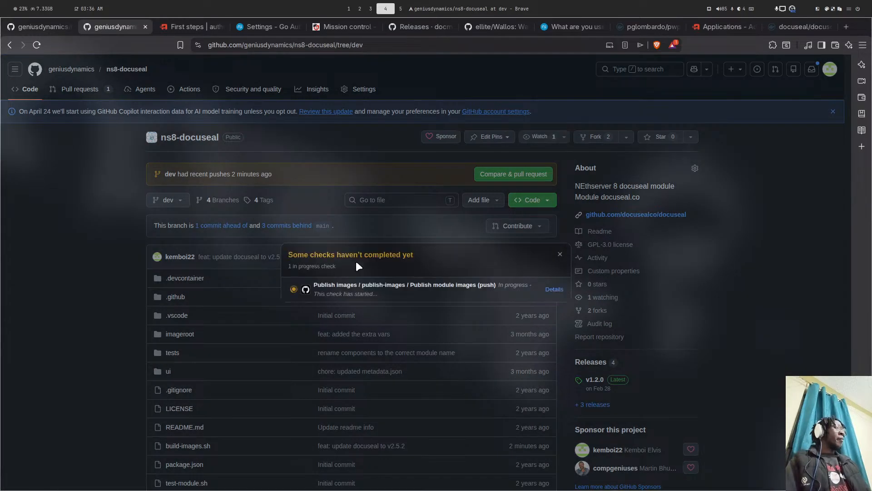
left_click(202, 242)
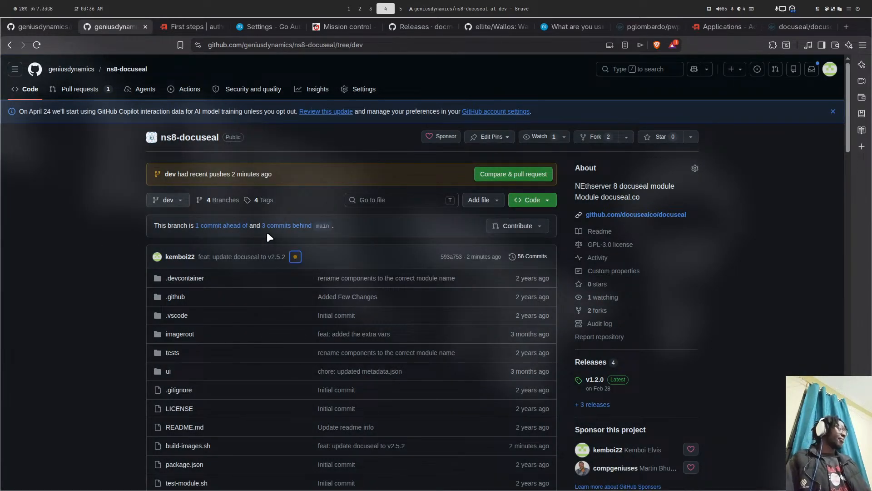
- Glance at the terminal, then bring up the goauthentik3 settings page
key("super+5")
key("super+4")
key("super+5")
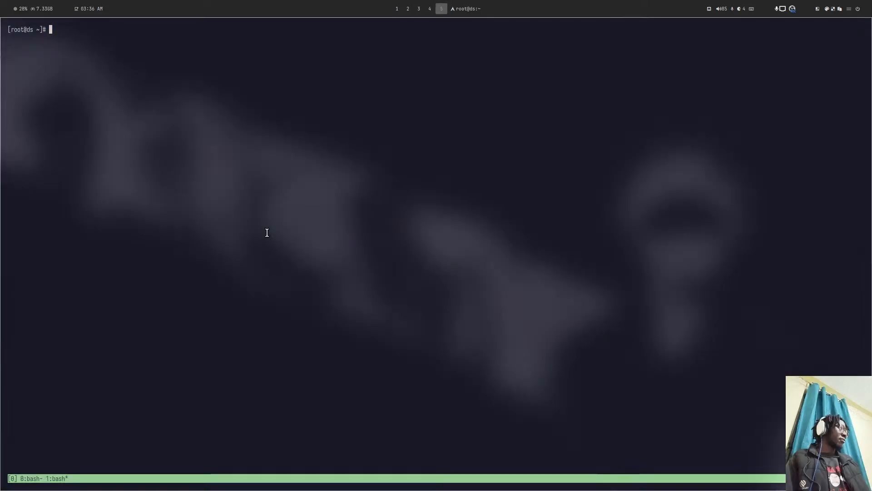
key("super+4")
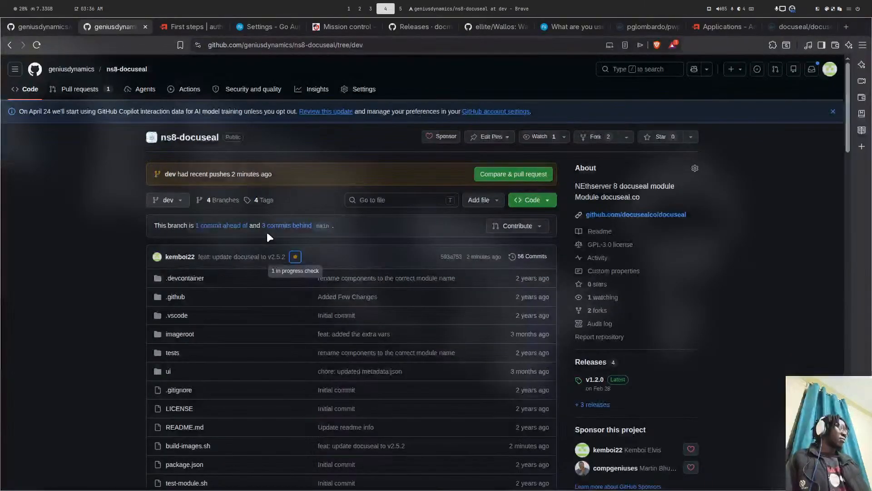
left_click(278, 28)
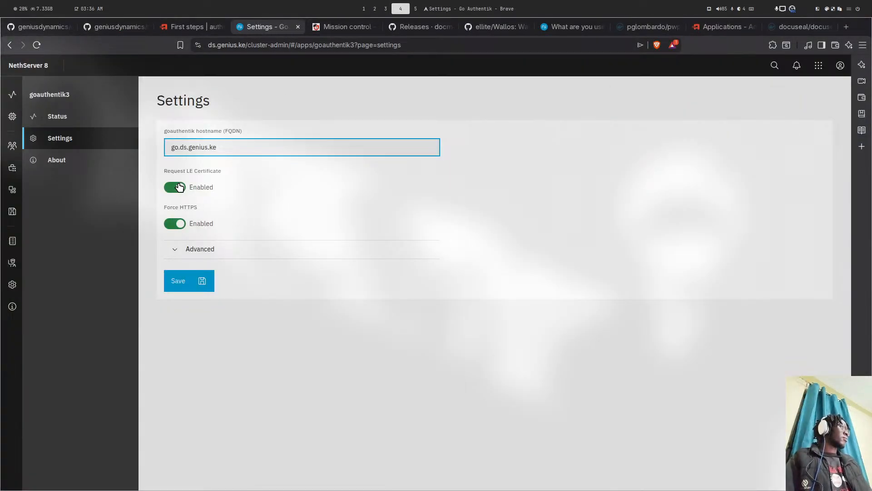
- Open 'What are you using for document signing?' and read down to the Documenso and Opensign recommendation
left_click(584, 27)
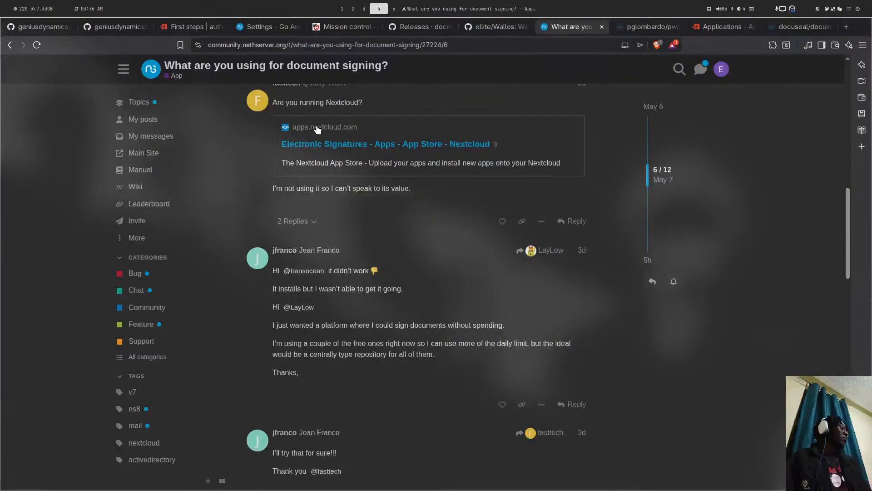
scroll(315, 164, "down", 5)
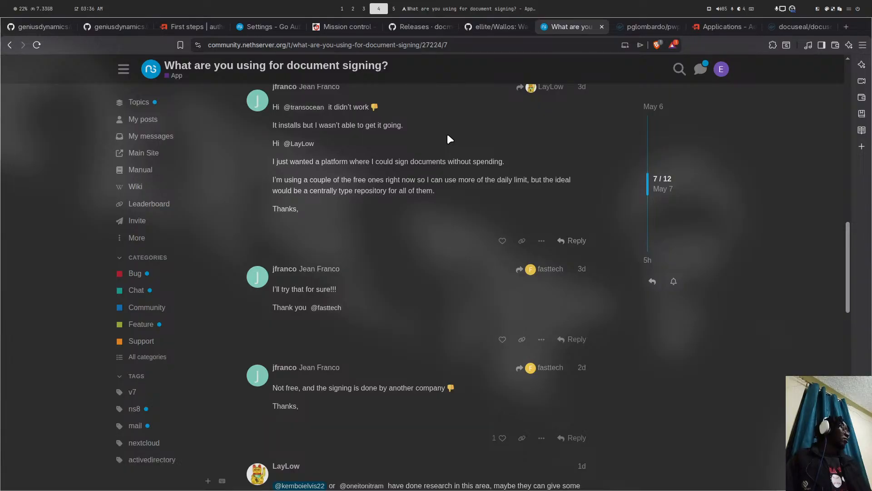
scroll(447, 135, "down", 6)
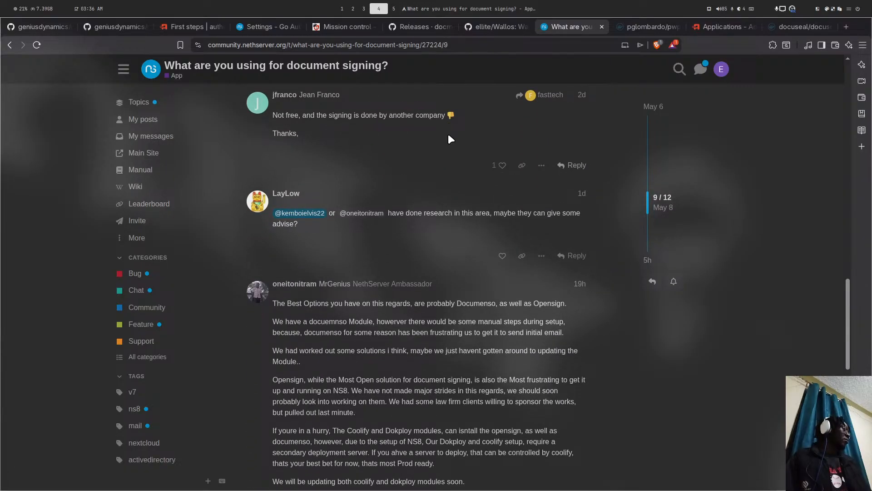
scroll(448, 133, "down", 4)
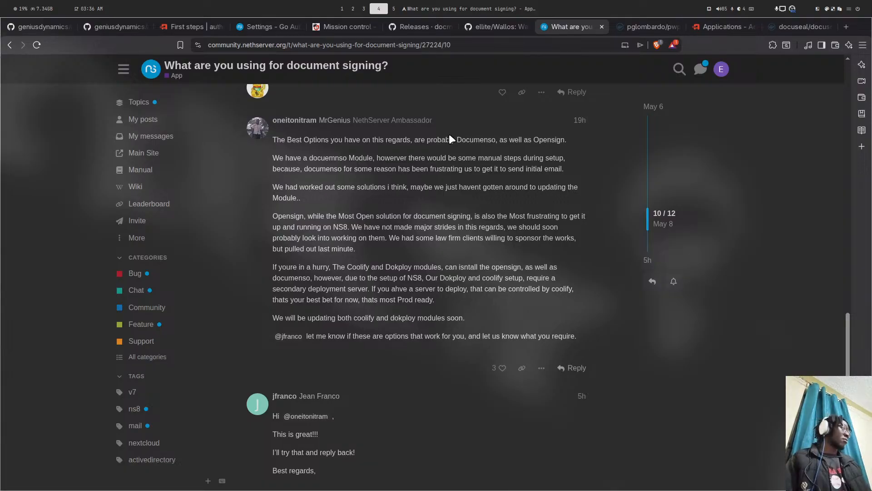
- Open go.ds.genius.ke from the goauthentik3 hostname field in a new tab, showing authentik starting up
left_click(262, 26)
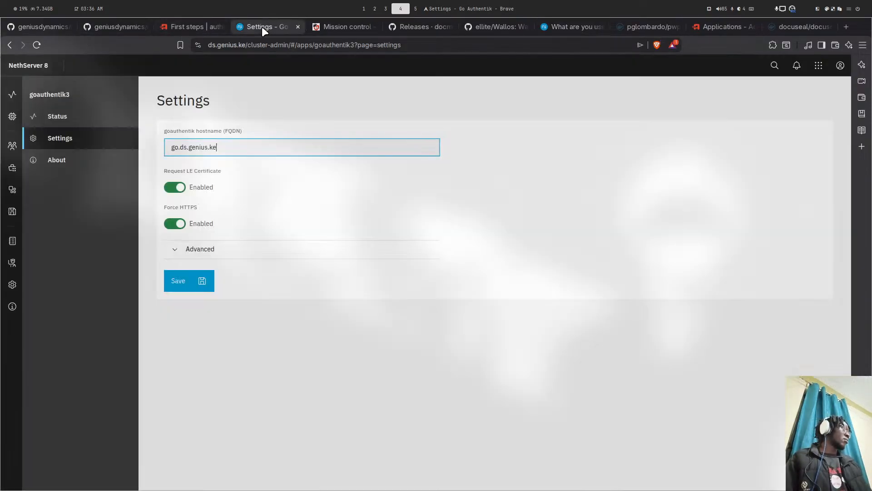
left_click(222, 147)
left_click_drag(236, 145, 159, 152)
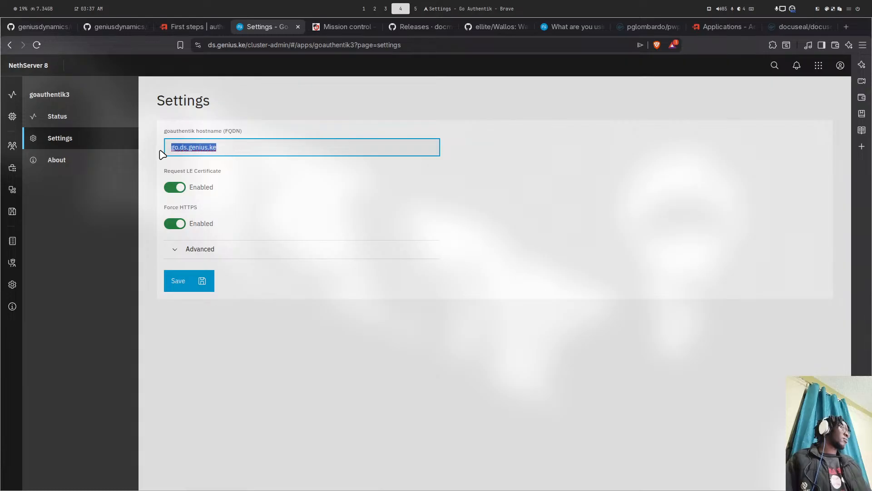
right_click(191, 149)
left_click(237, 174)
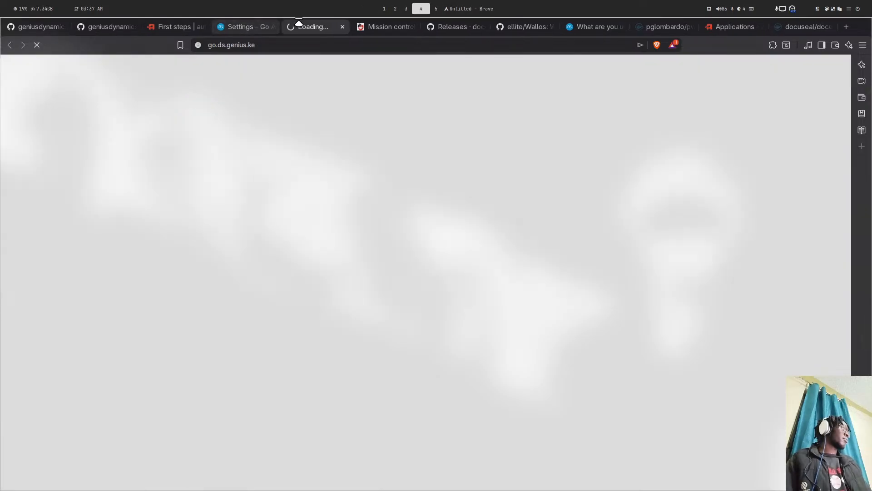
left_click(230, 24)
left_click(313, 28)
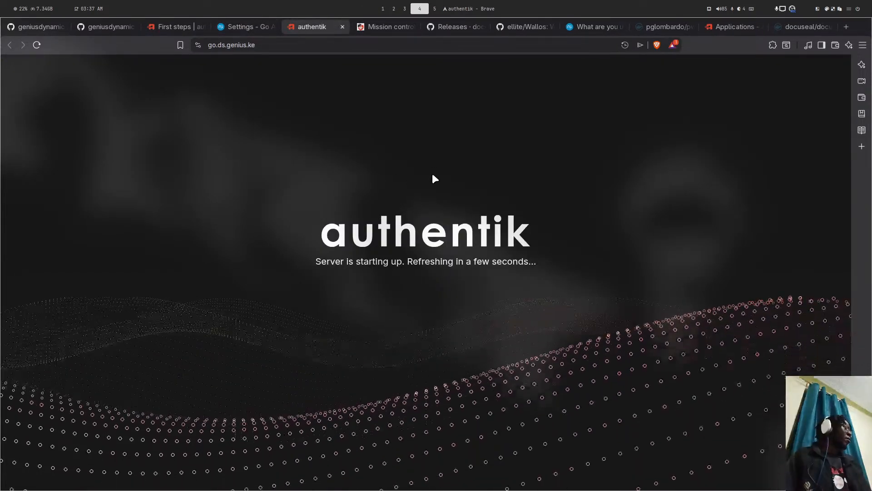
- Check the terminal and lazygit workspaces, then return to the ns8-docuseal repository page
key("super+5")
key("super+1")
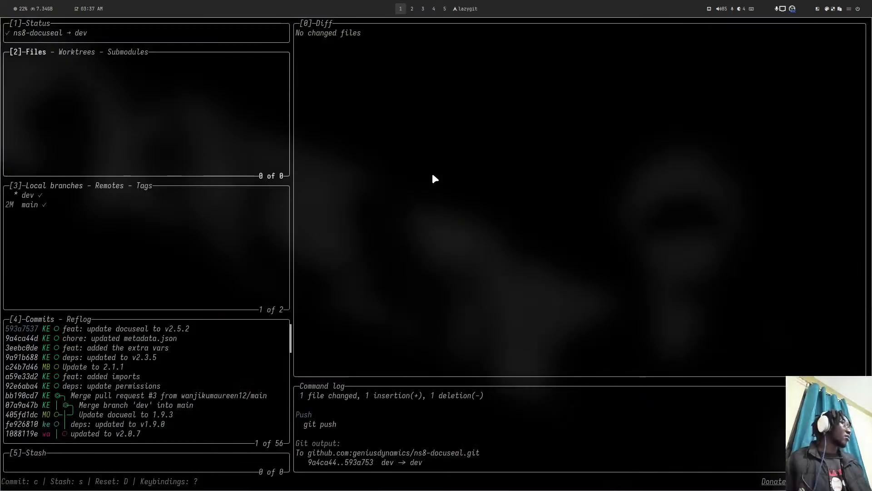
key("super+6")
key("super+4")
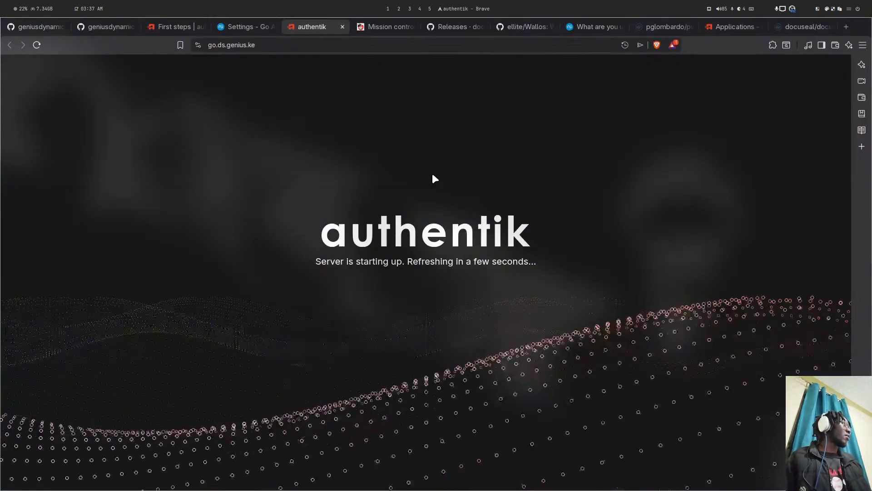
key("super+1")
key("super+4")
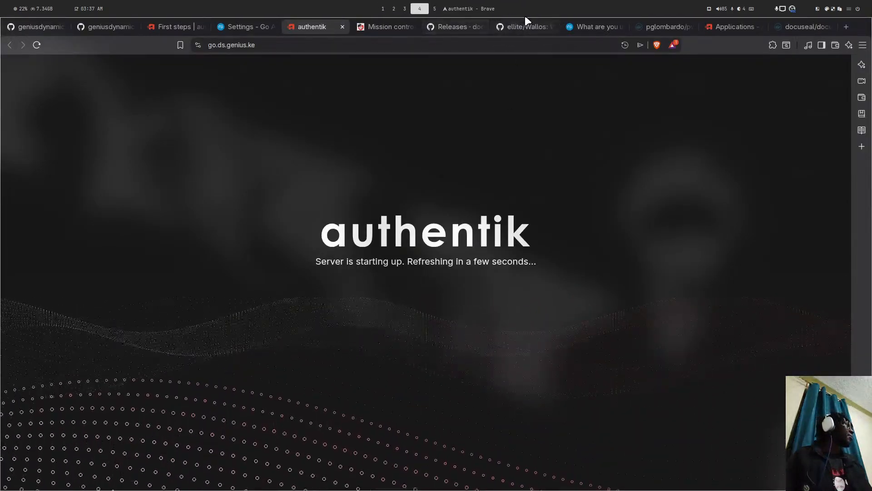
left_click(106, 31)
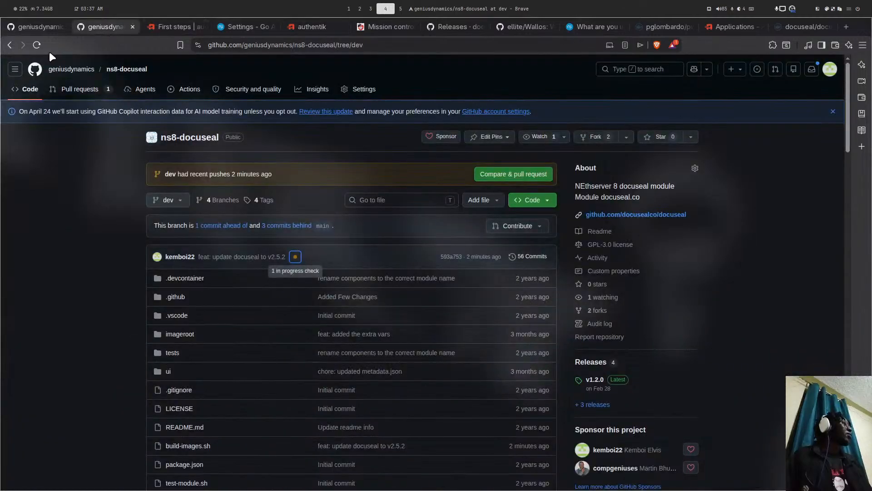
- Follow the Publish images job logs until it succeeds in 3m 38s, then go back to the dev branch
left_click(39, 46)
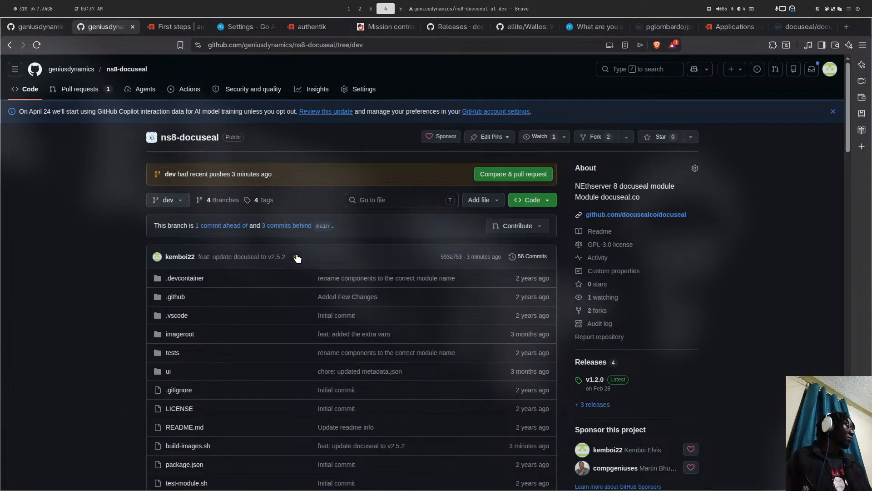
left_click(296, 255)
left_click(555, 291)
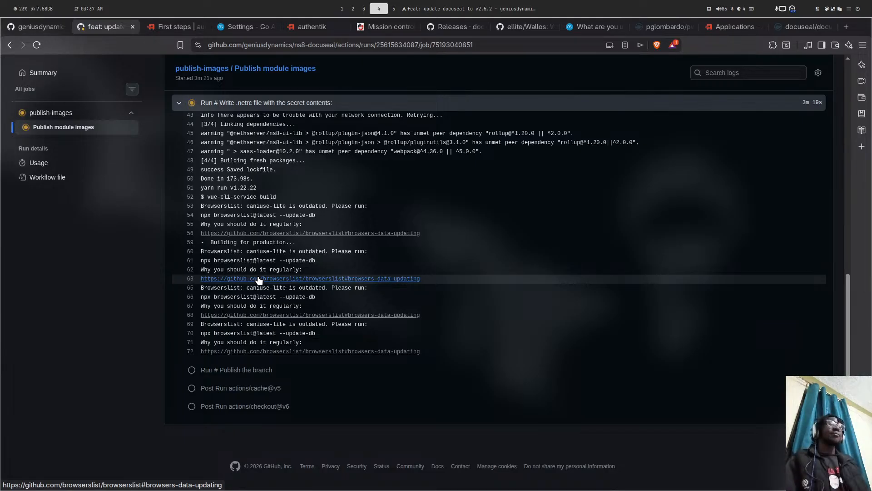
key("super+2")
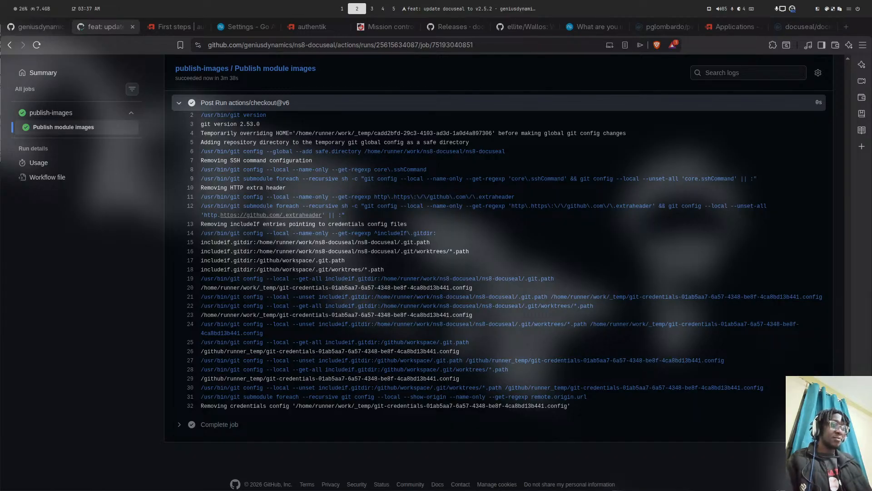
key("super+4")
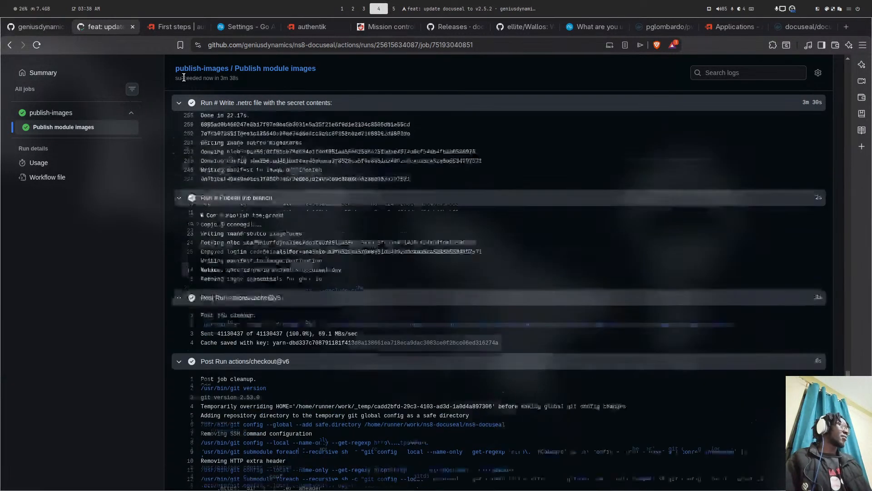
left_click(7, 42)
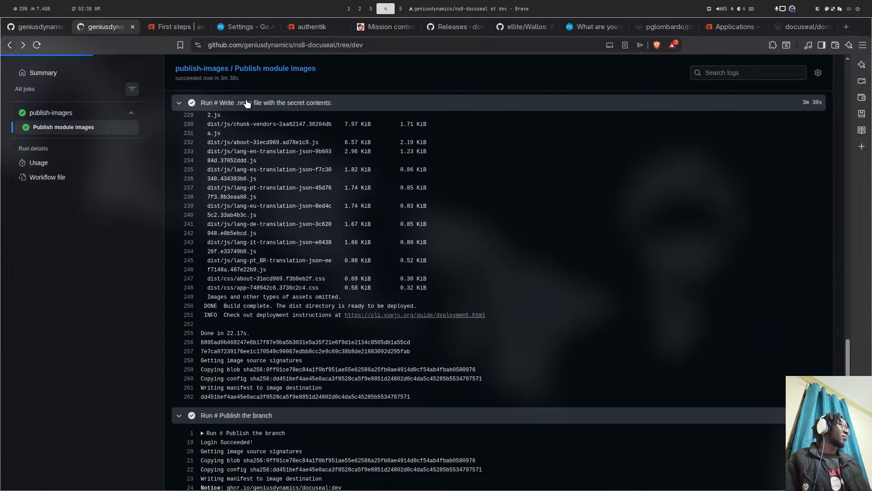
- Run the README's install command in the terminal as add-module ghcr.io/geniusdynamics/docuseal:dev 1
scroll(347, 269, "down", 6)
scroll(348, 263, "down", 5)
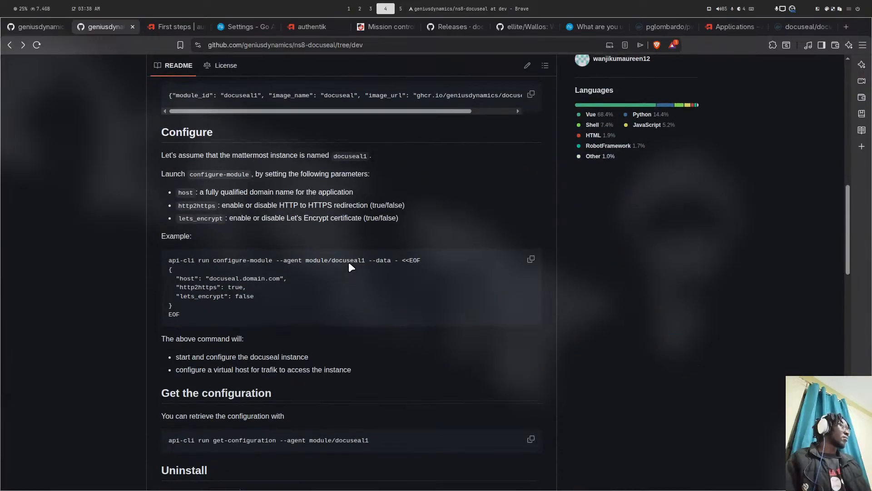
scroll(348, 261, "up", 3)
left_click(531, 206)
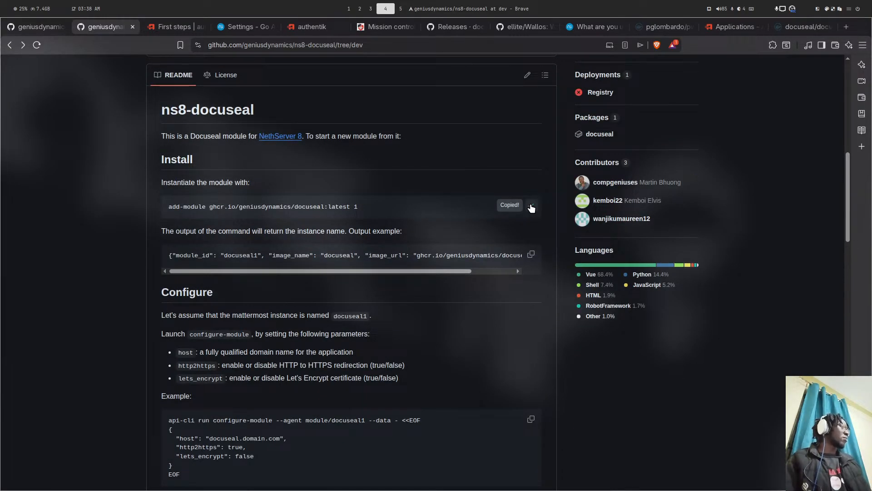
key("super+5")
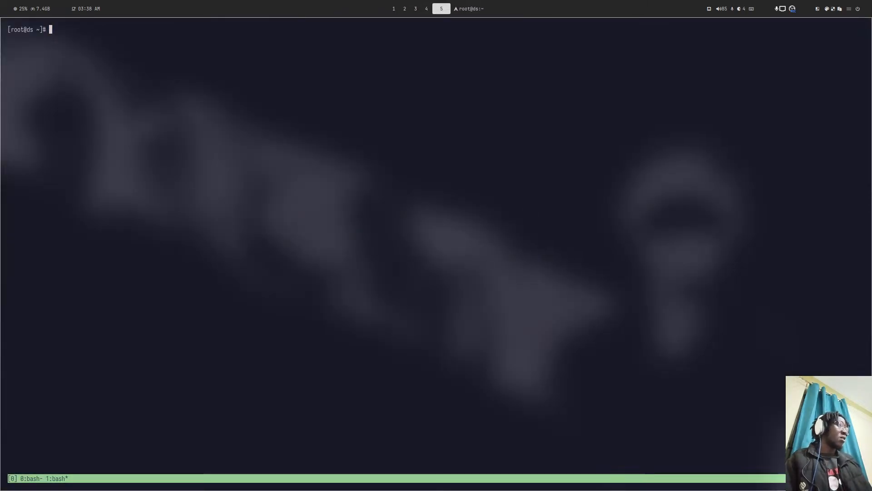
key("ctrl+shift+v")
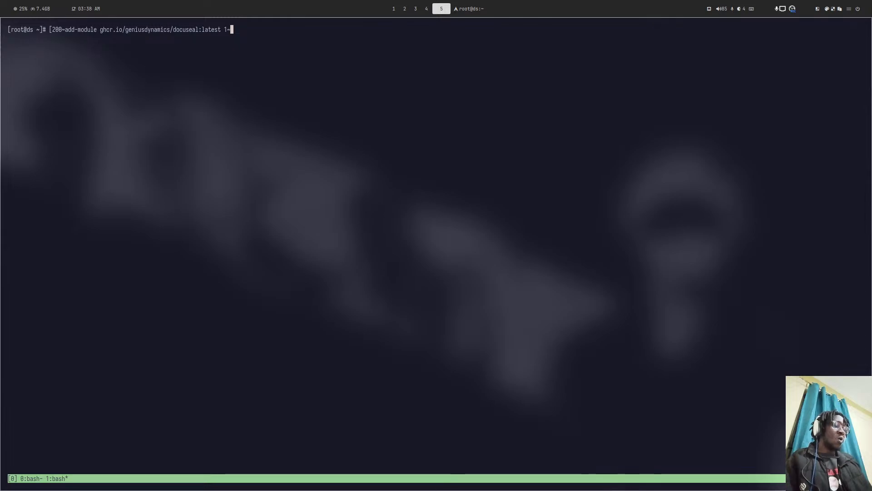
key("ctrl+c")
key("ctrl+shift+v")
key("Left")
key("Left")
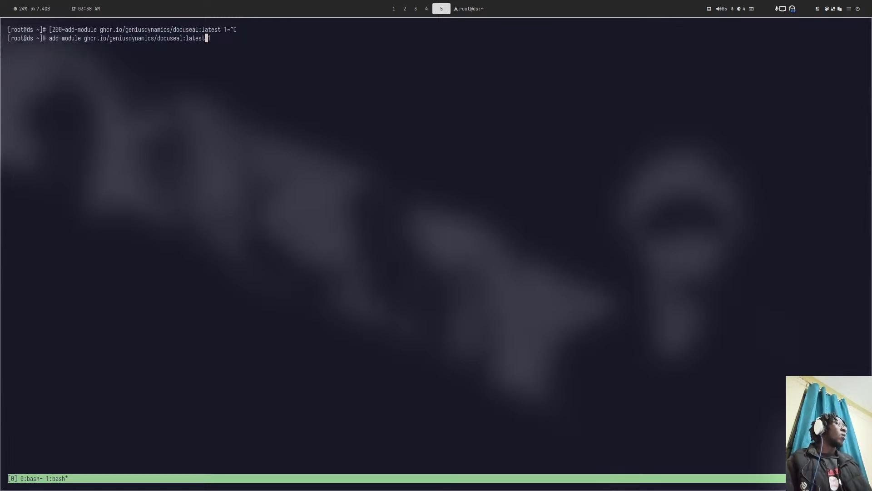
key("BackSpace")
key("BackSpace")
key("BackSpace")
key("BackSpace")
key("BackSpace")
key("BackSpace")
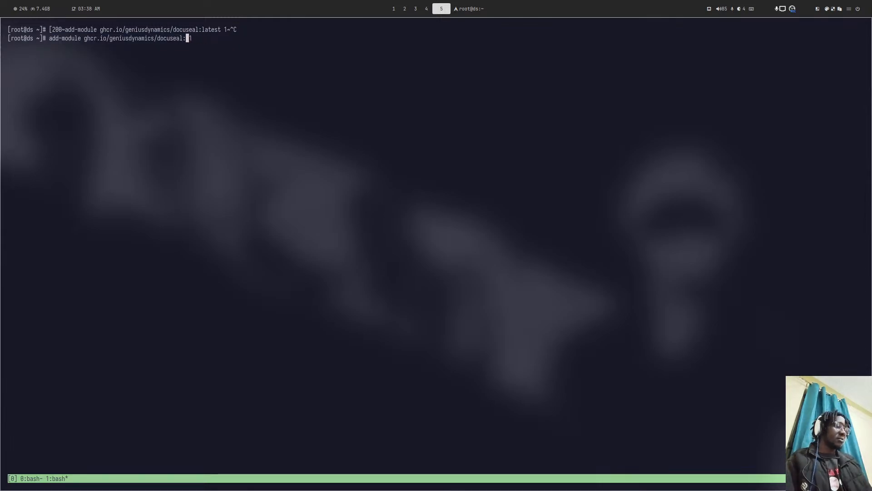
type("dev")
key("Return")
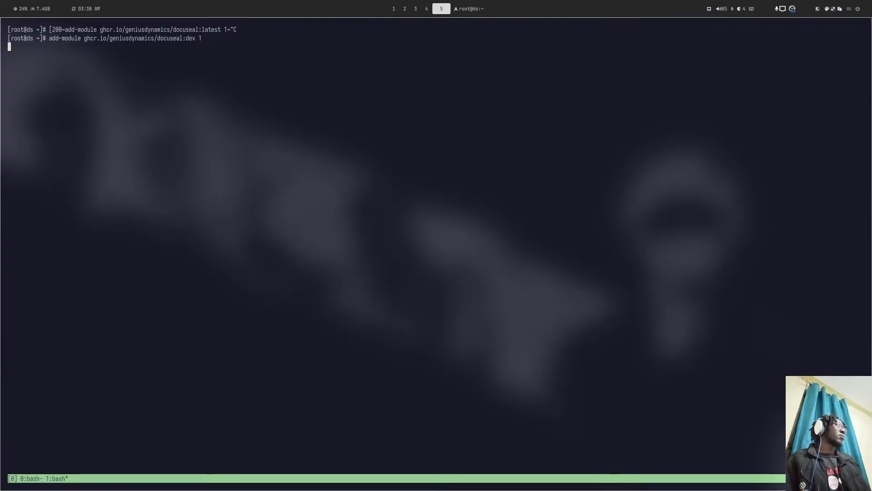
key("super+4")
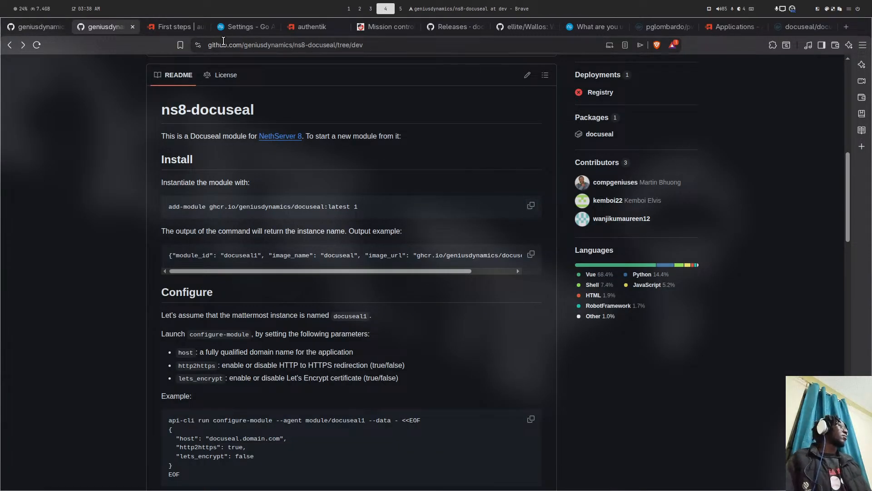
left_click(245, 26)
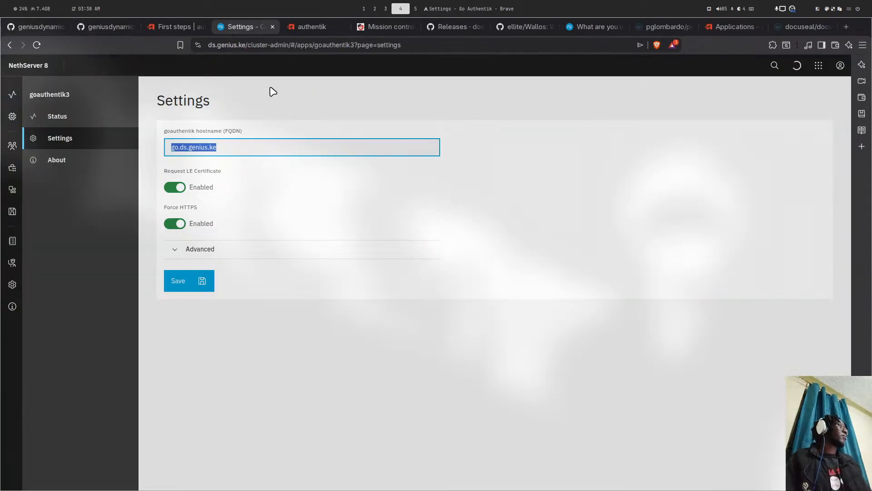
left_click(306, 27)
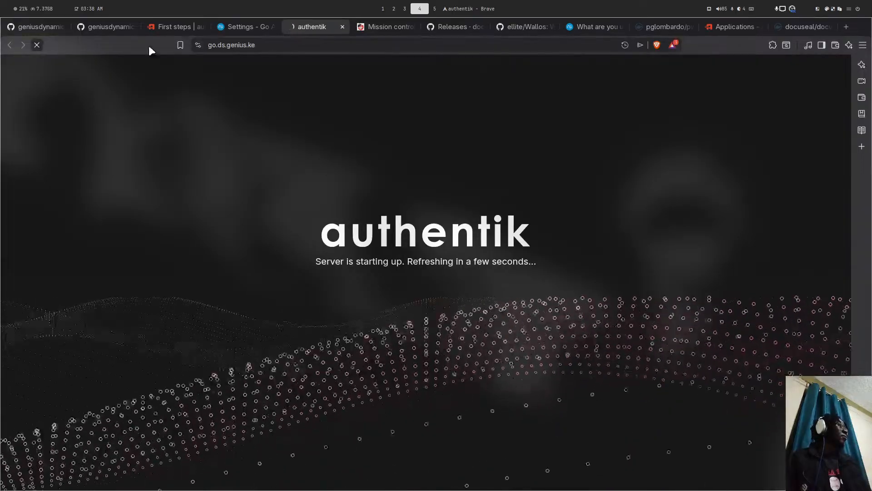
left_click(152, 31)
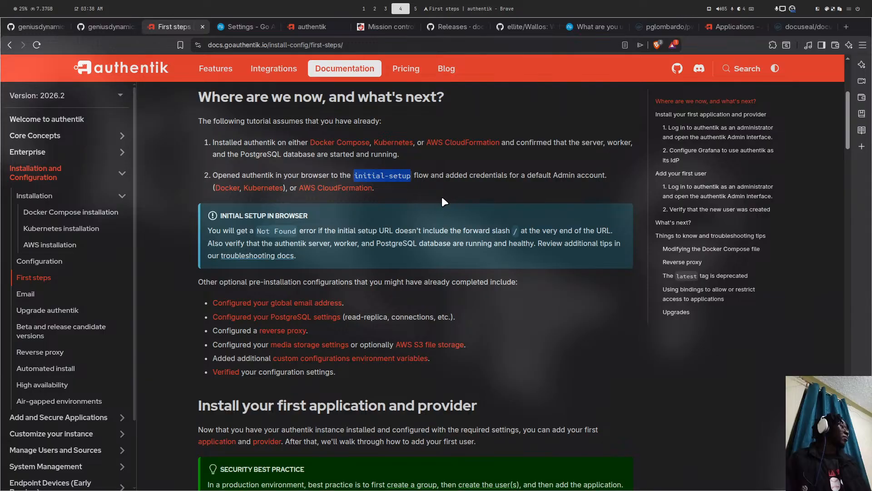
left_click(231, 21)
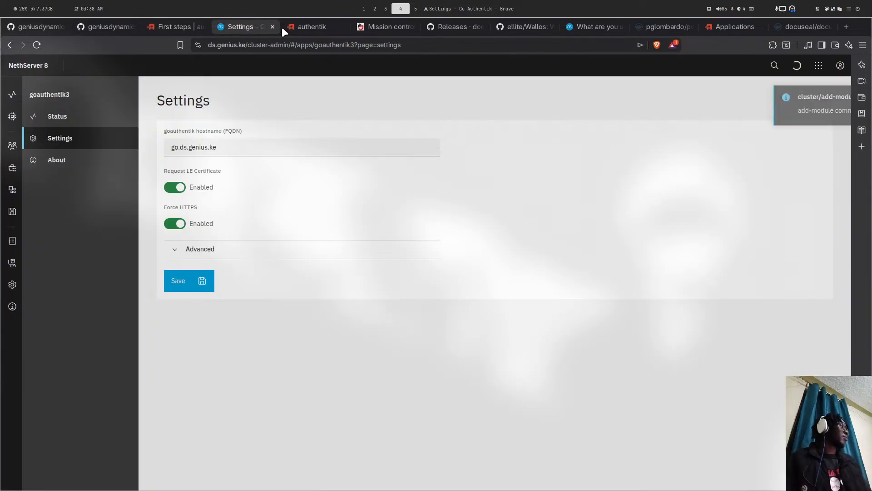
left_click(307, 26)
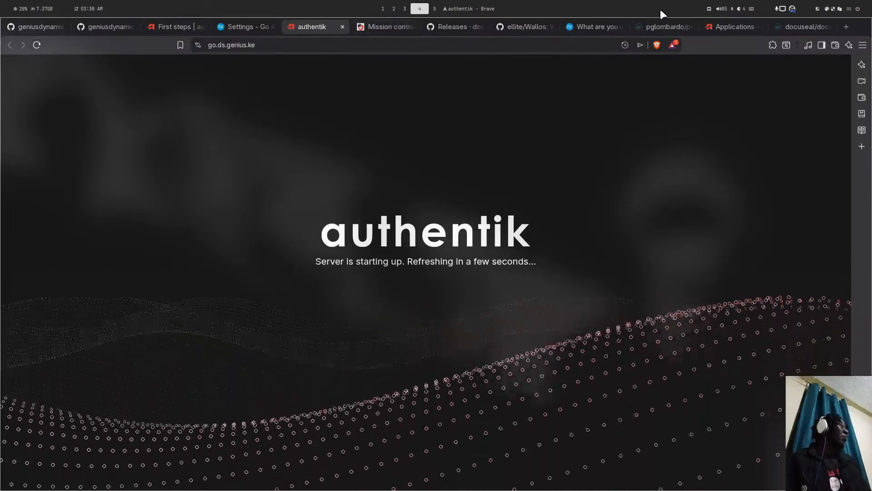
left_click(255, 22)
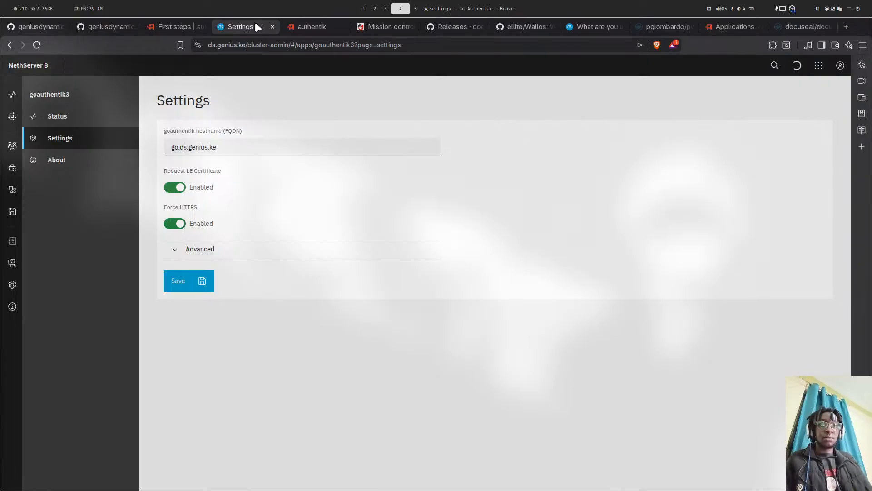
key("super+2")
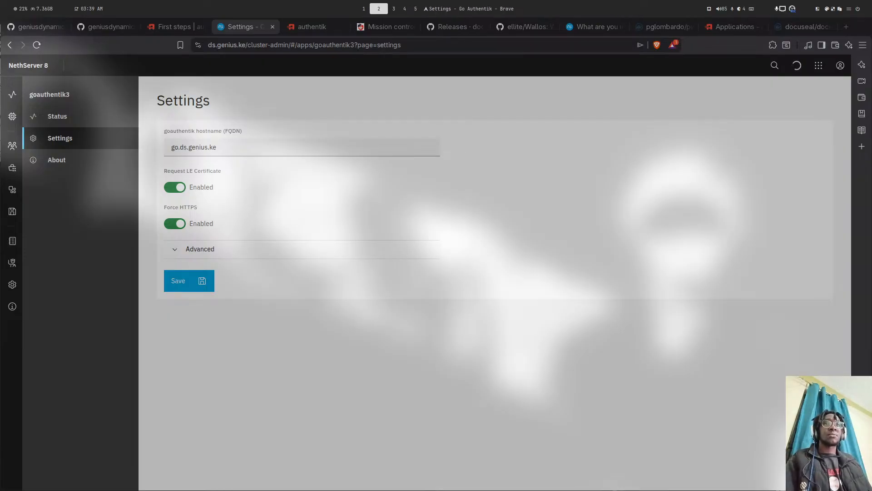
key("super+3")
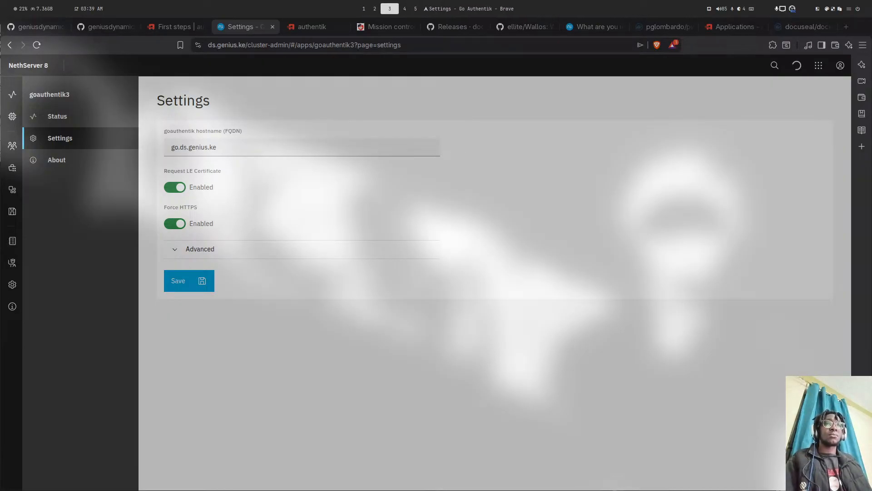
key("super+2")
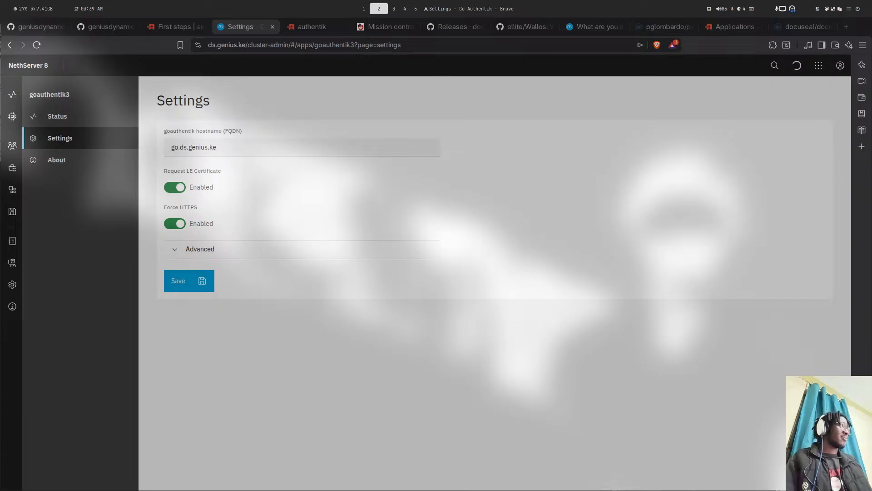
key("super+5")
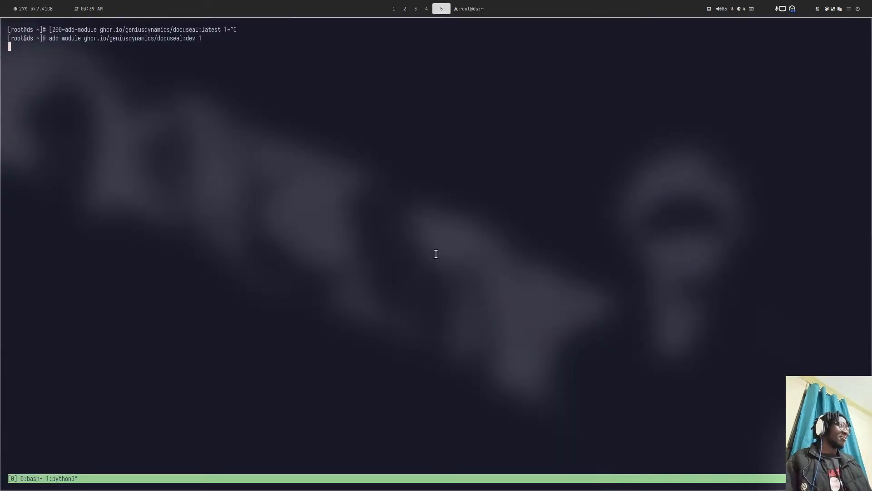
key("super+4")
key("super+5")
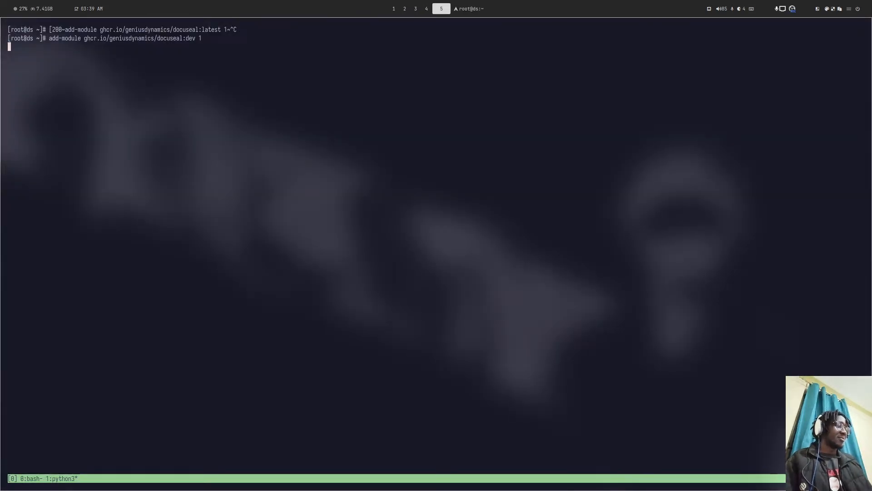
key("ctrl+b")
key("0")
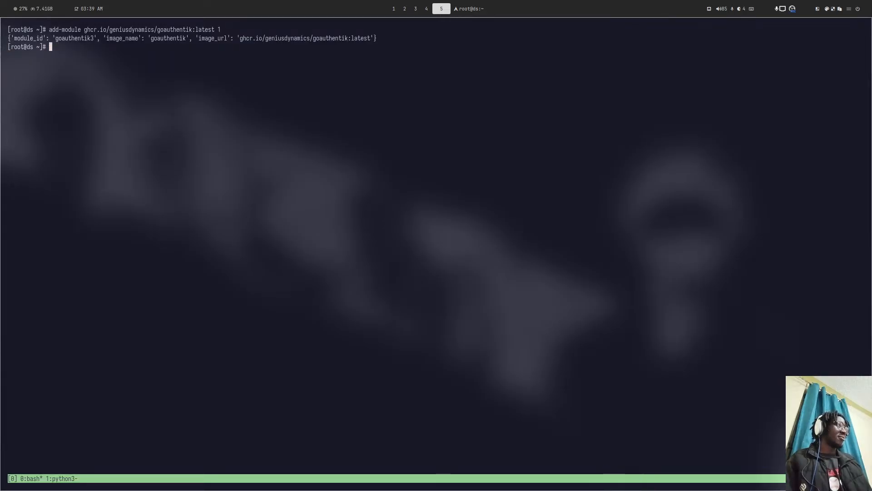
key("super+4")
key("super+1")
key("super+4")
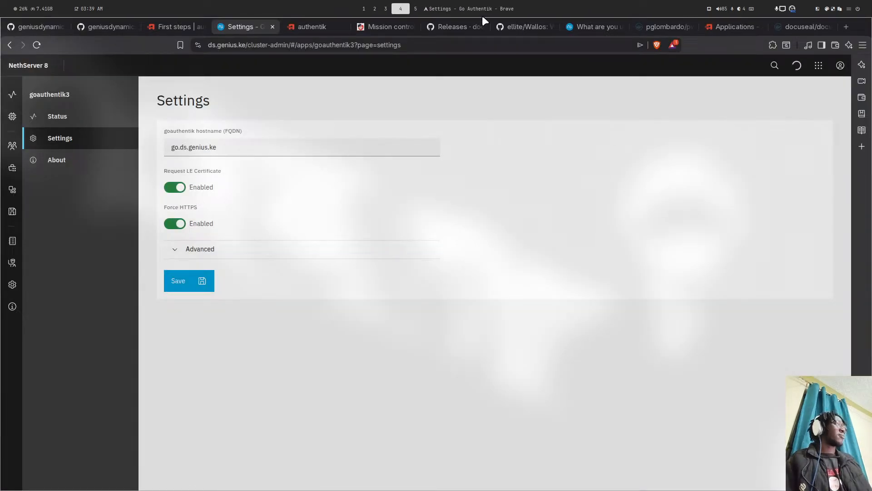
- Open the docuseal/docuseal image overview on Docker Hub and scroll through it
left_click(794, 26)
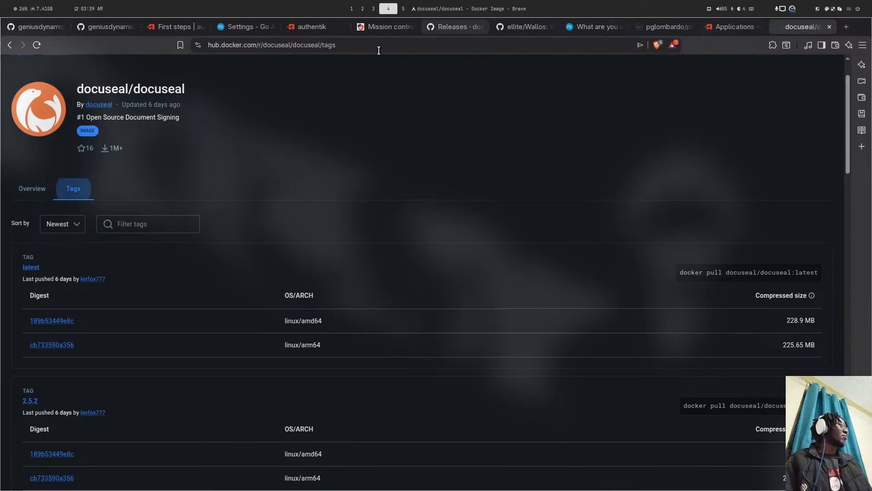
left_click(36, 193)
scroll(121, 191, "down", 1)
scroll(121, 191, "down", 2)
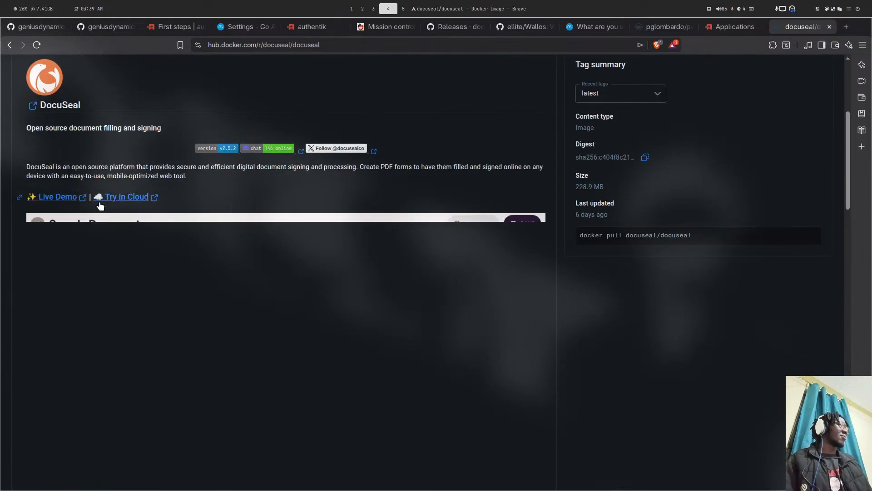
- Check the other workspaces and the running docuseal:dev installation in tmux window 1
key("super+2")
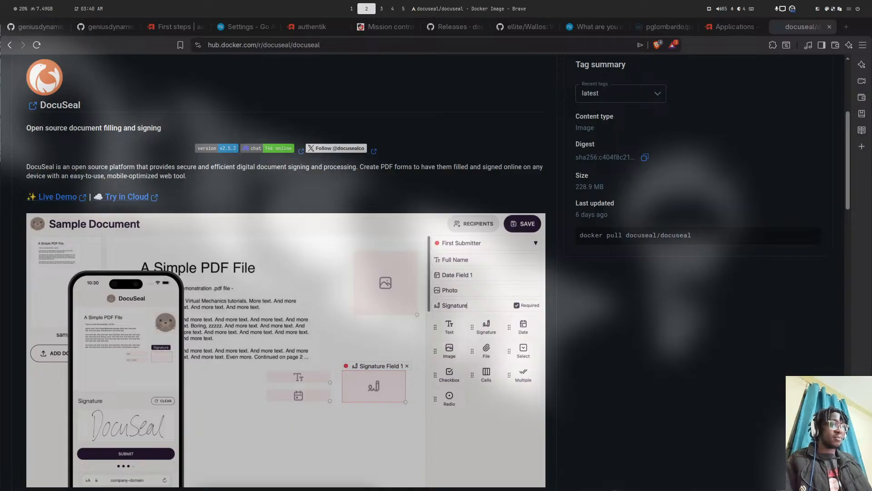
key("super+3")
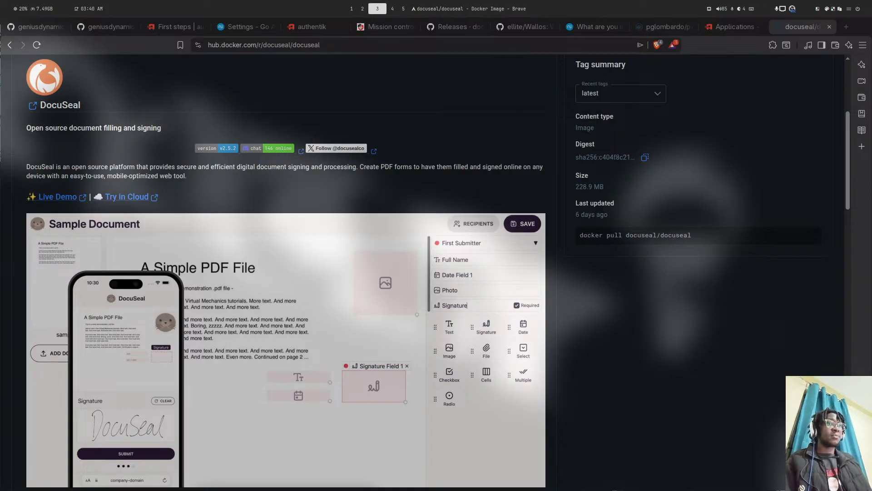
key("super+4")
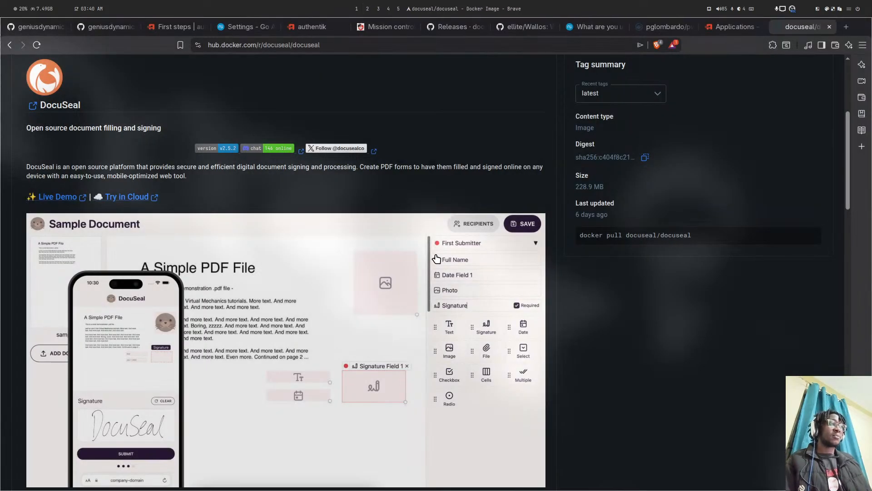
key("super+5")
key("super+4")
key("super+3")
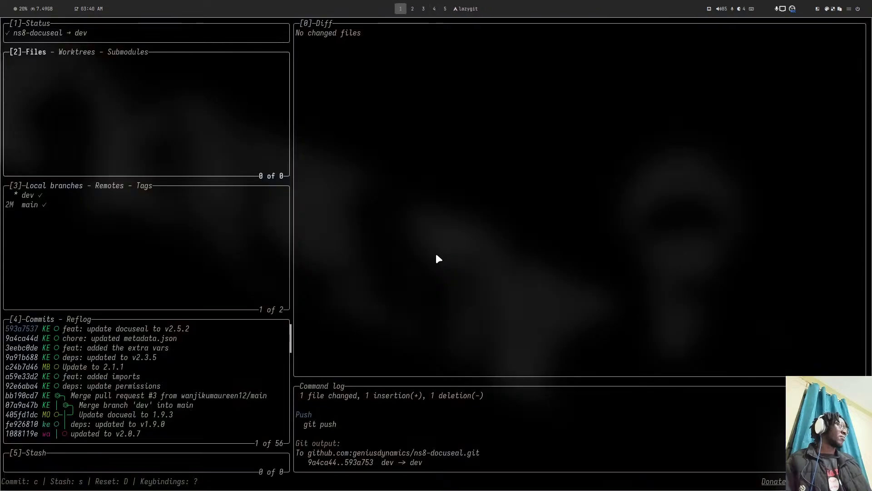
key("super+4")
key("super+5")
key("super+3")
key("super+4")
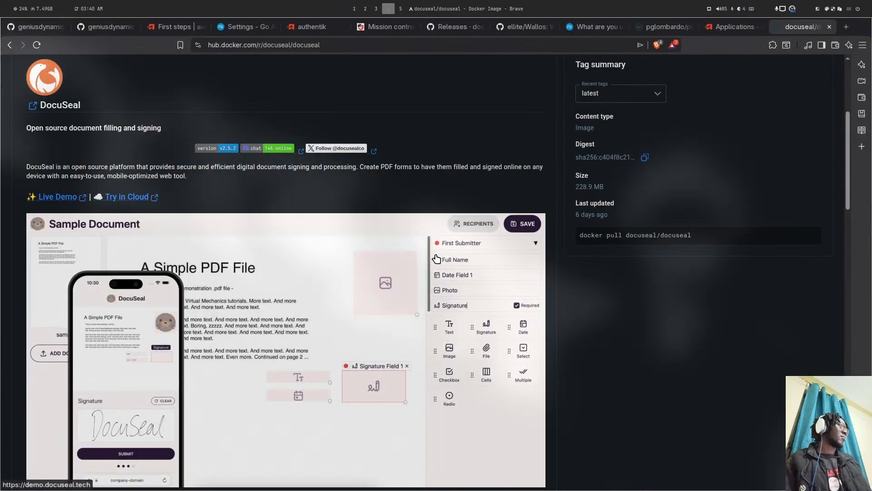
key("super+5")
key("ctrl+b")
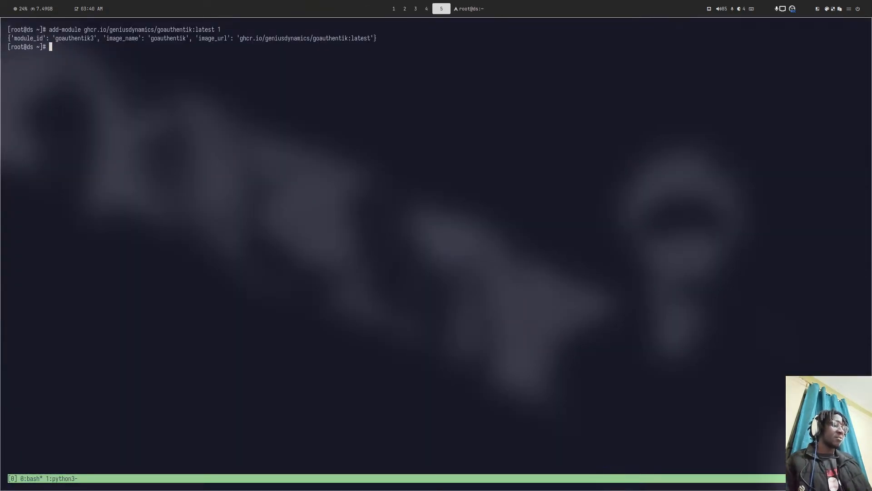
key("1")
key("super+4")
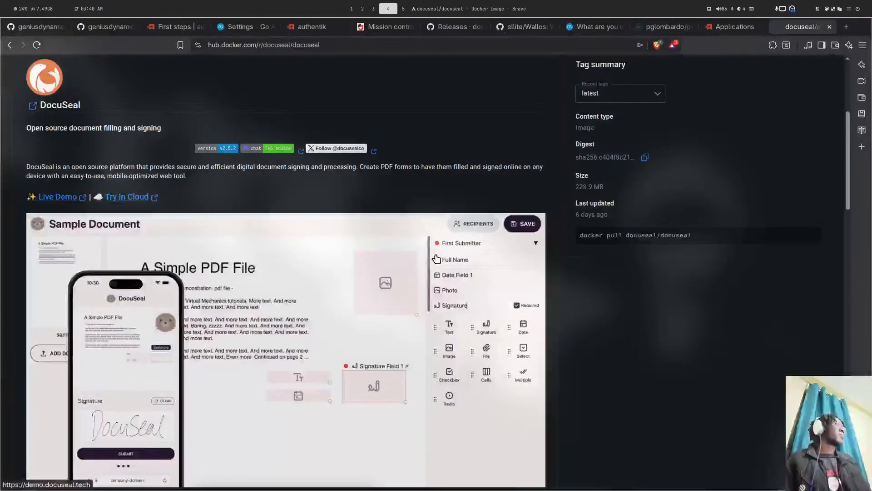
- Flip through the authentik, settings, README and DocuSeal releases tabs, ending on Password Pusher background jobs
left_click(318, 27)
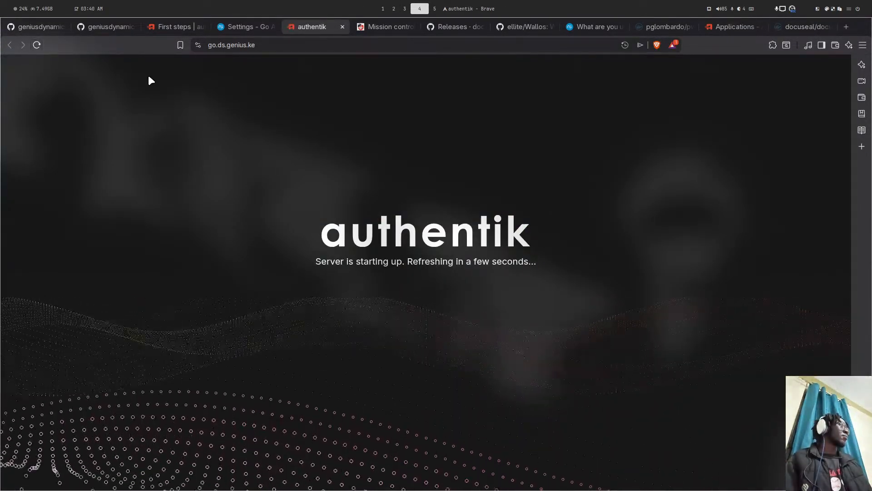
left_click(227, 24)
left_click(171, 23)
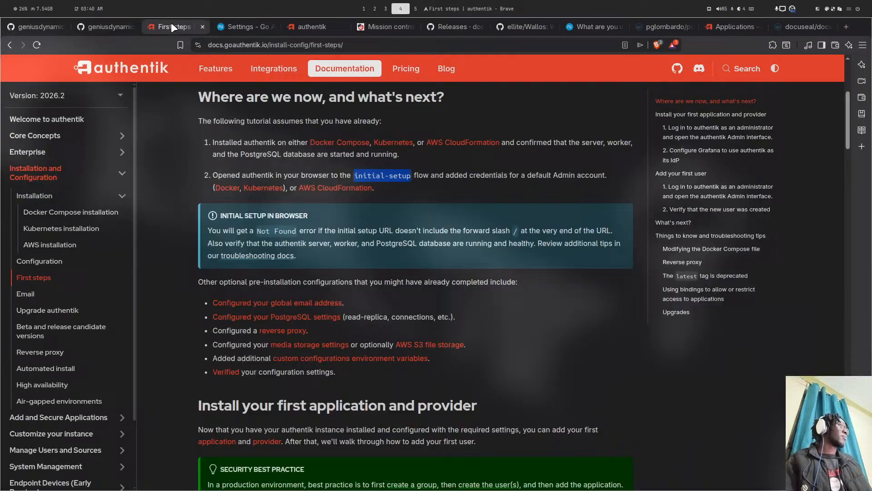
left_click(97, 27)
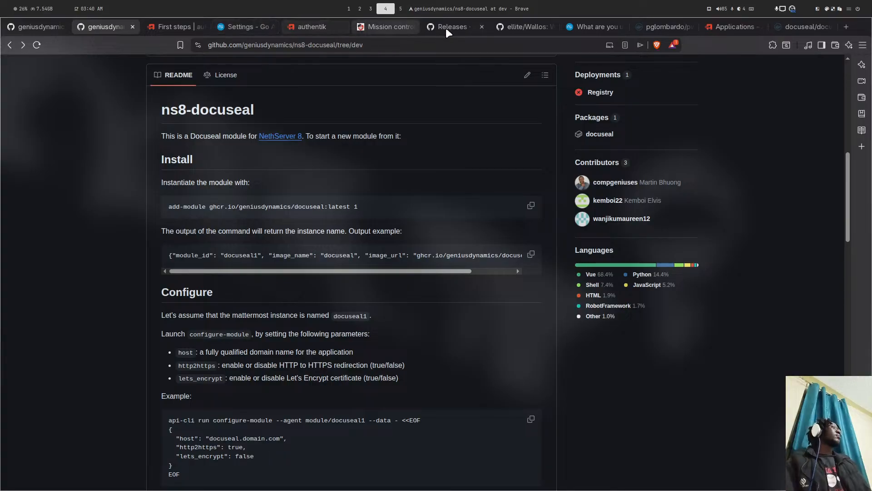
left_click(460, 25)
left_click(365, 25)
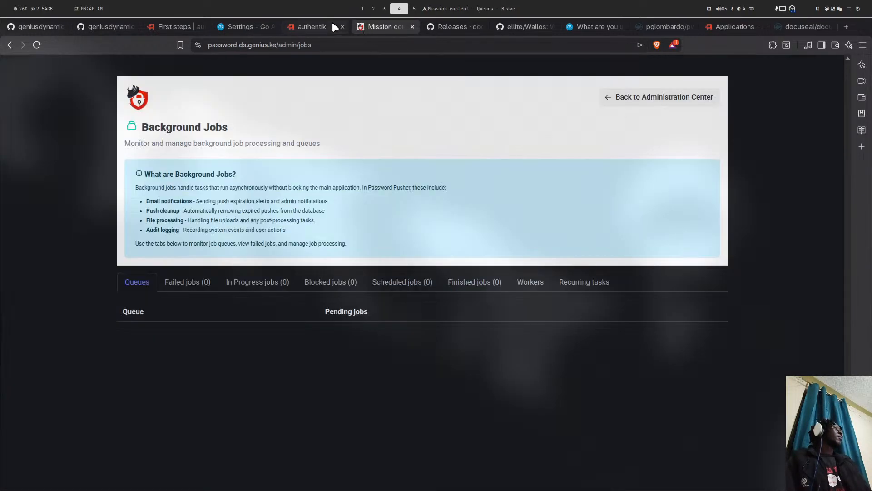
- Switch to the go.ds.genius.ke authentik tab, which still reports the server is starting up
left_click(334, 26)
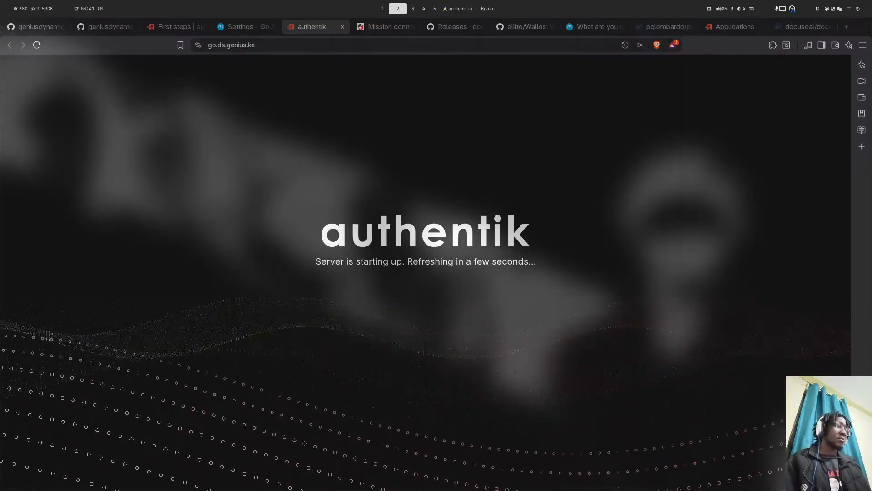
- Enter docu.ds.genius.ke as docuseal2's hostname and enable Let's Encrypt certificate and forced HTTPS
key("super+5")
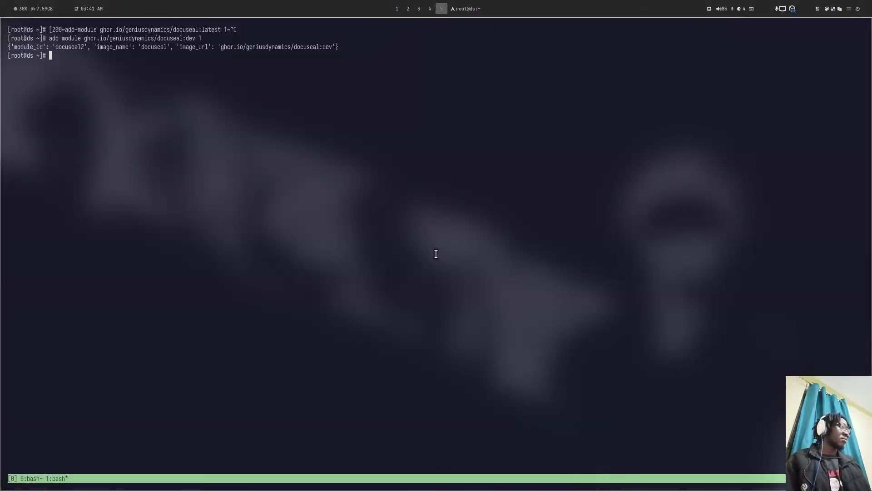
key("super+4")
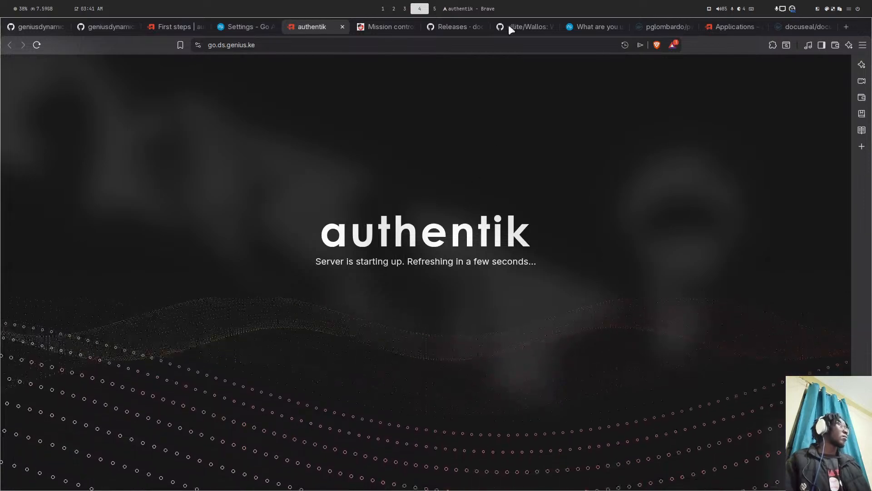
left_click(255, 26)
left_click(650, 125)
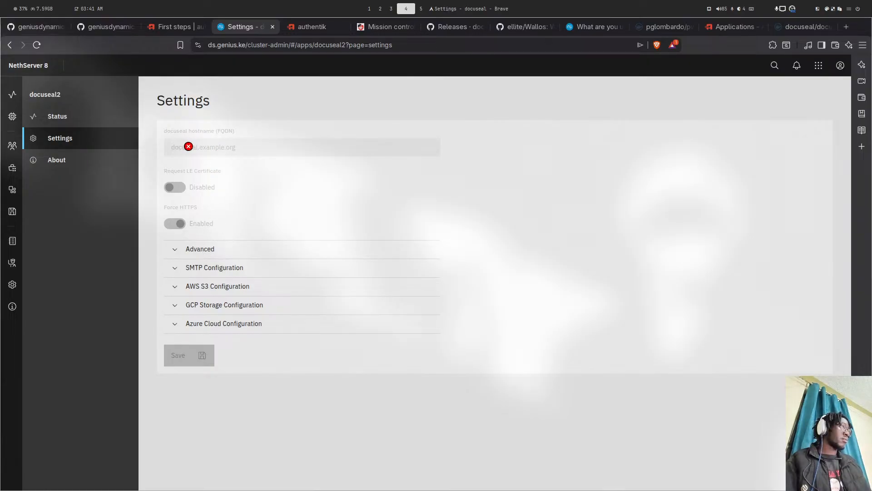
type("docu.ds.genius.ke")
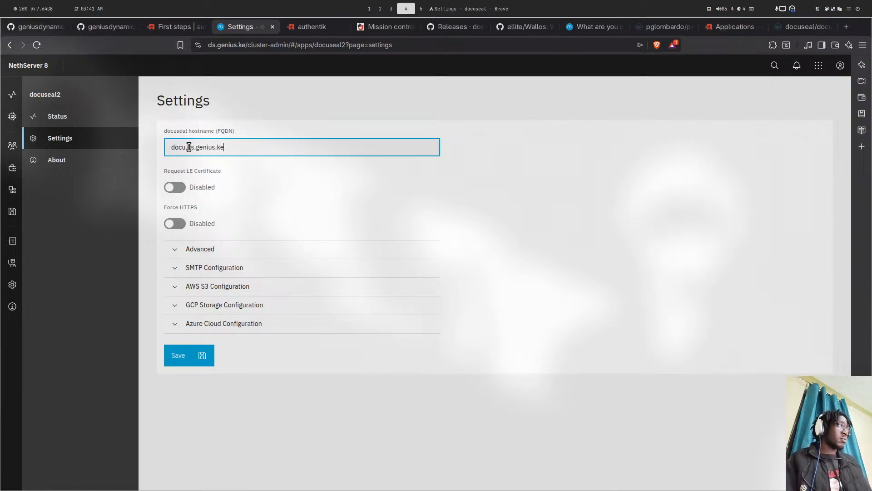
left_click(188, 267)
left_click(188, 267)
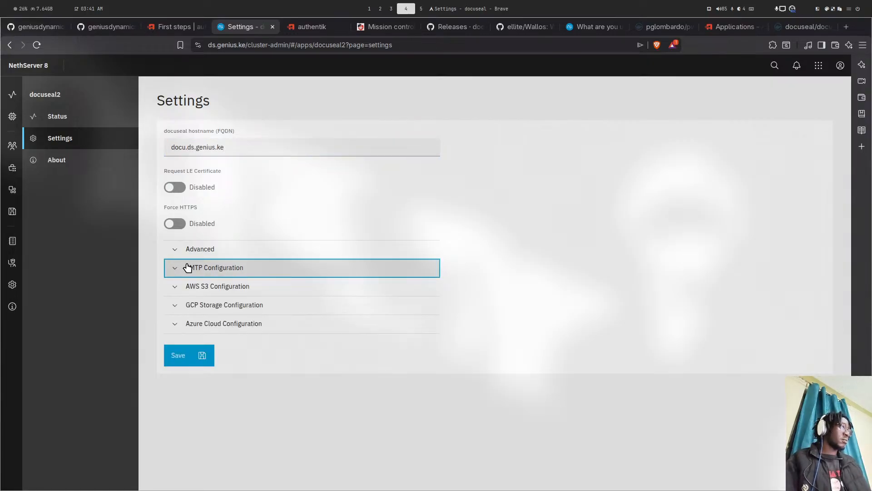
left_click(176, 187)
left_click(176, 224)
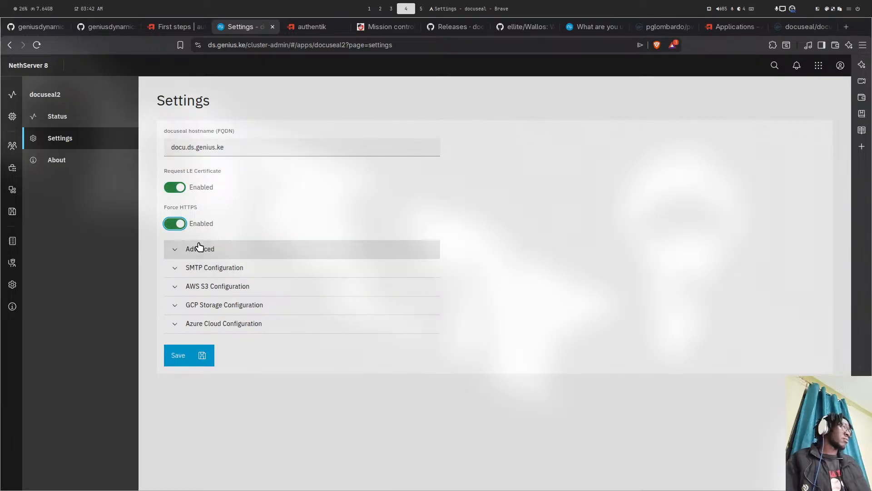
- Review the SMTP section and save the docuseal2 configuration
left_click(204, 271)
left_click(205, 271)
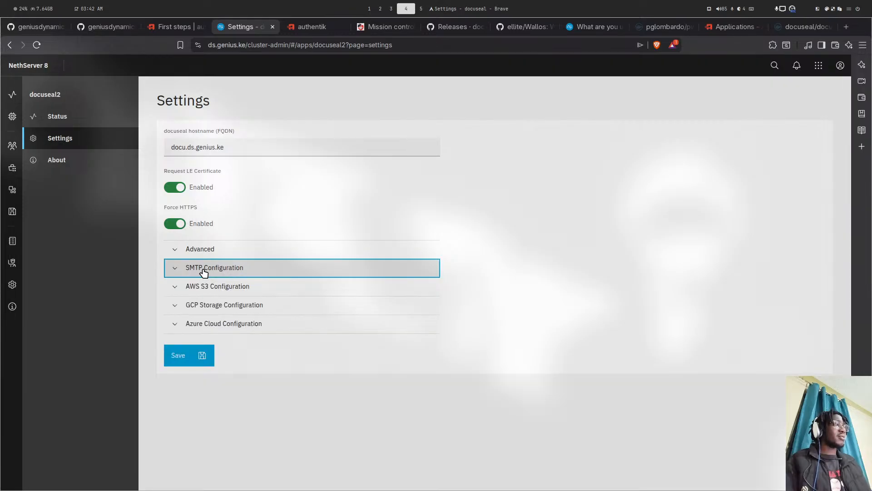
key("super+2")
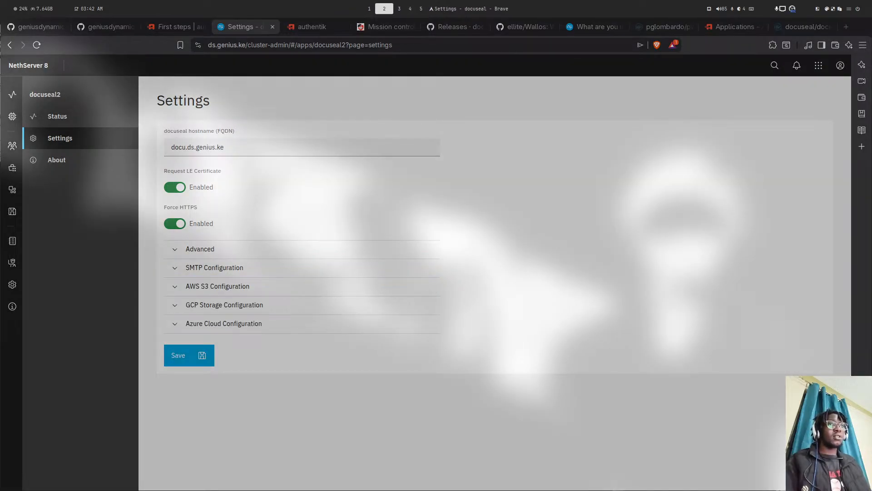
key("super+4")
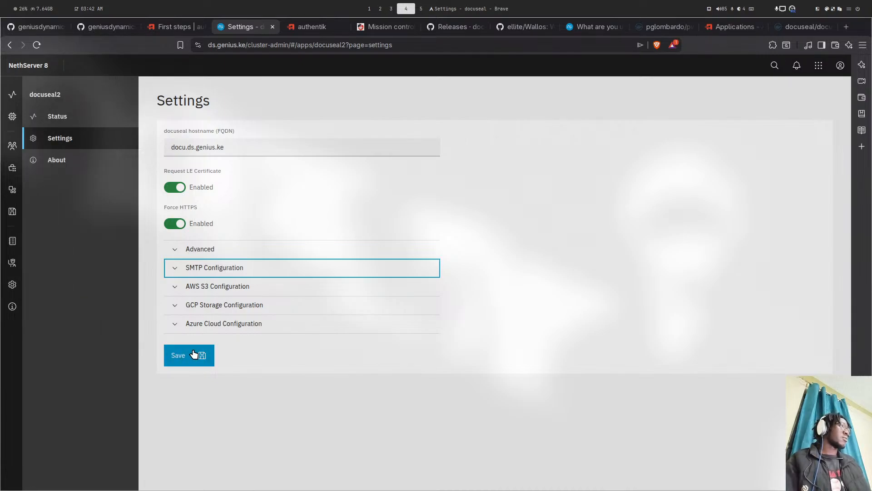
left_click(193, 353)
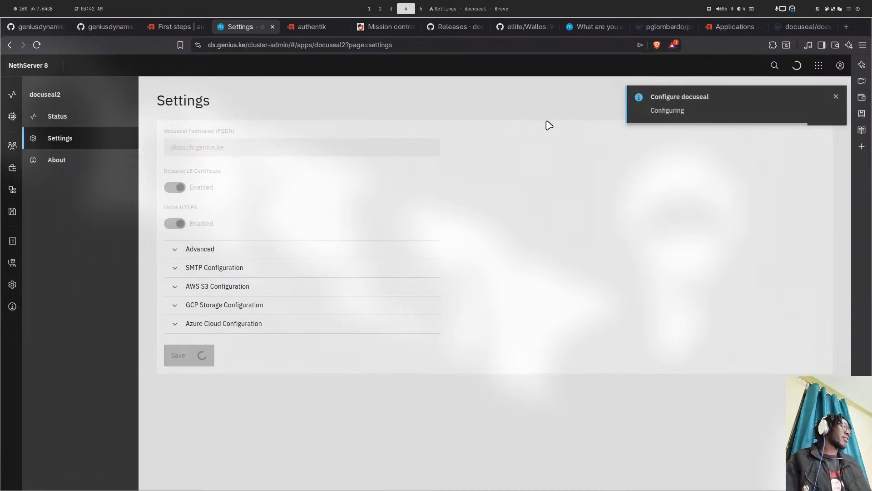
left_click(788, 20)
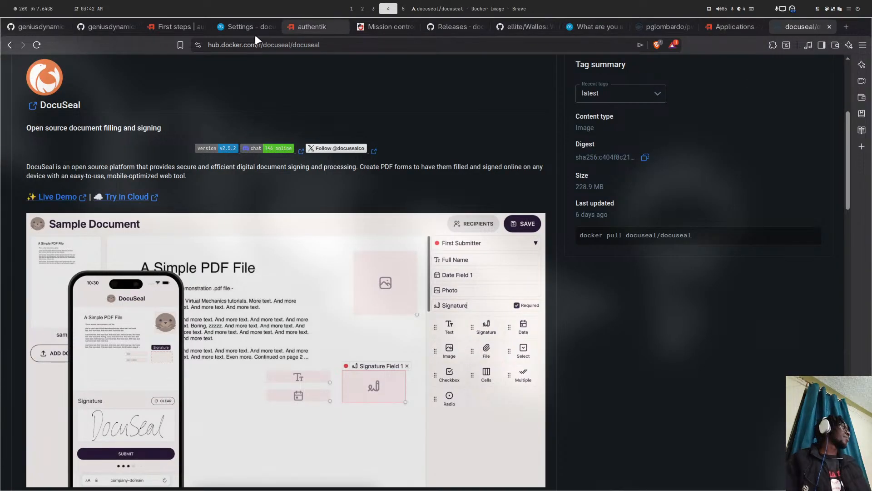
- Return to the authentik site at go.ds.genius.ke, now showing the 'Welcome to authentik!' login page
left_click(291, 27)
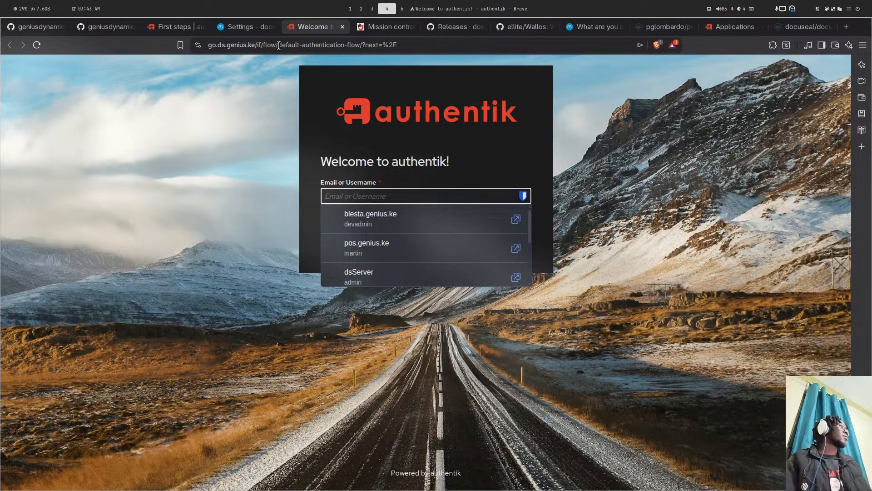
- Try reaching the setup flow by typing 'ini' into the authentik address path
left_click_drag(278, 45, 462, 49)
type("ini")
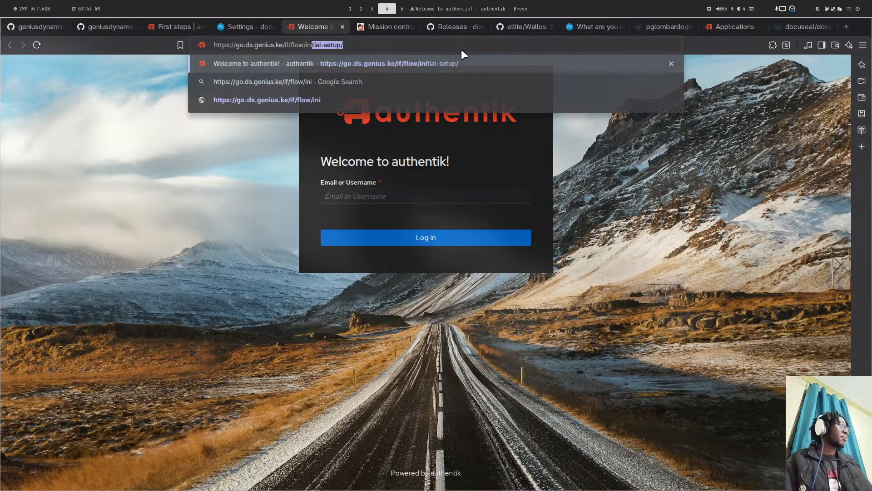
key("Return")
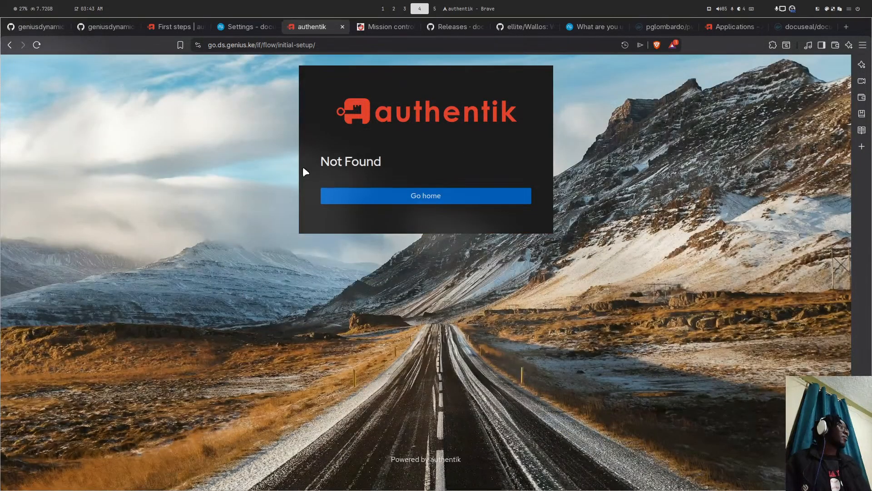
left_click(327, 42)
left_click(336, 41)
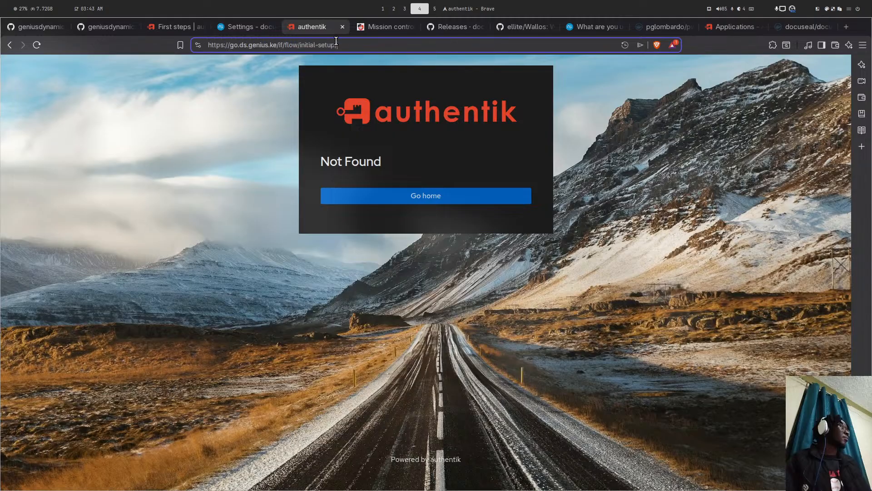
- Copy the /if/flow/initial-setup/ path from the ns8-goauthentik README on GitHub
left_click(102, 27)
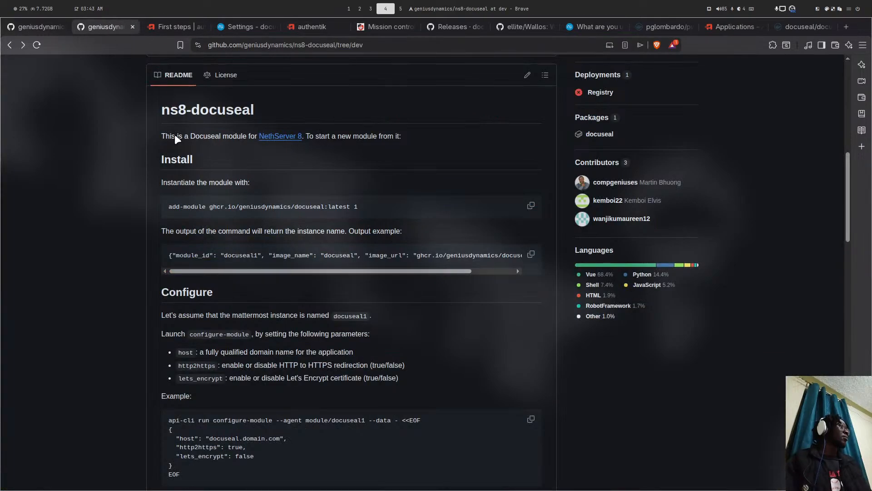
key("ctrl+shift+Tab")
scroll(336, 203, "up", 4)
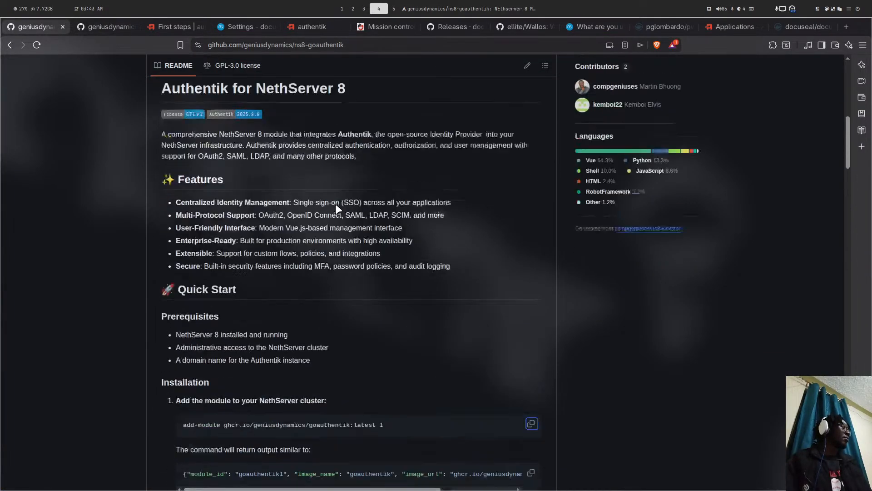
scroll(367, 181, "down", 10)
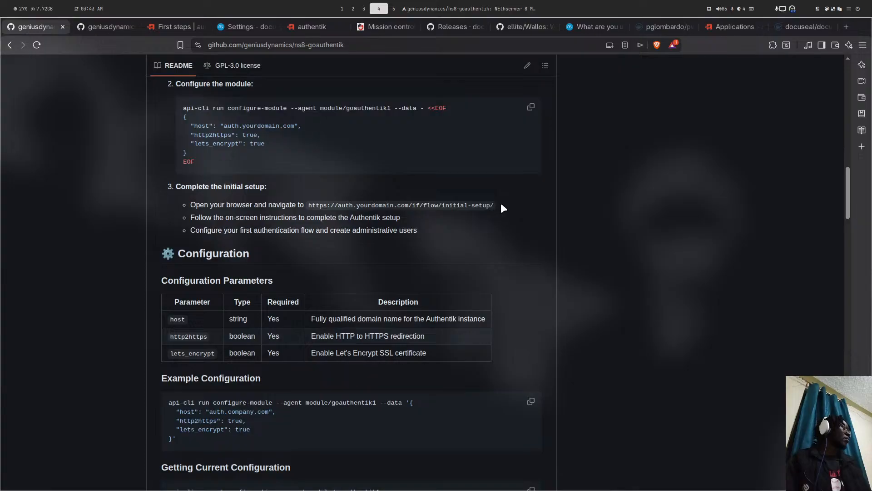
left_click_drag(495, 205, 409, 205)
right_click(445, 206)
left_click(452, 211)
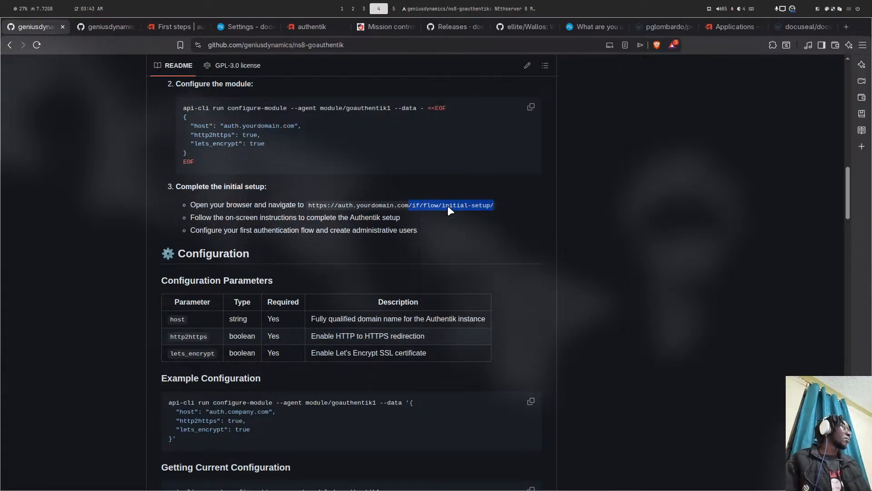
- Replace the authentik address path with /if/flow/initial-setup/ and load it
left_click(309, 32)
left_click_drag(368, 45, 278, 46)
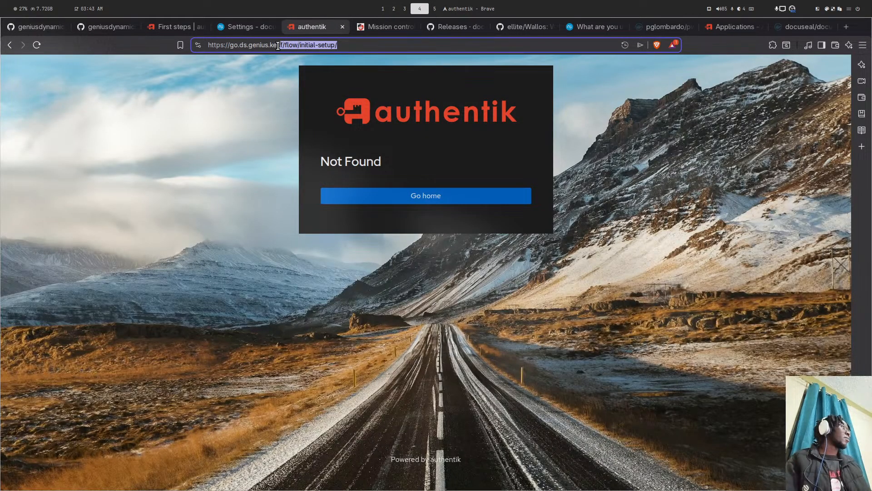
key("ctrl+v")
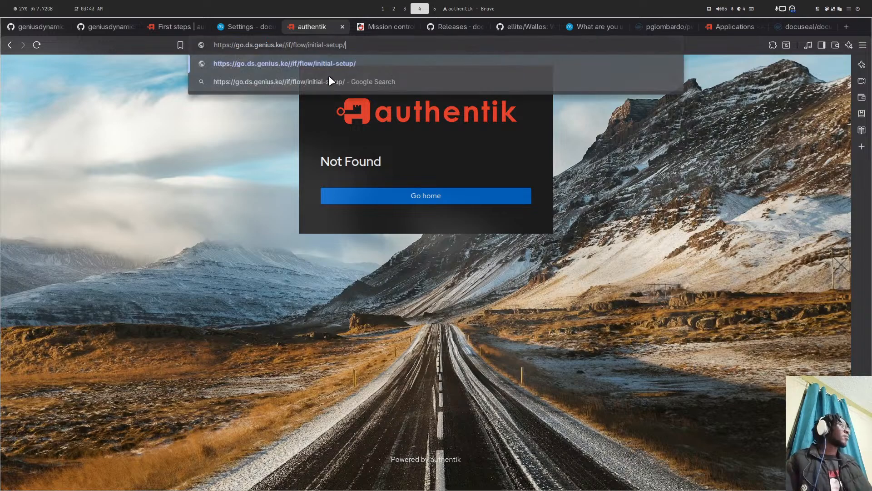
key("Return")
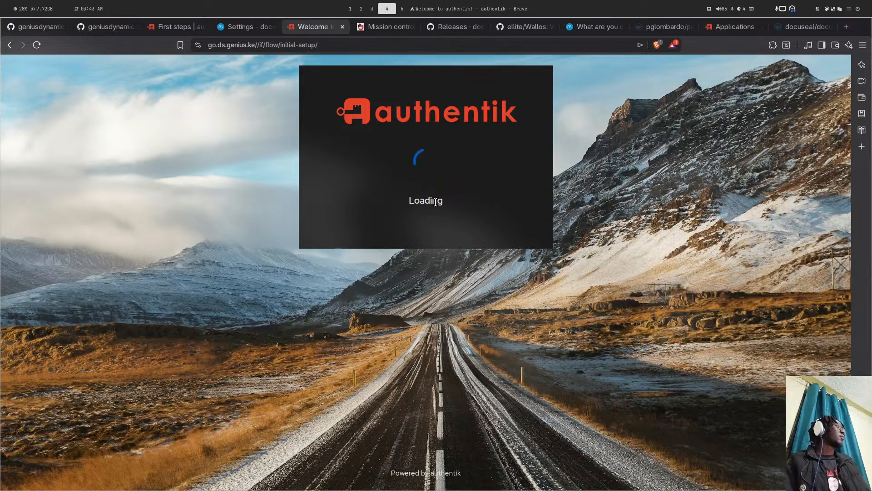
- Enter the admin's e-mail and a password twice, submit, and dismiss the save-login prompt
left_click(350, 219)
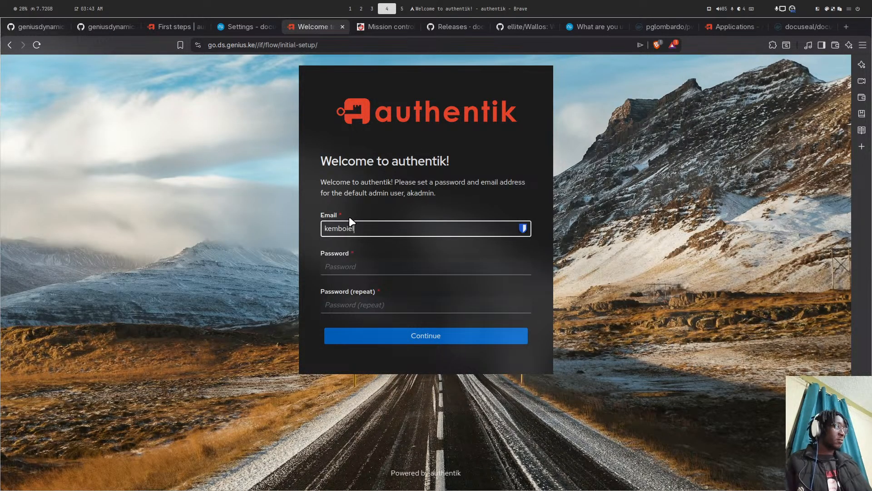
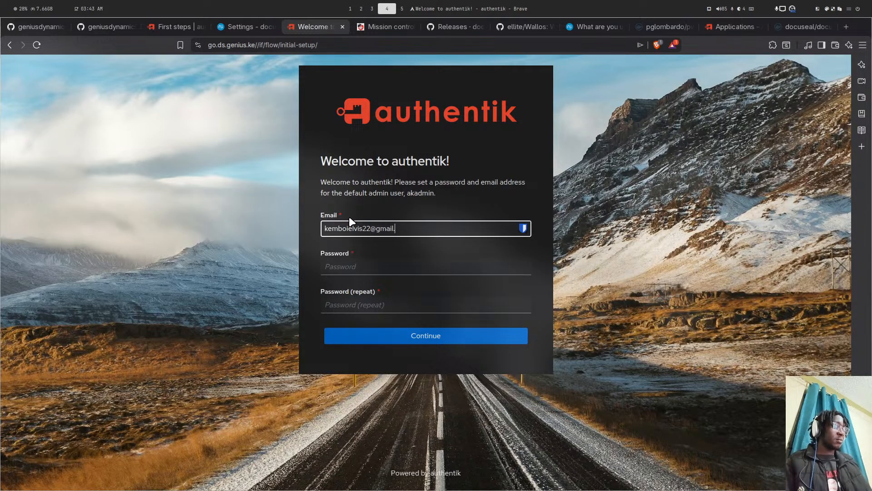
key("Tab")
type("***")
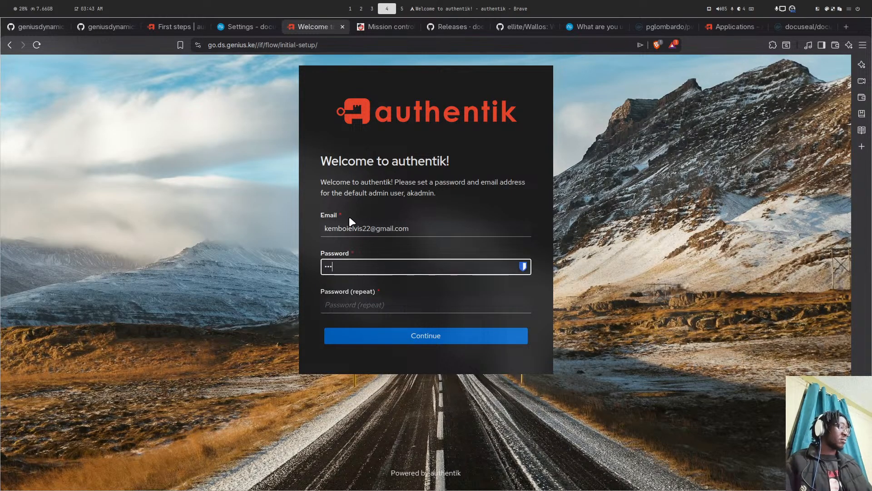
type("*******")
key("Tab")
type("*")
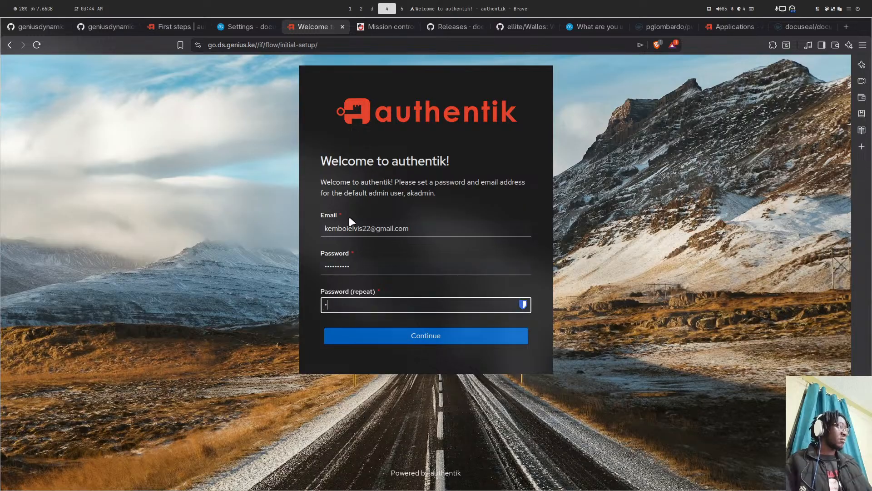
type("**")
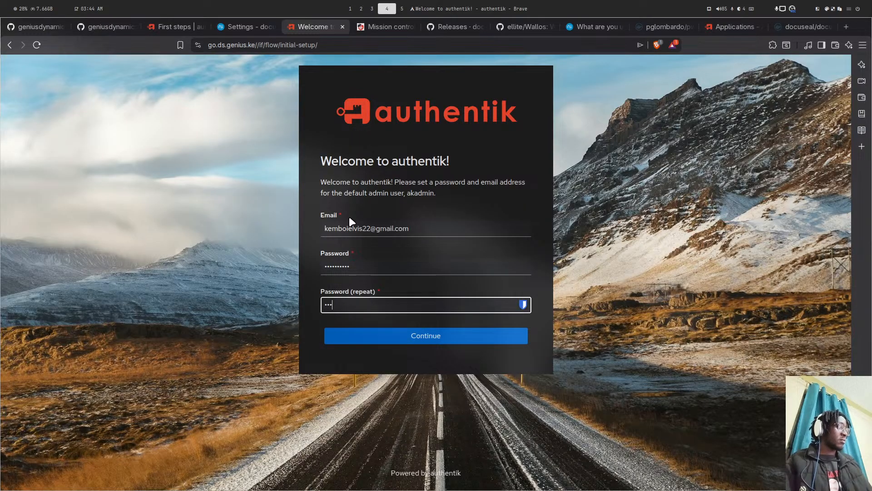
type("*******")
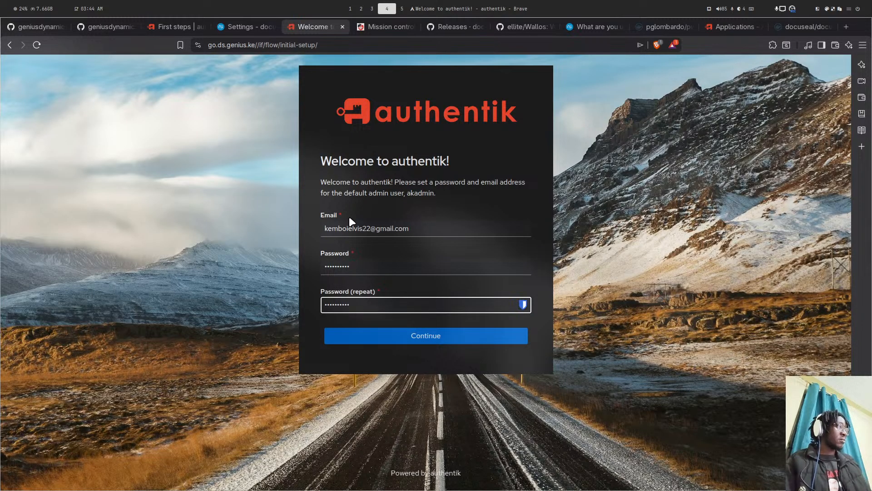
left_click(369, 335)
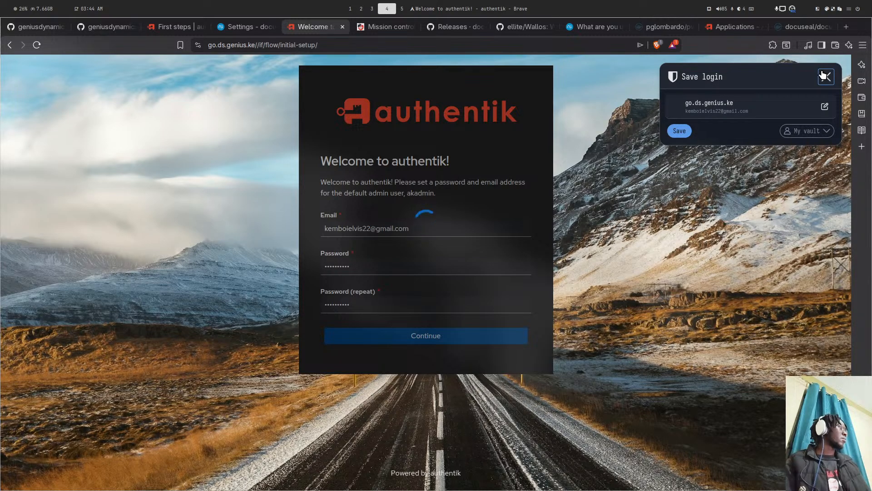
left_click(823, 75)
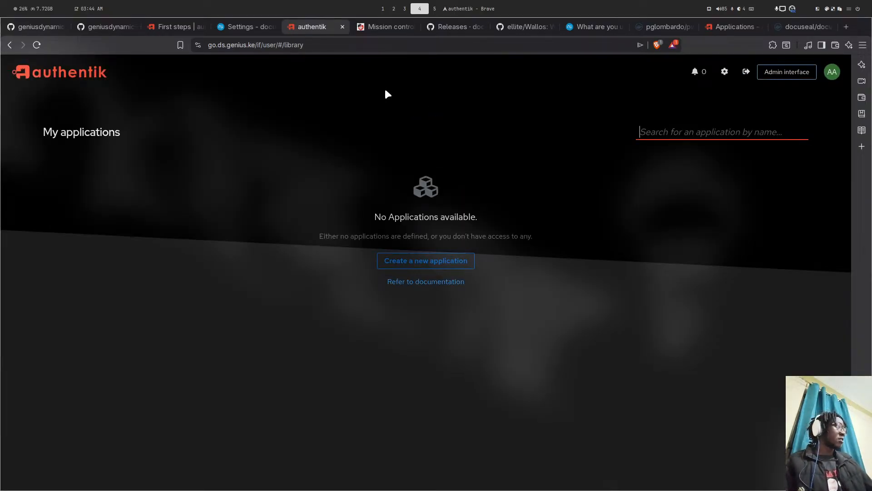
- Cancel a stray new-application wizard, then go to Applications > Providers and click Create
left_click(417, 260)
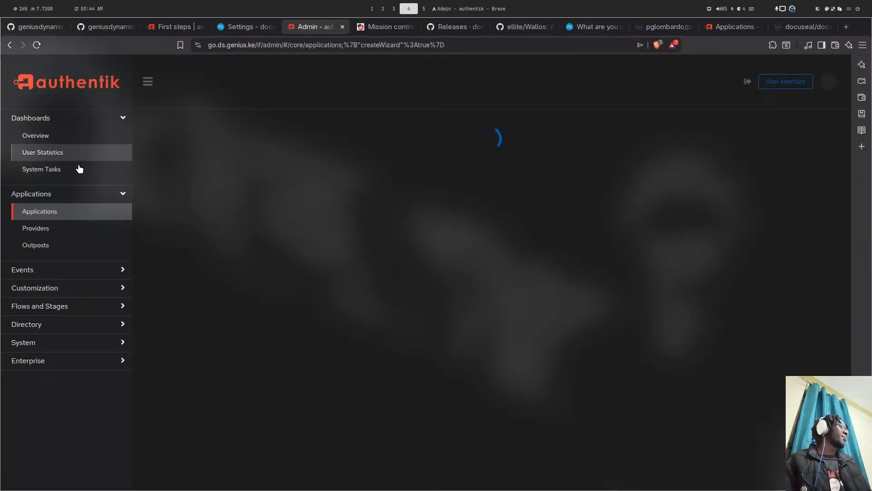
left_click(43, 271)
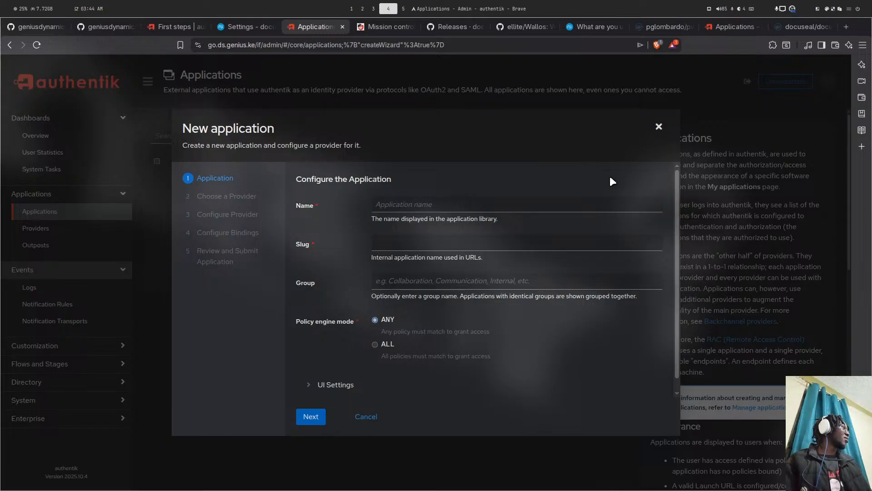
left_click(659, 126)
left_click(798, 87)
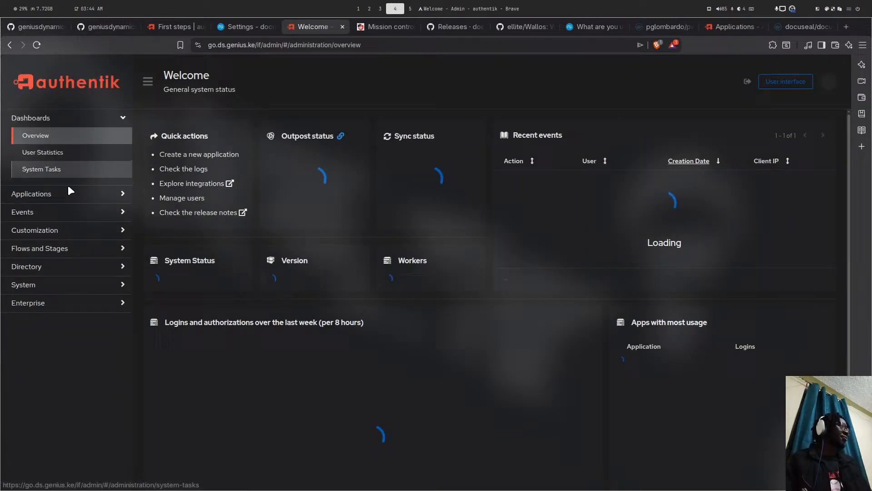
left_click(69, 191)
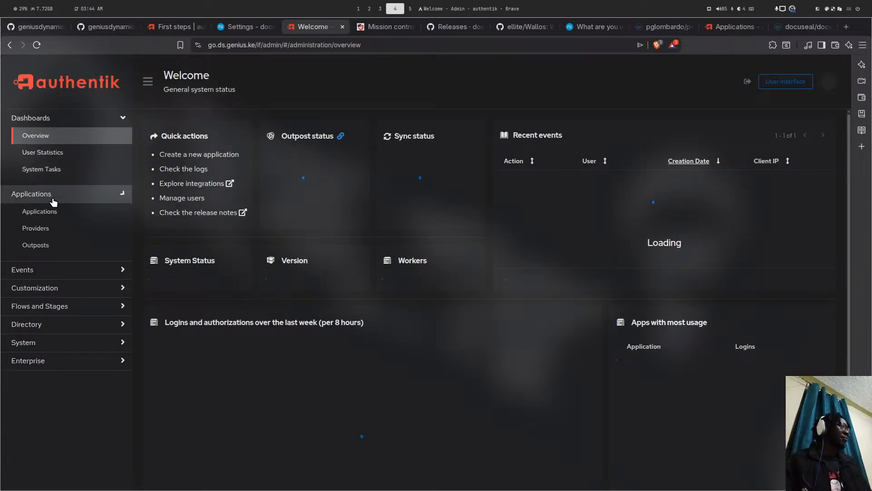
left_click(49, 218)
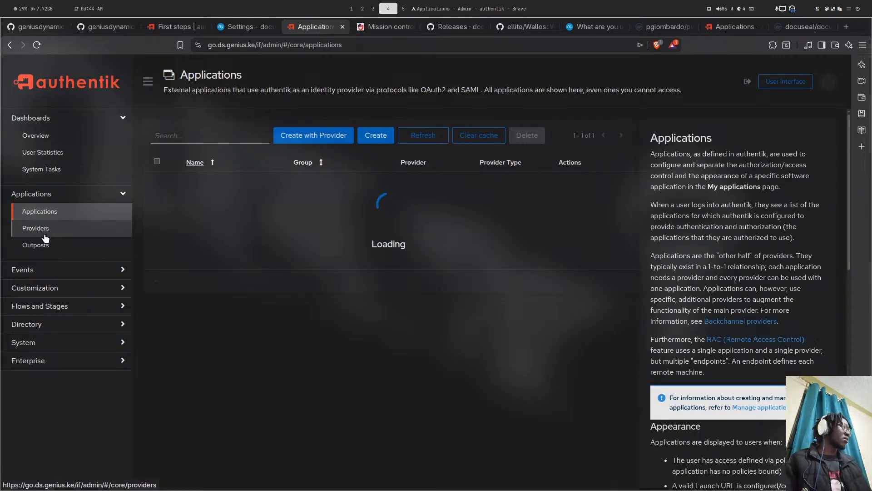
left_click(41, 228)
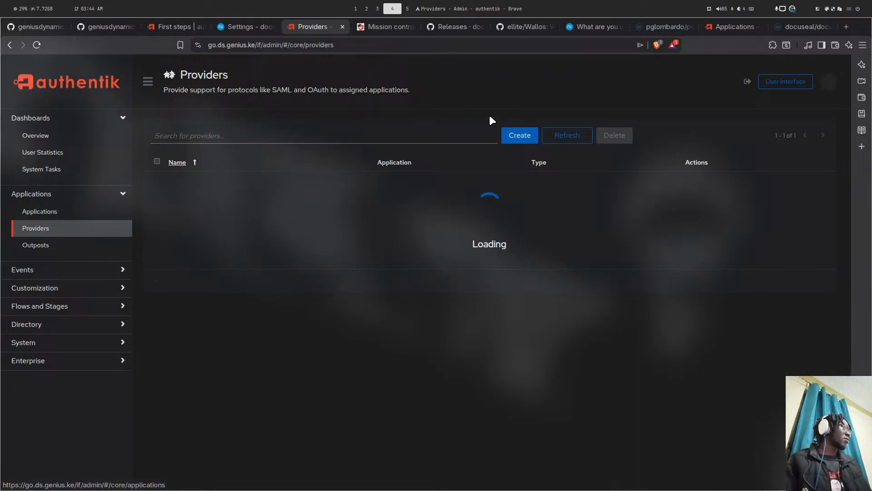
left_click(520, 135)
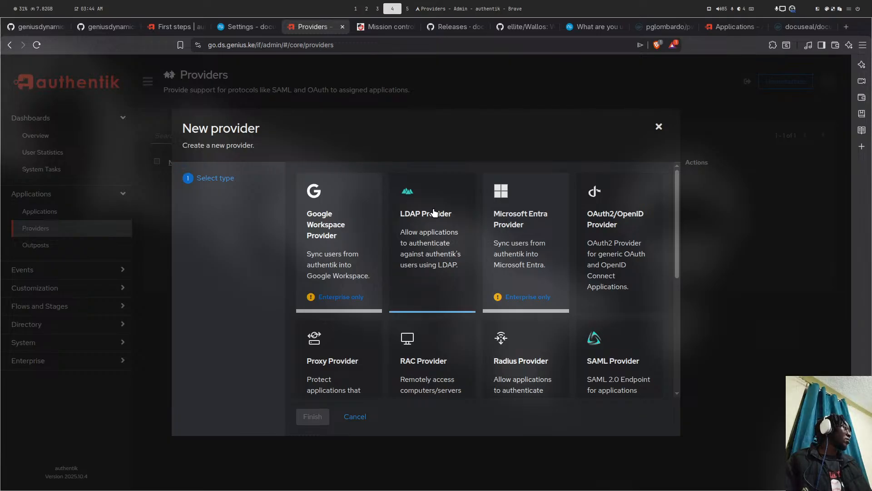
- Look over the LDAP and RAC provider forms before settling on a provider type
left_click(434, 227)
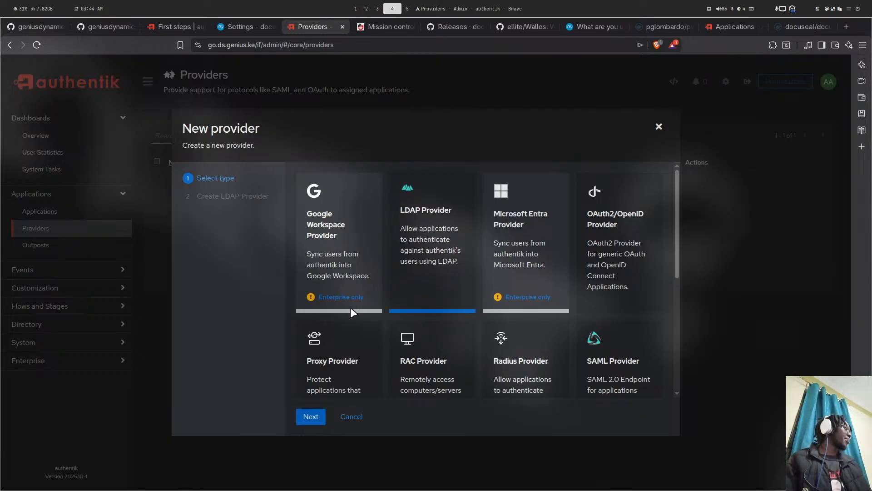
left_click(310, 416)
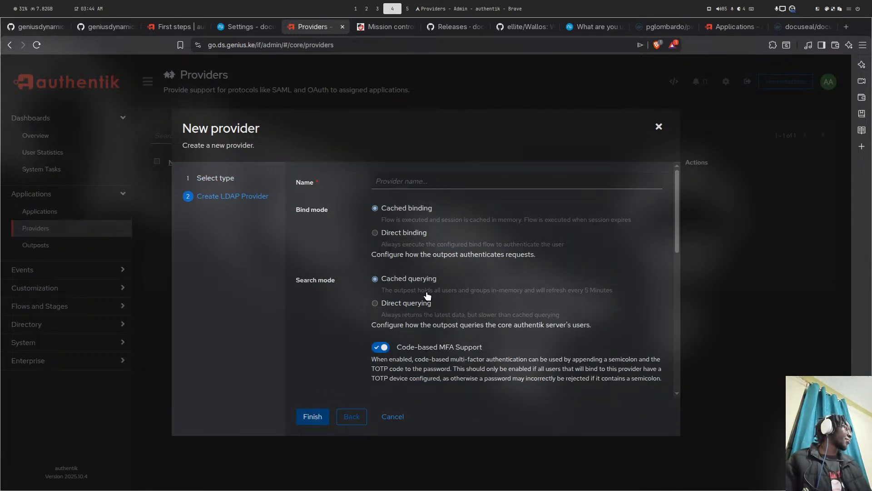
scroll(427, 298, "down", 3)
scroll(428, 296, "down", 5)
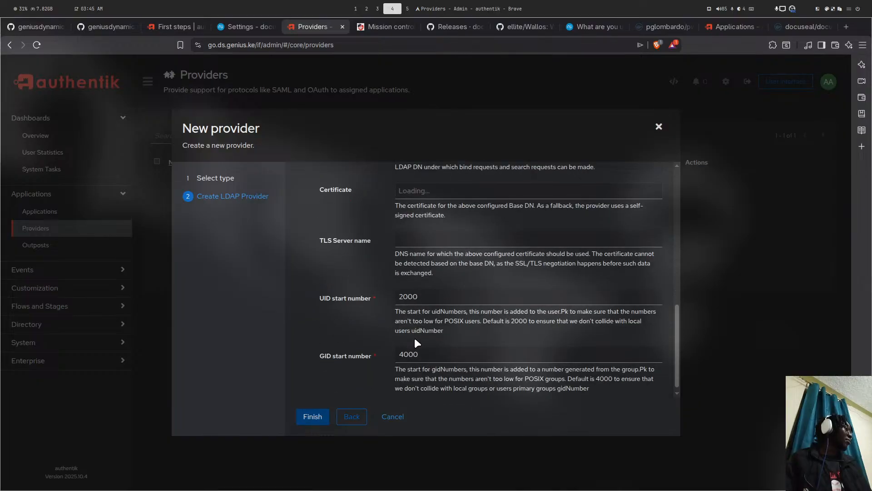
left_click(351, 417)
scroll(499, 282, "up", 5)
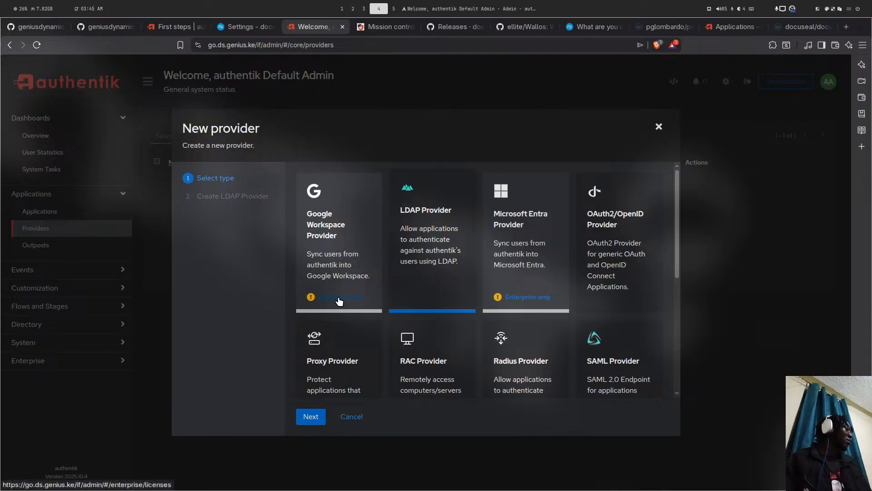
scroll(348, 298, "down", 2)
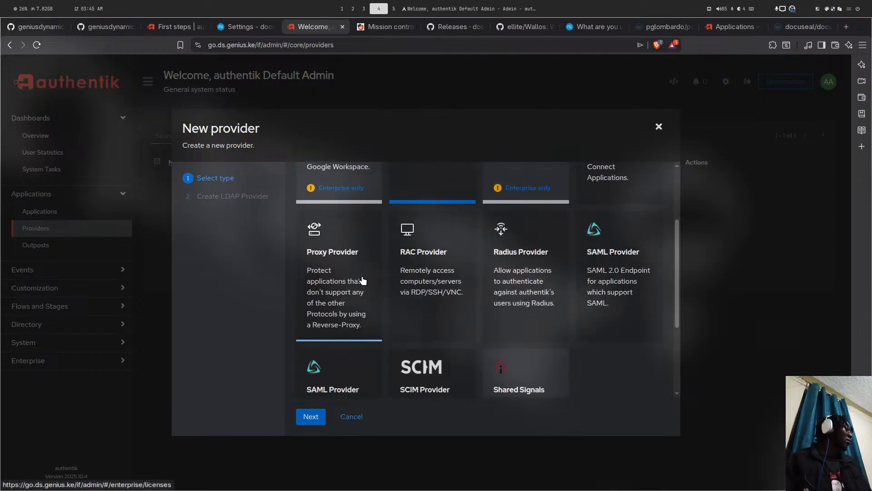
left_click(423, 253)
left_click(309, 416)
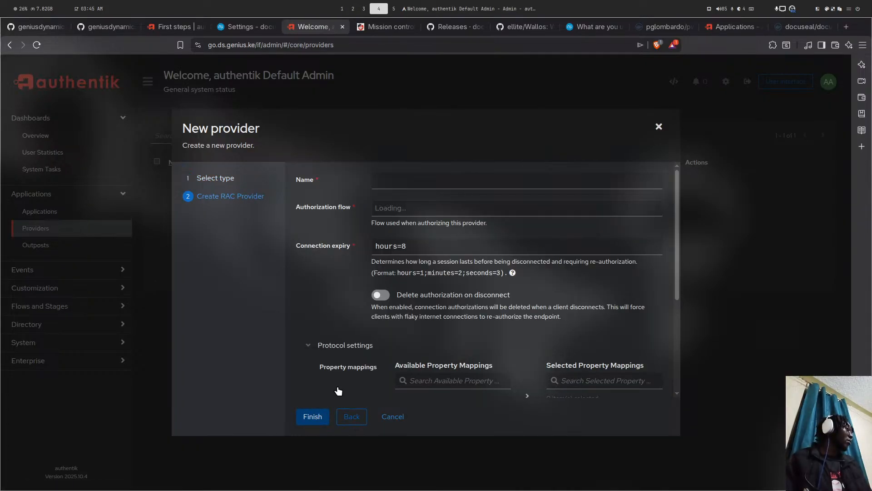
scroll(456, 299, "down", 4)
scroll(460, 297, "up", 4)
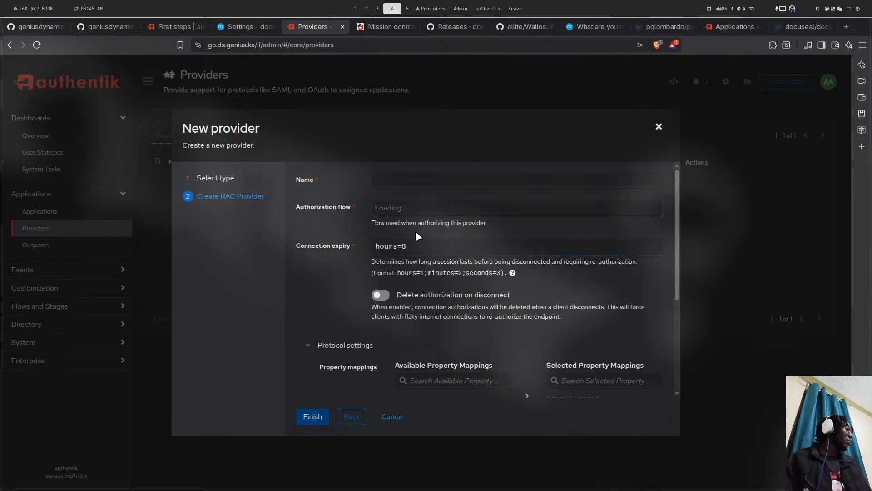
left_click(404, 209)
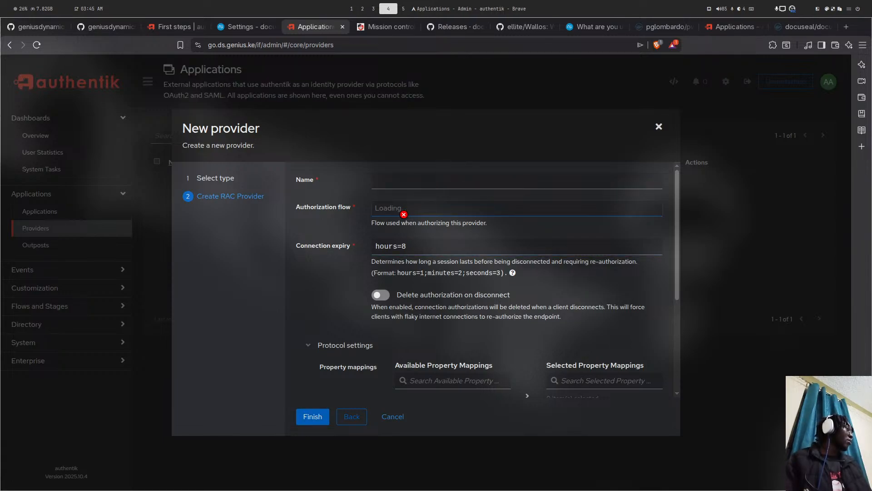
left_click(429, 184)
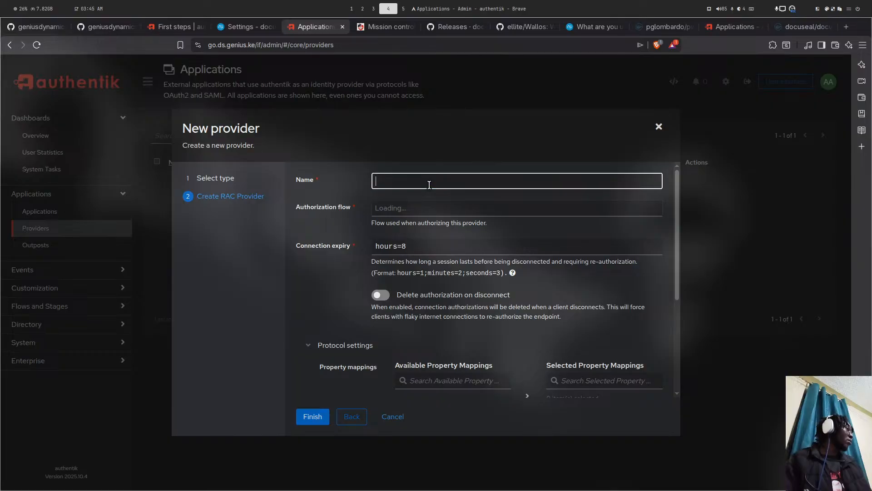
left_click(352, 417)
- Create LDAP provider 'LDAP' with default-authentication-flow bind flow and authentik Self-signed Certificate
left_click(432, 232)
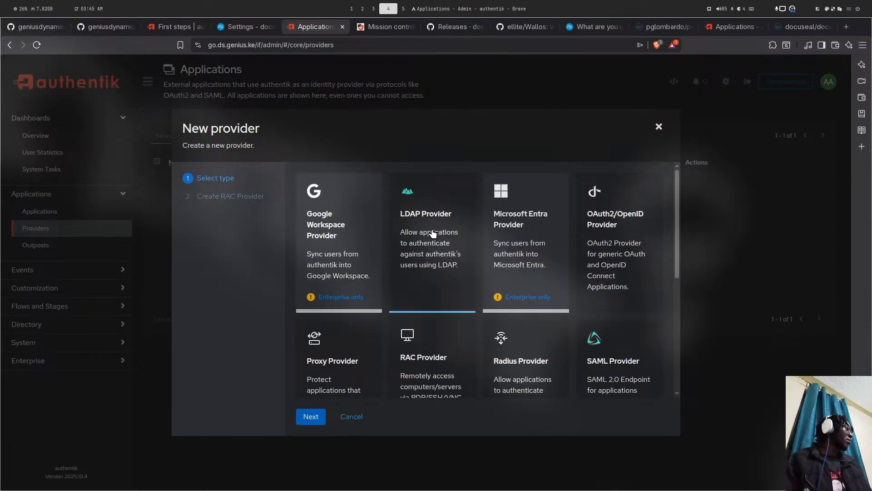
left_click(311, 416)
left_click(412, 185)
type("LDAP")
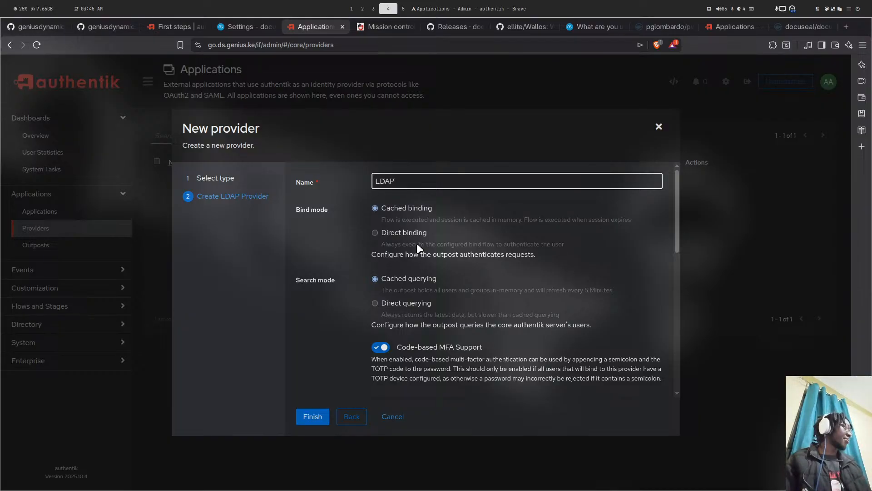
scroll(417, 245, "down", 5)
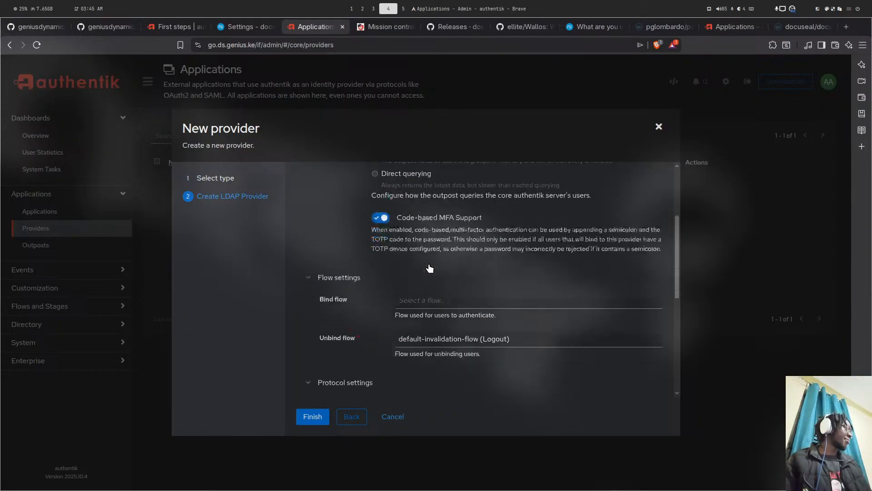
left_click(430, 212)
left_click(434, 231)
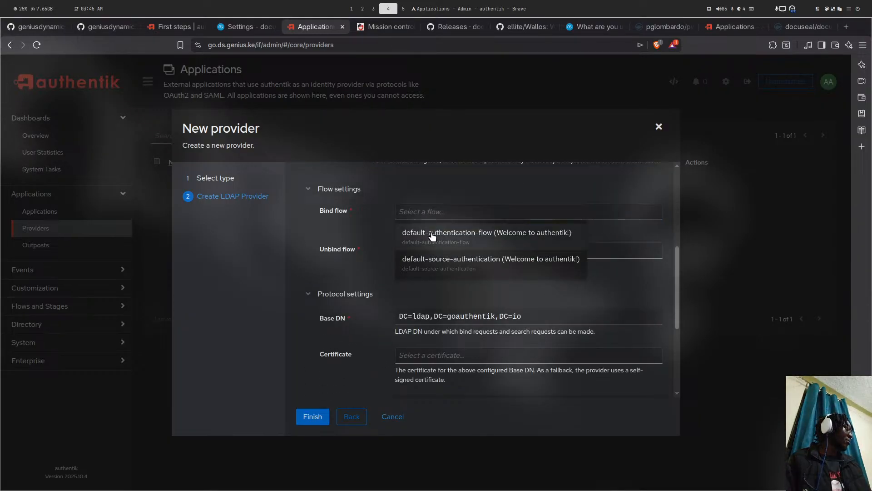
scroll(442, 330, "down", 1)
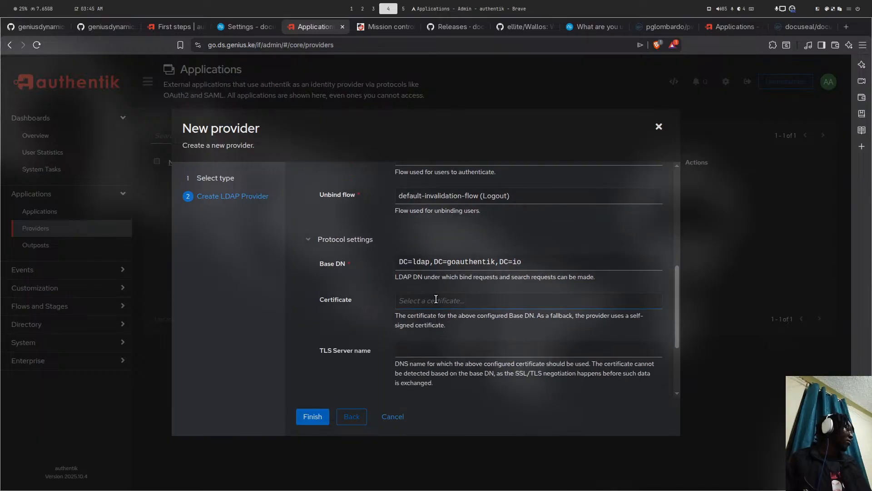
left_click(435, 299)
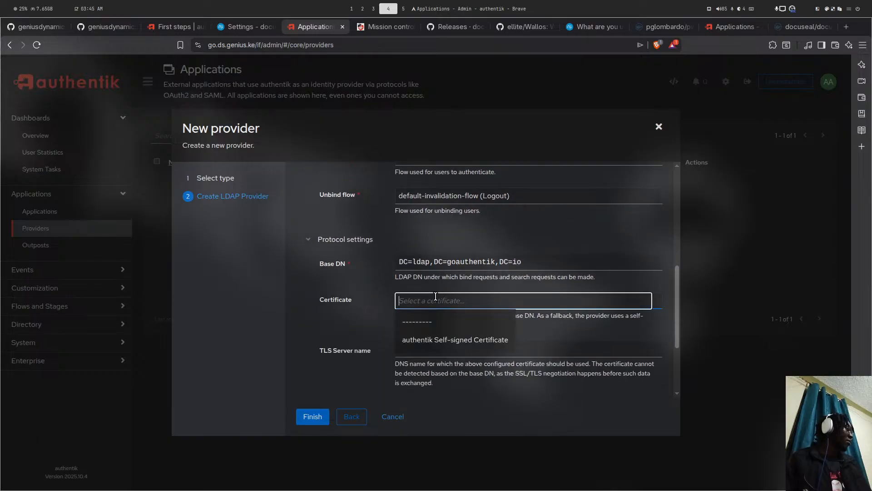
left_click(412, 338)
scroll(464, 328, "down", 2)
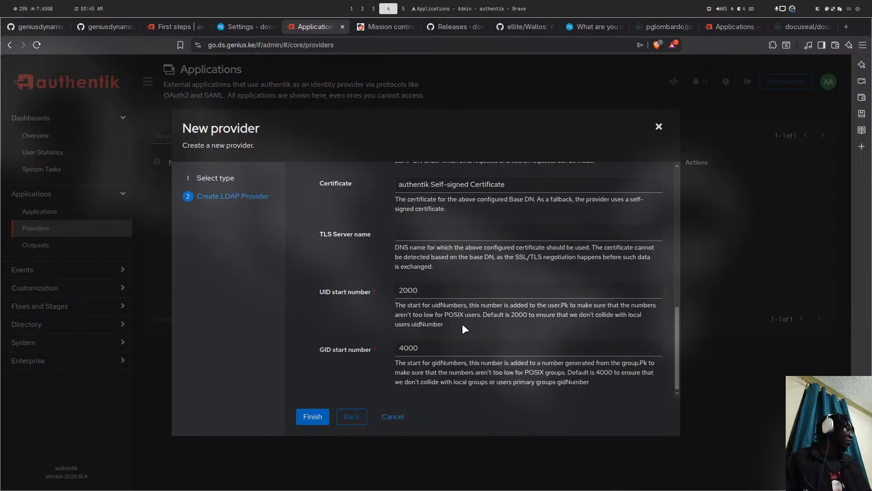
left_click(332, 409)
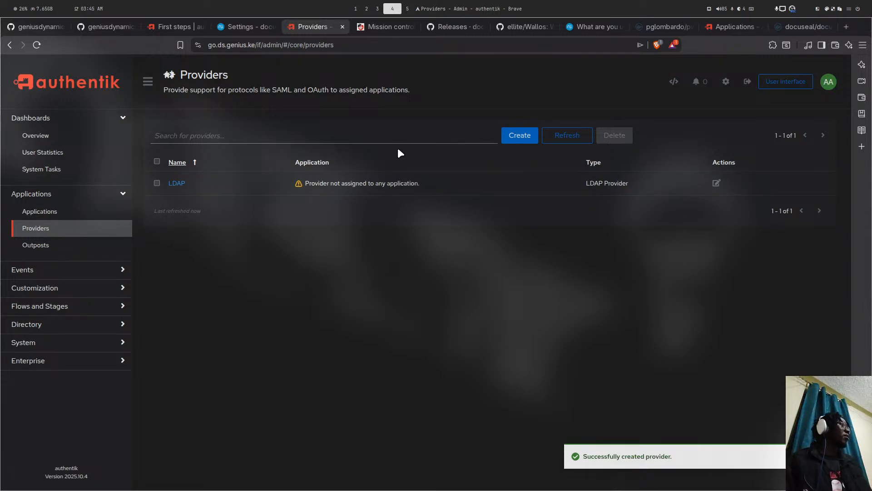
key("super+5")
key("super+4")
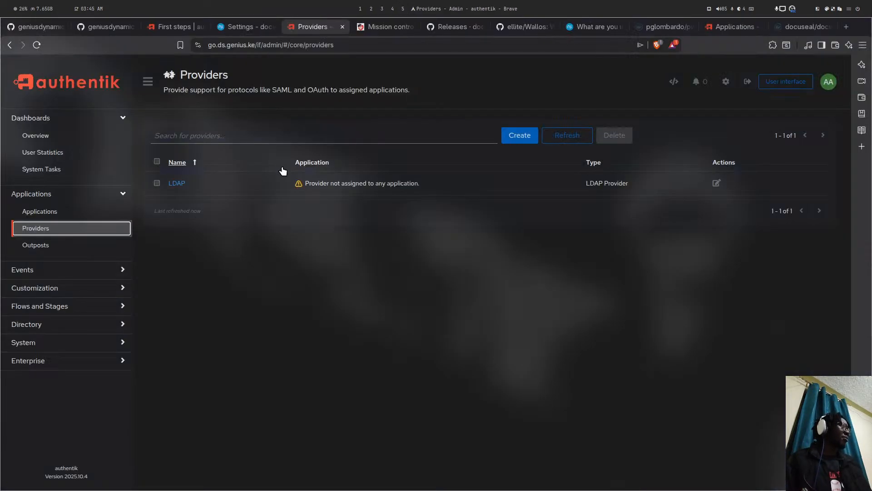
- Open the docuseal2 hostname from its Settings page in a new tab, which shows Bad Gateway
left_click(237, 23)
left_click_drag(225, 147, 158, 150)
right_click(201, 143)
left_click(276, 178)
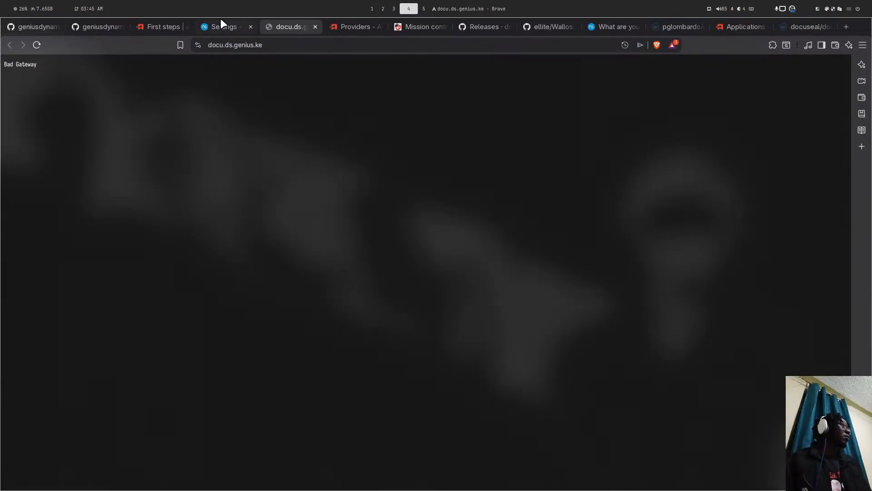
left_click(221, 26)
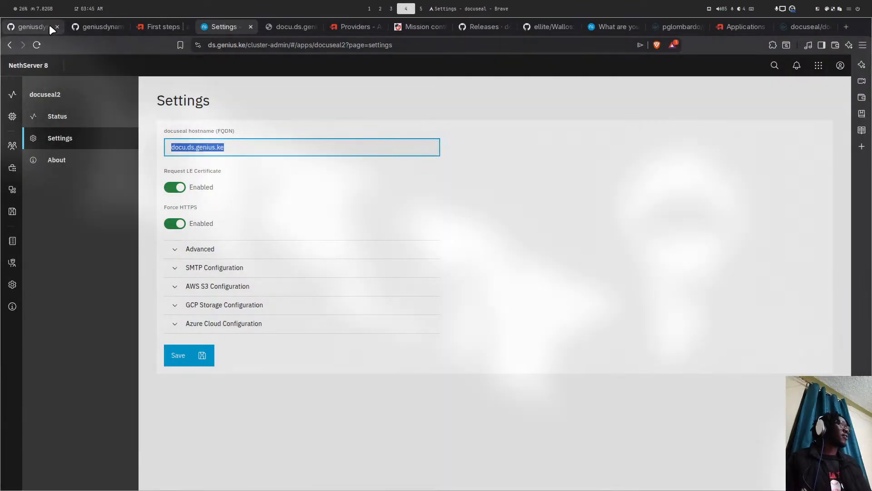
- Copy the Update Module command from the ns8-goauthentik README
left_click(49, 25)
scroll(295, 269, "down", 5)
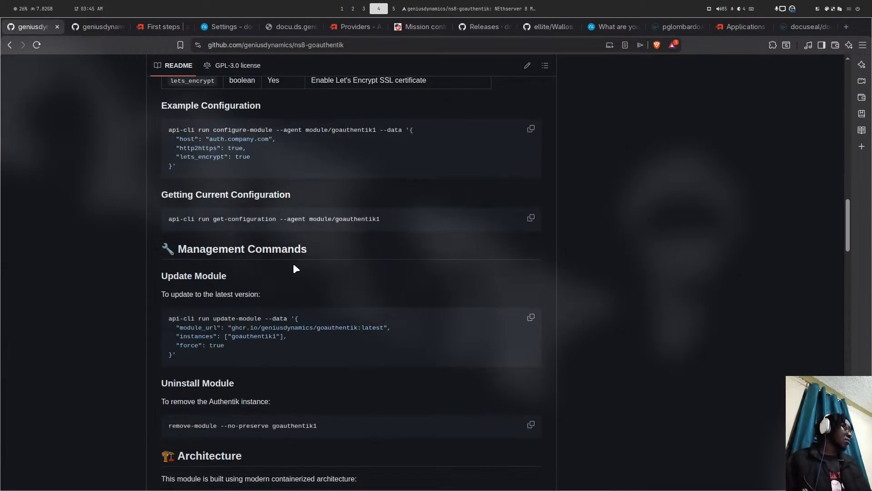
scroll(399, 293, "down", 10)
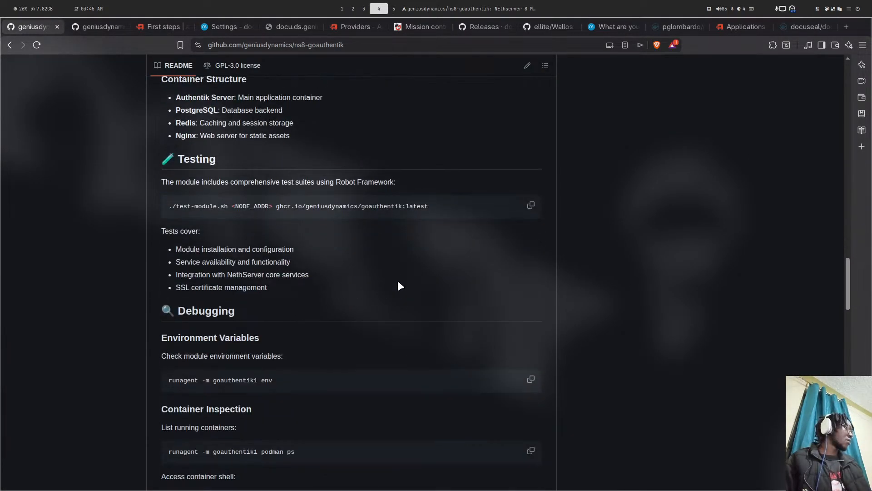
scroll(399, 286, "up", 10)
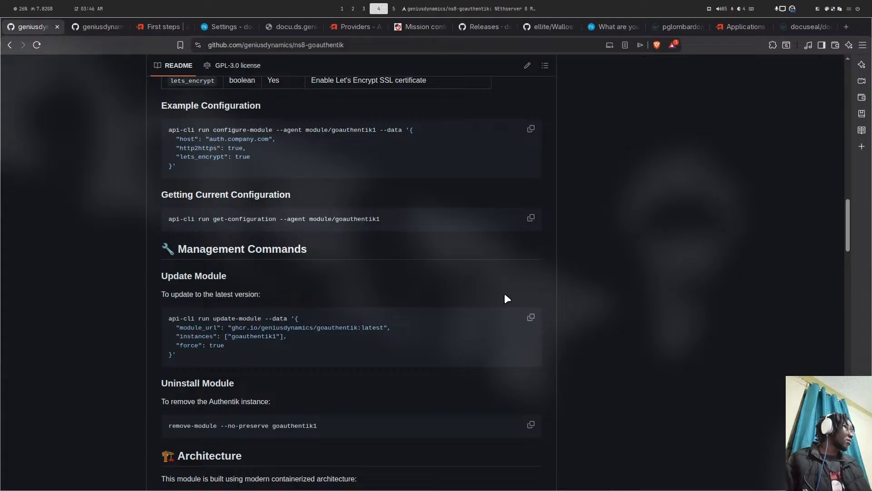
left_click(530, 319)
- Paste and edit the update-module command to move goauthentik3 to the goauthentik:dev image, then run it
key("super+5")
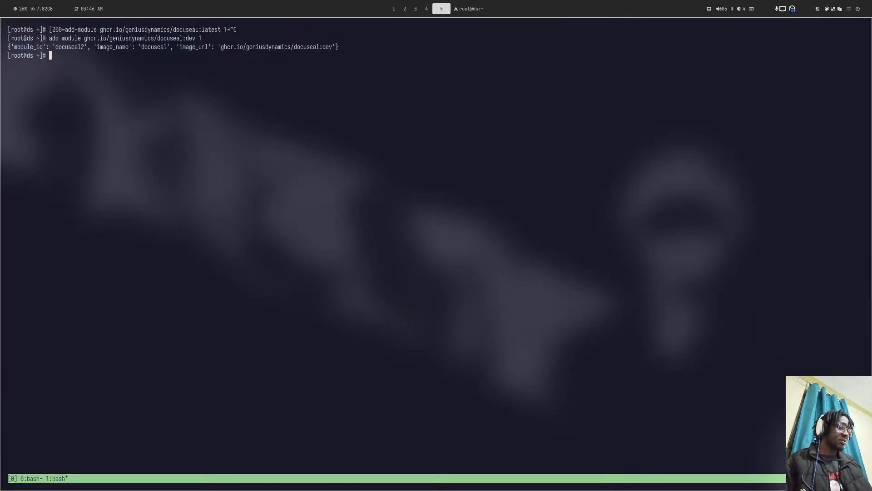
key("ctrl+b")
key("0")
key("ctrl+shift+v")
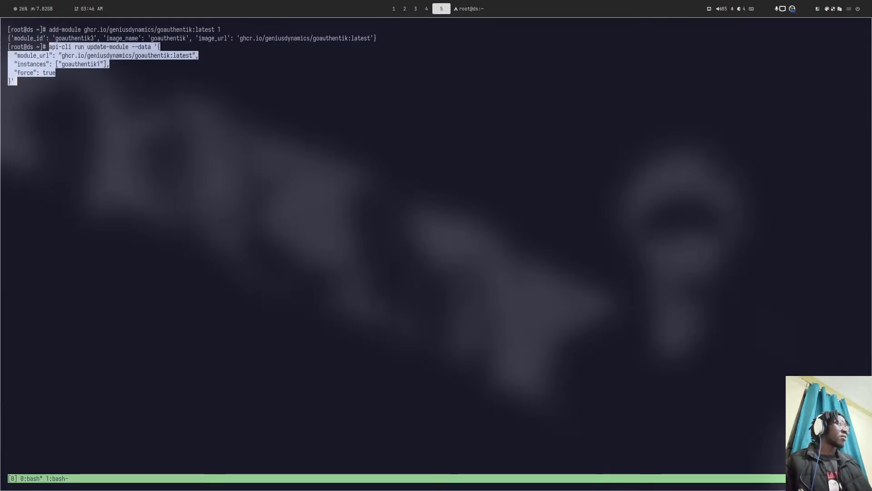
key("Left")
key("Left")
key("Left")
key("Left")
key("Left")
key("Left")
key("Left")
key("Left")
key("Left")
key("Left")
key("Left")
key("Left")
key("Left")
key("Left")
key("Left")
key("Left")
key("Left")
key("Left")
key("Left")
key("Left")
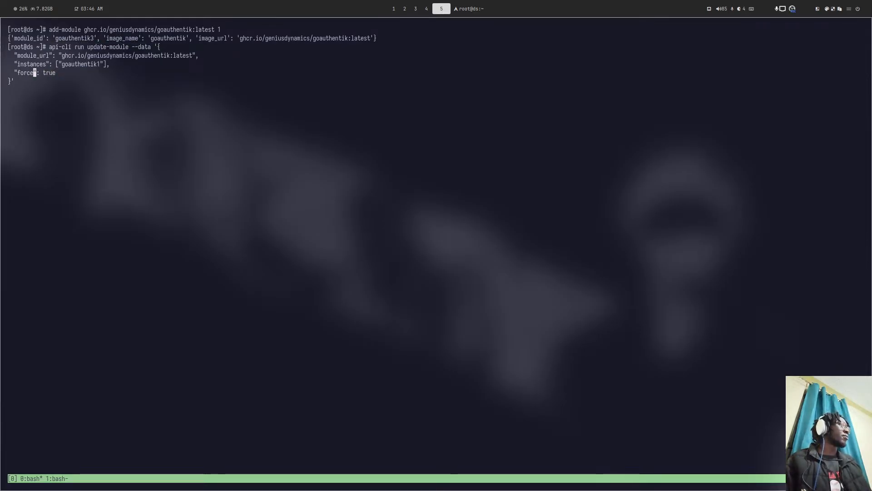
key("Left")
key("Left")
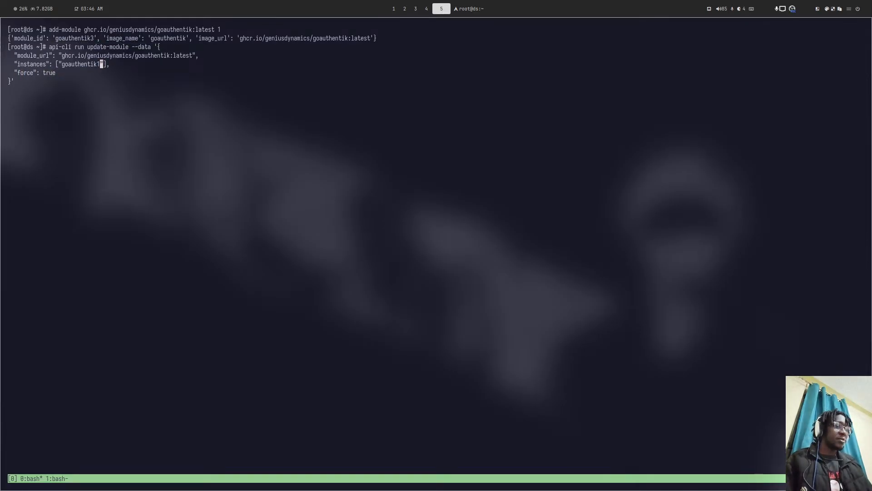
key("Left")
key("Left")
key("Left")
key("Left")
key("Left")
key("Left")
key("Left")
key("Left")
key("Left")
key("Left")
key("Left")
key("Left")
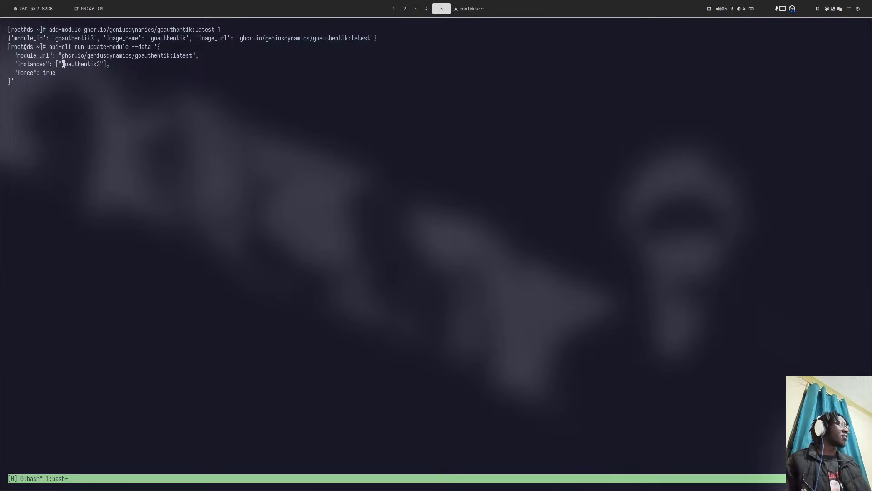
key("Left")
key("Left")
key("Left")
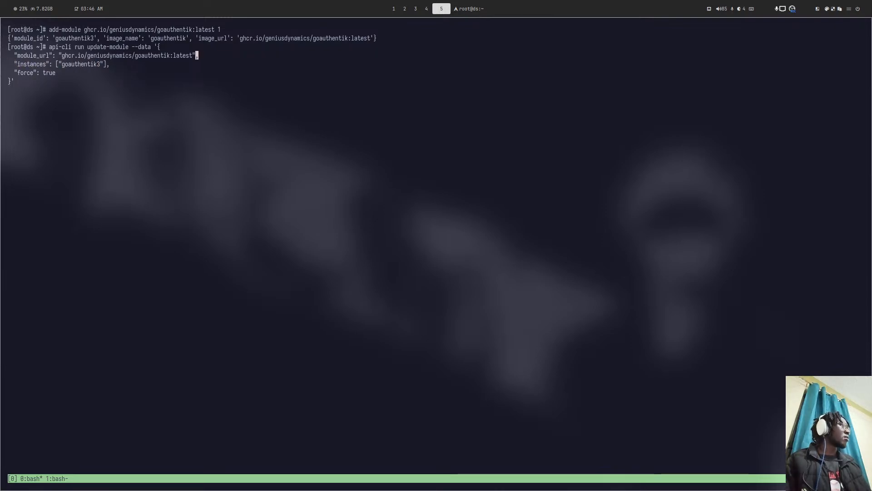
key("BackSpace")
key("BackSpace")
key("BackSpace")
key("BackSpace")
key("BackSpace")
key("Delete")
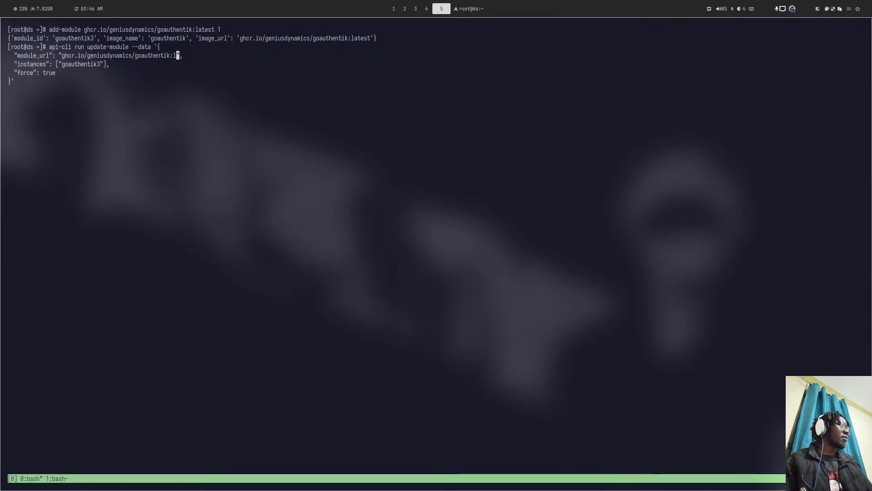
key("Return")
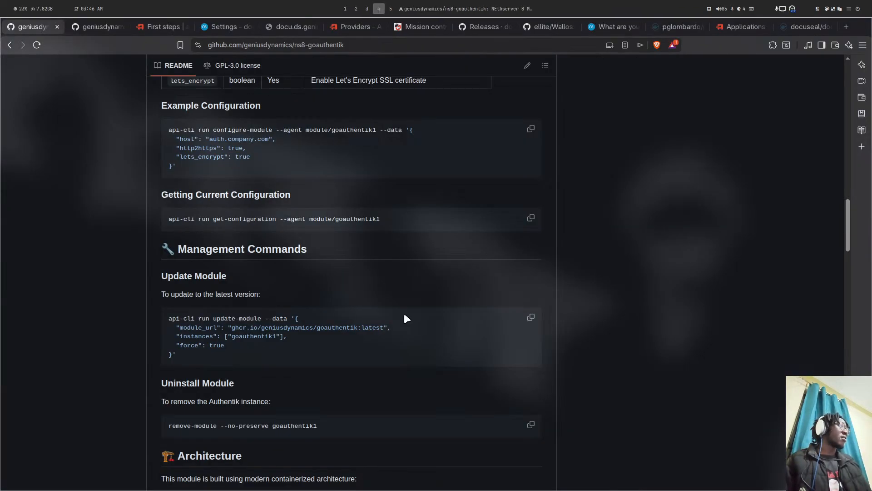
key("super+1")
key("super+4")
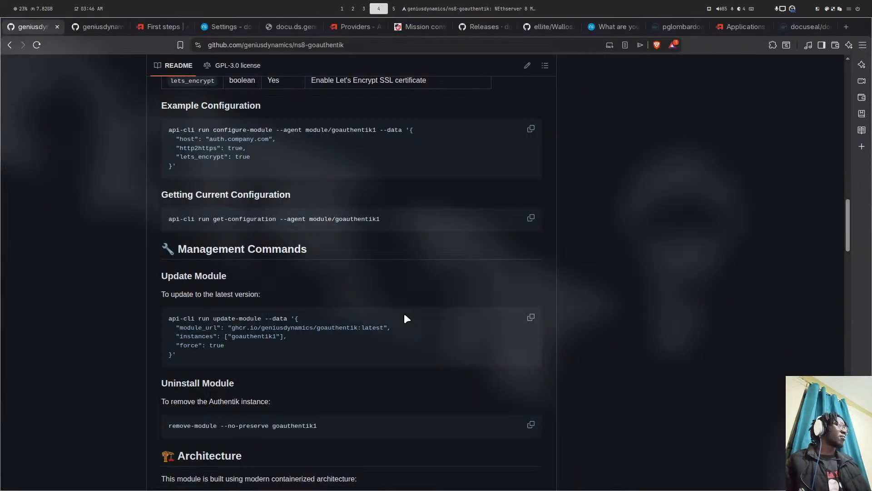
- From docuseal2's Status page, open its System logs and choose Follow mode
left_click(222, 23)
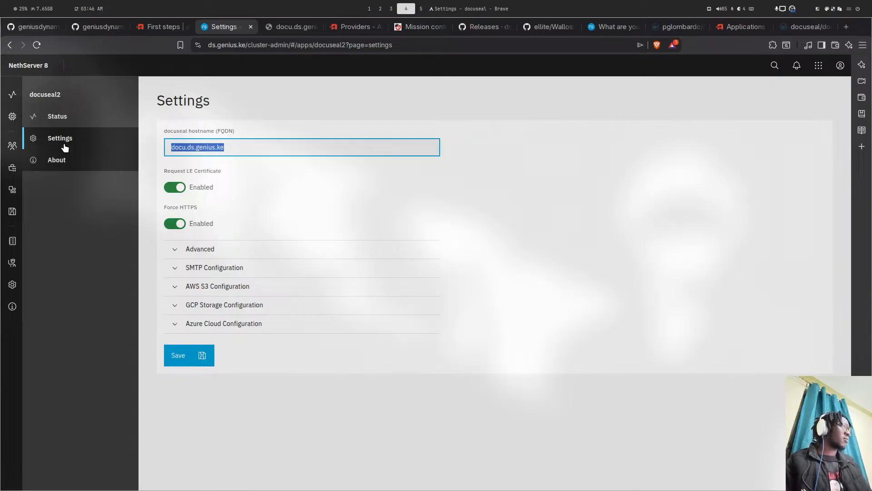
left_click(58, 116)
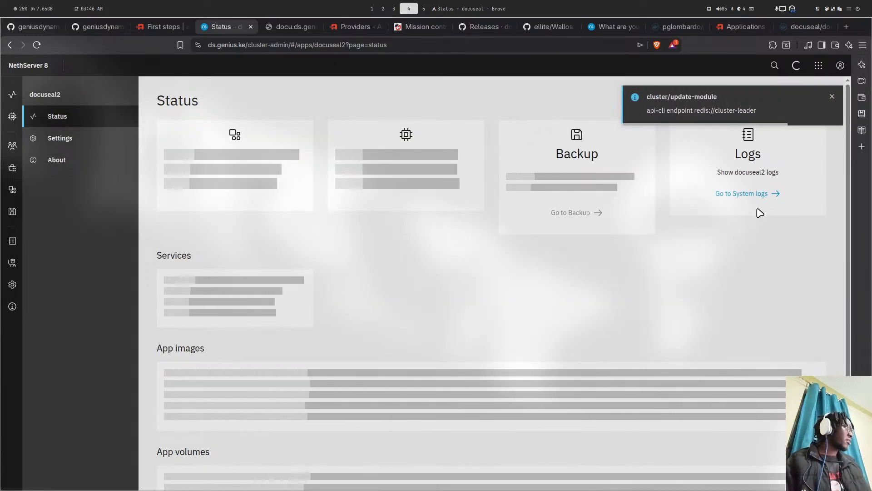
left_click(748, 194)
left_click(248, 229)
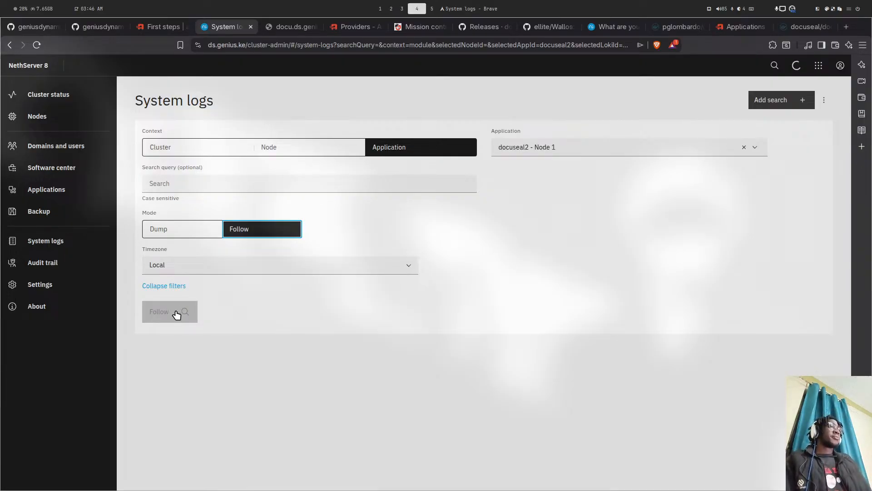
- Stream docuseal2 logs with Scroll to bottom off and select the Puma startup lines
left_click(176, 311)
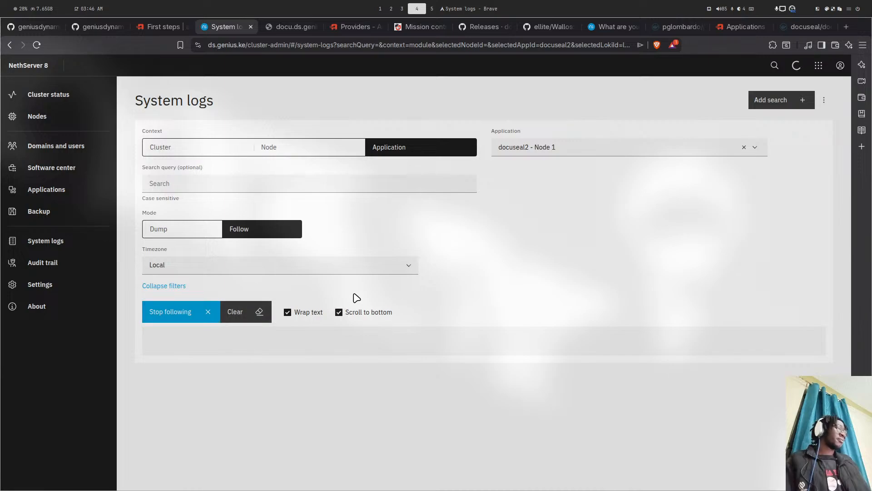
left_click(350, 319)
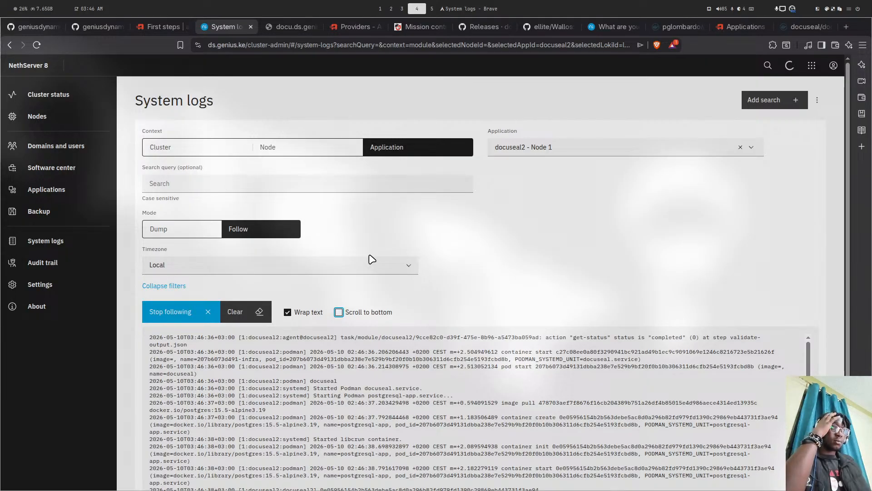
scroll(387, 261, "down", 3)
scroll(363, 290, "down", 3)
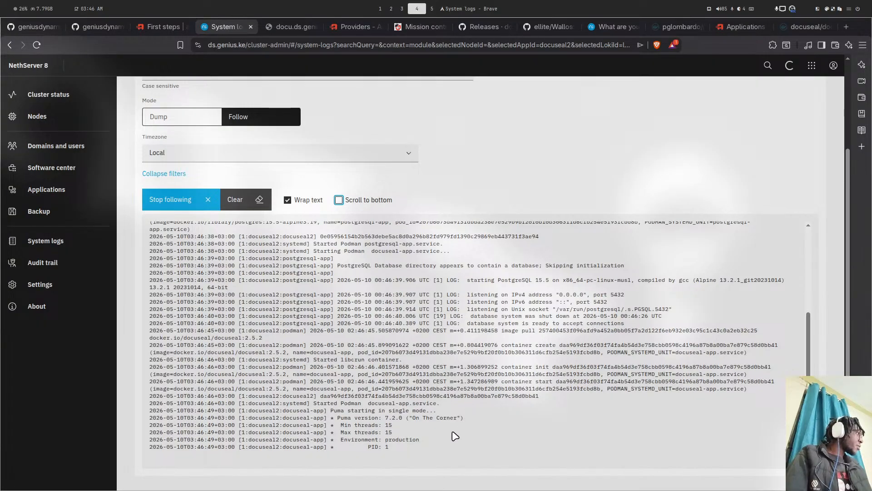
left_click_drag(476, 421, 149, 402)
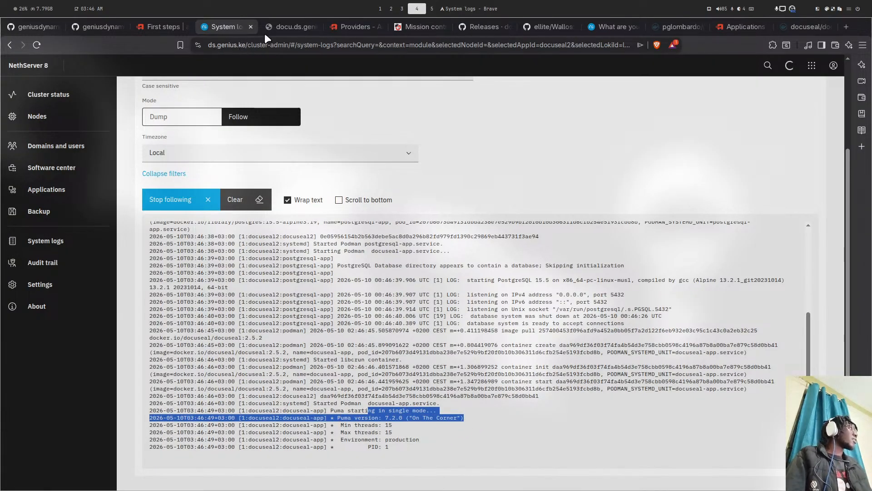
- Confirm docu.ds.genius.ke returns Internal Server Error, then set logs to Dump mode for 2026-05-09 to 2026-05-10
left_click(290, 26)
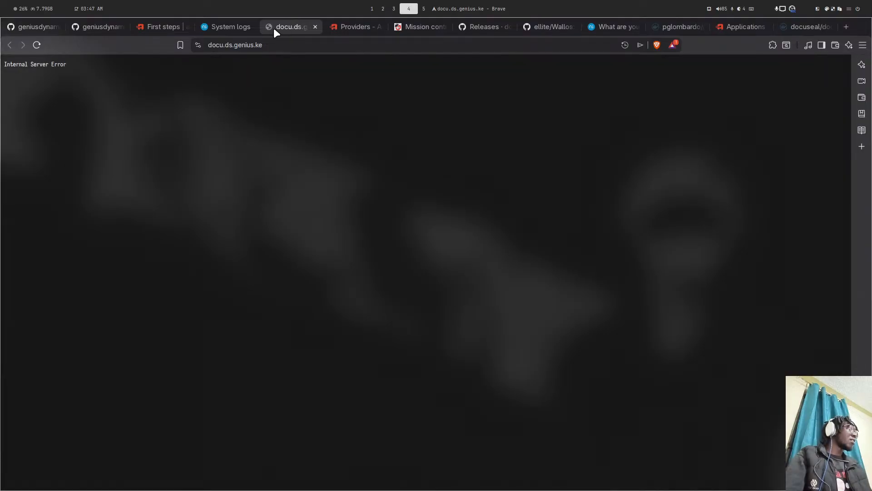
left_click(204, 27)
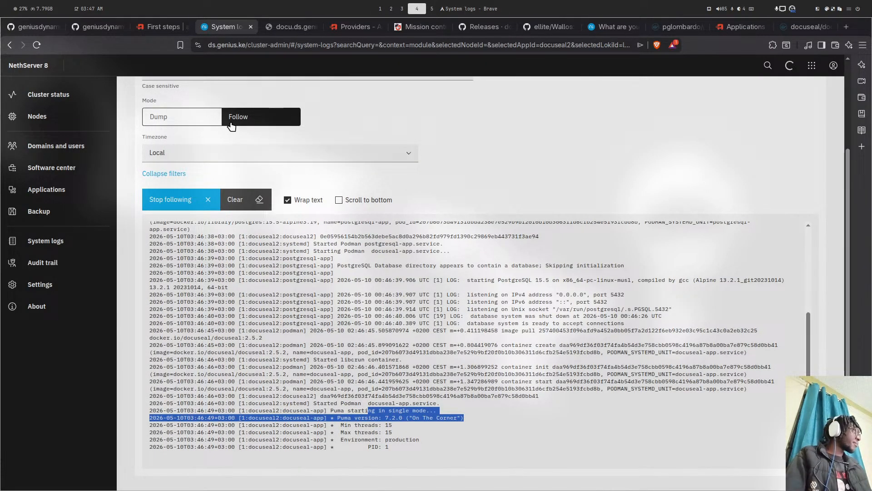
left_click(214, 119)
left_click(182, 234)
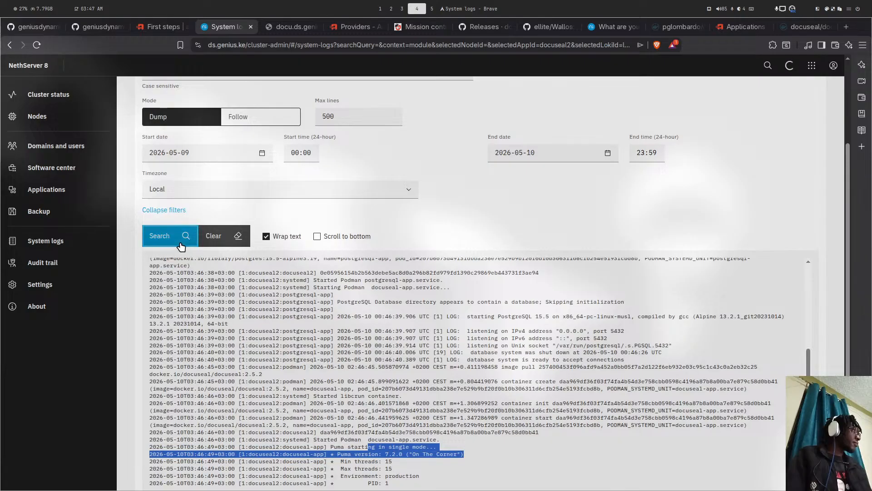
- Load the dumped docuseal2 logs and toggle Wrap text to read the long entries
left_click(184, 235)
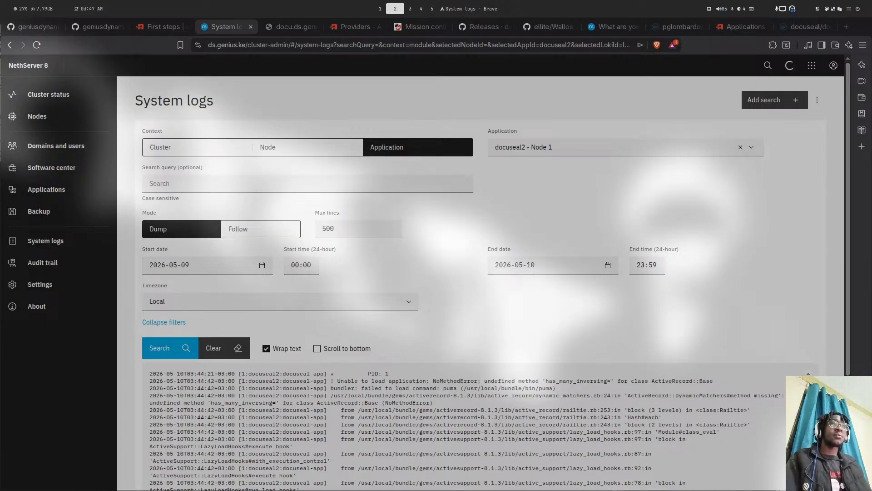
scroll(431, 346, "down", 3)
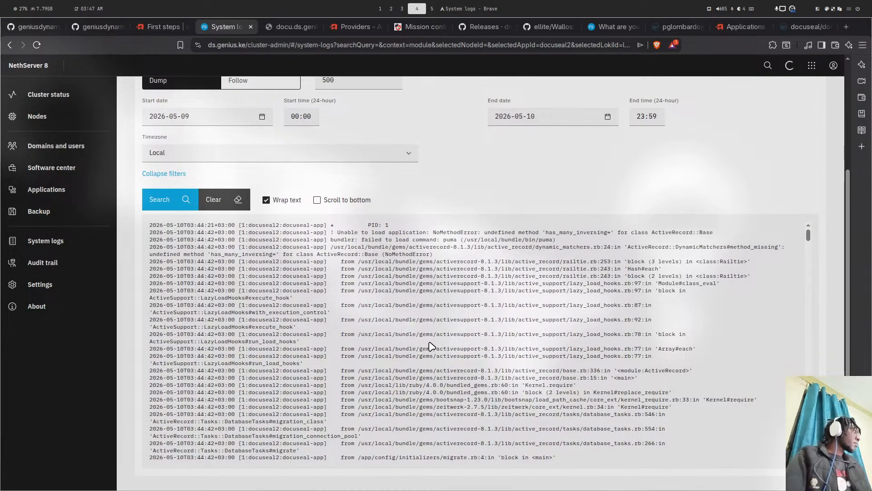
scroll(434, 314, "up", 1)
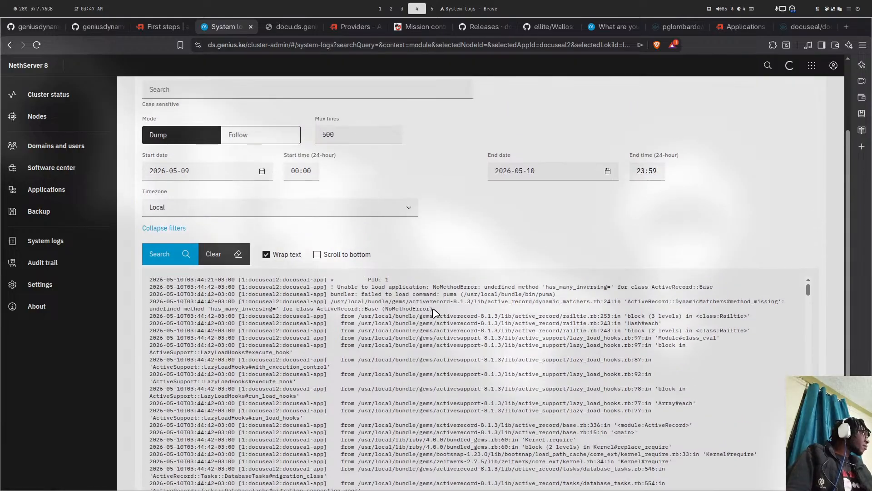
scroll(470, 237, "down", 1)
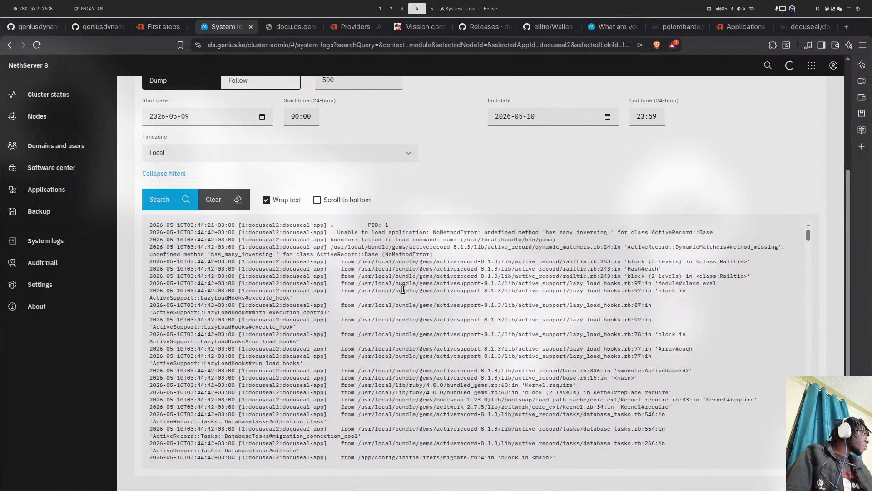
scroll(389, 296, "up", 1)
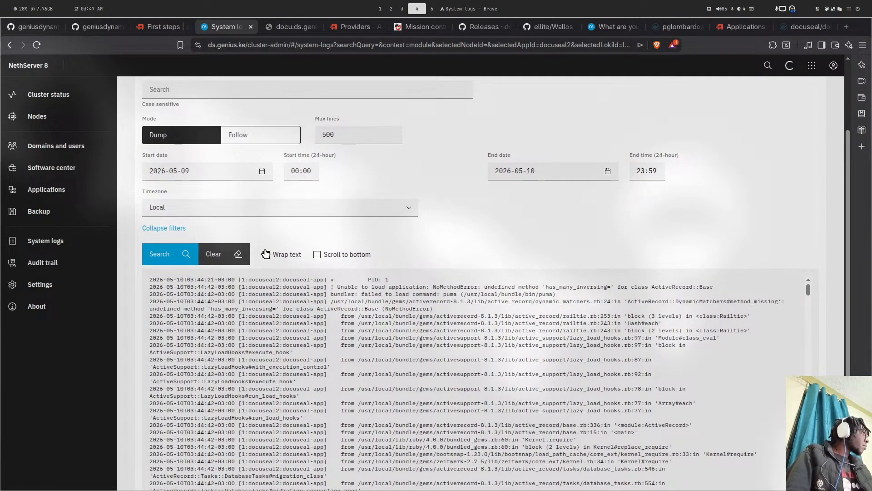
left_click(266, 254)
scroll(282, 252, "down", 3)
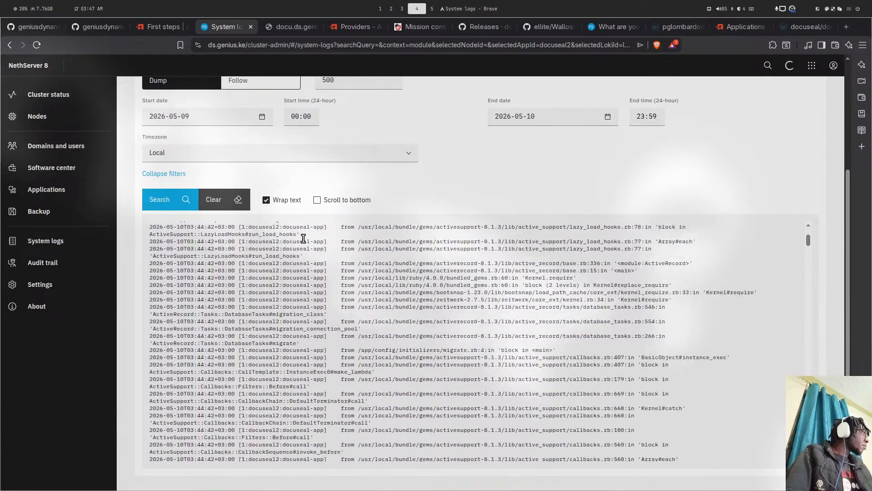
left_click(287, 201)
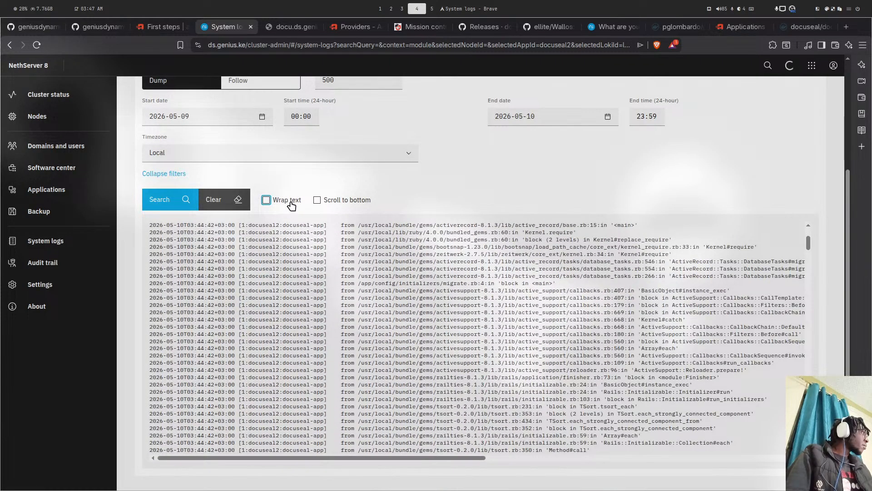
left_click(290, 203)
left_click(290, 203)
left_click(289, 203)
left_click(290, 204)
scroll(371, 273, "down", 8)
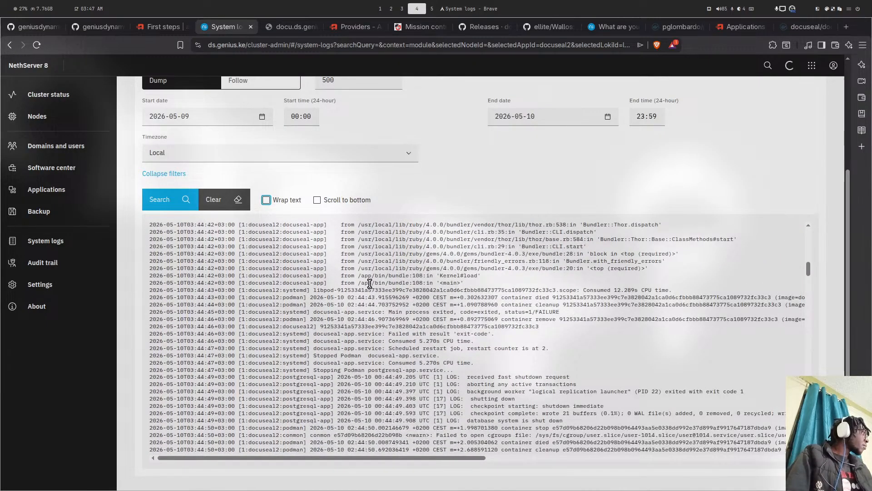
scroll(372, 285, "down", 5)
scroll(370, 283, "down", 13)
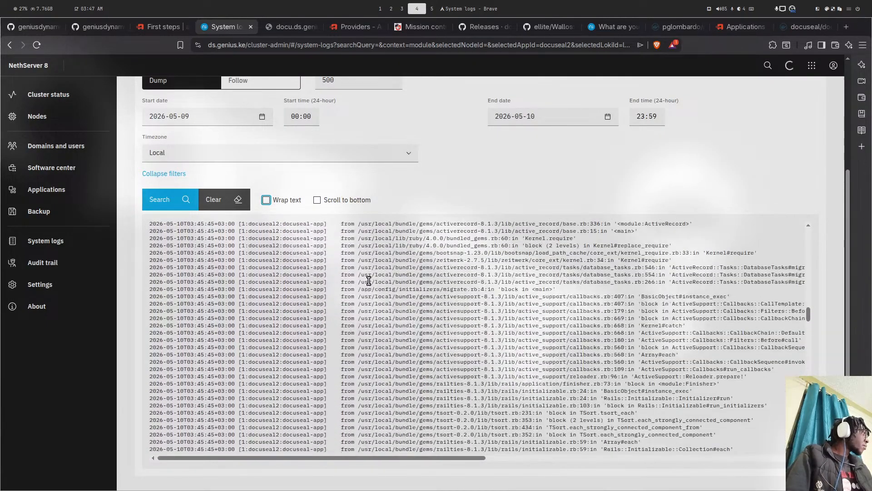
scroll(369, 278, "up", 3)
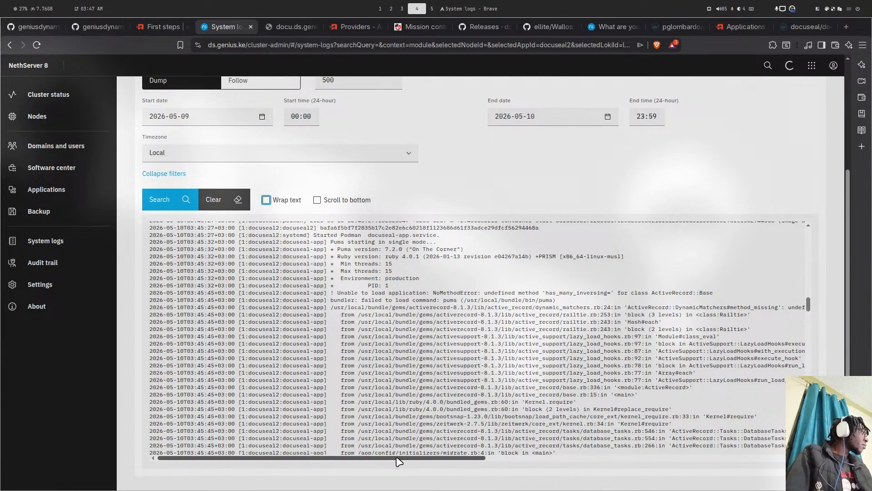
- Copy the NoMethodError: undefined method 'has_many_inversing=' for ActiveRecord::Base
left_click_drag(407, 458, 316, 450)
scroll(336, 377, "down", 5)
scroll(333, 364, "down", 6)
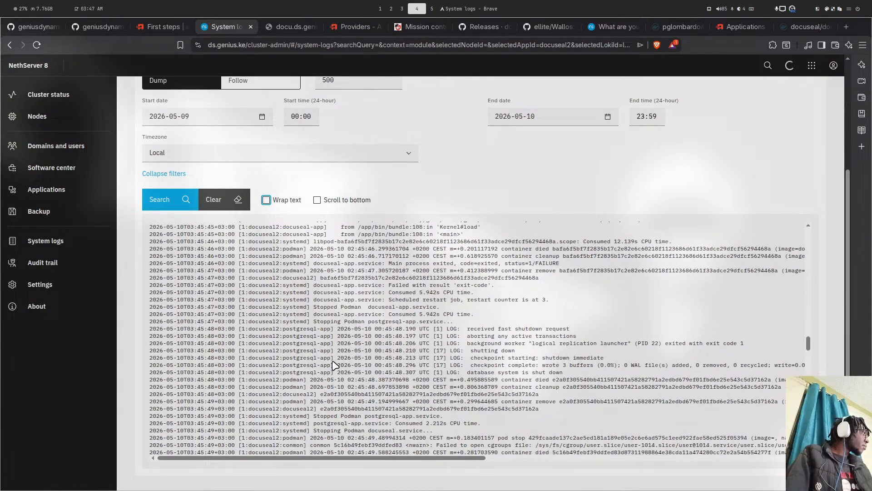
scroll(334, 363, "down", 8)
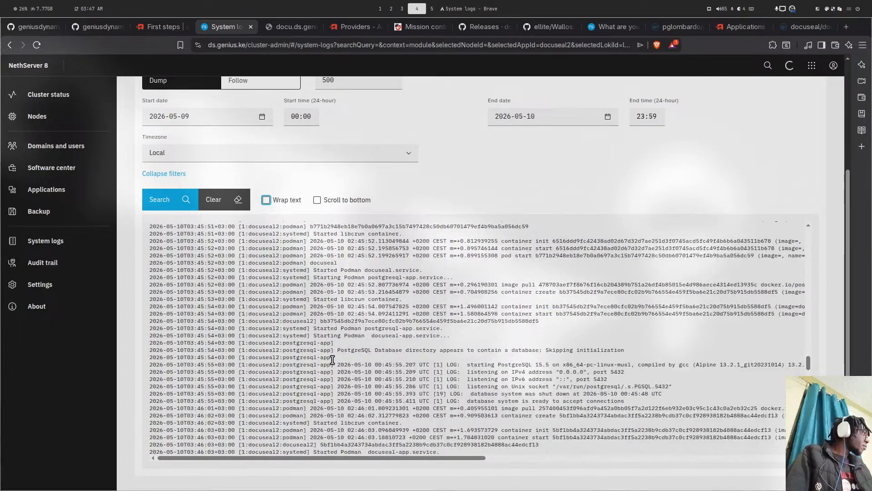
scroll(333, 359, "down", 10)
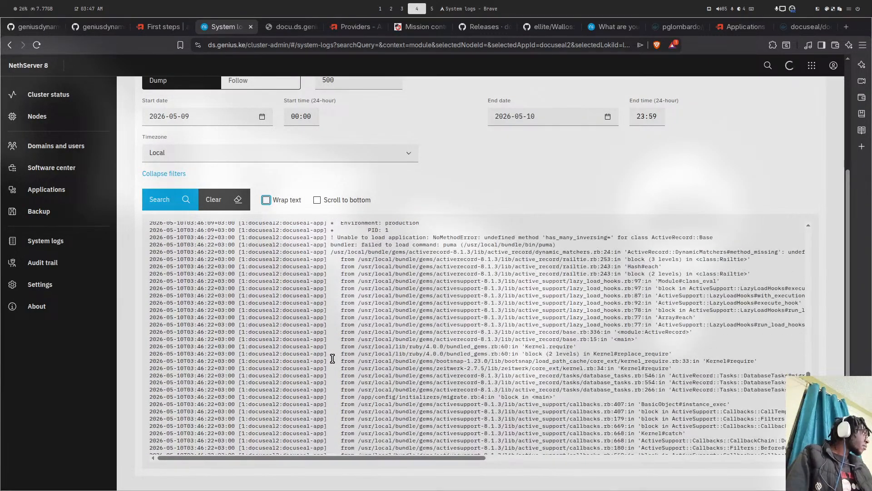
scroll(333, 358, "up", 1)
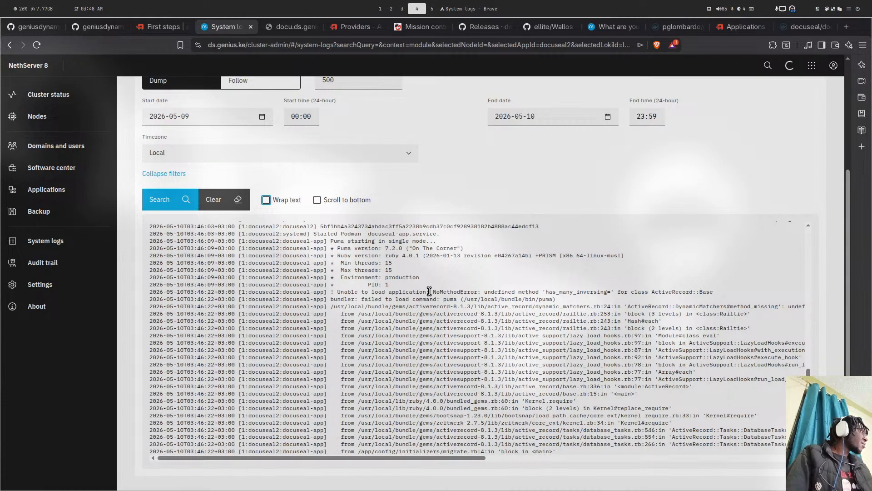
left_click_drag(430, 292, 613, 291)
key("ctrl+c")
right_click(596, 294)
left_click(634, 304)
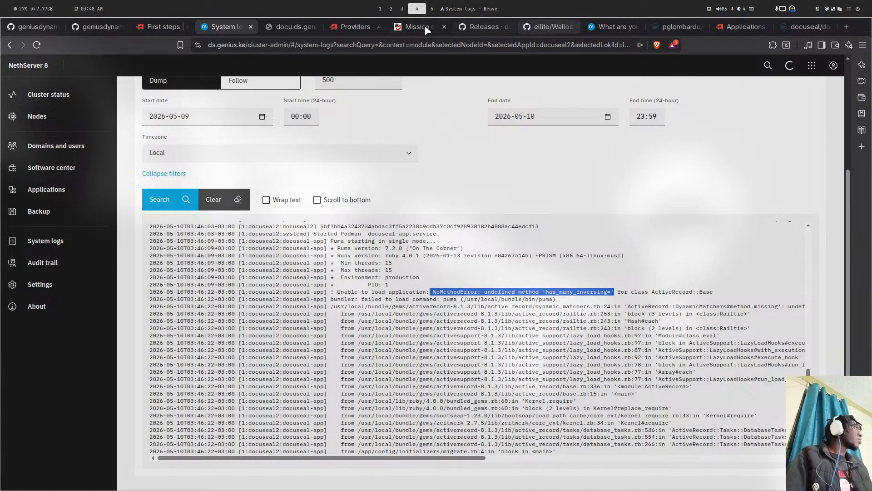
- In a new tab, search 'docuseal' and open the docusealco/docuseal GitHub repository
left_click(847, 26)
left_click(479, 42)
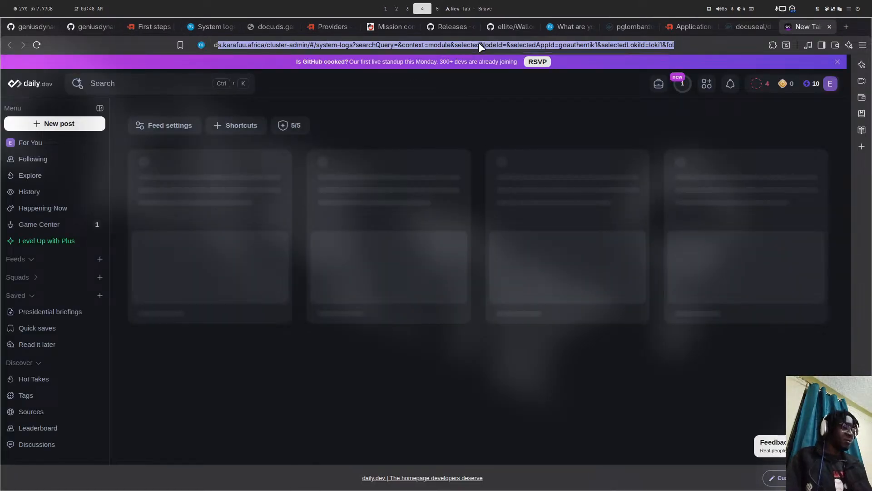
type("docu")
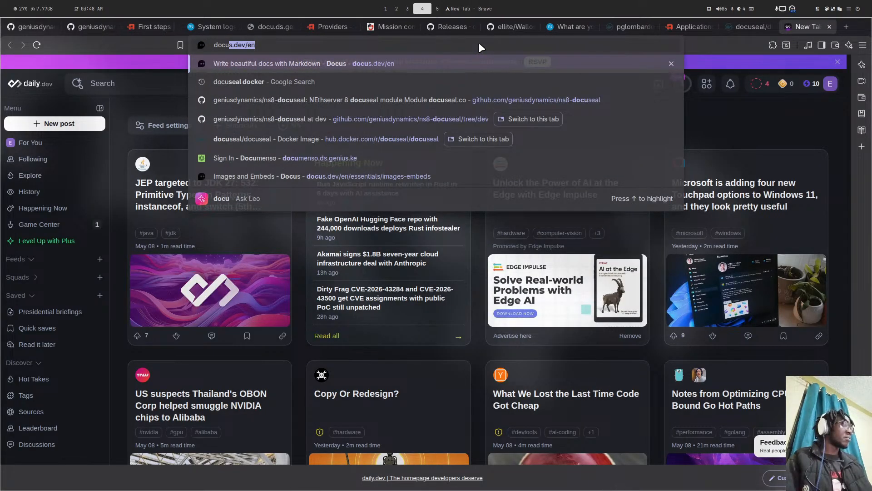
type("eal")
key("Left")
key("Left")
key("Left")
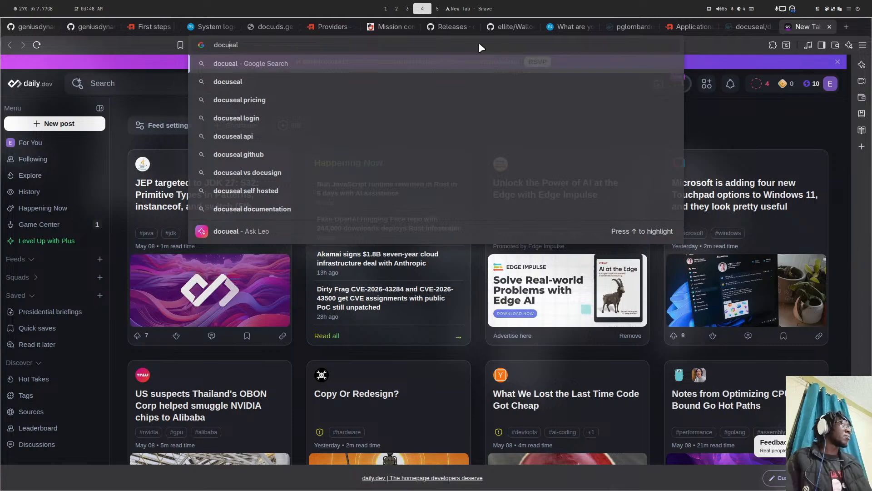
type("s")
key("Return")
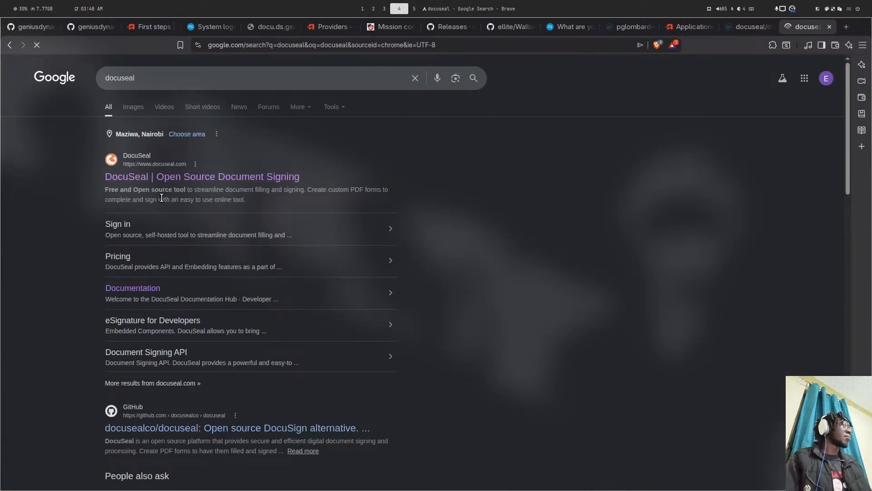
scroll(162, 255, "down", 3)
left_click(67, 259)
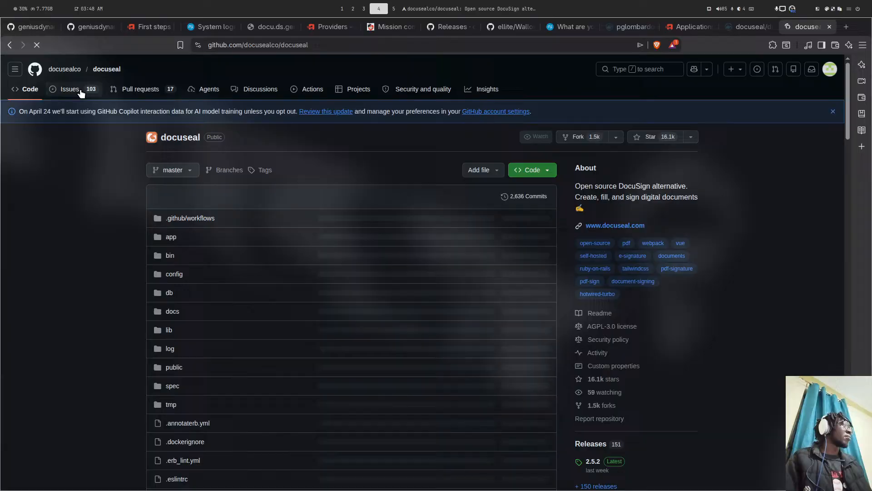
- Search the repository's issues for the pasted has_many_inversing= error and show the closed matches
left_click(81, 93)
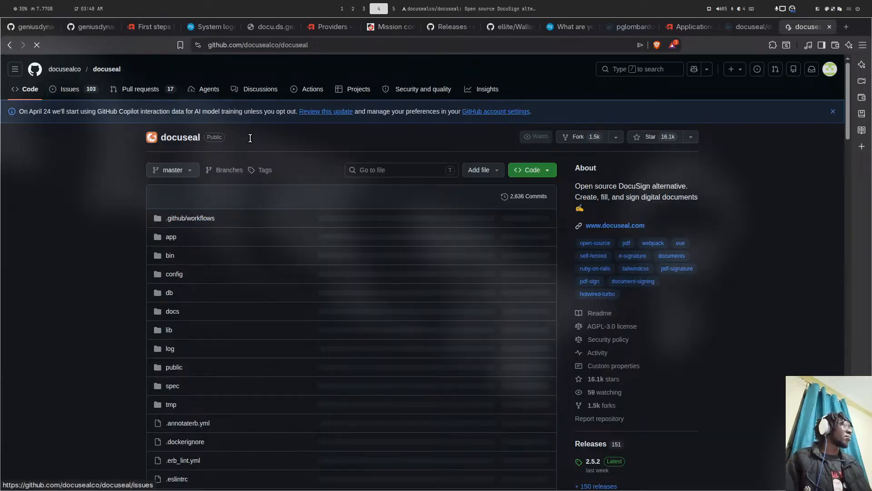
scroll(236, 135, "down", 5)
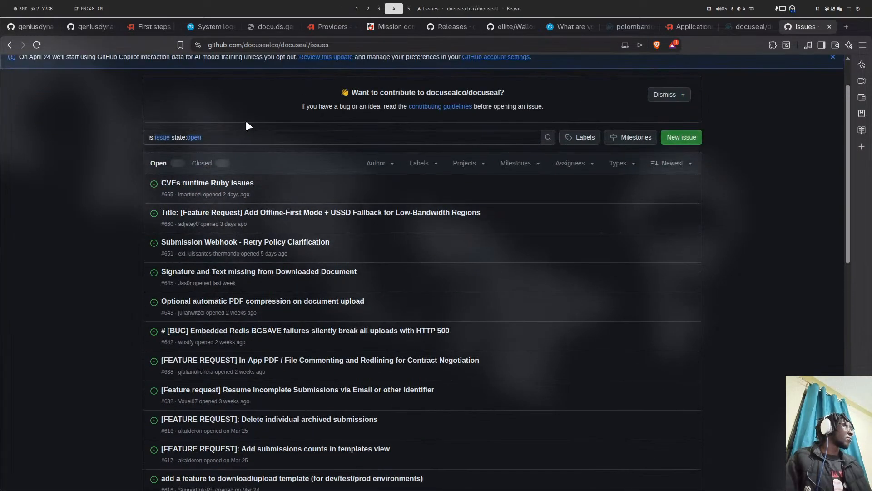
left_click(244, 136)
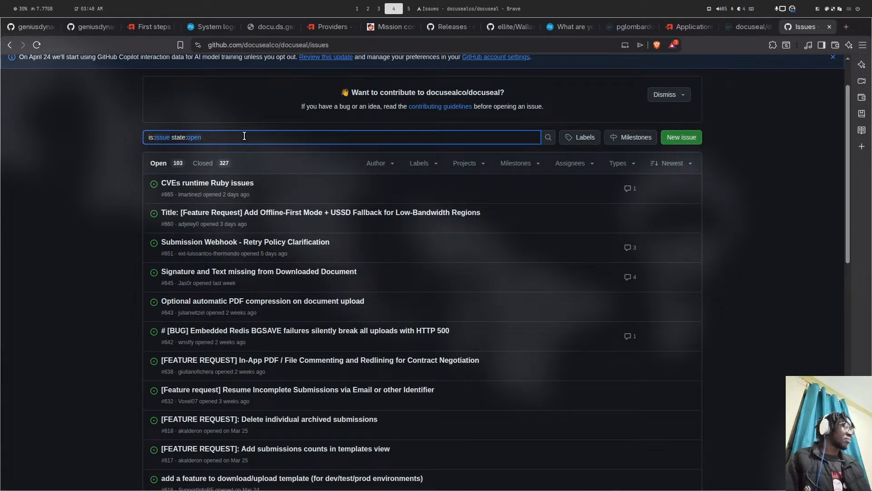
key("ctrl+v")
key("Return")
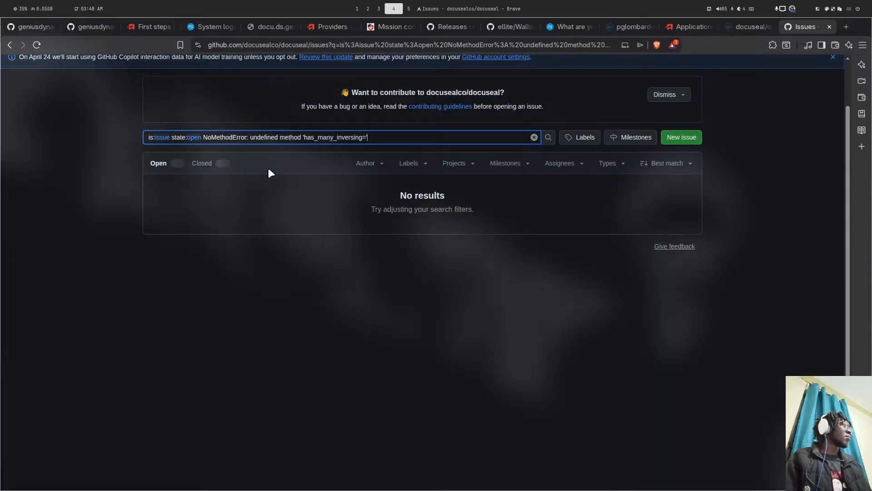
left_click(209, 165)
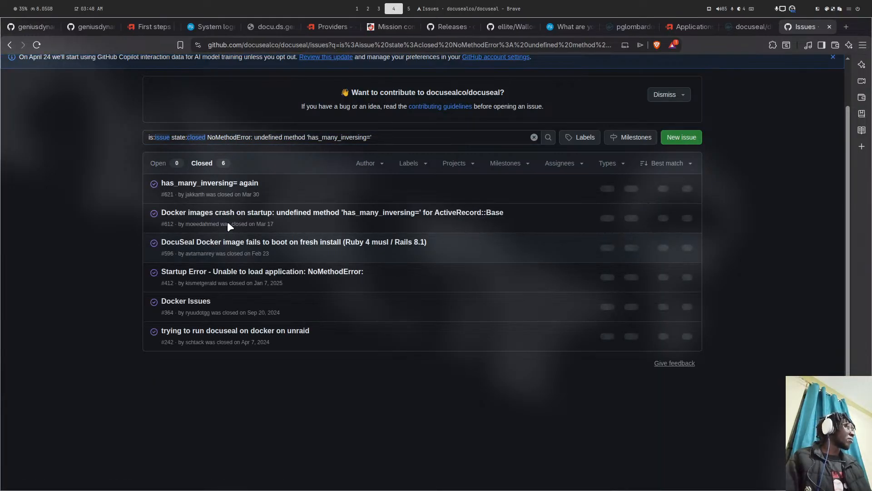
- Read closed issue #621 'has_many_inversing= again', including its compose file, log and force-recreate advice
left_click(353, 203)
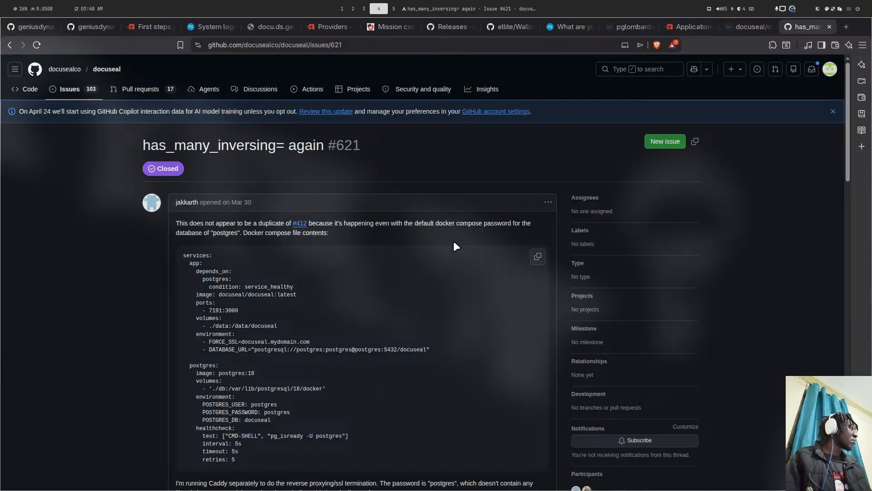
scroll(399, 236, "down", 5)
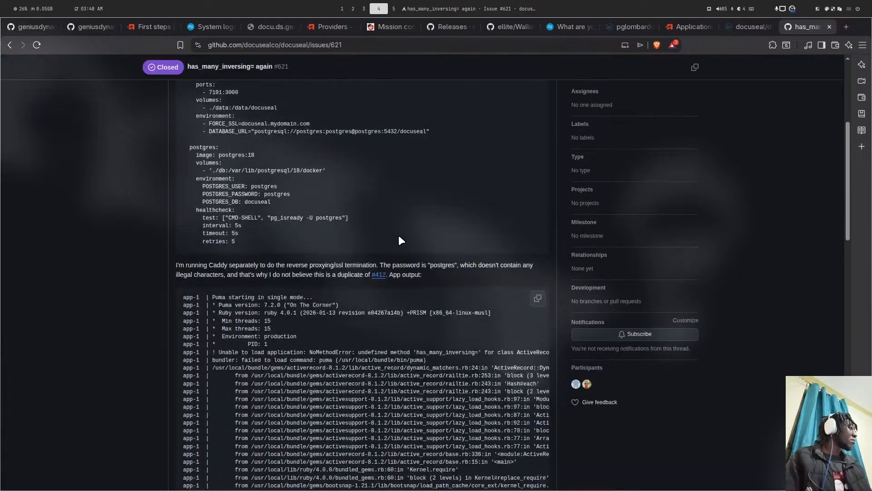
scroll(399, 237, "down", 12)
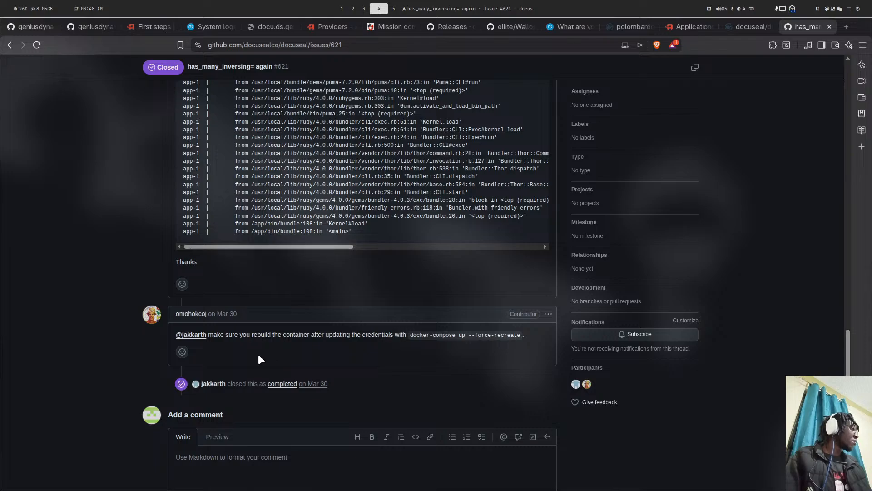
scroll(271, 347, "up", 10)
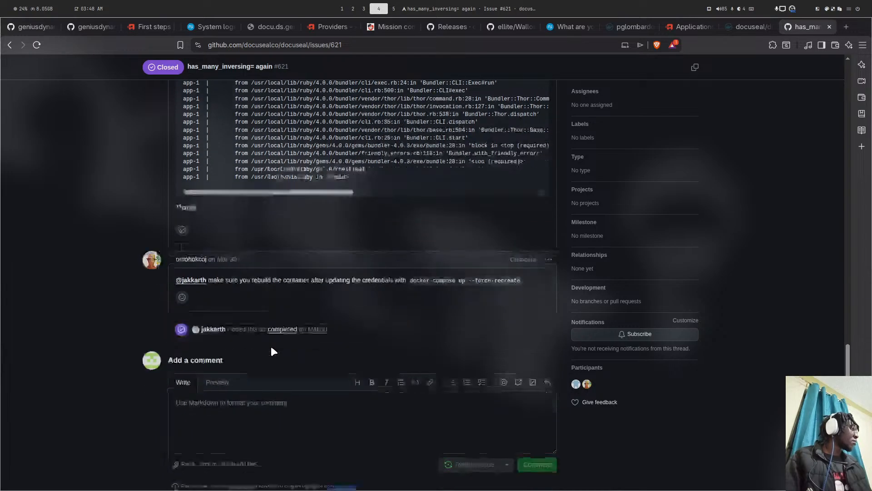
scroll(271, 346, "up", 5)
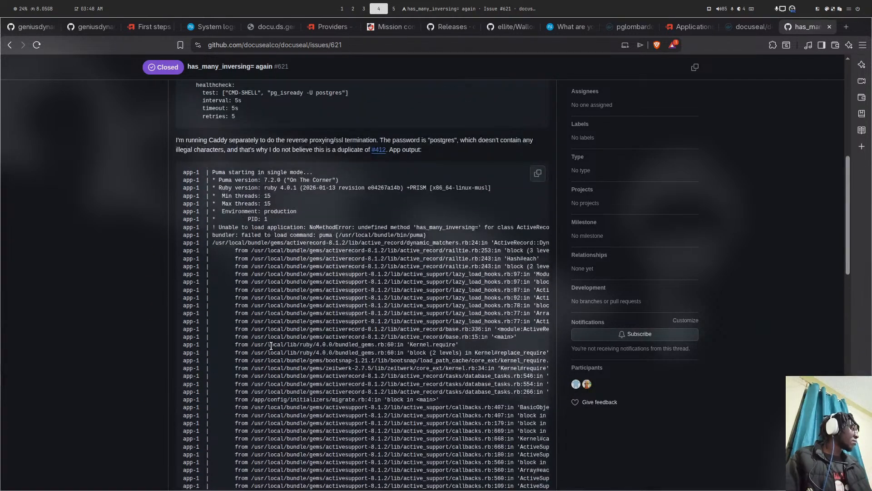
scroll(271, 344, "up", 5)
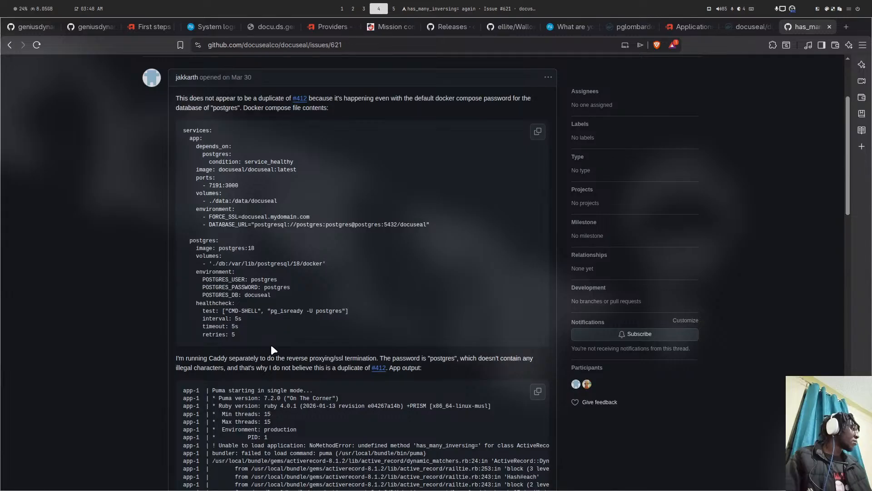
- Read issue #412's fix of URL-encoding special password characters, then bring up the terminal
left_click(378, 369)
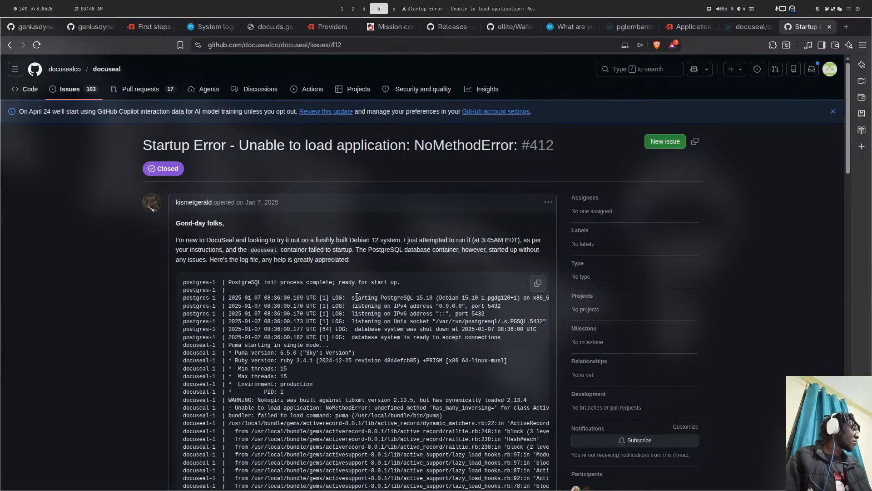
scroll(357, 297, "down", 15)
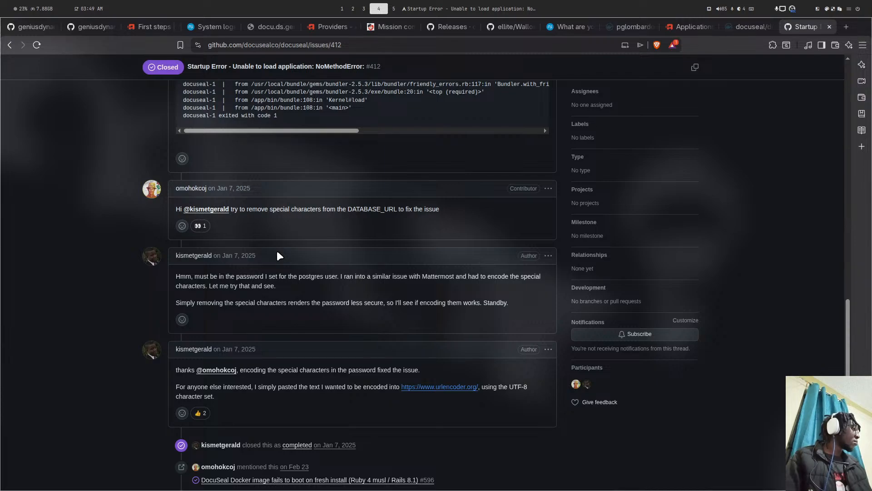
scroll(276, 251, "down", 2)
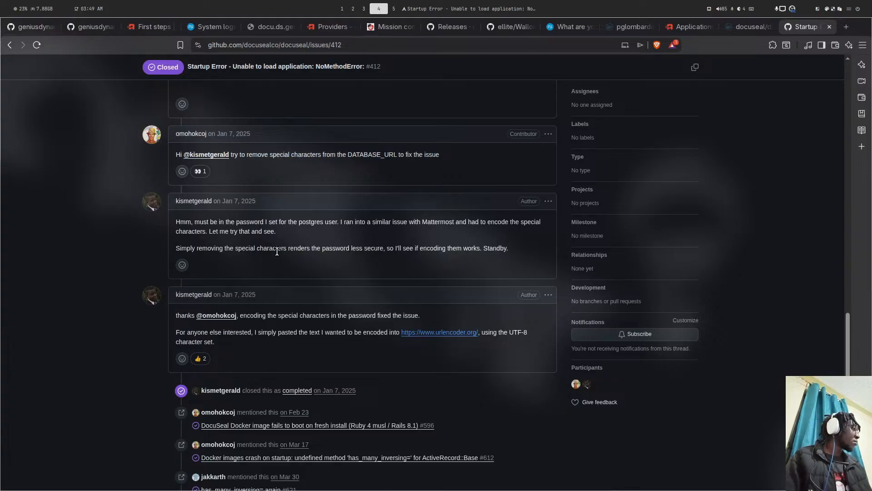
scroll(276, 252, "down", 5)
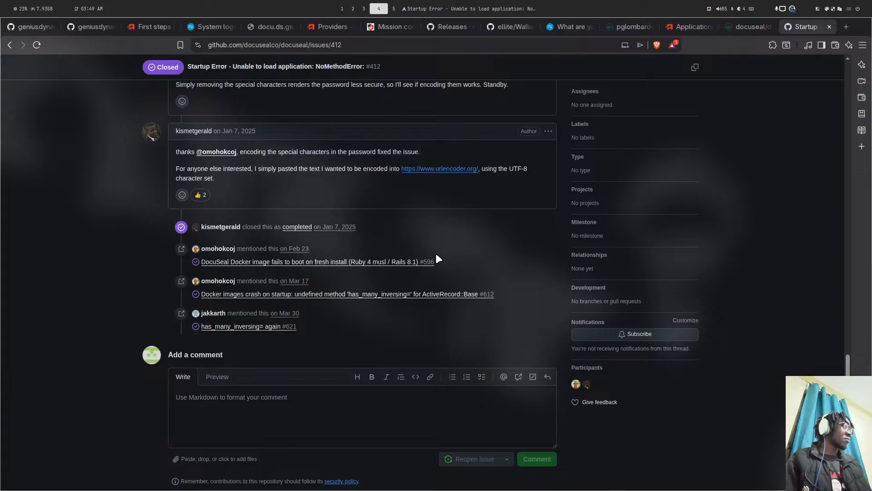
key("super+5")
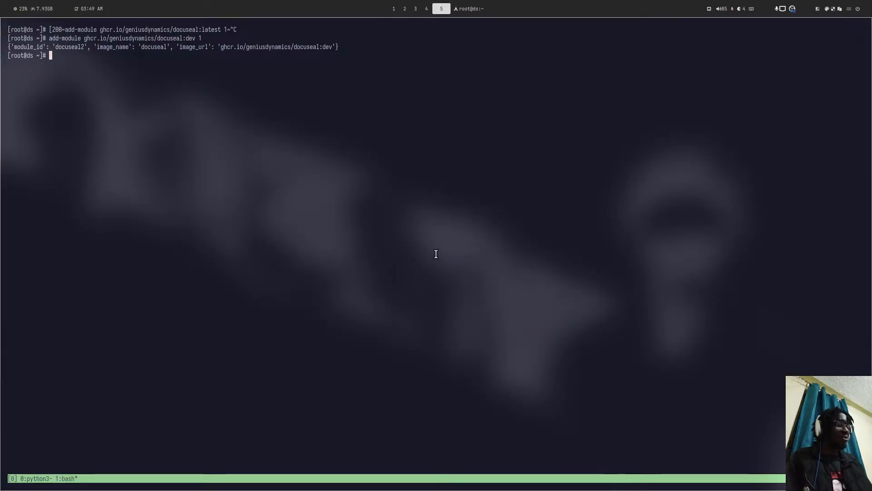
- Start a runagent shell for the docuseal2 module with 'runagent -m docuseal2'
type("runagent ")
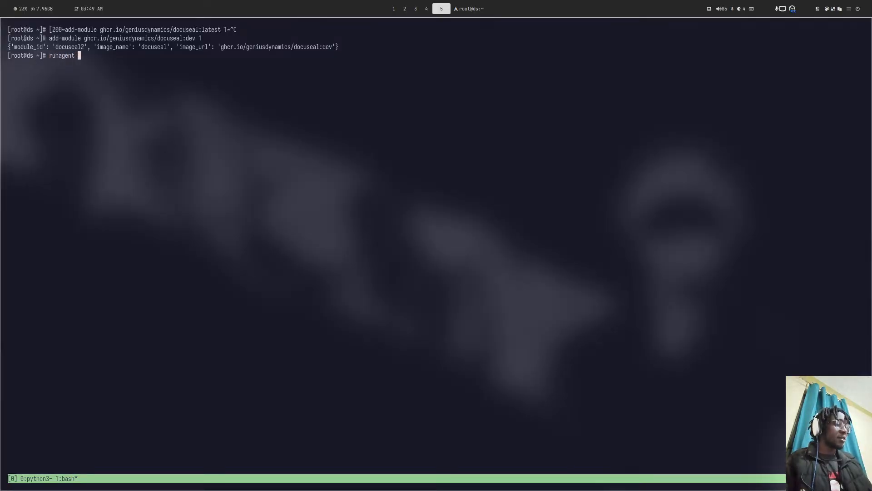
type("-m doc")
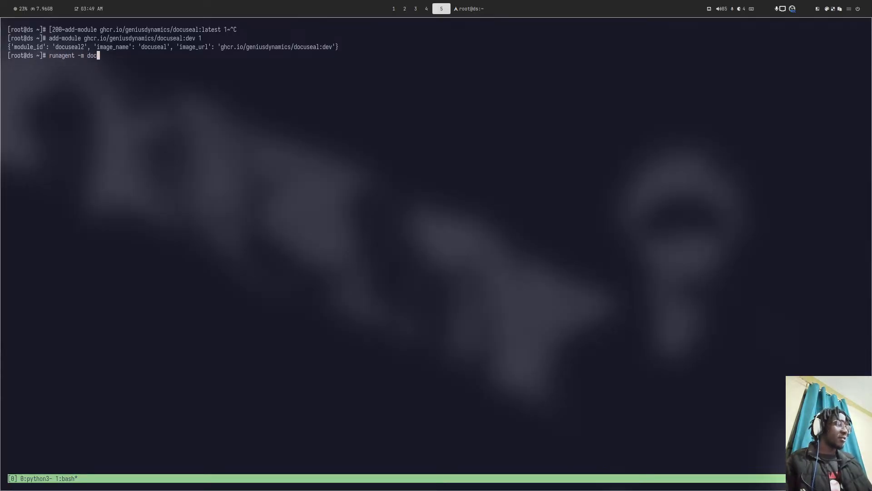
type("useal2")
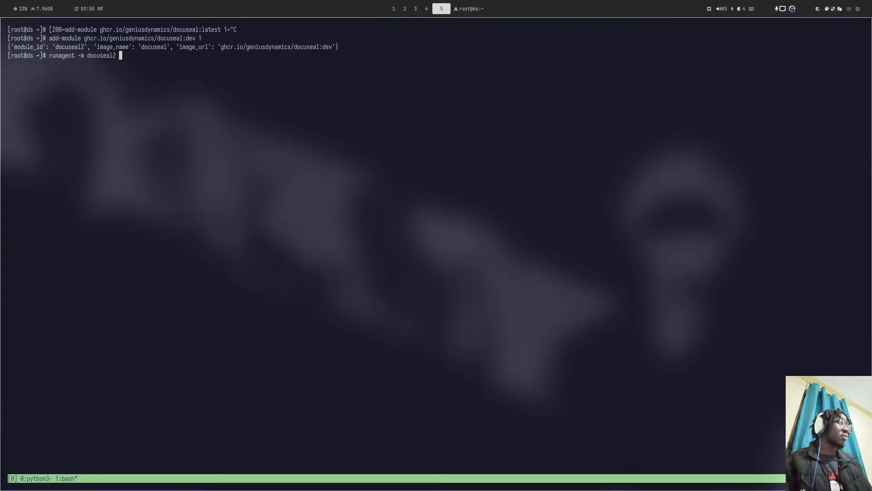
key("Return")
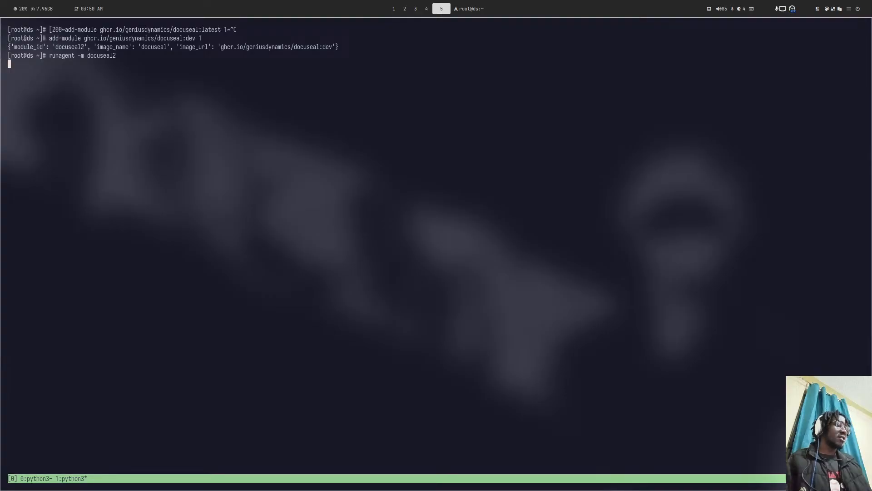
key("ctrl+b")
key("0")
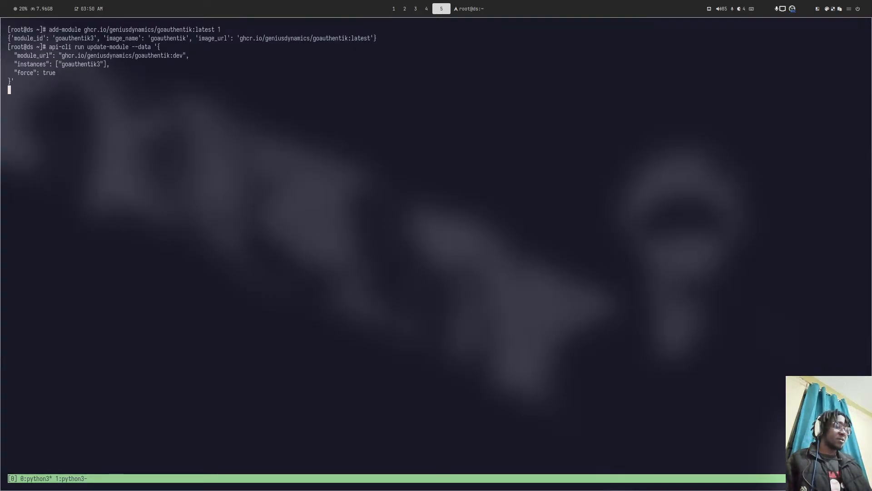
key("ctrl+b")
key("1")
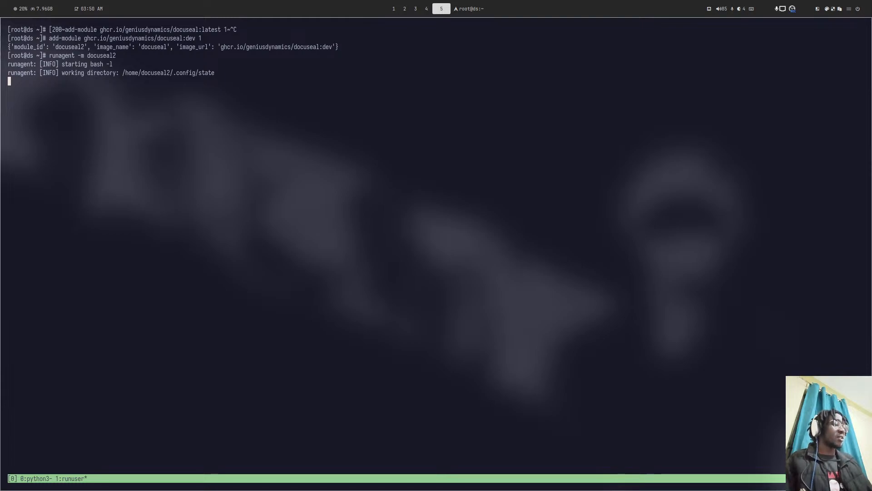
- List the state directory and print database.env, inspecting the non-root database password
type("ls")
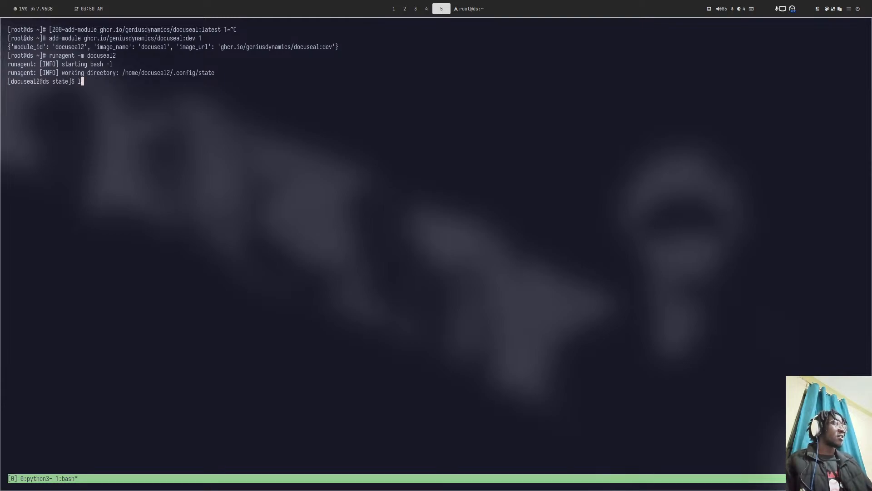
key("Return")
type("cat")
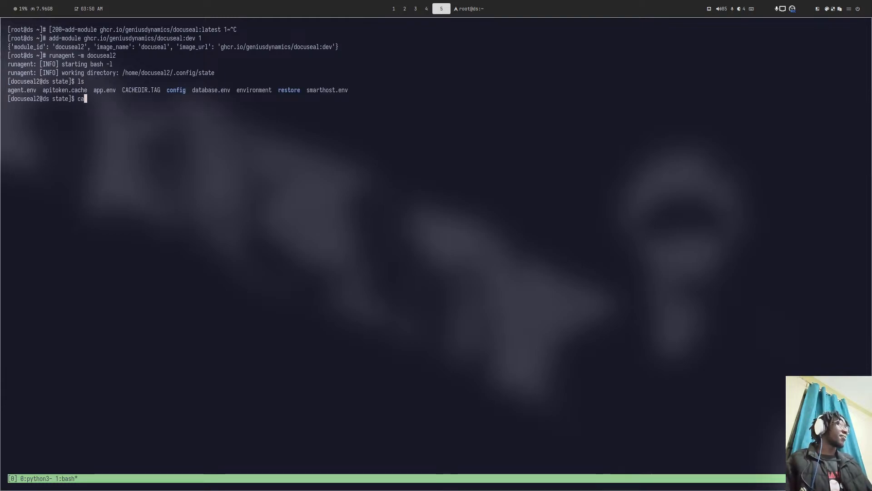
type(" d")
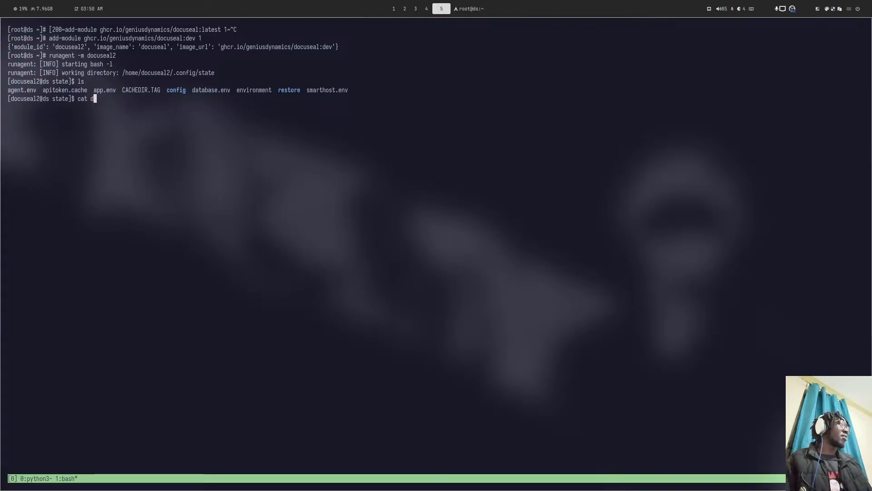
key("Tab")
key("Return")
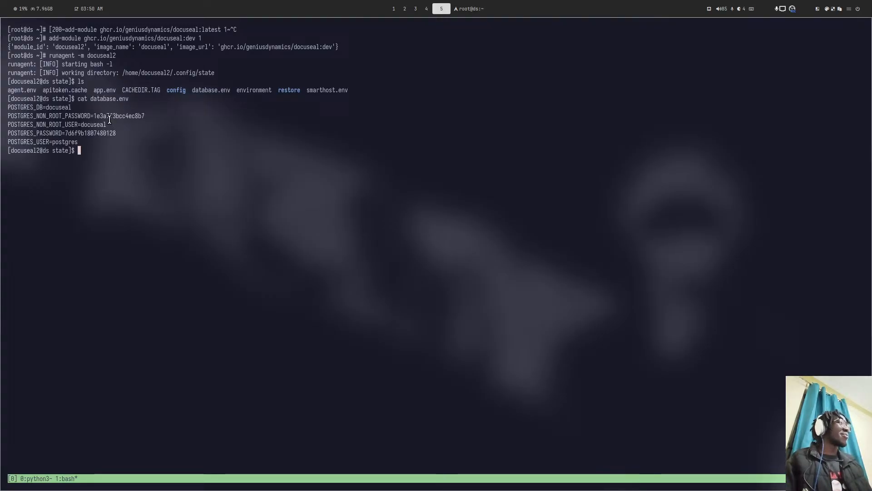
left_click_drag(91, 116, 131, 116)
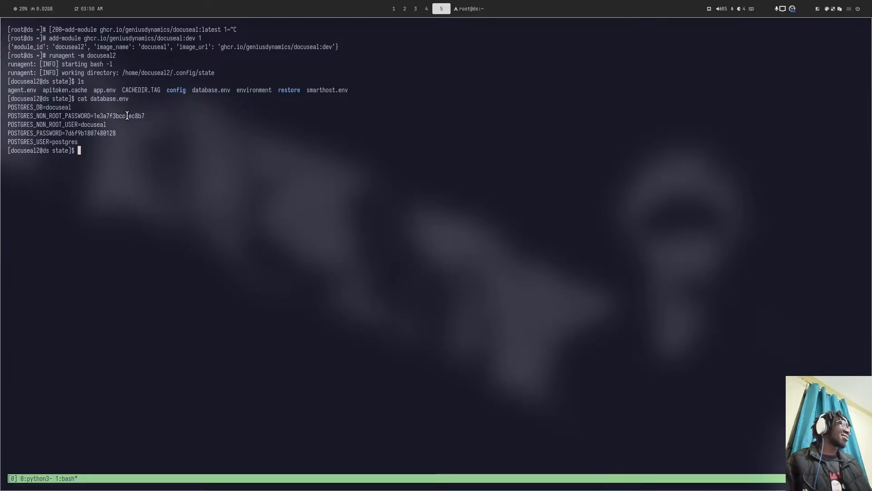
double_click(98, 116)
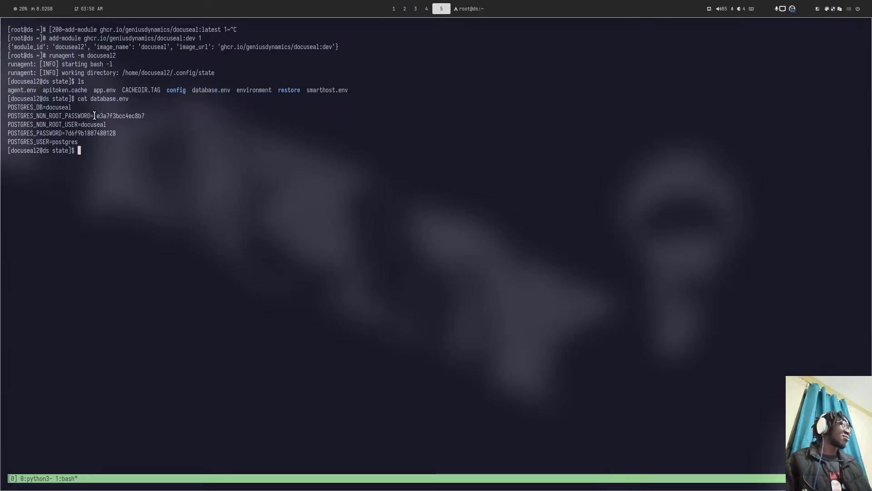
left_click_drag(94, 116, 109, 116)
left_click(122, 124)
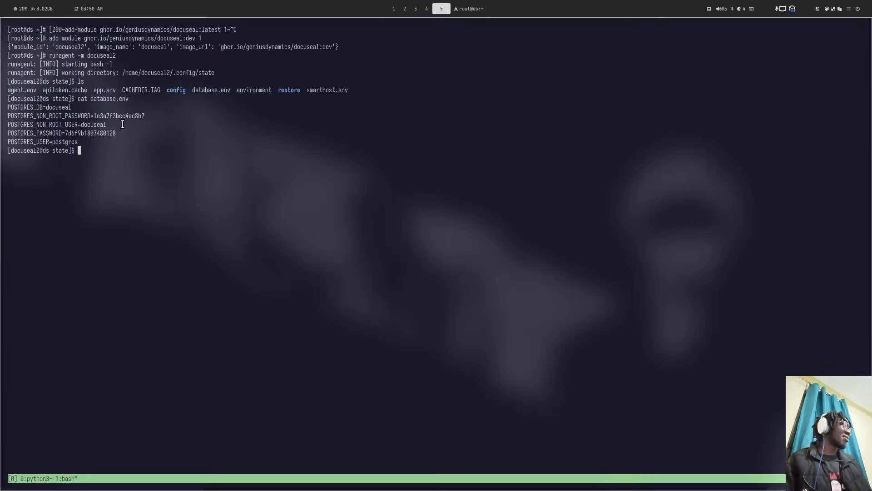
- Print app.env, then clear the terminal screen
type("cat ap")
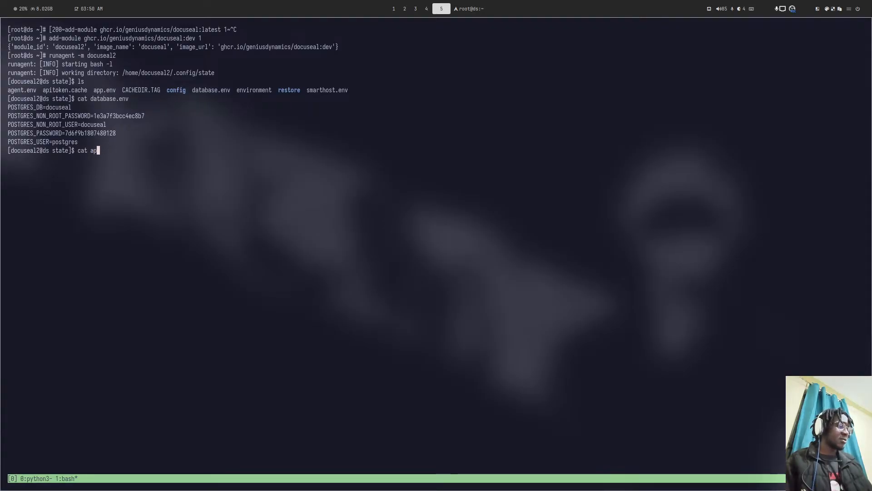
type("p.env")
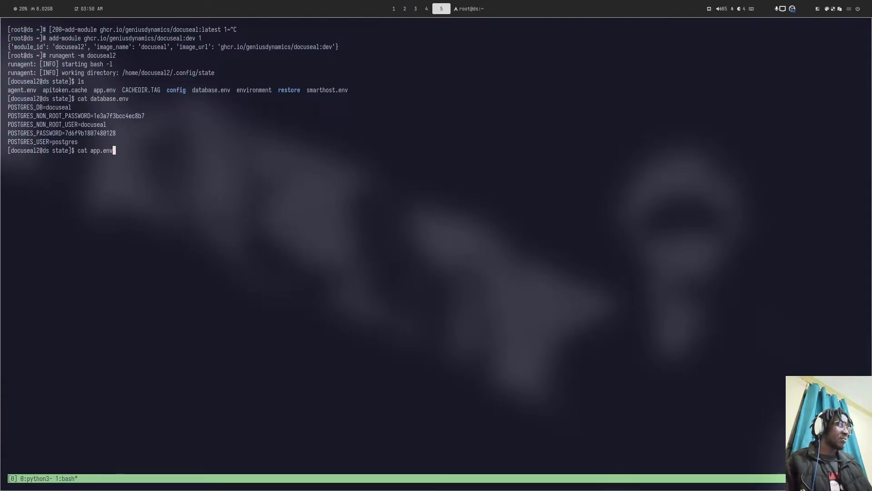
key("Return")
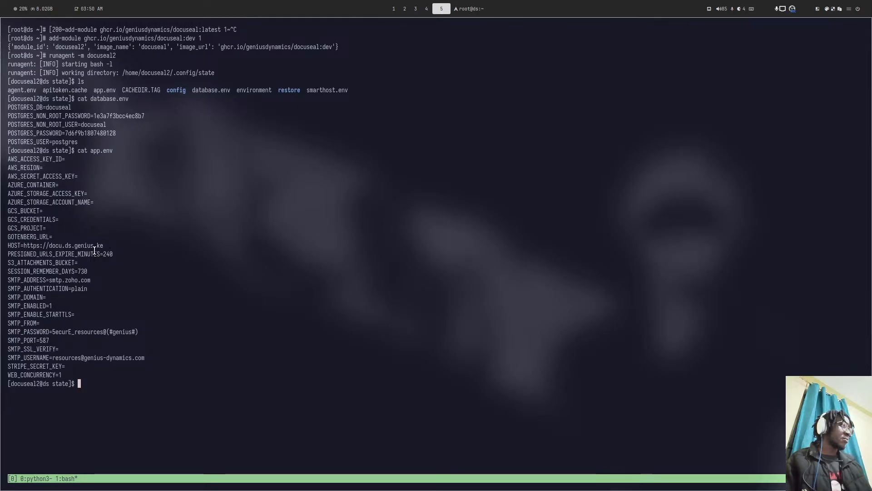
type("clear")
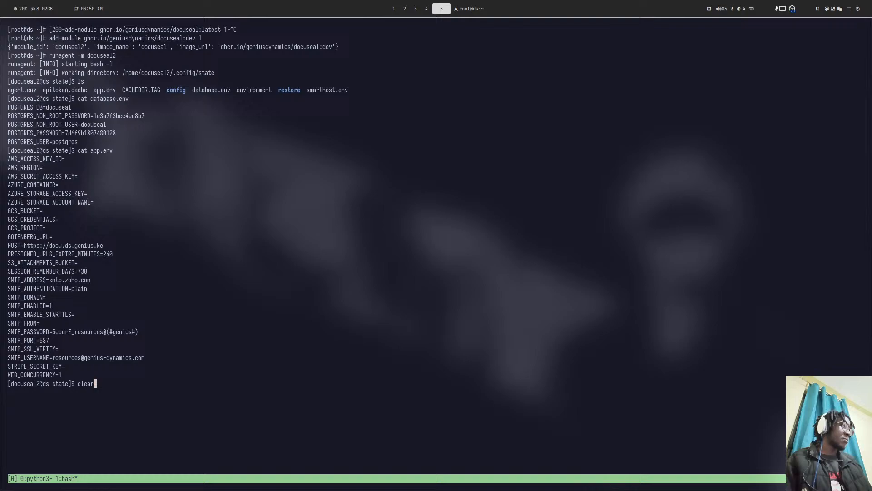
key("Return")
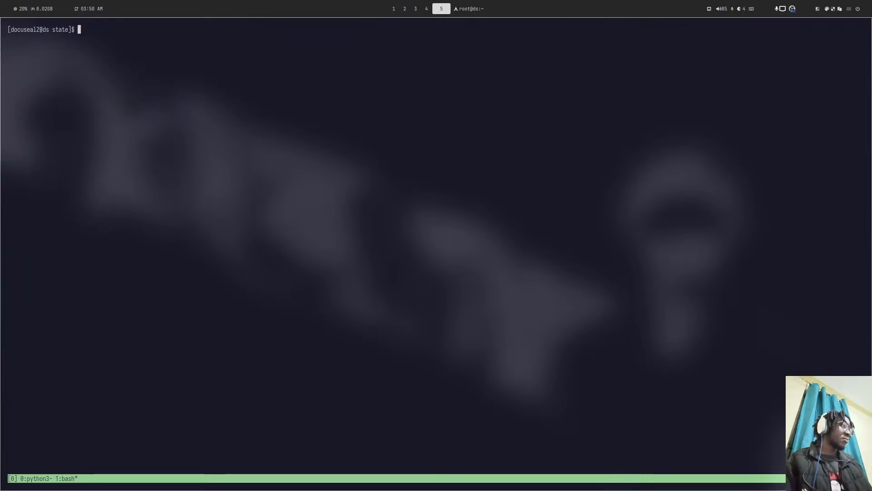
- Print database.env again, copy the POSTGRES_PASSWORD value, and return to issue #412 in the browser
type("cat database.env")
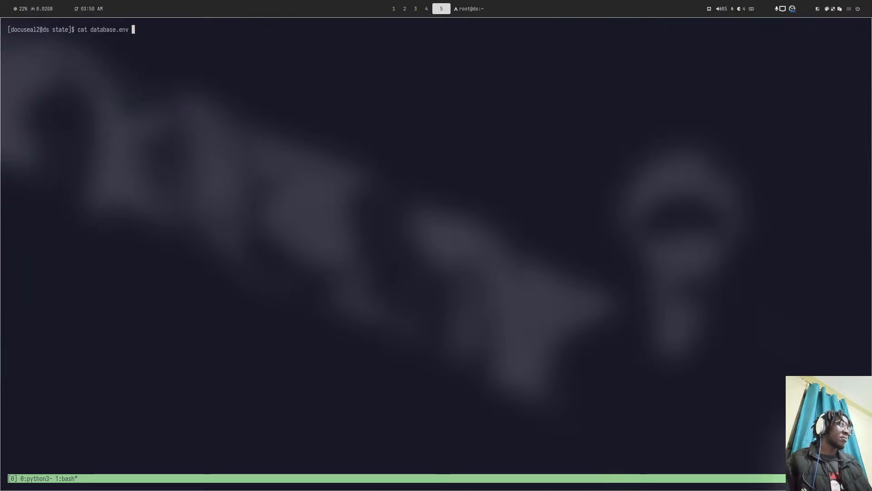
key("Return")
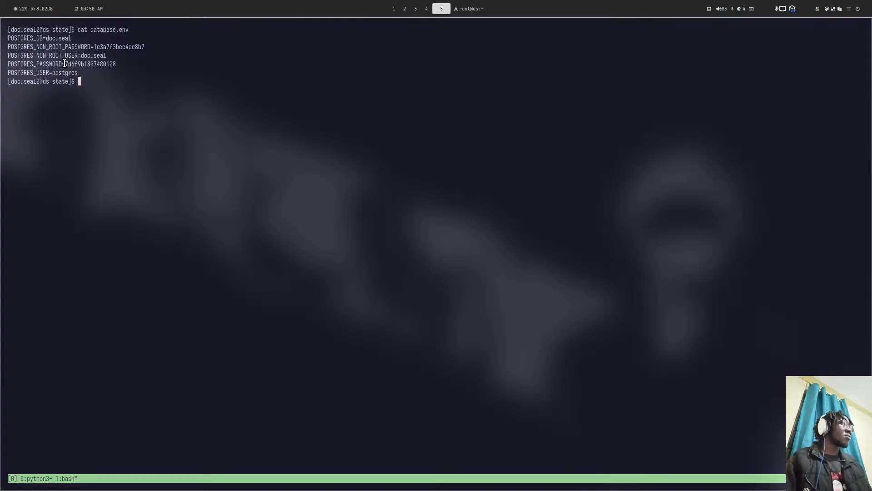
left_click_drag(65, 64, 117, 64)
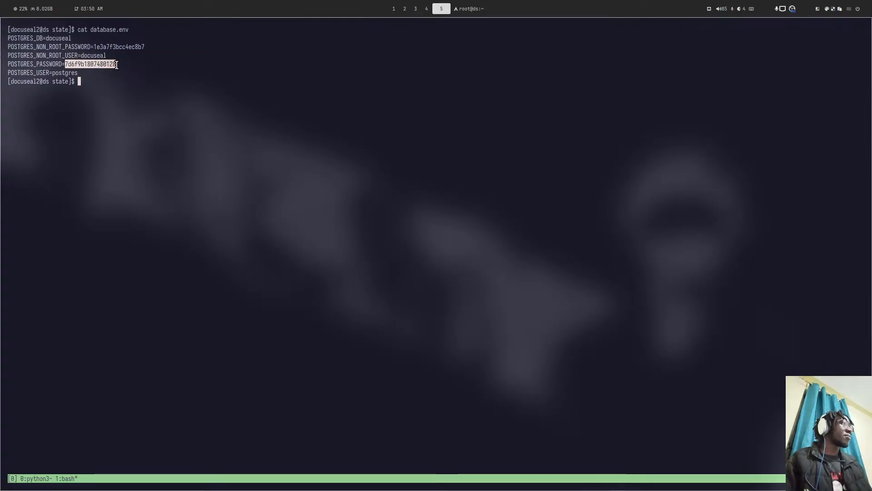
middle_click(108, 77)
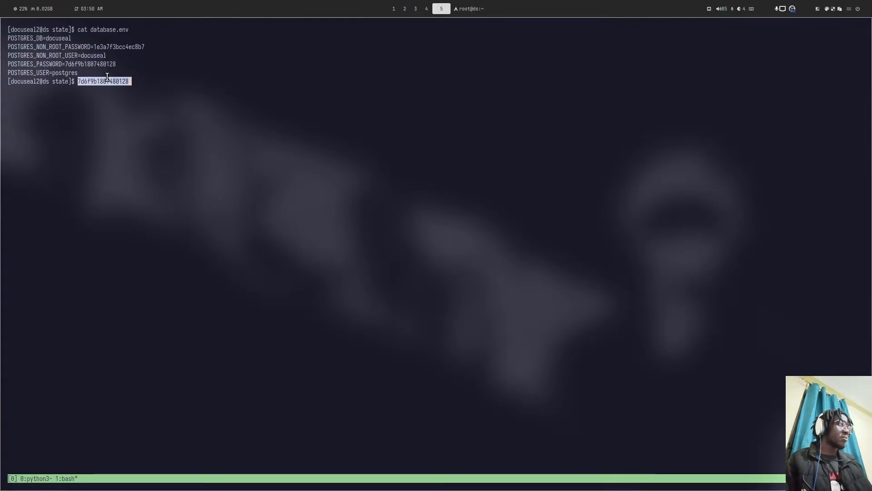
key("ctrl+c")
key("super+4")
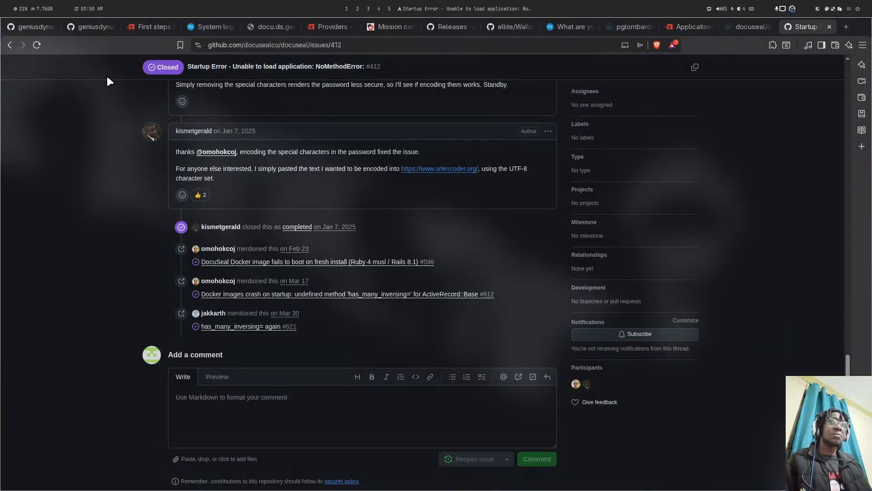
- Open urlencoder.org from the issue link, encode the copied Postgres password, and select the result
right_click(428, 169)
left_click(447, 185)
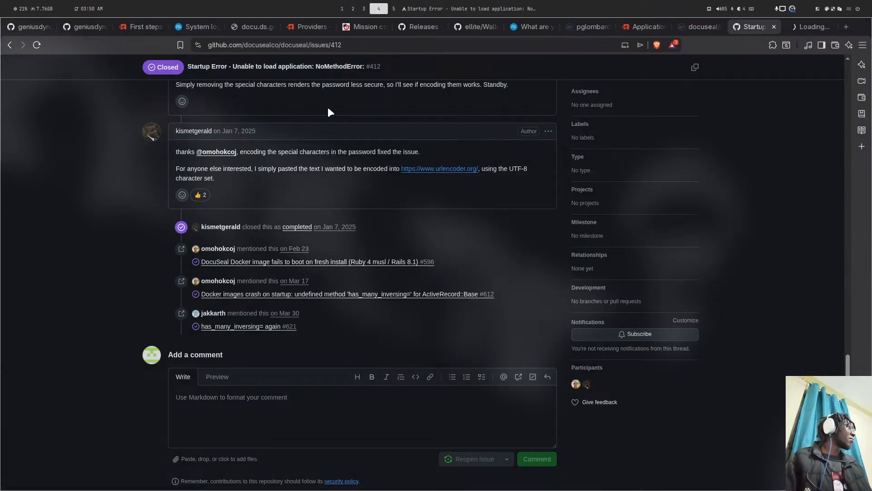
left_click(792, 27)
left_click(270, 230)
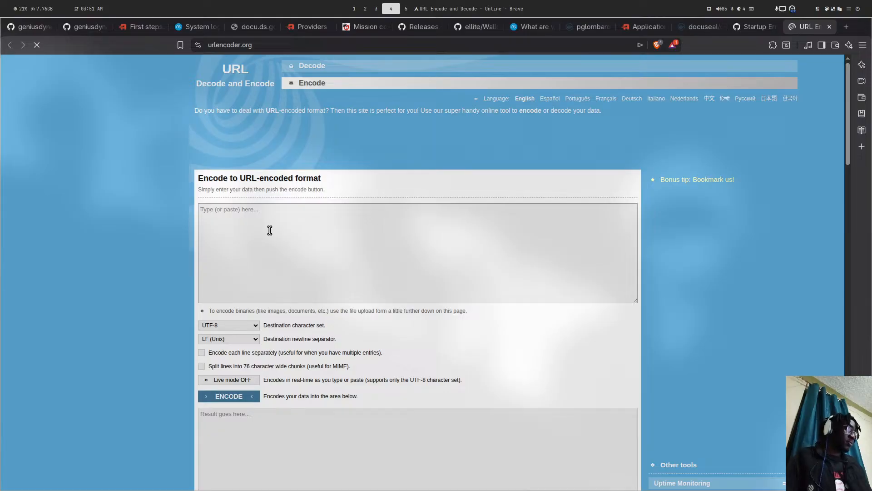
key("ctrl+v")
left_click(239, 396)
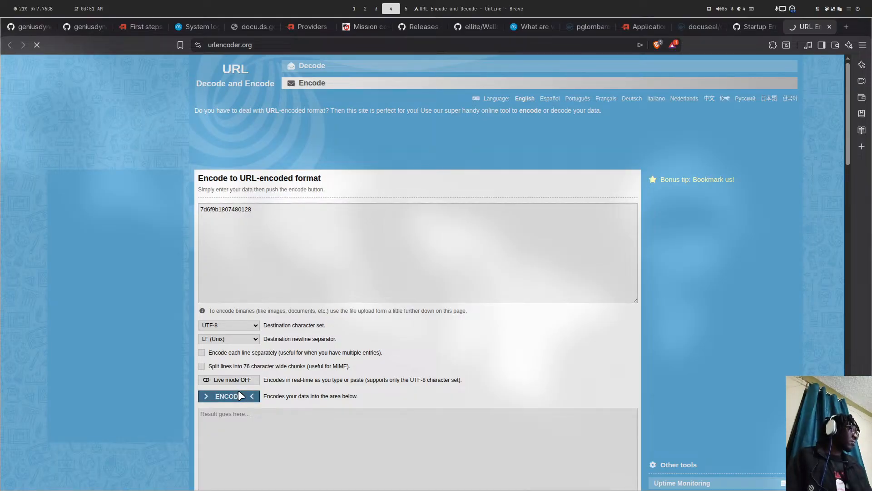
left_click_drag(264, 412, 198, 417)
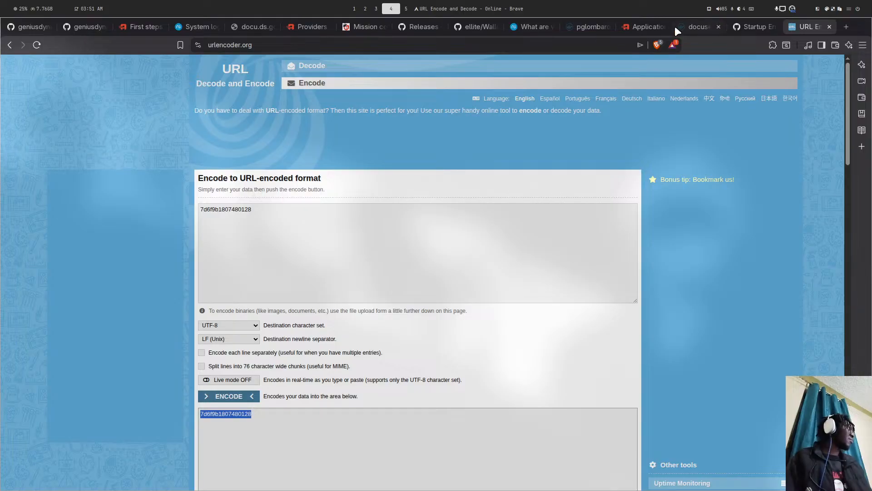
key("super+5")
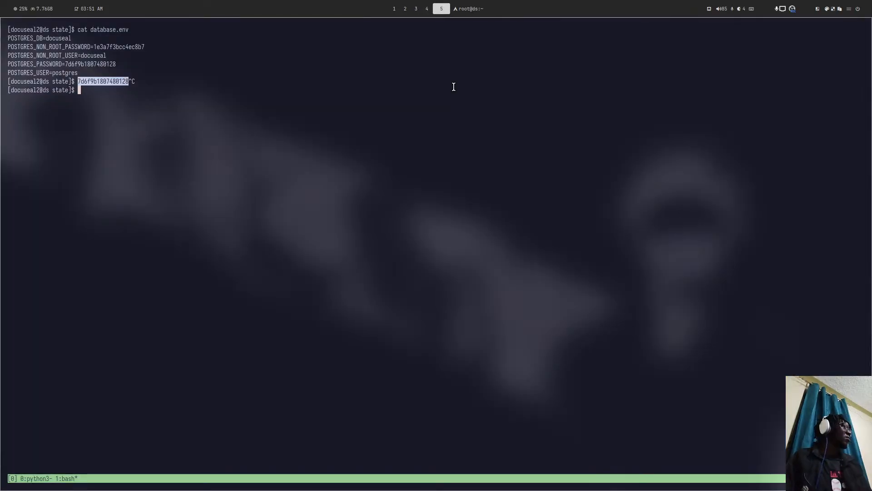
- Cycle through workspaces and land on the browser showing the urlencoder.org result
key("super+6")
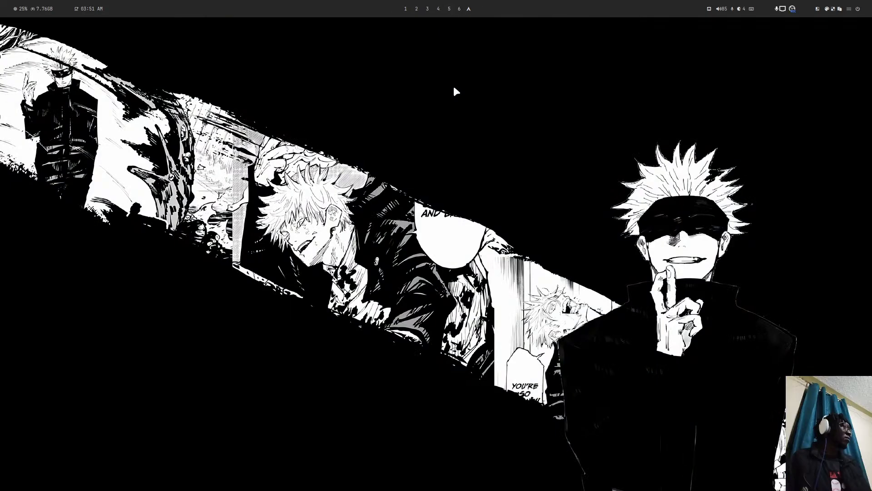
key("super+5")
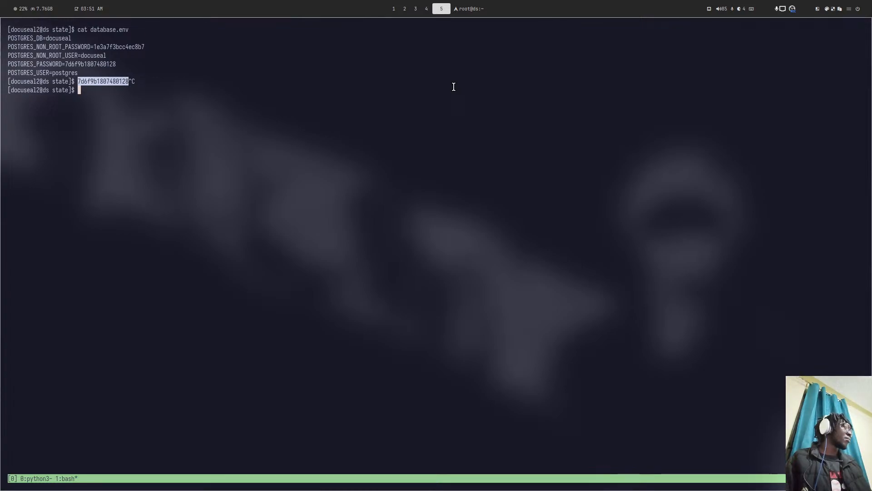
key("super+2")
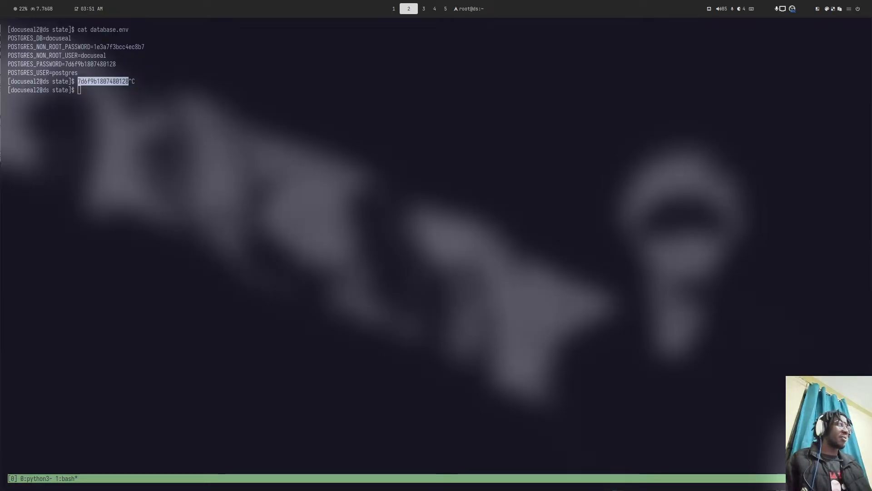
key("super+5")
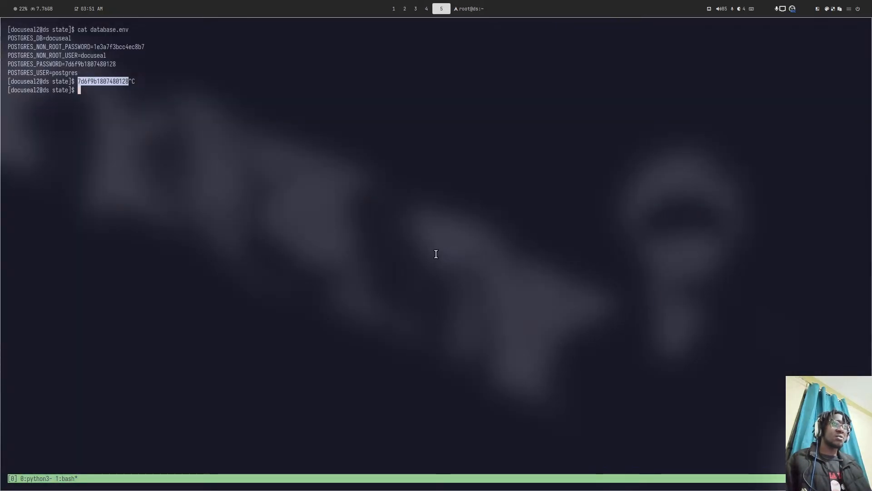
key("super+4")
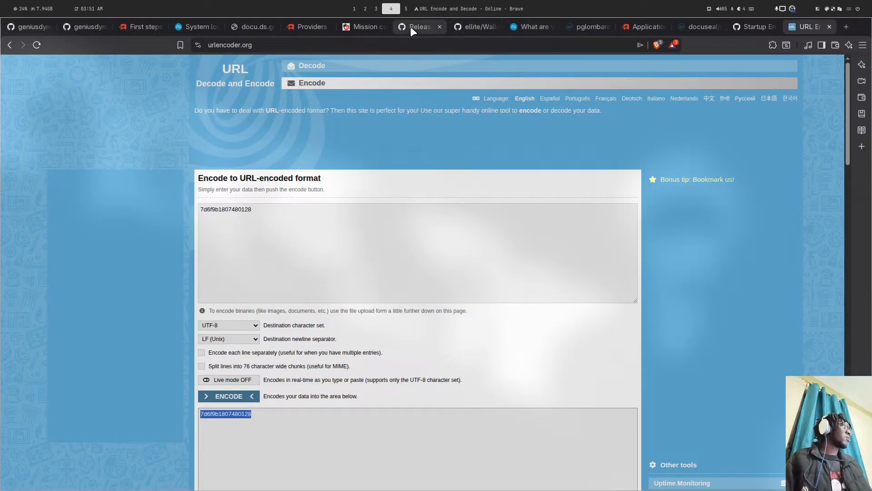
- Pass the ns8-docuseal and ns8-goauthentik tabs back to issue #412 and scroll to its title
left_click(86, 29)
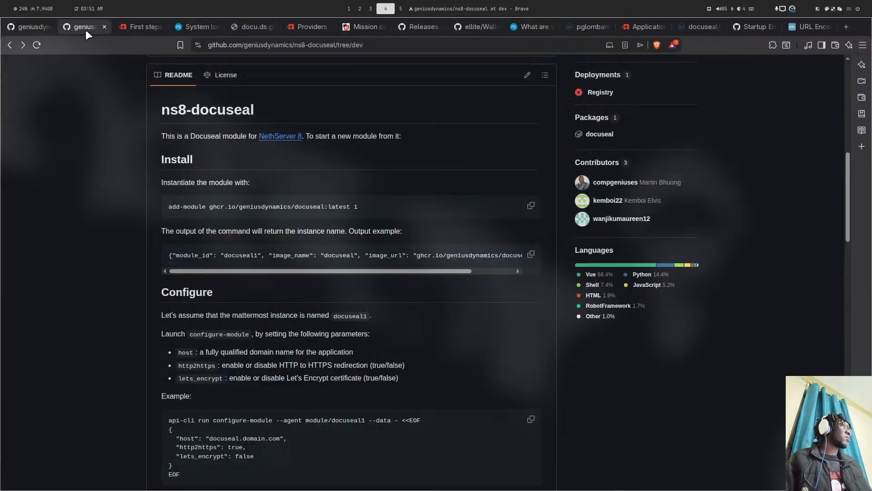
left_click(28, 29)
left_click(749, 28)
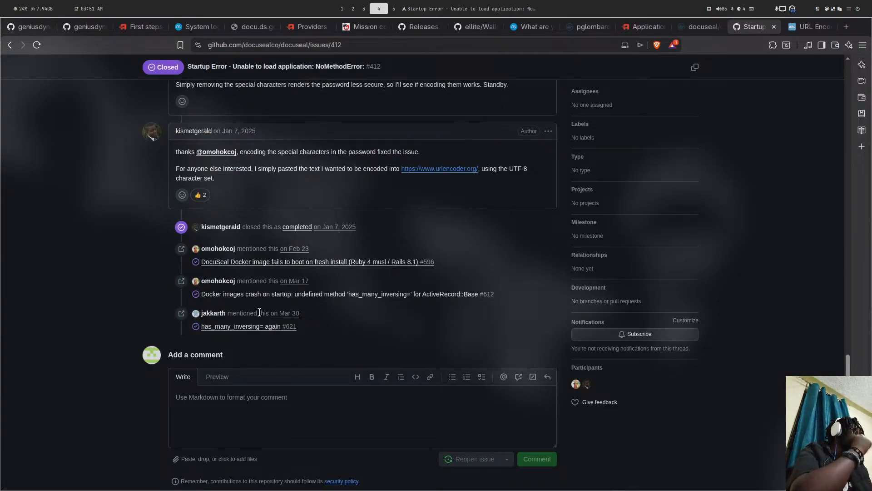
scroll(346, 234, "up", 15)
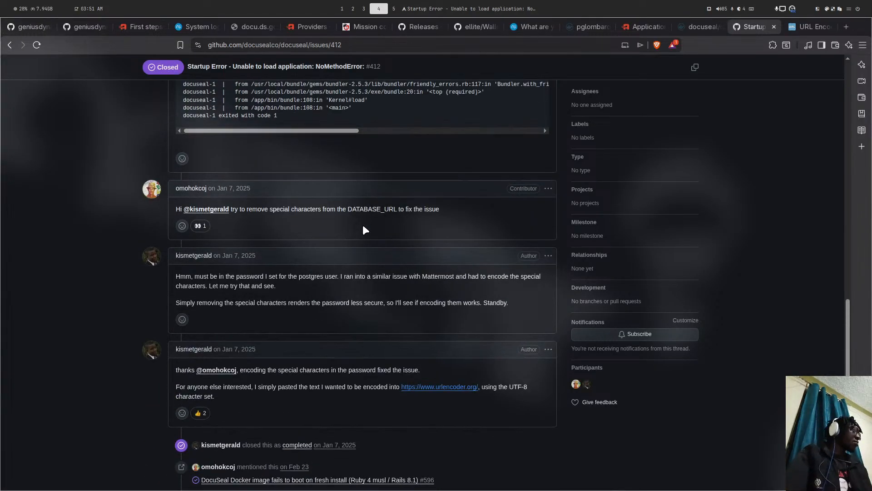
scroll(373, 217, "up", 4)
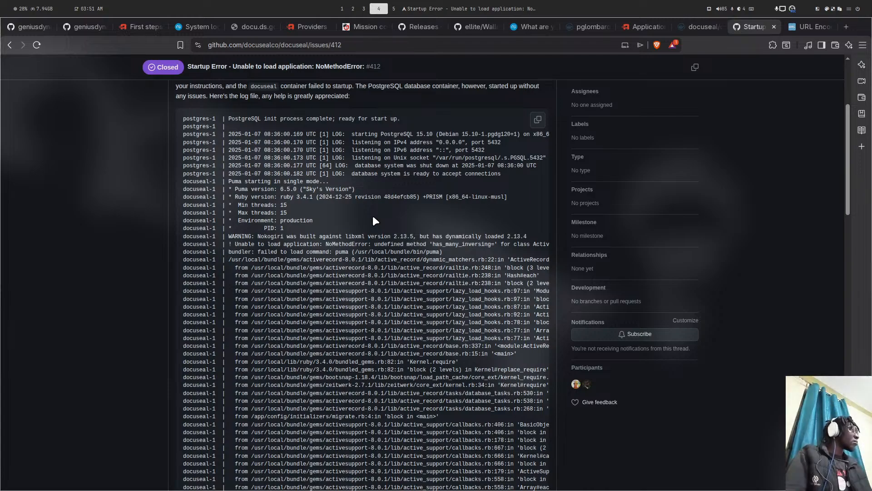
scroll(373, 221, "up", 3)
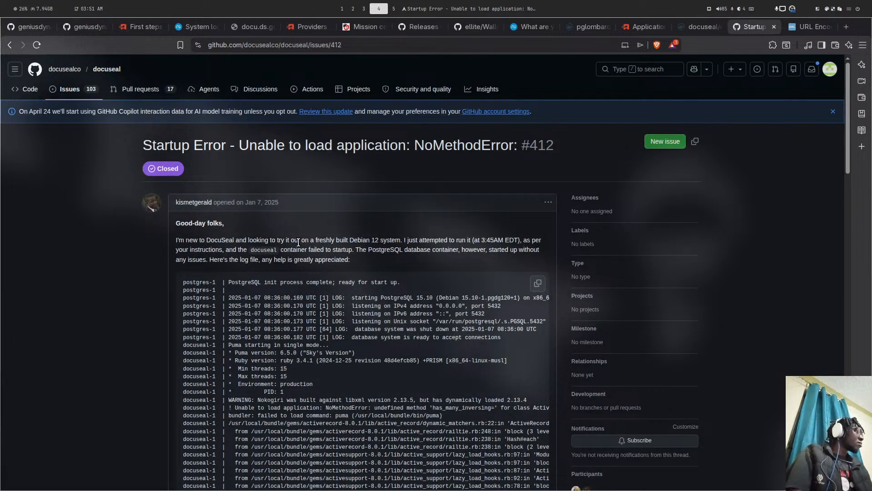
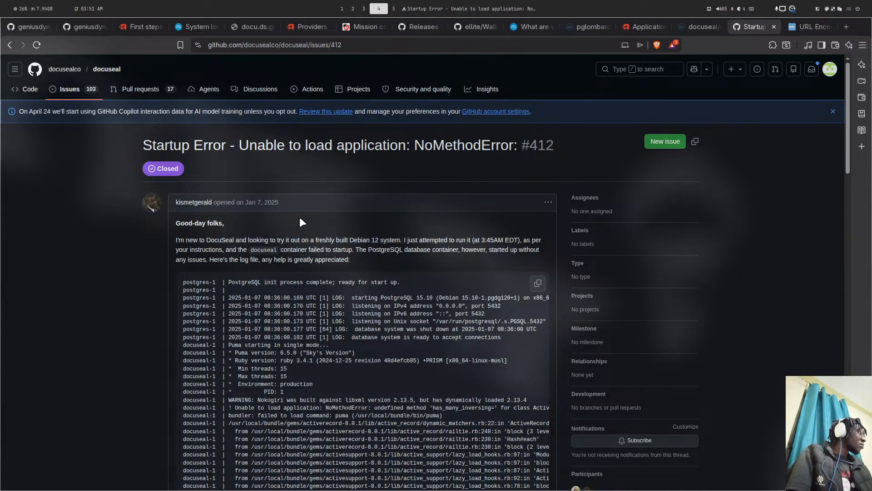
- Scroll down through issue #412, then quit lazygit and start Neovim
scroll(302, 221, "down", 15)
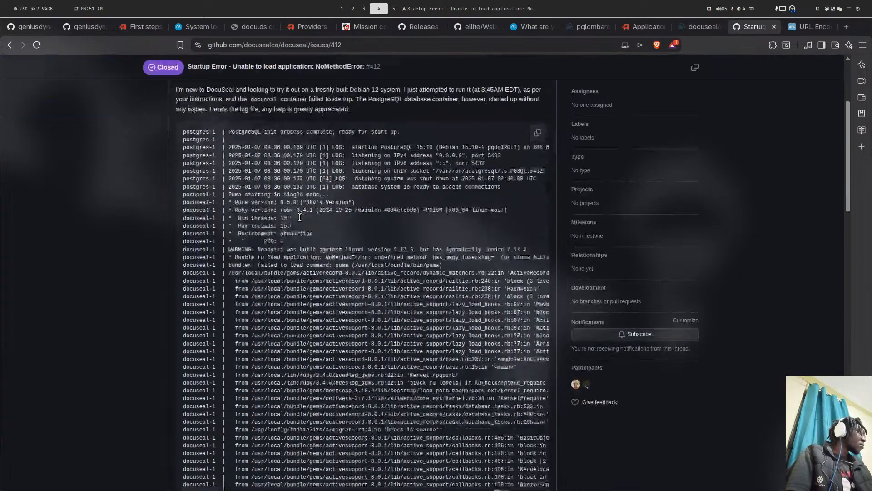
scroll(300, 216, "down", 5)
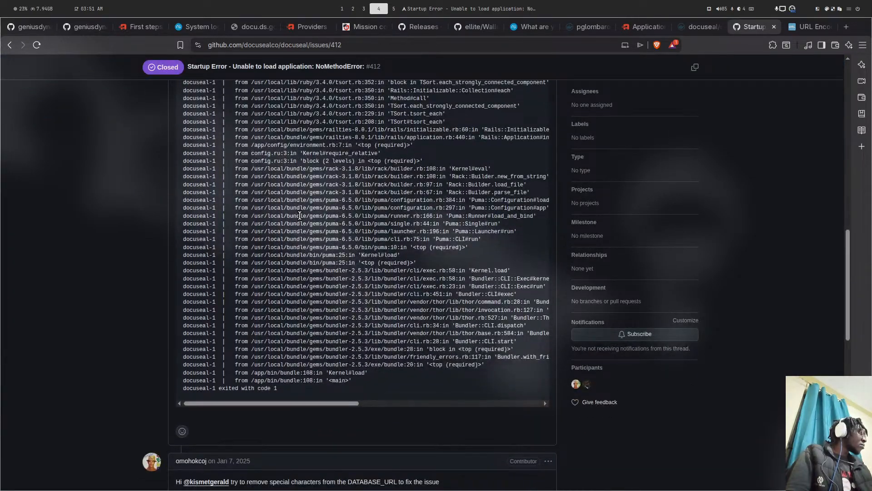
scroll(299, 216, "down", 4)
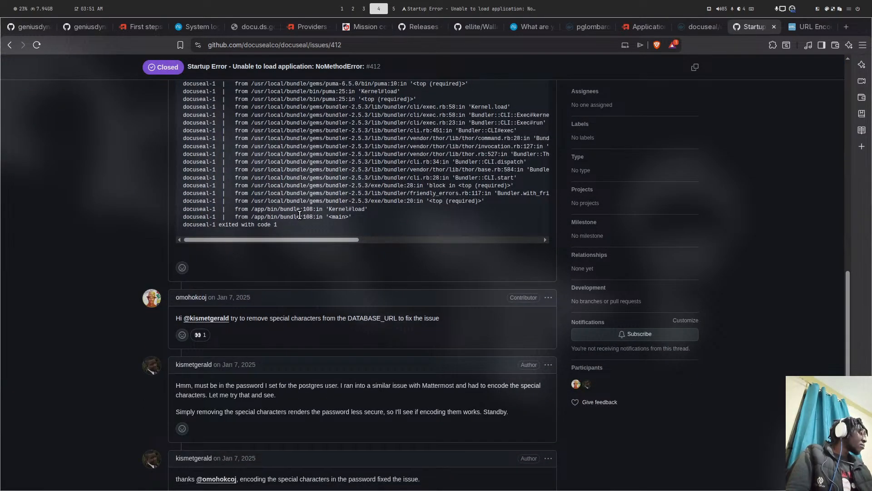
scroll(300, 215, "down", 3)
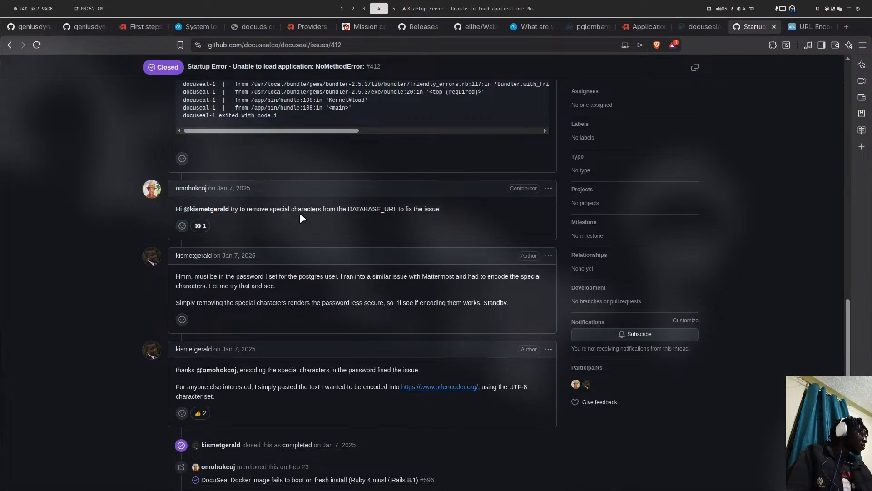
scroll(302, 218, "down", 3)
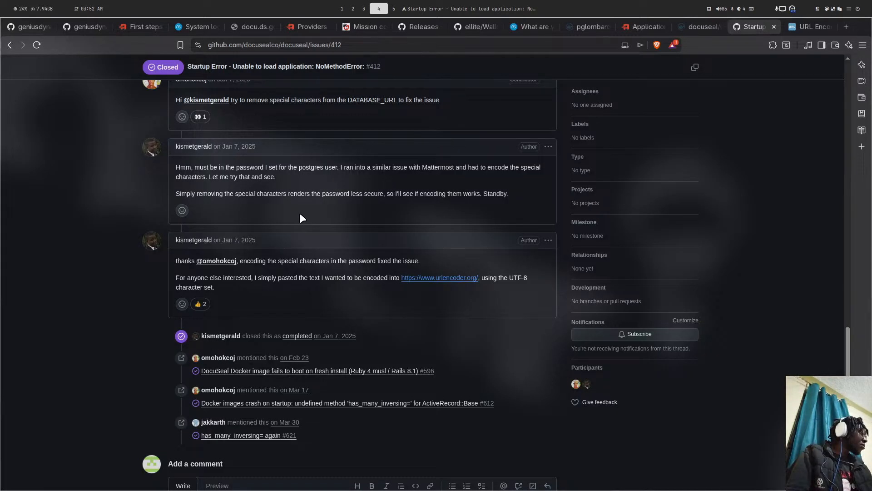
scroll(299, 212, "down", 5)
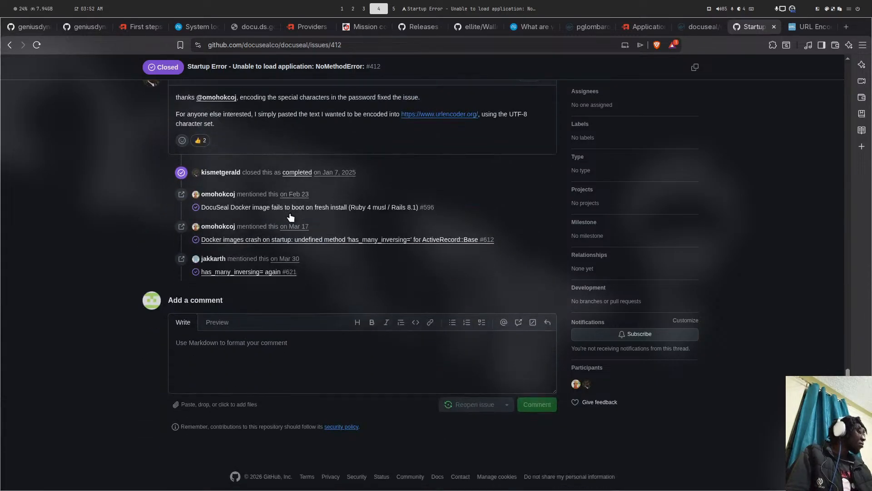
key("super+5")
key("super+1")
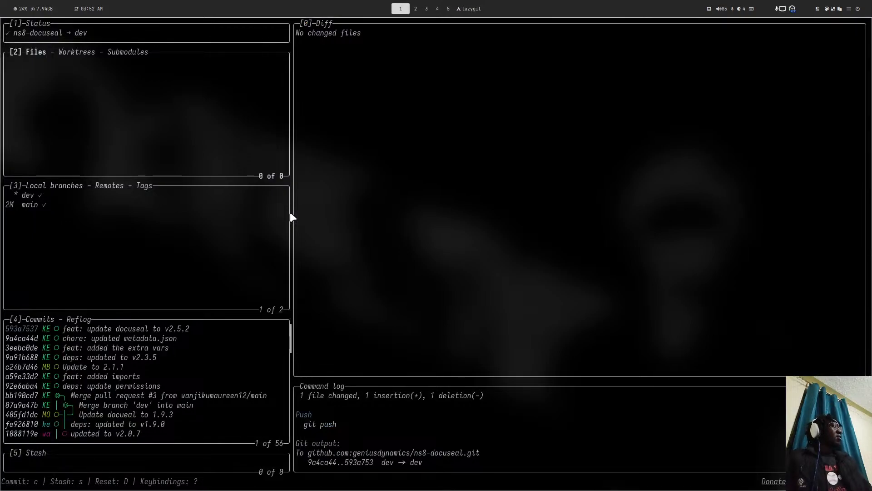
type("qnvim")
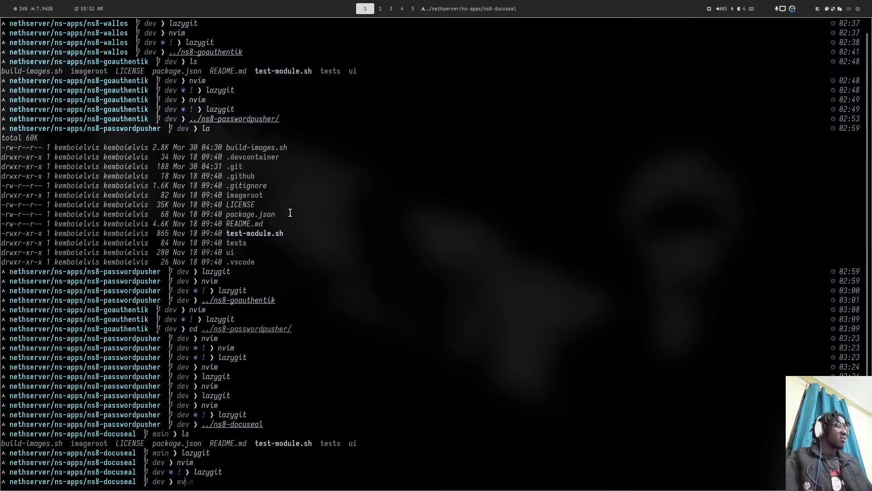
key("Return")
- Open 10create_vars and inspect its POSTGRES_PASSWORD line
key("space")
key("f")
key("f")
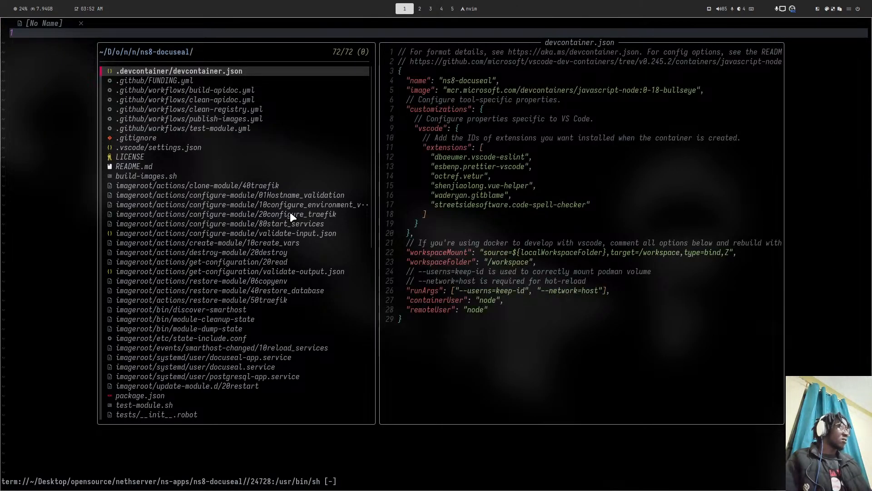
type("creat")
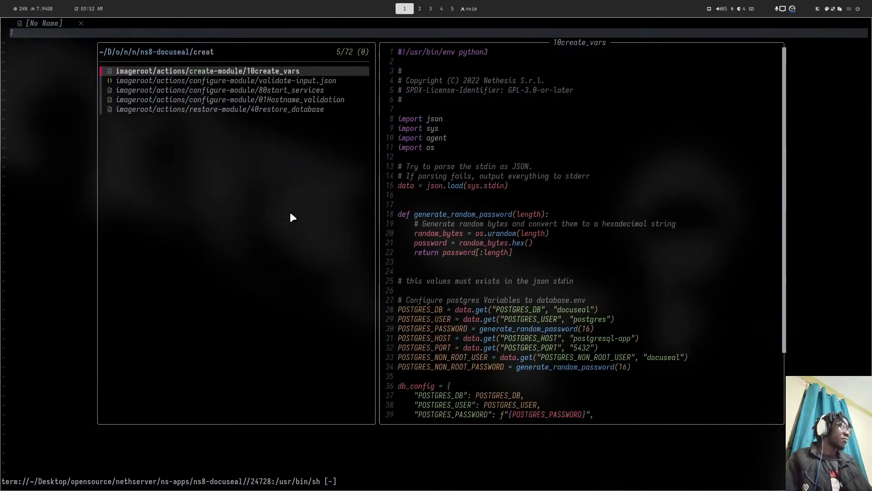
key("Return")
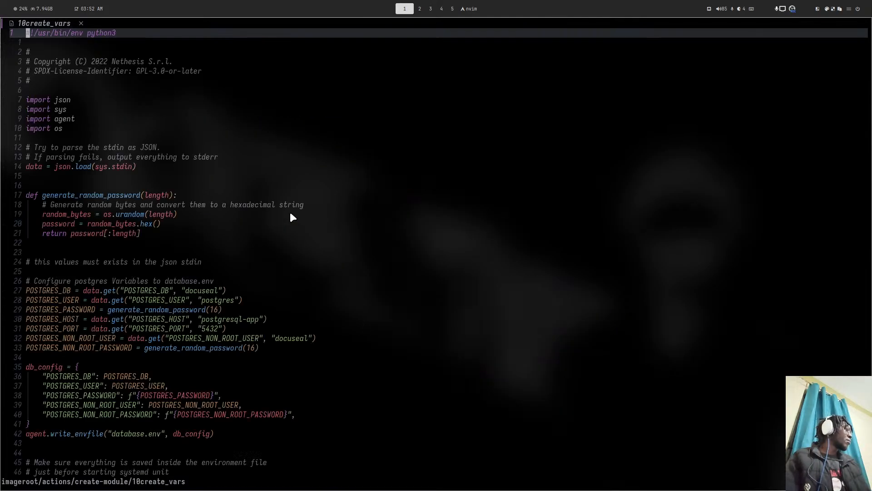
scroll(267, 191, "down", 6)
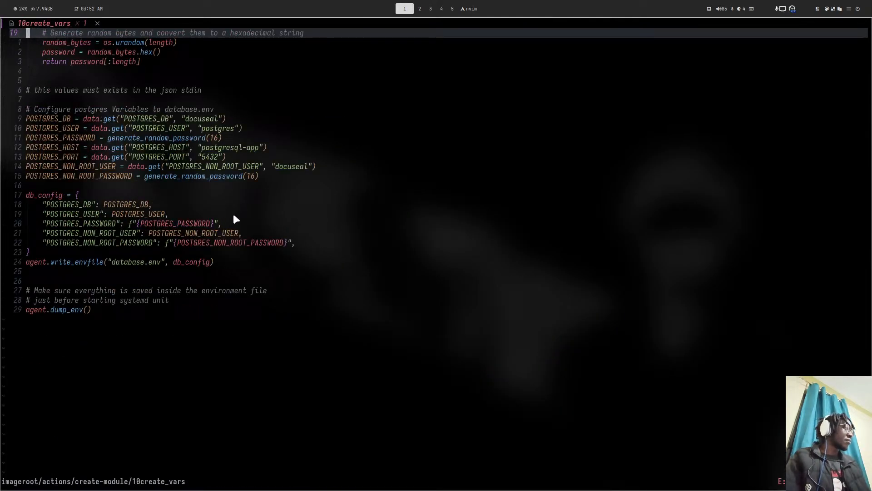
left_click(197, 225)
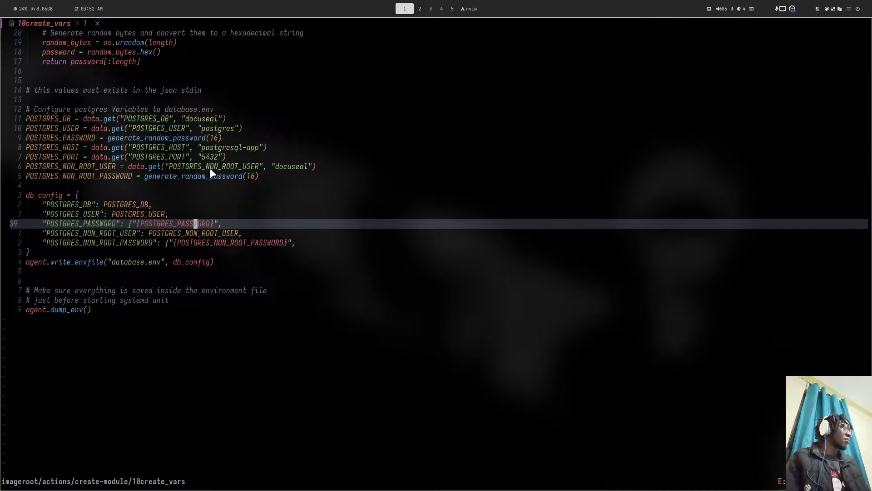
scroll(210, 172, "up", 3)
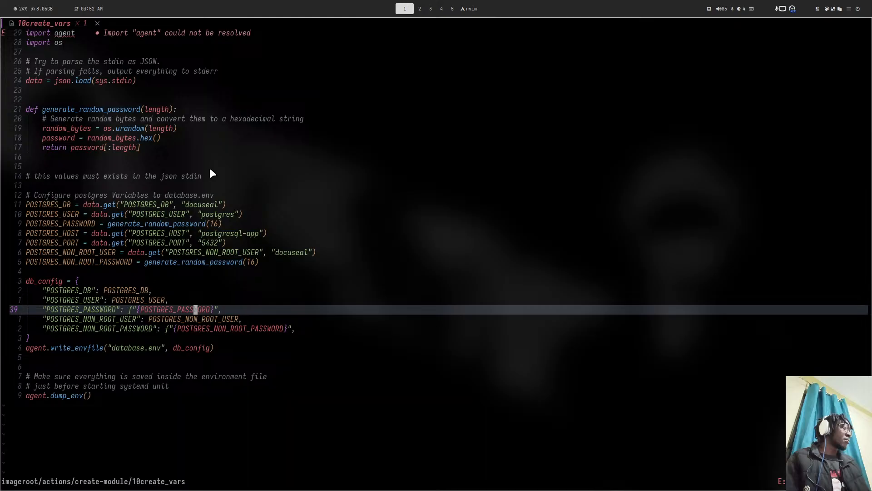
- Open 10configure_environment_vars in a new tab, filtering the file finder with 'con'
key("space")
key("f")
key("f")
key("Escape")
key("space")
key("f")
key("f")
type("con")
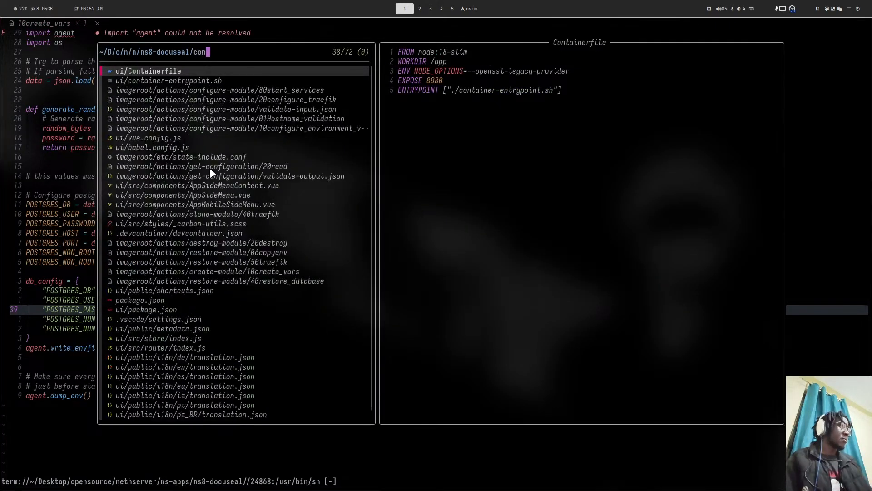
key("Down")
key("Down")
key("Down")
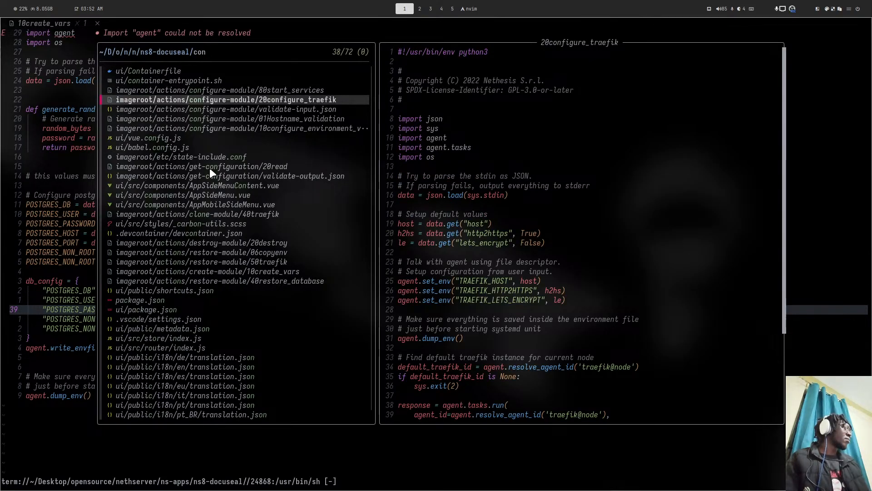
key("Down")
key("Down")
key("Down")
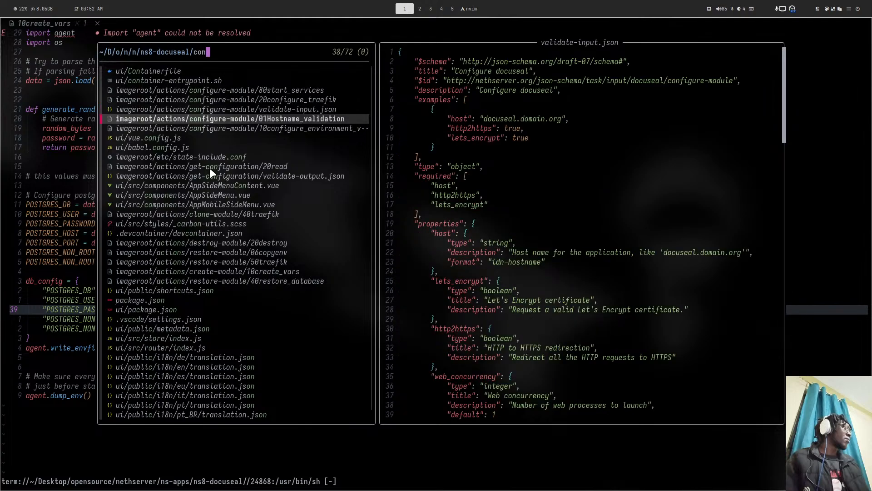
key("Return")
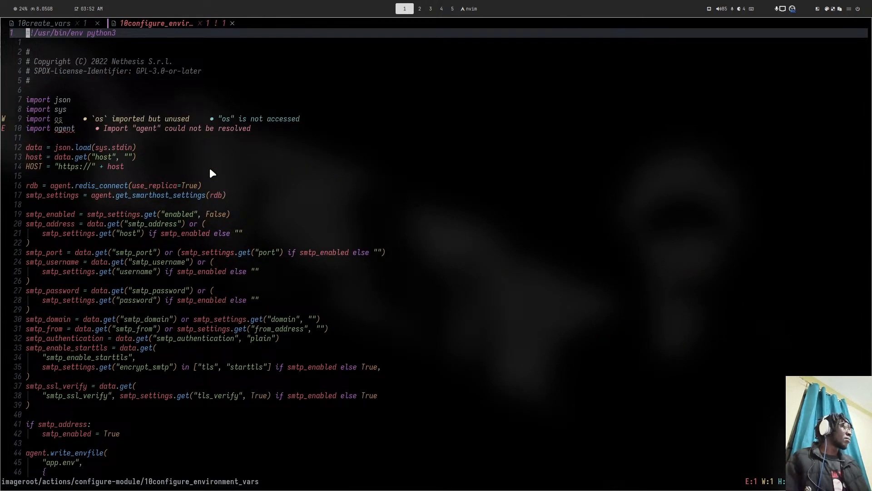
- Review the AZURE_CONTAINER, AWS_REGION and STRIPE_SECRET_KEY lines, then return to the browser
scroll(154, 231, "down", 9)
scroll(142, 250, "down", 3)
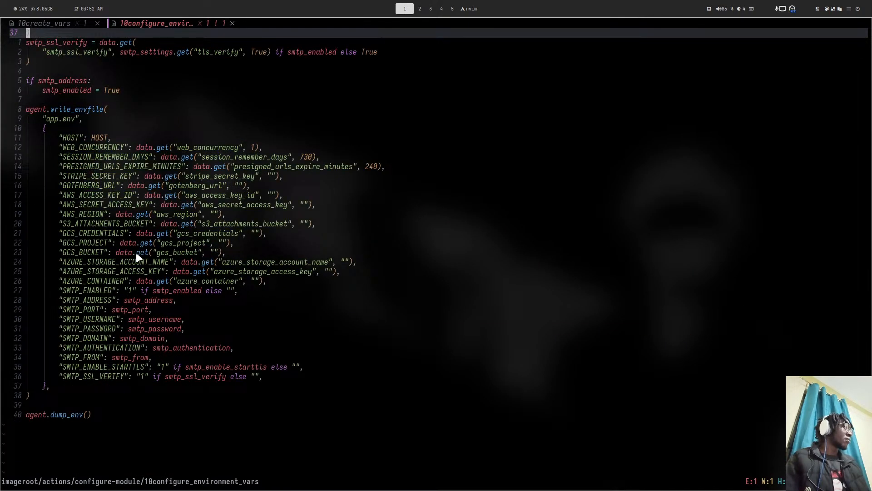
left_click(121, 280)
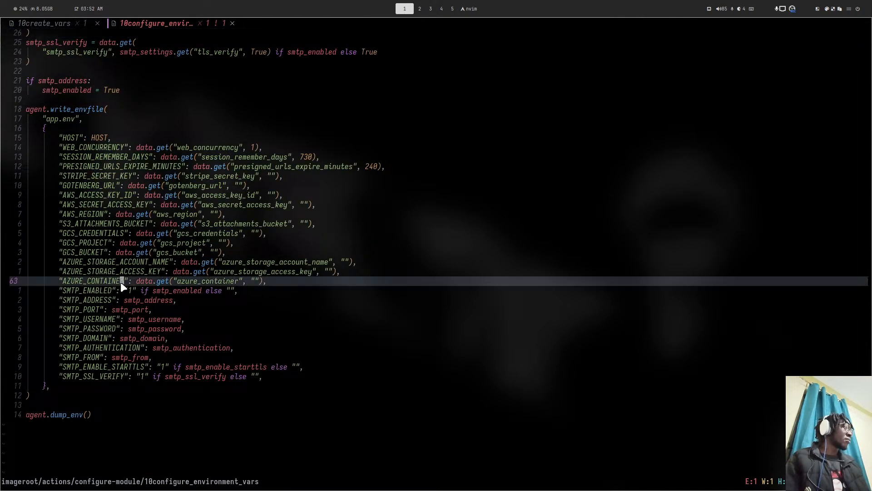
left_click(117, 215)
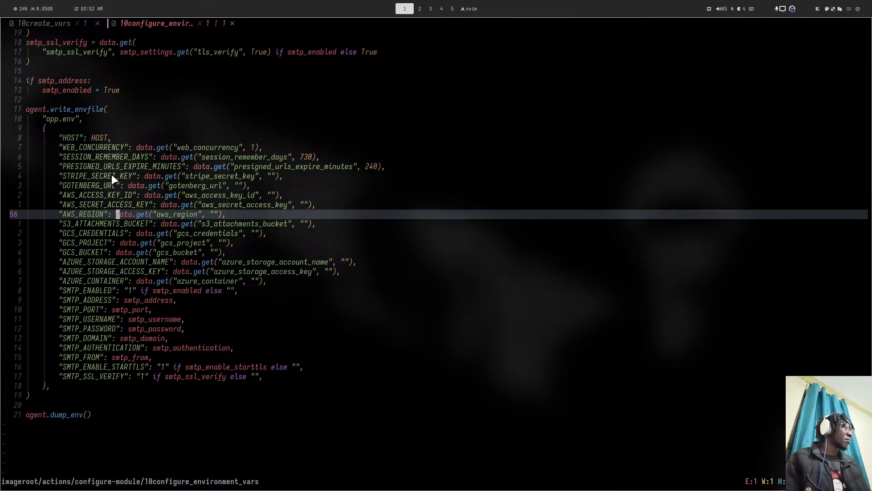
left_click(112, 177)
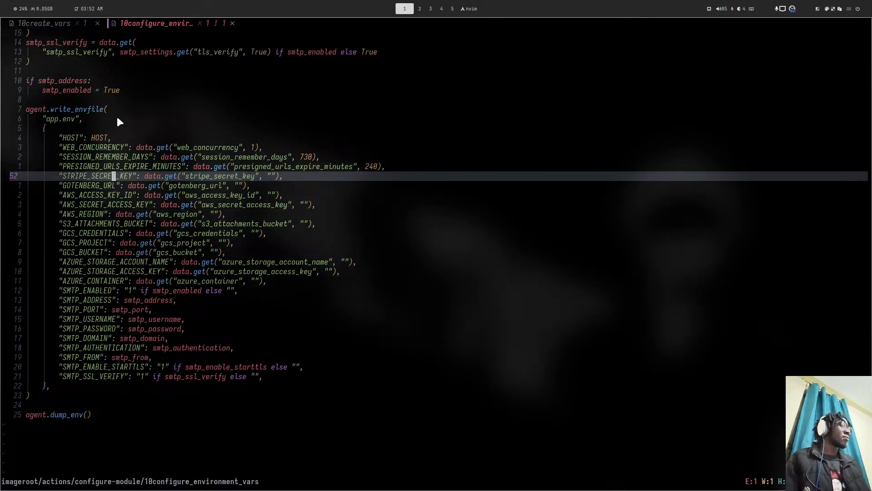
key("super+4")
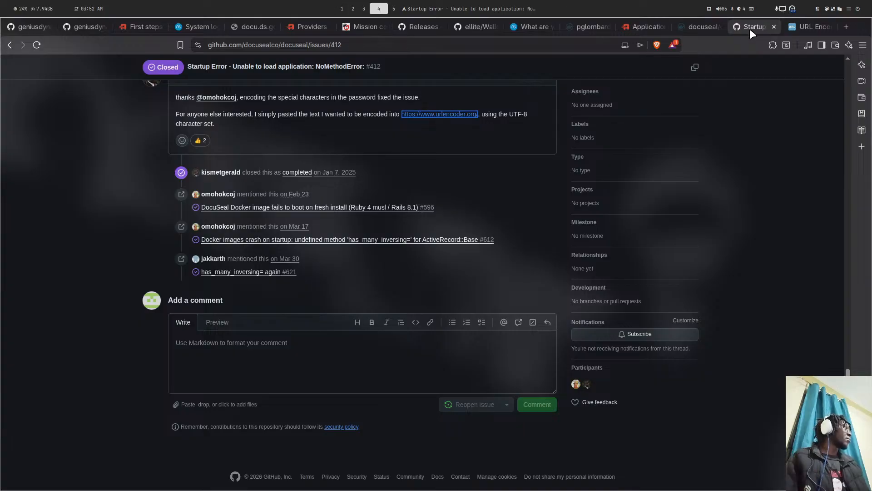
left_click(698, 27)
scroll(167, 161, "down", 4)
scroll(167, 161, "down", 10)
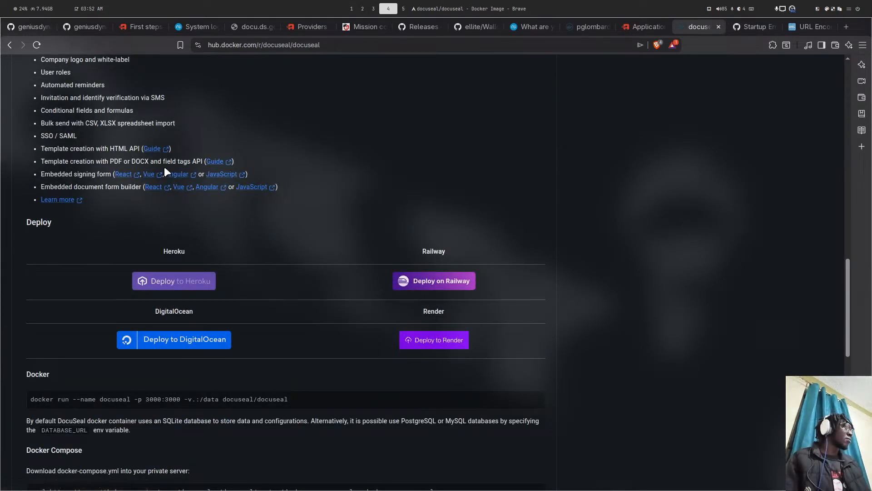
scroll(139, 180, "up", 2)
scroll(139, 181, "up", 2)
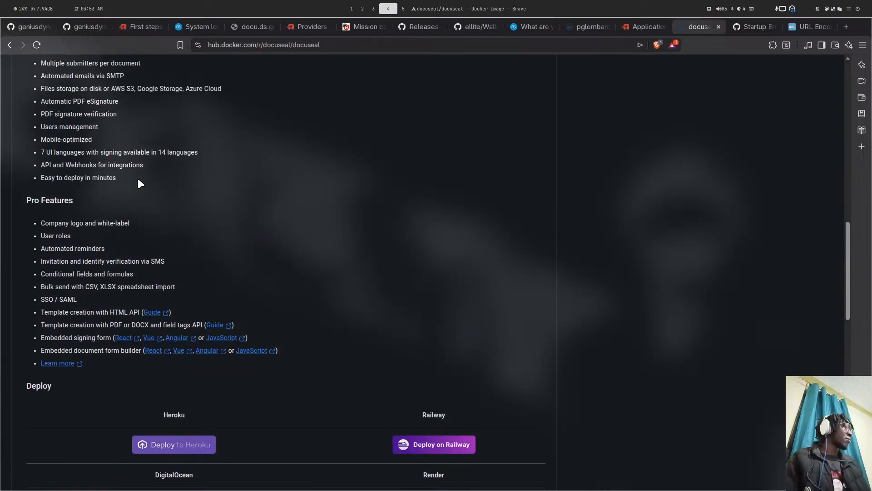
scroll(139, 181, "down", 5)
scroll(139, 182, "down", 5)
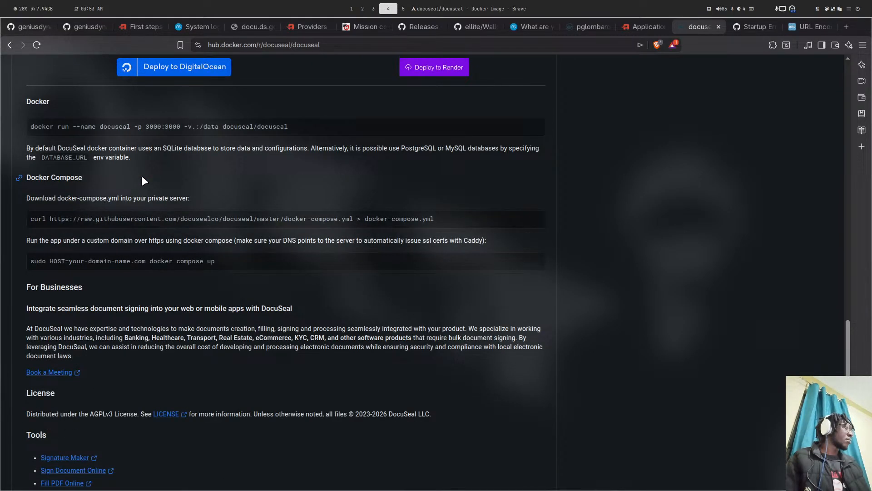
scroll(145, 180, "down", 4)
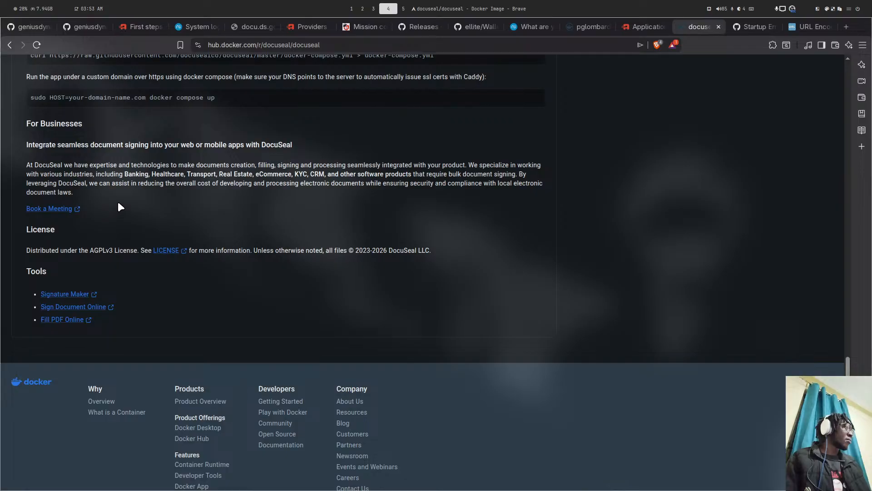
scroll(120, 199, "up", 10)
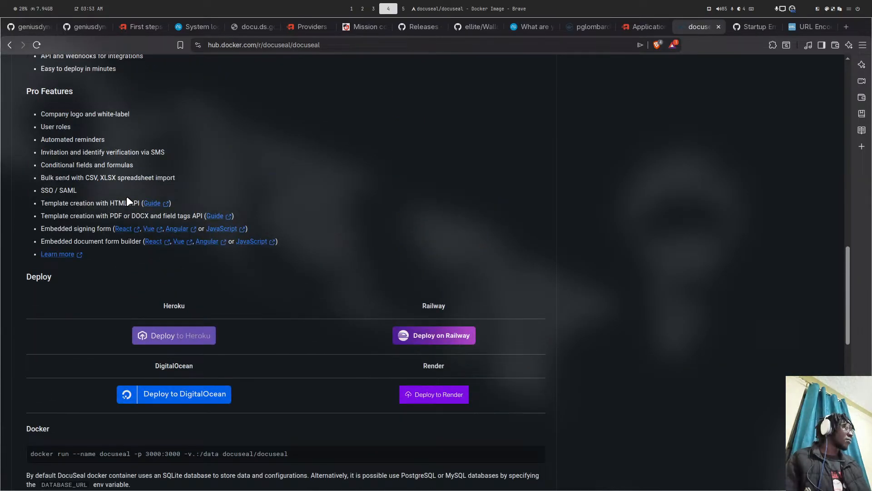
scroll(127, 201, "up", 14)
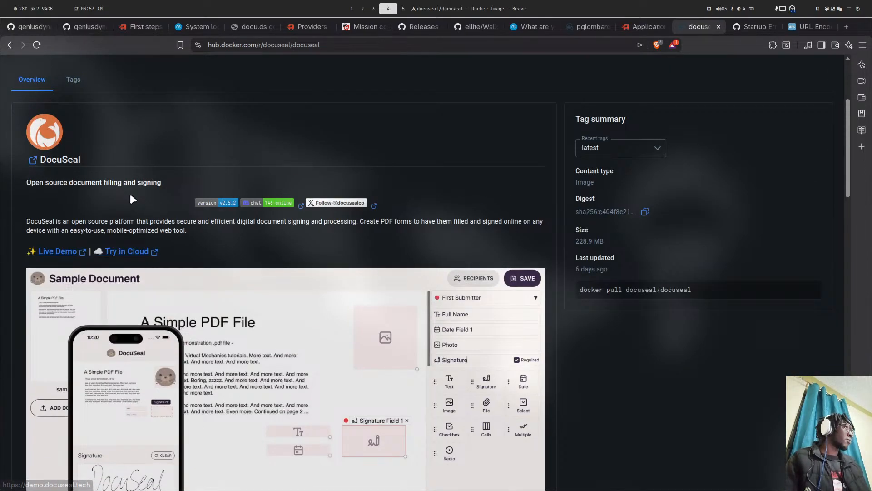
scroll(130, 199, "up", 4)
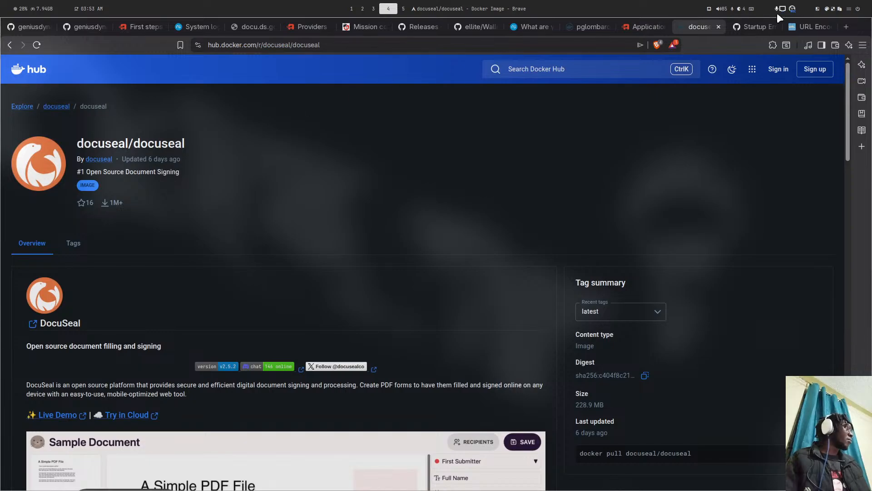
left_click(744, 29)
scroll(169, 106, "up", 8)
scroll(169, 105, "up", 15)
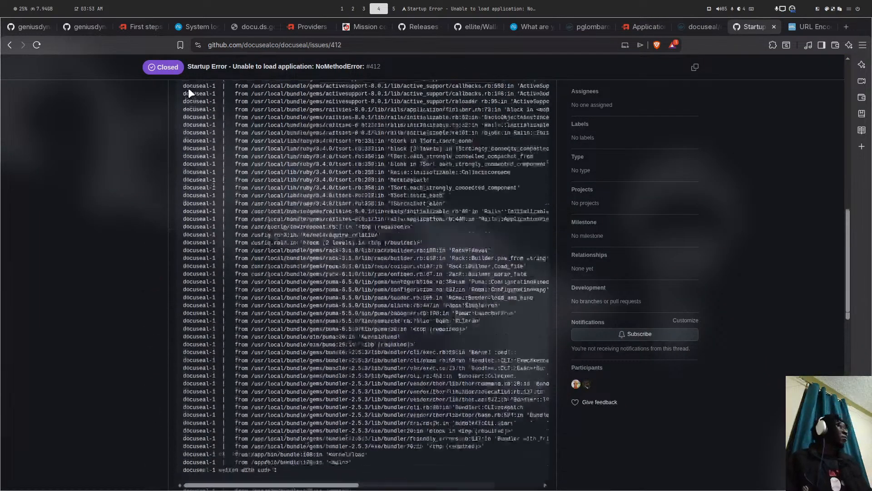
- Go to the docuseal repository page and open docker-compose.yml
left_click(105, 68)
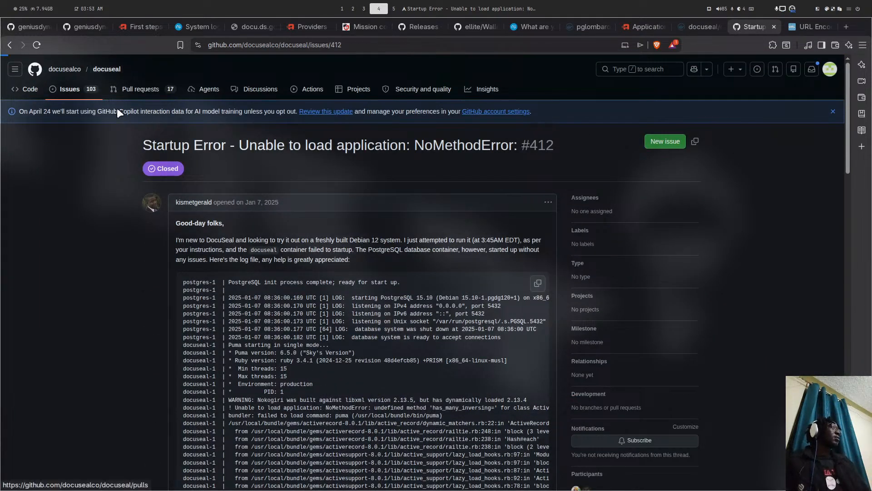
scroll(272, 204, "down", 8)
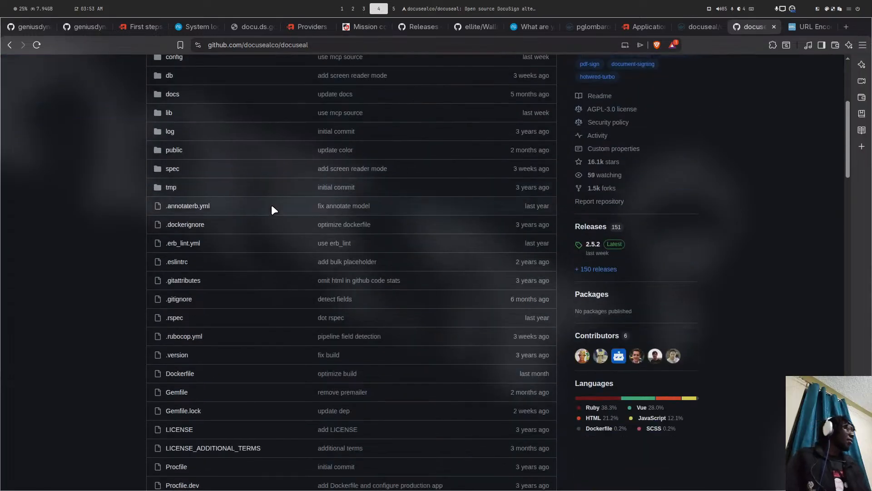
scroll(233, 172, "down", 5)
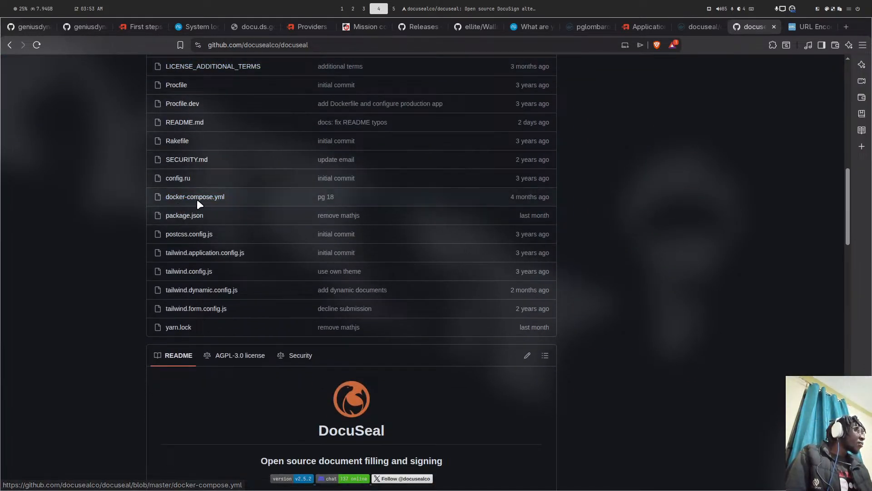
left_click(198, 199)
scroll(317, 154, "down", 2)
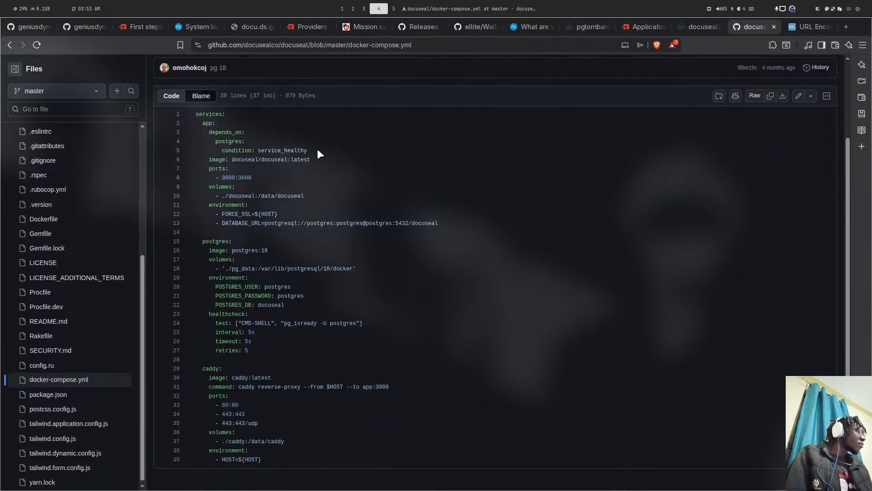
- Select the DATABASE_URL line 13 for the app service, then return to Neovim
left_click_drag(219, 223, 429, 215)
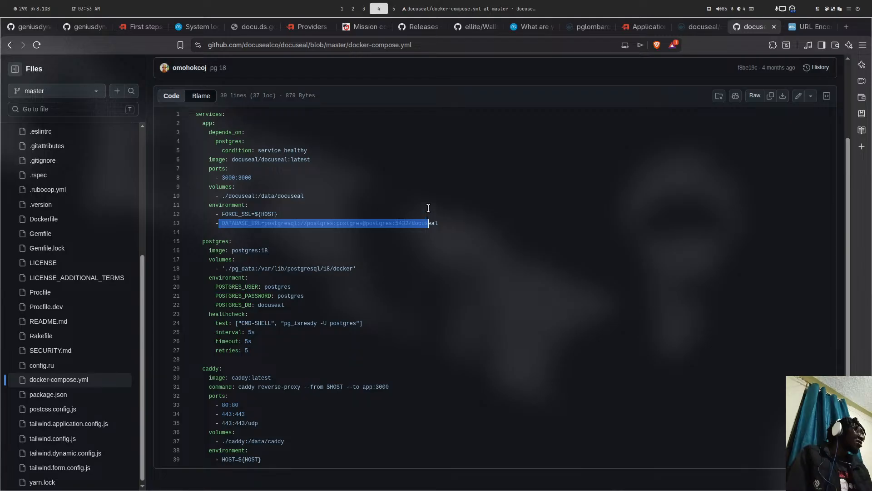
scroll(428, 204, "up", 3)
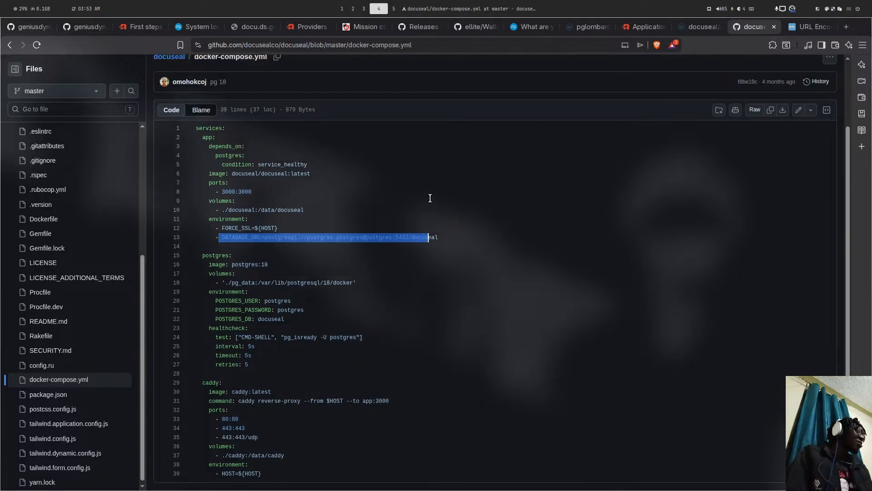
scroll(430, 198, "down", 3)
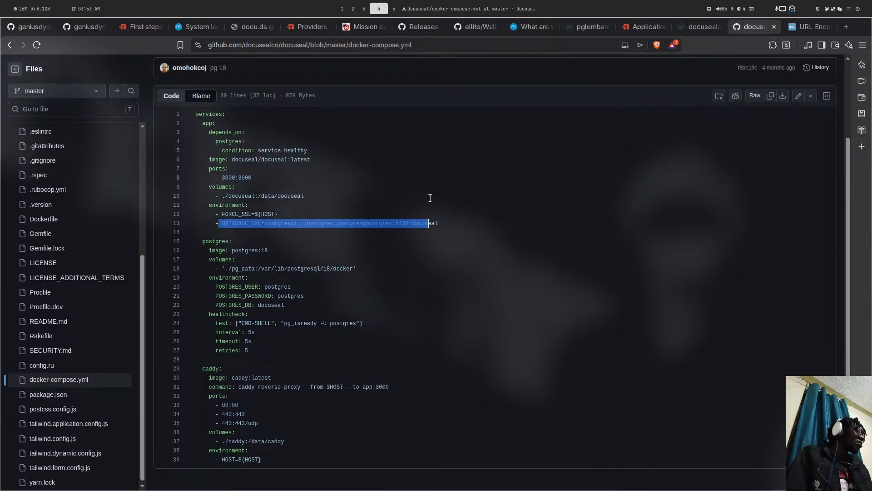
scroll(430, 198, "up", 3)
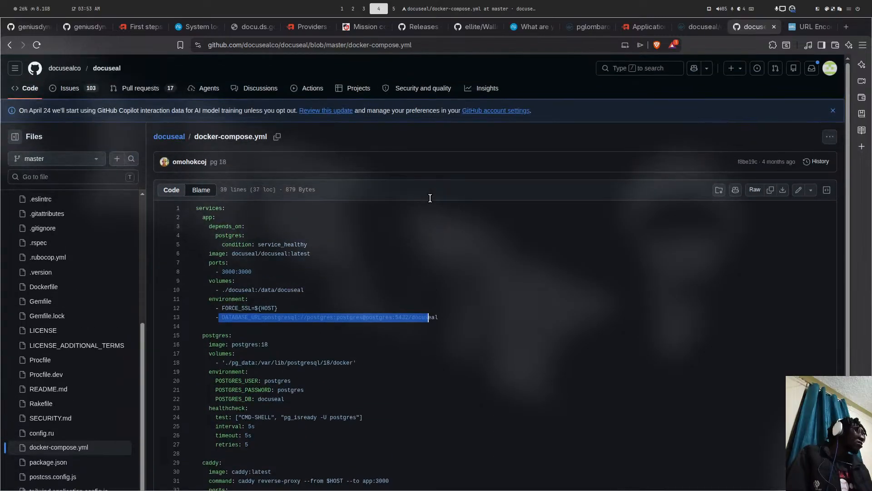
scroll(430, 198, "down", 3)
key("super+5")
key("super+2")
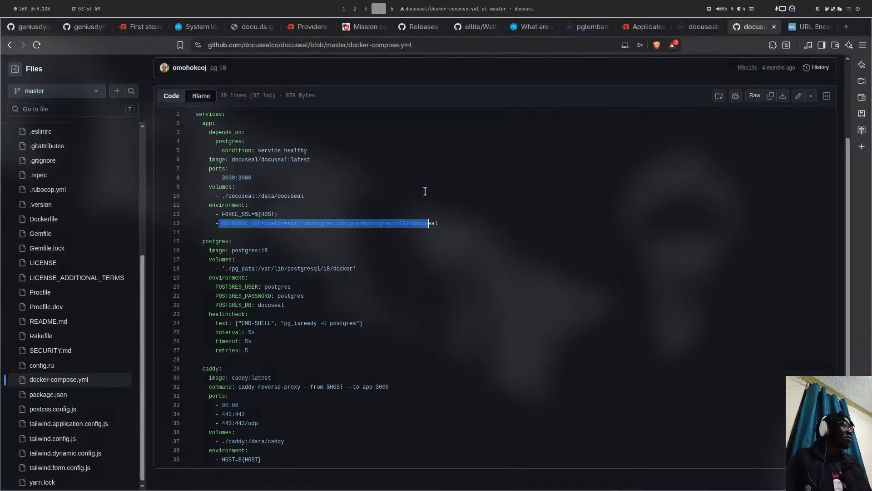
key("super+1")
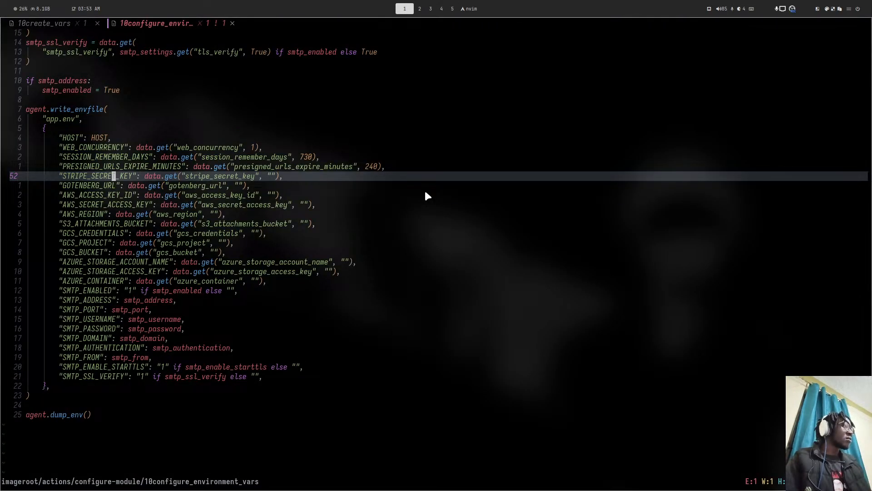
- Switch to the 10create_vars script and move to empty line 44
key("space")
key("f")
key("f")
key("Escape")
key("shift+h")
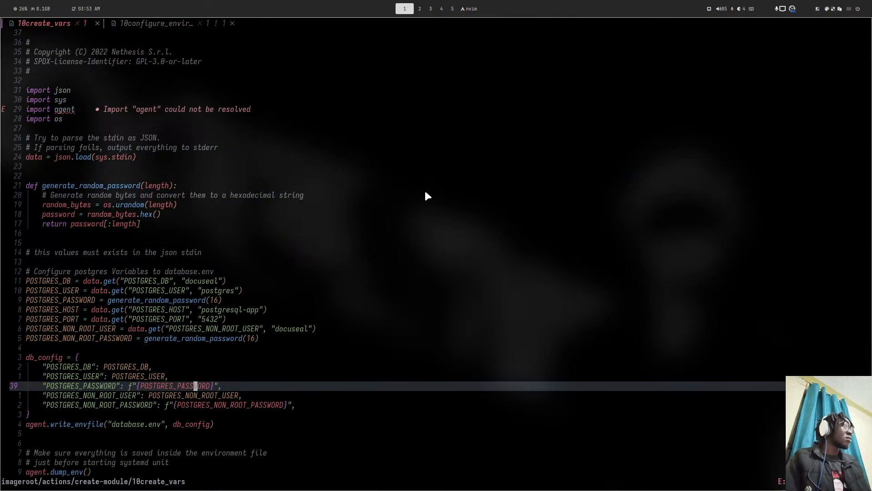
key("j")
key("j")
key("j")
key("j")
key("j")
key("j")
key("j")
key("j")
key("j")
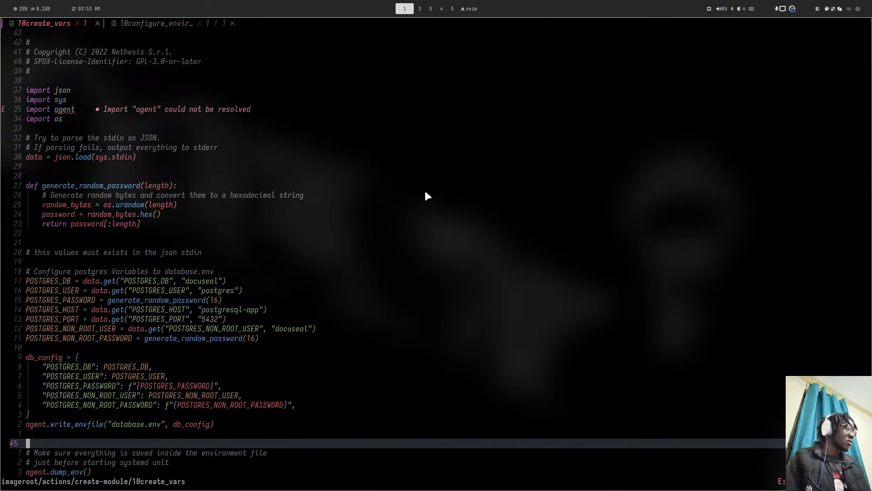
key("k")
key("k")
key("k")
key("k")
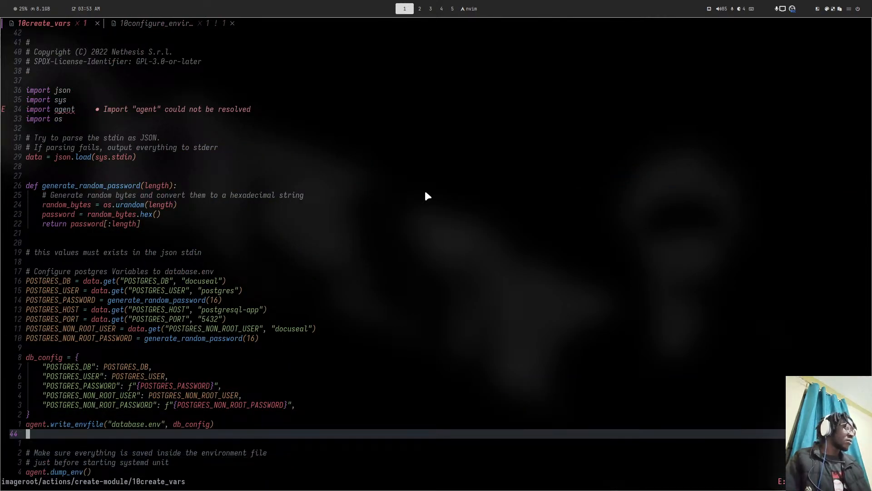
- Add a db dictionary with an empty "DATABSE_URL" key, and start a url = f'' line above it
key("i")
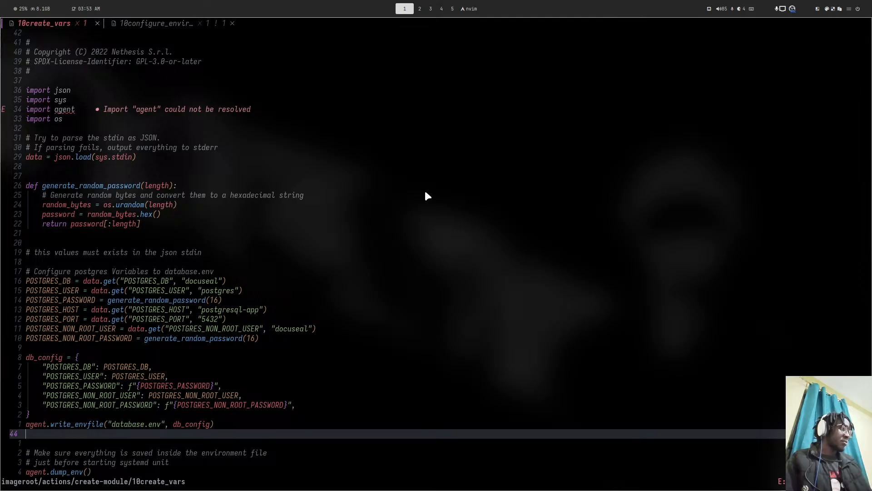
key("Return")
type("const")
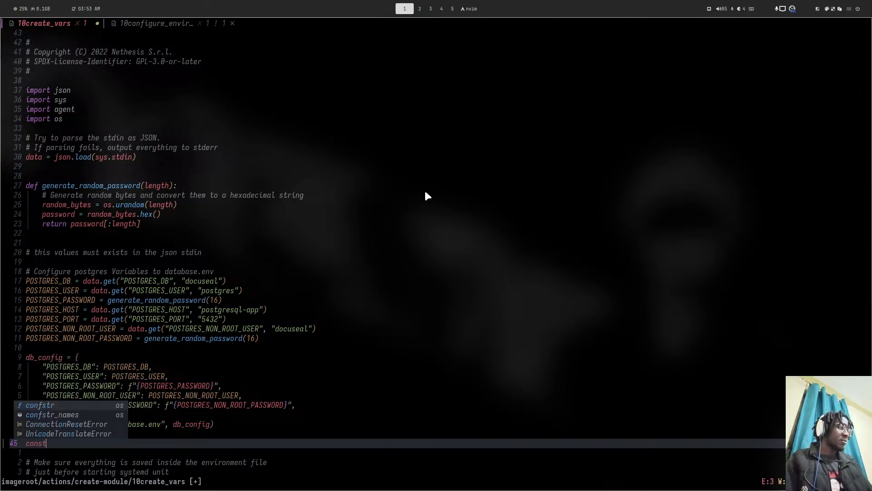
key("BackSpace")
key("BackSpace")
key("BackSpace")
key("BackSpace")
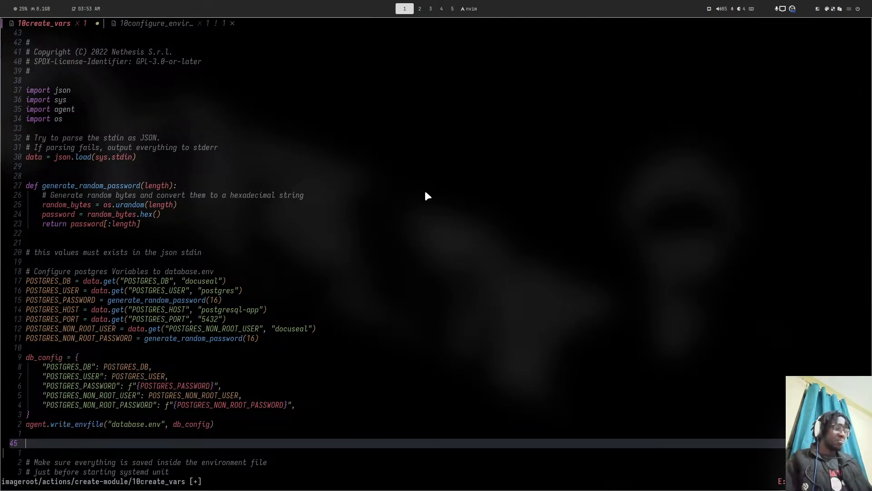
type("db = ")
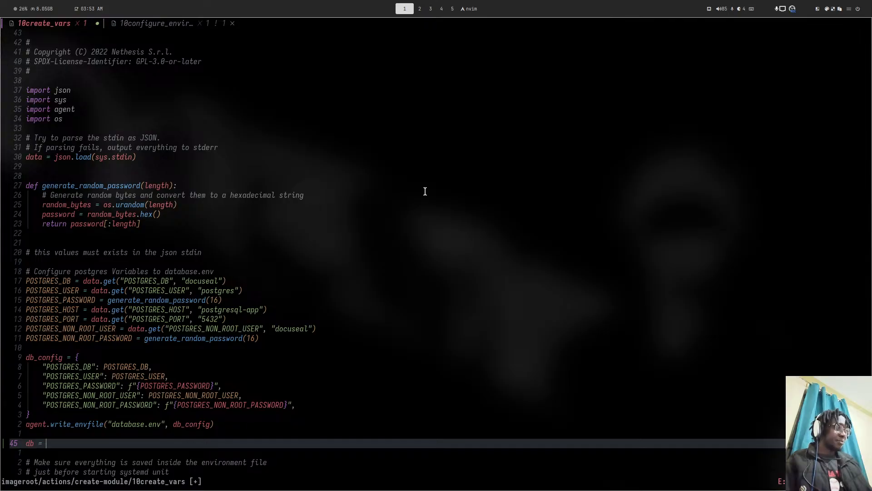
type("{")
key("Return")
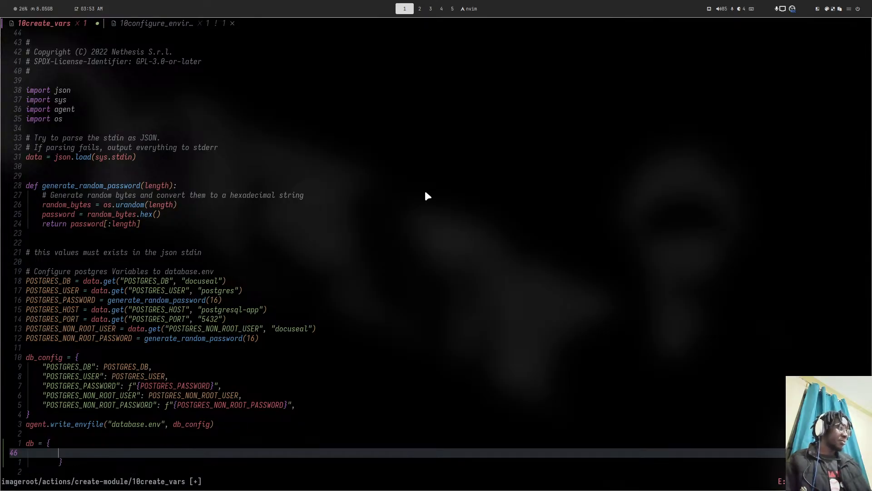
type("\"DB")
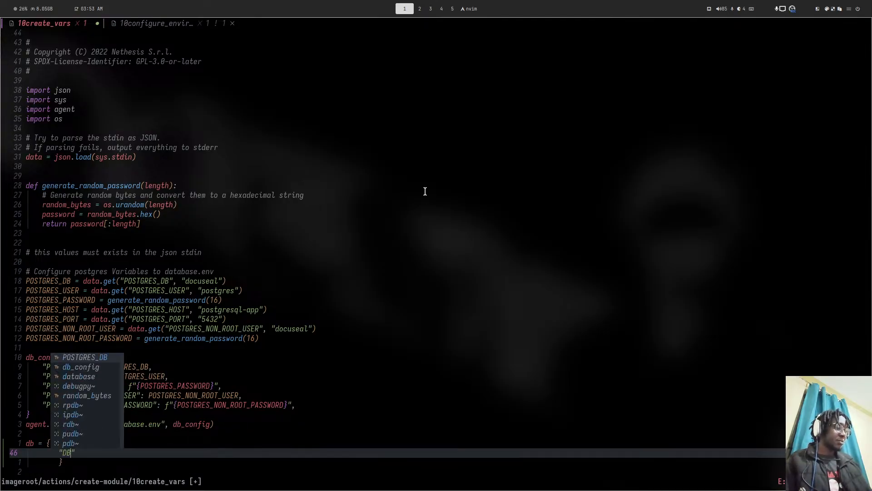
key("BackSpace")
type("ATABSE_")
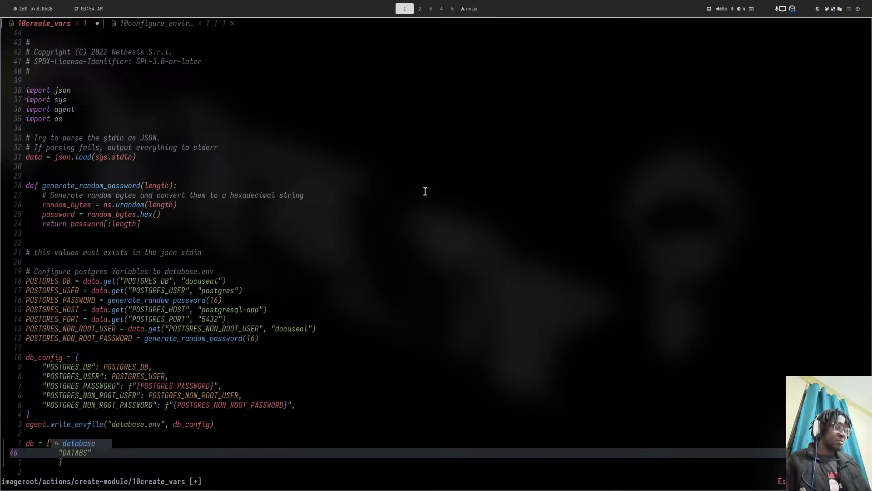
type("URL\"")
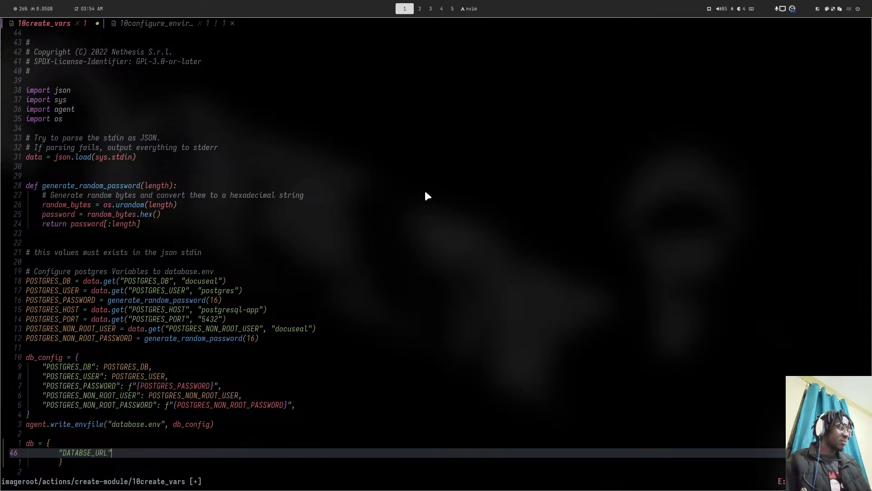
type(": \"")
key("Escape")
key("k")
type("k")
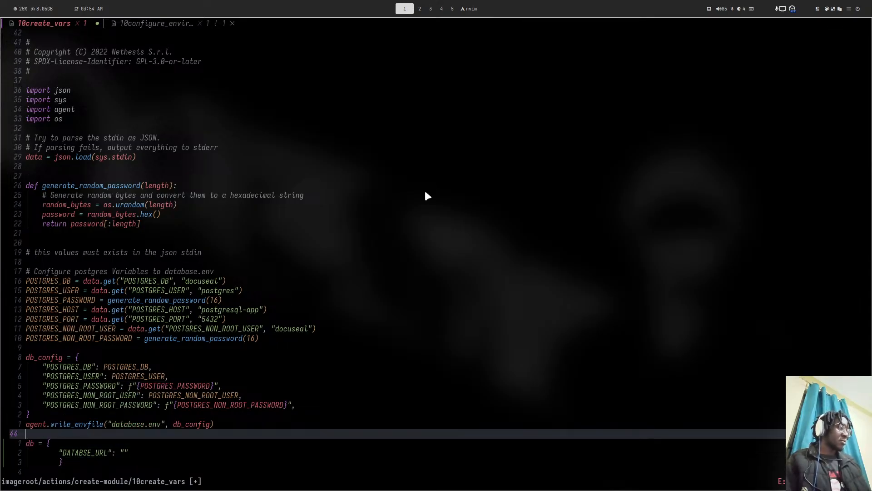
type("ourl ")
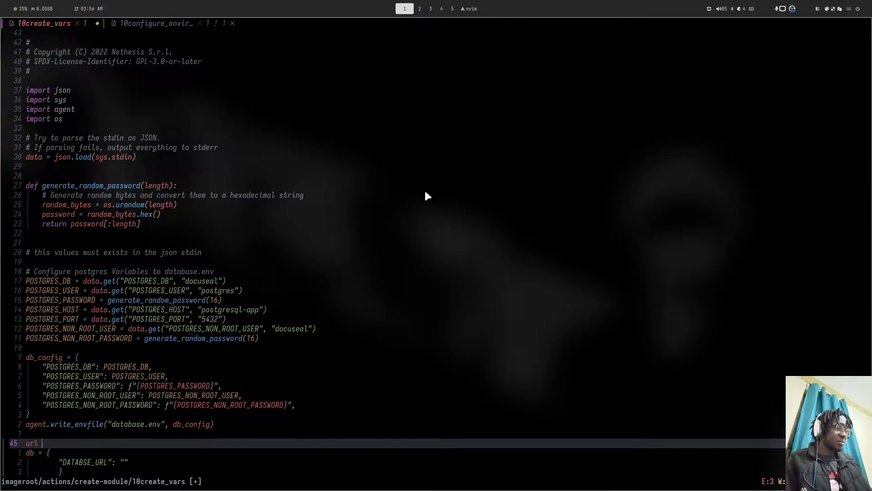
type("= f")
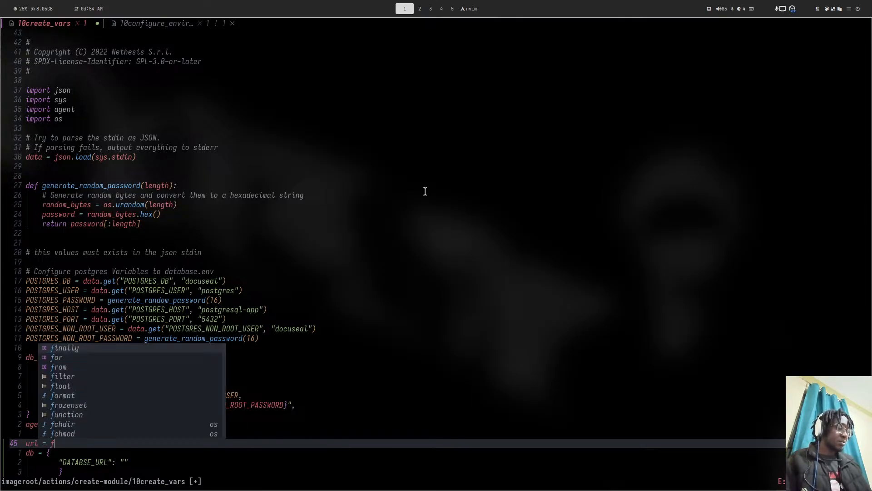
type("'")
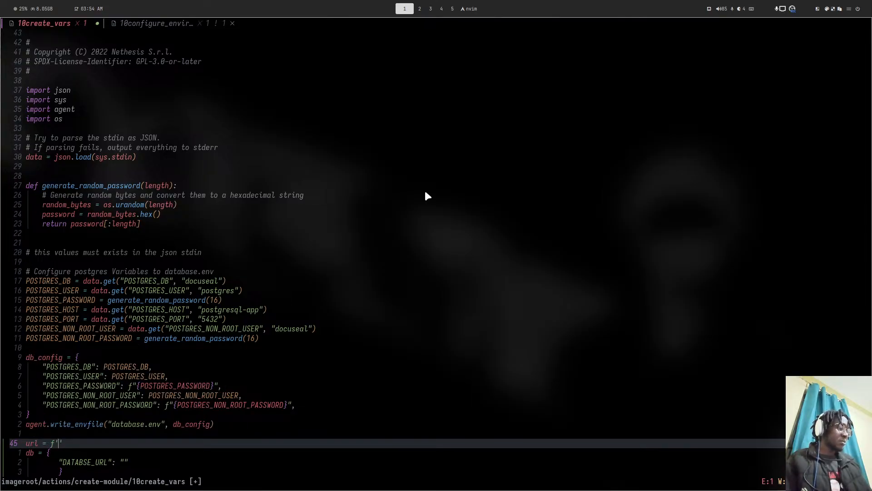
- Copy the database URL value from line 13 of GitHub's docker-compose.yml
key("super+4")
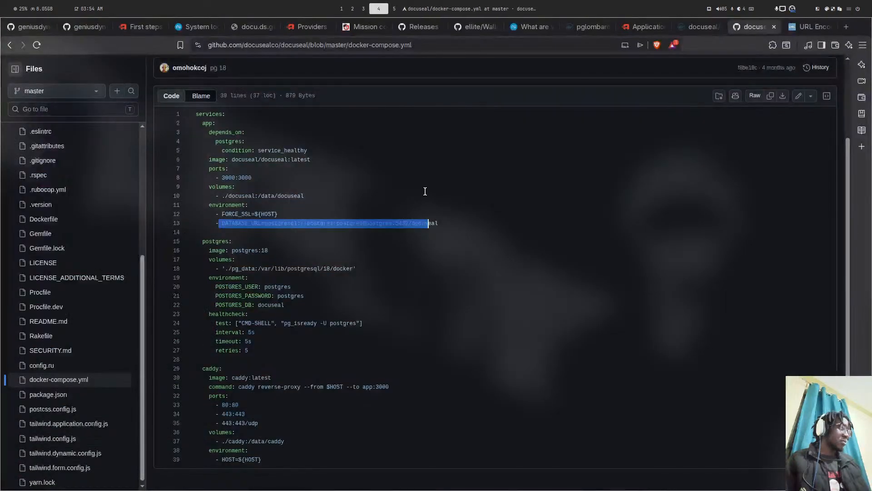
left_click_drag(264, 223, 439, 222)
right_click(425, 224)
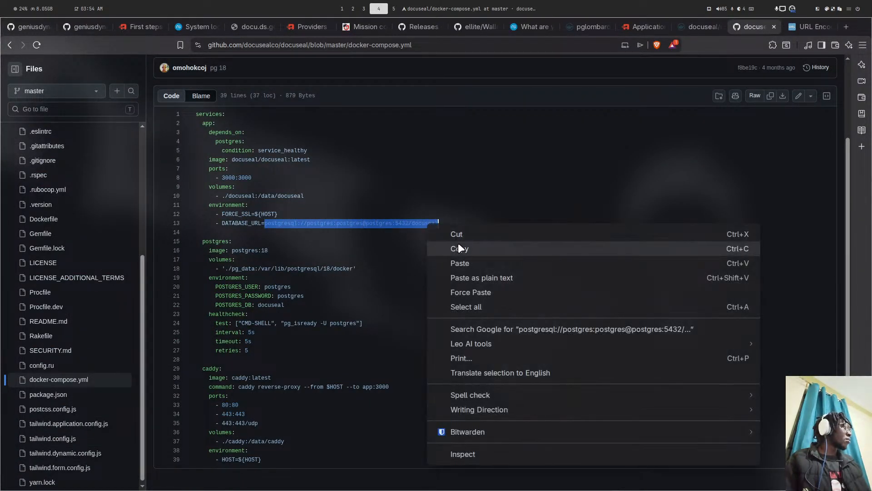
left_click(459, 246)
- Paste the database URL into the url f-string and replace the username with {POSTGRES_USER}
key("super+1")
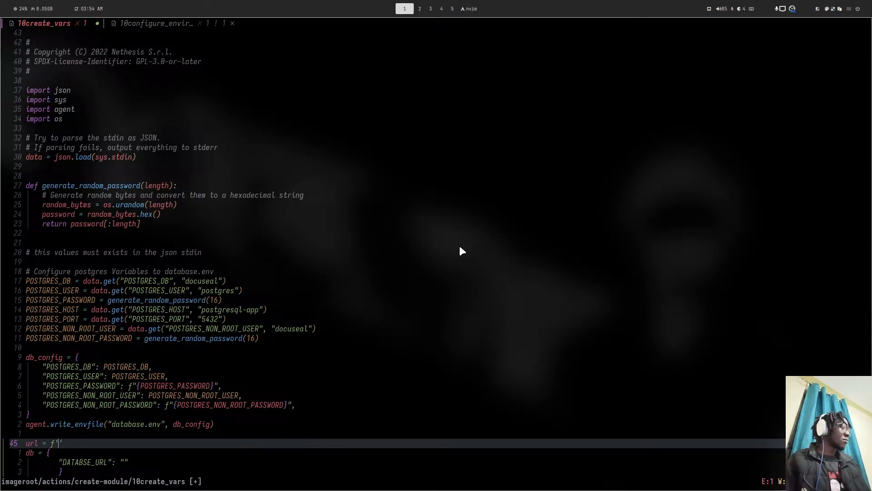
key("ctrl+shift+v")
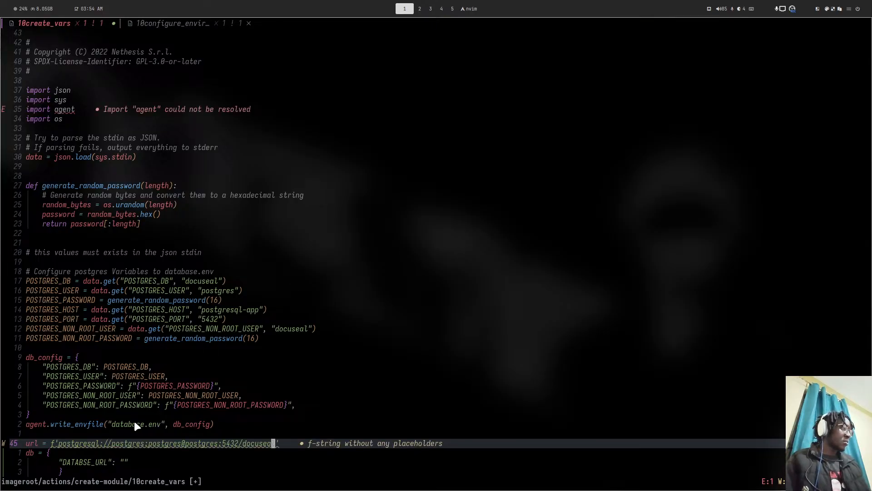
double_click(121, 443)
type("d")
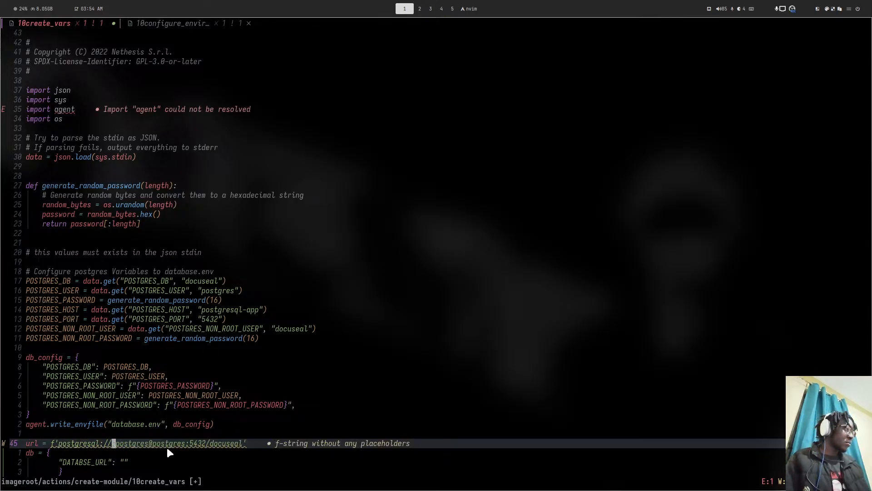
type("i{")
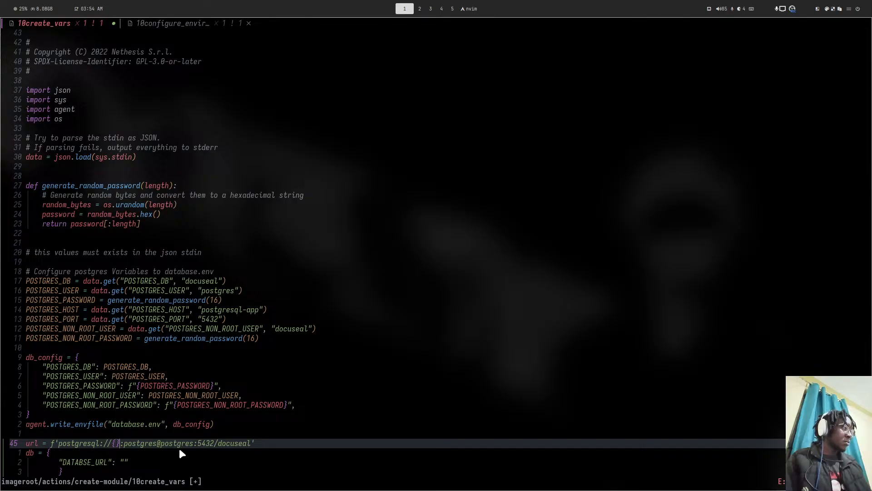
type("POS")
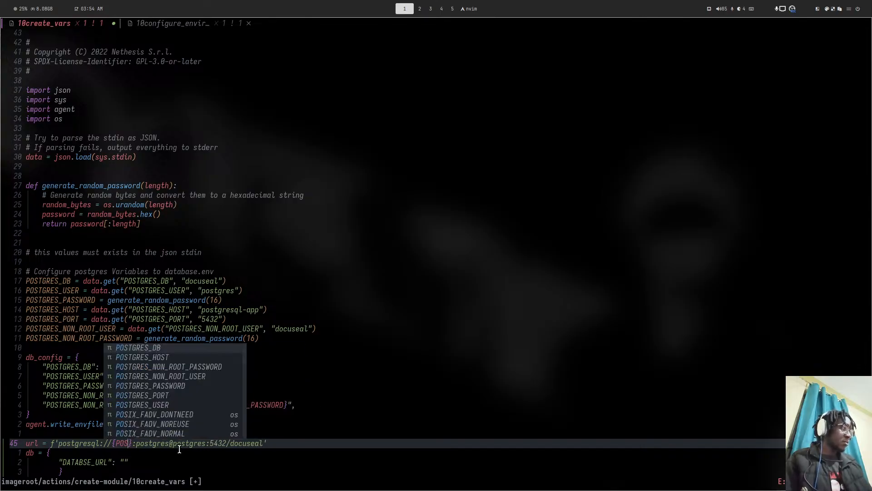
key("Down")
key("Down")
key("Down")
key("Down")
key("Down")
key("Down")
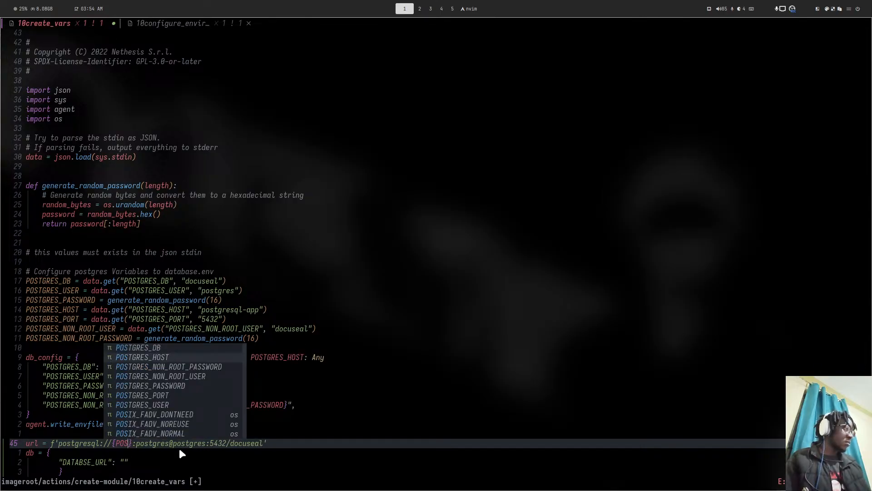
key("Return")
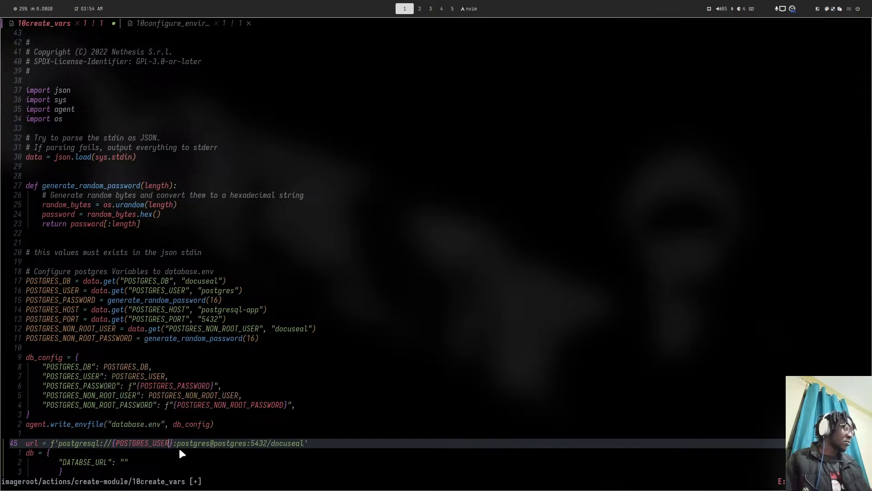
key("Escape")
- Replace the hard-coded password and host with {POSTGRES_PASSWORD} and {POSTGRES_HOST}
double_click(187, 445)
key("l")
key("d")
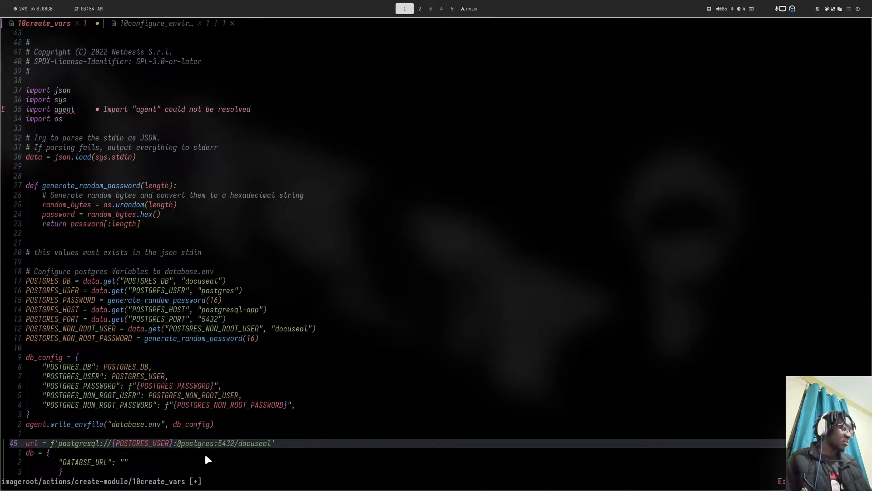
type("i{")
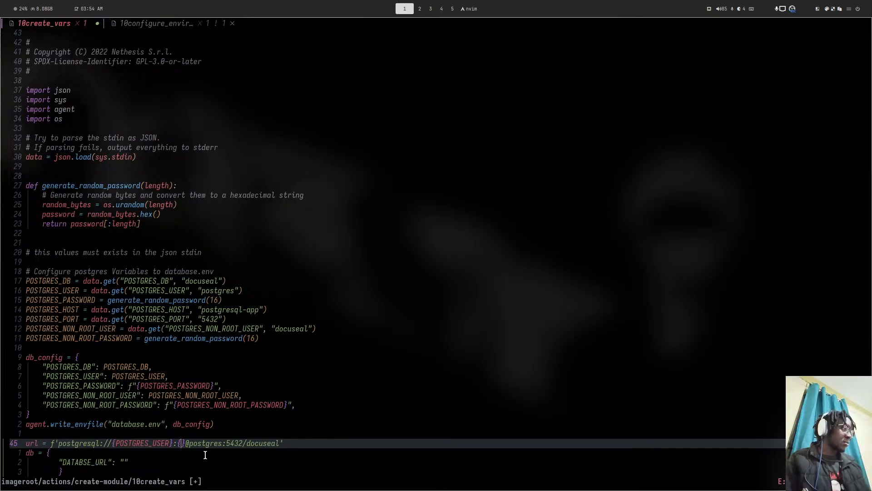
type("POSTGR")
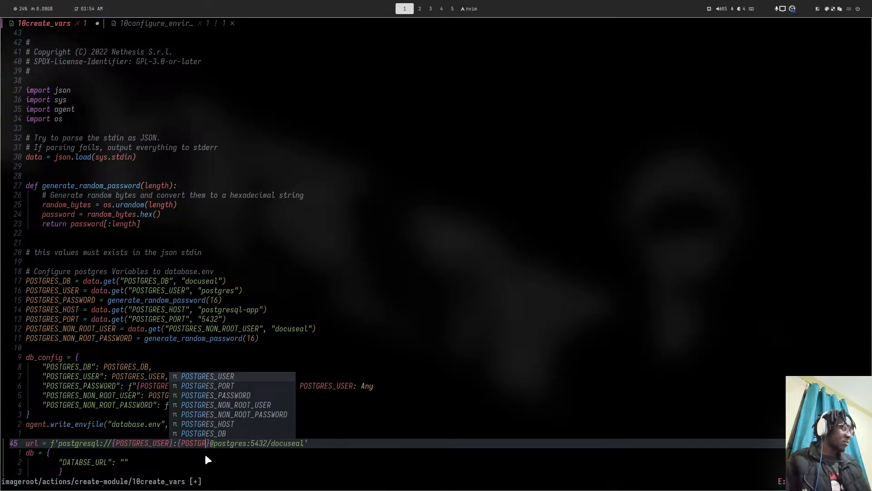
key("ctrl+n")
key("ctrl+n")
key("Return")
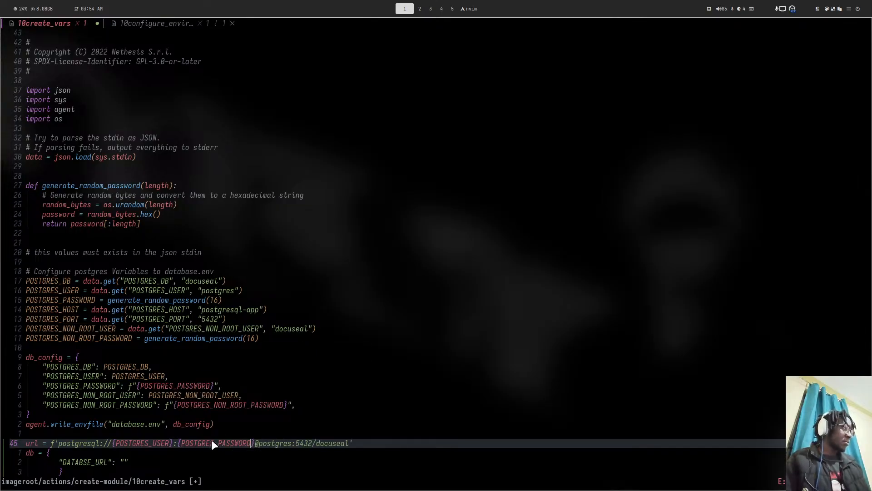
key("Escape")
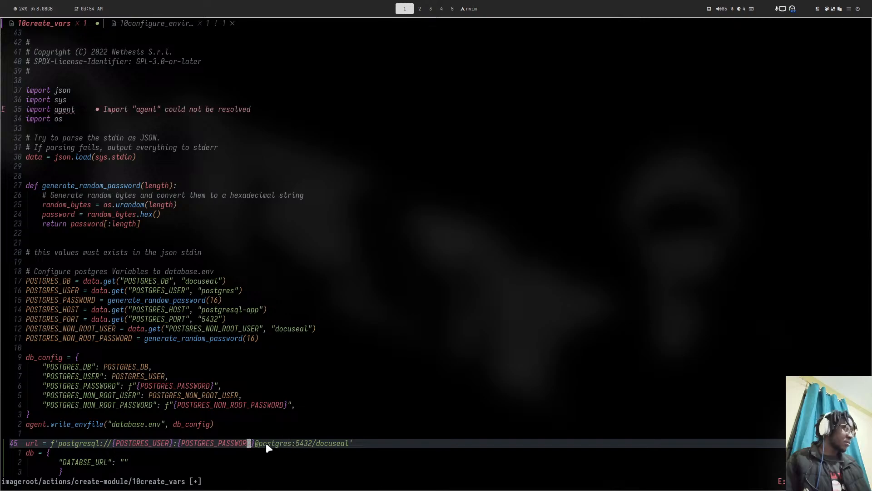
double_click(266, 444)
type("d")
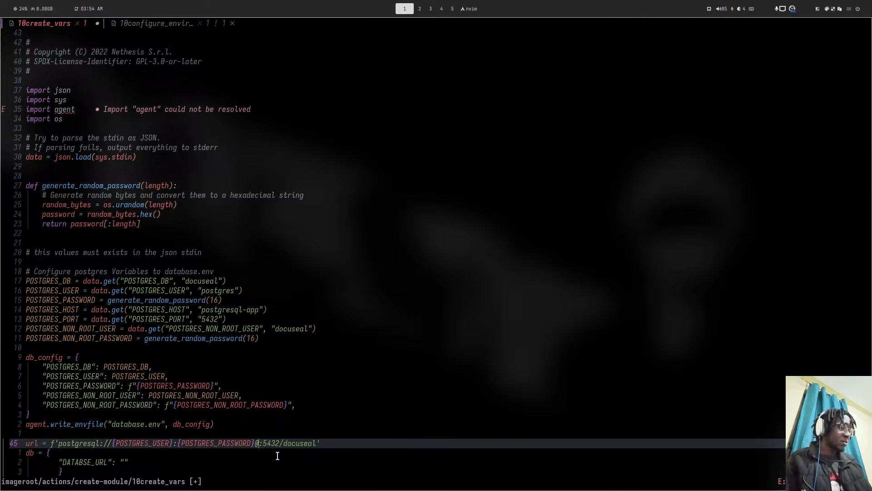
type("i{")
type("POST")
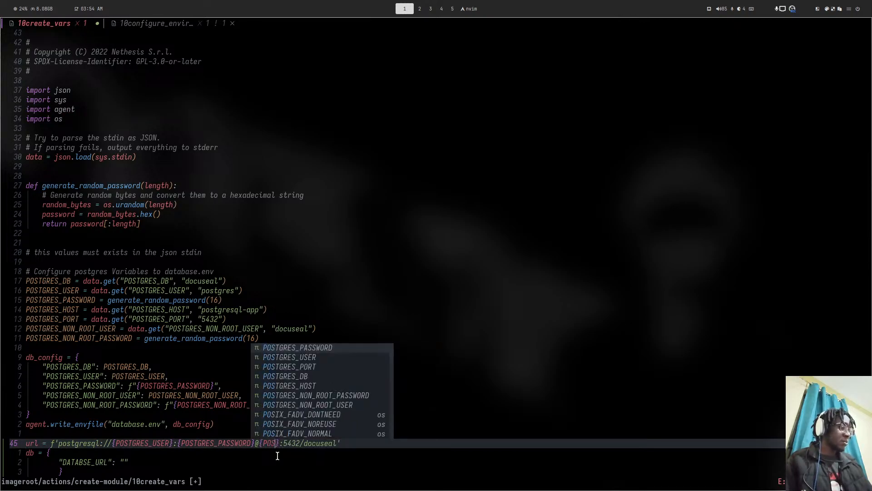
key("Down")
key("Down")
key("Down")
key("Down")
key("Escape")
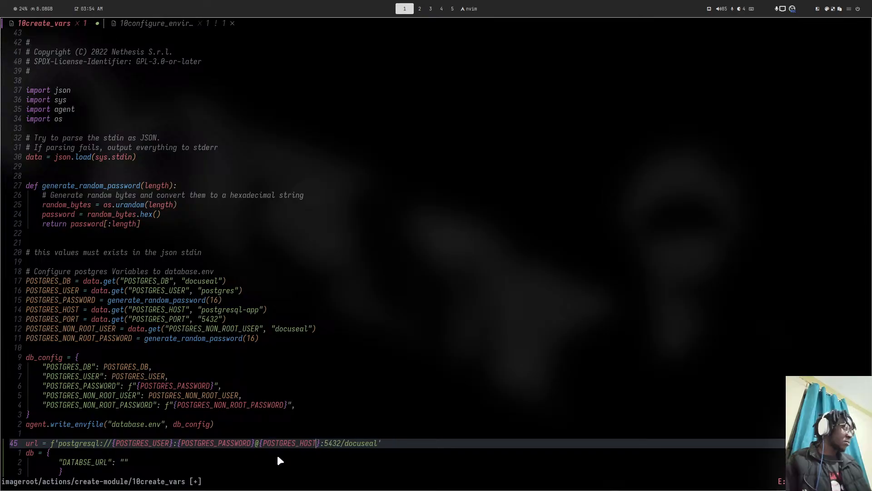
- Replace the docuseal database name with {POSTGRES_DB} and save the script
double_click(350, 443)
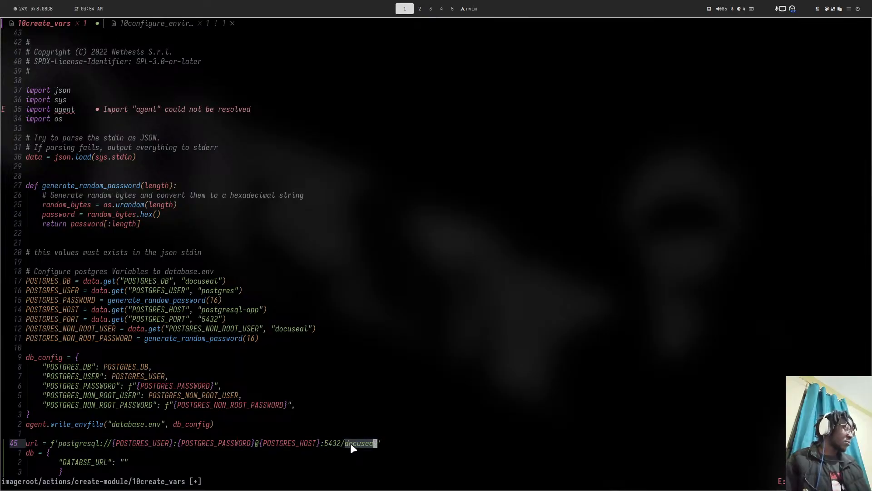
key("d")
type("i")
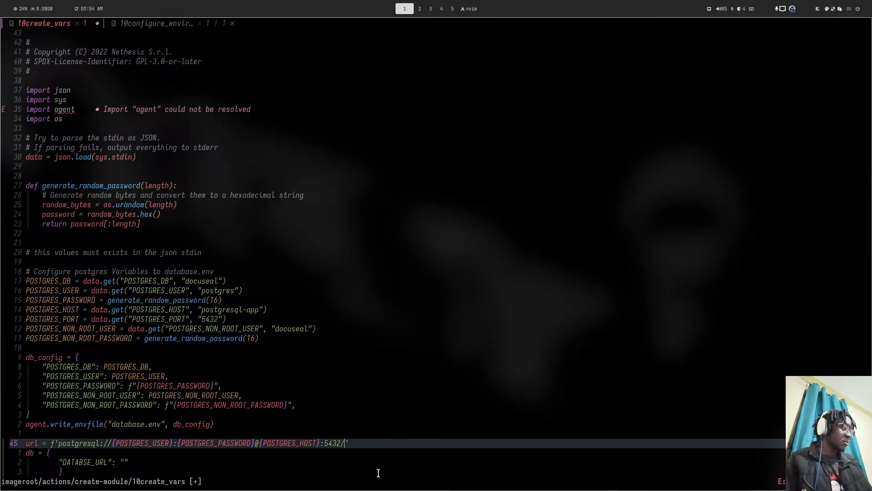
type("{POS")
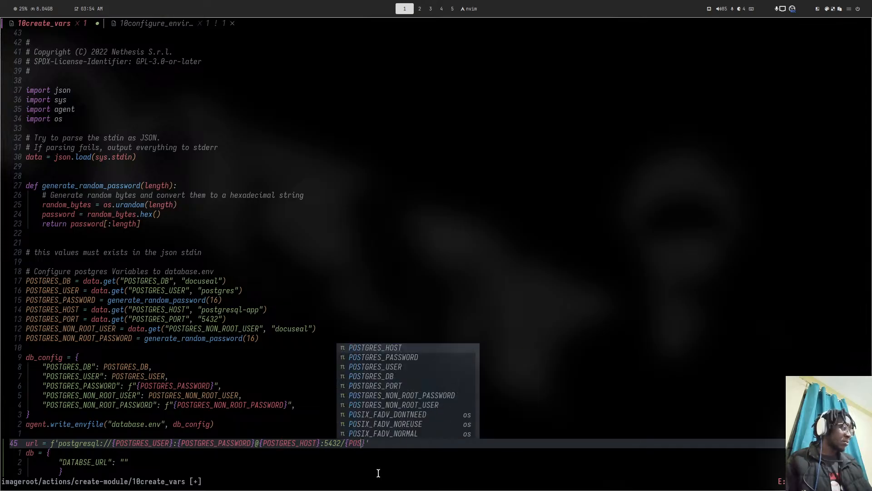
key("Down")
key("Down")
key("Down")
key("Down")
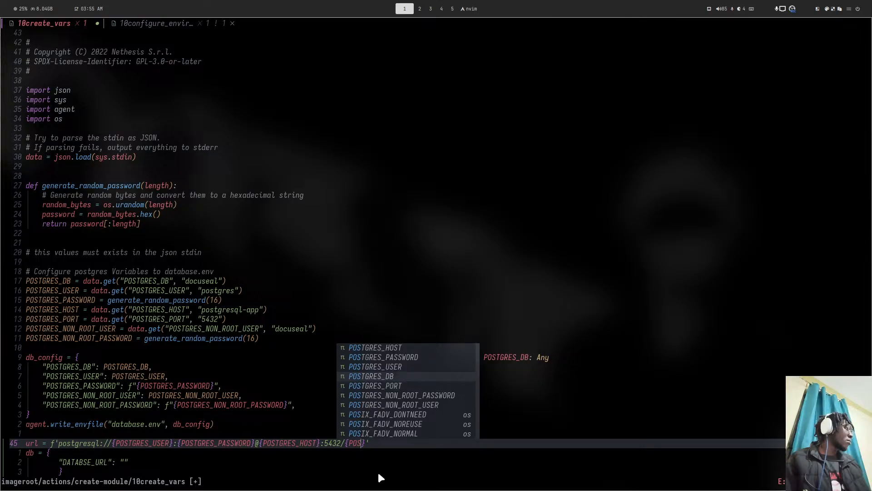
key("Up")
key("Return")
key("Escape")
key("ctrl+s")
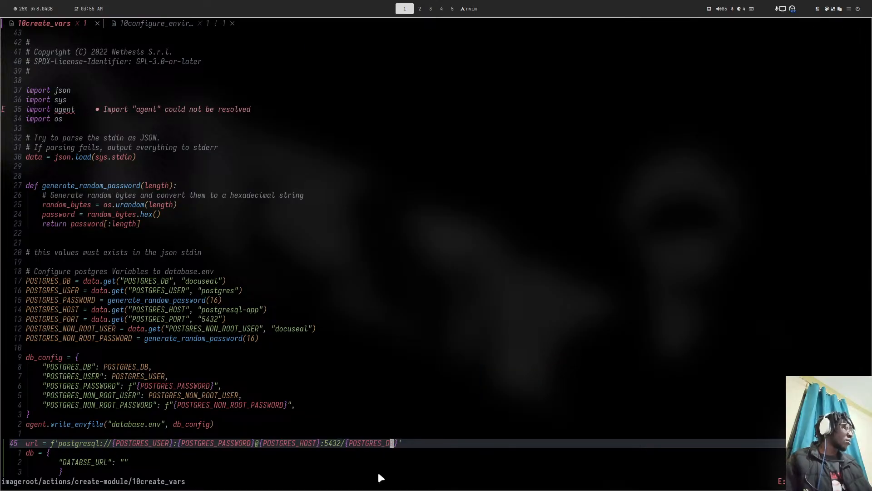
- Start an agent.write line after db, discard it, and save the script again
scroll(251, 398, "down", 6)
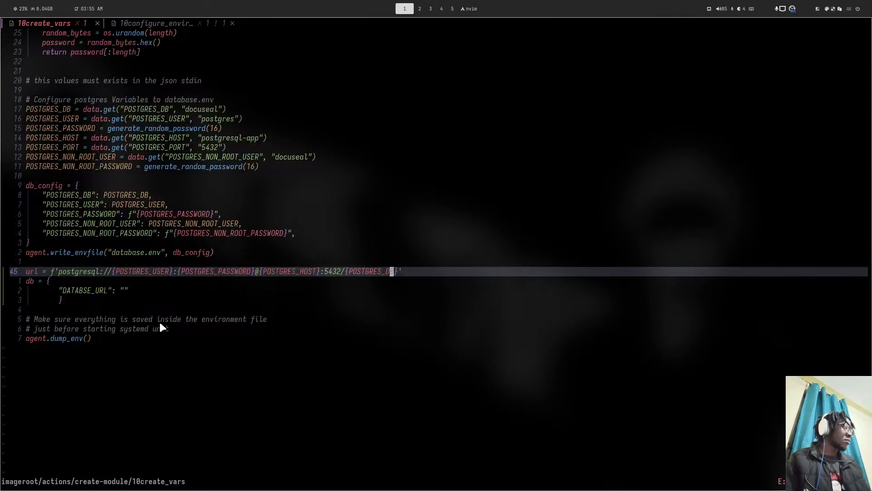
left_click(167, 311)
type("i")
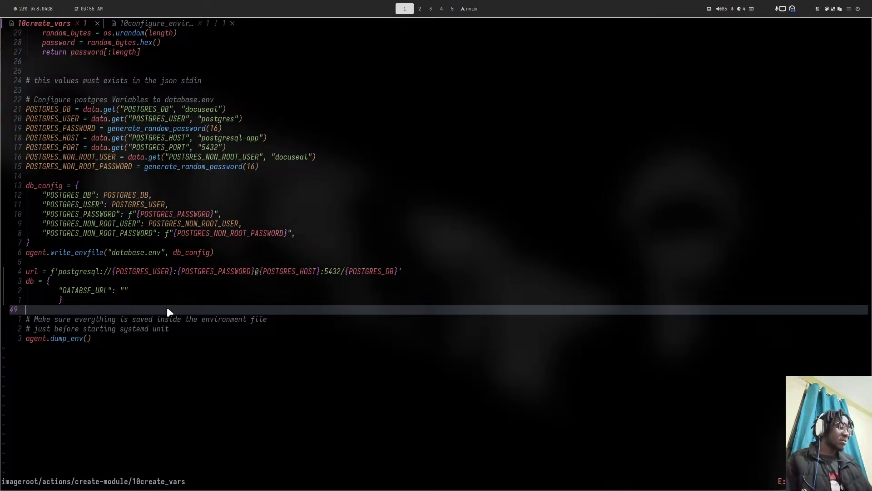
type("agent")
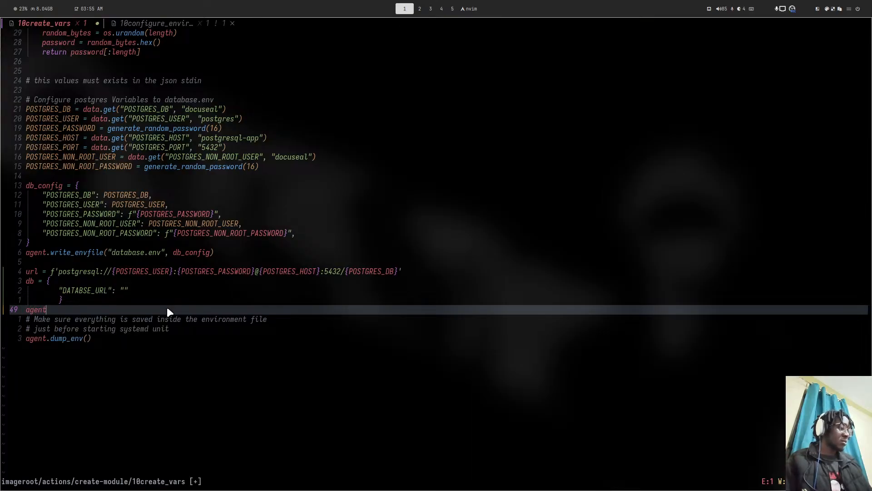
type(".write")
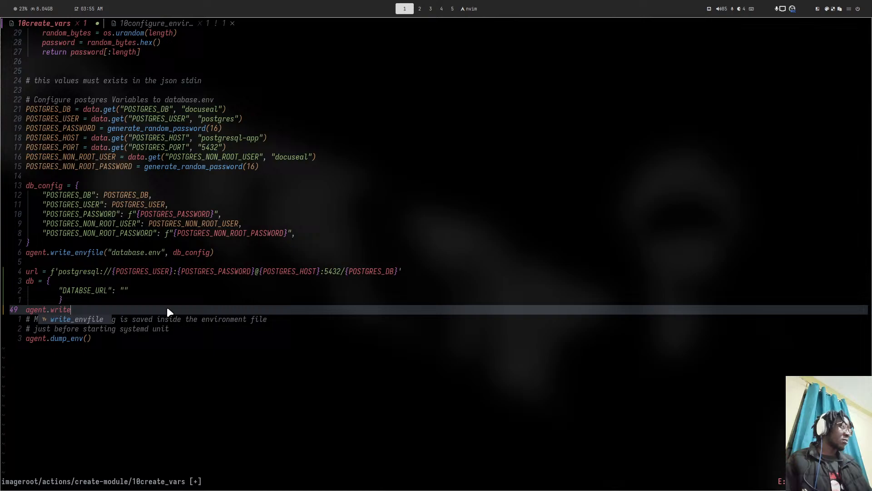
key("Escape")
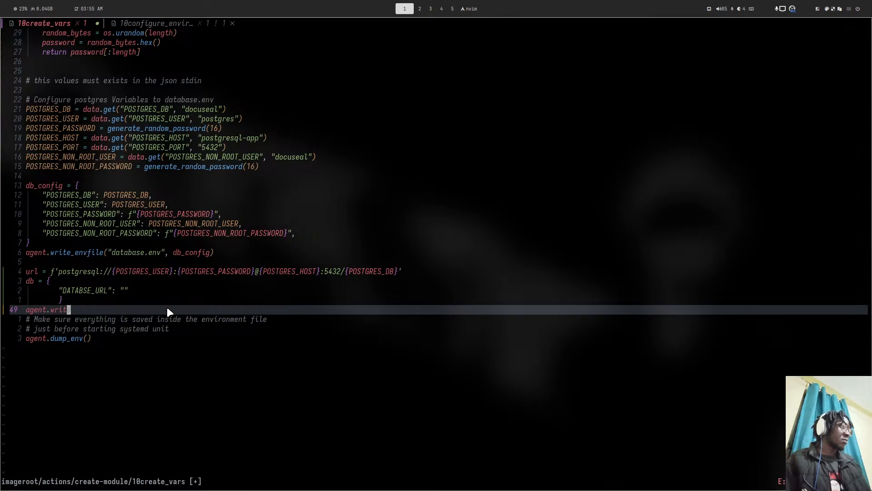
key("d")
key("d")
type(":w")
key("Return")
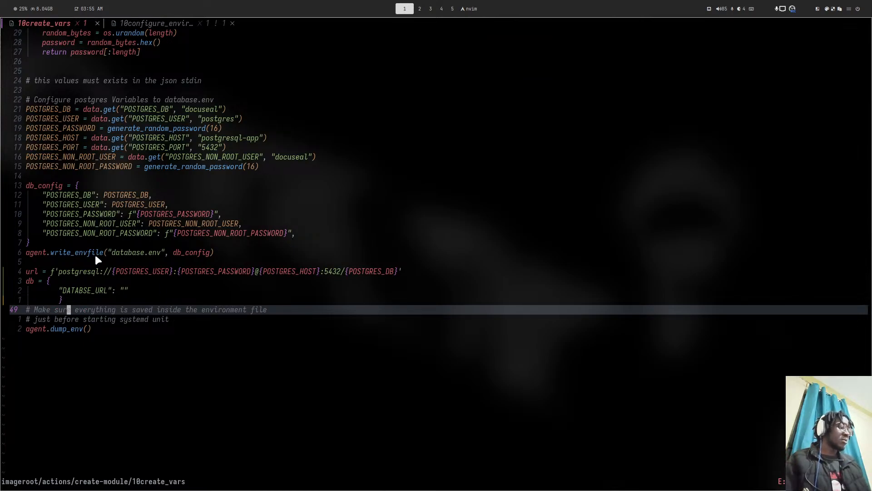
key("space")
- Filter files with 'doc', open docuseal-app.service in a tab, then go back to 10create_vars
key("f")
key("f")
type("docuseal/s")
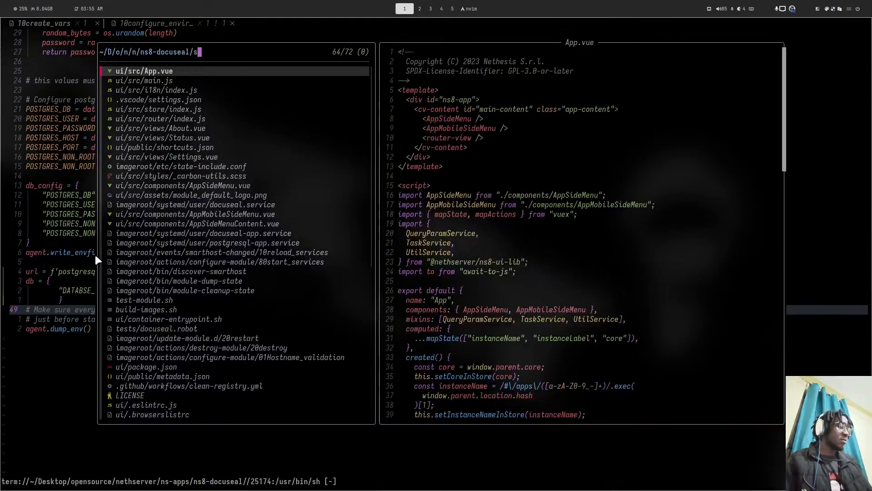
key("Down")
key("Down")
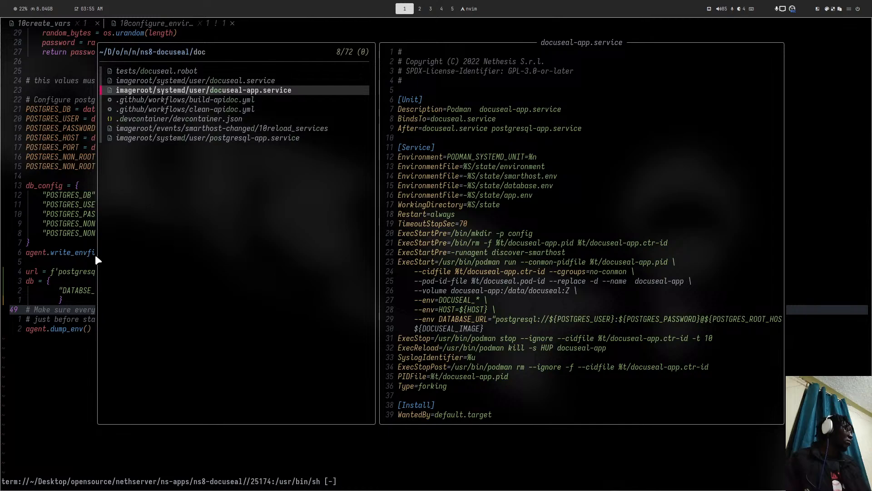
key("Return")
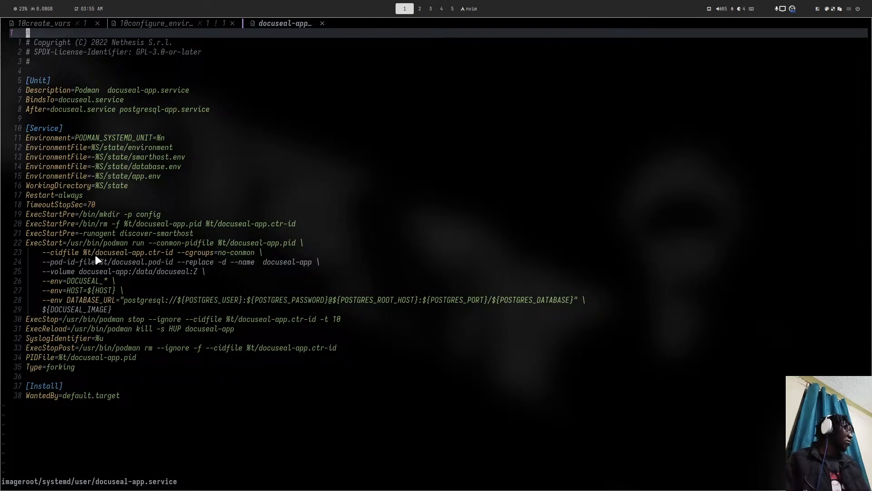
key("super+4")
key("super+1")
key("shift+h")
key("shift+h")
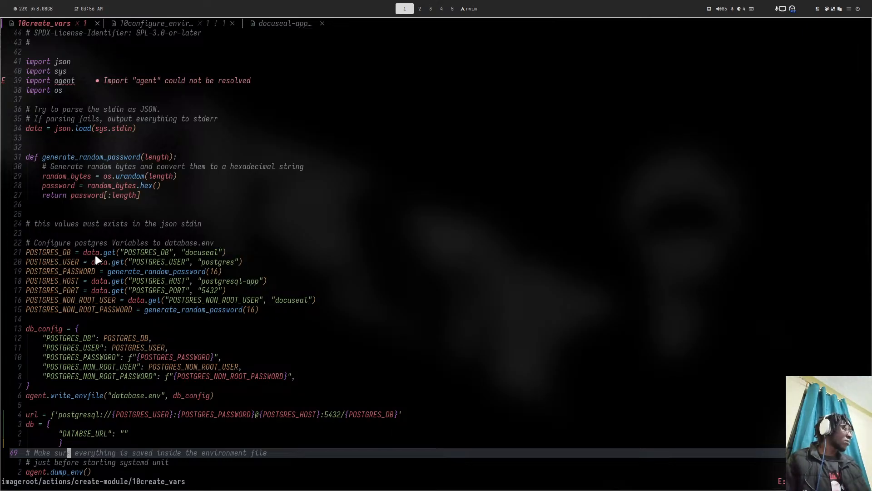
- Add a "DATABSE_URL": entry to db_config below POSTGRES_NON_ROOT_PASSWORD
key("k")
key("k")
key("k")
key("k")
key("k")
key("k")
key("k")
key("k")
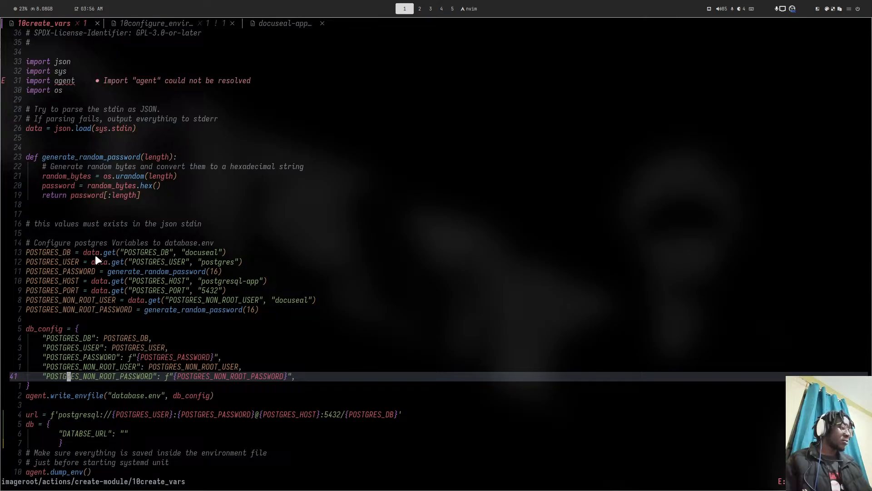
type("o\"")
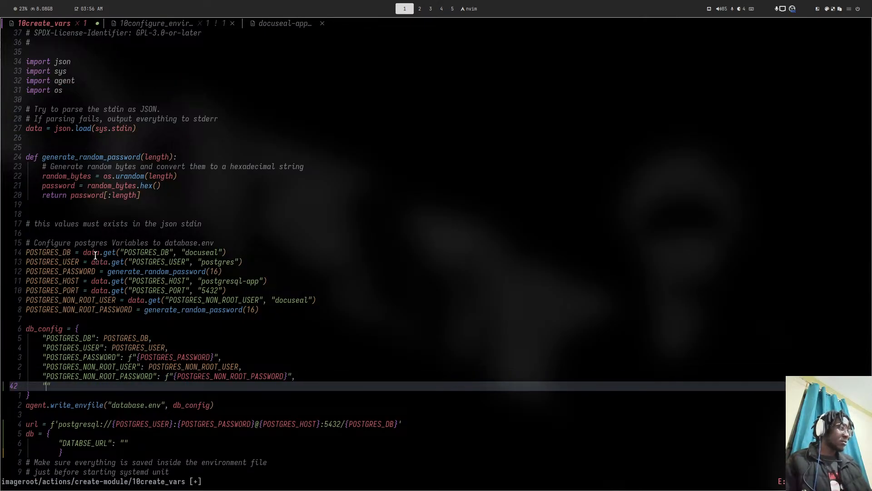
type("D")
key("Return")
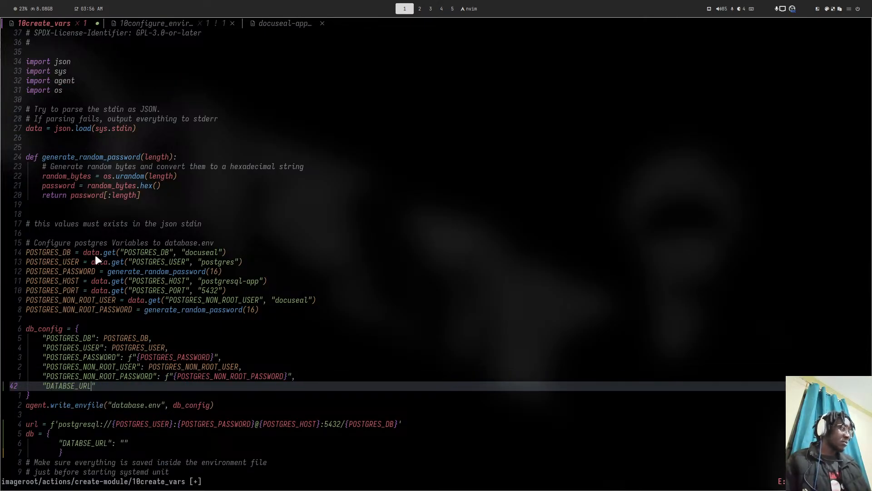
key("Left")
key("Left")
type("A")
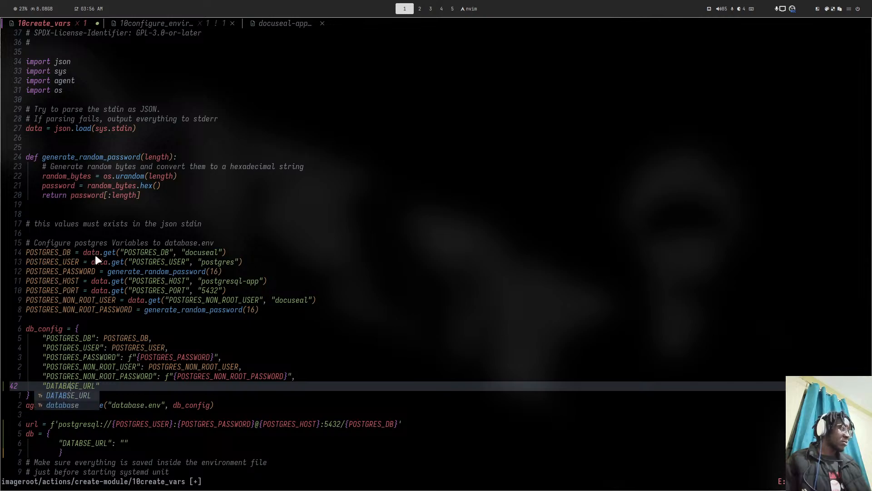
key("End")
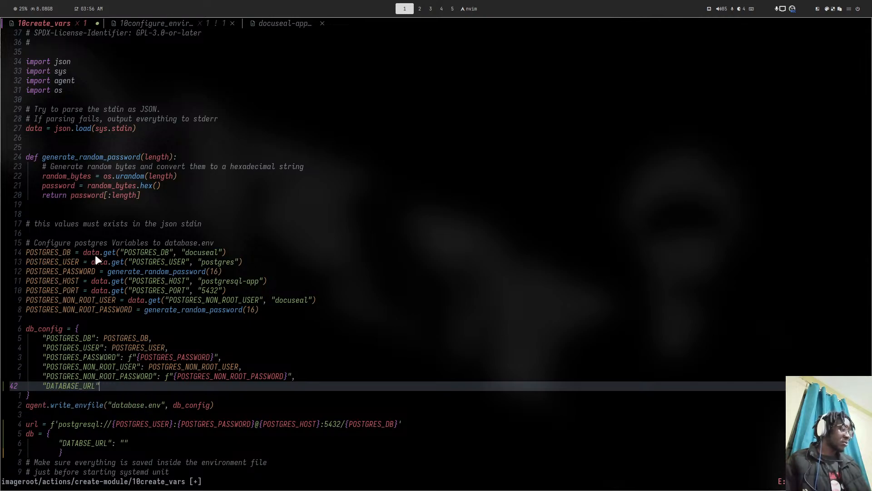
type(":")
key("Escape")
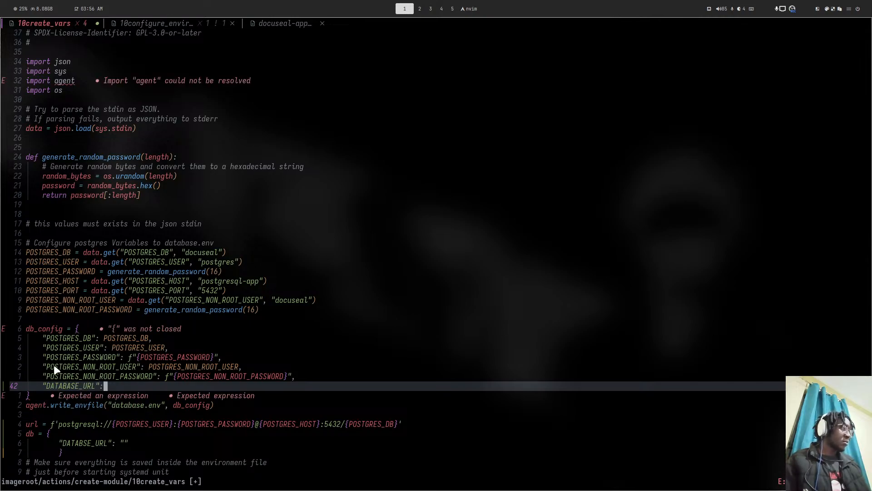
- Move the url line above db_config, set DATABASE_URL's value to url, and save
left_click(77, 424)
left_click(67, 319)
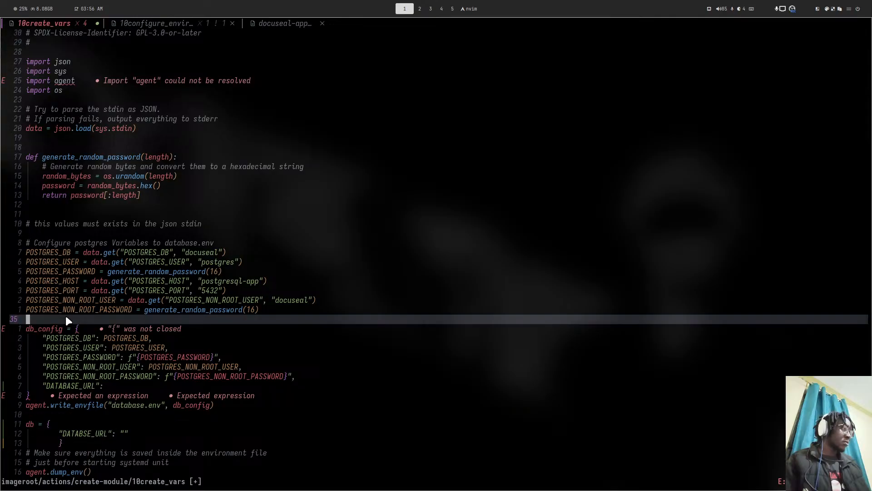
key("p")
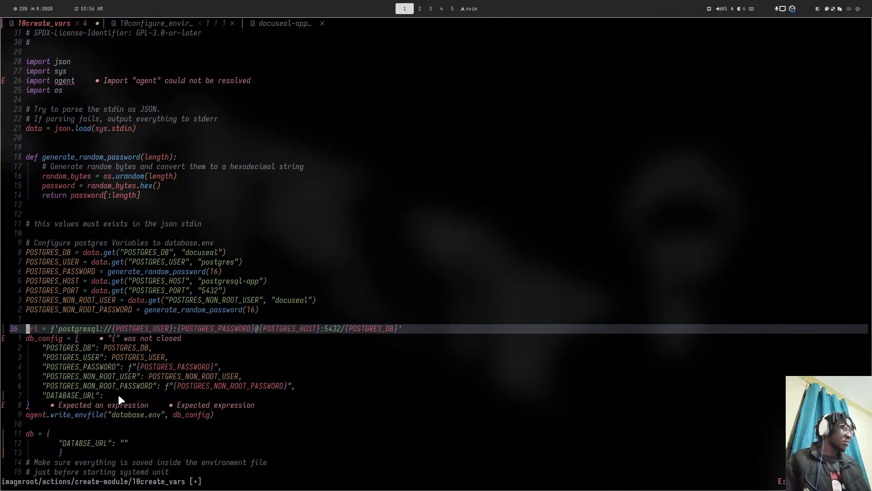
left_click(115, 398)
type("Aurl")
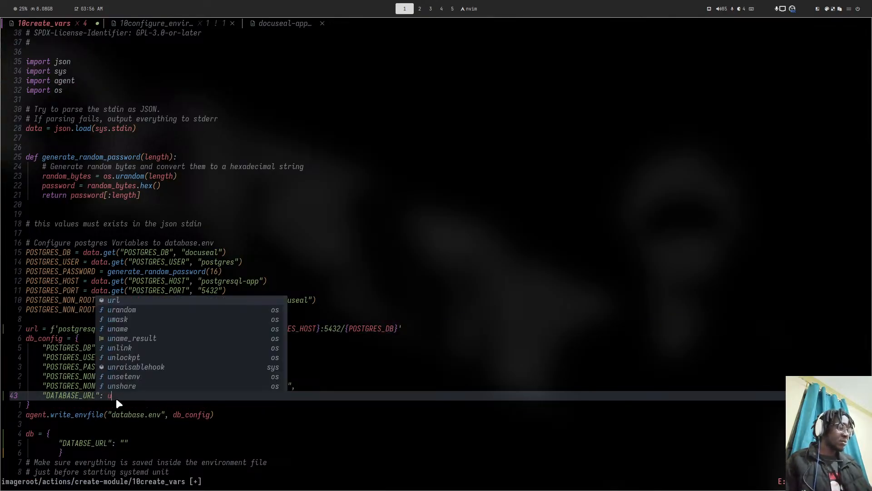
key("Escape")
type(":w")
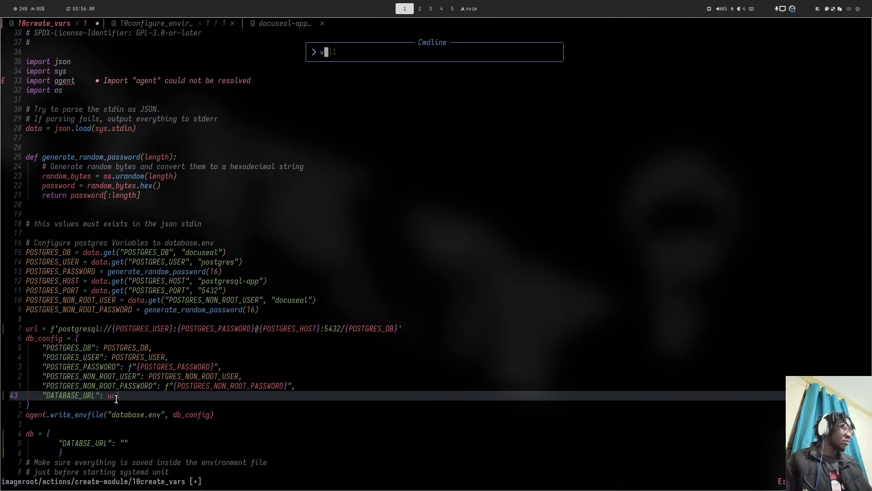
key("Return")
- Delete the leftover db block, save, and quit Neovim
key("j")
key("j")
key("j")
key("j")
key("k")
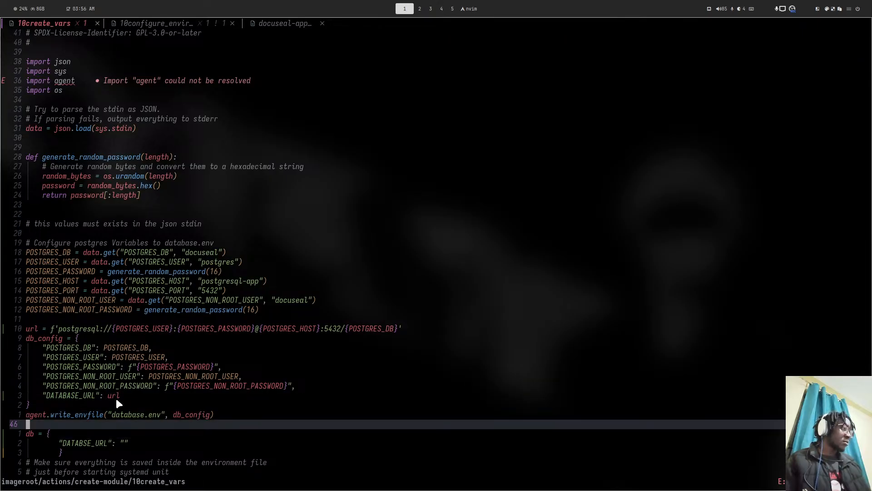
key("v")
key("j")
key("j")
key("j")
key("j")
key("k")
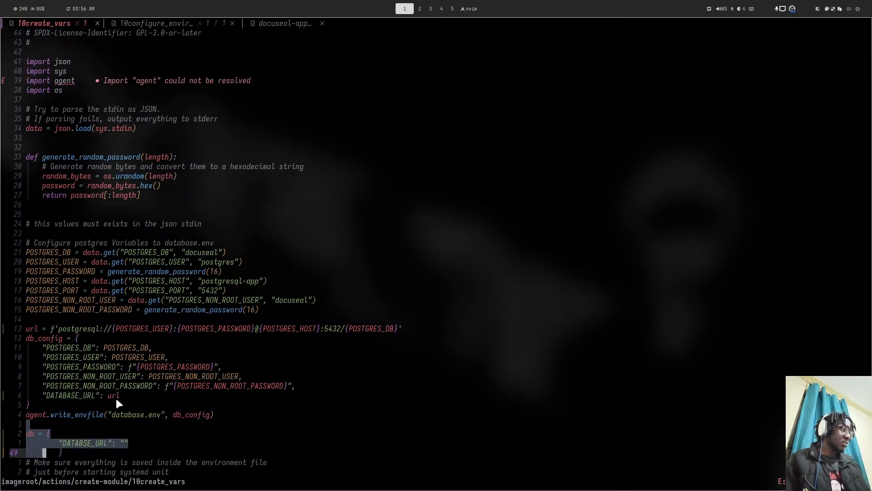
type("d")
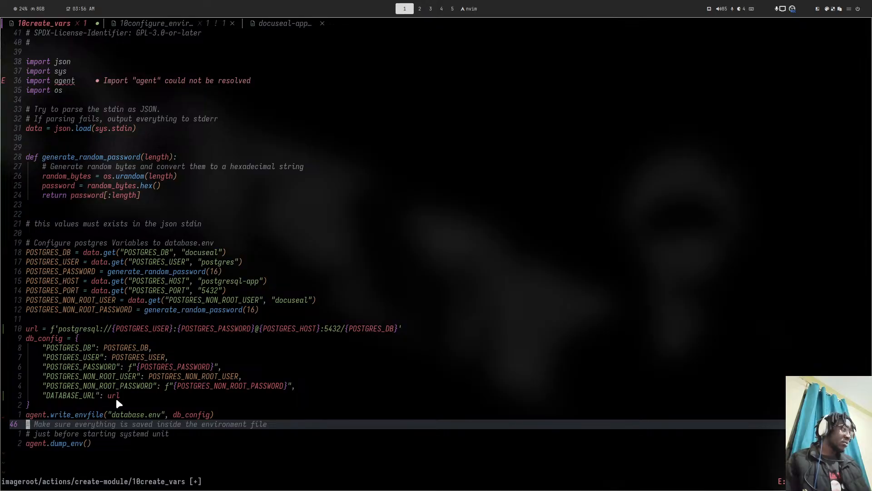
type(":w")
key("Return")
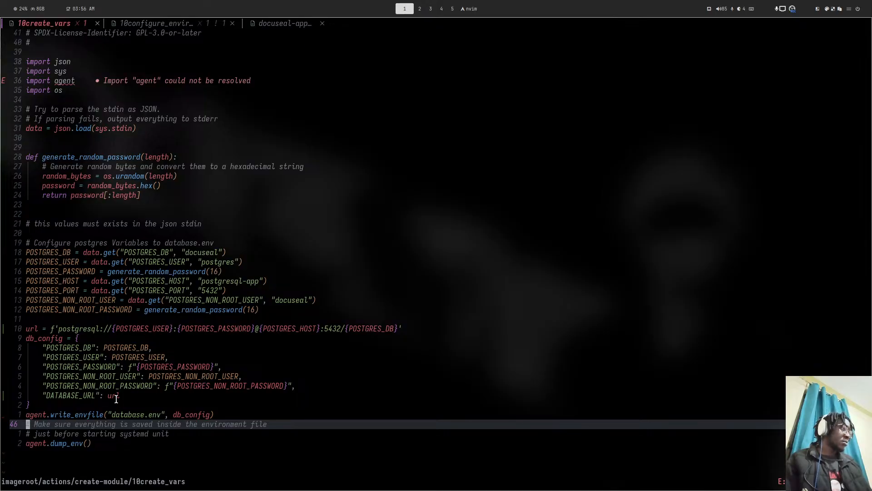
type(":q")
key("Return")
- Commit the 10create_vars change in lazygit as 'feat: added database url' and push it to dev
type("la")
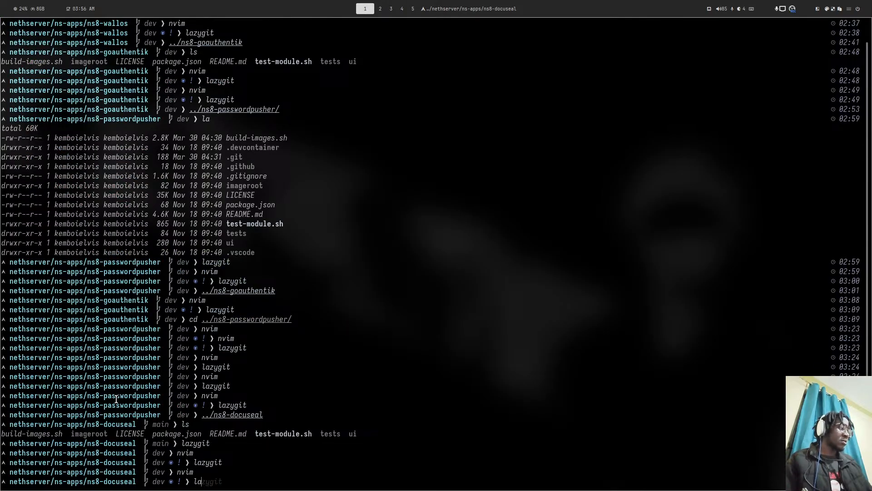
key("Right")
key("Return")
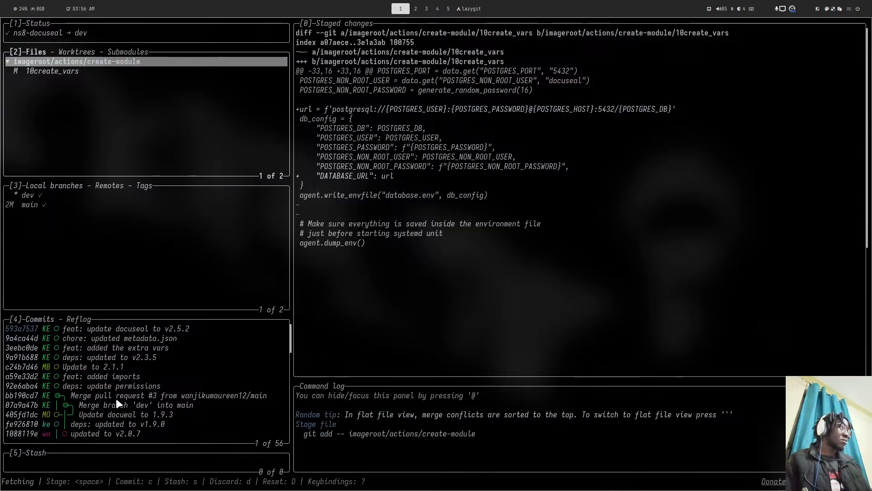
type("c")
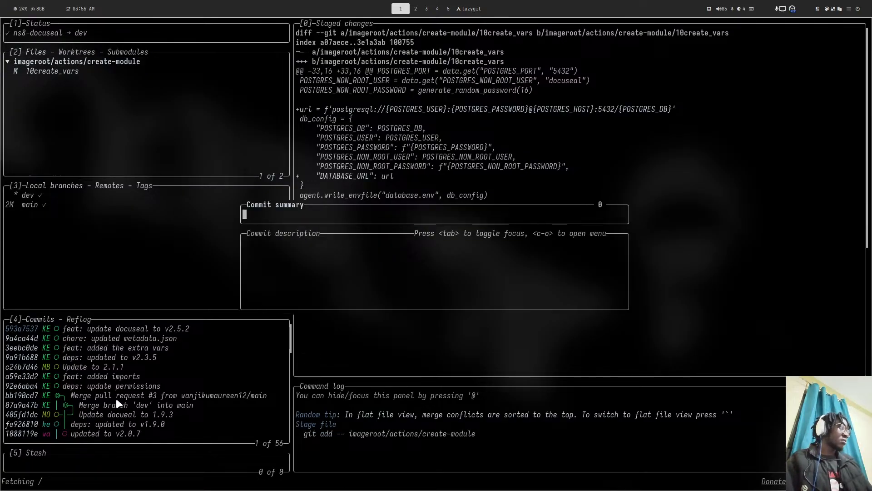
type("feat: added")
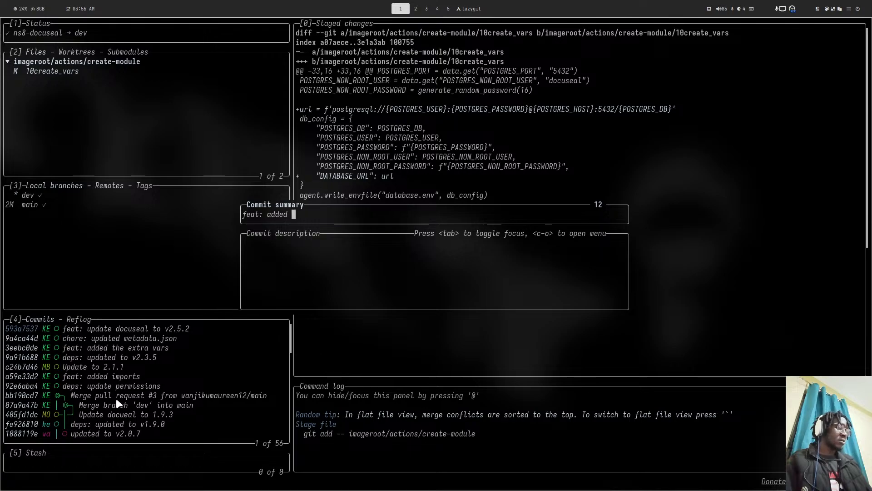
type(" databa")
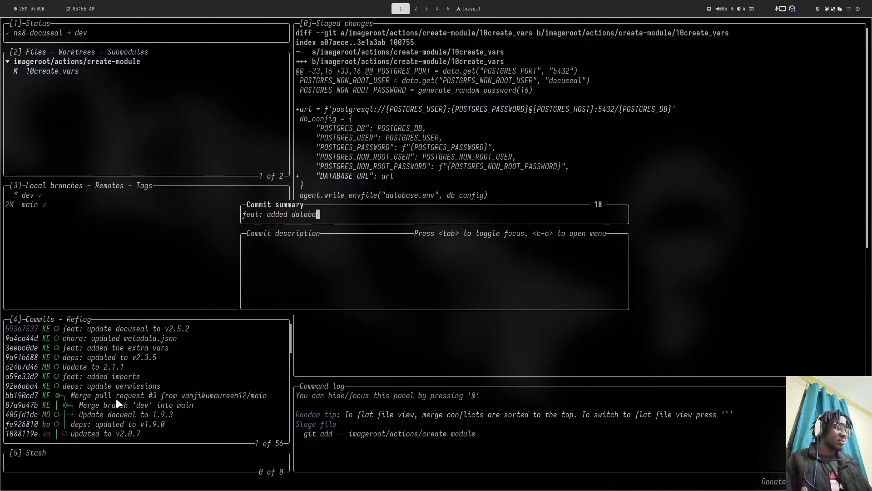
type("se url")
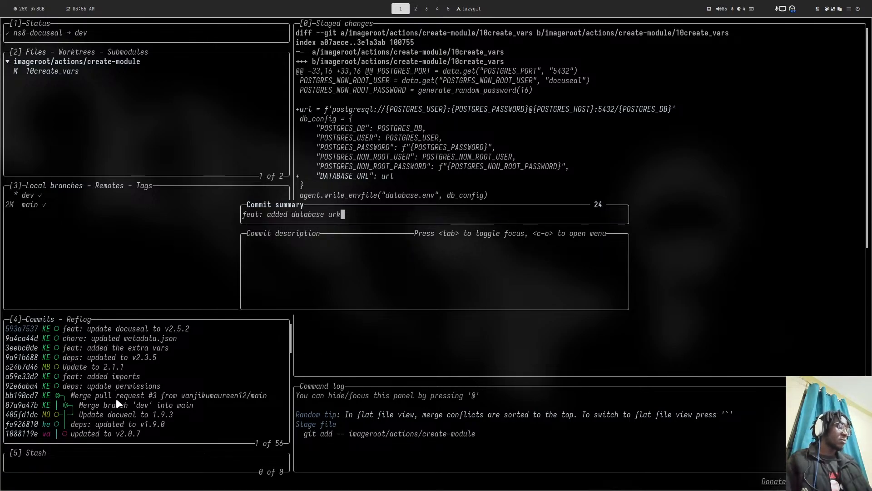
key("Return")
key("P")
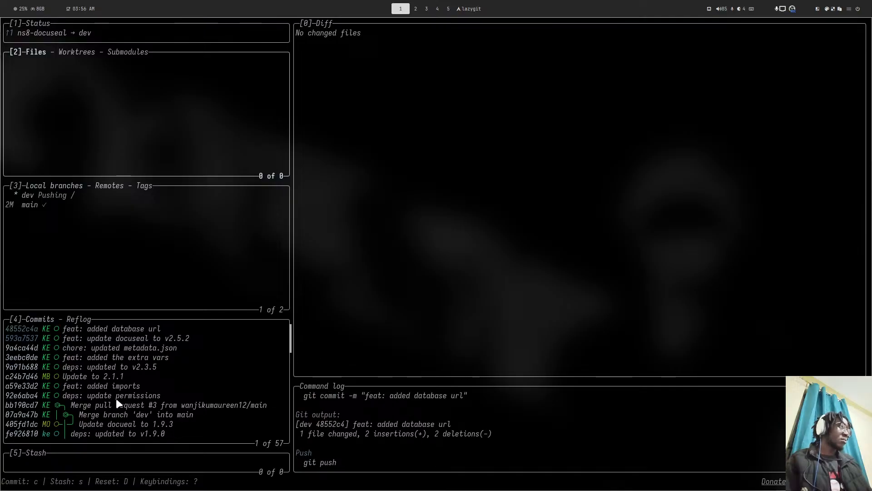
key("alt+Tab")
key("super+5")
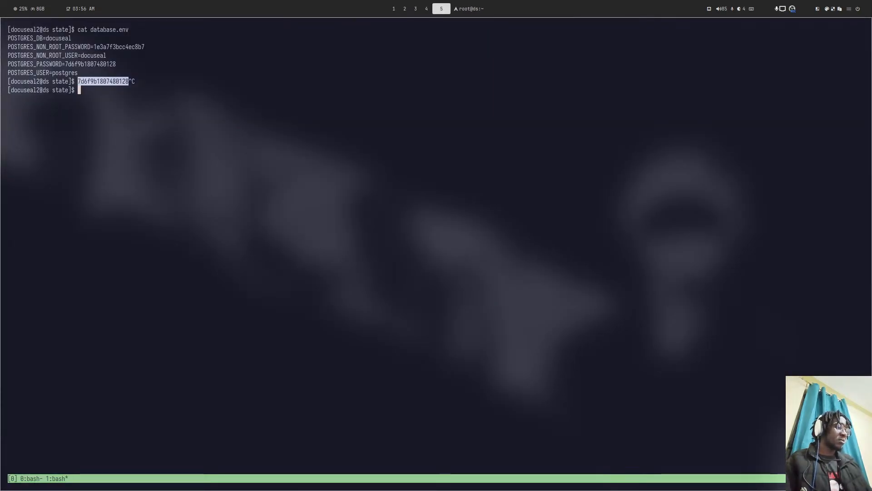
- Leave the docuseal2 user shell and search shell history for an earlier remove command
type("exit")
key("Return")
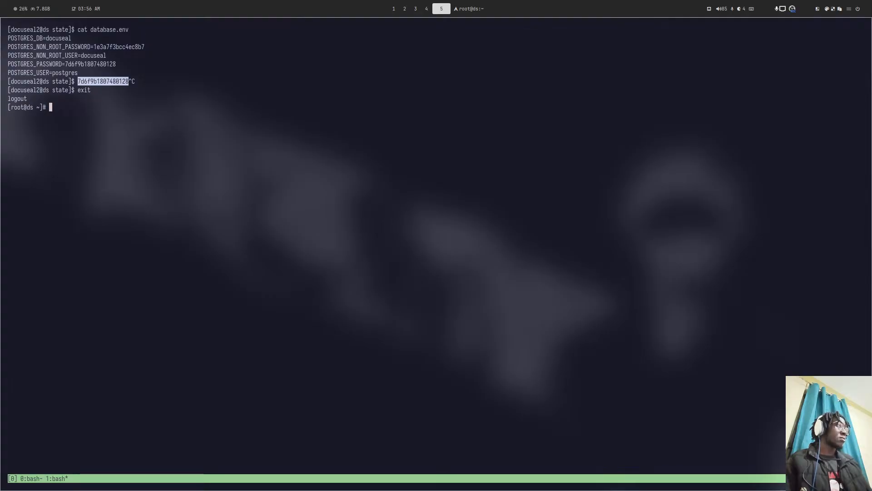
type("rem")
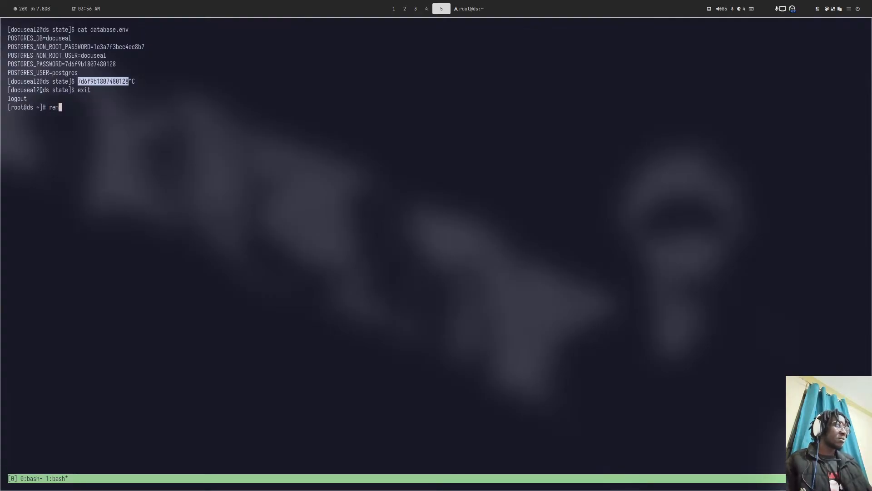
key("Up")
key("Up")
key("Up")
key("Up")
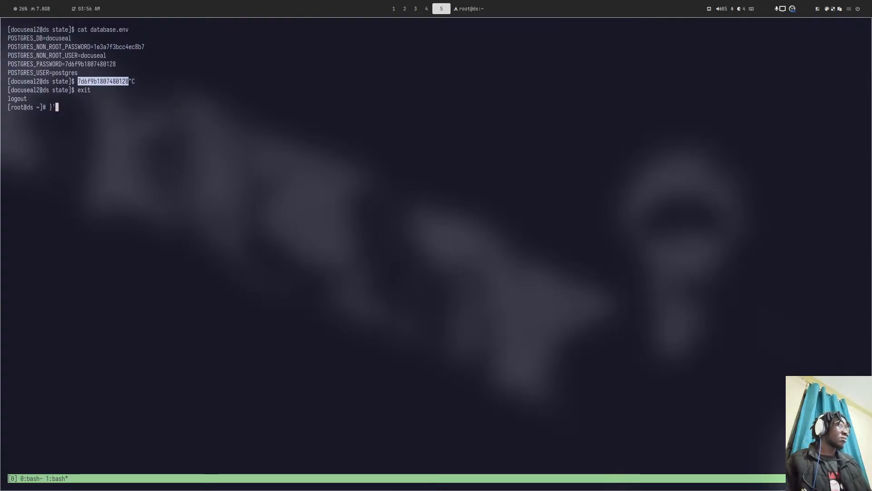
key("Up")
key("Up")
key("Up")
key("Up")
key("Up")
key("Up")
key("Up")
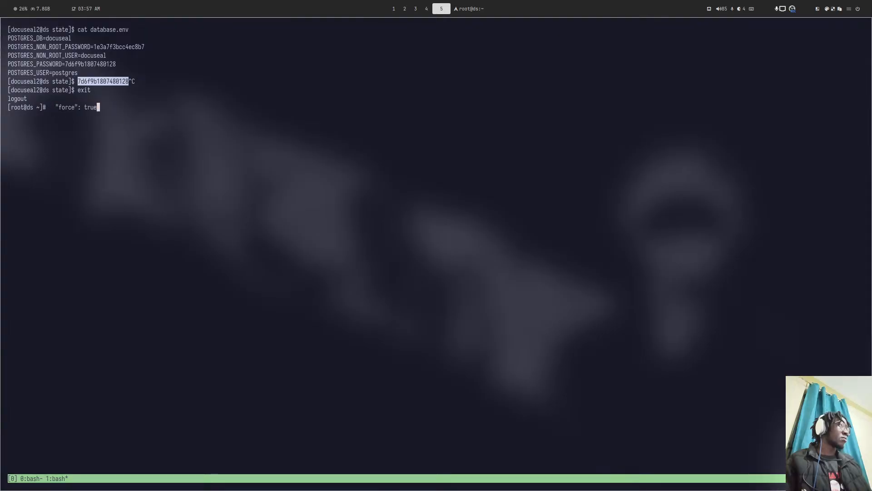
key("Up")
key("Up")
key("Up")
key("Up")
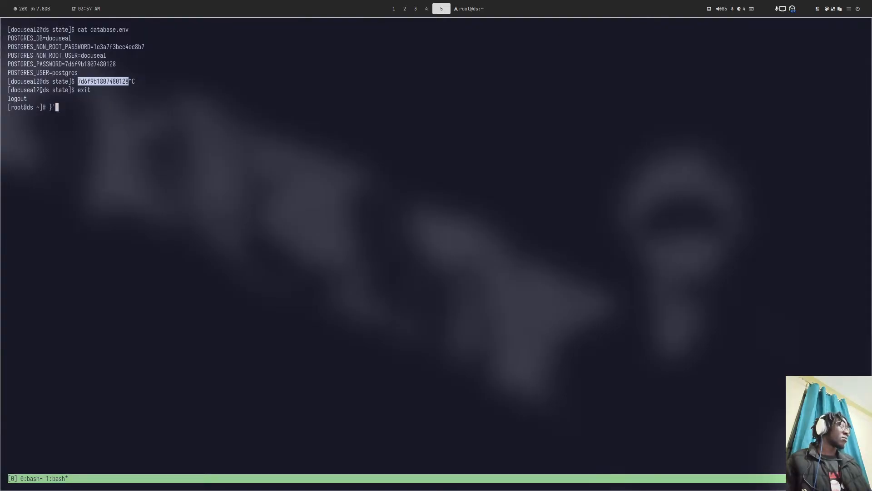
key("Up")
key("Up")
key("Up")
key("Up")
key("Up")
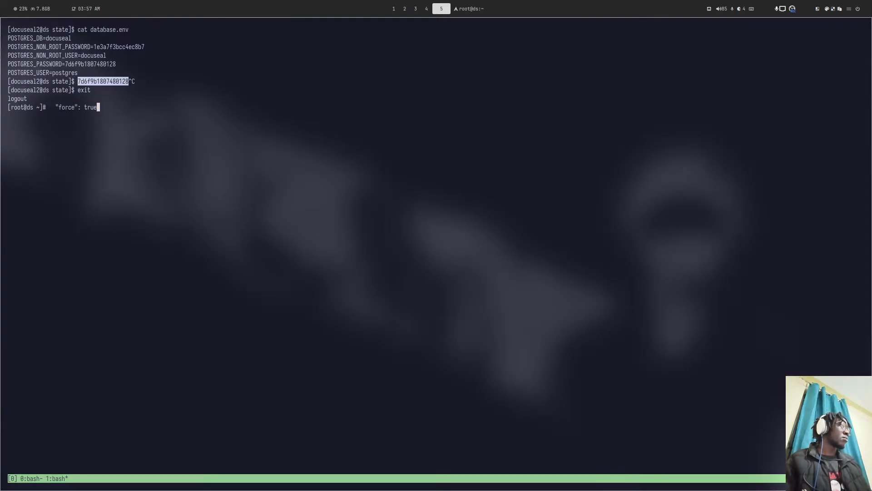
- Copy the uninstall command from the ns8-docuseal README and run remove-module --no-preserve docuseal2
key("super+4")
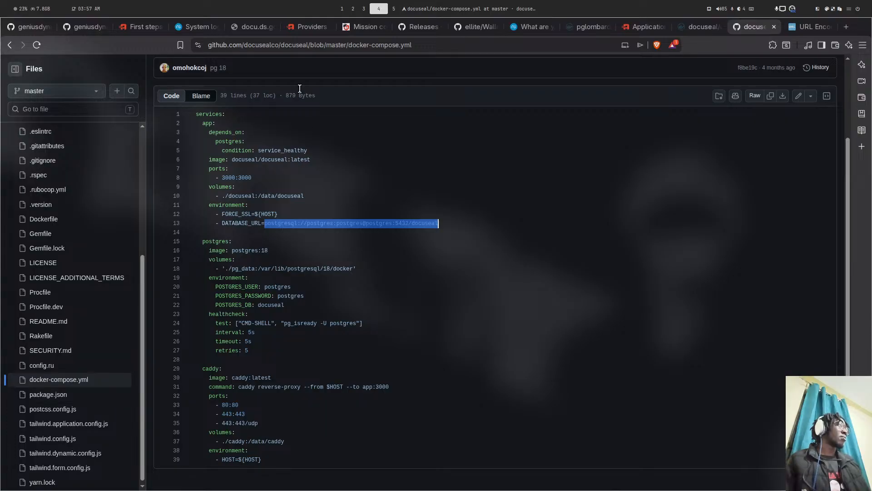
left_click(72, 26)
scroll(235, 156, "down", 6)
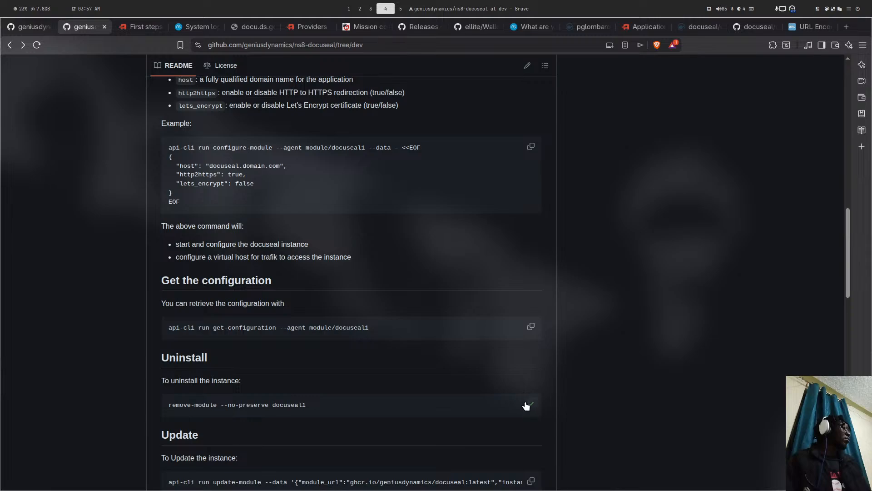
key("super+5")
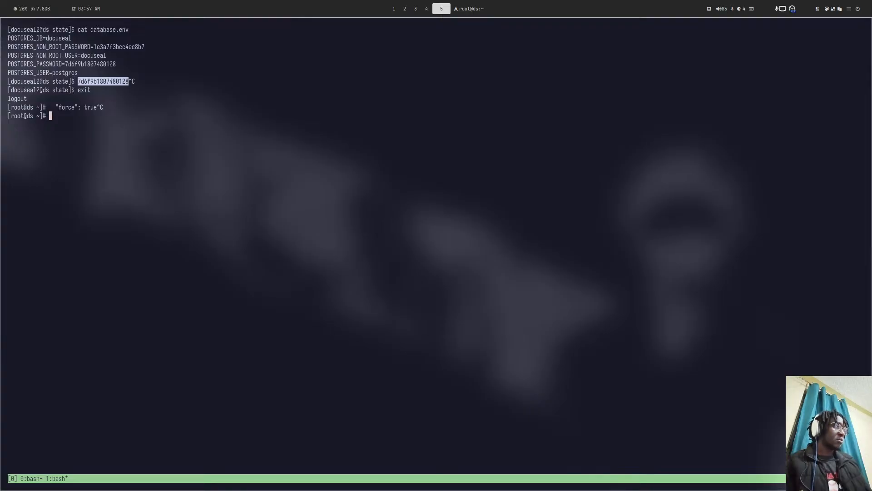
key("ctrl+shift+v")
type("2")
key("Return")
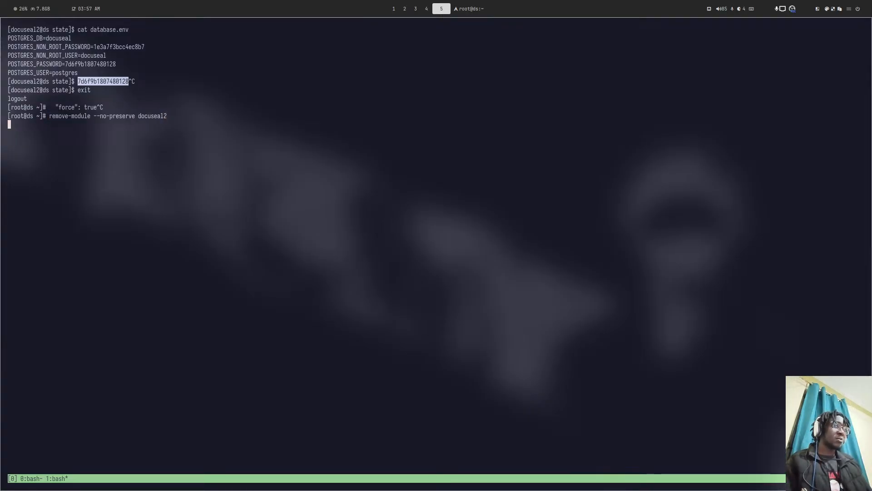
- Recheck the README, then go to the tmux window 0 holding earlier module commands
key("super+1")
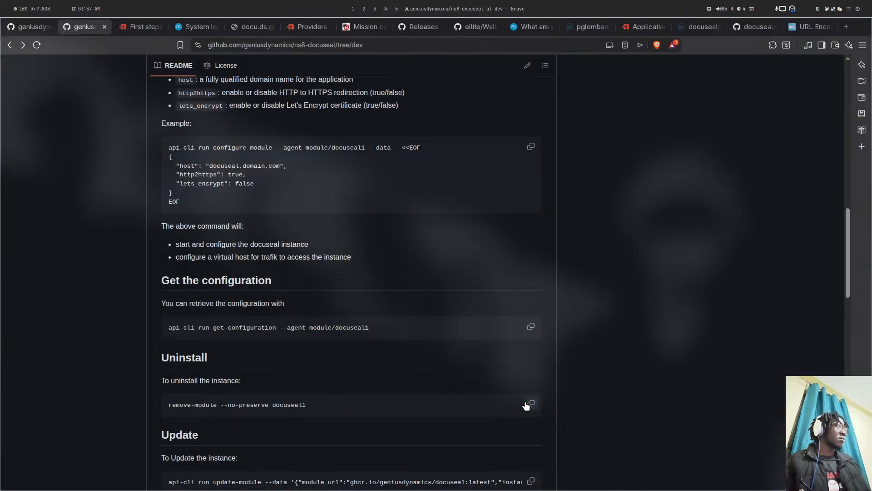
key("super+5")
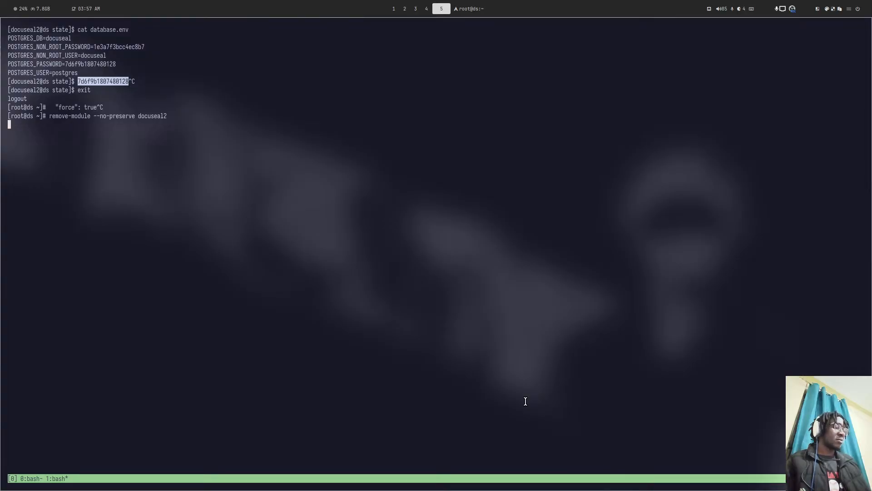
key("ctrl+b")
key("0")
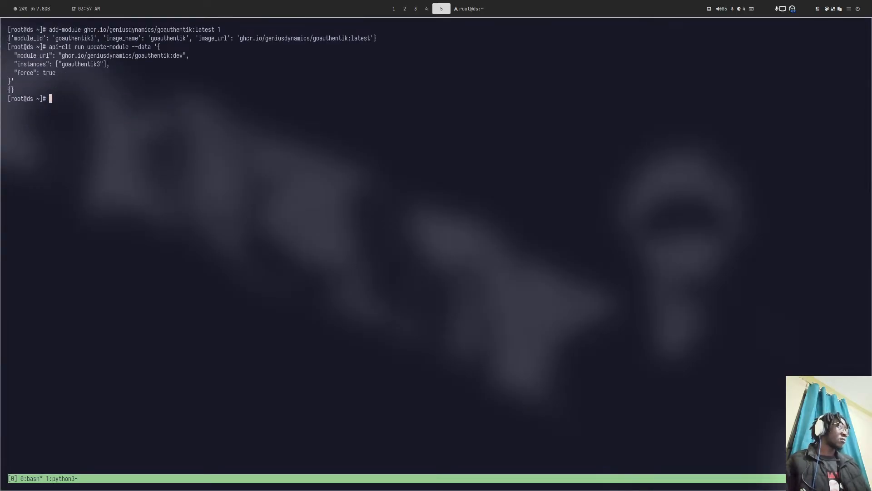
key("super+4")
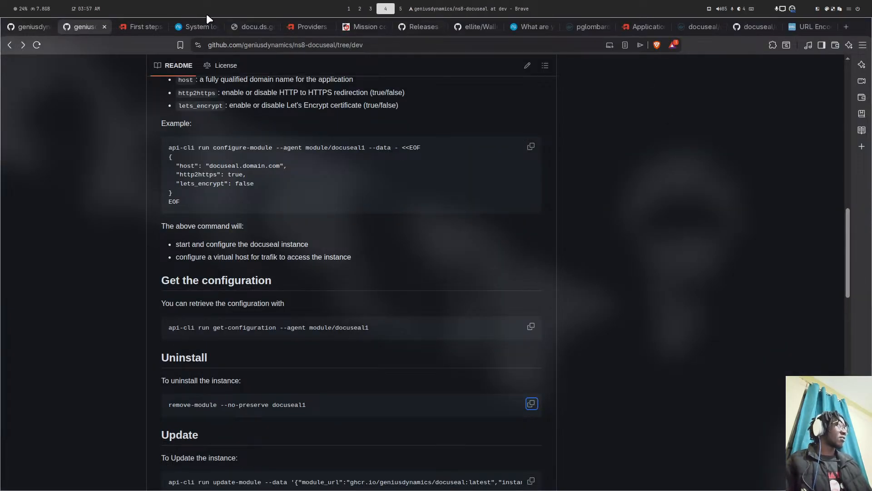
- Filter the NethServer System logs to the goauthentik3 - Node 1 application and search
left_click(310, 27)
left_click(123, 26)
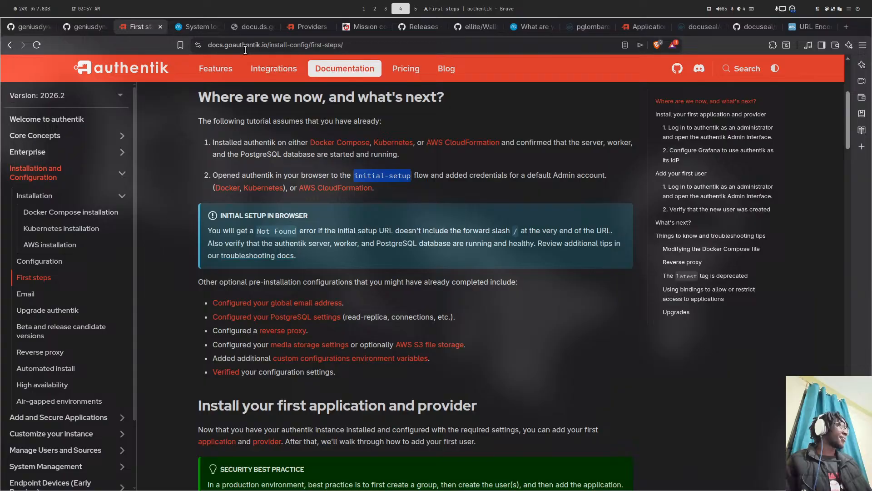
left_click(301, 28)
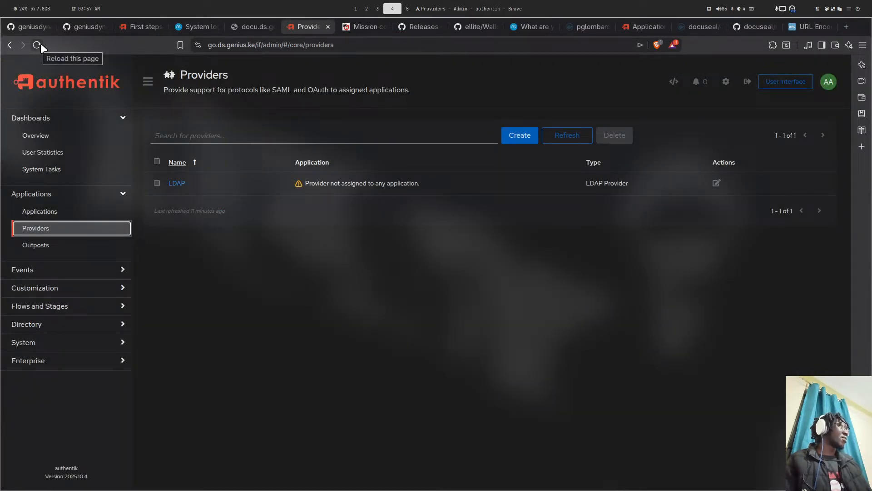
left_click(190, 26)
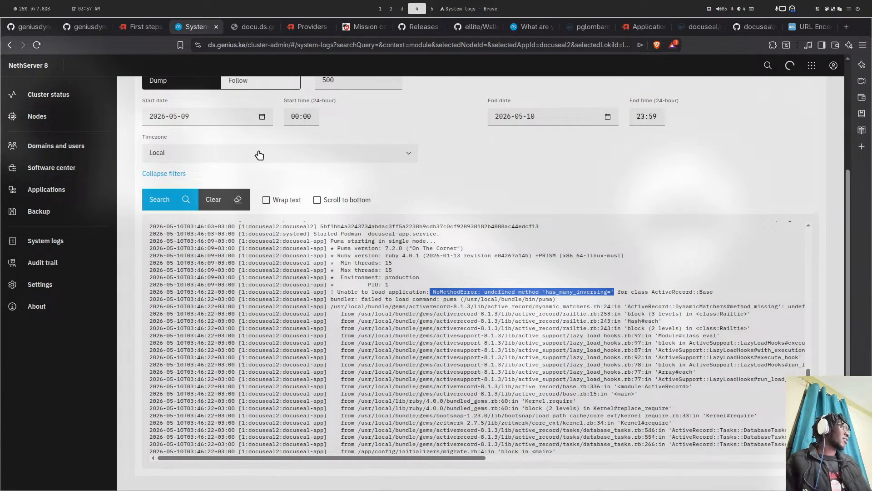
scroll(259, 152, "up", 2)
left_click(556, 116)
left_click(538, 112)
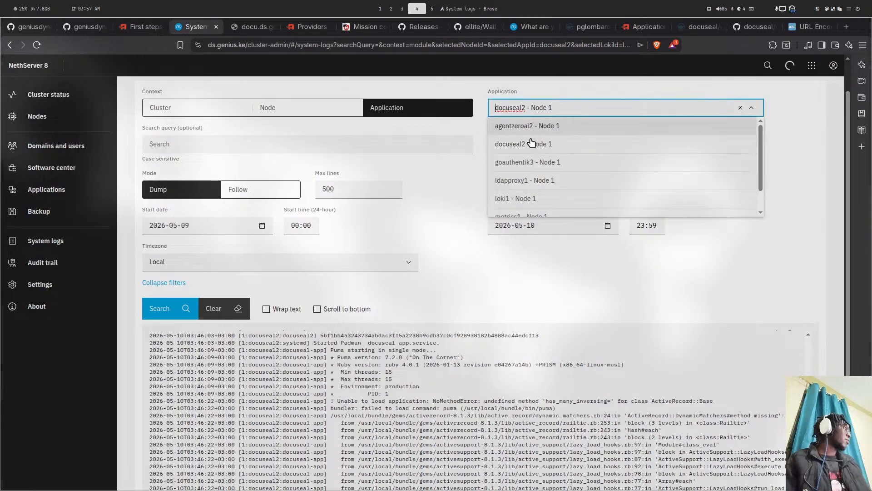
left_click(553, 162)
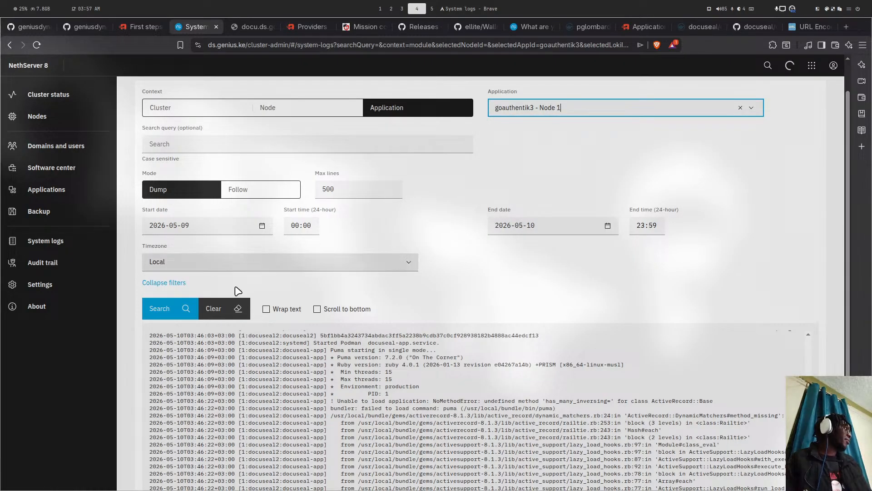
left_click(179, 308)
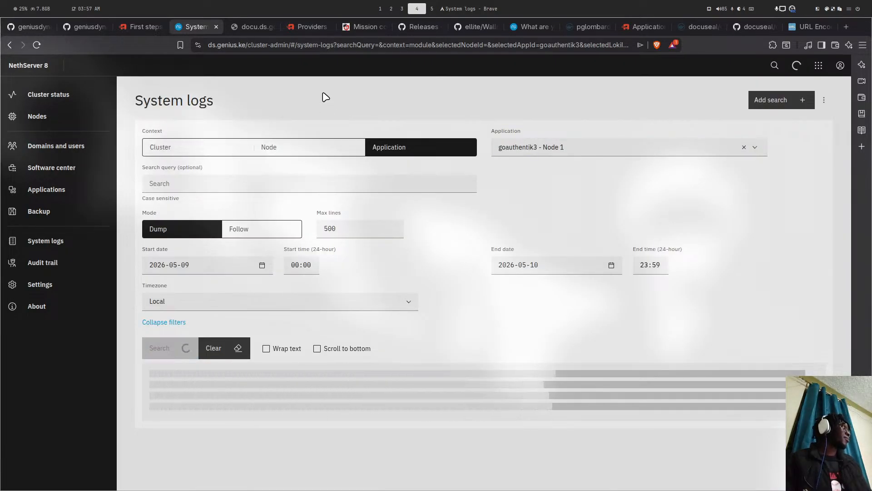
- Scroll the goauthentik3 log to its newest worker restart and migration entries
key("super+5")
key("super+4")
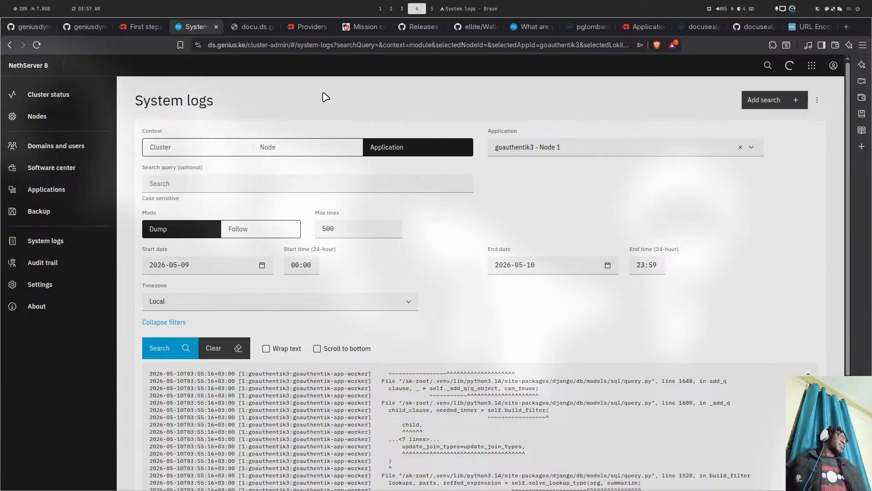
scroll(500, 232, "down", 6)
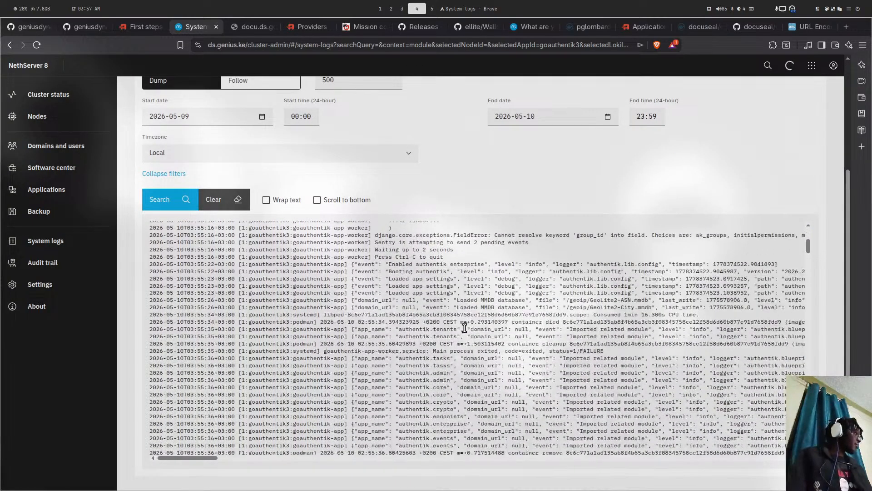
scroll(465, 328, "down", 20)
left_click_drag(808, 314, 808, 449)
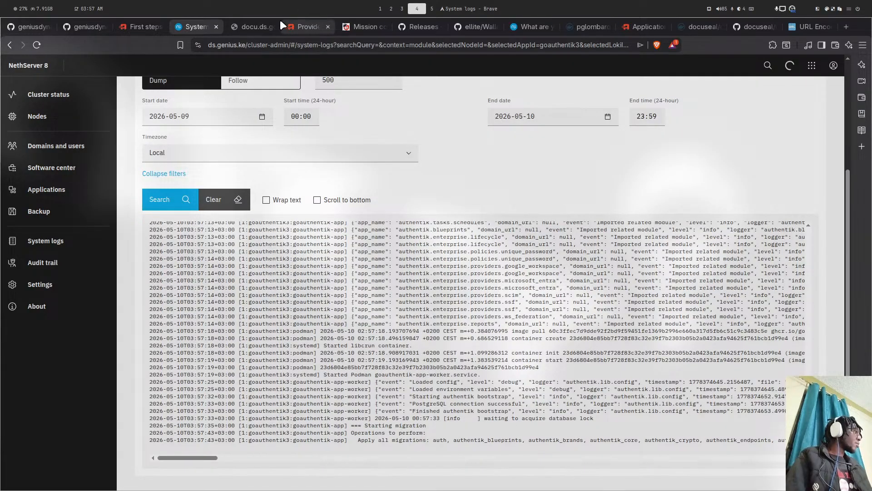
- Reload the authentik Providers page, then re-run the goauthentik3 log search in Follow mode
left_click(293, 25)
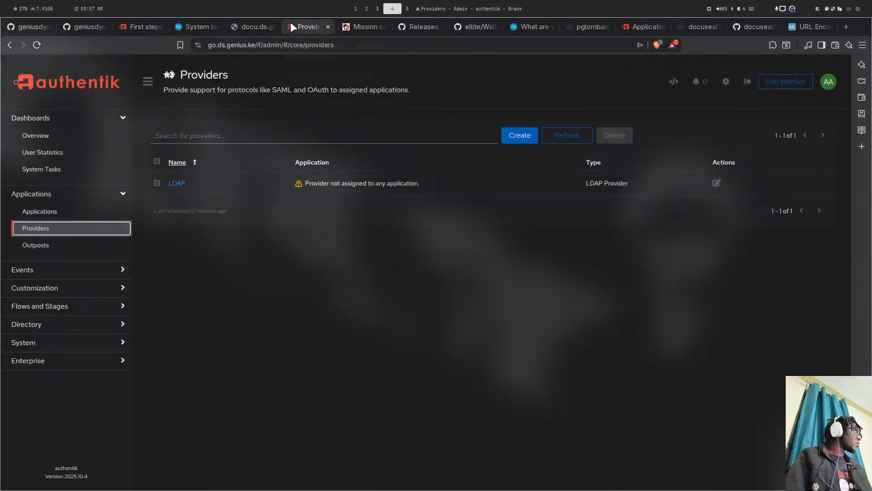
left_click(35, 46)
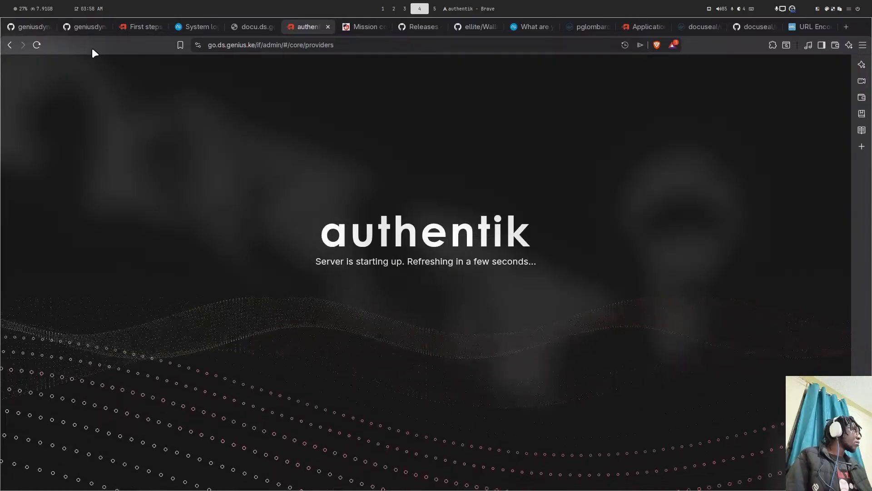
left_click(203, 26)
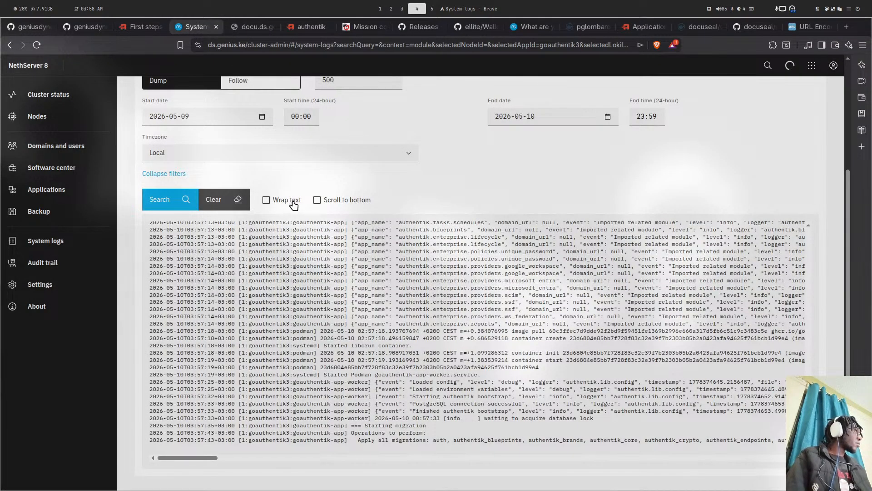
left_click(186, 200)
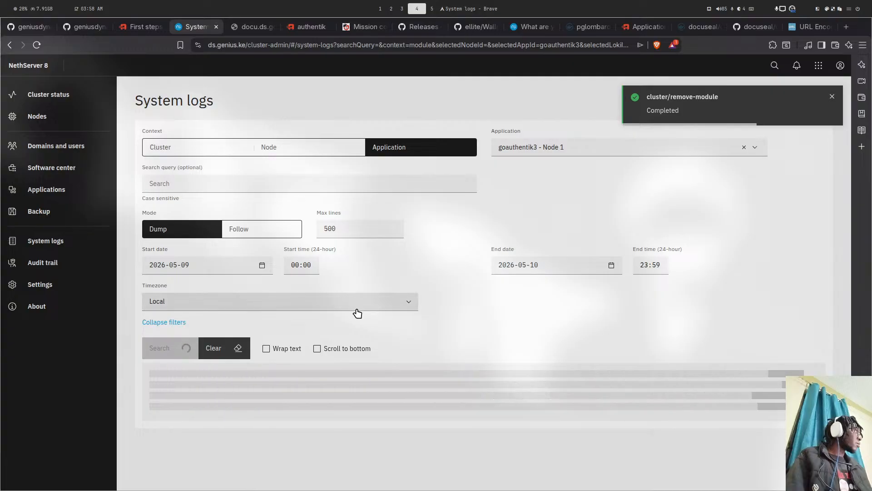
left_click(250, 230)
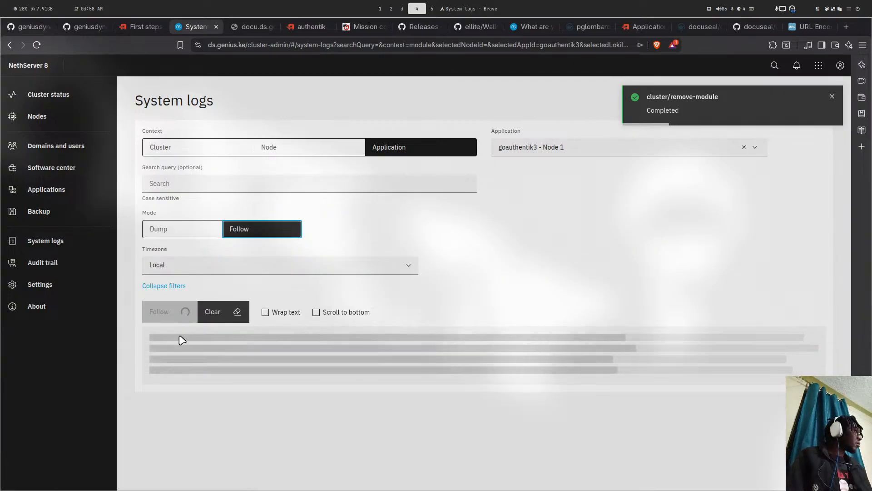
- Close the docu.ds.genius.ke tab and move to the lazygit workspace
left_click(244, 23)
left_click(140, 26)
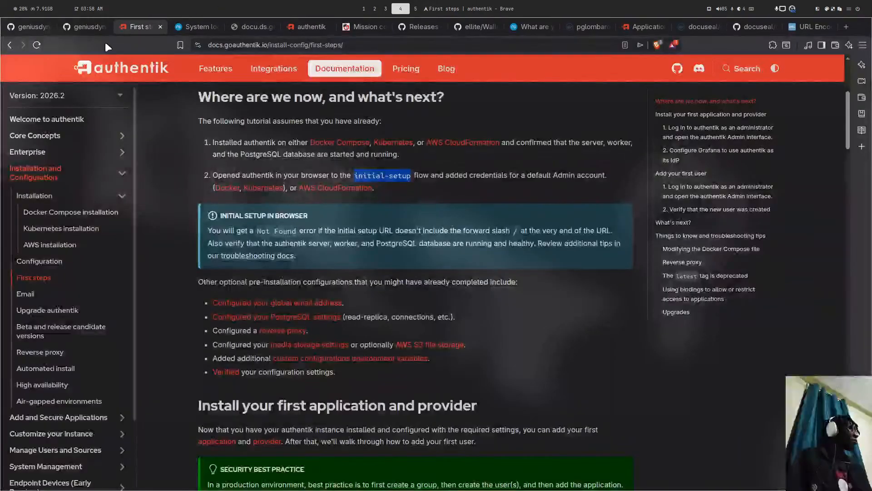
left_click(269, 26)
left_click(293, 27)
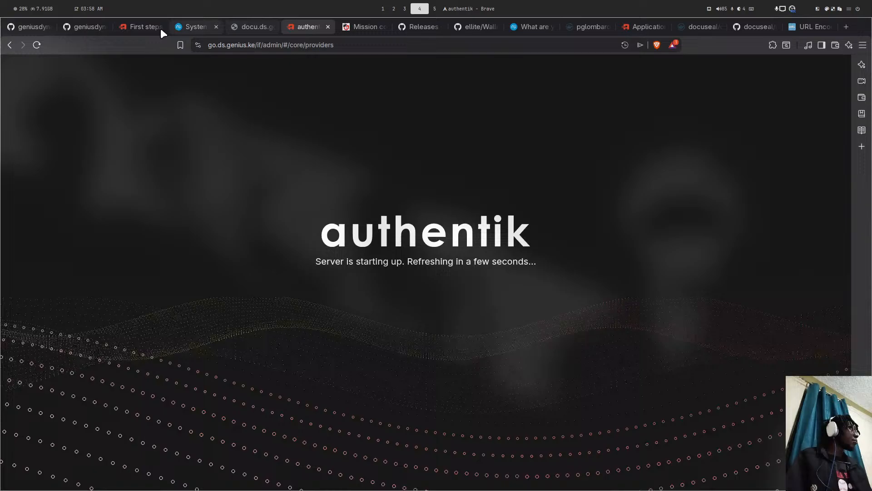
left_click(272, 27)
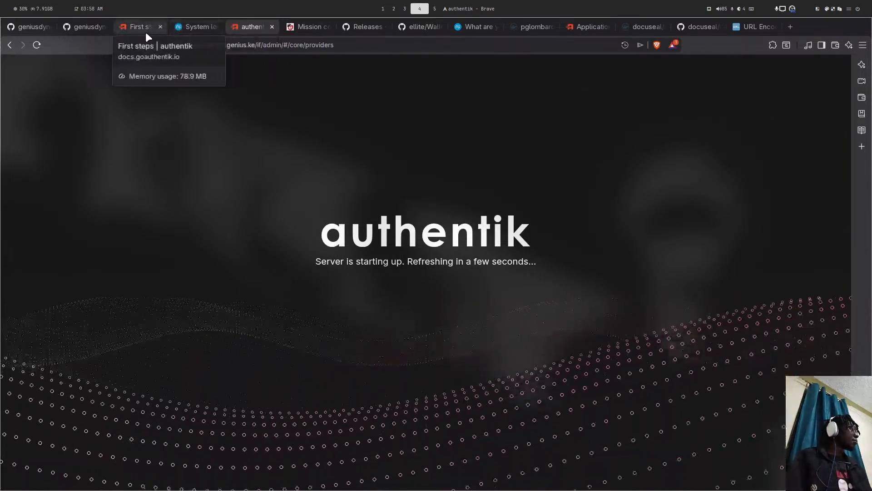
key("super+5")
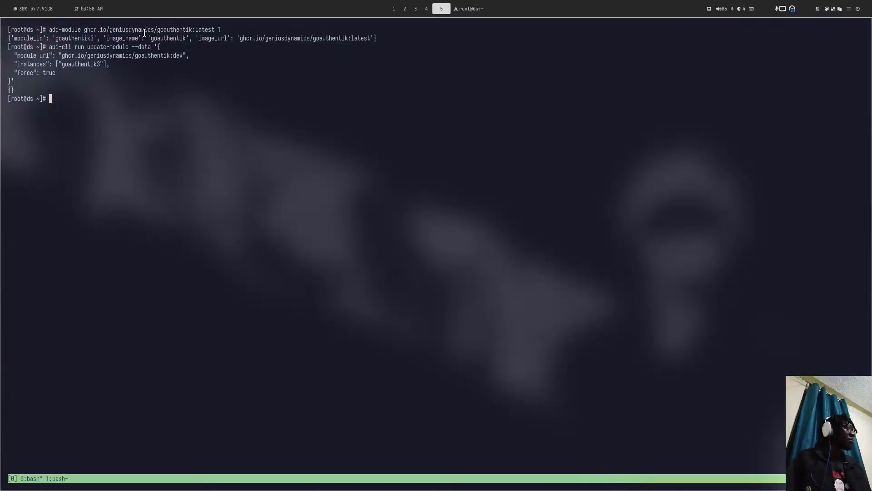
key("super+4")
key("super+1")
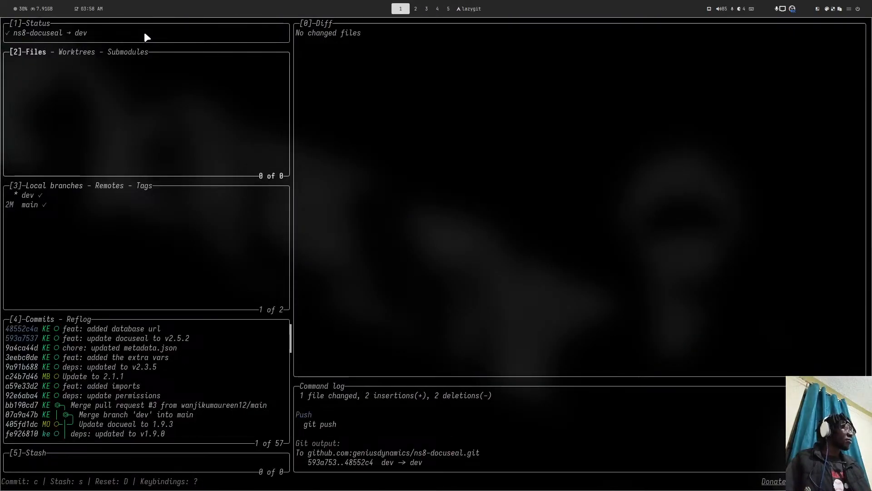
- Start Neovim in the ns8-docuseal repo and open 10create_vars at its DATABASE_URL line
type("q")
type("ncim")
key("Return")
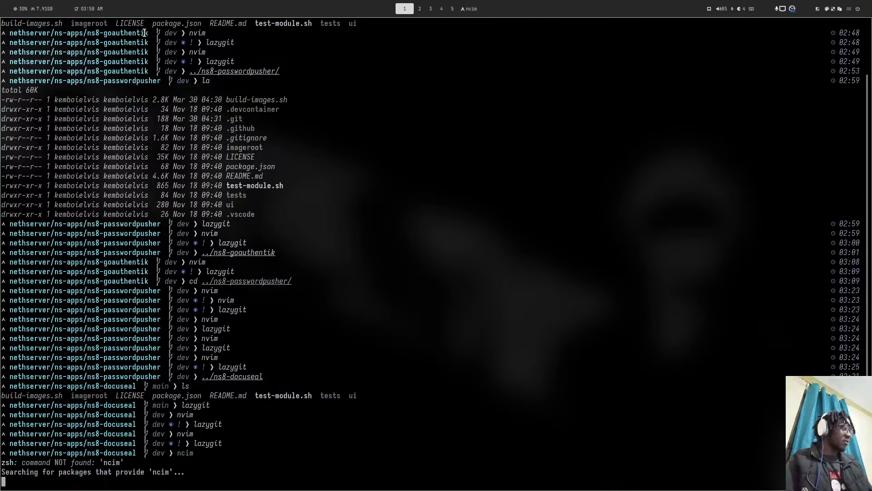
key("ctrl+c")
type("nvim")
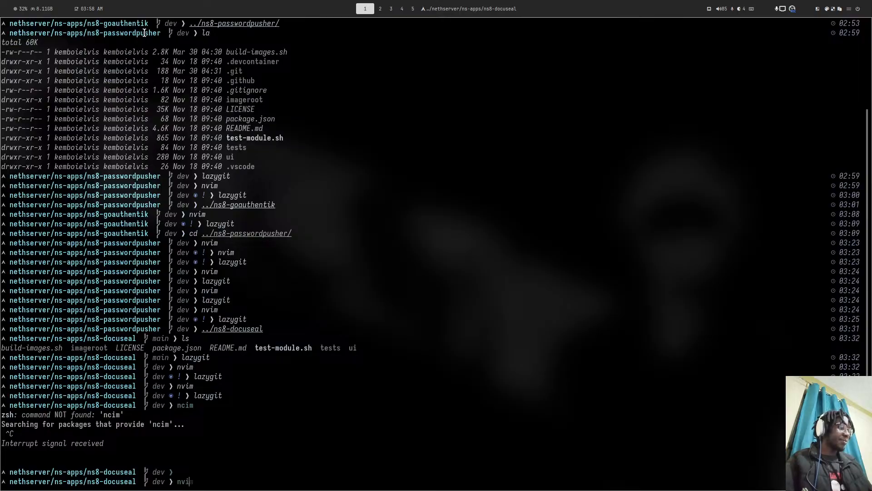
key("Return")
key("space")
key("f")
key("f")
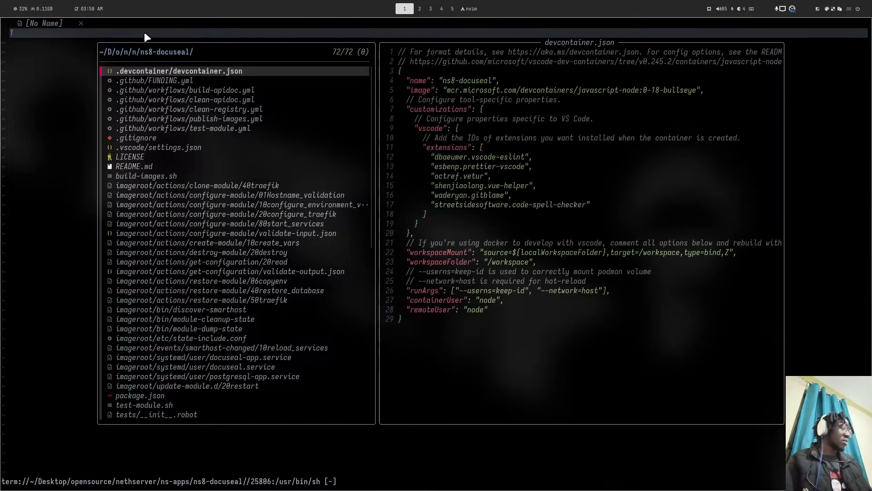
type("creat")
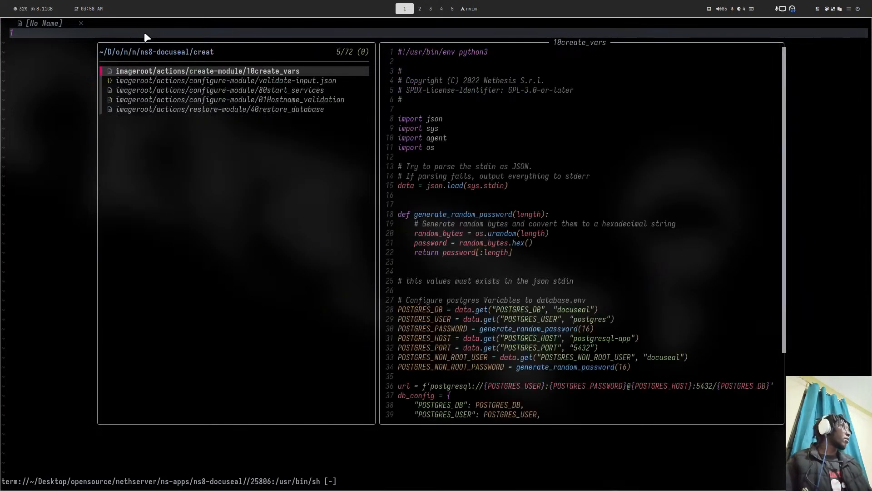
key("Return")
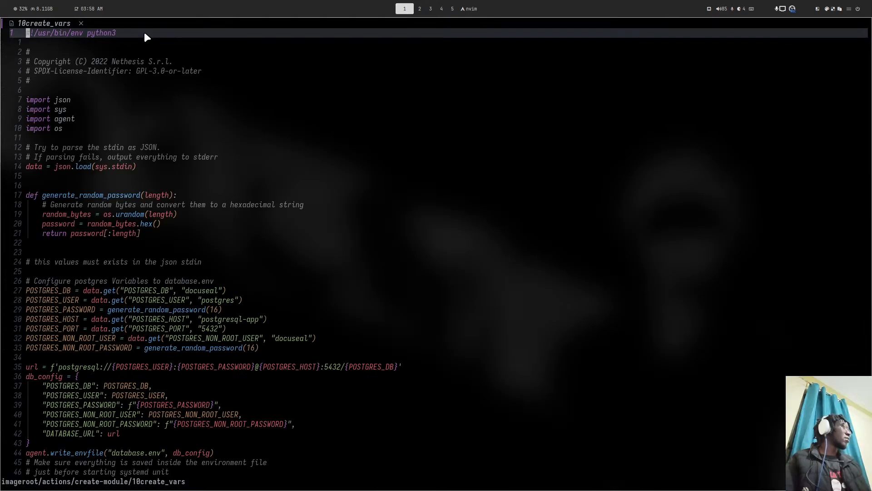
scroll(80, 304, "down", 6)
left_click(74, 263)
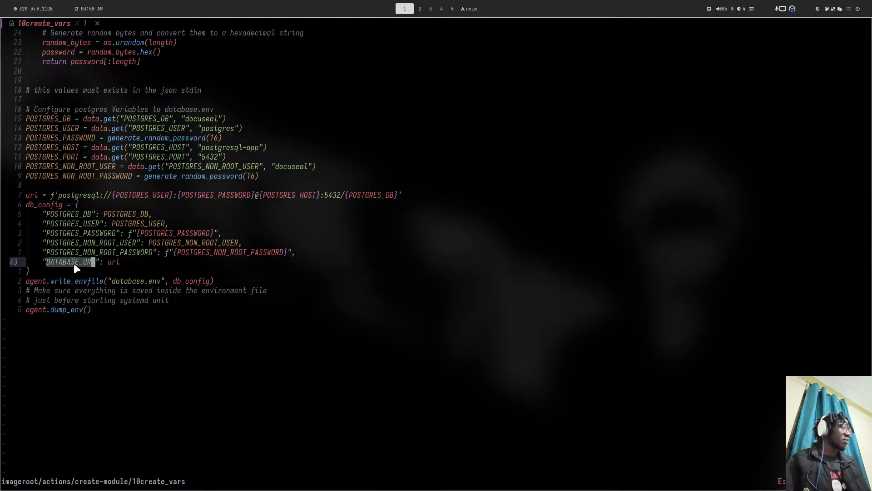
- Open docuseal-app.service from the file finder in a new tab
key("ctrl+p")
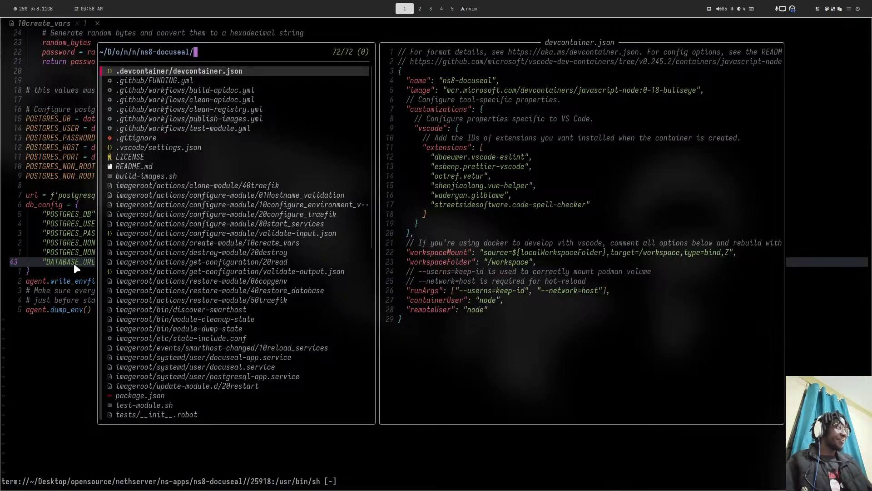
type("docu")
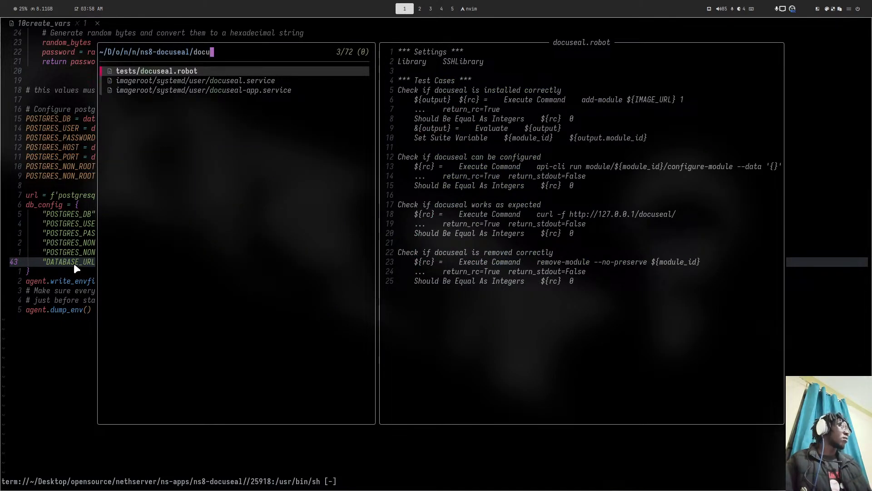
key("Down")
key("Down")
key("Return")
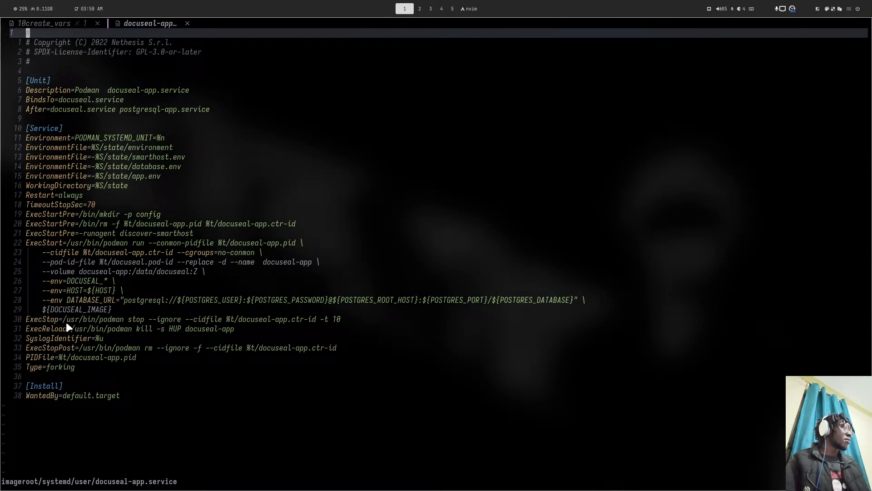
- Remove the hard-coded postgresql URL on line 29, leaving --env=DATABASE_URL=$
left_click(86, 301)
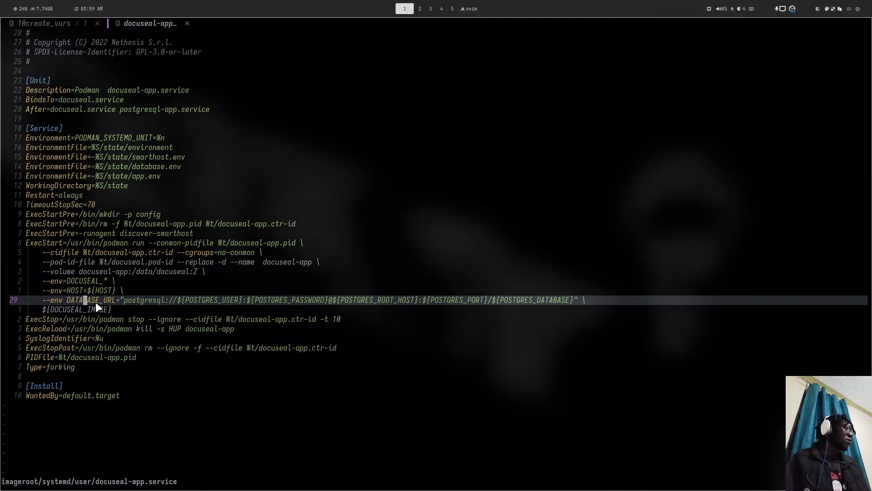
left_click(119, 293)
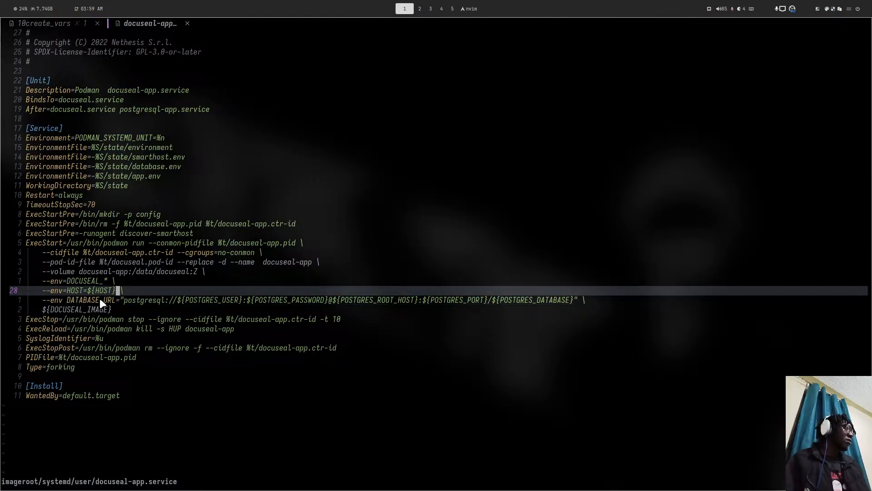
left_click(100, 298)
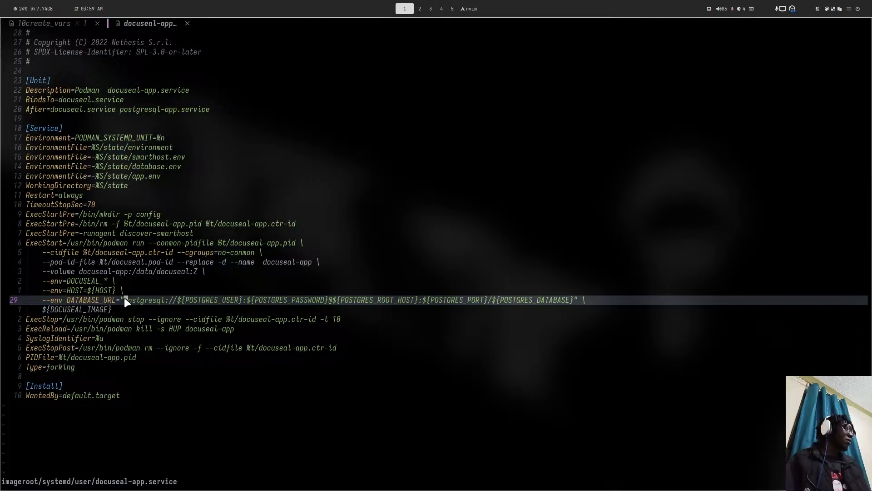
left_click_drag(124, 297, 560, 301)
key("d")
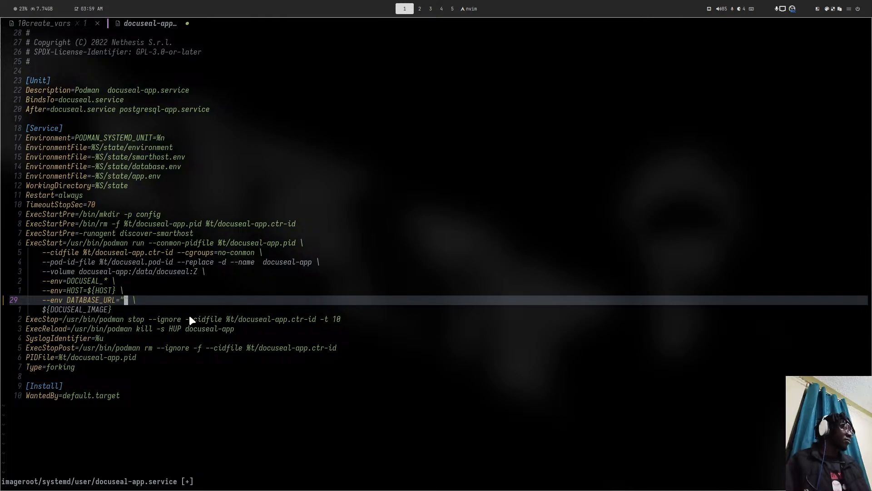
key("a")
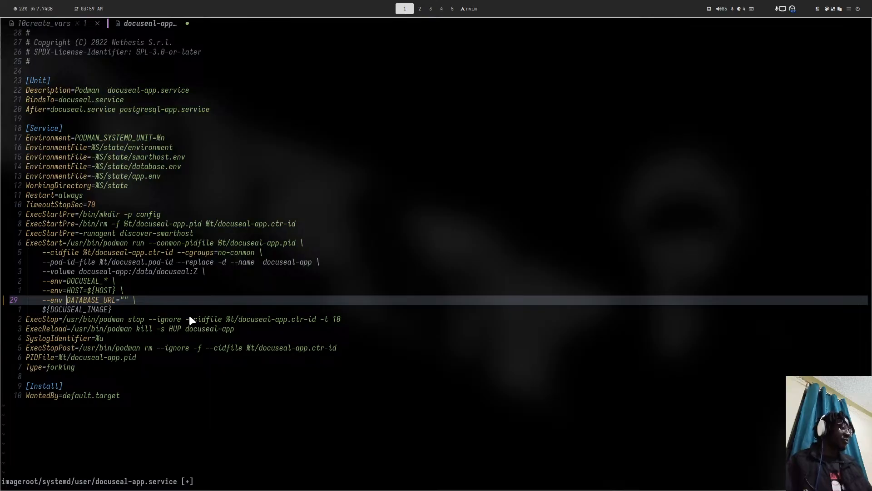
key("Escape")
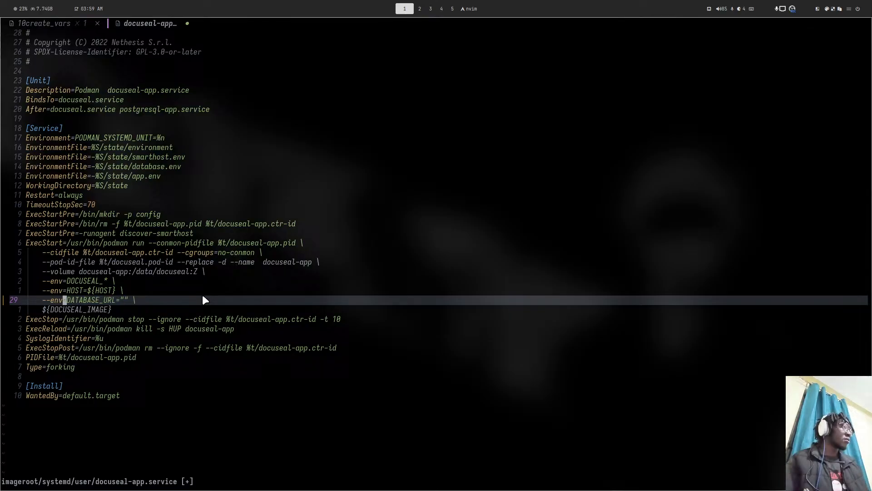
key("r")
key("equal")
left_click(122, 300)
key("BackSpace")
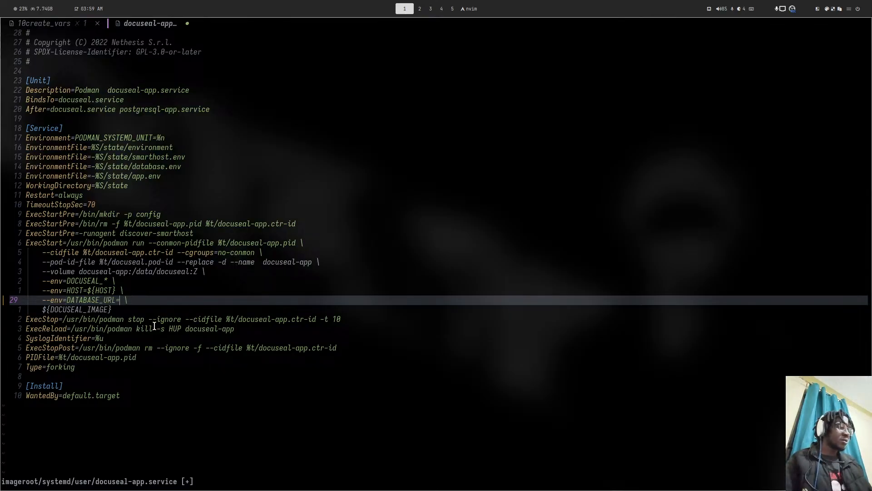
type("${")
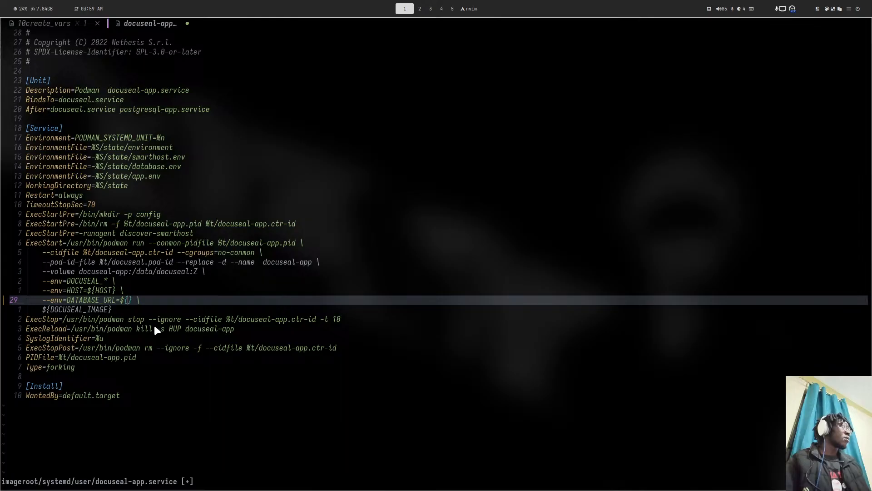
key("Escape")
- Complete the value as ${DATABASE_URL}, save docuseal-app.service and quit Neovim
key("shift+h")
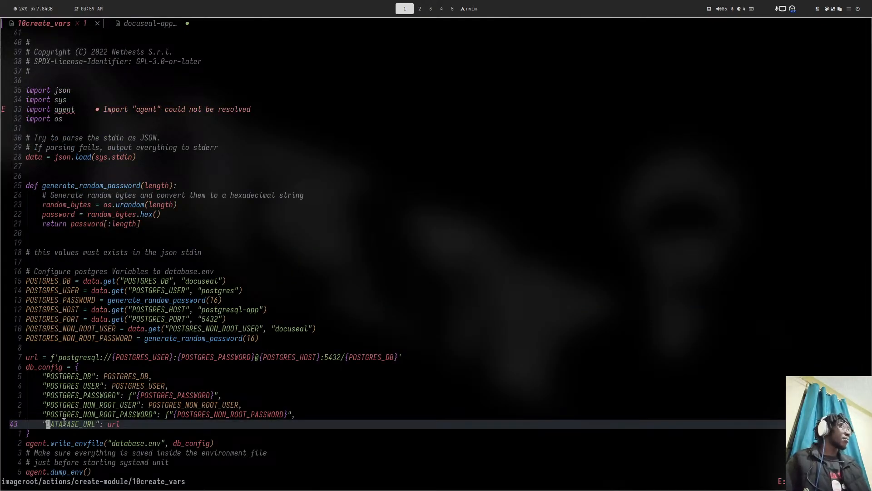
key("shift+l")
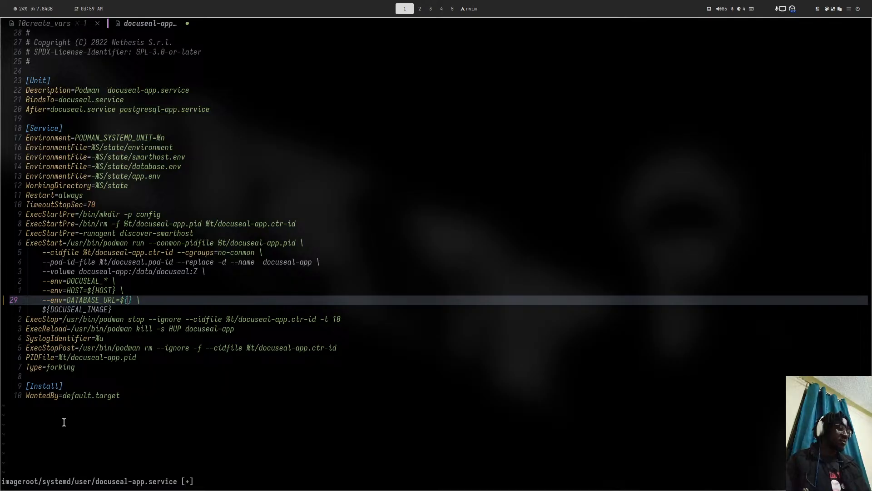
type("p:w")
key("Return")
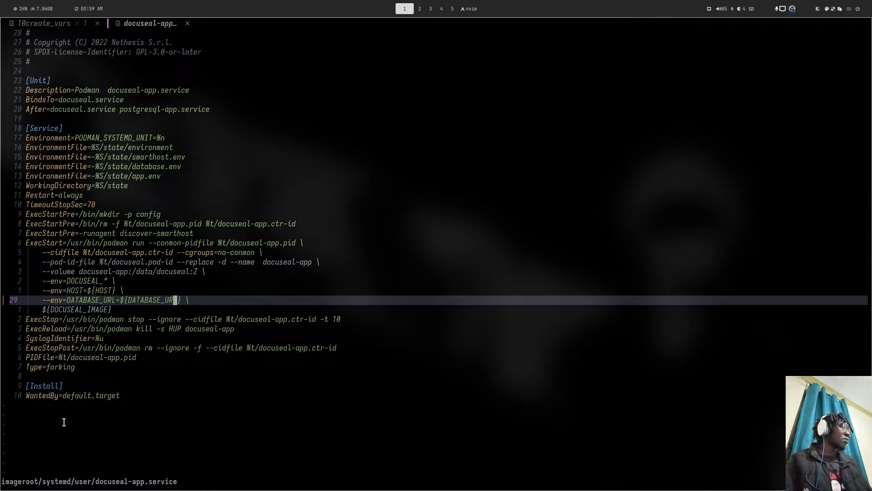
type(":qa")
key("Return")
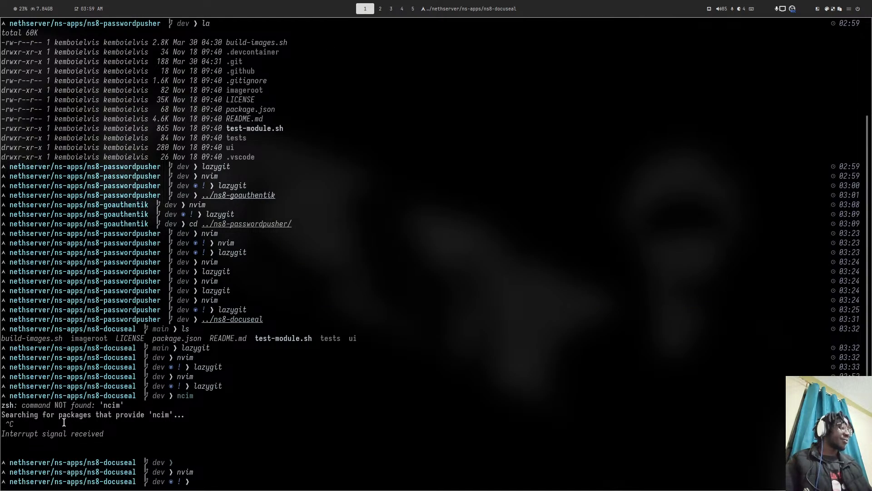
- Stage docuseal-app.service in lazygit, commit it as 'fix: updated database url' and push to dev
type("lazygit")
key("Return")
key("space")
type("c")
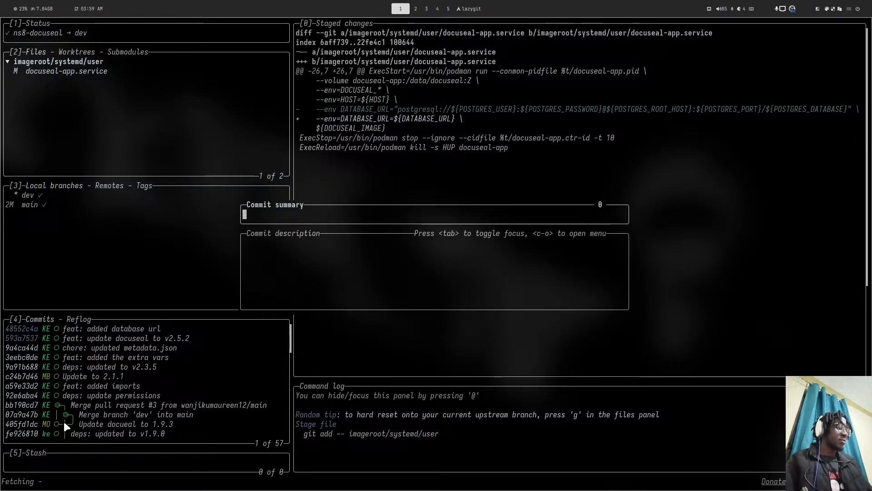
type("fix")
type(": ")
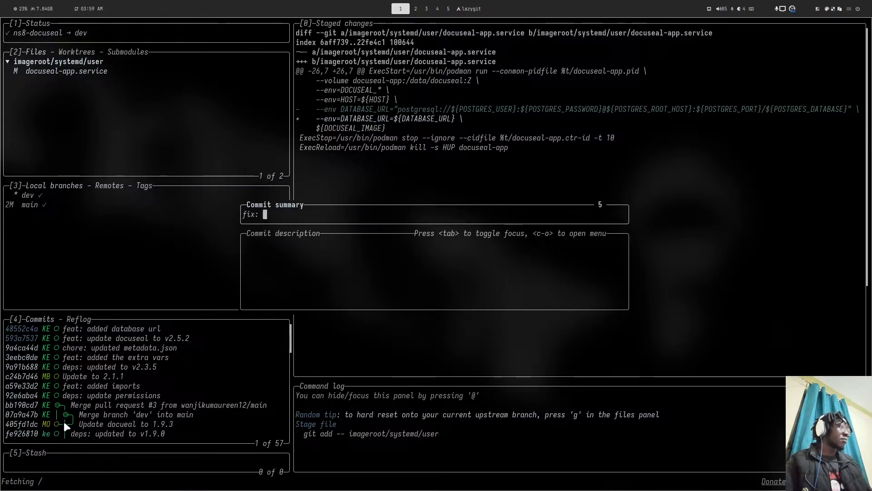
type("updated ")
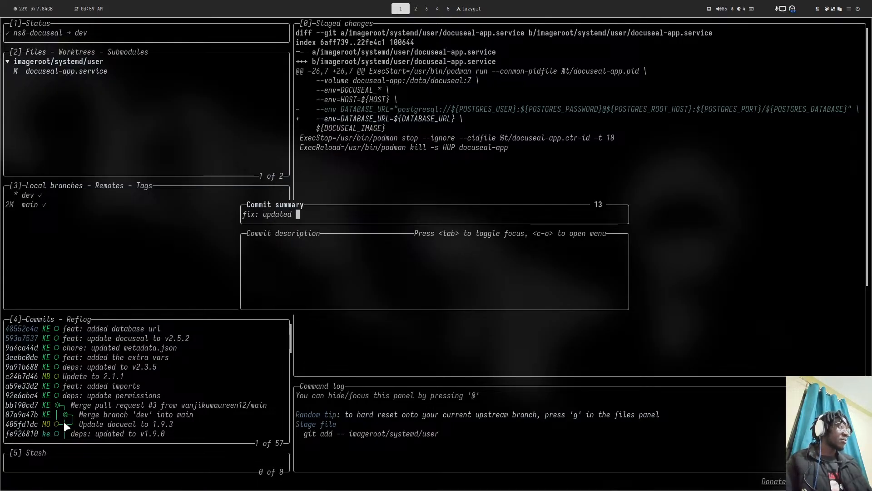
type("database url")
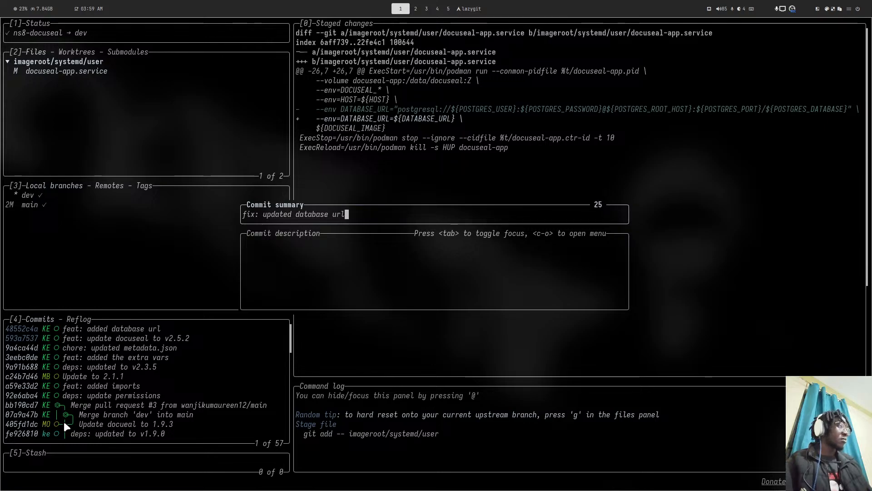
key("Return")
key("P")
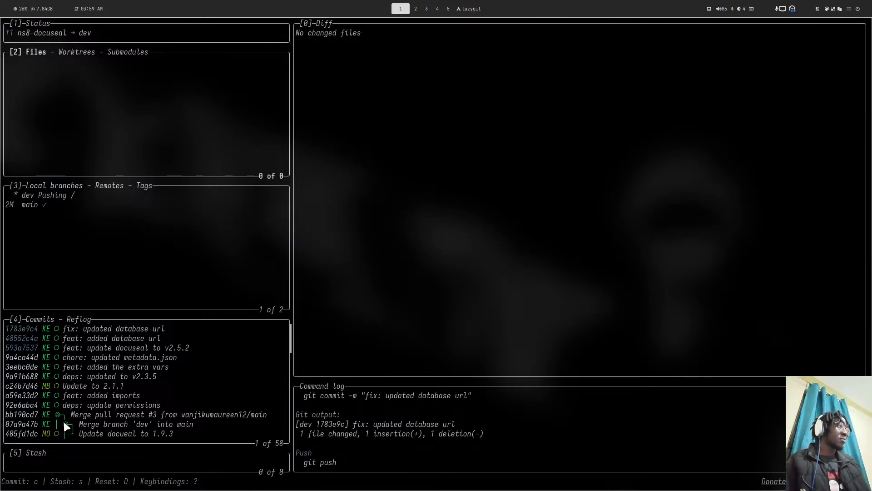
key("super+4")
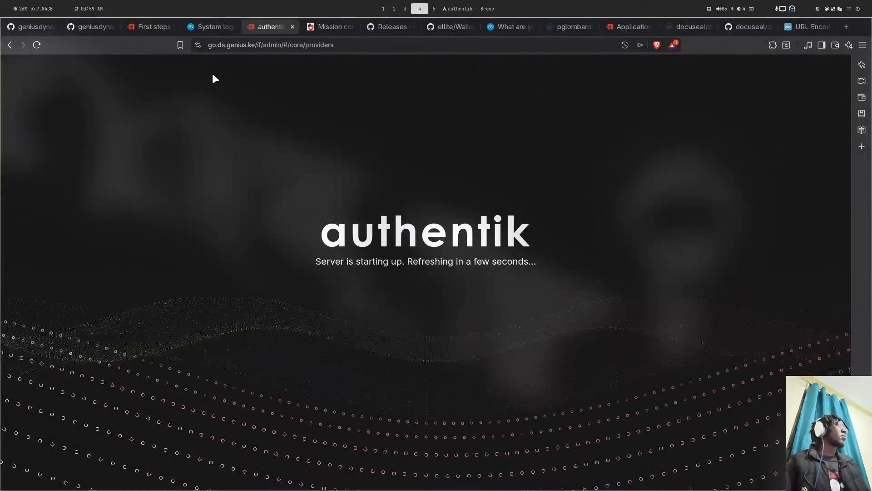
- Stream the goauthentik3 application logs live and scroll through the newest lines
left_click(206, 27)
scroll(252, 229, "down", 3)
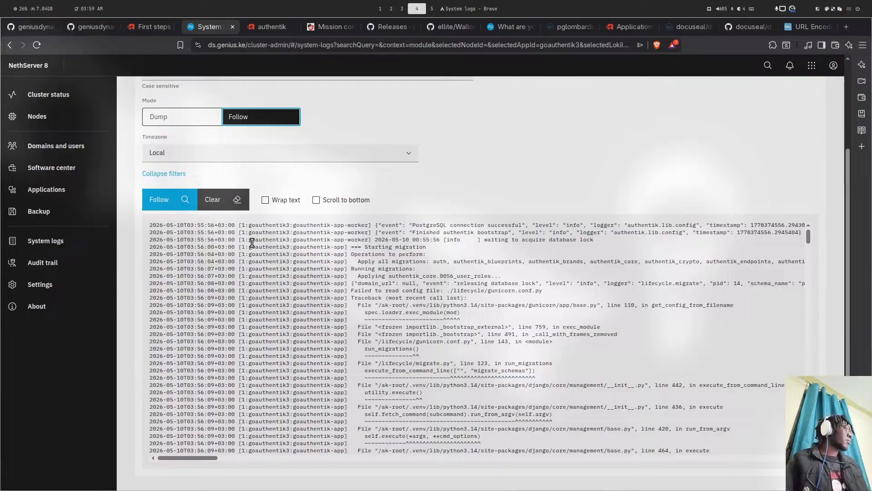
left_click(184, 200)
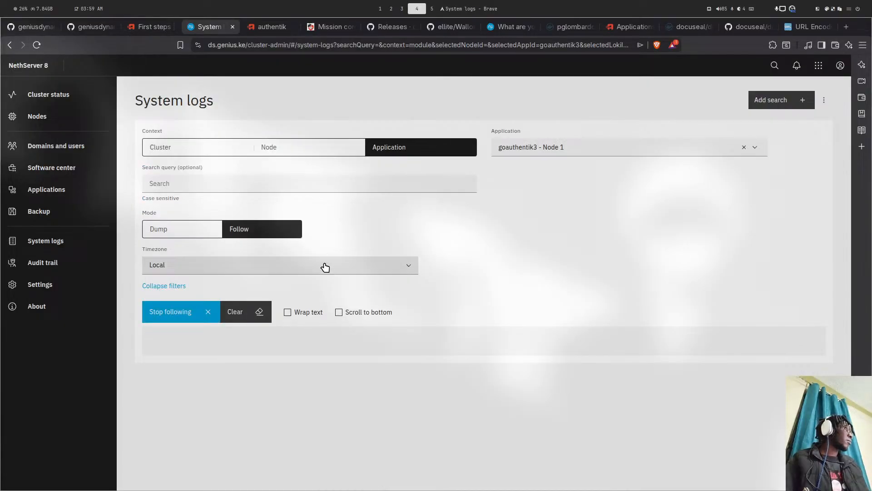
left_click(339, 311)
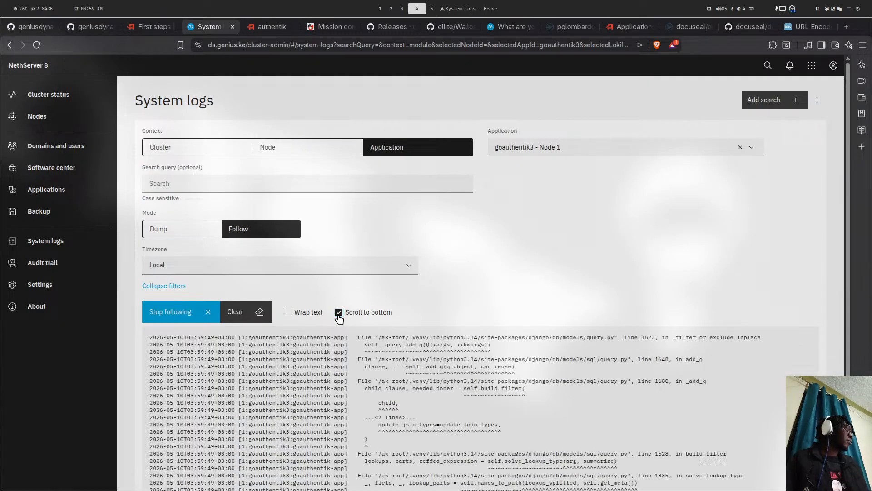
left_click(339, 312)
scroll(345, 313, "down", 3)
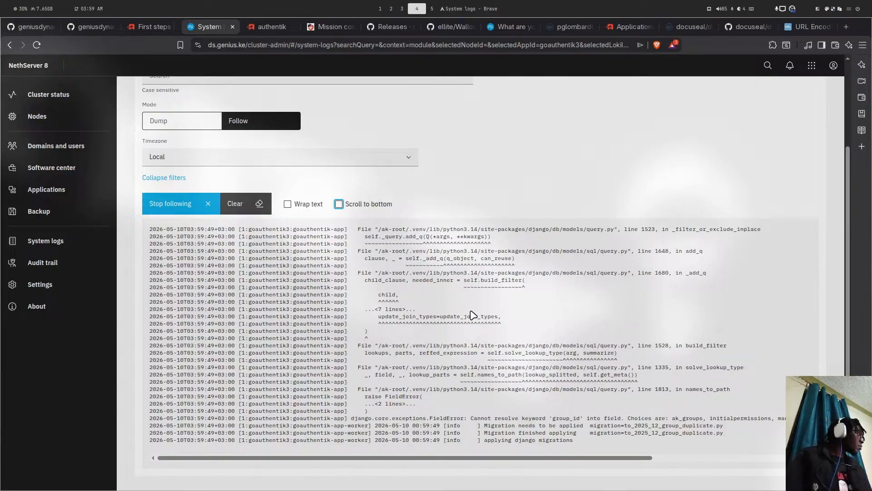
scroll(474, 313, "up", 2)
scroll(473, 314, "down", 2)
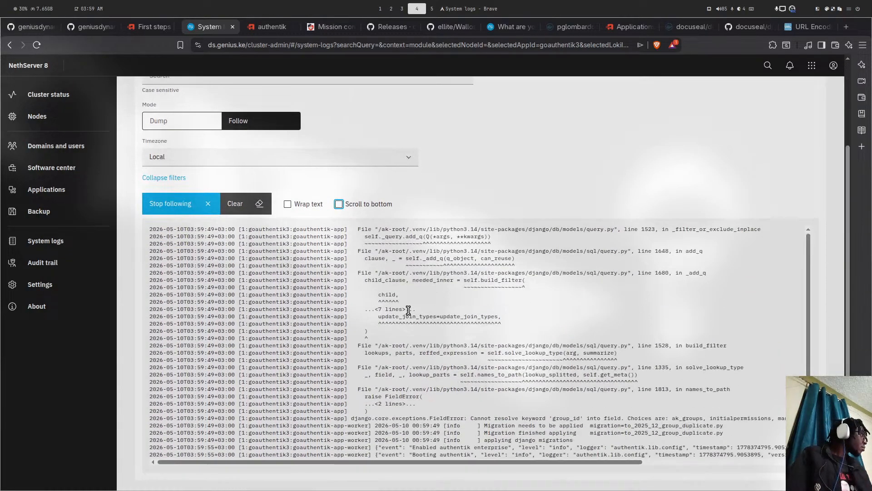
scroll(406, 311, "up", 1)
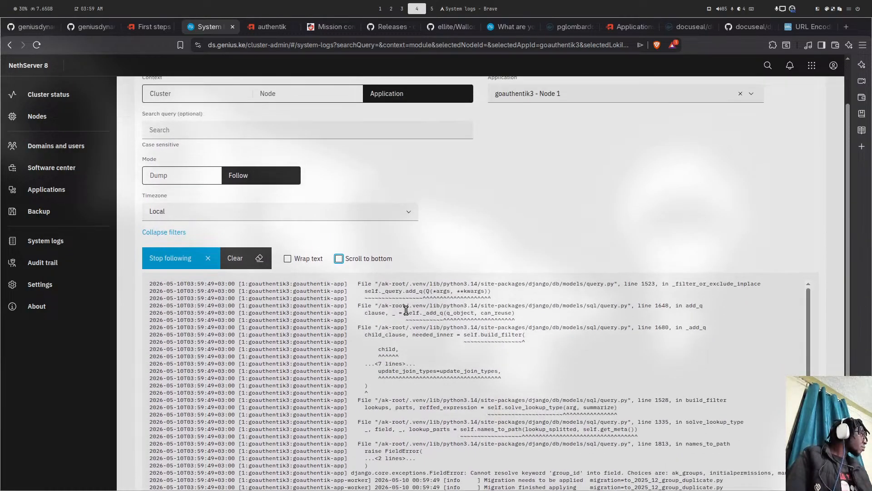
left_click(340, 260)
left_click(205, 259)
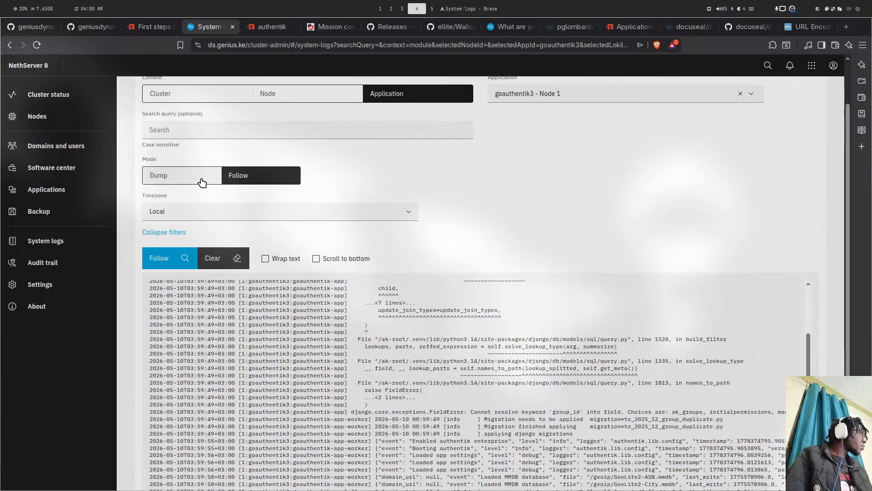
- Fetch the stored goauthentik3 logs for a date range and read through the migration traceback
left_click(201, 178)
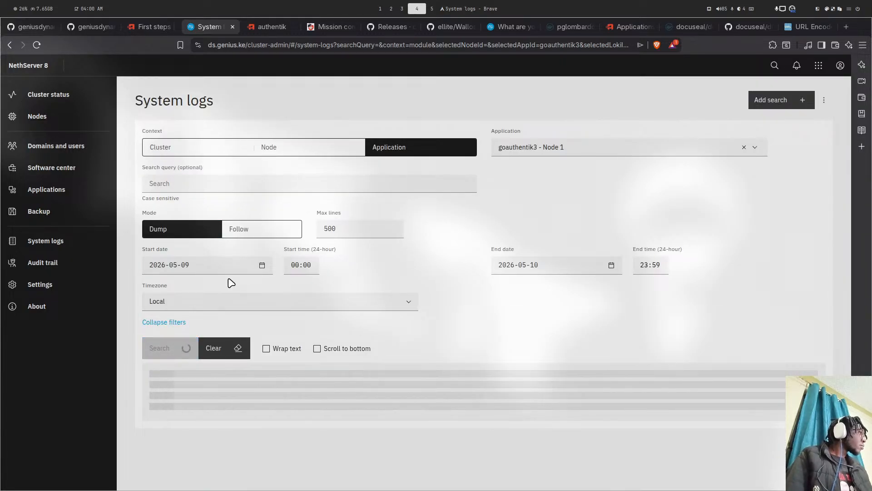
scroll(231, 283, "down", 3)
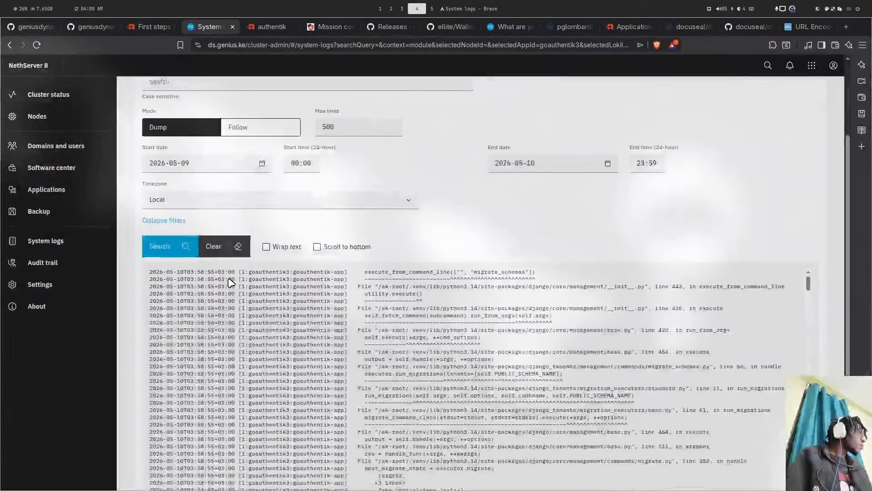
scroll(339, 278, "up", 2)
scroll(339, 277, "down", 2)
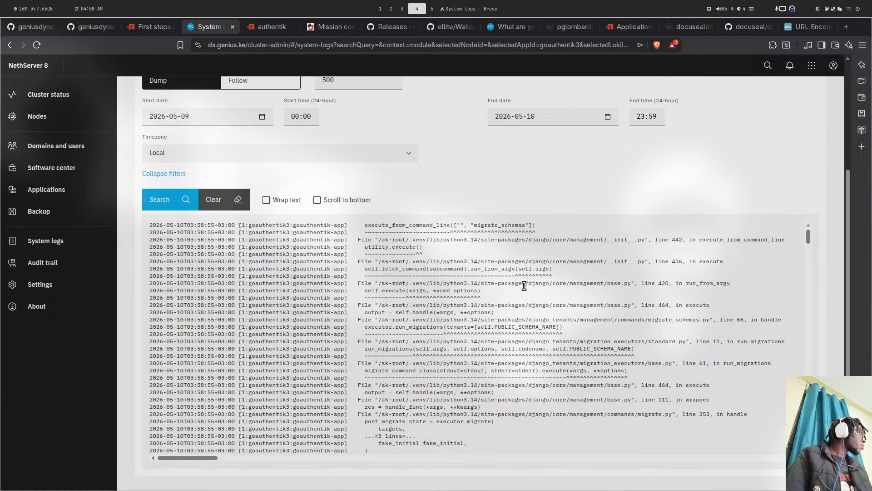
scroll(524, 285, "down", 3)
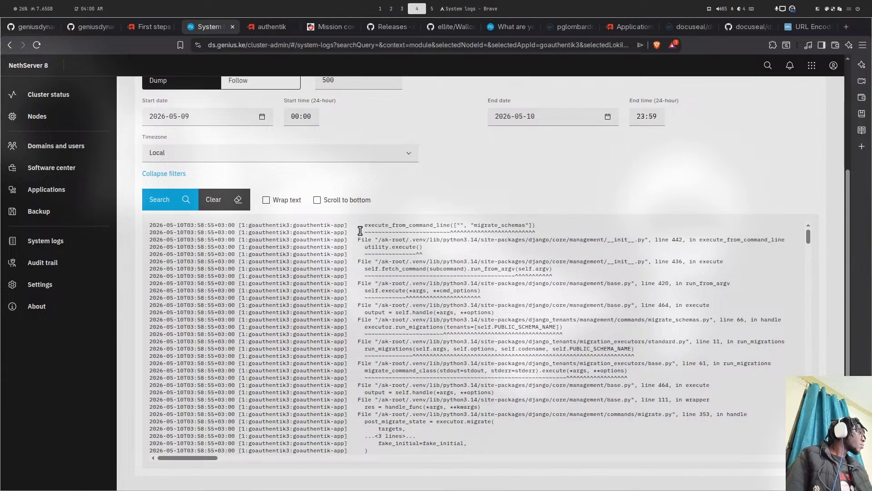
scroll(458, 282, "down", 5)
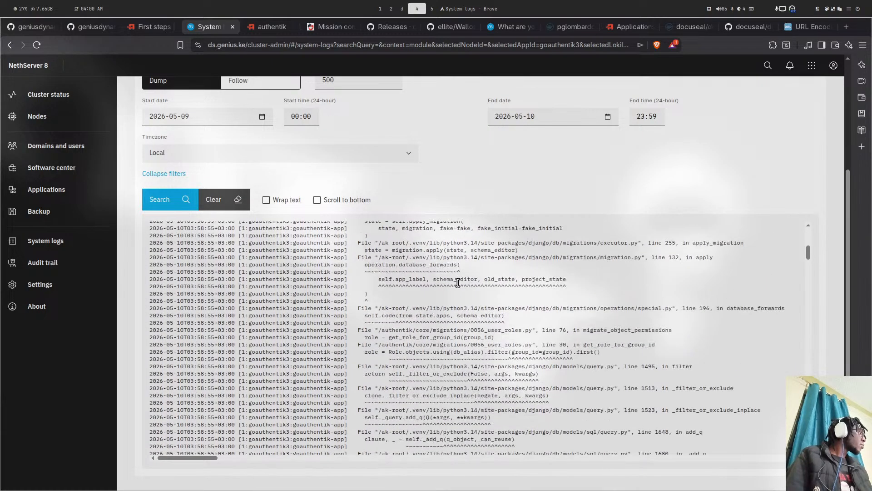
scroll(458, 282, "down", 3)
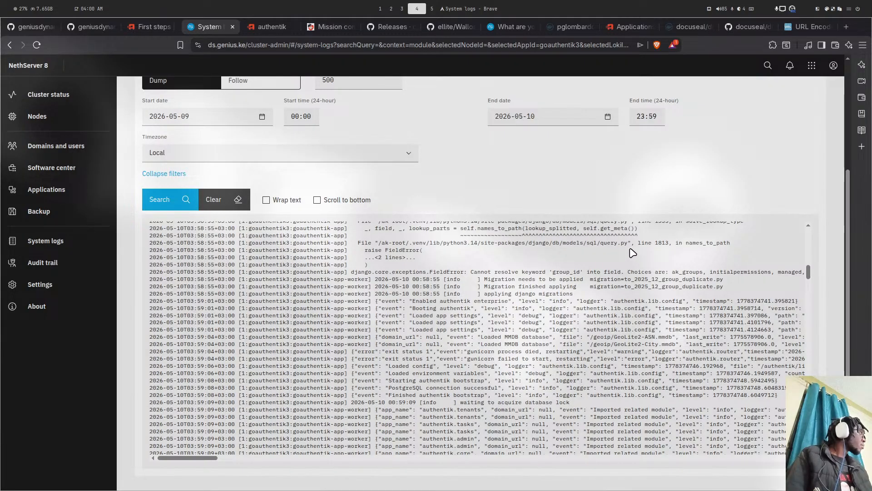
scroll(633, 252, "down", 10)
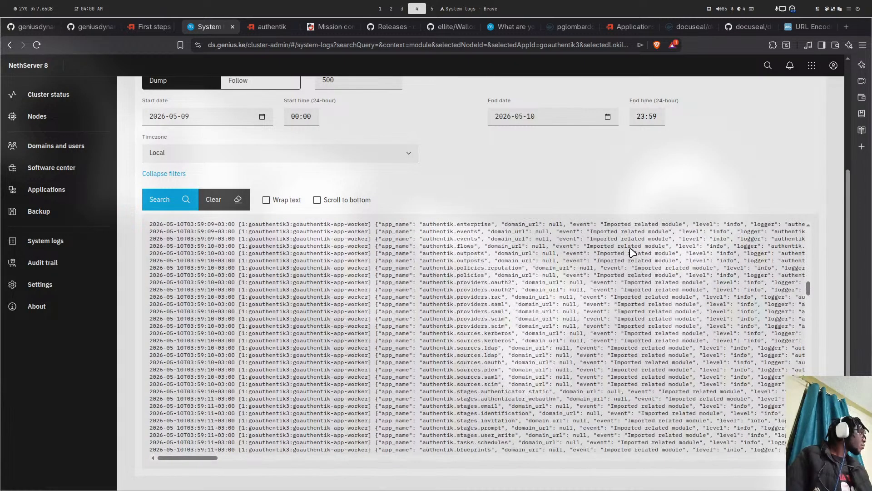
scroll(633, 253, "up", 3)
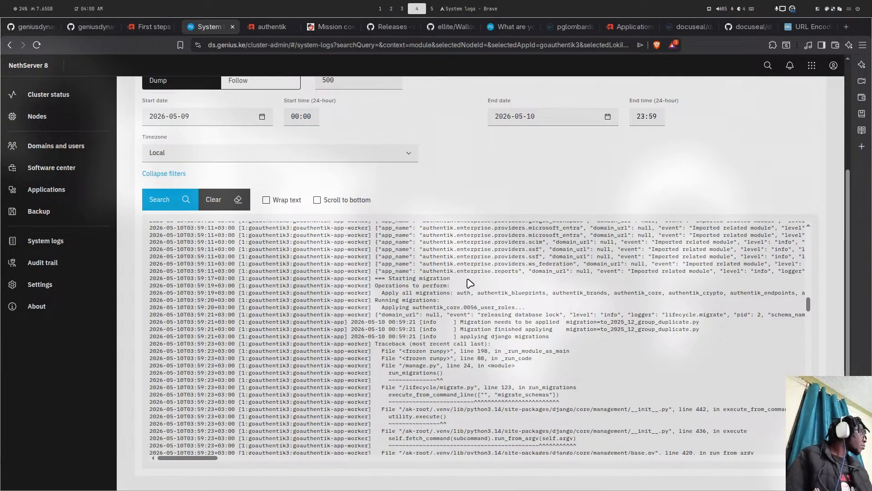
scroll(470, 283, "down", 15)
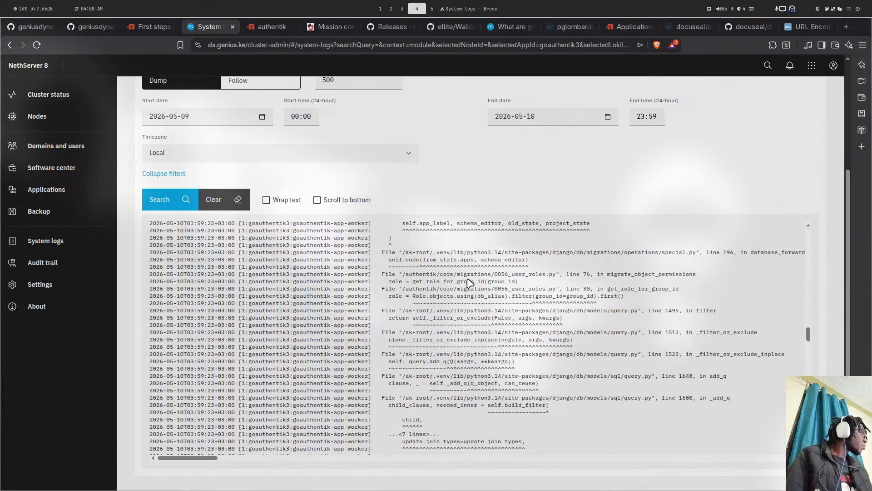
scroll(470, 283, "down", 5)
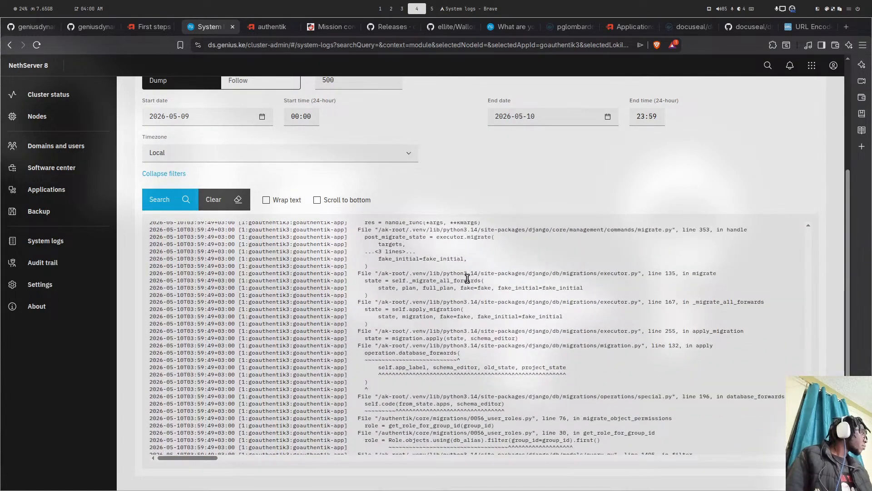
scroll(467, 278, "down", 5)
scroll(470, 283, "down", 5)
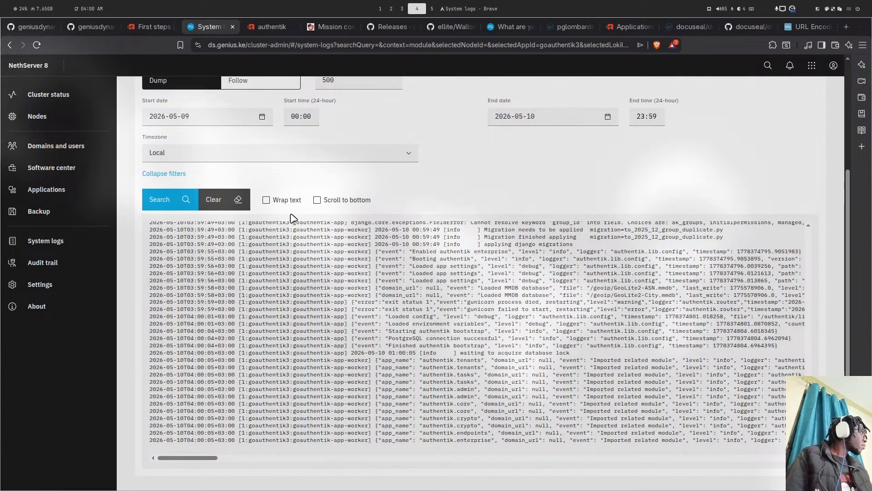
- Resume live goauthentik3 log streaming and check whether the authentik server has come up
left_click(236, 82)
left_click(205, 205)
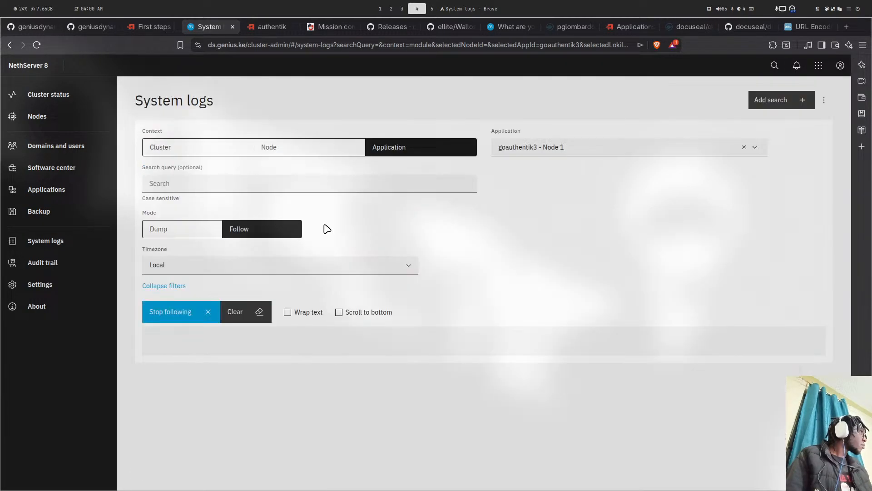
left_click(339, 312)
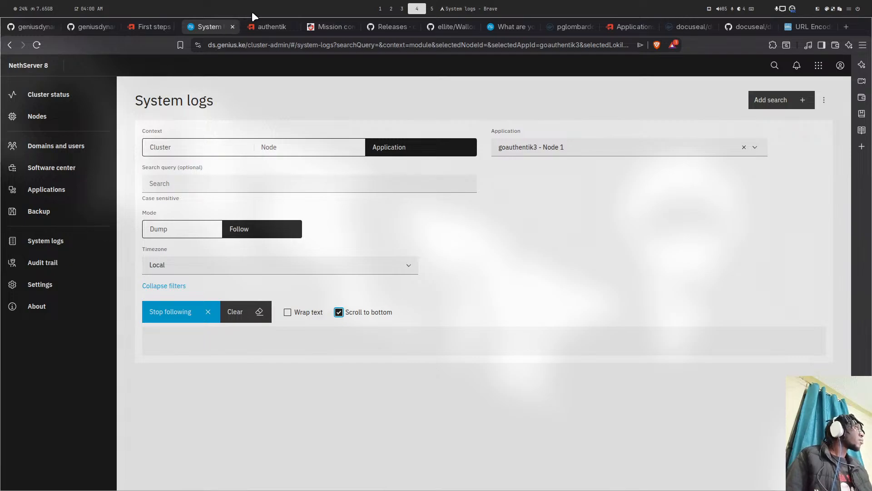
left_click(268, 26)
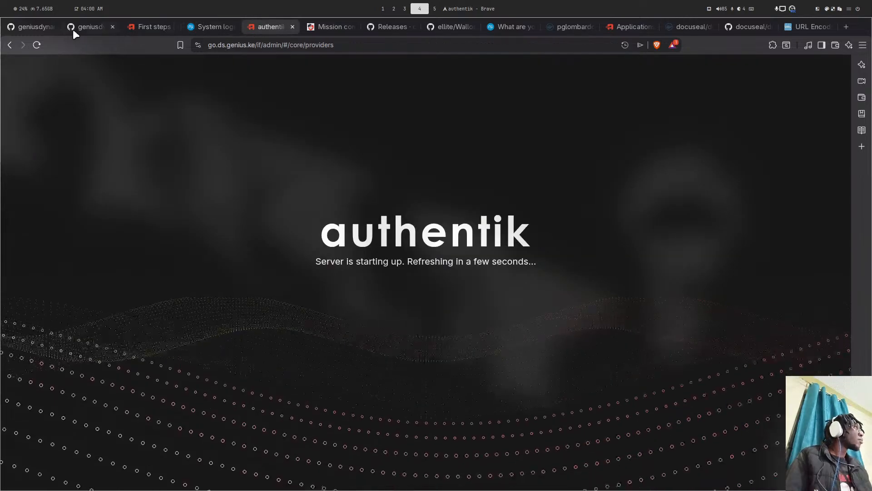
left_click(146, 26)
left_click(196, 25)
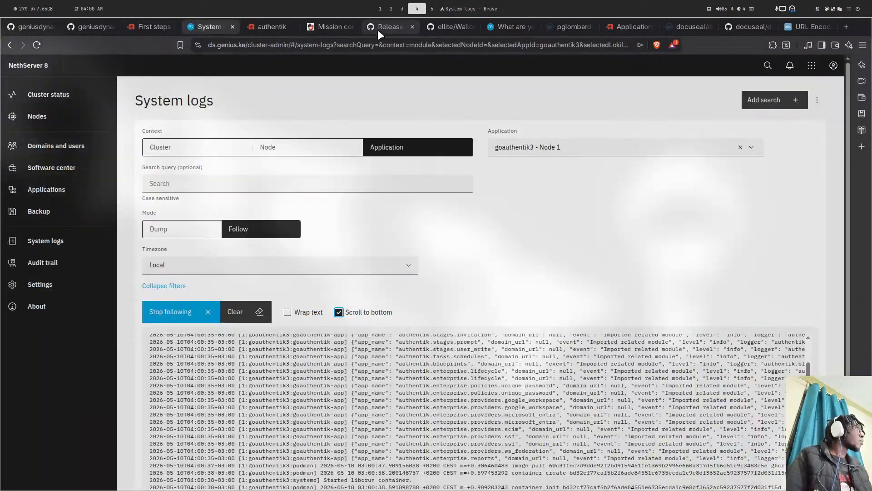
scroll(351, 127, "down", 3)
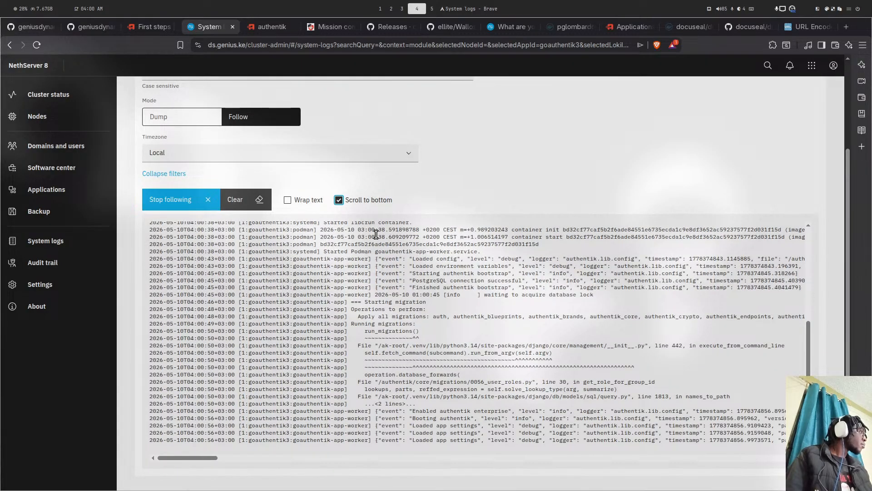
left_click(259, 29)
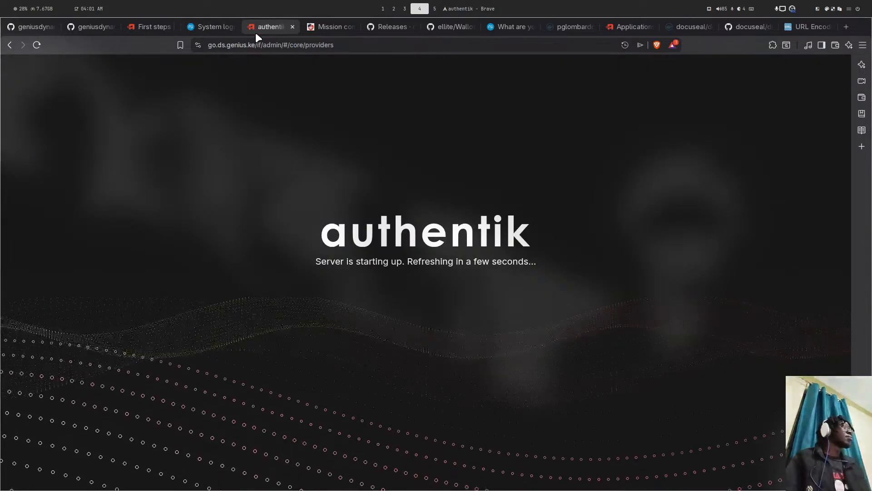
left_click(210, 25)
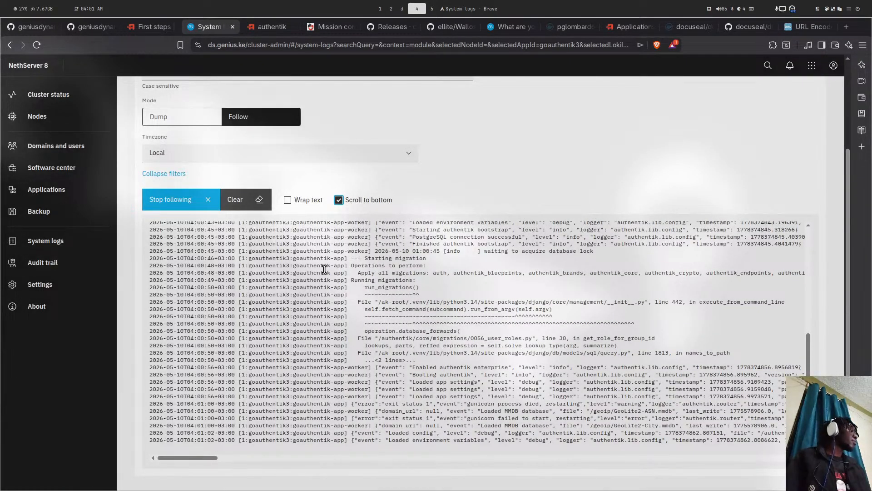
key("ctrl+super+Right")
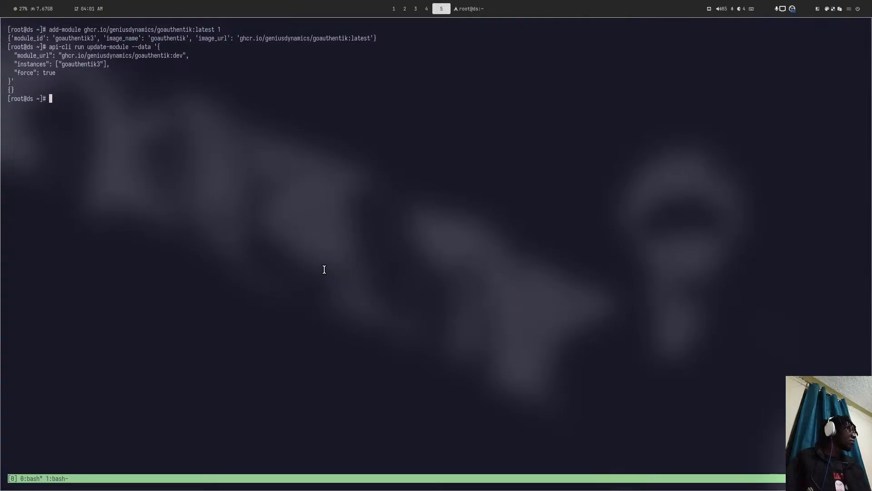
- Review the goauthentik3 update output in tmux and the dev push in lazygit, then open the ns8-docuseal repo
key("ctrl+super+Right")
key("ctrl+super+Left")
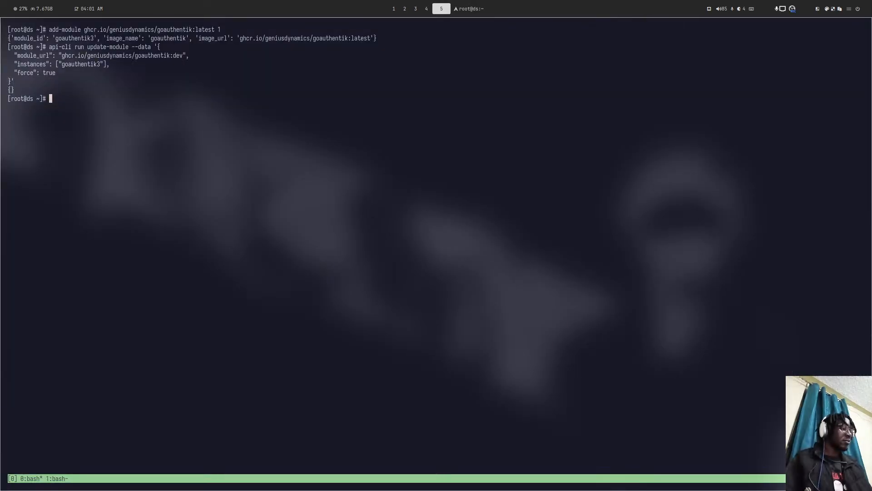
key("ctrl+b")
key("1")
key("super+4")
key("super+1")
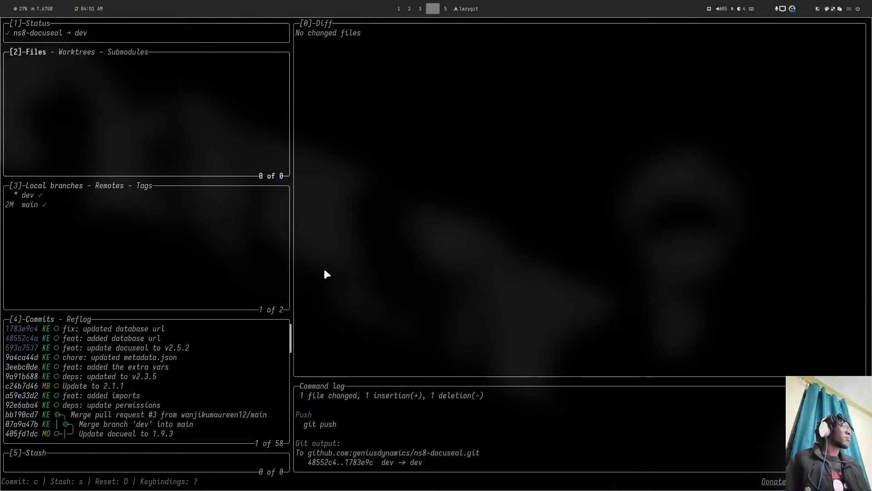
key("super+4")
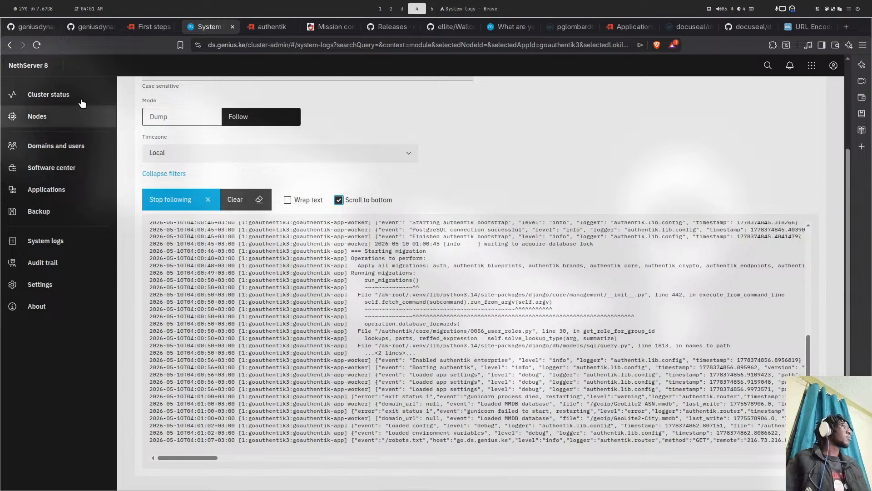
left_click(86, 26)
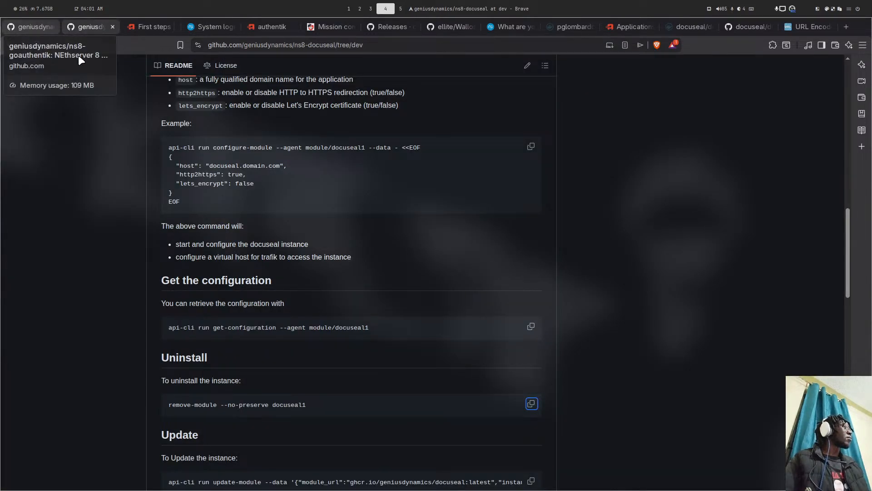
- Reload the ns8-docuseal dev branch page to check for the 'fix: updated database url' commit
scroll(192, 124, "up", 15)
scroll(192, 124, "up", 3)
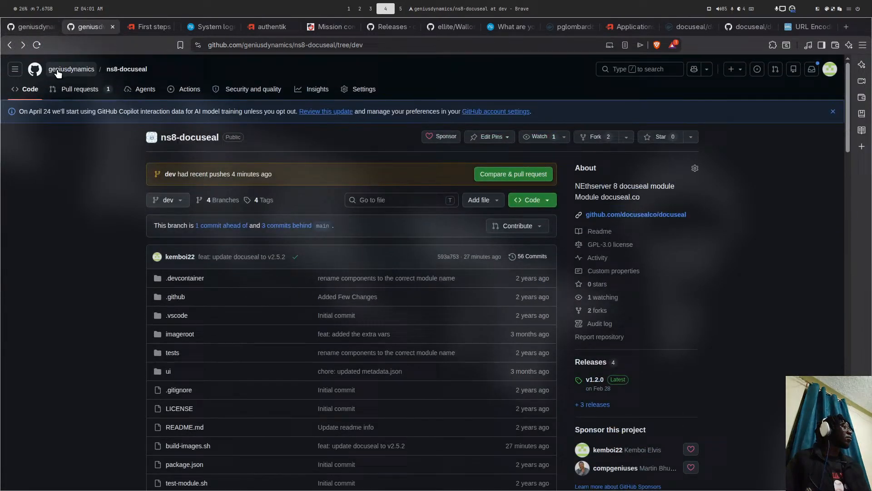
left_click(37, 44)
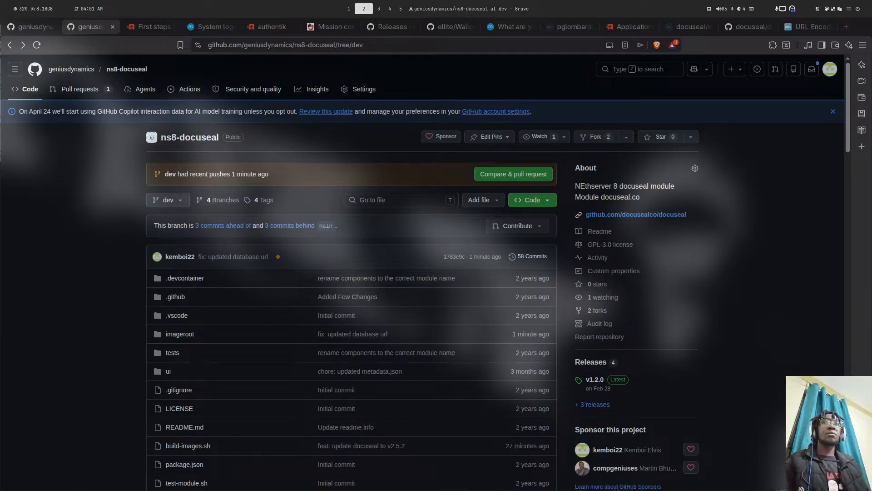
- Go back to the live goauthentik3 system logs in NethServer 8
key("super+4")
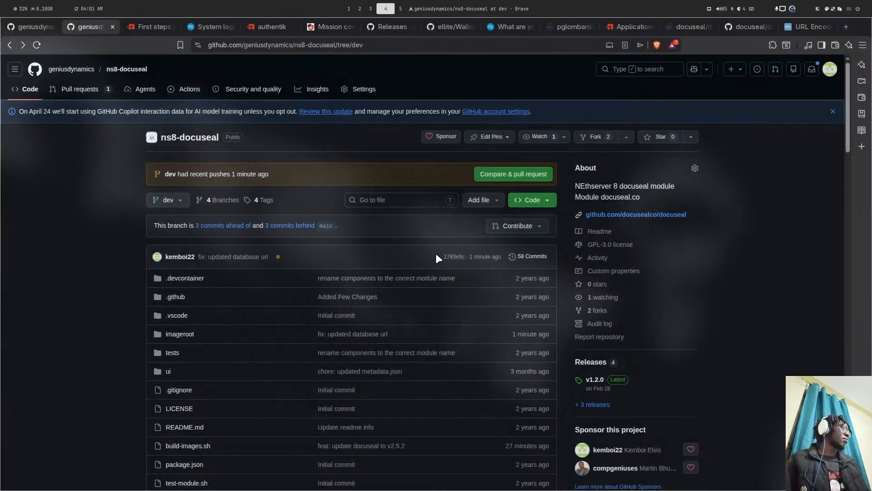
key("super+5")
key("super+6")
key("super+5")
key("super+4")
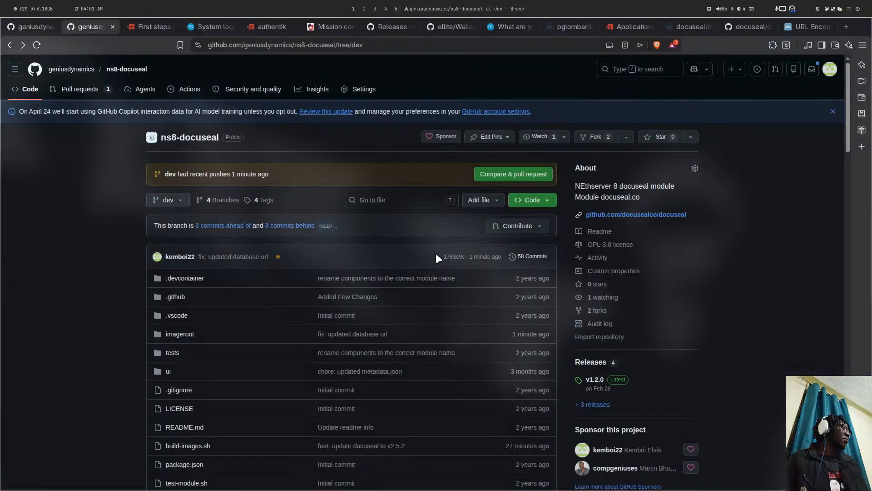
key("super+1")
key("super+4")
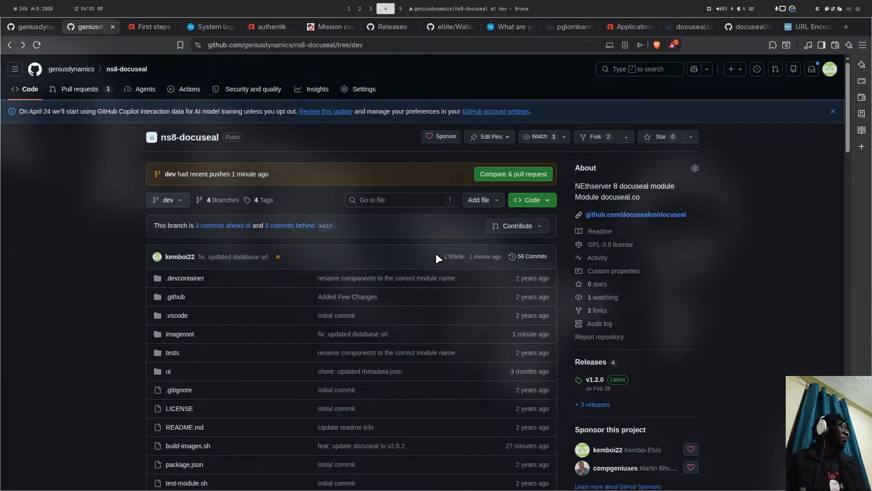
left_click(220, 22)
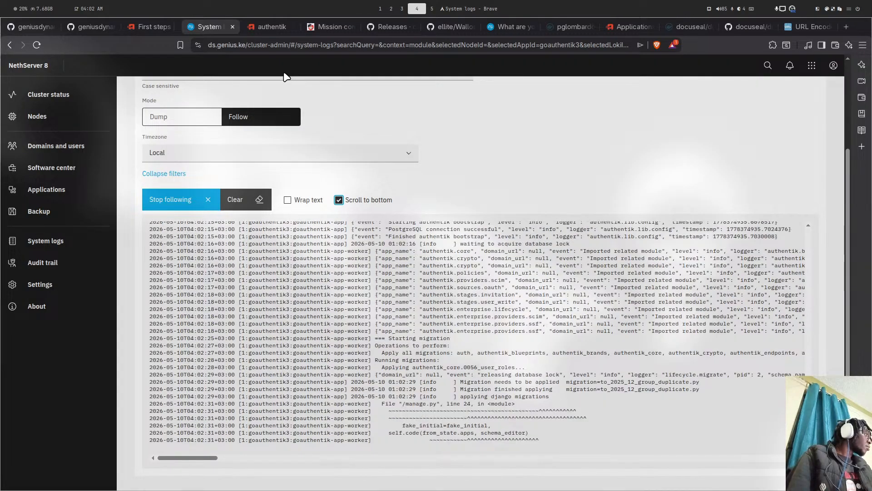
- Stop following the goauthentik3 logs and load them in Dump mode
left_click(214, 192)
left_click(186, 119)
left_click(173, 241)
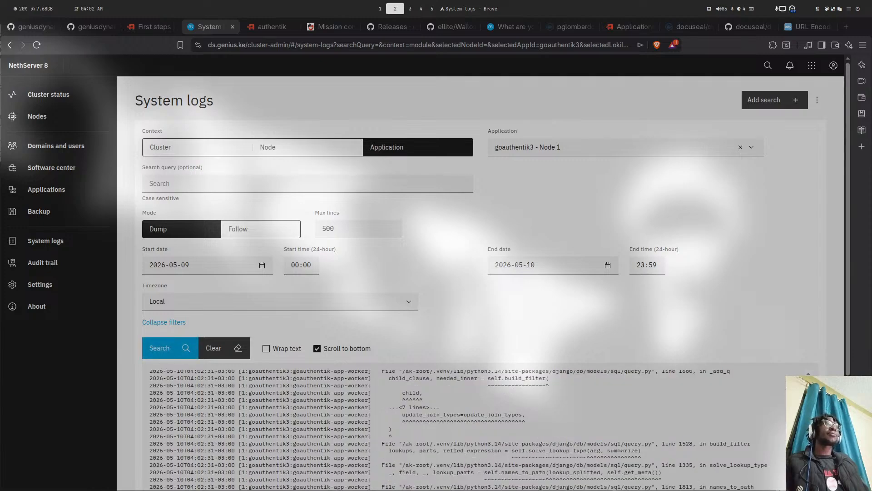
- Select the migration traceback ending in the 'group_id' FieldError and copy it
scroll(473, 357, "down", 3)
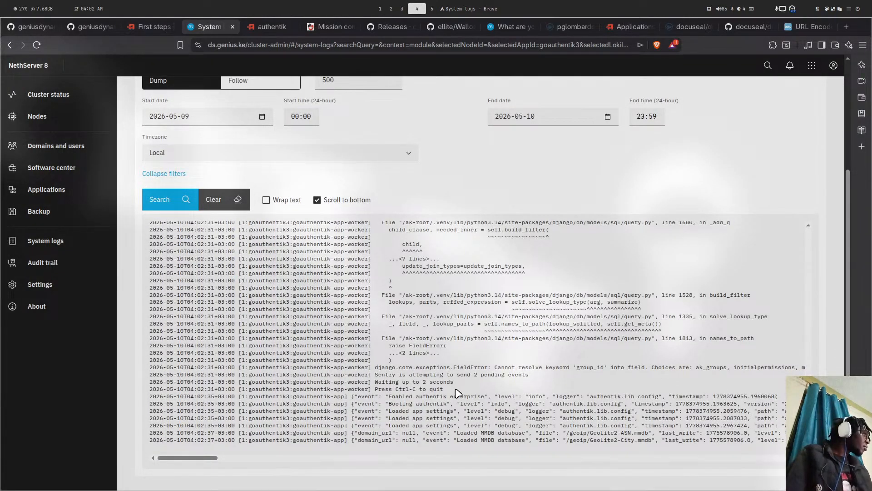
left_click_drag(531, 377, 443, 354)
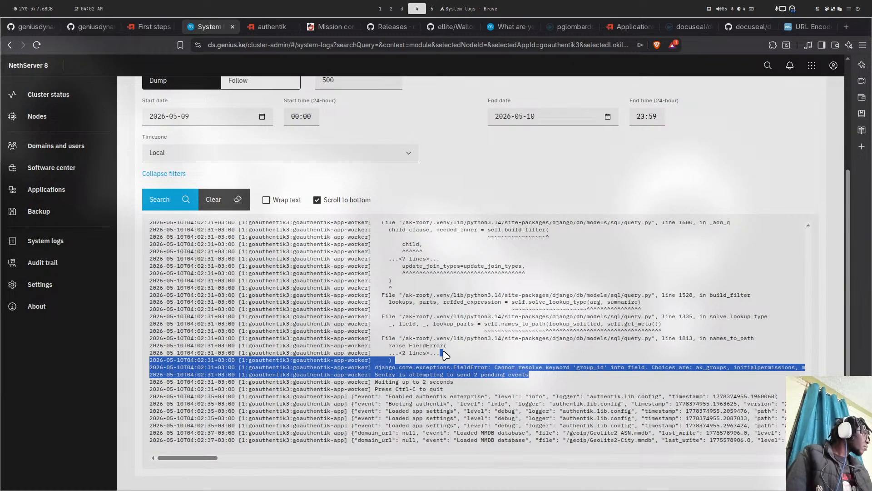
scroll(445, 355, "up", 5)
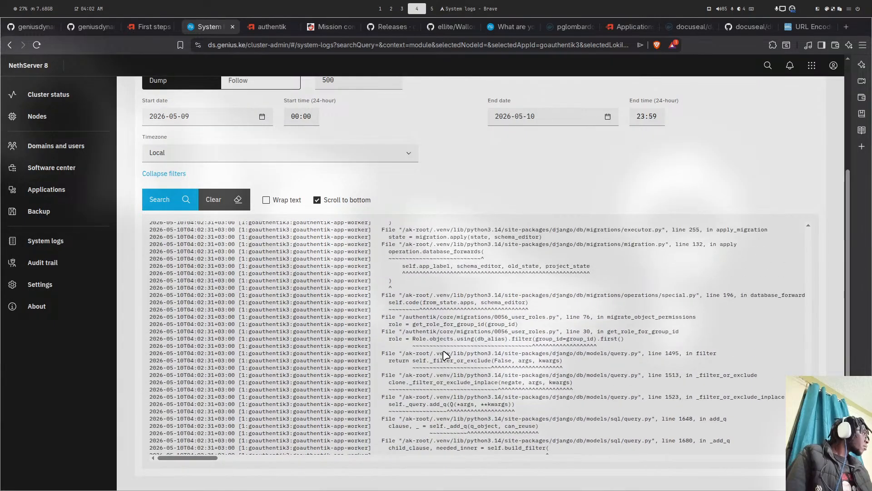
scroll(443, 350, "up", 5)
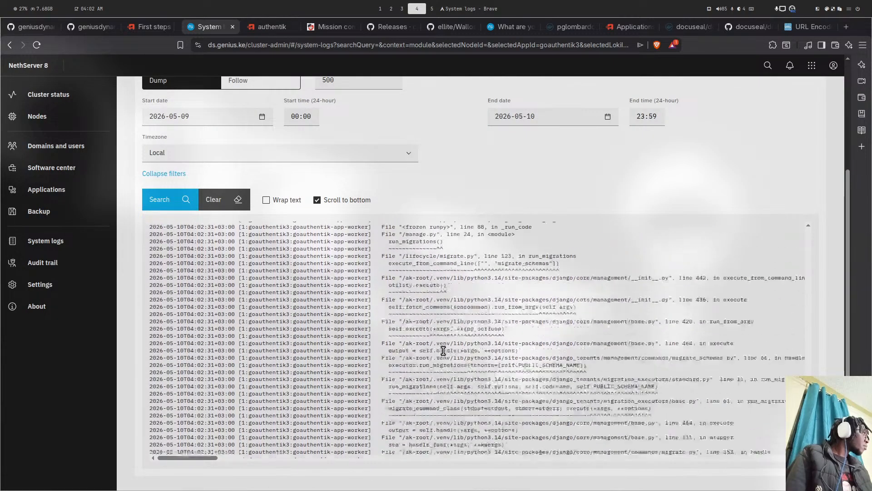
left_click_drag(444, 351, 377, 313)
scroll(438, 338, "up", 1)
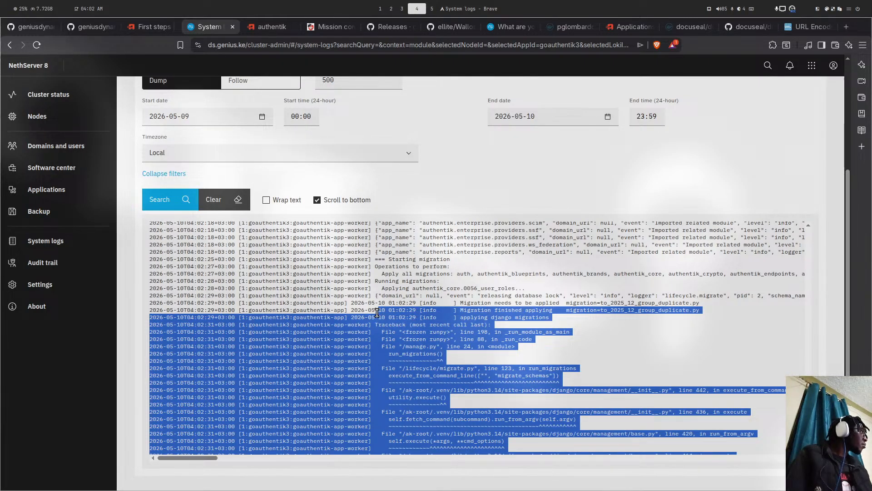
scroll(377, 313, "up", 1)
left_click_drag(377, 313, 374, 307)
right_click(388, 303)
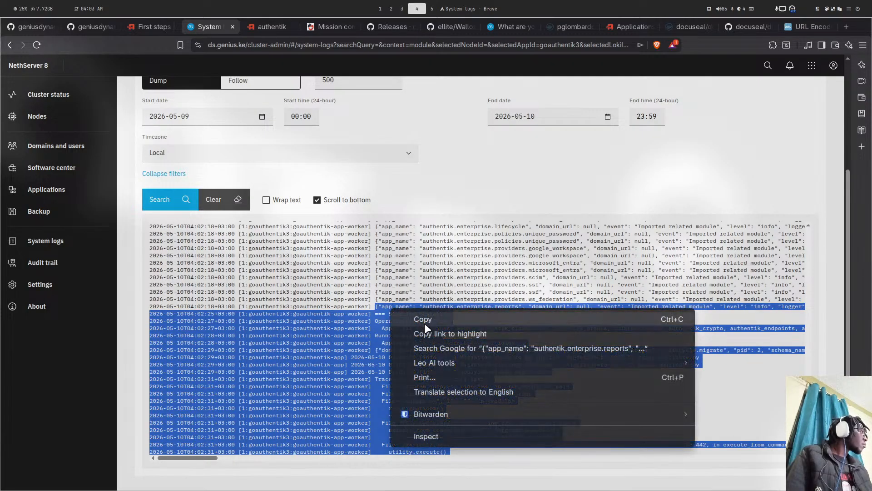
left_click(425, 323)
- Clear the log selection and bring up the authentik First steps documentation
key("super+2")
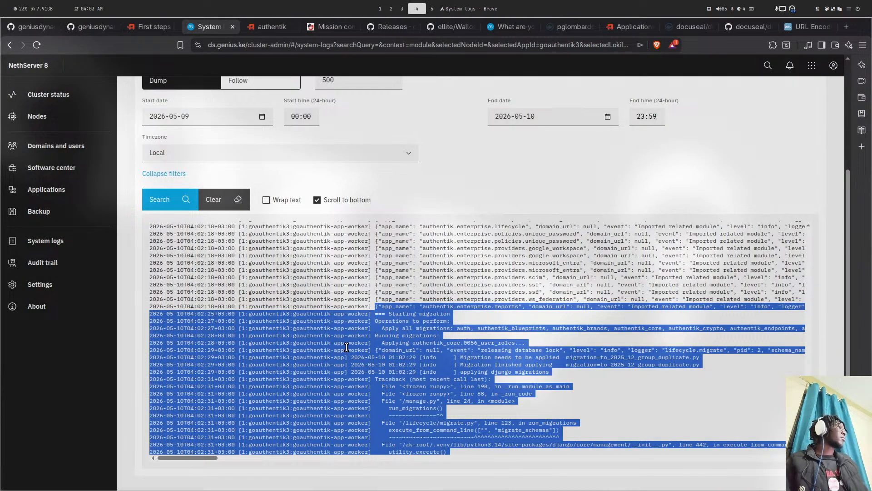
left_click(347, 348)
scroll(327, 334, "down", 1)
scroll(327, 334, "down", 10)
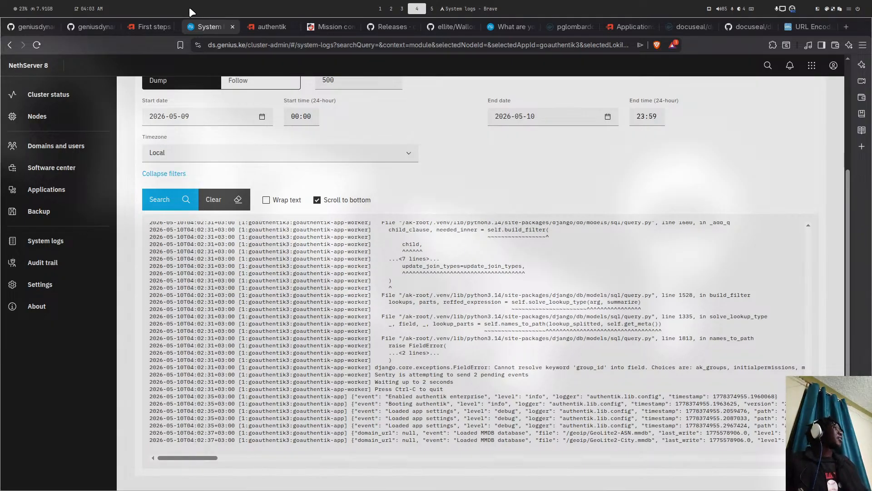
left_click(159, 25)
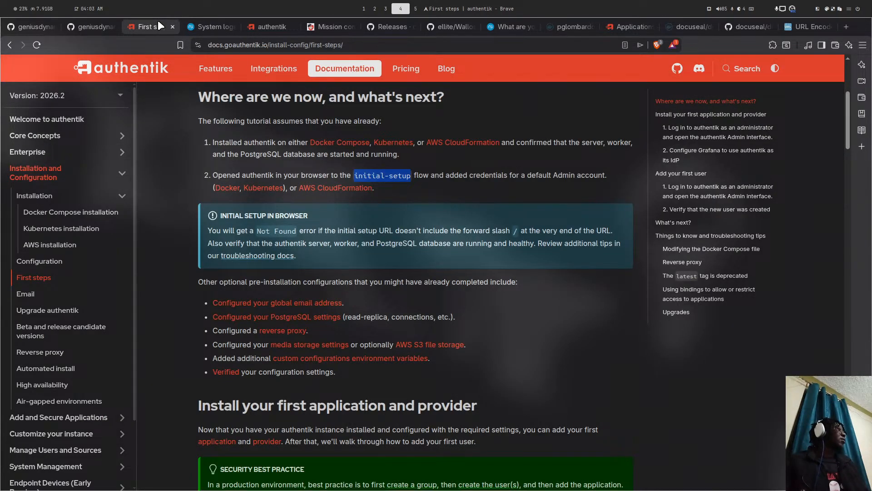
- Reload the ns8-docuseal repository page, then return to the ns8-goauthentik repository
key("super+5")
key("super+4")
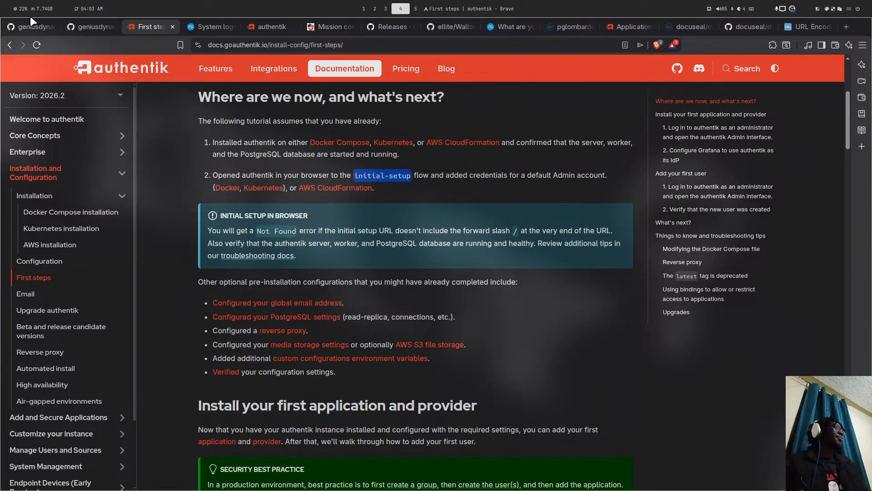
left_click(32, 27)
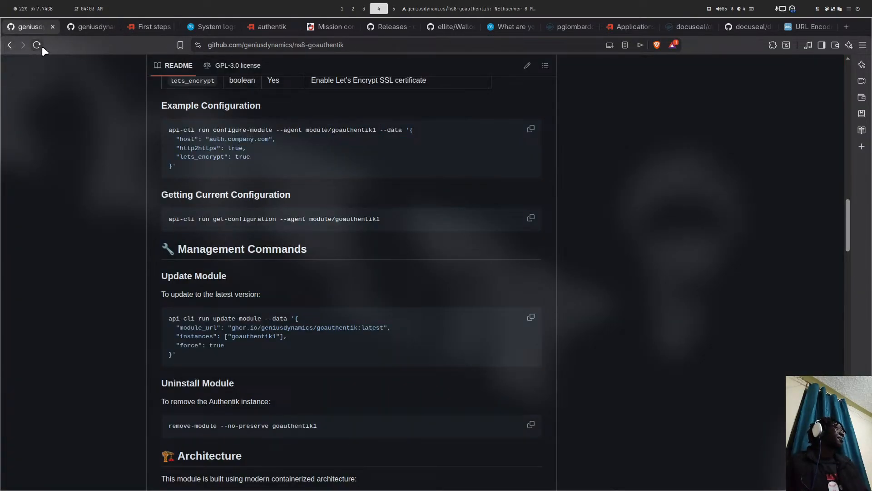
left_click(77, 28)
left_click(37, 42)
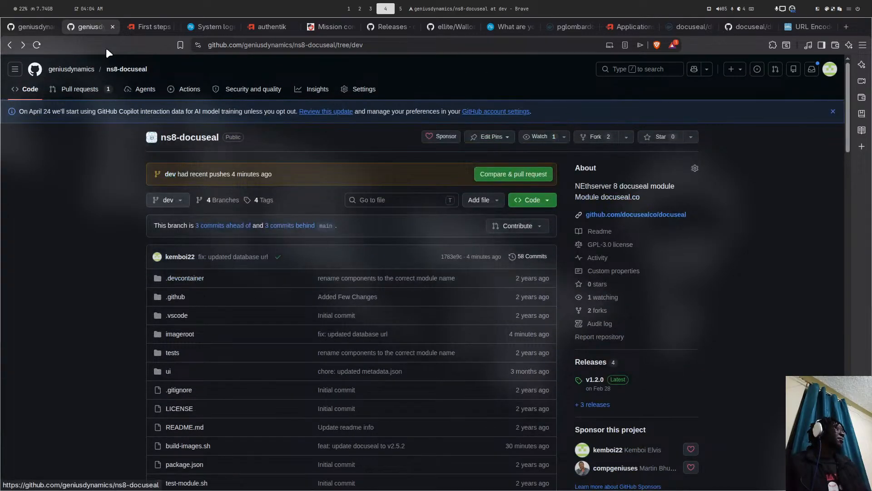
left_click(30, 26)
- Open build-images.sh and highlight the AUTHENTIK_TAG value 2025.10.4
scroll(162, 171, "up", 10)
scroll(221, 170, "up", 15)
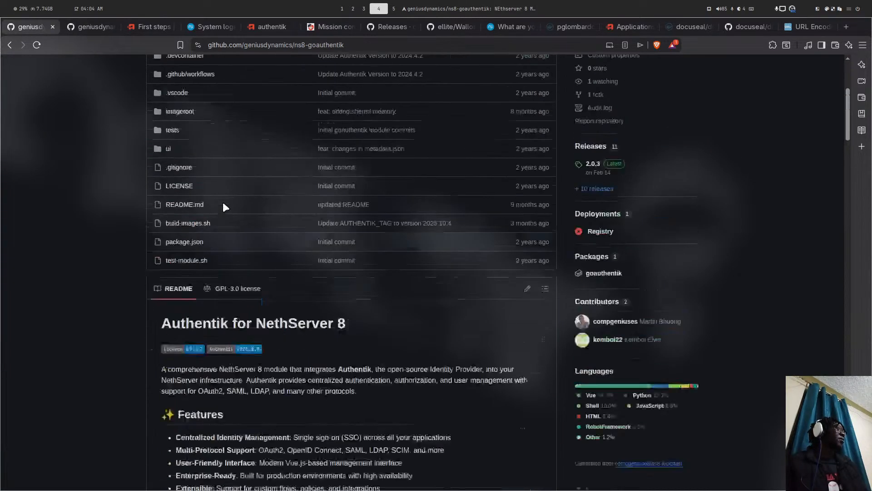
double_click(192, 278)
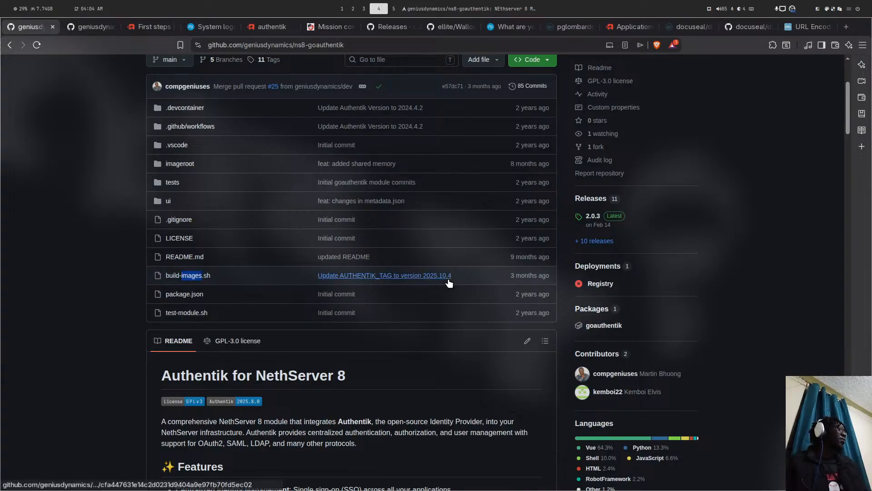
left_click(179, 277)
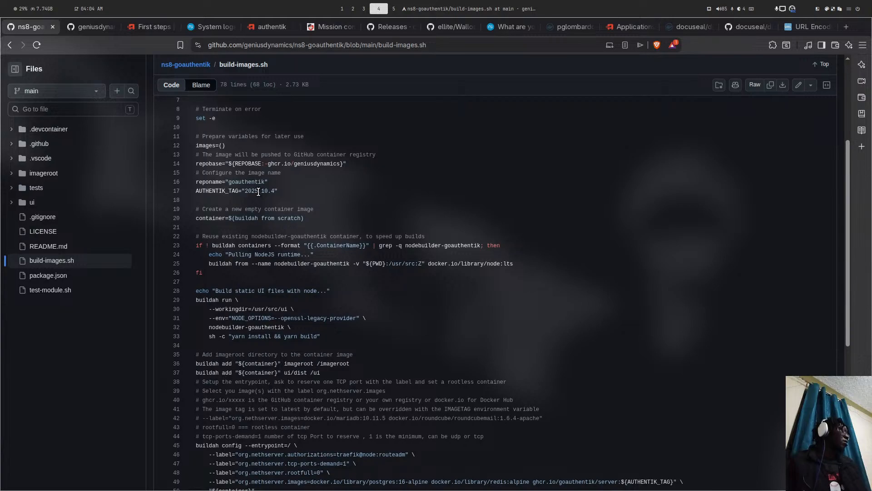
left_click_drag(246, 191, 276, 188)
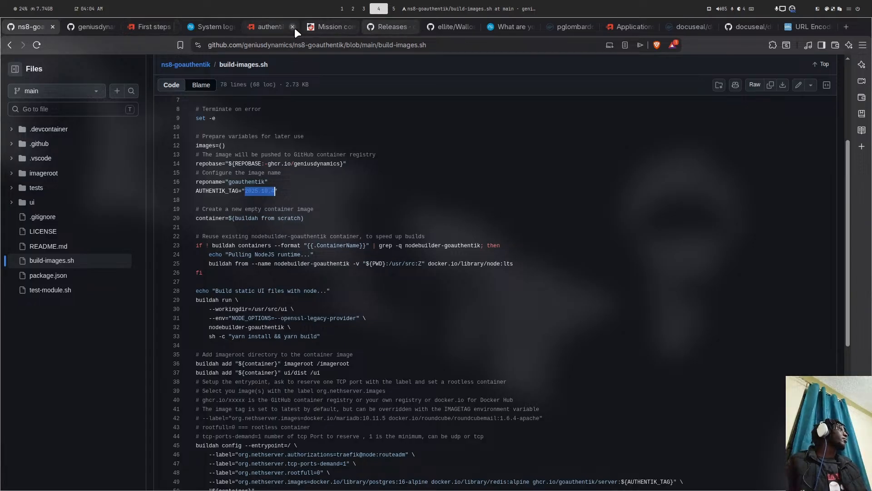
left_click(314, 26)
left_click(282, 45)
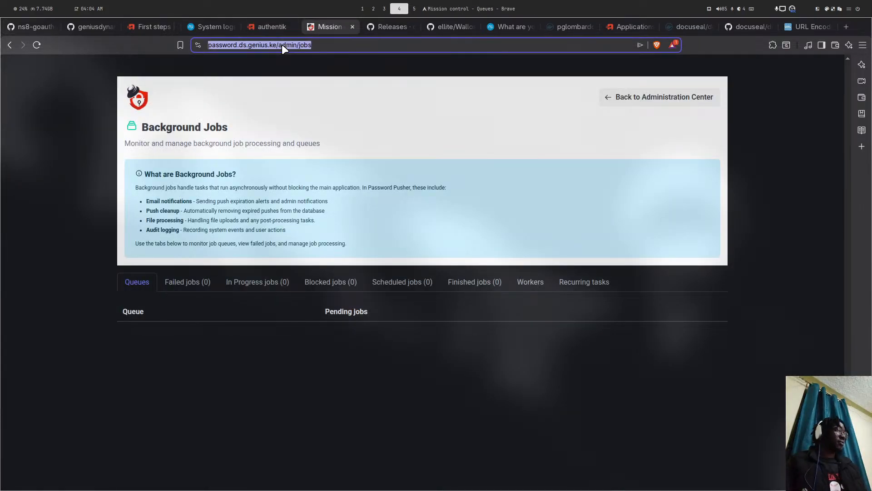
- Open the goauthentik releases page by typing 'goau' in the address bar
type("f")
key("BackSpace")
key("BackSpace")
type("goau")
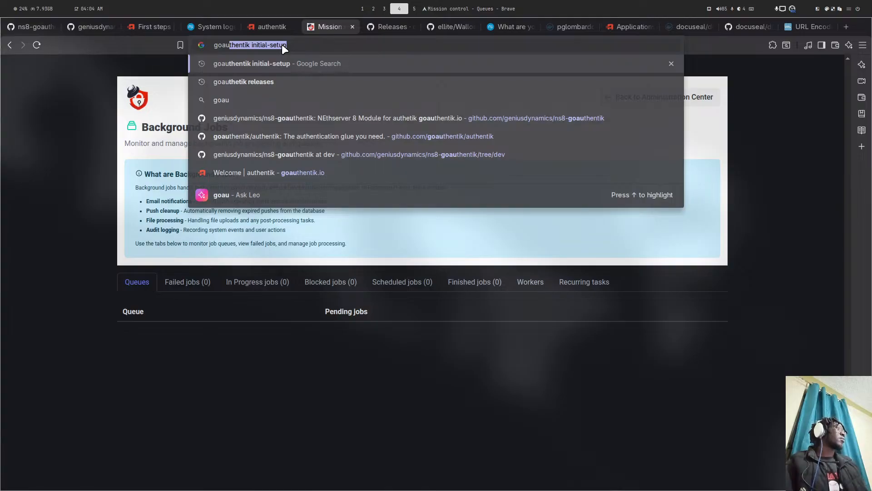
left_click(241, 82)
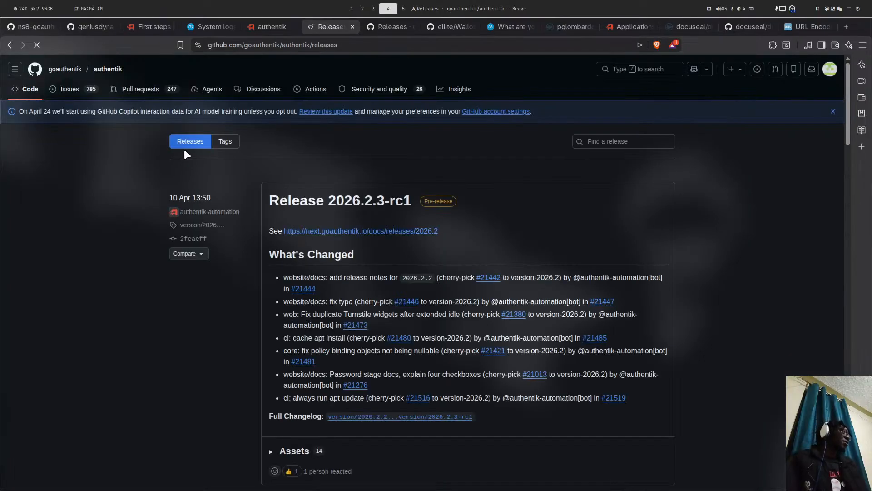
- Go to page 2 of the releases and select the 'Release 2025.10.4' title
scroll(354, 163, "down", 5)
scroll(362, 161, "down", 15)
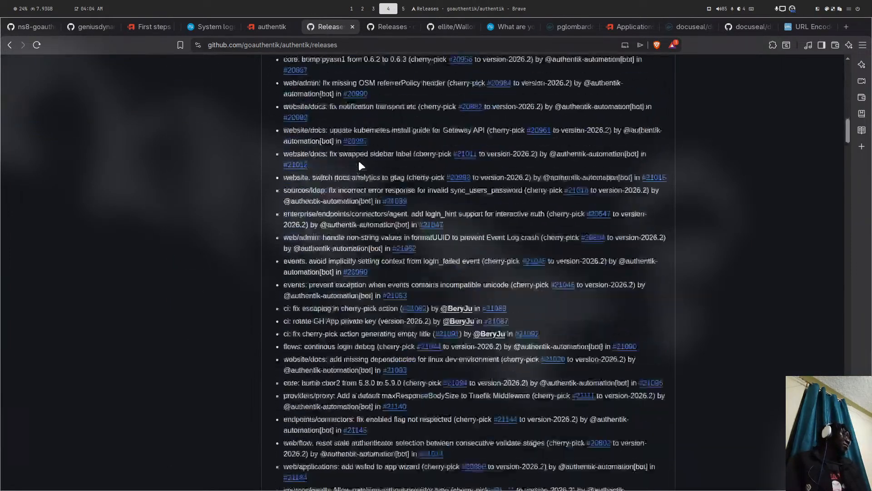
scroll(359, 165, "down", 20)
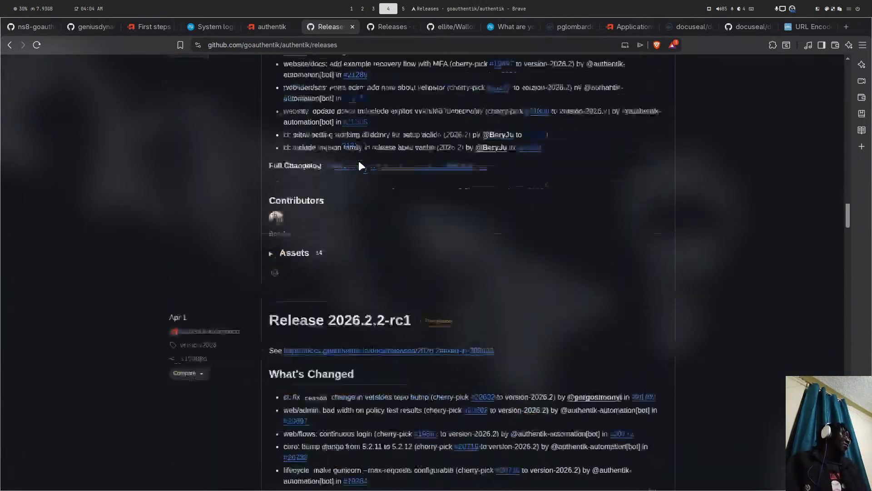
scroll(358, 164, "down", 20)
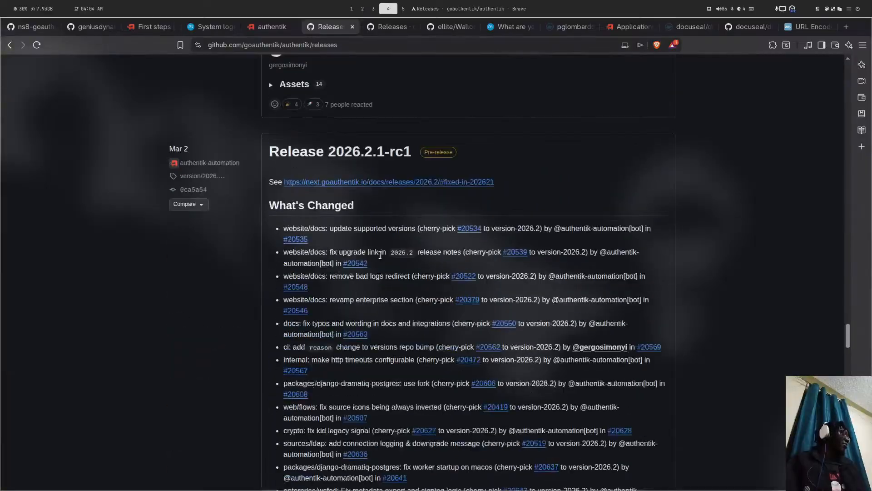
scroll(359, 315, "down", 20)
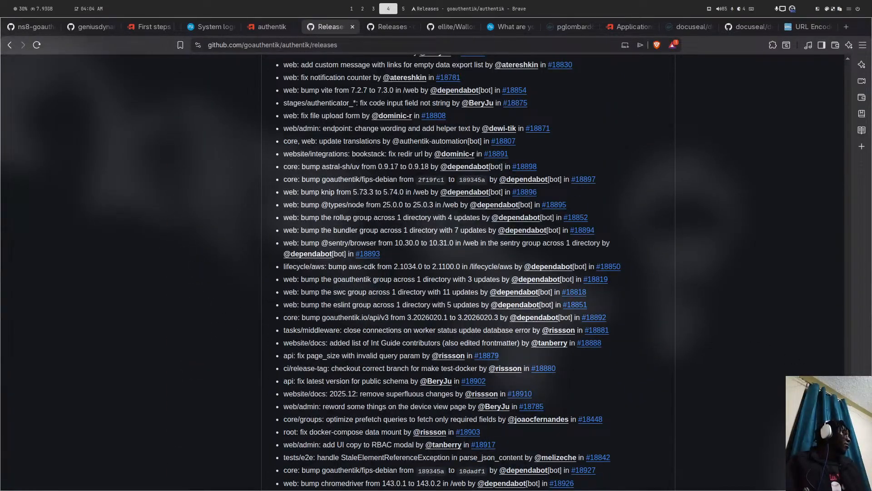
scroll(443, 273, "down", 10)
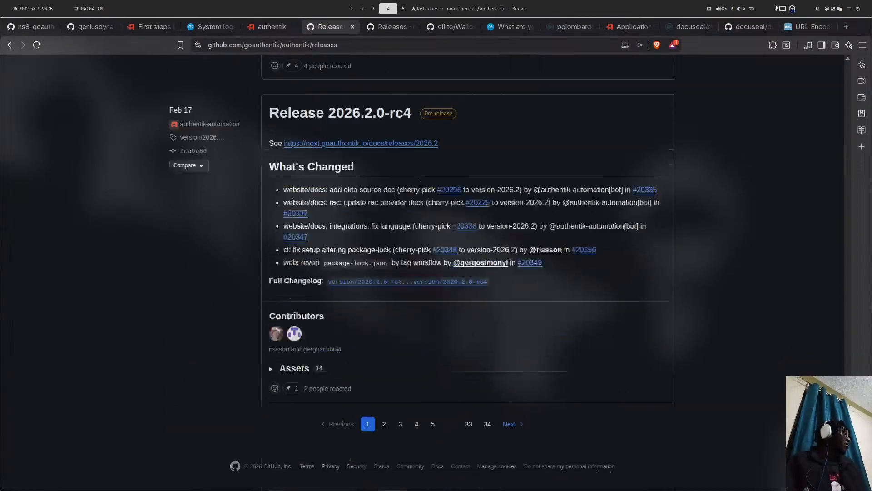
left_click(384, 424)
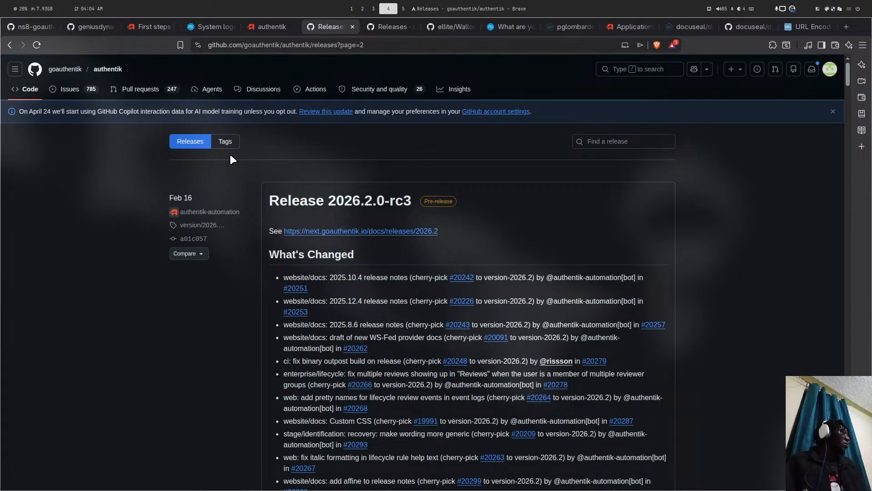
scroll(351, 135, "down", 8)
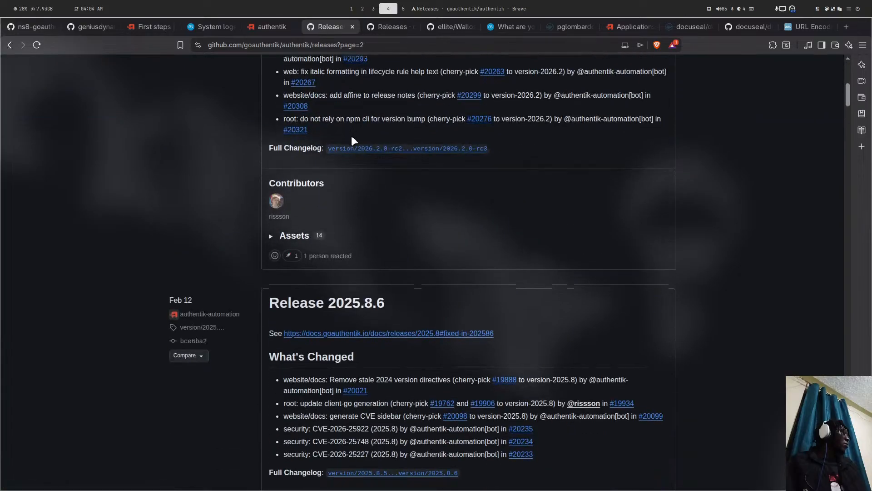
scroll(354, 141, "down", 20)
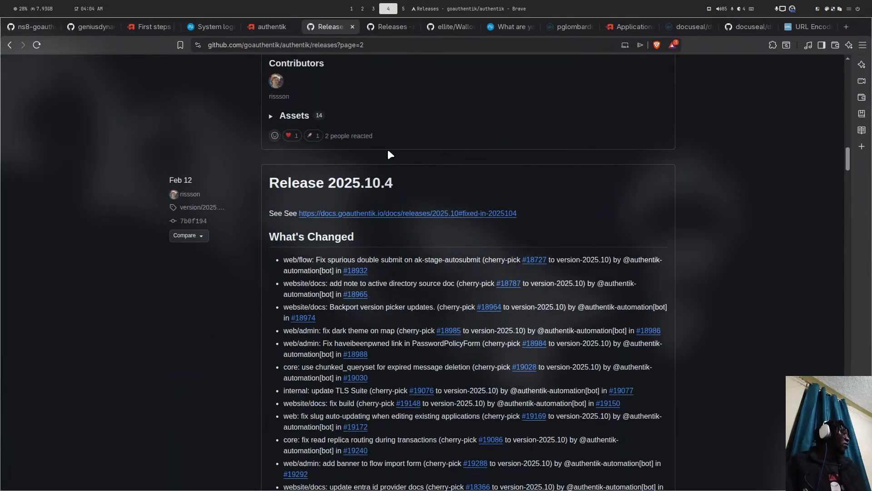
left_click_drag(402, 182, 308, 183)
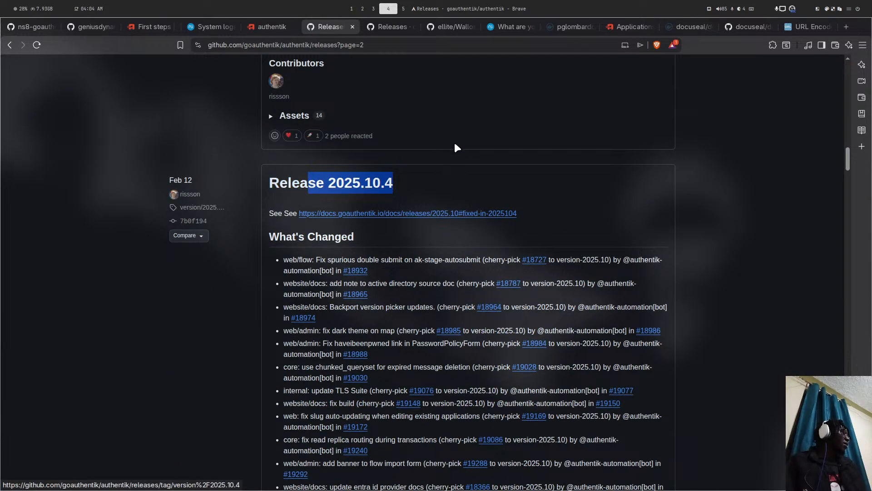
- Return to the ns8-goauthentik build-images.sh tab
scroll(454, 145, "up", 16)
scroll(454, 145, "down", 9)
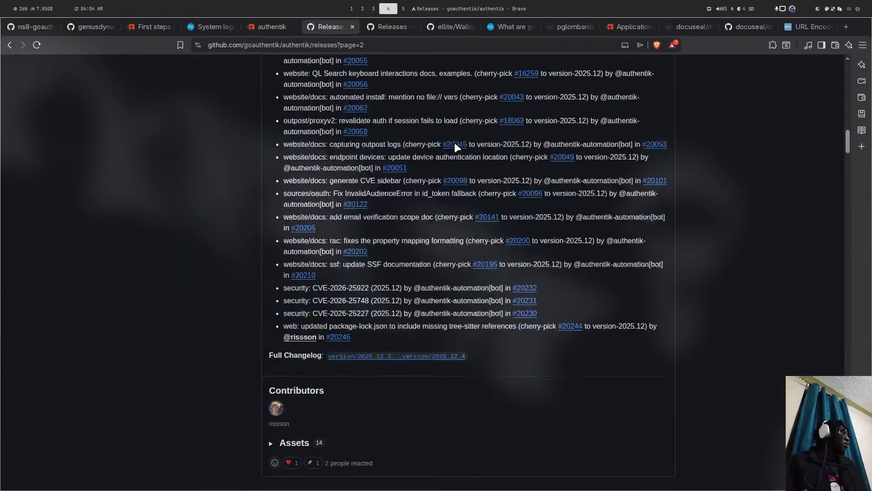
scroll(454, 143, "down", 6)
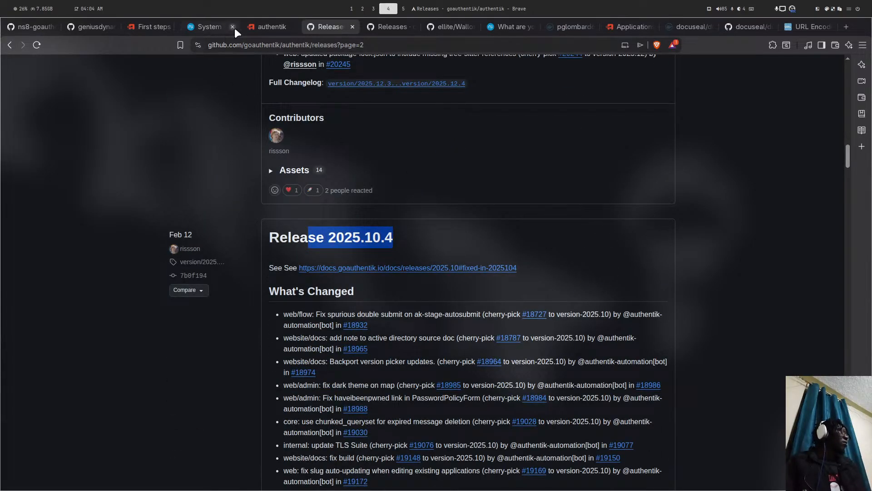
left_click(31, 26)
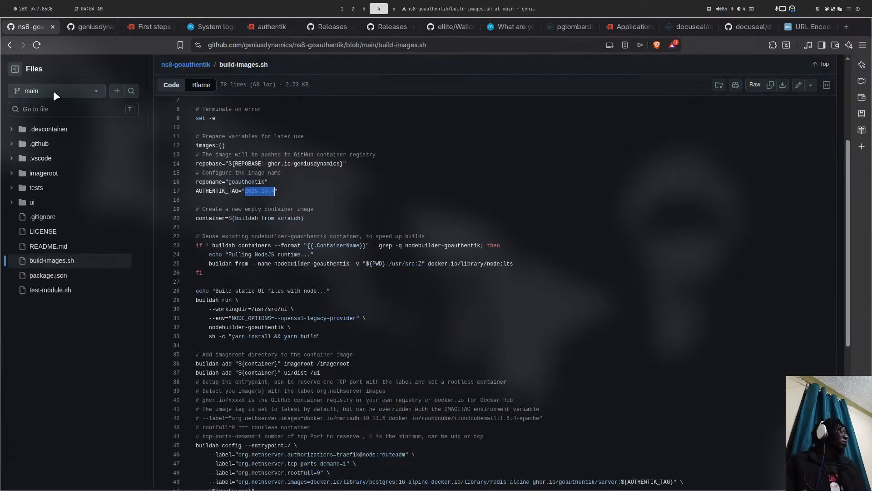
- Deselect the AUTHENTIK_TAG value and return to the goauthentik releases page 2
left_click(278, 190)
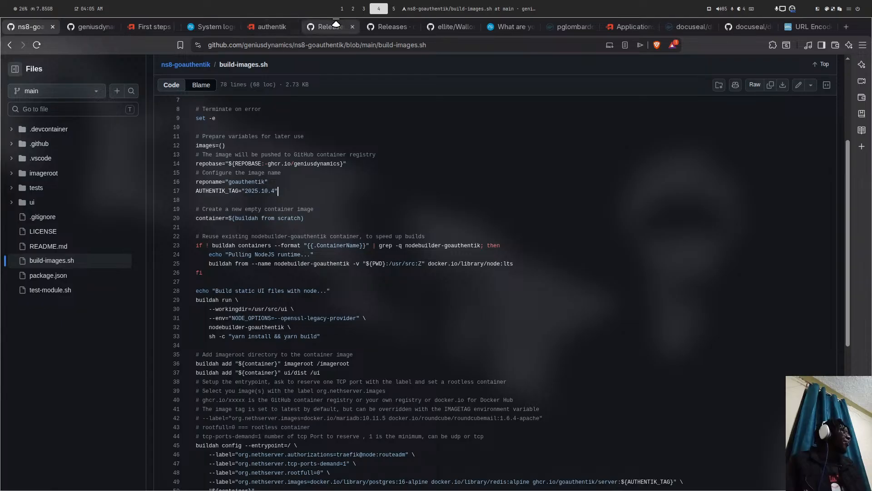
key("super+2")
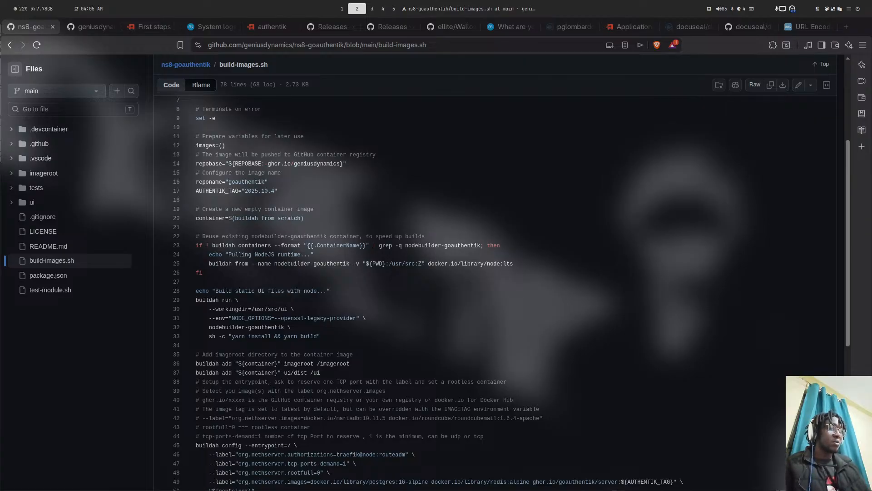
left_click(95, 28)
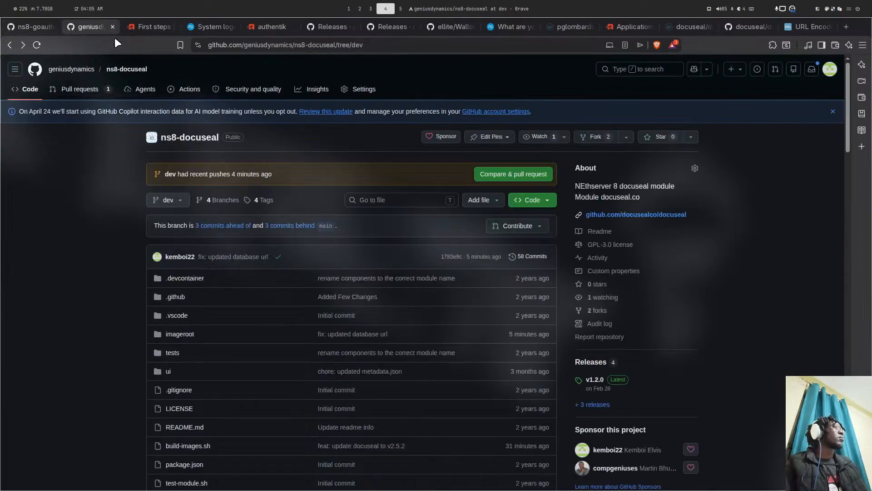
left_click(327, 26)
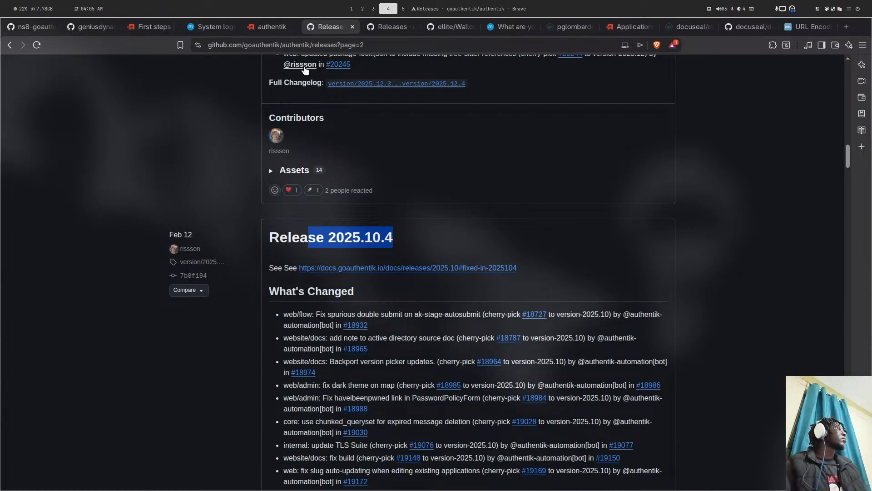
scroll(327, 59, "up", 5)
scroll(328, 51, "up", 7)
left_click(327, 29)
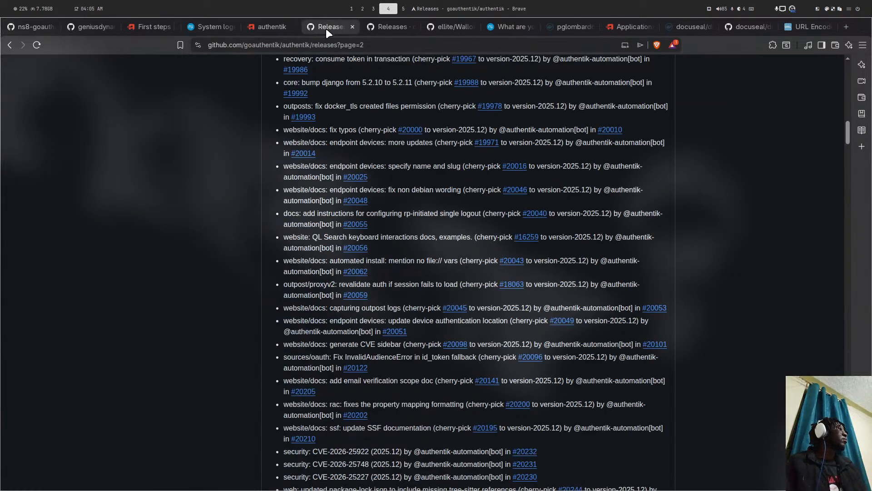
- Copy the releases page 2 web address from the address bar
left_click_drag(209, 46, 363, 45)
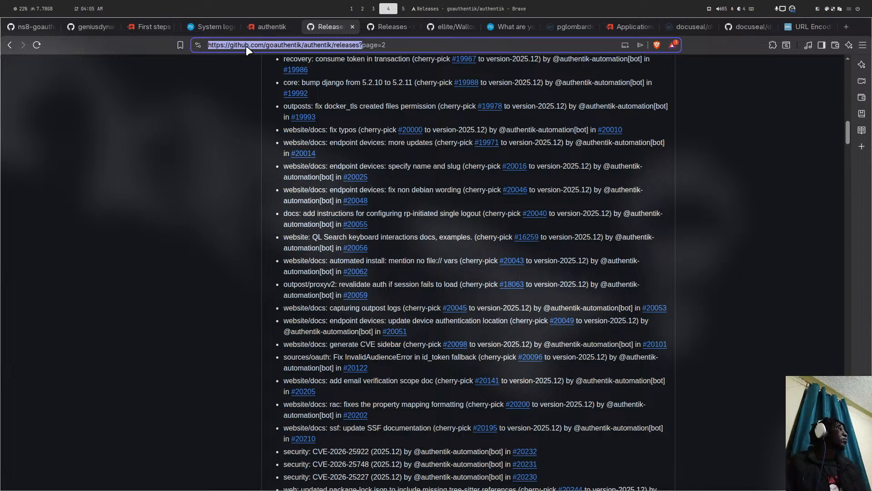
right_click(247, 45)
left_click(271, 95)
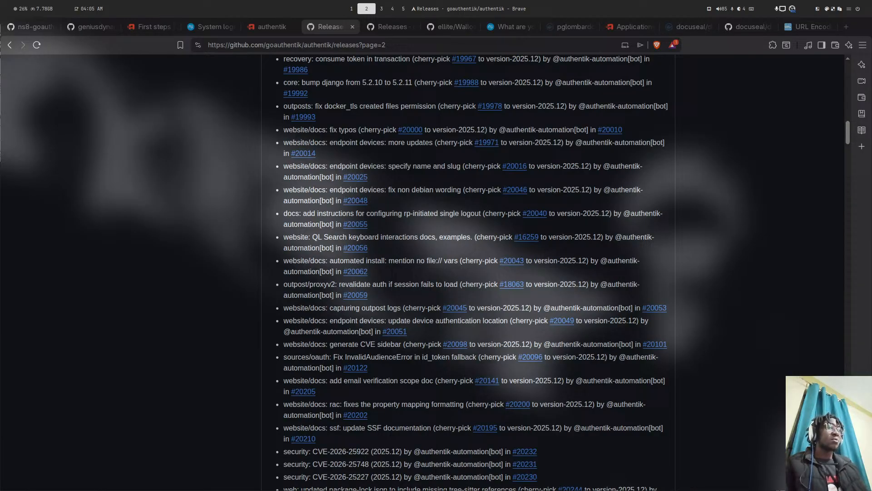
- Copy the add-module install command from the ns8-docuseal README
key("super+5")
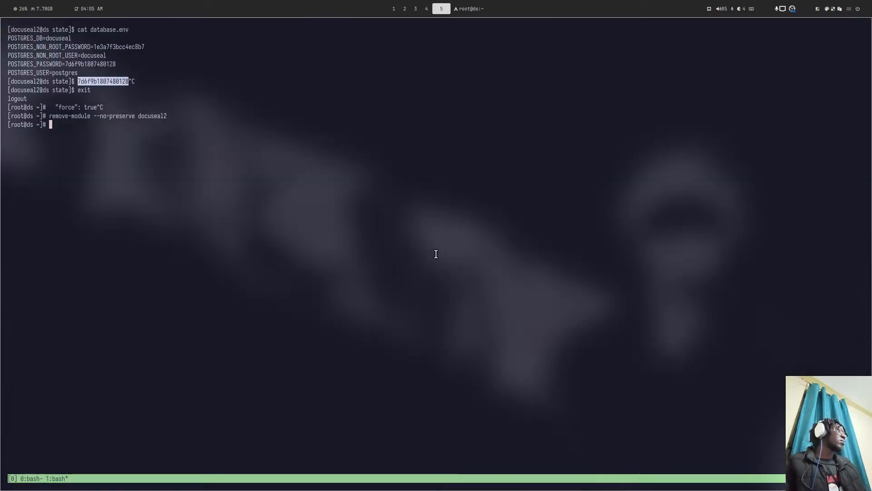
key("super+4")
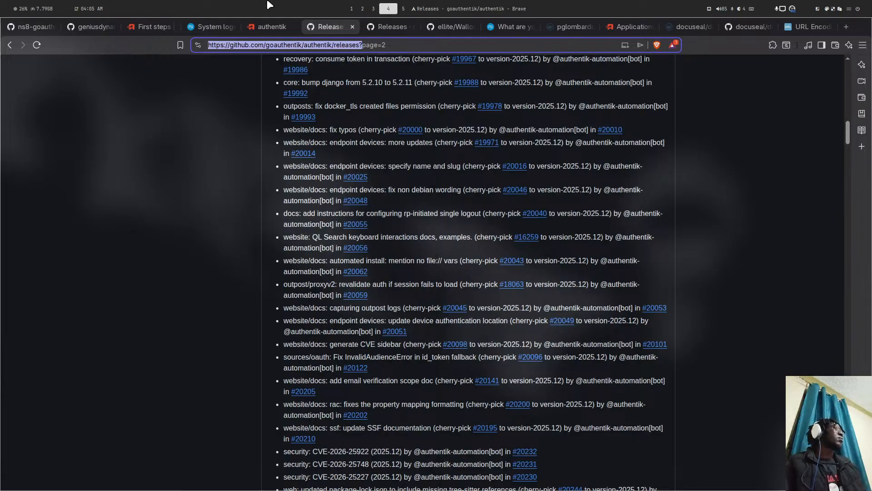
left_click(79, 31)
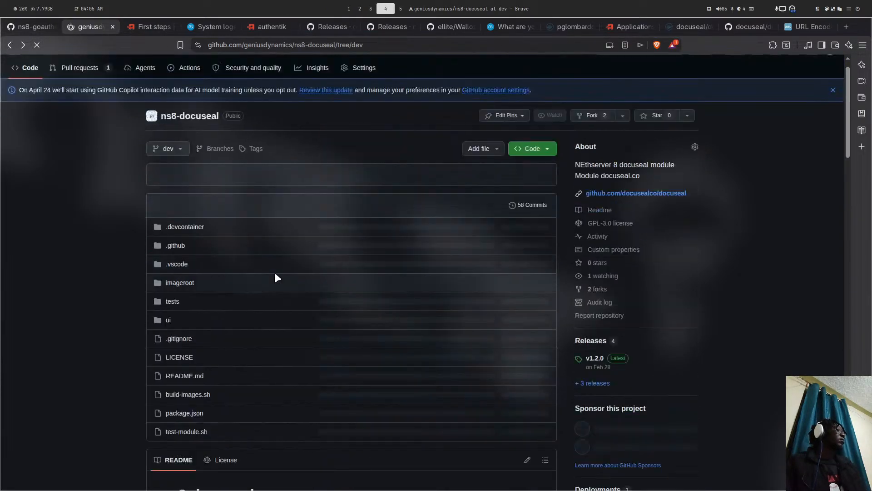
scroll(274, 273, "down", 4)
scroll(274, 274, "down", 6)
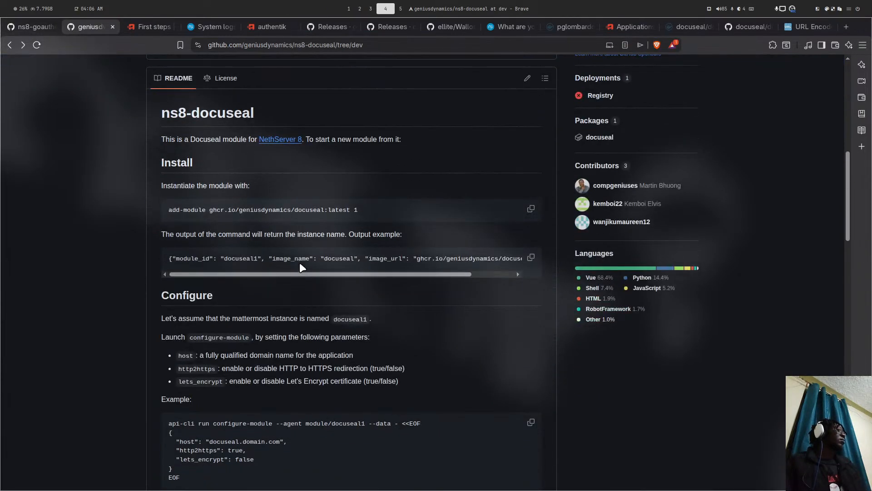
left_click(530, 210)
- Paste the command in tmux, change the image tag to ':dev' and run it
key("super+5")
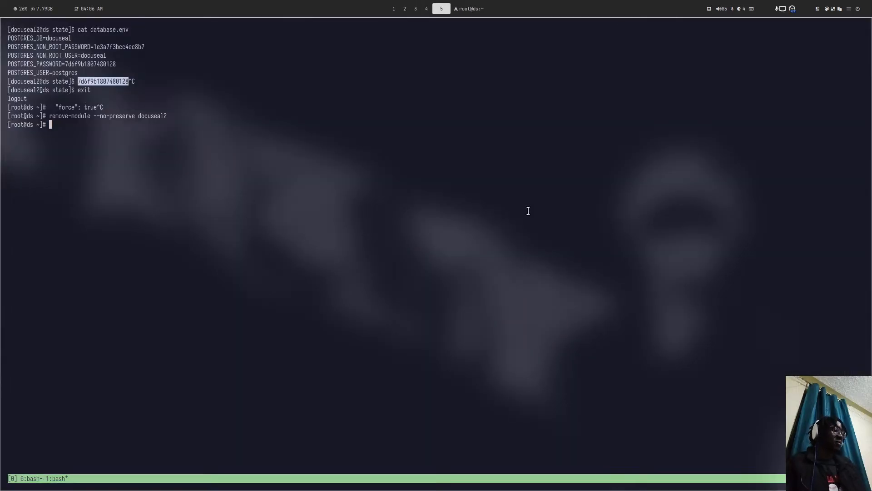
key("ctrl+shift+v")
key("Left")
key("Left")
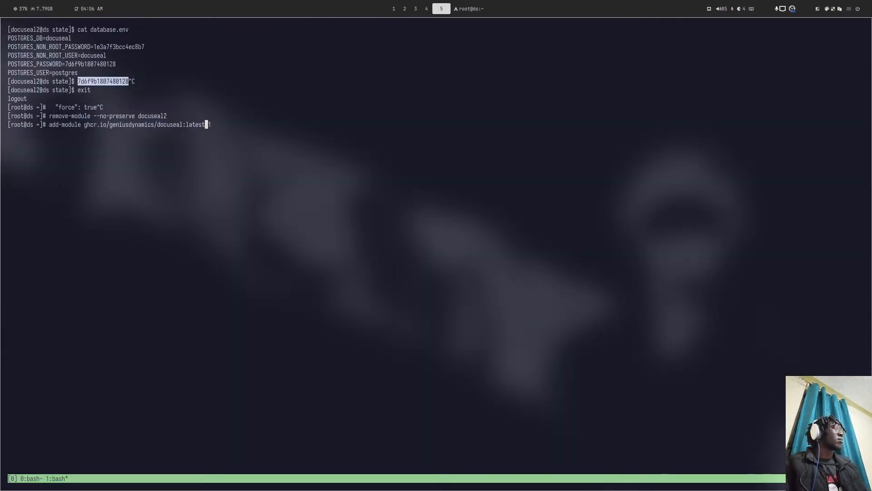
key("BackSpace")
key("BackSpace")
key("BackSpace")
key("BackSpace")
key("BackSpace")
key("BackSpace")
type("dev")
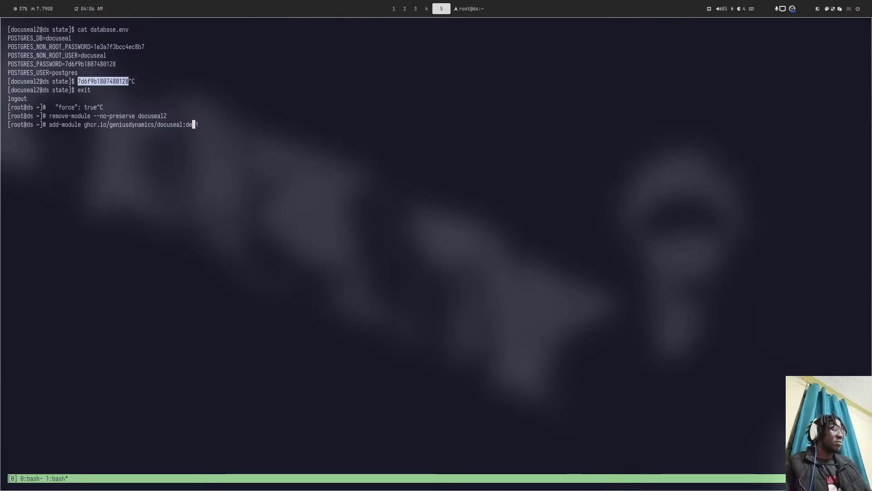
key("Return")
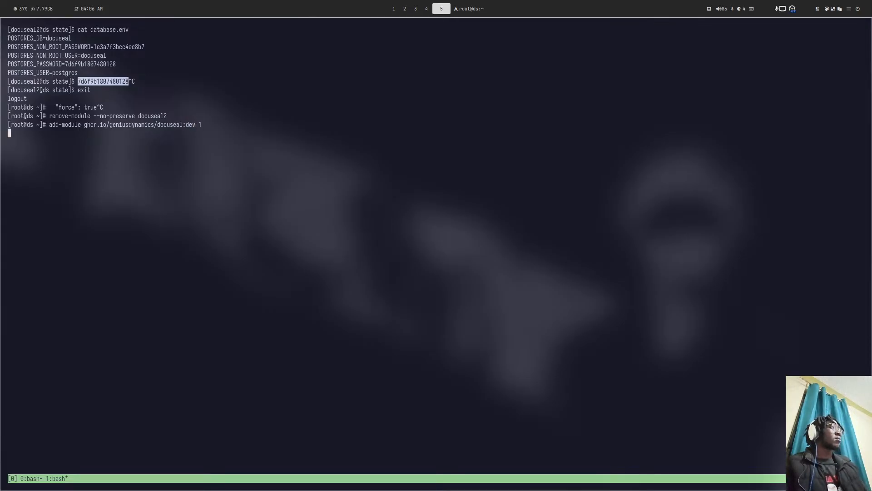
key("super+4")
key("super+2")
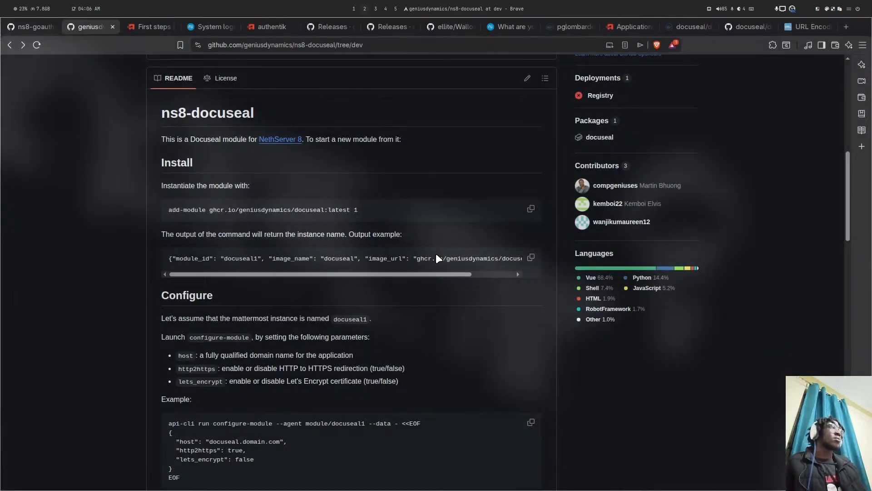
- Change into ../ns8-goauthentik and launch nvim there
key("super+3")
key("super+4")
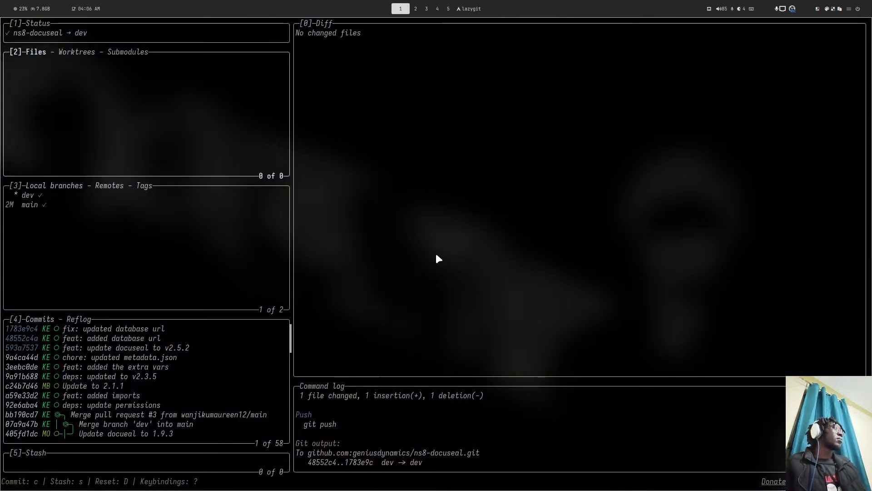
key("super+1")
type("cd ")
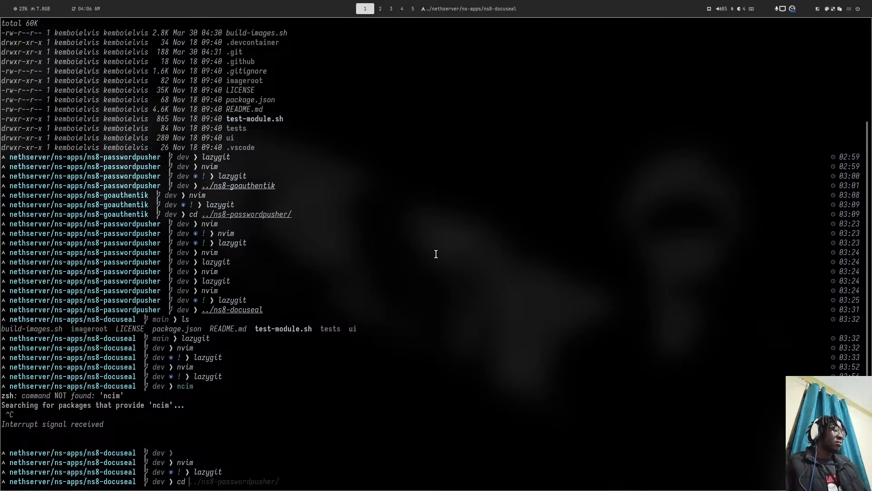
type("../ns8")
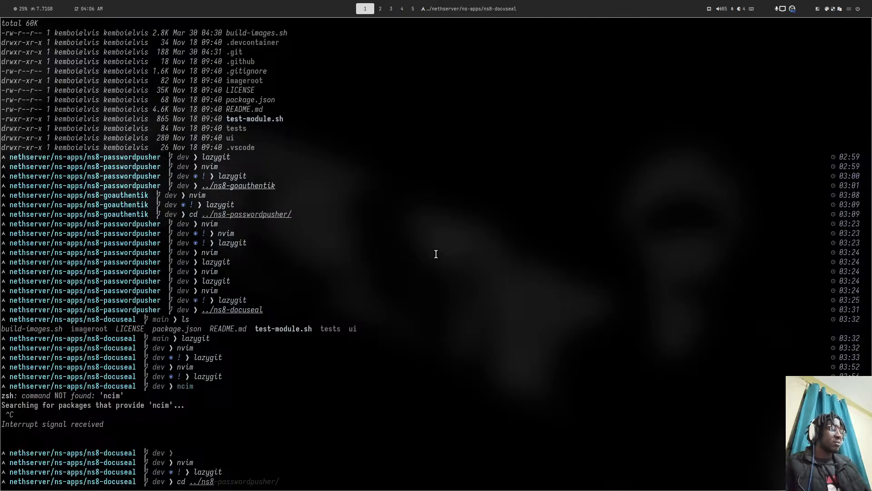
type("-")
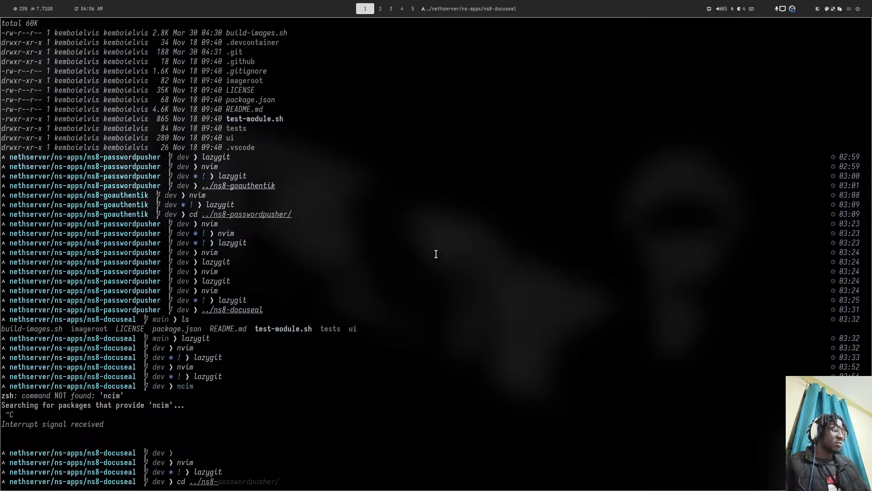
type("go")
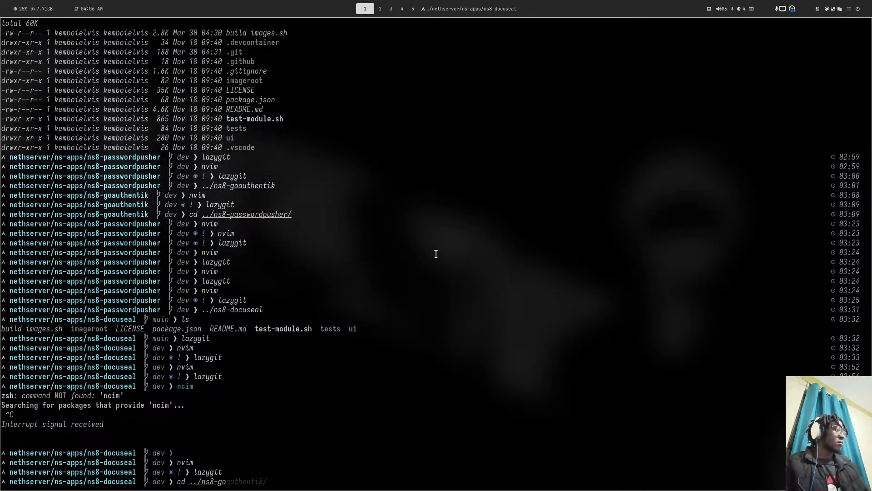
key("Right")
key("Return")
type("nvim")
key("Return")
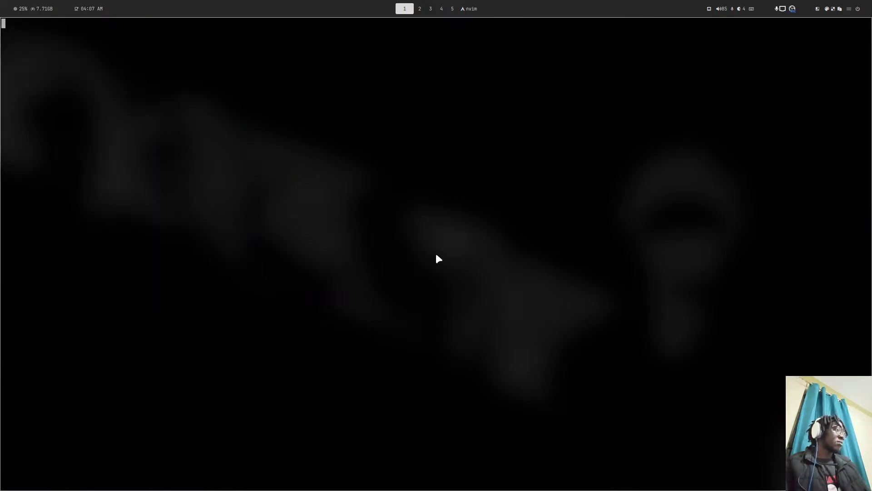
- Preview build-images.sh, the redis service and README in the file picker, then return to the browser
type("bu")
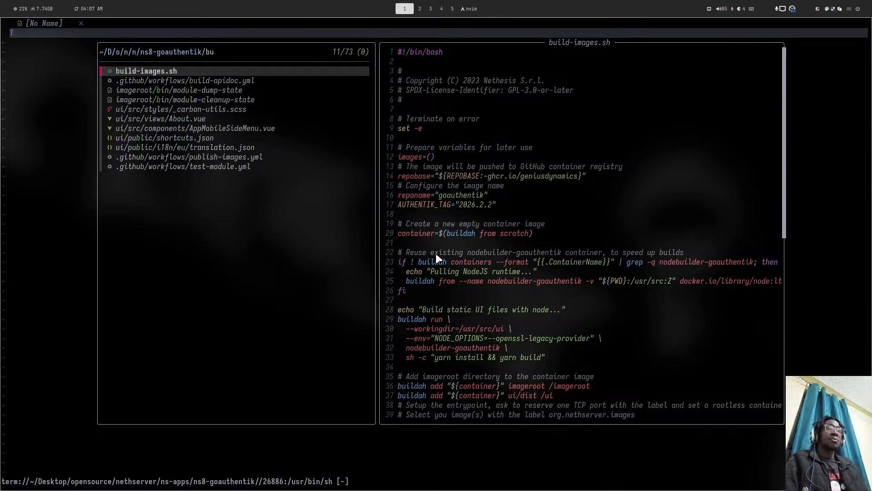
key("super+2")
key("super+1")
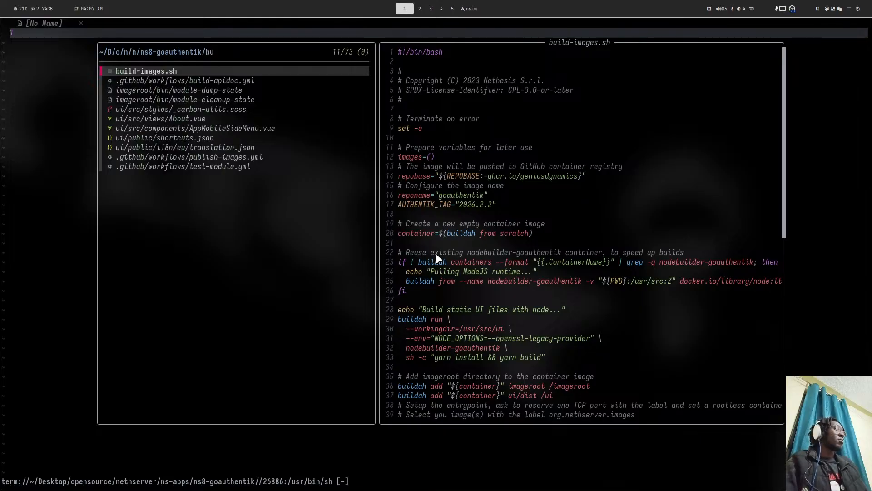
key("BackSpace")
key("BackSpace")
type("red")
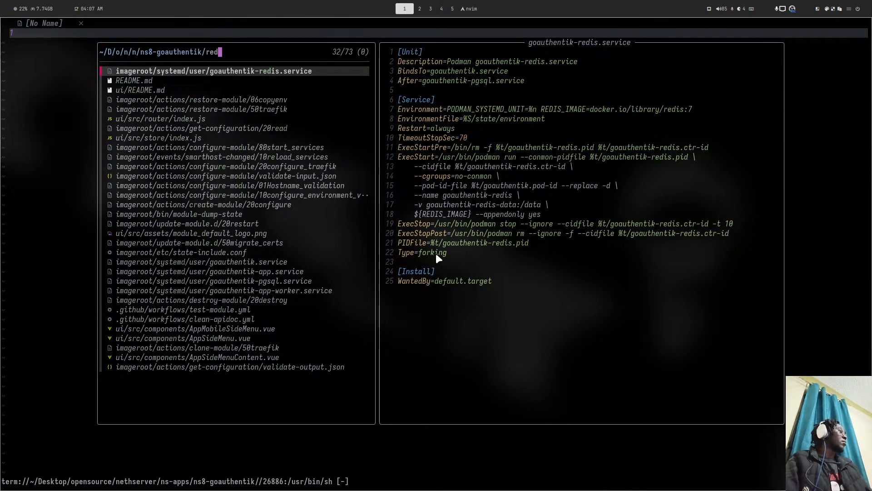
key("BackSpace")
key("BackSpace")
key("BackSpace")
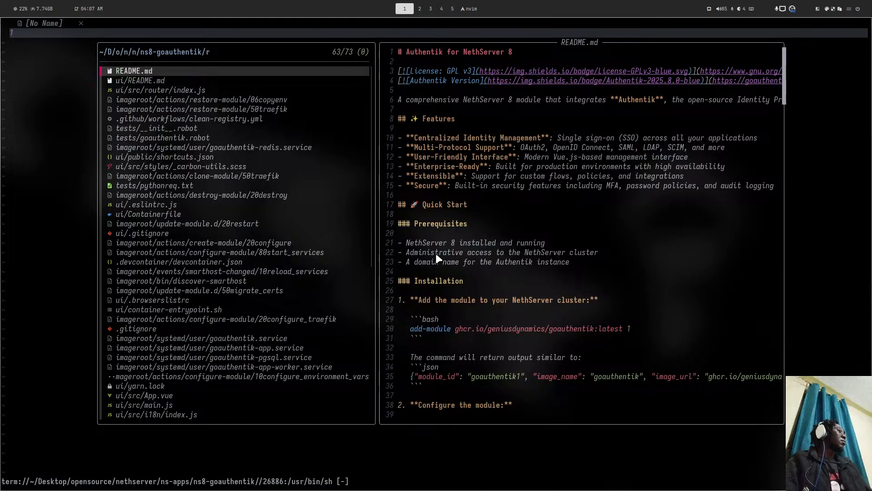
key("Escape")
key("super+2")
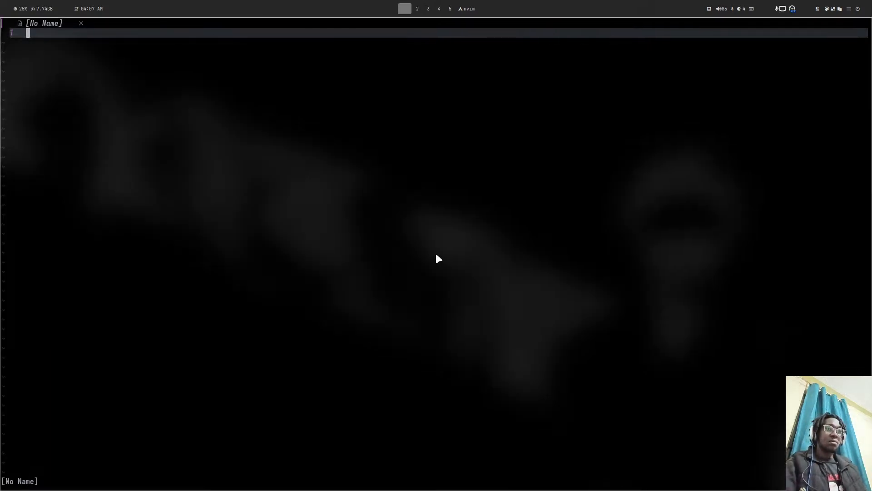
key("super+4")
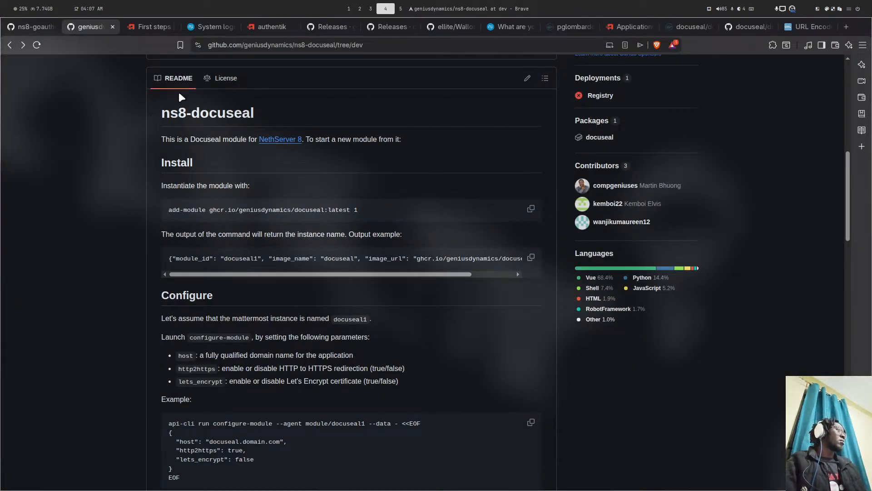
- Reload the authentik admin page and return to the First steps docs
left_click(508, 25)
left_click(214, 24)
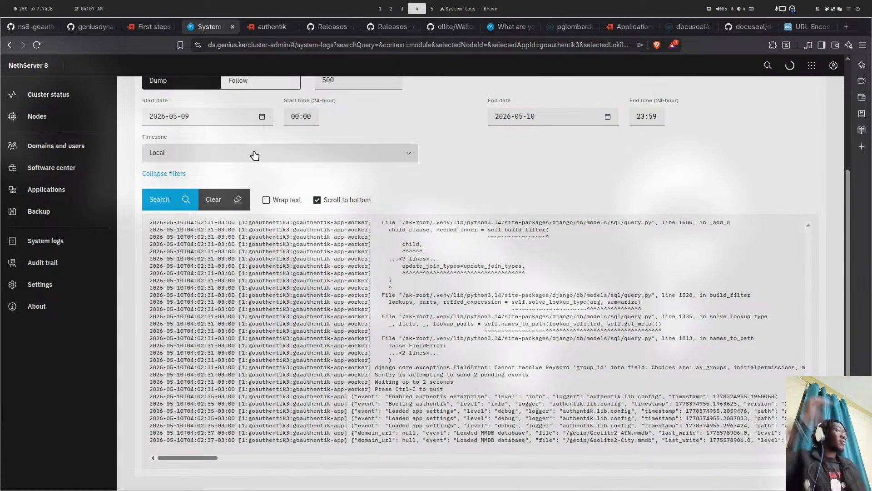
left_click(146, 26)
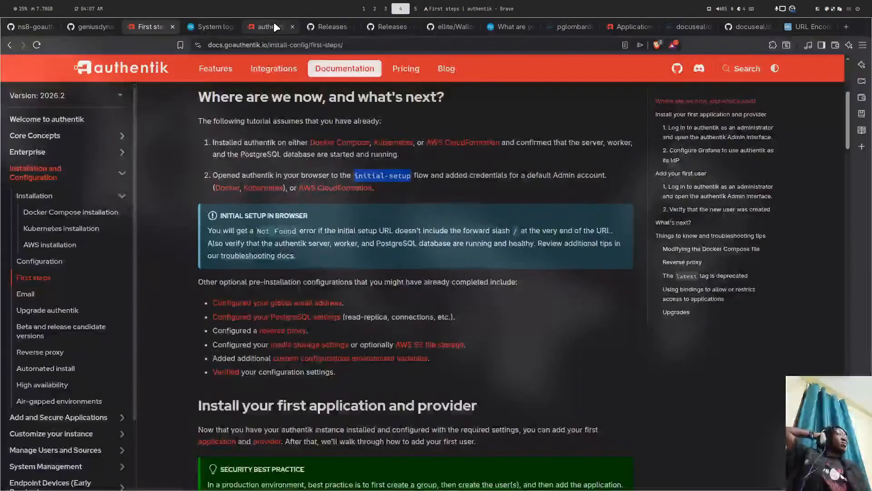
left_click(264, 27)
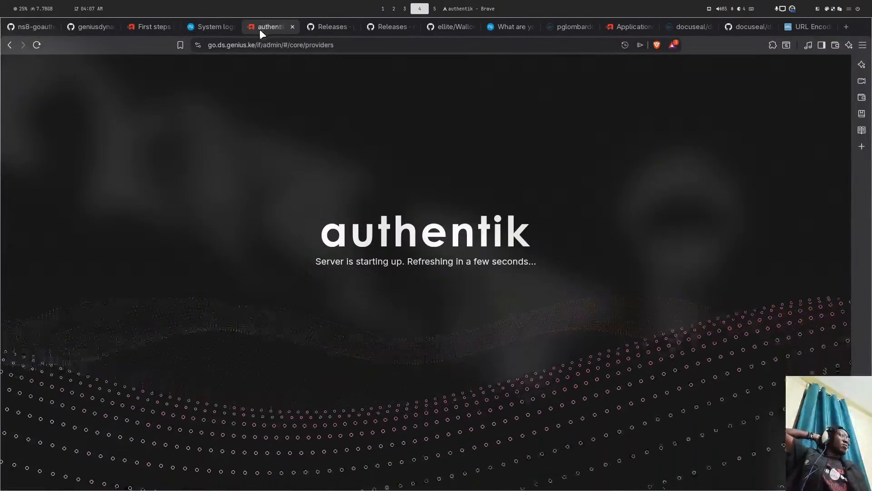
left_click(36, 46)
left_click(136, 25)
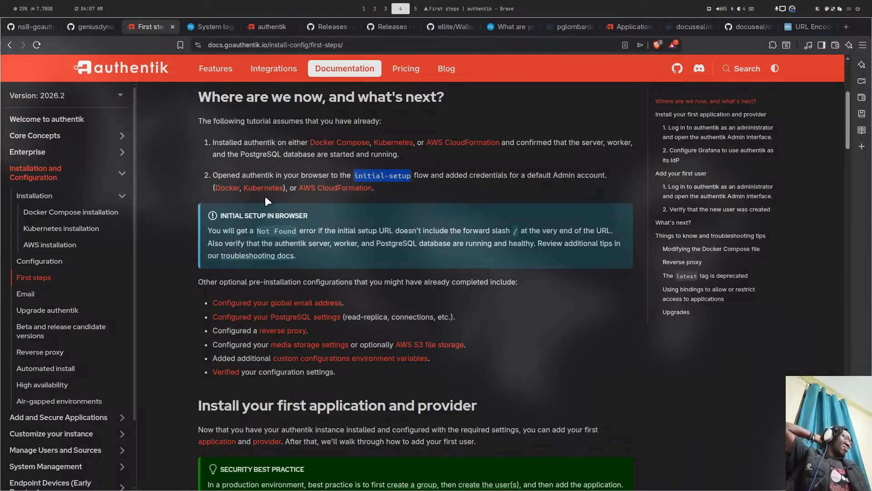
scroll(40, 240, "up", 5)
- Open the 2025.10 documentation in a new tab and scroll through it
left_click(80, 96)
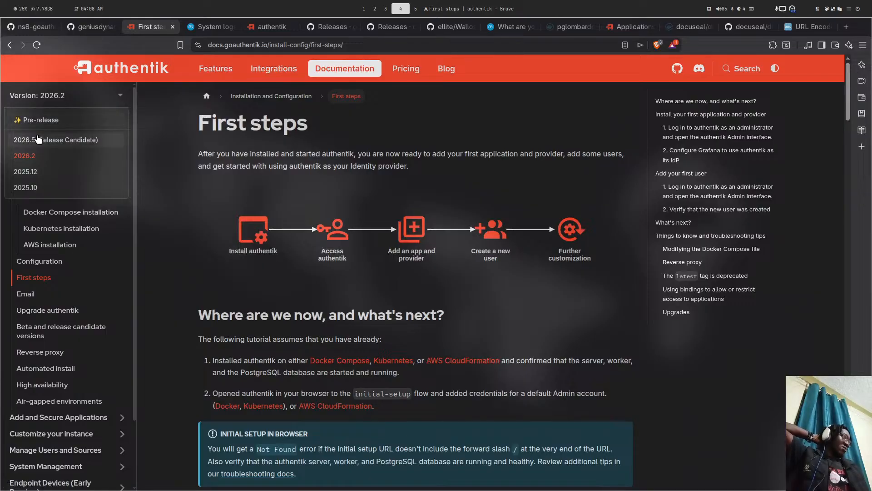
left_click(38, 173)
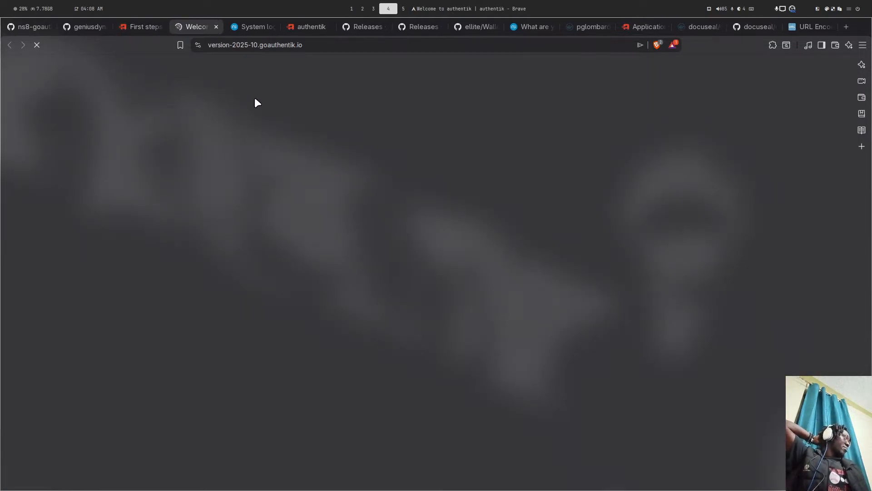
scroll(254, 97, "down", 15)
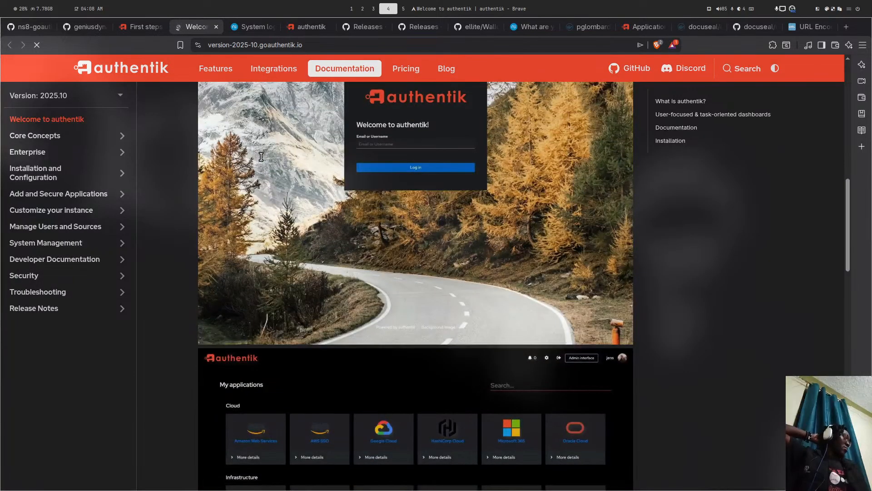
scroll(262, 157, "down", 15)
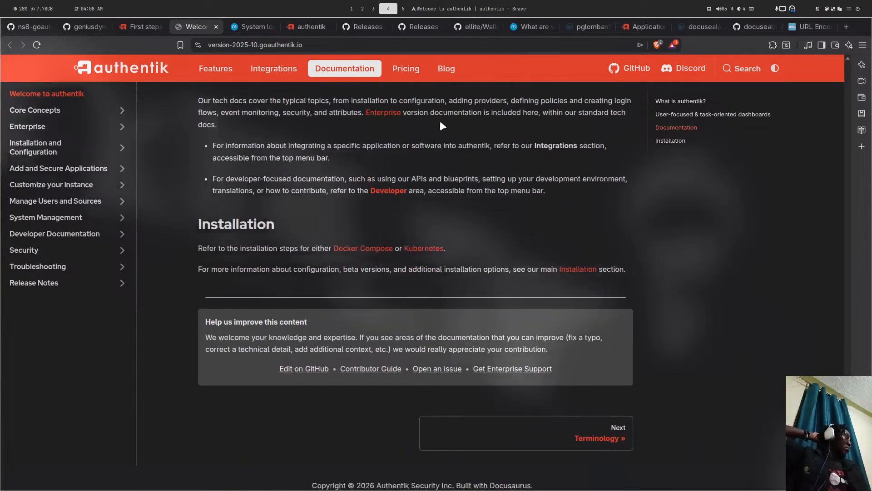
scroll(400, 142, "up", 12)
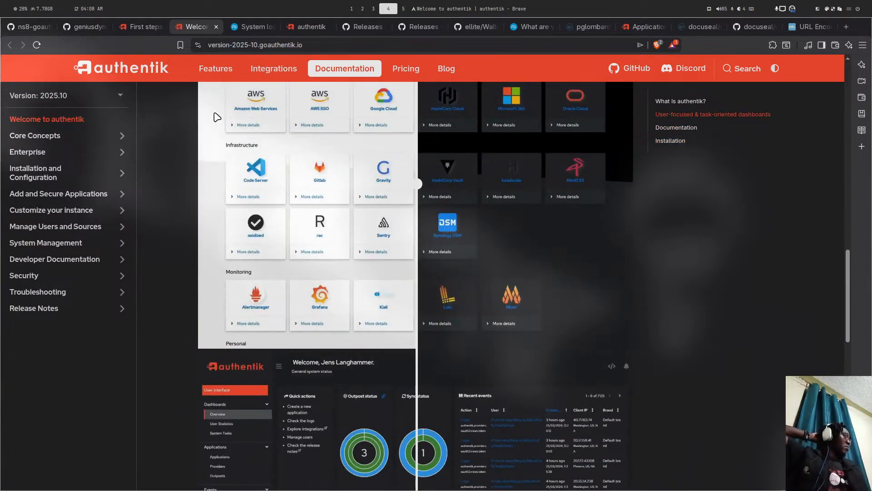
- Open the 2025.12 docs, close the 2025.10 tab, and browse the 2025.12 page
left_click(68, 103)
left_click(31, 171)
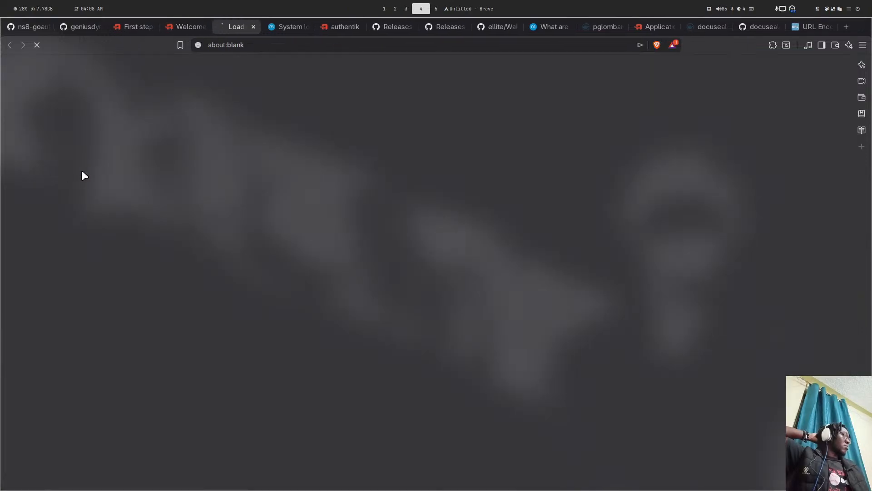
left_click(200, 29)
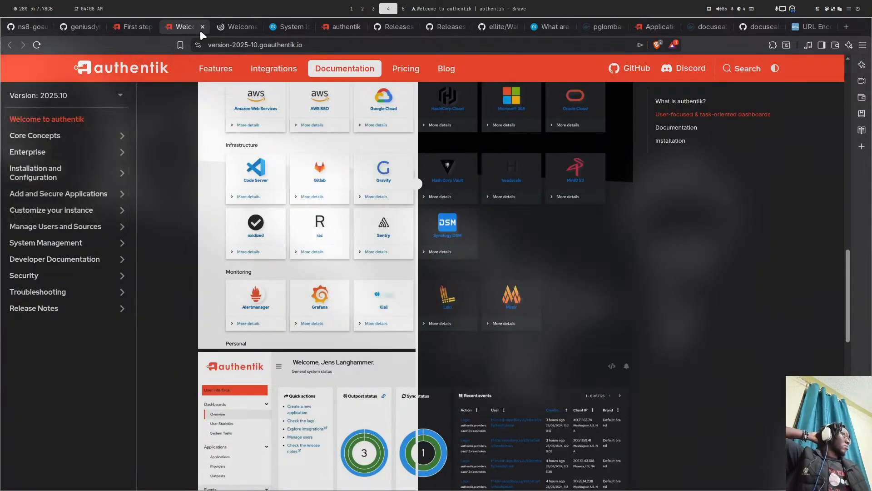
left_click(203, 27)
scroll(263, 180, "down", 5)
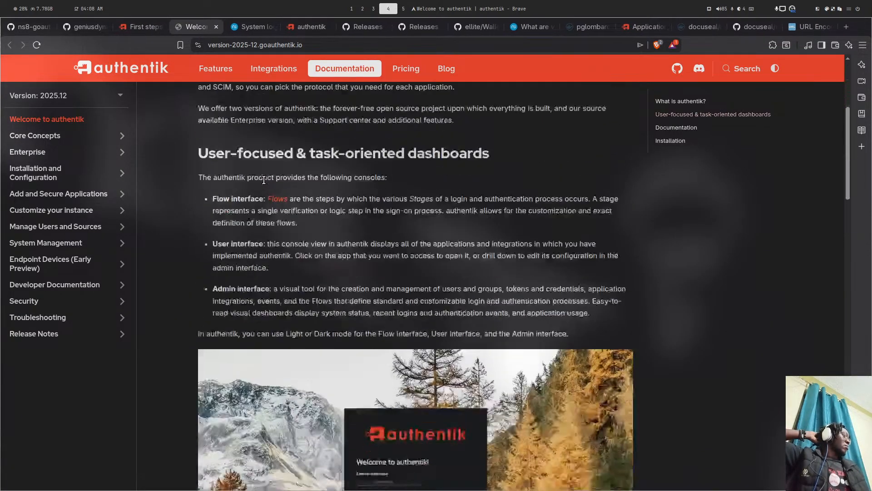
scroll(263, 180, "down", 10)
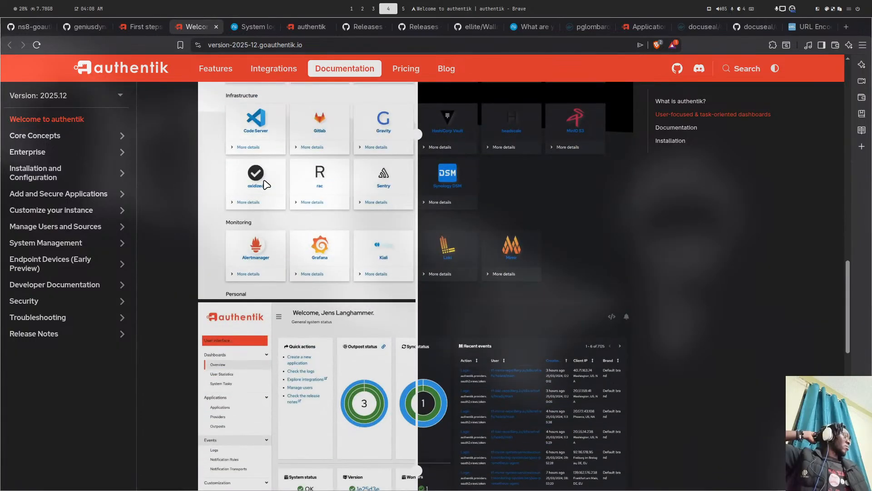
scroll(266, 184, "down", 10)
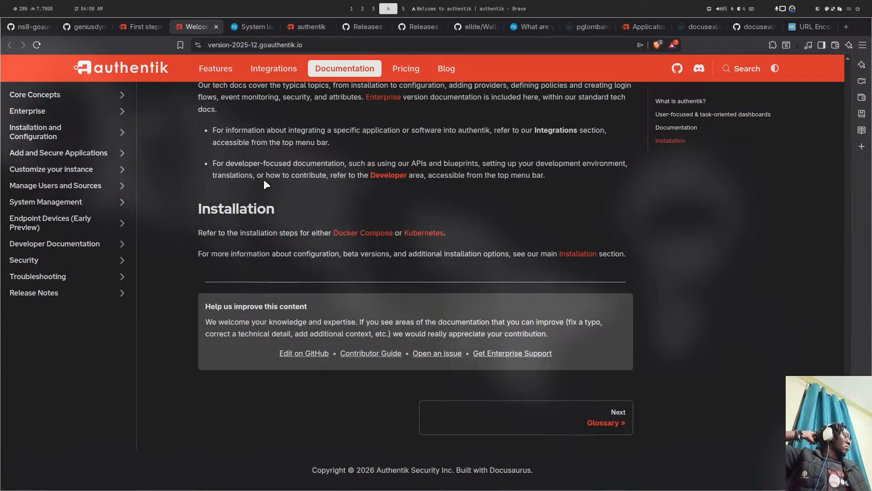
scroll(267, 184, "up", 10)
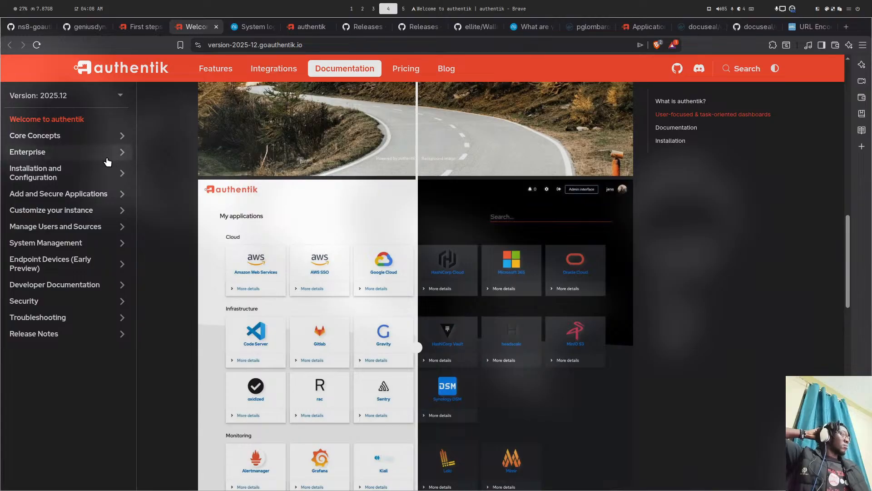
- Open the 2026.2 documentation's Welcome to authentik page and scroll through it
left_click(75, 93)
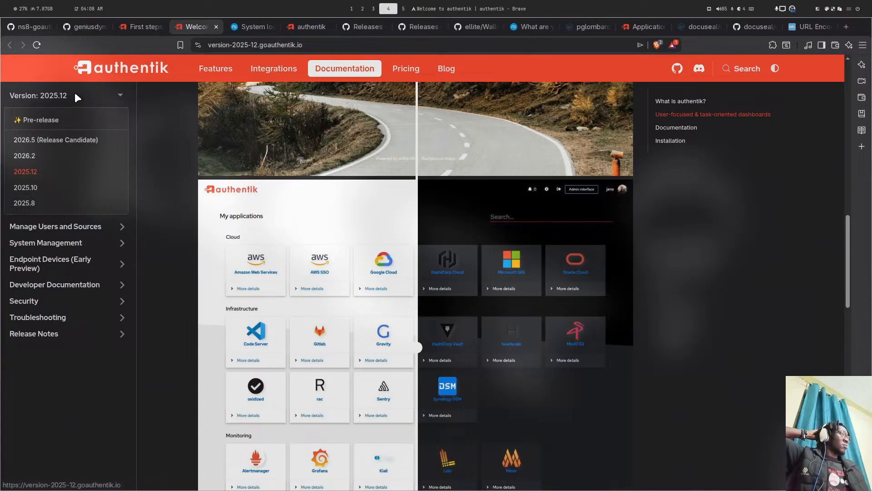
left_click(48, 156)
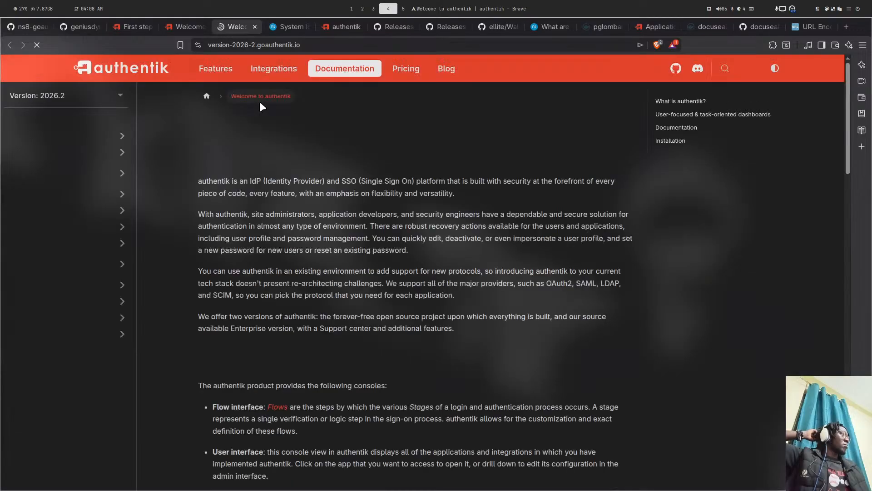
scroll(304, 149, "down", 5)
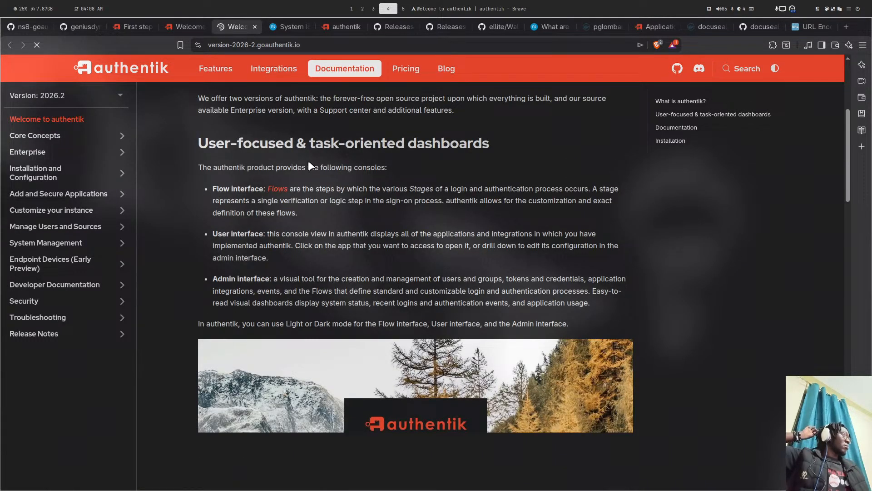
scroll(309, 163, "down", 10)
scroll(311, 165, "down", 15)
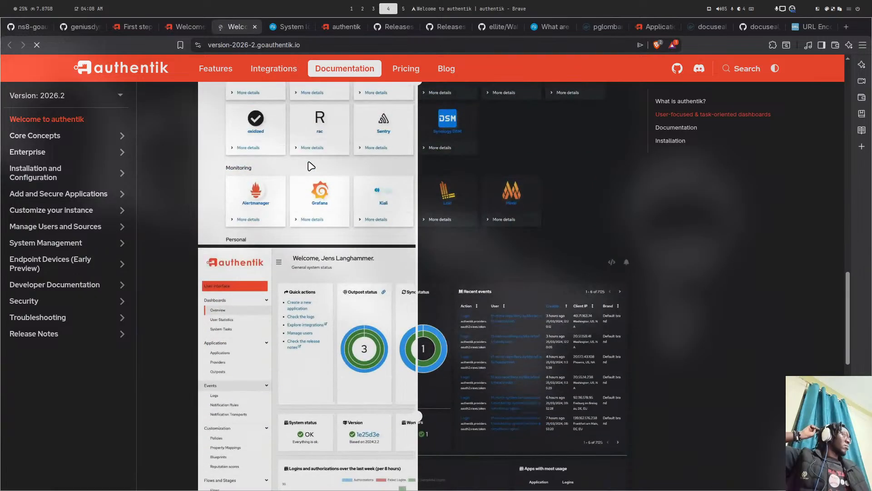
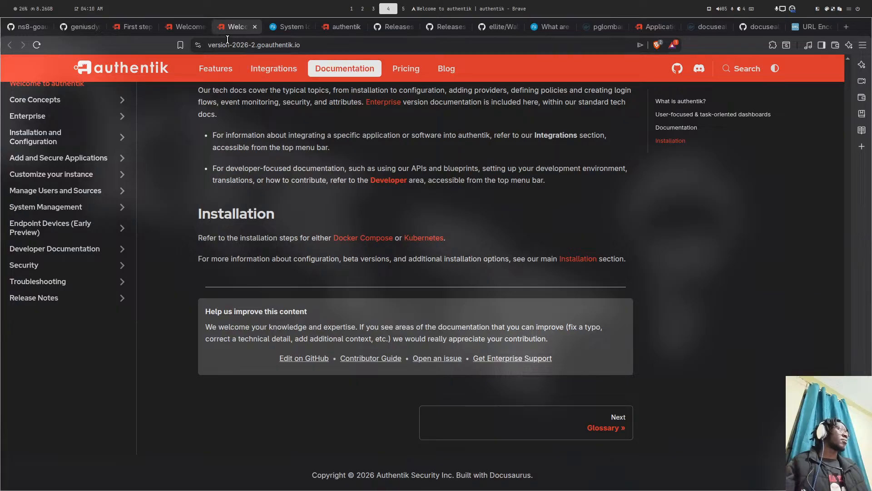
- Return to the System logs tab and open the newly installed docuseal3 module's Settings page
left_click(182, 27)
left_click(132, 28)
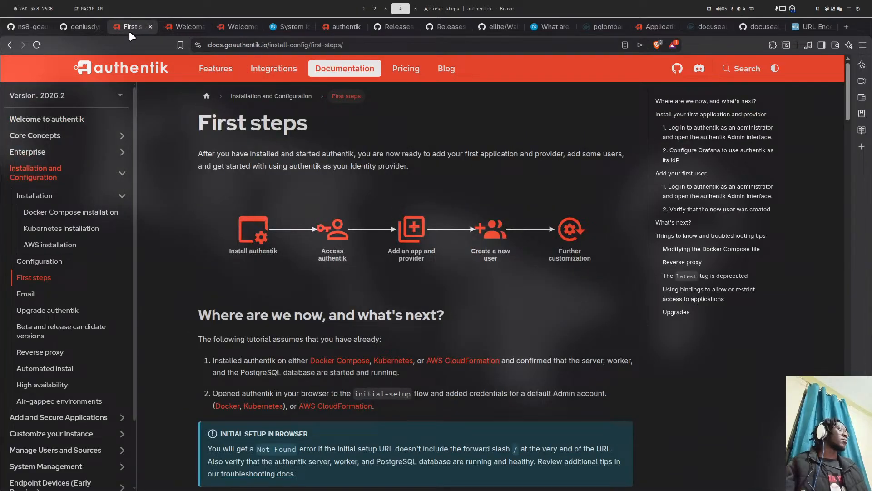
left_click(79, 29)
left_click(274, 26)
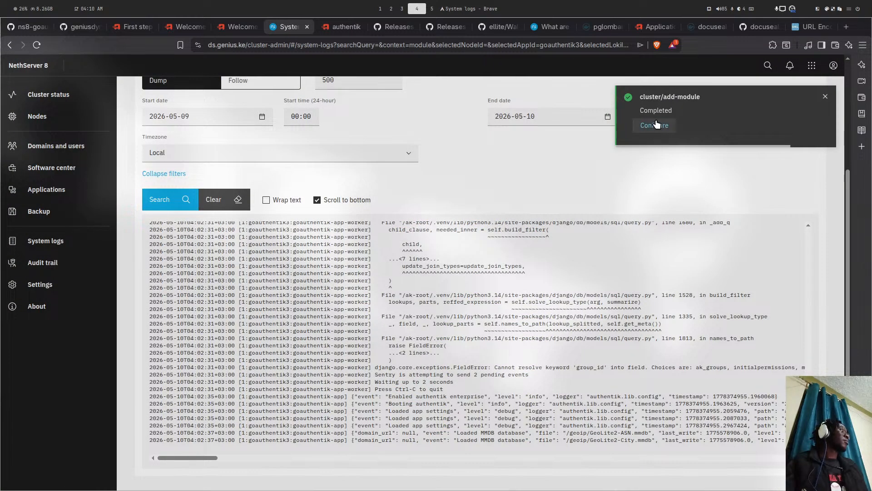
left_click(654, 125)
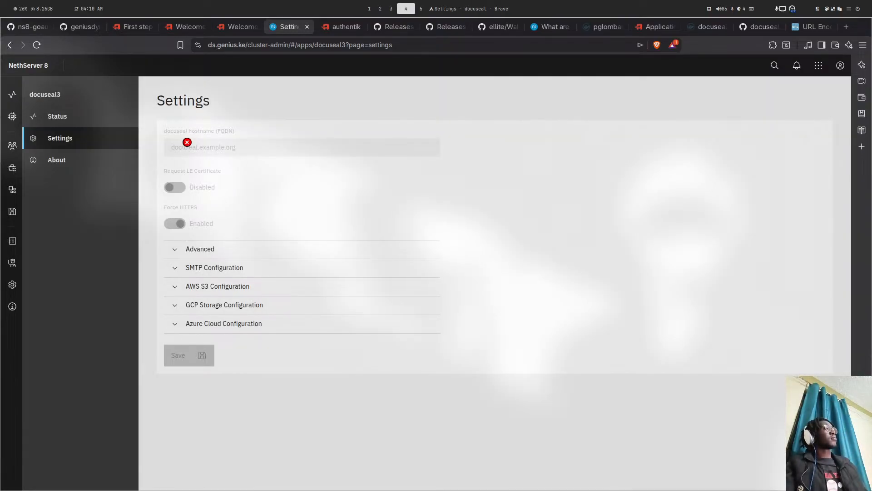
- Set docuseal3 hostname to docu.ds.genius.ke, enable Let's Encrypt certificate and forced HTTPS, and save
left_click(187, 142)
type("de")
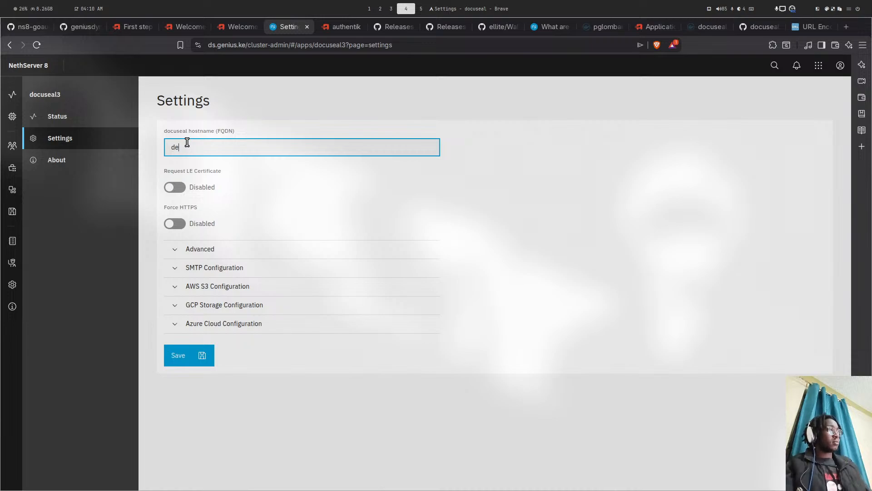
key("BackSpace")
type("ocu")
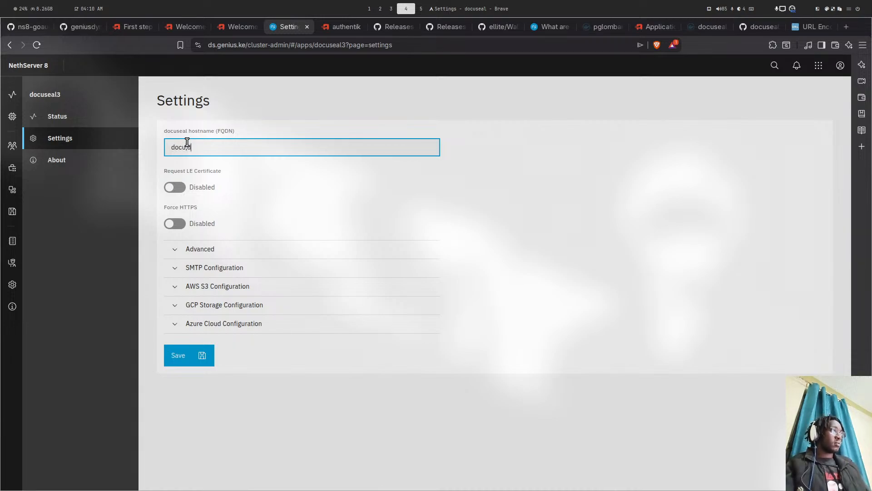
type("s")
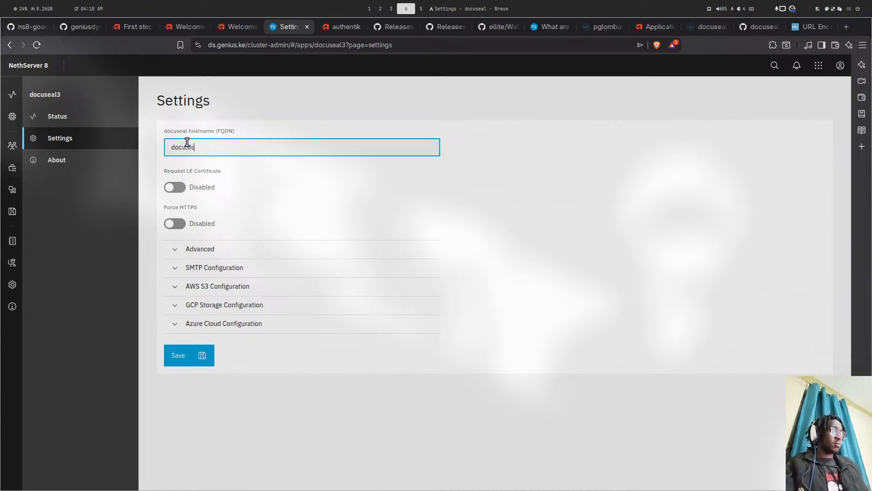
type(".genius.")
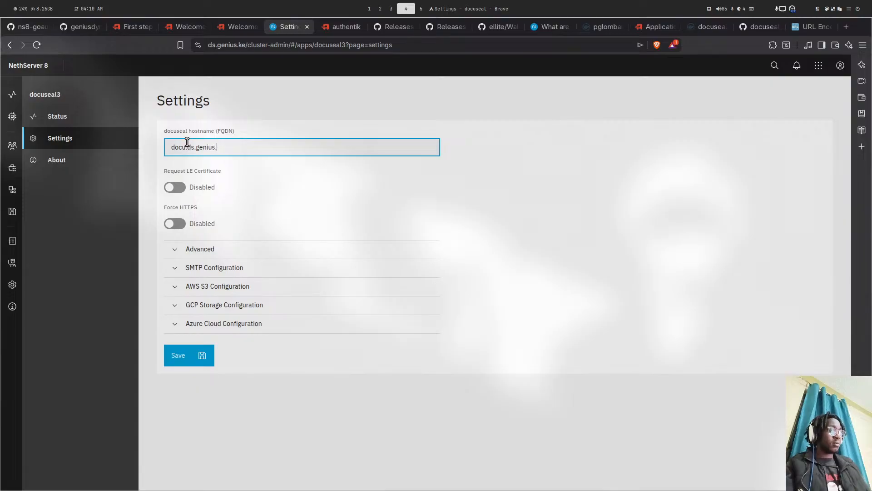
type("ke")
left_click(175, 187)
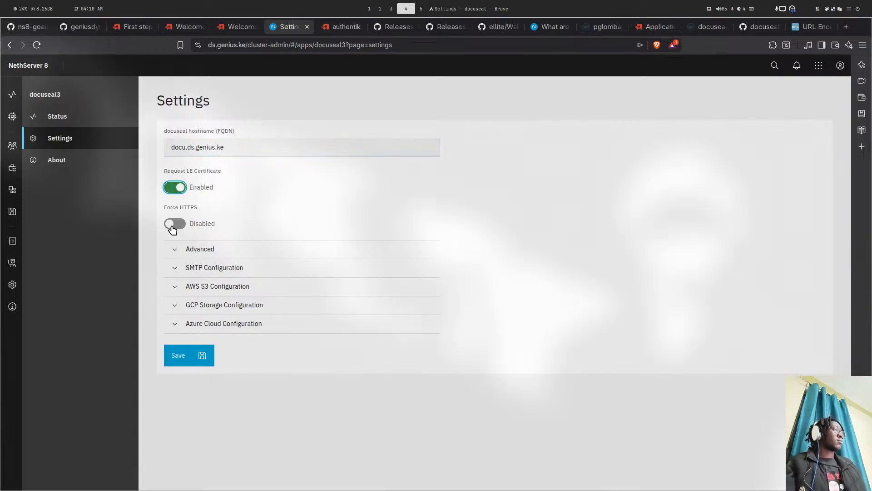
left_click(175, 224)
left_click(191, 354)
- Close the authentik admin tab and both authentik Welcome tabs
left_click(350, 25)
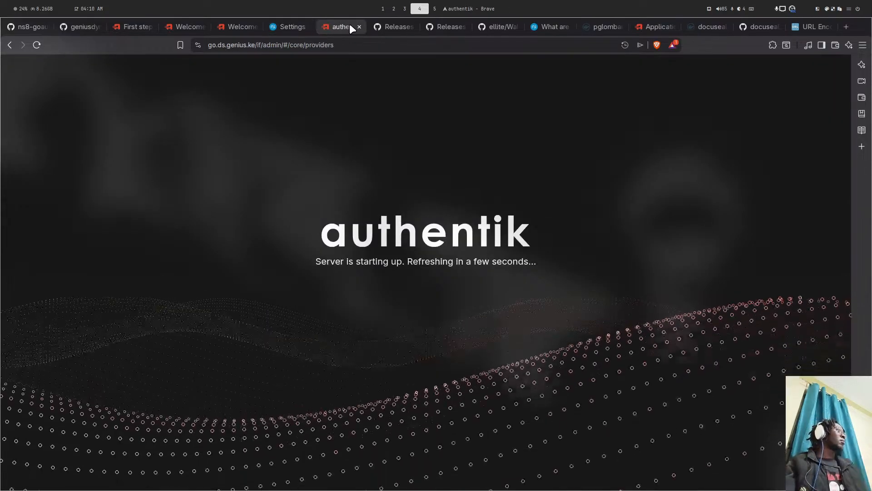
left_click(356, 27)
left_click(247, 26)
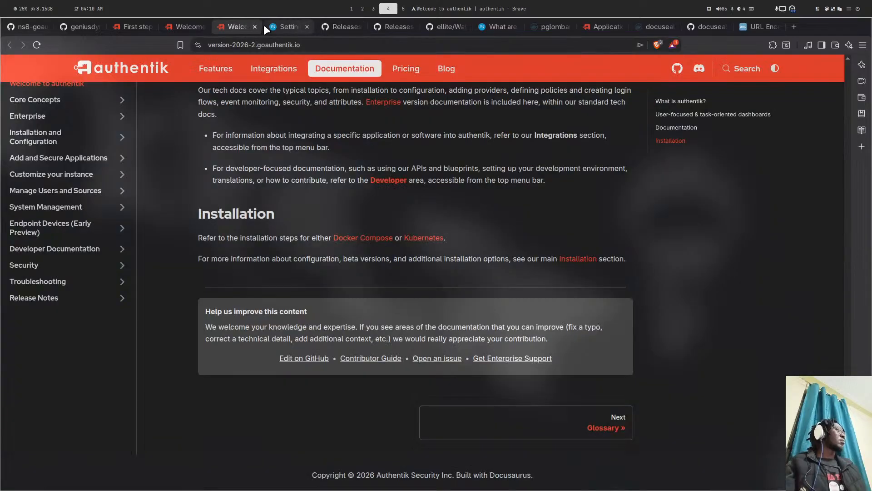
left_click(255, 26)
left_click(190, 28)
left_click(203, 26)
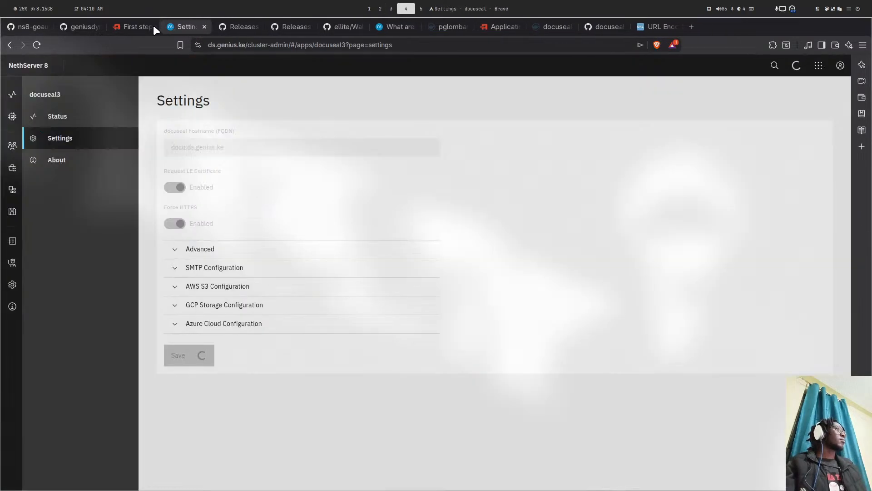
- Close the First steps and both Releases tabs, then return to the docuseal settings page
left_click(151, 25)
left_click(150, 27)
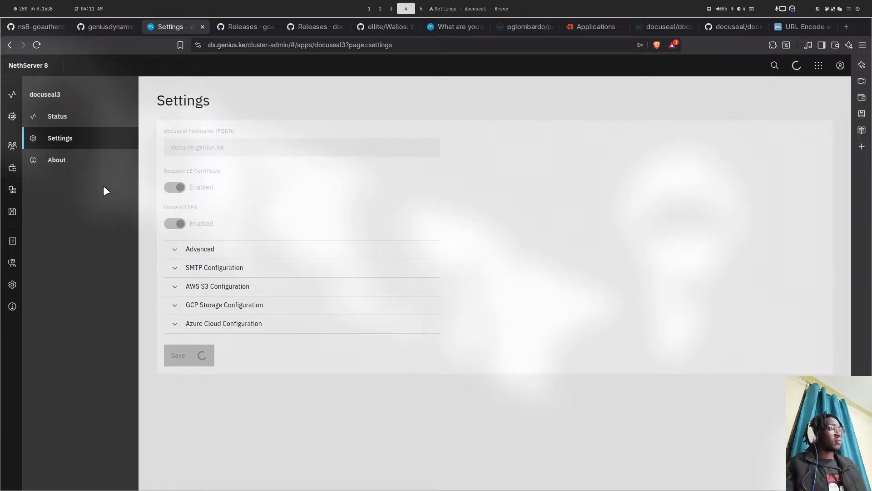
left_click(252, 27)
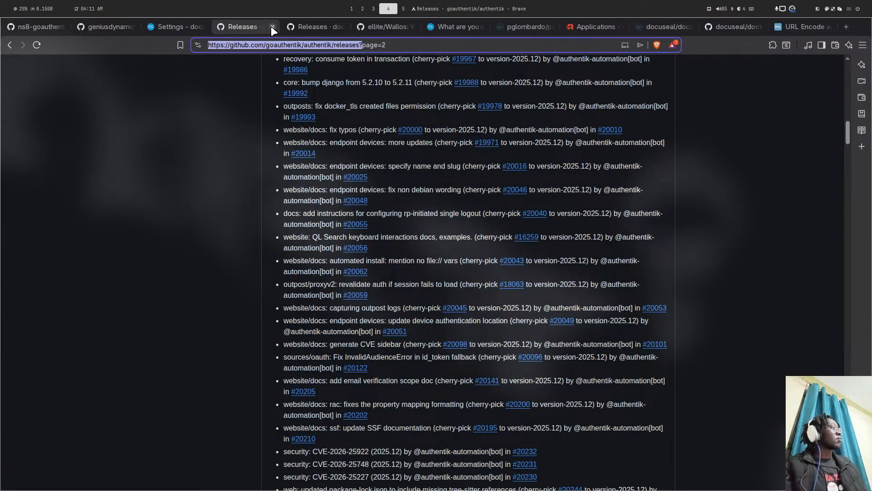
left_click(272, 27)
left_click(273, 27)
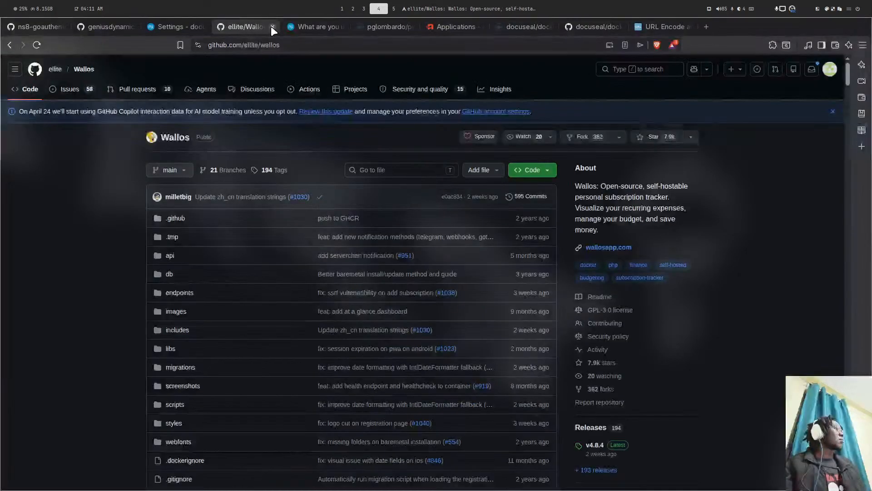
left_click(328, 25)
left_click(391, 26)
left_click(448, 26)
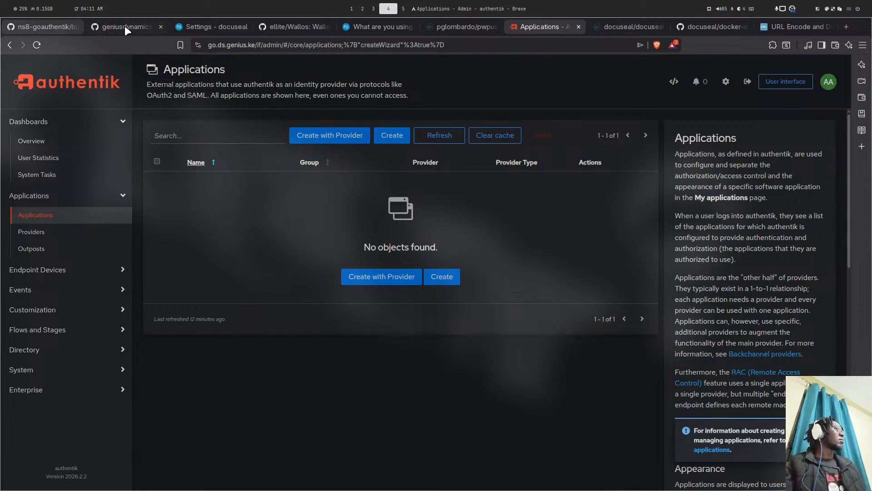
left_click(218, 27)
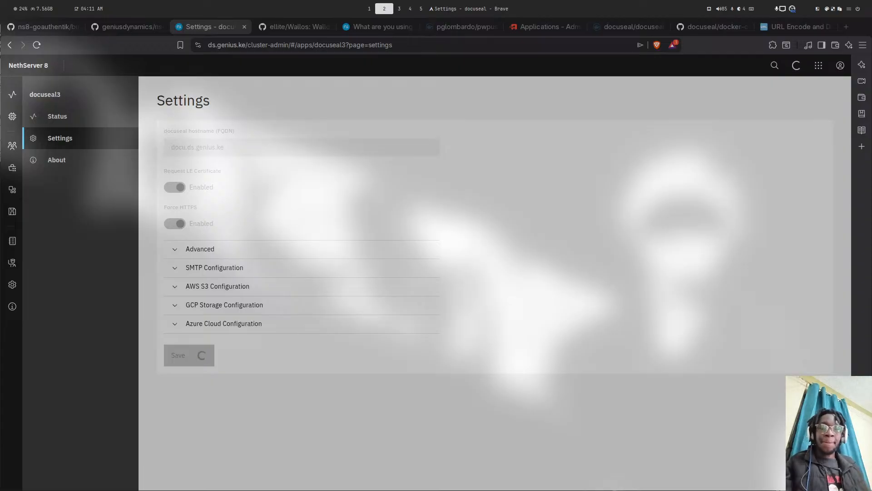
- Cycle through desktop workspaces while the docuseal3 configuration task completes
key("super+3")
key("super+2")
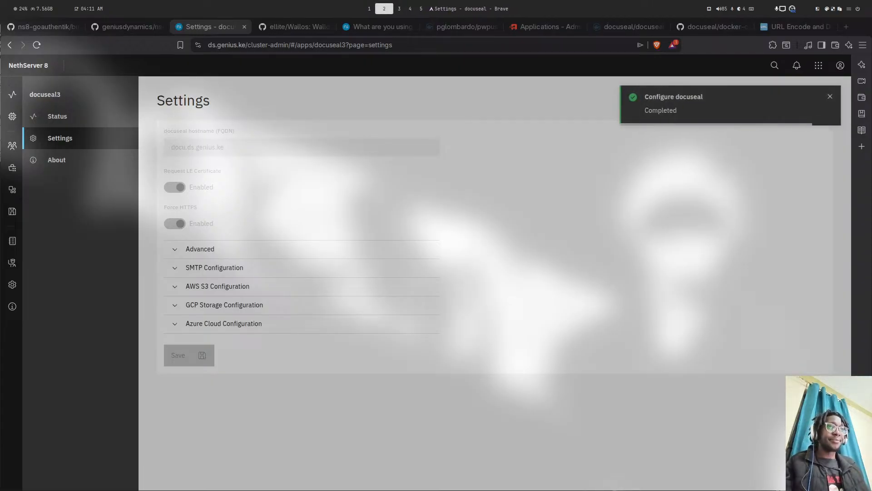
key("super+4")
key("super+1")
key("super+4")
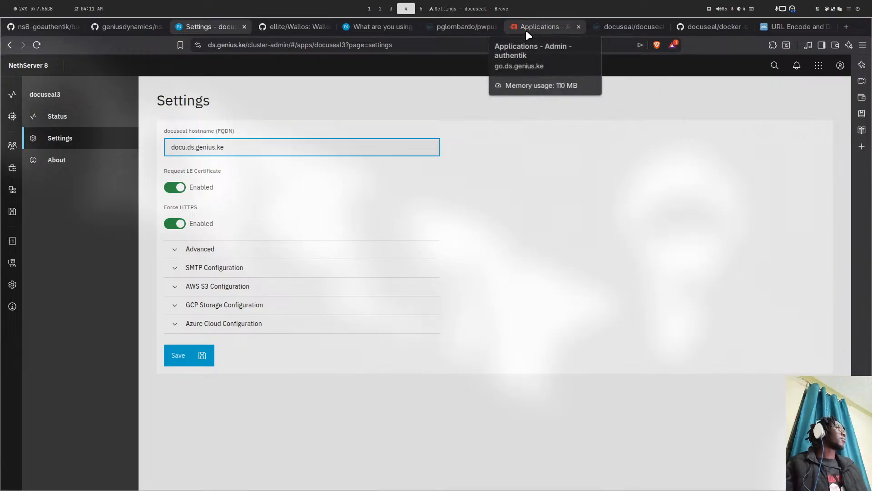
- Check docuseal3 status, load docu.ds.genius.ke (Bad Gateway), then open docuseal3's system logs
left_click(70, 124)
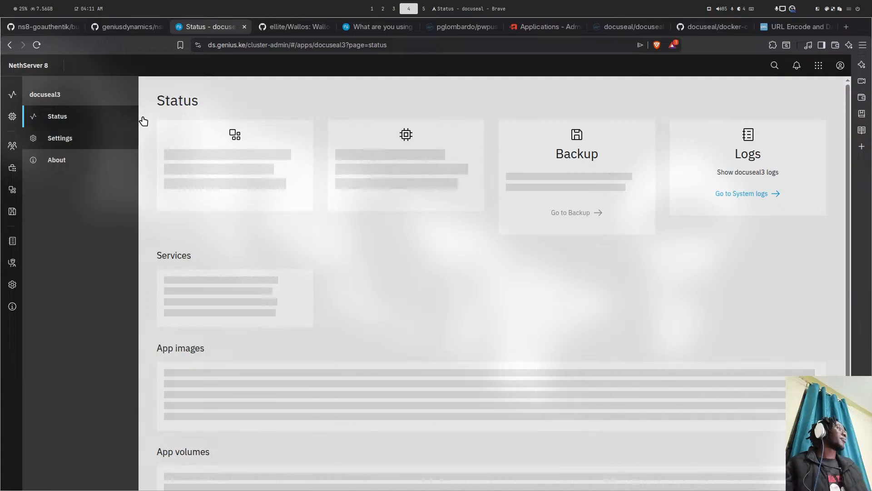
left_click(555, 25)
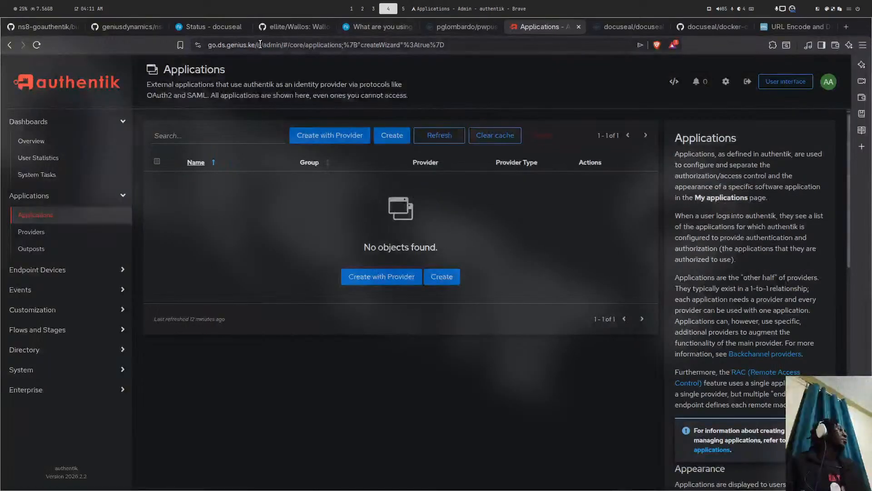
left_click(257, 44)
type("d")
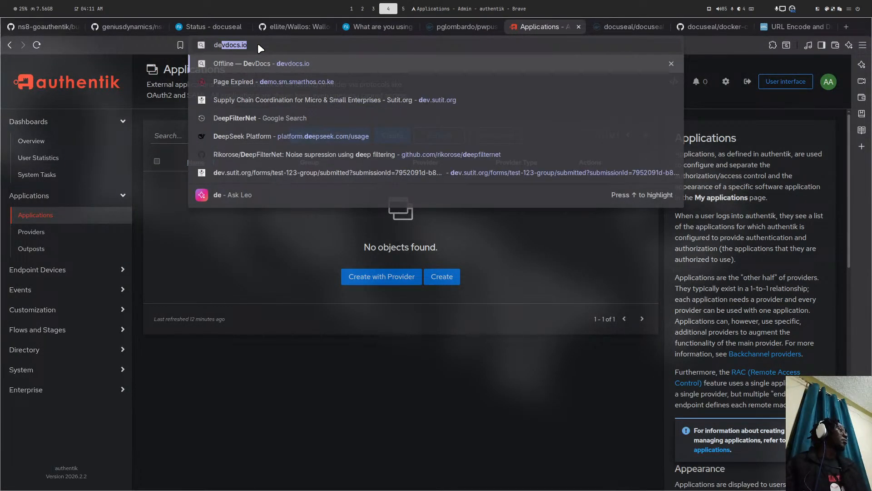
type("ocu,")
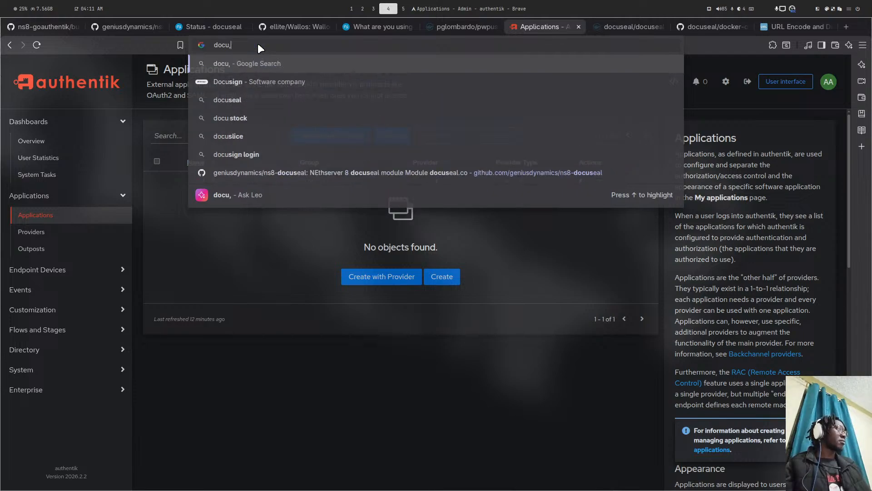
key("BackSpace")
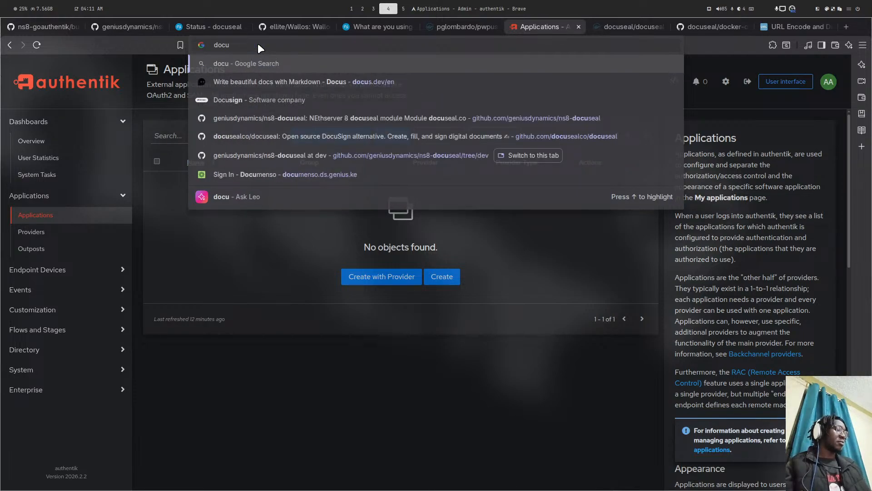
type(".ds.ge")
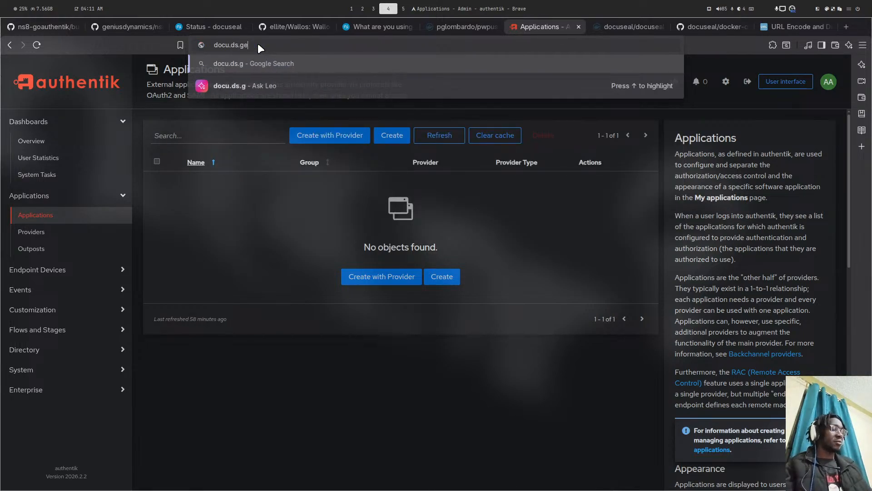
type("nius.le")
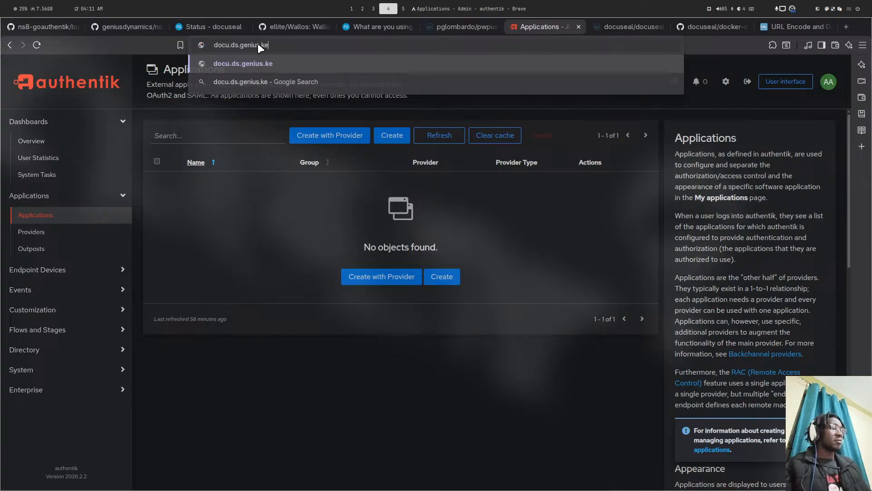
key("Return")
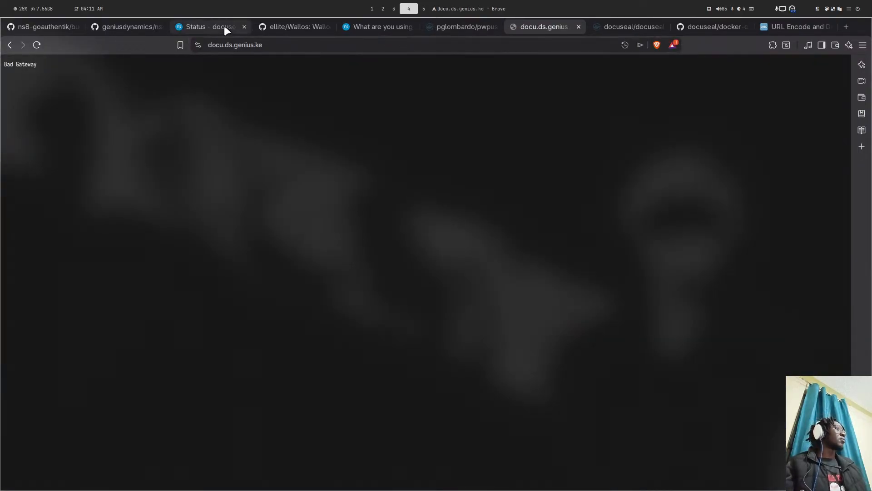
left_click(224, 26)
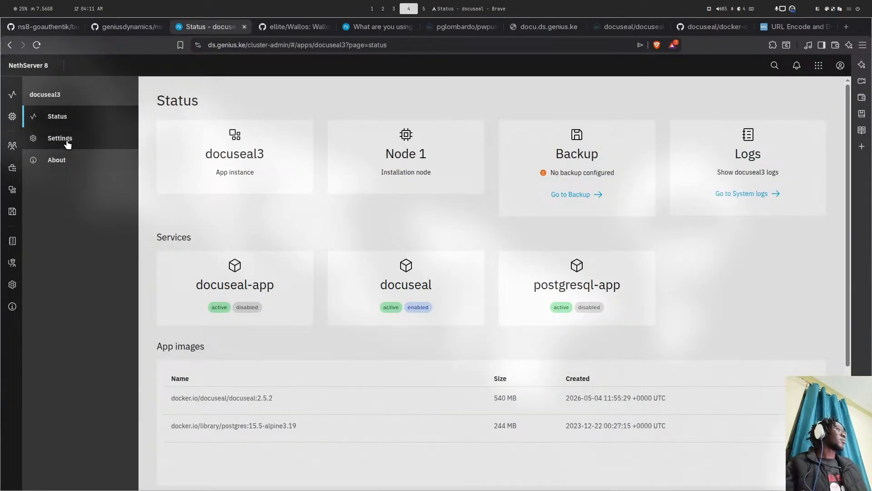
left_click(716, 195)
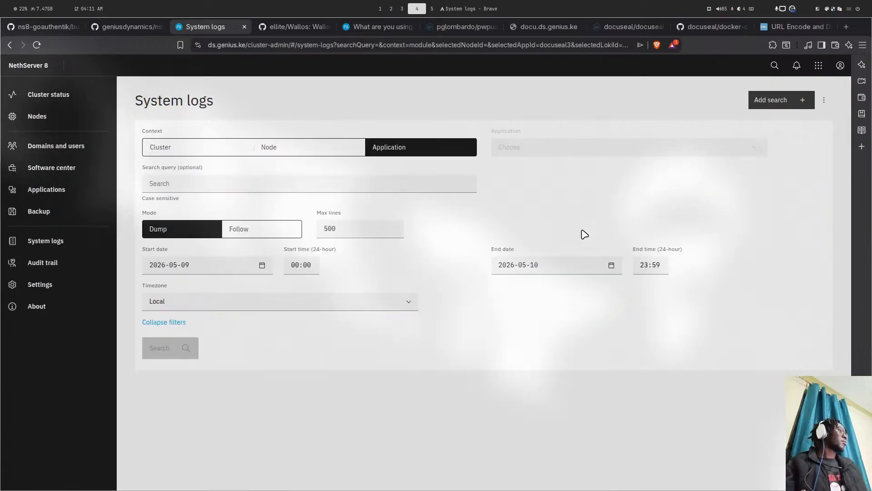
- Follow docuseal3 logs live until it listens on port 3000, then reload the DocuSeal site tab
left_click(189, 228)
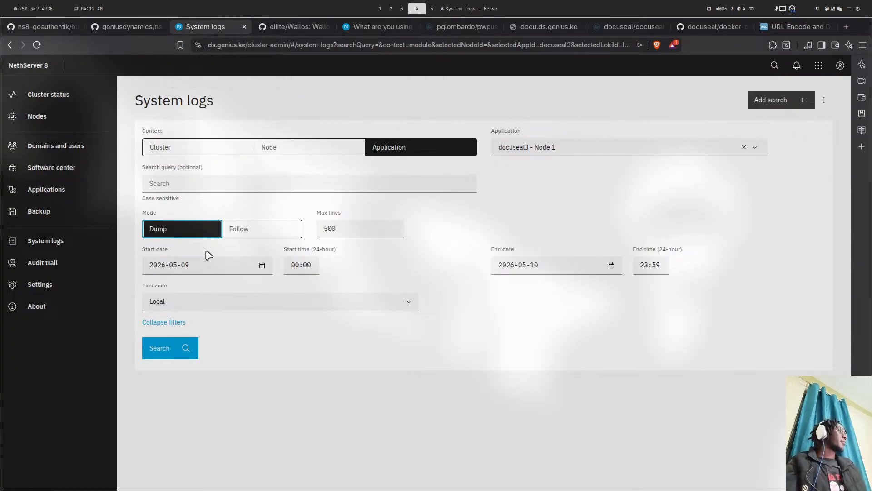
left_click(160, 348)
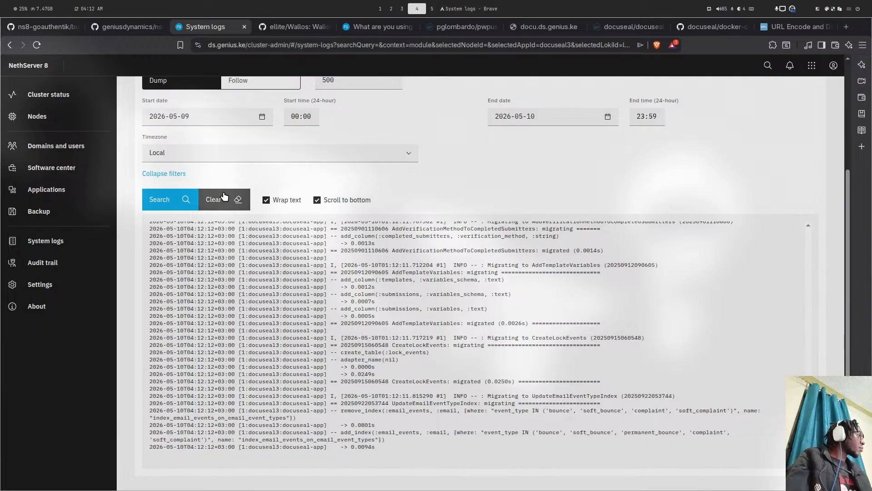
left_click(246, 86)
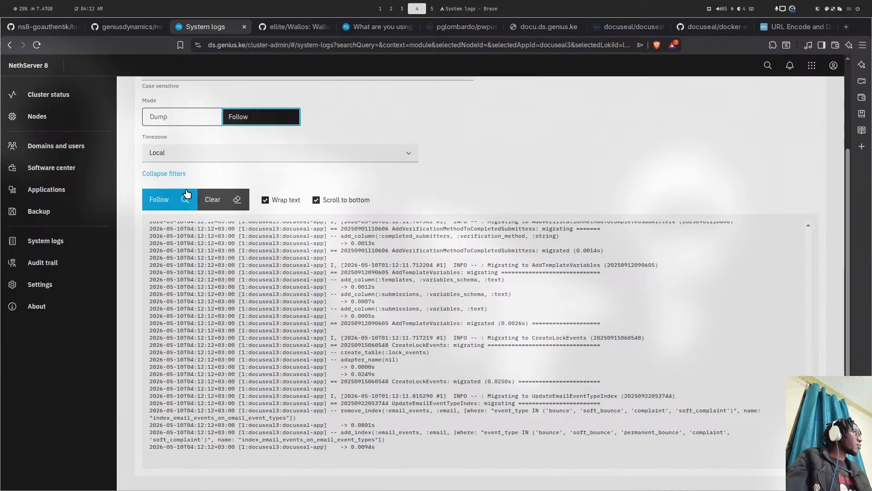
left_click(184, 200)
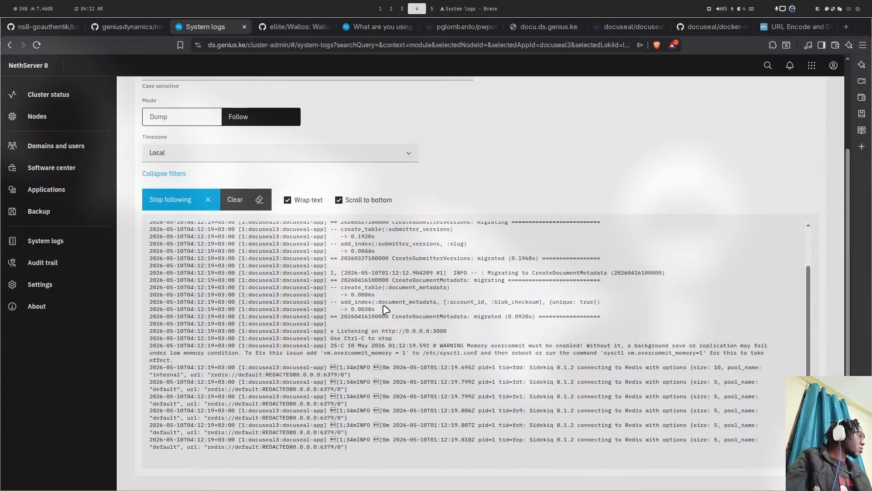
scroll(386, 310, "up", 2)
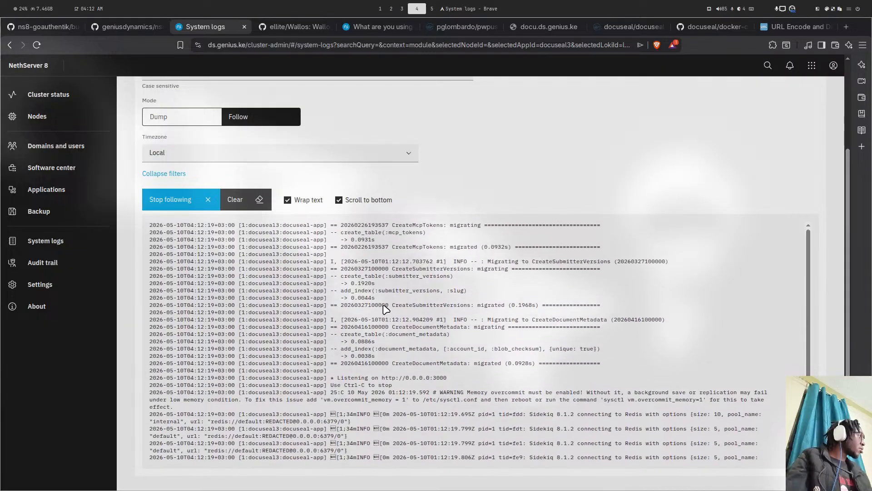
scroll(384, 302, "down", 2)
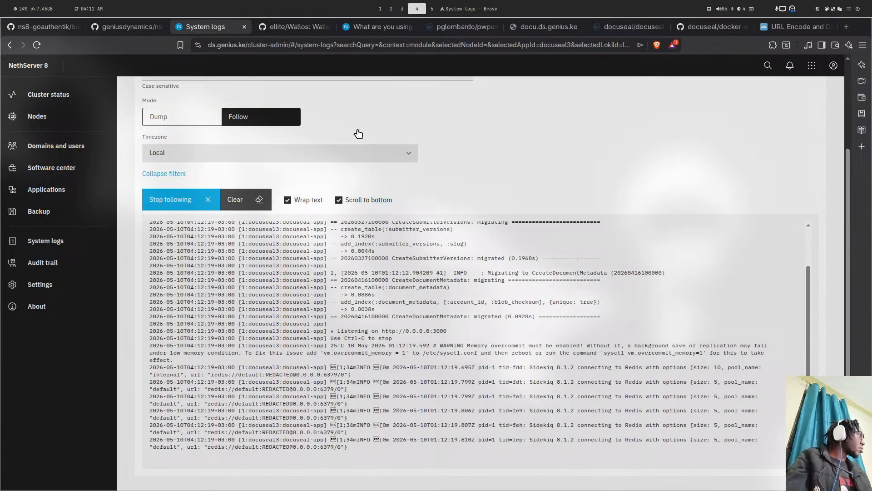
left_click(516, 25)
key("ctrl+r")
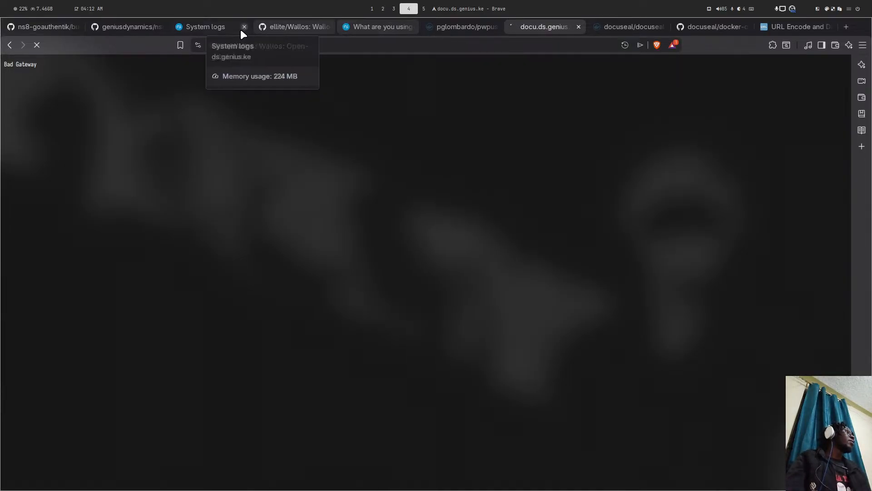
- Fill the DocuSeal setup form with the admin's name, e-mail, company Genius and password, and submit
left_click(200, 29)
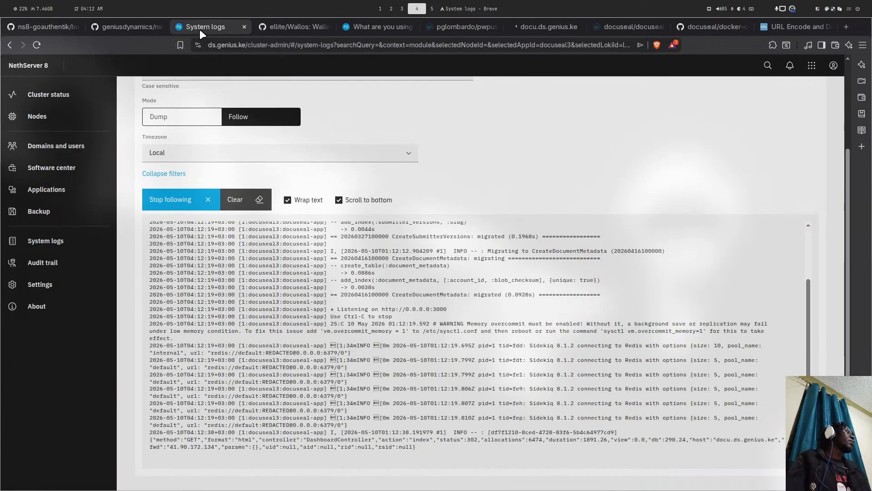
left_click(509, 26)
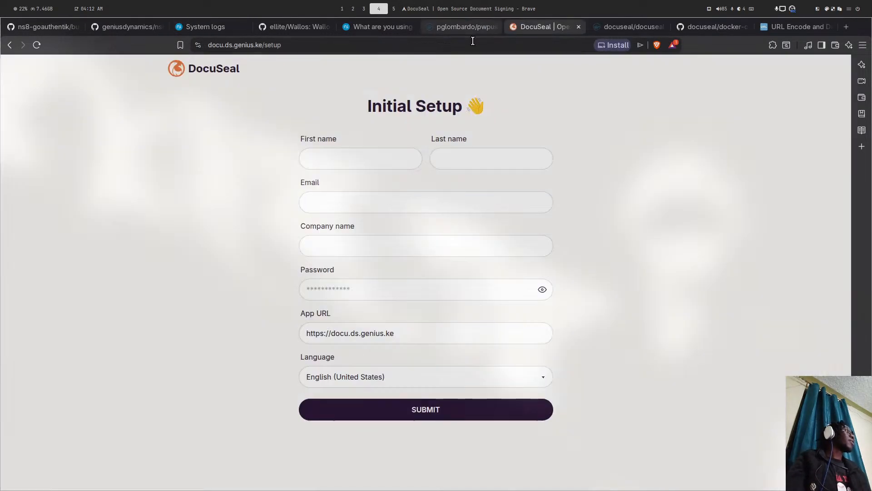
left_click(336, 154)
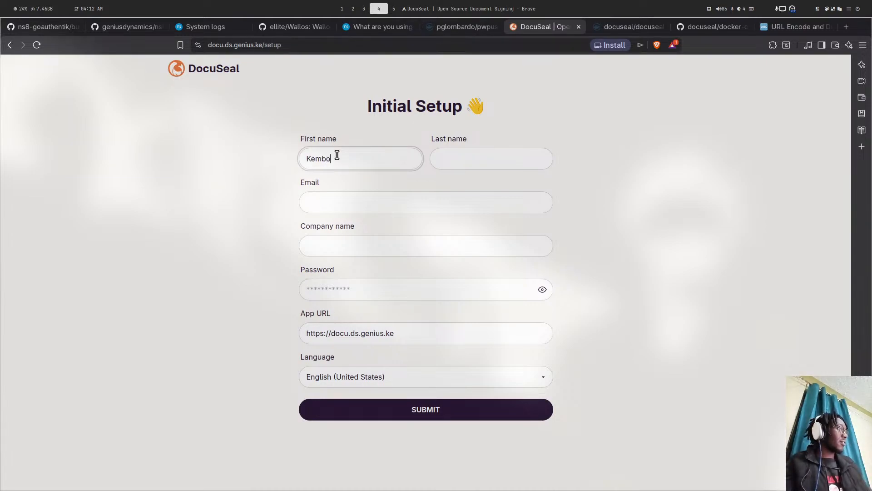
key("Tab")
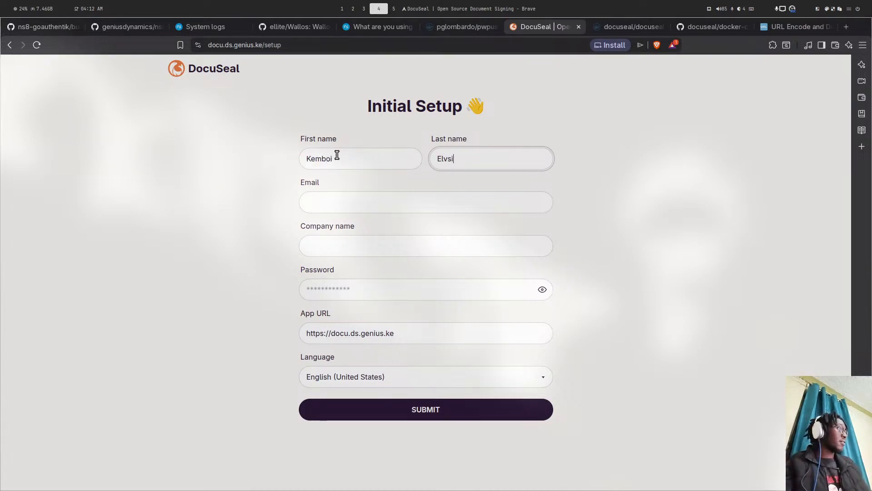
key("Tab")
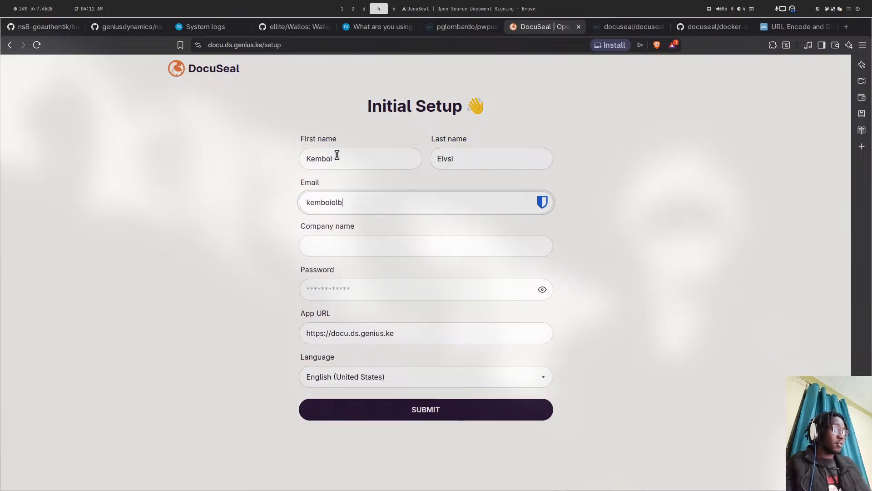
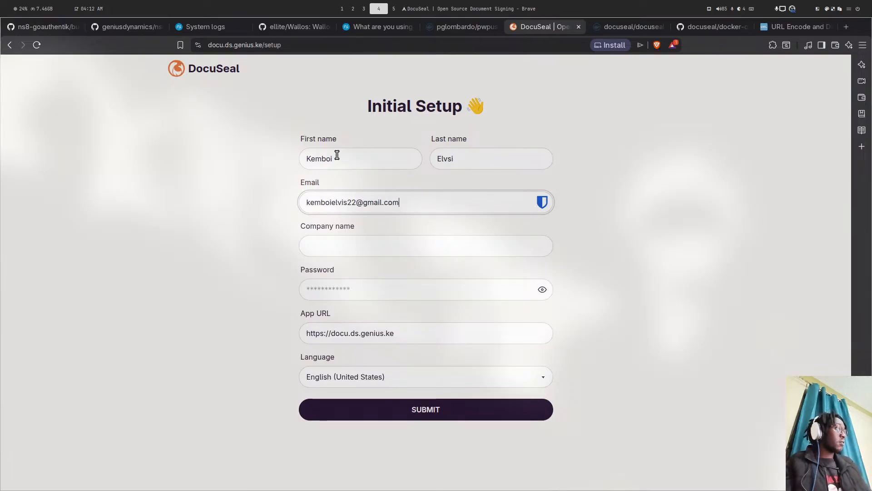
key("Tab")
type("Genius")
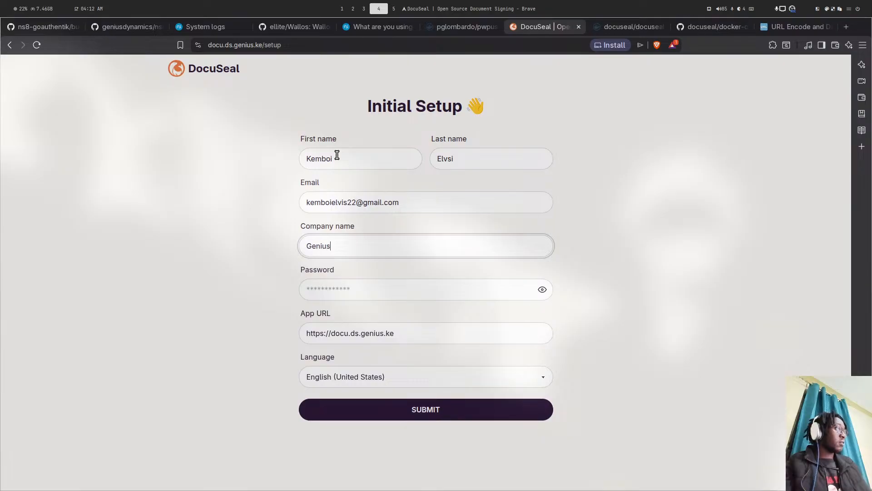
key("Tab")
type("G******")
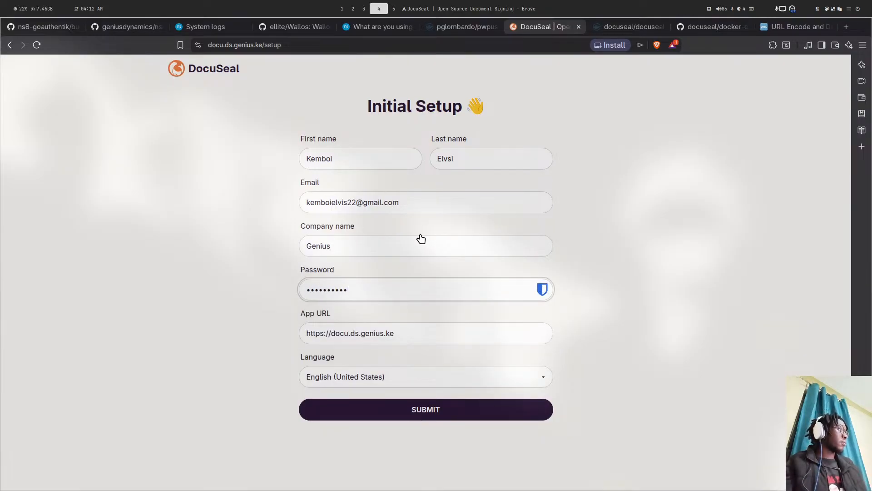
left_click(375, 416)
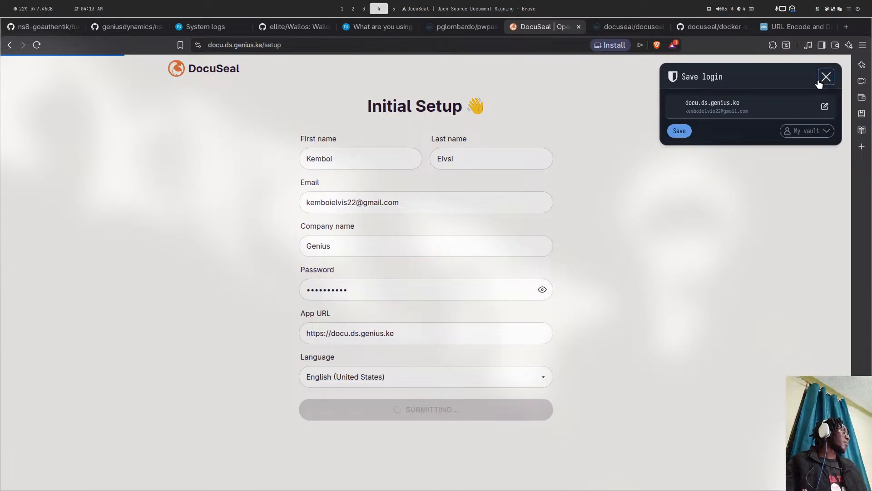
- Dismiss the save-login prompt, confirm the newsletter signup, and close the upload file picker
left_click(824, 81)
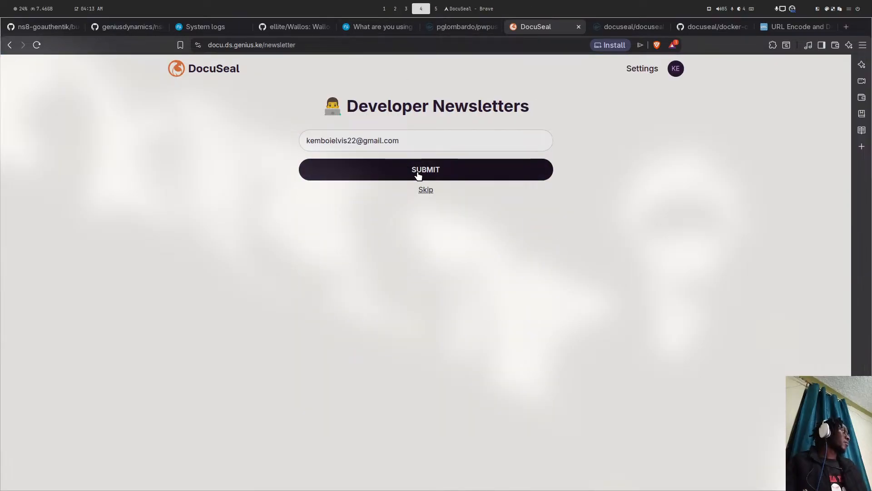
left_click(370, 169)
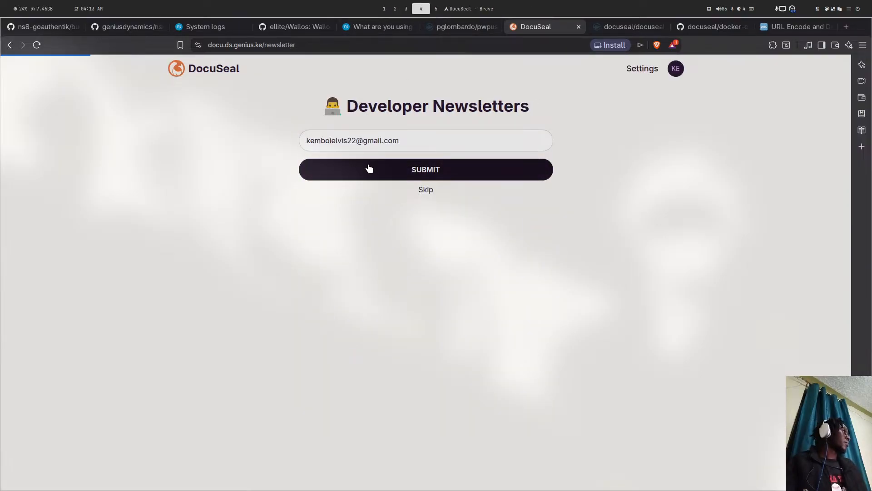
left_click(391, 161)
key("Escape")
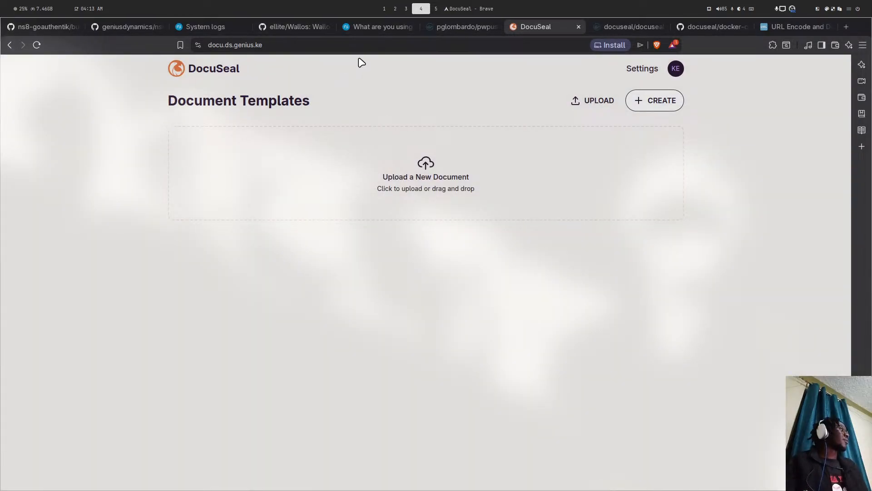
- Switch workspaces back to the browser and open the document-signing forum thread
key("super+5")
key("super+4")
key("super+1")
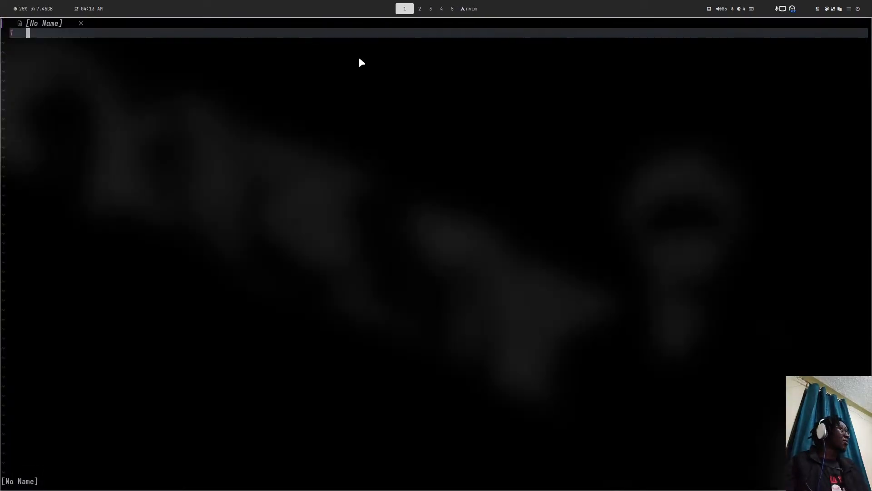
key("super+4")
left_click(227, 27)
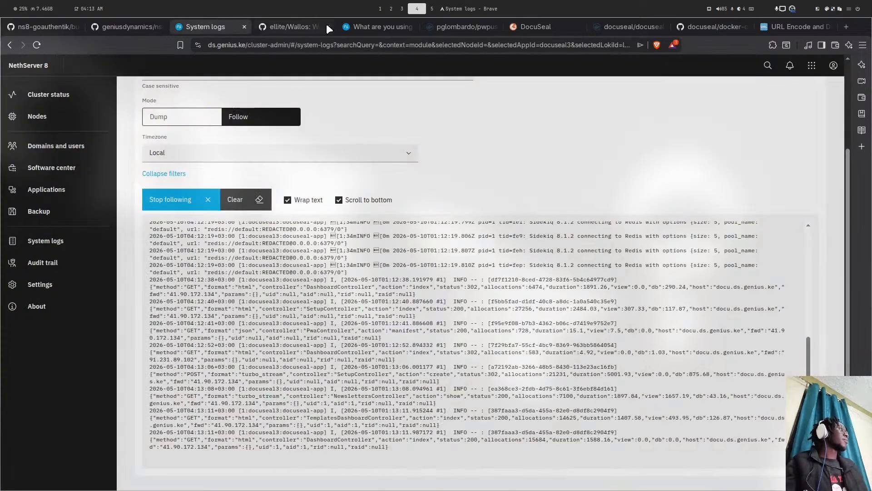
left_click(359, 27)
- Start a reply mentioning a participant, writing 'you can help in testing docuseal' with a bash code block
scroll(273, 182, "down", 10)
right_click(309, 208)
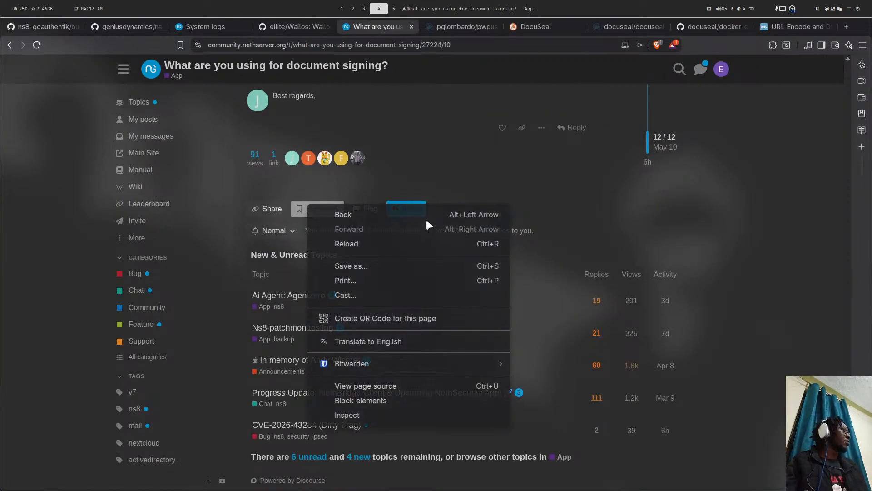
key("Escape")
left_click(572, 128)
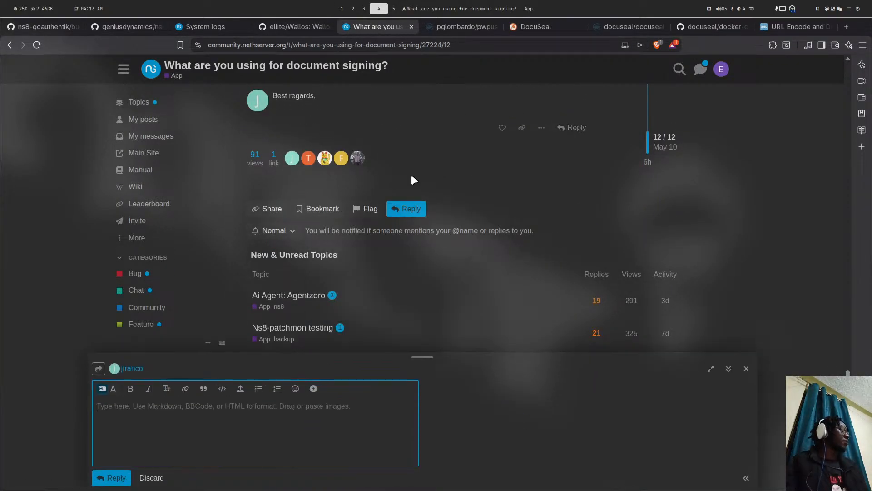
type("Hello ")
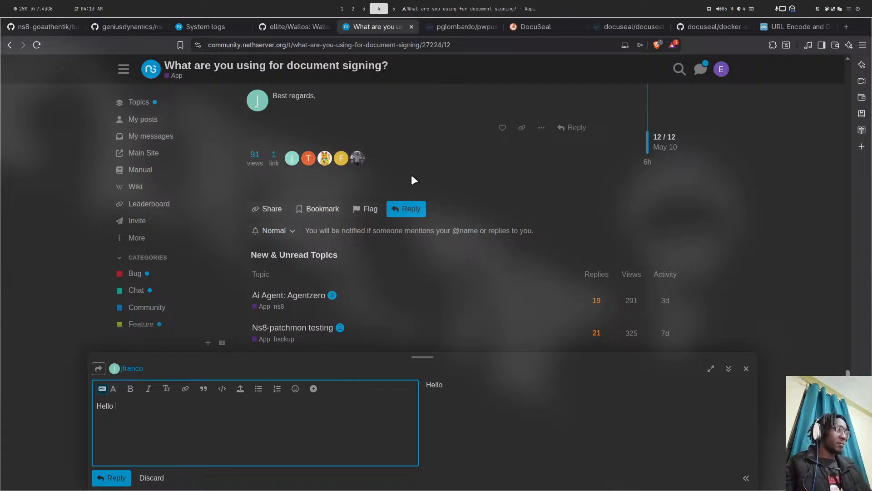
type("@js")
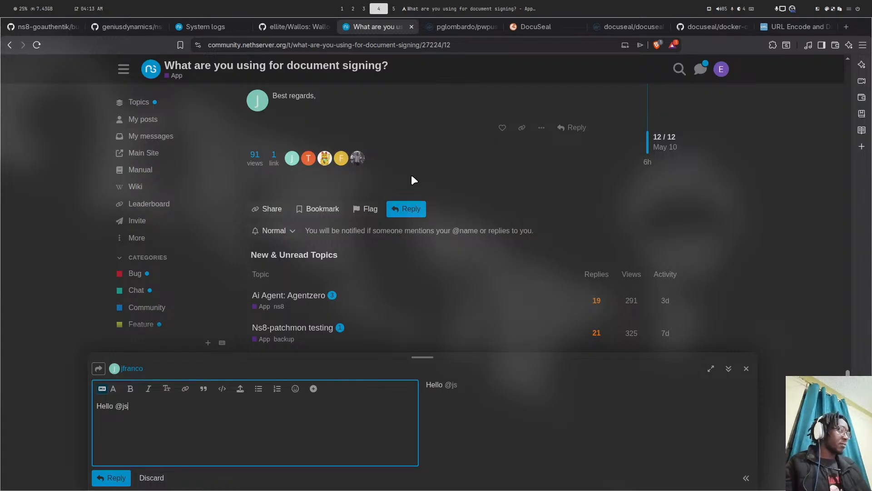
key("BackSpace")
type("fa")
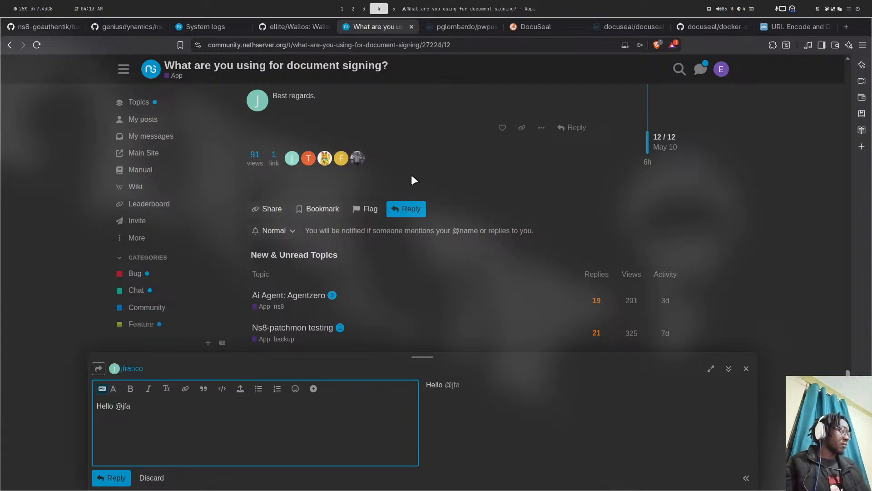
key("Return")
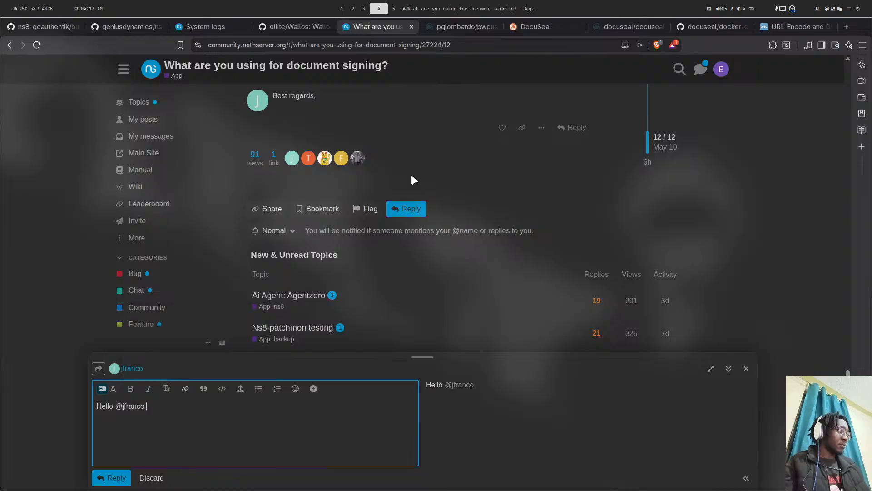
key("Return")
type("you can ")
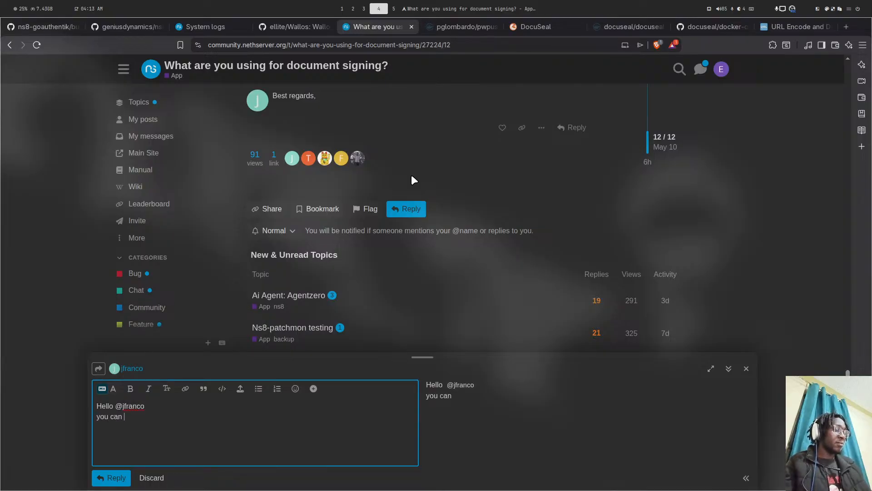
type("help in te")
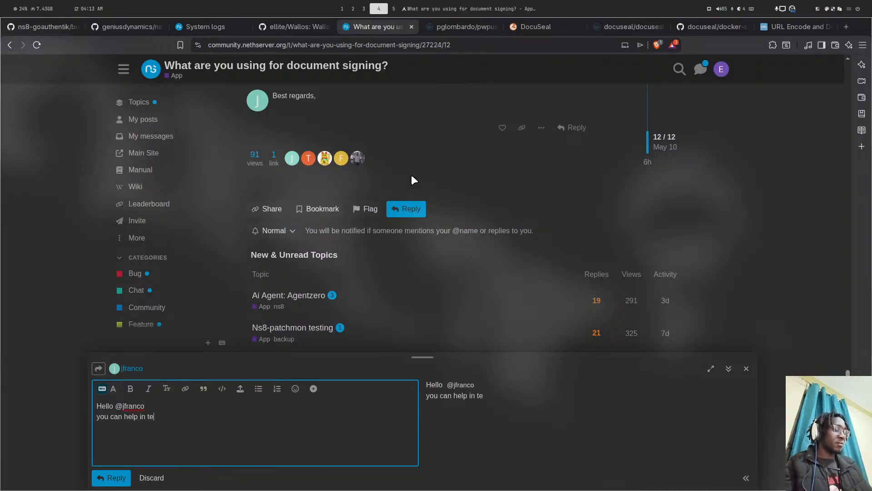
type("sting docus")
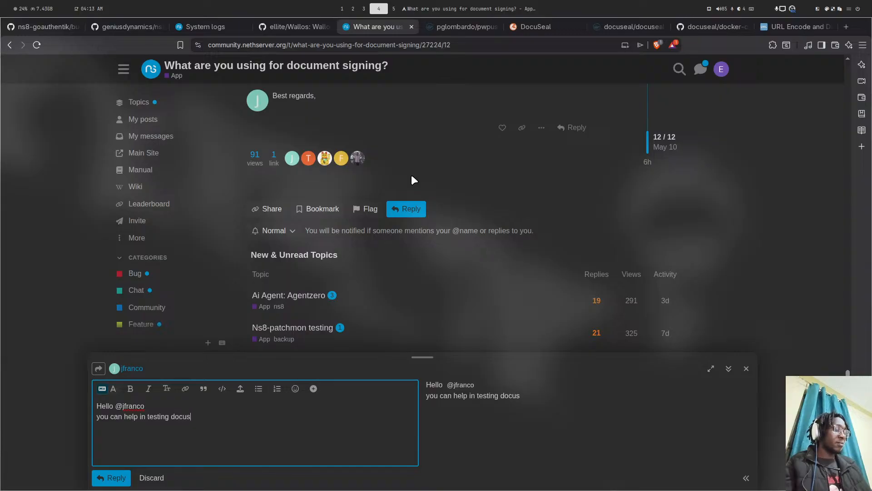
type("eal ")
type("``")
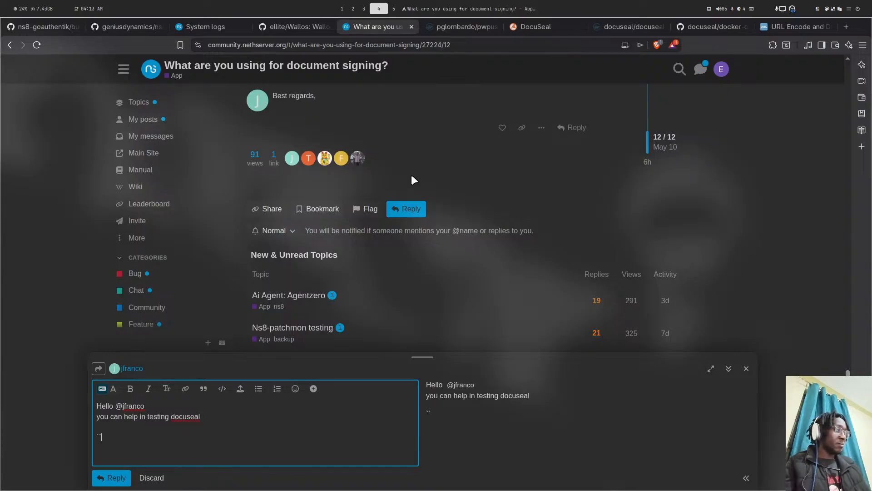
type("`bash")
key("Return")
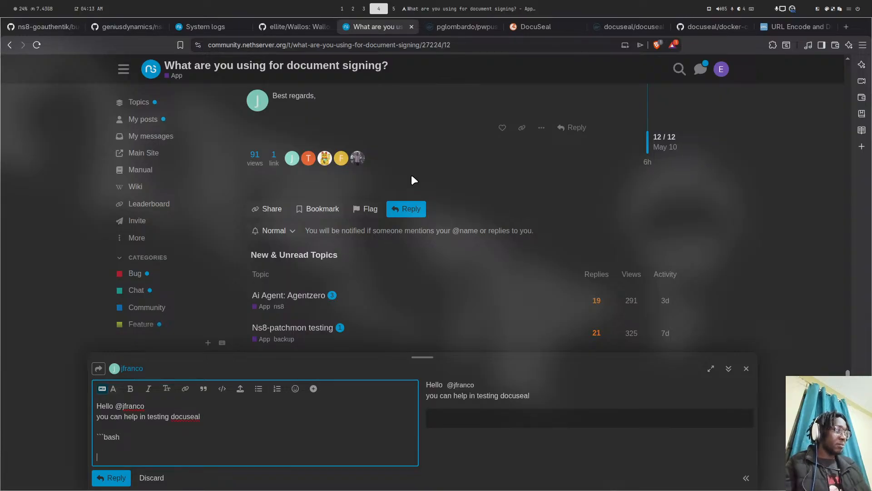
type("``")
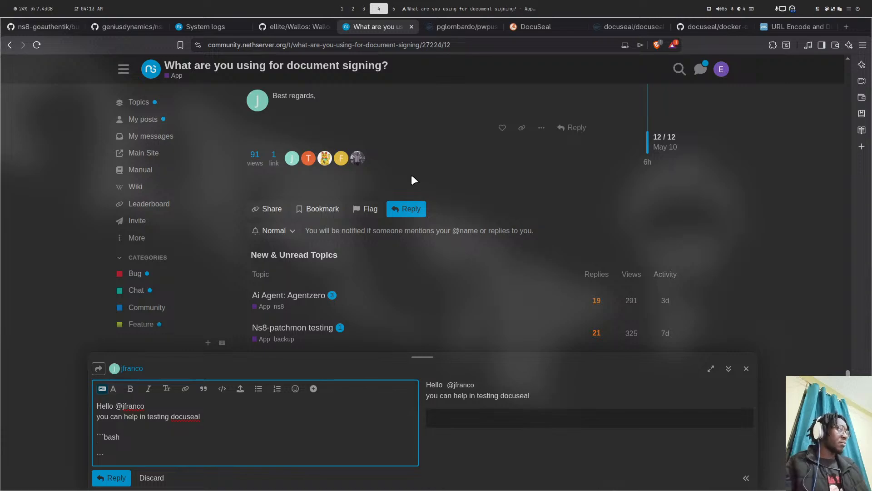
- Copy the add-module ghcr.io/geniusdynamics/docuseal:latest 1 command from the README, then return to the reply
left_click(108, 27)
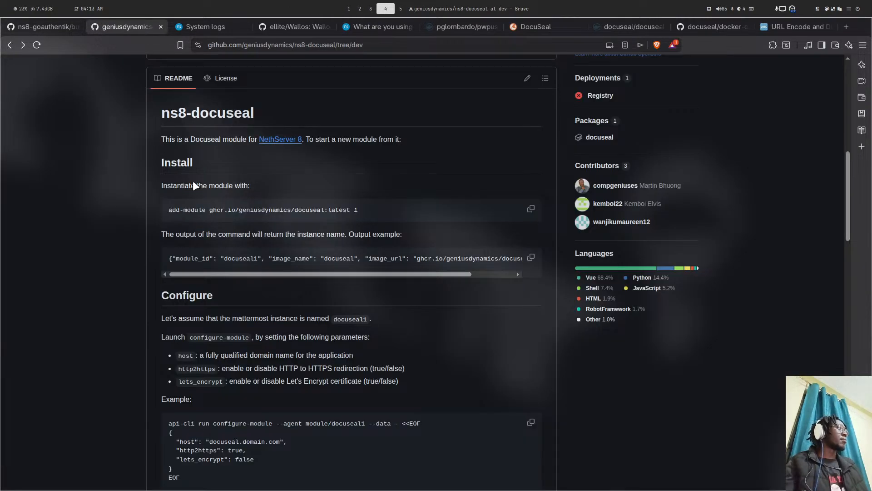
left_click(531, 210)
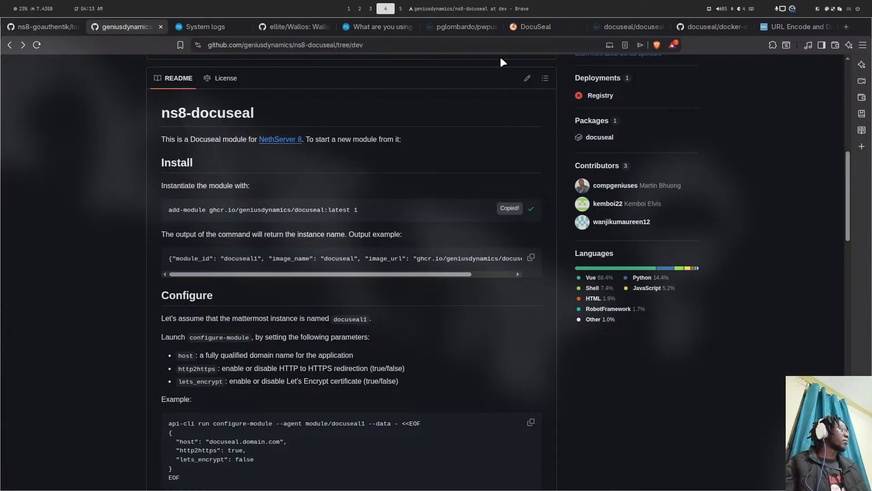
left_click(529, 24)
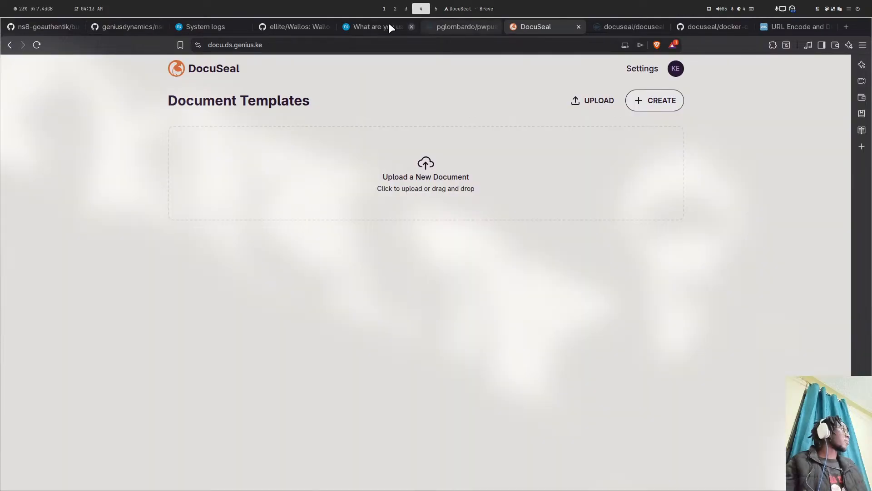
left_click(211, 27)
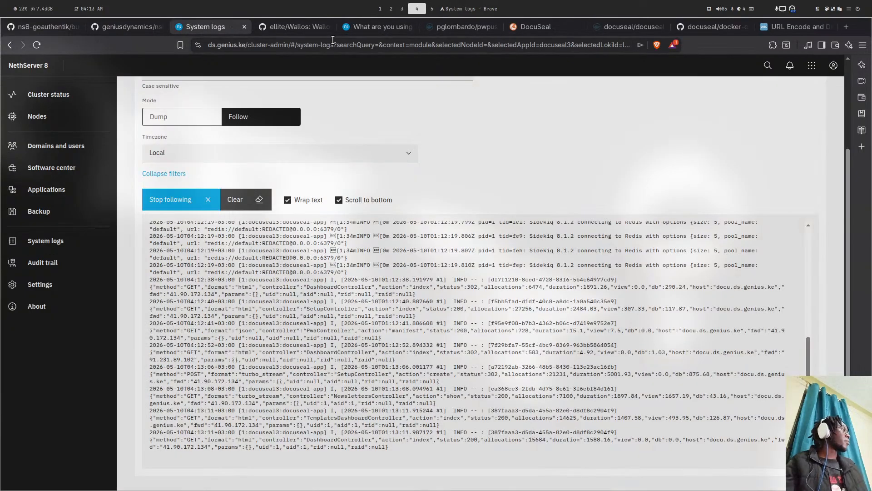
left_click(544, 30)
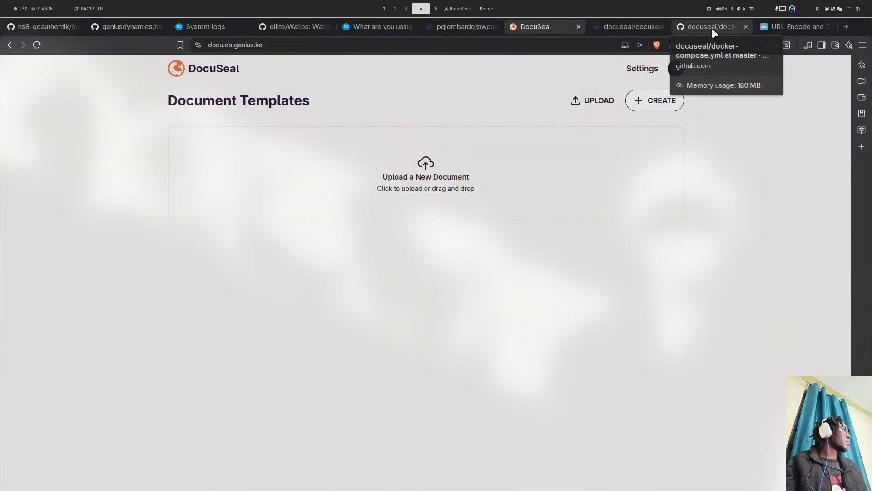
left_click(366, 24)
- Paste the install command into the code block, changing the latest tag to dev
key("ctrl+v")
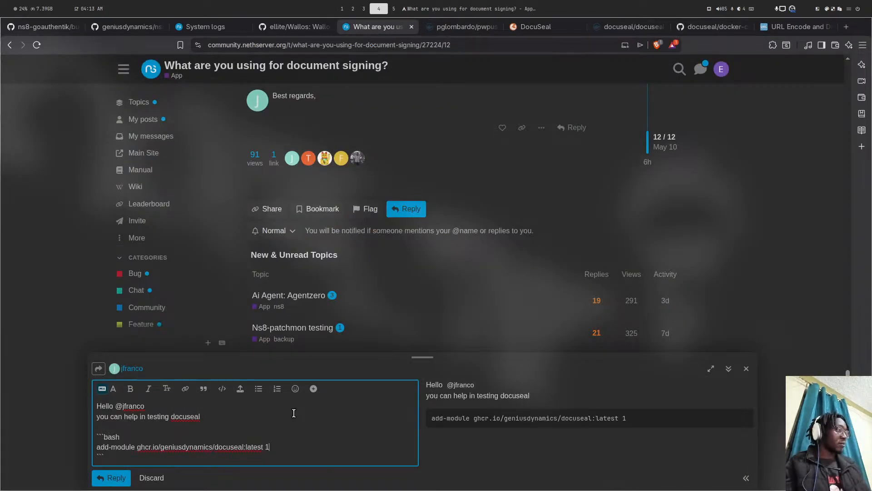
key("BackSpace")
key("BackSpace")
key("BackSpace")
key("BackSpace")
key("BackSpace")
key("BackSpace")
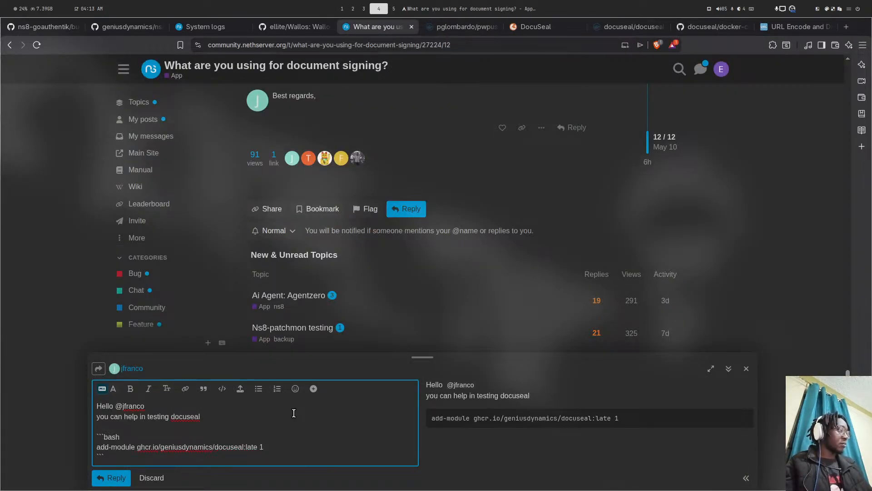
type("dev")
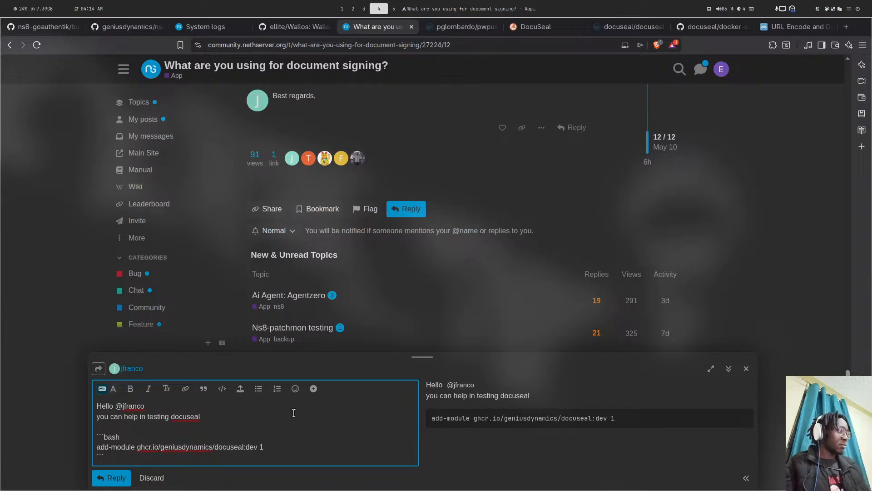
- Add 'incase of any issues Let me know' below the code and post the reply
key("Return")
type("inca")
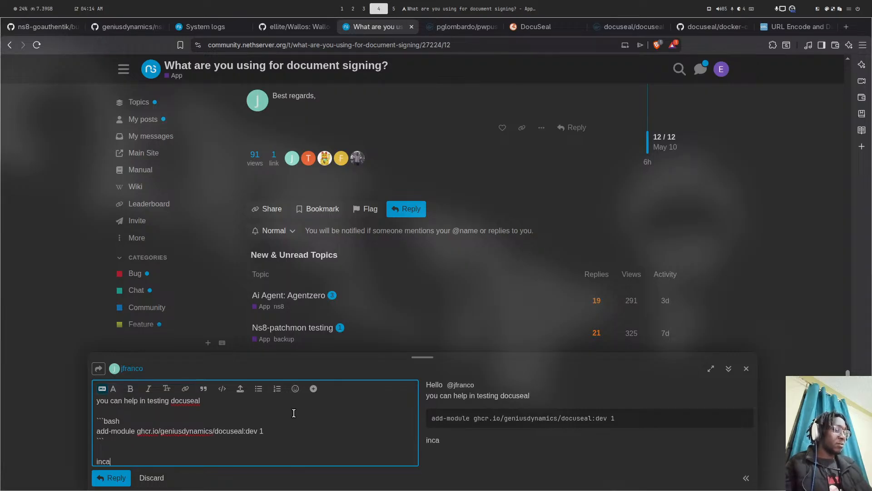
type("se of an")
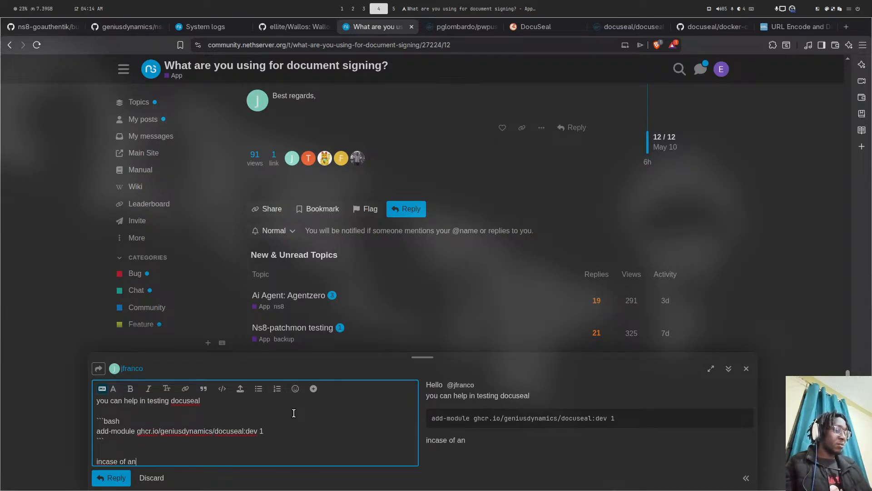
type("y quest")
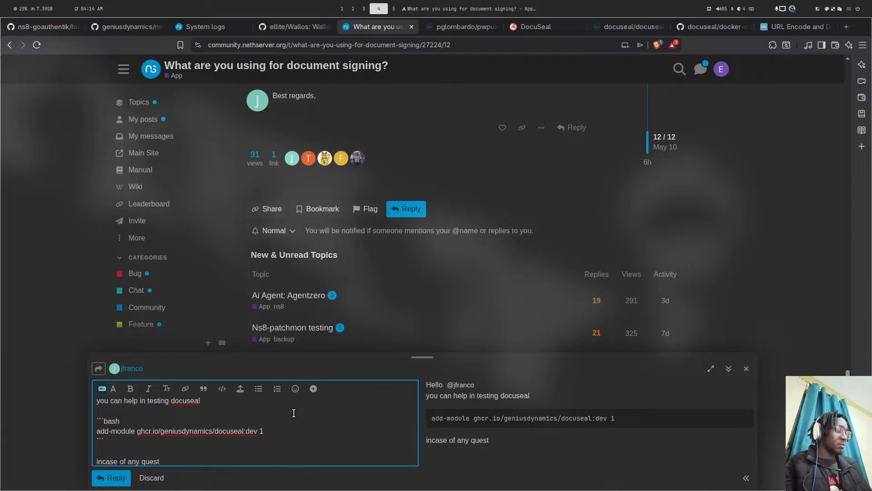
key("BackSpace")
key("BackSpace")
key("BackSpace")
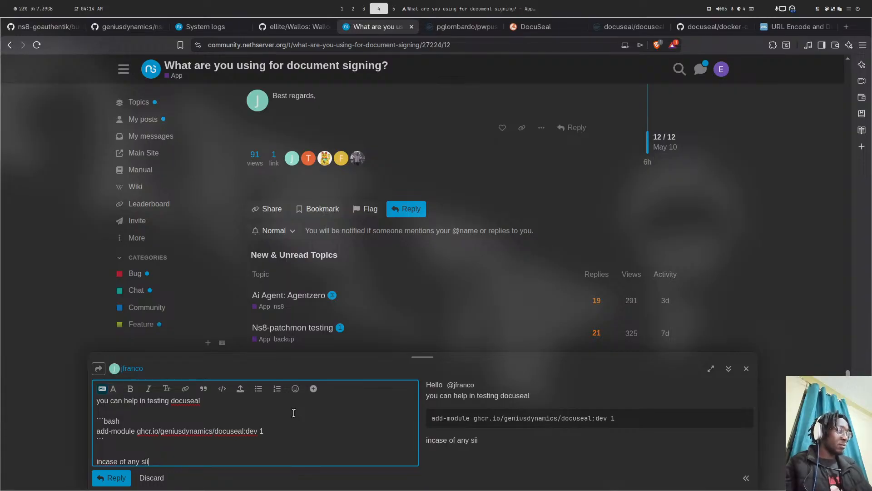
key("BackSpace")
key("BackSpace")
type("issues Let ")
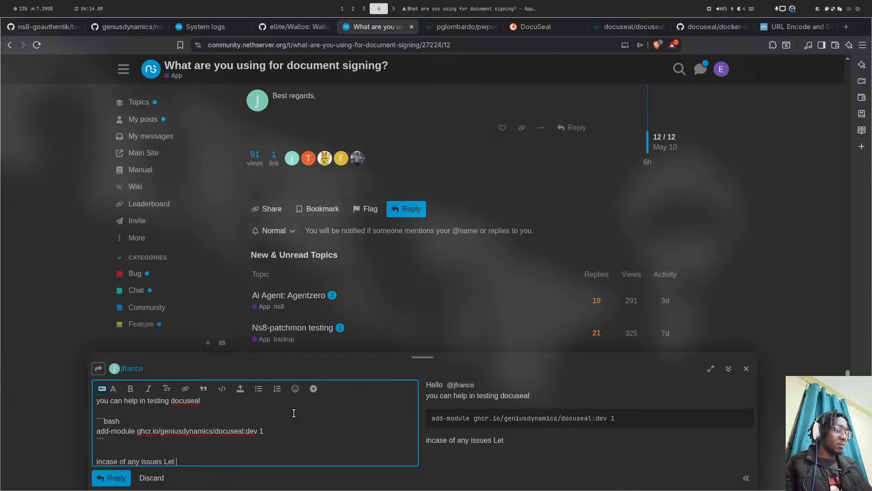
type("mw know")
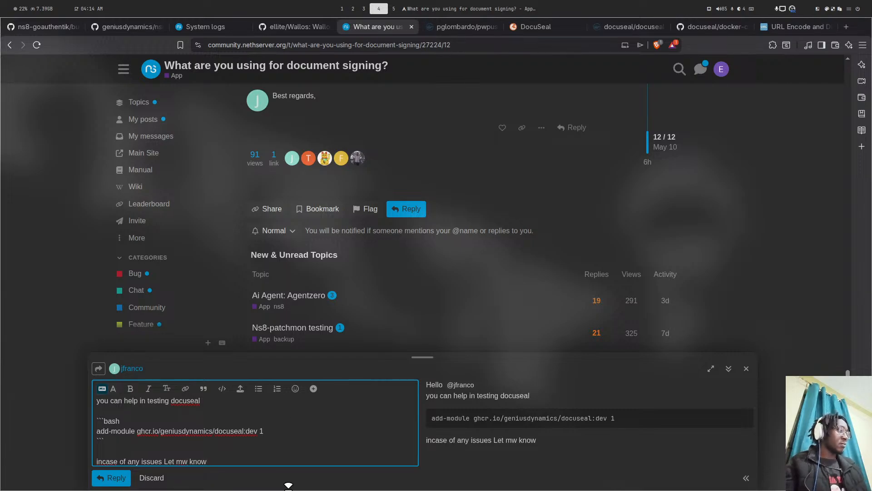
left_click(187, 461)
key("BackSpace")
type("e")
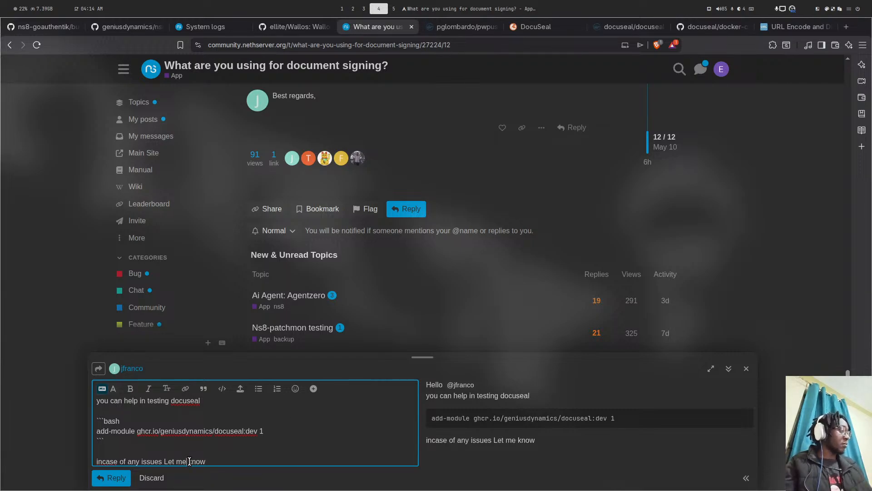
left_click(109, 482)
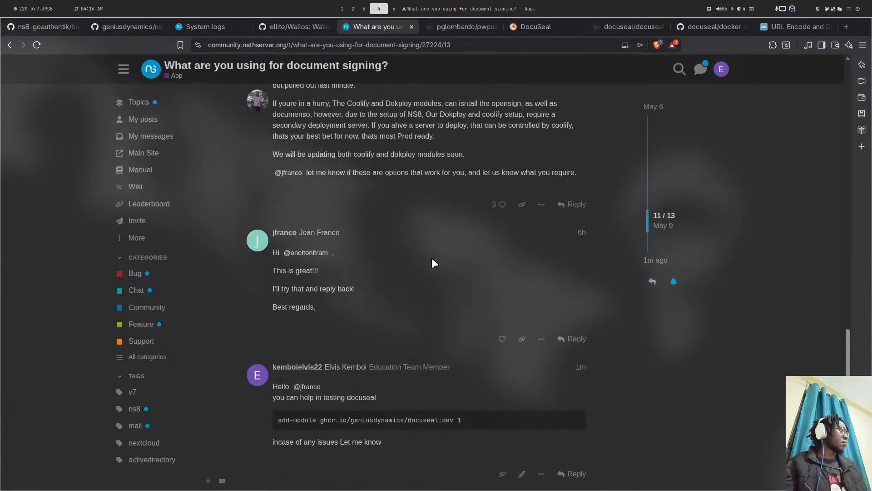
- Edit the posted reply to add the line 'test if backup works also'
scroll(432, 259, "up", 5)
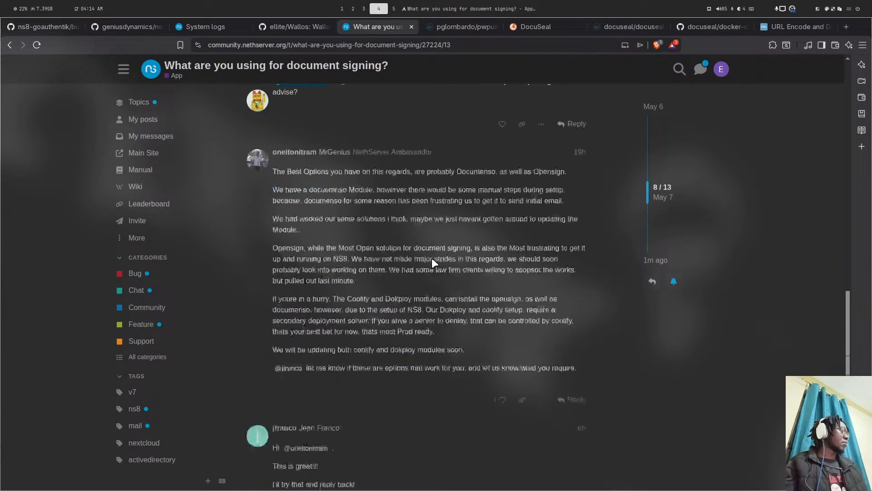
scroll(432, 258, "down", 10)
left_click(522, 257)
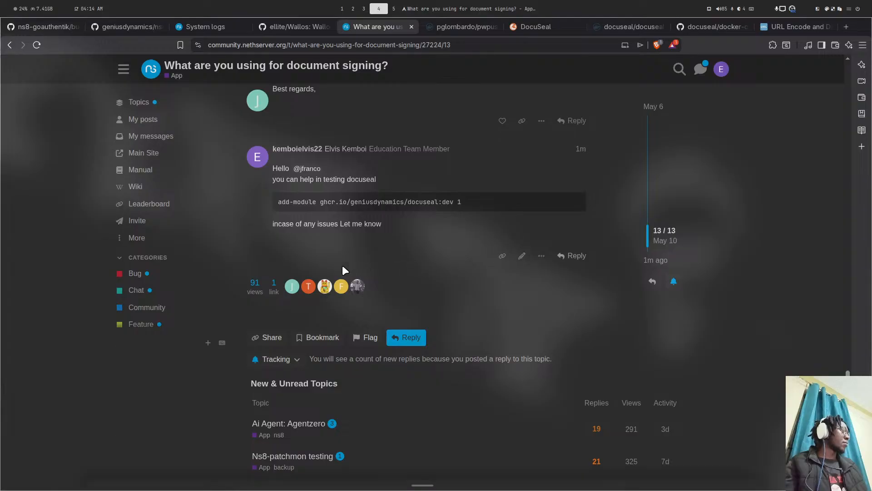
key("Return")
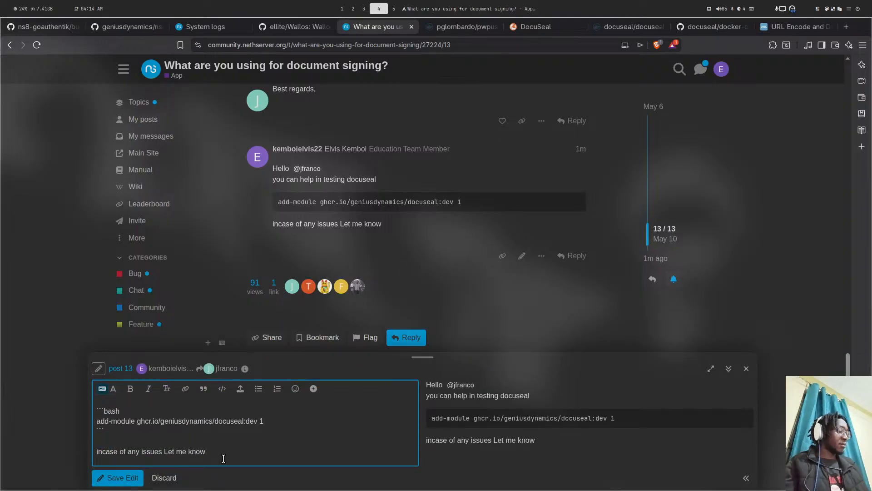
type("test i")
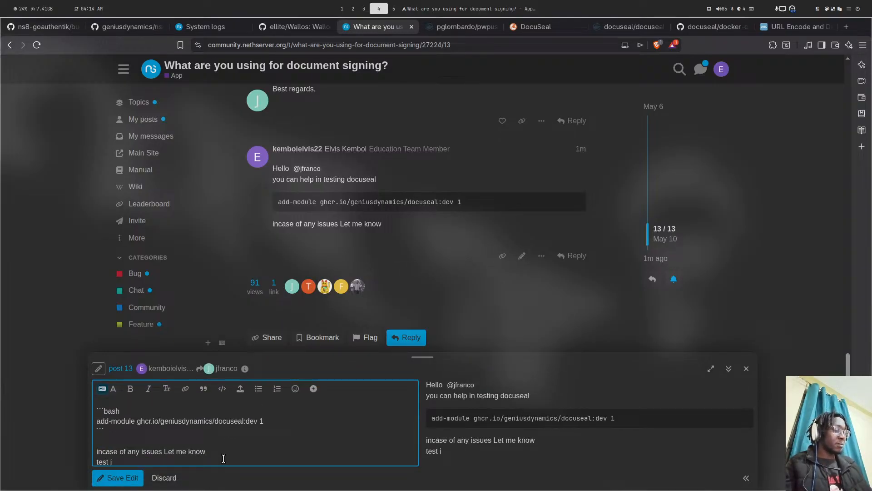
type("f backup")
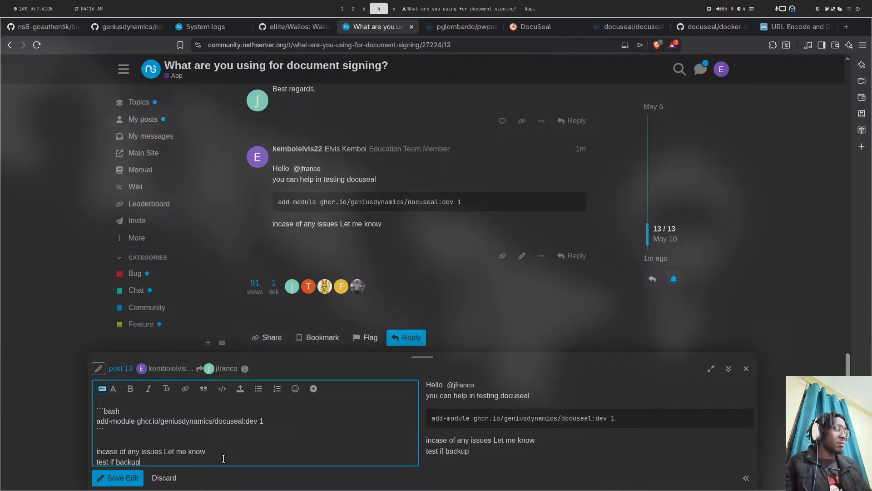
type(" works a")
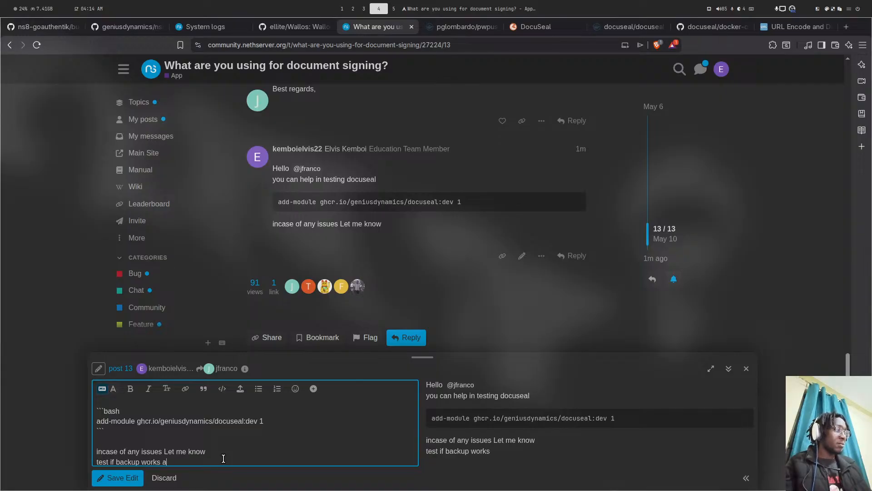
type("nd ")
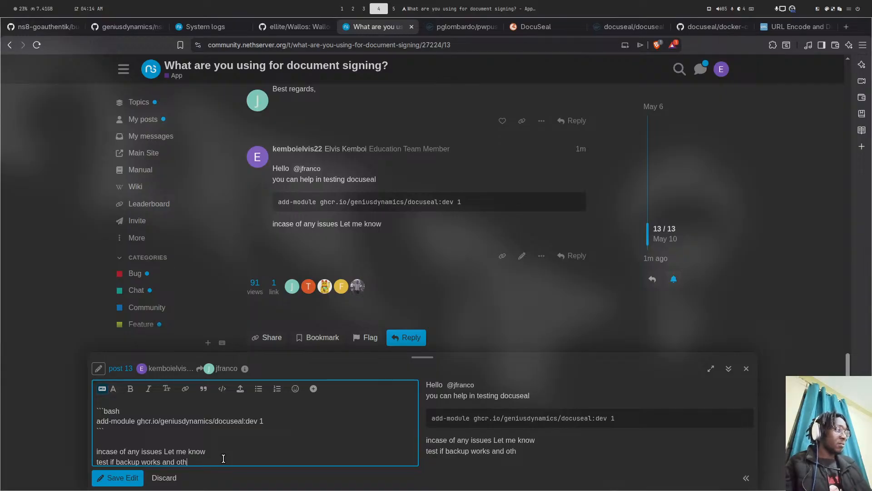
type("oth")
key("BackSpace")
key("BackSpace")
key("BackSpace")
key("BackSpace")
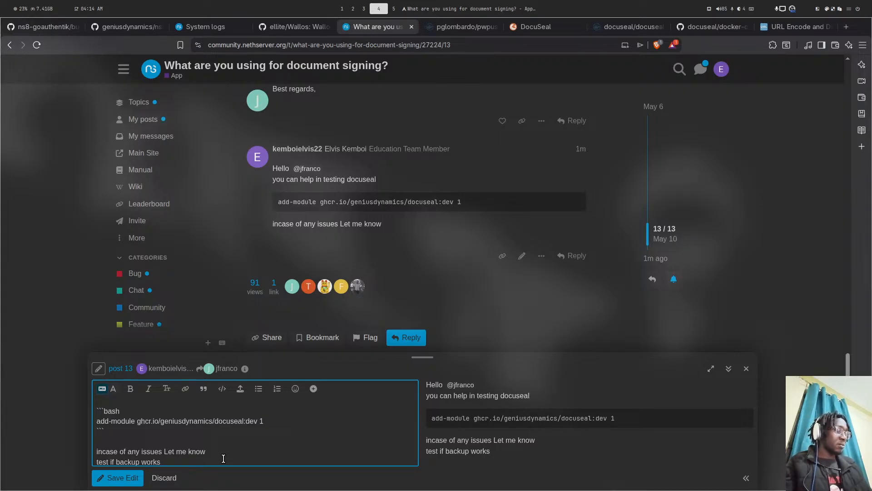
type("also")
- Add 'Thankyou' with a smiley emoji, save the edit, and return to the system logs
key("Return")
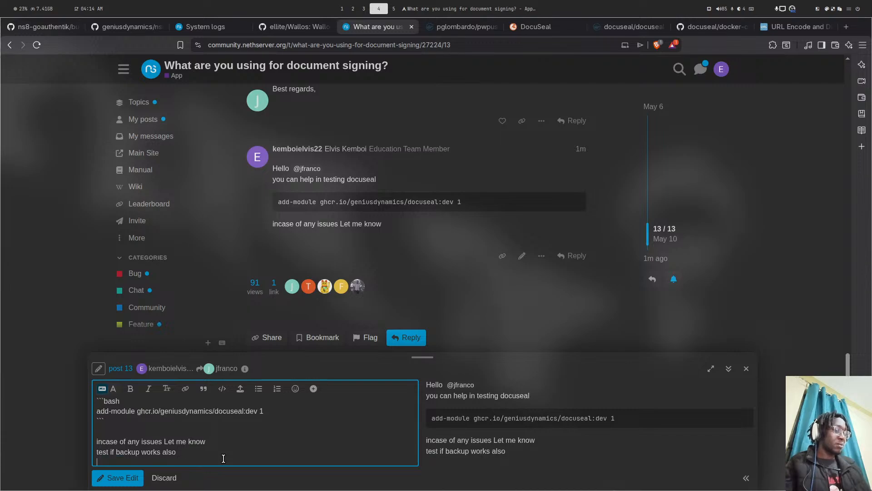
type("Thankyou")
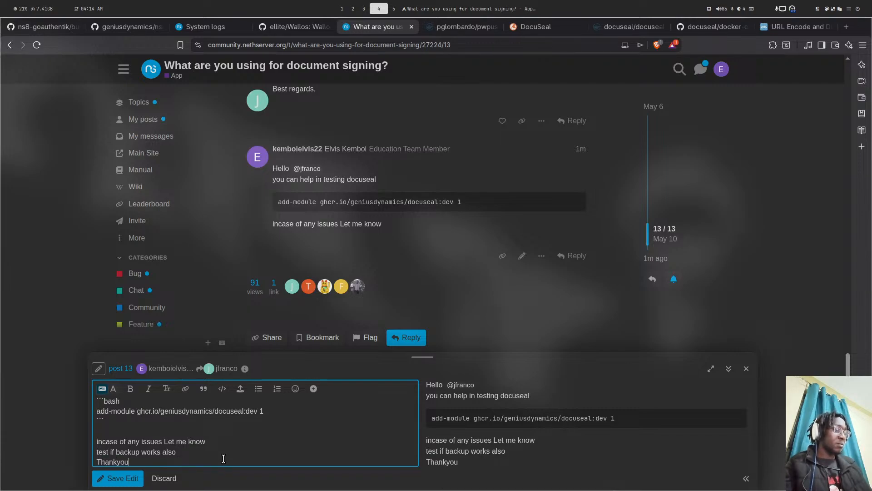
type(" :)")
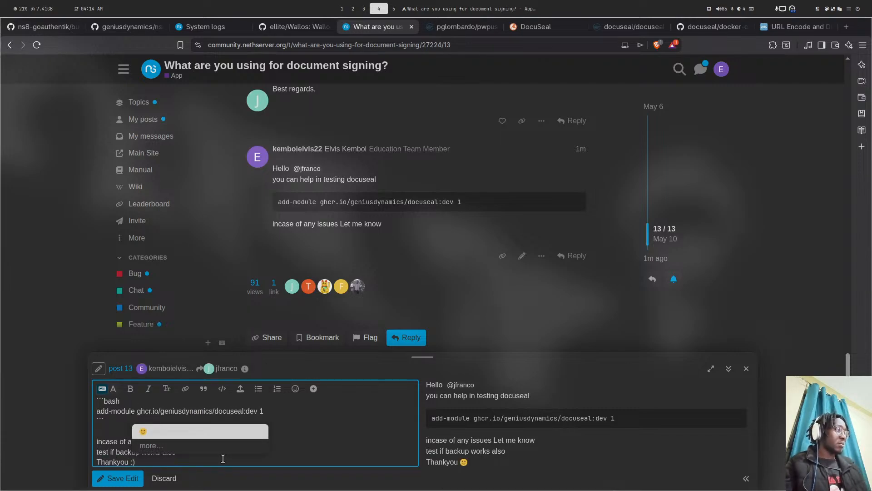
left_click(146, 433)
left_click(135, 483)
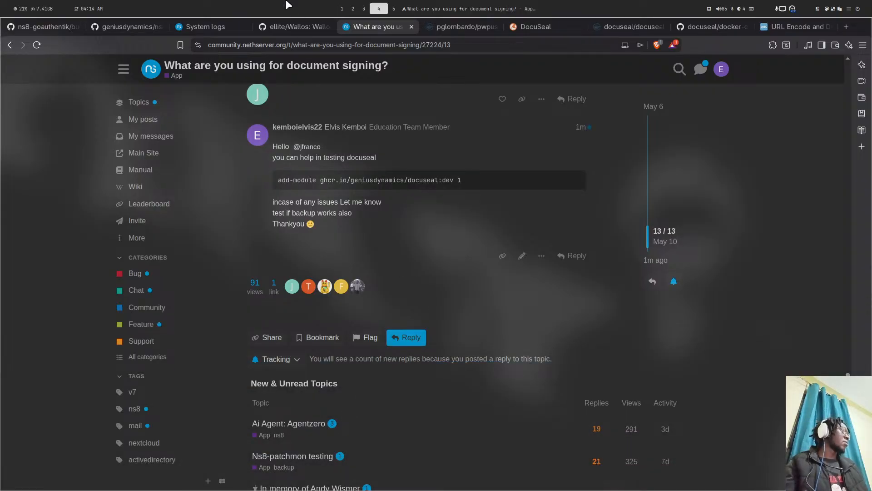
left_click(217, 27)
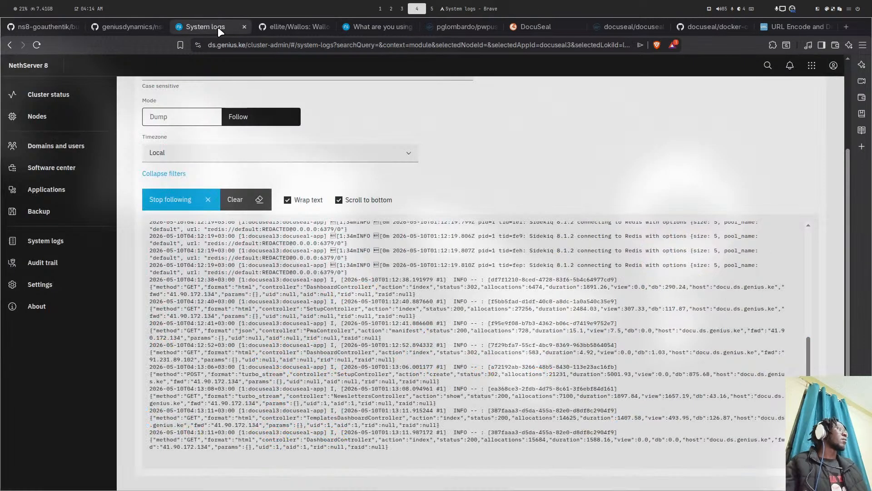